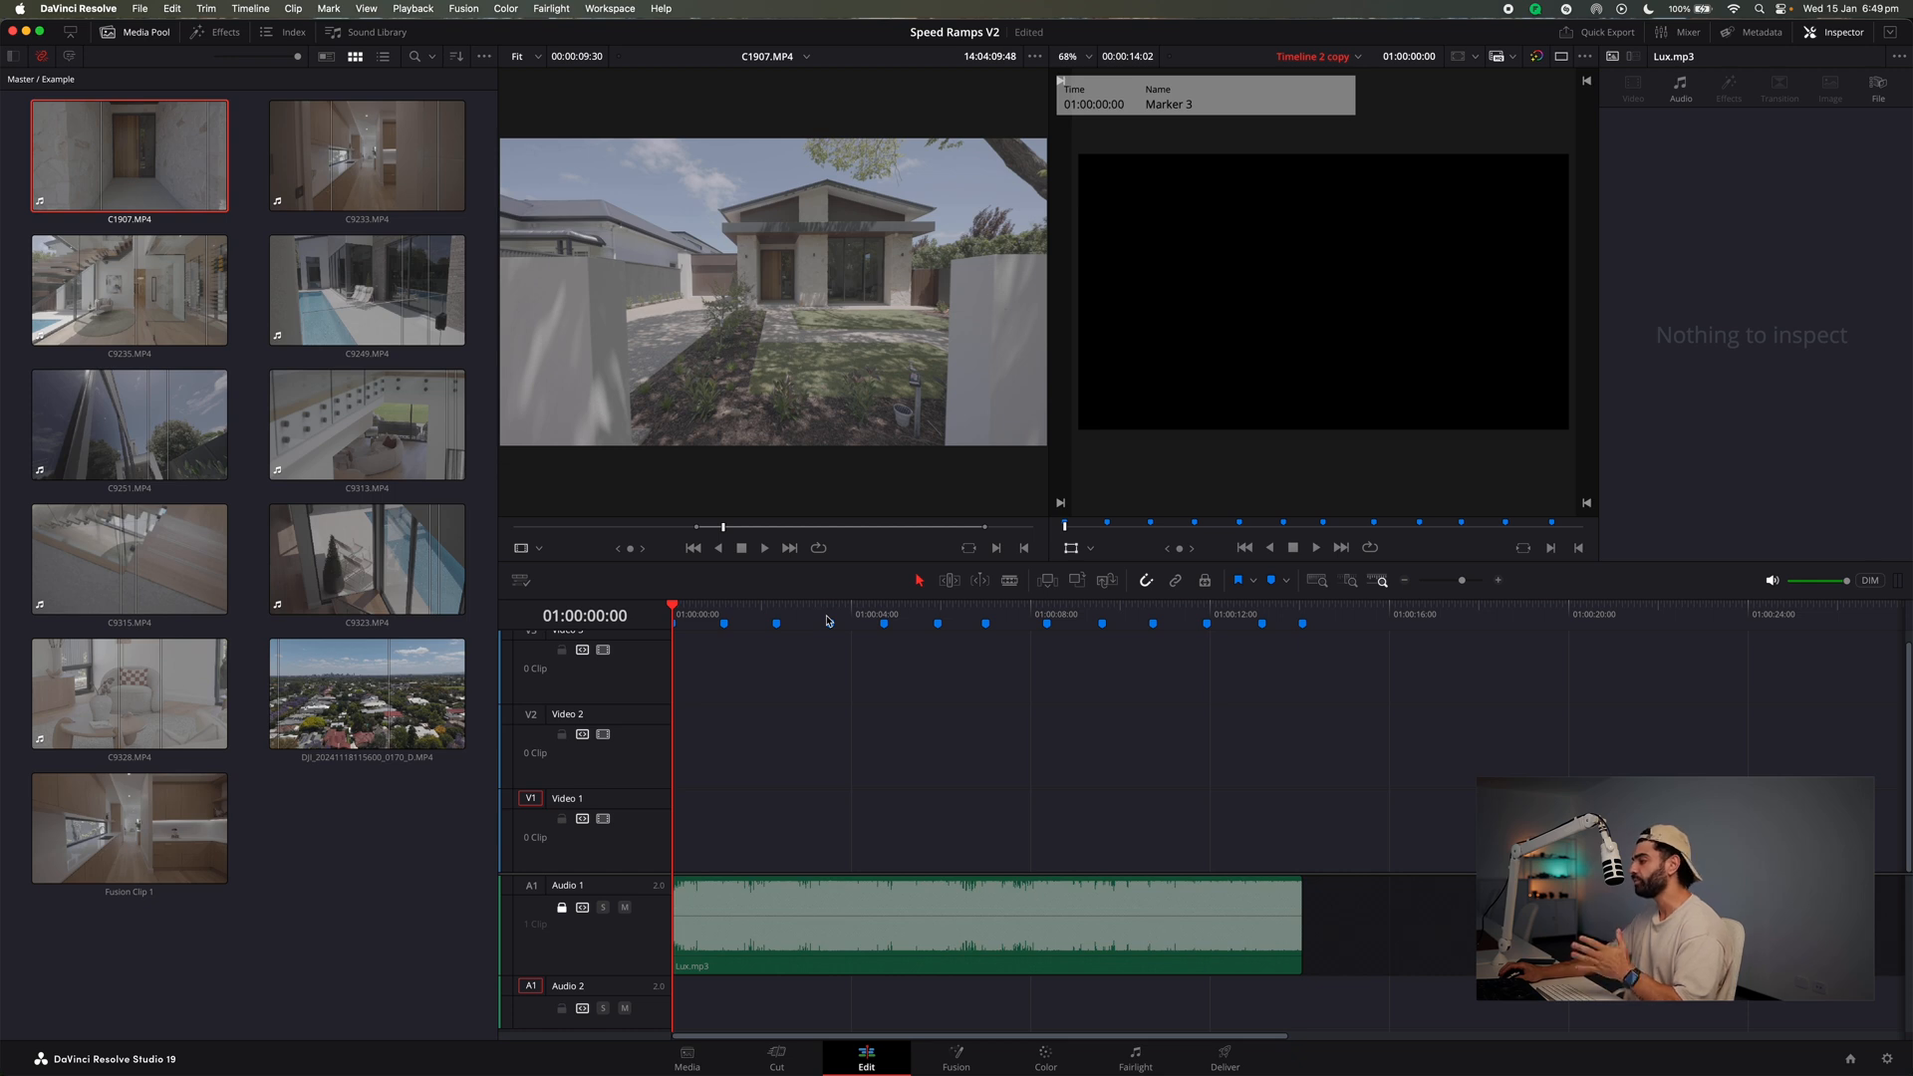
# Place the C1907.MP4 driveway shot at the start of Video 1 and delete its linked audio.
pyautogui.moveTo(822, 620); pyautogui.dragTo(659, 620)
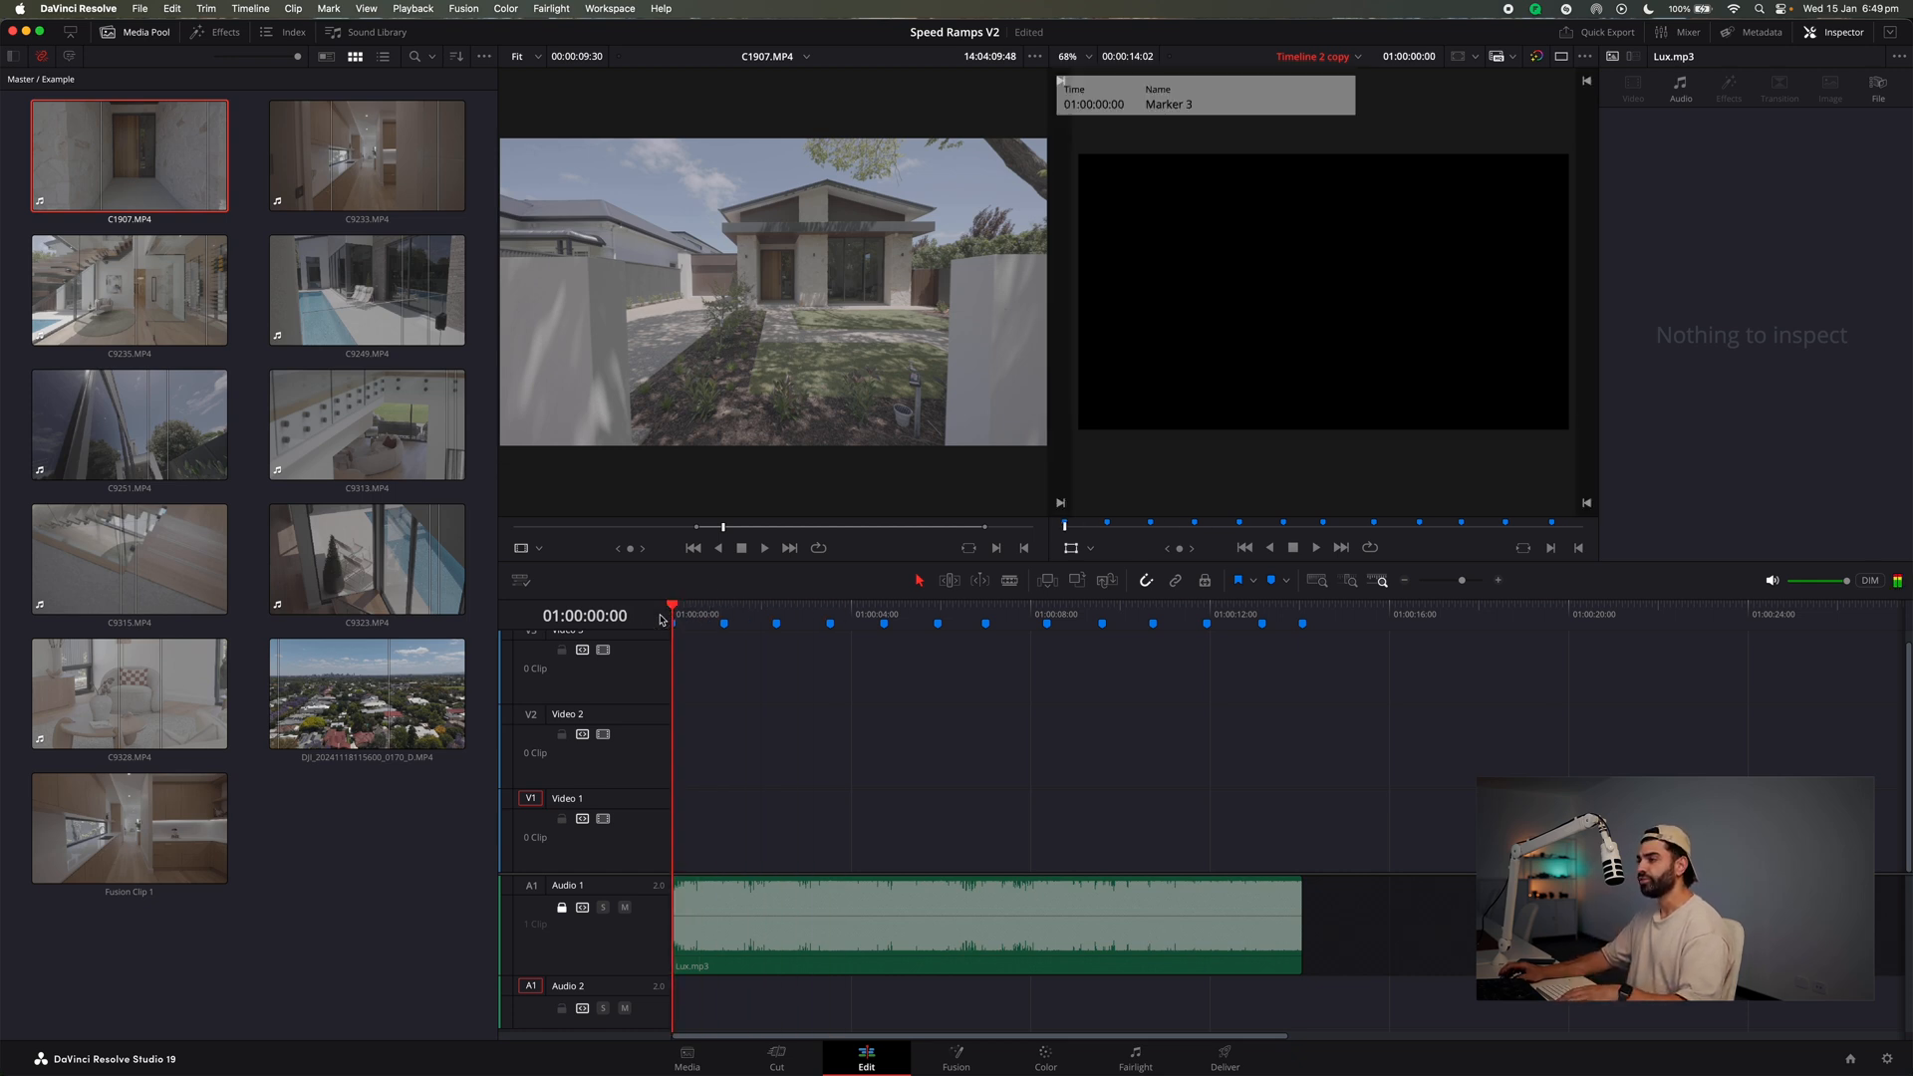
pyautogui.press('XF86AudioMute')
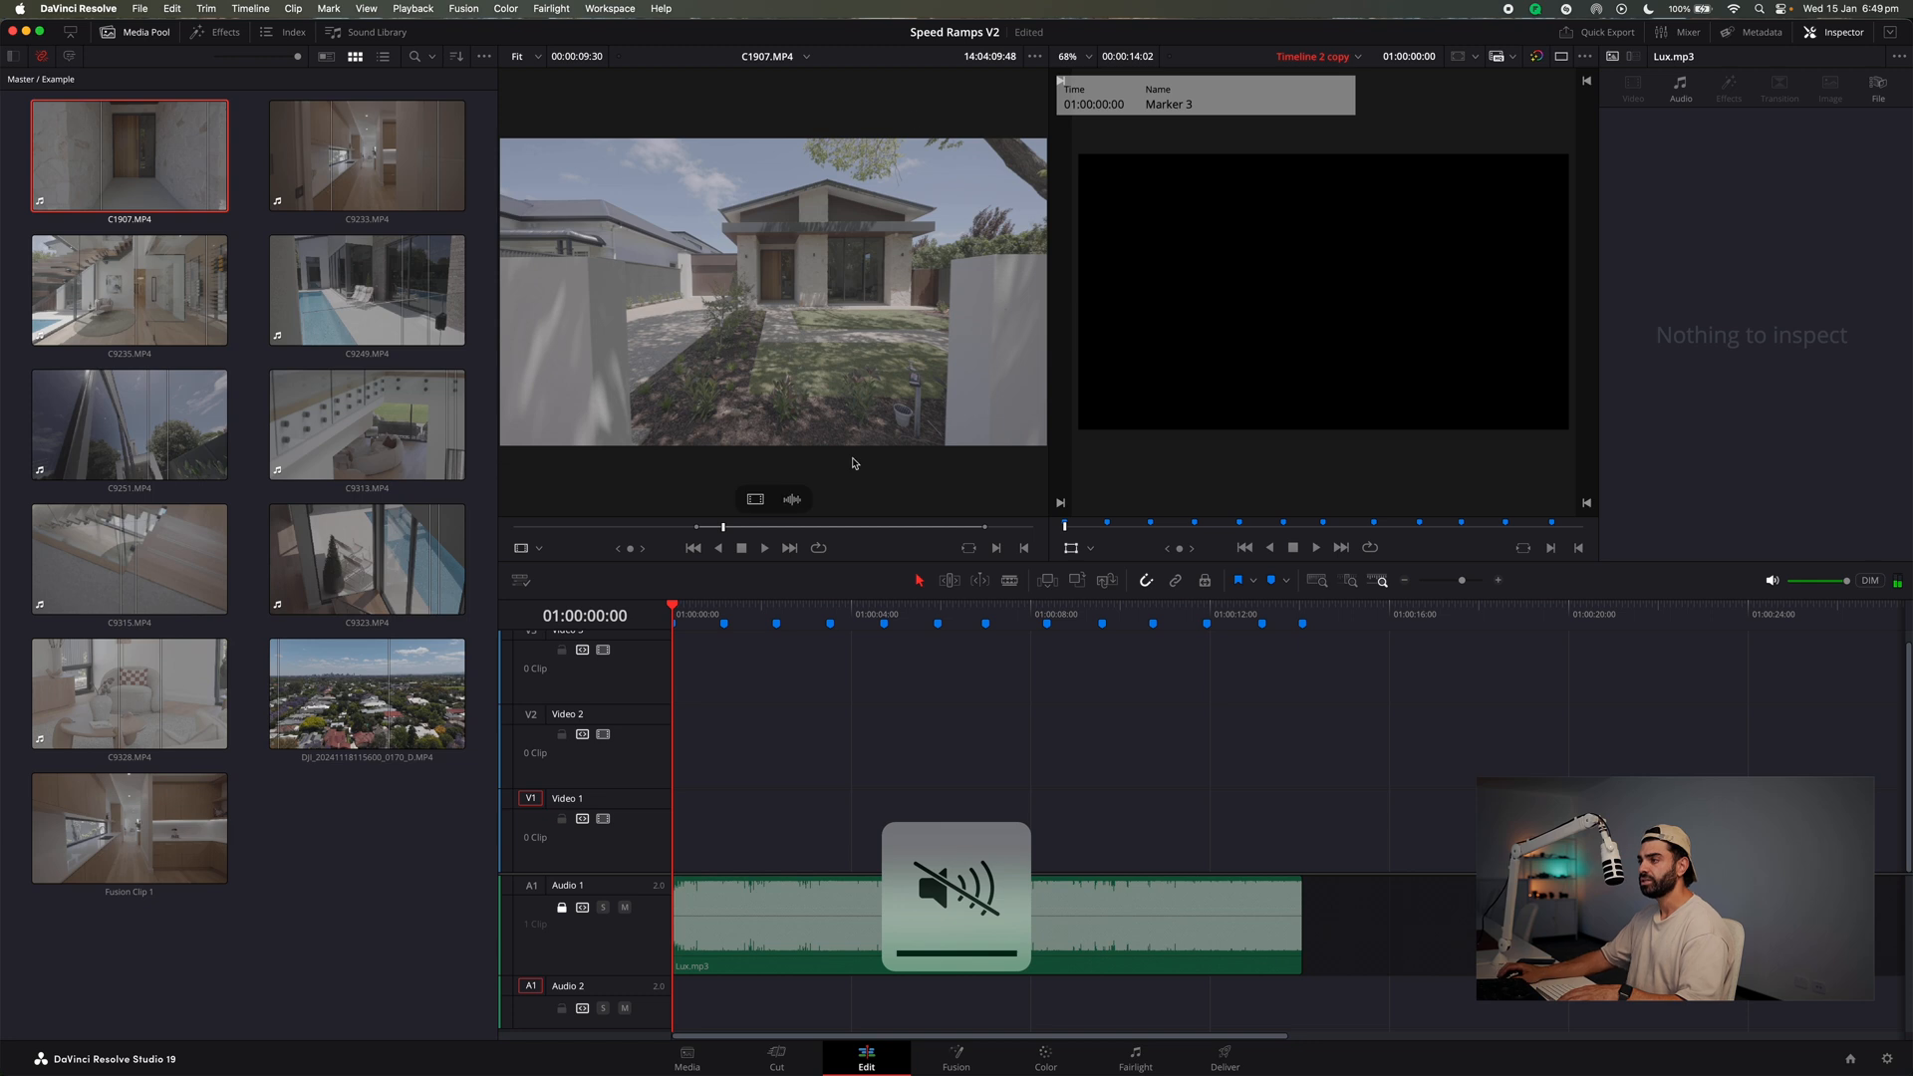
pyautogui.click(688, 529)
pyautogui.moveTo(690, 535); pyautogui.dragTo(698, 590)
pyautogui.moveTo(153, 137); pyautogui.dragTo(810, 857)
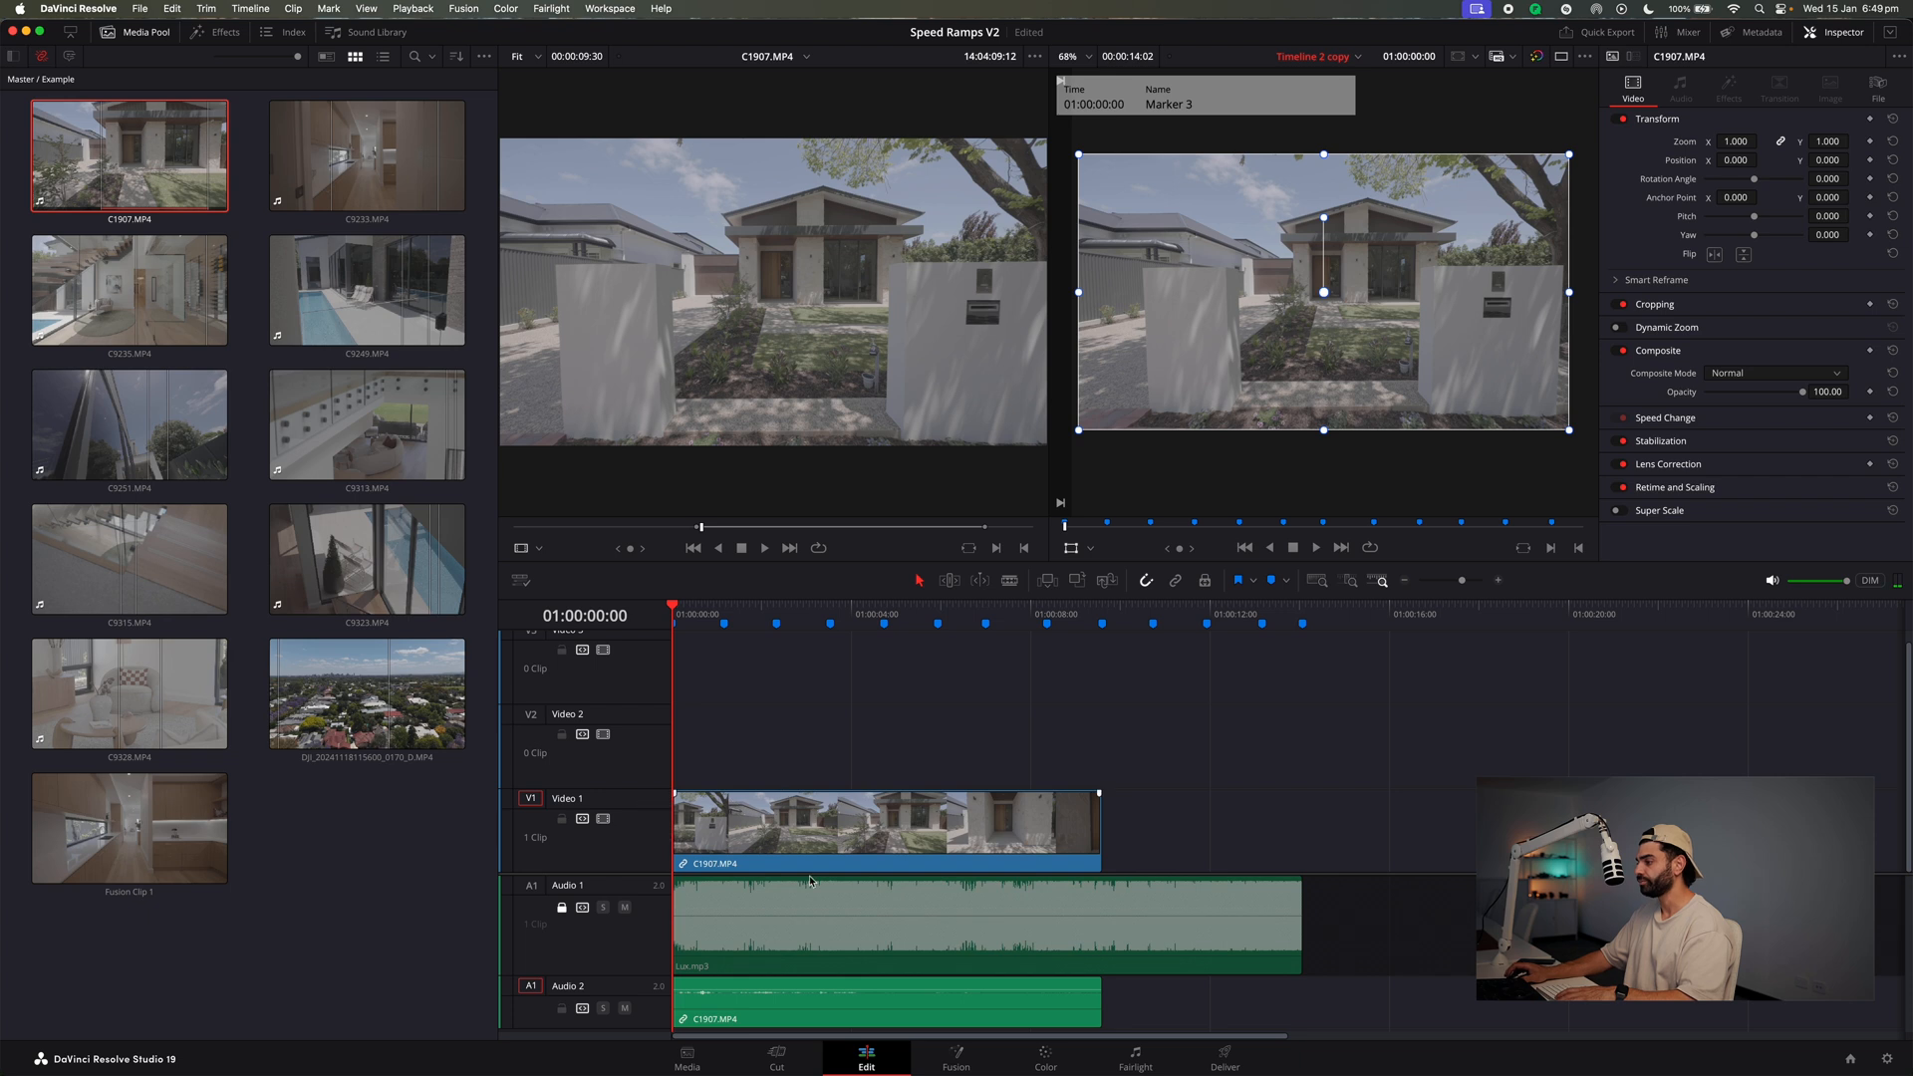
pyautogui.keyDown('alt'); pyautogui.click(795, 1011); pyautogui.keyUp('alt')
pyautogui.press('Delete')
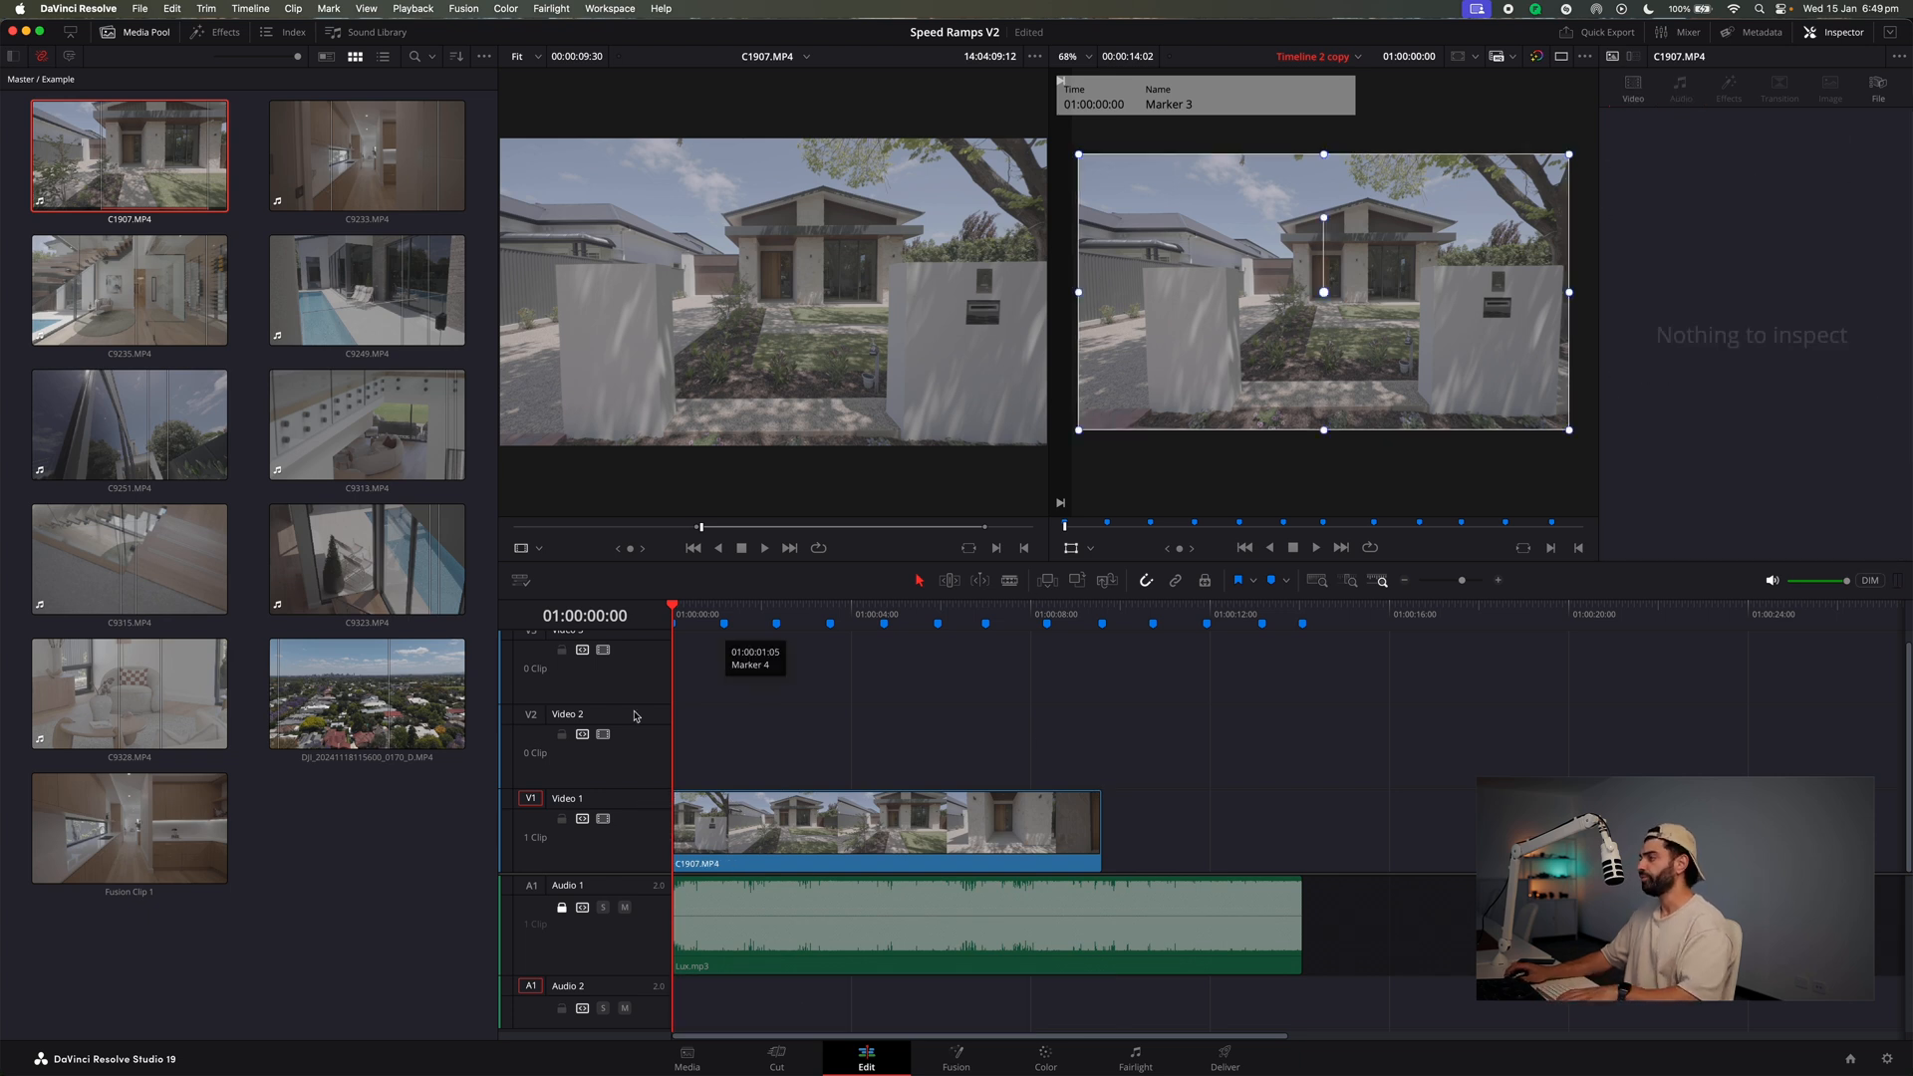
# Stabilize the C1907.MP4 timeline clip using Similarity mode with a strength of 0.5.
pyautogui.click(749, 613)
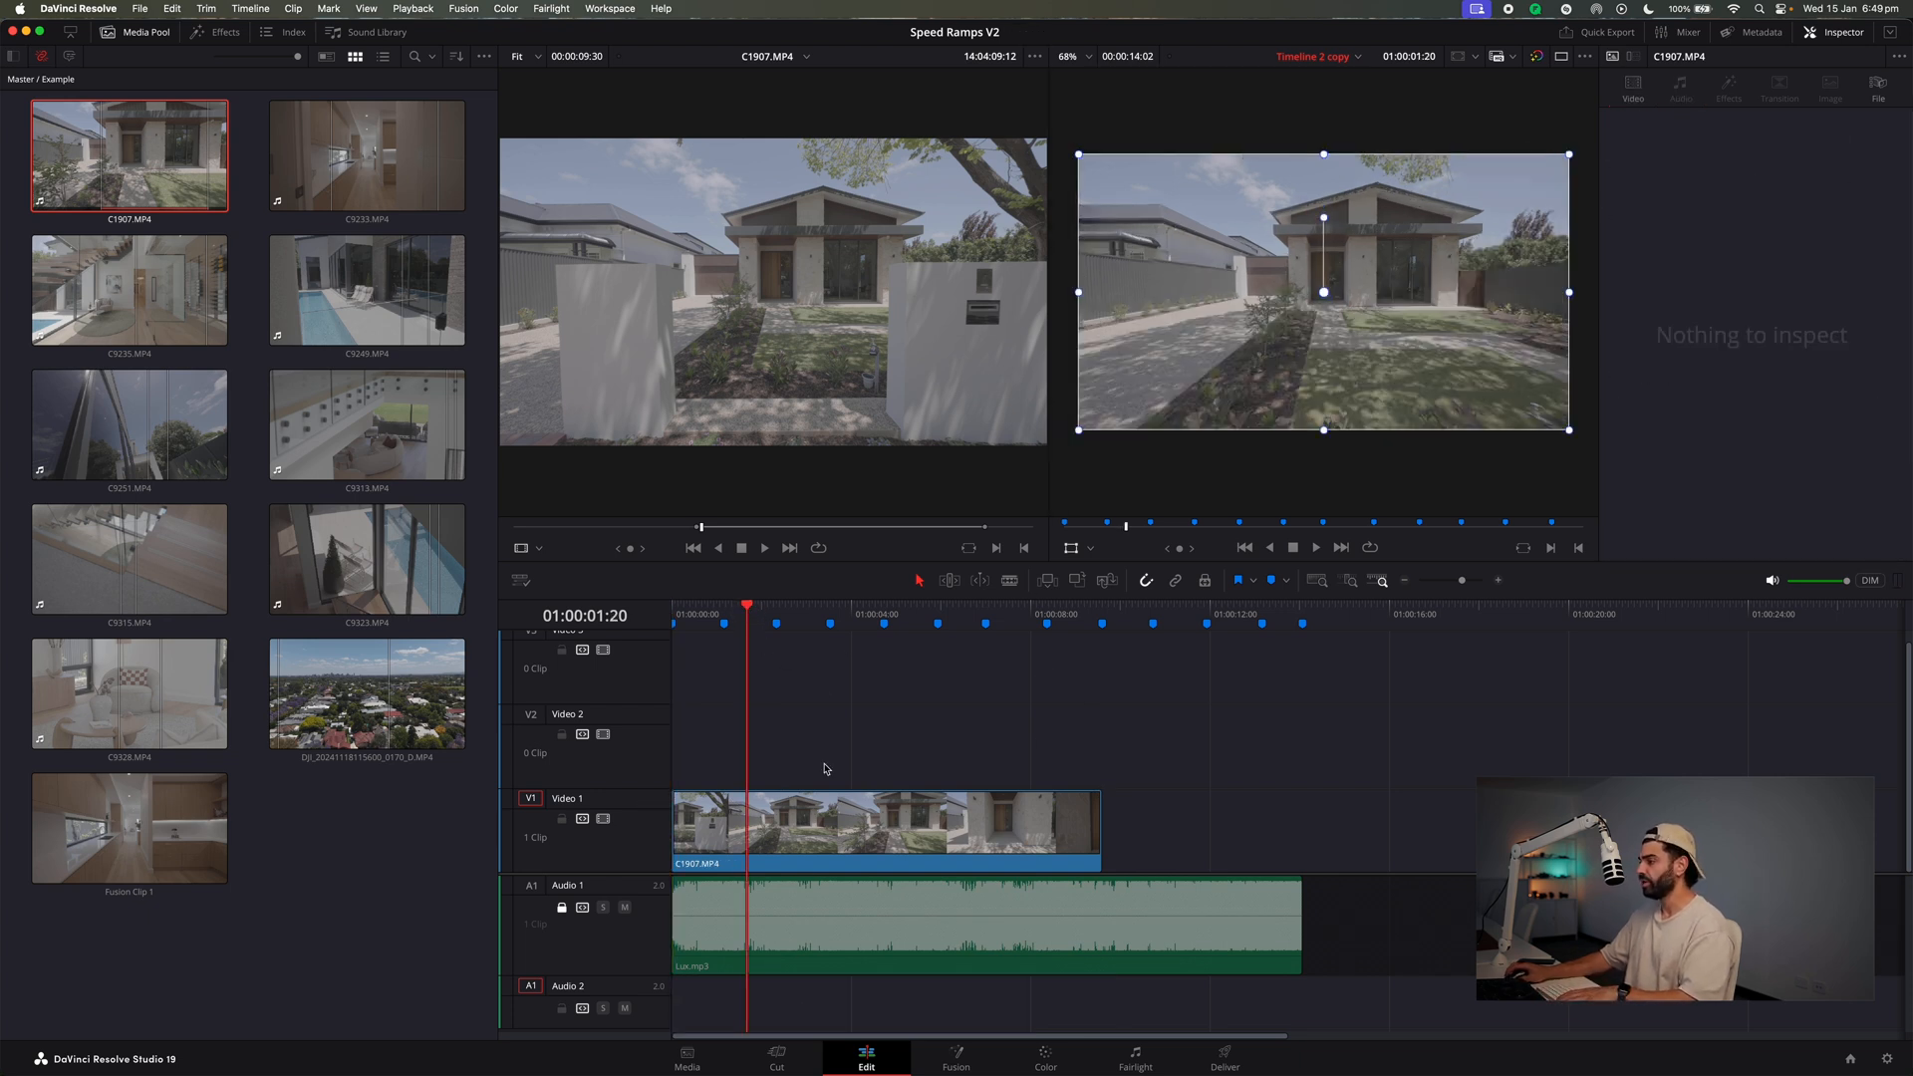
pyautogui.click(832, 800)
pyautogui.click(1764, 443)
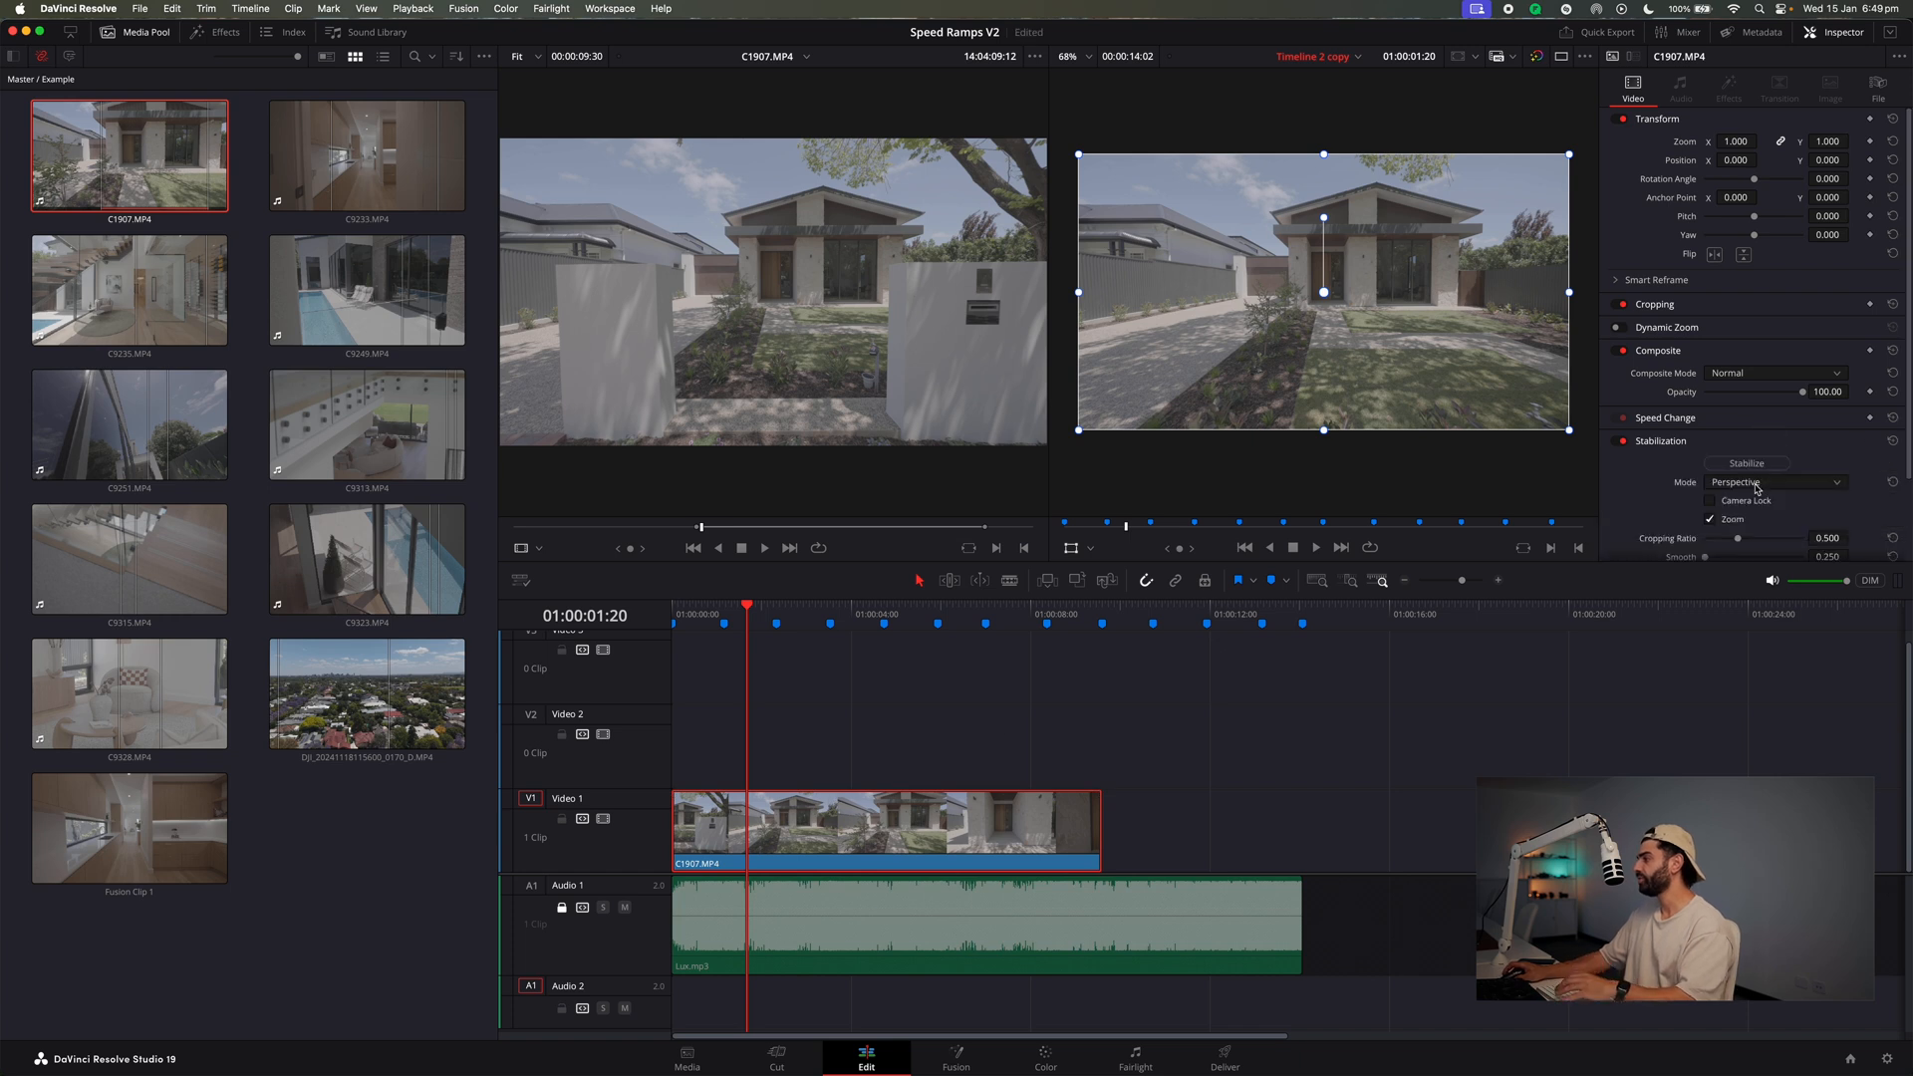
pyautogui.scroll(-2, 1757, 404)
pyautogui.click(1758, 394)
pyautogui.click(1762, 428)
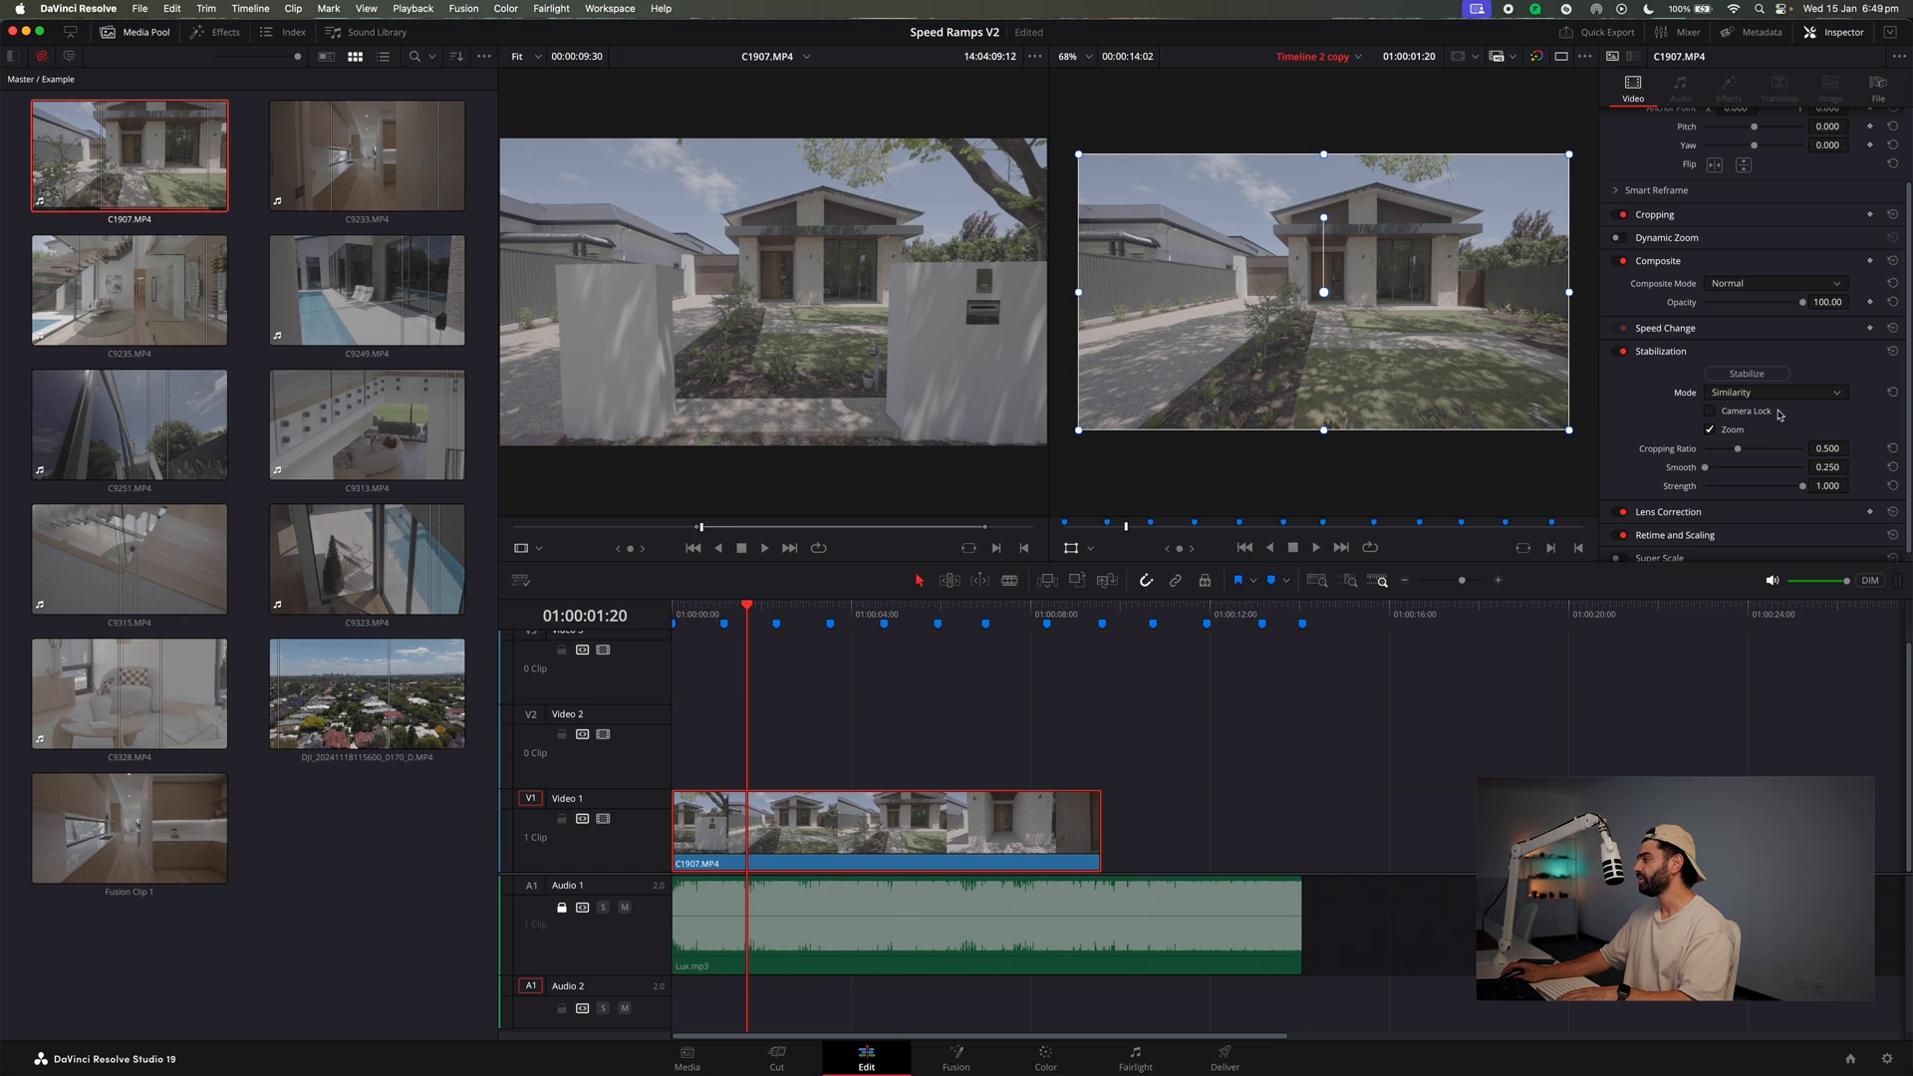
pyautogui.click(1835, 485)
pyautogui.press('BackSpace')
pyautogui.write('0.5')
pyautogui.press('Return')
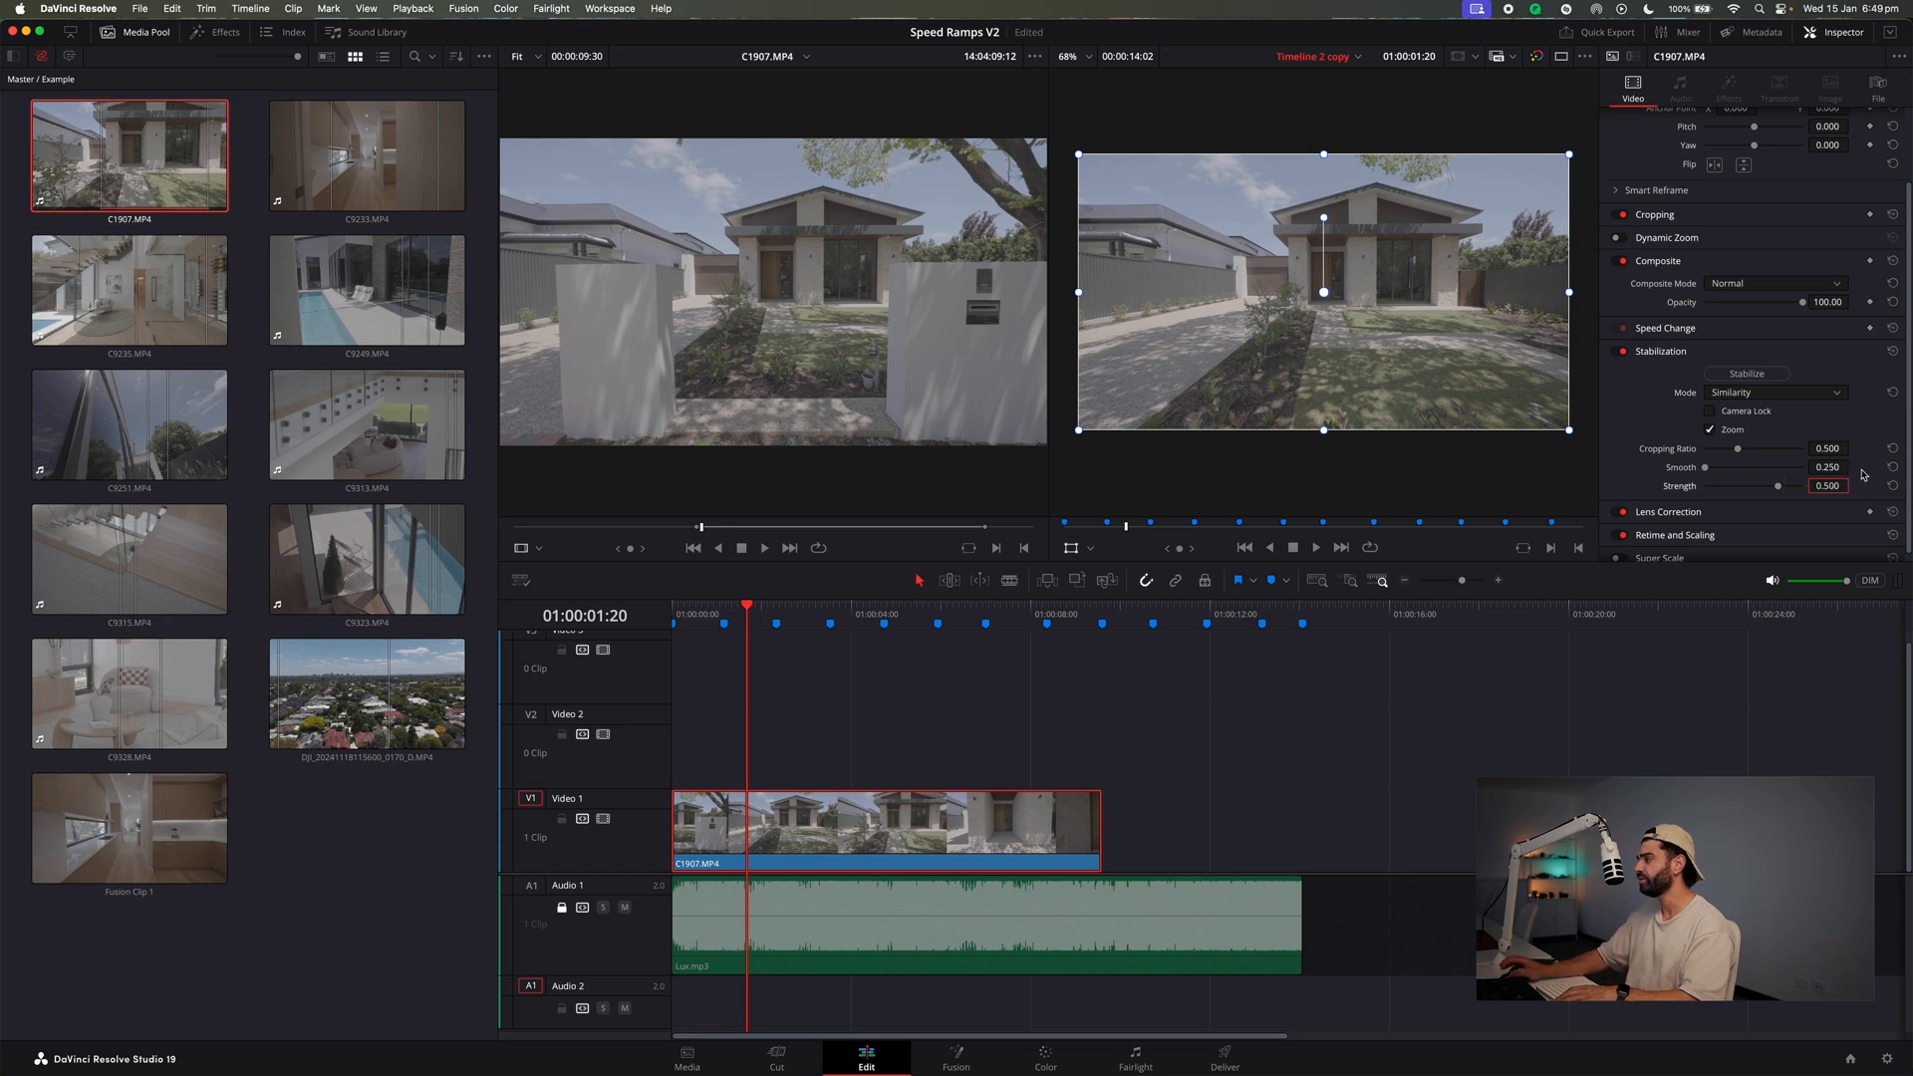
pyautogui.click(1731, 375)
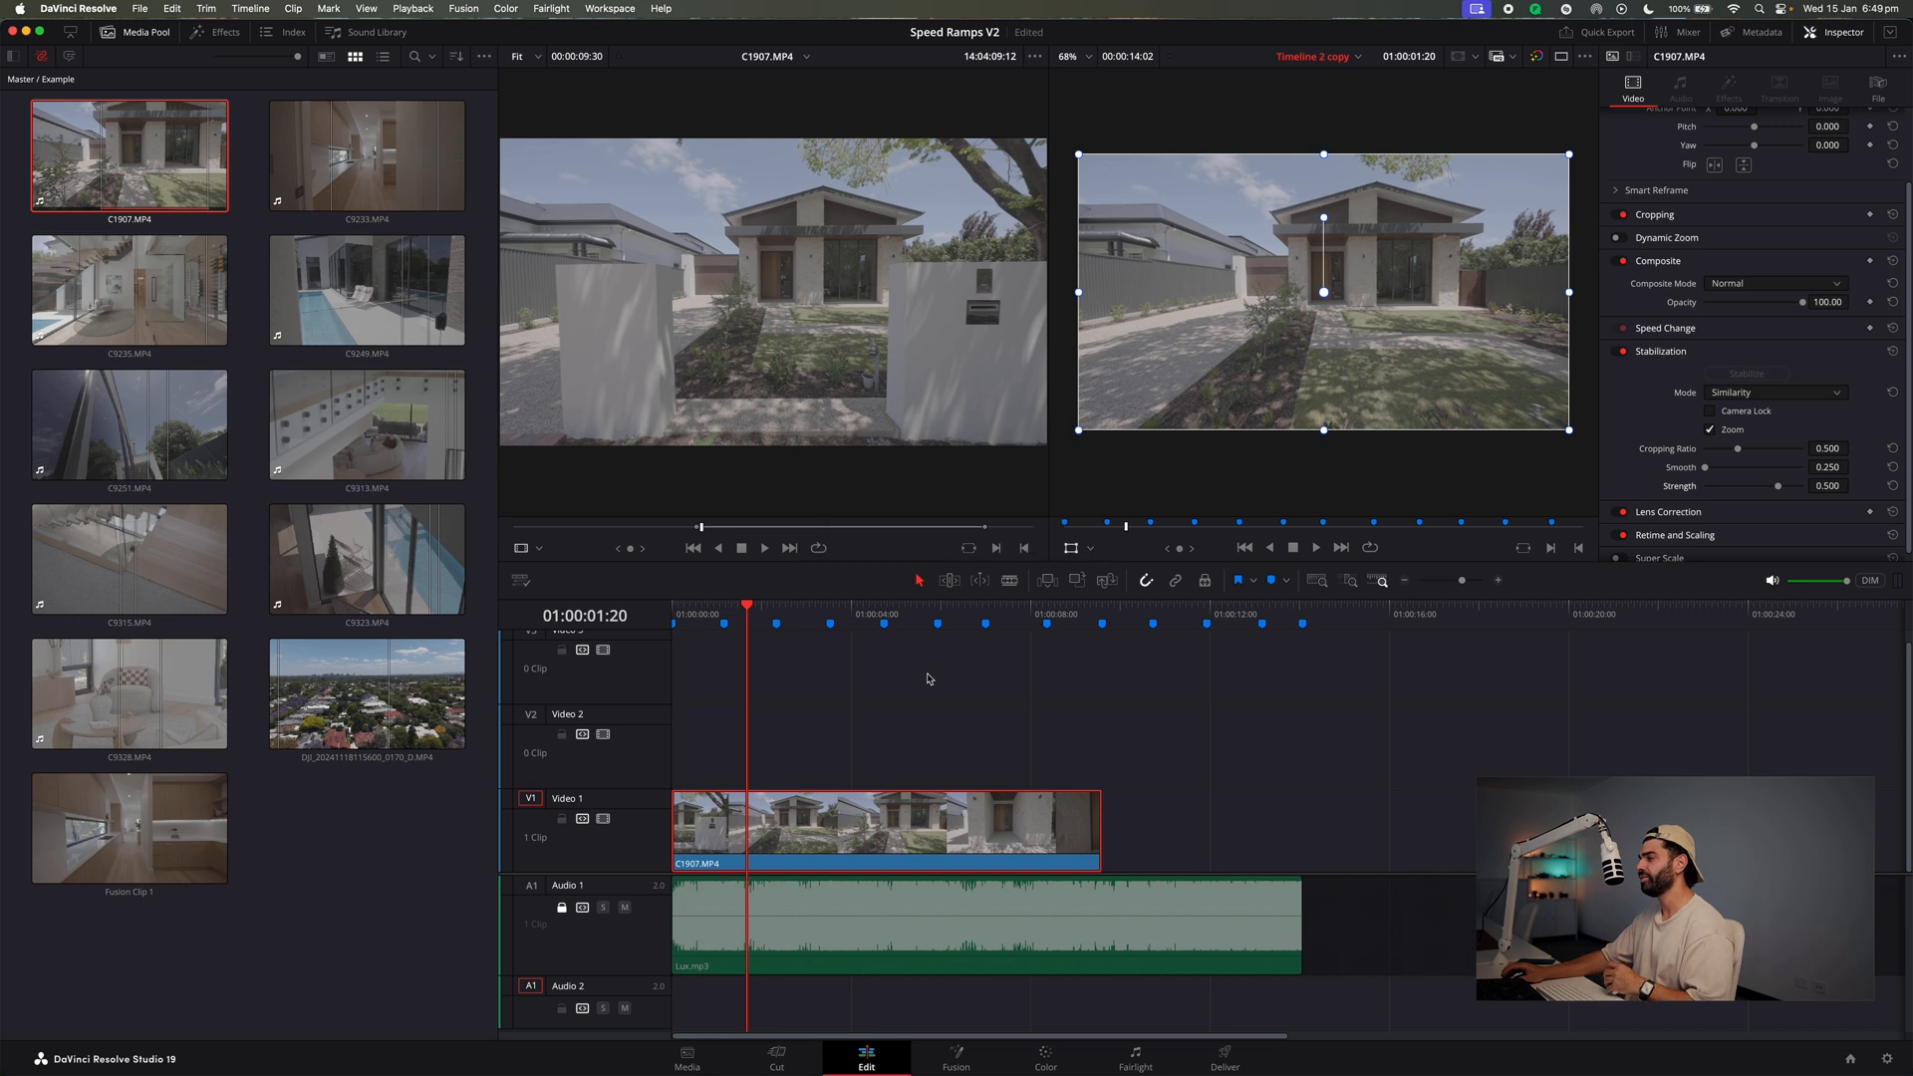
# Convert the stabilized C1907.MP4 clip on Video 1 into a new Fusion clip.
pyautogui.moveTo(765, 611)
pyautogui.mouseDown()
pyautogui.moveTo(1080, 616)
pyautogui.moveTo(666, 655)
pyautogui.moveTo(725, 650)
pyautogui.mouseUp()
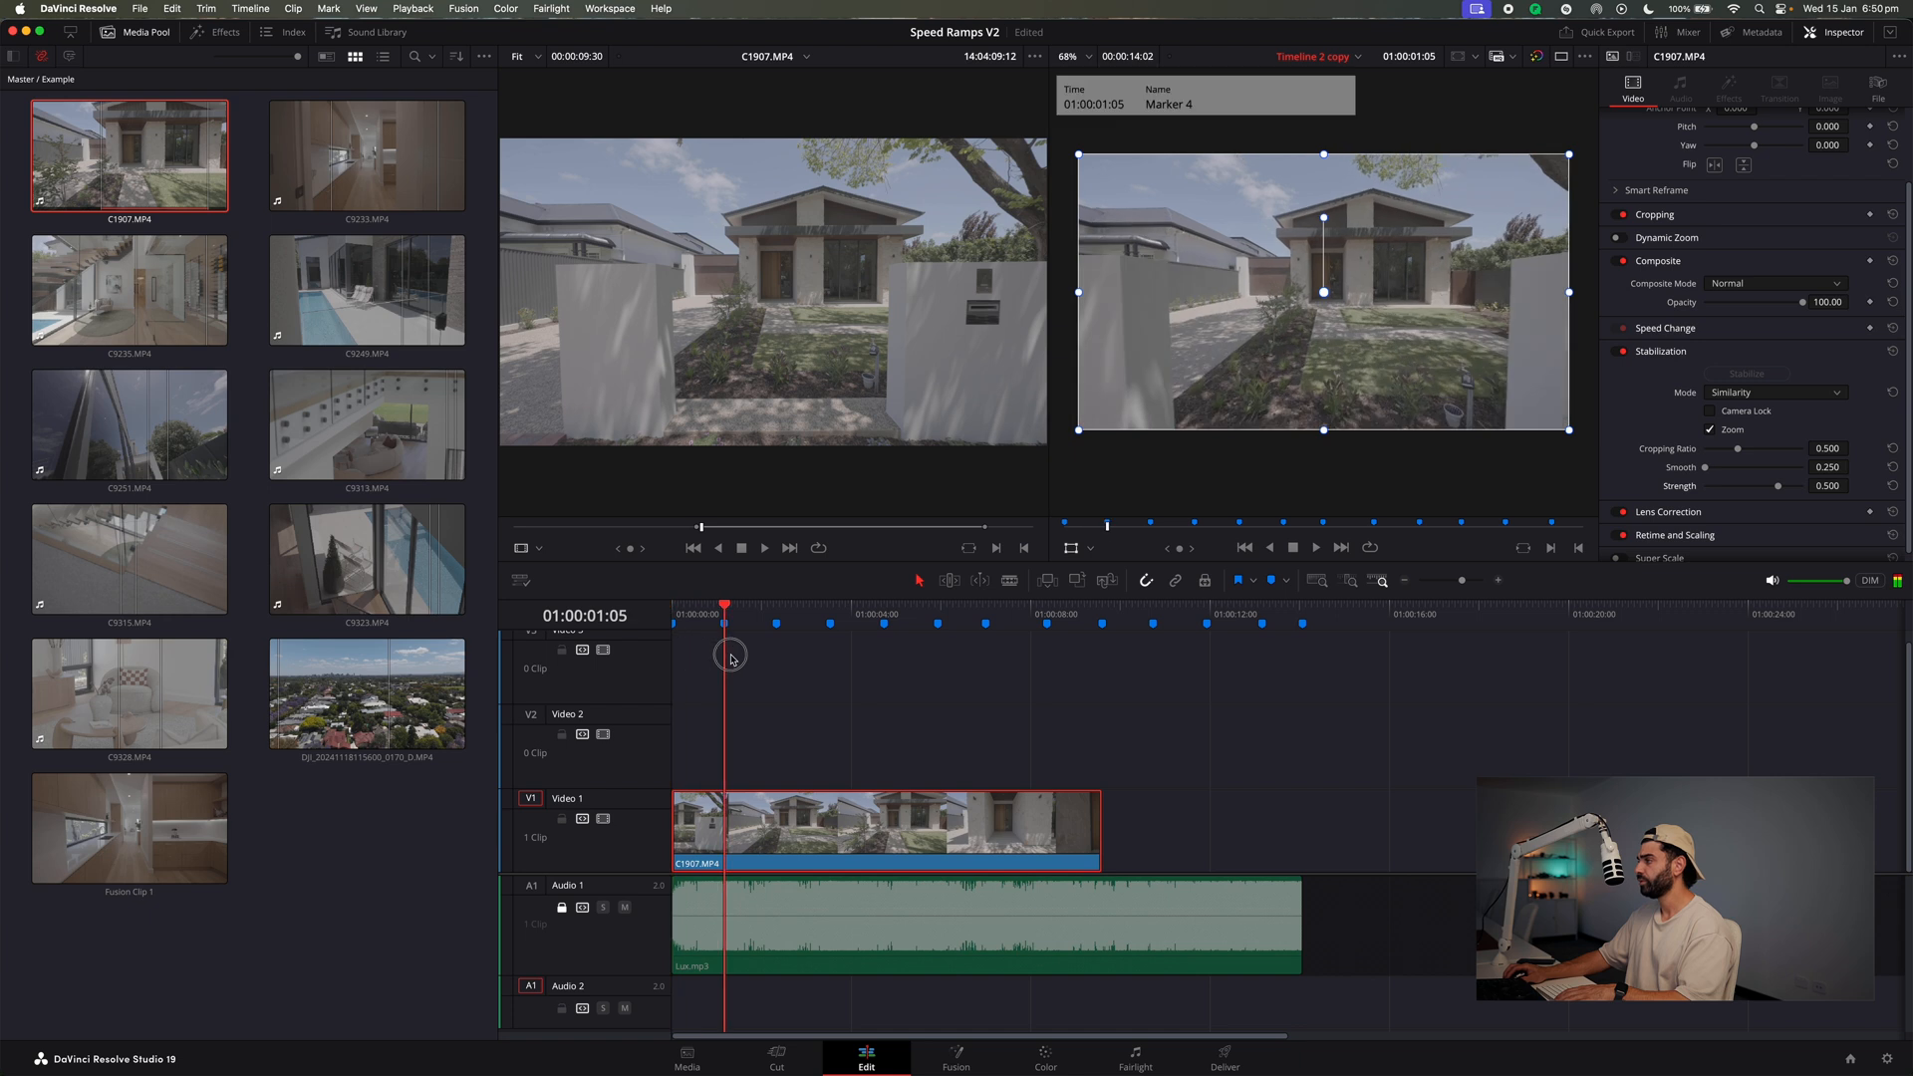
pyautogui.rightClick(812, 825)
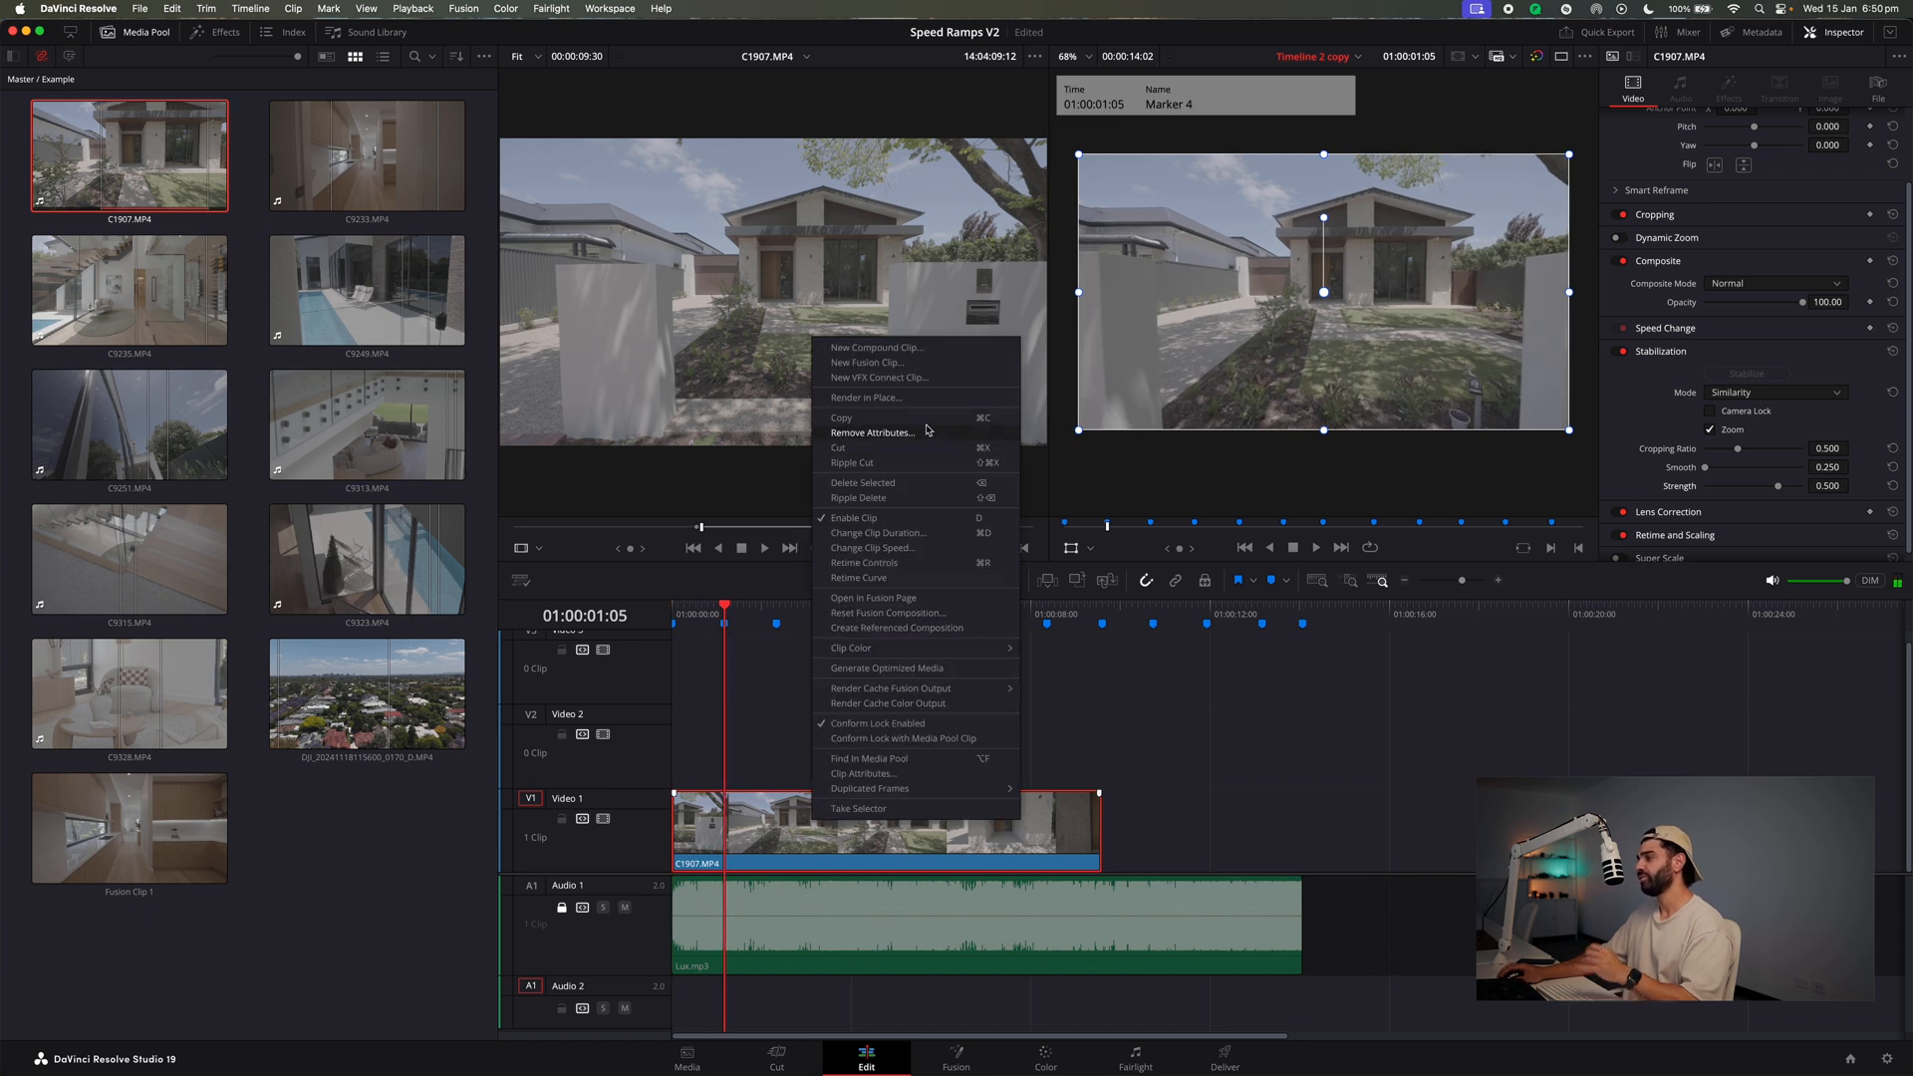
pyautogui.click(865, 362)
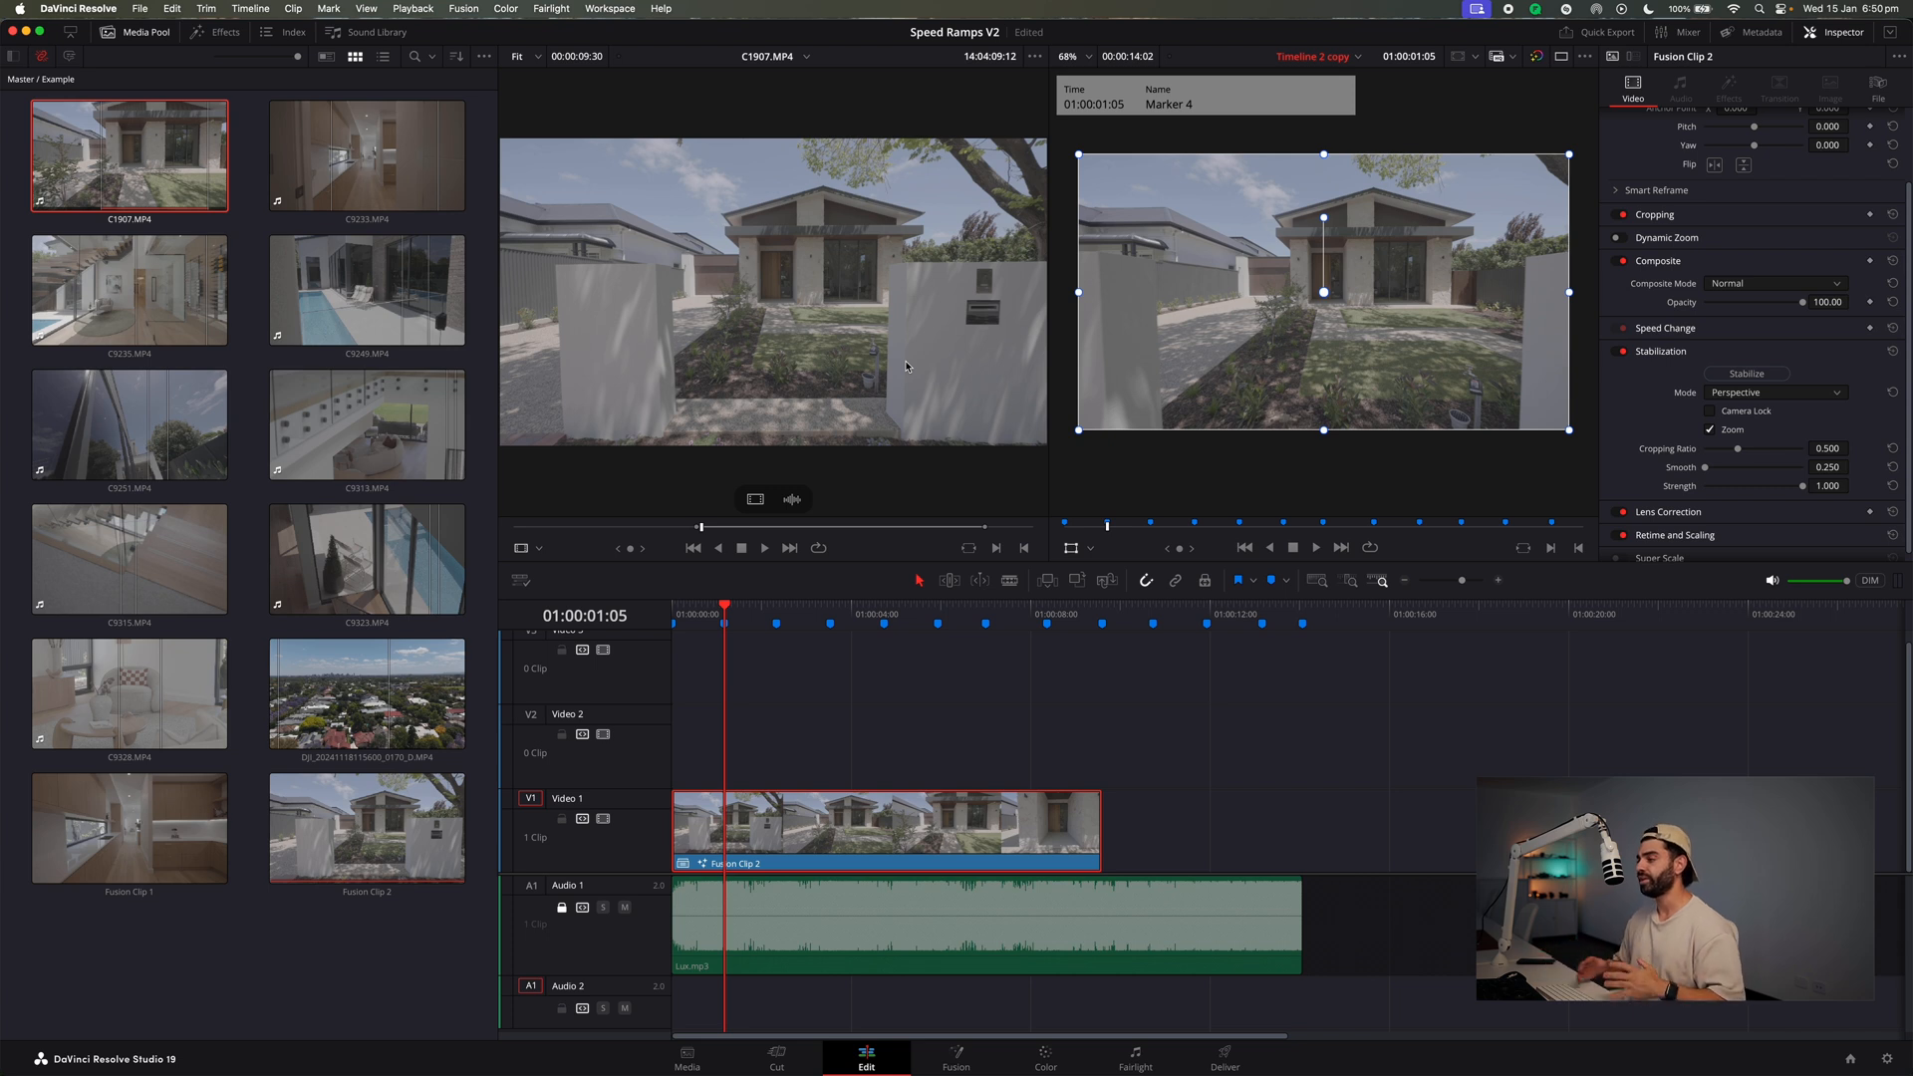
pyautogui.scroll(1, 906, 367)
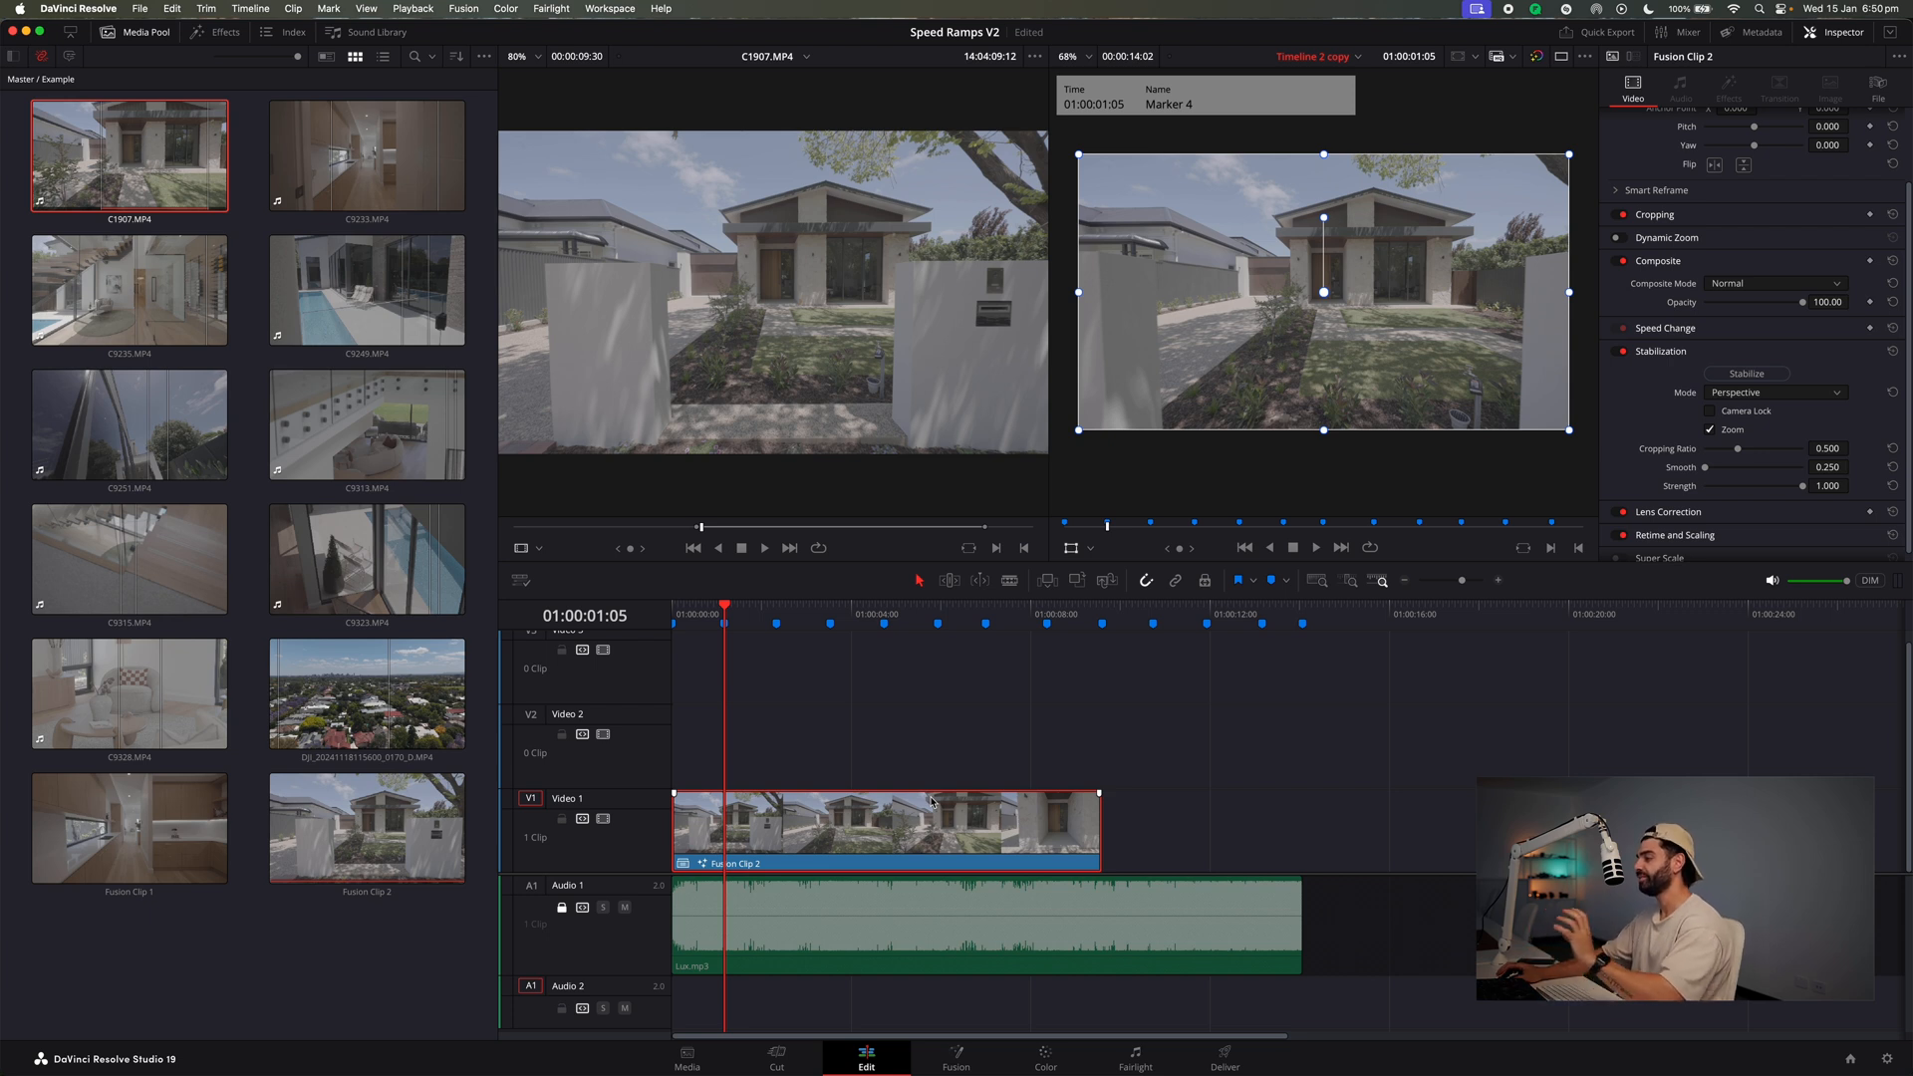
# Open the Fusion clip on the Fusion page and add a TimeStretcher node between MediaIn1 and MediaOut1.
pyautogui.click(982, 1054)
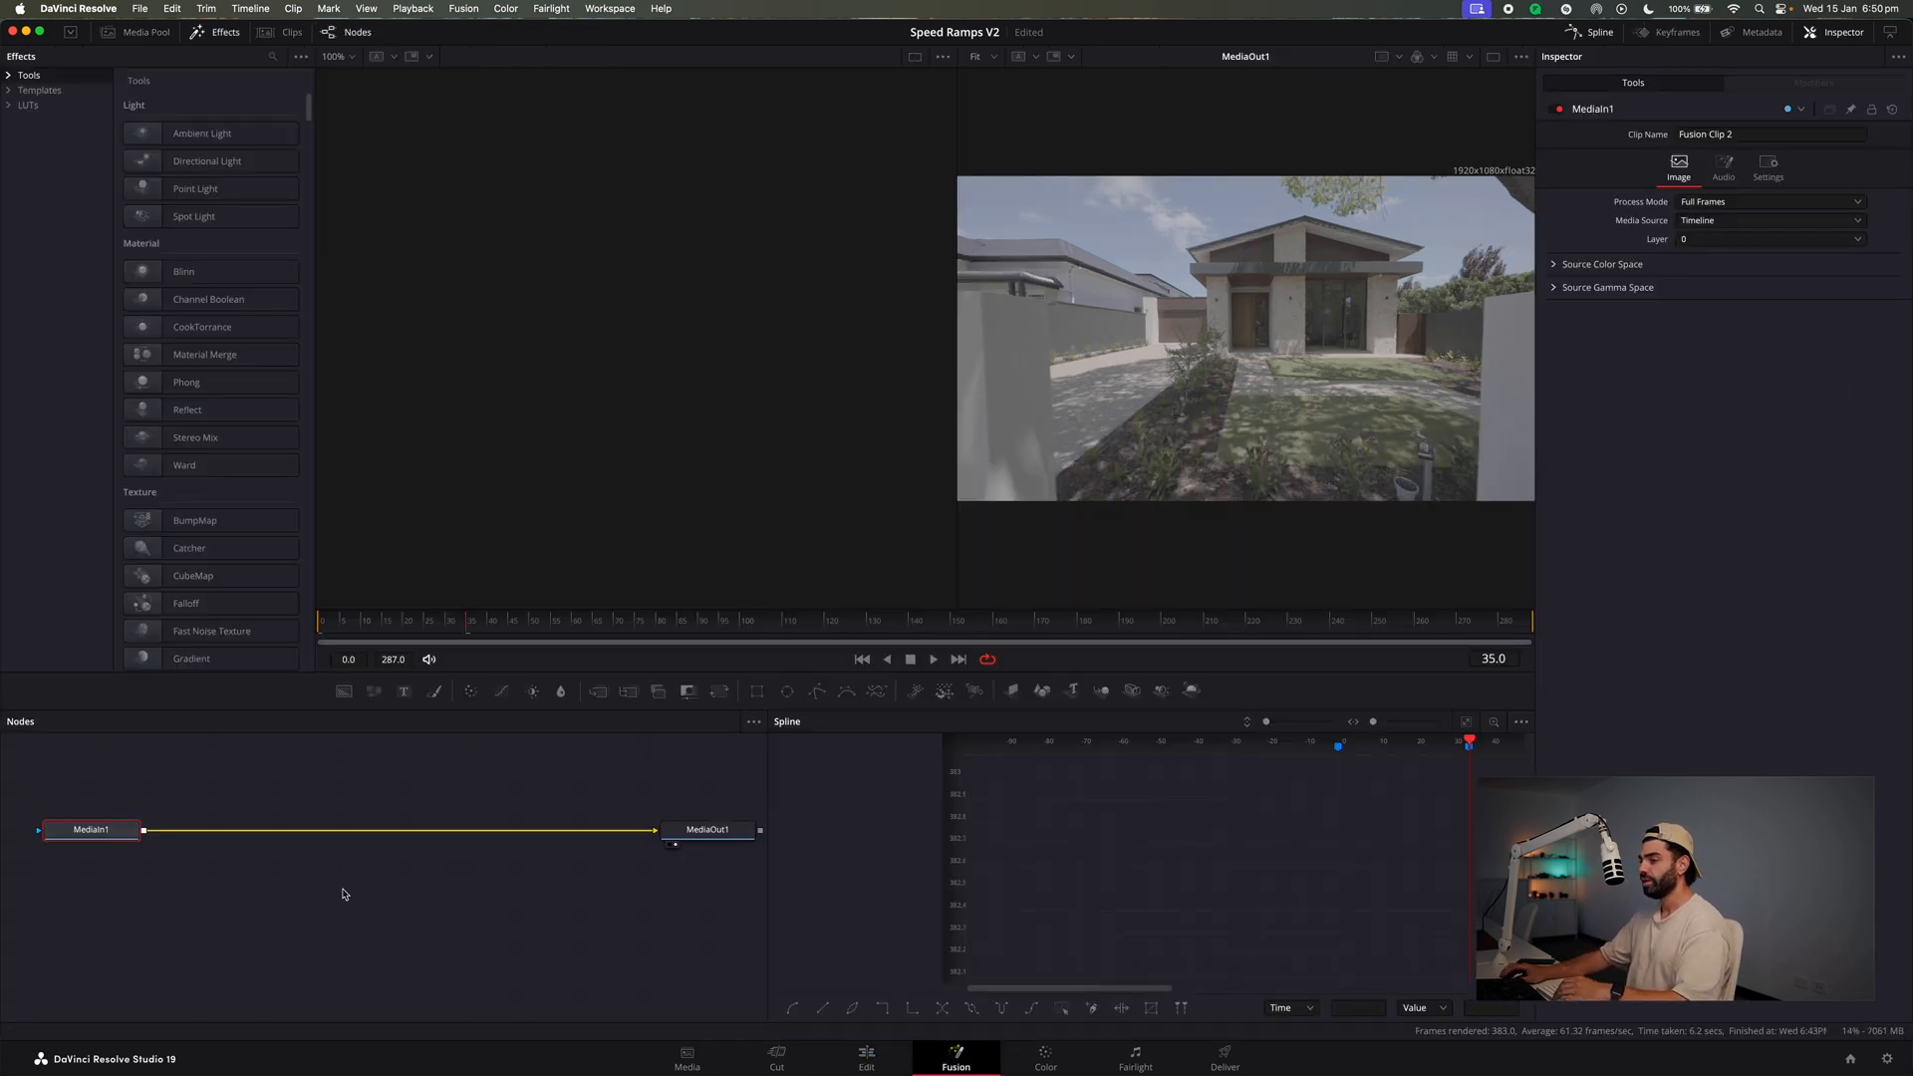
pyautogui.hotkey('shift', 'space')
pyautogui.write('time')
pyautogui.press('Down')
pyautogui.press('Return')
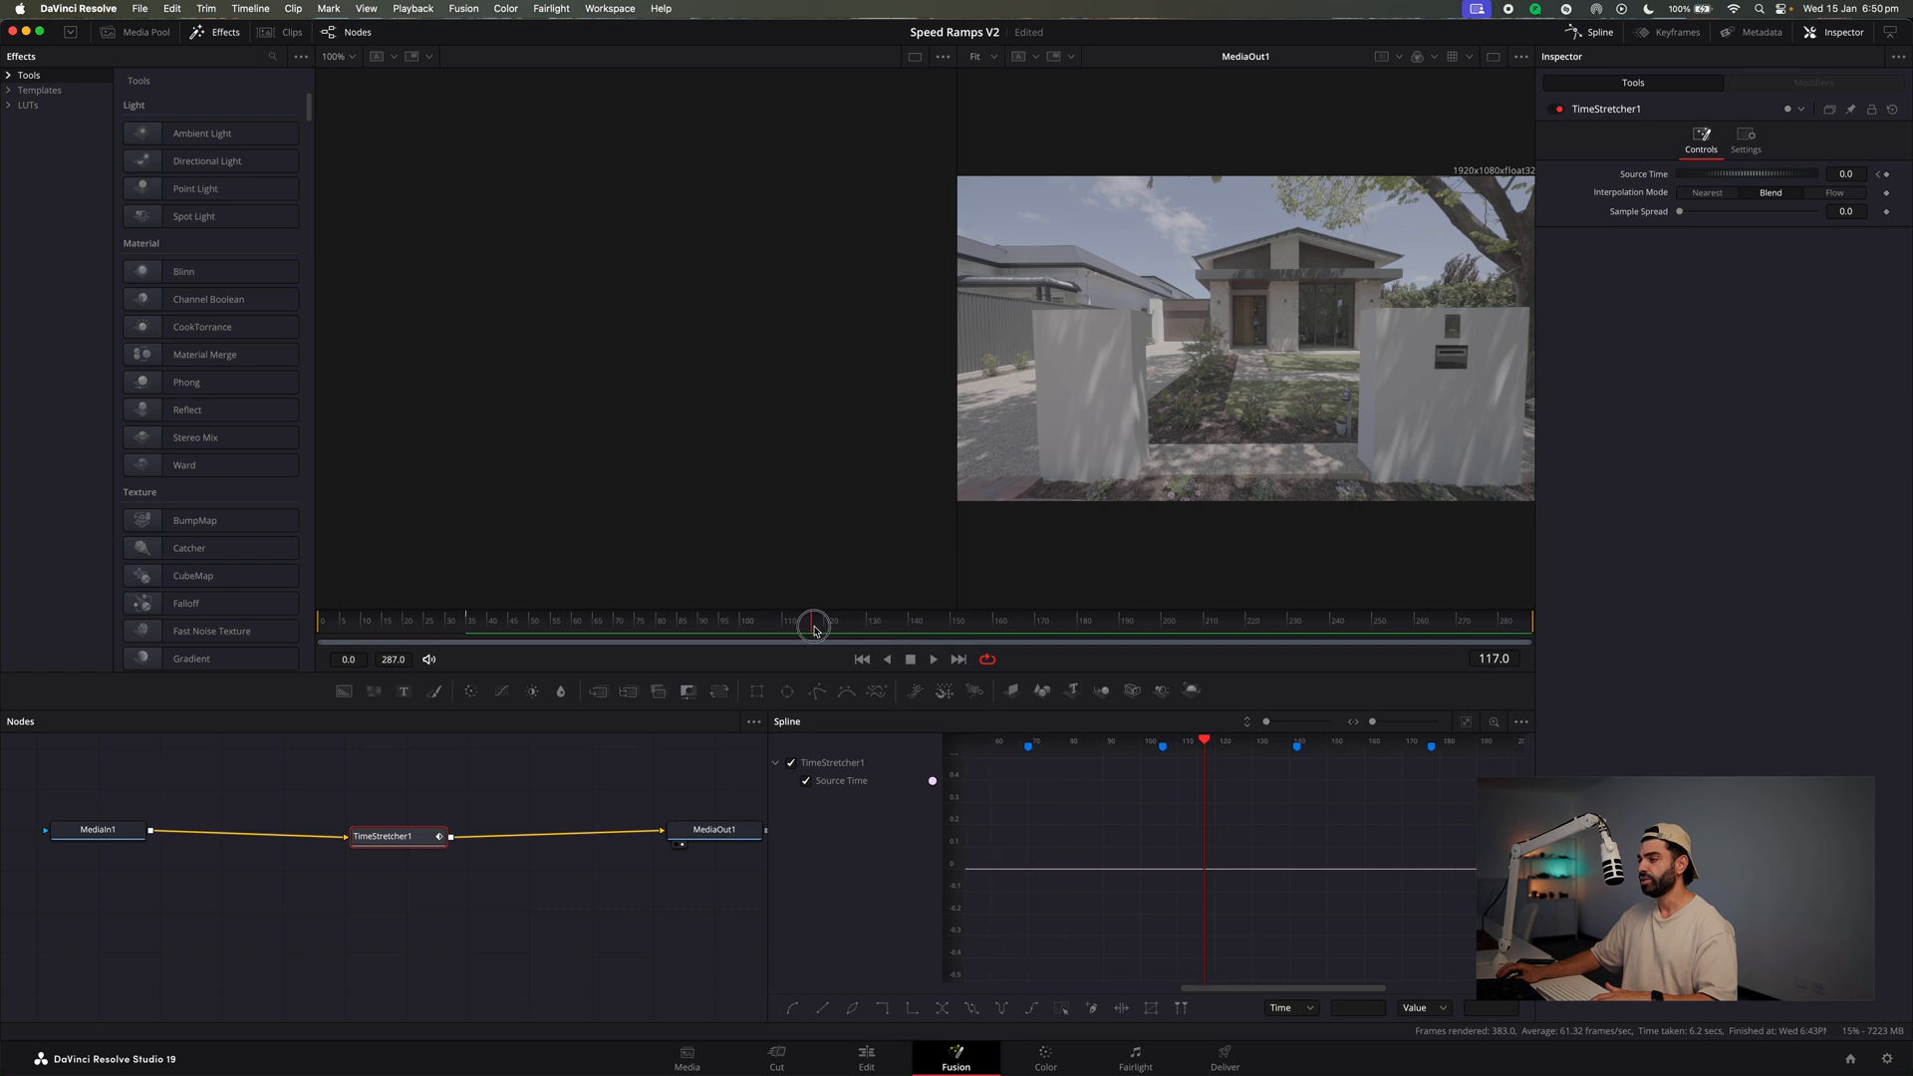
# Remove the default Source Time keyframe at frame 35 and keyframe Source Time at 0.0 on frame 0.
pyautogui.click(470, 632)
pyautogui.moveTo(471, 632)
pyautogui.mouseDown()
pyautogui.moveTo(284, 645)
pyautogui.moveTo(325, 629)
pyautogui.moveTo(299, 634)
pyautogui.moveTo(470, 645)
pyautogui.mouseUp()
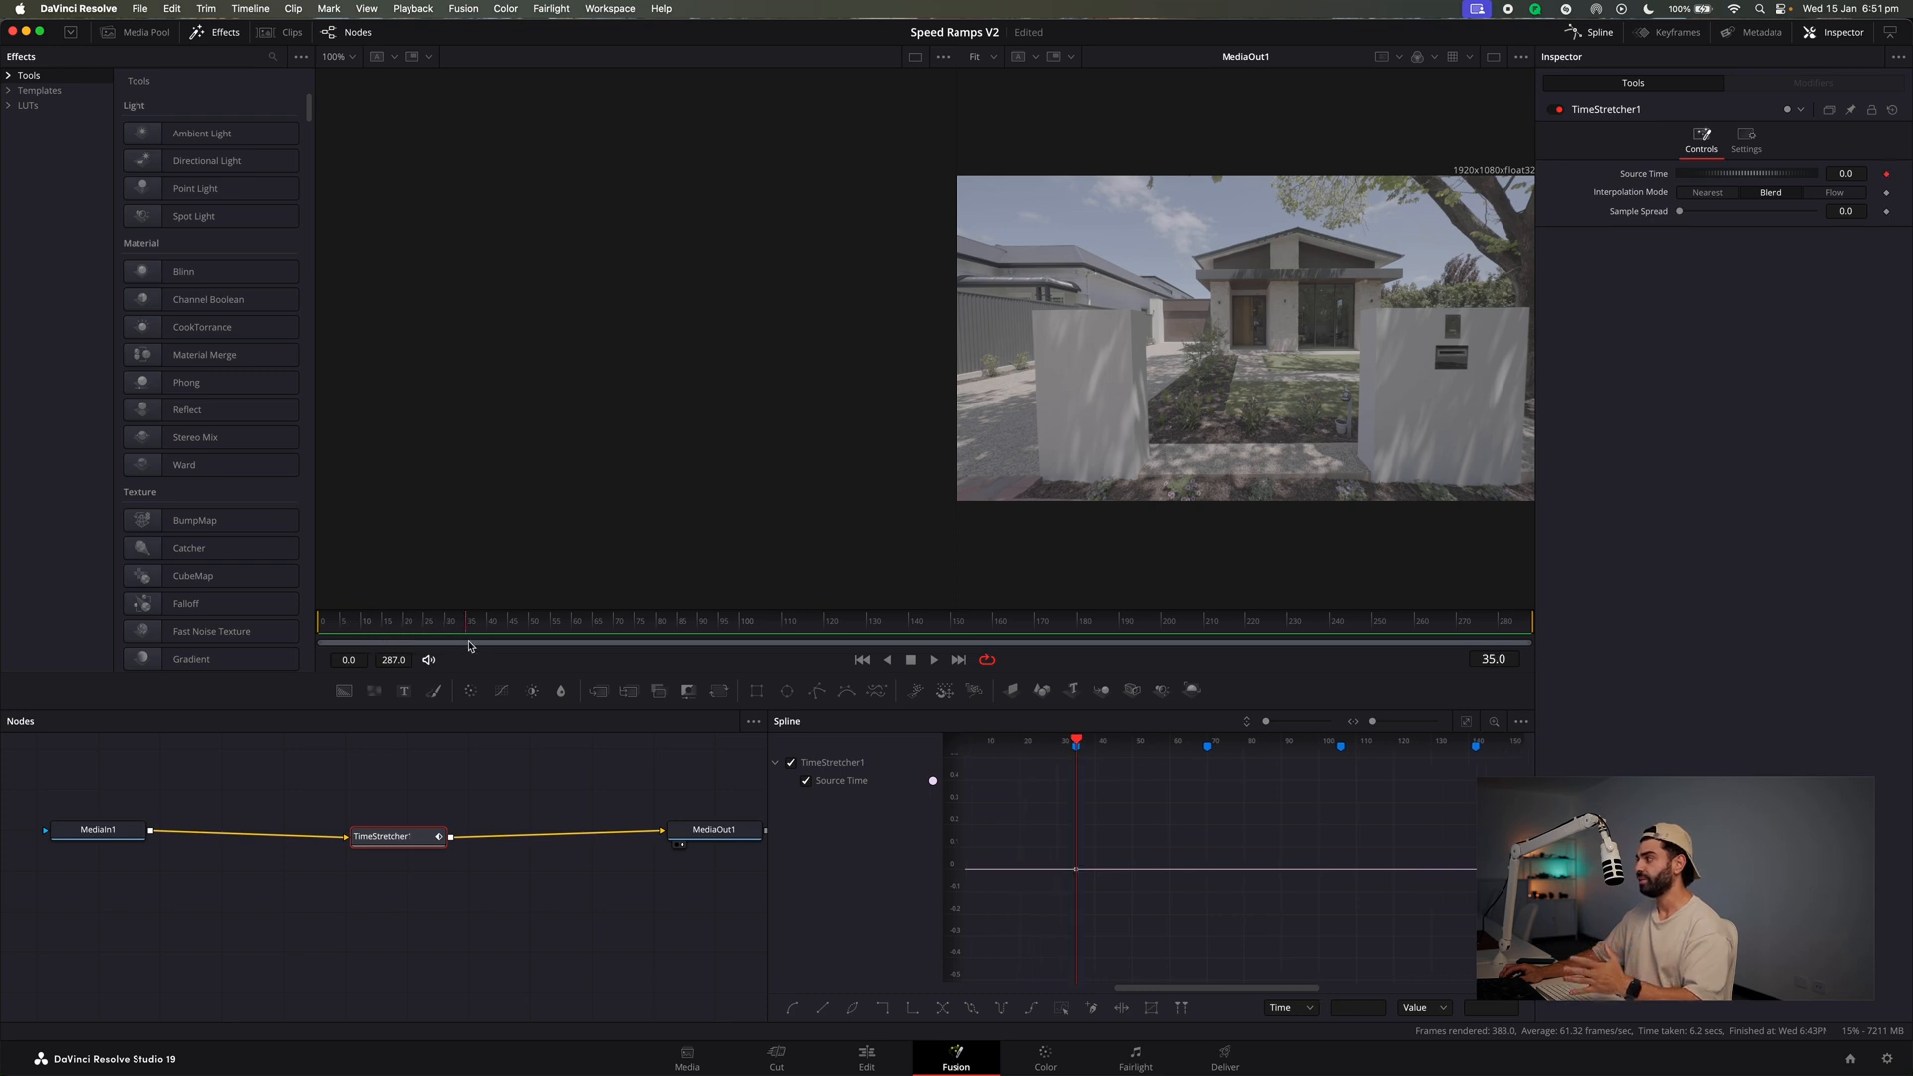
pyautogui.click(1888, 176)
pyautogui.moveTo(532, 624); pyautogui.dragTo(302, 639)
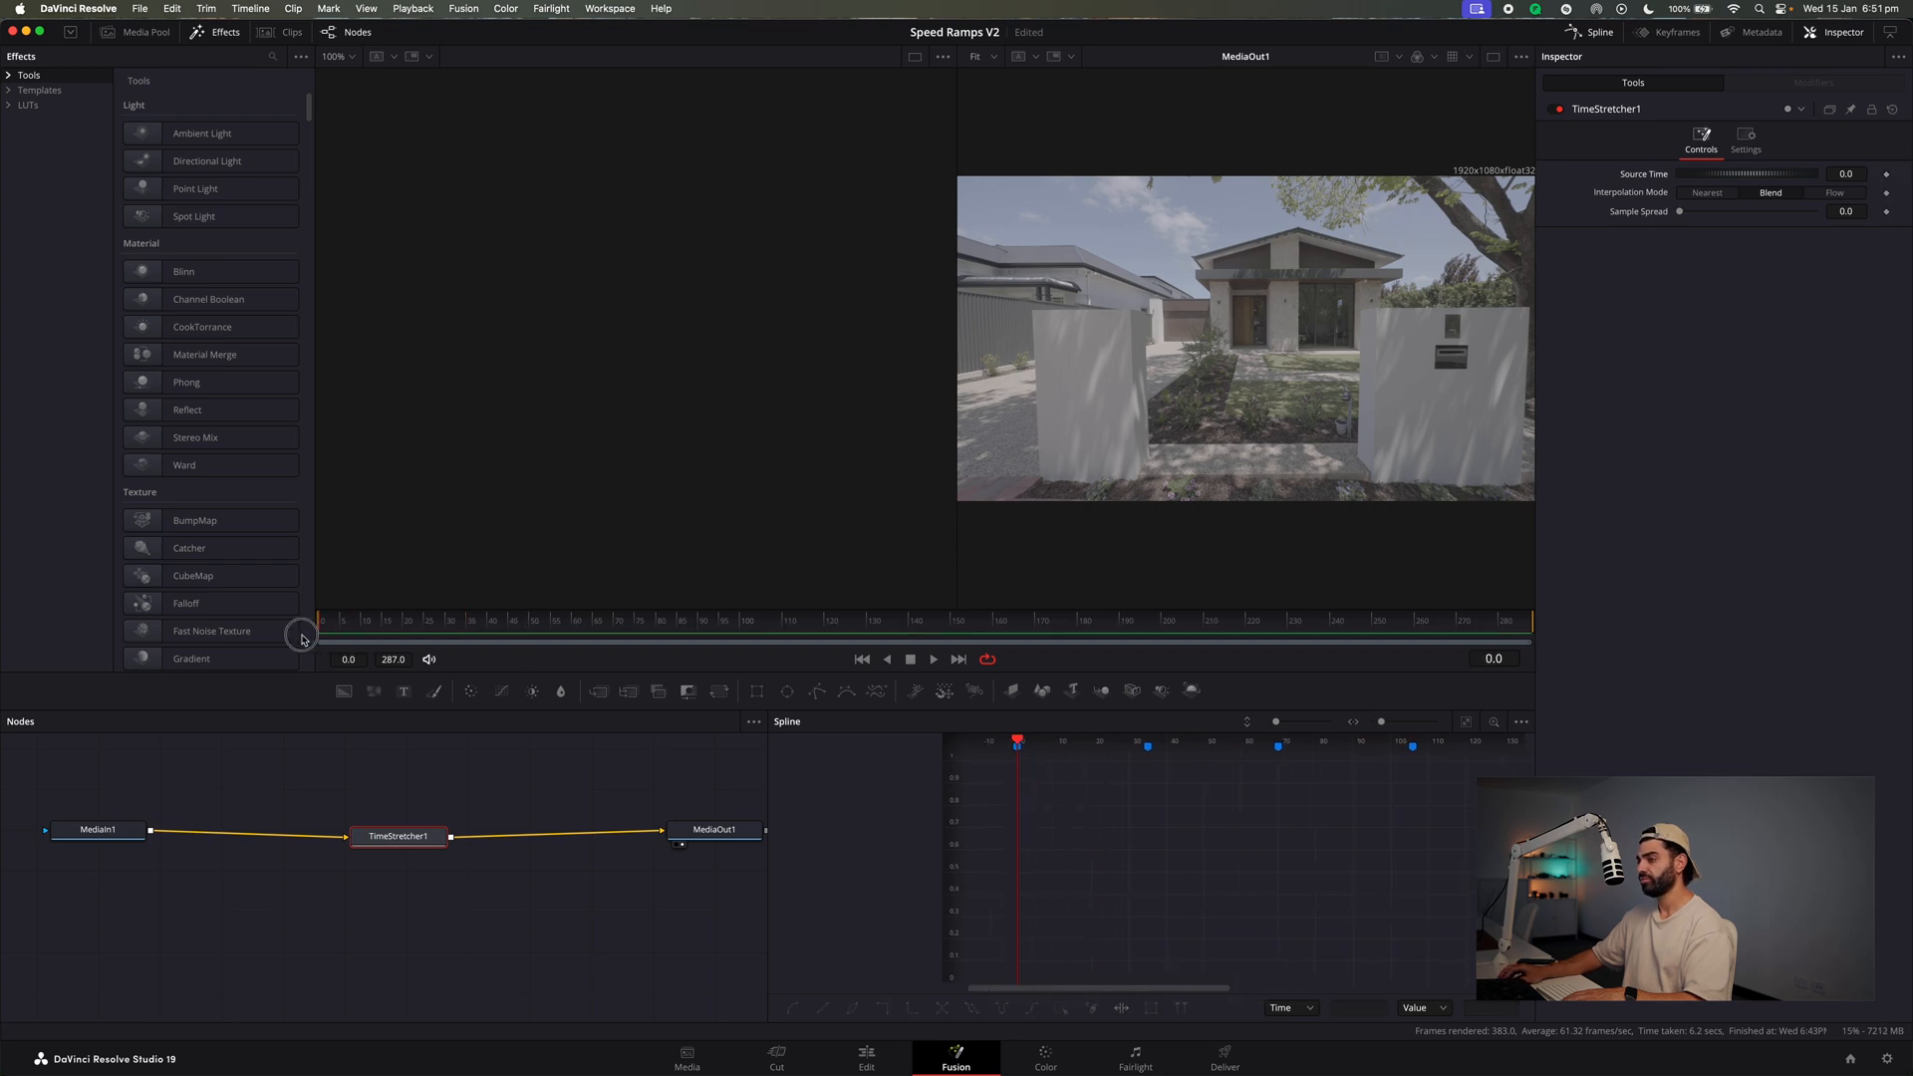
pyautogui.click(1887, 176)
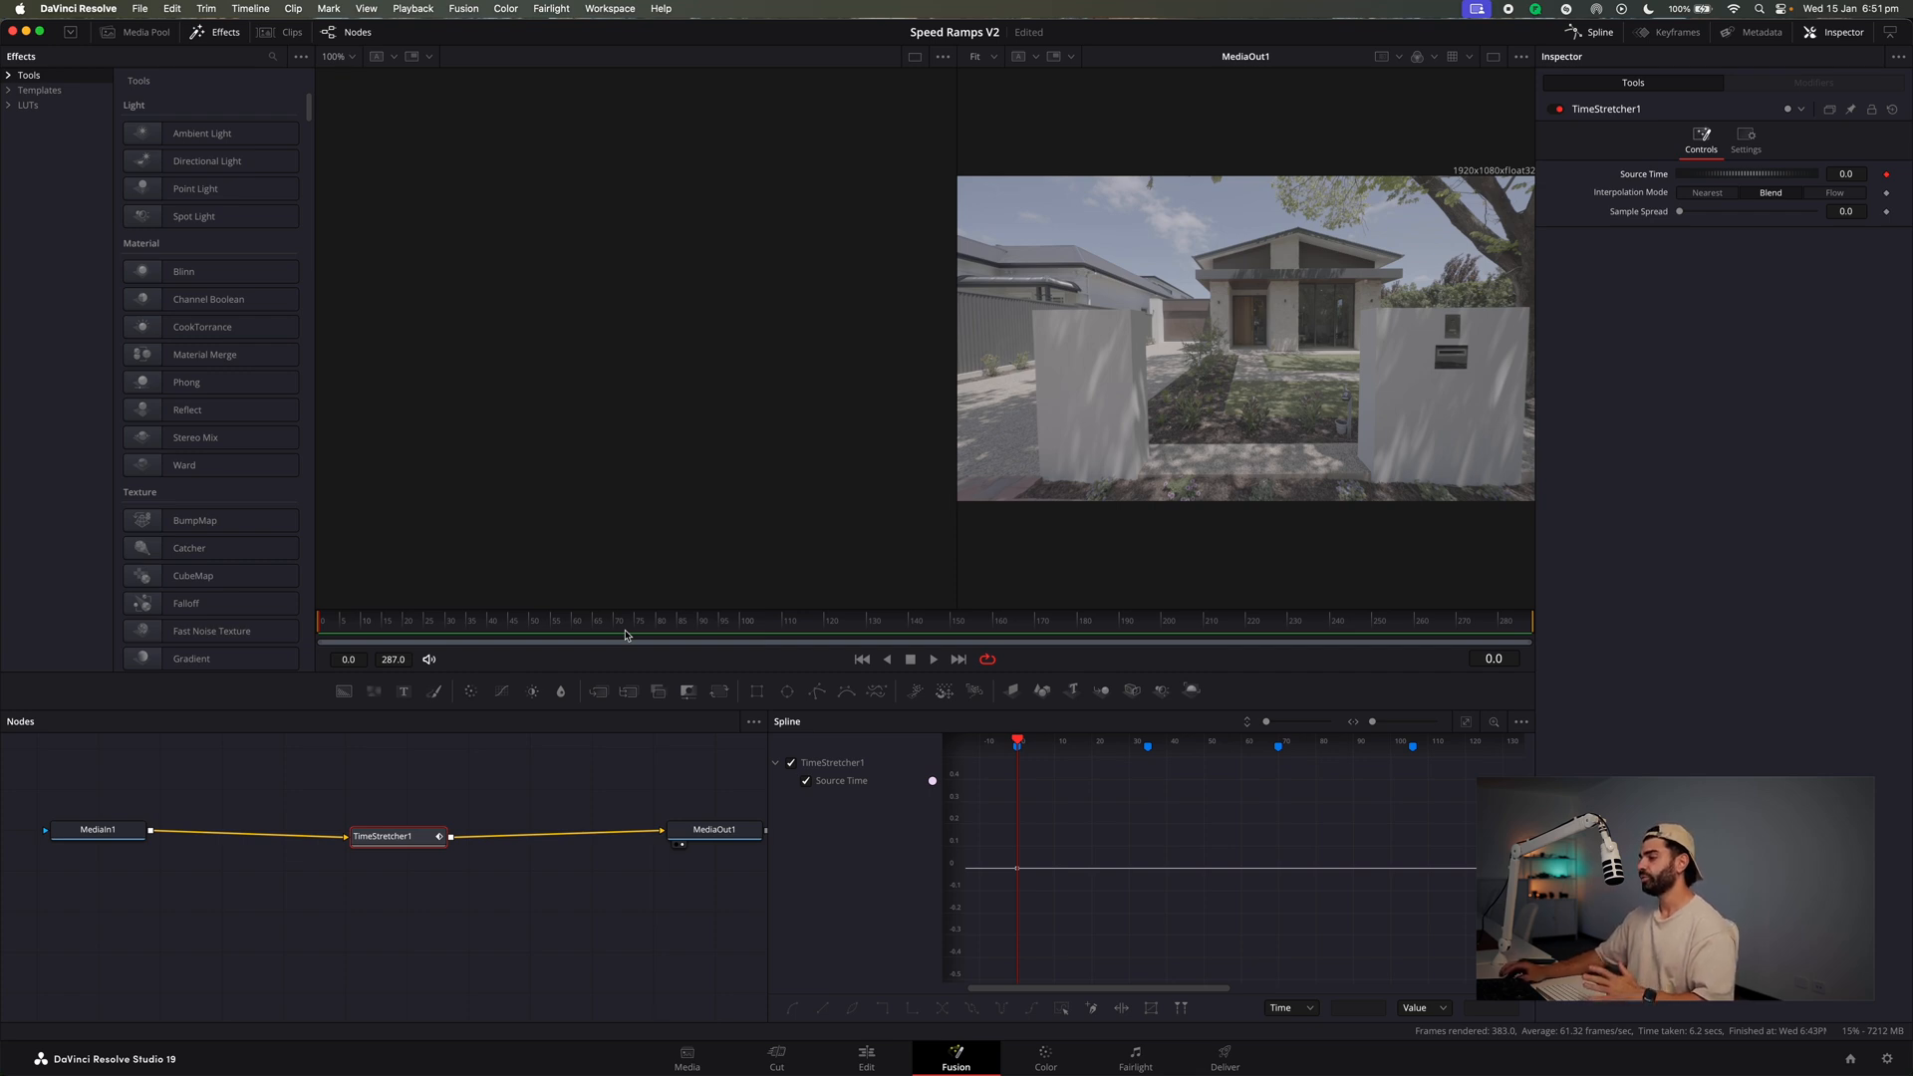
# Check the clip's last frame number and keyframe the TimeStretcher's Source Time at 287 on frame 35.
pyautogui.moveTo(626, 635); pyautogui.dragTo(1734, 645)
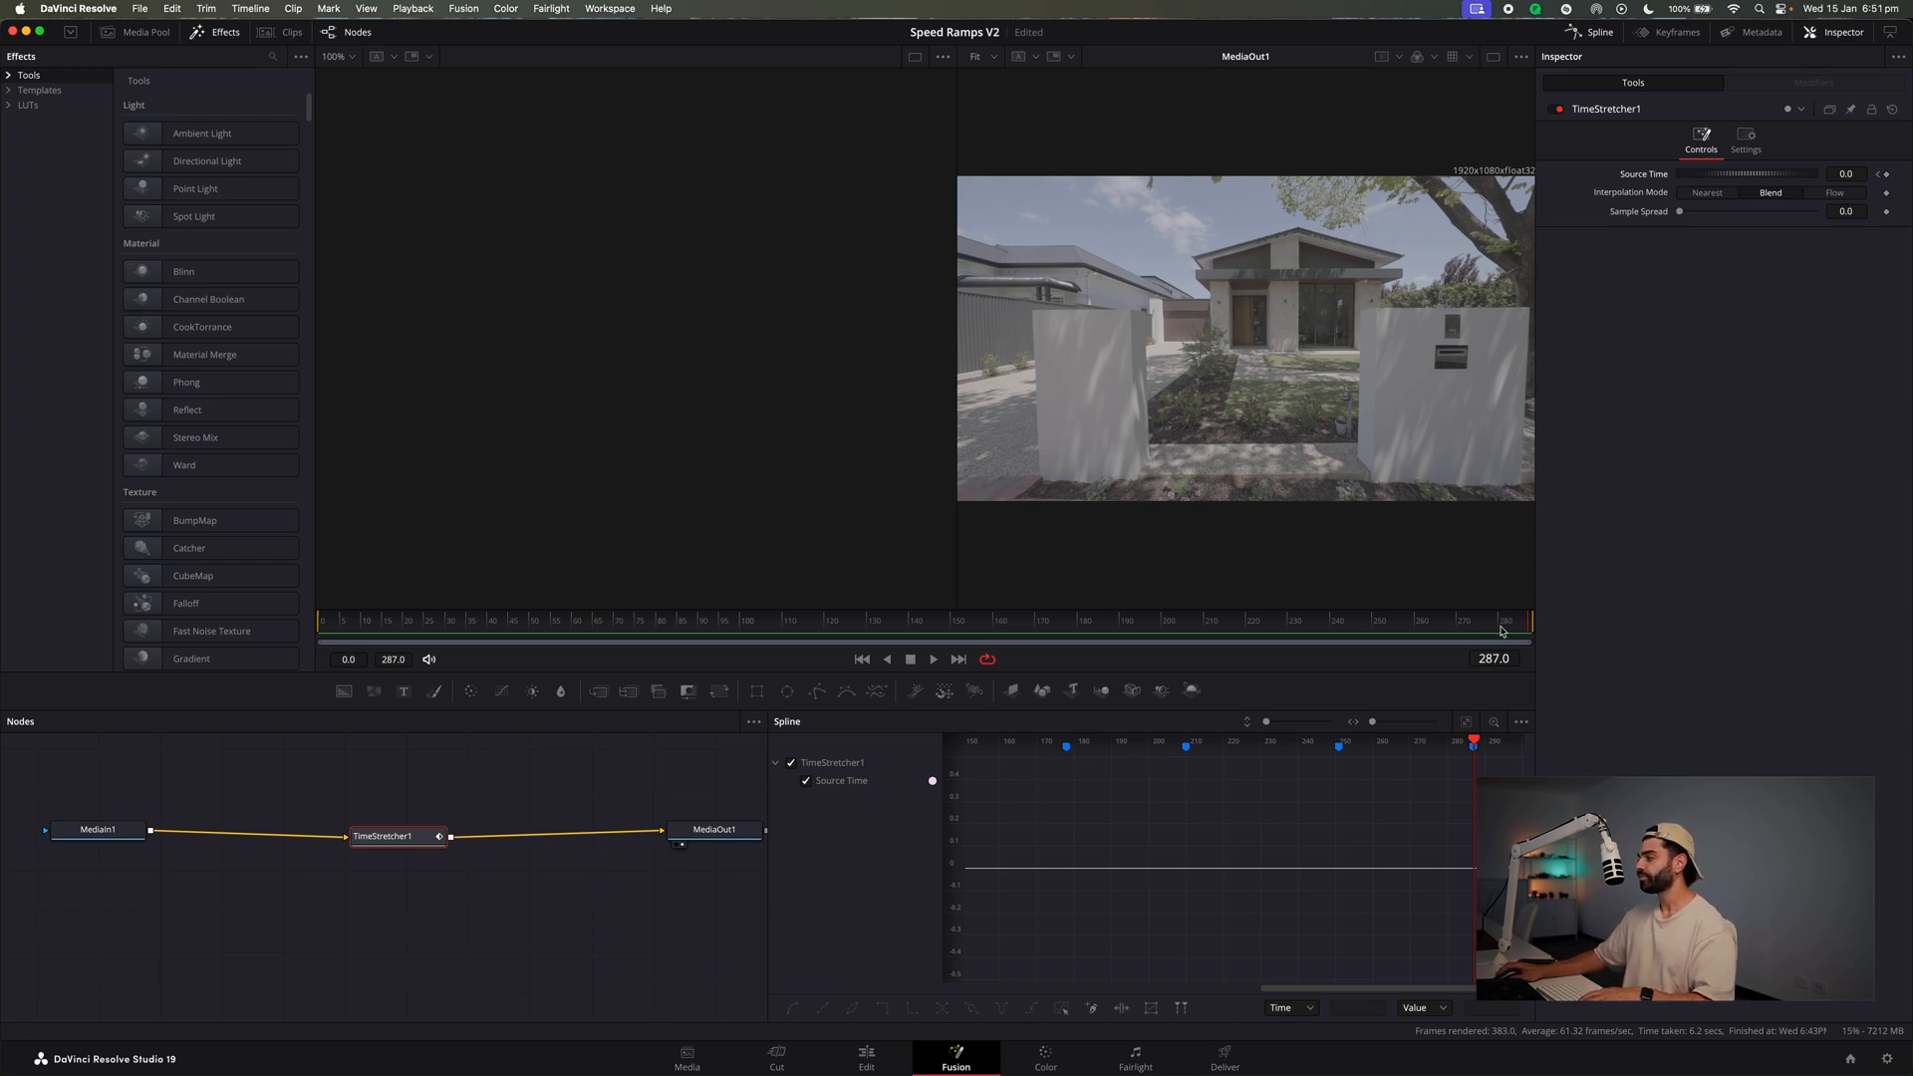
pyautogui.moveTo(1502, 629); pyautogui.dragTo(471, 687)
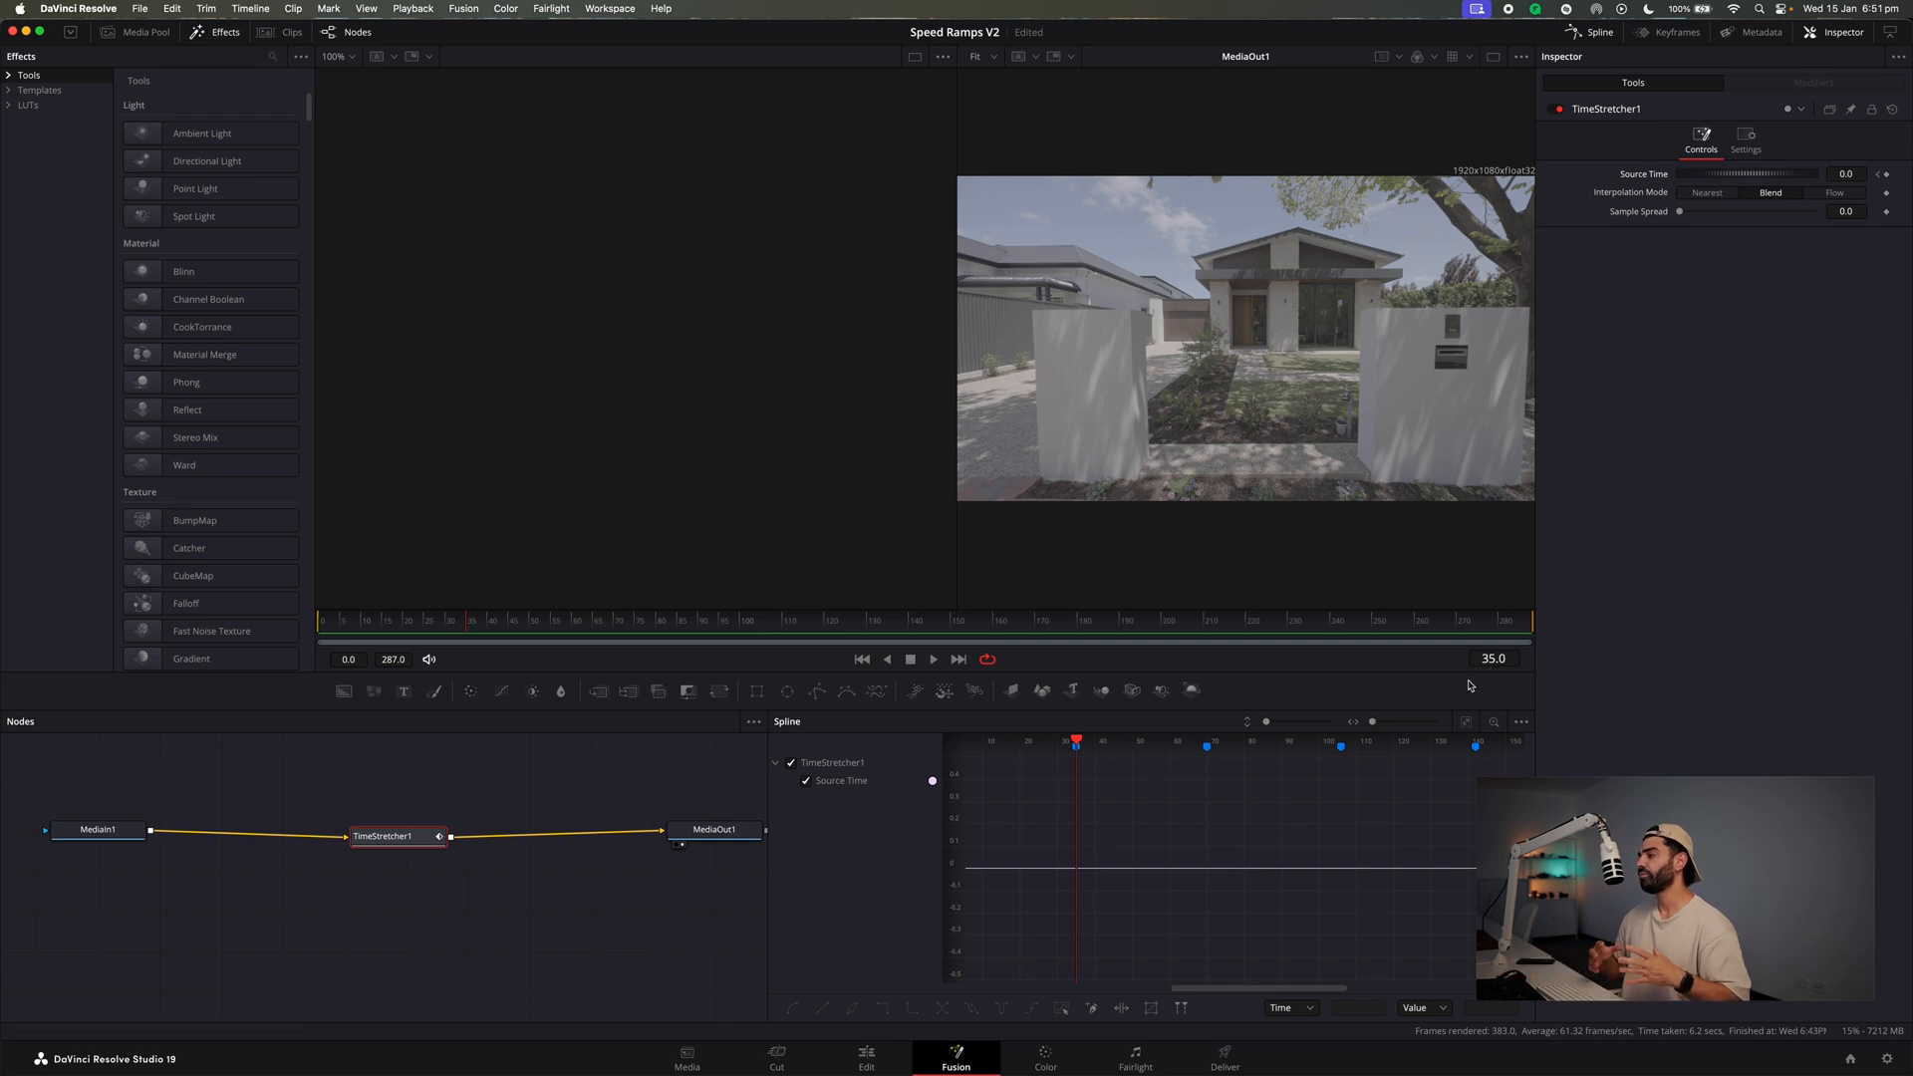
pyautogui.moveTo(1460, 634); pyautogui.dragTo(462, 663)
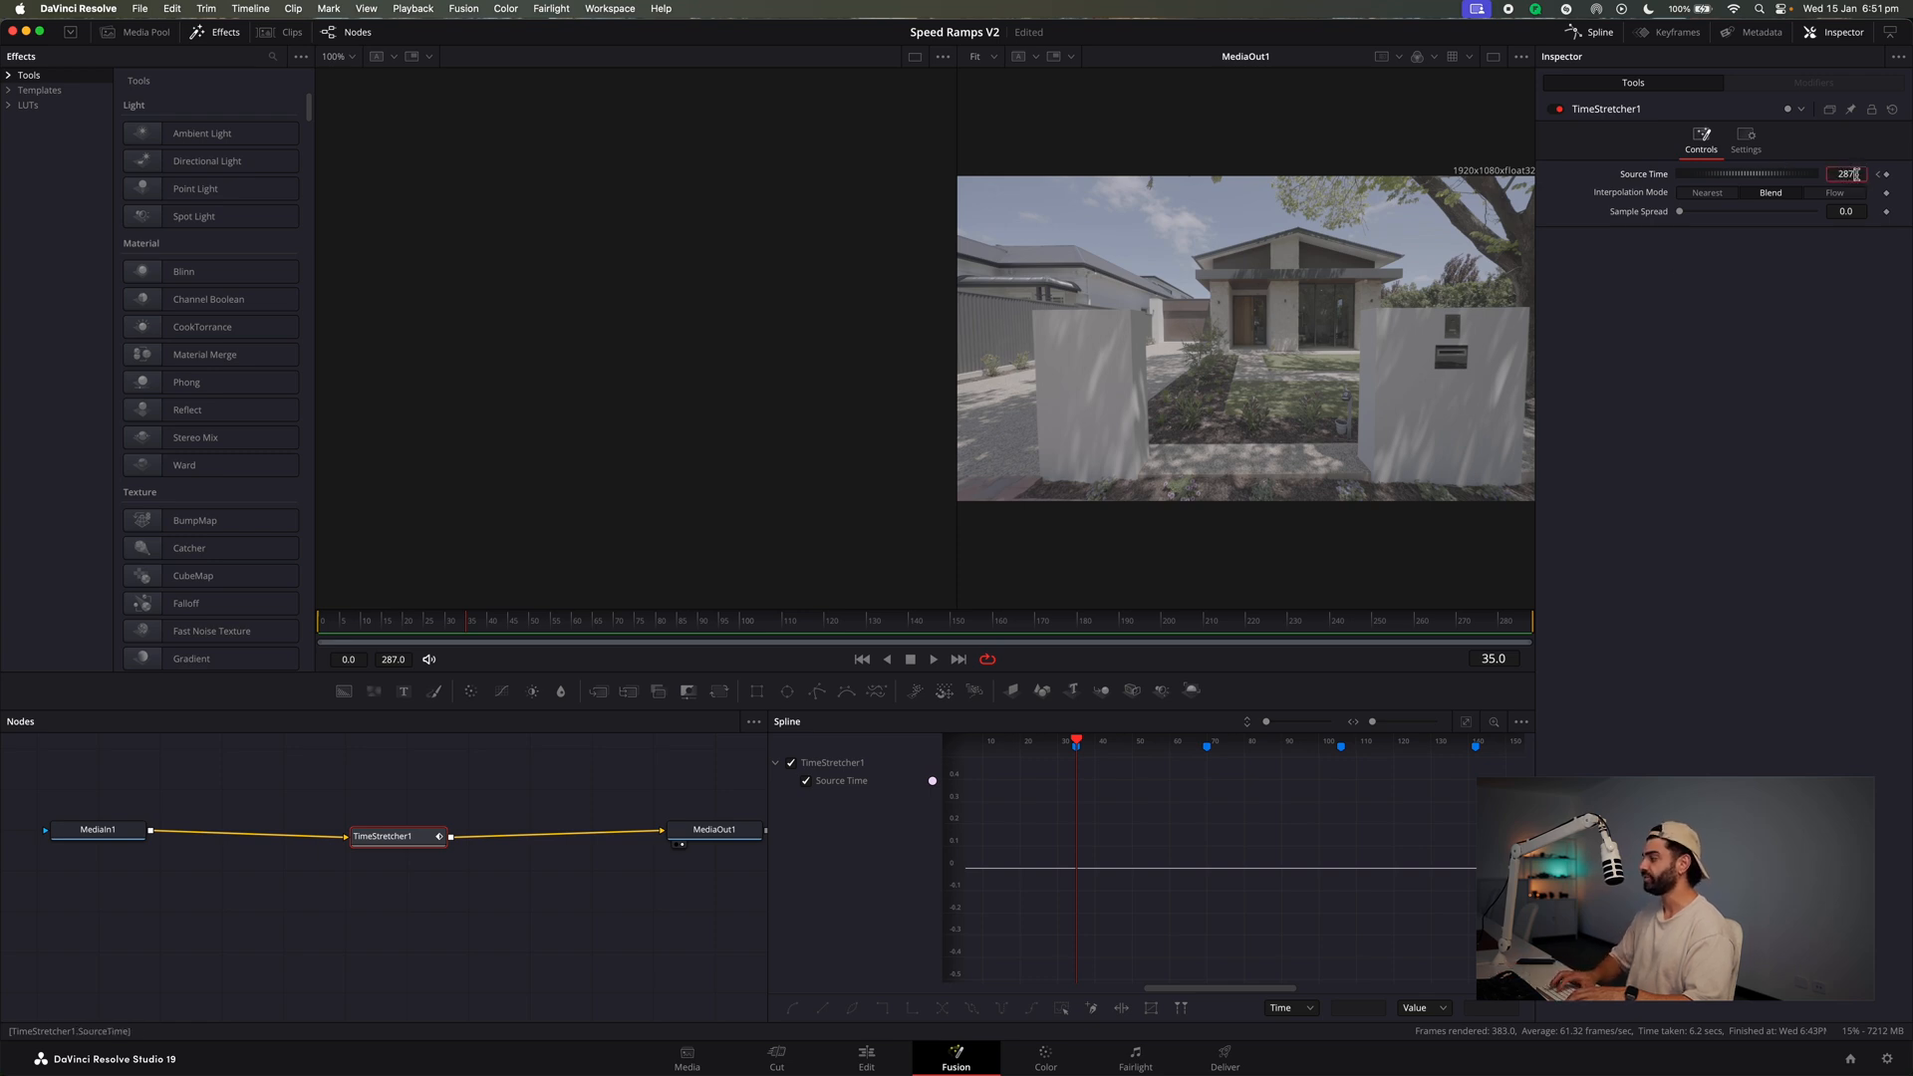
pyautogui.press('Tab')
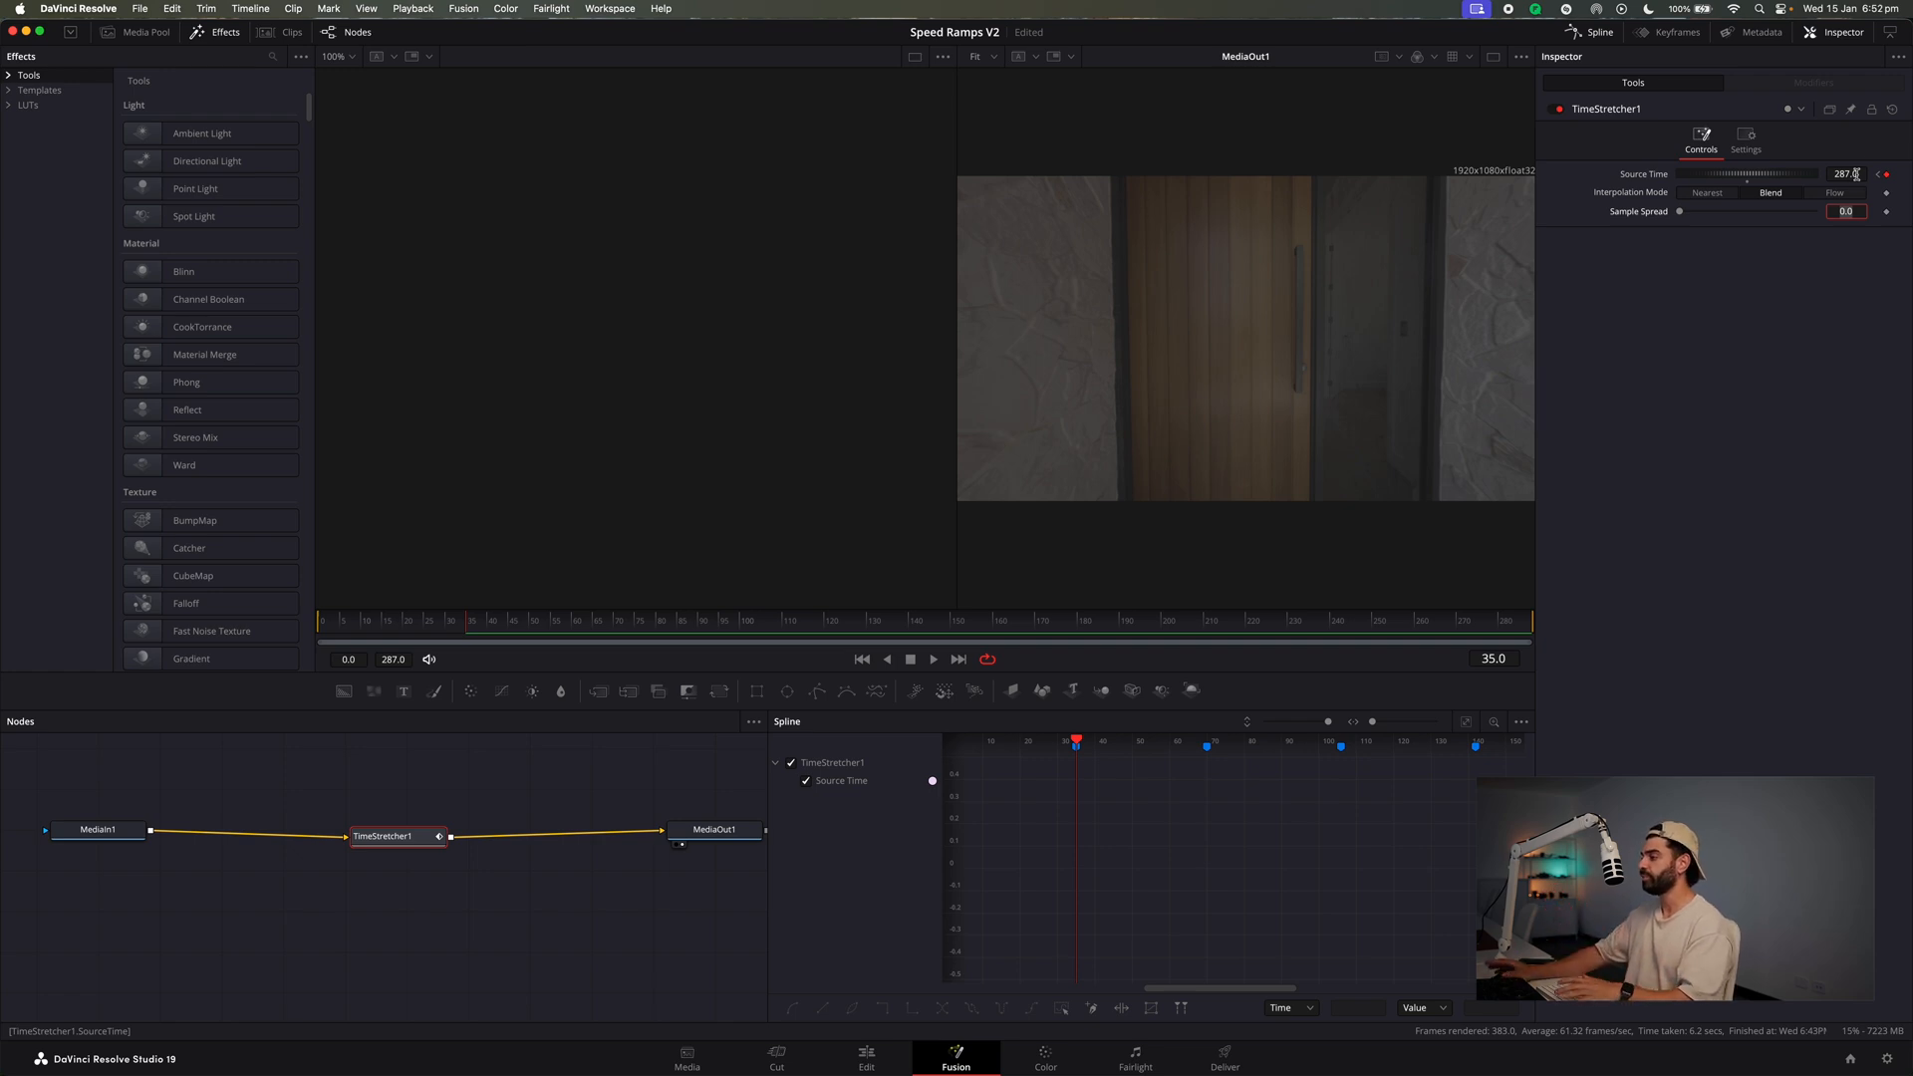
# Fit the Source Time curve in the spline graph and bend both keyframe handles into a slow-start, fast-finish ramp.
pyautogui.click(1466, 722)
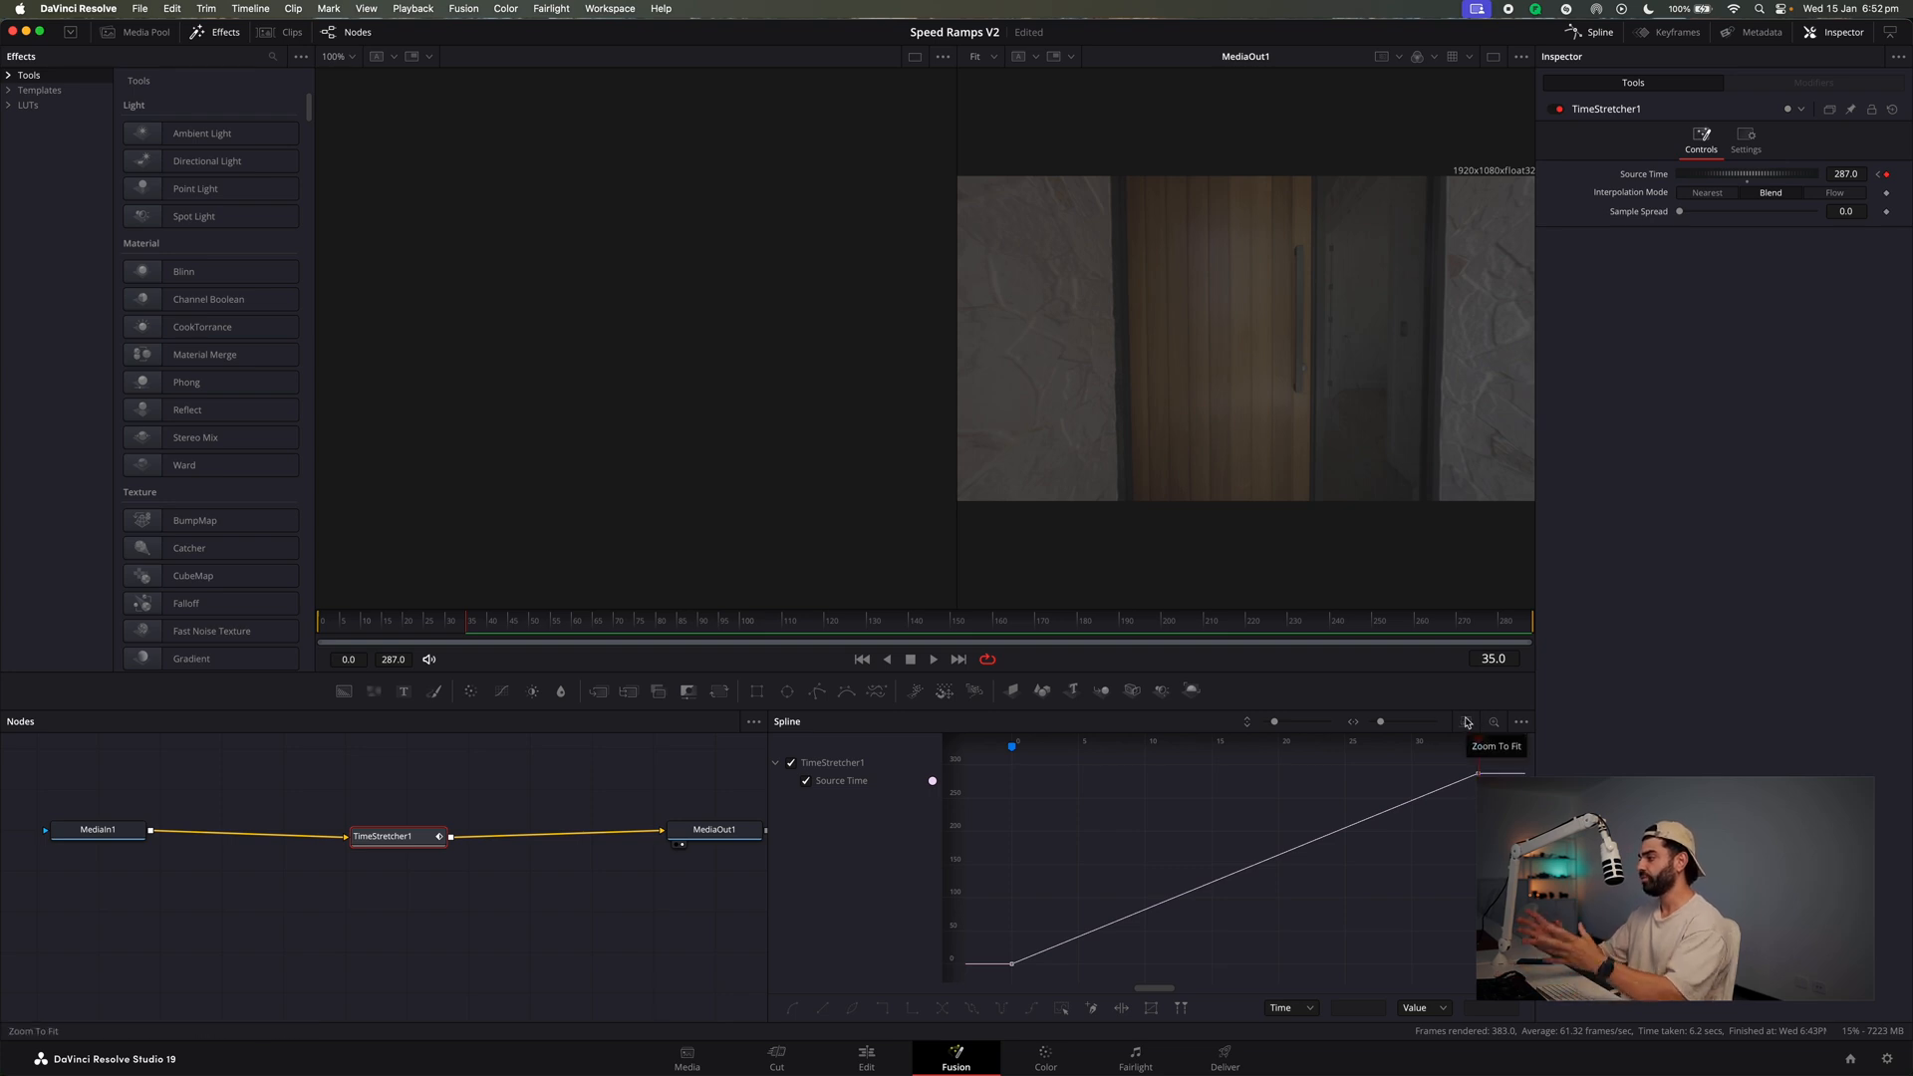
pyautogui.click(1478, 773)
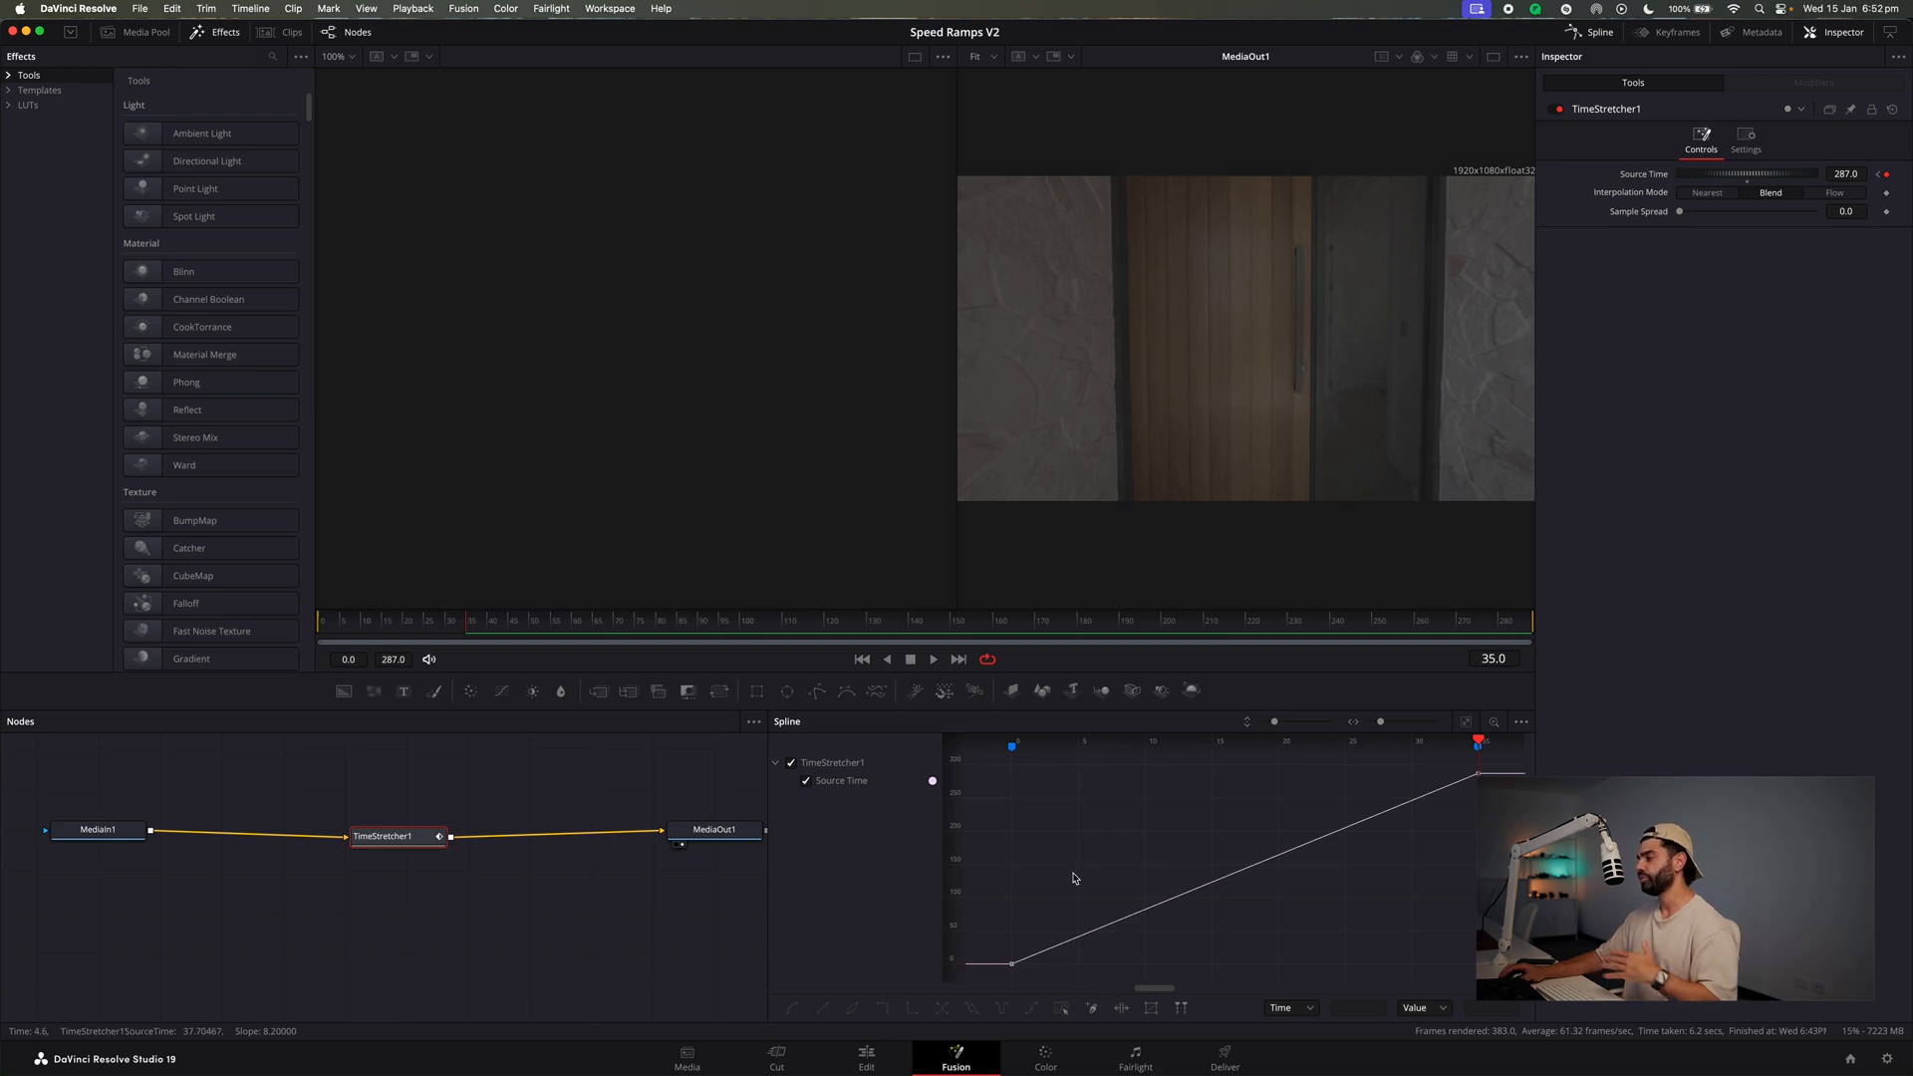
pyautogui.moveTo(1035, 890); pyautogui.dragTo(954, 994)
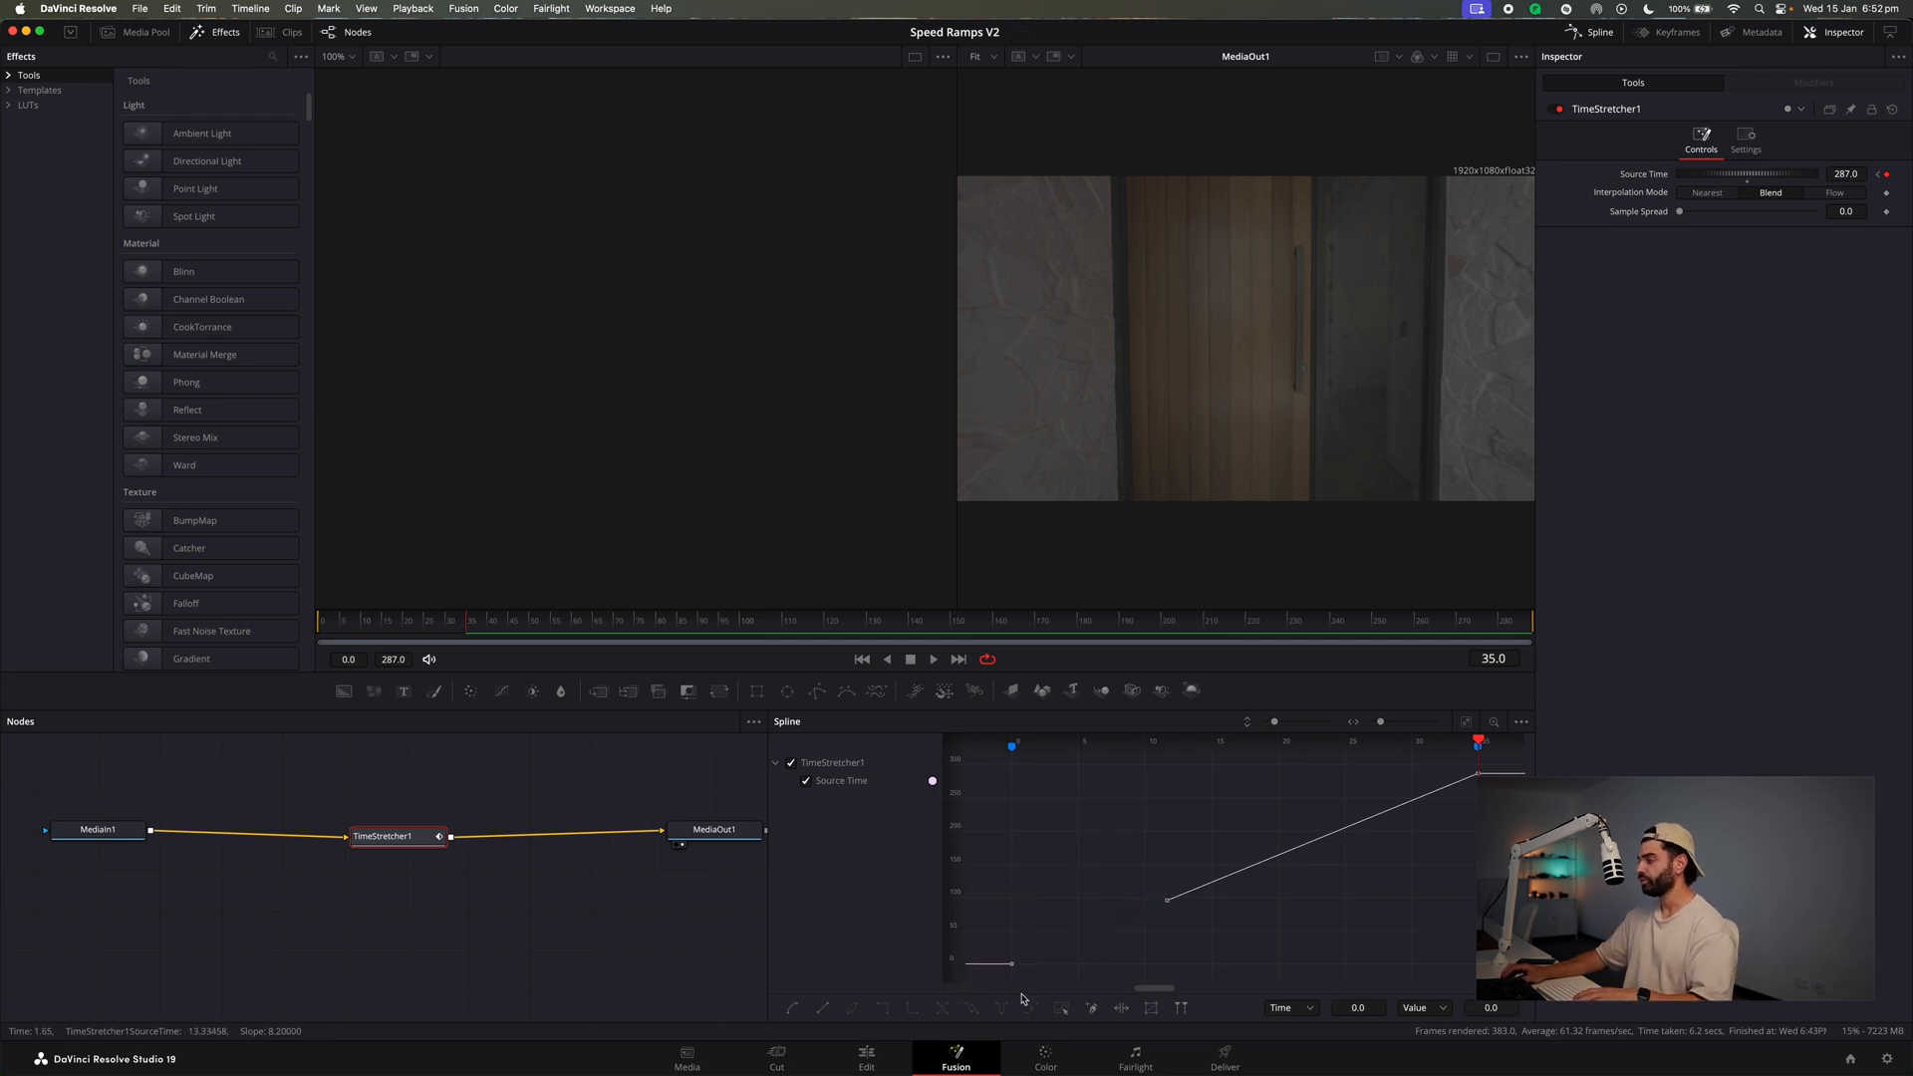
pyautogui.moveTo(1168, 912); pyautogui.dragTo(1217, 959)
pyautogui.click(1477, 773)
pyautogui.moveTo(1320, 838); pyautogui.dragTo(1464, 906)
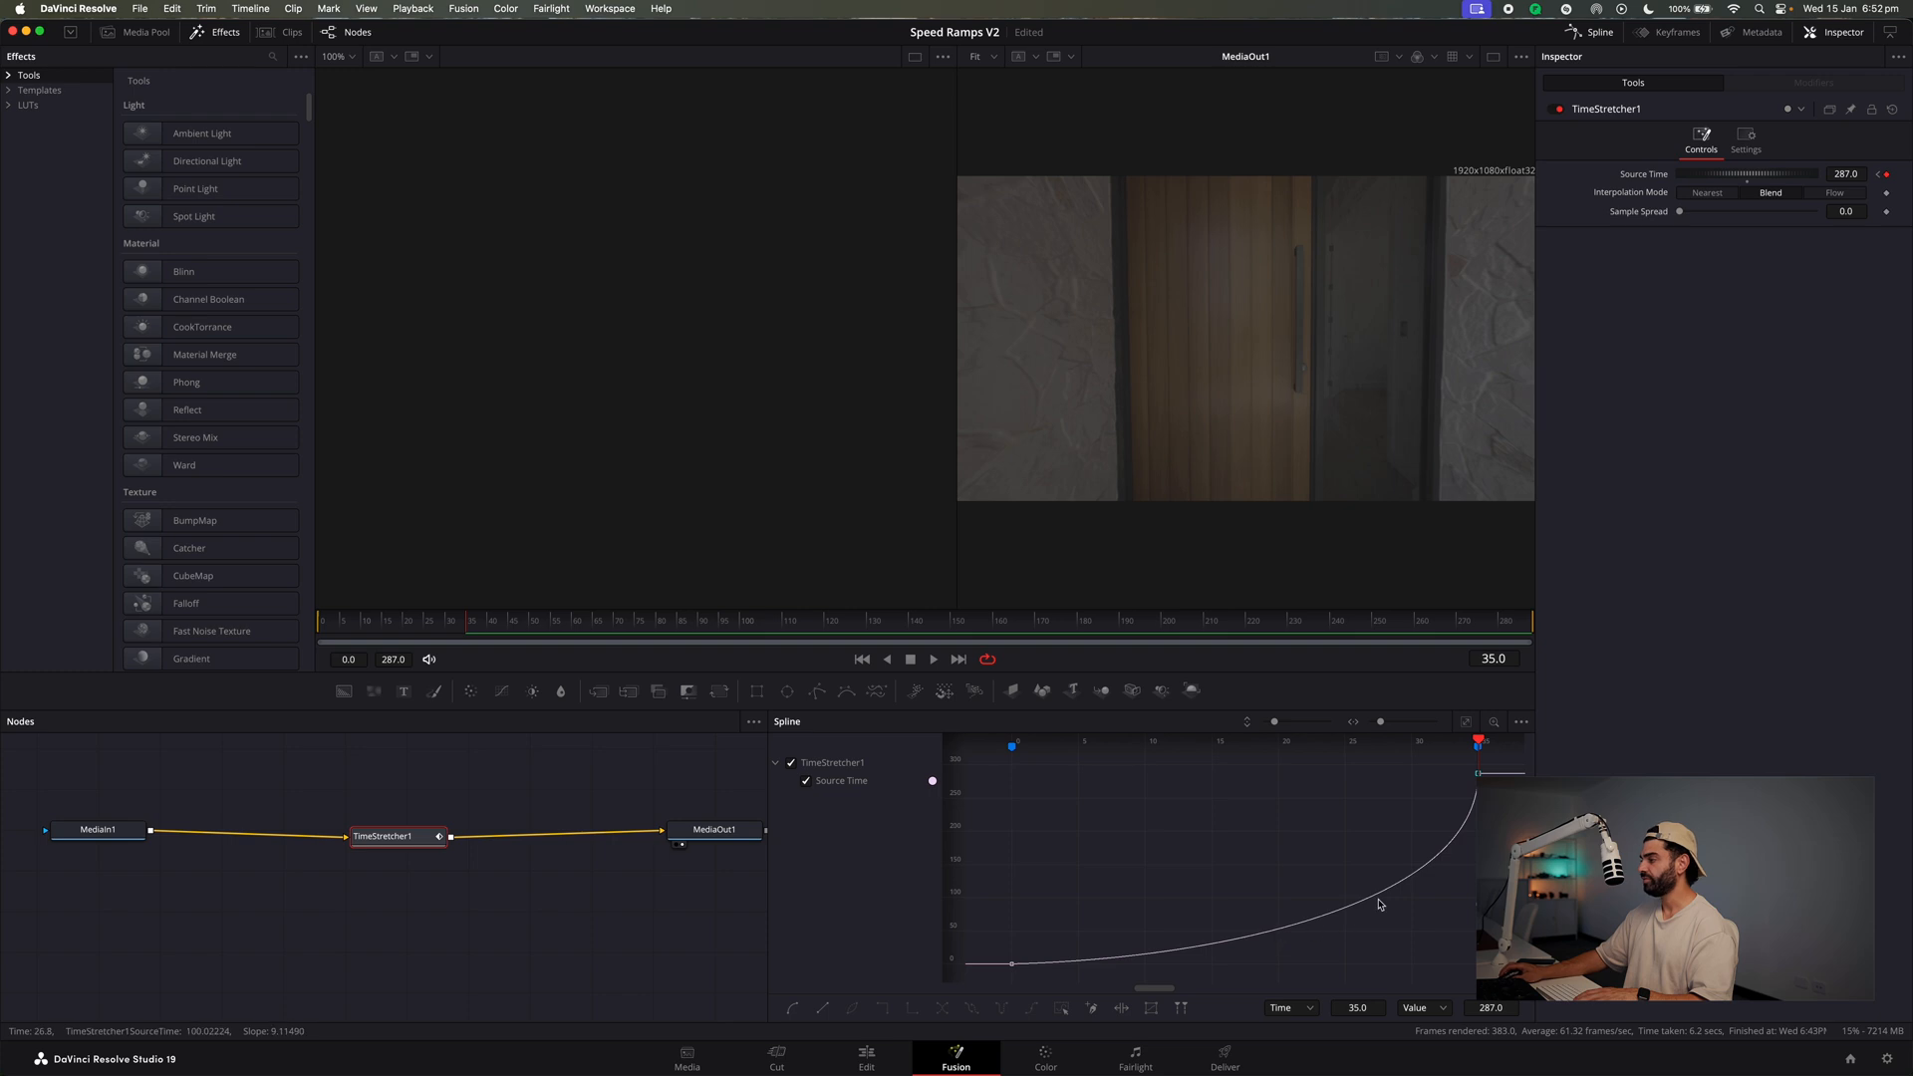
# Play the speed-ramped Fusion clip from the start of the timeline on the Edit page.
pyautogui.moveTo(577, 632); pyautogui.dragTo(297, 649)
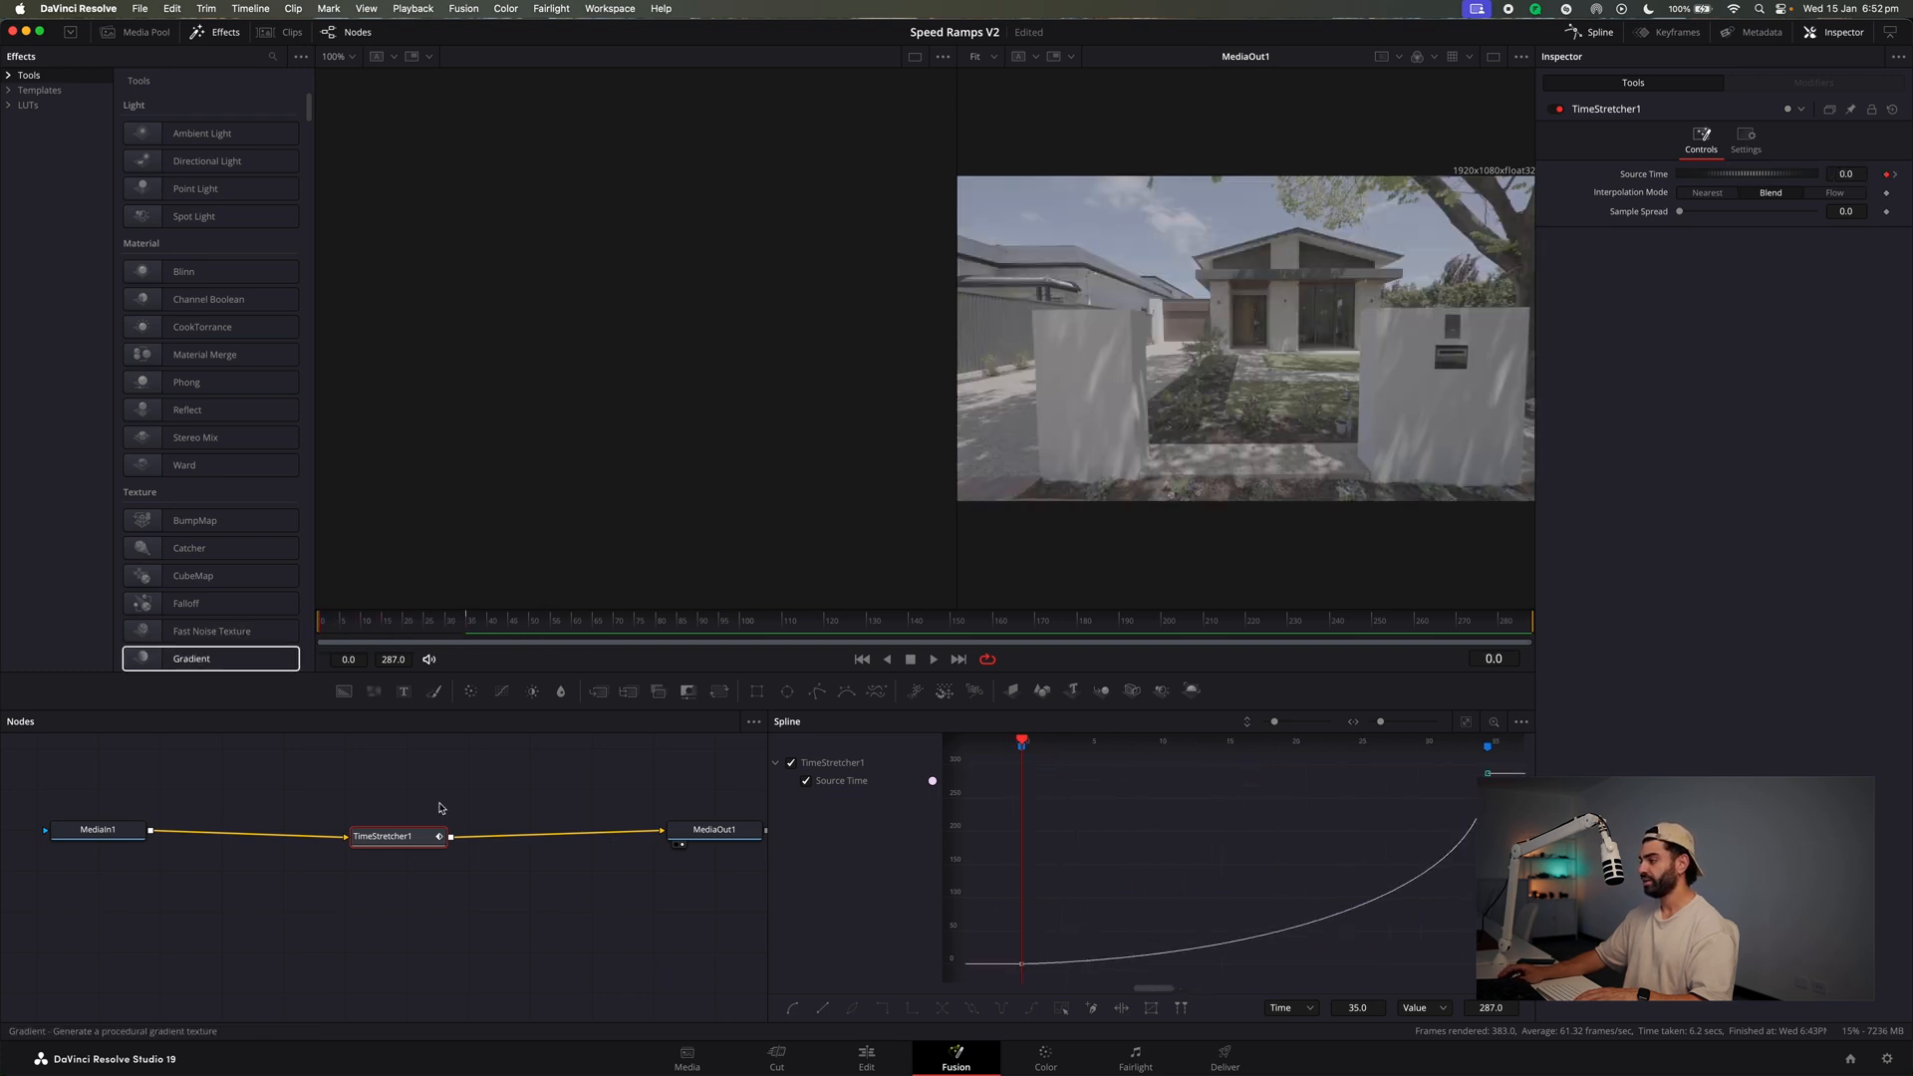
pyautogui.click(866, 1058)
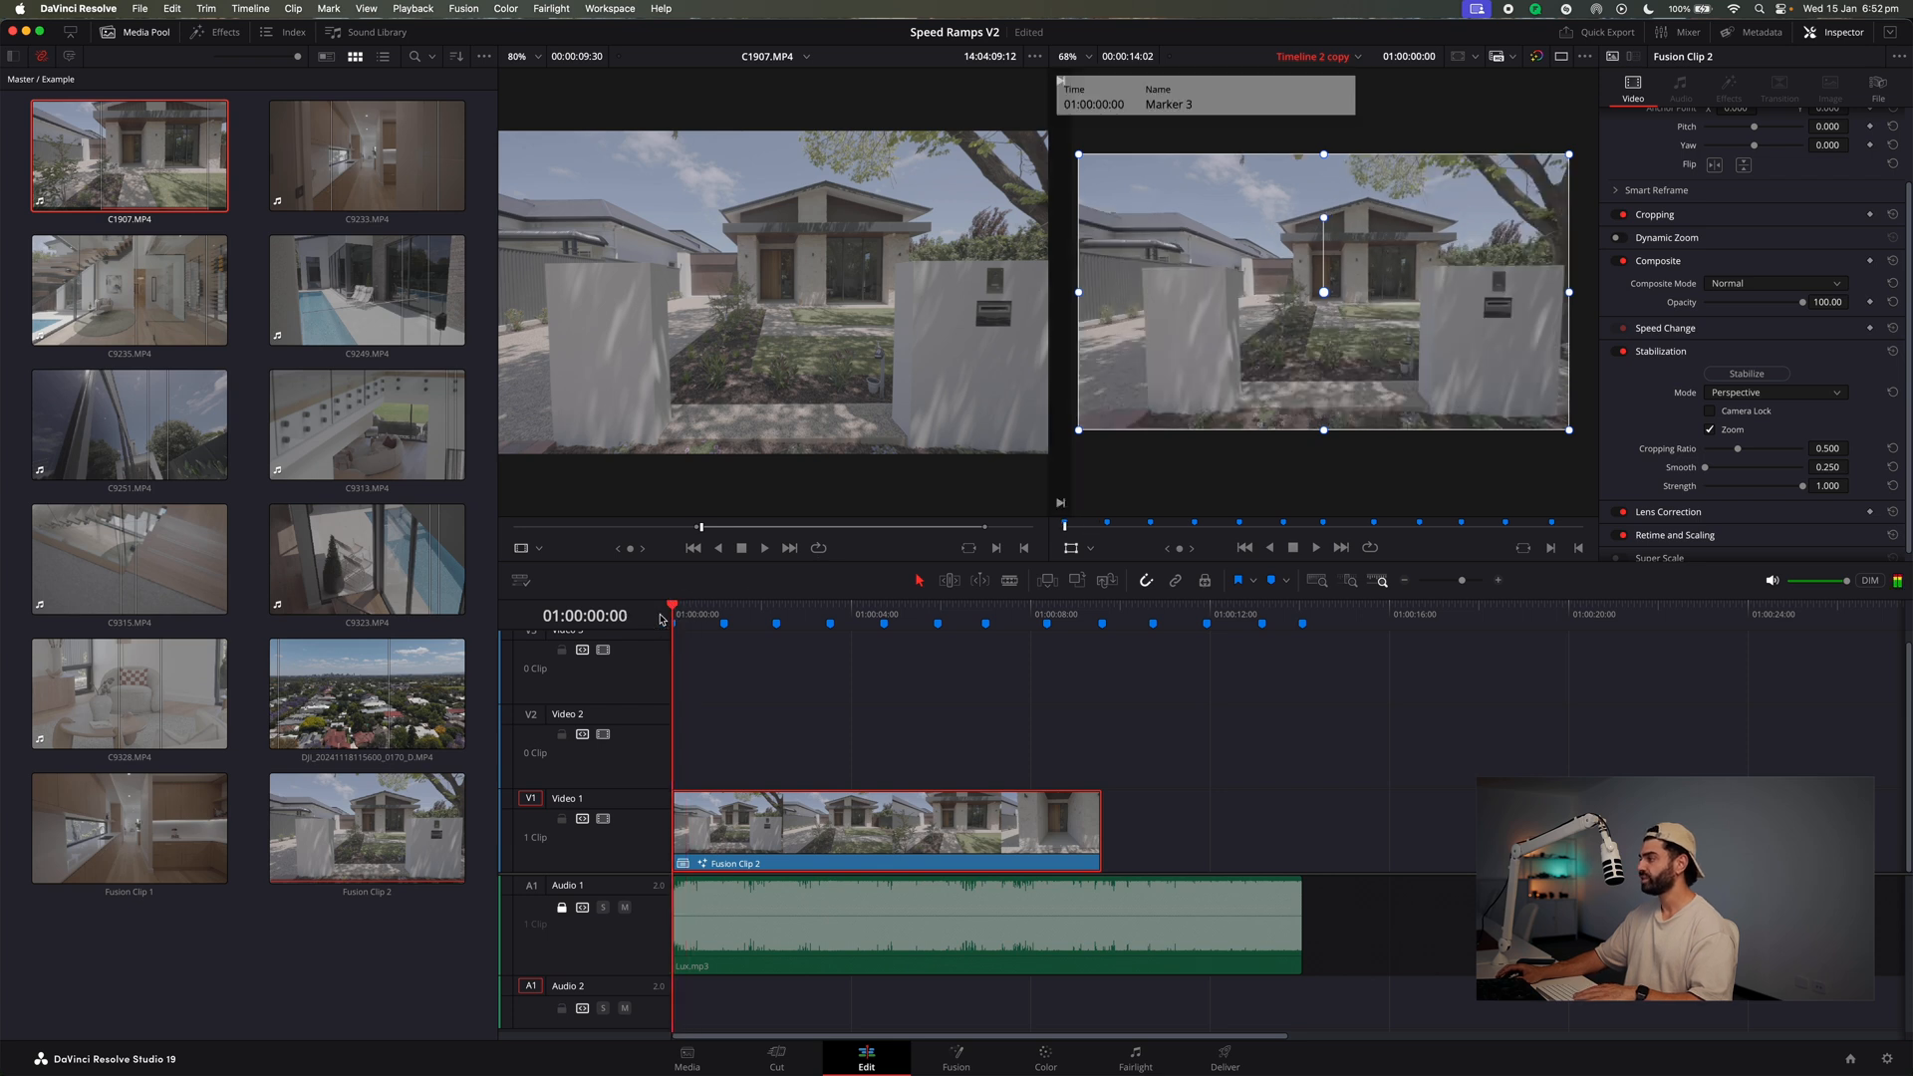
pyautogui.press('space')
pyautogui.press('space')
pyautogui.press('Home')
pyautogui.press('space')
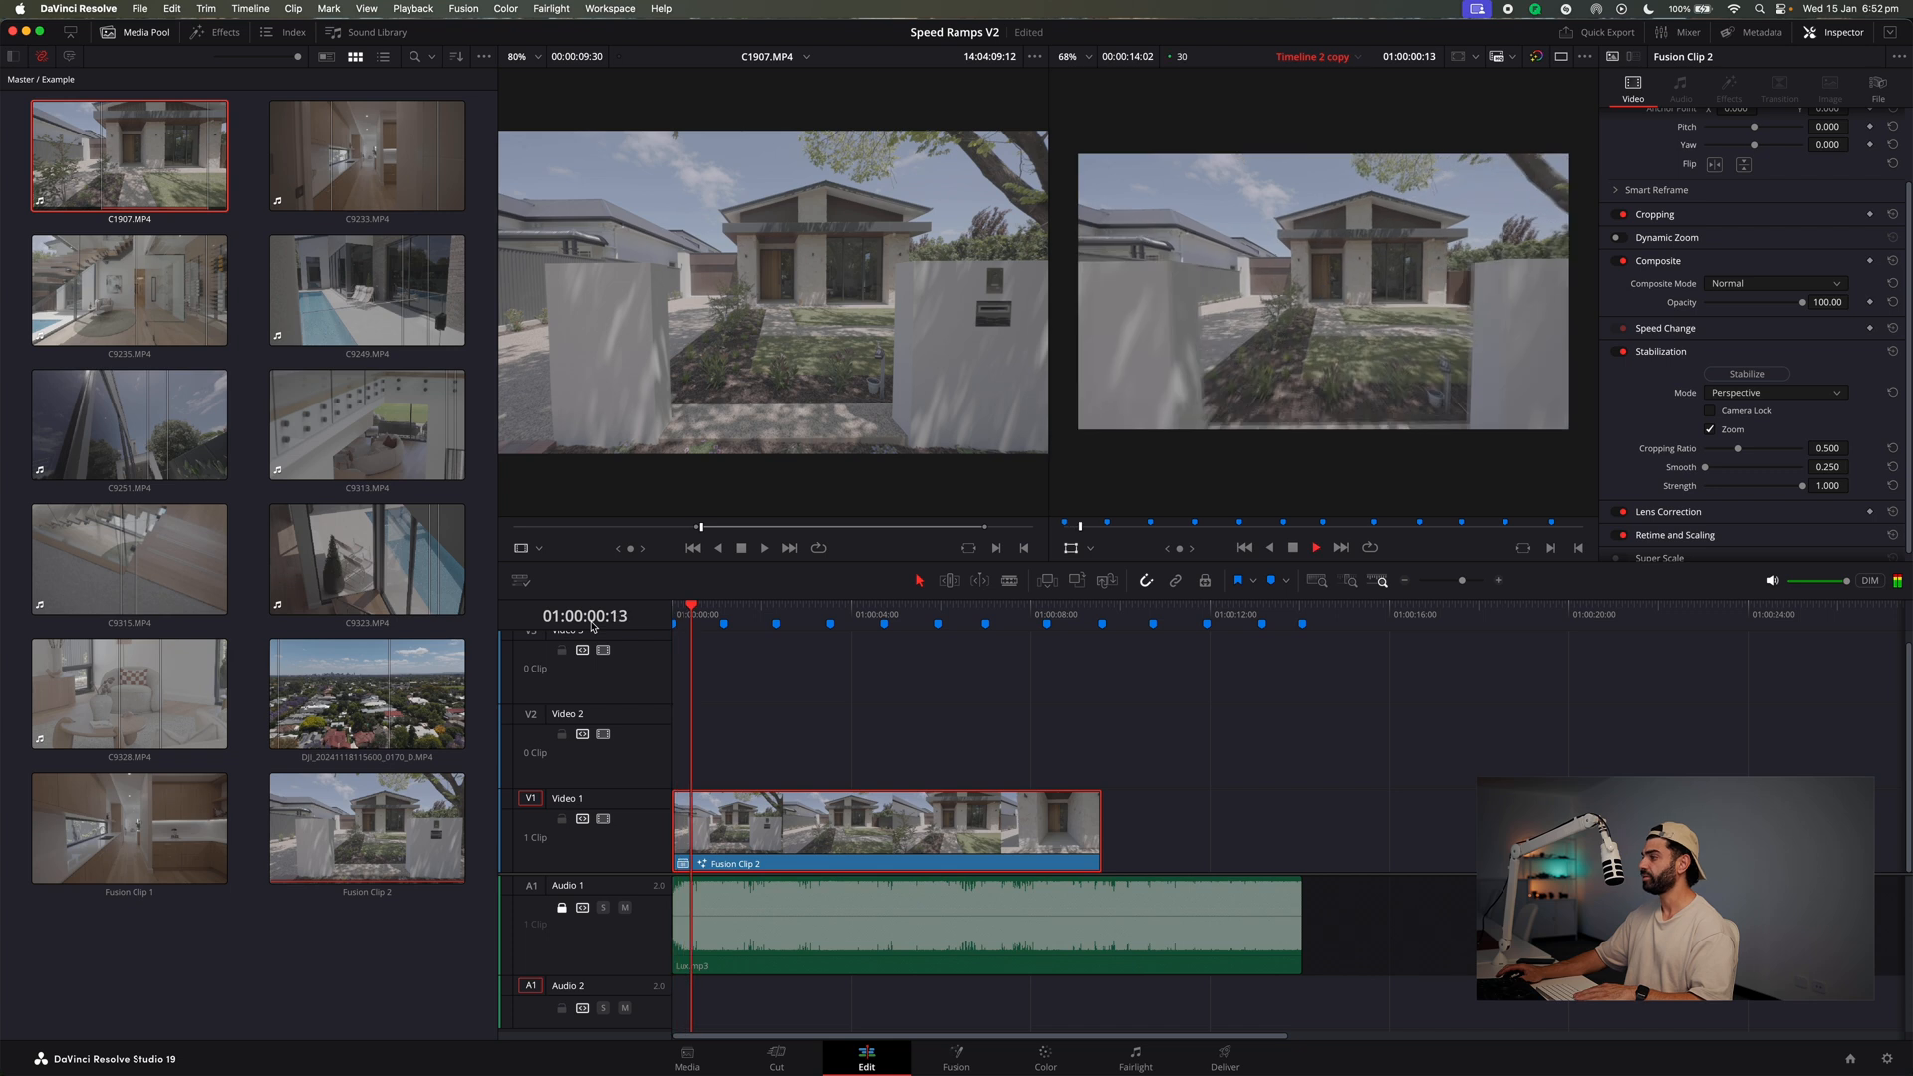
pyautogui.press('space')
pyautogui.press('Home')
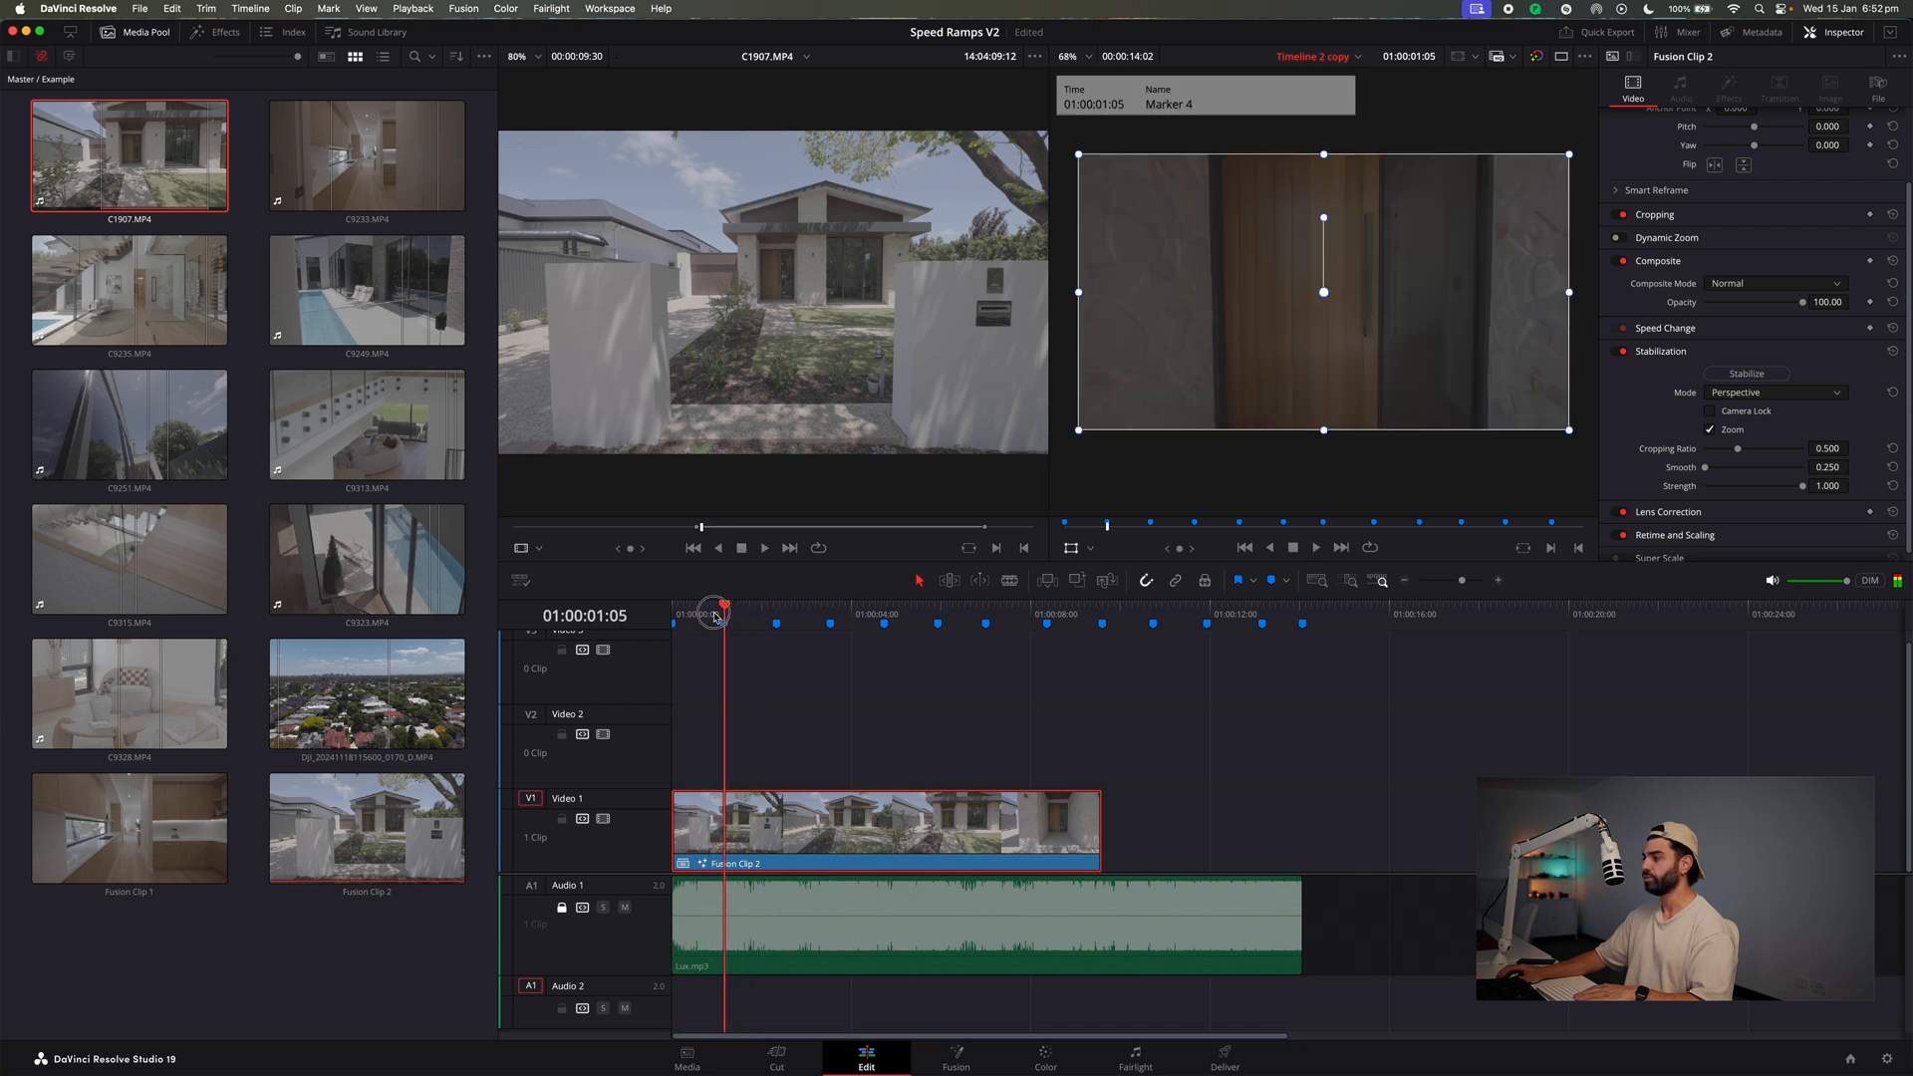
# Scrub through the ramp's opening frames on the Fusion page and return to the Edit page.
pyautogui.click(984, 1060)
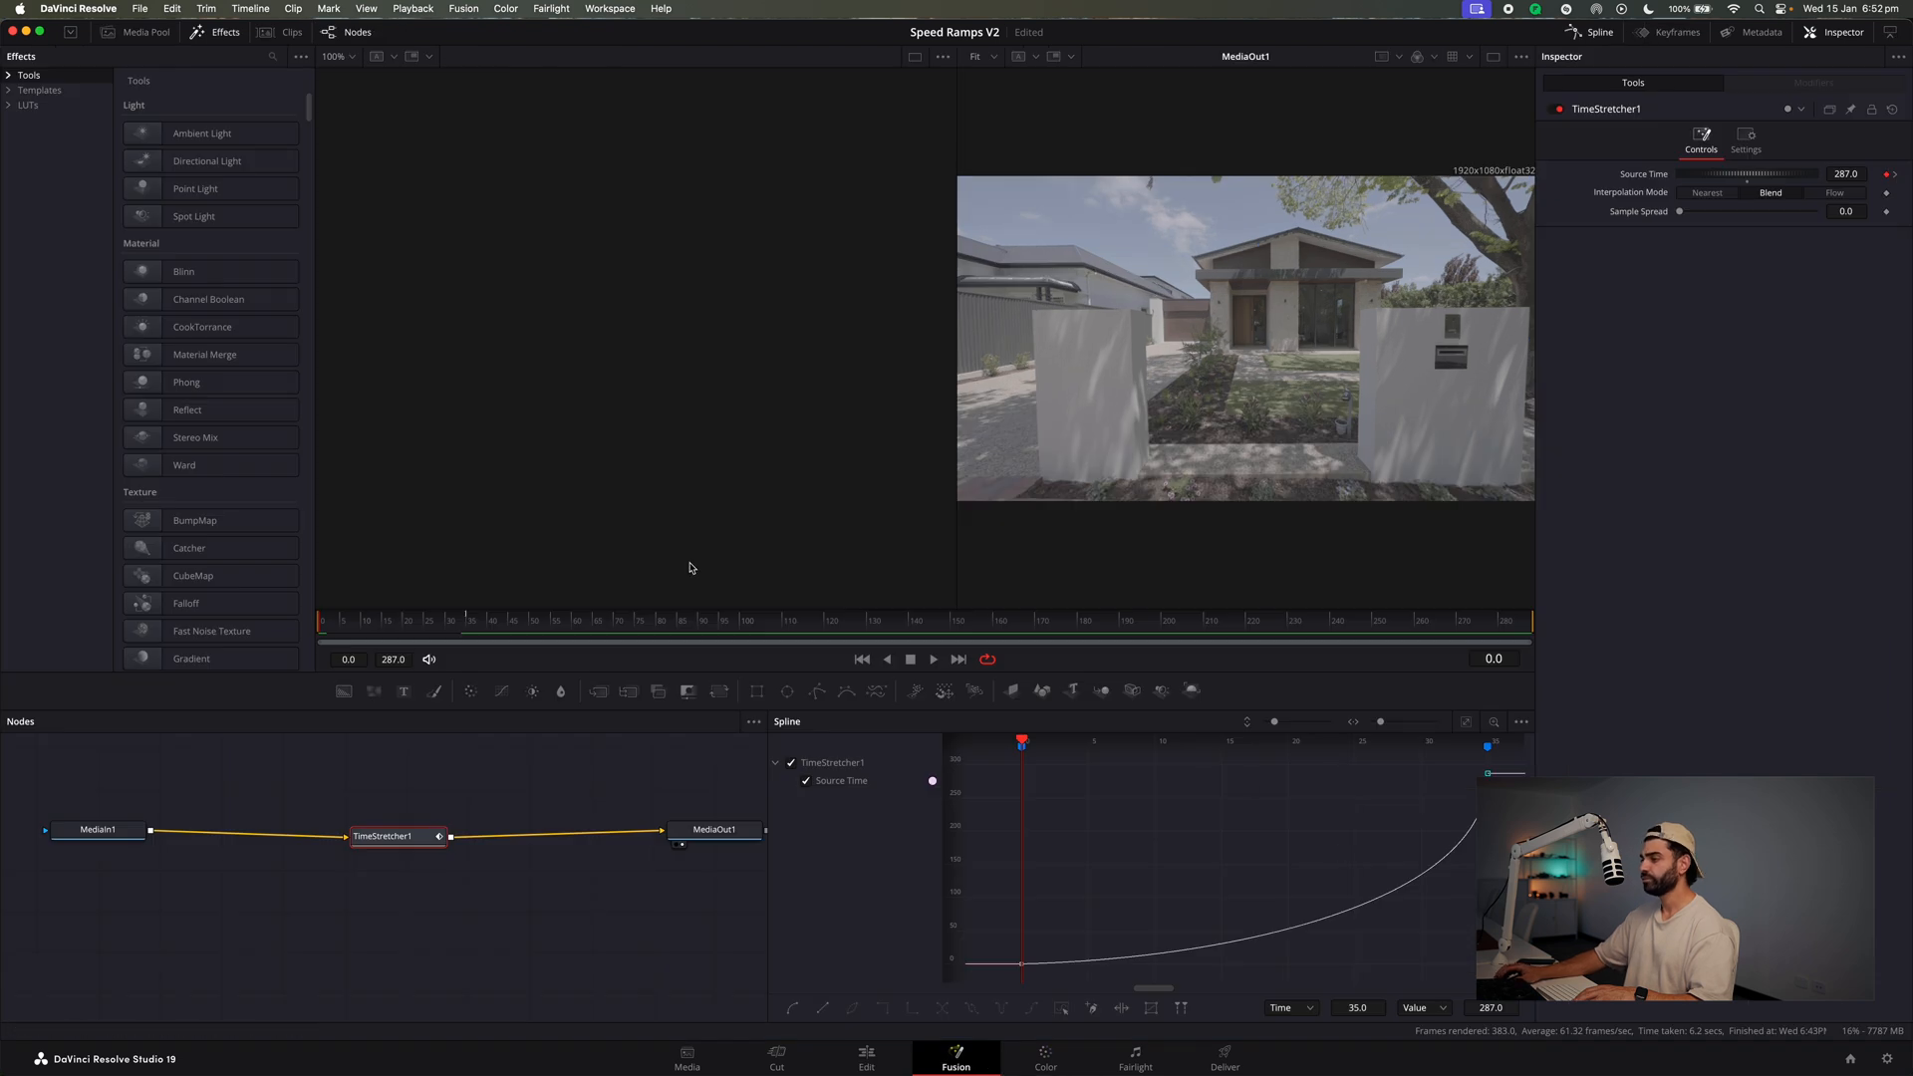
pyautogui.moveTo(531, 624); pyautogui.dragTo(264, 640)
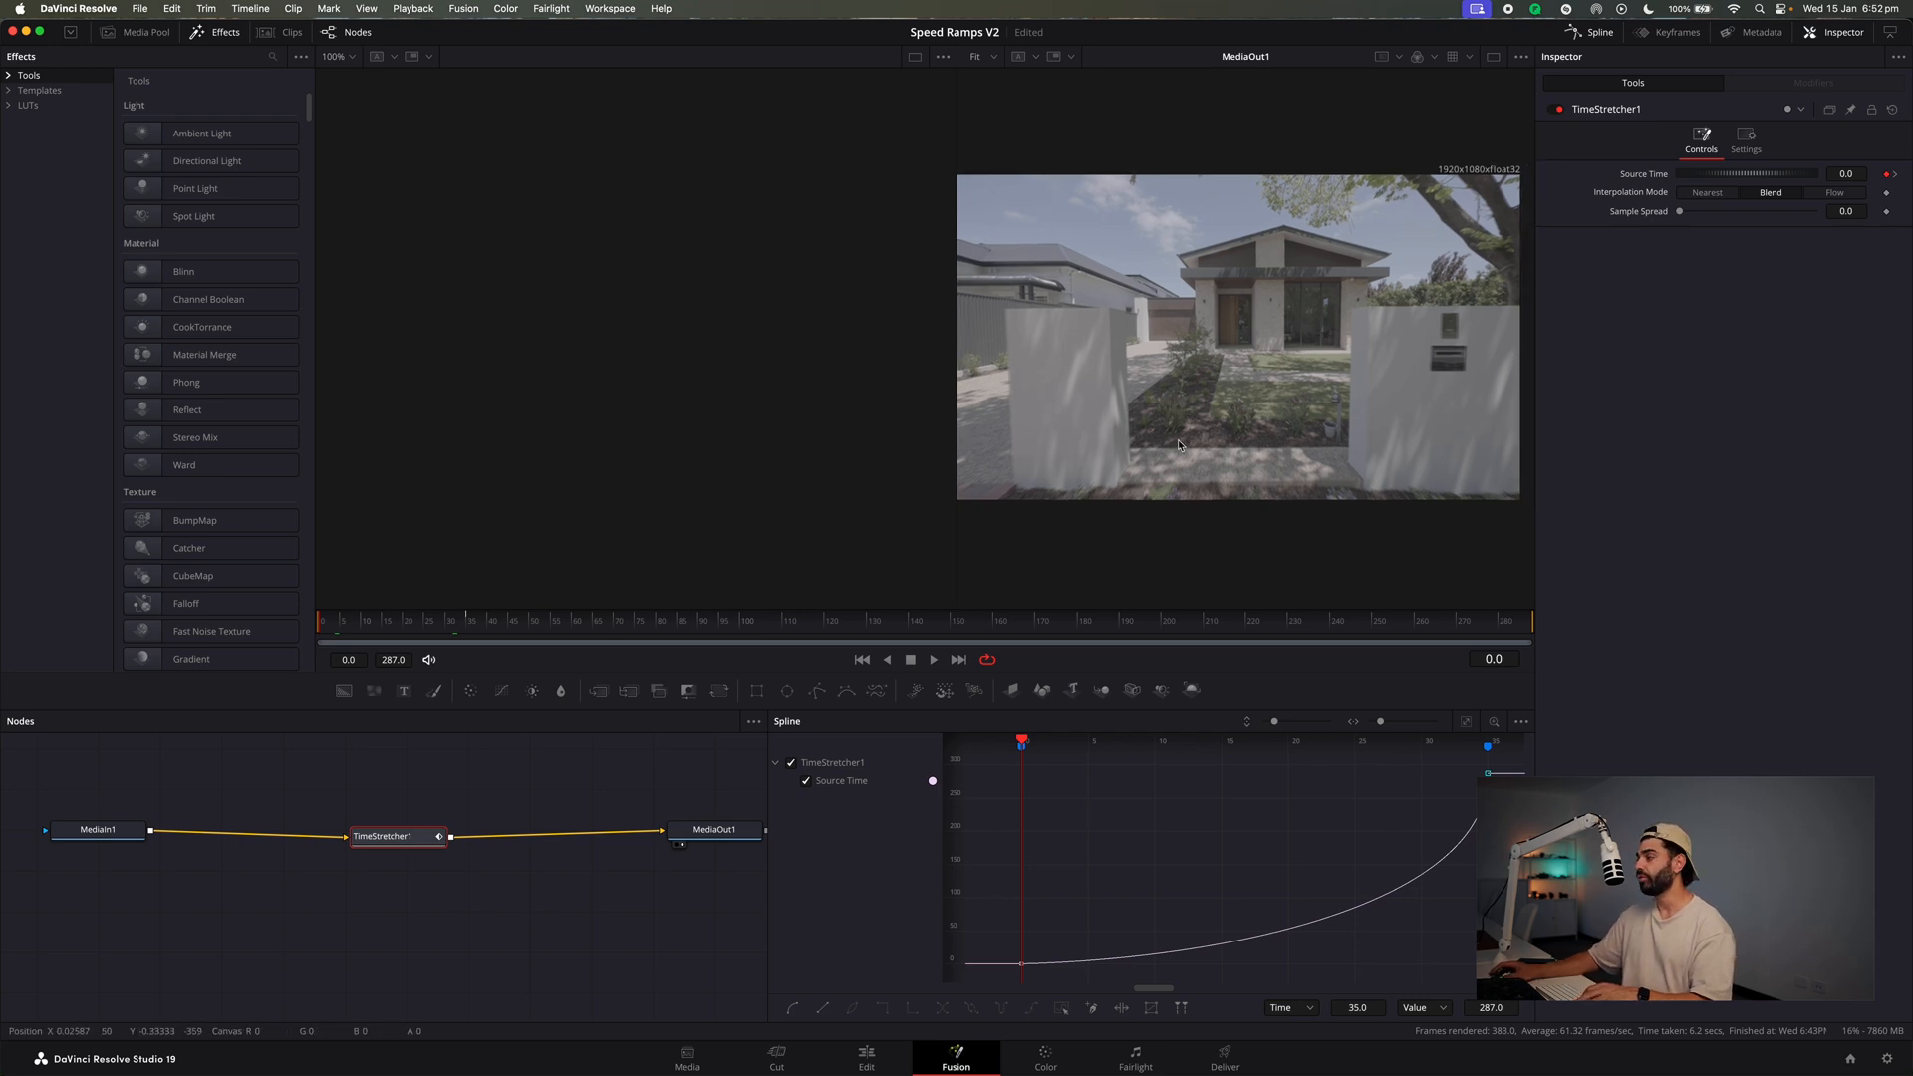
pyautogui.click(867, 1062)
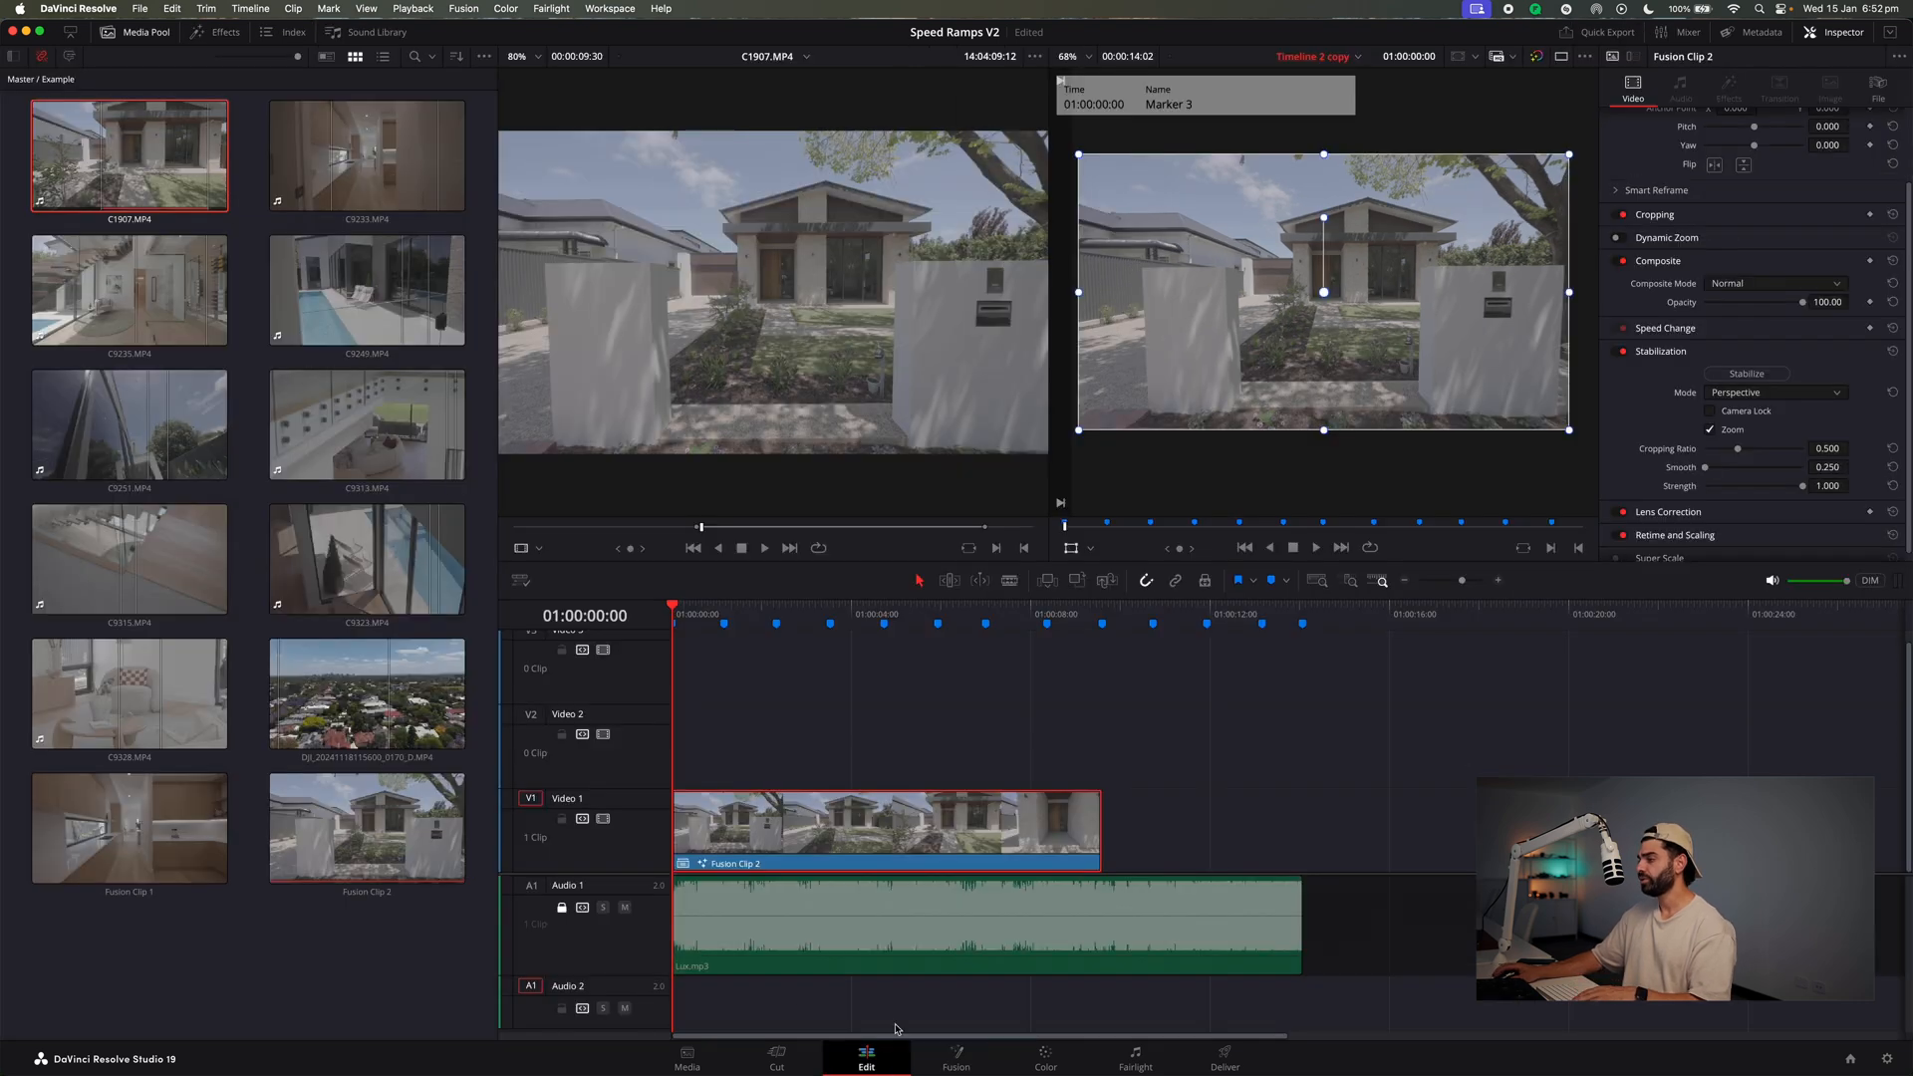
# Trim the end of Fusion Clip 2 back to about 5 seconds and put the playhead on the marker at 01:00:01:05.
pyautogui.moveTo(1100, 820); pyautogui.dragTo(904, 823)
pyautogui.moveTo(805, 626)
pyautogui.mouseDown()
pyautogui.moveTo(822, 624)
pyautogui.moveTo(724, 624)
pyautogui.mouseUp()
pyautogui.click(1499, 580)
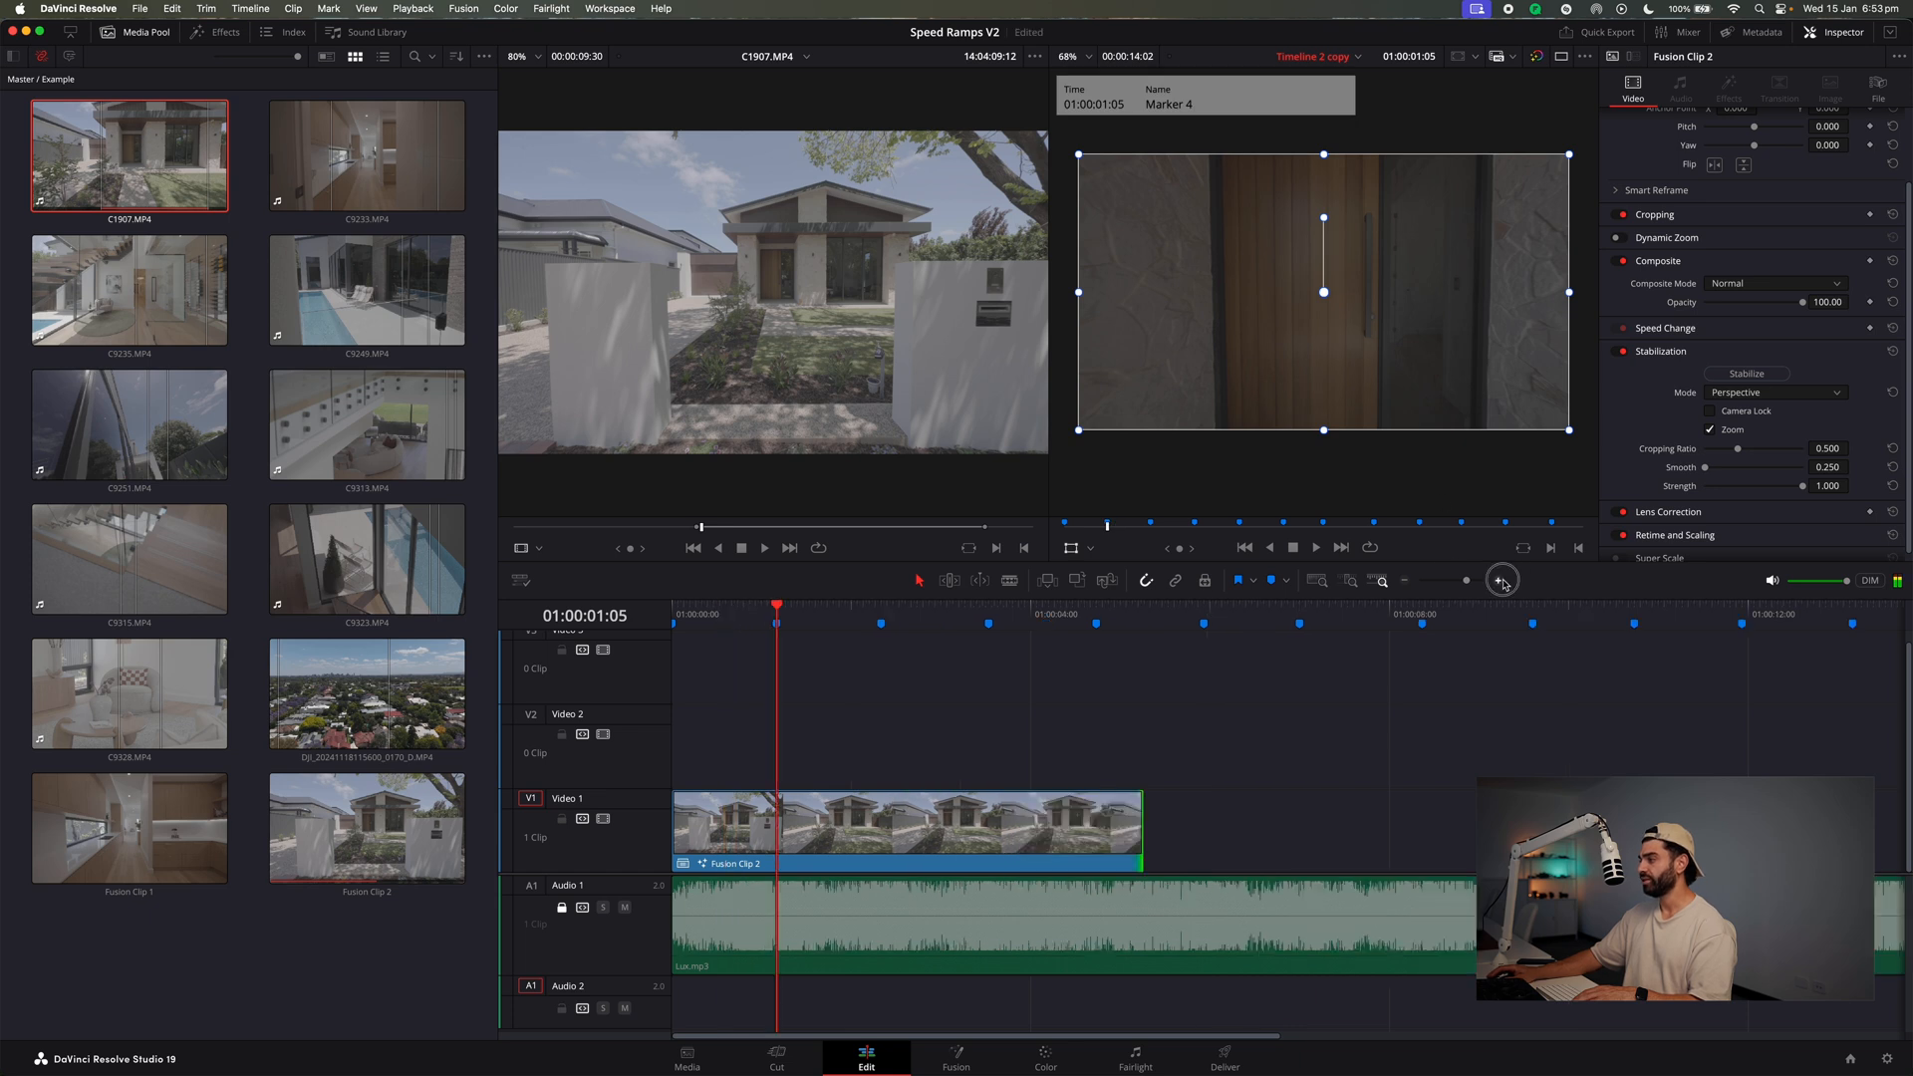
pyautogui.click(1501, 581)
# Cut Fusion Clip 2 shortly after the 01:00:01:05 marker, delete the remainder, and return the playhead to that marker.
pyautogui.press('b')
pyautogui.click(1246, 809)
pyautogui.press('a')
pyautogui.click(1335, 814)
pyautogui.press('Delete')
pyautogui.click(1058, 616)
pyautogui.hotkey('shift', 'Down')
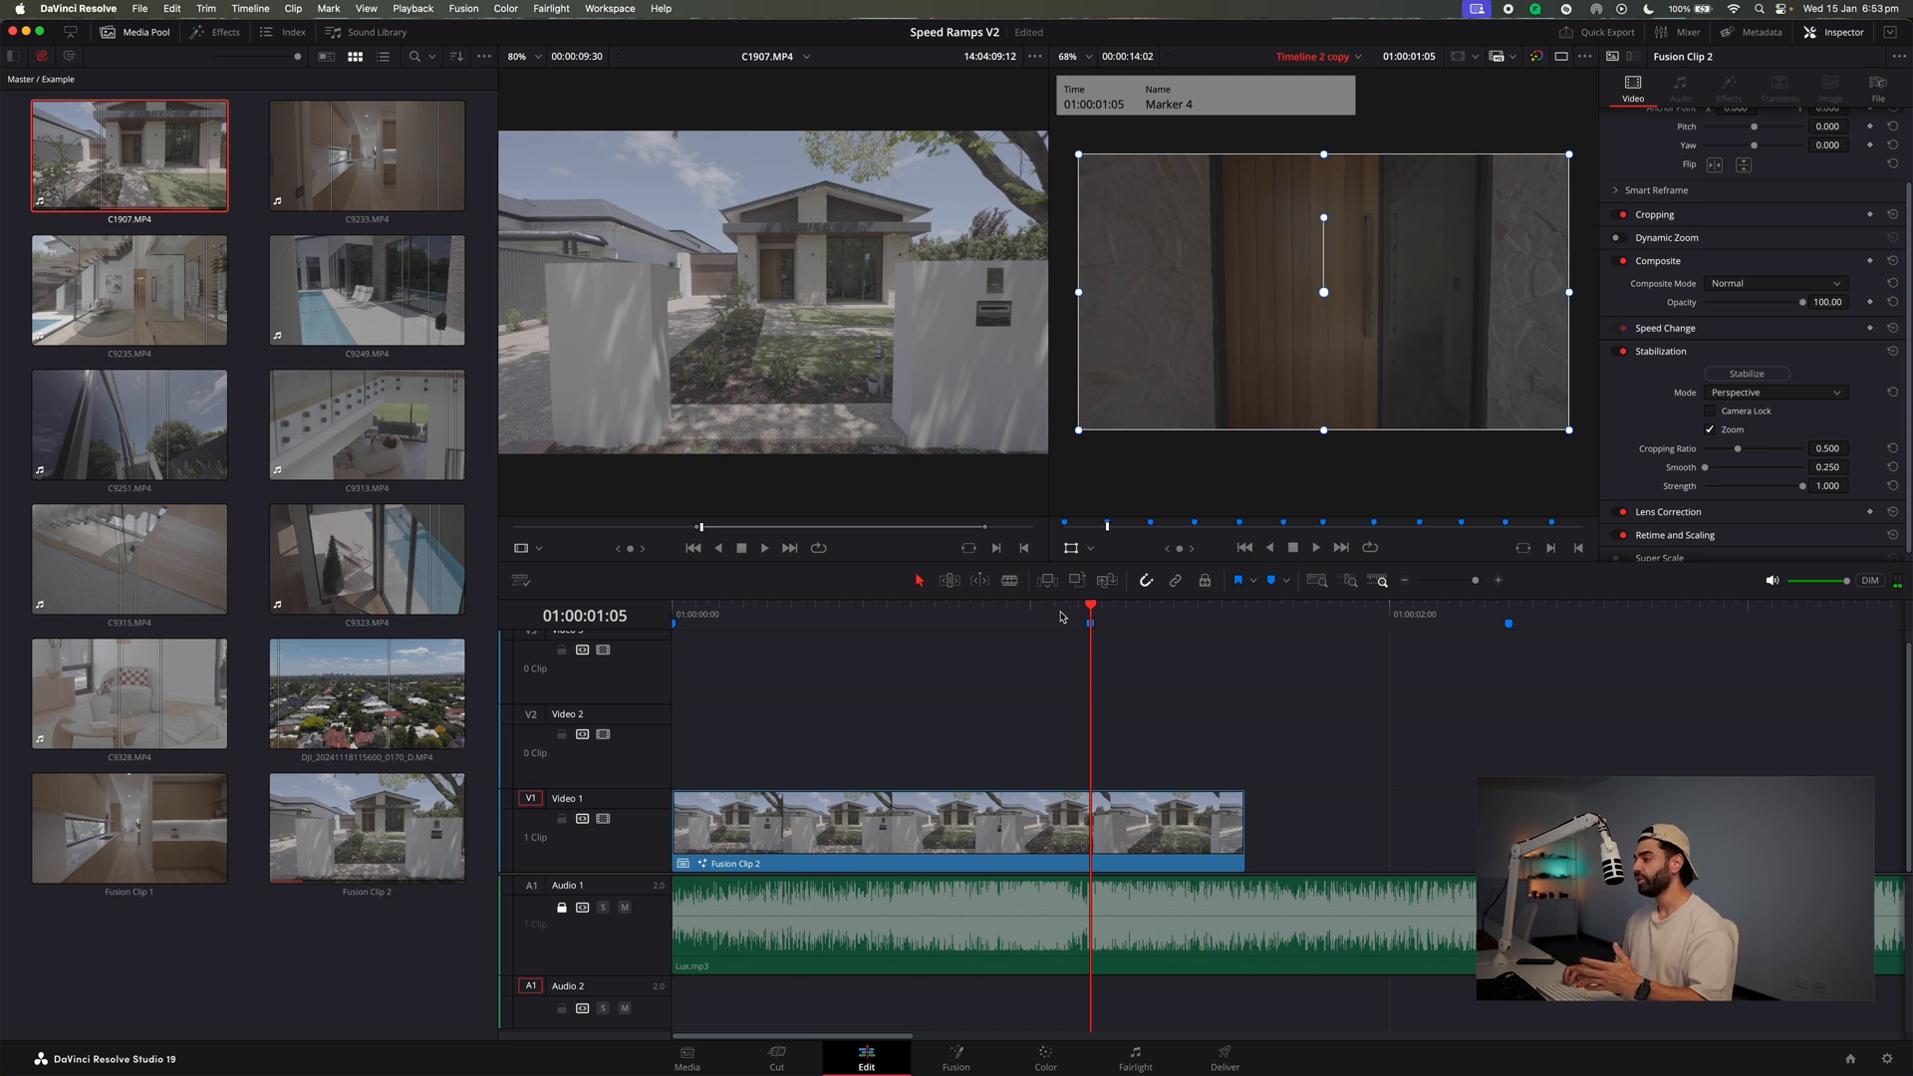
# Trim the end of Fusion Clip 2 to the 01:00:01:05 marker, extend it by one frame, and return the playhead to the timeline start.
pyautogui.moveTo(1245, 827); pyautogui.dragTo(1090, 827)
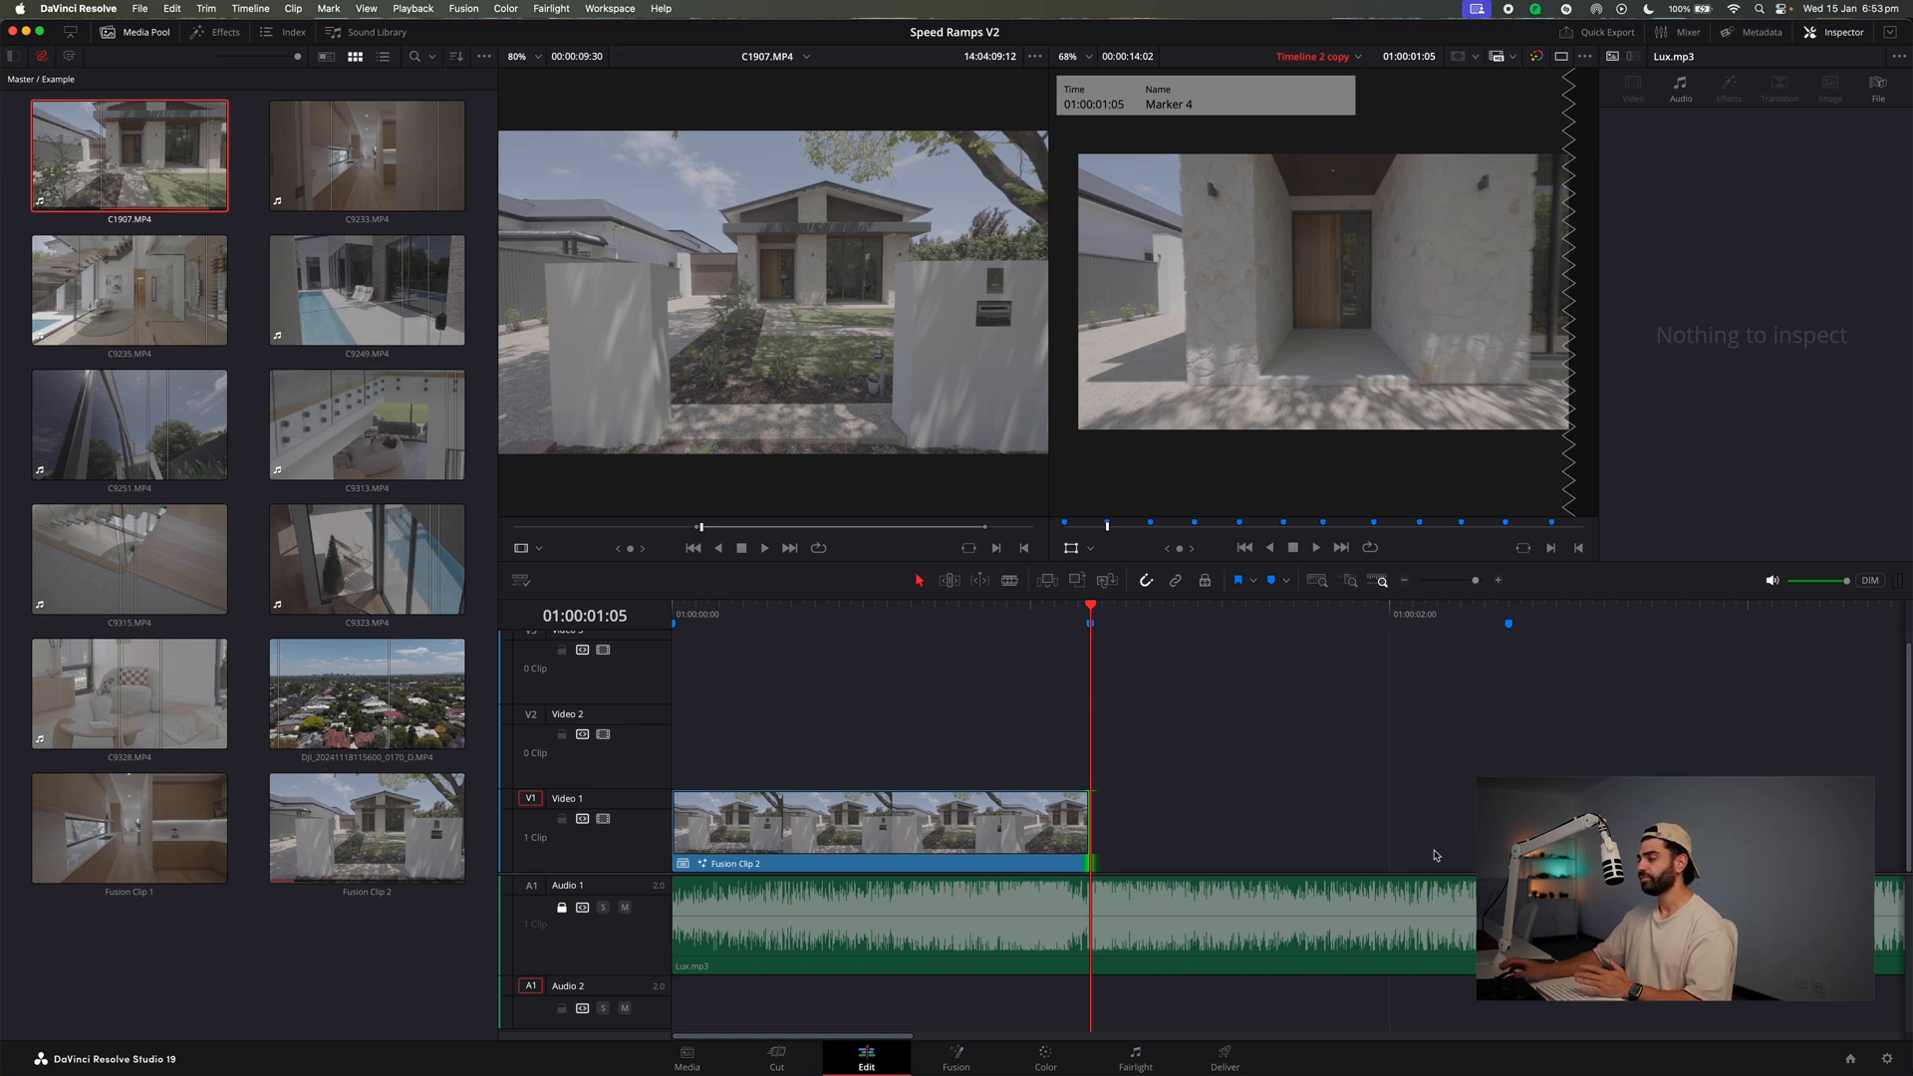
pyautogui.press('Right')
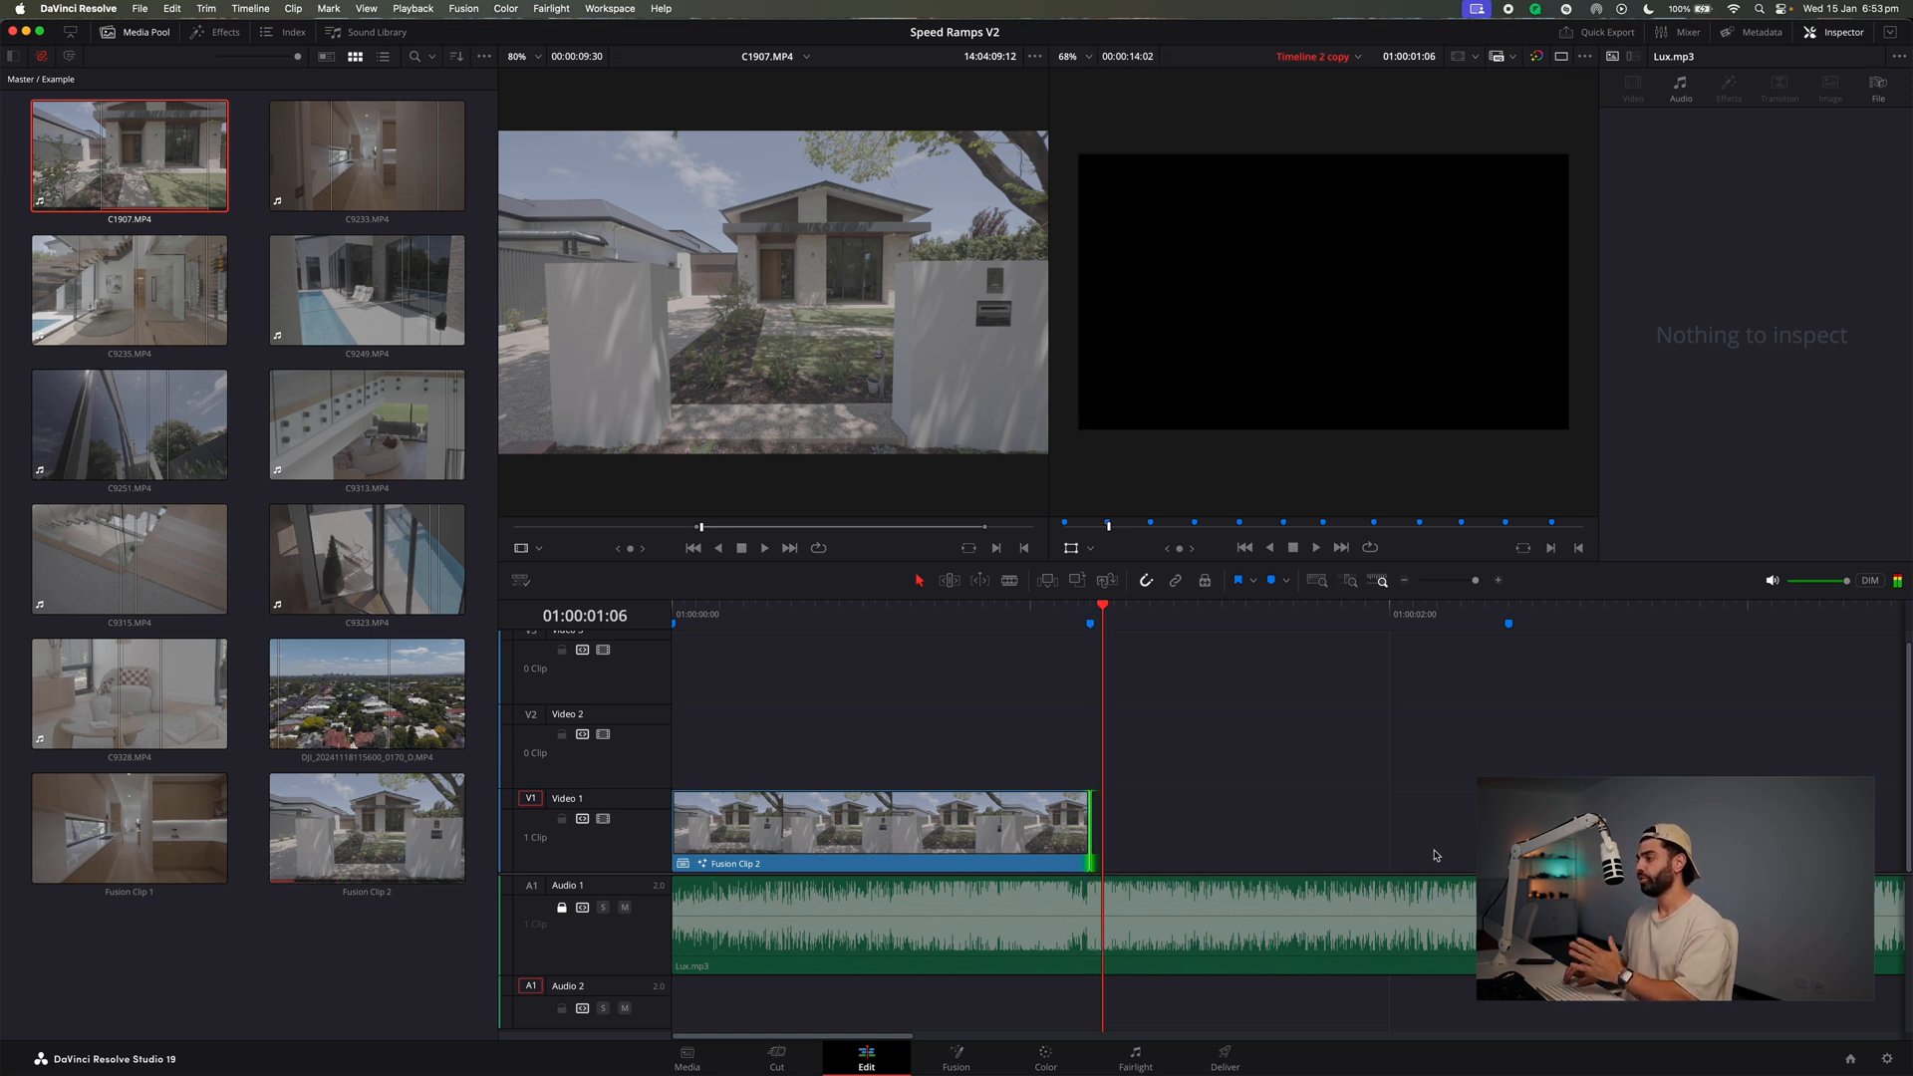
pyautogui.moveTo(1084, 819); pyautogui.dragTo(1100, 819)
pyautogui.press('Home')
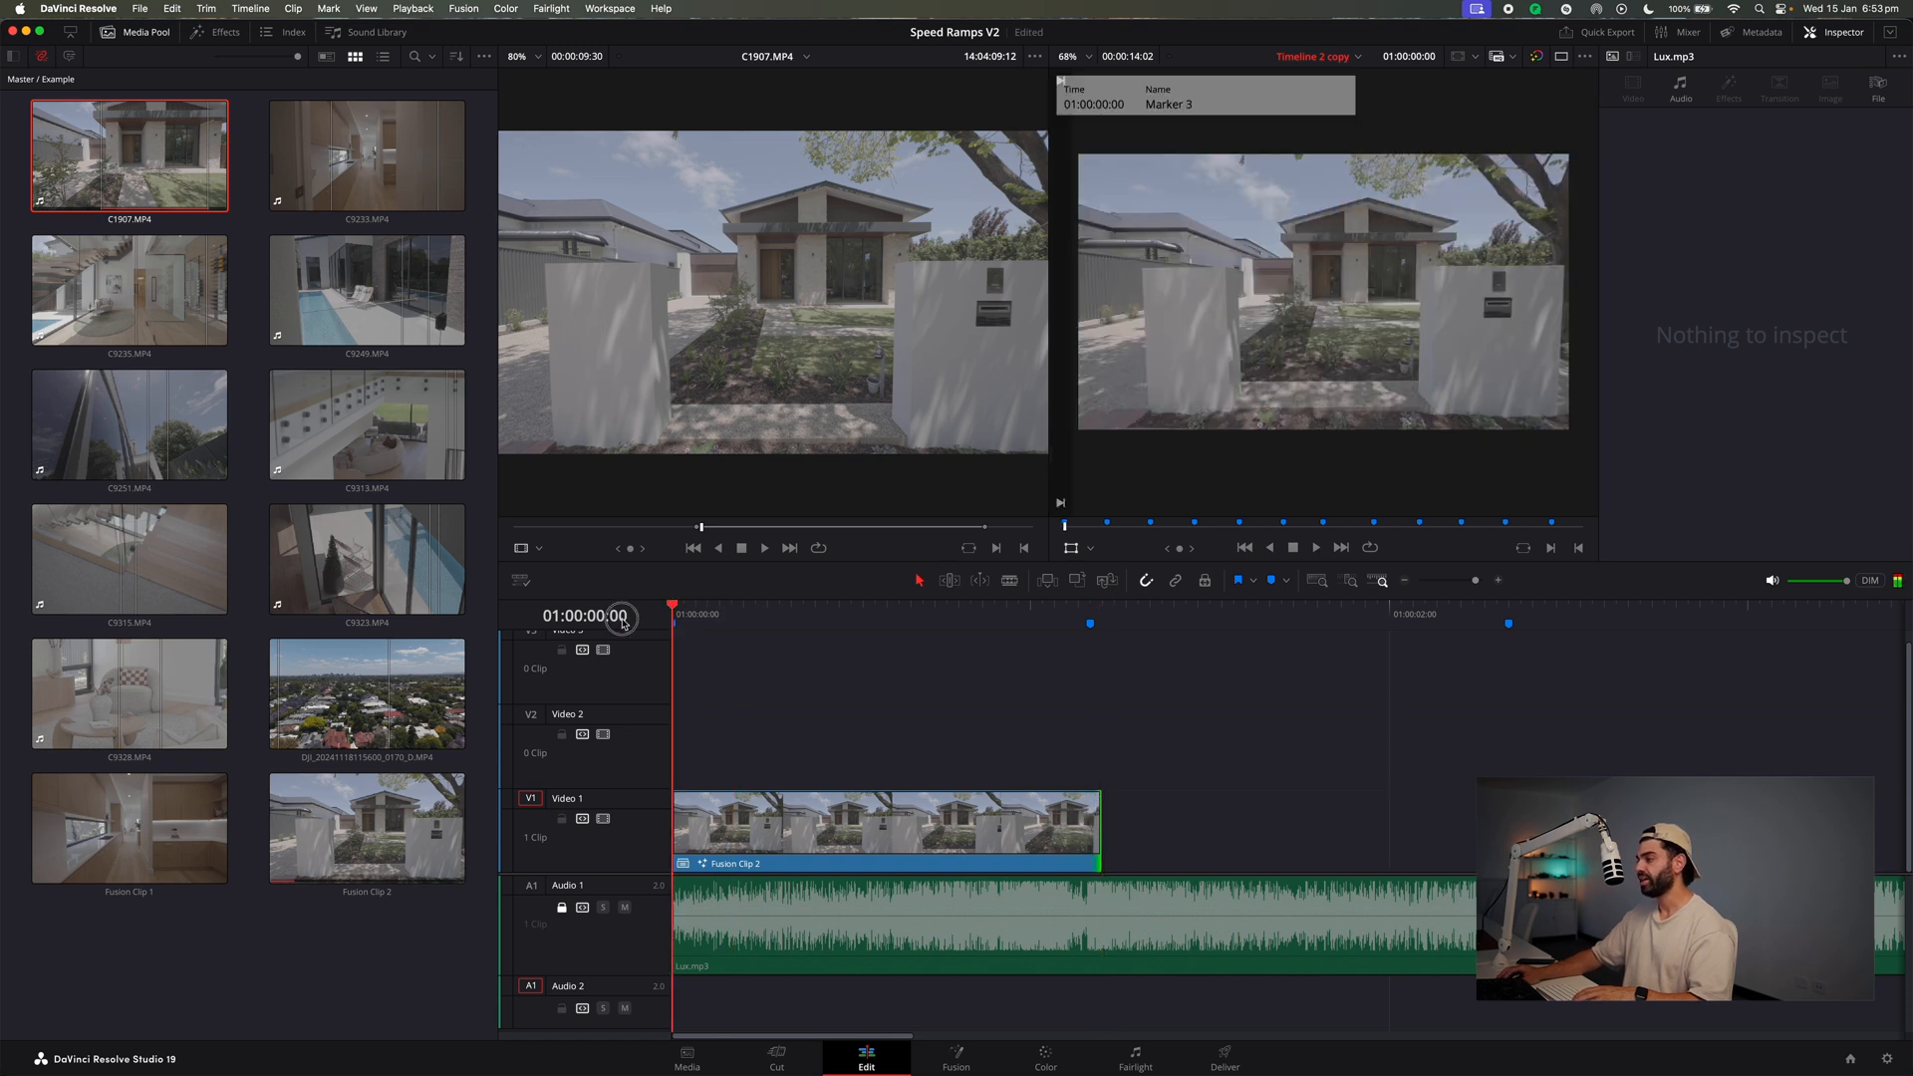
# Trim one frame off the start of Fusion Clip 2, keeping it at the timeline start so its end meets the 01:00:01:05 marker.
pyautogui.click(1501, 581)
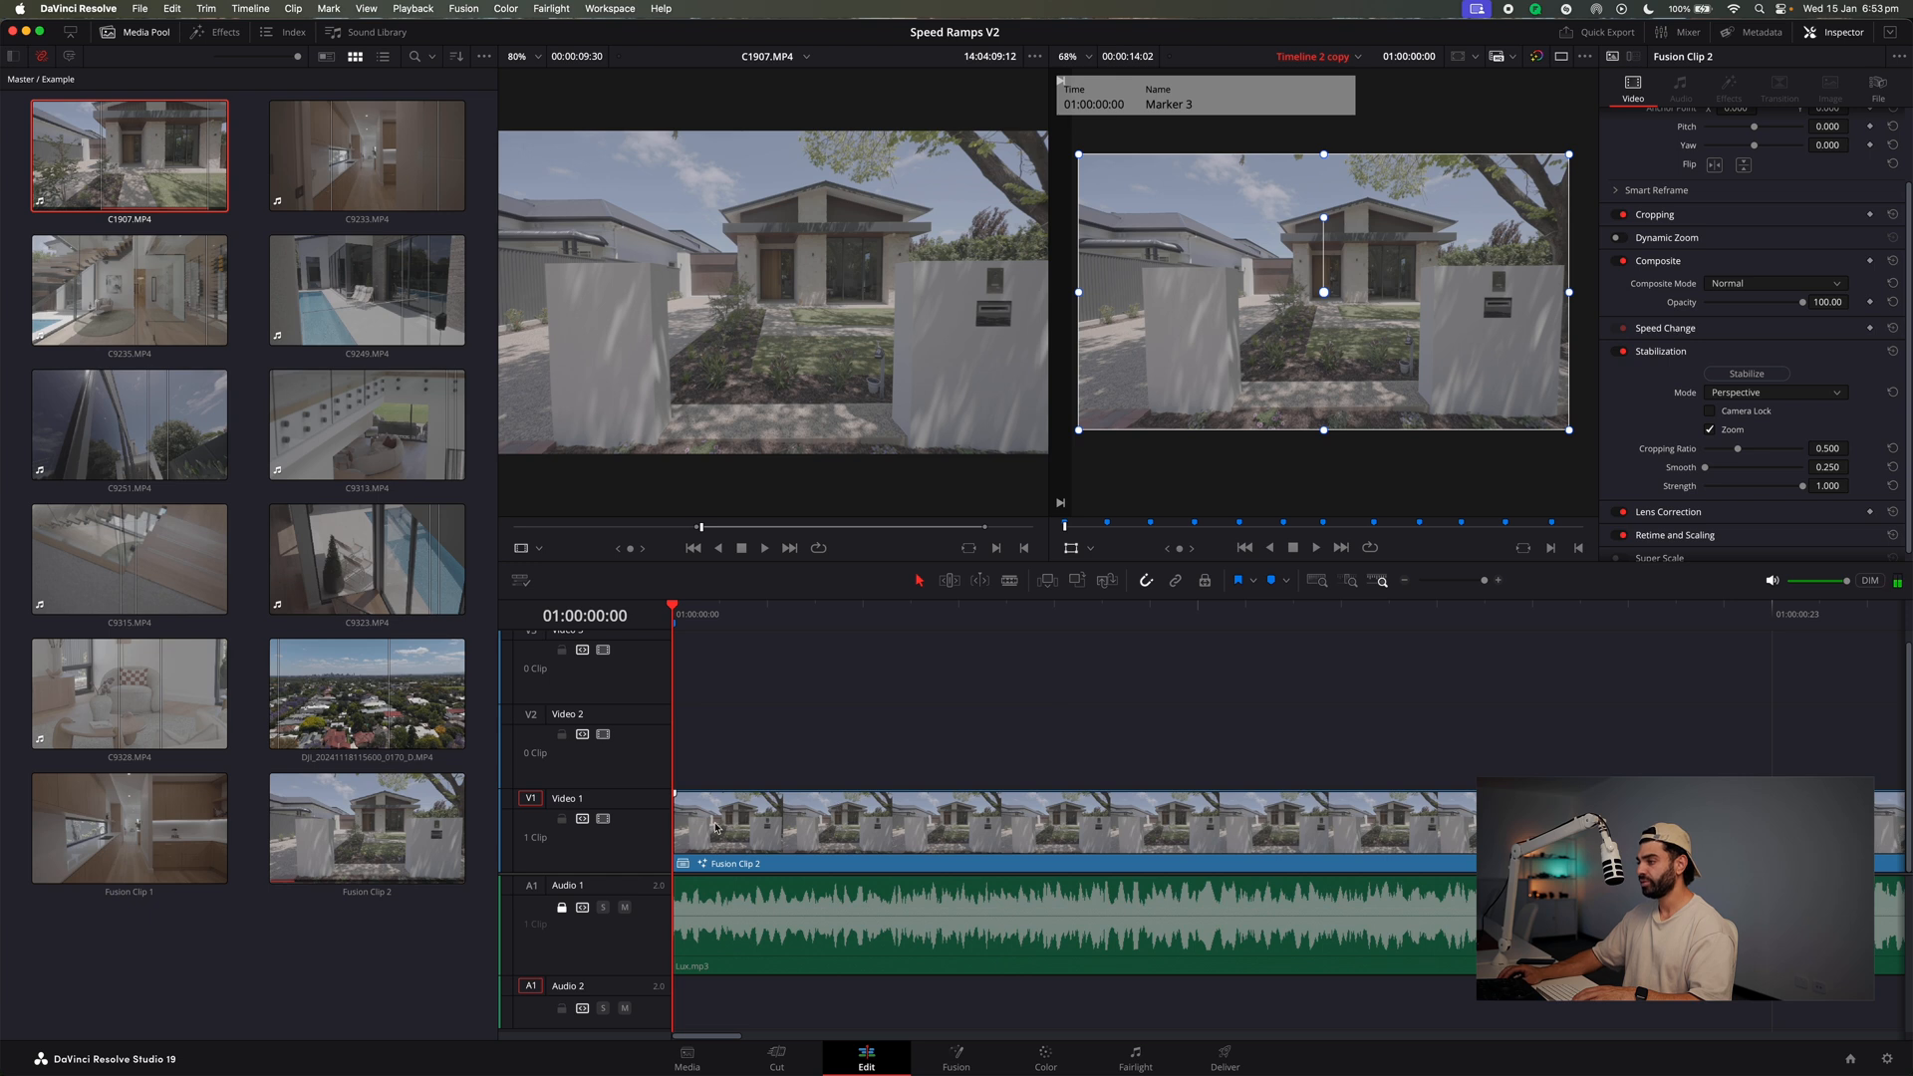
pyautogui.moveTo(679, 817); pyautogui.dragTo(762, 825)
pyautogui.click(1404, 580)
# Examine the frames of the trimmed Fusion Clip 2 up to 01:00:01:01, stepping backward one frame at a time.
pyautogui.moveTo(948, 612); pyautogui.dragTo(1046, 623)
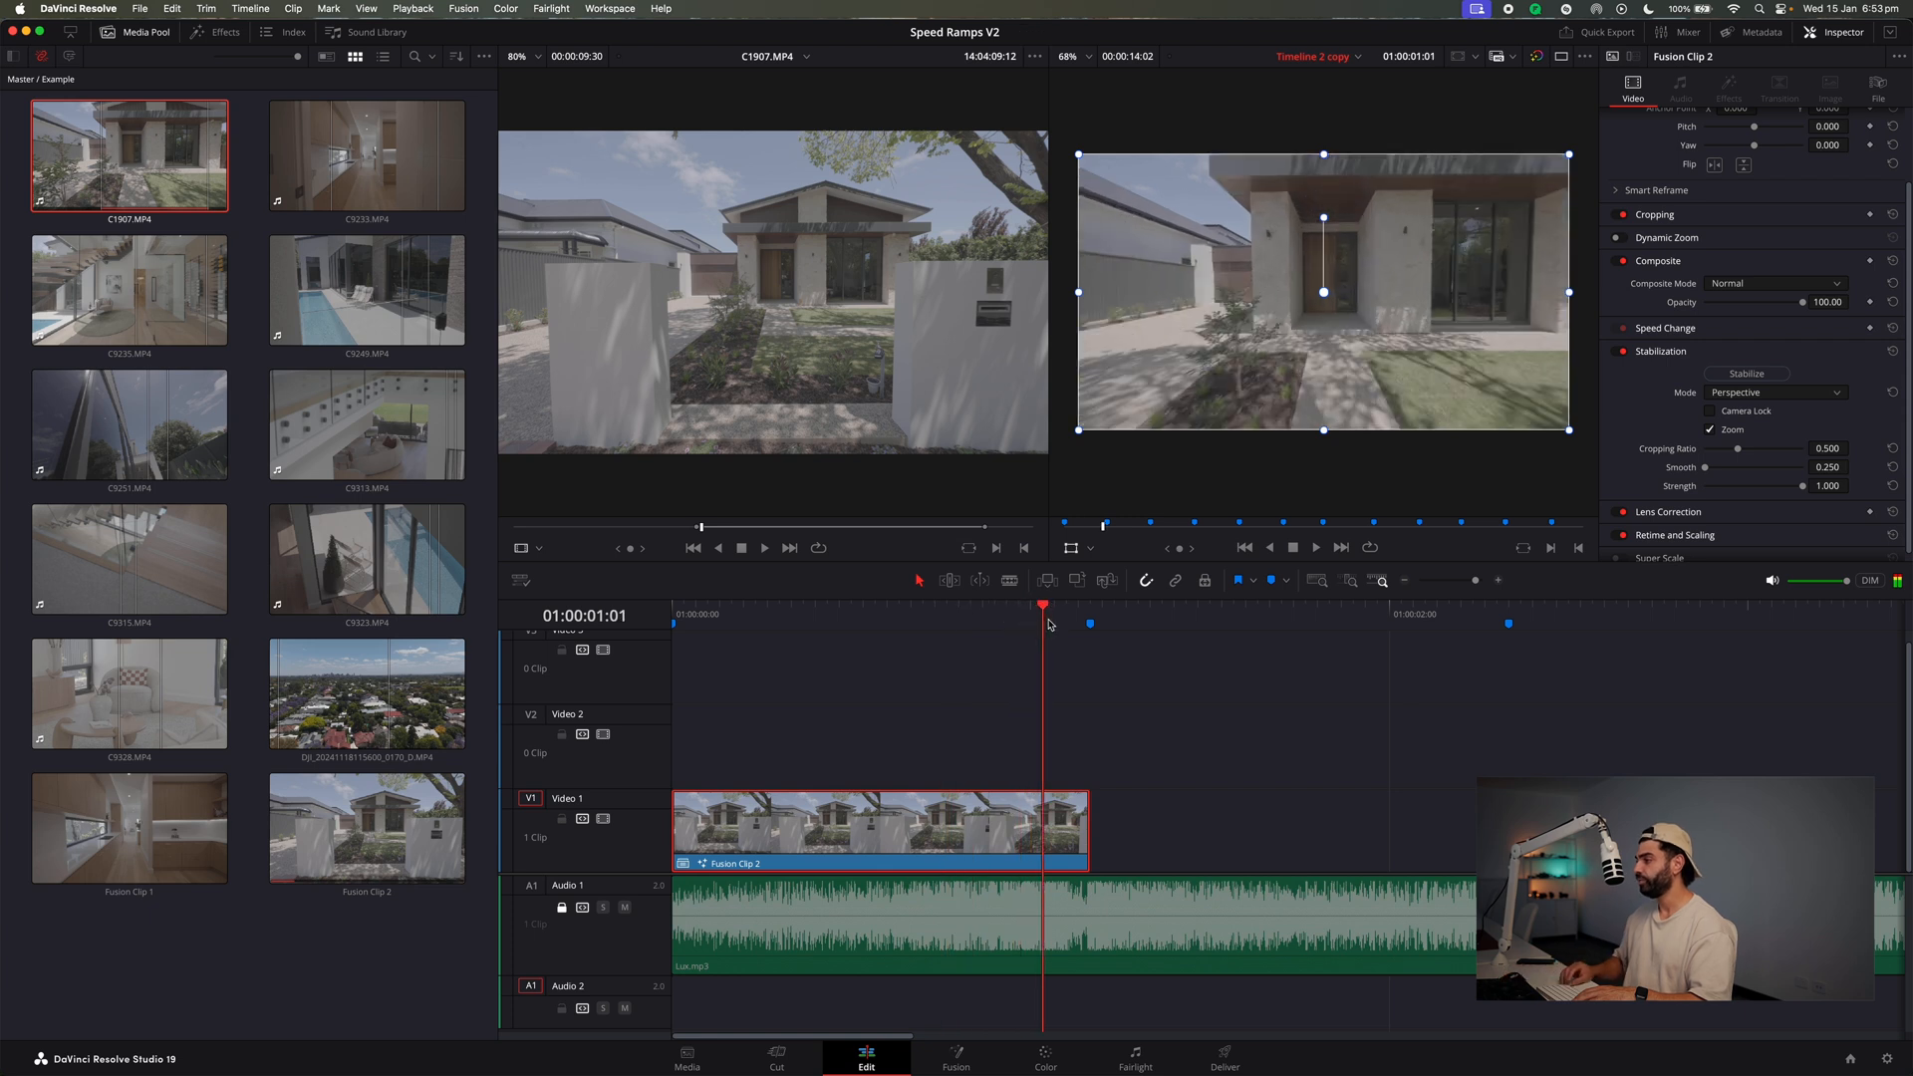
pyautogui.hotkey('shift', 'Down')
pyautogui.press('Left')
pyautogui.press('Left')
pyautogui.press('Left')
pyautogui.press('Left')
pyautogui.press('Left')
pyautogui.press('Left')
pyautogui.press('Left')
pyautogui.press('Left')
pyautogui.press('Left')
pyautogui.press('Left')
pyautogui.press('Left')
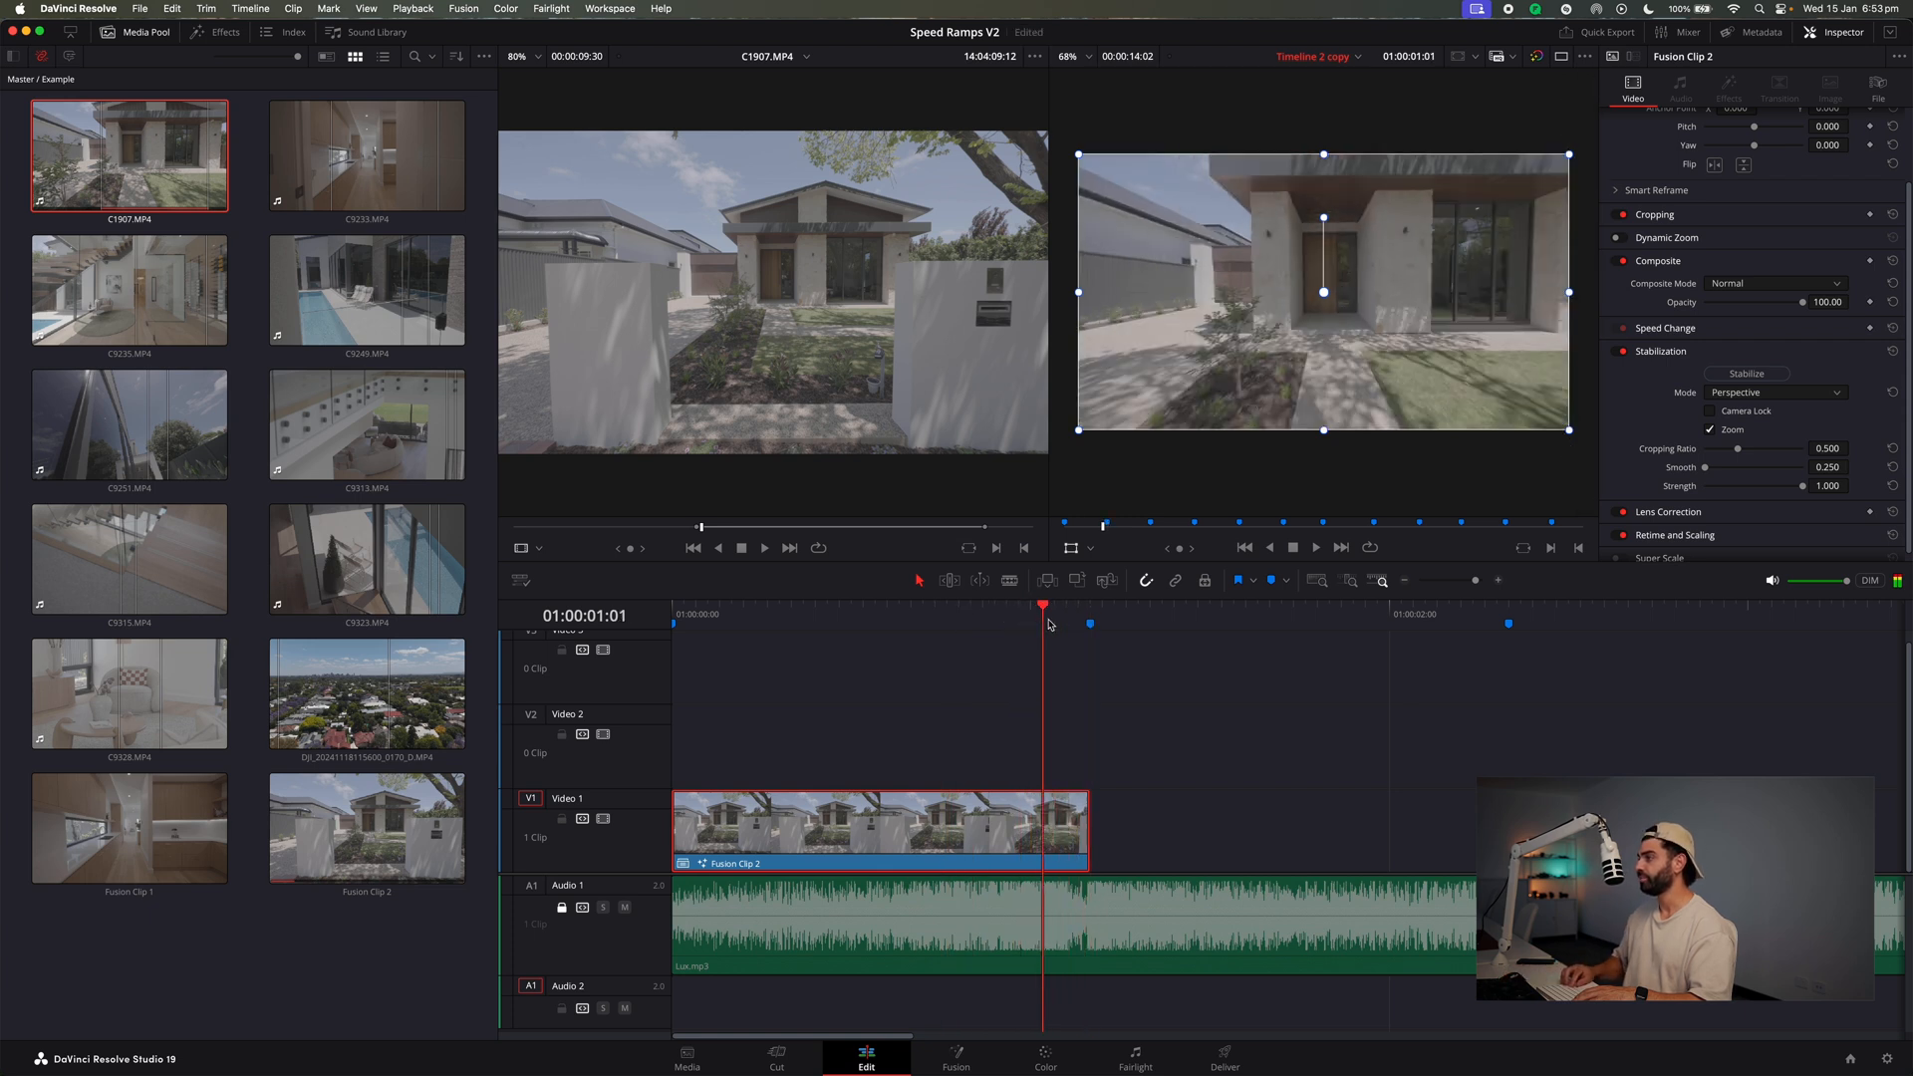
pyautogui.press('Left')
pyautogui.press('Left')
pyautogui.press('Left')
pyautogui.press('Left')
pyautogui.press('Left')
pyautogui.press('Left')
# Play the trimmed Fusion Clip 2 from the timeline start and return the playhead to the beginning.
pyautogui.moveTo(924, 605); pyautogui.dragTo(659, 616)
pyautogui.press('space')
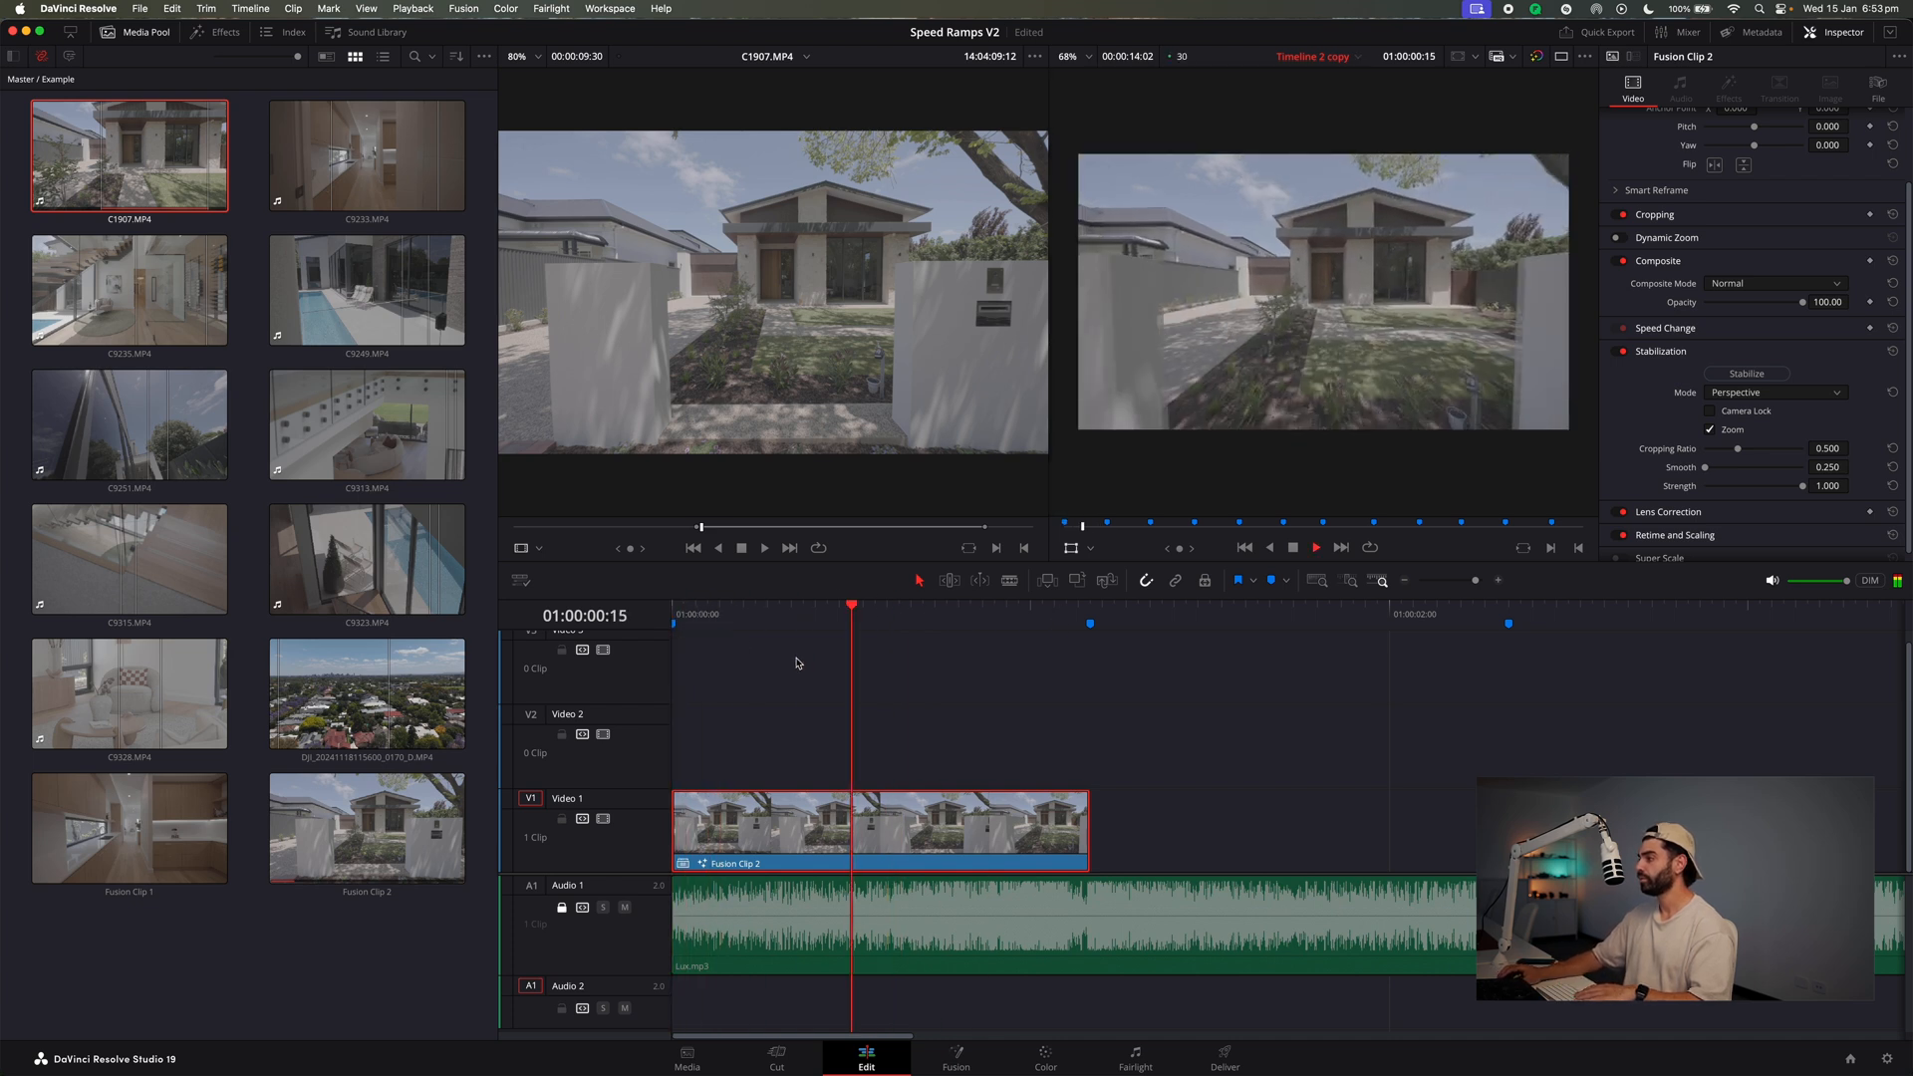
pyautogui.click(923, 612)
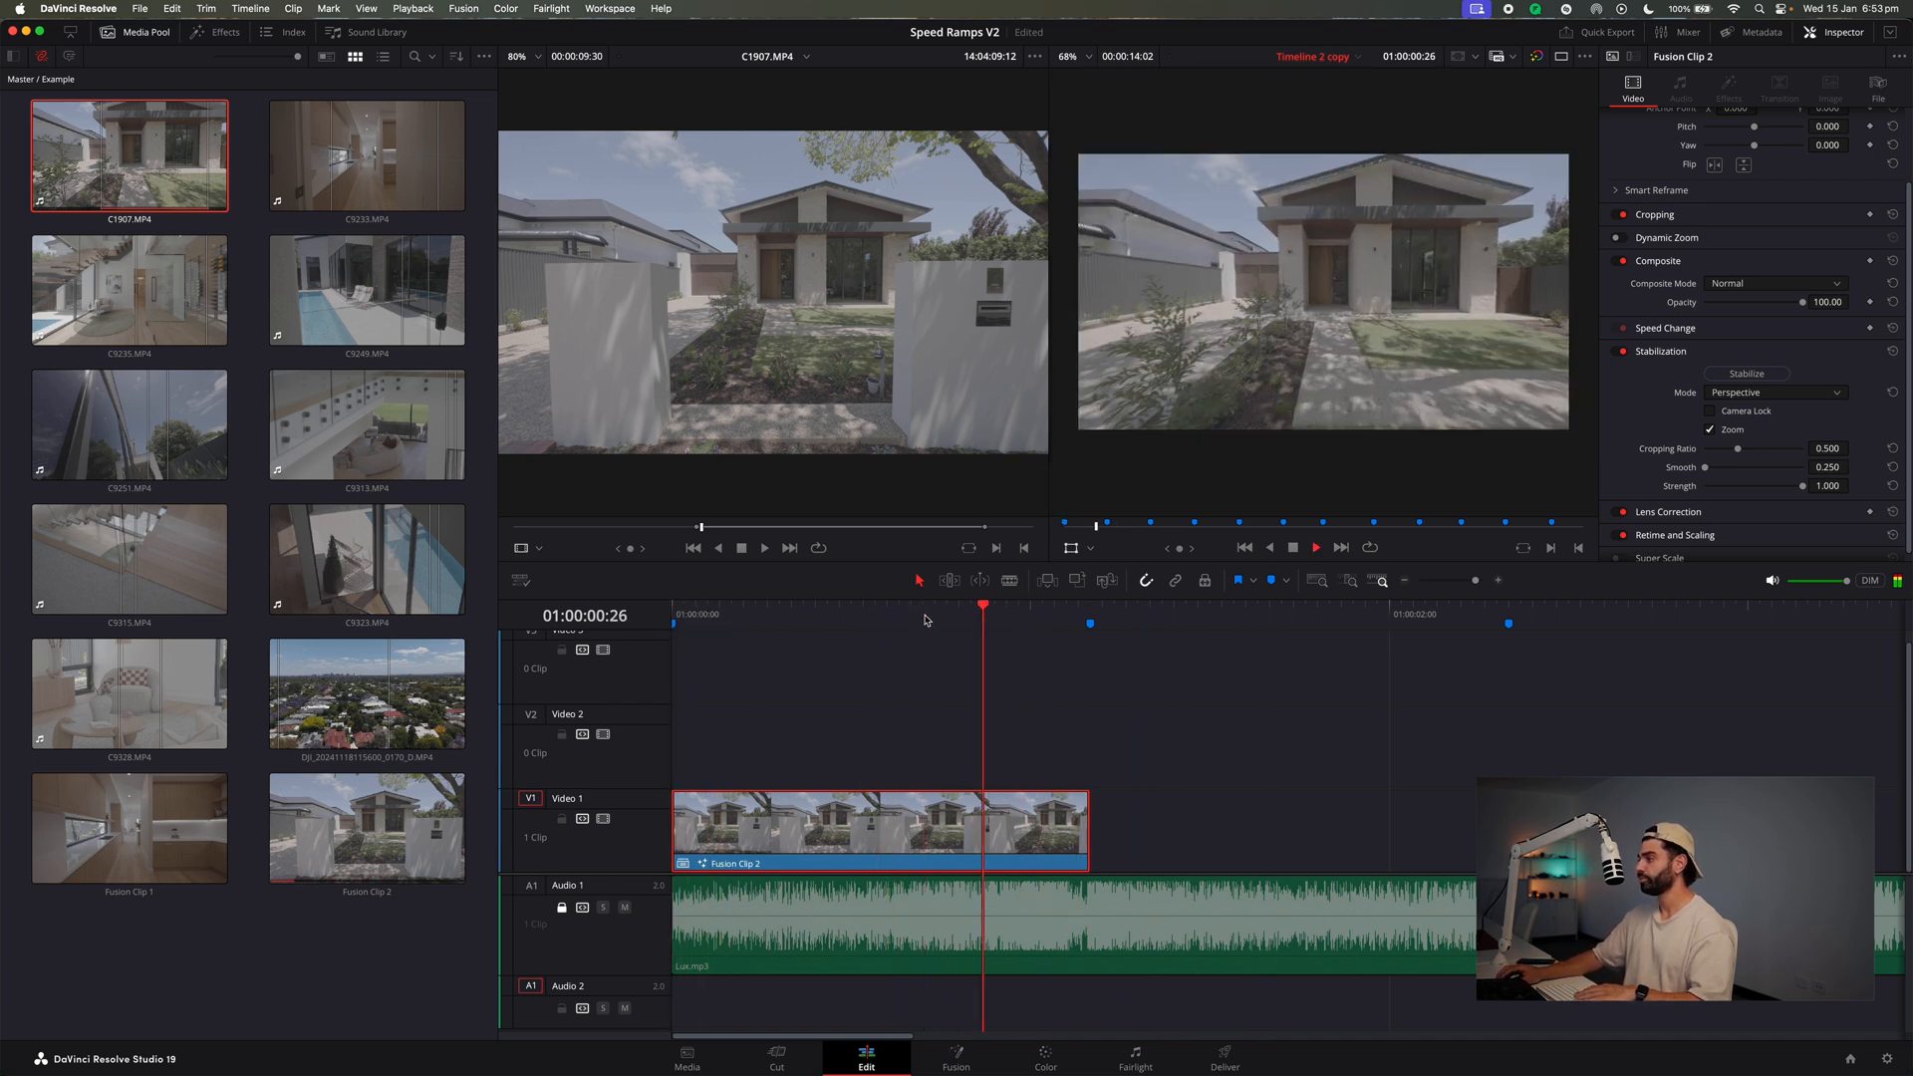
pyautogui.press('space')
pyautogui.moveTo(931, 620); pyautogui.dragTo(666, 615)
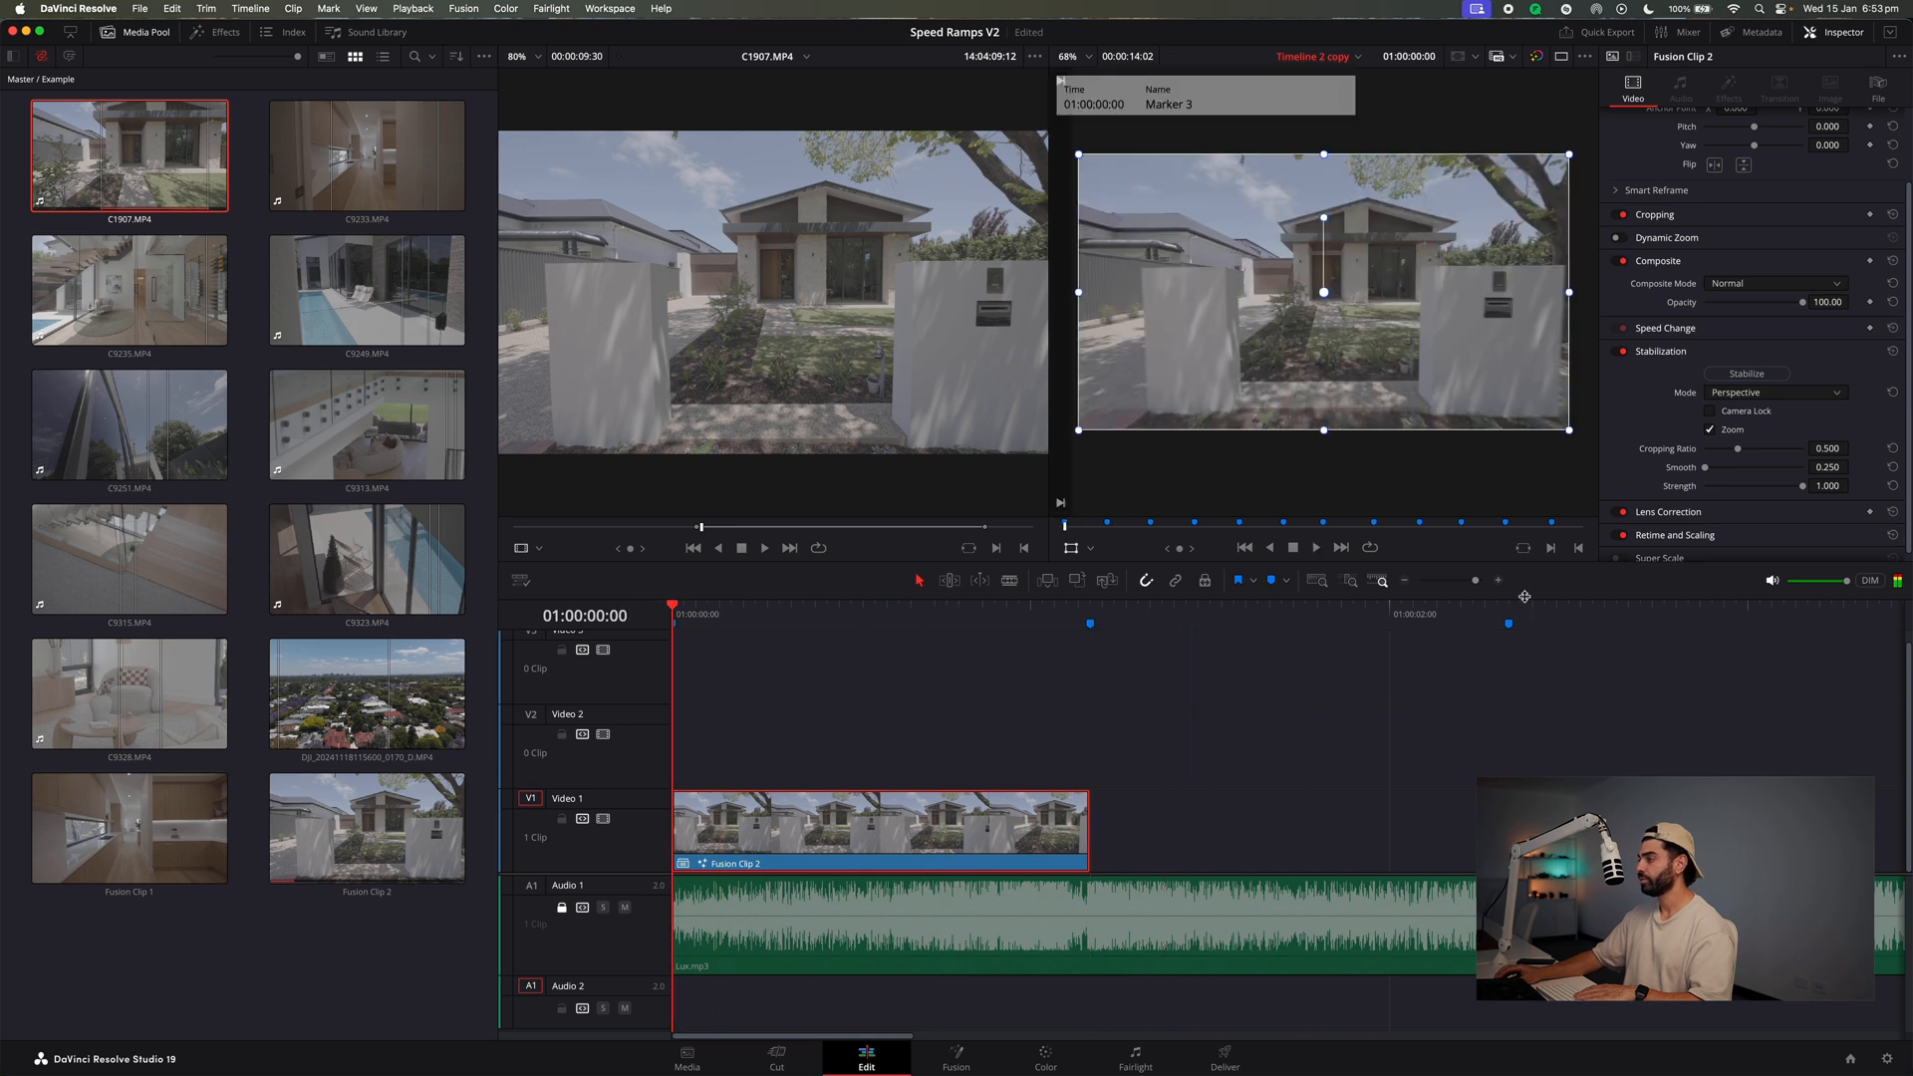
# Render Fusion Clip 2 in place as QuickTime Apple ProRes 4444 XQ, saving the file to the home folder.
pyautogui.click(1402, 582)
pyautogui.rightClick(766, 827)
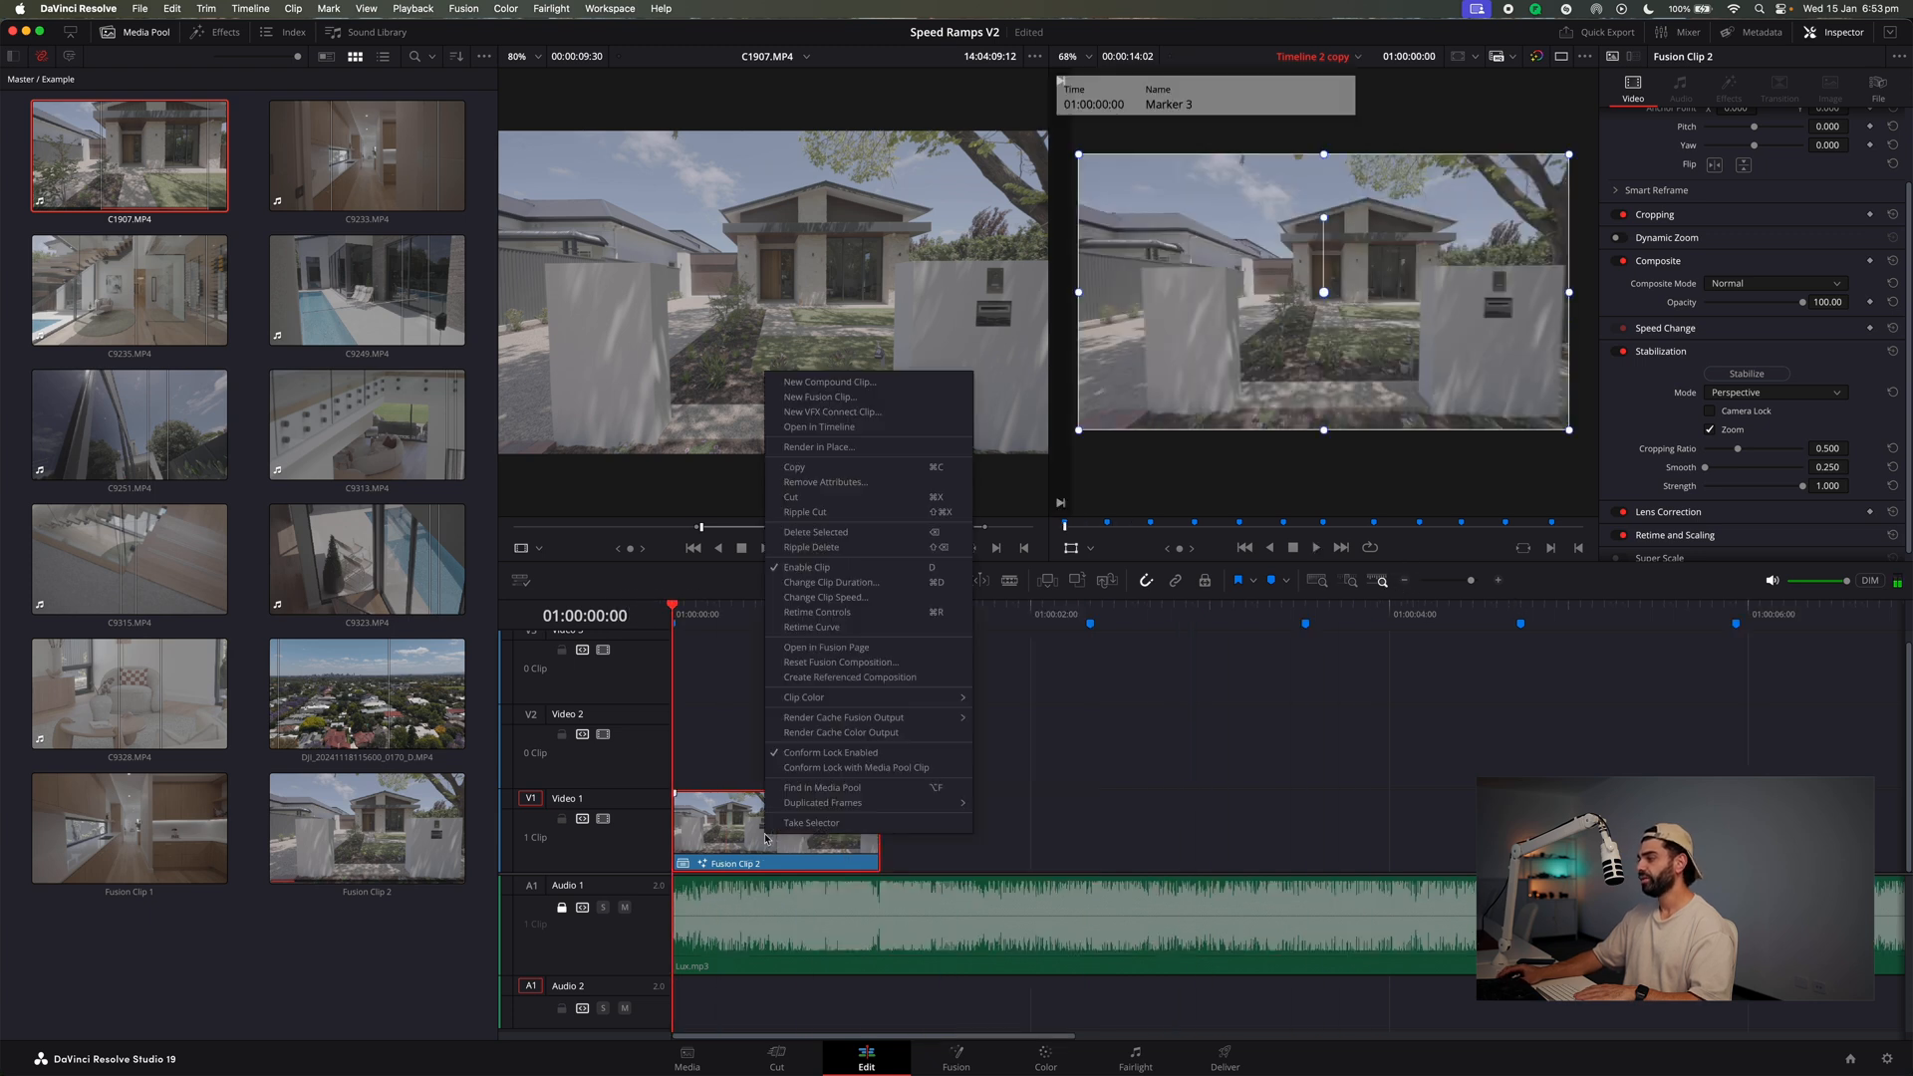
pyautogui.click(859, 448)
pyautogui.click(991, 451)
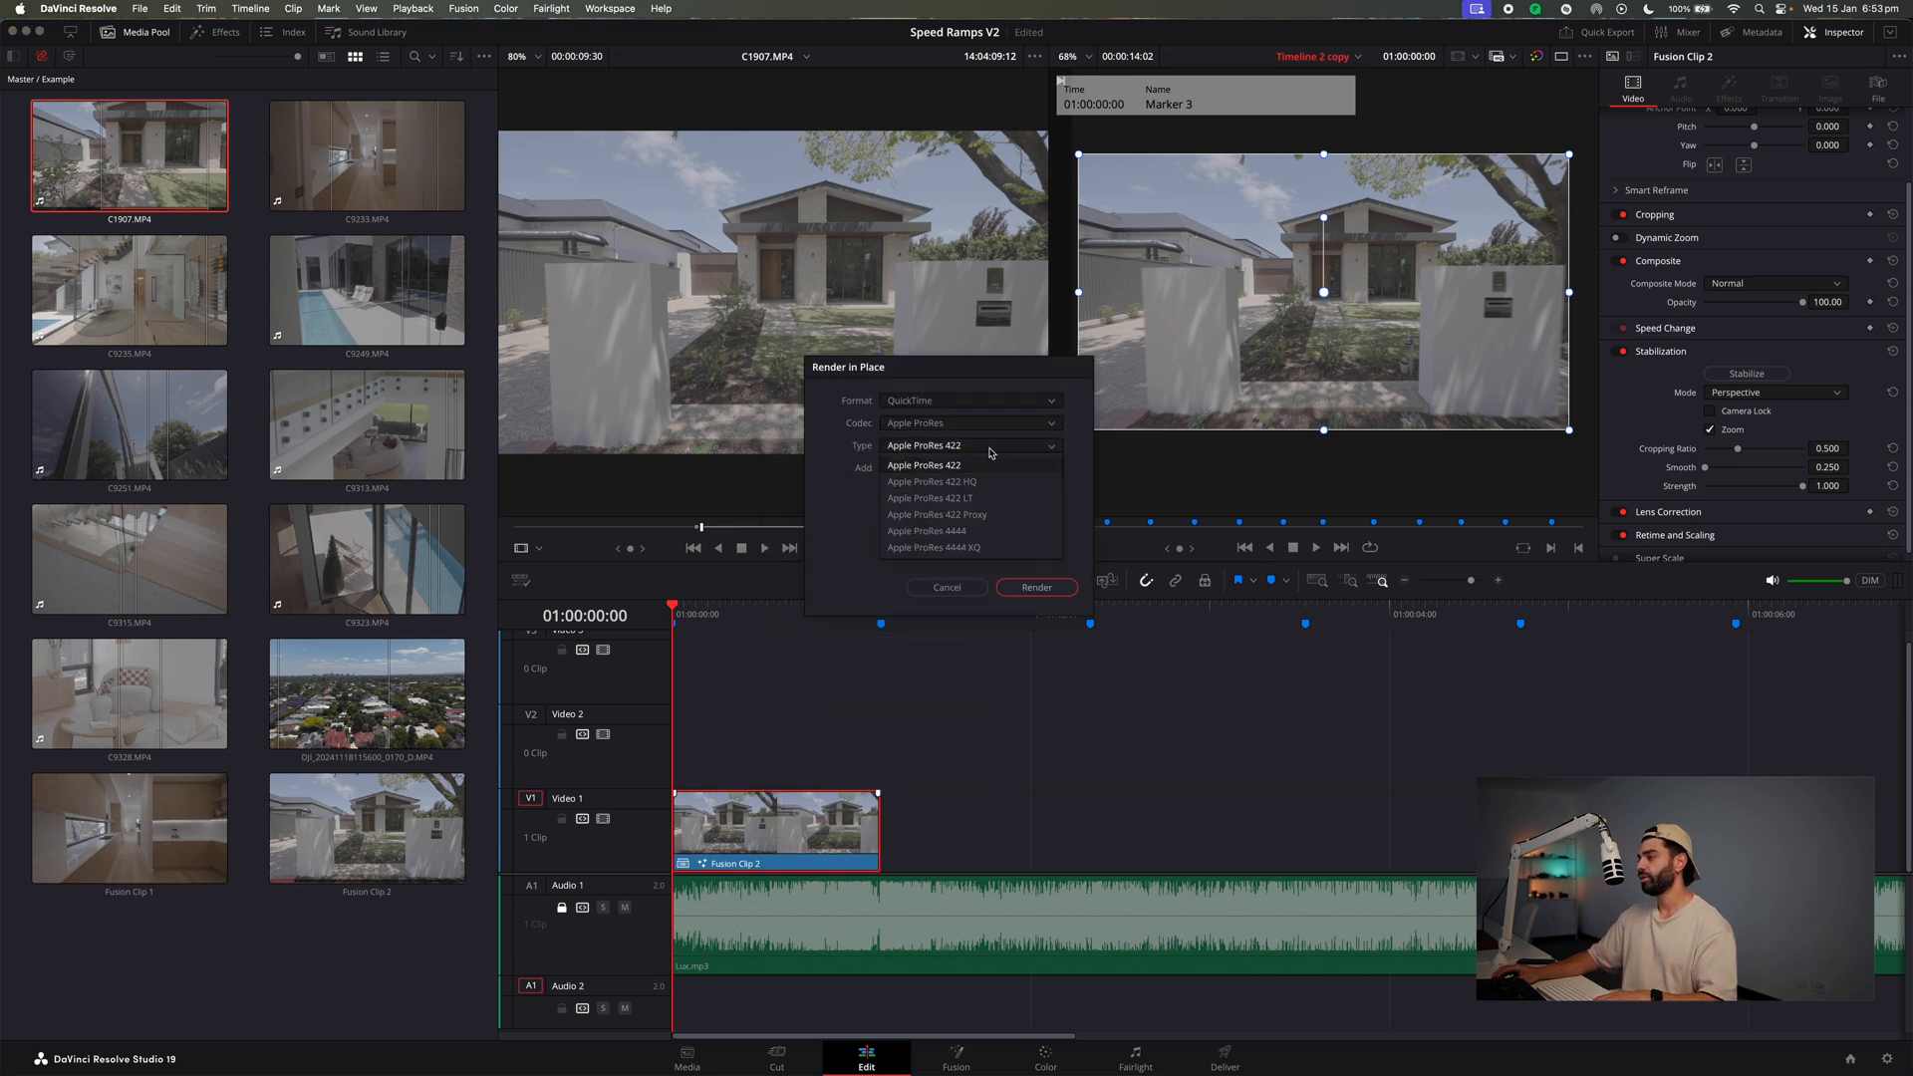
pyautogui.click(991, 548)
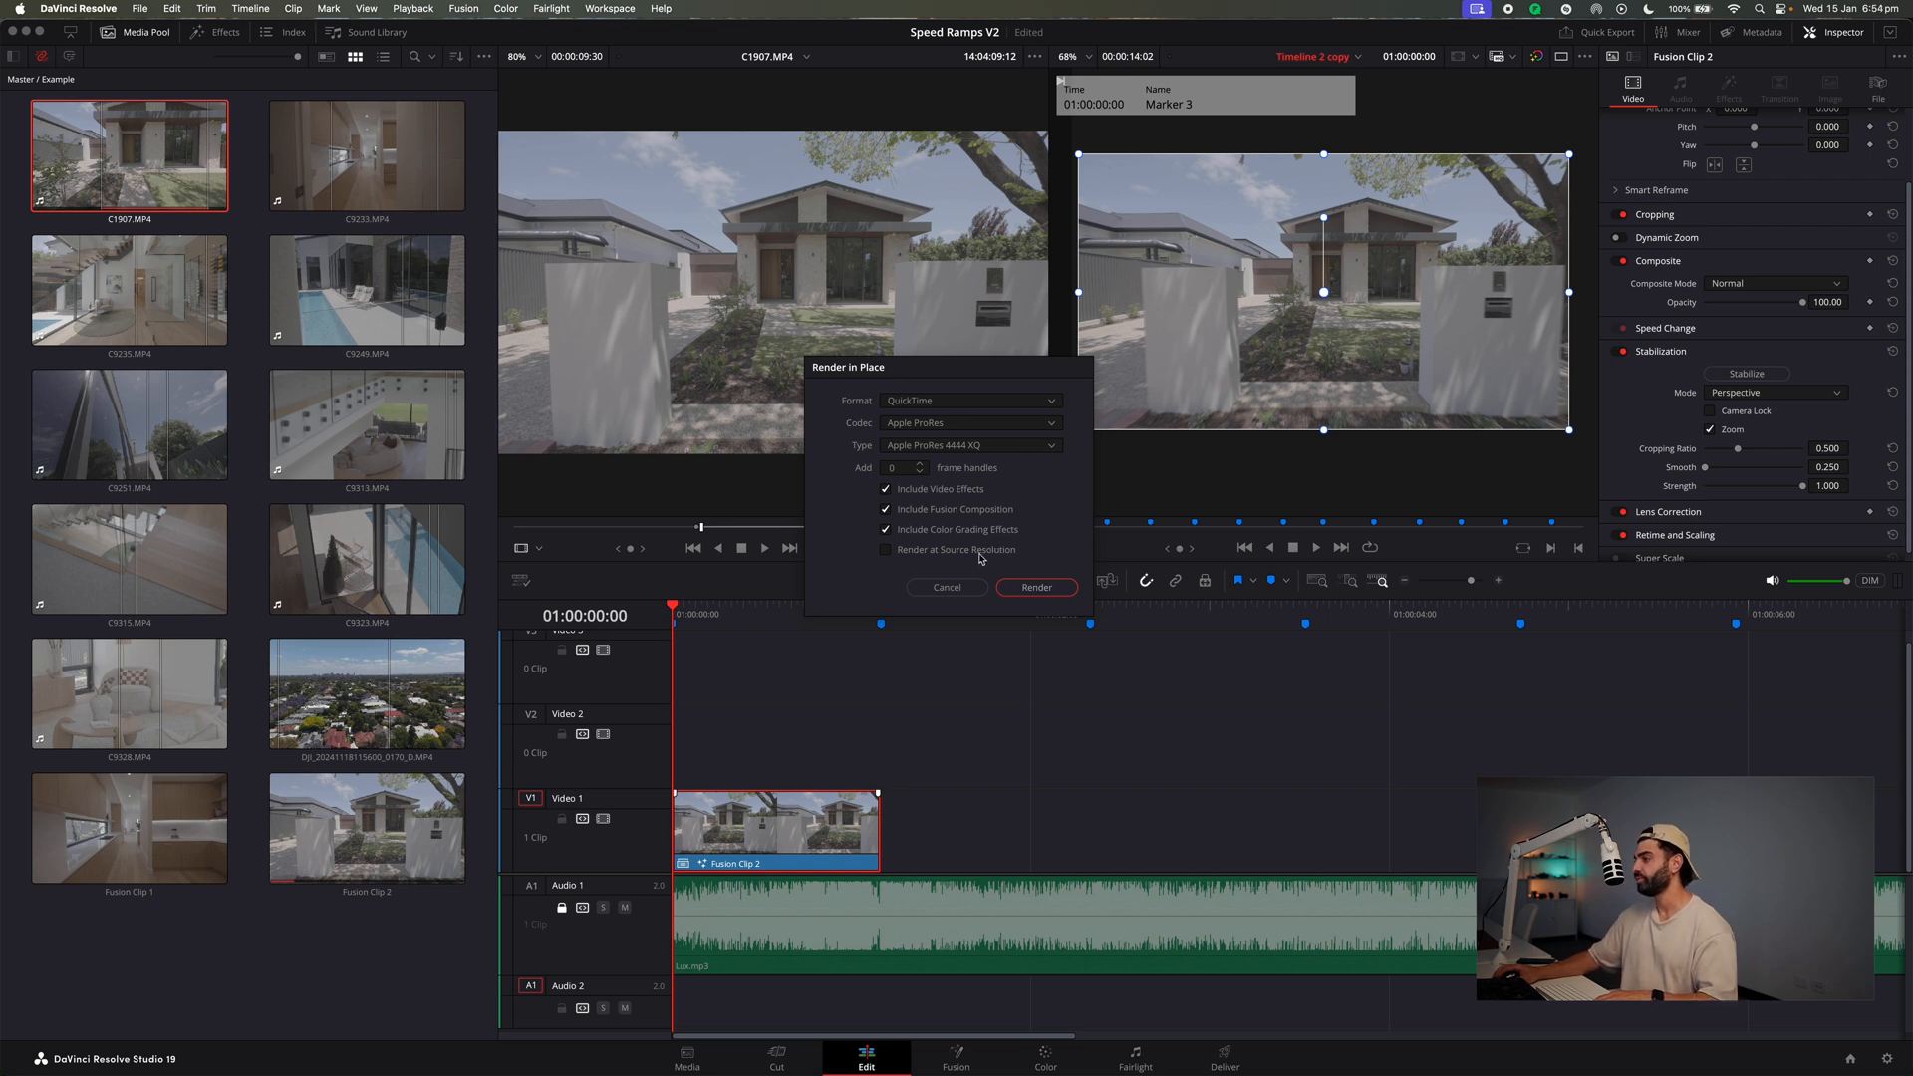
pyautogui.click(1010, 592)
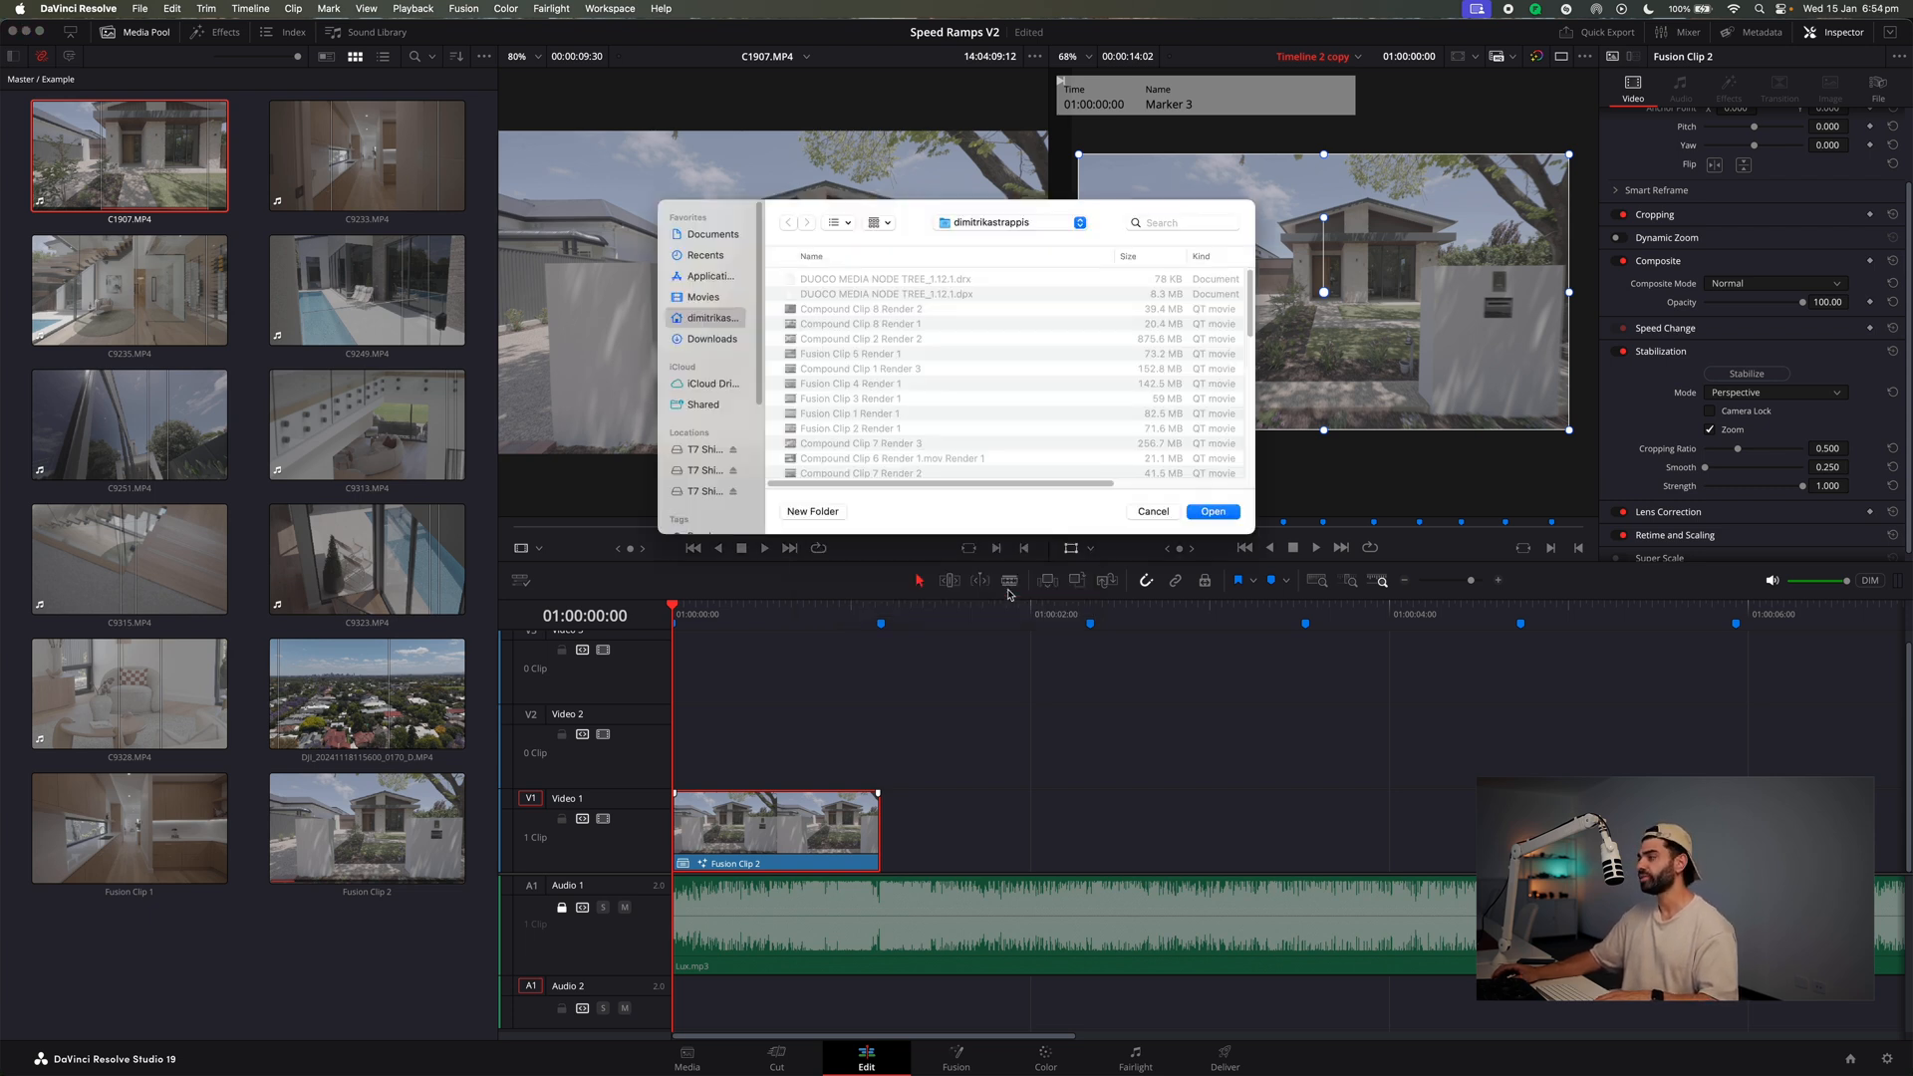
pyautogui.click(1212, 511)
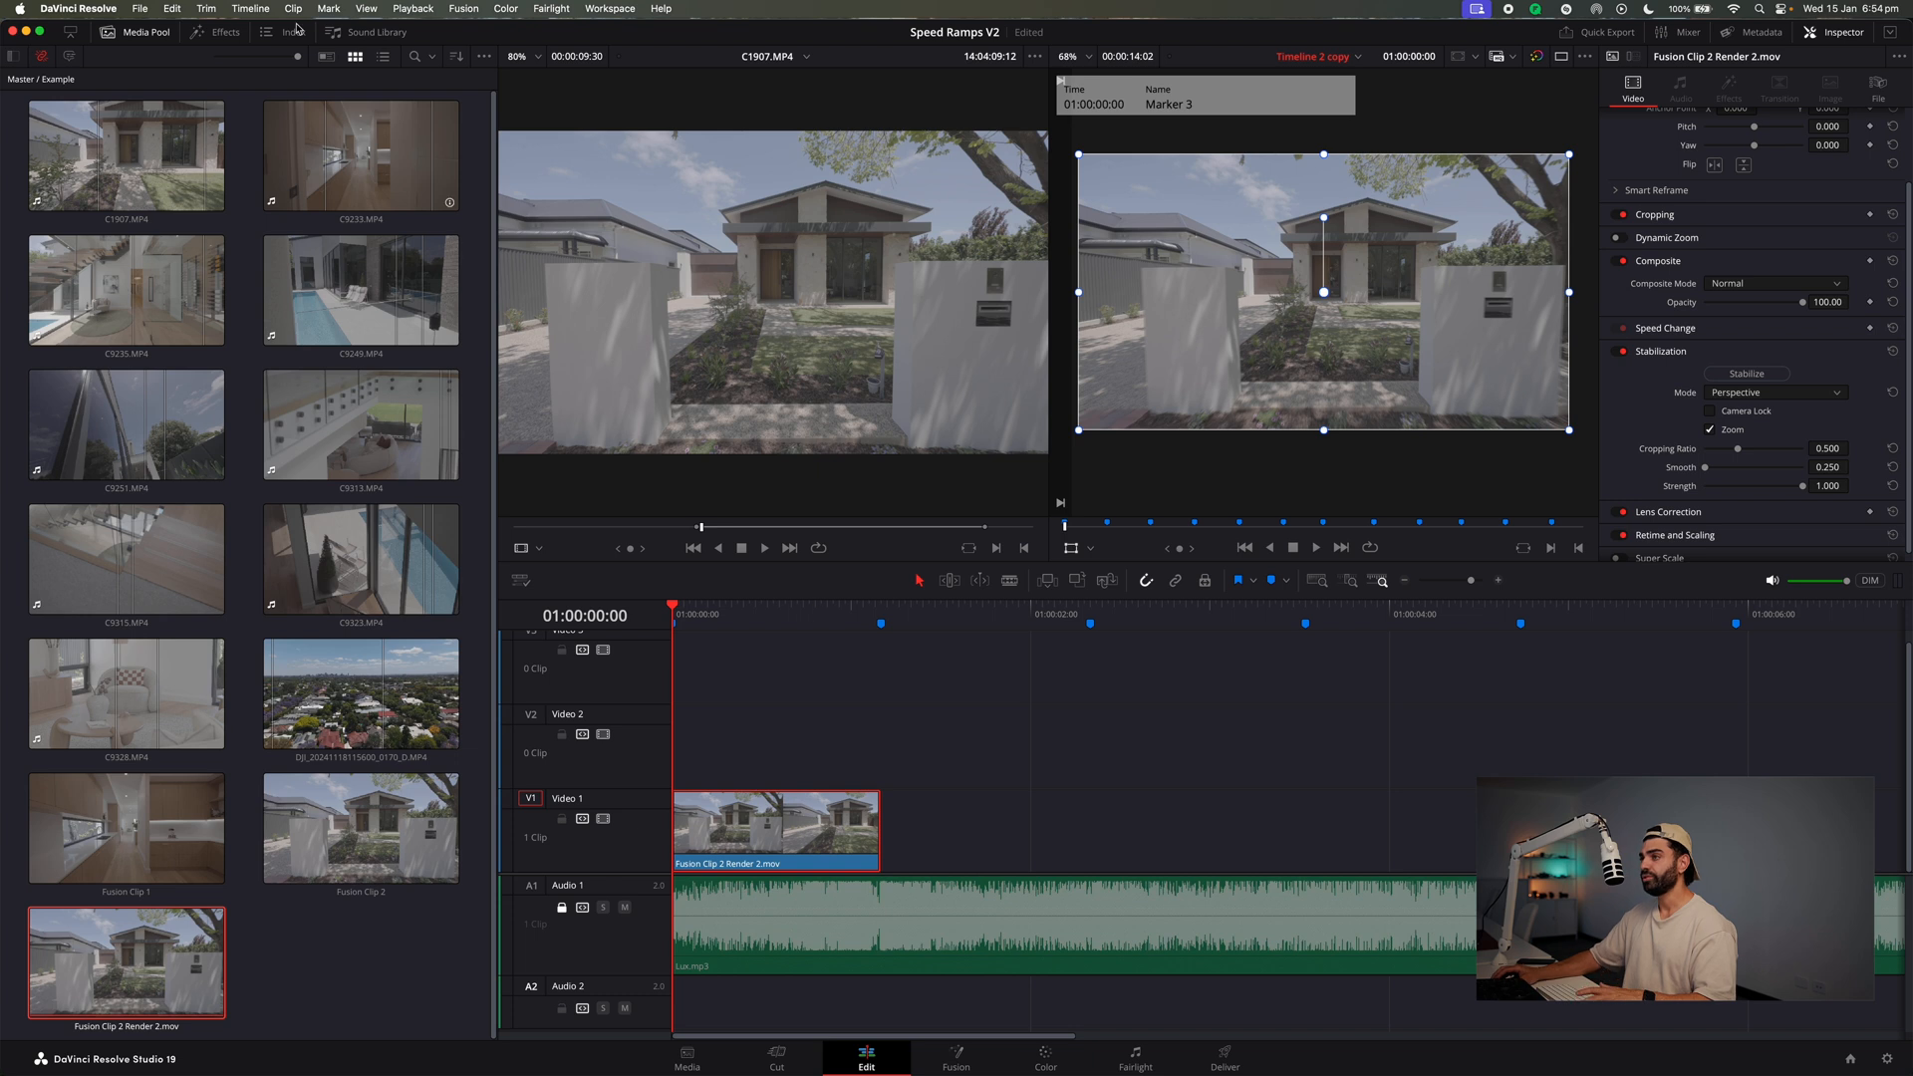
# Search the effects library for "duoco" and apply the DUOCO ZOOM IN 1 effect to the rendered clip.
pyautogui.click(223, 43)
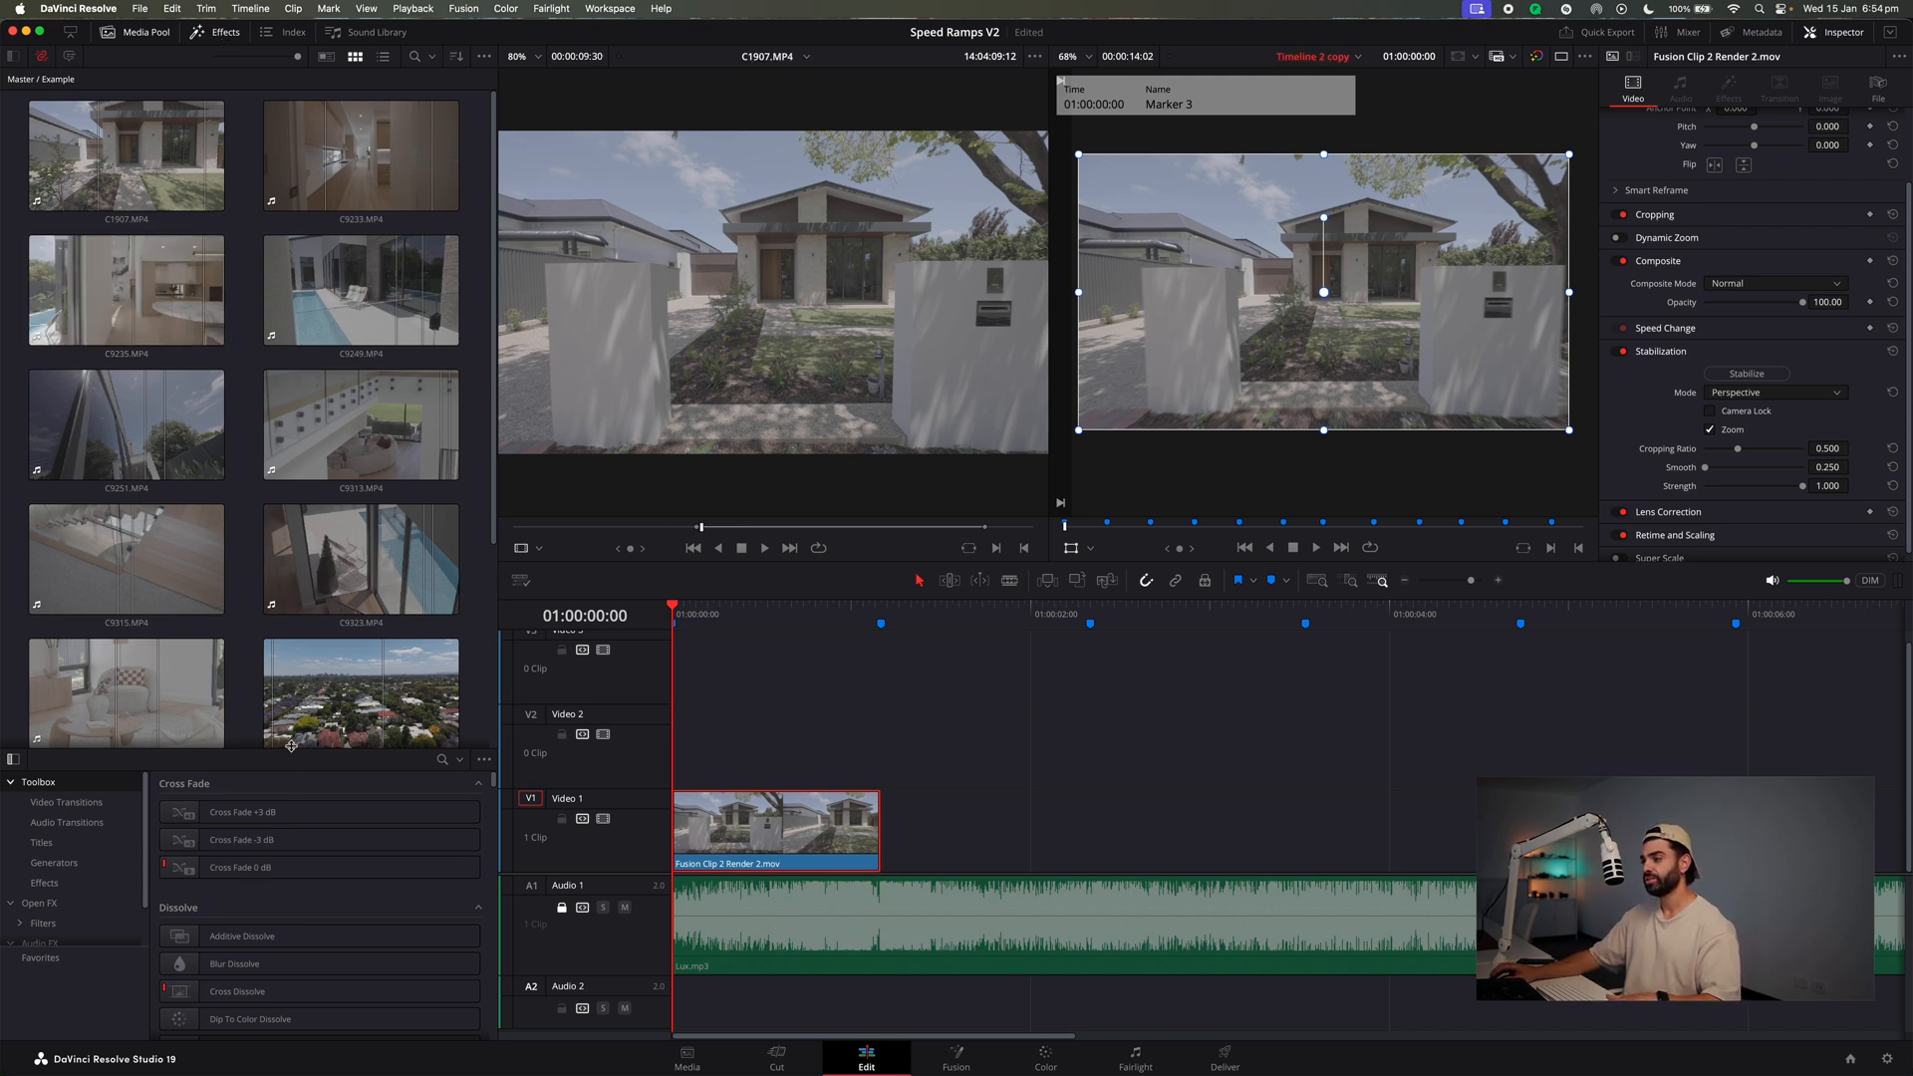
pyautogui.moveTo(291, 747); pyautogui.dragTo(310, 420)
pyautogui.click(441, 420)
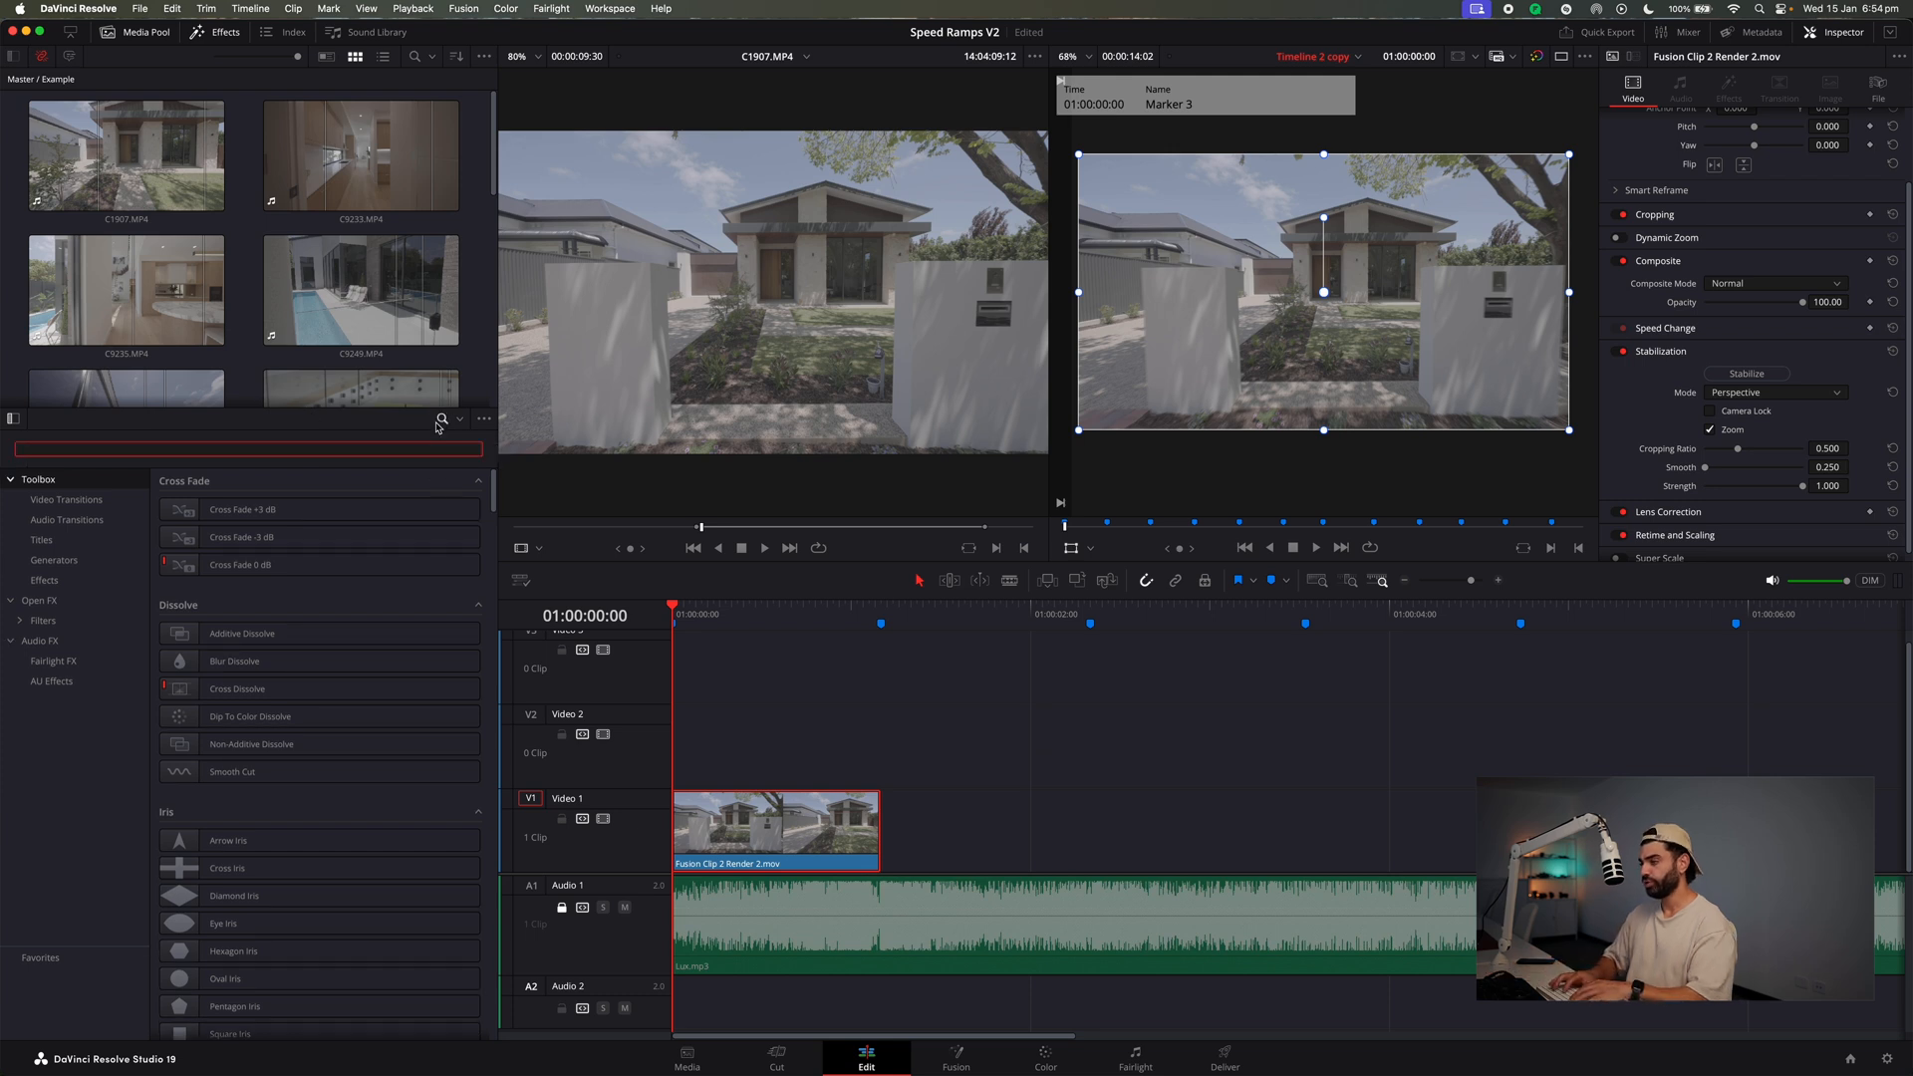
pyautogui.write('duoco')
pyautogui.moveTo(356, 592); pyautogui.dragTo(823, 848)
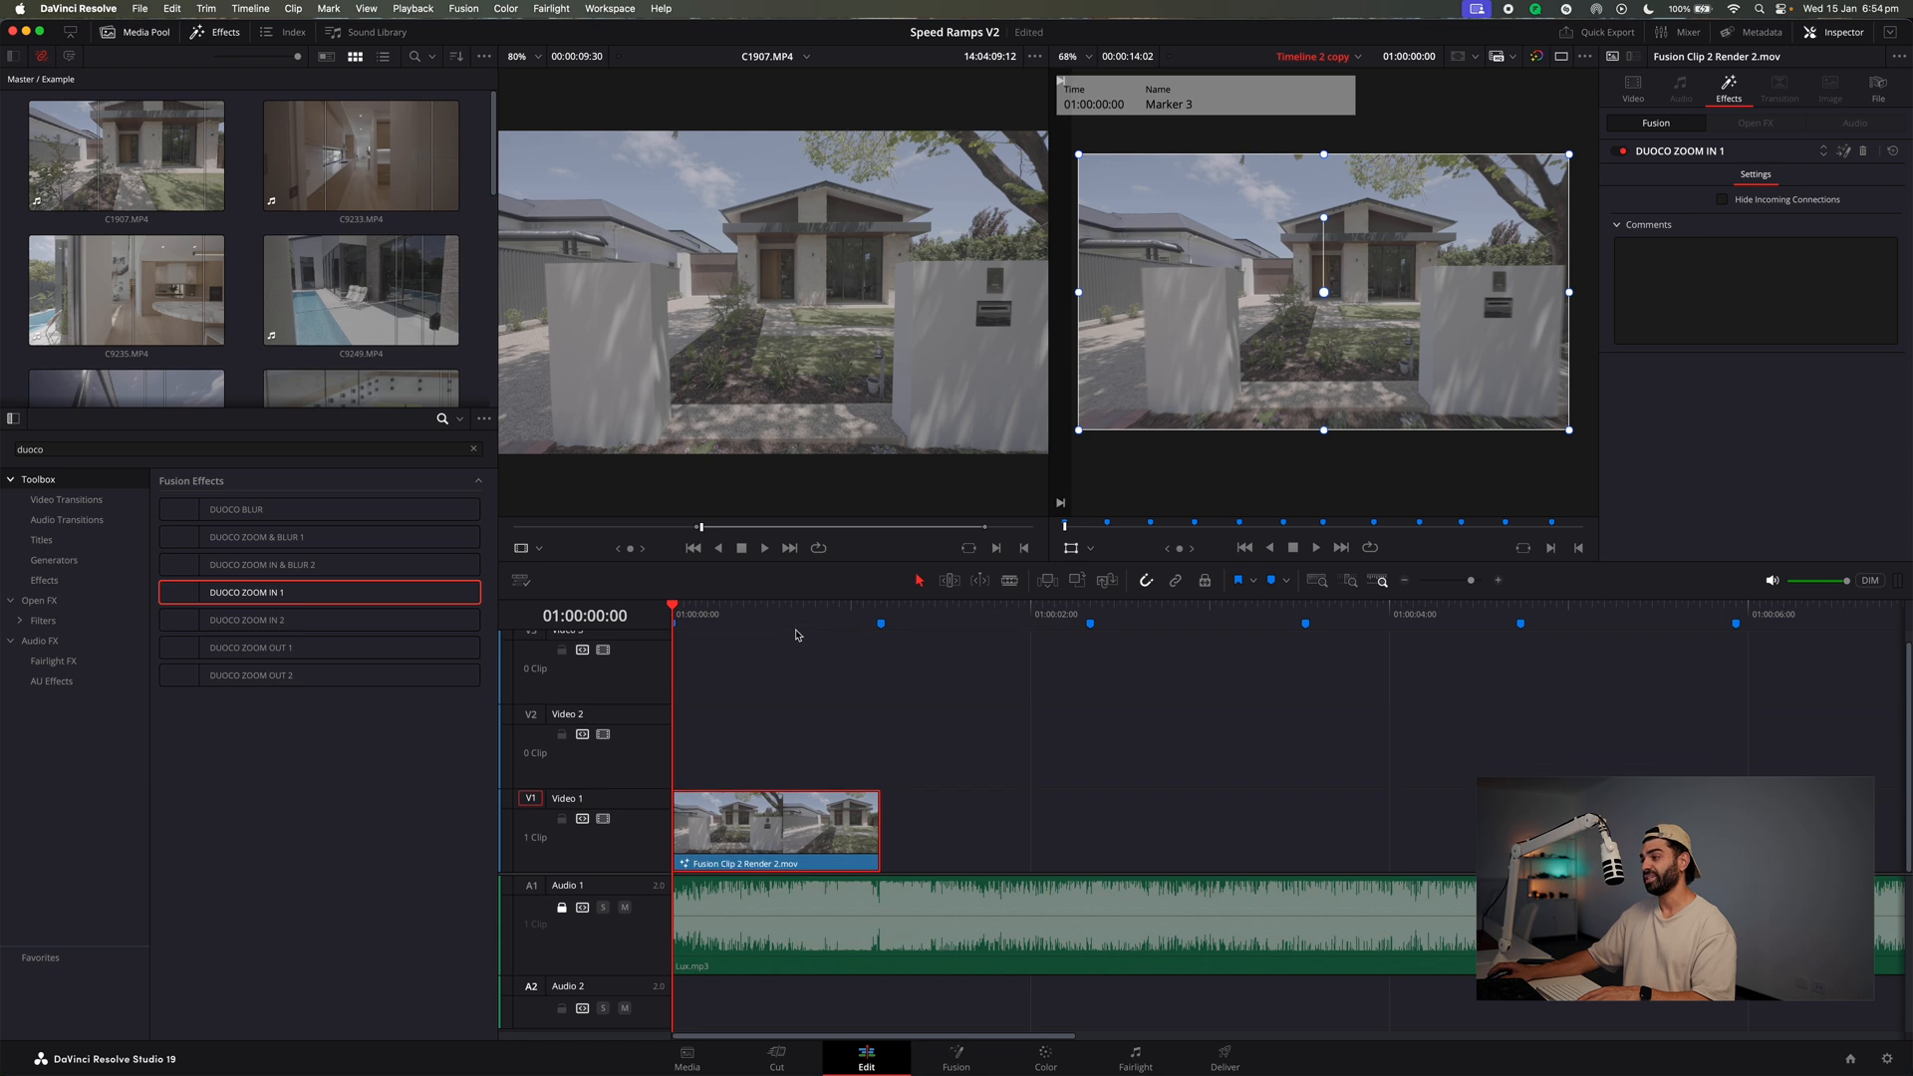
# Play and scrub the rendered clip, toggling the DUOCO ZOOM IN 1 effect to compare its look with and without it.
pyautogui.press('space')
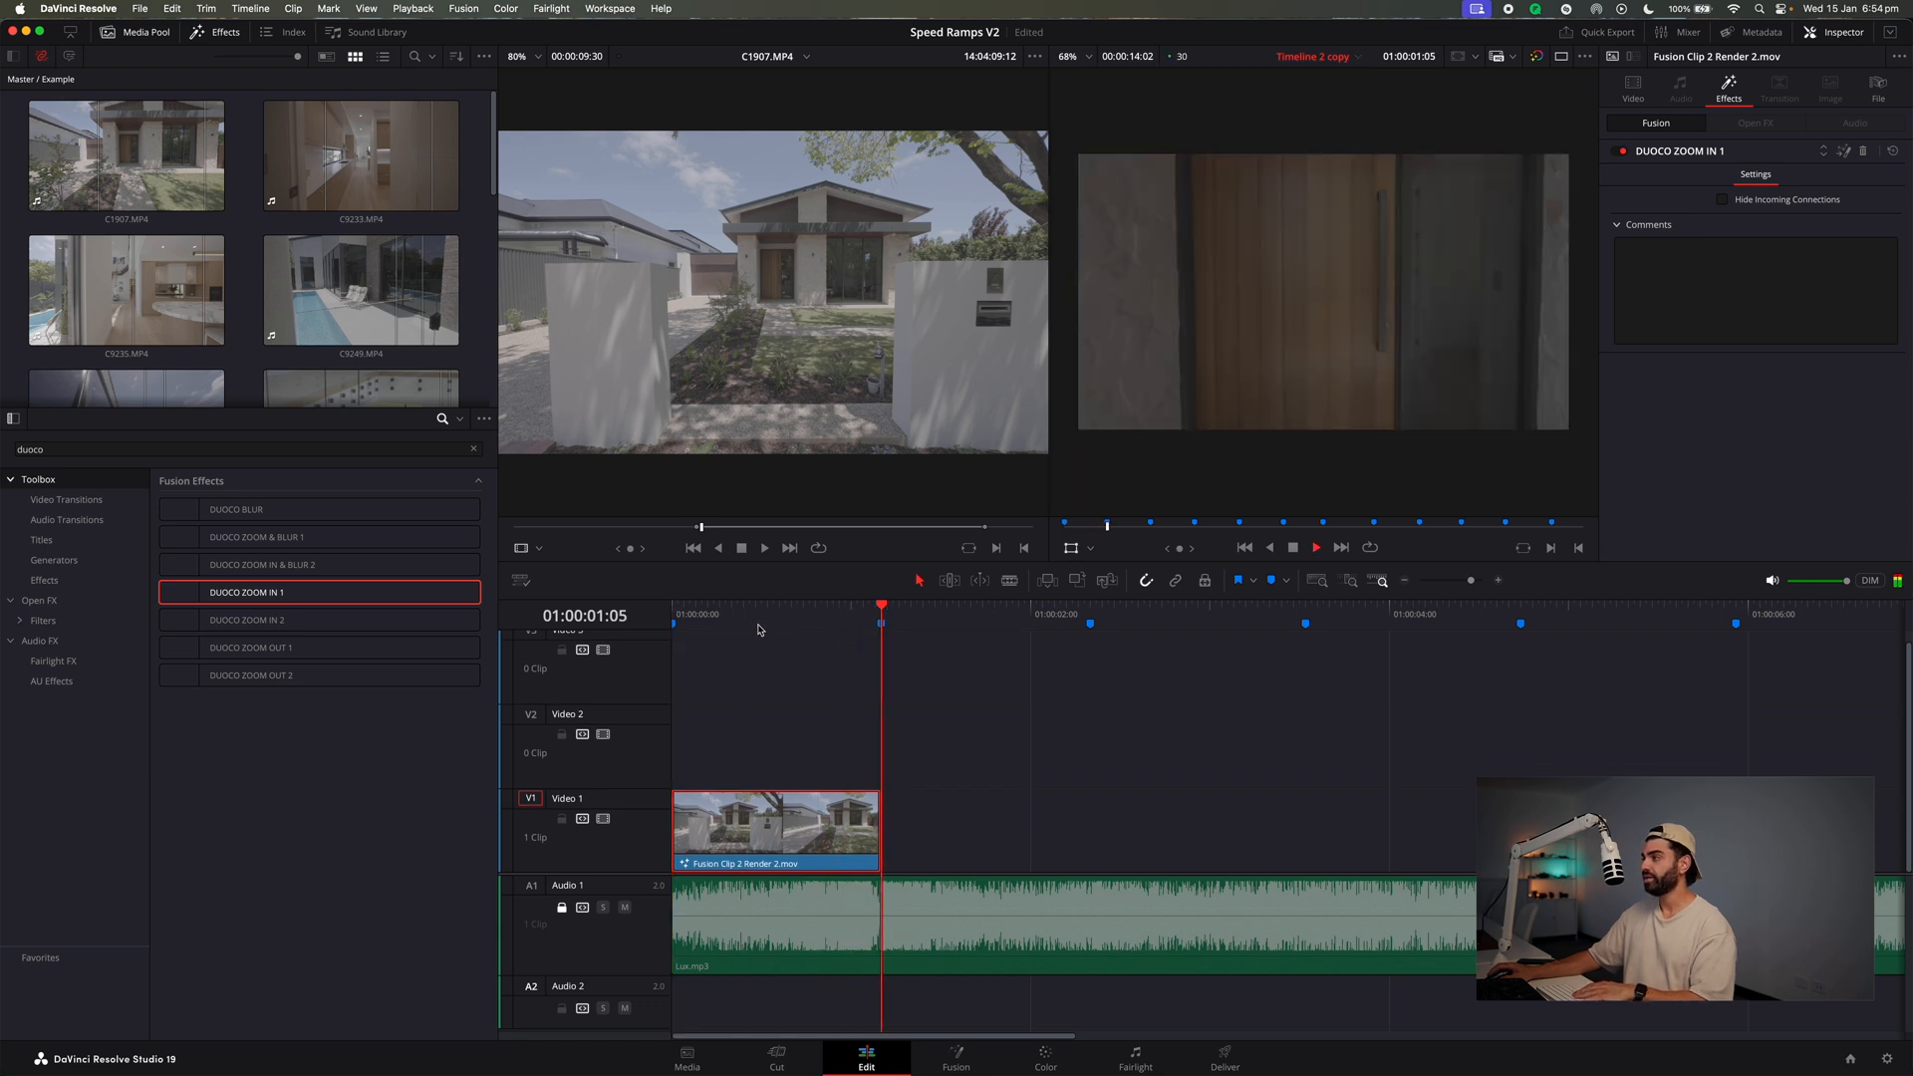
pyautogui.moveTo(831, 617); pyautogui.dragTo(861, 614)
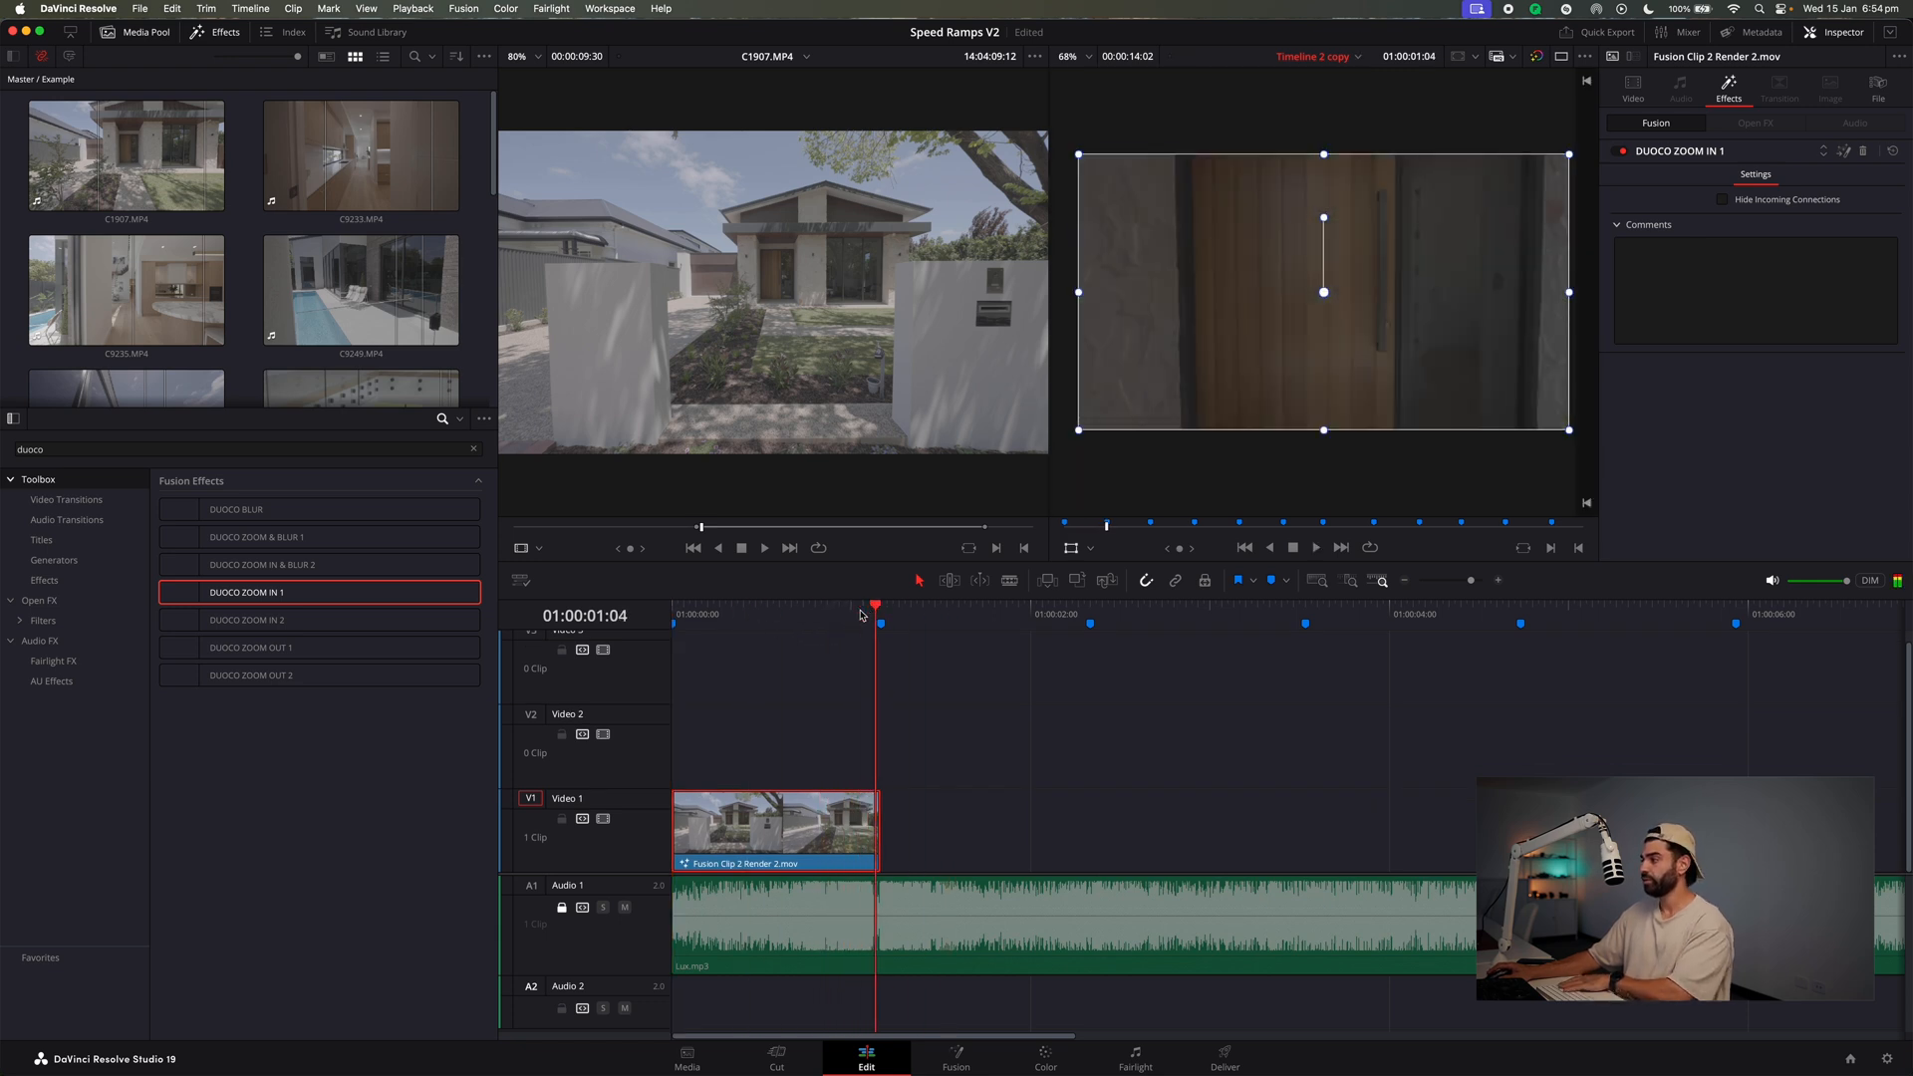
pyautogui.click(1621, 151)
pyautogui.moveTo(837, 620); pyautogui.dragTo(690, 635)
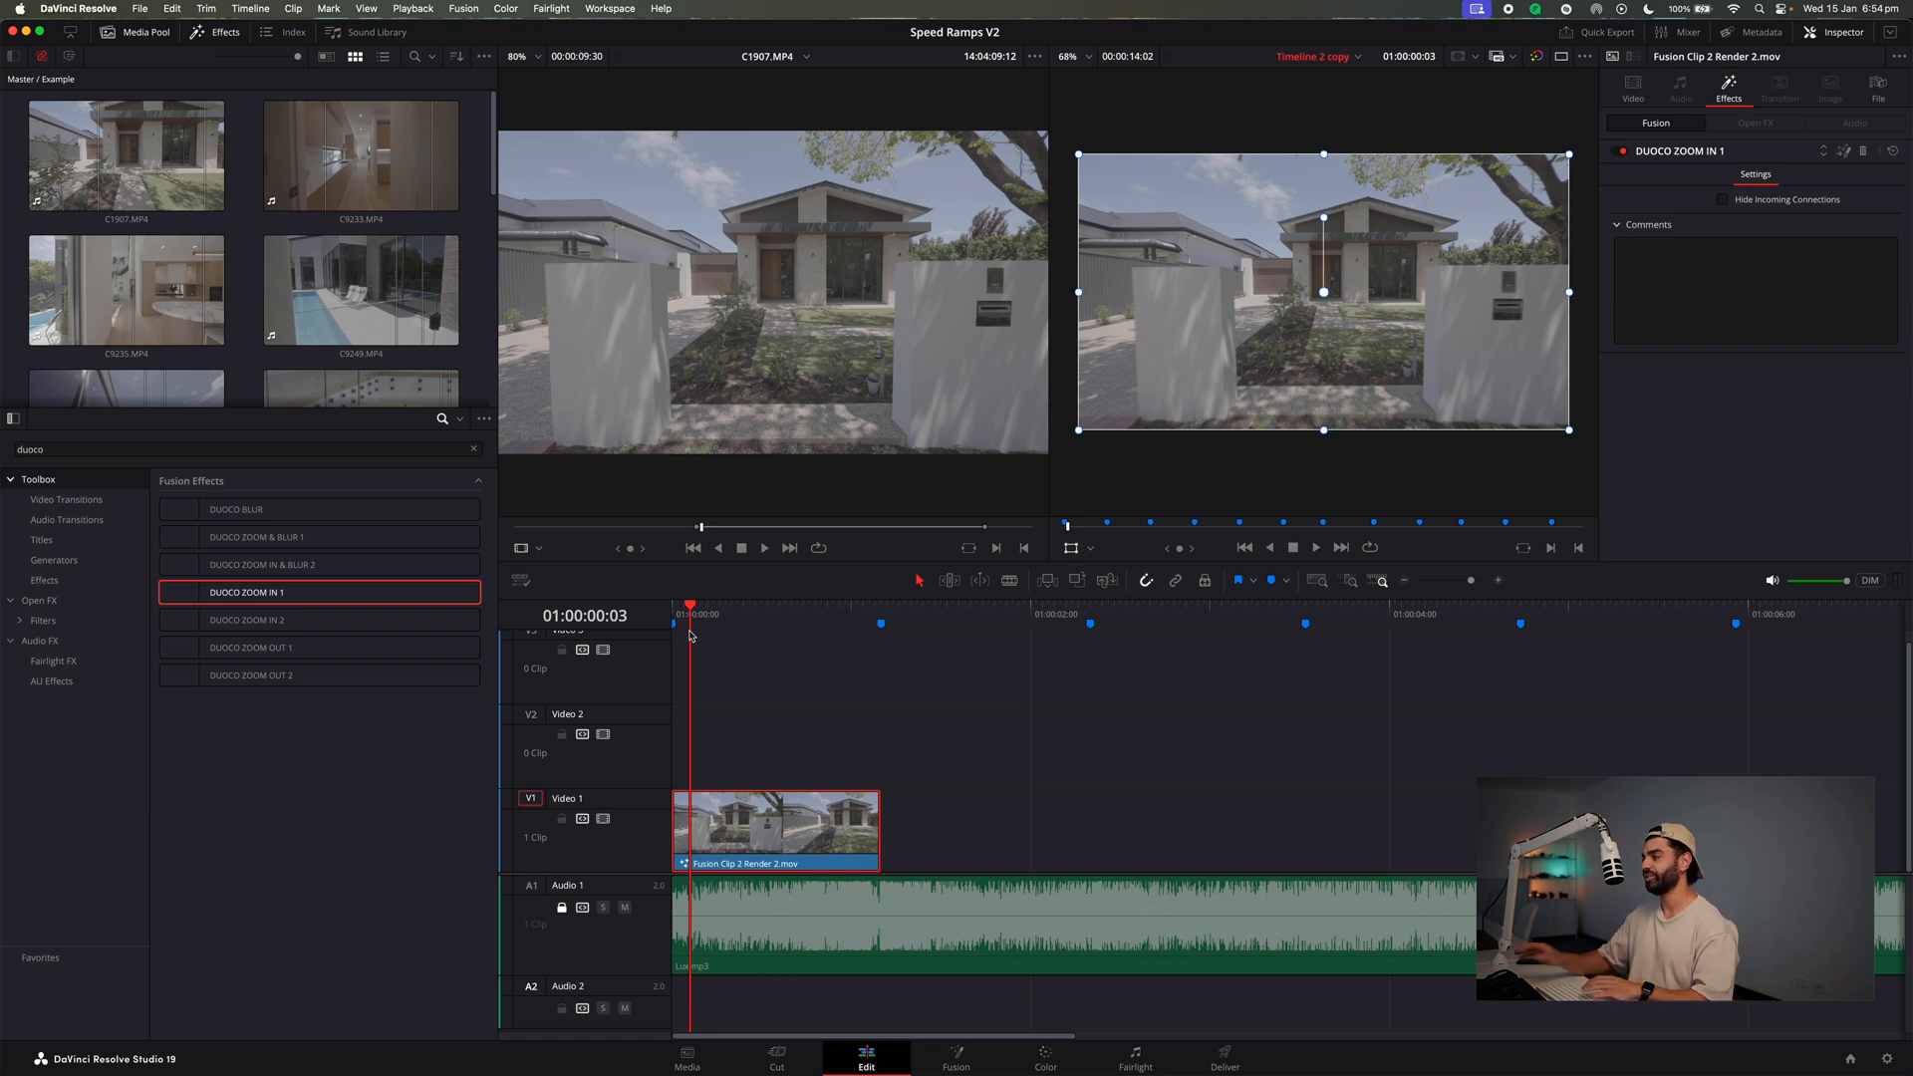
pyautogui.press('space')
pyautogui.press('space')
# Append C9233.MP4 after the rendered clip on Video 1 and delete its audio from Audio 2.
pyautogui.click(234, 38)
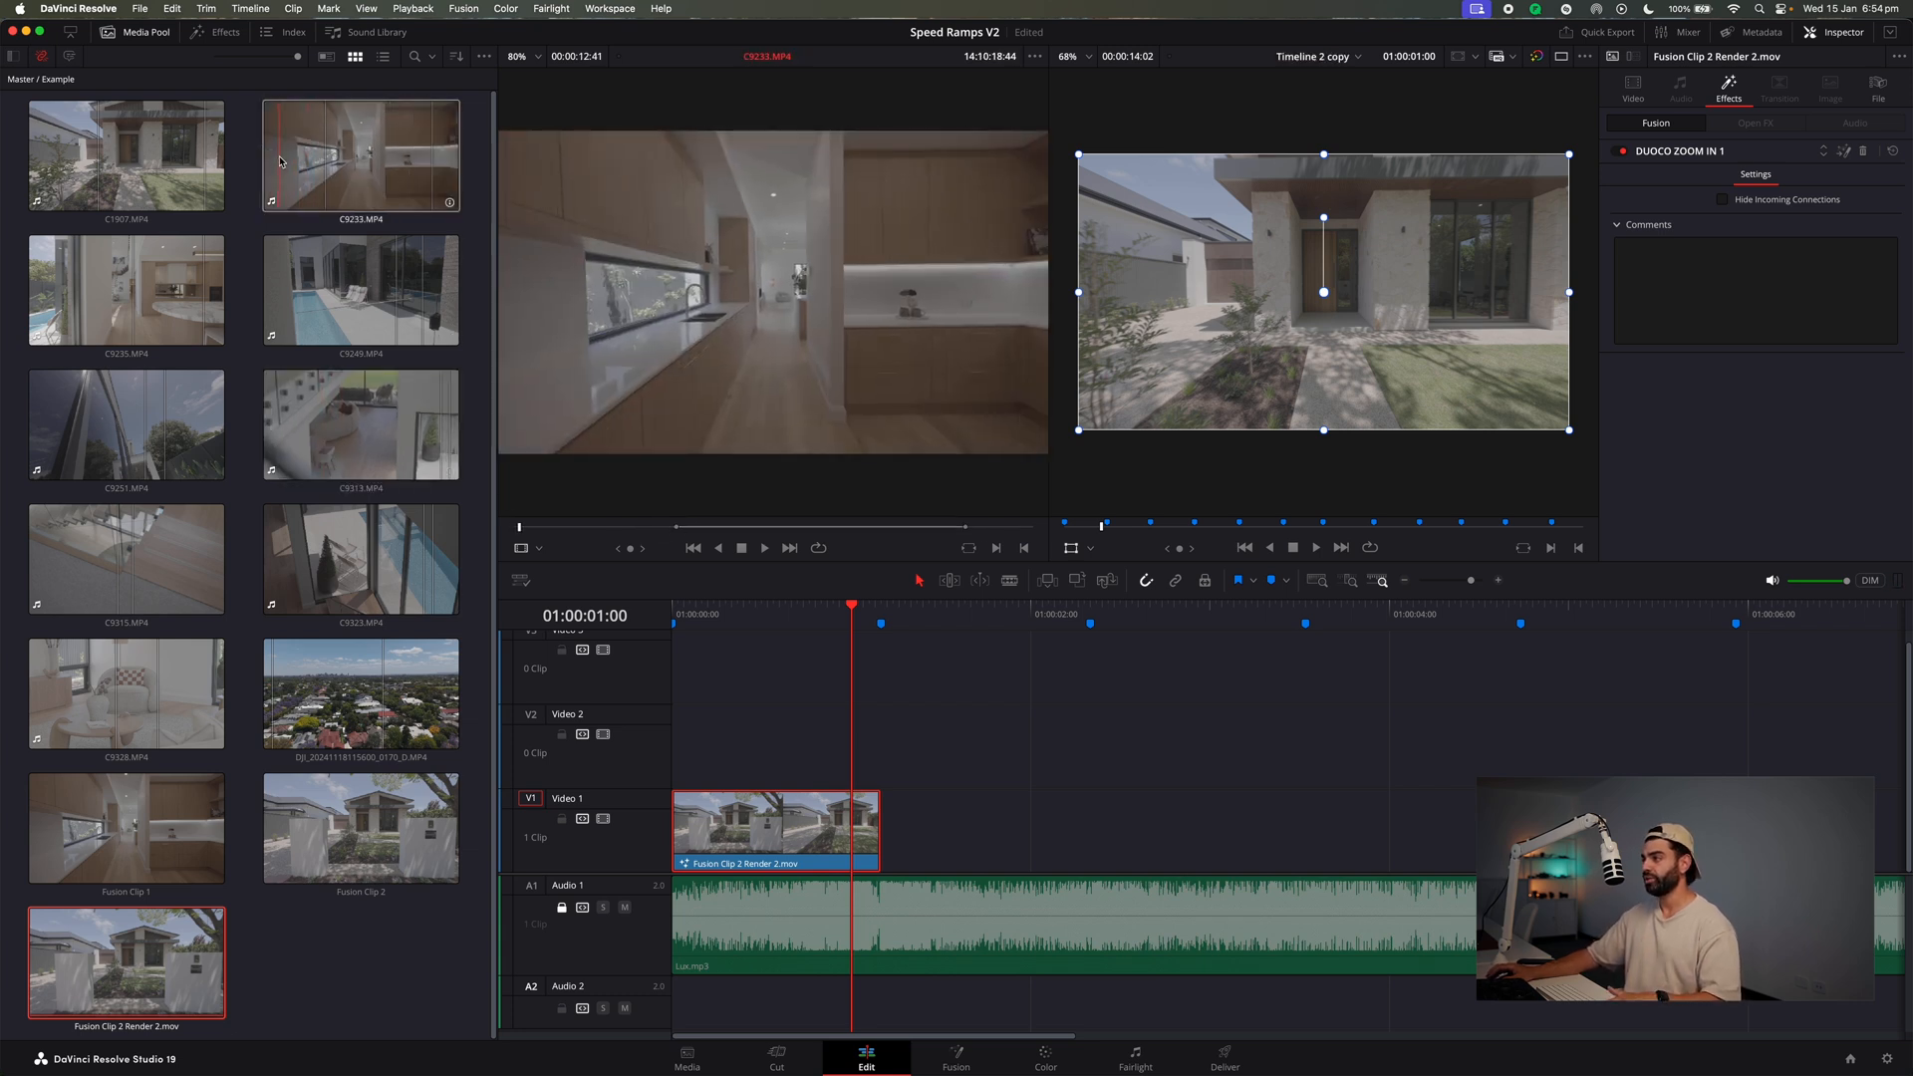
pyautogui.moveTo(354, 164); pyautogui.dragTo(482, 306)
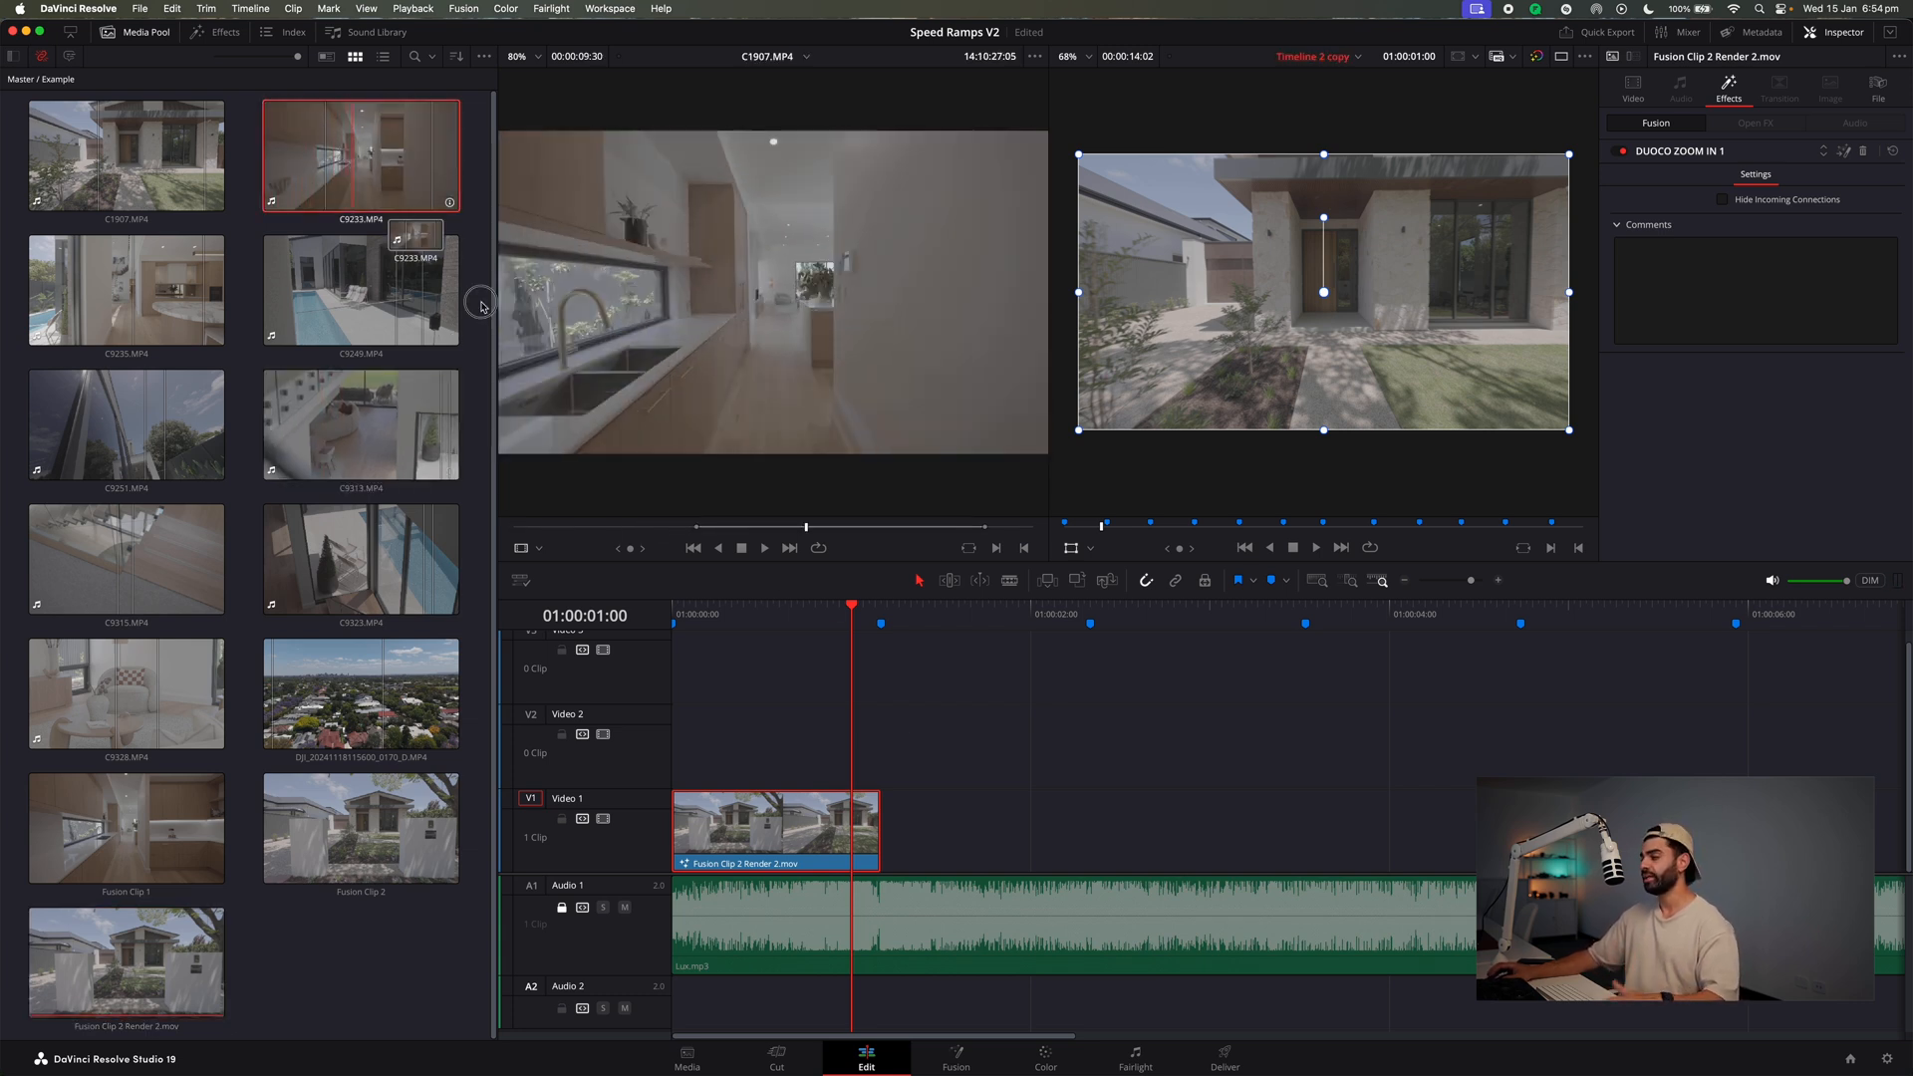
pyautogui.hotkey('shift', 'F12')
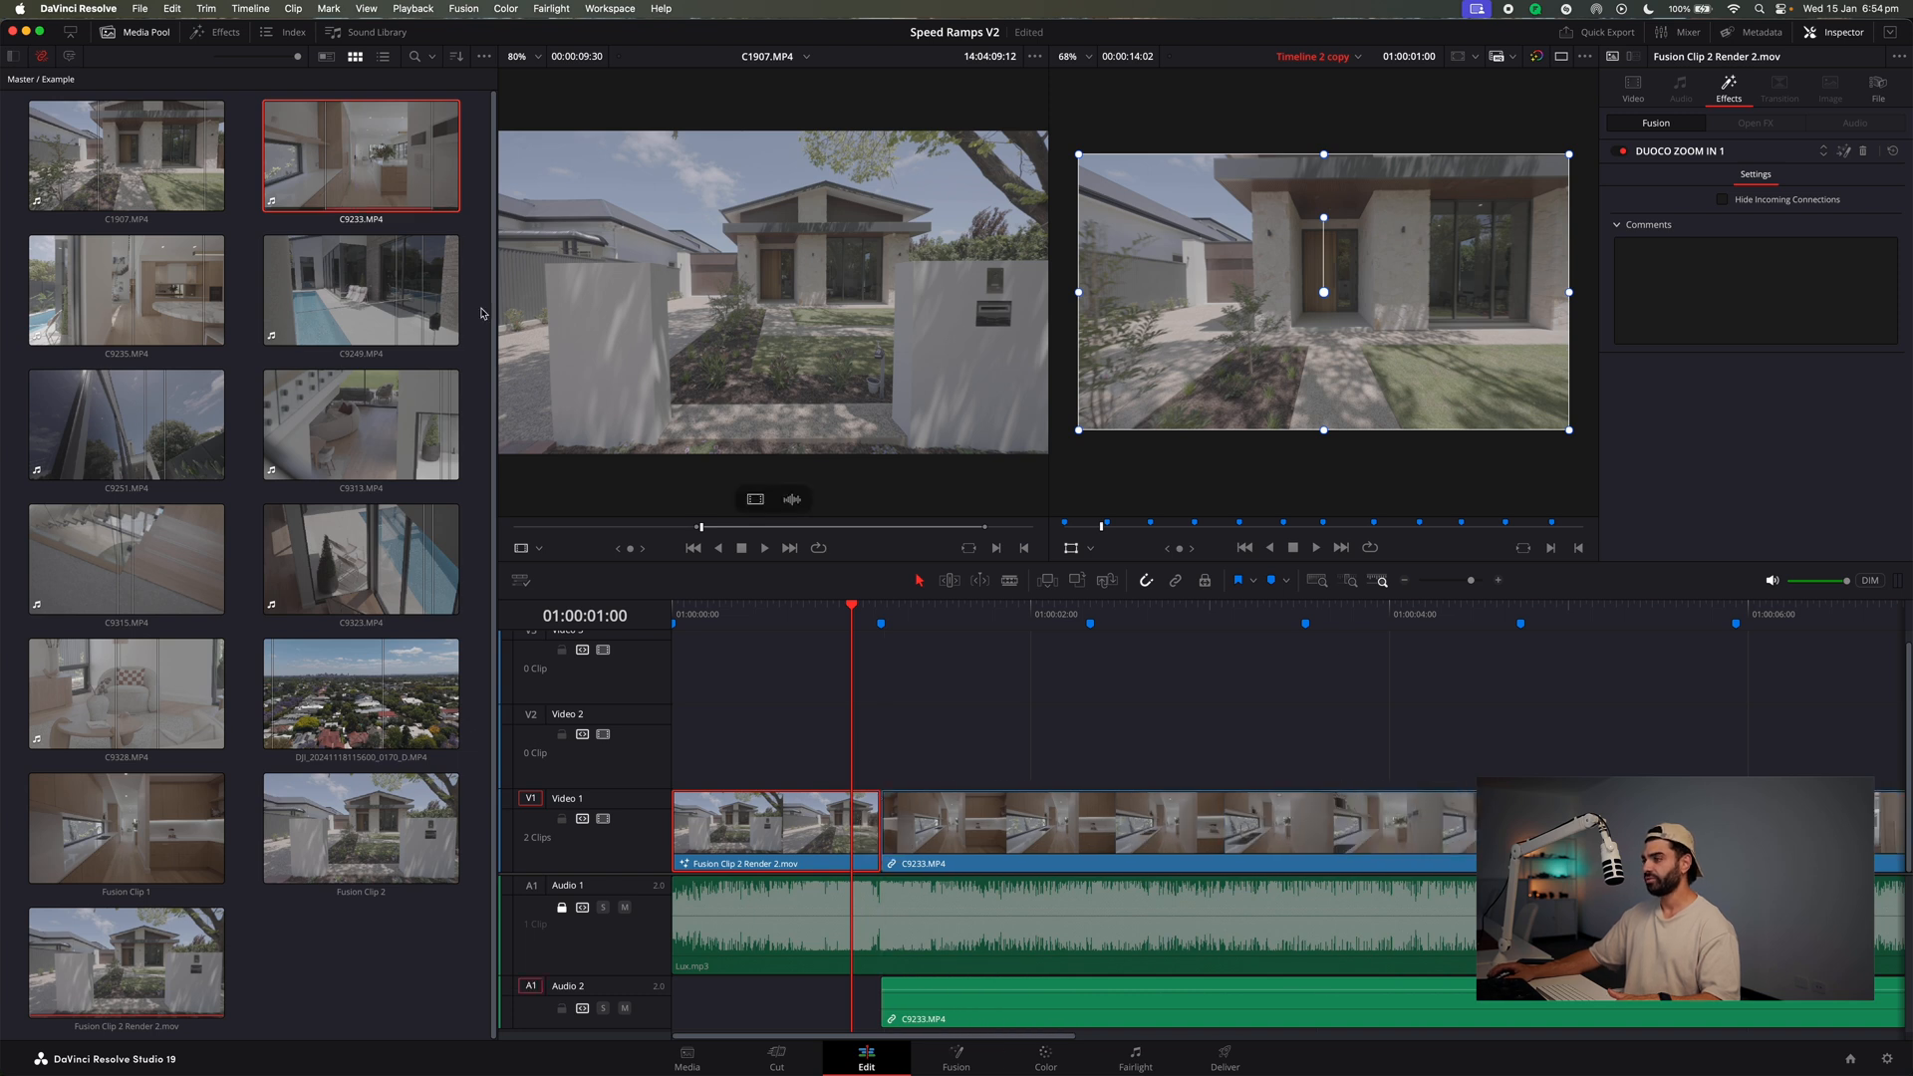
pyautogui.click(1405, 580)
pyautogui.click(1082, 1004)
pyautogui.press('Delete')
# Play the opening of C9233.MP4 and return the playhead to its start at the 01:00:01:05 marker.
pyautogui.click(723, 610)
pyautogui.moveTo(723, 610)
pyautogui.mouseDown()
pyautogui.moveTo(1275, 630)
pyautogui.moveTo(729, 708)
pyautogui.mouseUp()
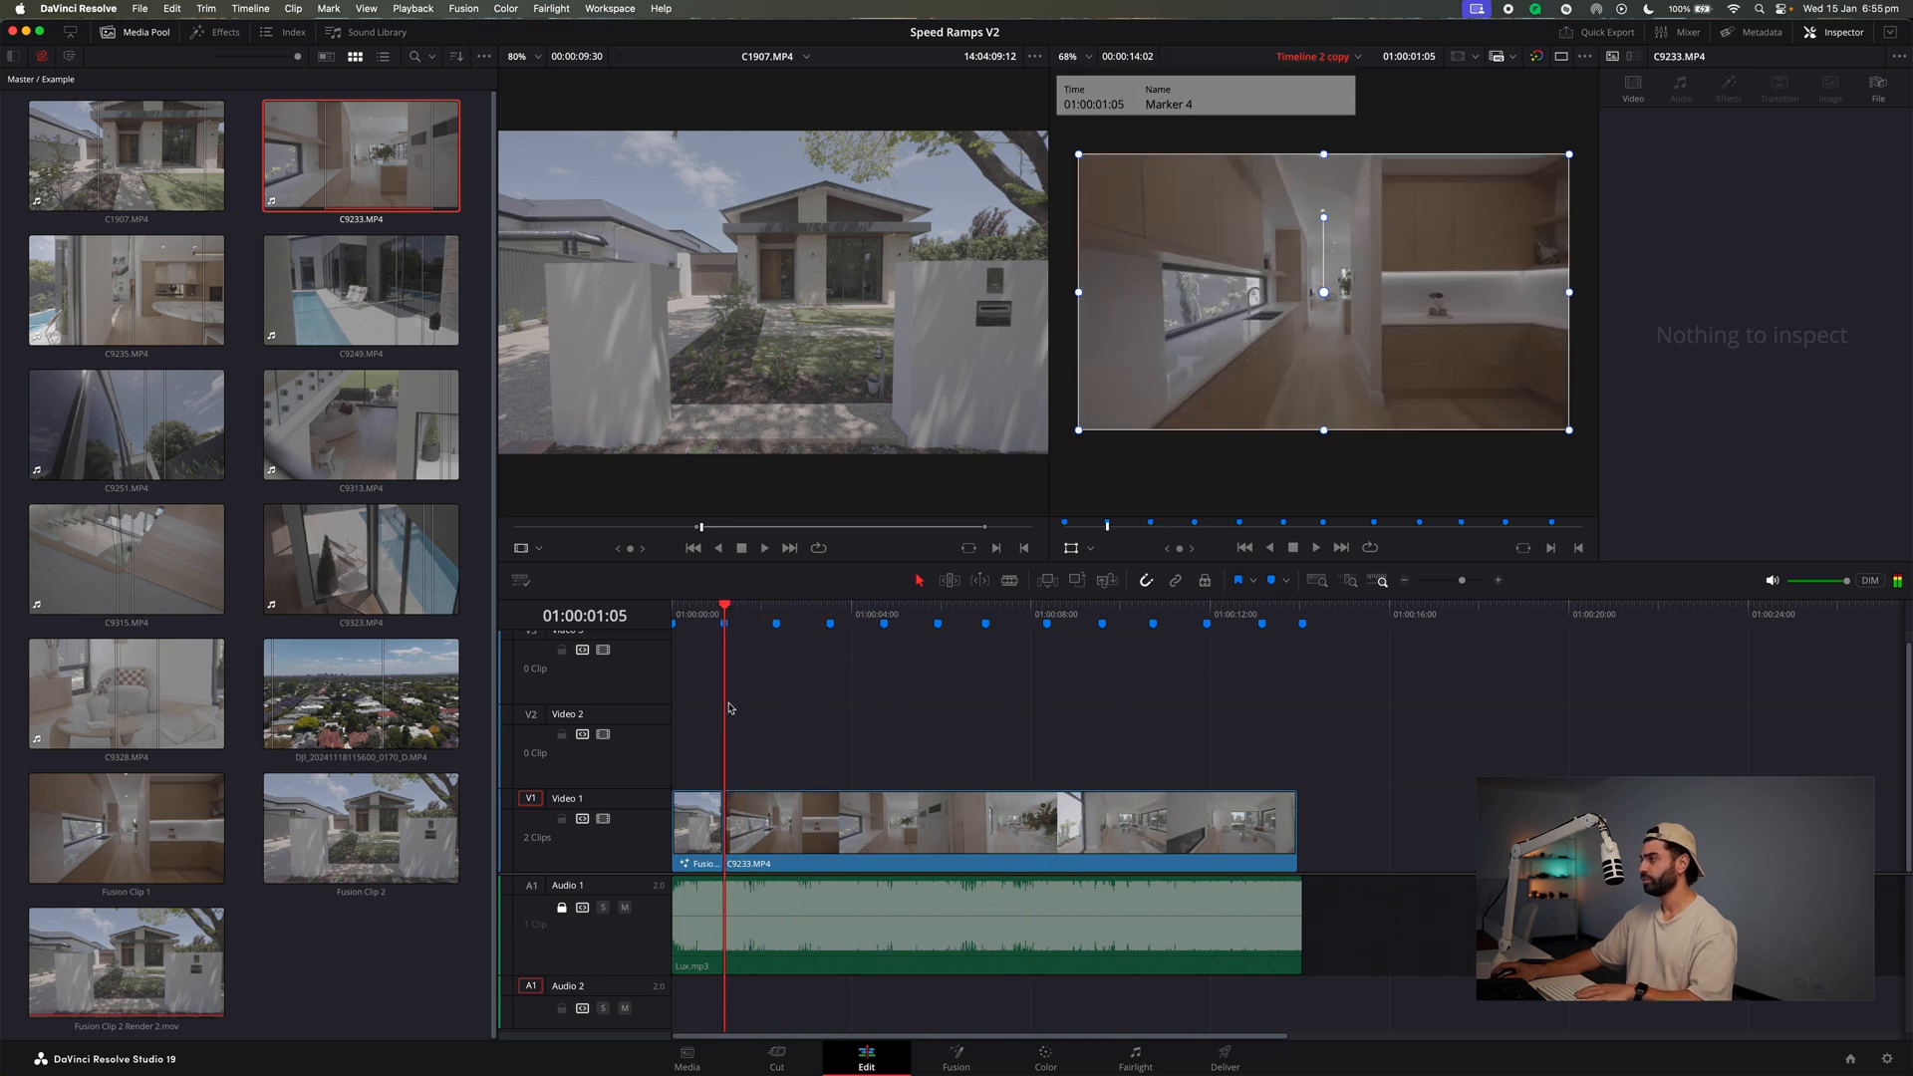
pyautogui.press('space')
pyautogui.click(732, 614)
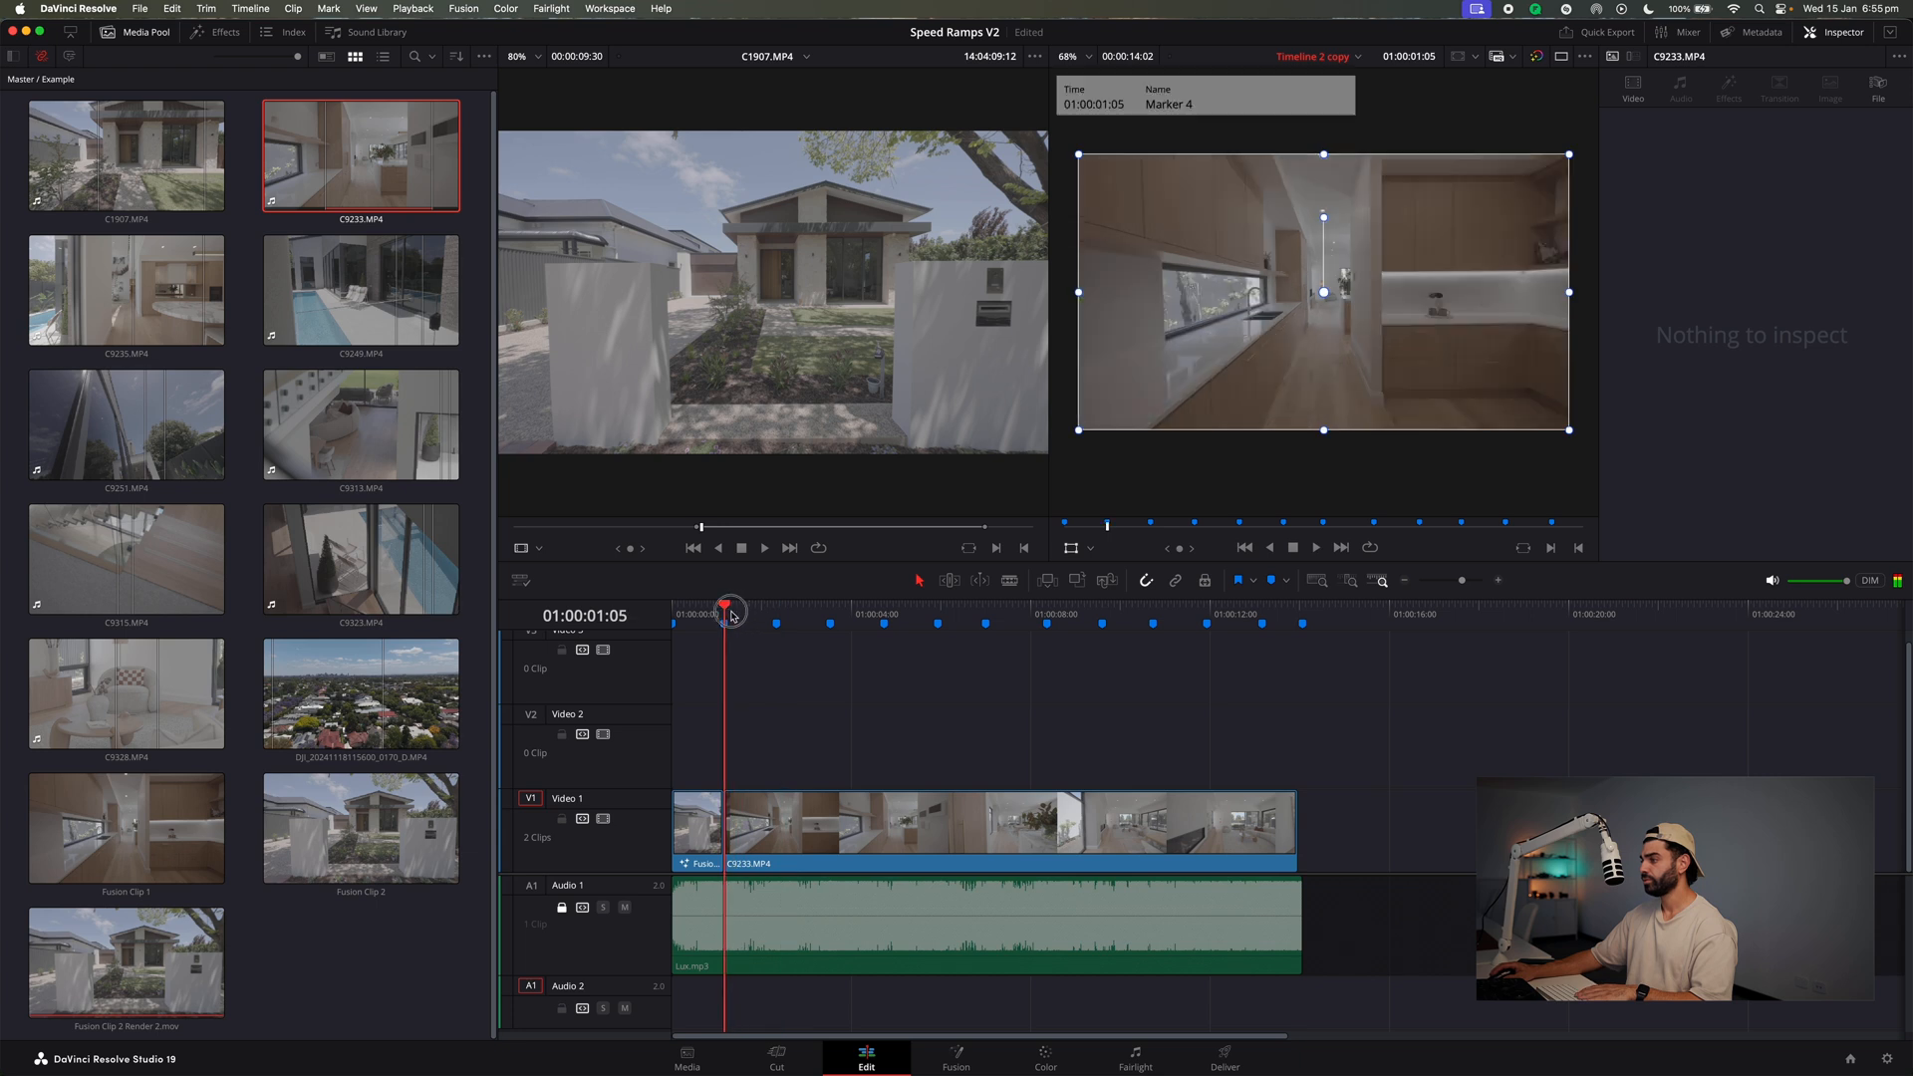
pyautogui.click(734, 613)
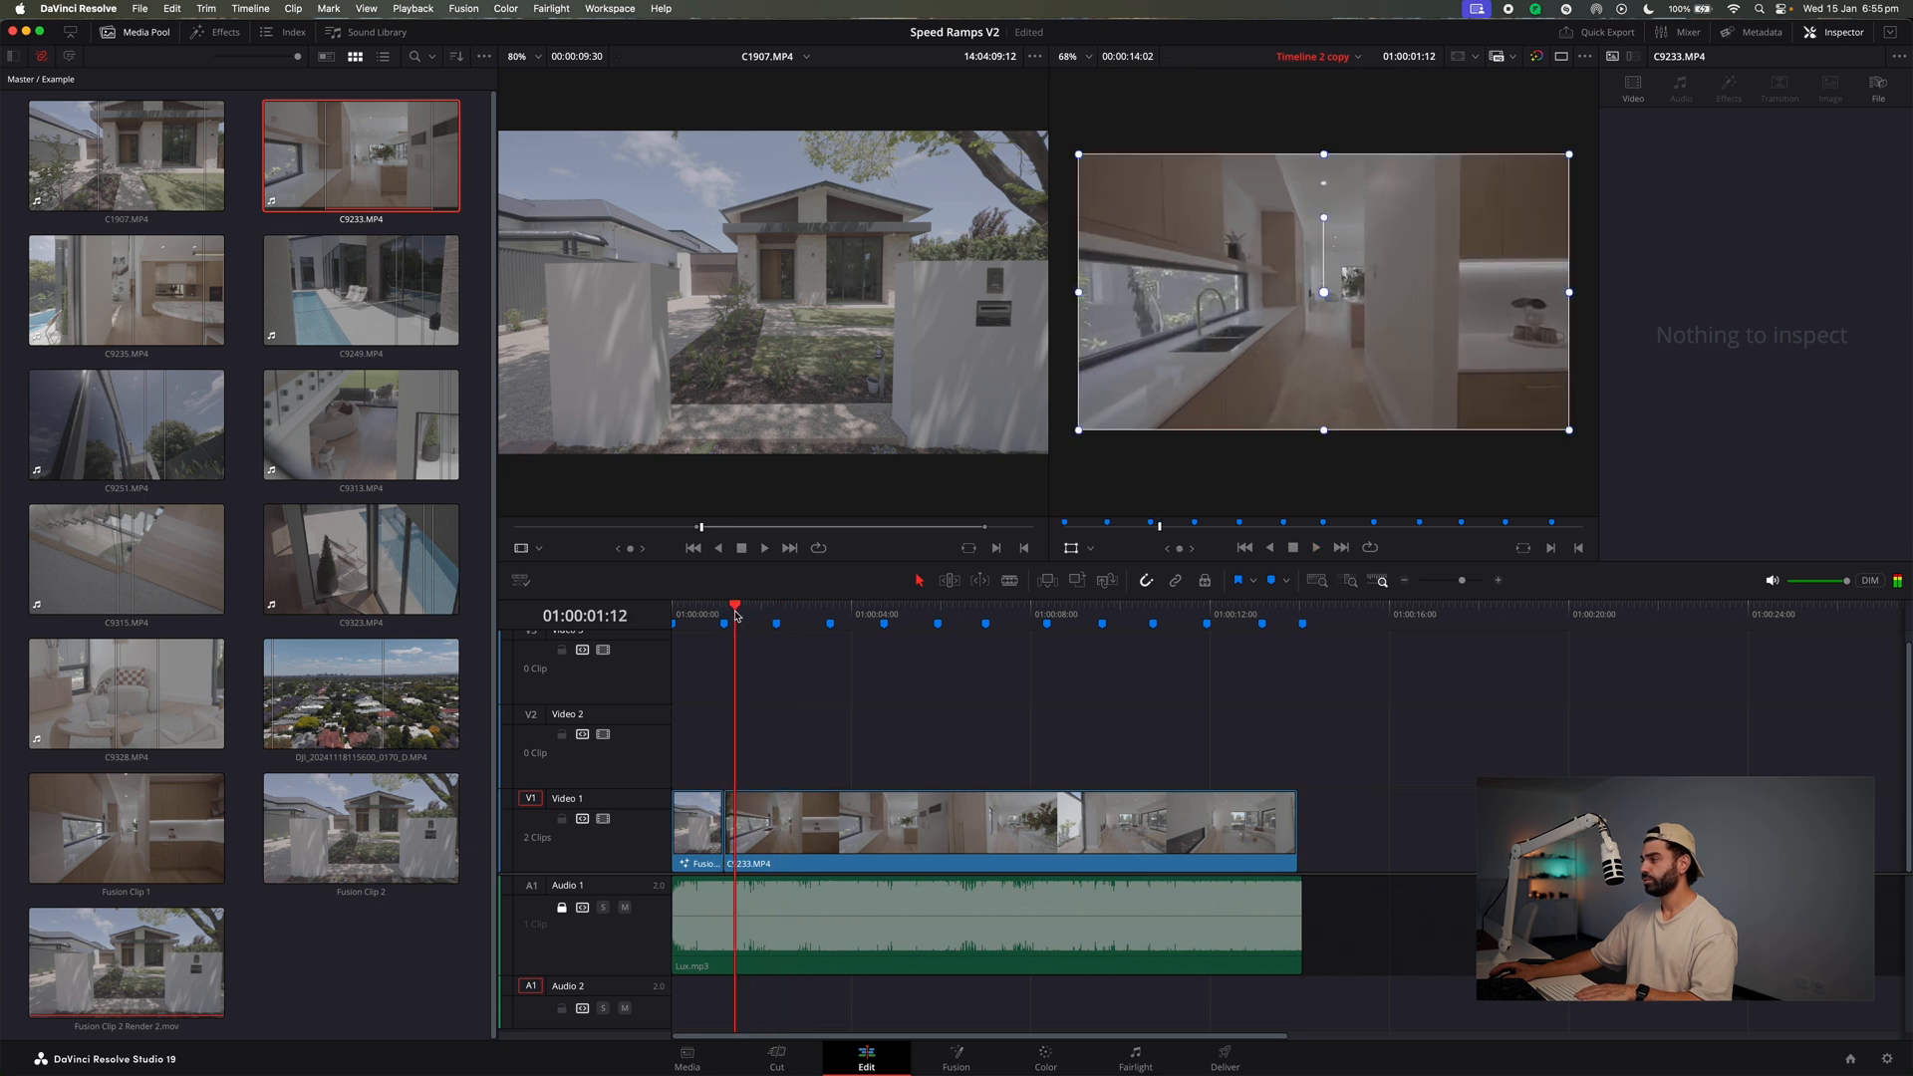
pyautogui.click(727, 613)
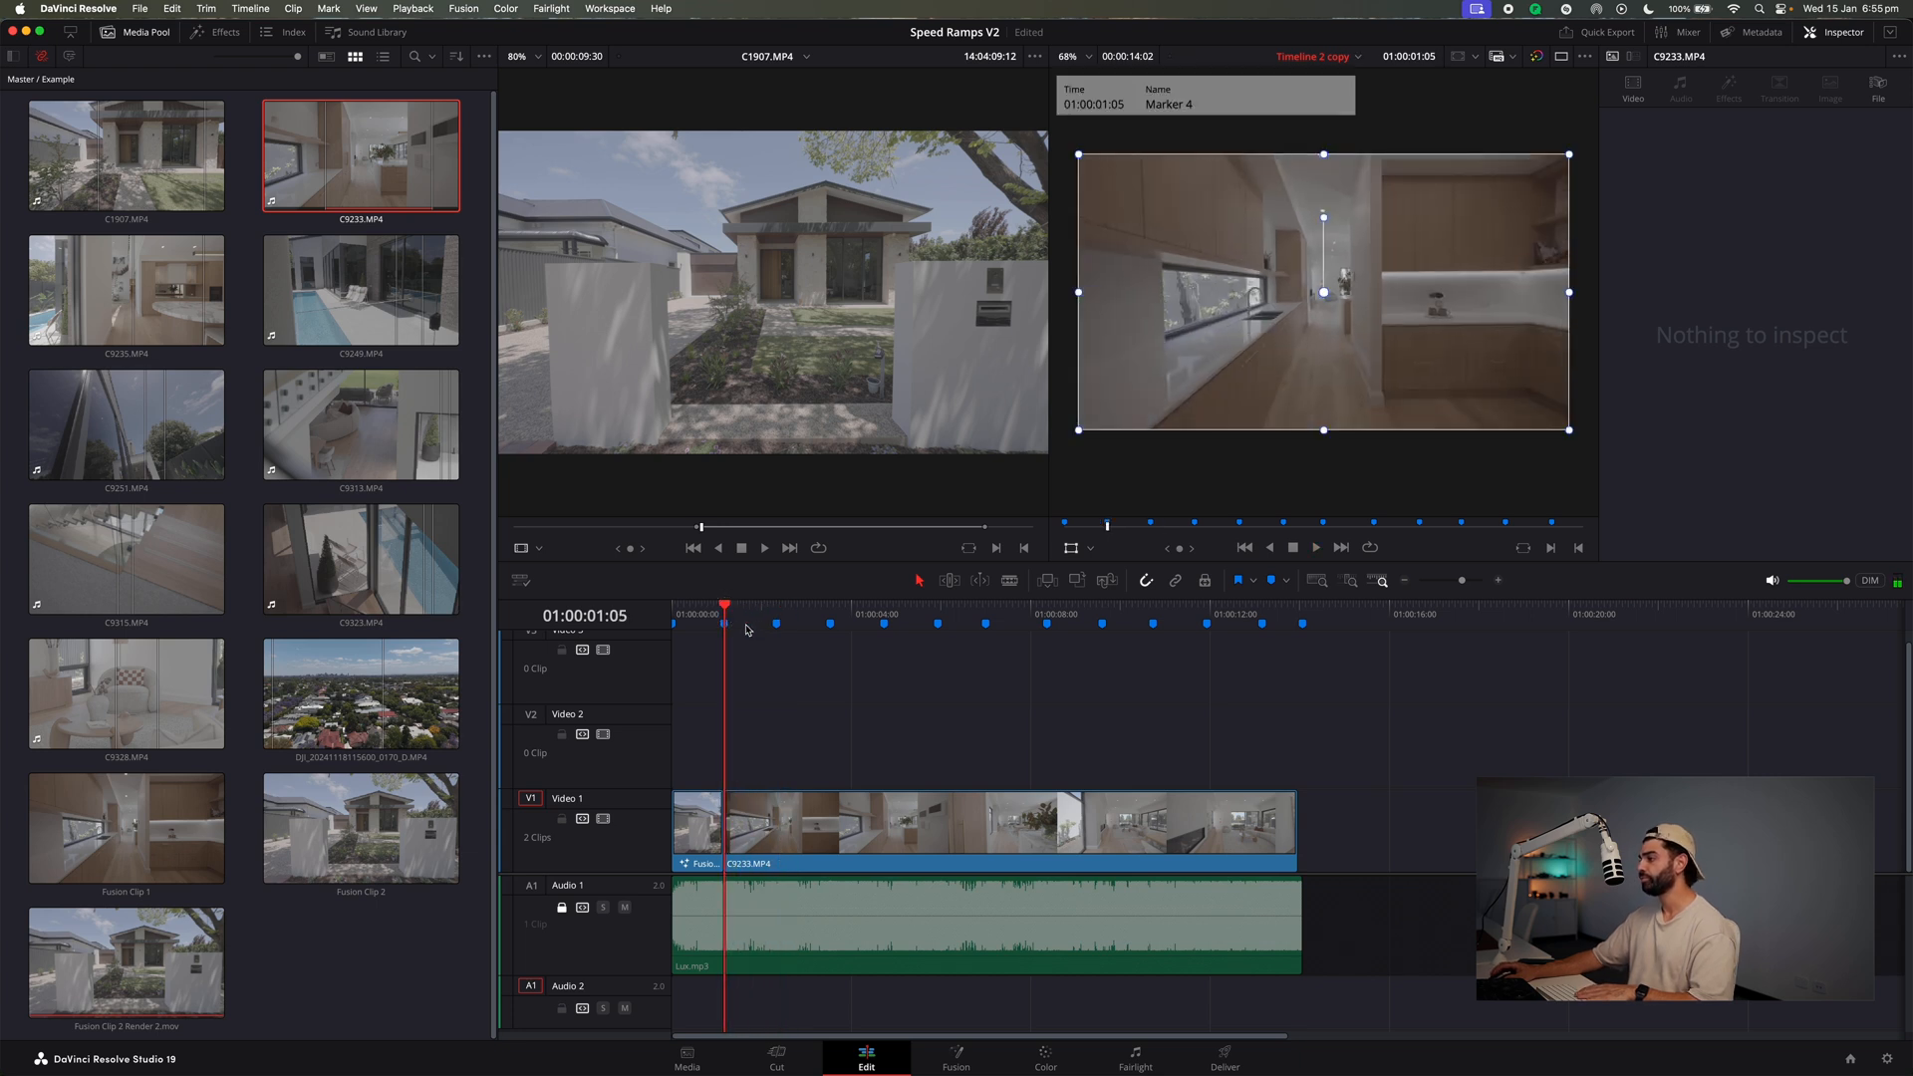
# Preview C9233.MP4 up to the 01:00:02:10 marker and convert it into a new Fusion clip.
pyautogui.click(839, 839)
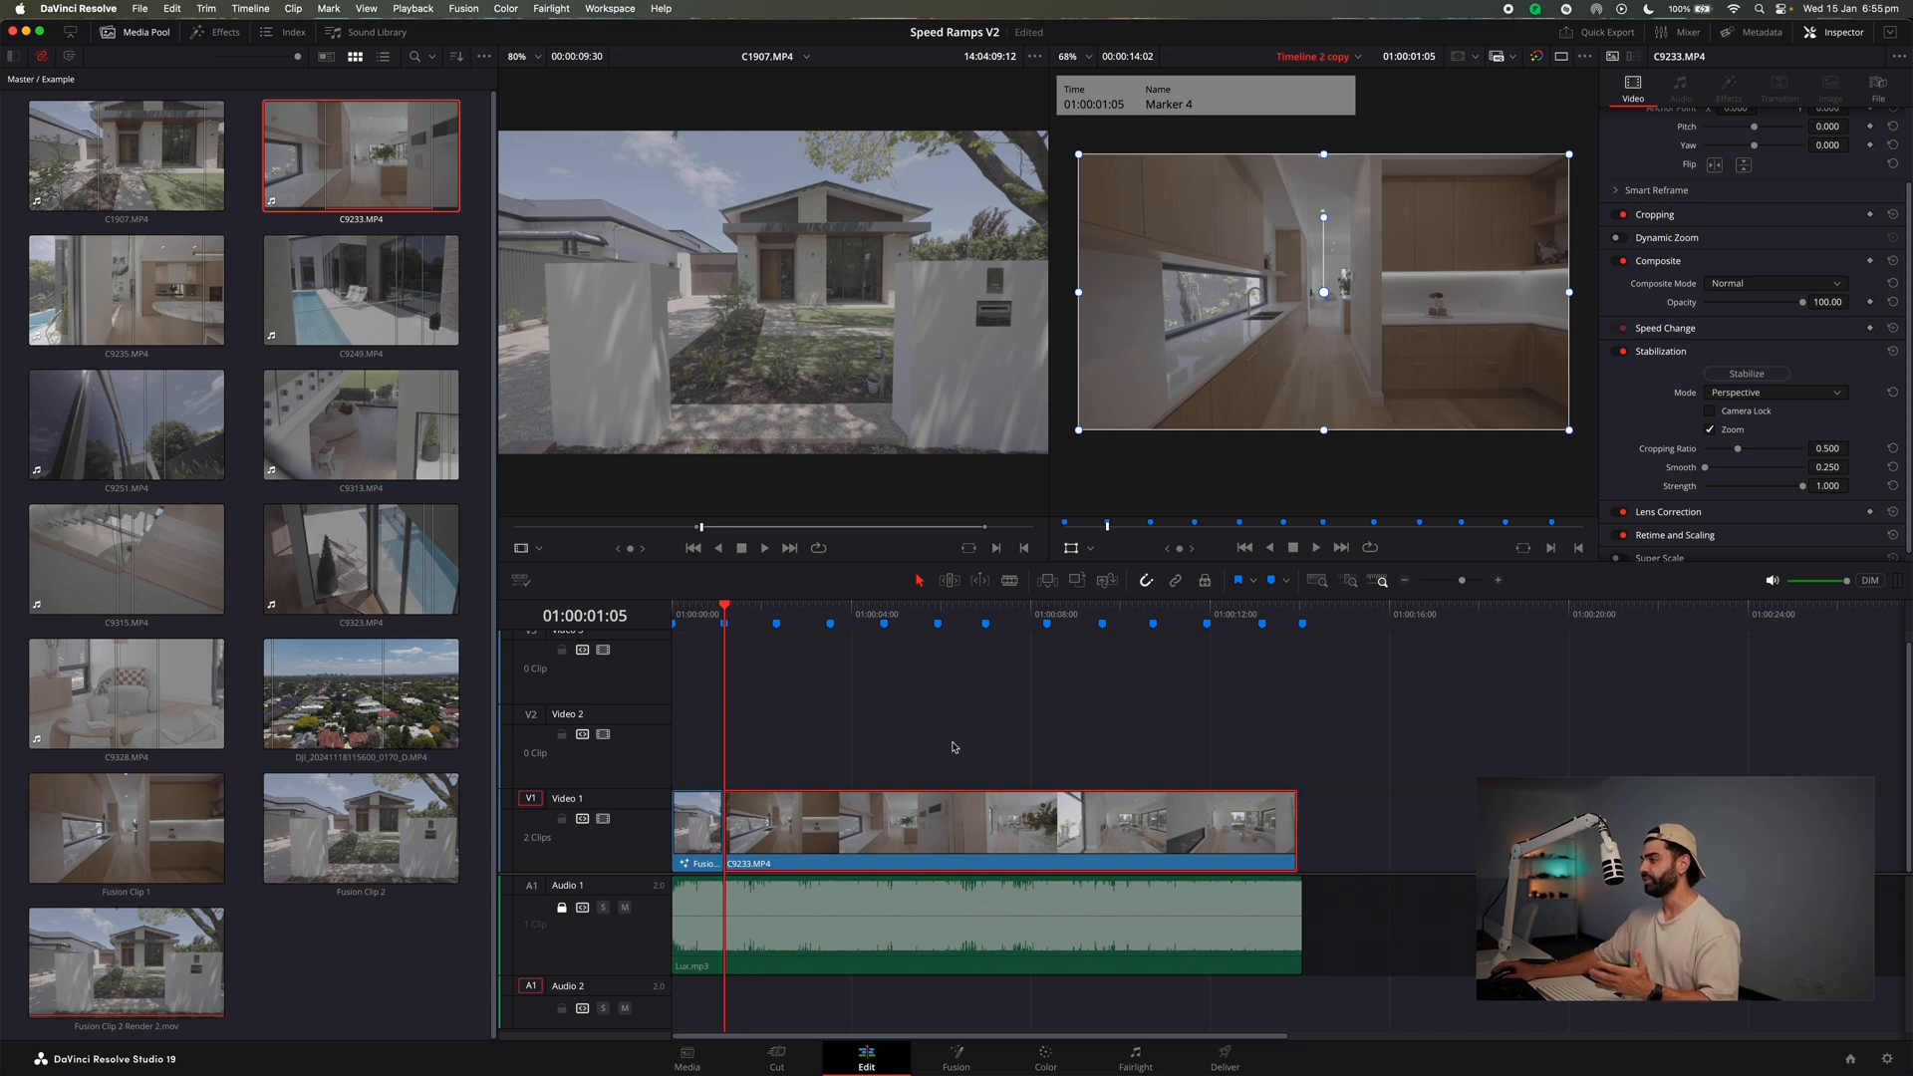
pyautogui.press('space')
pyautogui.rightClick(841, 828)
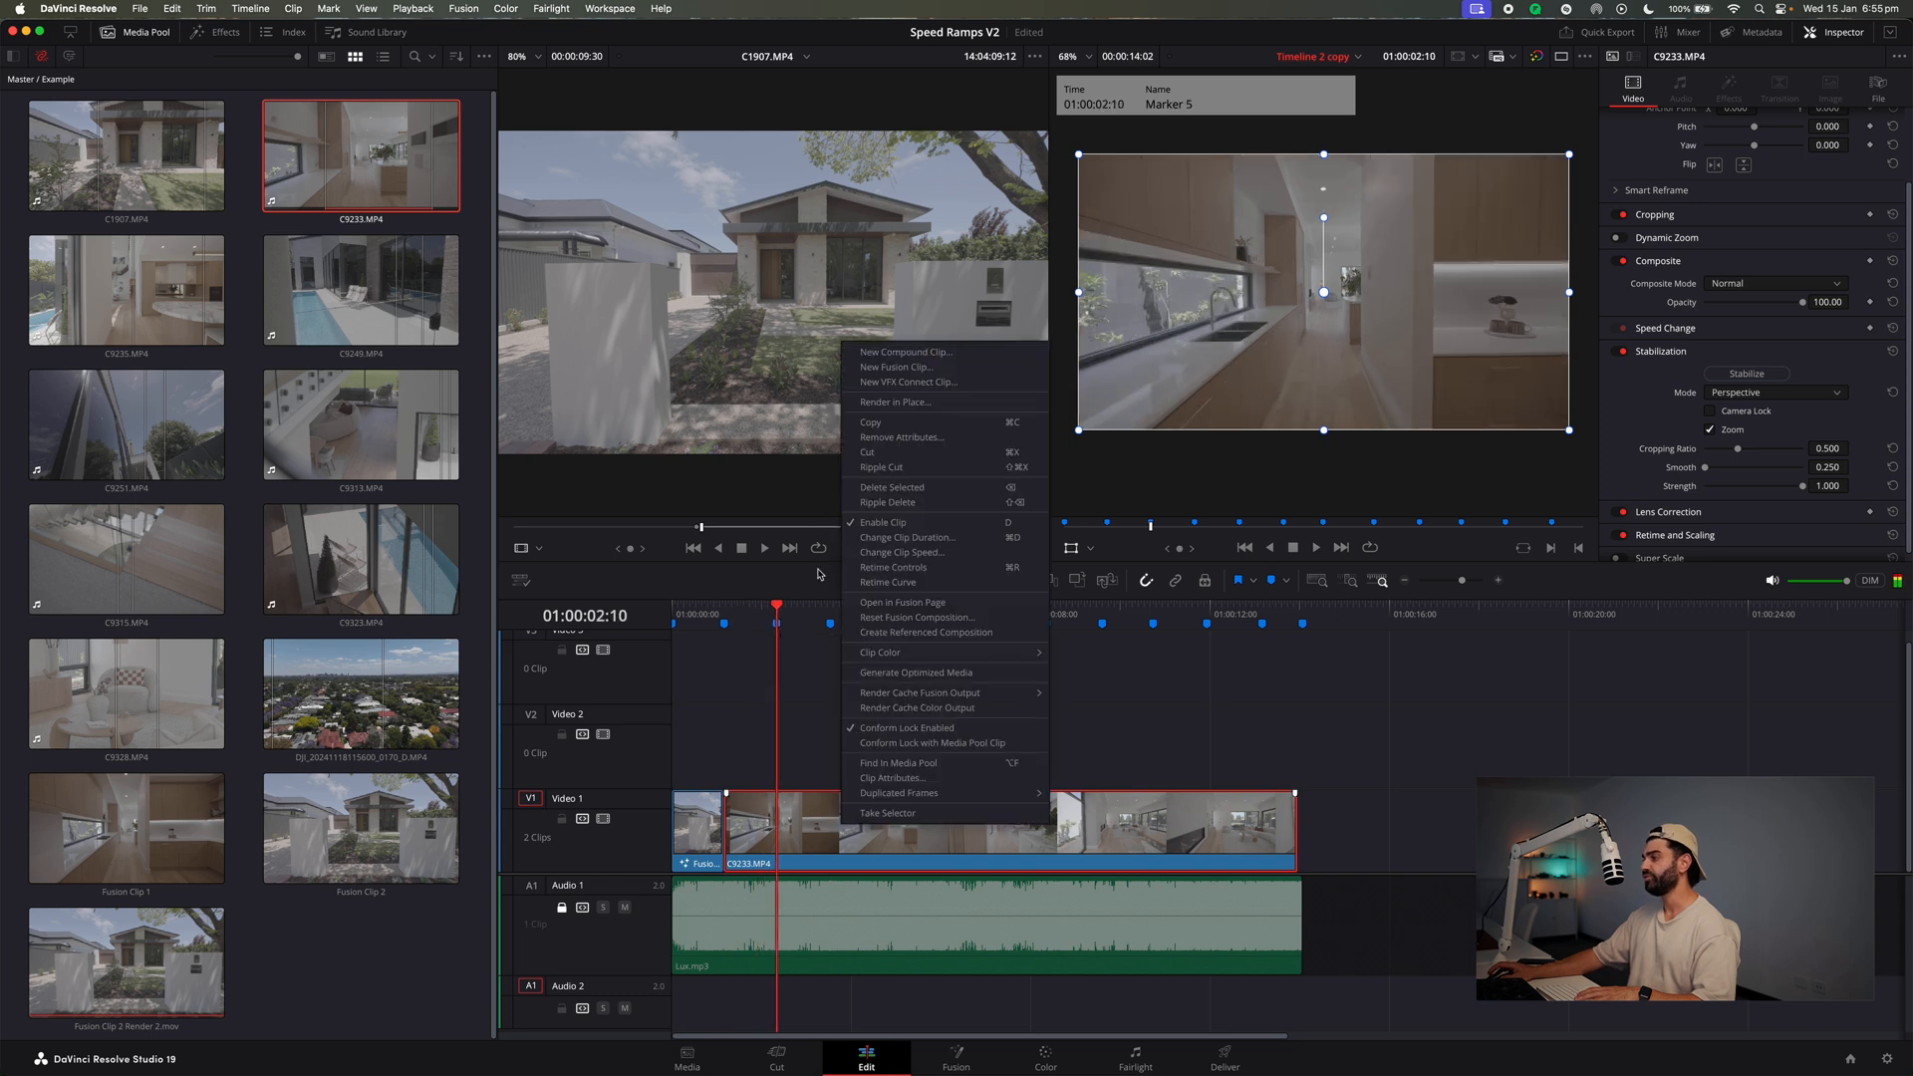
pyautogui.click(897, 366)
pyautogui.click(710, 616)
pyautogui.click(1498, 581)
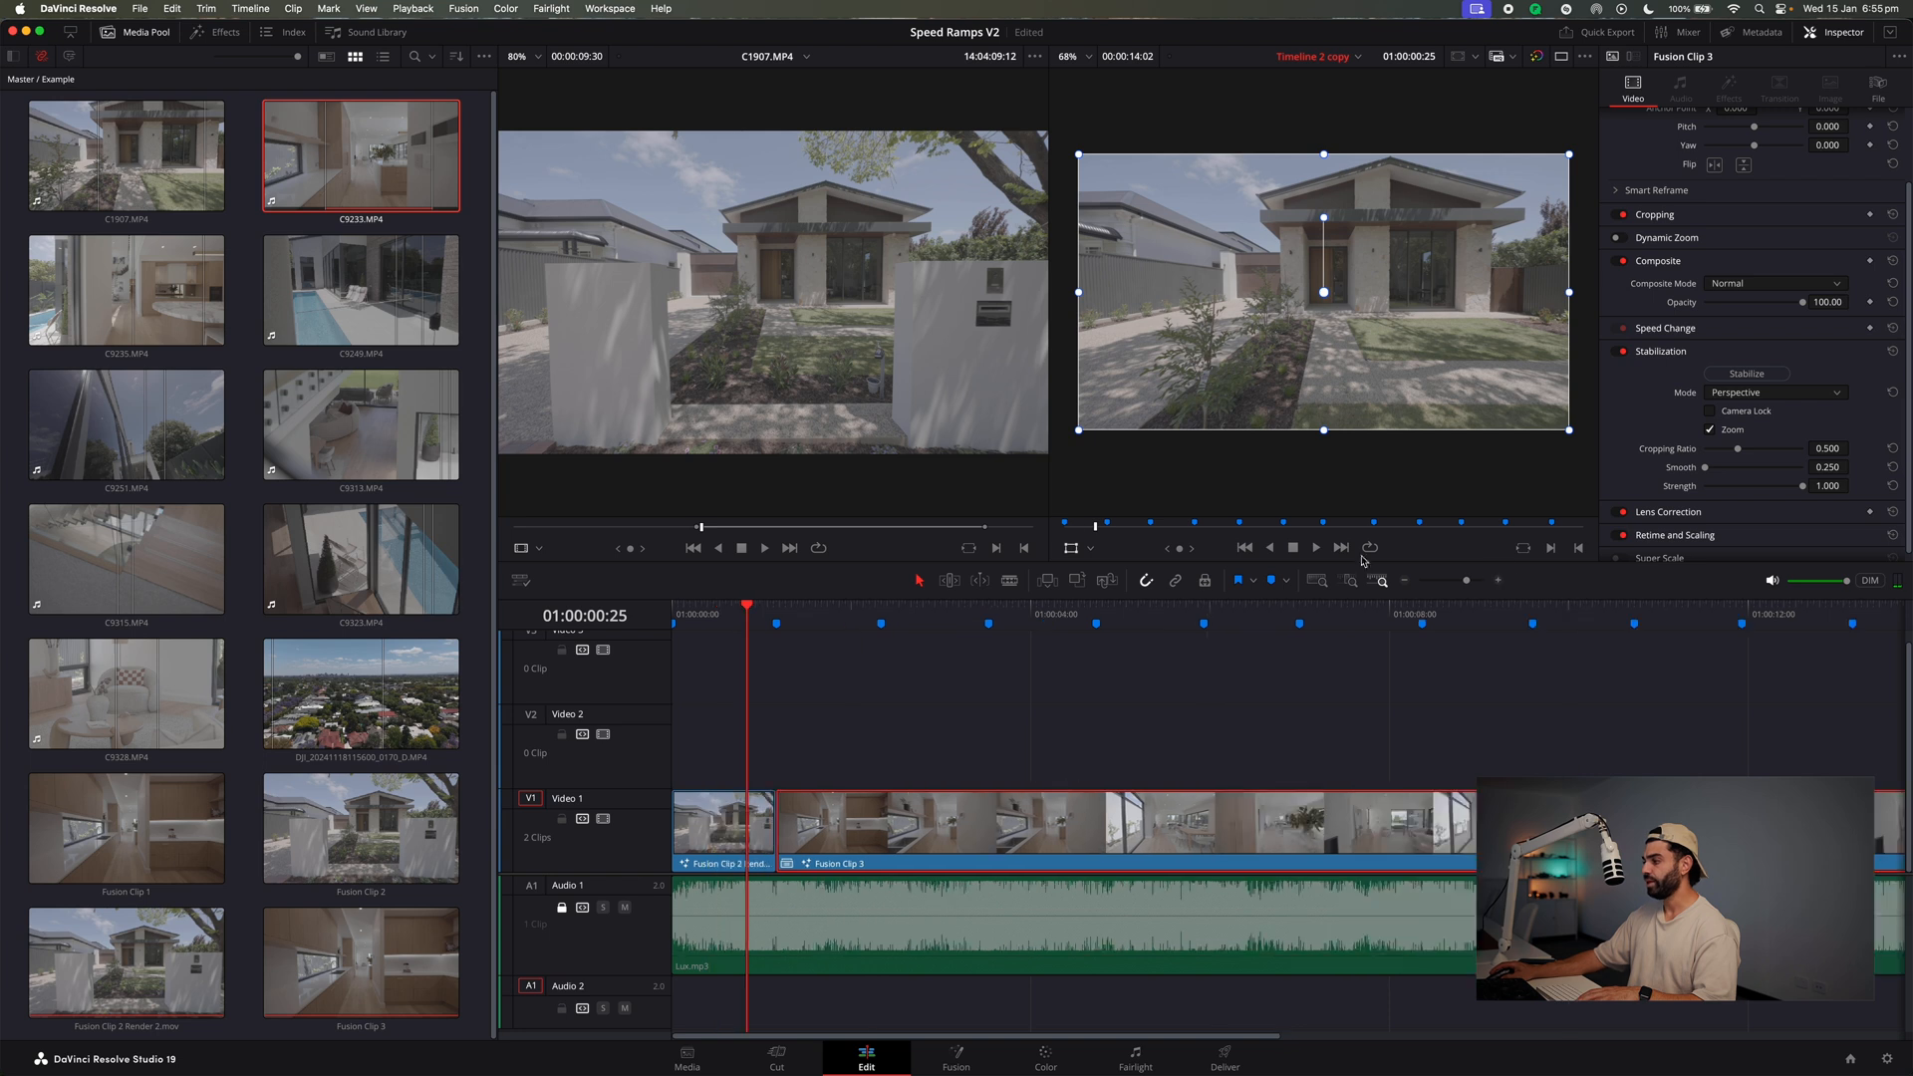
pyautogui.click(971, 1056)
pyautogui.click(867, 1056)
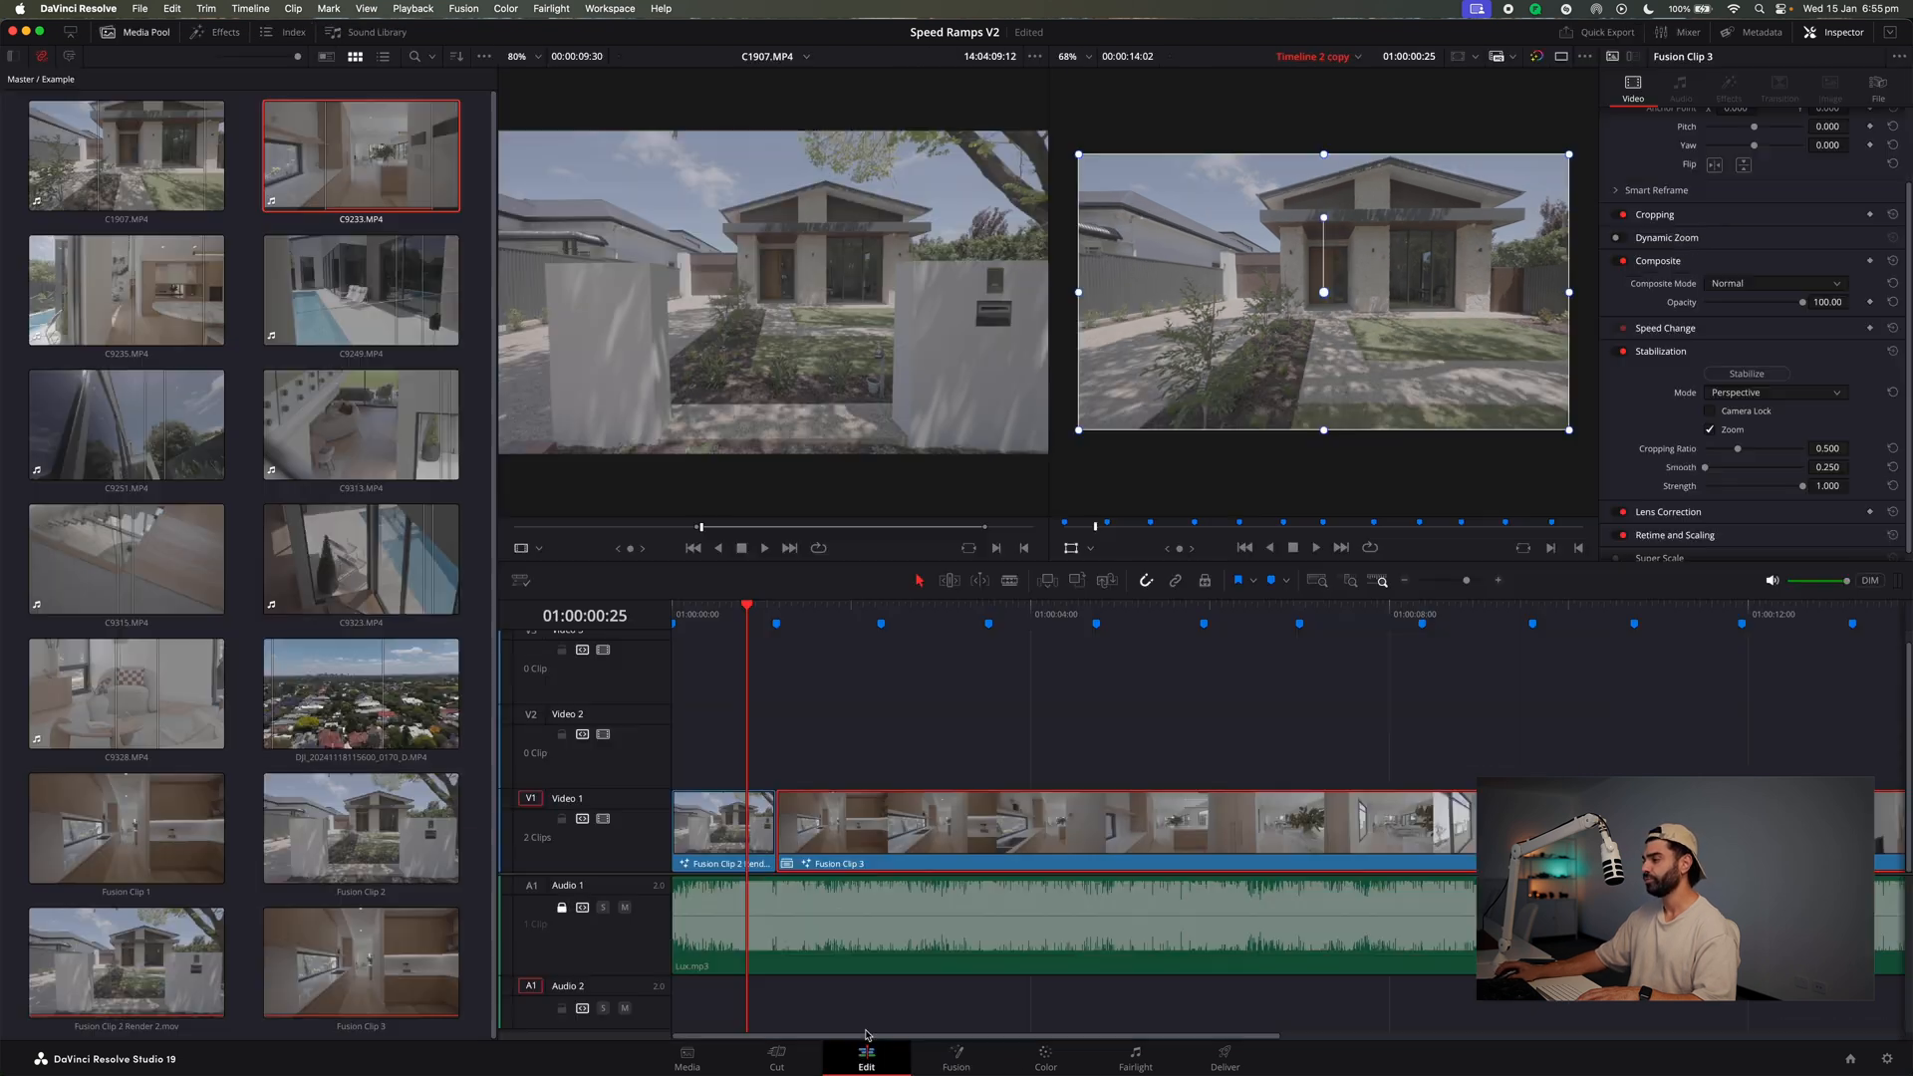
# Place the playhead over Fusion Clip 3 at 01:00:01:12, open it on the Fusion page and move to frame 193.
pyautogui.click(799, 622)
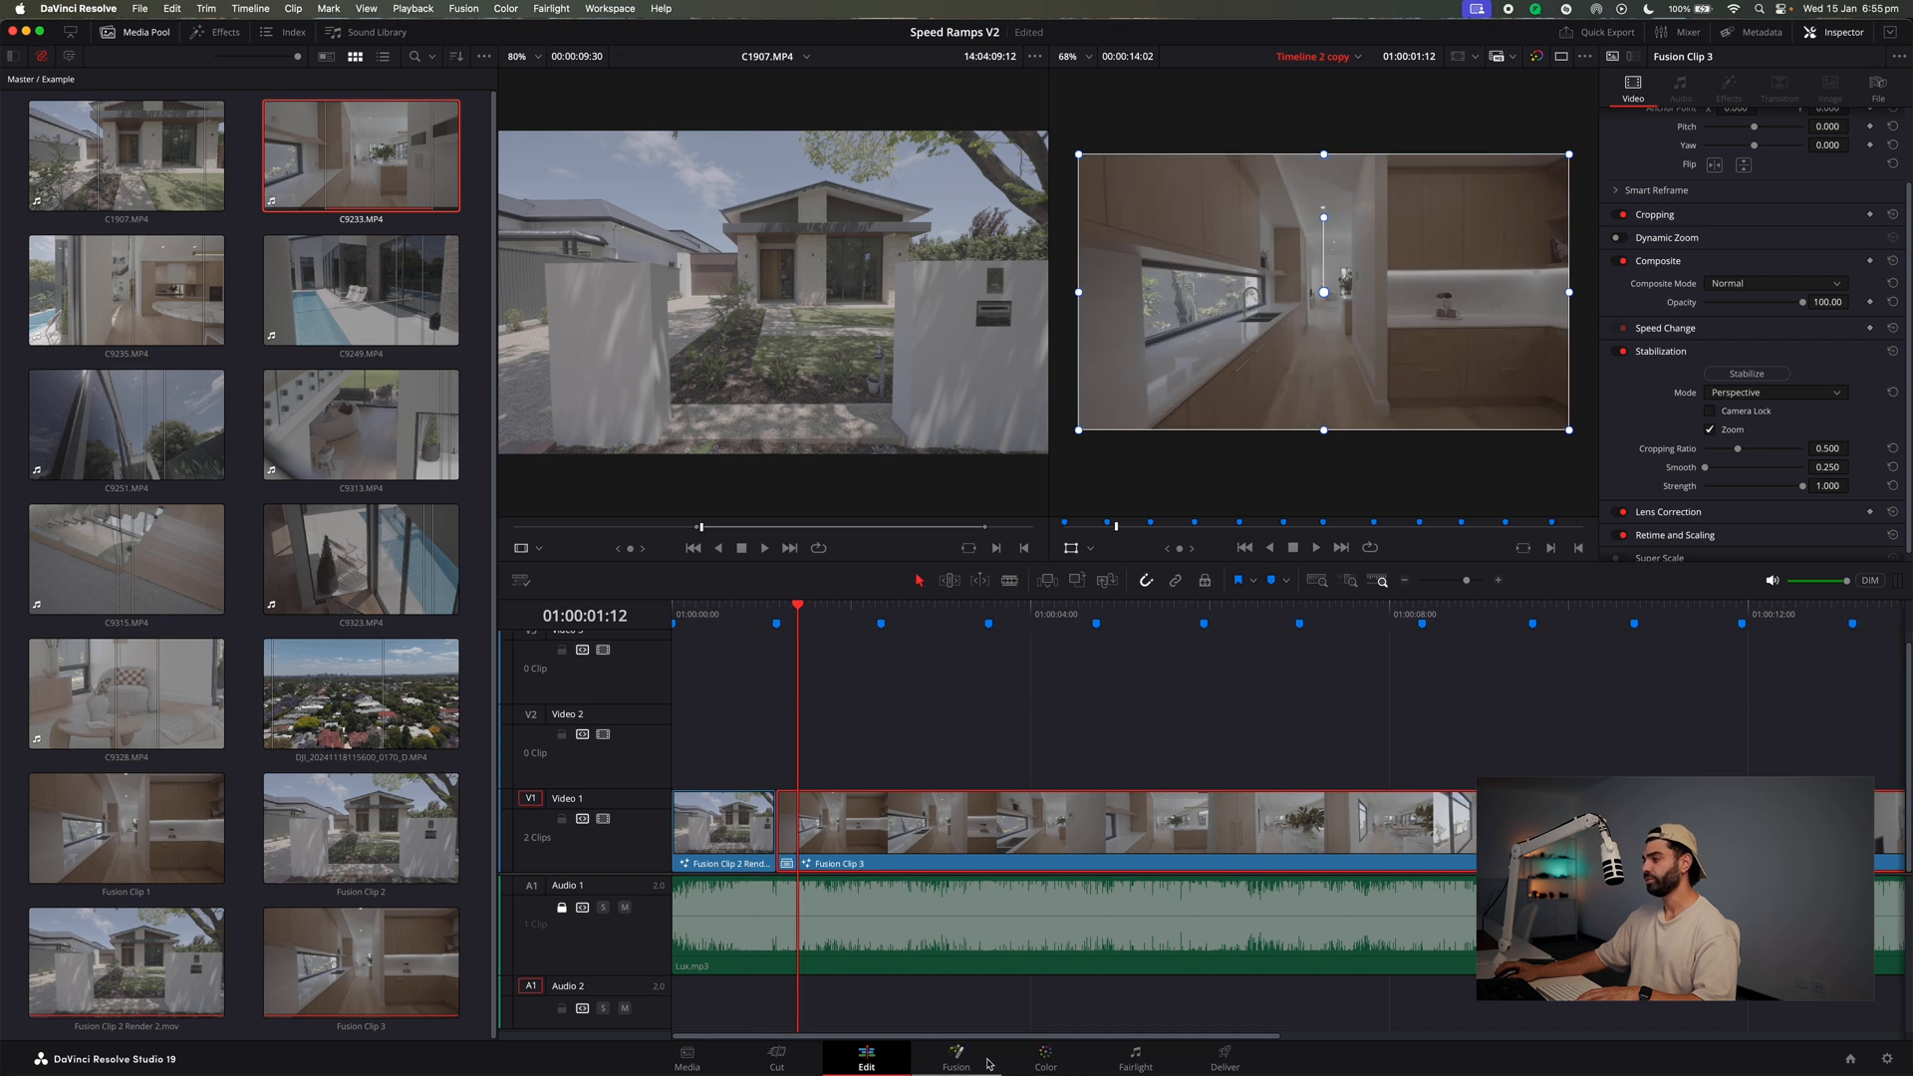
pyautogui.click(990, 1063)
pyautogui.moveTo(478, 631); pyautogui.dragTo(934, 665)
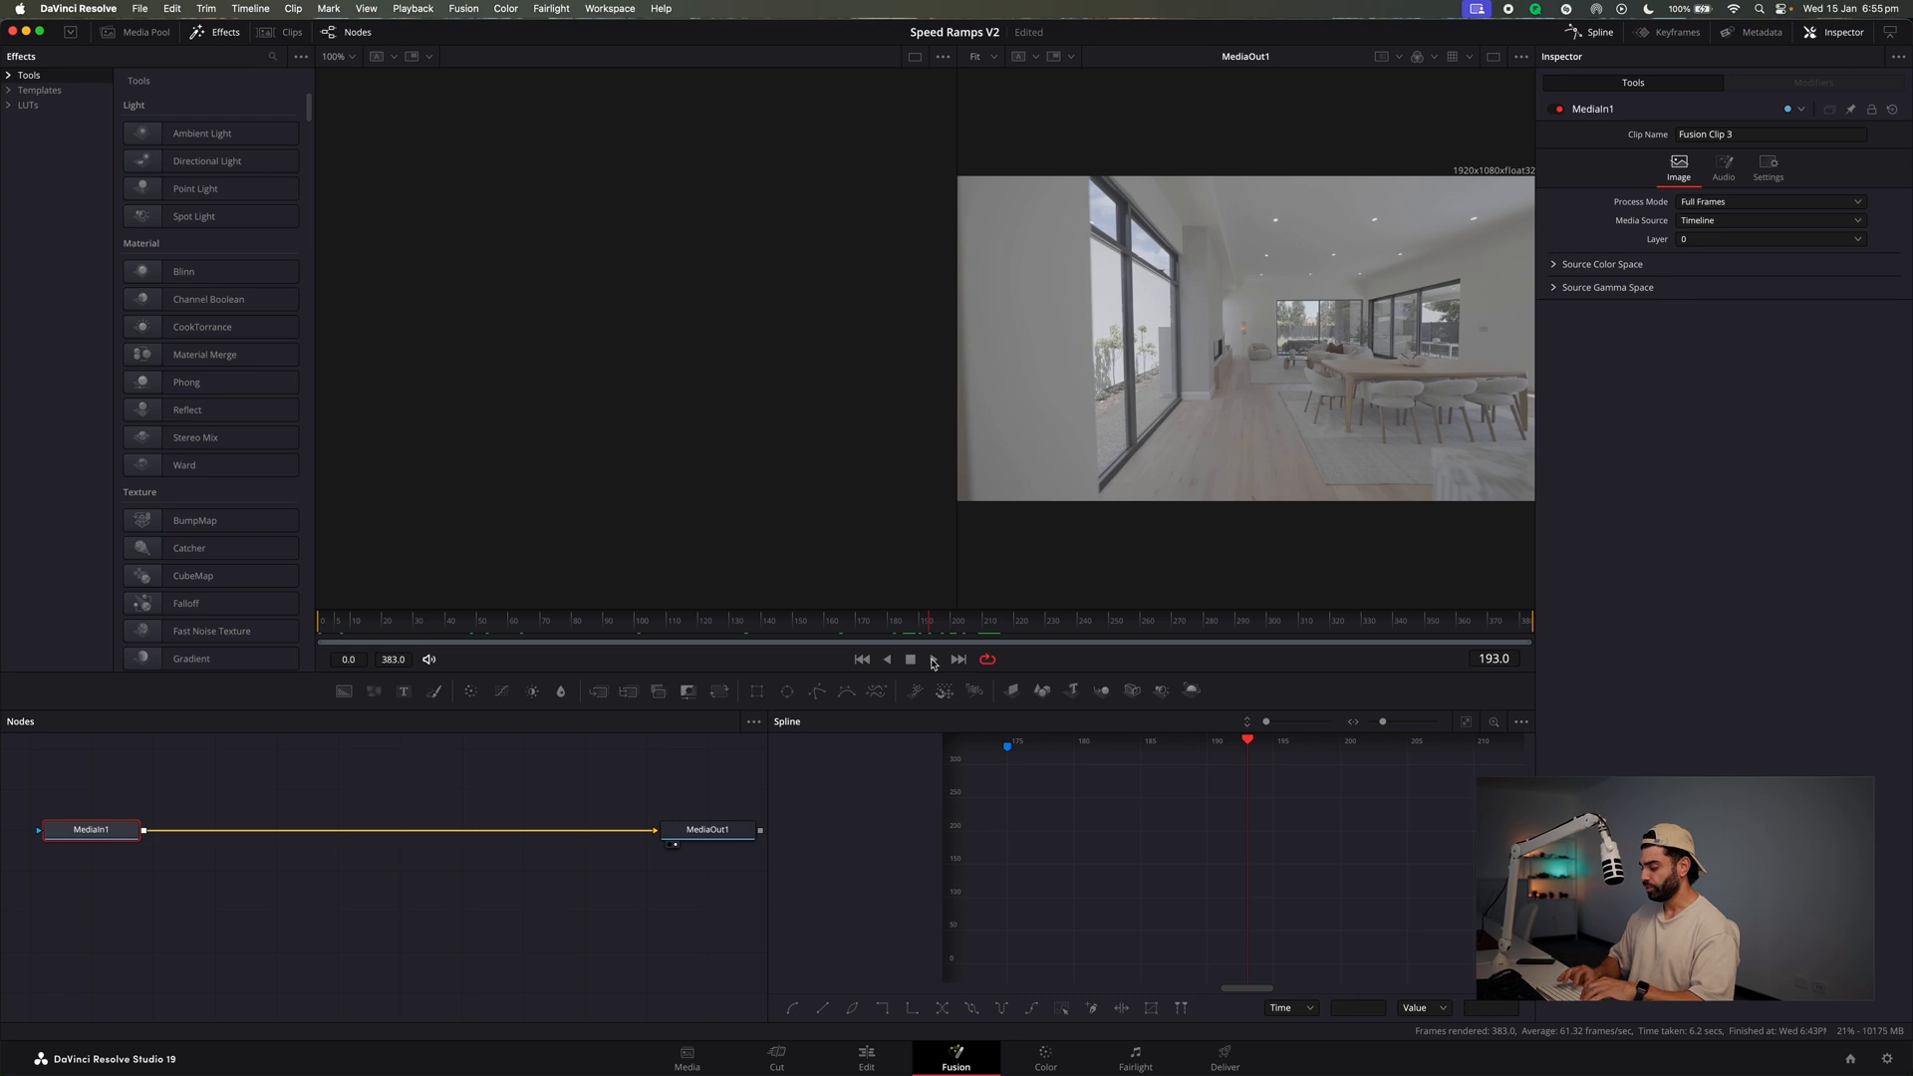
# Add a Planar Tracker node after MediaIn1 and position it midway between MediaIn1 and MediaOut1.
pyautogui.hotkey('shift', 'space')
pyautogui.write('plan')
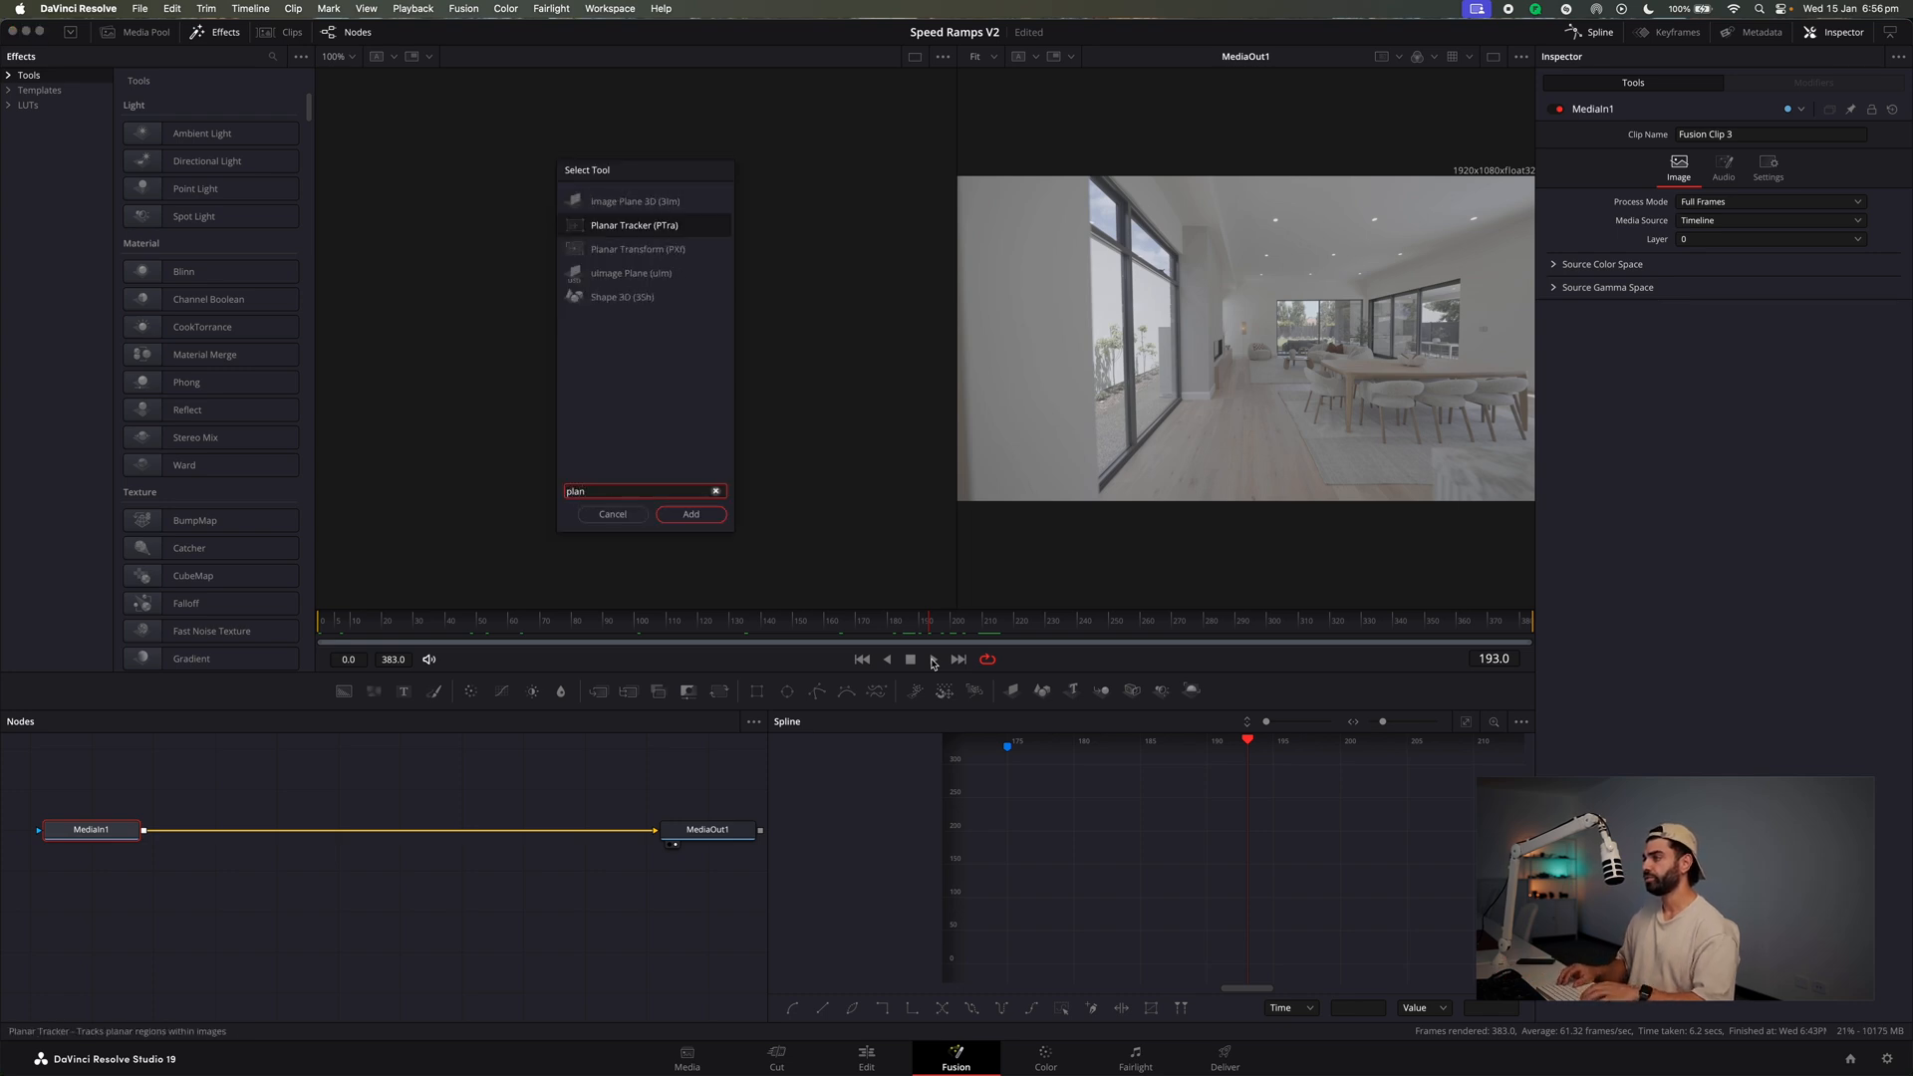
pyautogui.press('Return')
pyautogui.moveTo(200, 833); pyautogui.dragTo(384, 846)
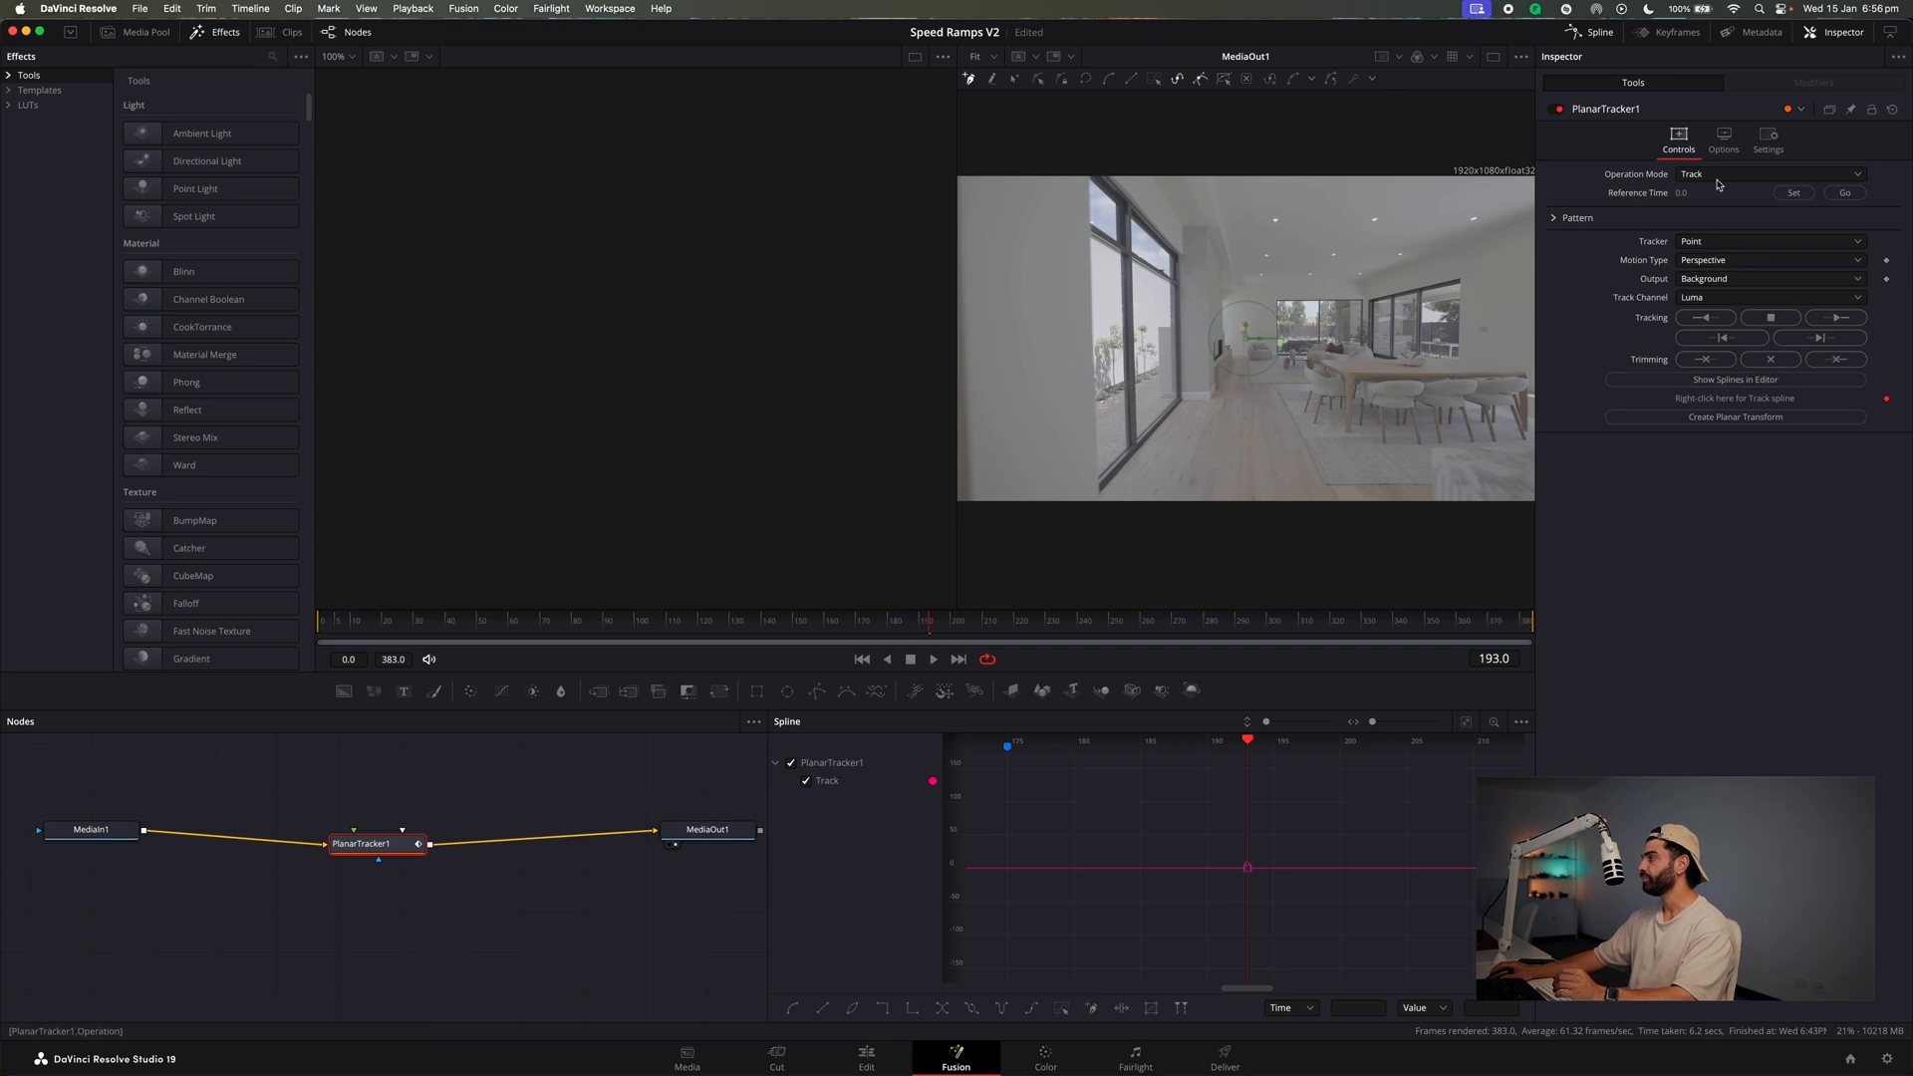
# Set the Planar Tracker's reference time to frame 193 and play the clip around the distant floor lamp.
pyautogui.press('space')
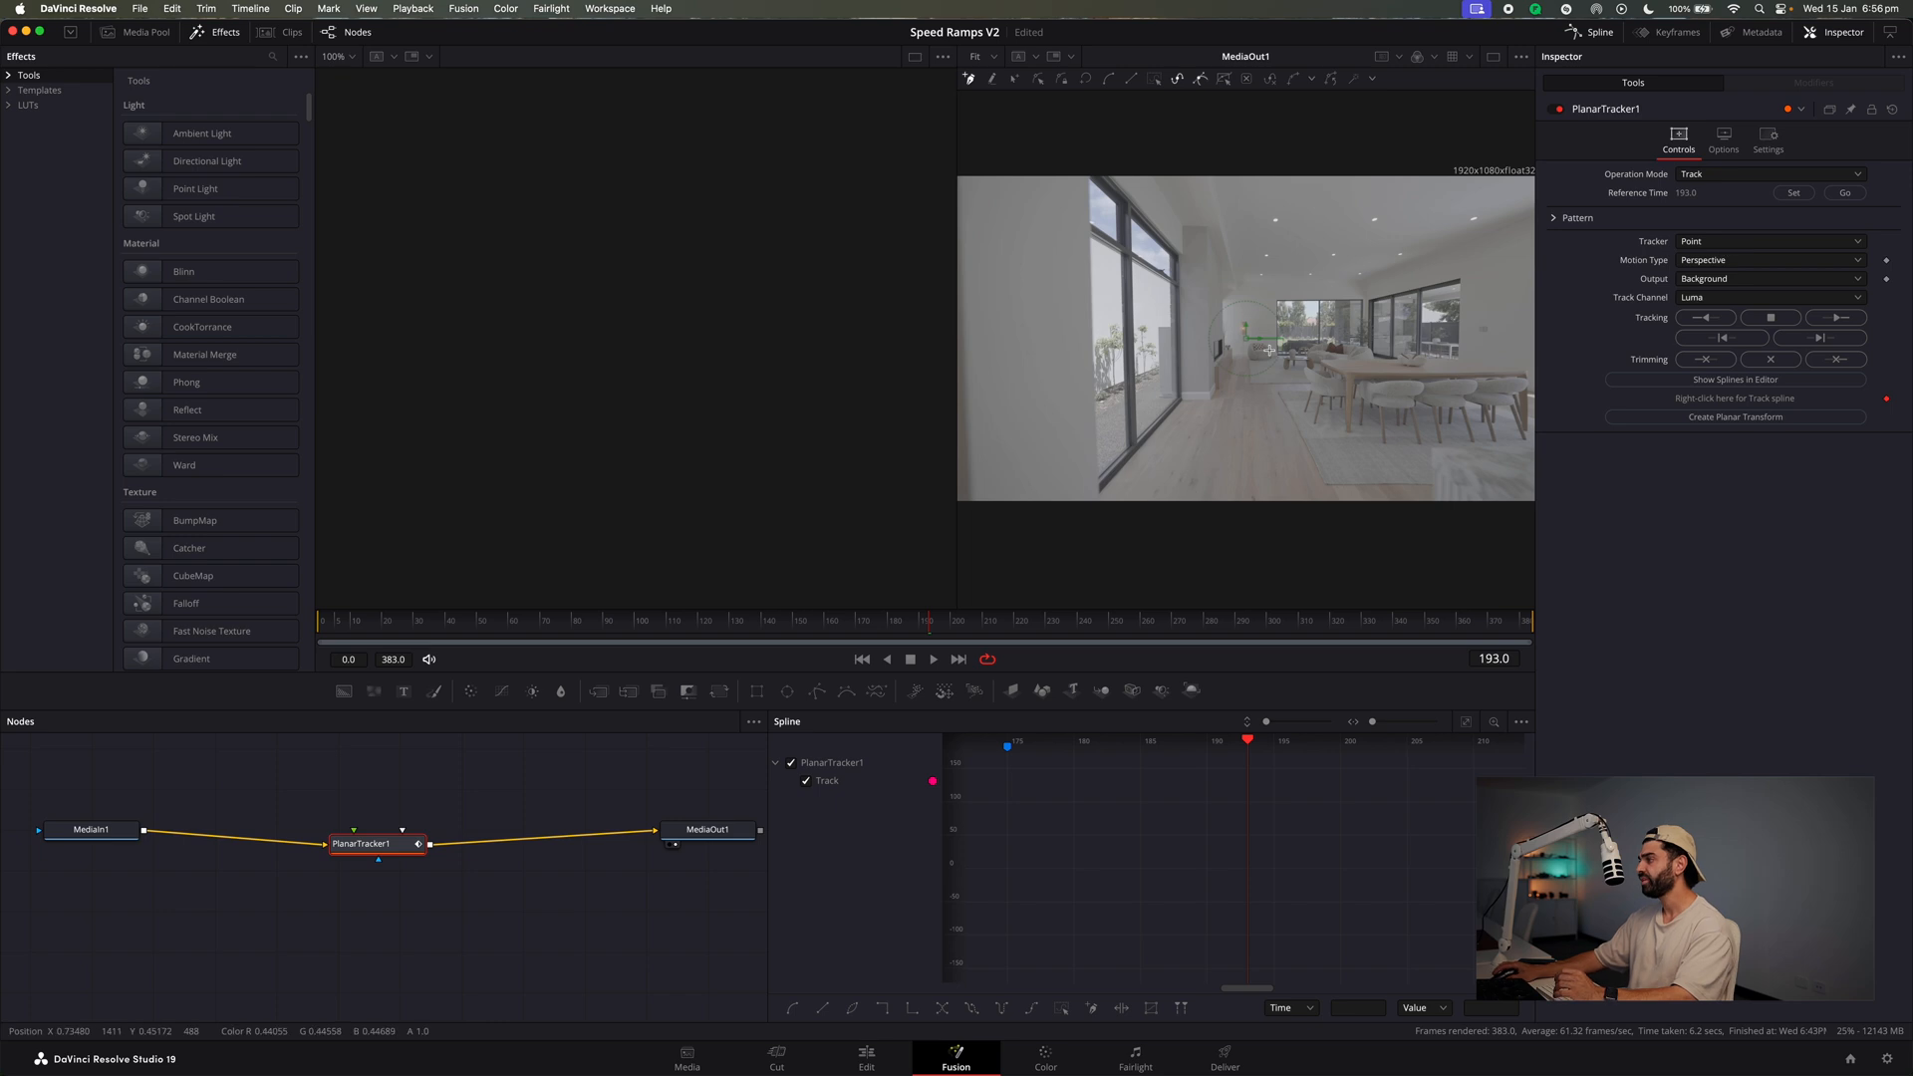
pyautogui.scroll(3, 1253, 317)
pyautogui.scroll(-2, 1249, 348)
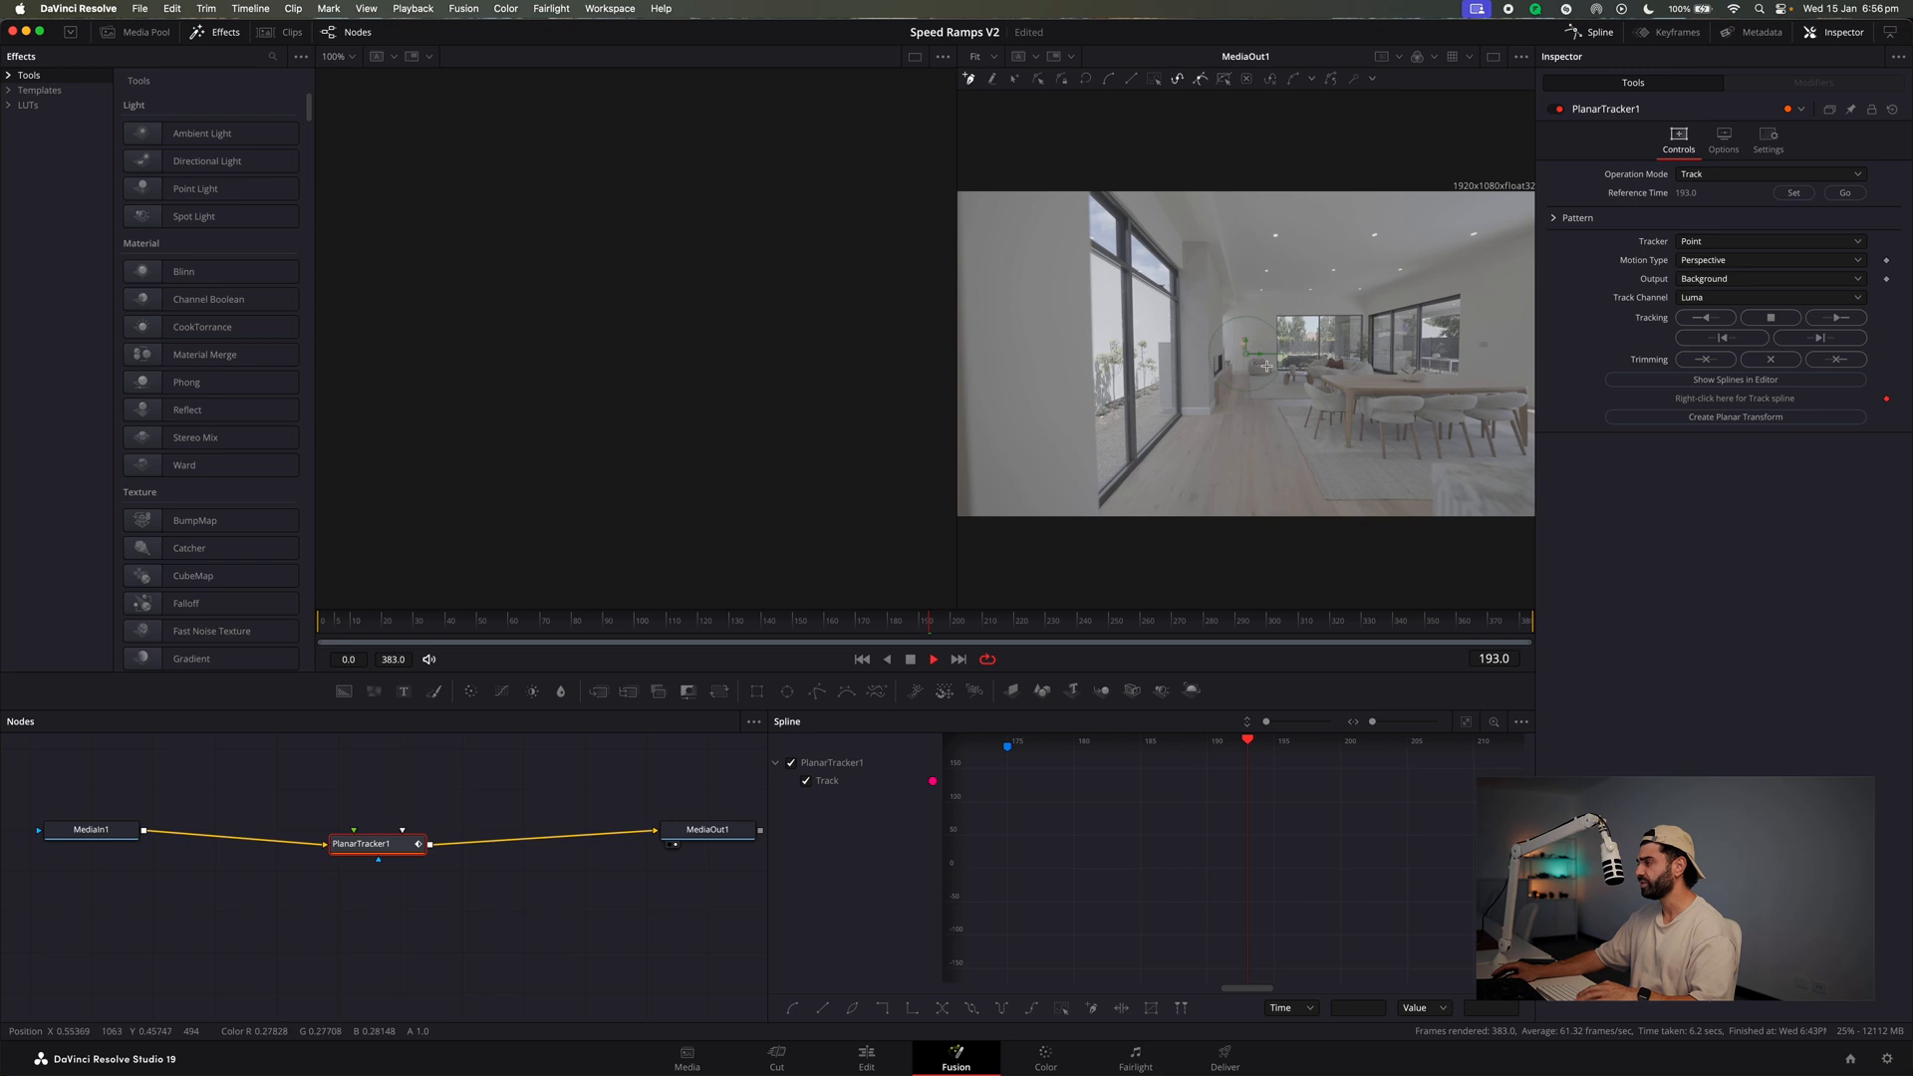
pyautogui.scroll(3, 1266, 365)
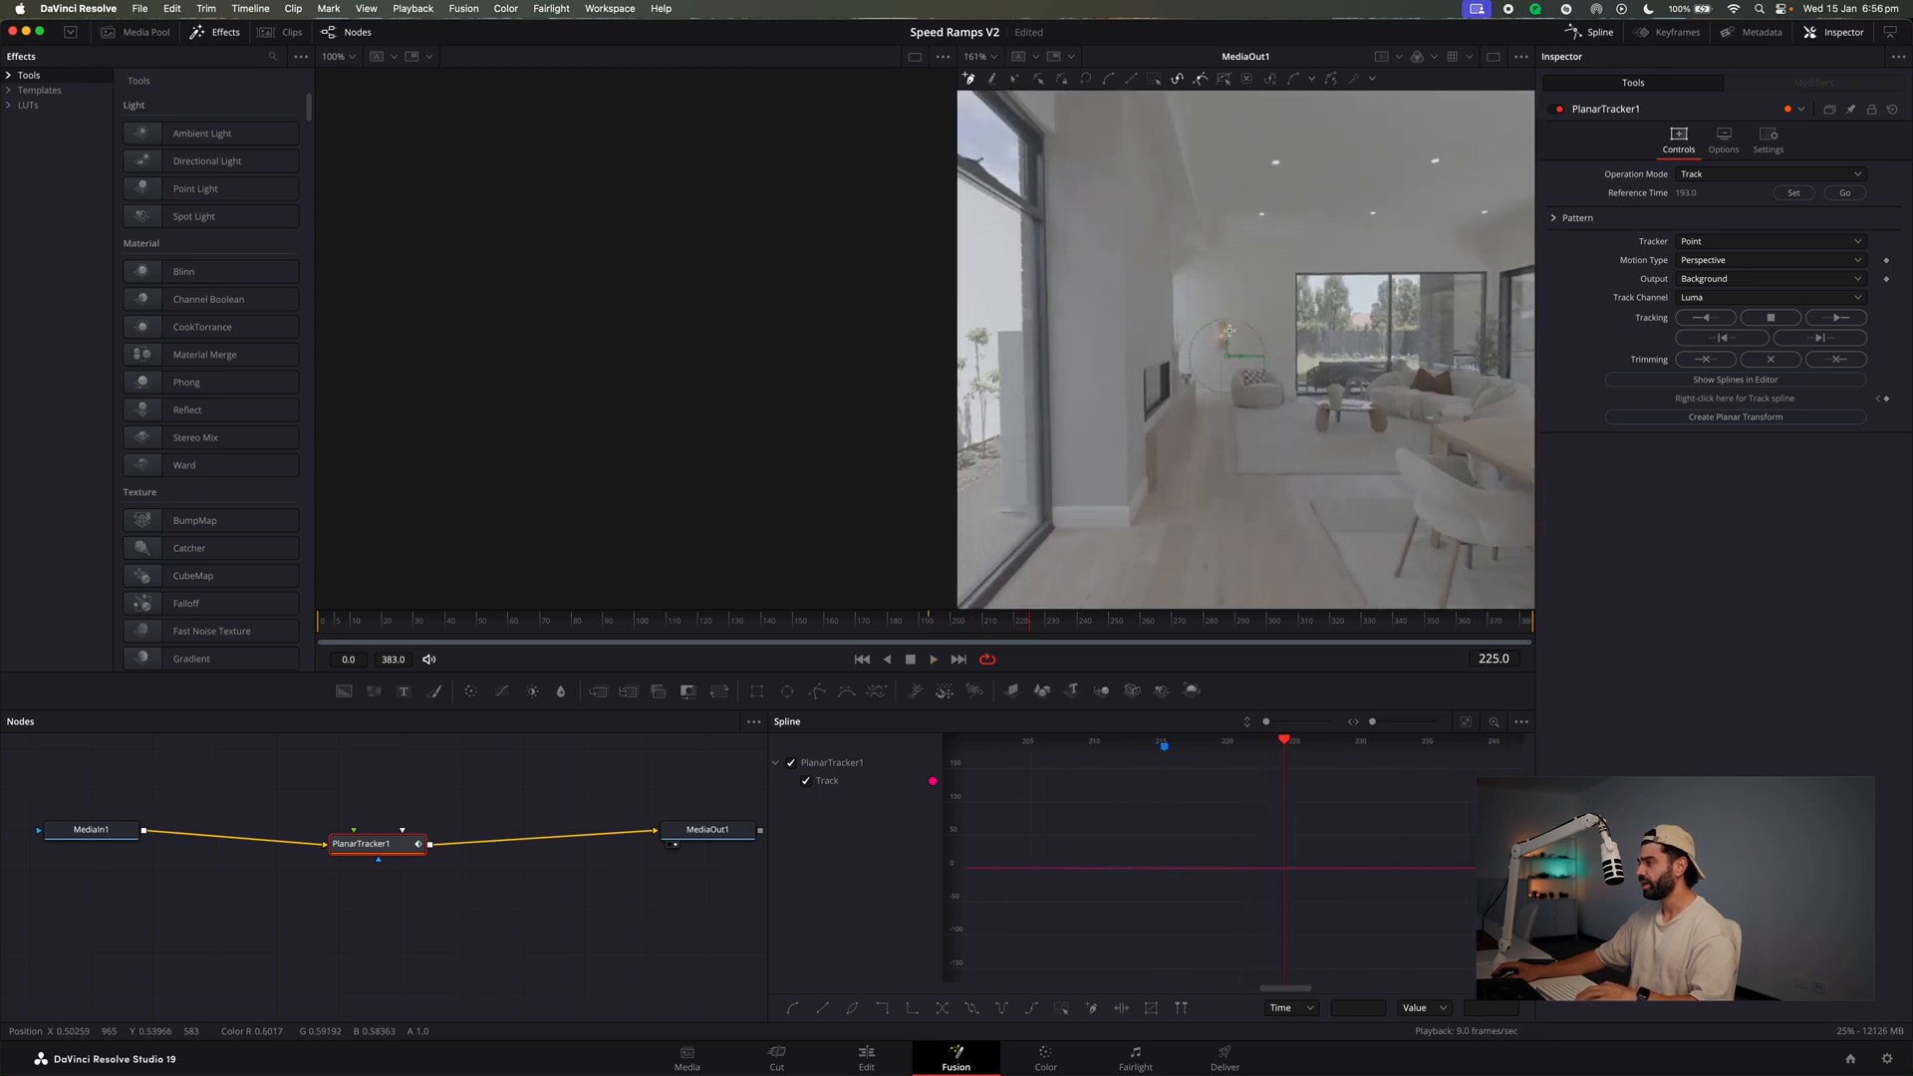
pyautogui.moveTo(941, 628); pyautogui.dragTo(930, 628)
pyautogui.press('space')
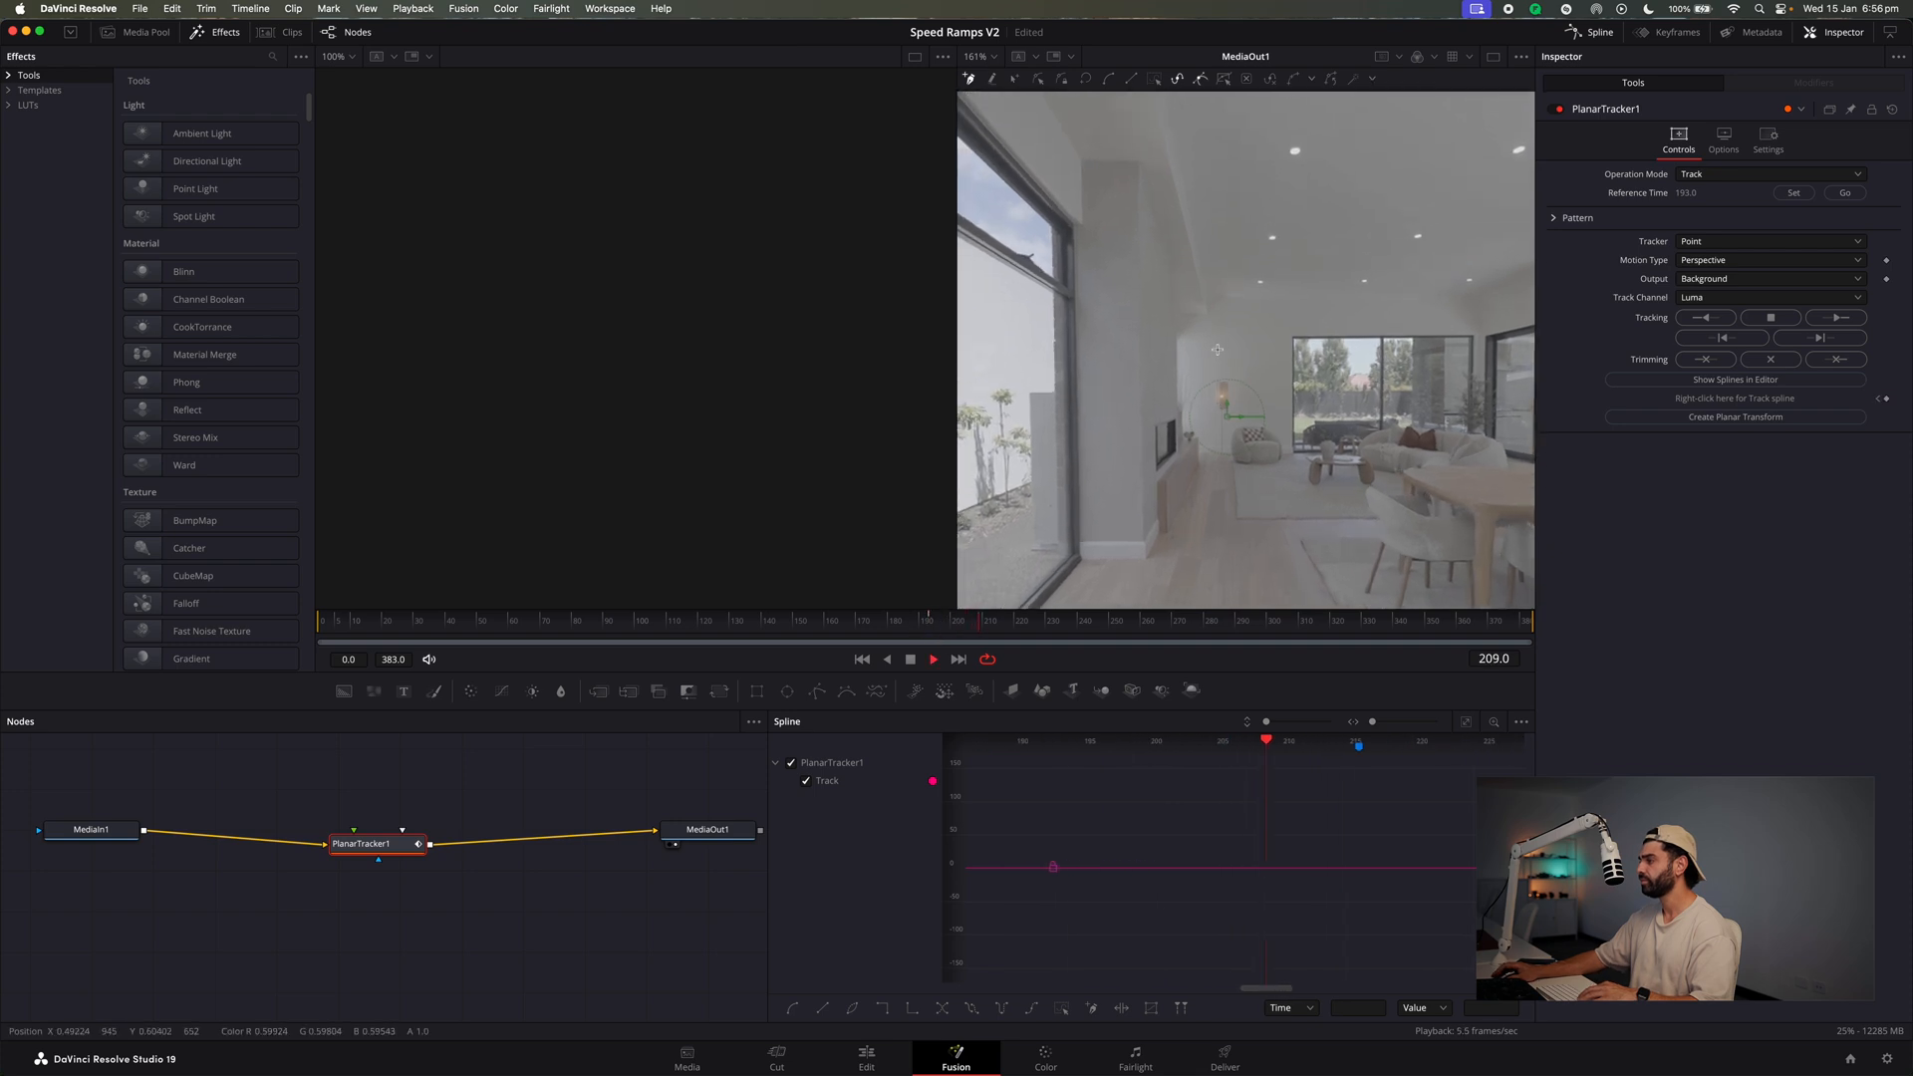
# Outline the lit floor lamp's shade with a closed tracking shape at frame 193.
pyautogui.scroll(3, 1235, 274)
pyautogui.press('space')
pyautogui.scroll(2, 1237, 270)
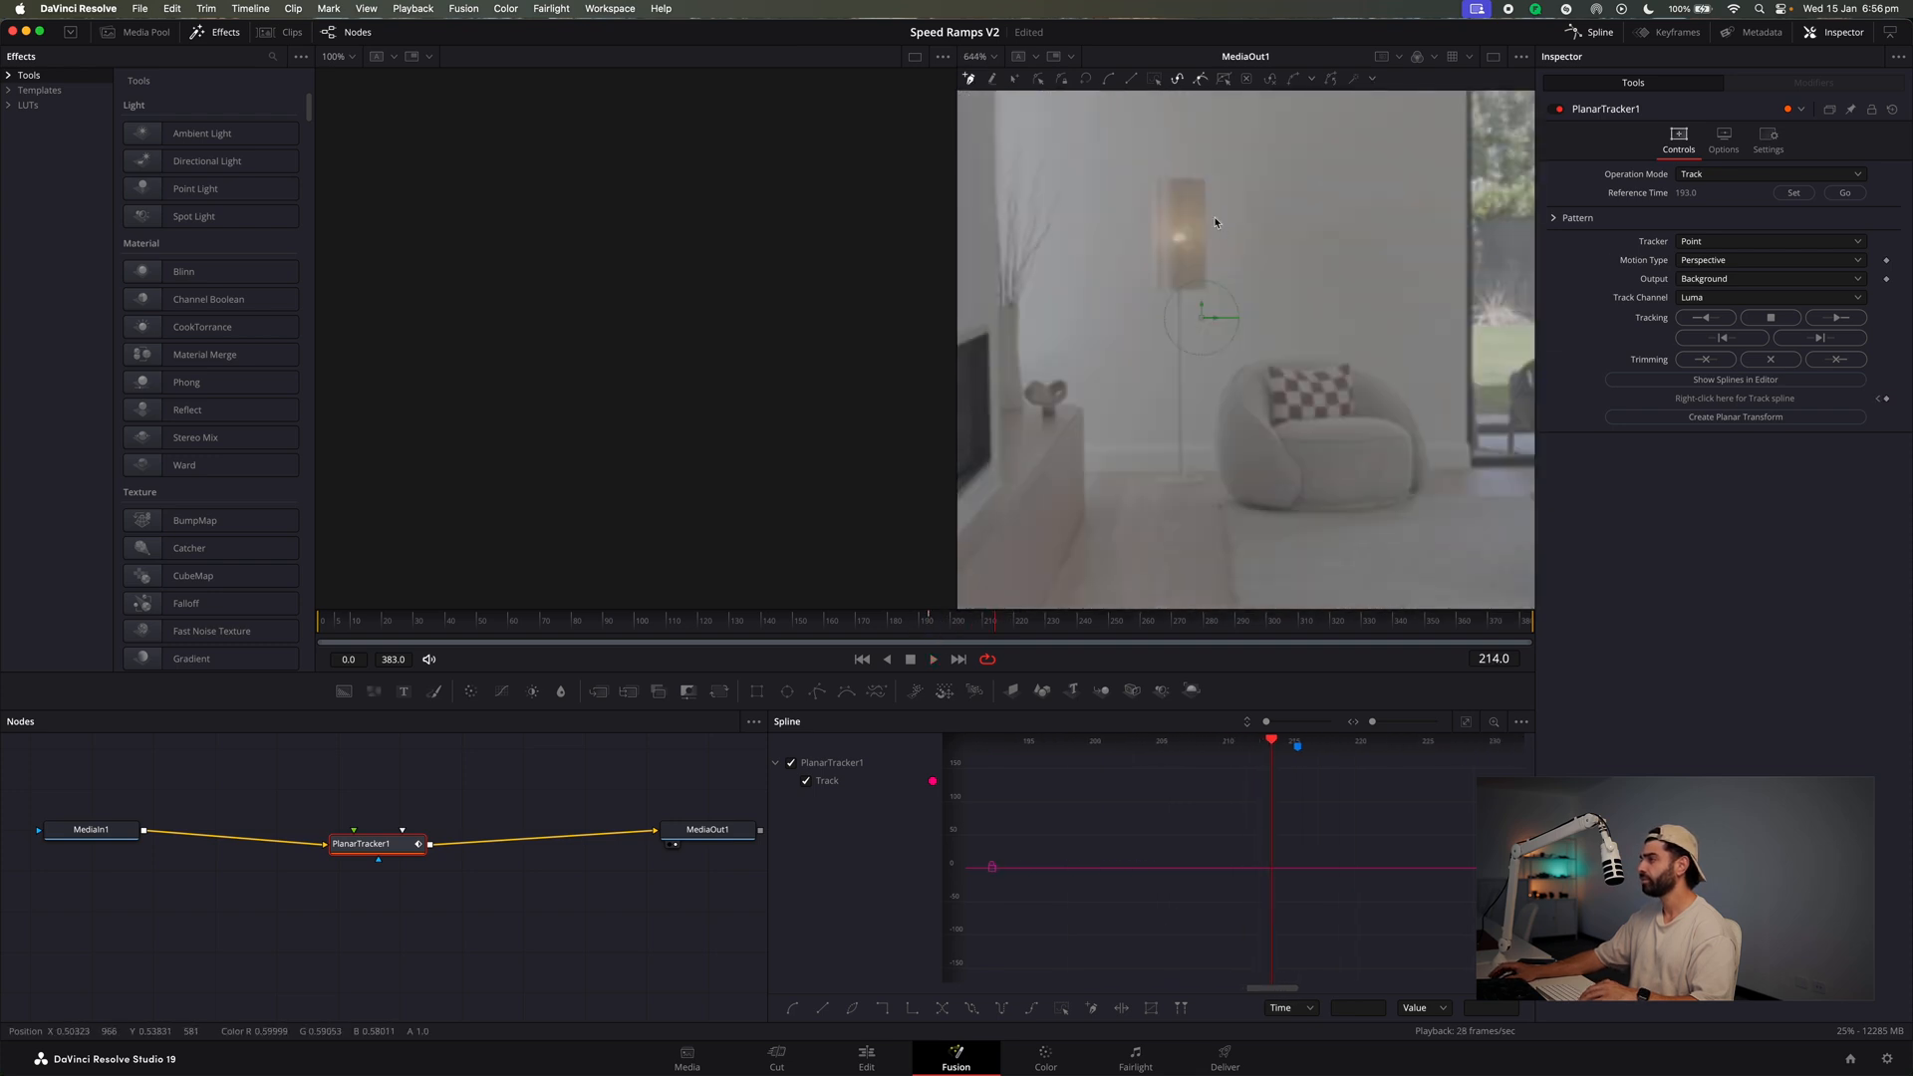
pyautogui.click(1152, 206)
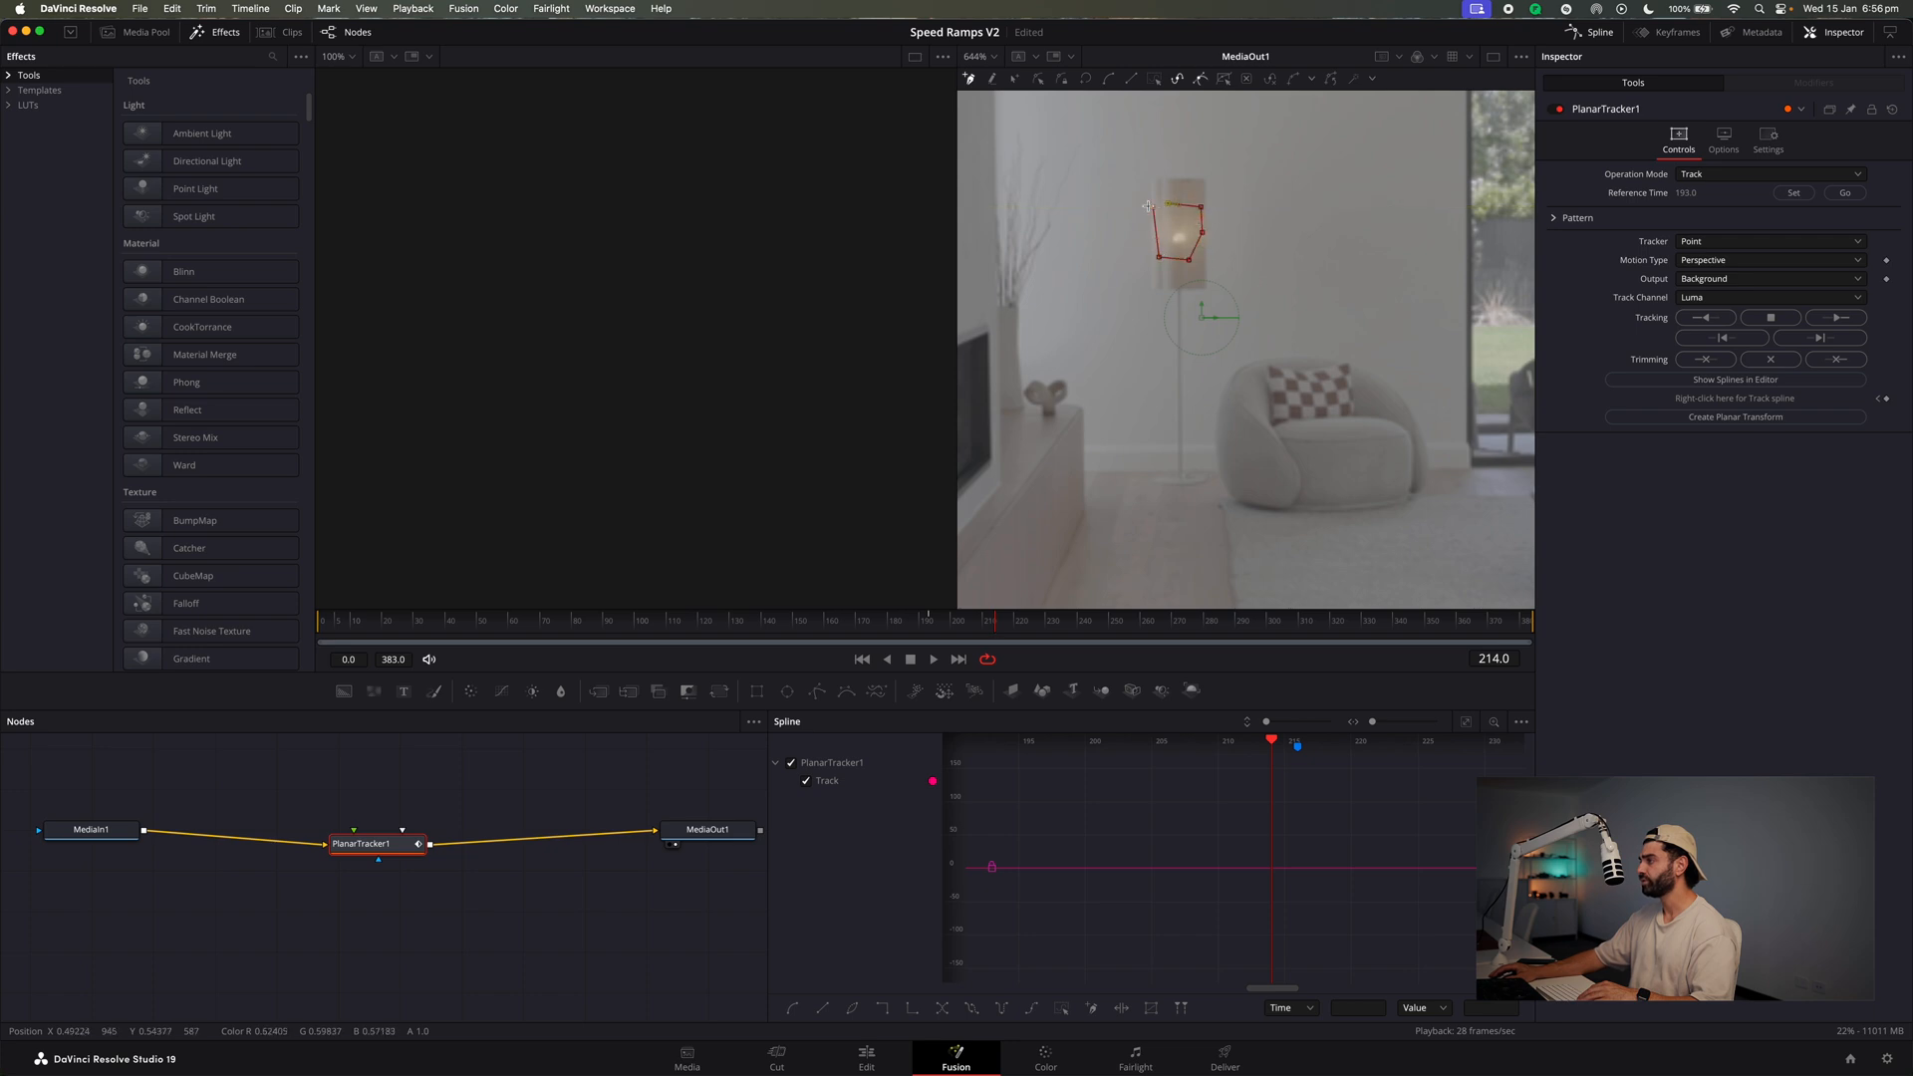
pyautogui.moveTo(953, 628); pyautogui.dragTo(927, 627)
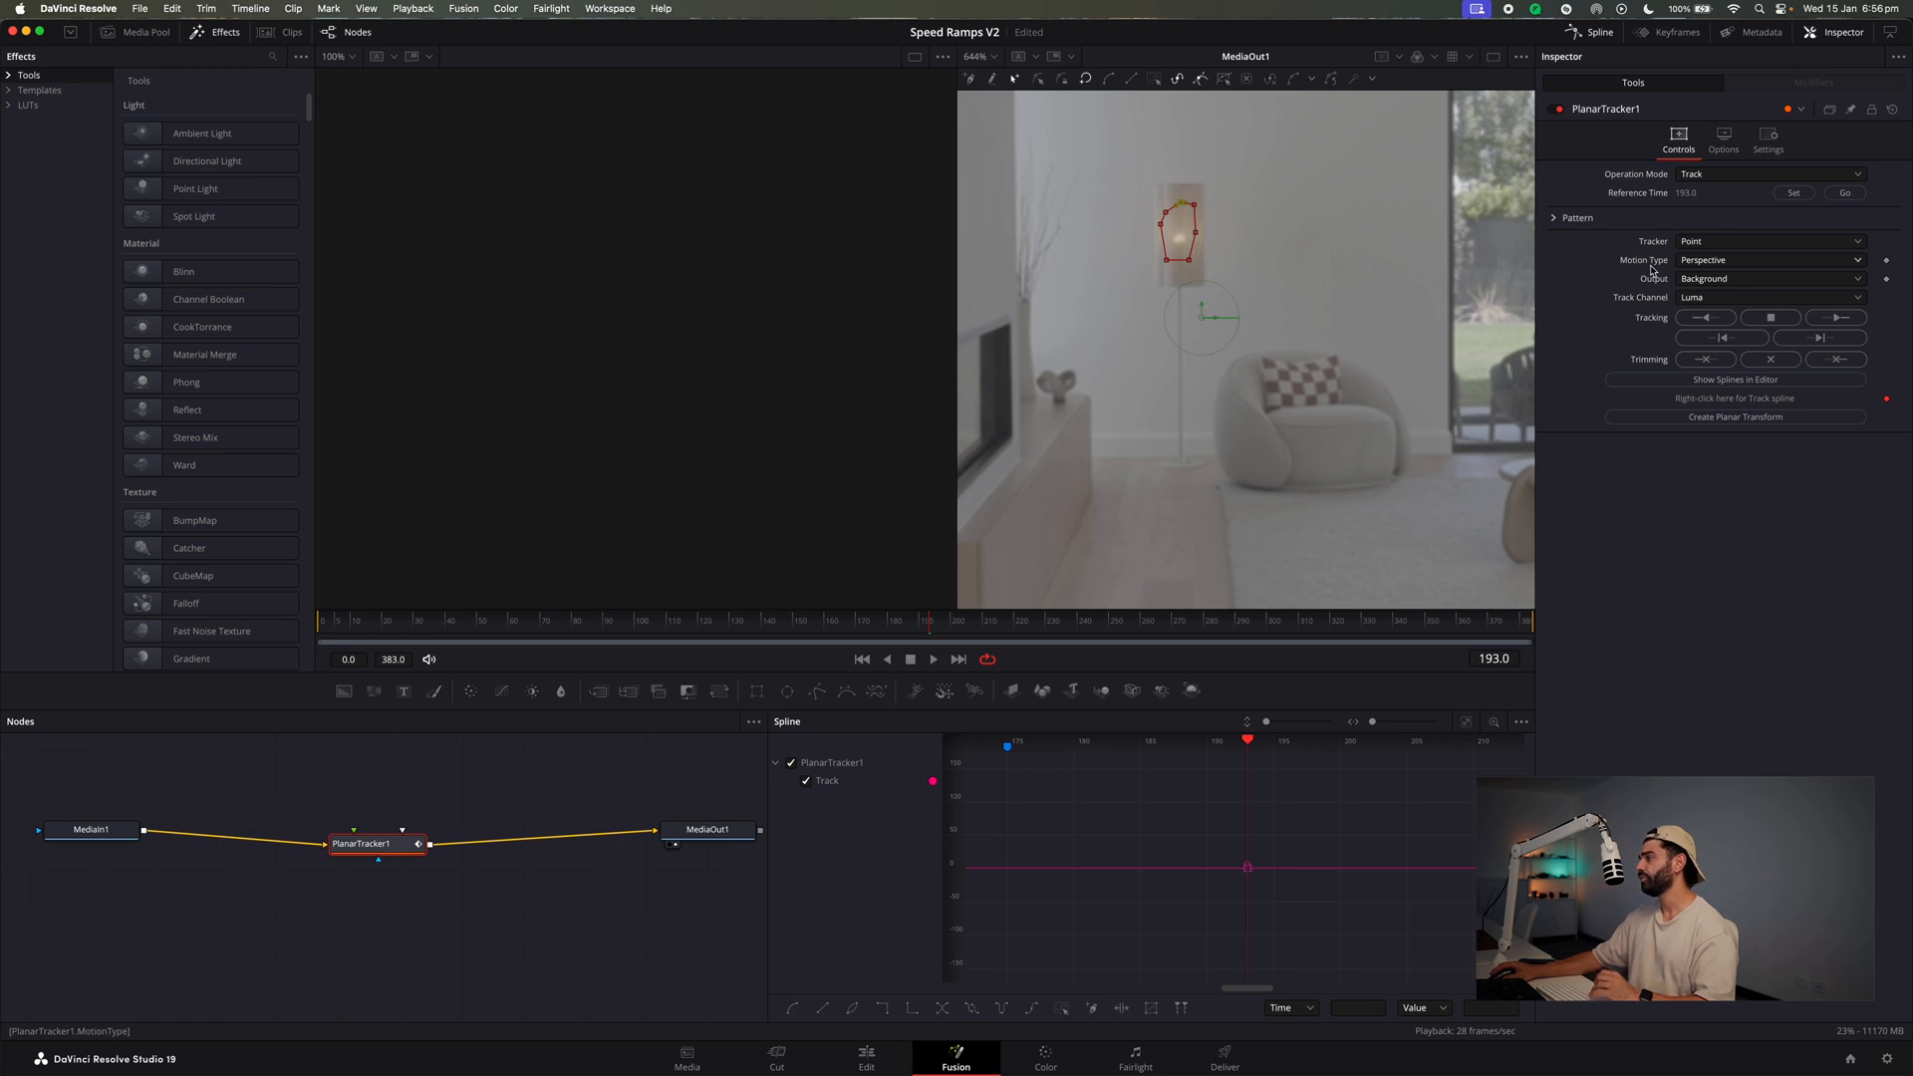
# Set the motion type to Translation and track the lamp shade to both the start and the end of the clip.
pyautogui.click(1747, 263)
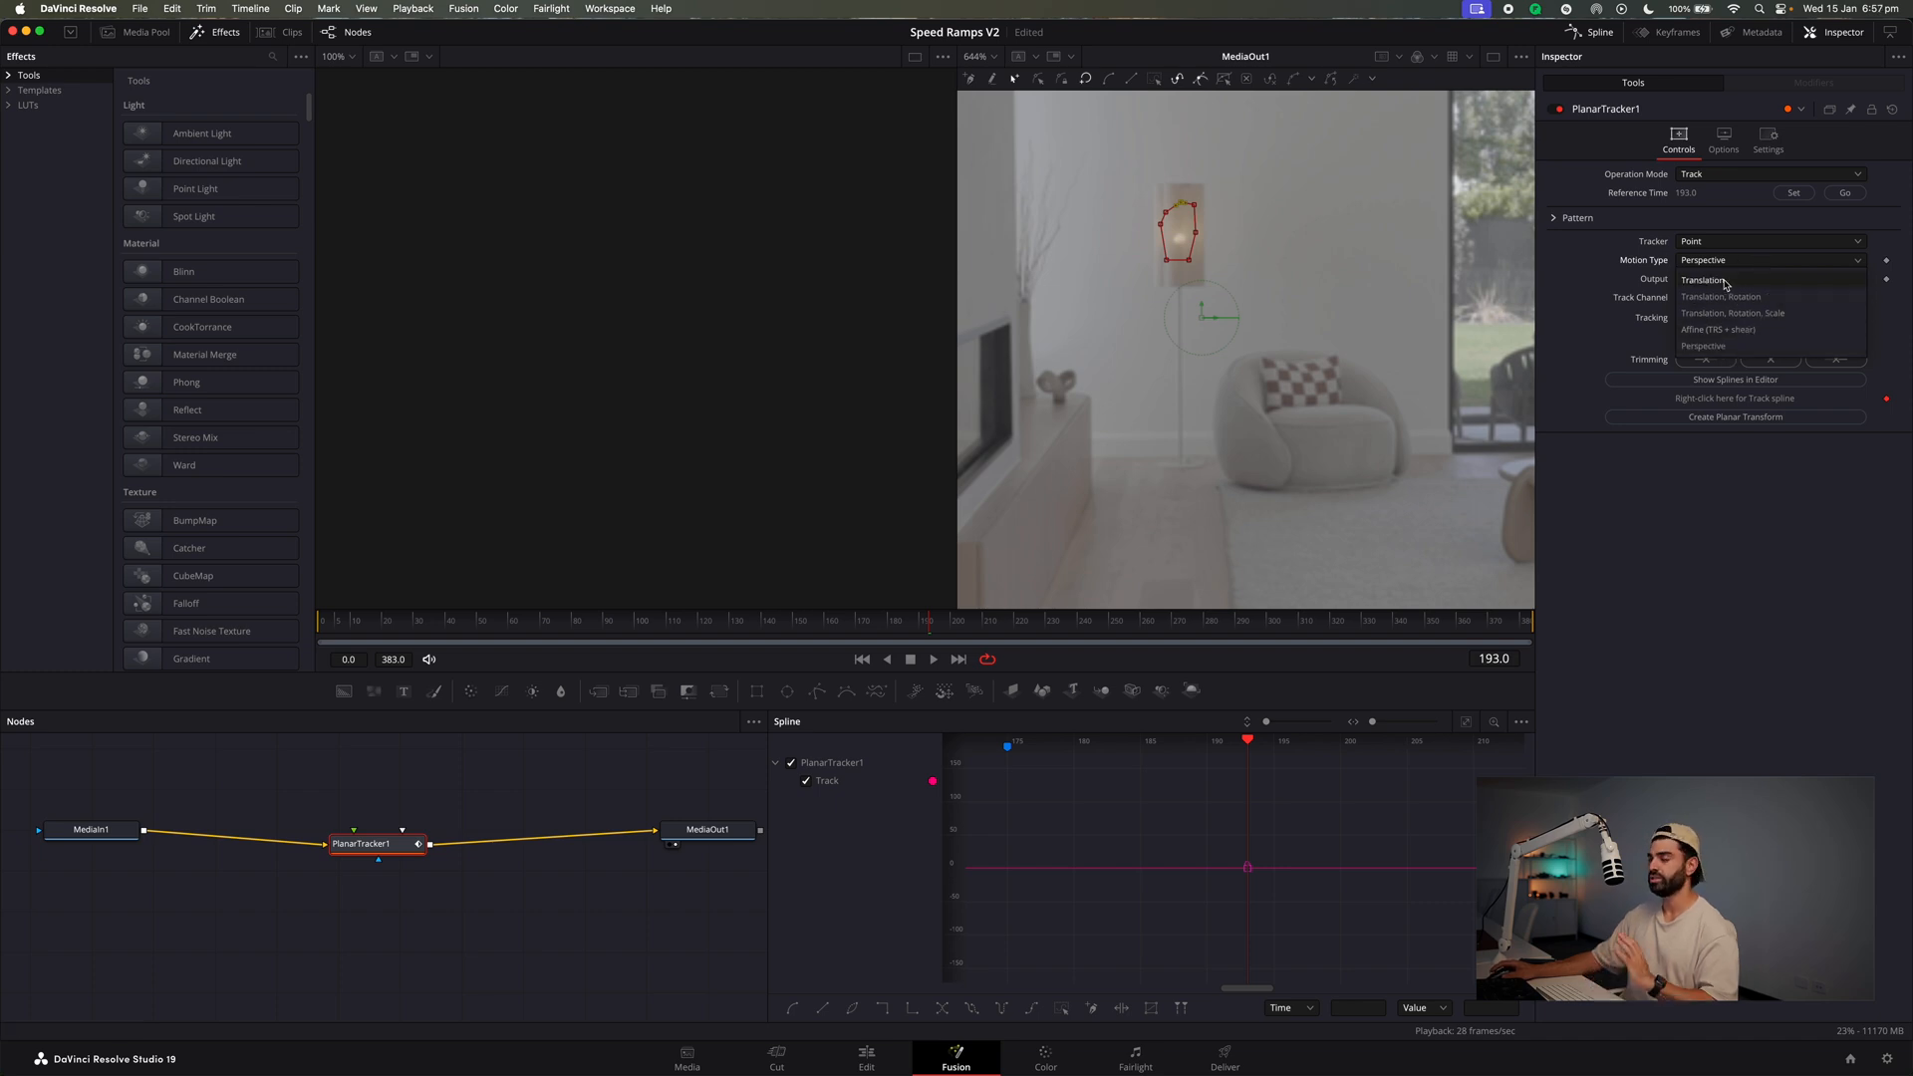
pyautogui.click(1725, 283)
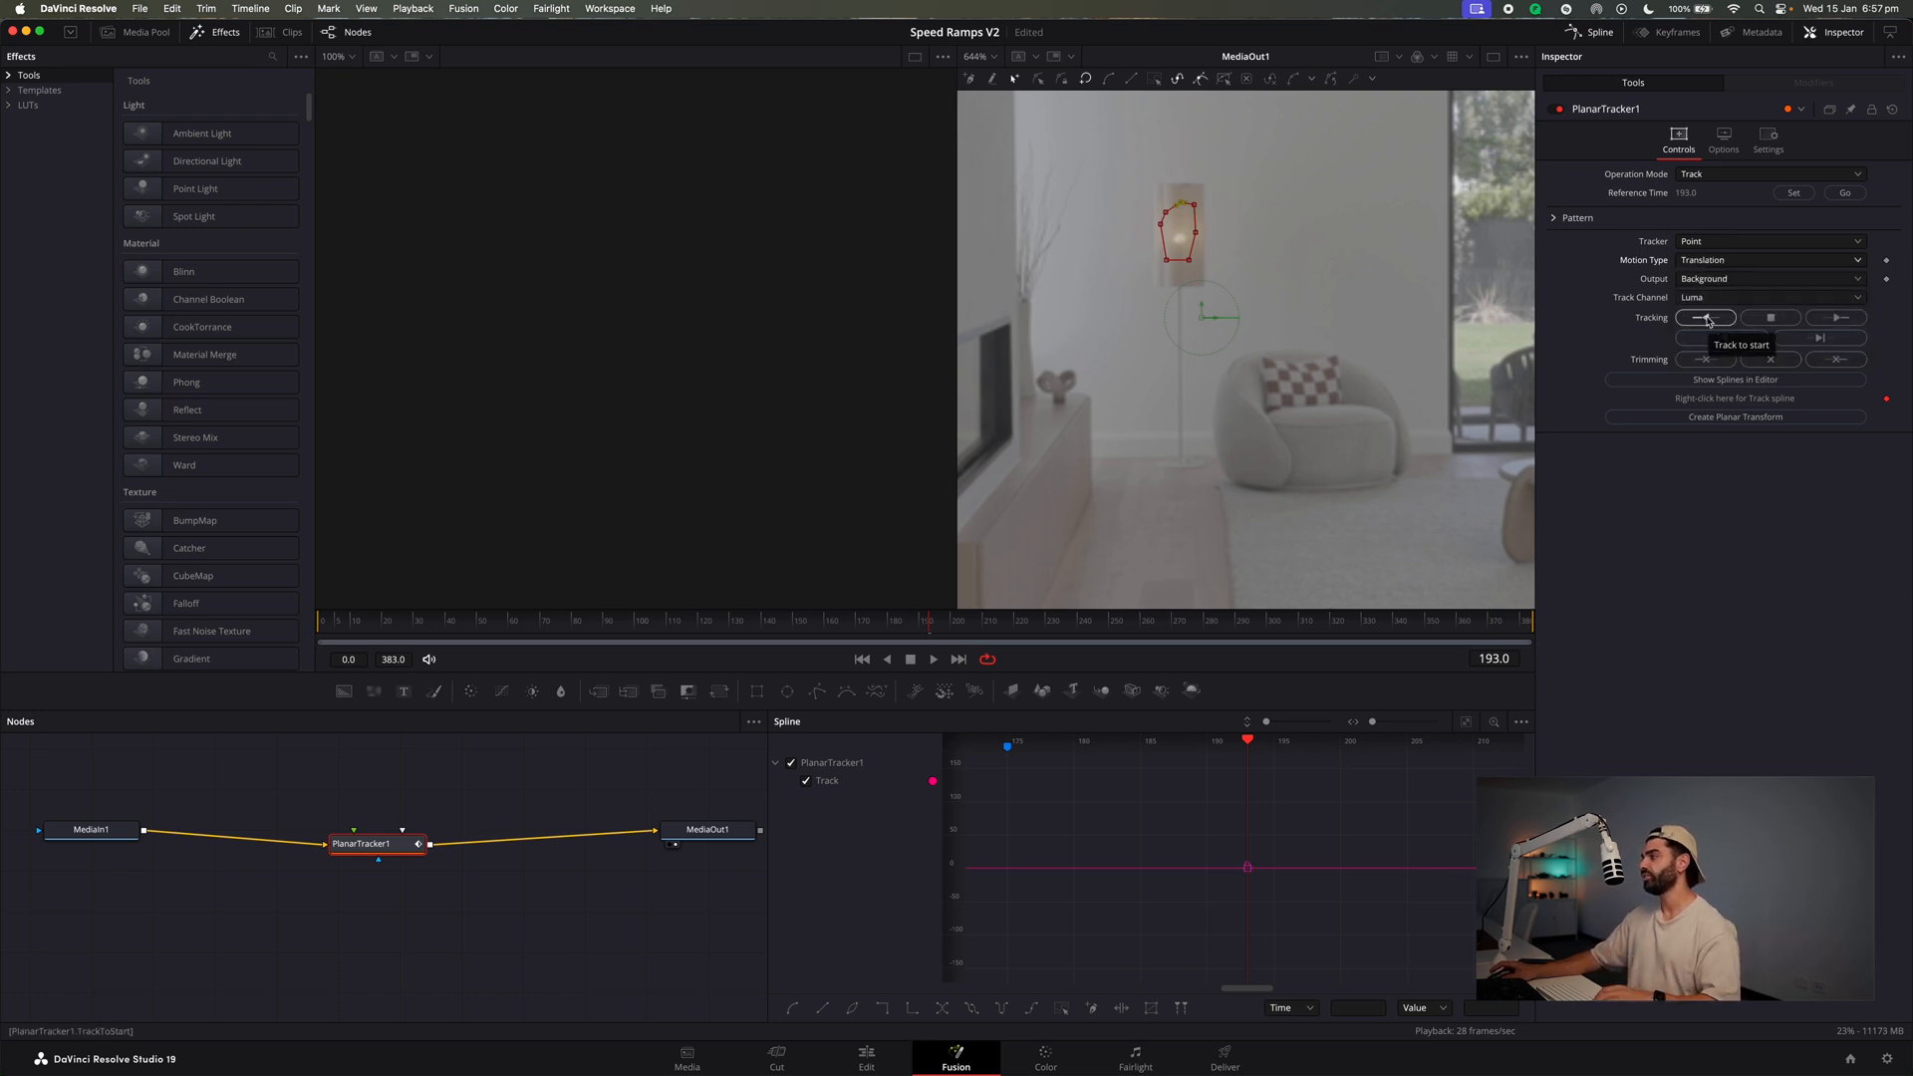
pyautogui.click(1706, 319)
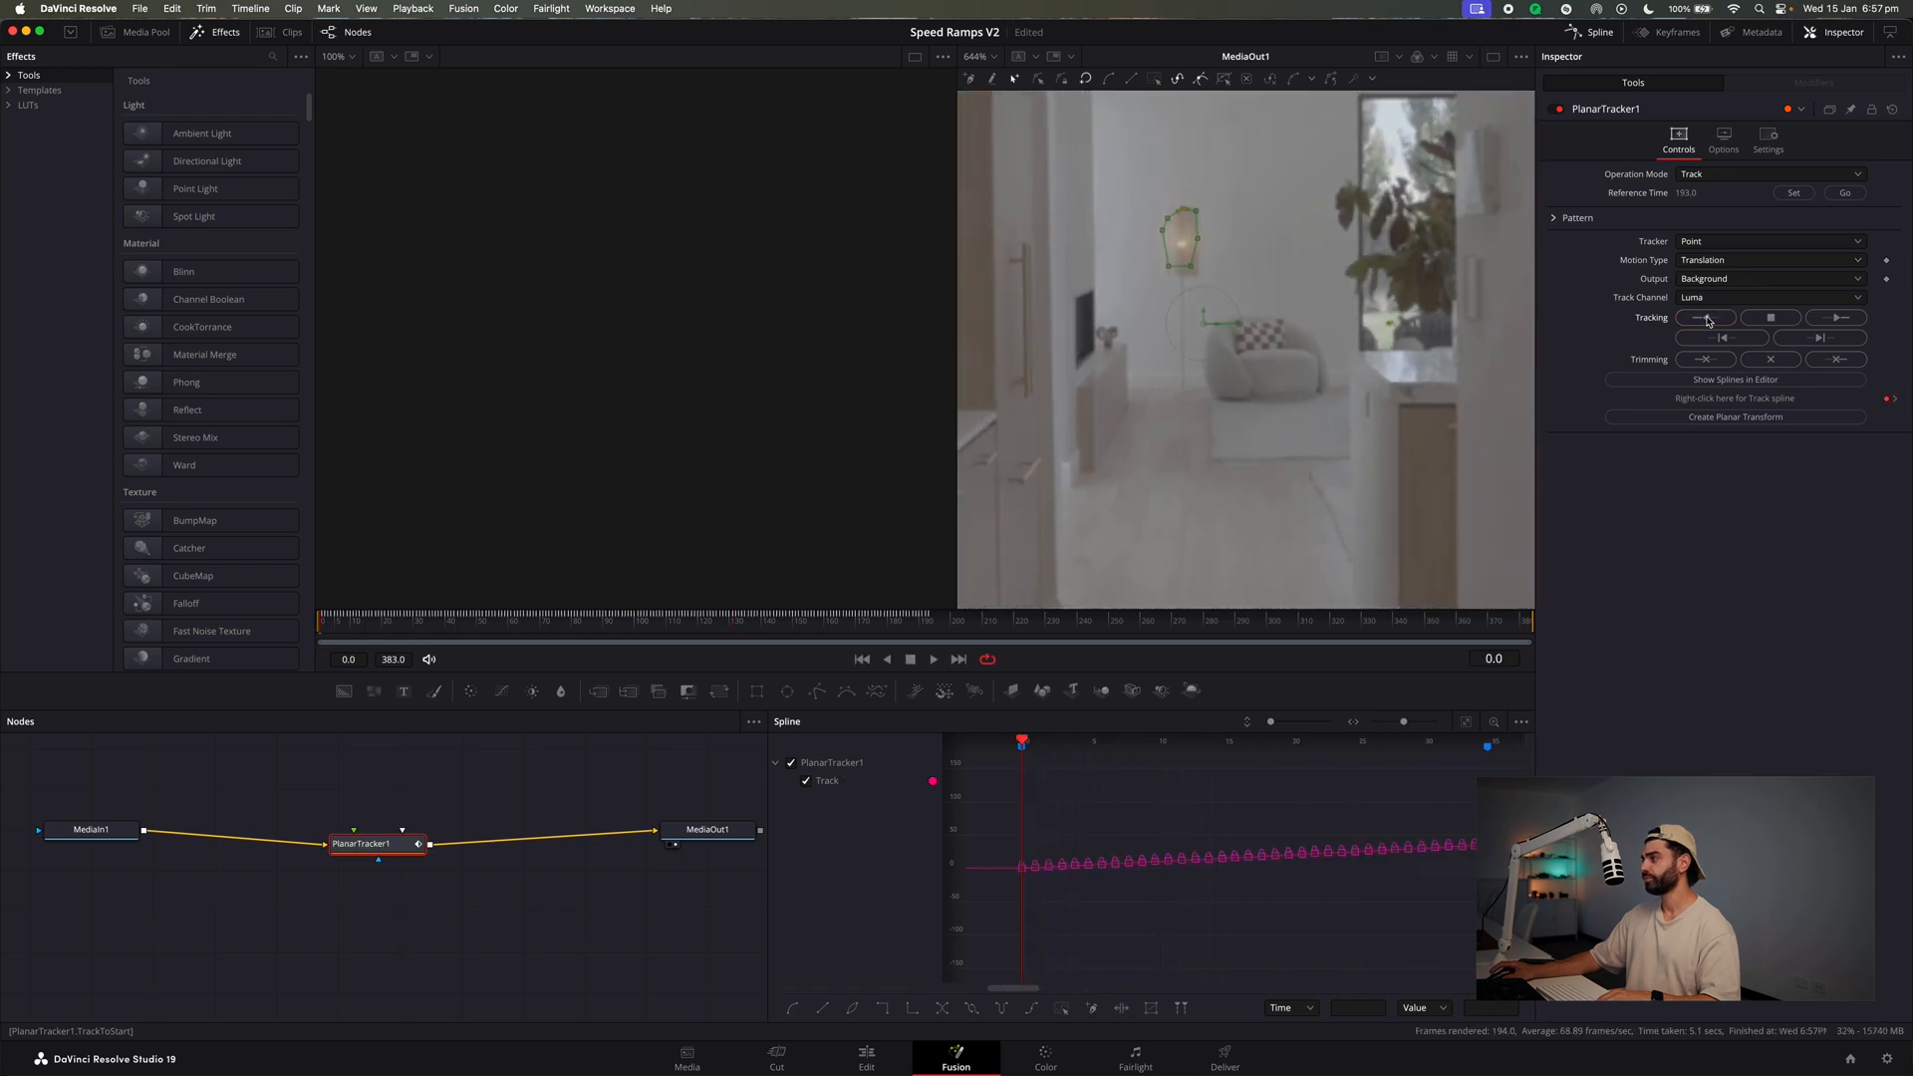
pyautogui.click(1849, 320)
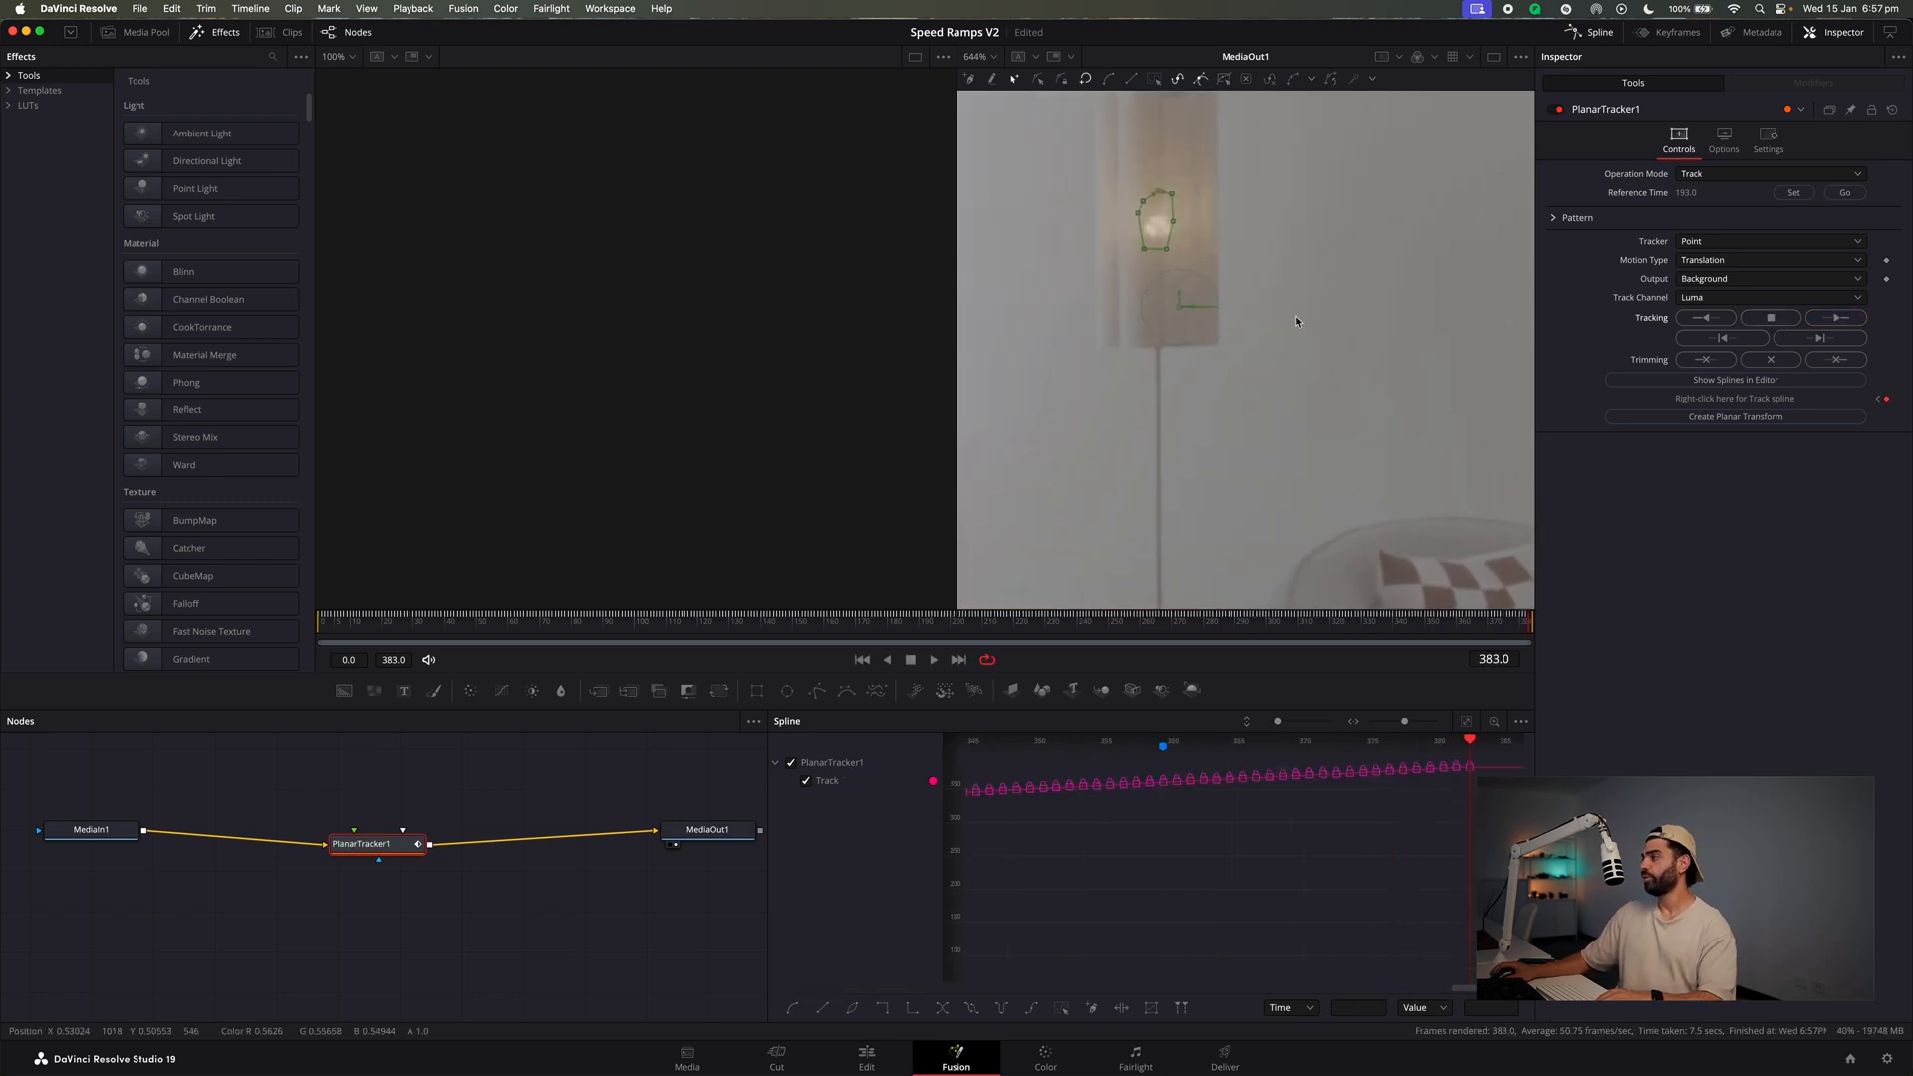
# Set the tracker's operation mode to Steady and review the stabilized frame edges at the end of the clip.
pyautogui.scroll(-8, 1211, 344)
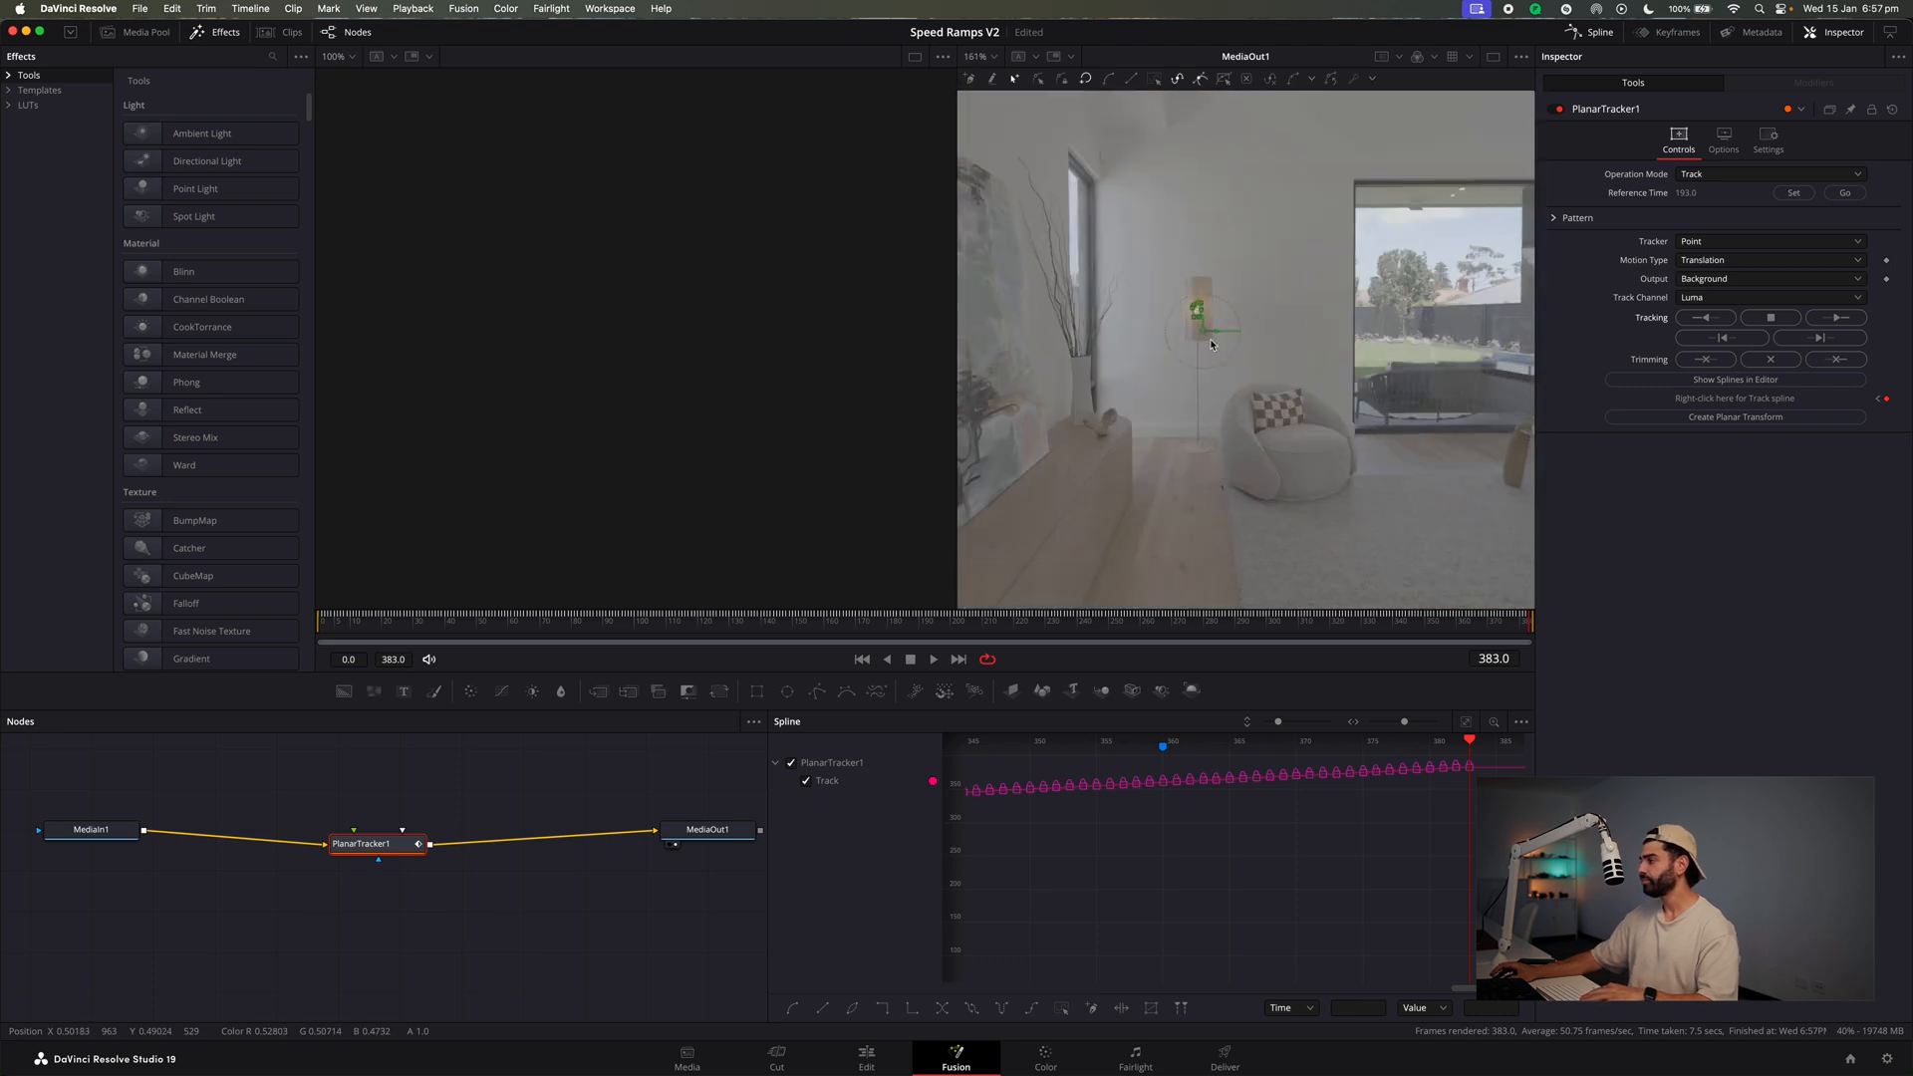
pyautogui.scroll(-2, 1212, 344)
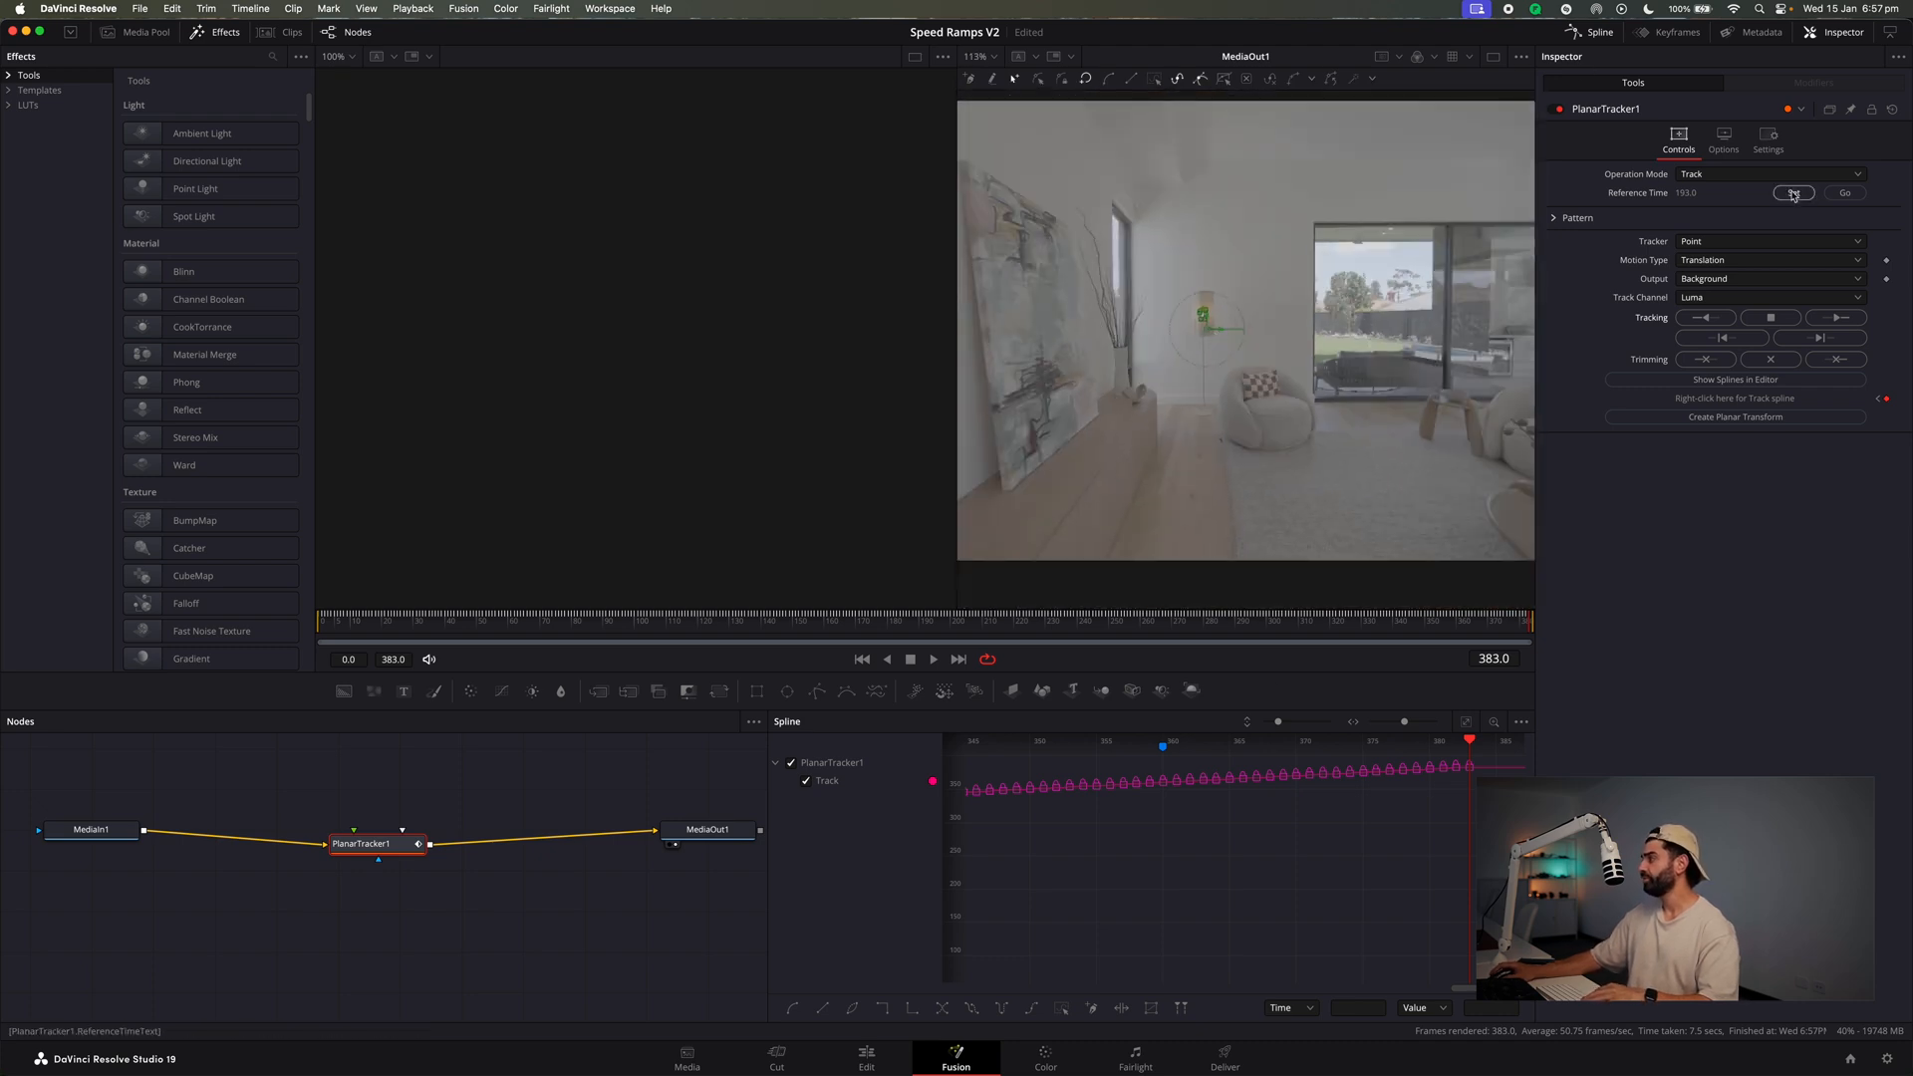
pyautogui.click(1742, 176)
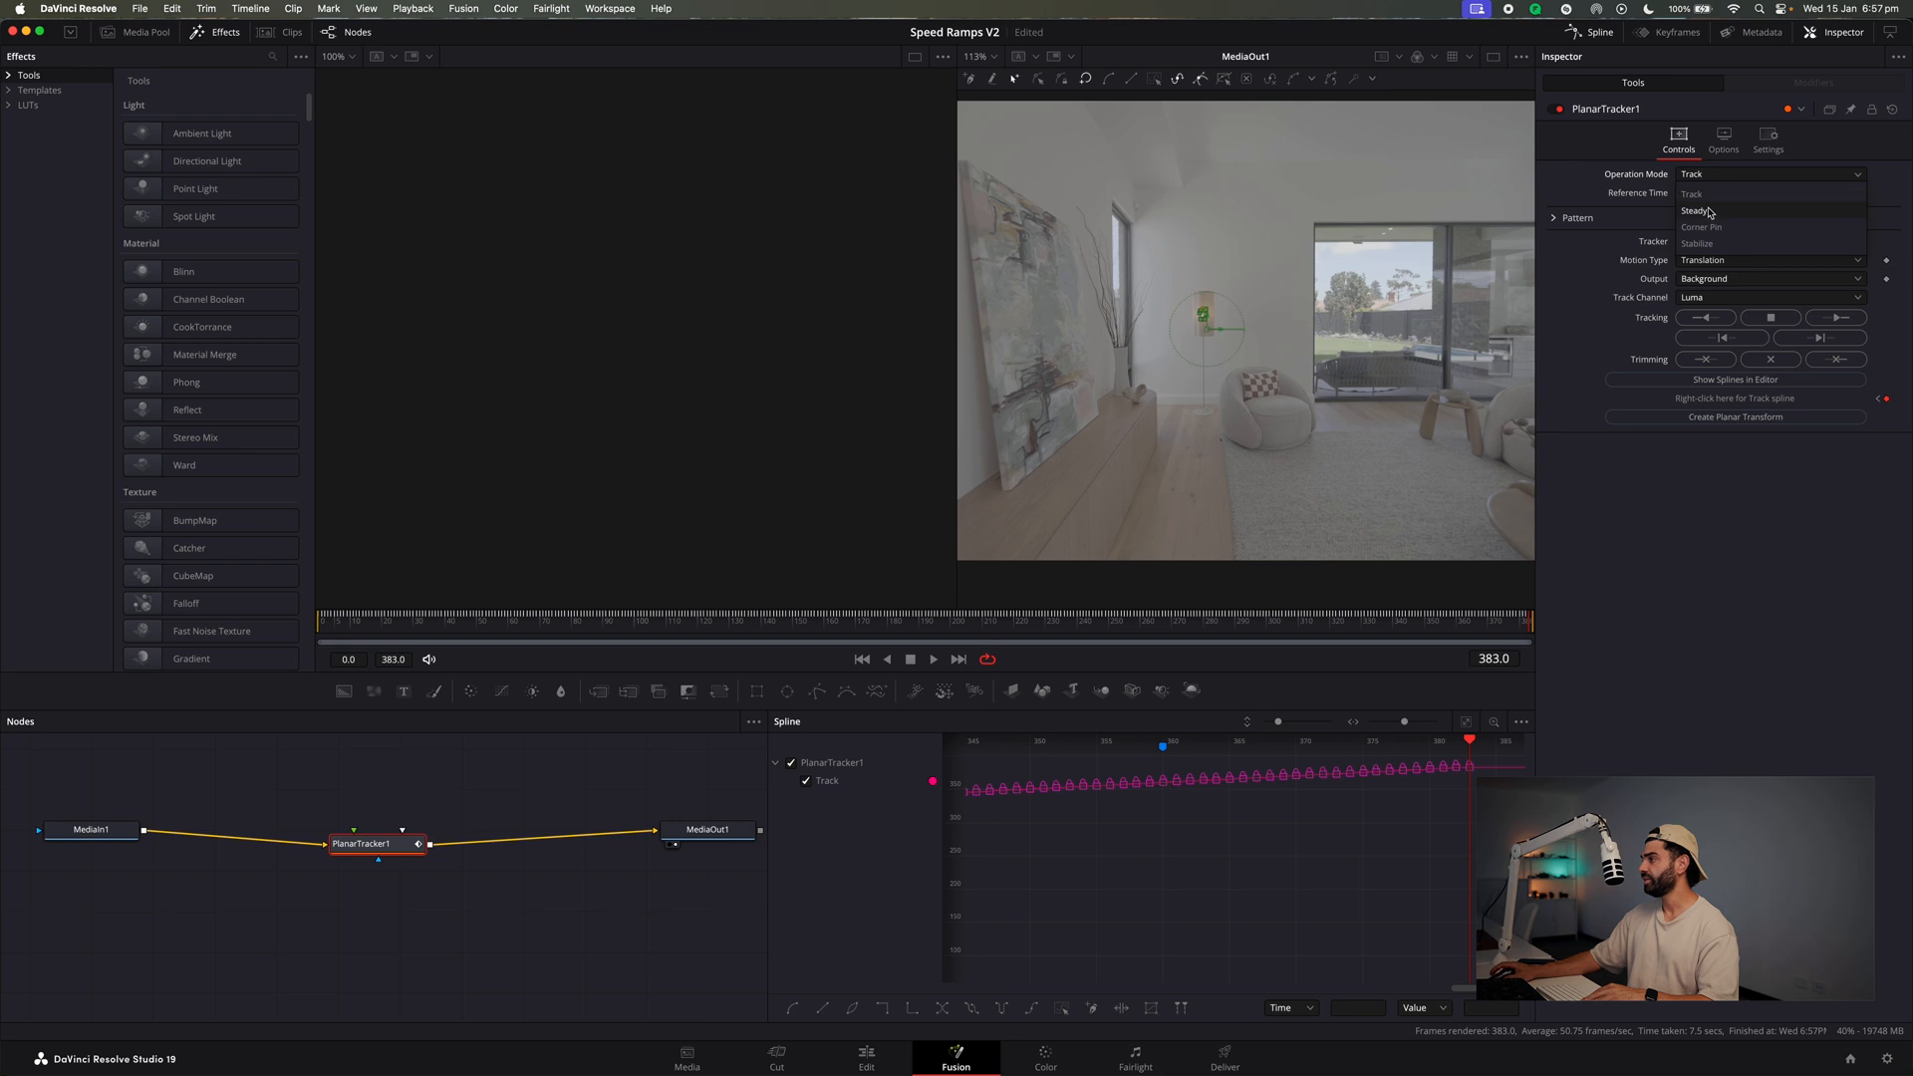
pyautogui.click(1709, 212)
pyautogui.hotkey('ctrl', 'f')
pyautogui.moveTo(1486, 646); pyautogui.dragTo(1605, 649)
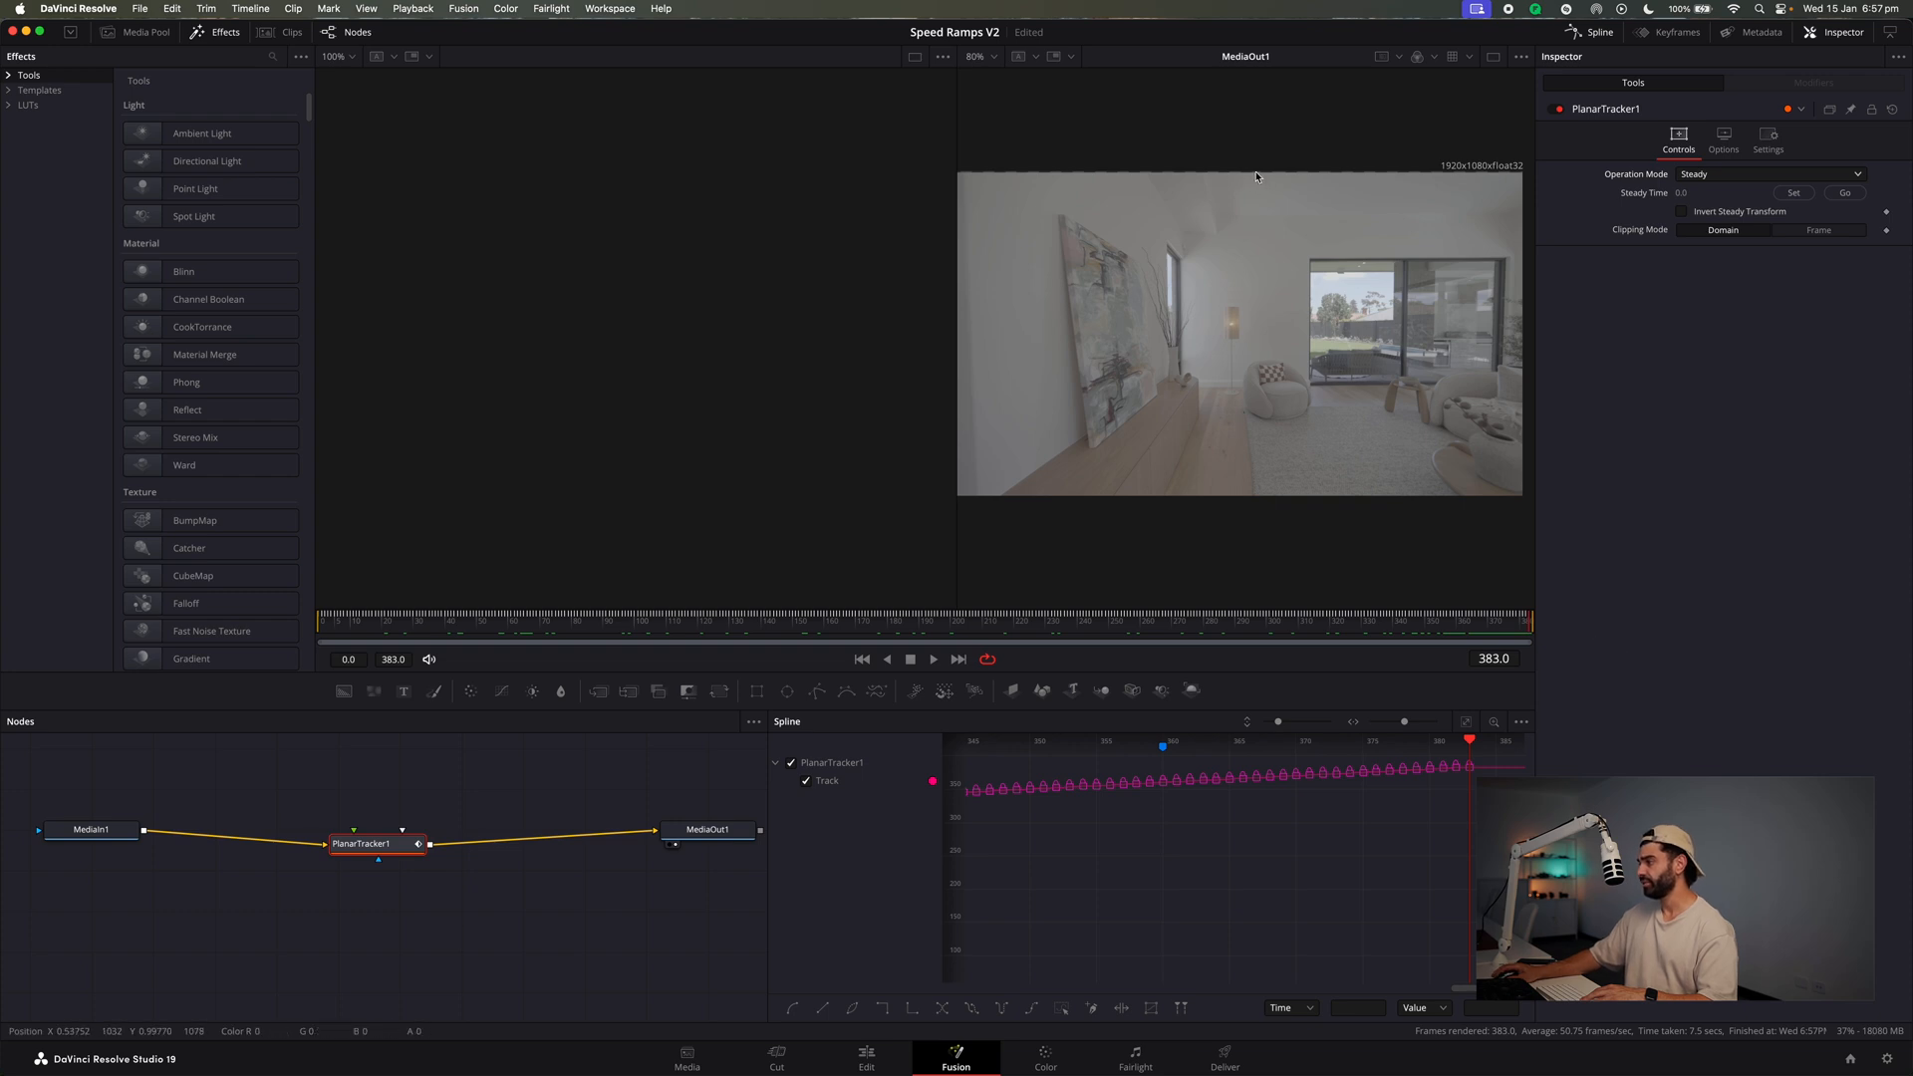
# On the Edit page, show Fusion Clip 3's transform handles at 01:00:13:28 and enlarge the clip slightly to cover its edges.
pyautogui.click(872, 1058)
pyautogui.hscroll(-5, 983, 829)
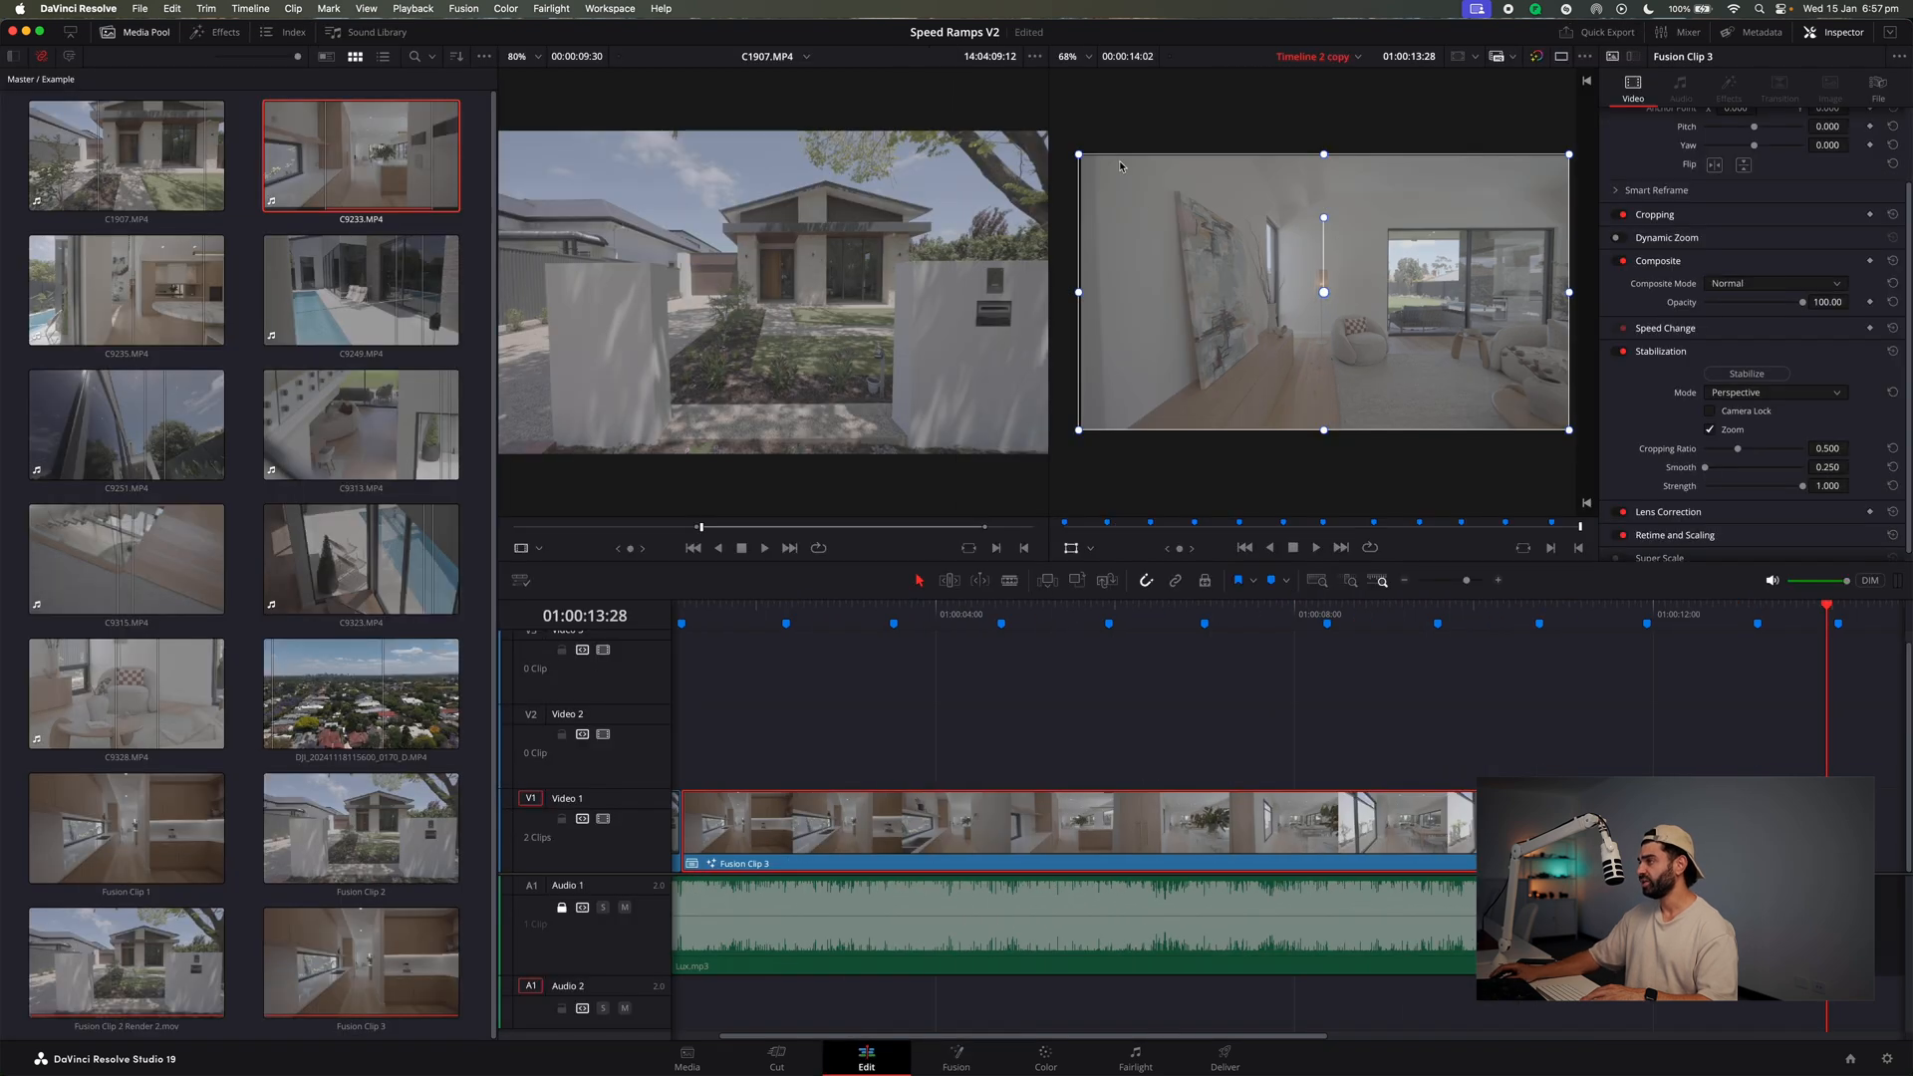
pyautogui.click(1090, 550)
pyautogui.click(1114, 573)
pyautogui.moveTo(1080, 157); pyautogui.dragTo(1073, 149)
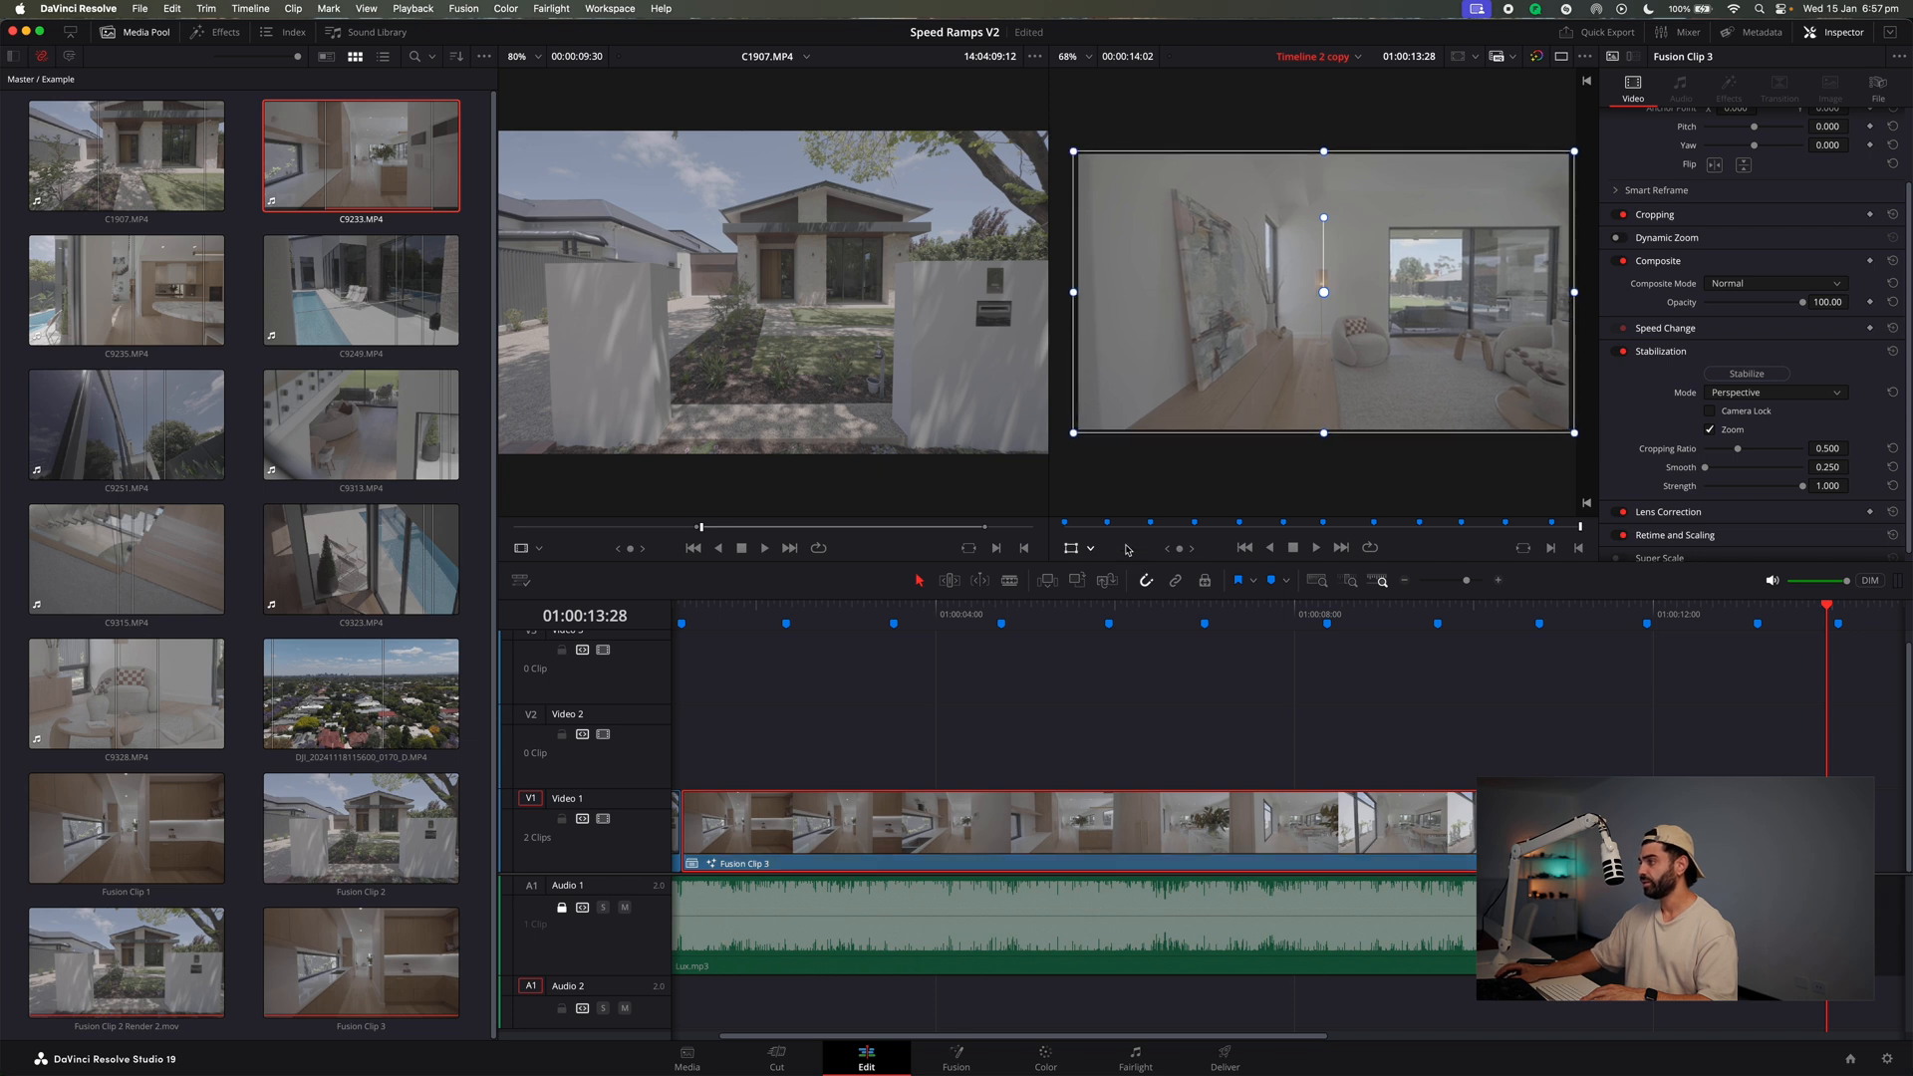
# Convert the stabilized Fusion Clip 3 on Video 1 into a new Fusion clip.
pyautogui.moveTo(1006, 632); pyautogui.dragTo(811, 695)
pyautogui.click(1401, 580)
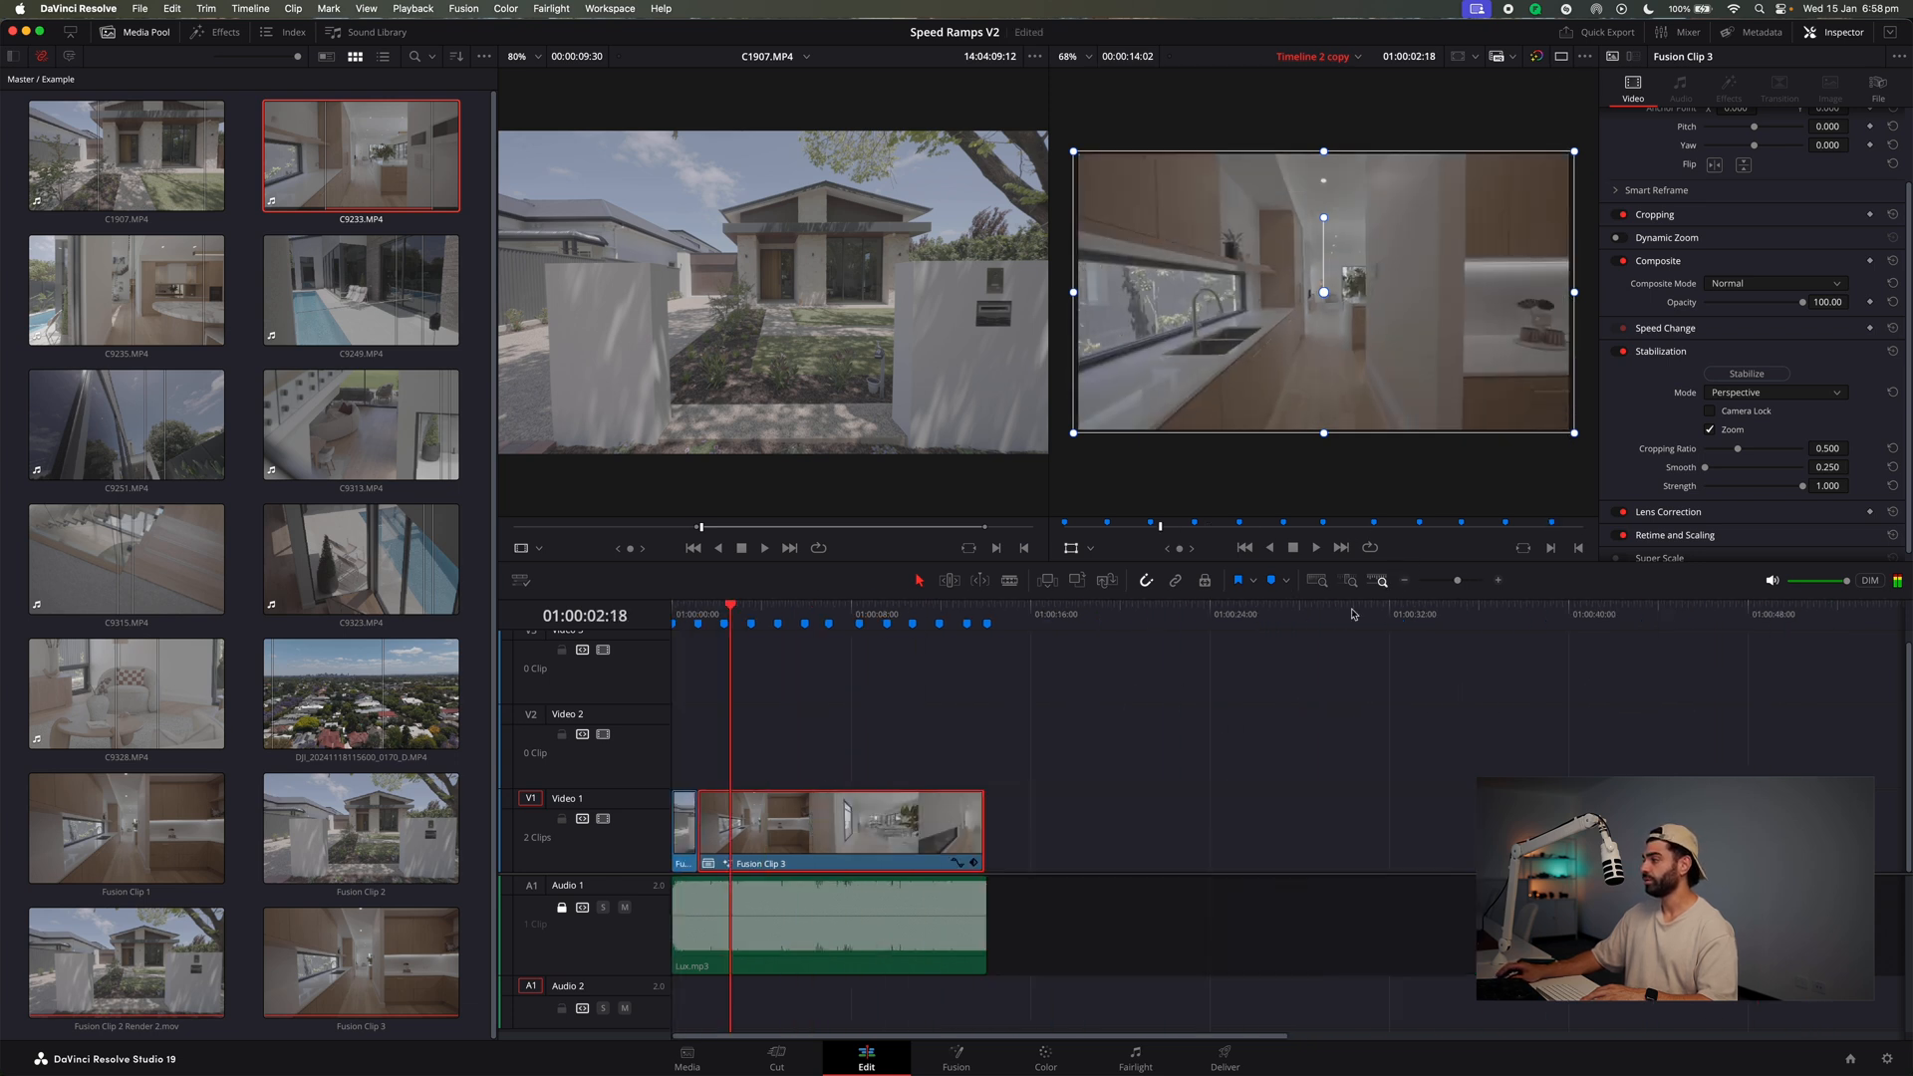
pyautogui.rightClick(724, 845)
pyautogui.click(828, 395)
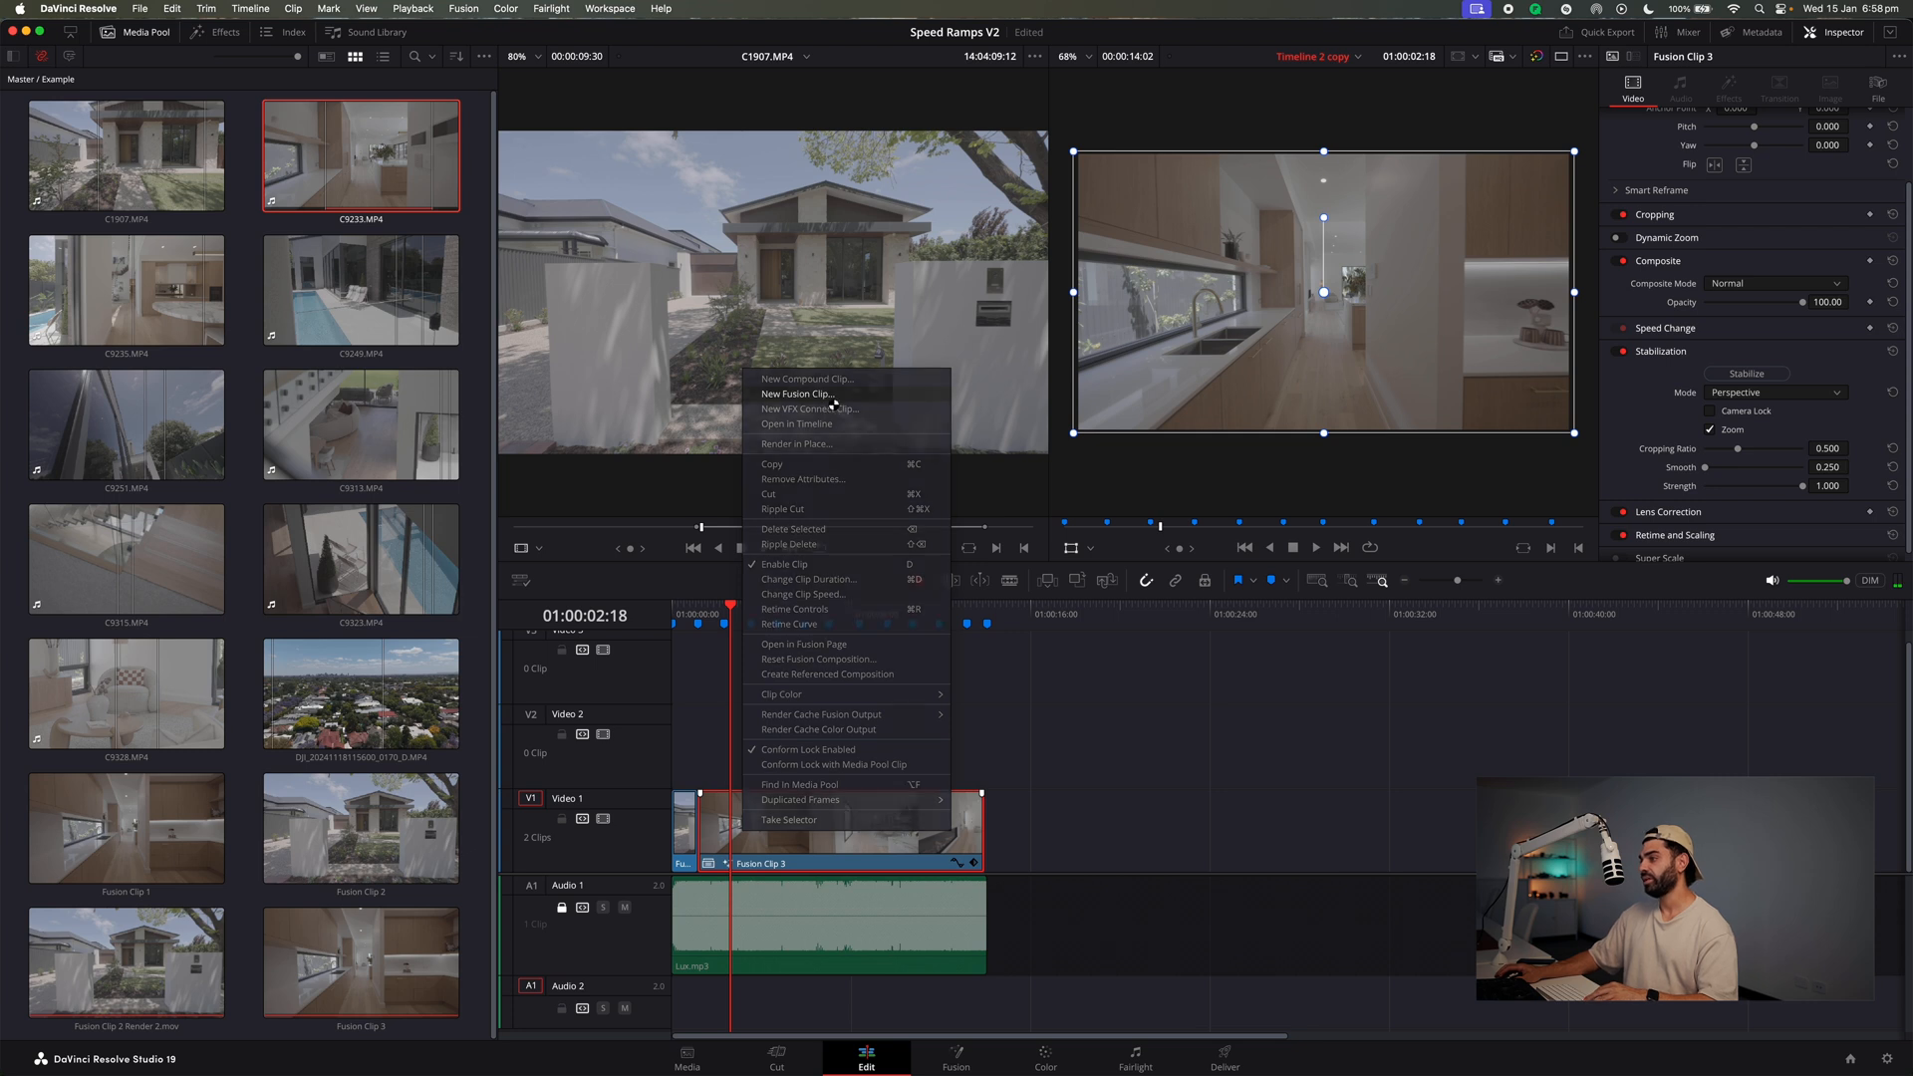
# Place the playhead on the 01:00:01:05 marker and open Fusion Clip 4 on the Fusion page.
pyautogui.click(698, 624)
pyautogui.click(1499, 580)
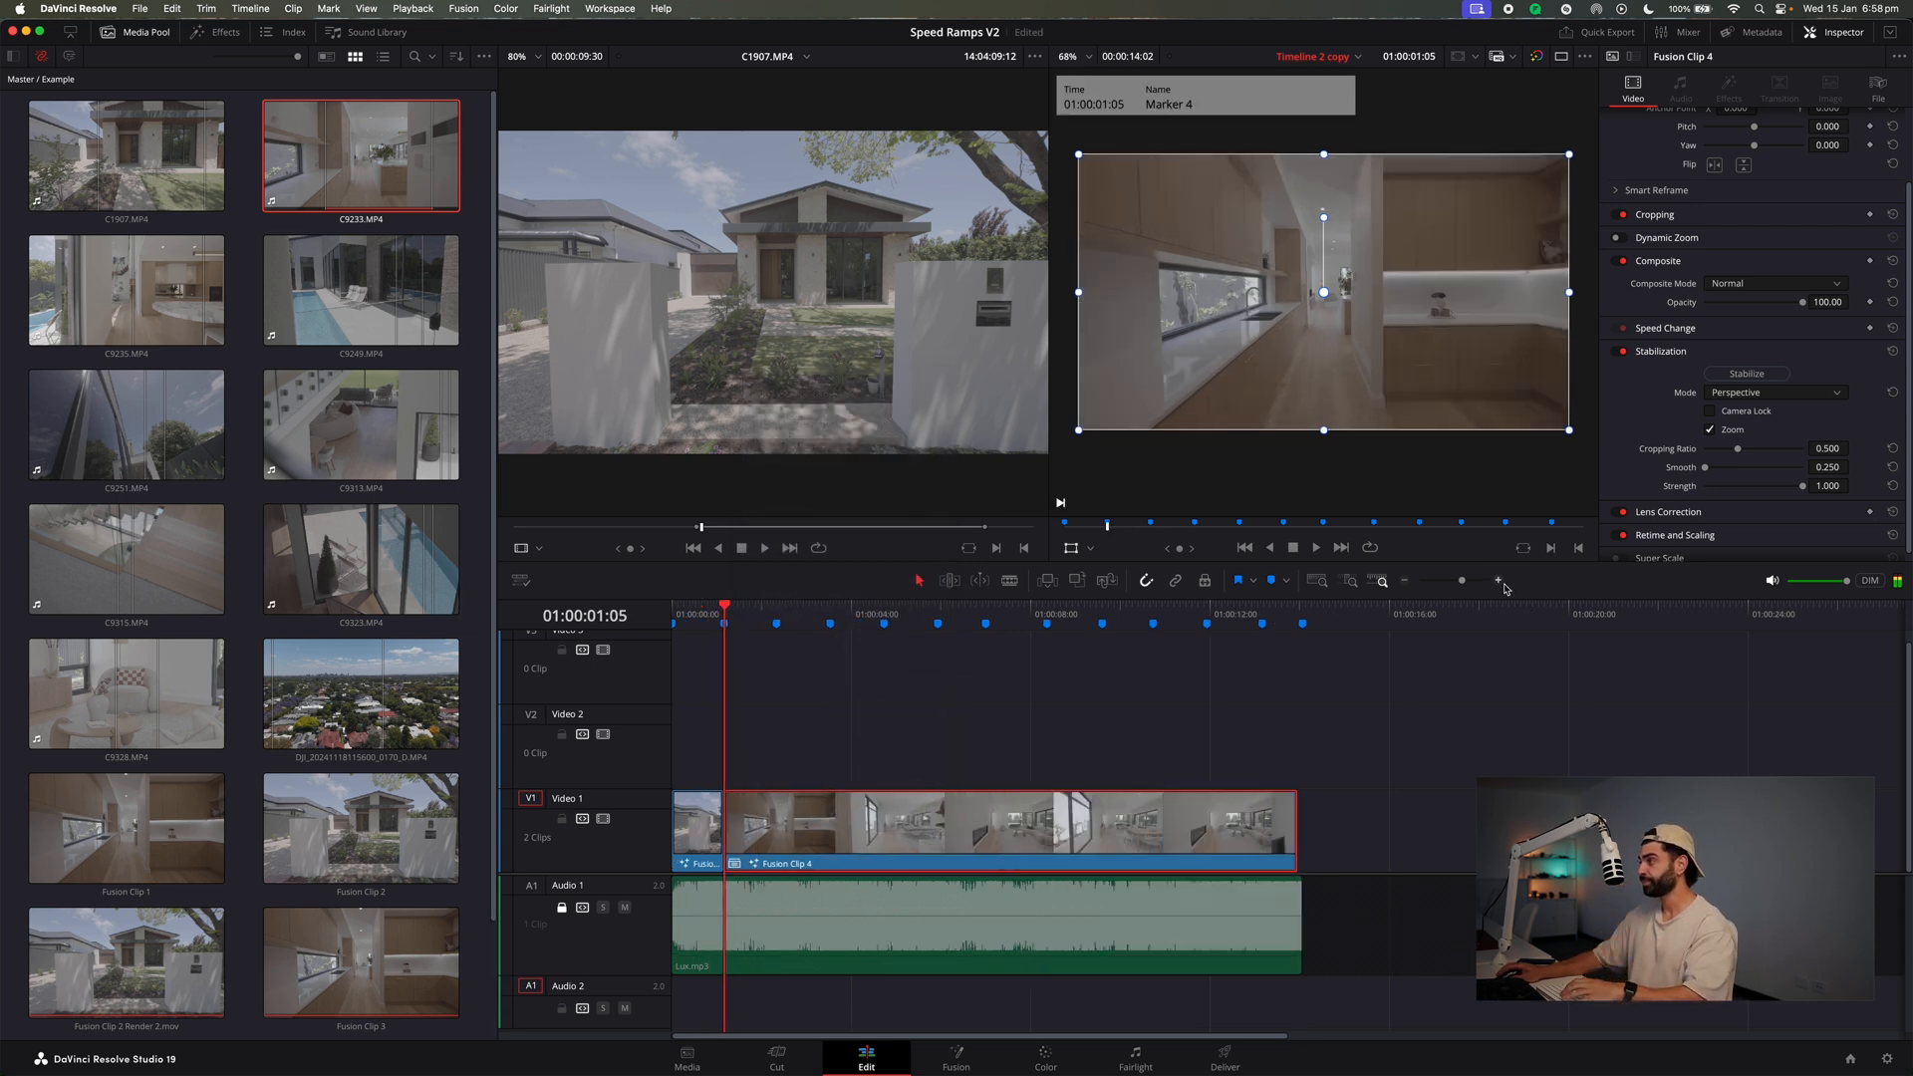
pyautogui.click(1499, 580)
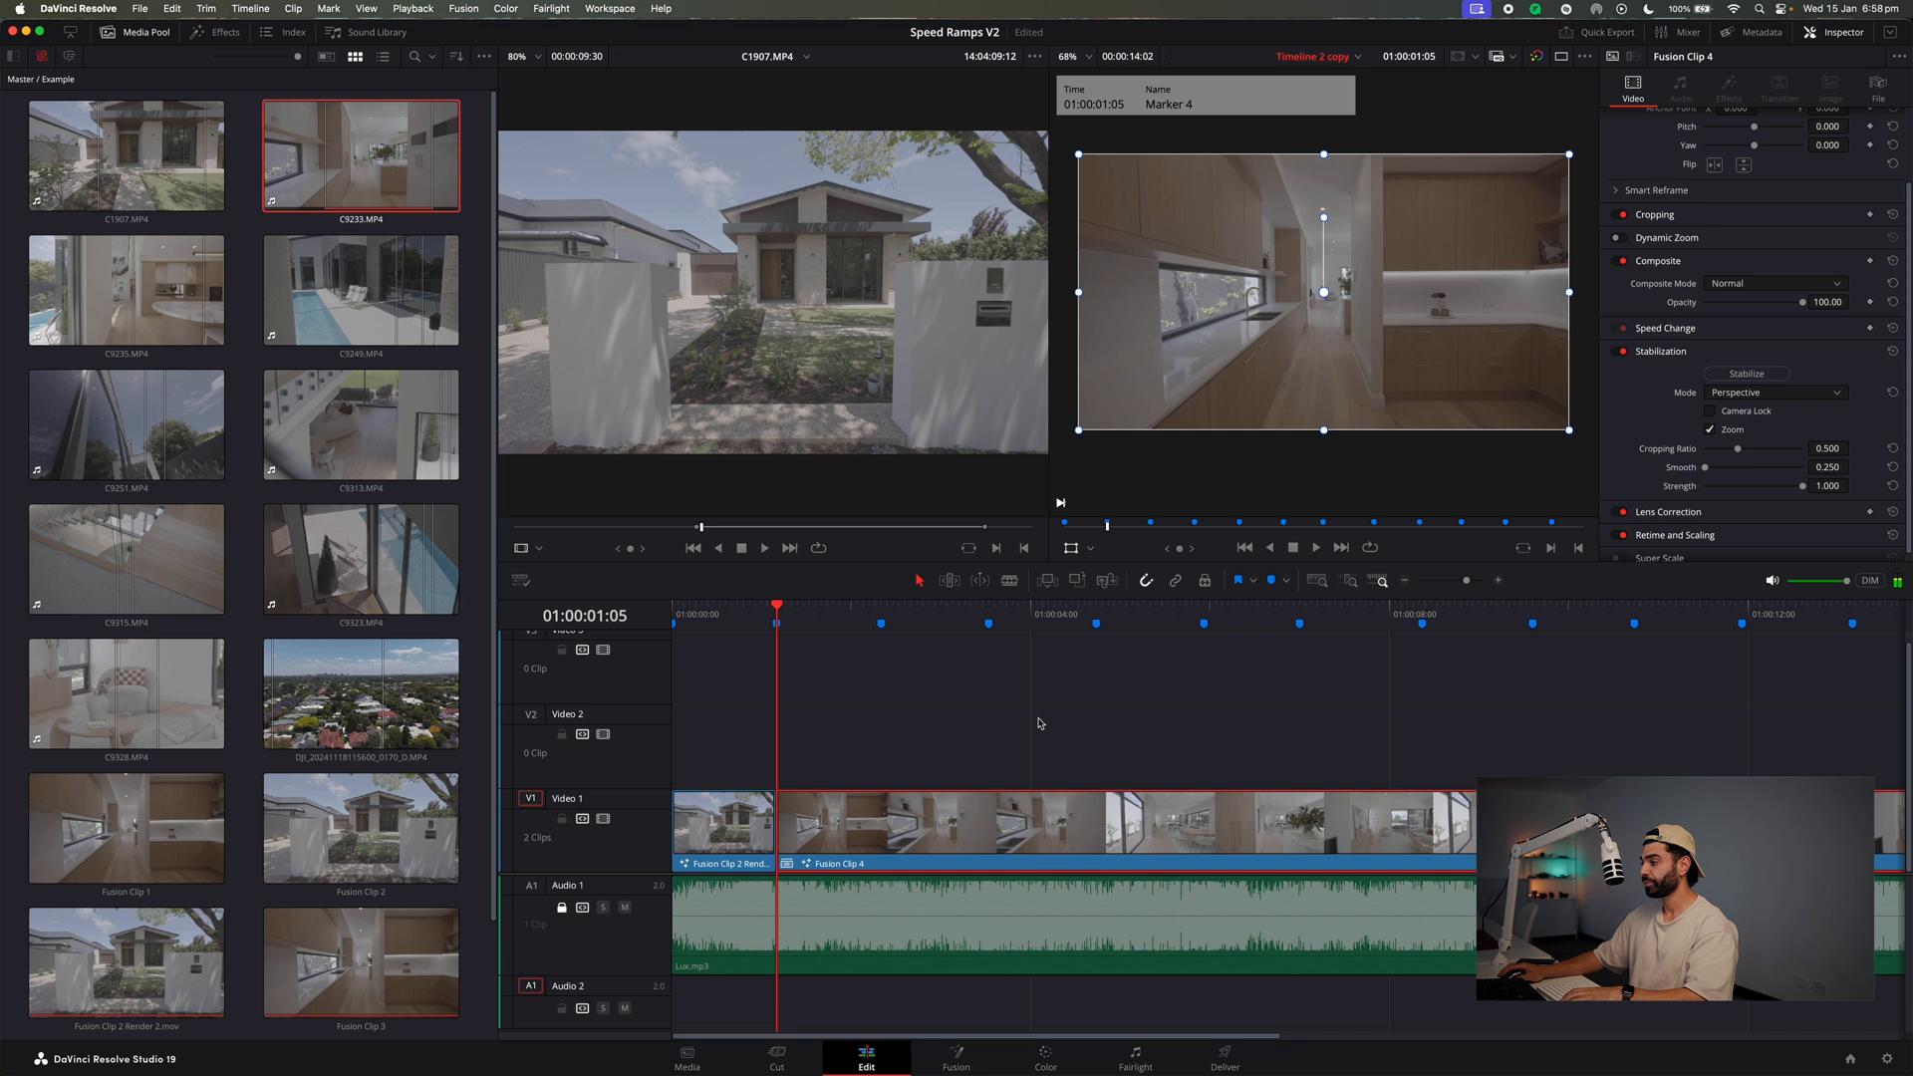
pyautogui.click(958, 1056)
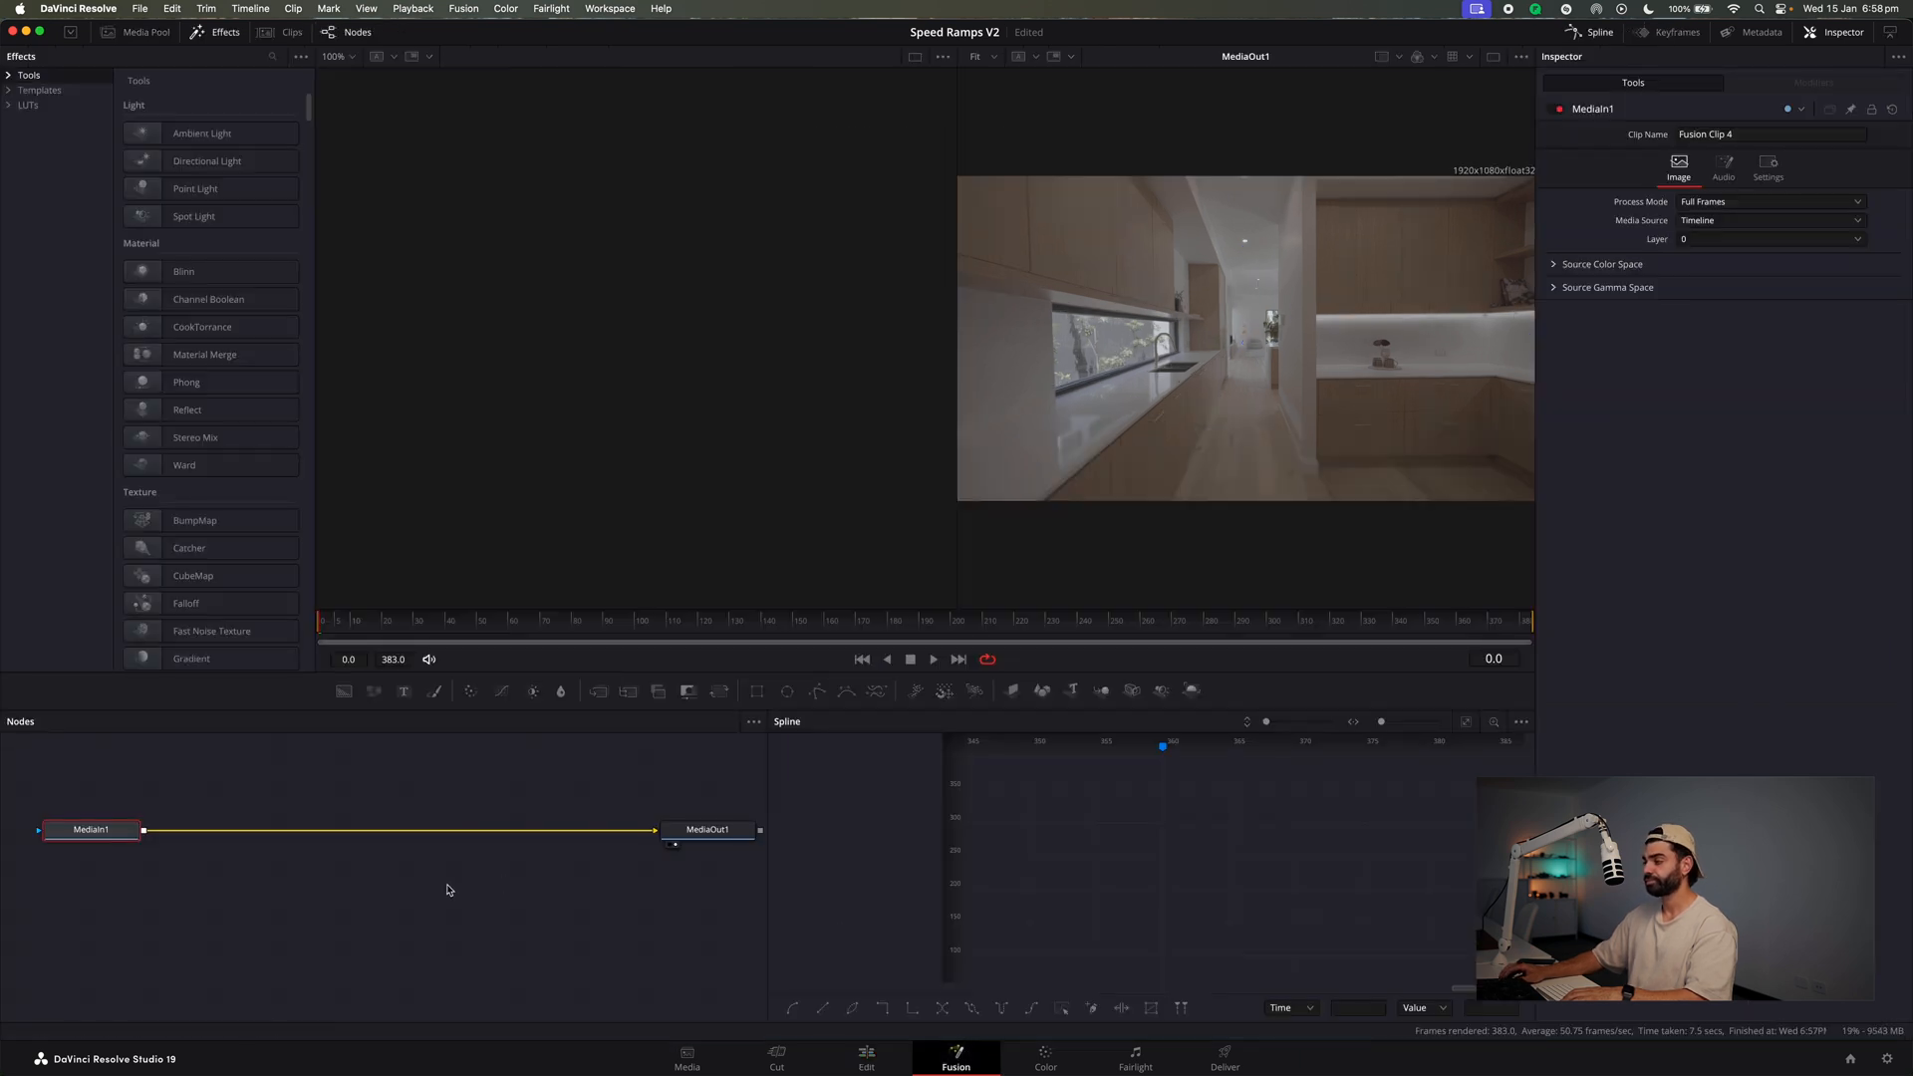
# Add a TimeStretcher node after MediaIn1 and position it midway between MediaIn1 and MediaOut1.
pyautogui.hotkey('shift', 'space')
pyautogui.write('plan')
pyautogui.press('BackSpace')
pyautogui.press('BackSpace')
pyautogui.press('BackSpace')
pyautogui.press('BackSpace')
pyautogui.write('time')
pyautogui.press('Down')
pyautogui.press('Return')
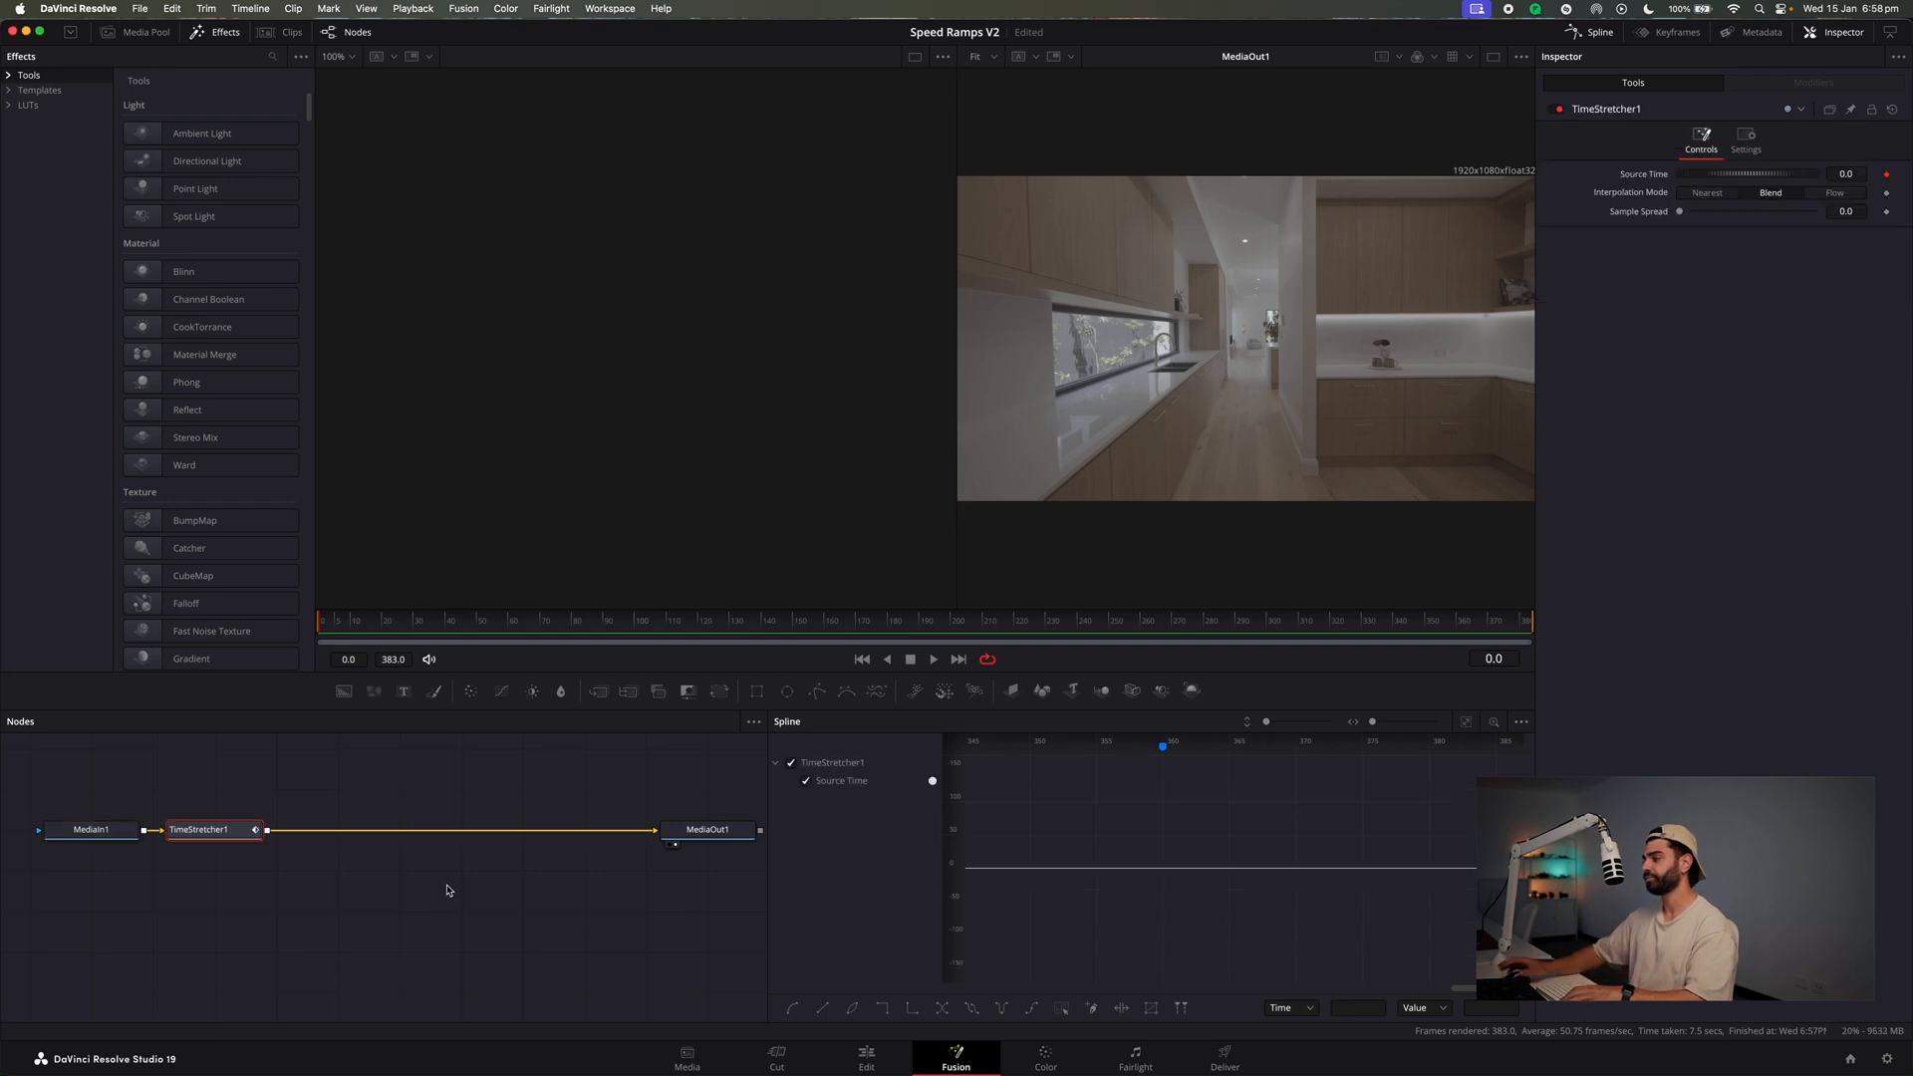
pyautogui.moveTo(266, 828); pyautogui.dragTo(440, 865)
# Return to frame 0 and step four frames forward and back to examine the clip's frame timing.
pyautogui.click(845, 625)
pyautogui.moveTo(845, 625); pyautogui.dragTo(350, 628)
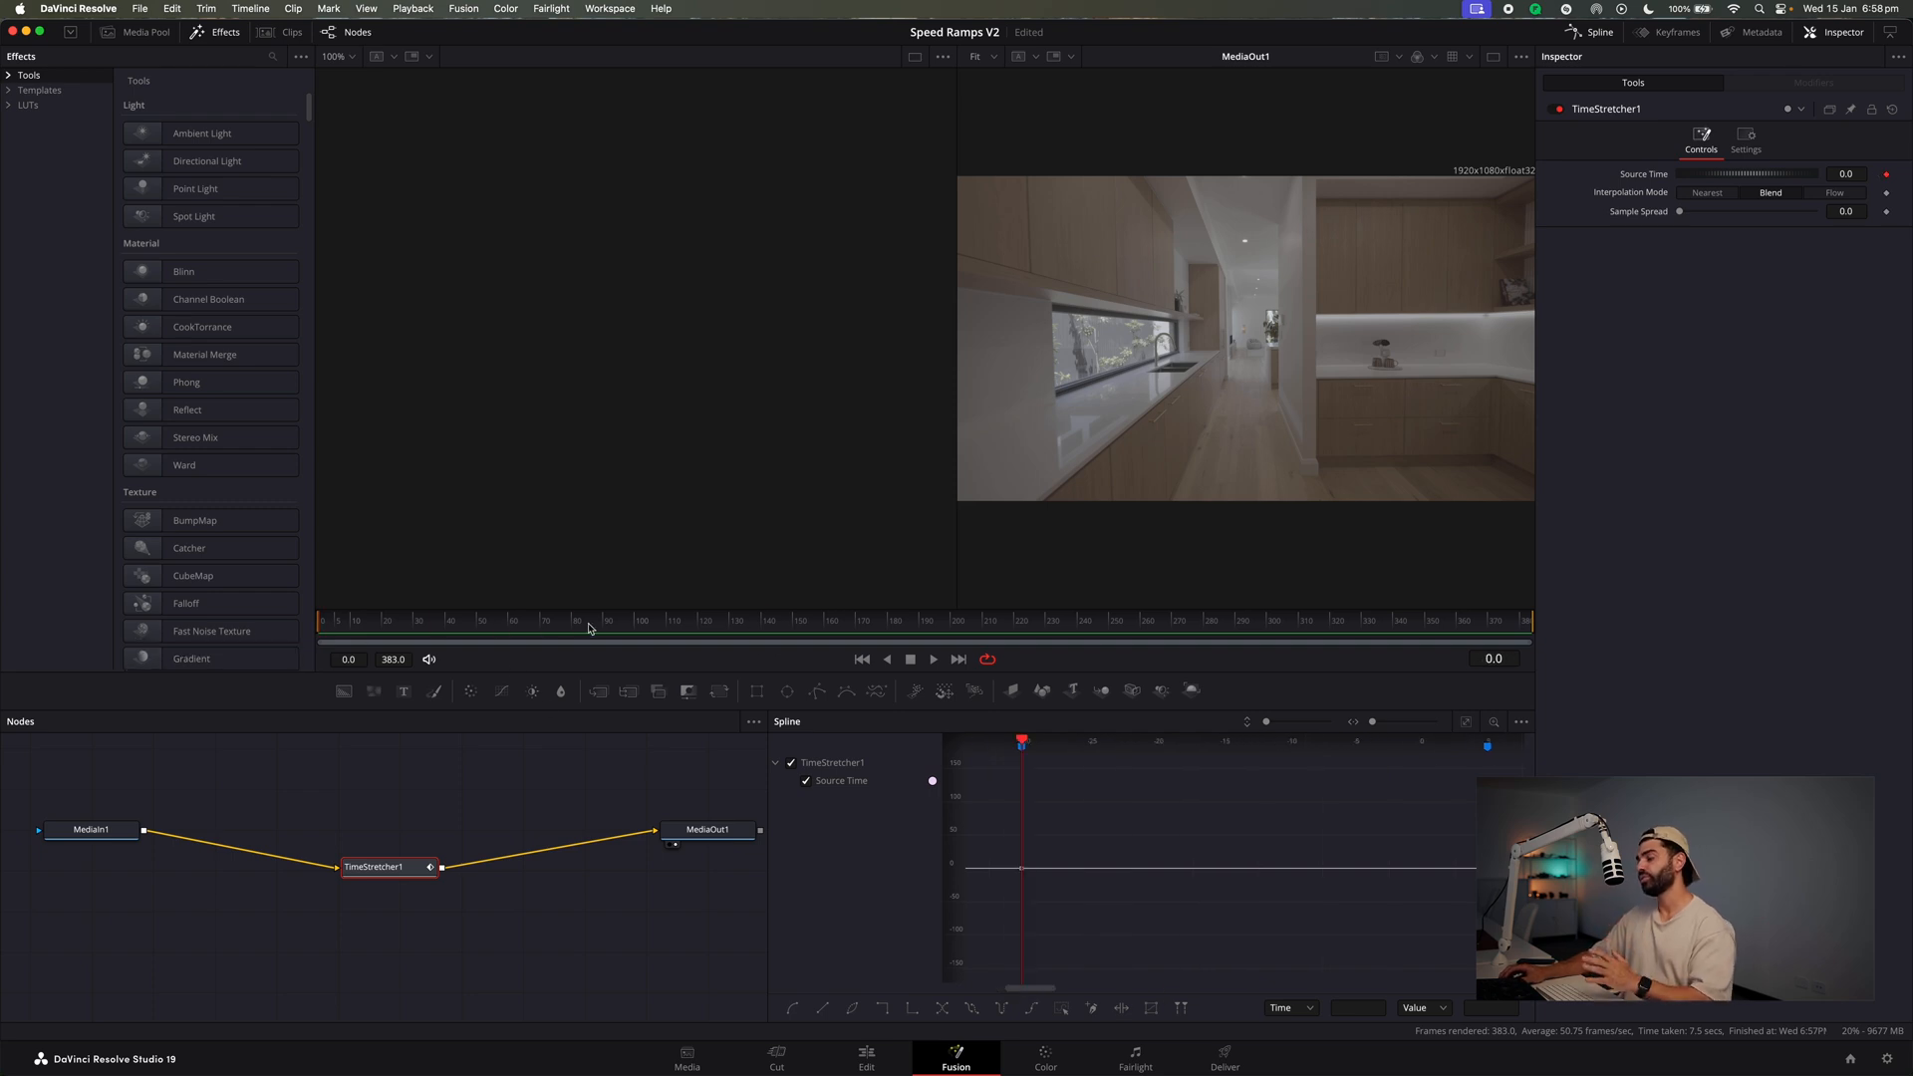
pyautogui.press('Right')
pyautogui.press('Right')
pyautogui.press('Right')
pyautogui.press('Right')
pyautogui.press('Left')
pyautogui.press('Left')
pyautogui.press('Left')
pyautogui.press('Left')
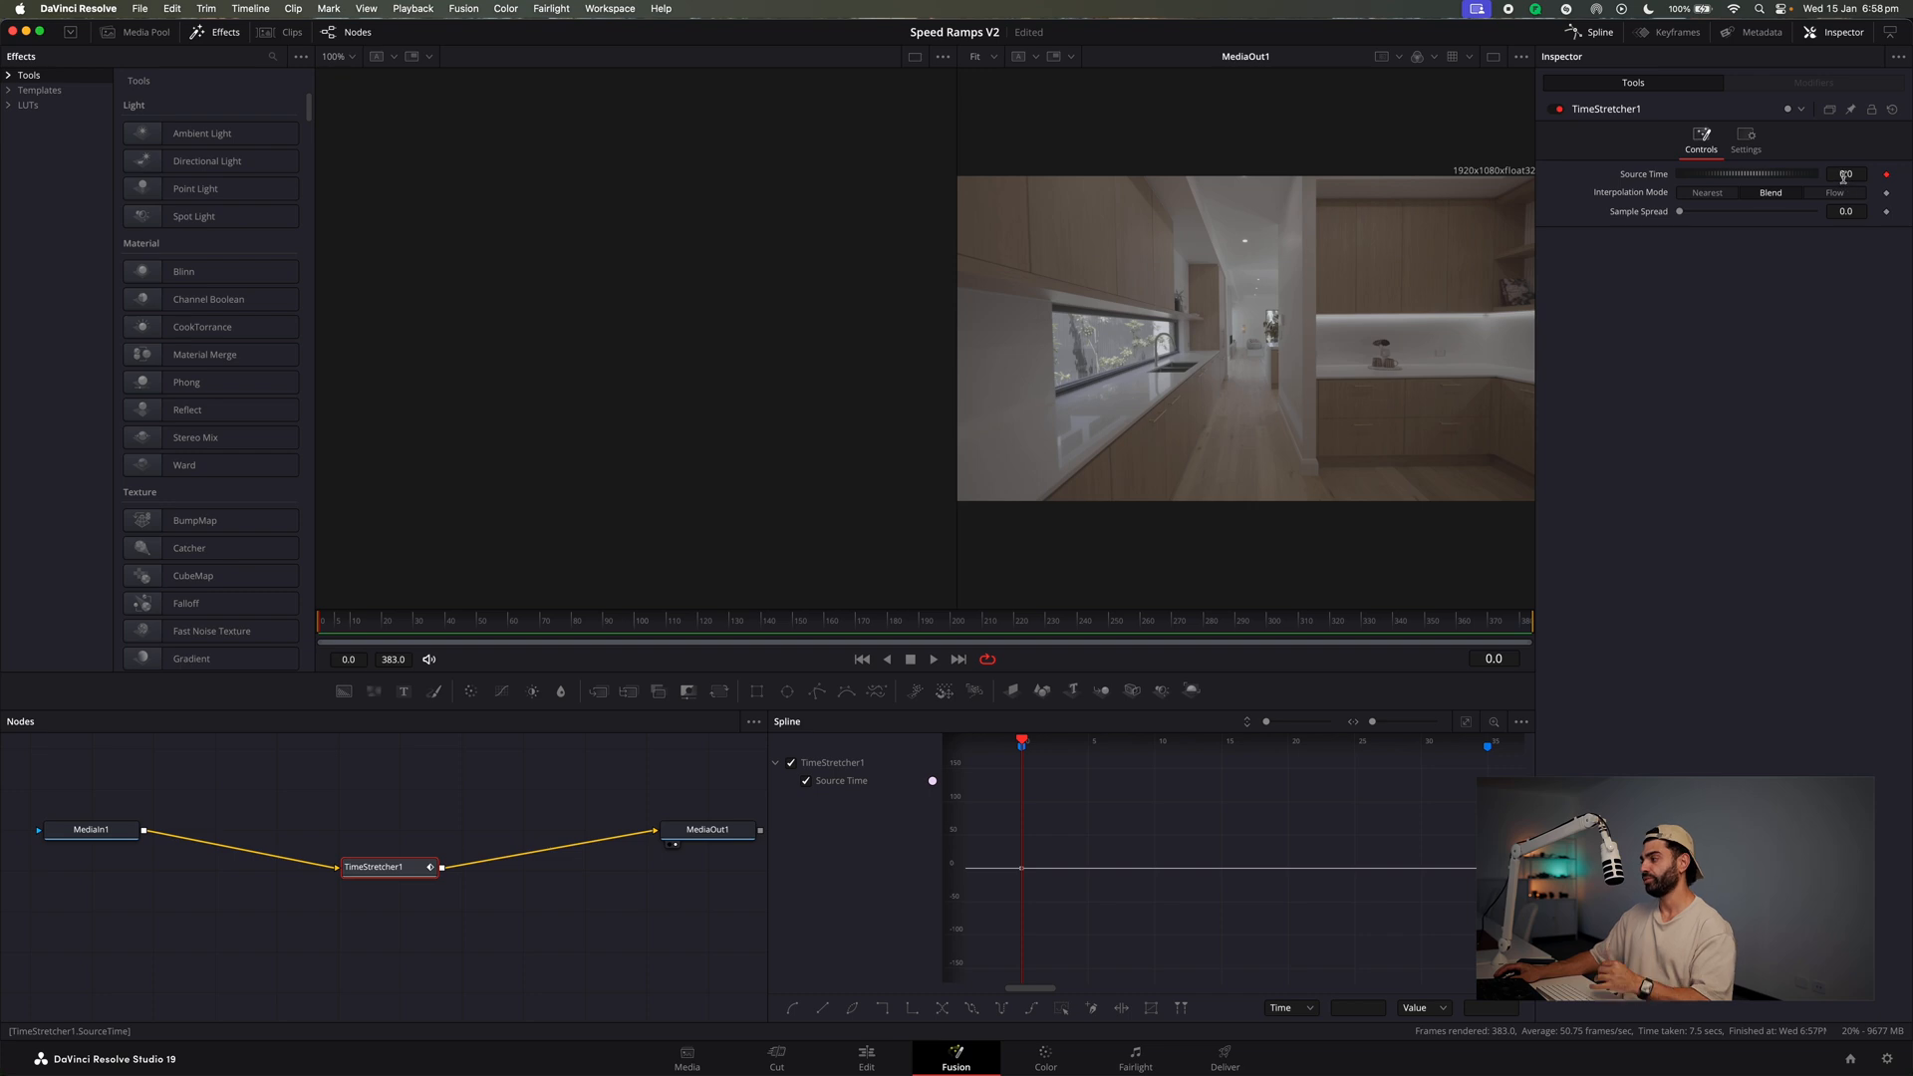
# Check the clip's last frame, 383, and keyframe TimeStretcher1's Source Time to 383 at frame 35.
pyautogui.moveTo(632, 623); pyautogui.dragTo(1730, 640)
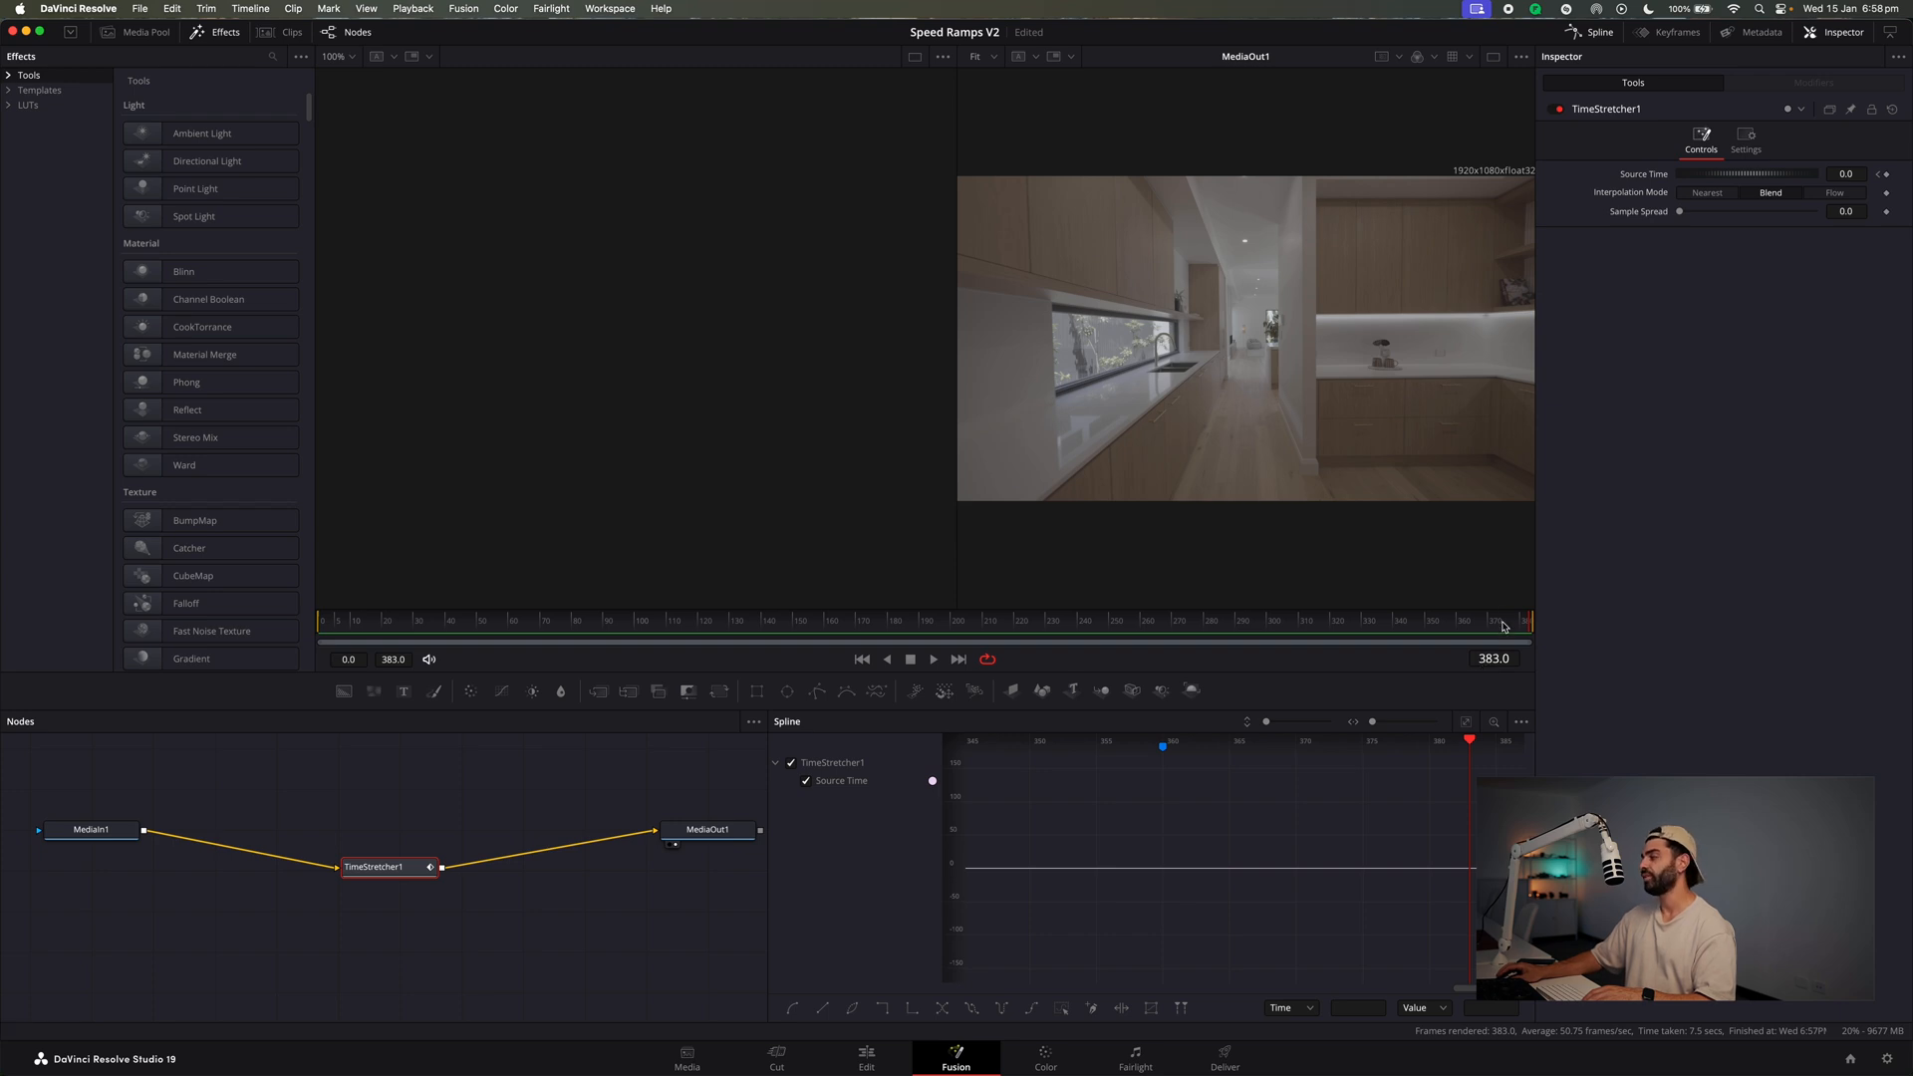
pyautogui.moveTo(1507, 624); pyautogui.dragTo(434, 639)
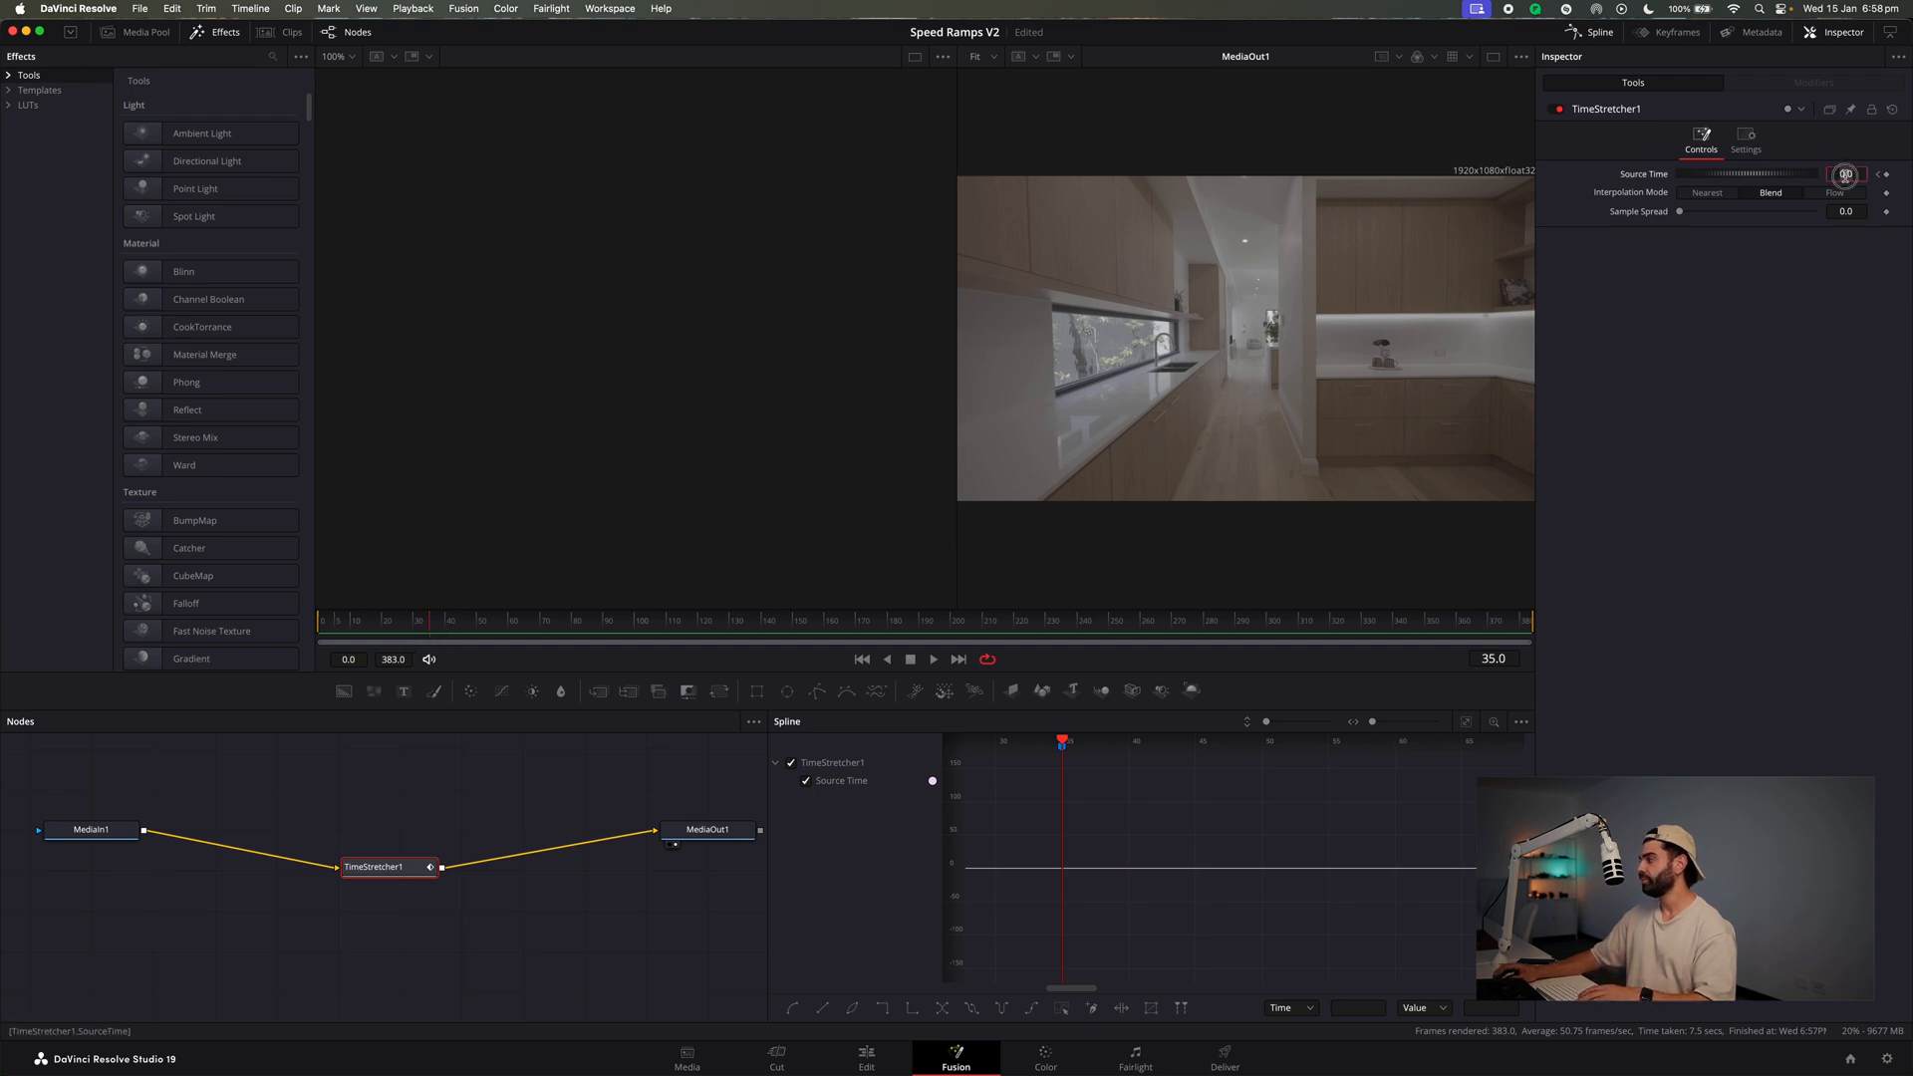
pyautogui.press('Tab')
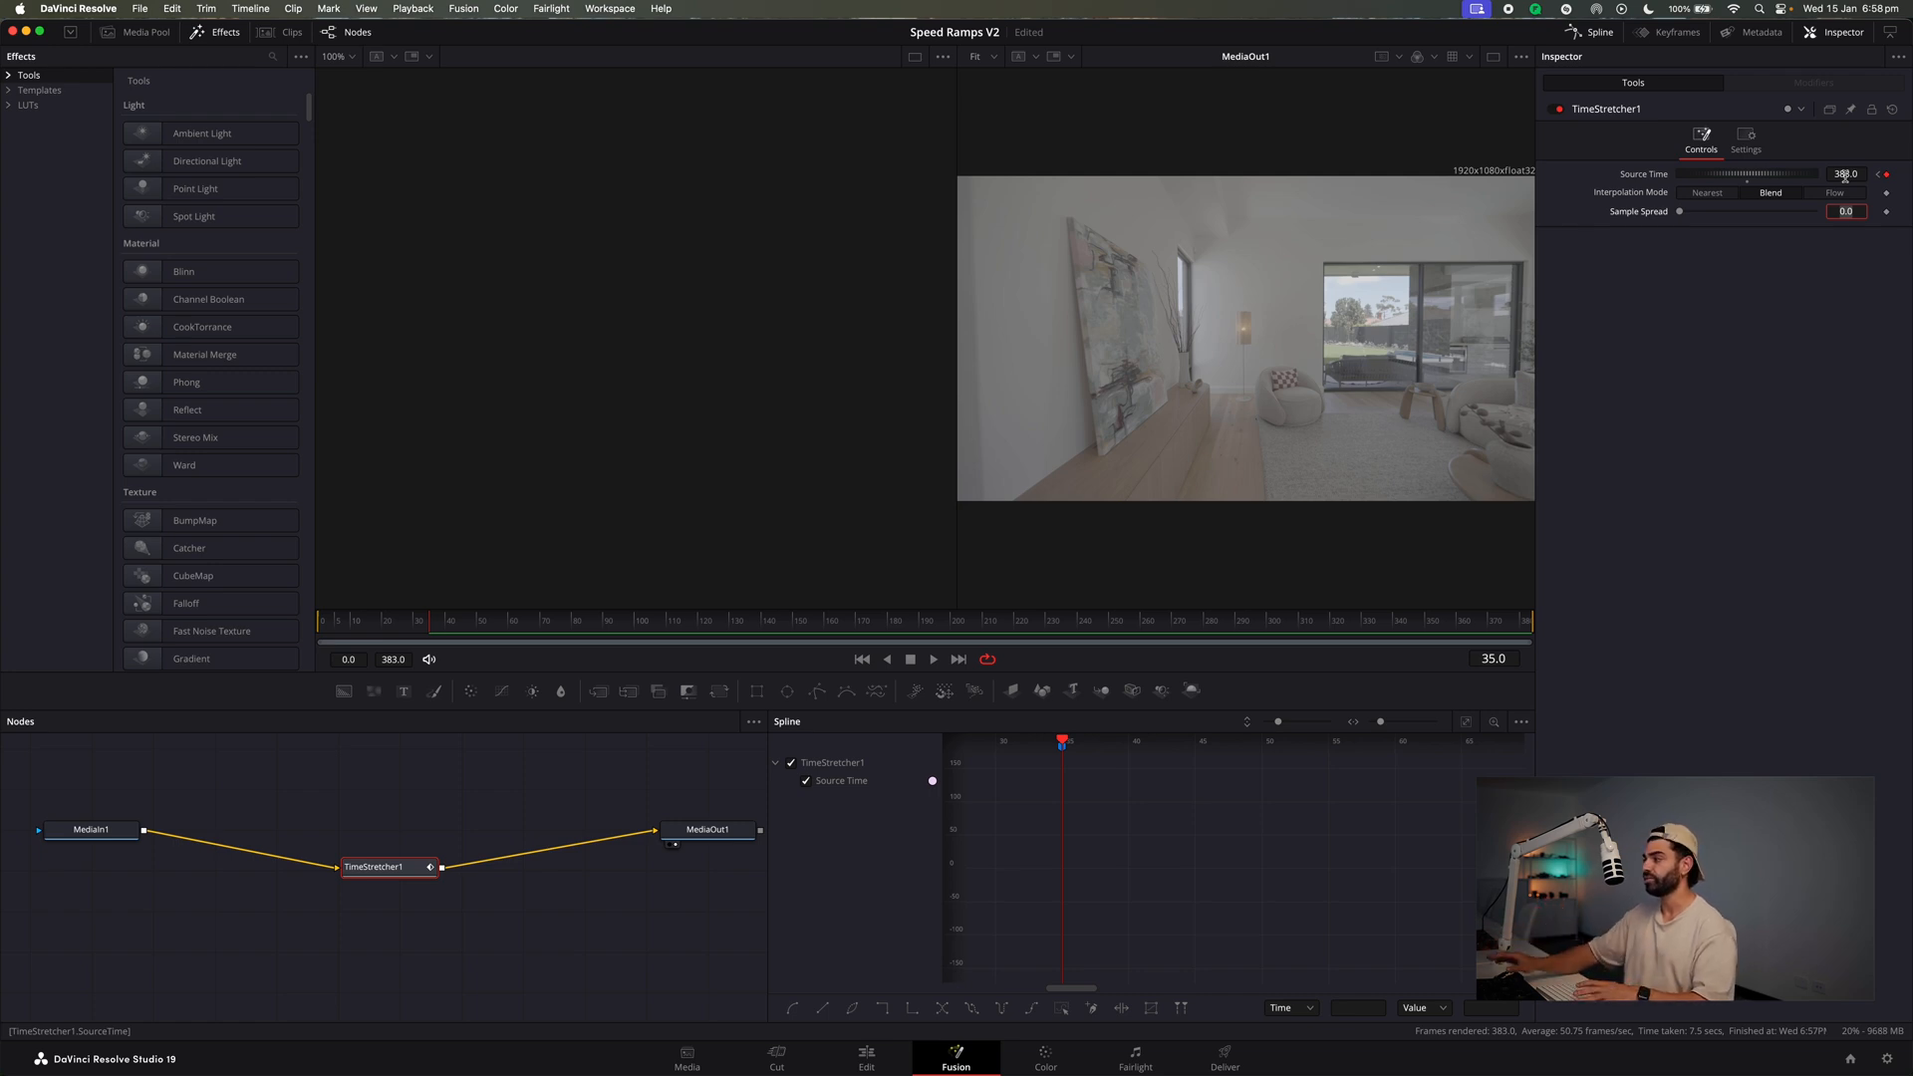
# Fit the Source Time spline in view and pull the frame 0 keyframe's handle straight up for a steep initial ramp.
pyautogui.click(1465, 728)
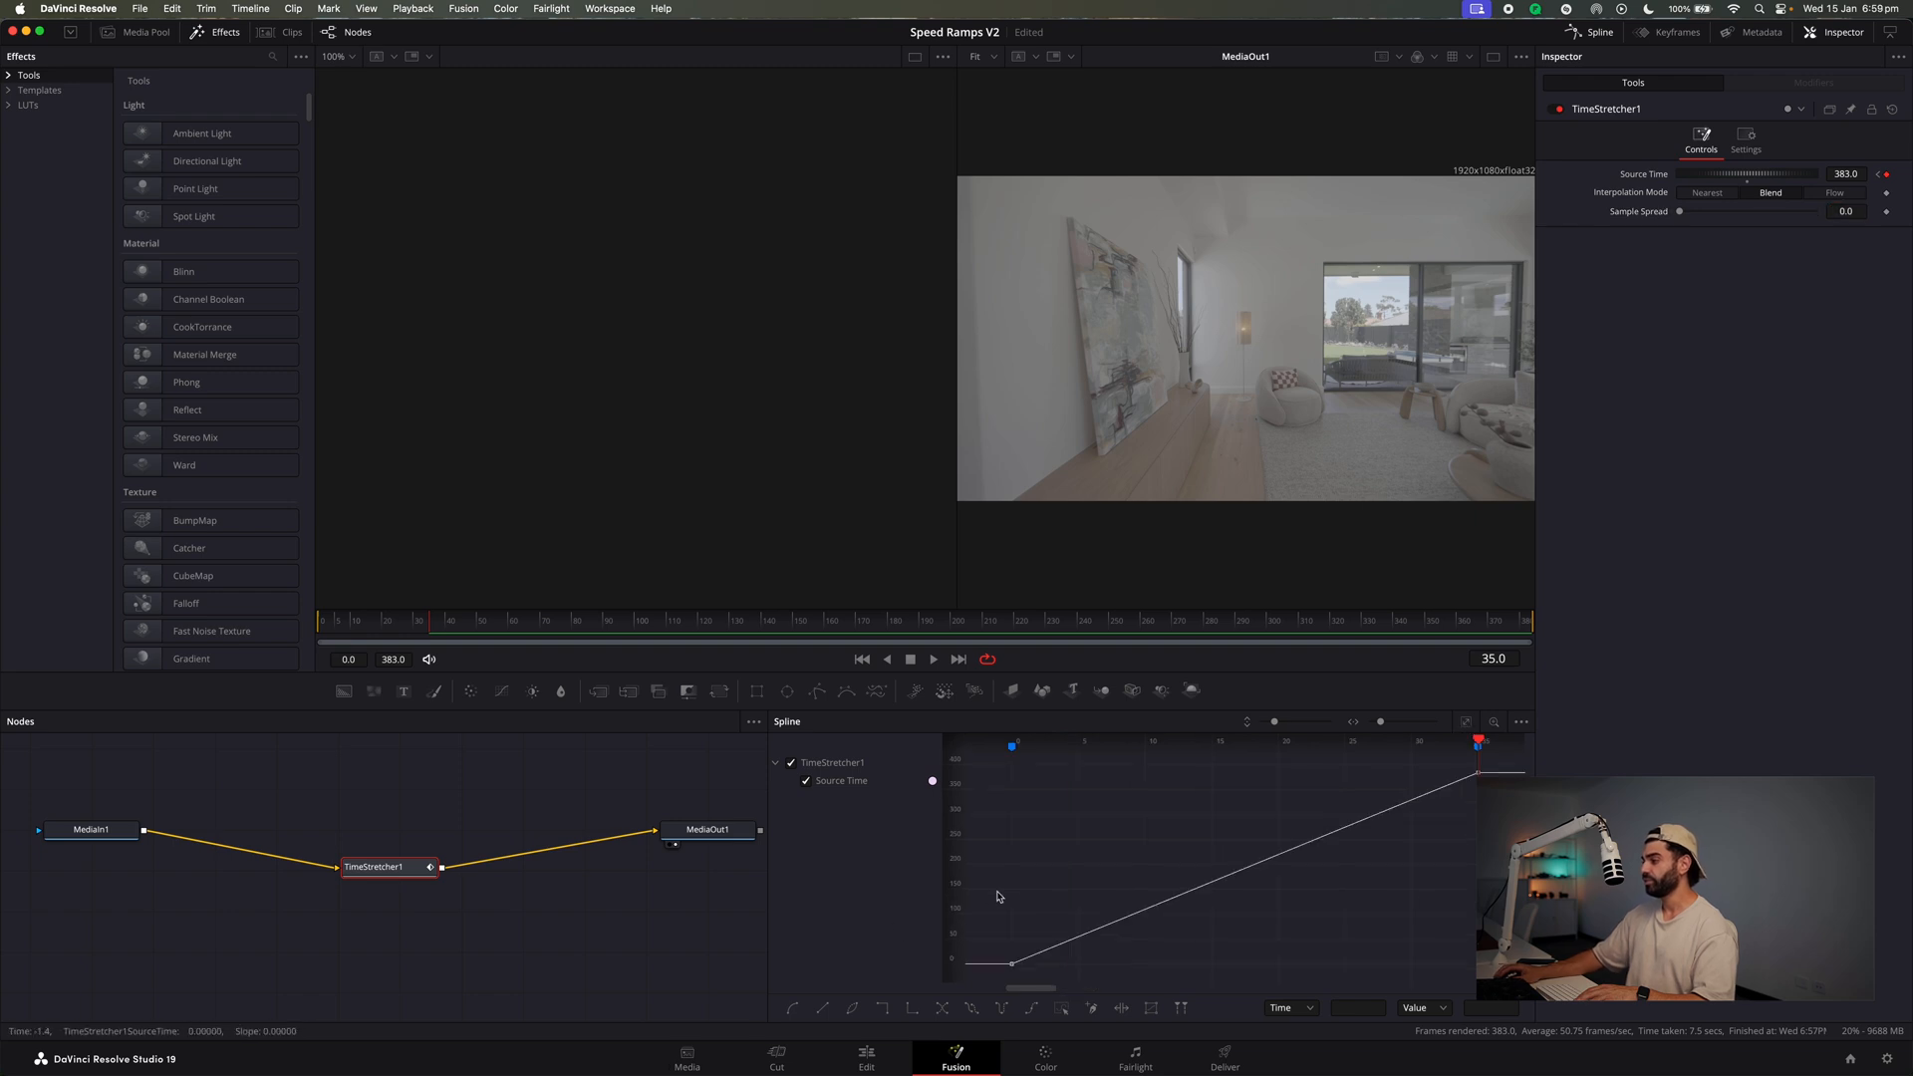
pyautogui.moveTo(991, 907); pyautogui.dragTo(1086, 1001)
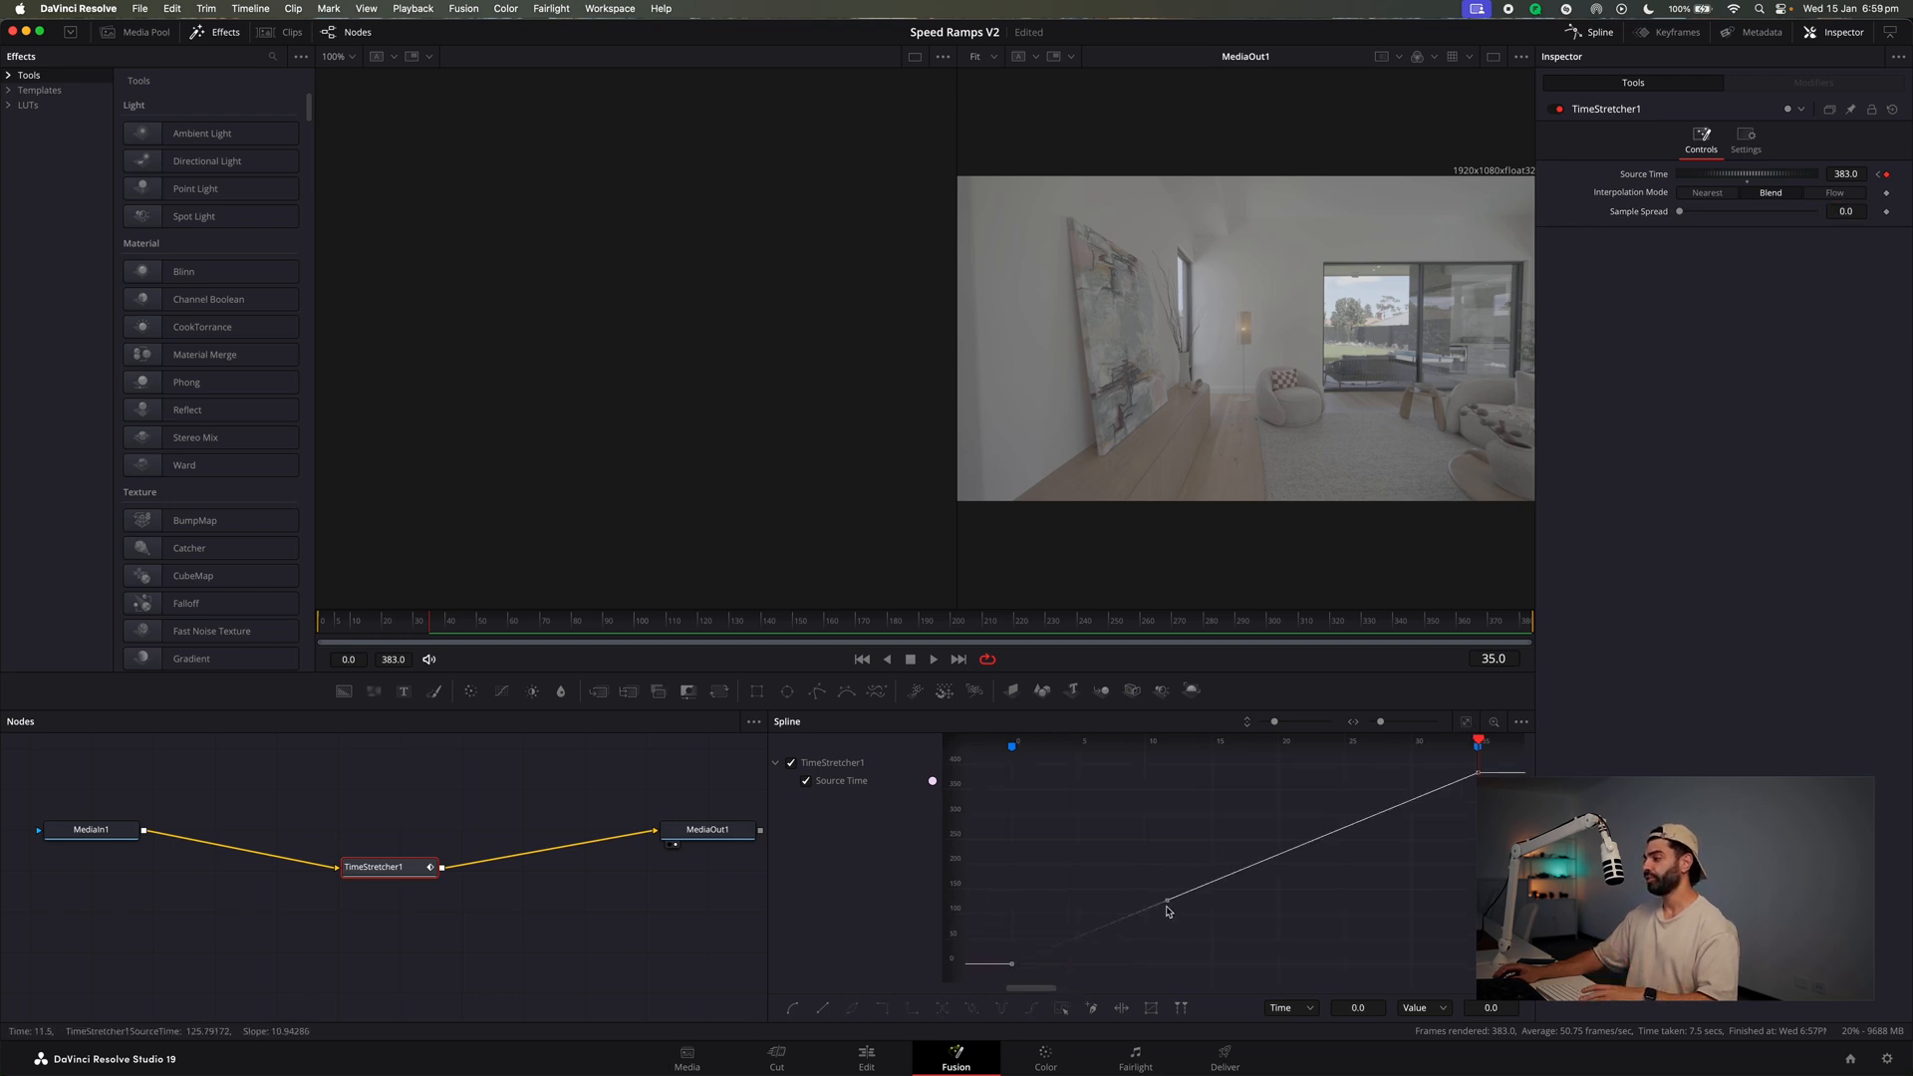
pyautogui.moveTo(1165, 903); pyautogui.dragTo(1002, 787)
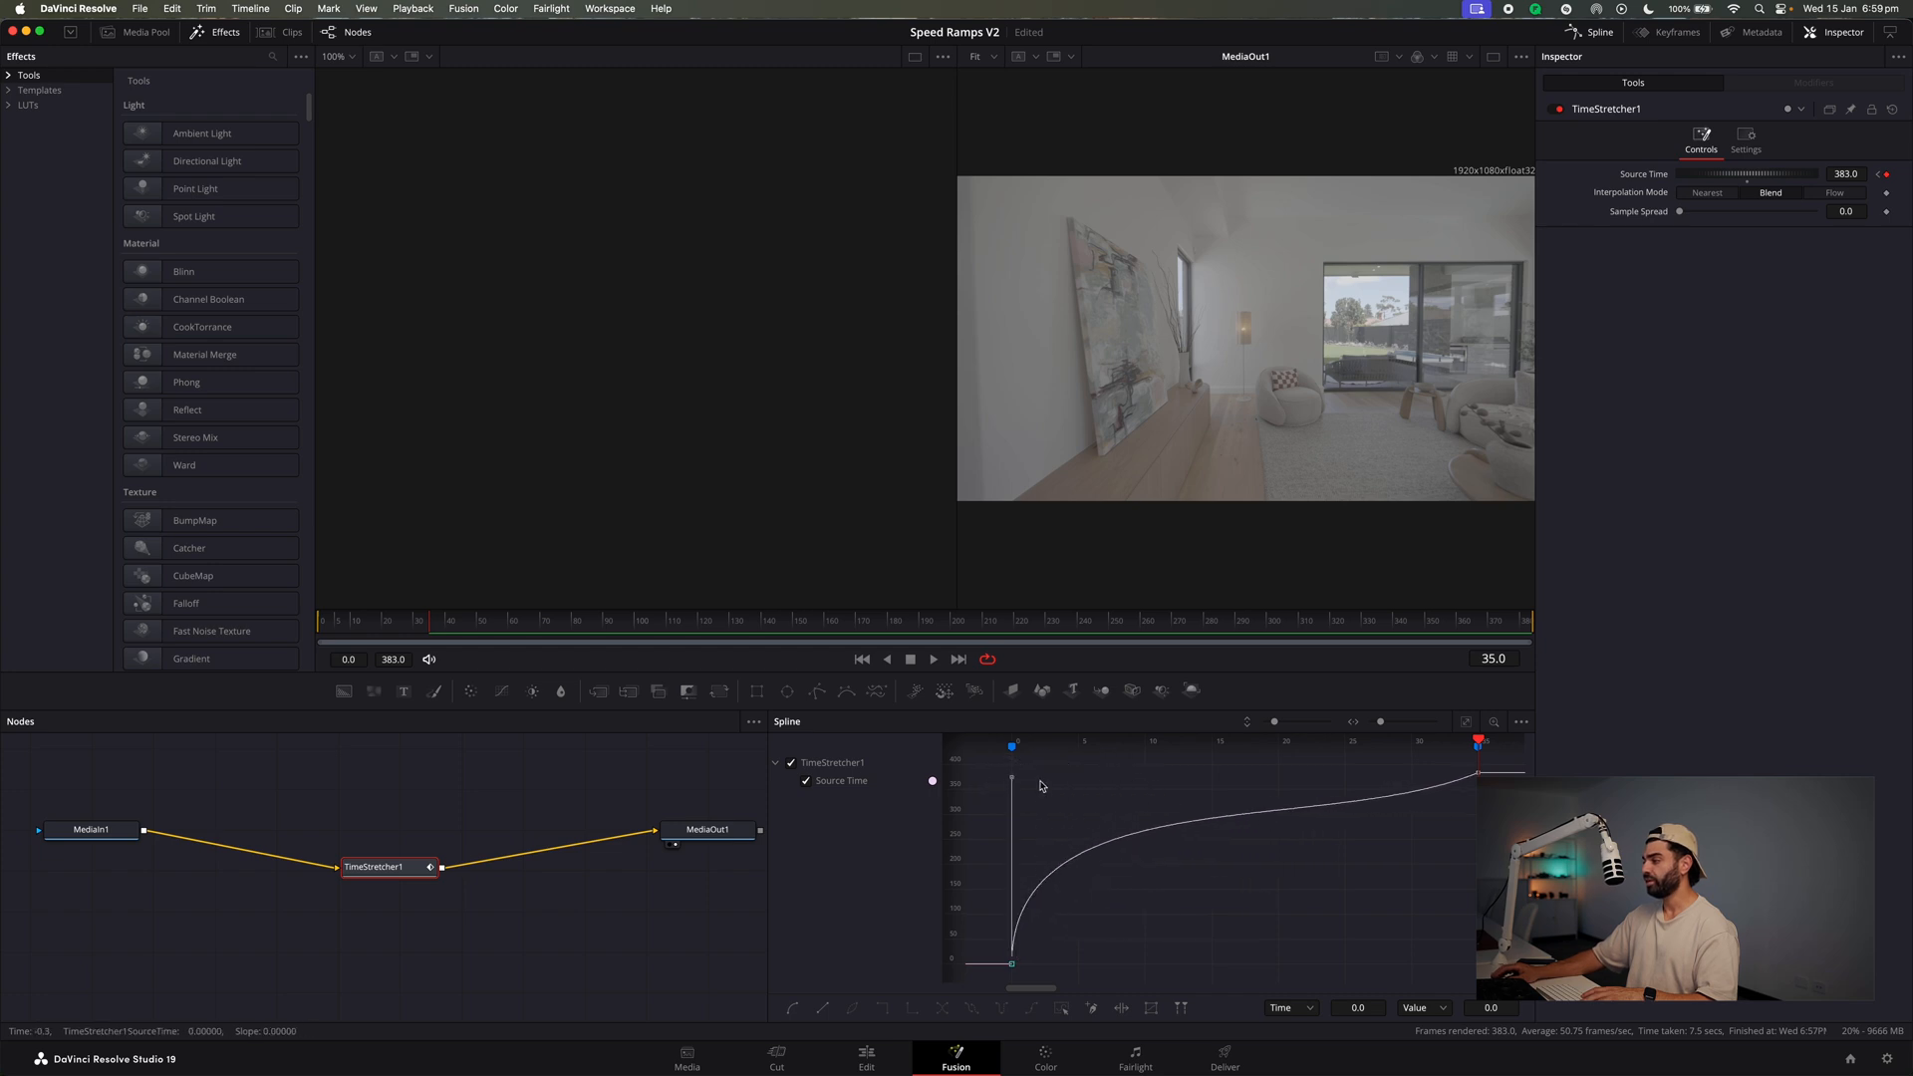
# Flatten the spline into the frame 35 keyframe by extending its handle to about frame 25 at source time 378.
pyautogui.moveTo(1401, 745); pyautogui.dragTo(1403, 747)
pyautogui.moveTo(1333, 840); pyautogui.dragTo(1298, 794)
pyautogui.moveTo(1097, 912); pyautogui.dragTo(937, 994)
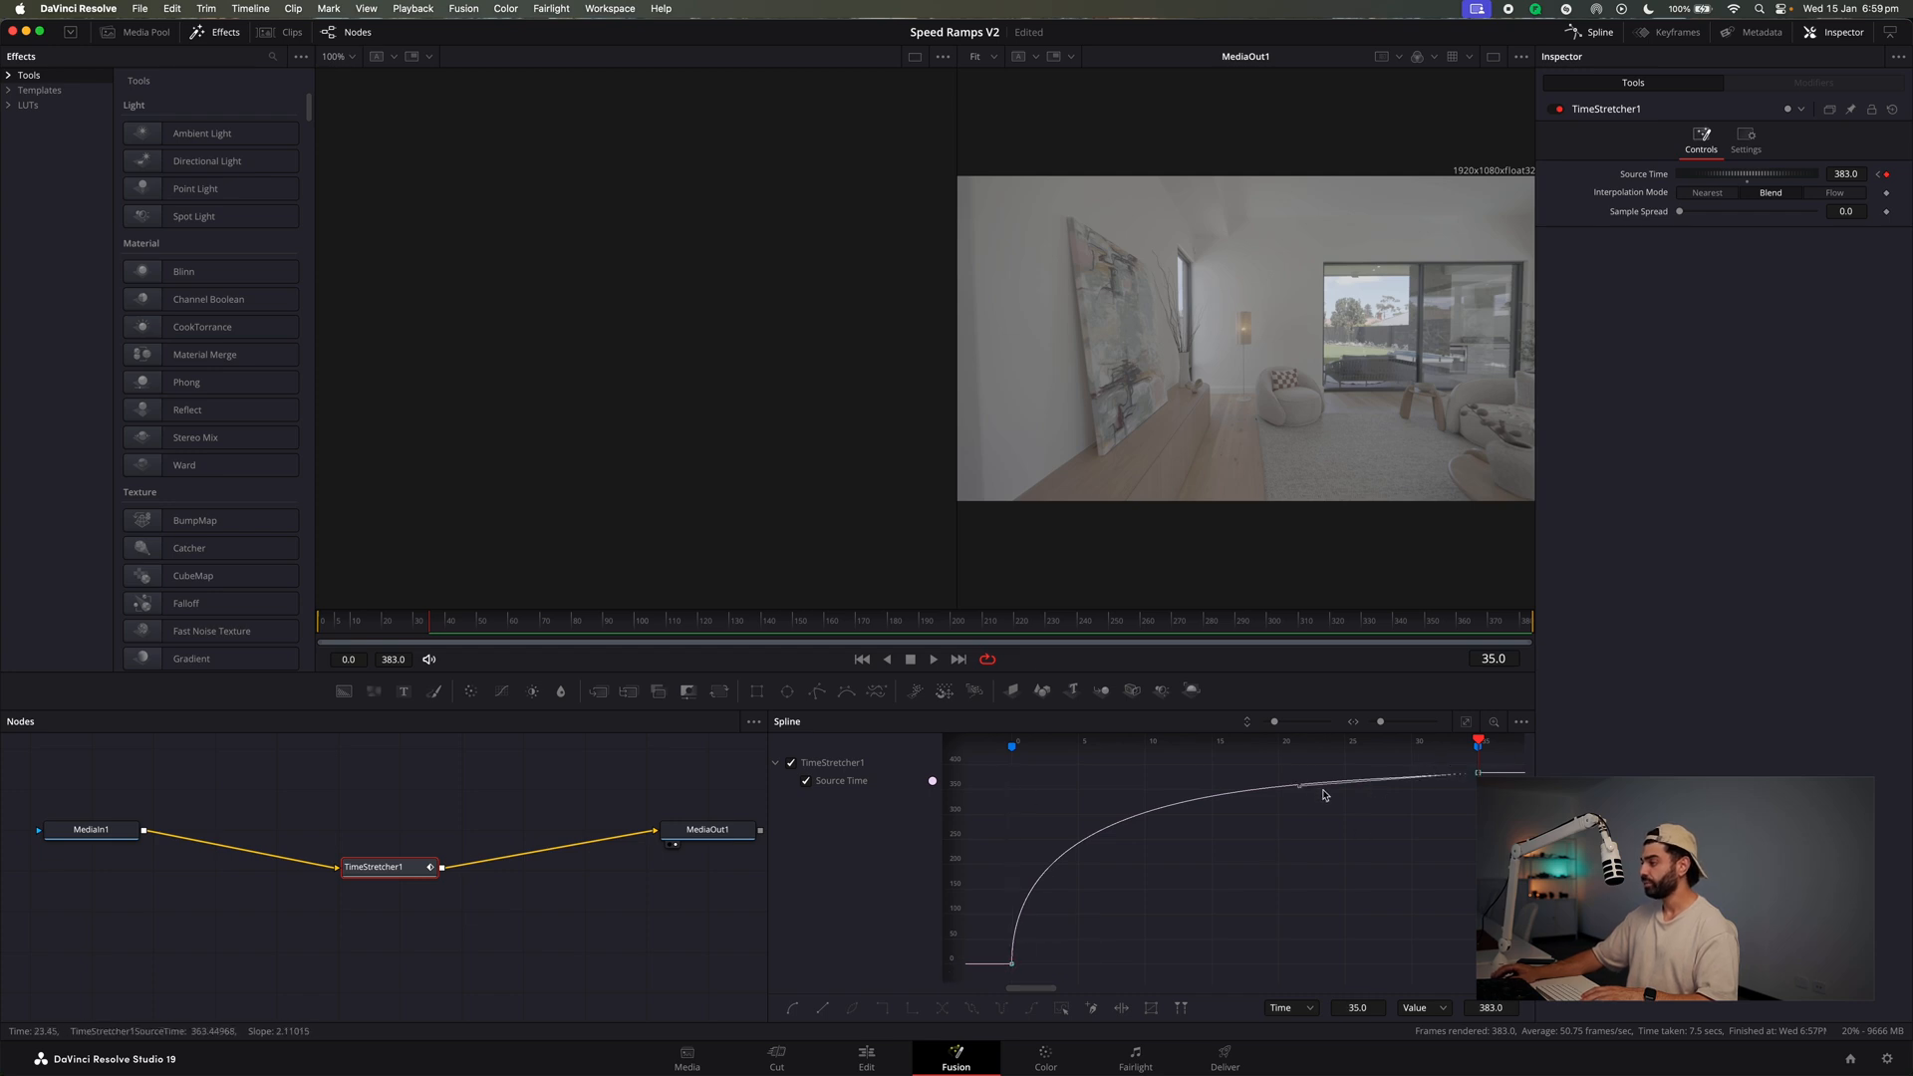
pyautogui.moveTo(1297, 793); pyautogui.dragTo(1298, 797)
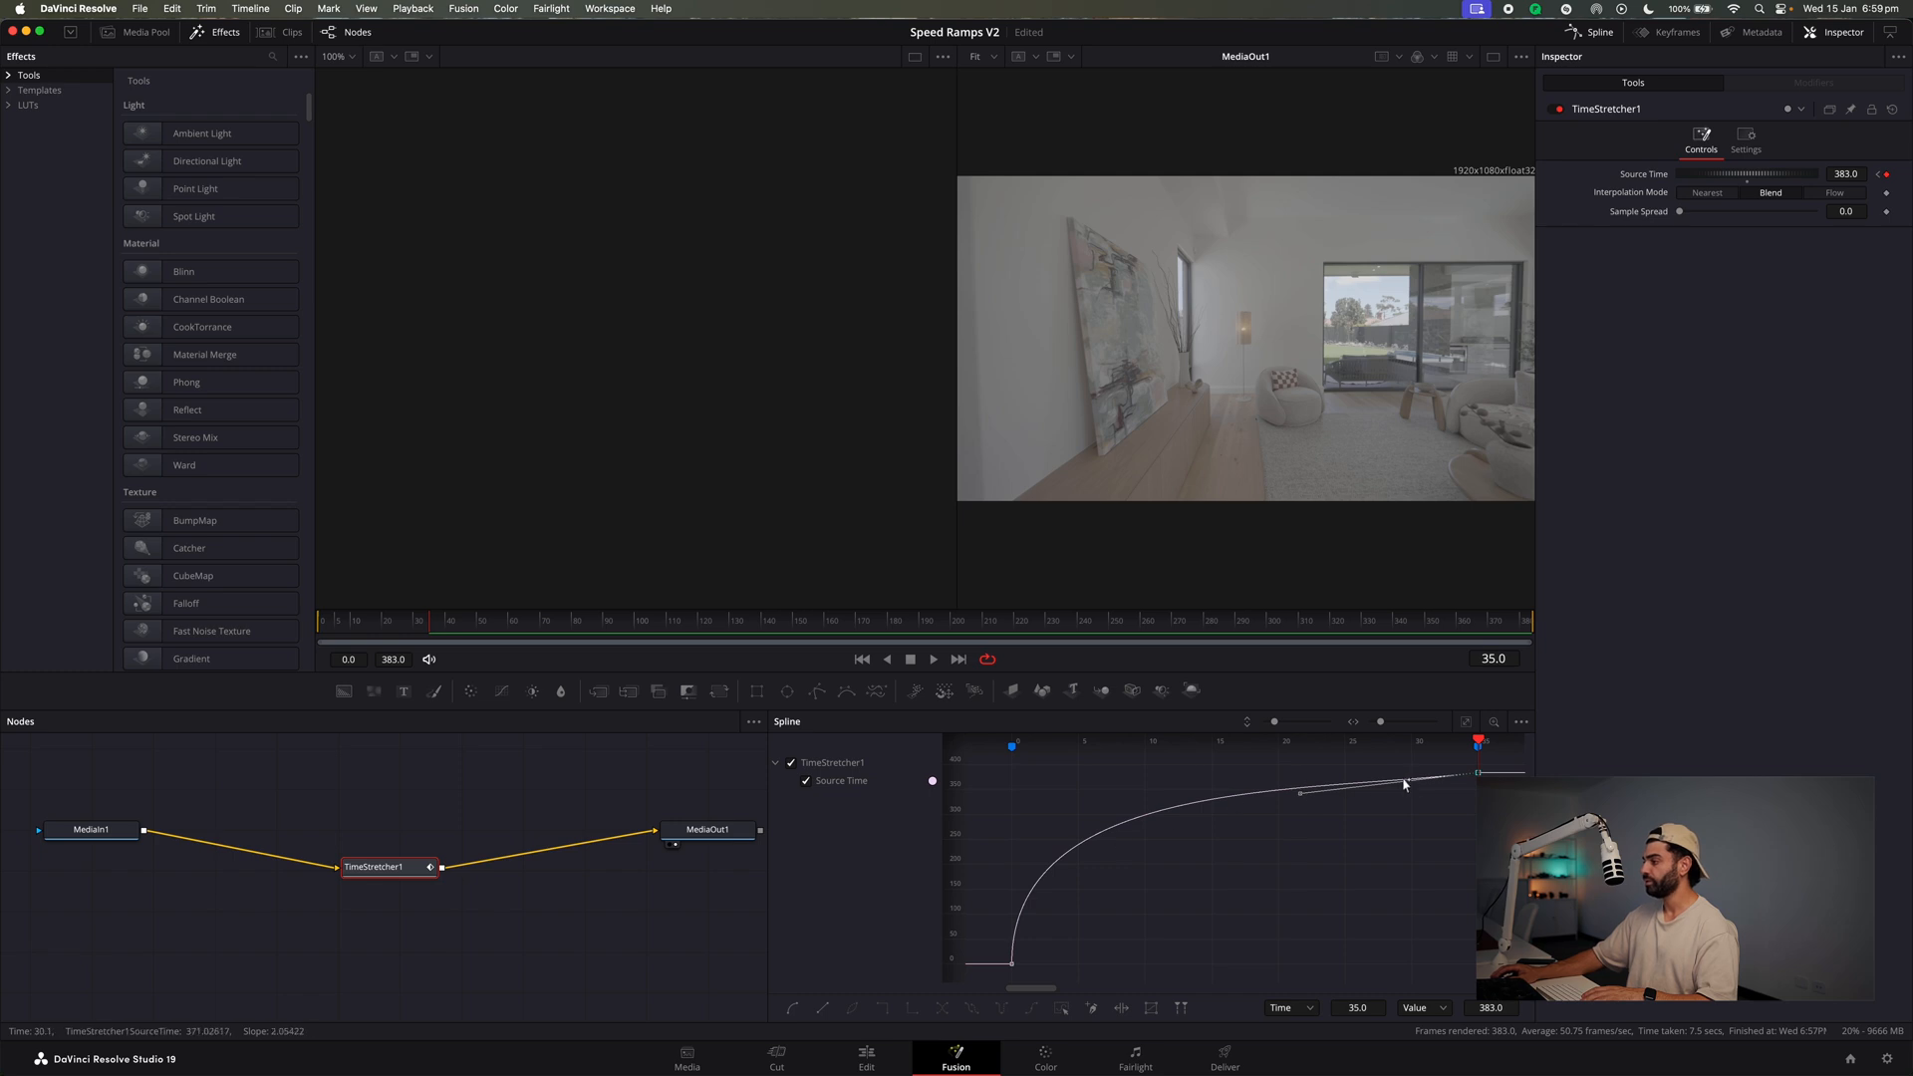
pyautogui.click(1299, 795)
pyautogui.moveTo(1300, 795); pyautogui.dragTo(1341, 778)
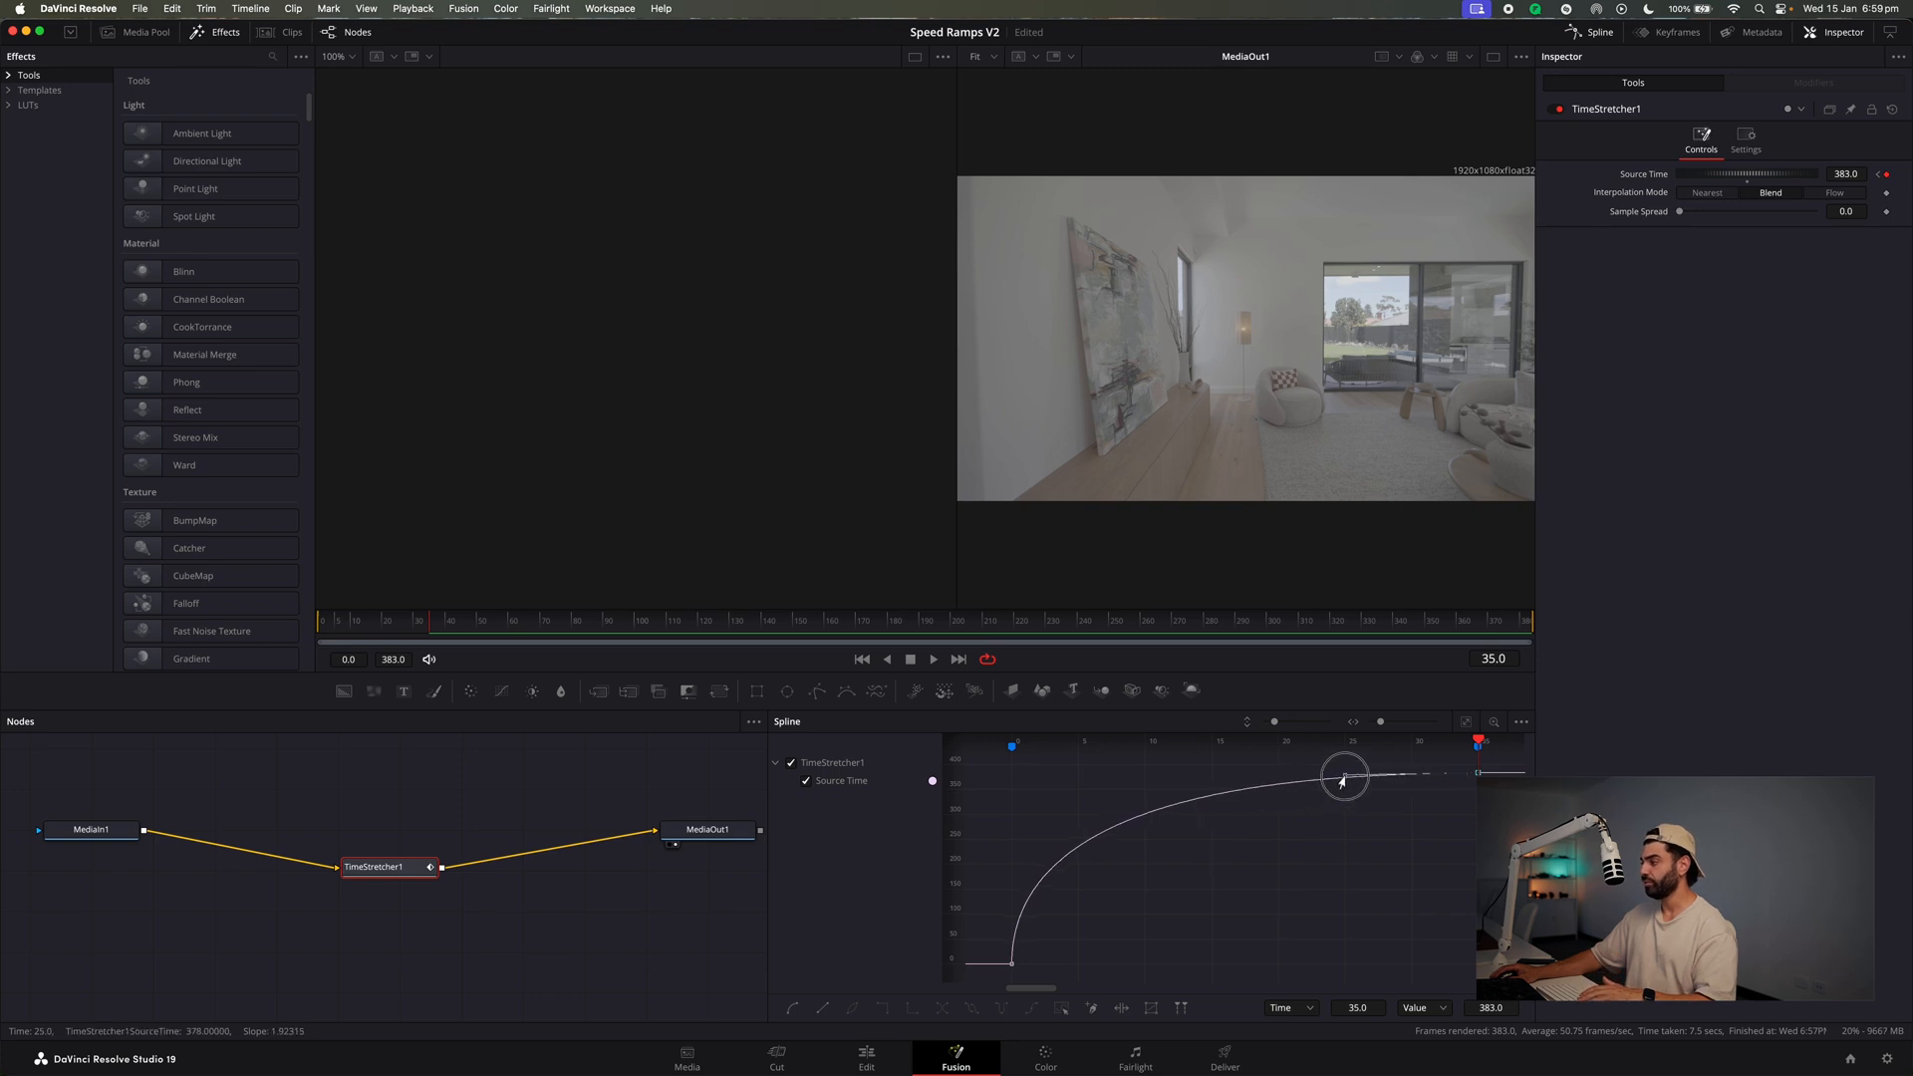
pyautogui.moveTo(1074, 942); pyautogui.dragTo(969, 996)
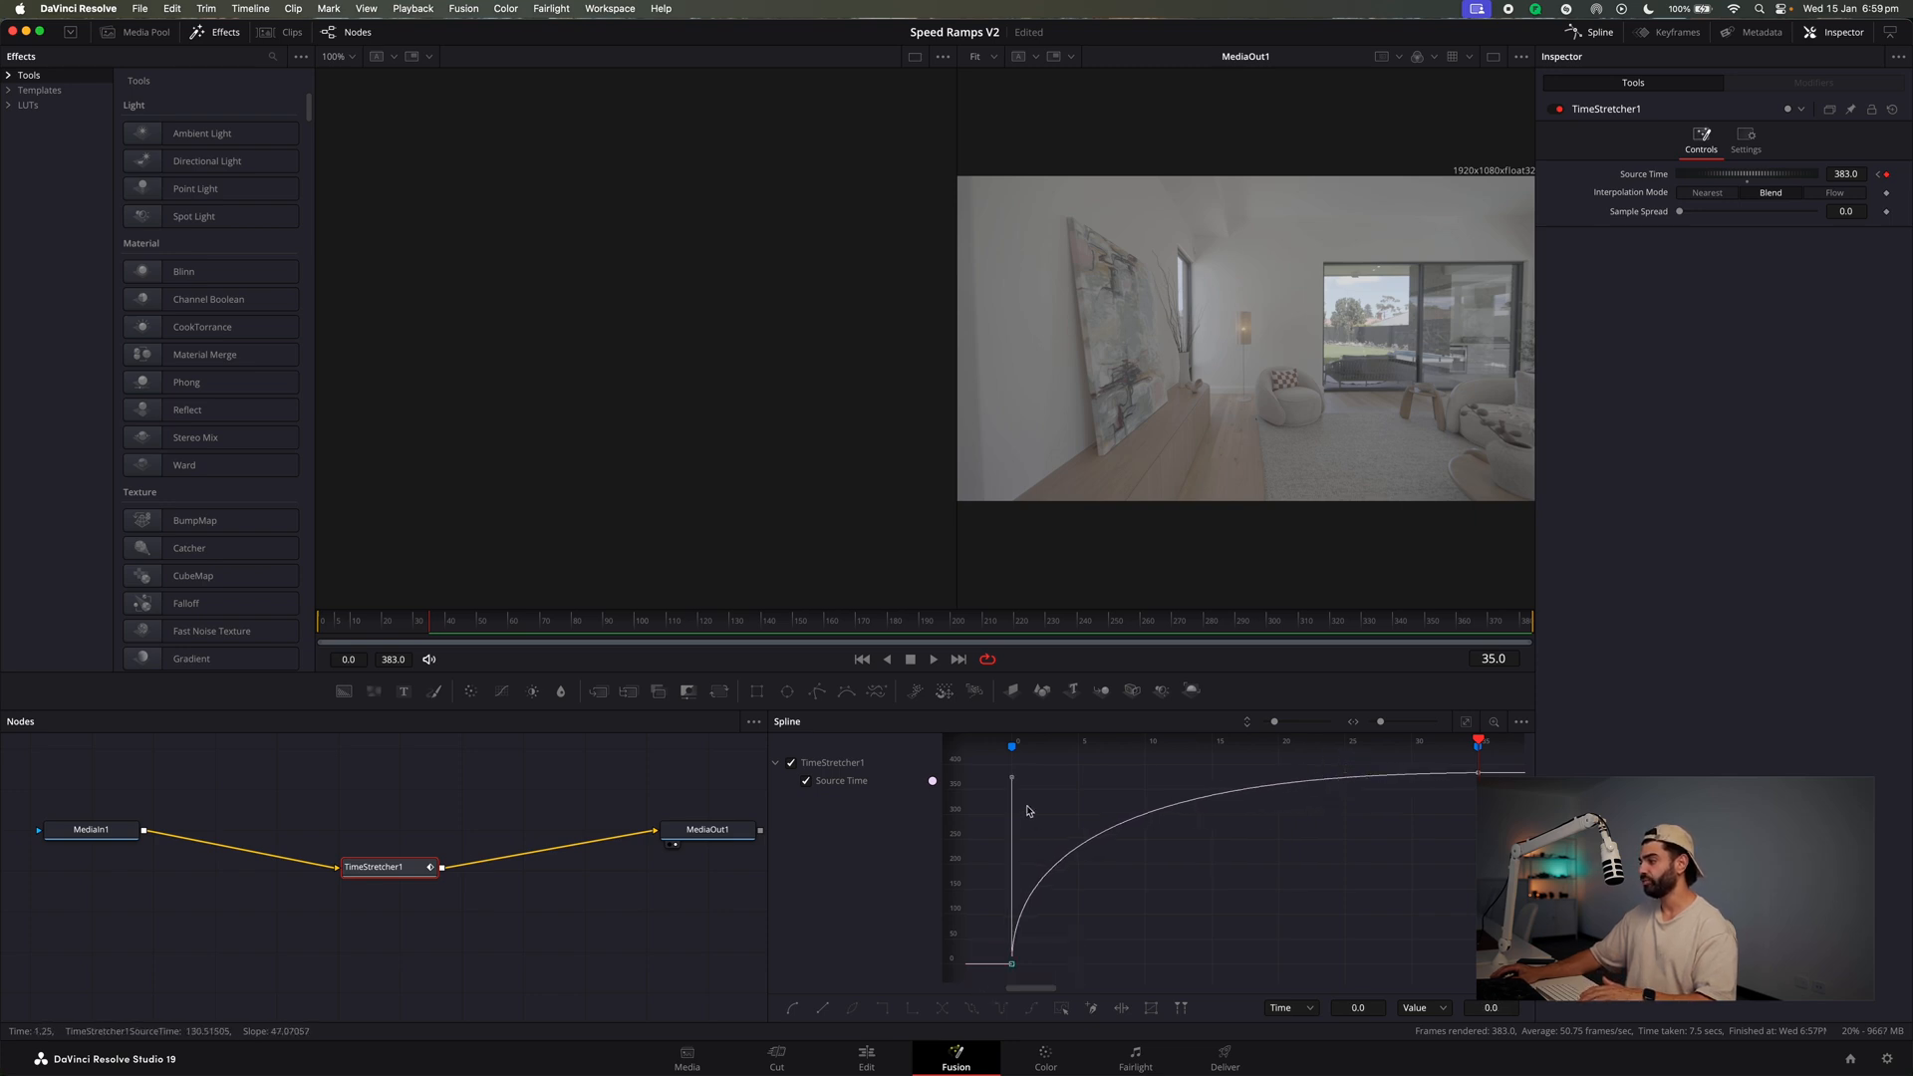
# Soften the Source Time ramp by lowering the start handle and setting the frame 35 keyframe's handle to about frame 25 at source time 366.
pyautogui.moveTo(1012, 776)
pyautogui.mouseDown()
pyautogui.moveTo(1037, 798)
pyautogui.moveTo(1021, 797)
pyautogui.moveTo(1028, 751)
pyautogui.moveTo(1019, 764)
pyautogui.mouseUp()
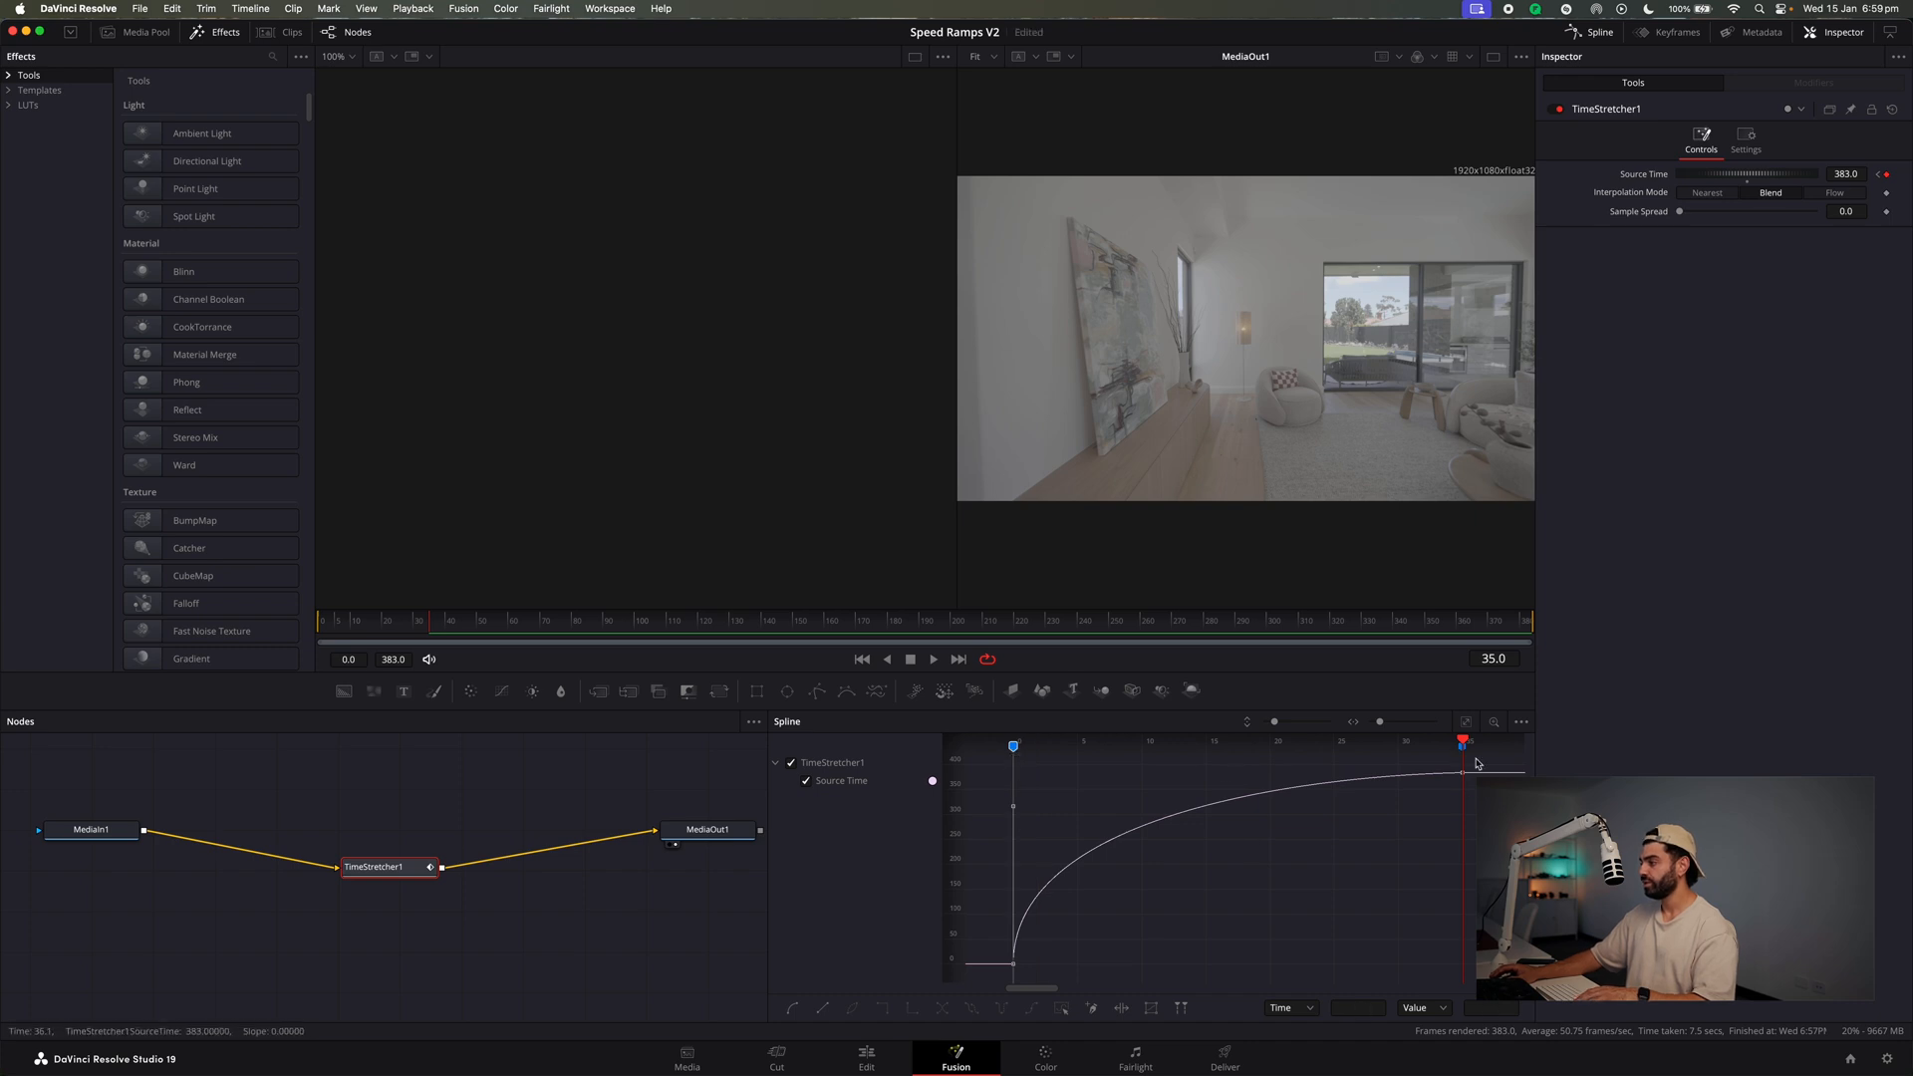
pyautogui.click(1405, 743)
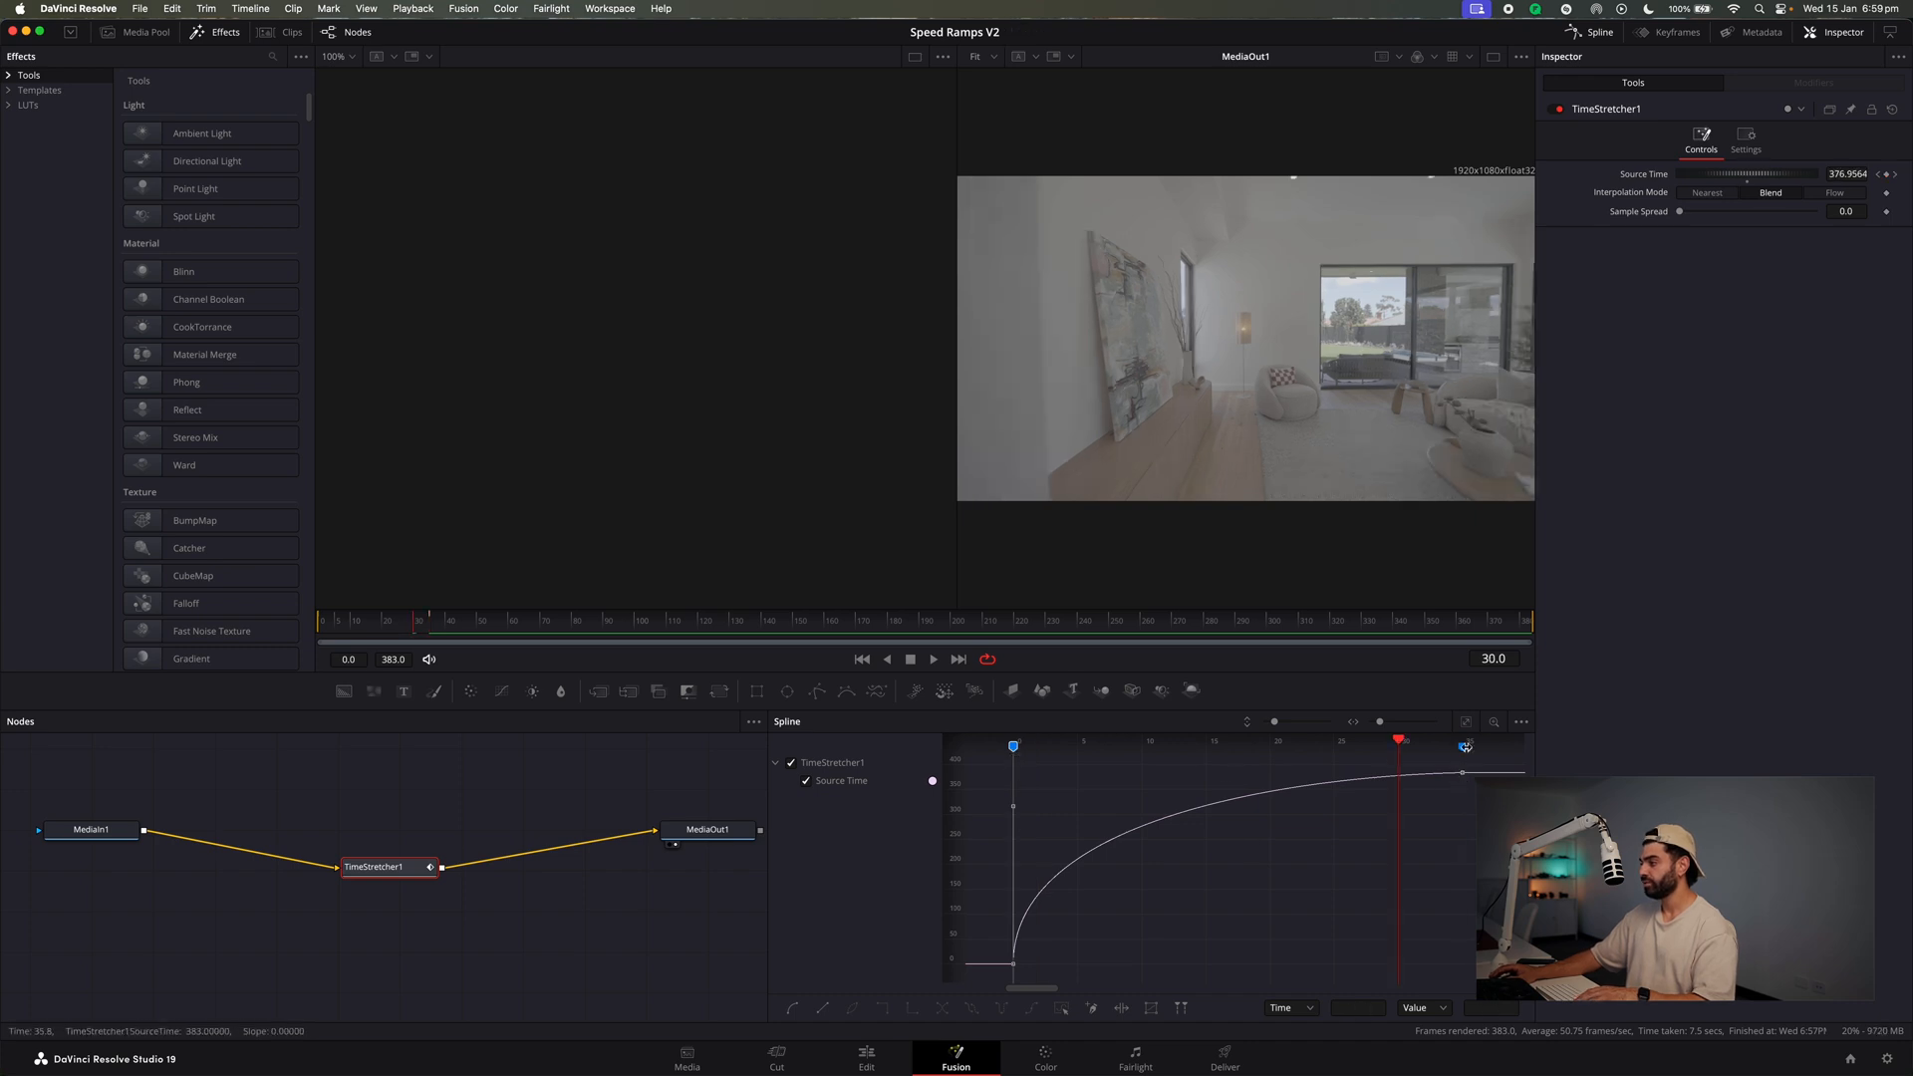
pyautogui.moveTo(1463, 755)
pyautogui.mouseDown()
pyautogui.moveTo(1497, 768)
pyautogui.moveTo(1332, 785)
pyautogui.mouseUp()
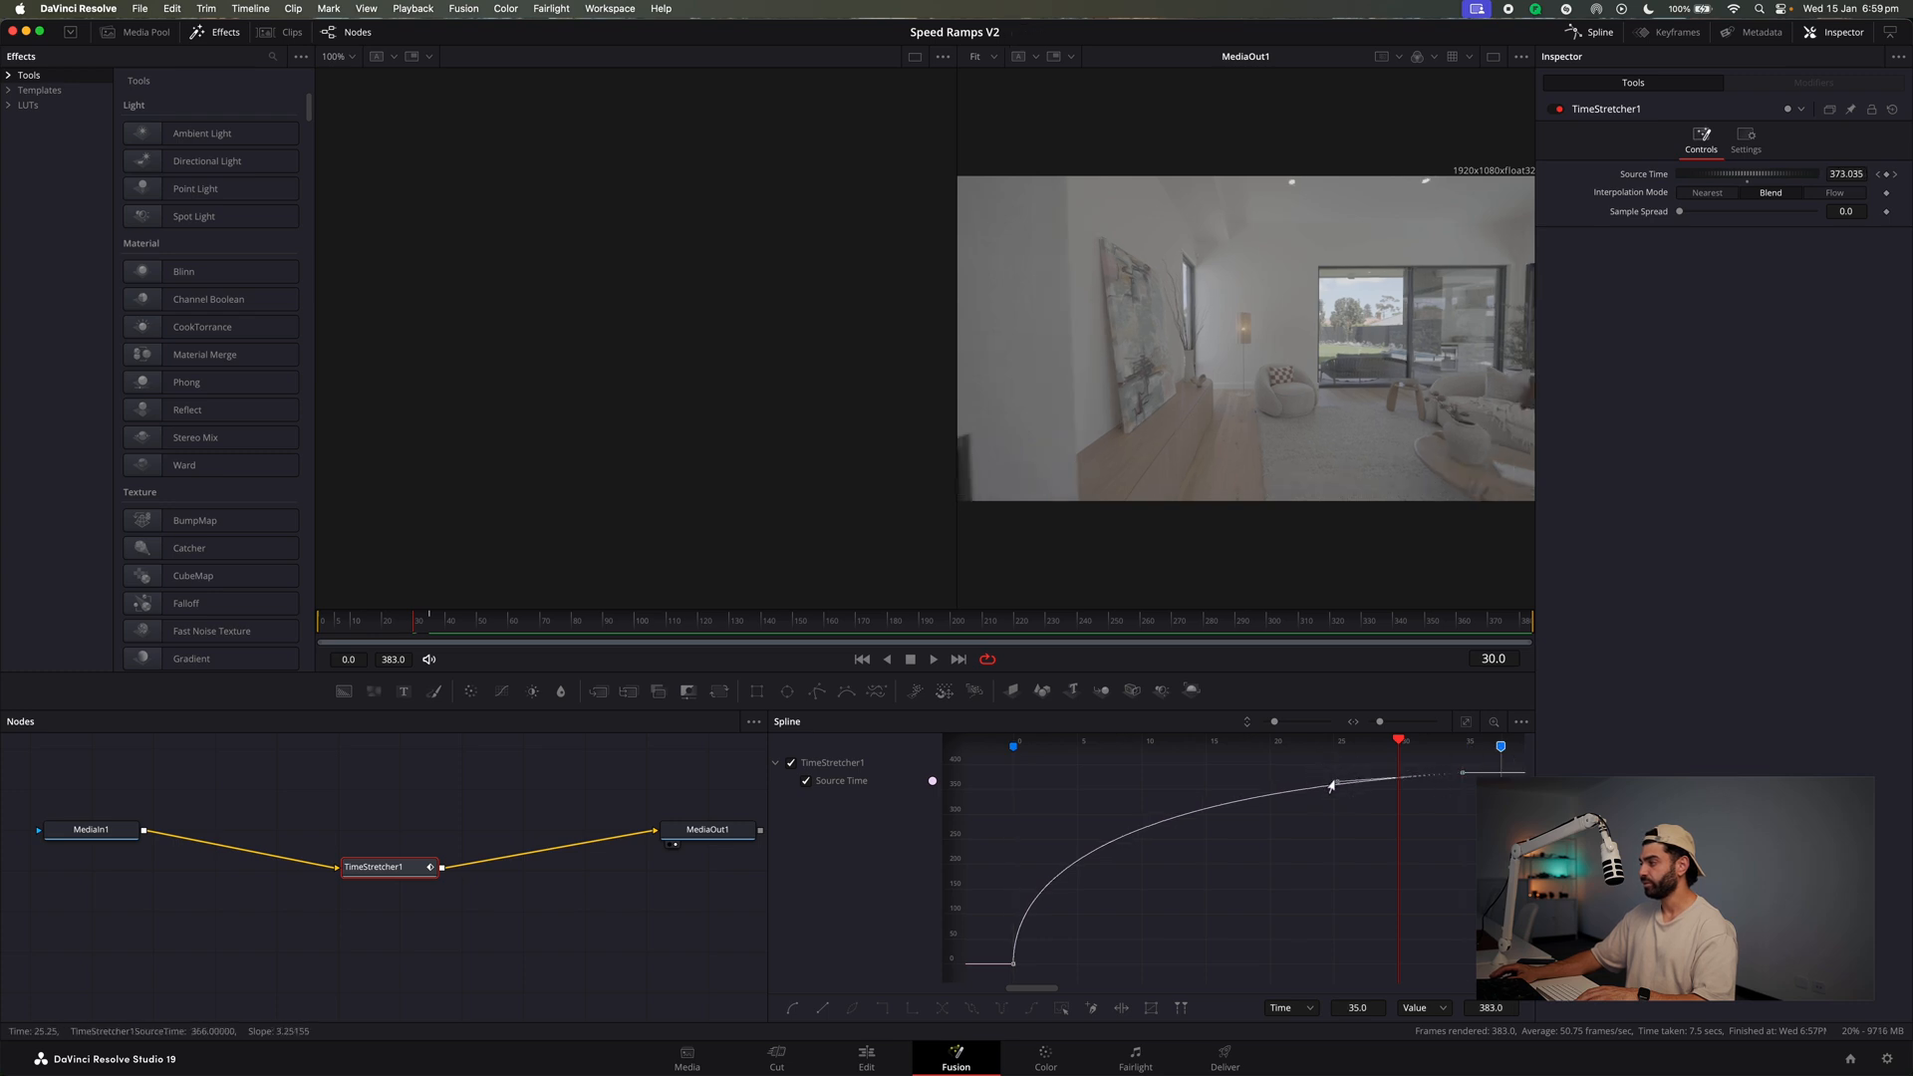
pyautogui.moveTo(1492, 761); pyautogui.dragTo(1460, 762)
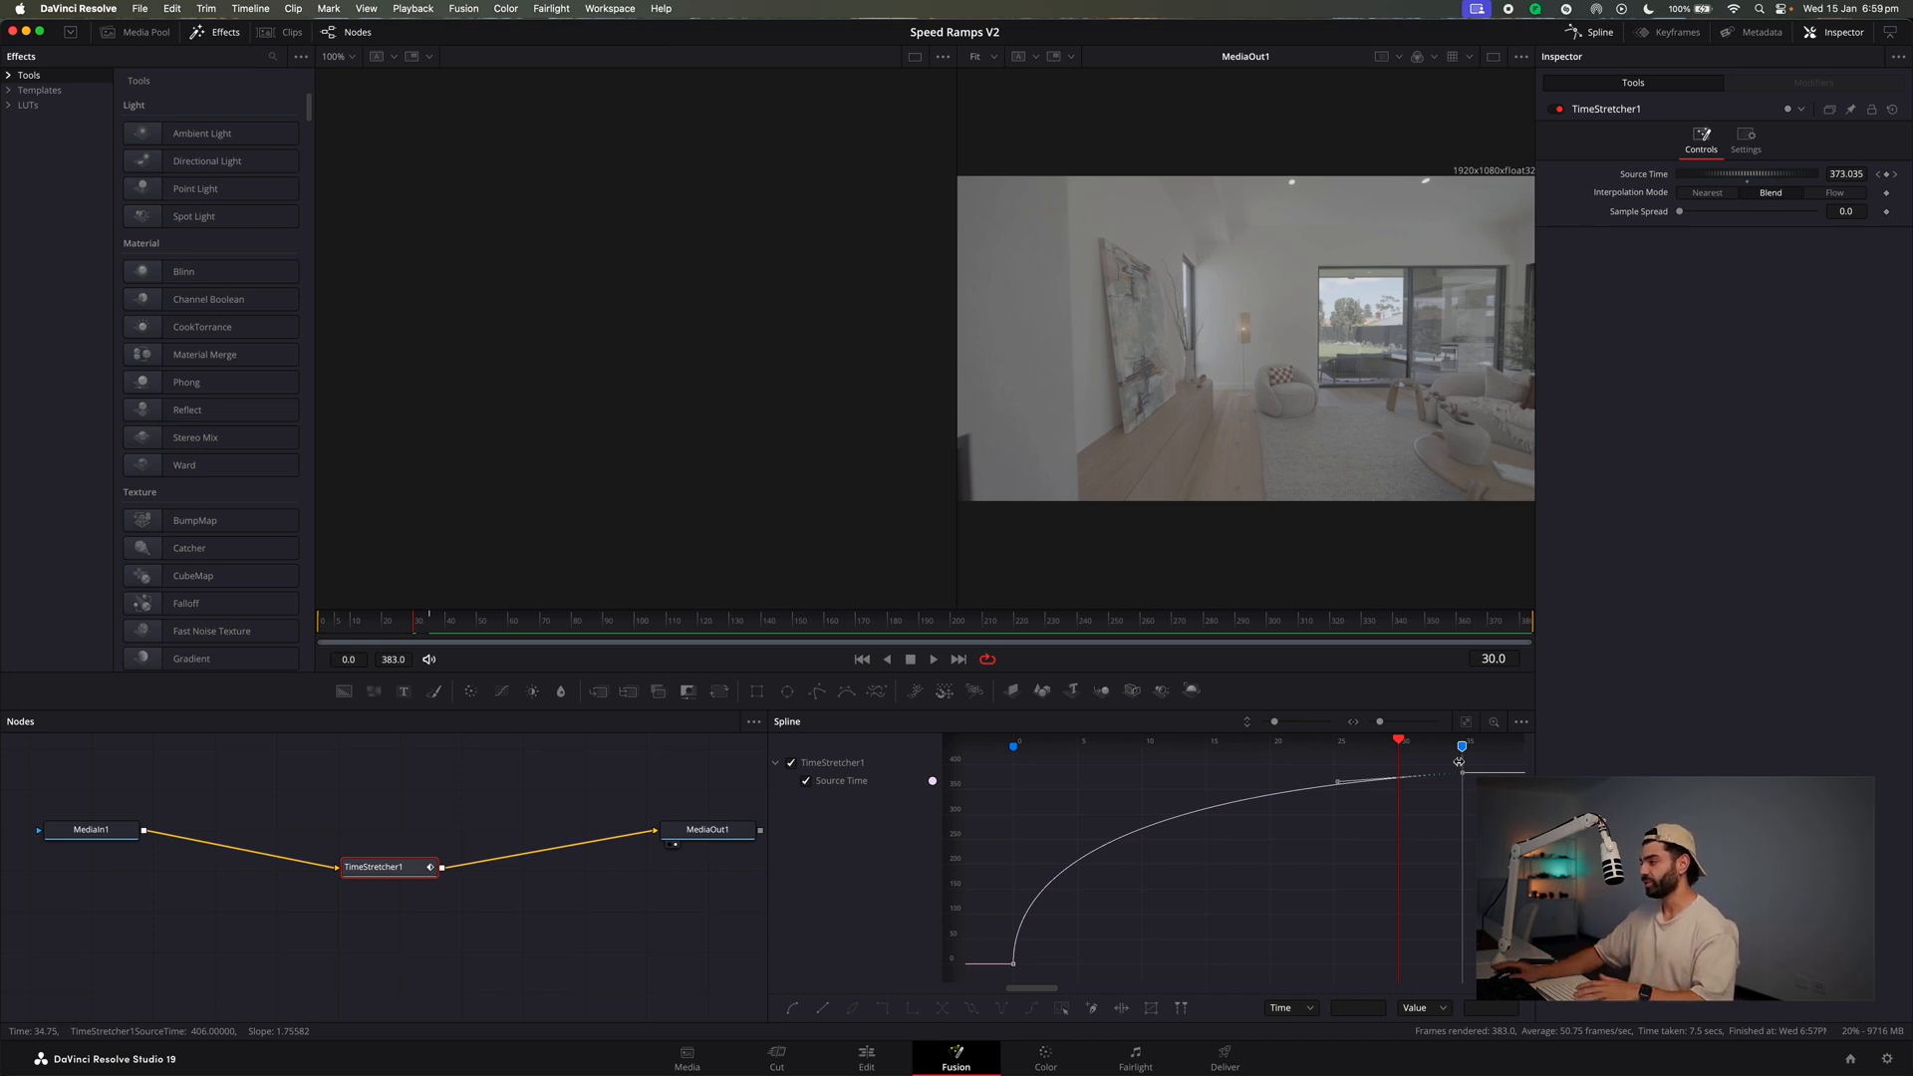
pyautogui.moveTo(1396, 762); pyautogui.dragTo(1039, 787)
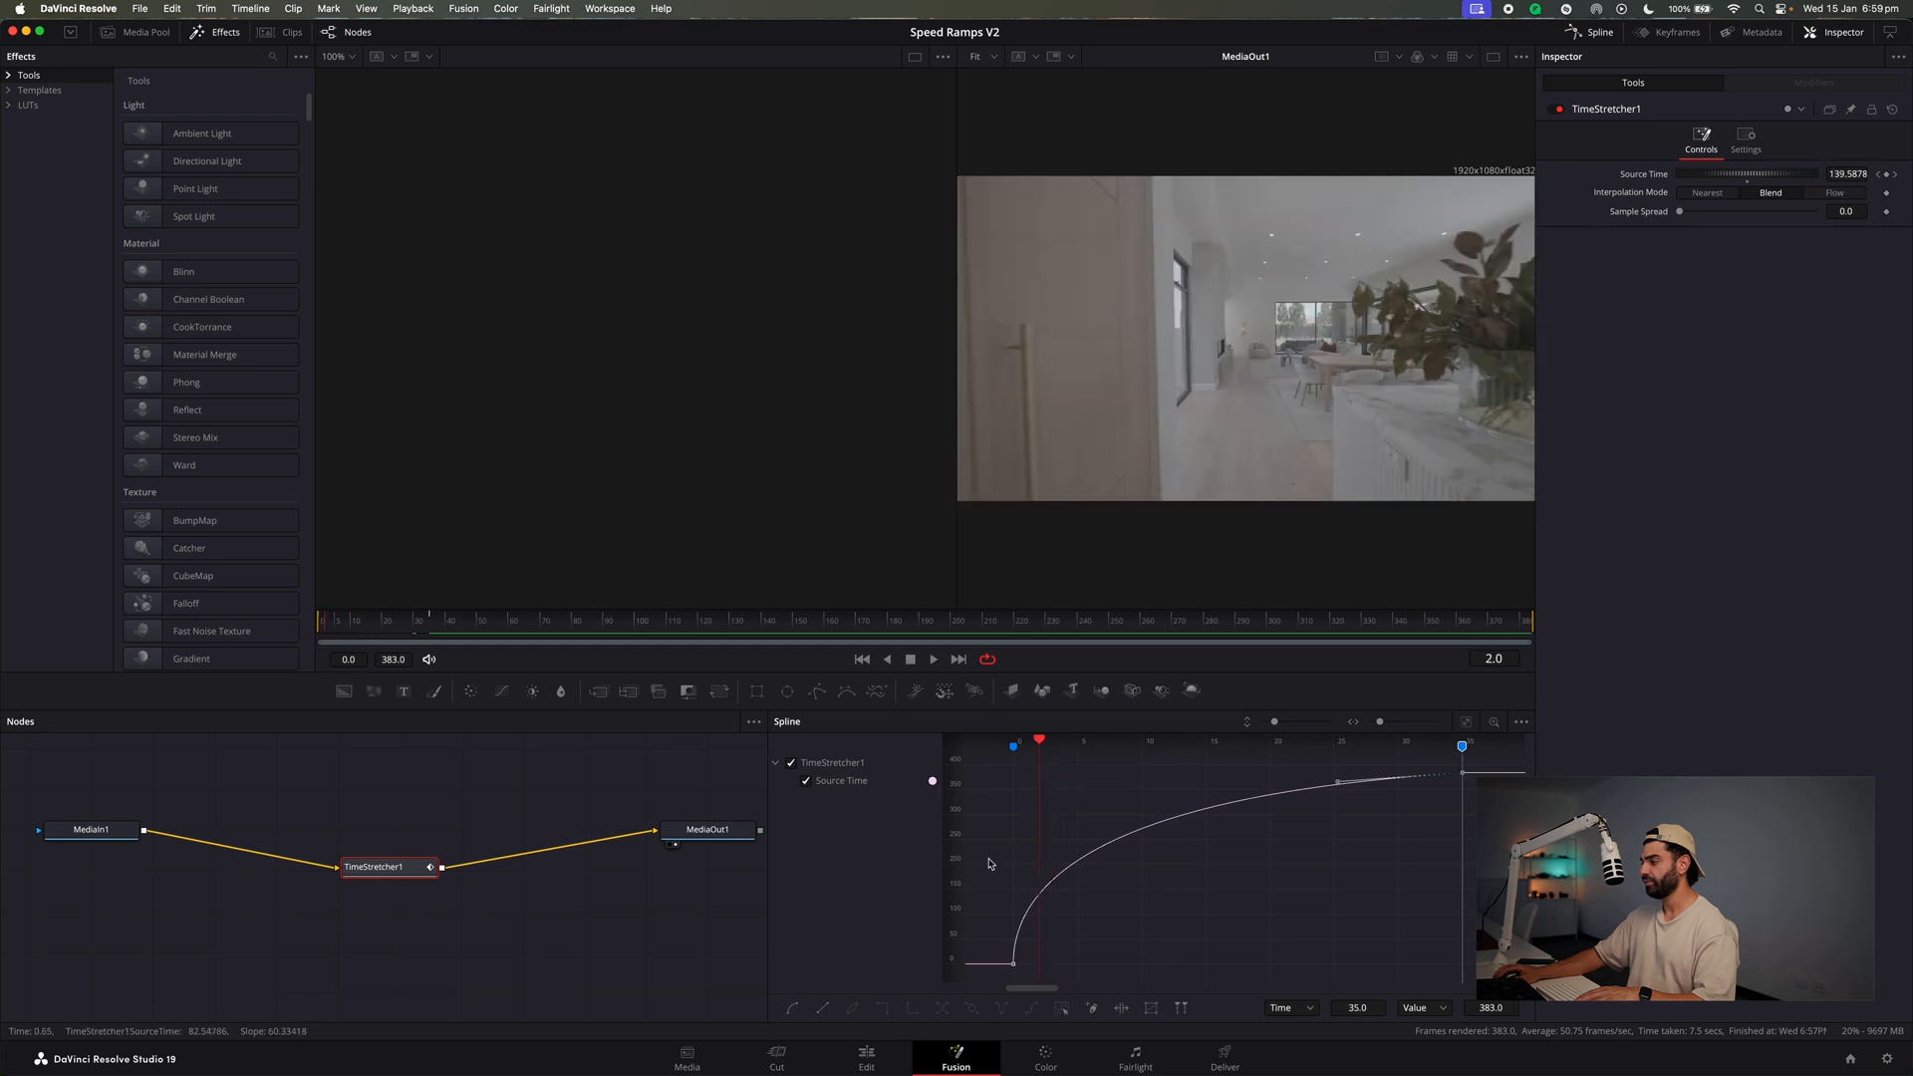
# Return to the Edit page and play the speed-ramped Fusion Clip 4 from the marker at 01:00:01:05 to check it against the beat.
pyautogui.click(872, 1066)
pyautogui.click(750, 616)
pyautogui.press('space')
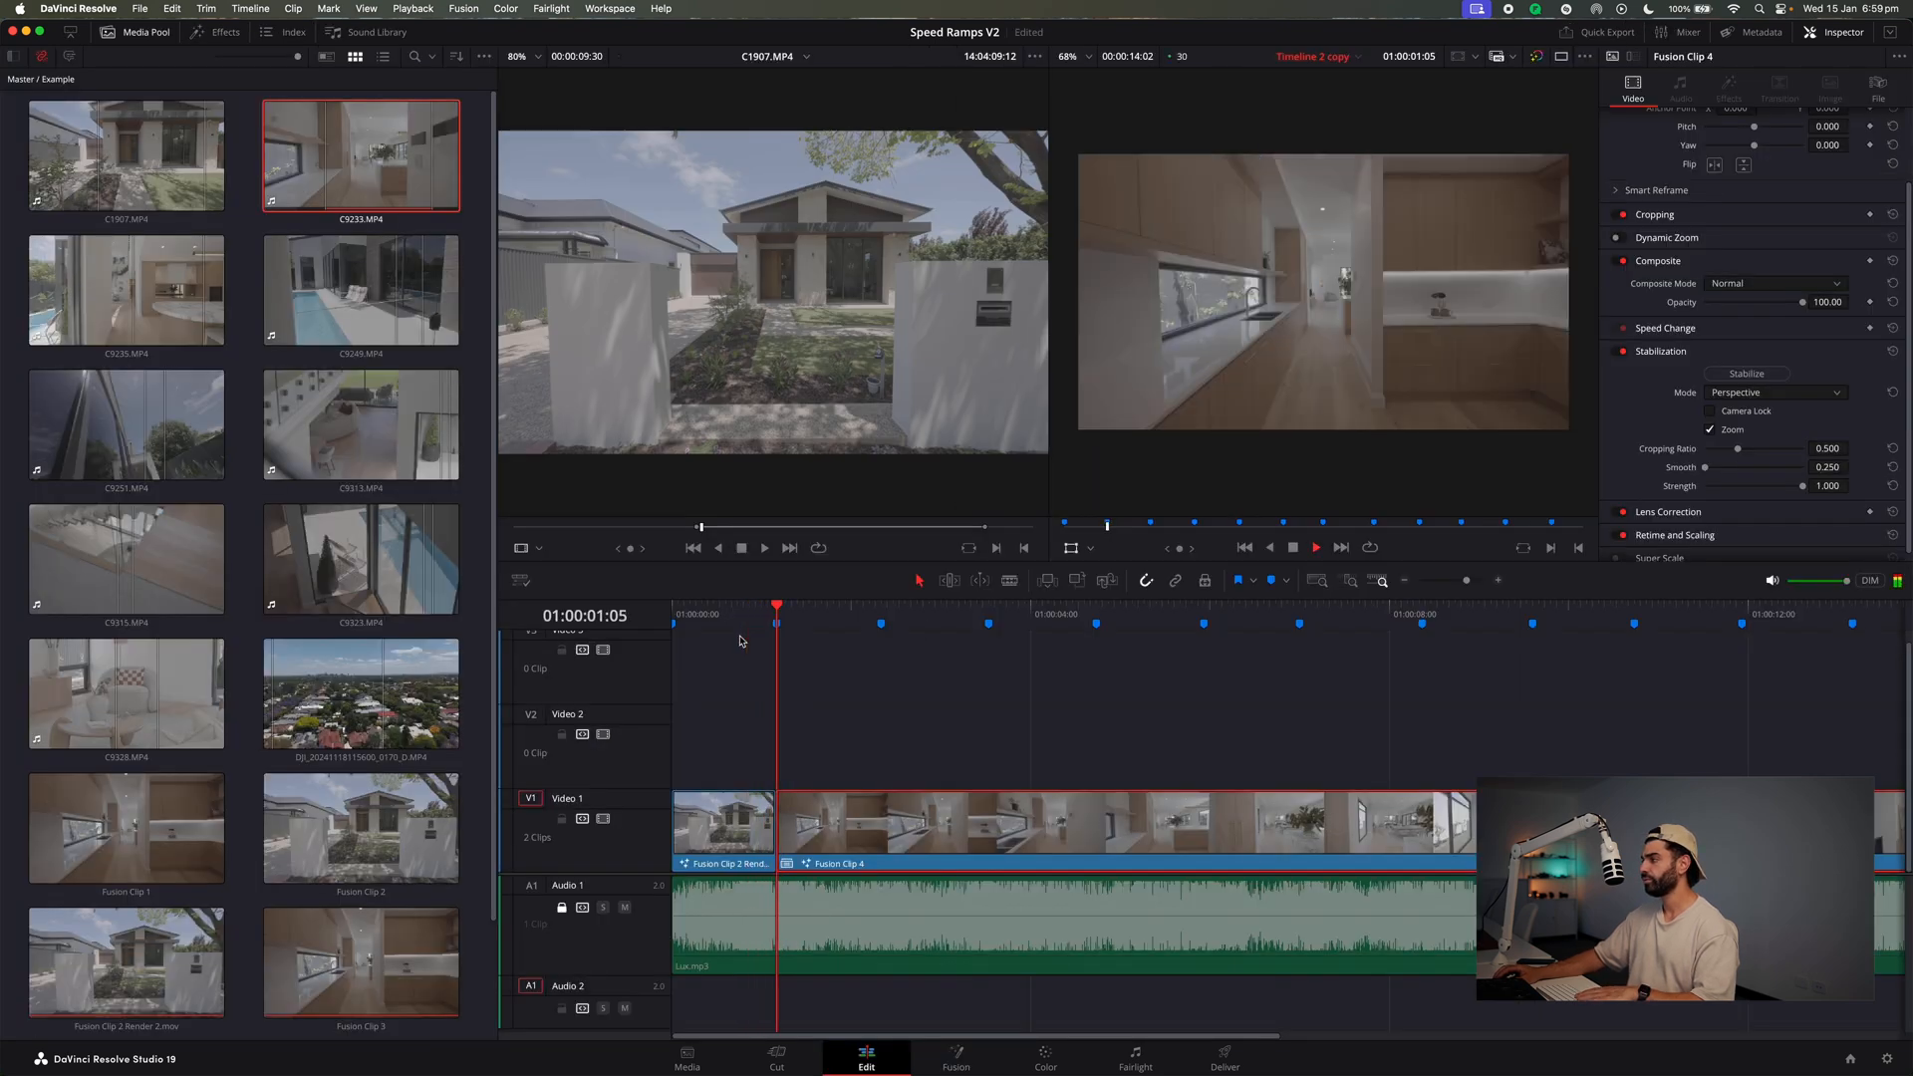
pyautogui.press('space')
pyautogui.click(776, 623)
pyautogui.press('space')
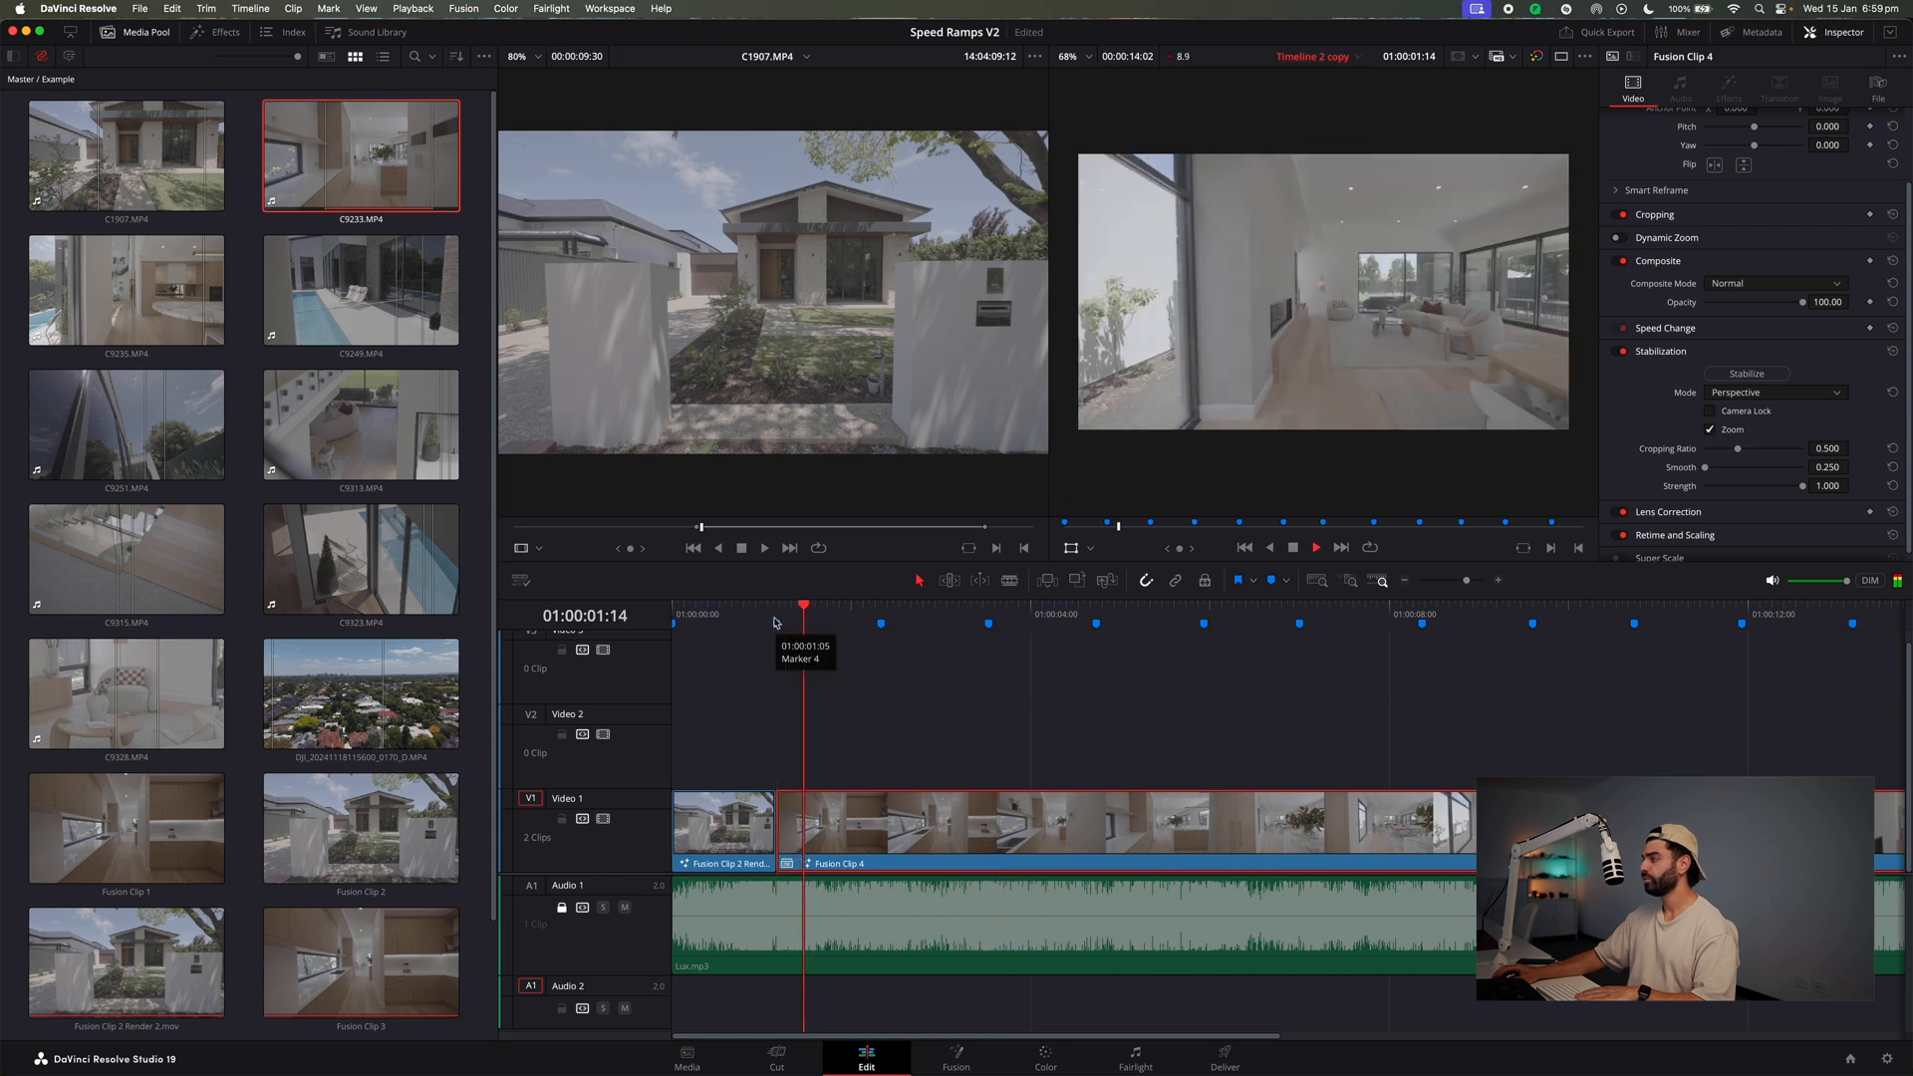
pyautogui.press('space')
pyautogui.moveTo(817, 615); pyautogui.dragTo(859, 616)
# Cut Fusion Clip 4 at the marker at 01:00:02:10 and delete the remainder after the cut.
pyautogui.press('b')
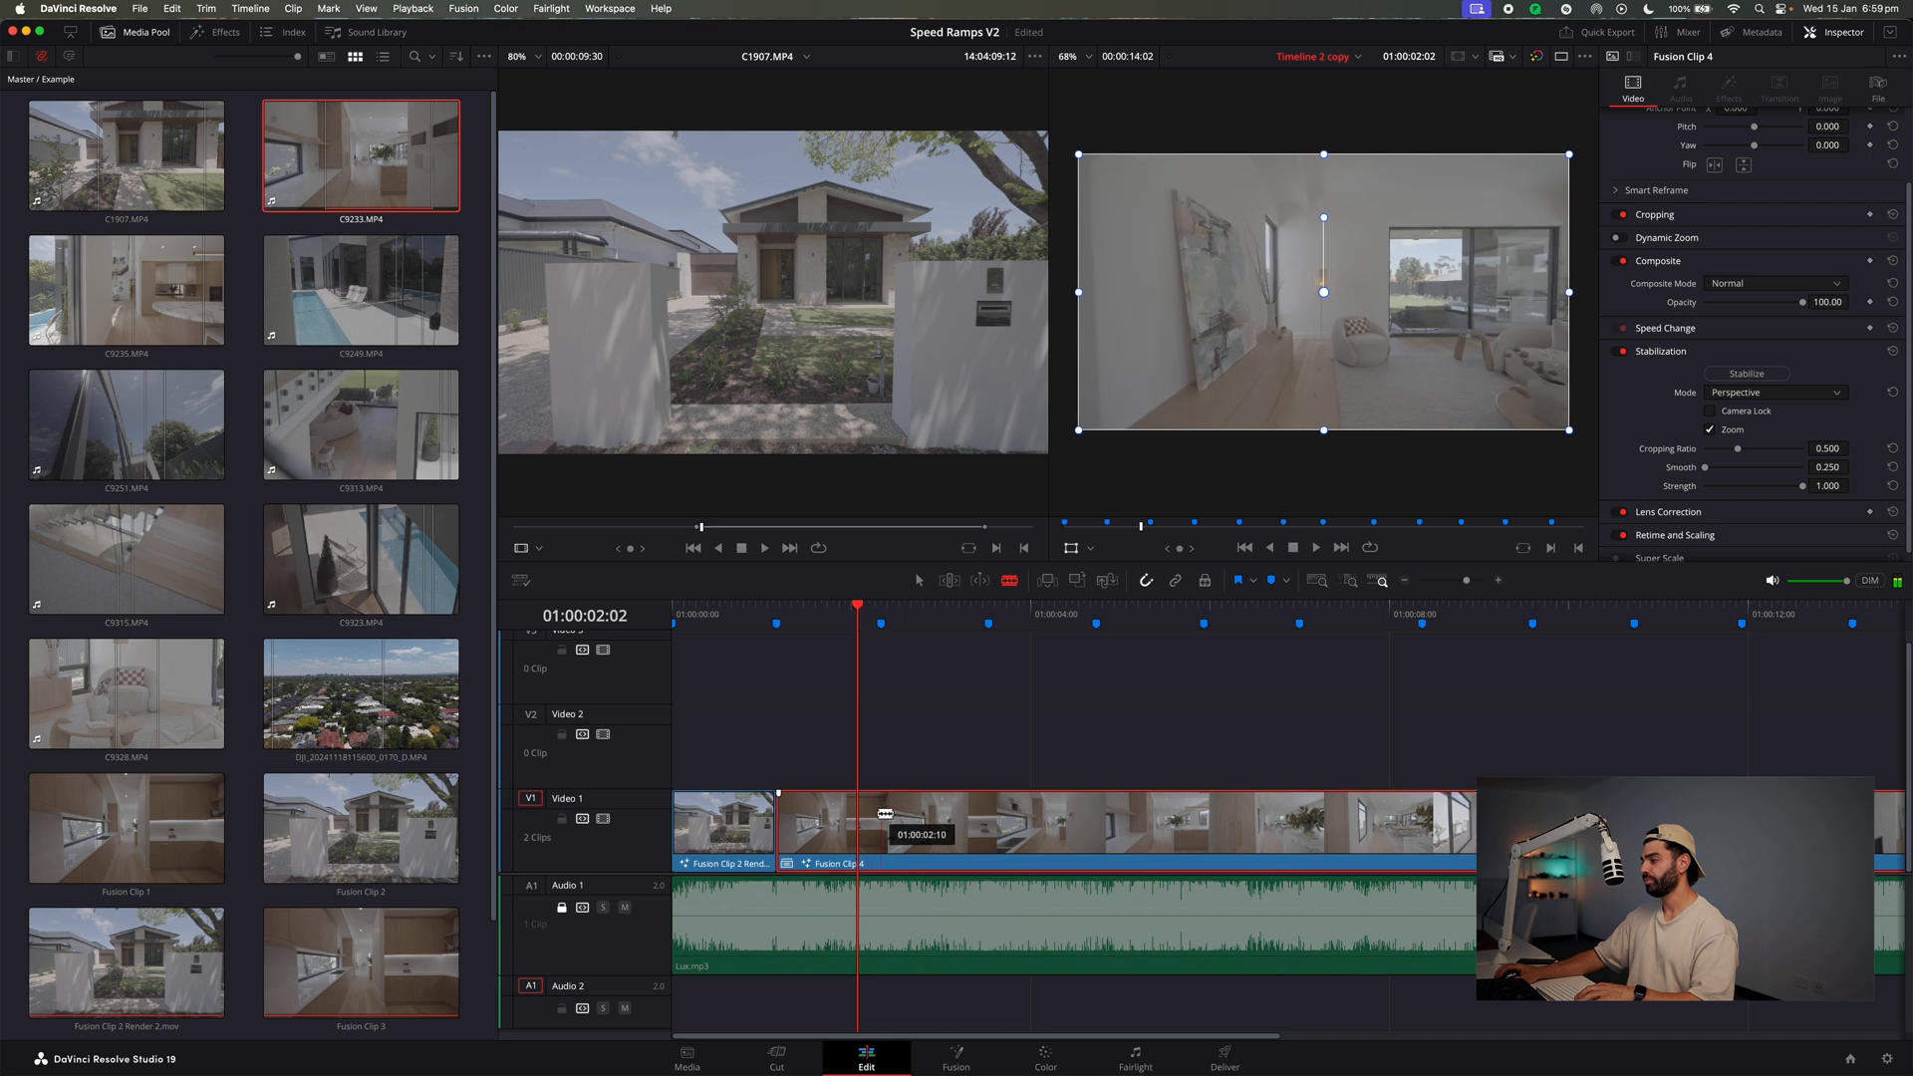
pyautogui.click(882, 815)
pyautogui.press('a')
pyautogui.click(943, 833)
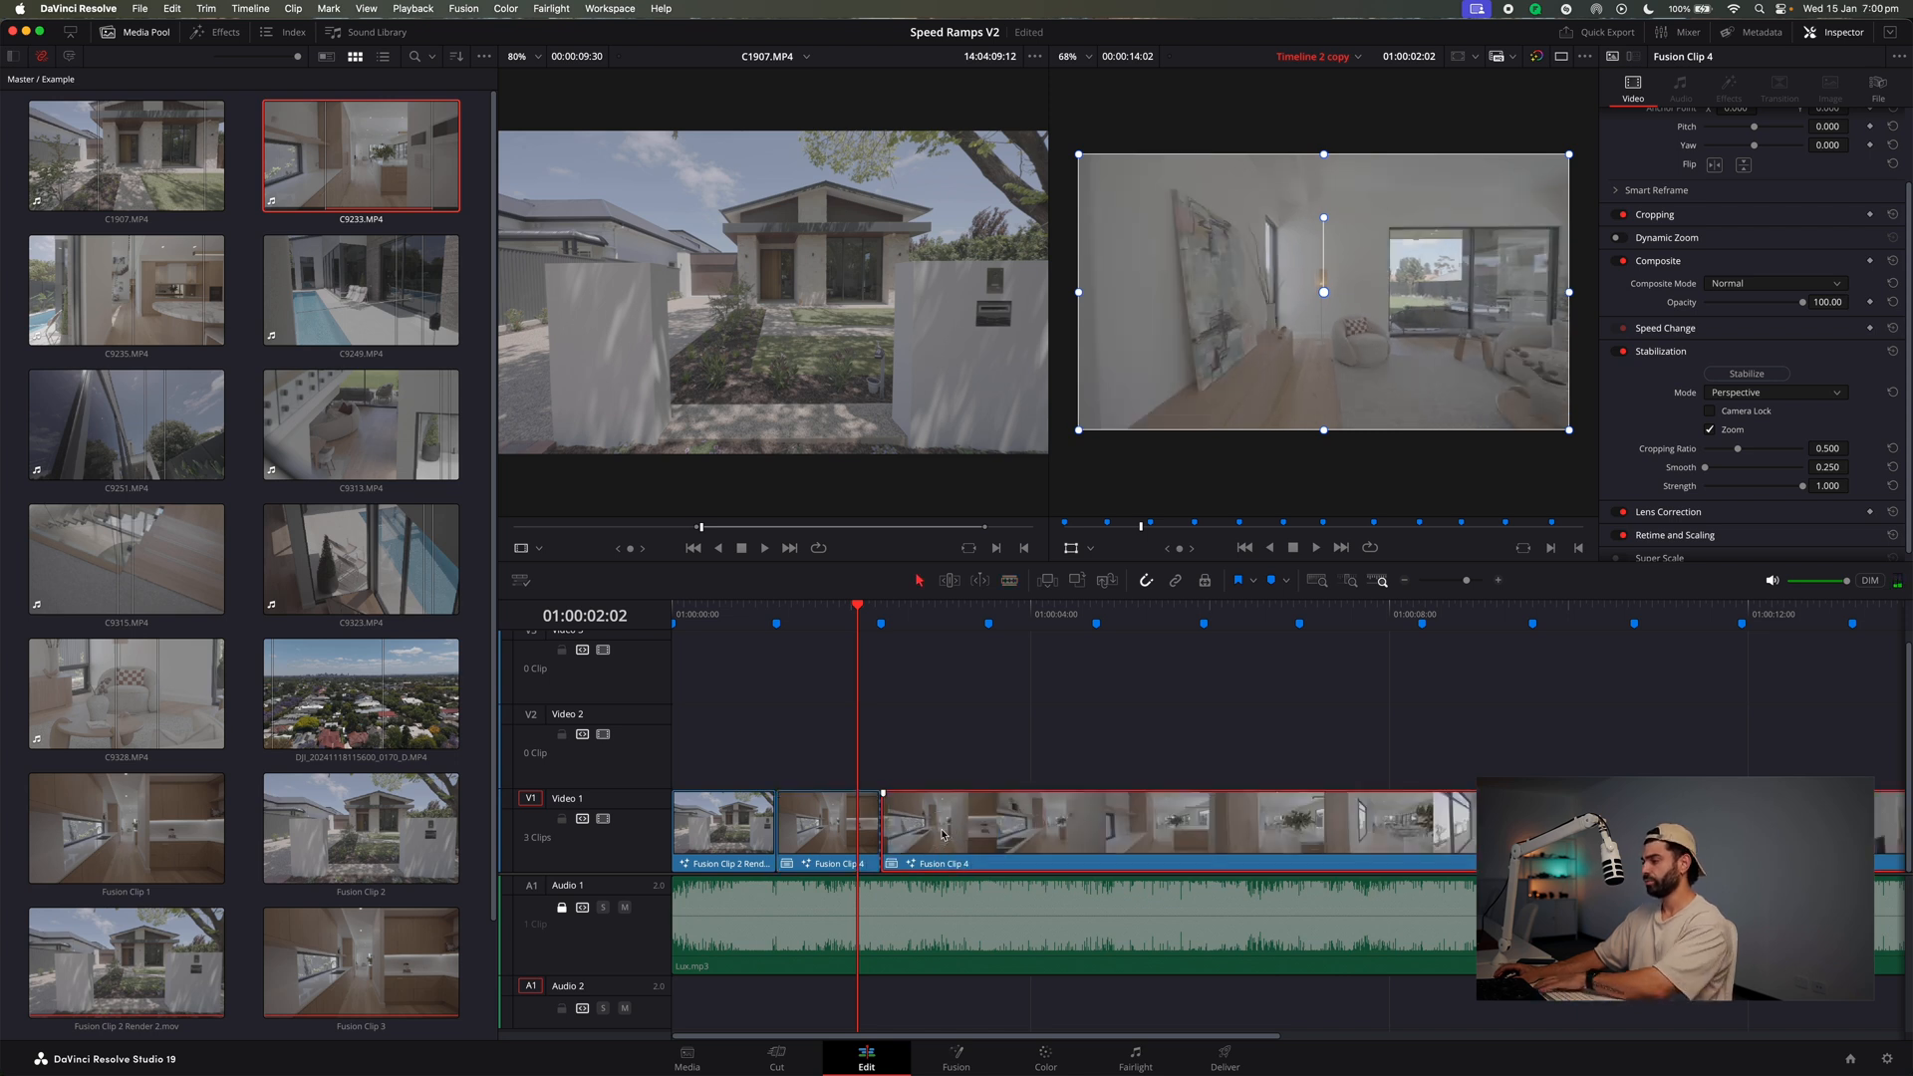
pyautogui.press('BackSpace')
# Render the trimmed Fusion Clip 4 in place as QuickTime Apple ProRes 4444 XQ, including video effects, Fusion composition and color grading, into the suggested folder.
pyautogui.click(890, 618)
pyautogui.moveTo(890, 617); pyautogui.dragTo(819, 615)
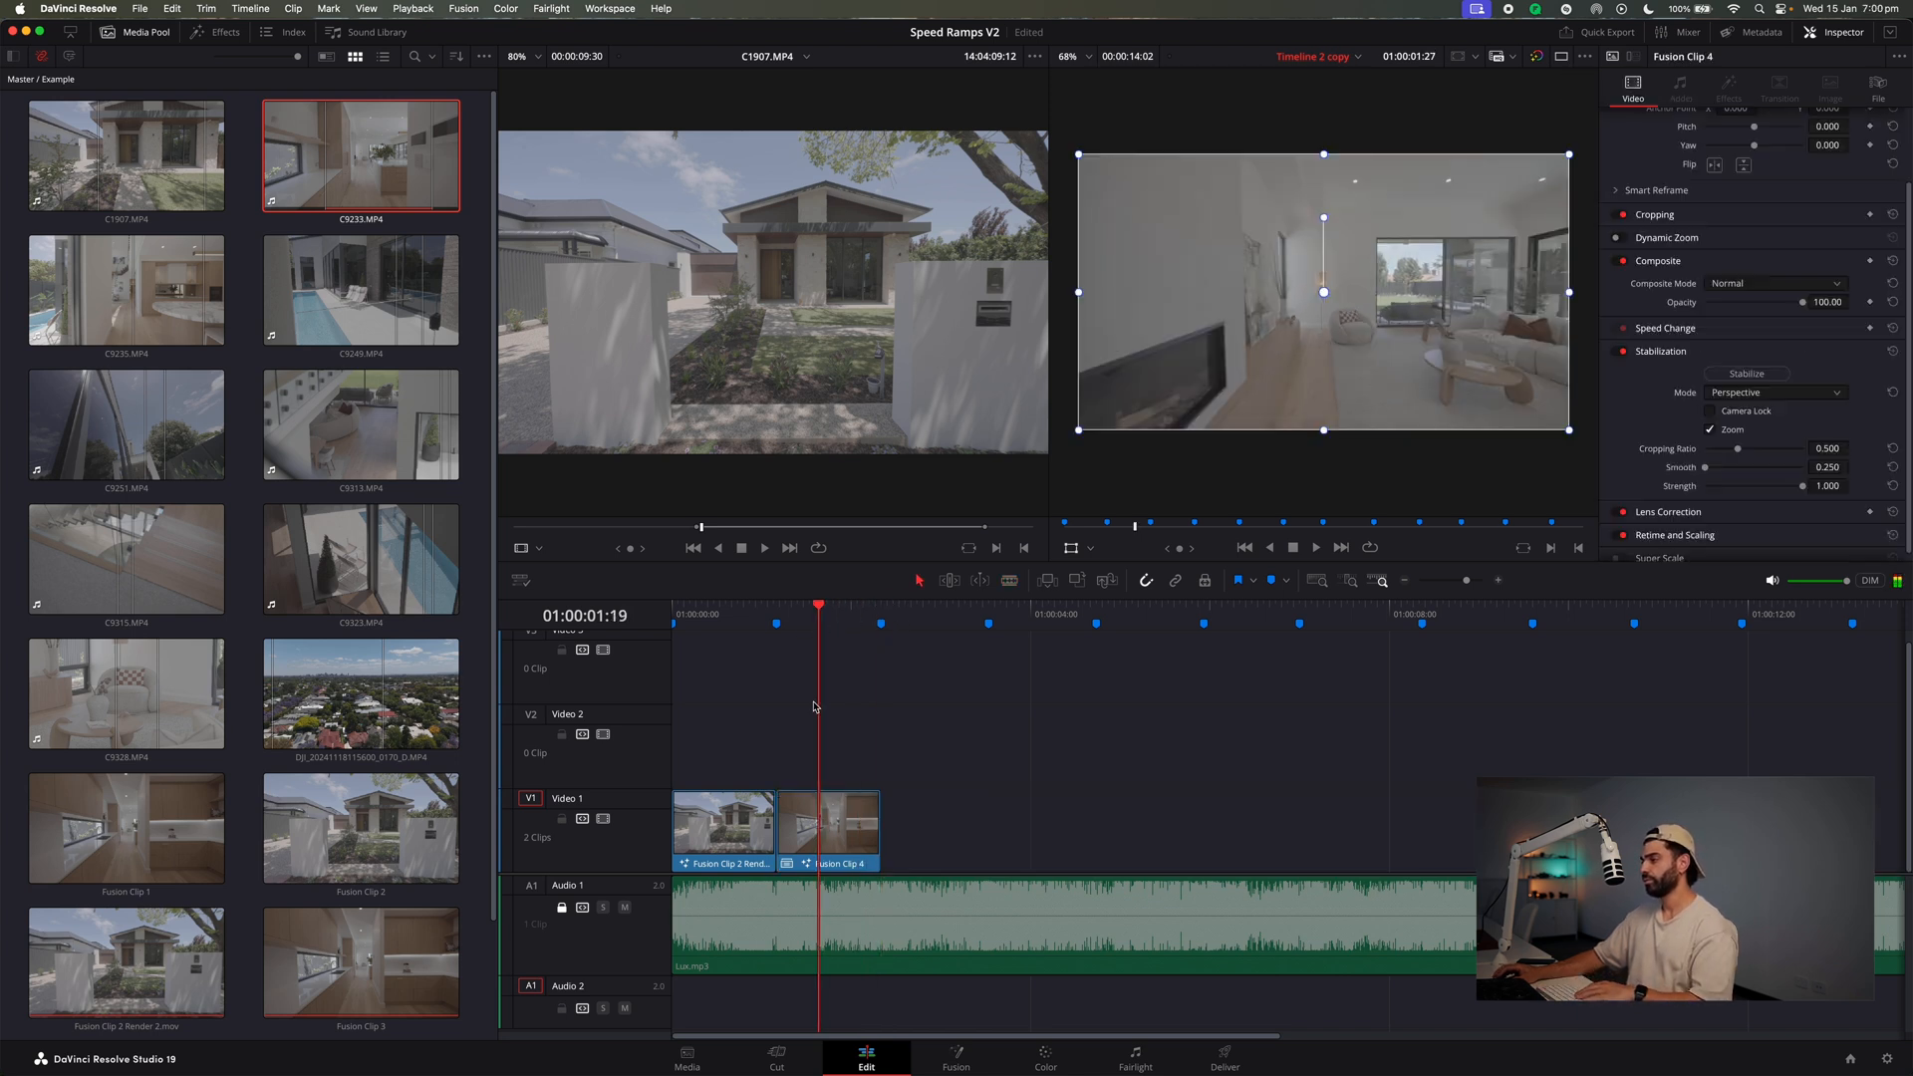
pyautogui.rightClick(803, 827)
pyautogui.click(873, 442)
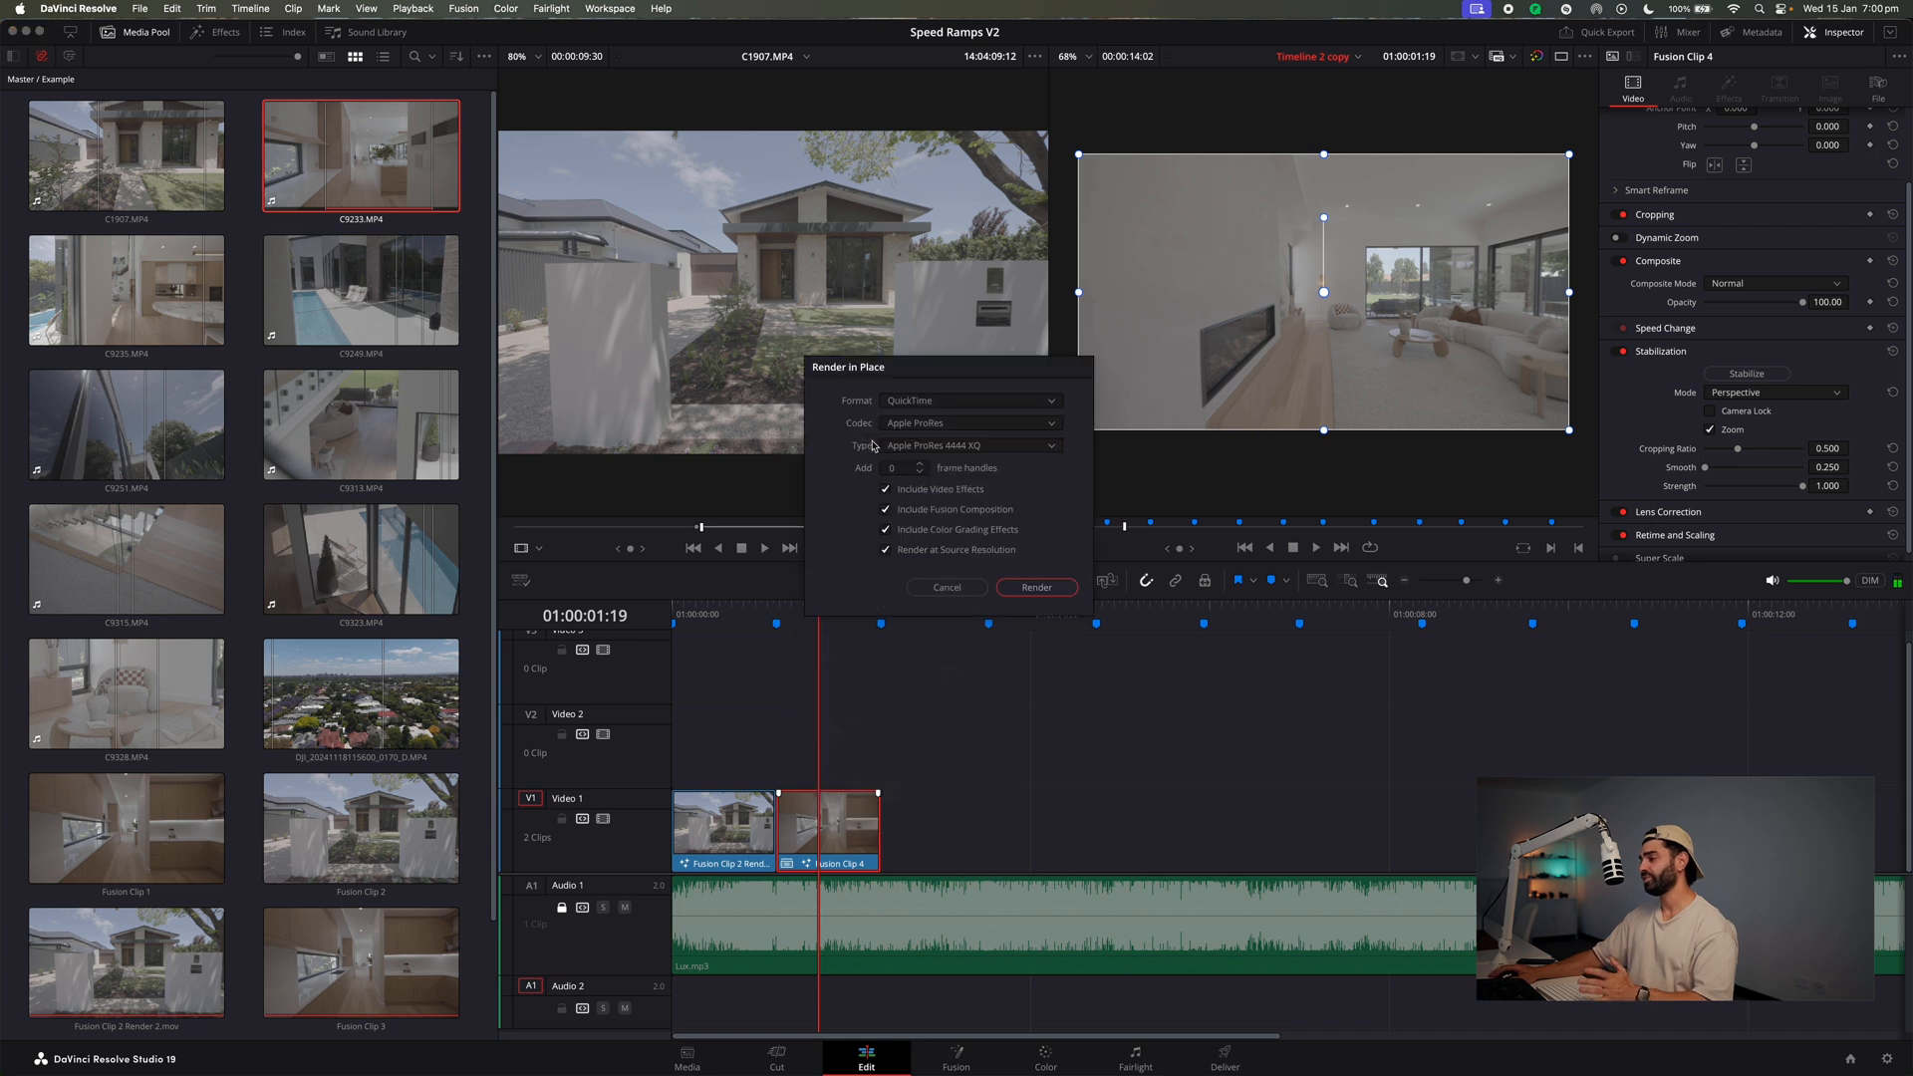
pyautogui.click(1033, 585)
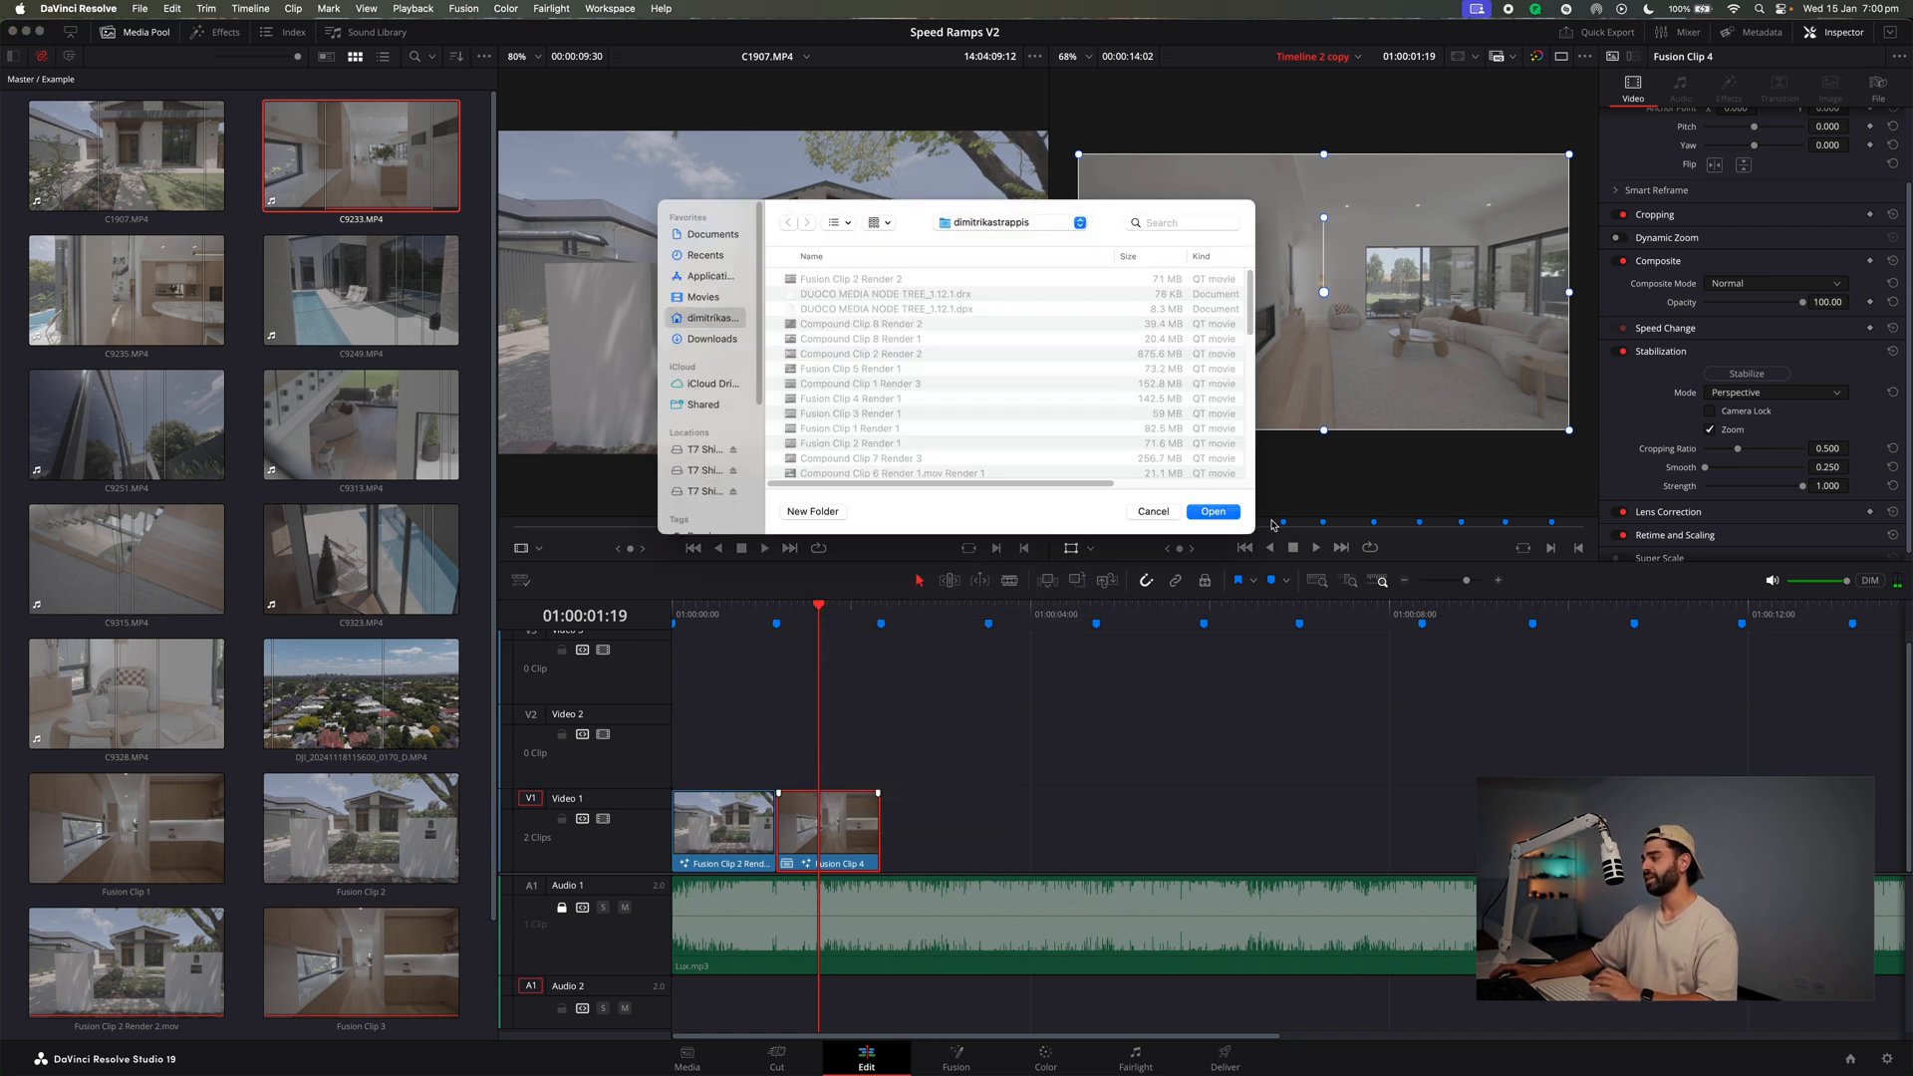
pyautogui.click(1210, 513)
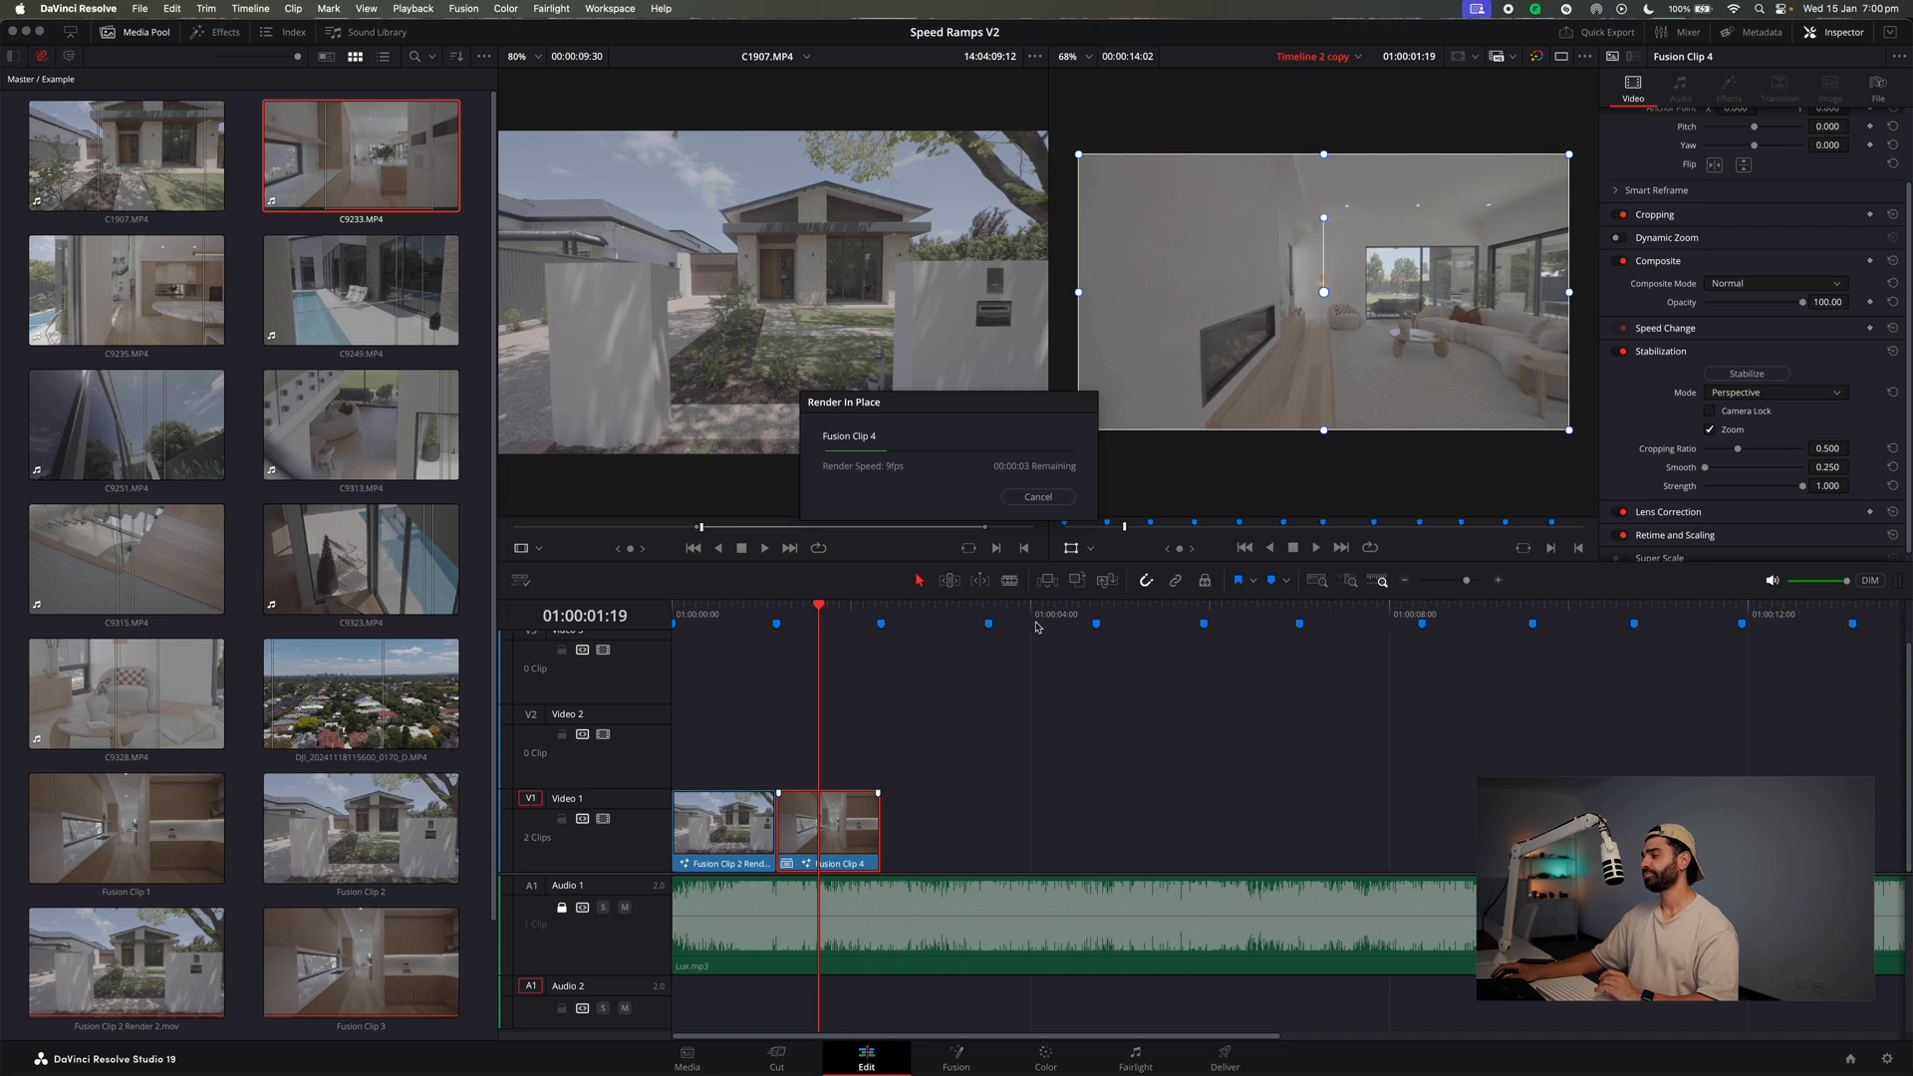
# Play back the transition from the house exterior clip into the rendered Fusion Clip 4.
pyautogui.click(725, 608)
pyautogui.press('space')
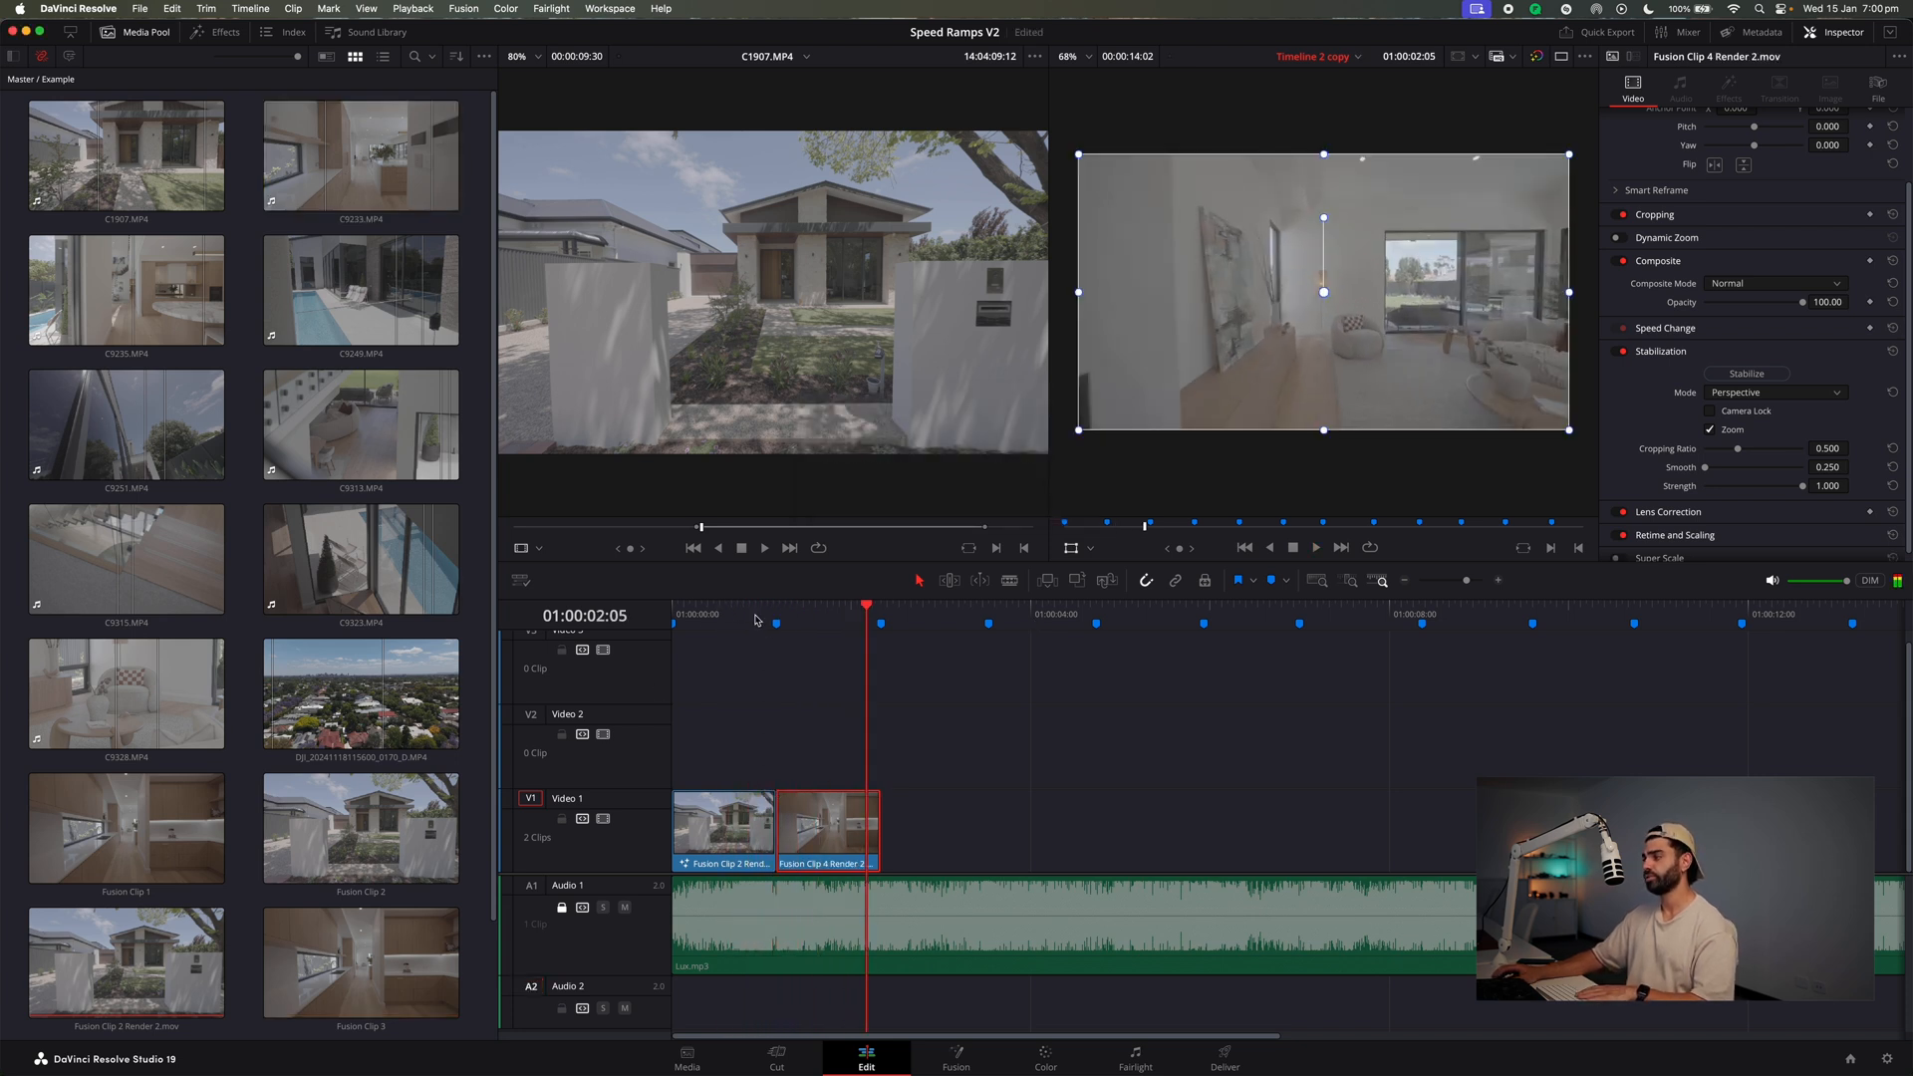
pyautogui.click(709, 611)
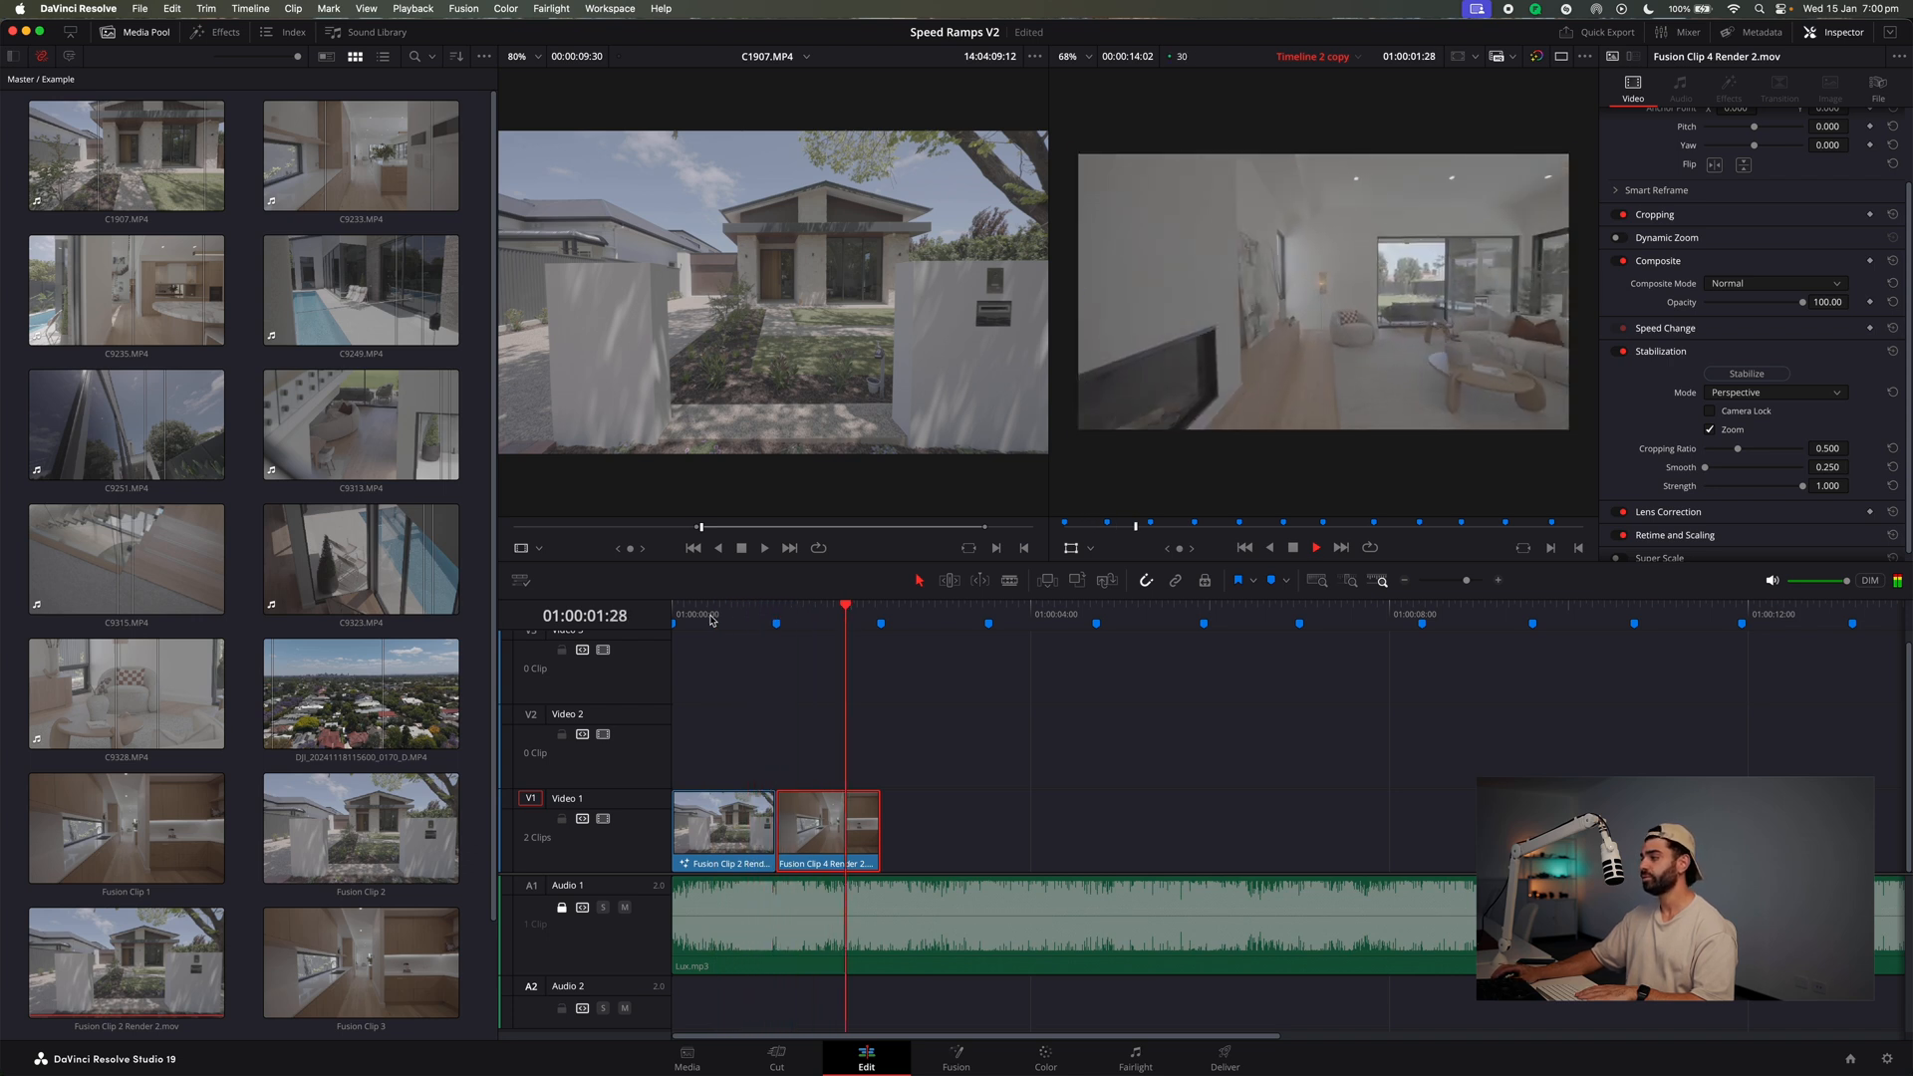
pyautogui.click(712, 613)
pyautogui.press('space')
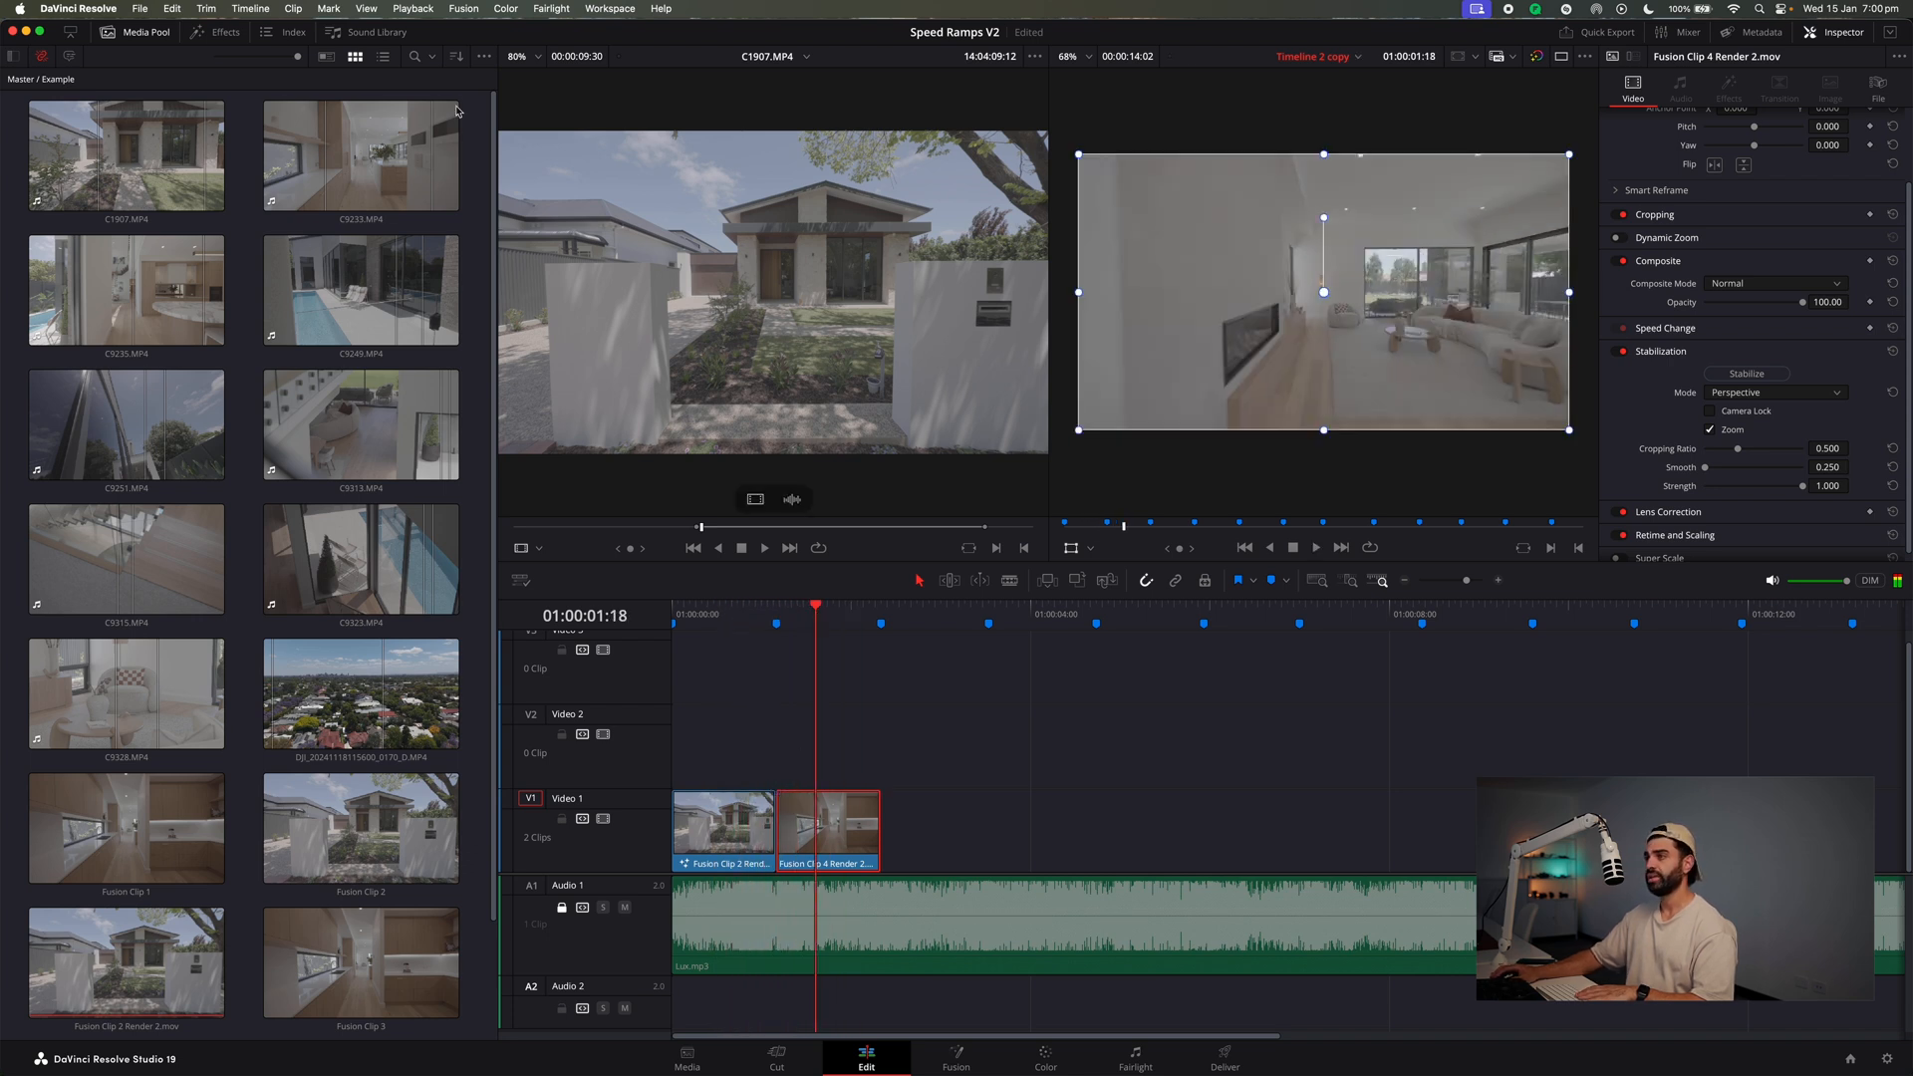
# Apply the DUOCO ZOOM IN 2 Fusion effect to the rendered Fusion Clip 4.
pyautogui.click(214, 32)
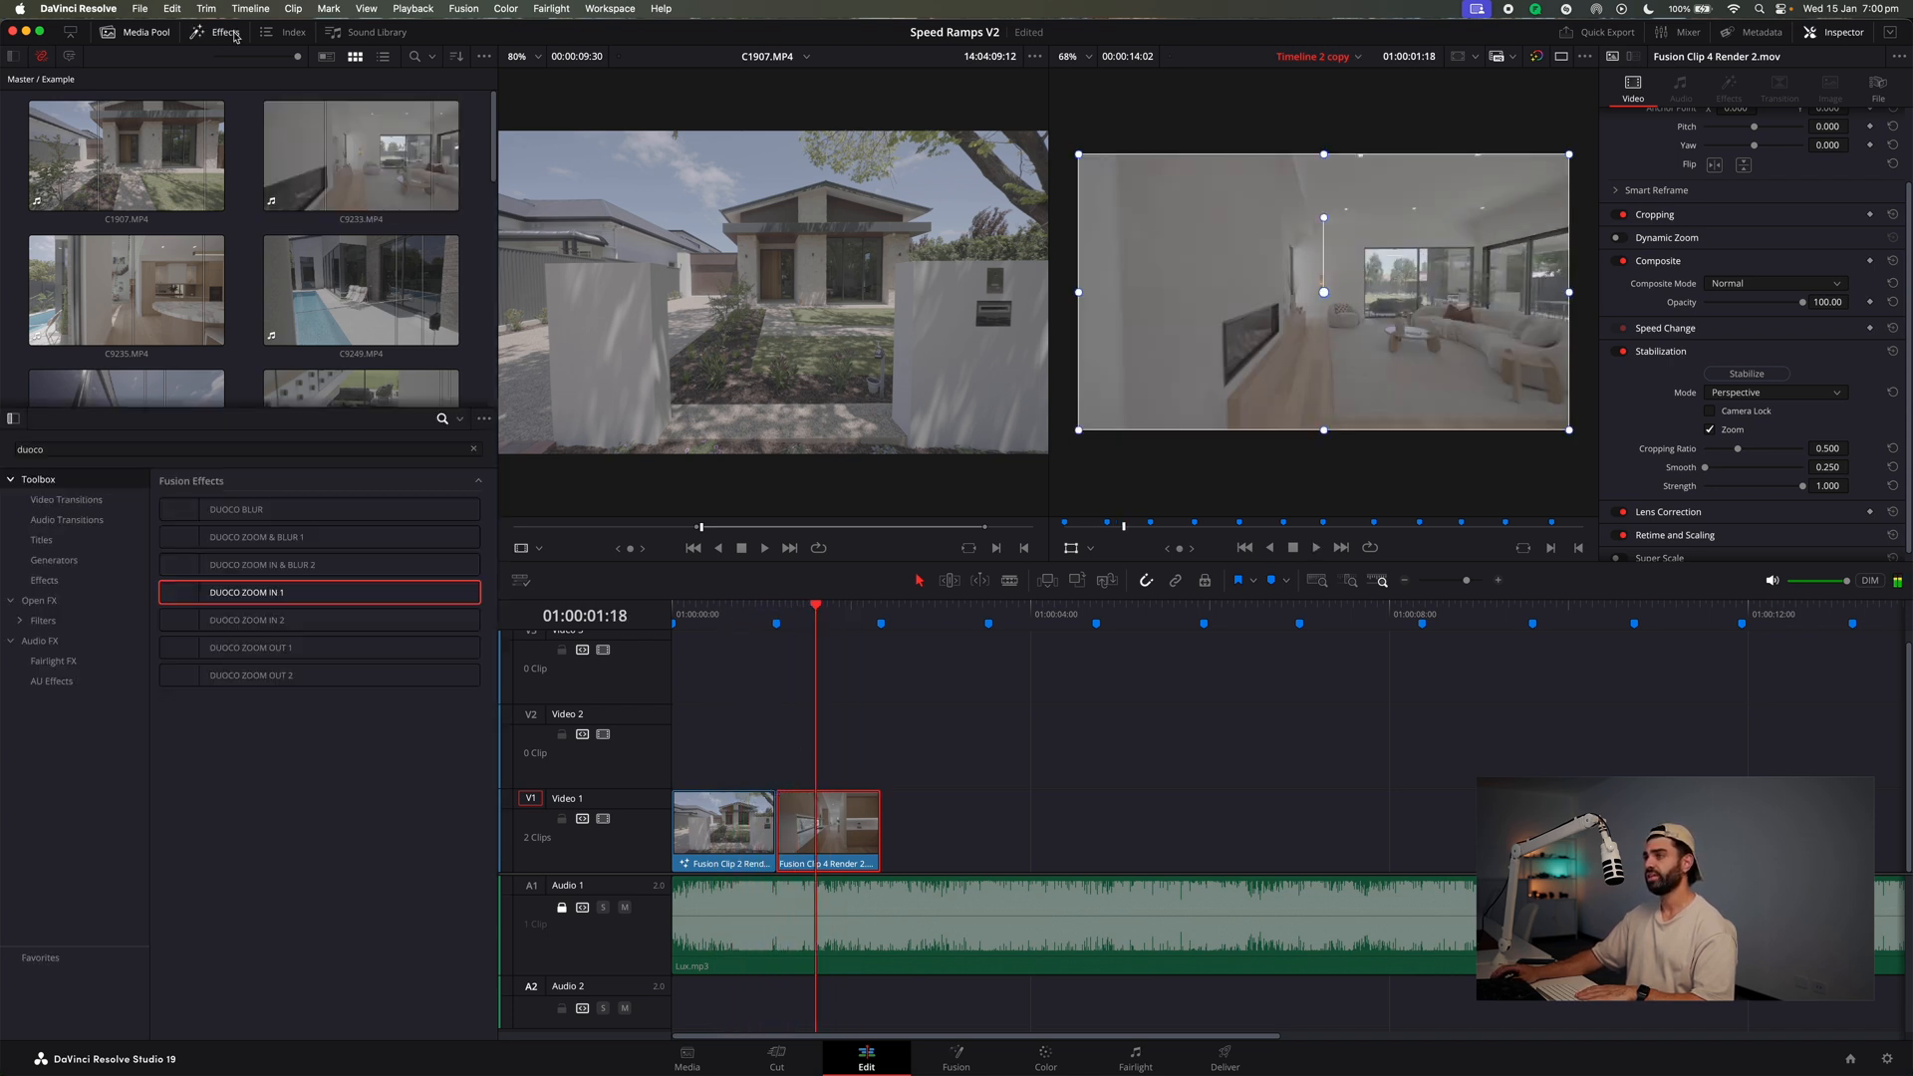
pyautogui.click(260, 626)
pyautogui.moveTo(260, 625); pyautogui.dragTo(827, 827)
# Review the cut between the two clips and compare the DUOCO ZOOM IN 2 effect by switching it off and on.
pyautogui.click(711, 616)
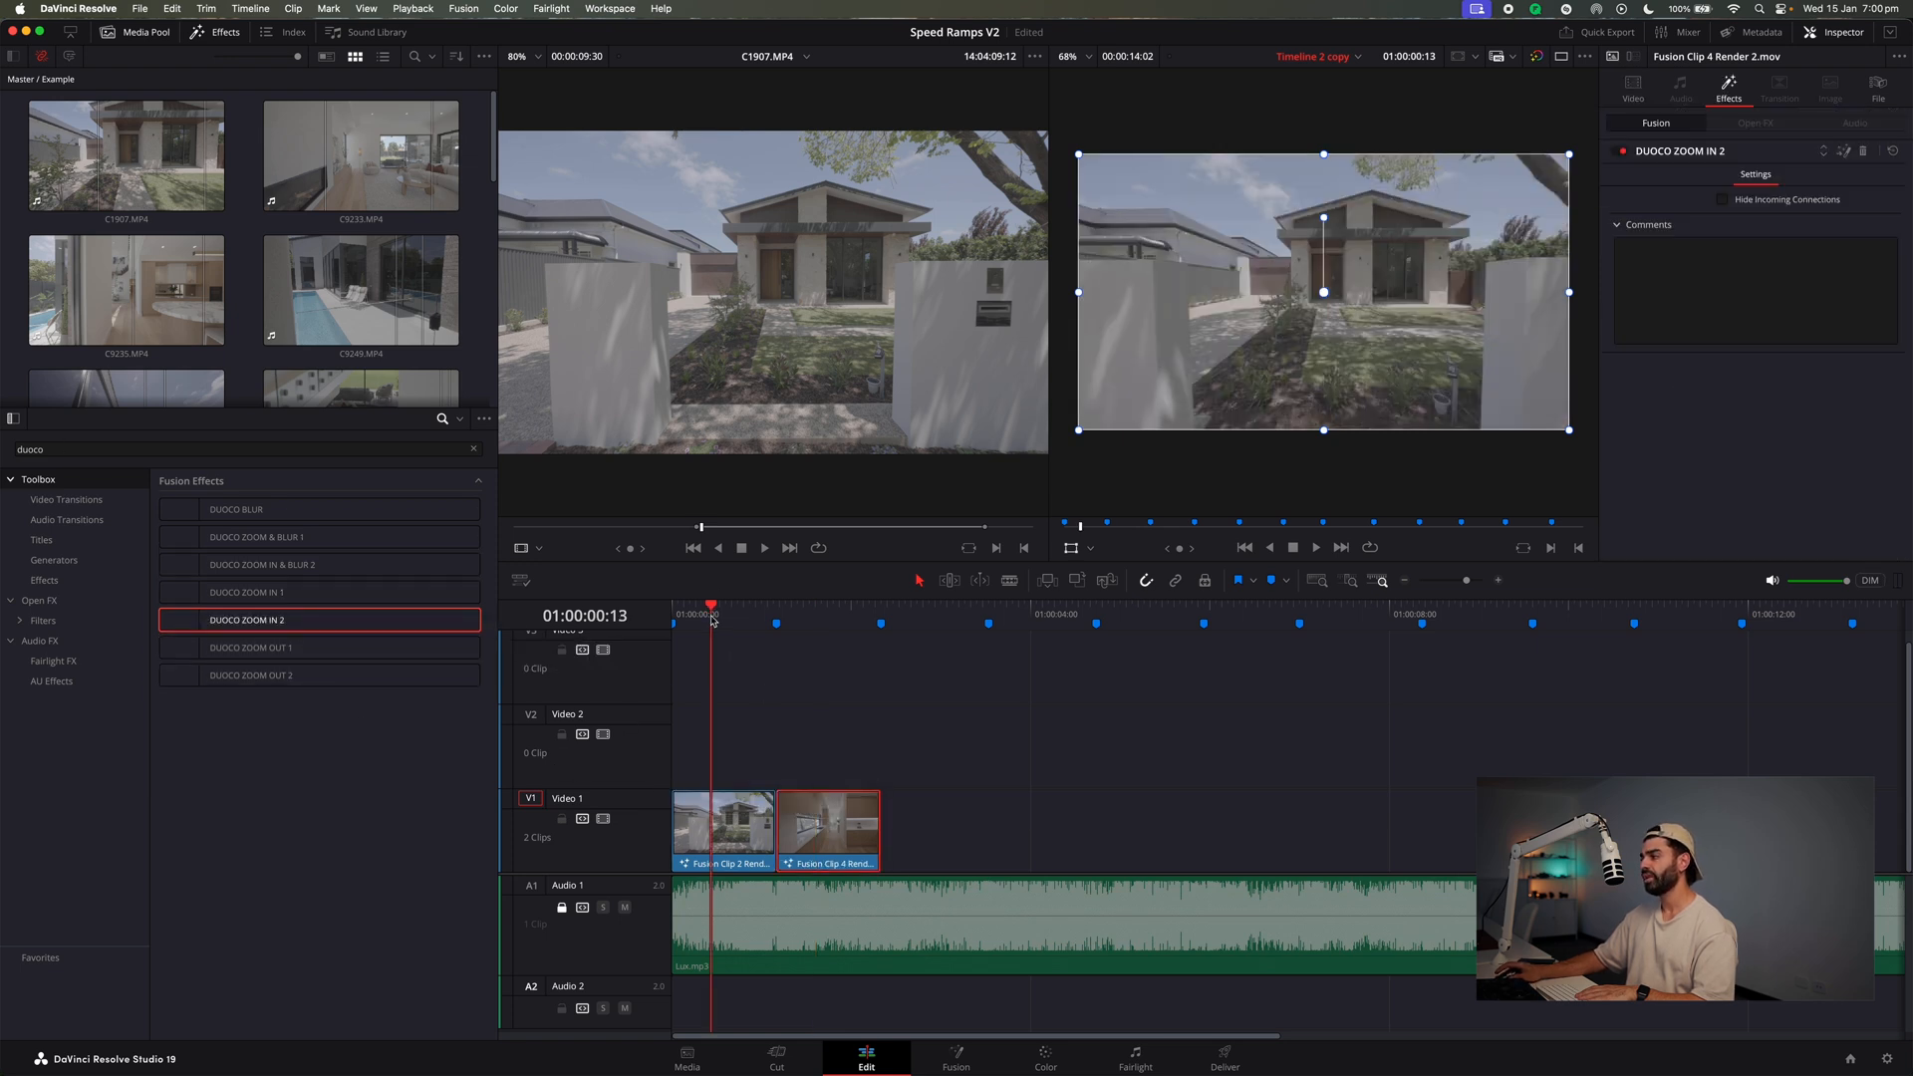
pyautogui.press('space')
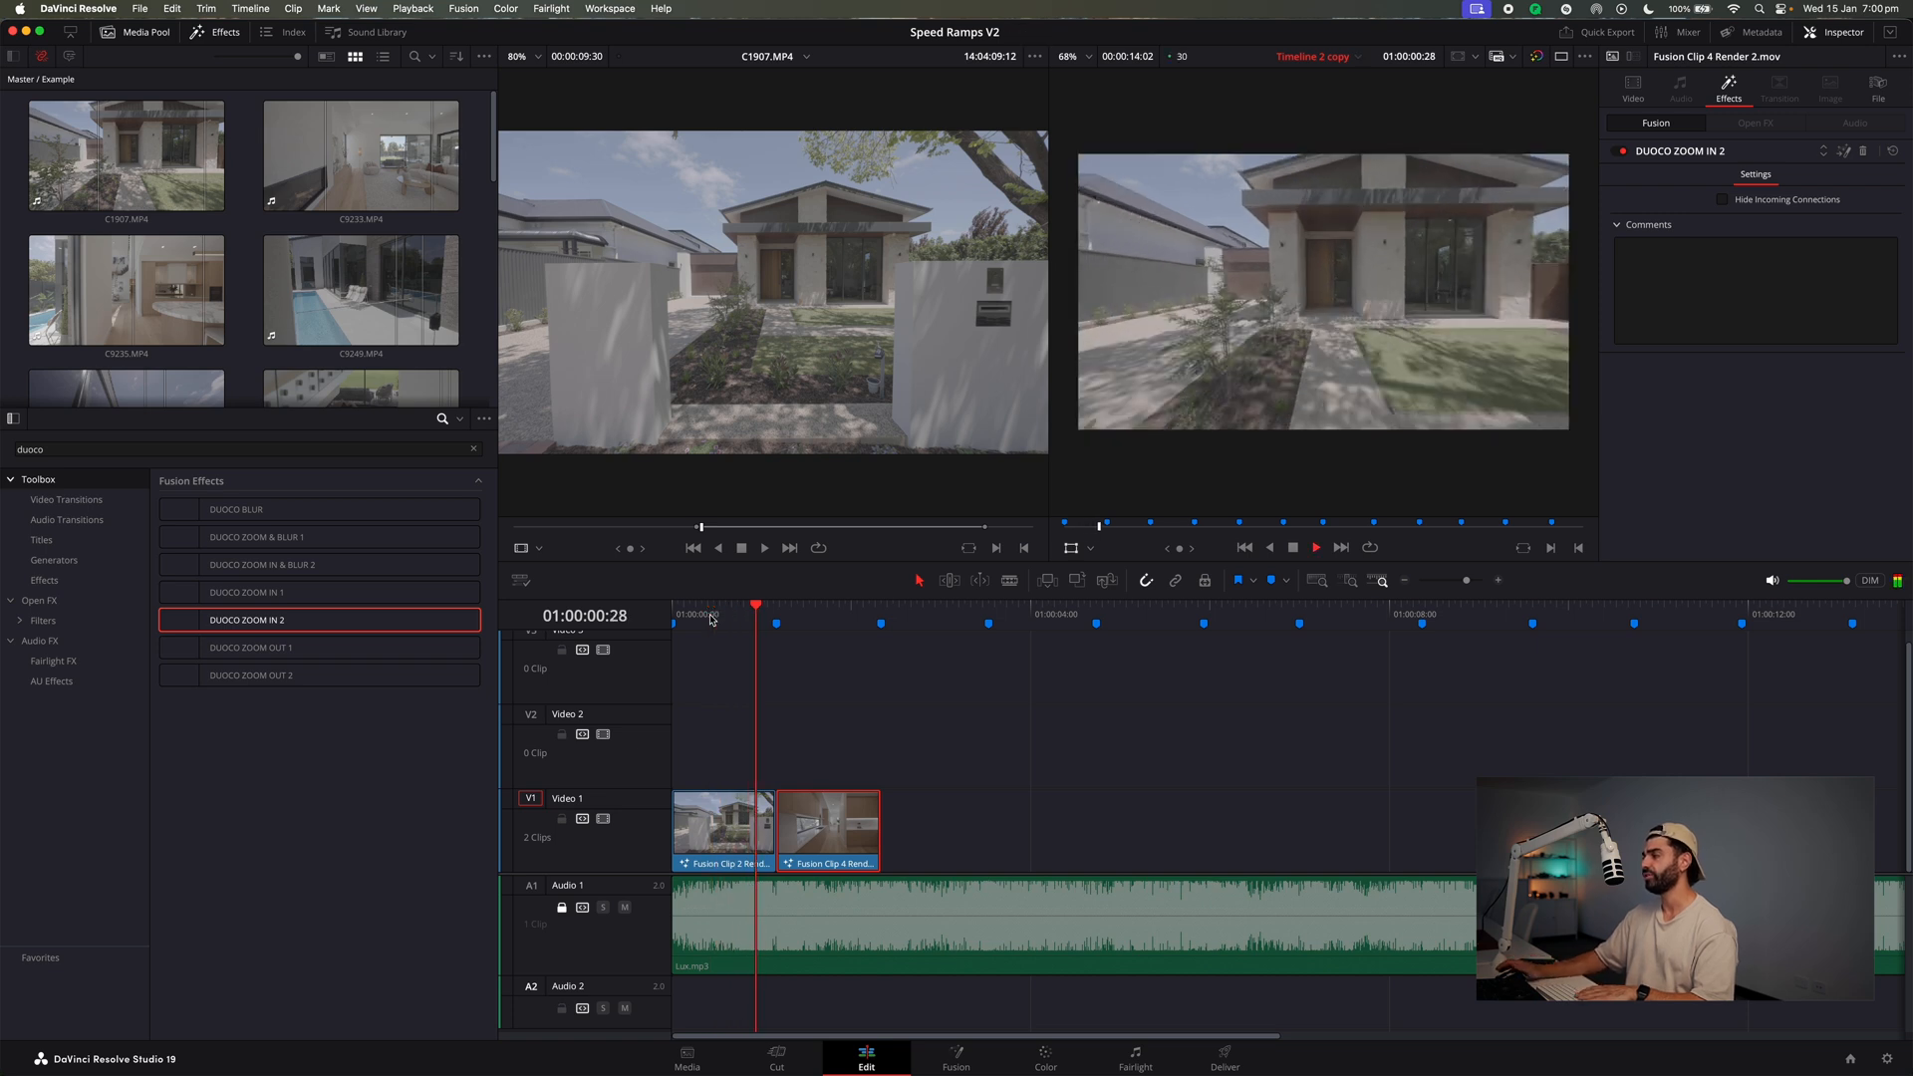
pyautogui.press('space')
pyautogui.click(780, 626)
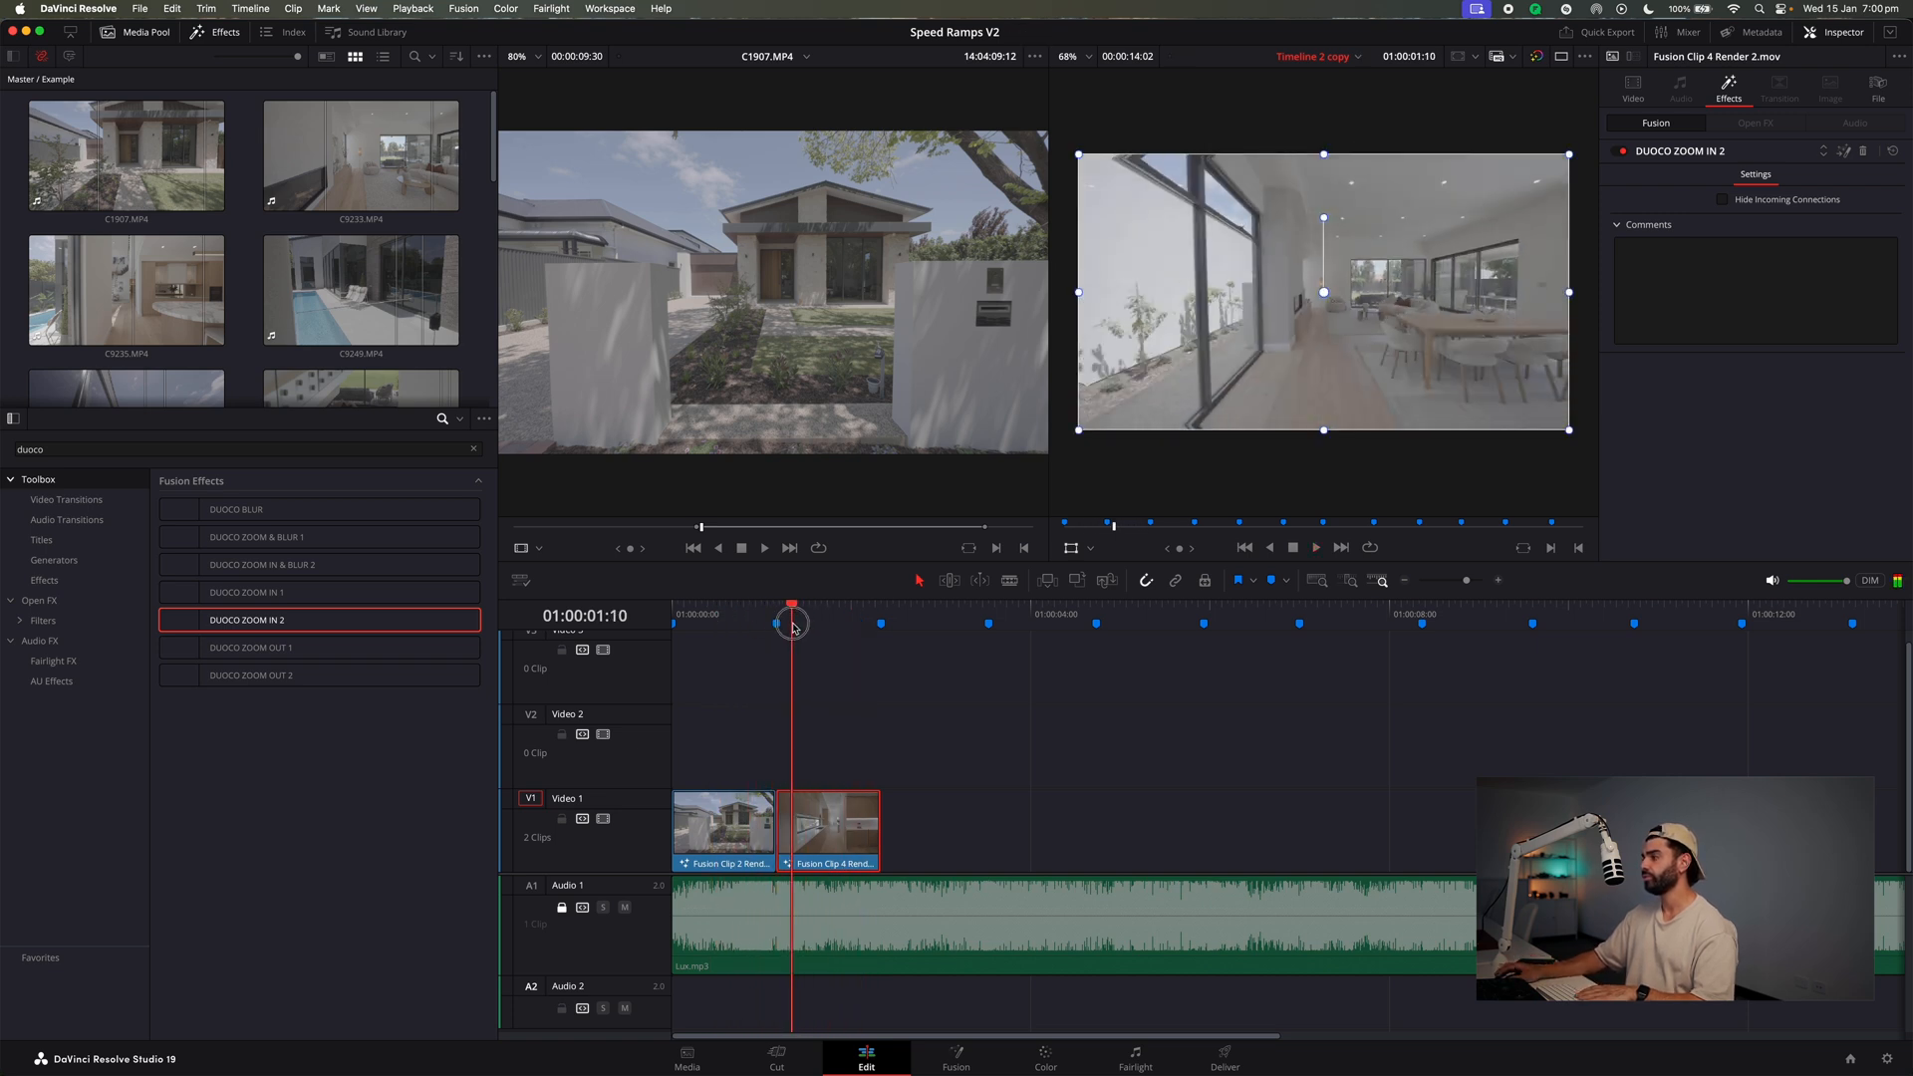
pyautogui.click(1624, 150)
pyautogui.click(1624, 150)
pyautogui.click(728, 619)
pyautogui.press('space')
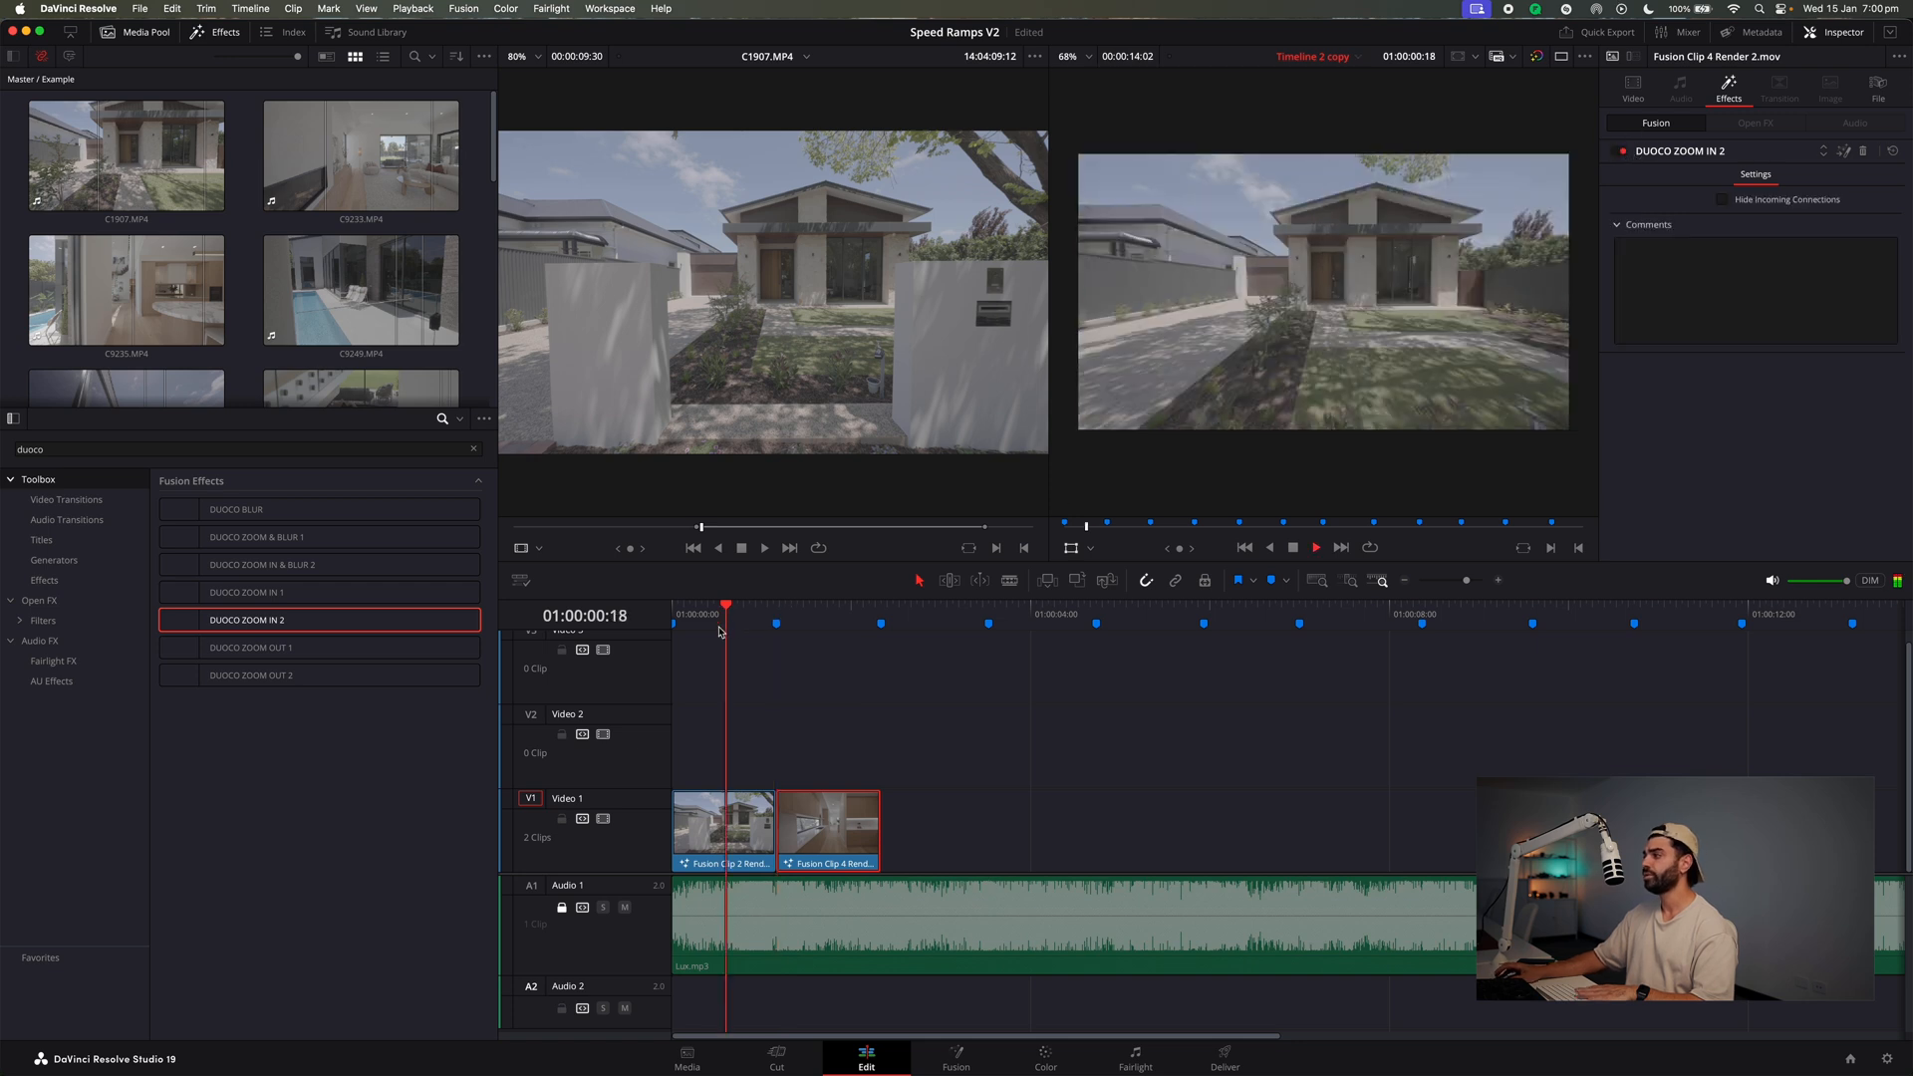
pyautogui.press('space')
# Play the edit from the start at a higher system volume and place the playhead at the marker at 01:00:02:10.
pyautogui.moveTo(762, 615); pyautogui.dragTo(608, 619)
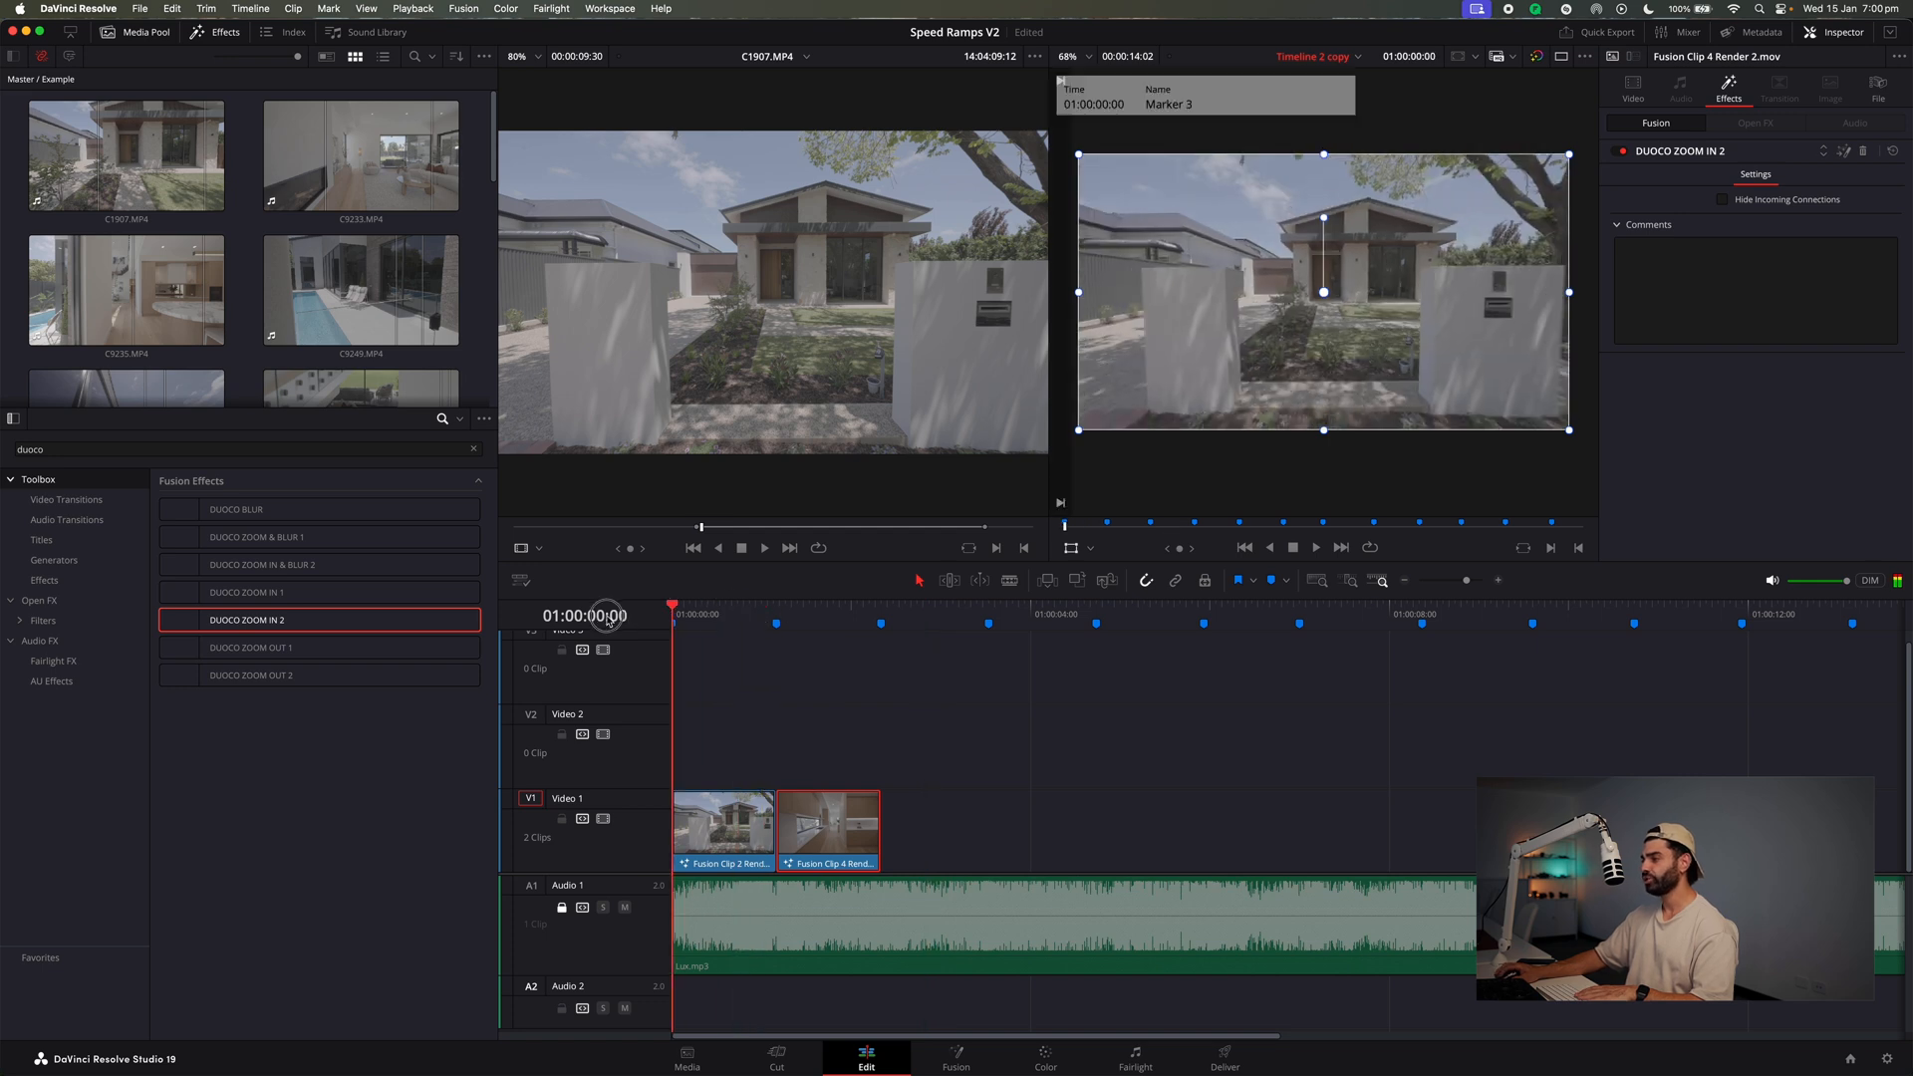
pyautogui.press('XF86AudioRaiseVolume')
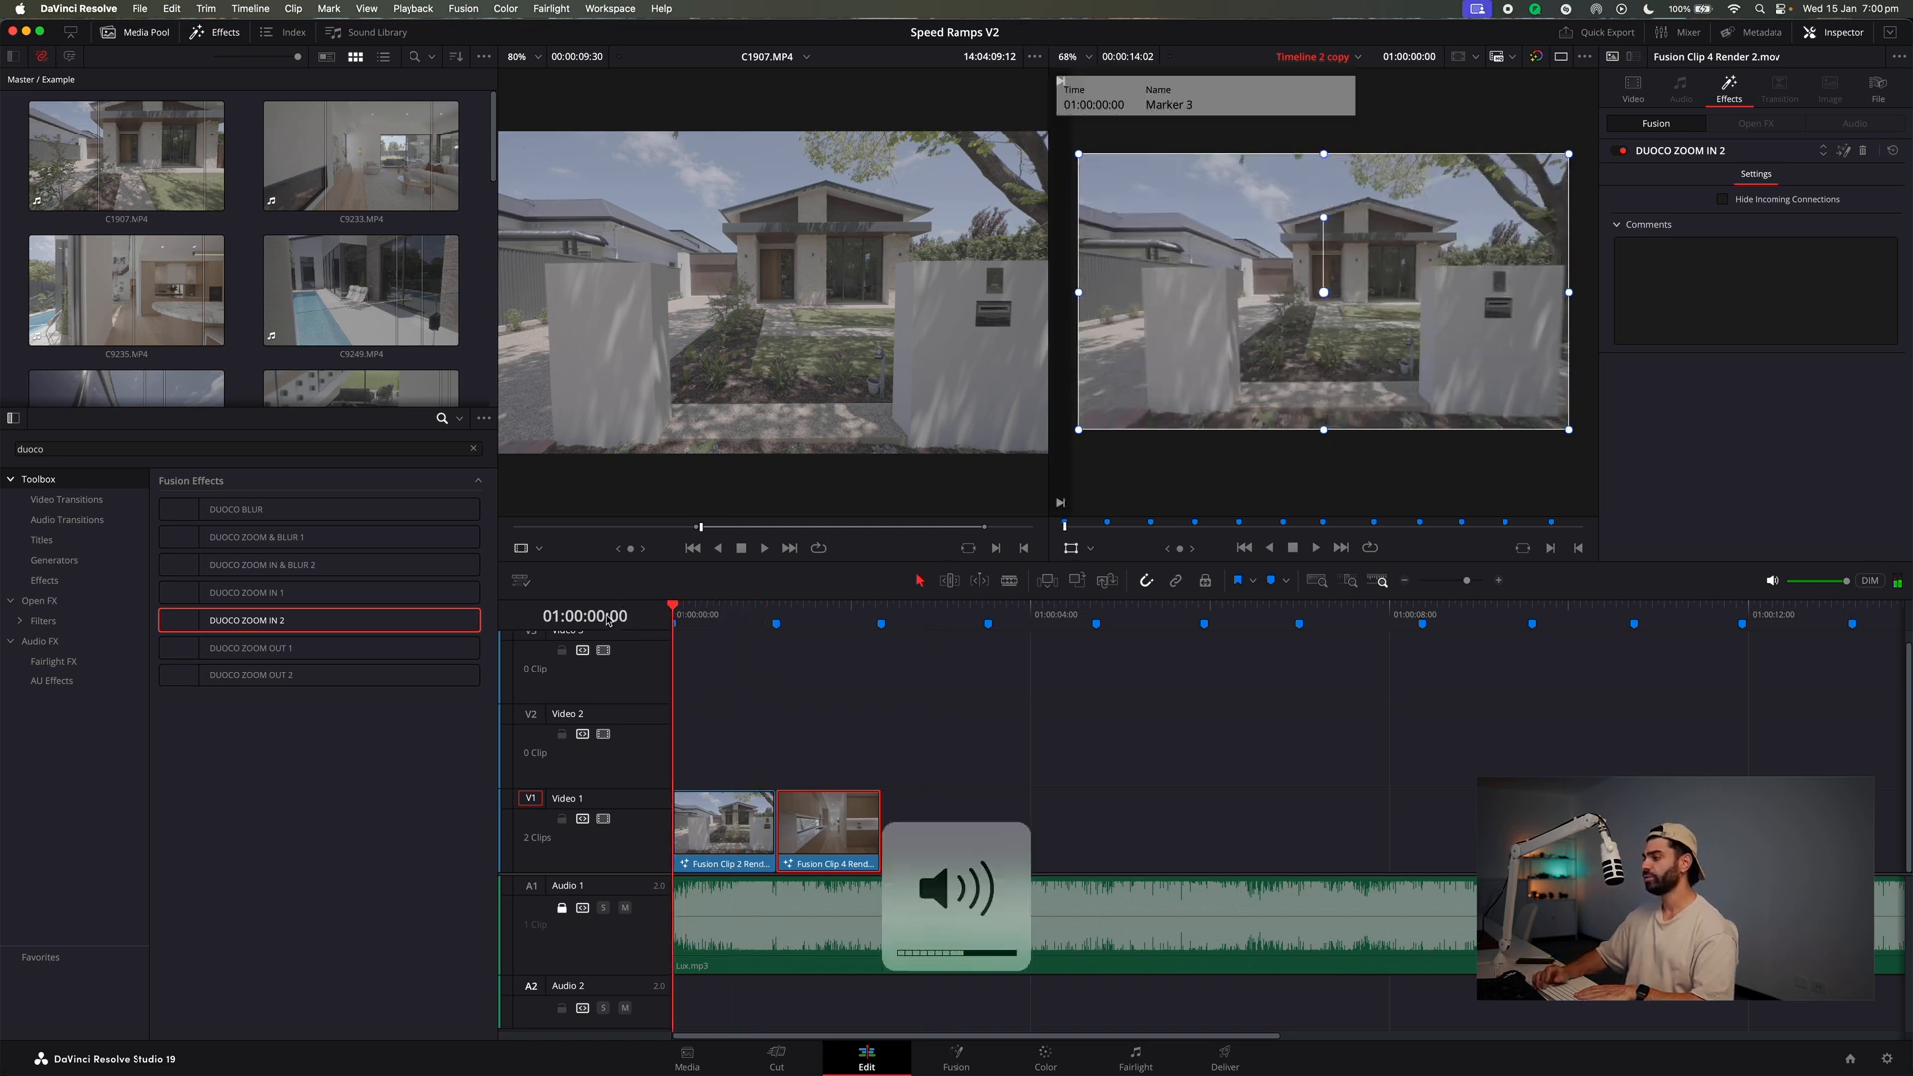
pyautogui.press('space')
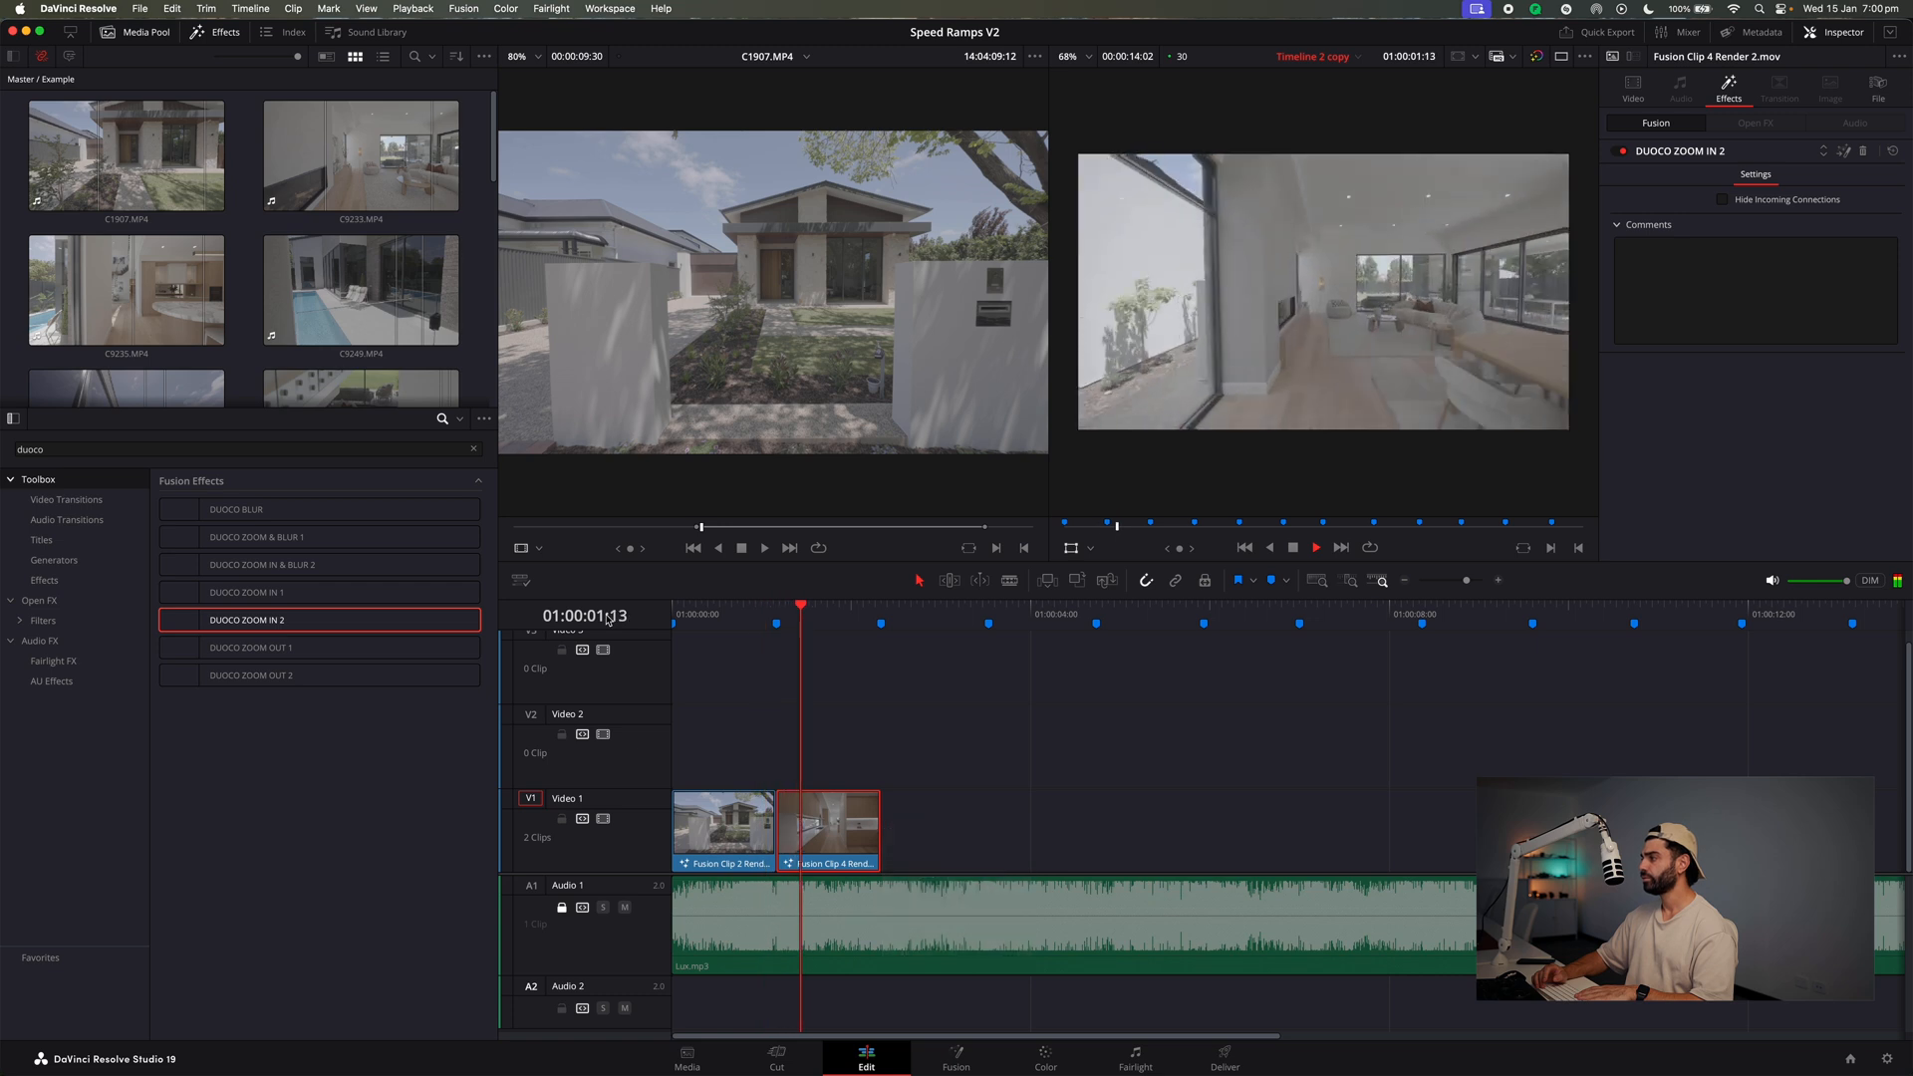
pyautogui.press('space')
pyautogui.moveTo(846, 612); pyautogui.dragTo(876, 612)
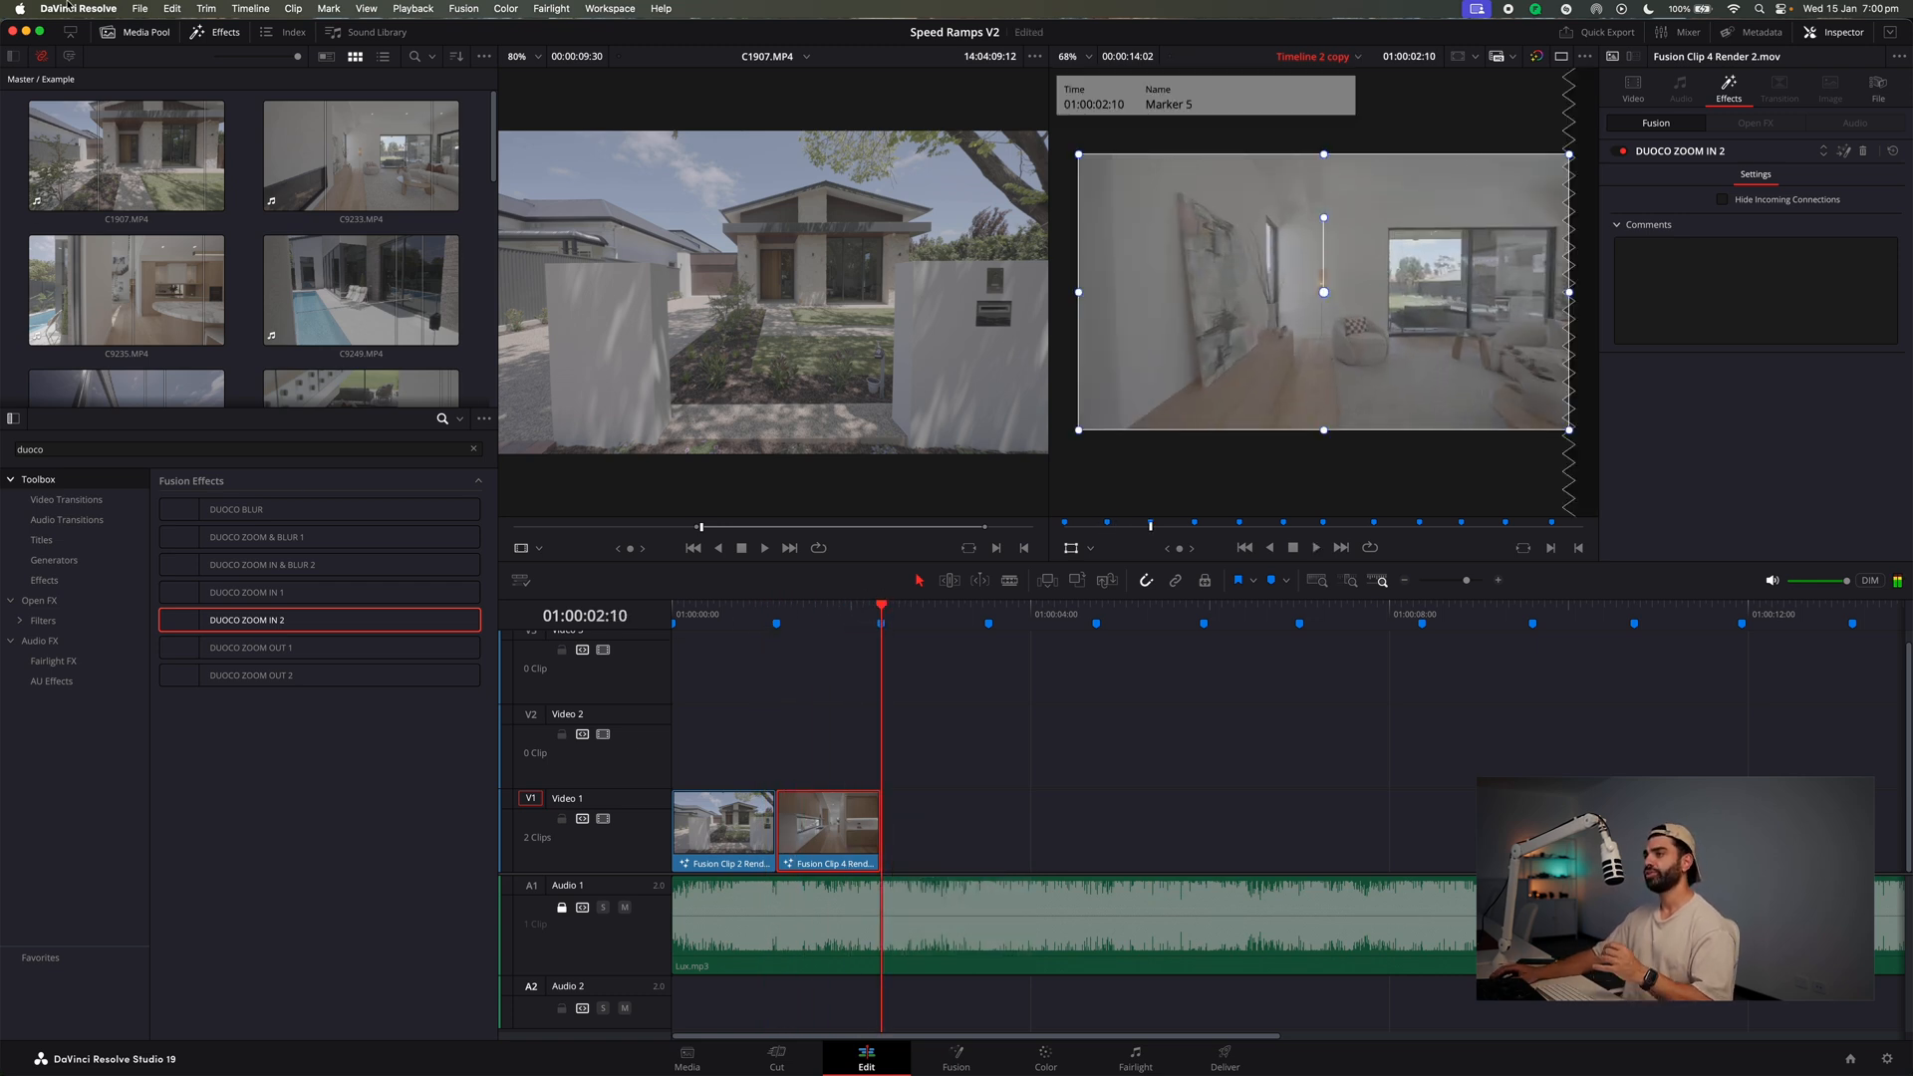
# Preview interior clips, place C9328.MP4 on Video 1 right after the second clip, and delete its linked audio.
pyautogui.click(225, 40)
pyautogui.scroll(-2, 211, 327)
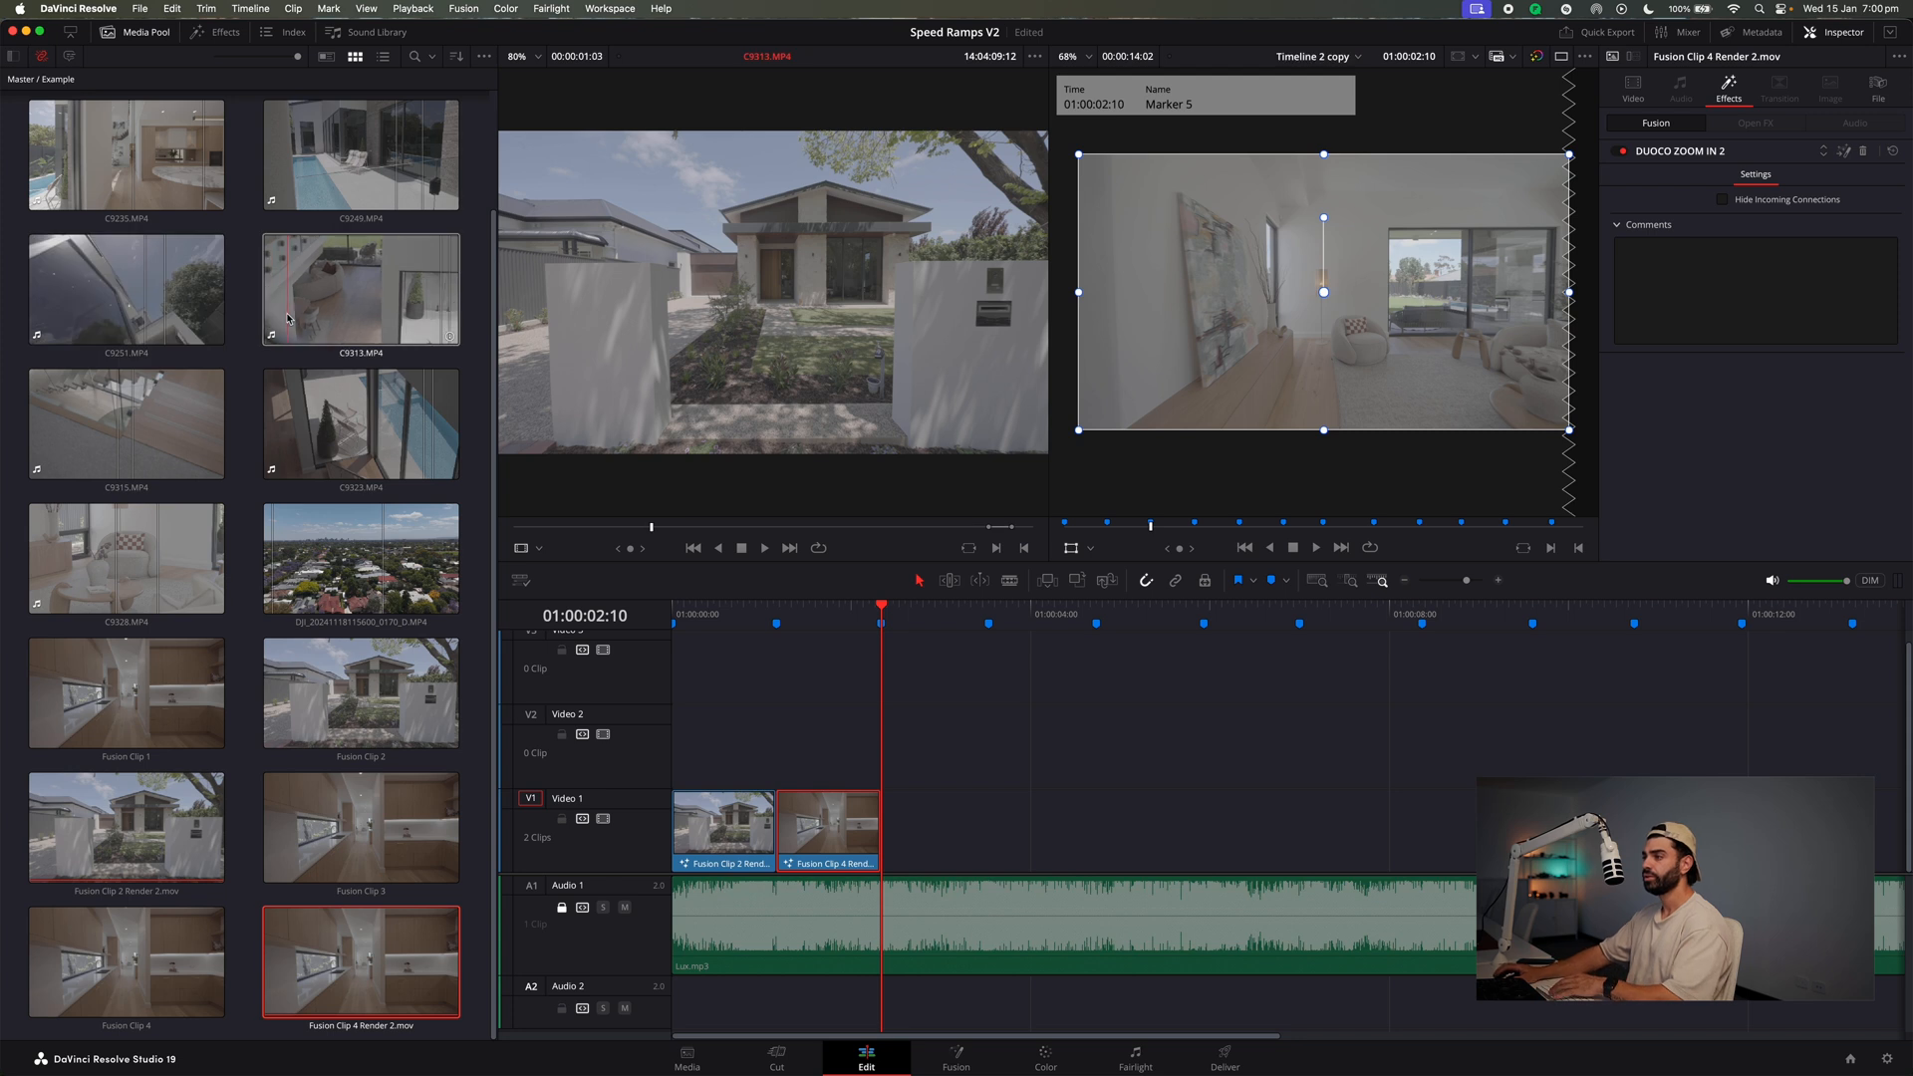
pyautogui.click(372, 321)
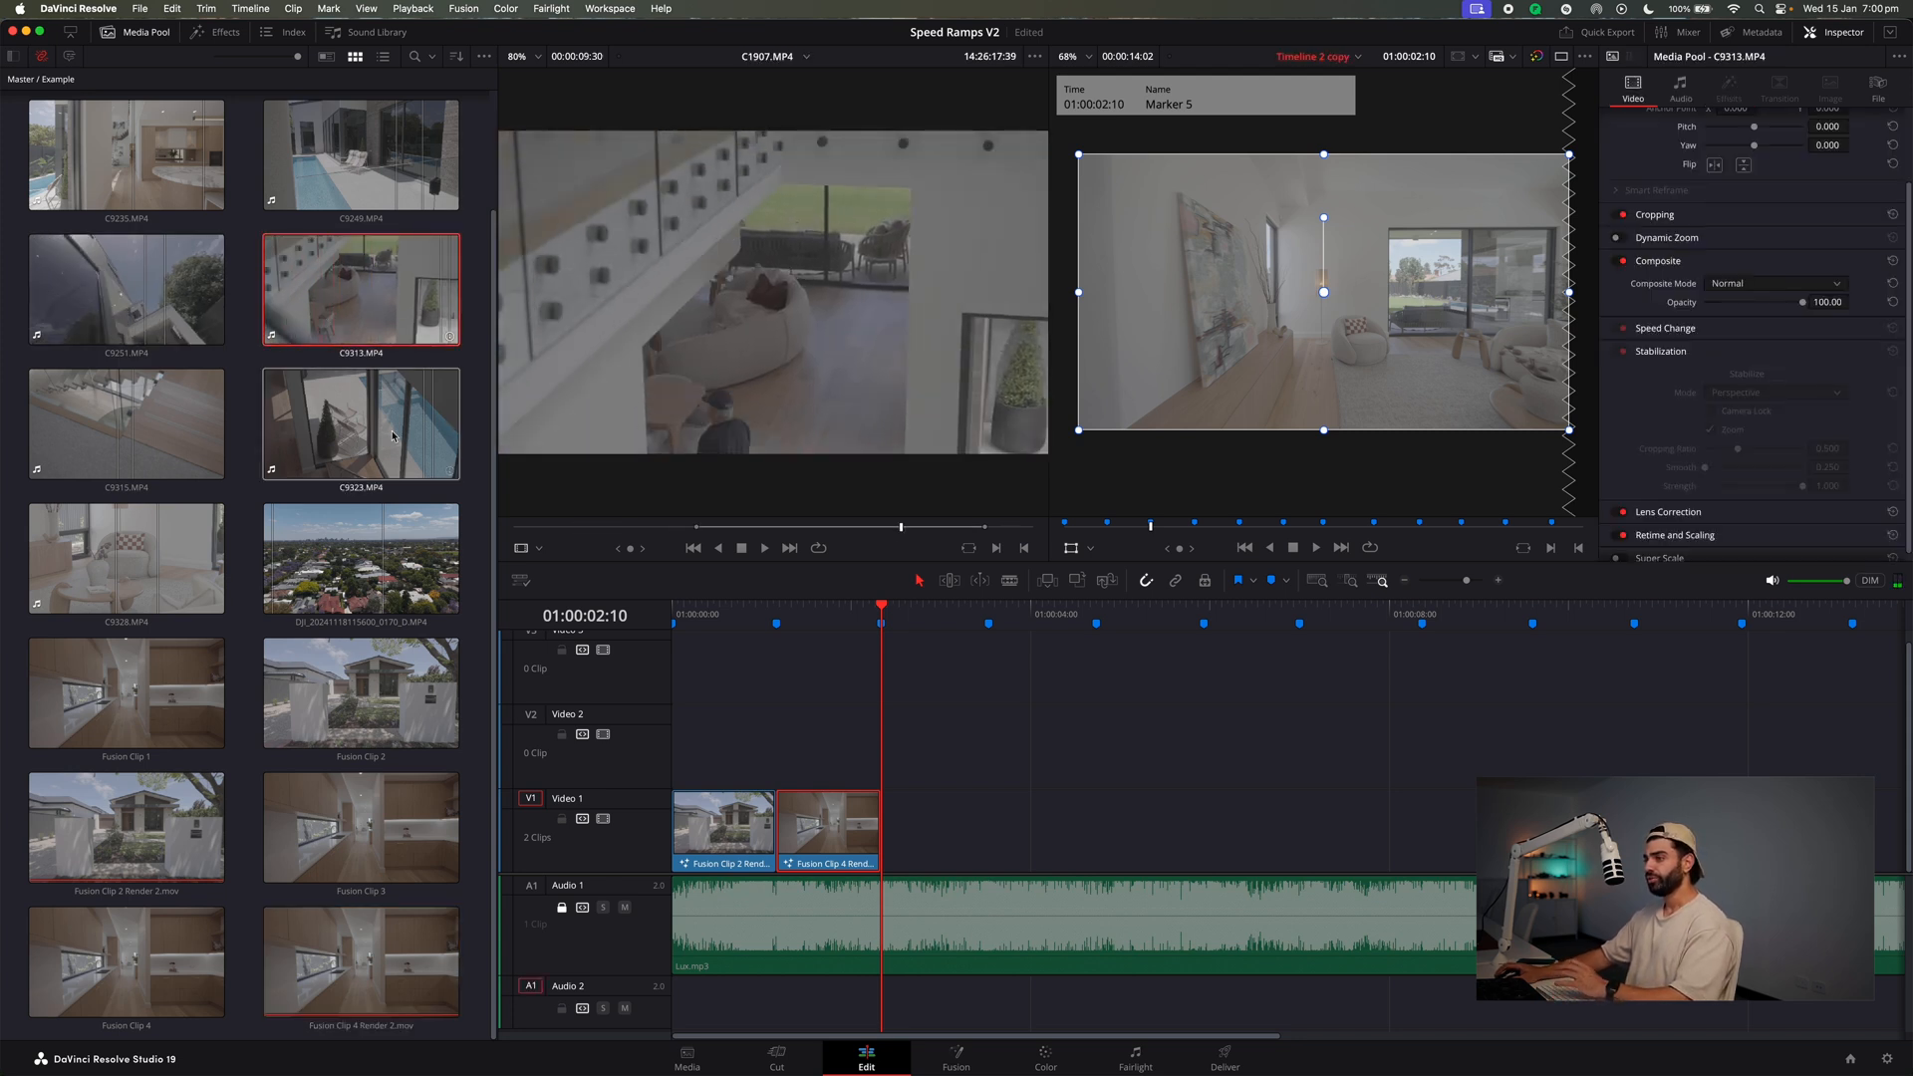
pyautogui.click(154, 579)
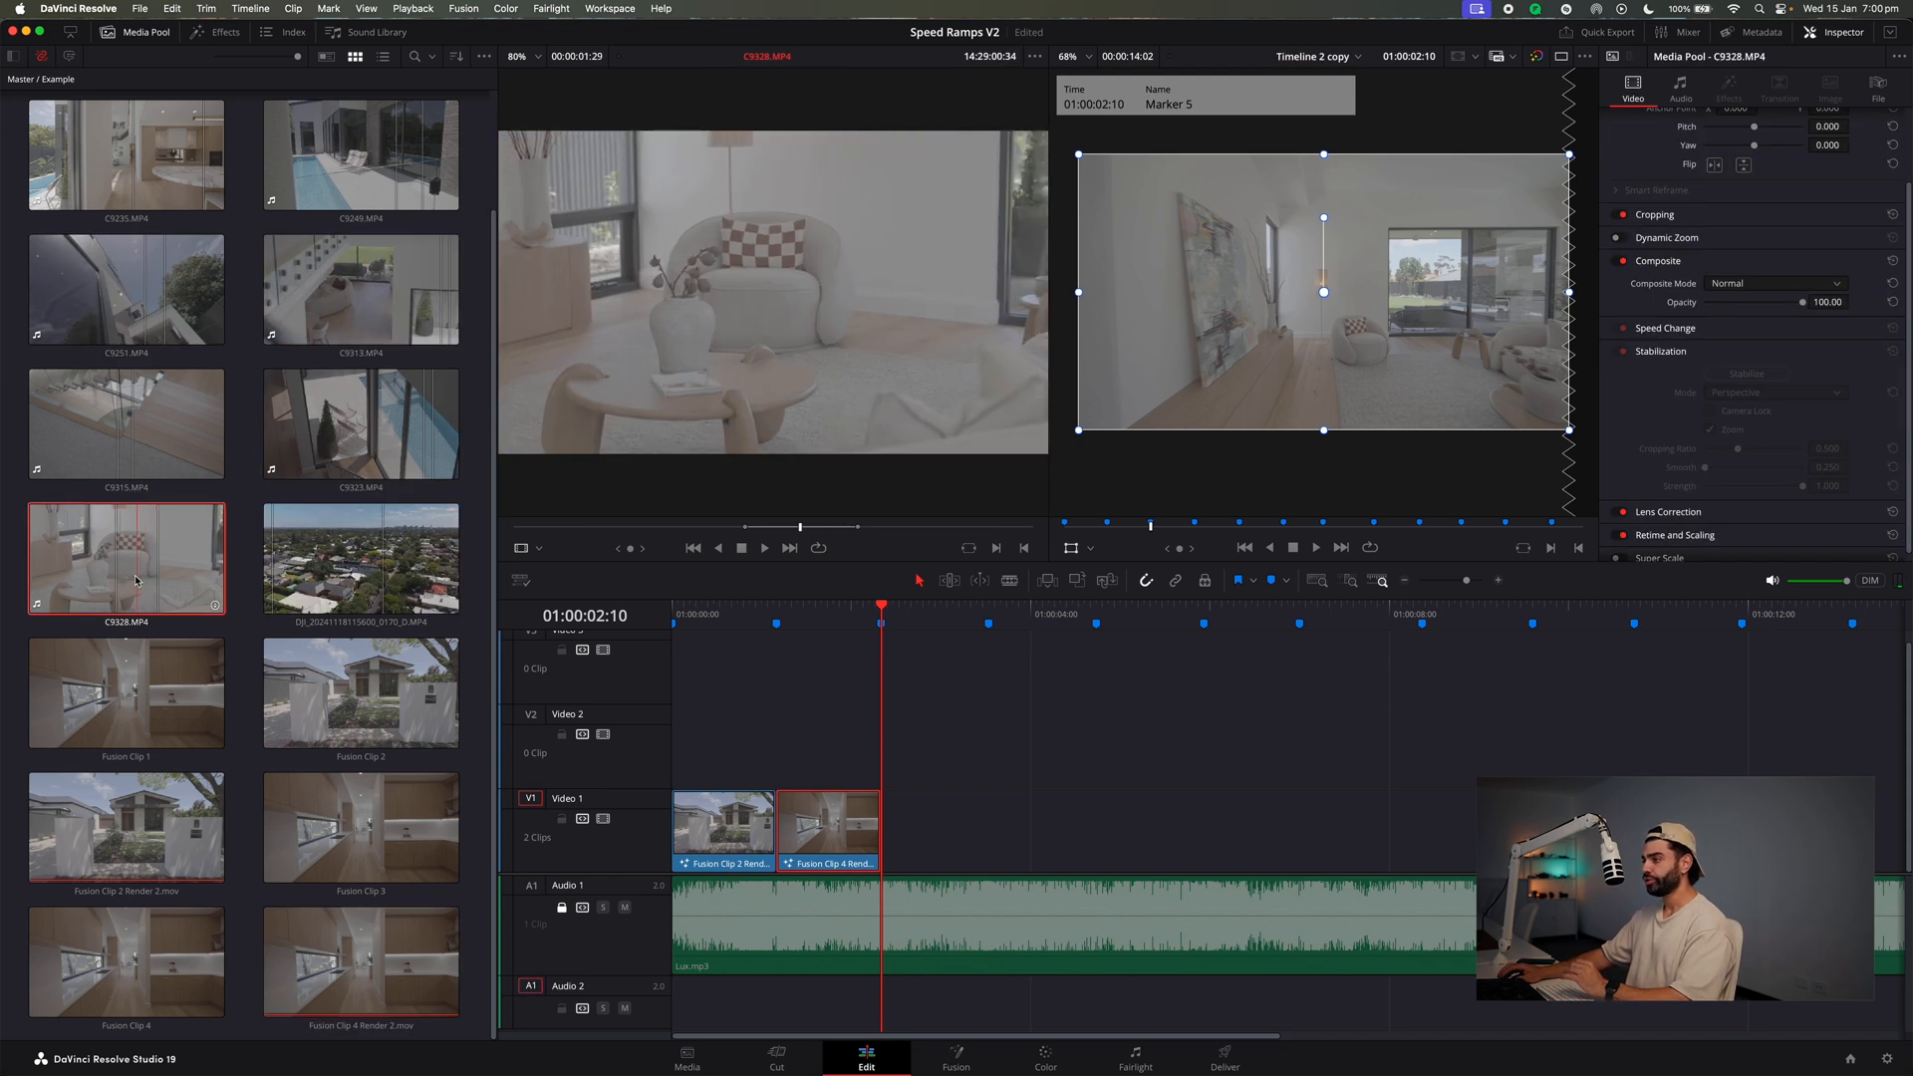
pyautogui.moveTo(149, 576); pyautogui.dragTo(959, 832)
pyautogui.keyDown('alt'); pyautogui.click(1030, 997); pyautogui.keyUp('alt')
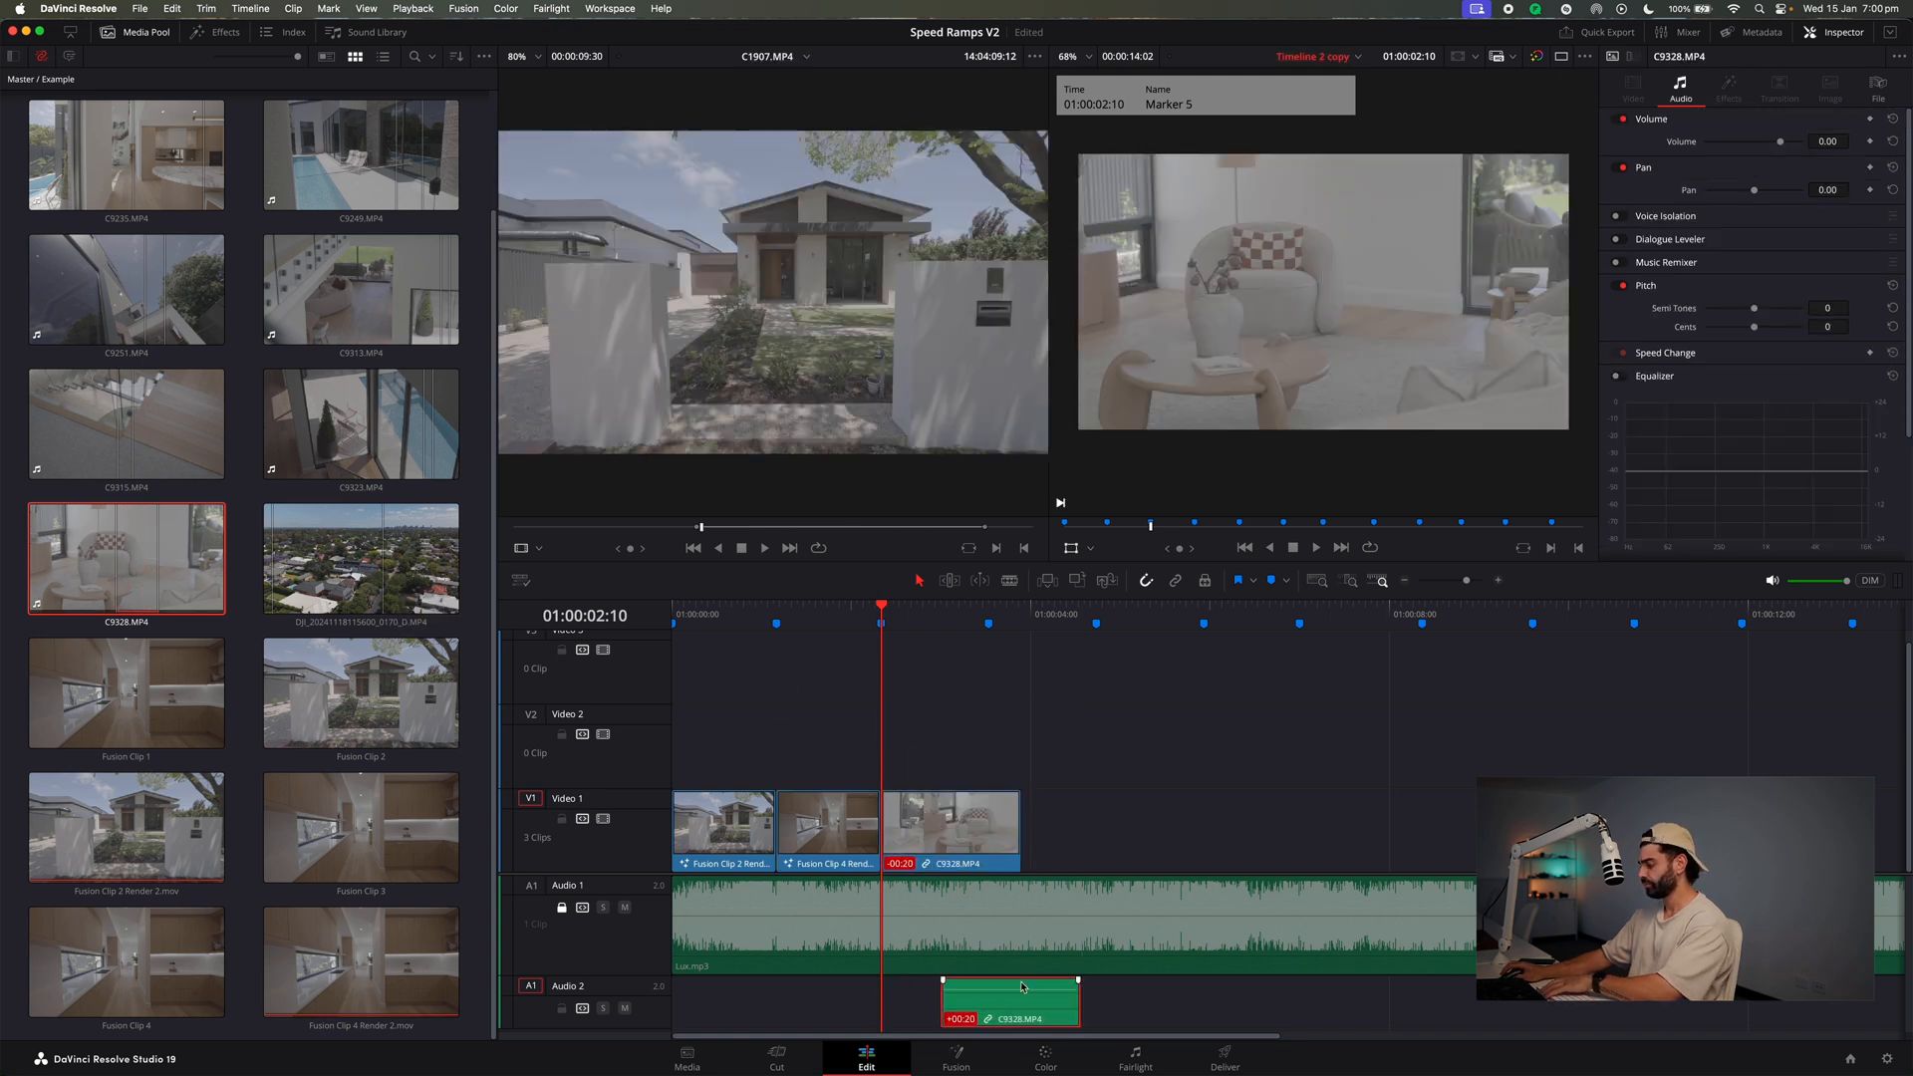
pyautogui.press('BackSpace')
# Play back the transition from the rendered Fusion Clip 4 into C9328.MP4 to check how it flows with the music.
pyautogui.click(827, 623)
pyautogui.press('space')
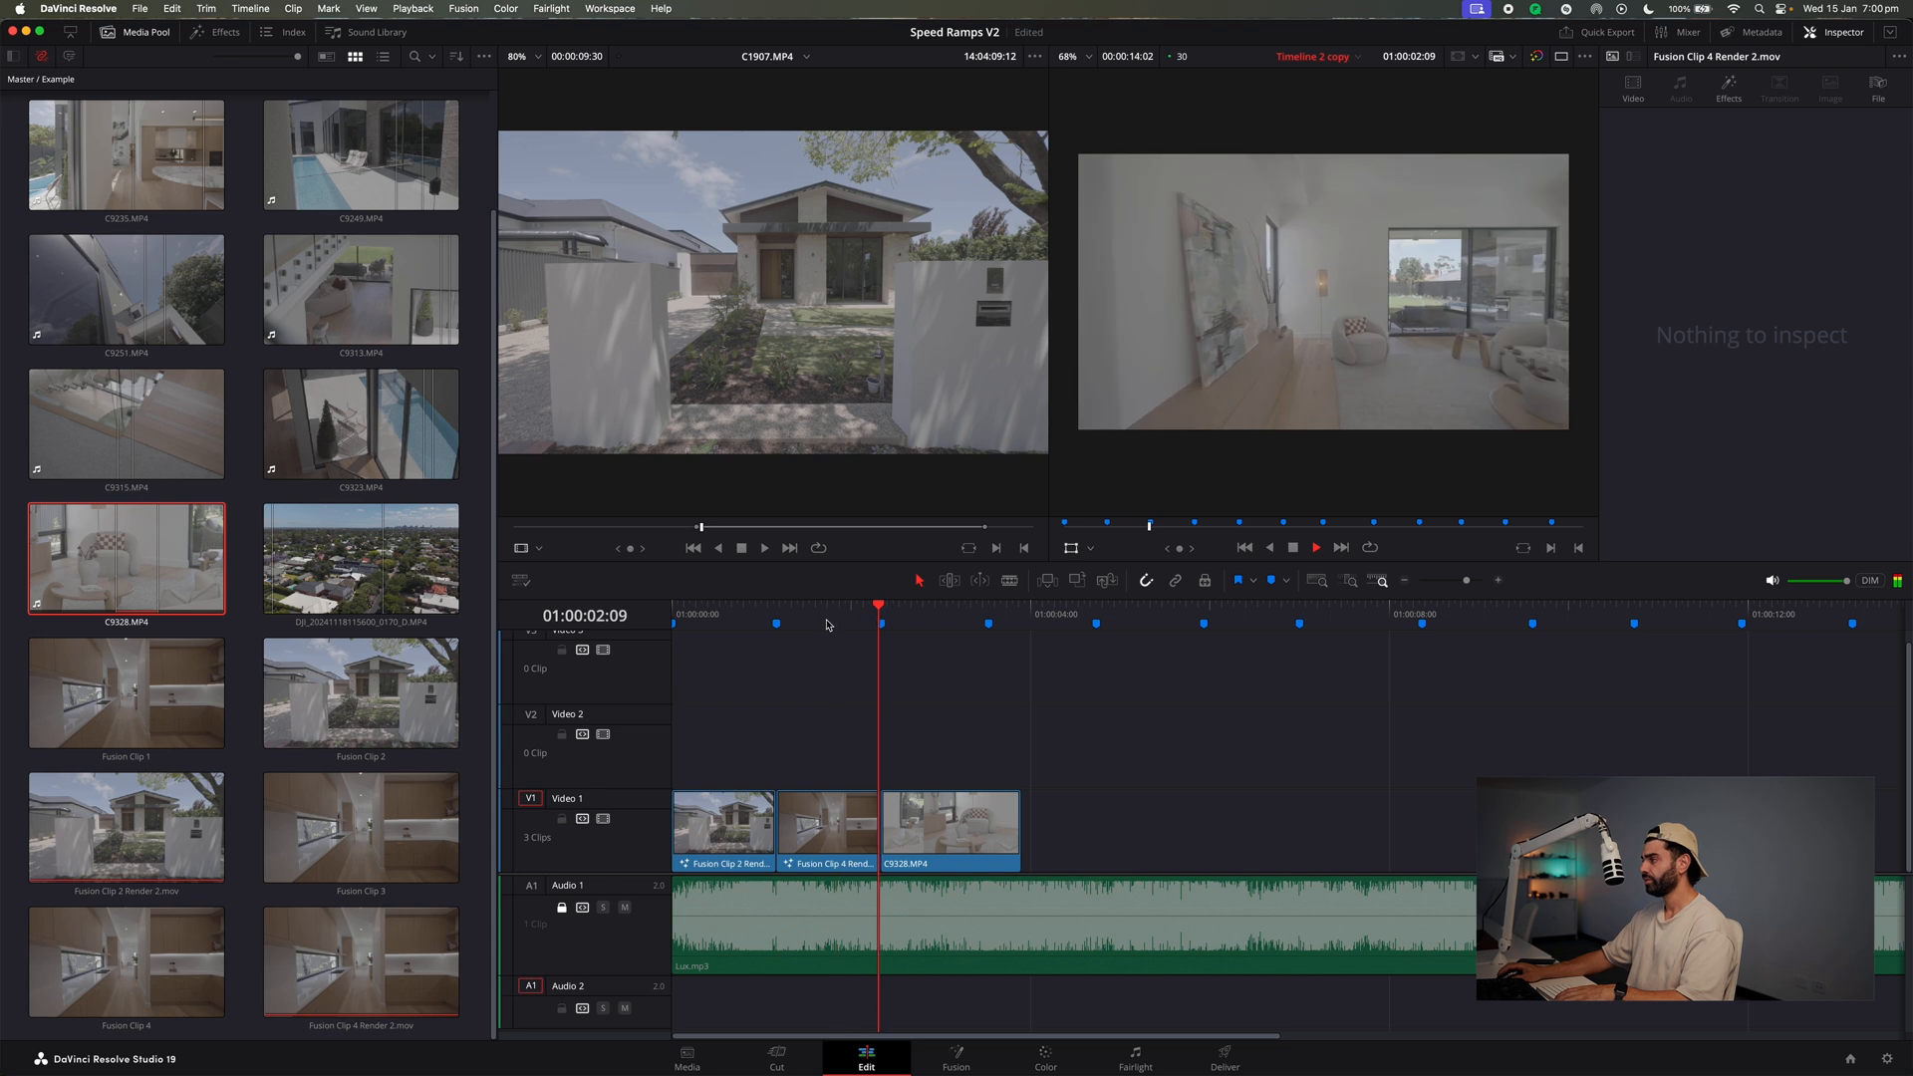
pyautogui.press('space')
pyautogui.click(826, 624)
pyautogui.press('space')
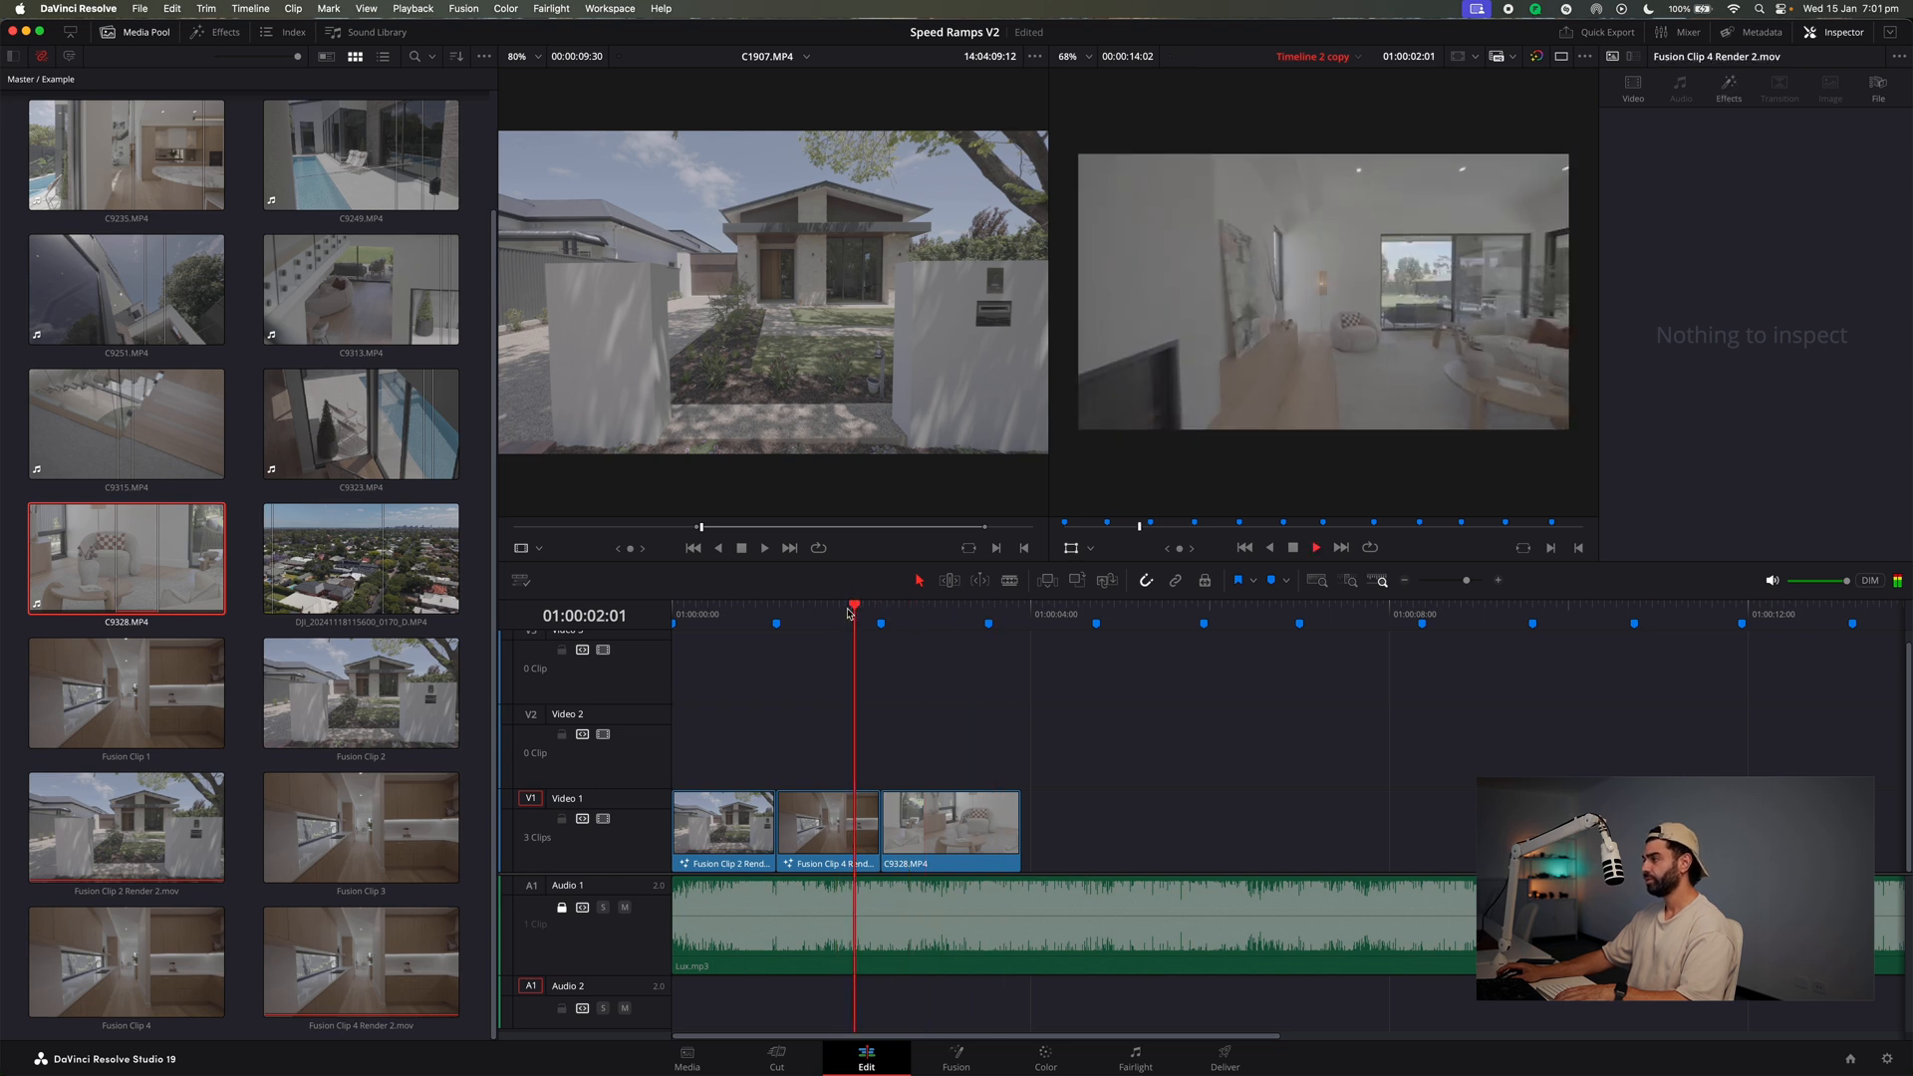
pyautogui.click(848, 614)
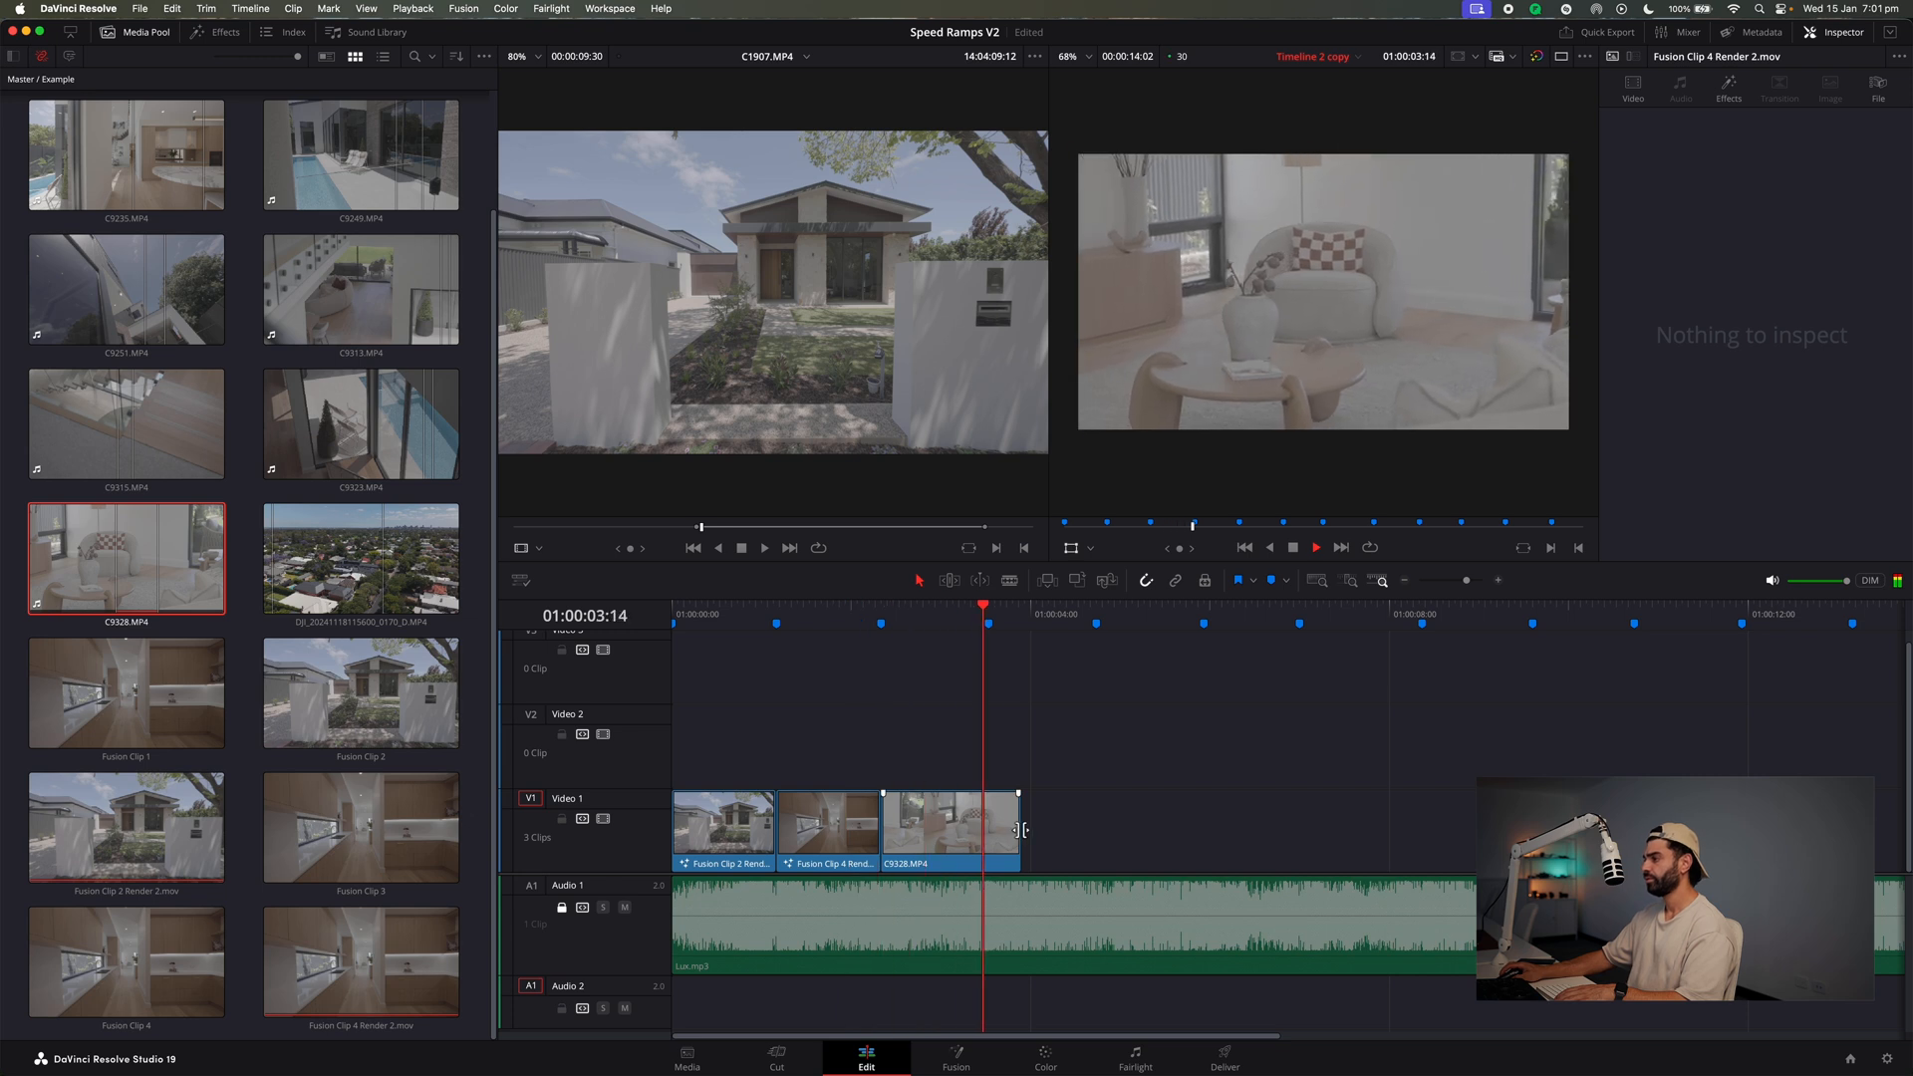
pyautogui.press('space')
# Trim the end of C9328.MP4 on Video 1 back to the next beat marker.
pyautogui.click(953, 836)
pyautogui.moveTo(1013, 814); pyautogui.dragTo(989, 814)
pyautogui.click(867, 623)
# Stabilize the C9328.MP4 clip using the Similarity mode.
pyautogui.click(948, 823)
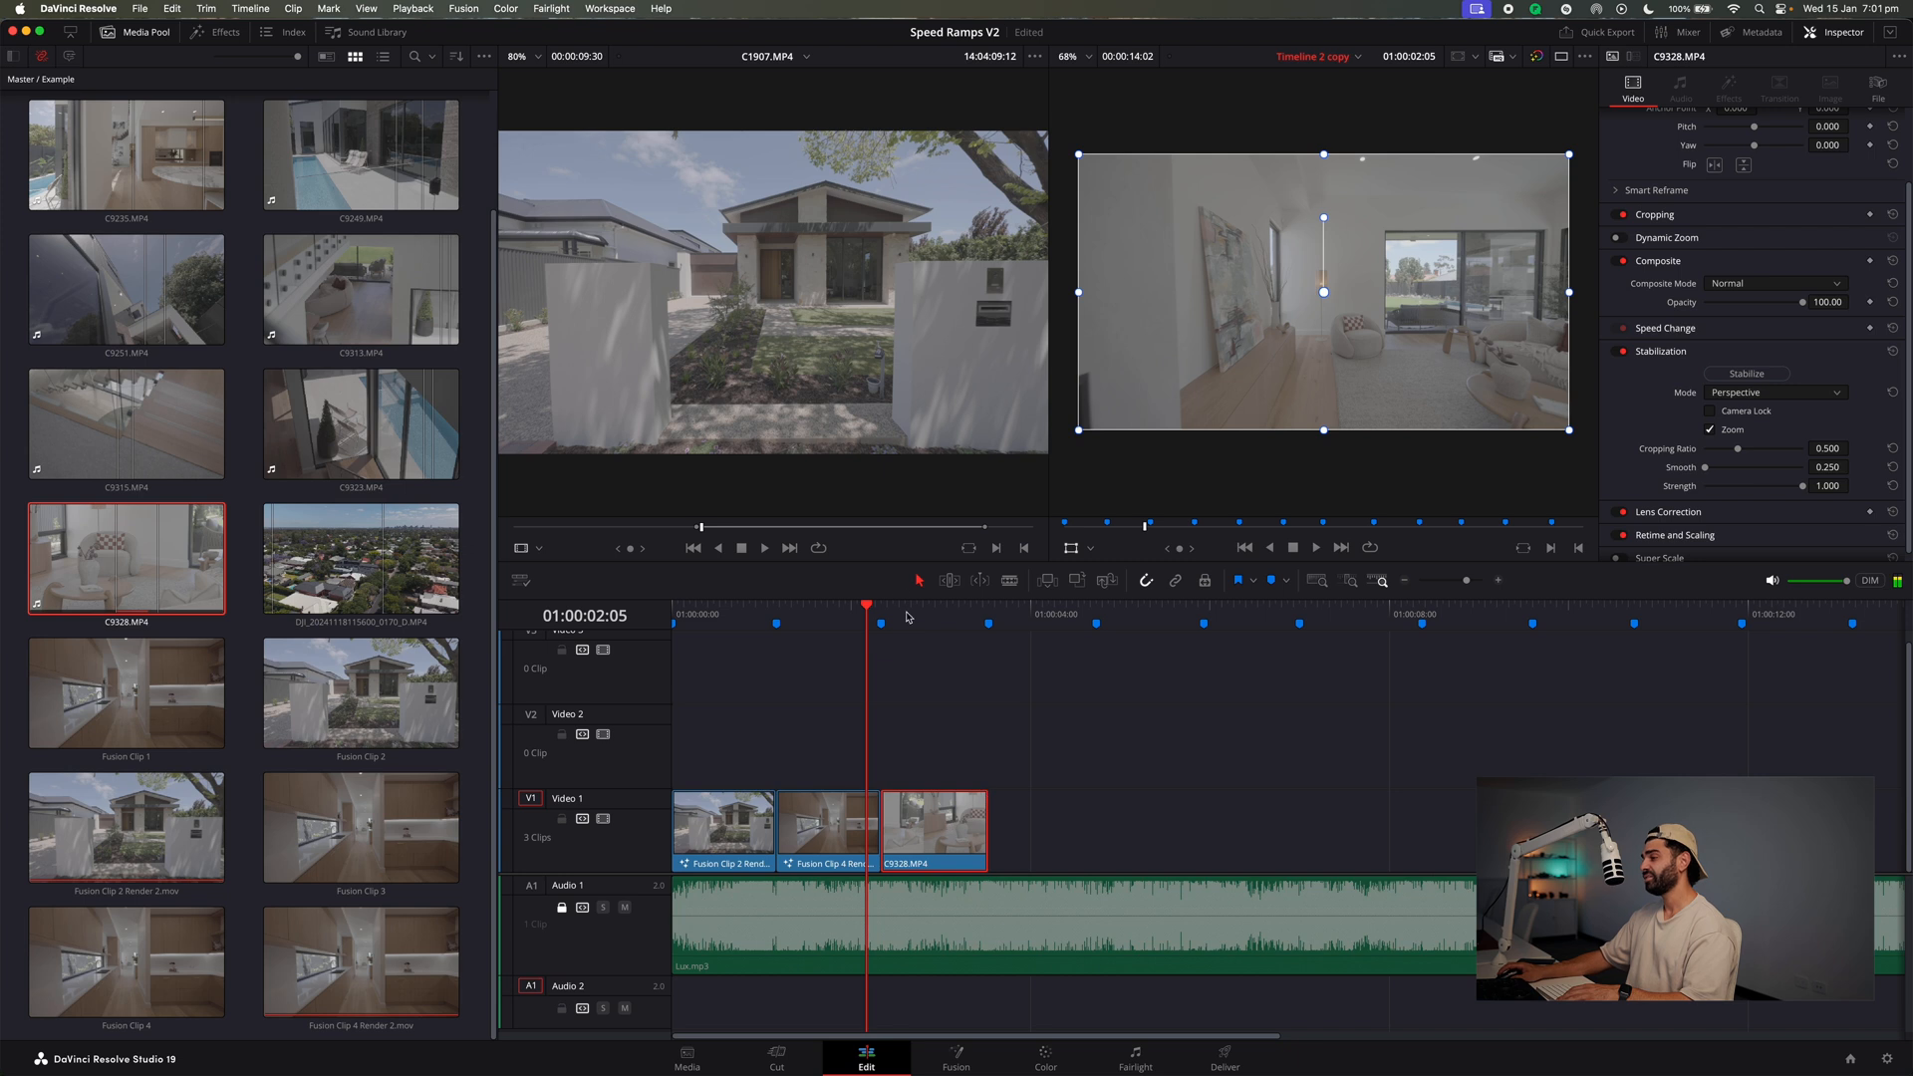
pyautogui.click(908, 617)
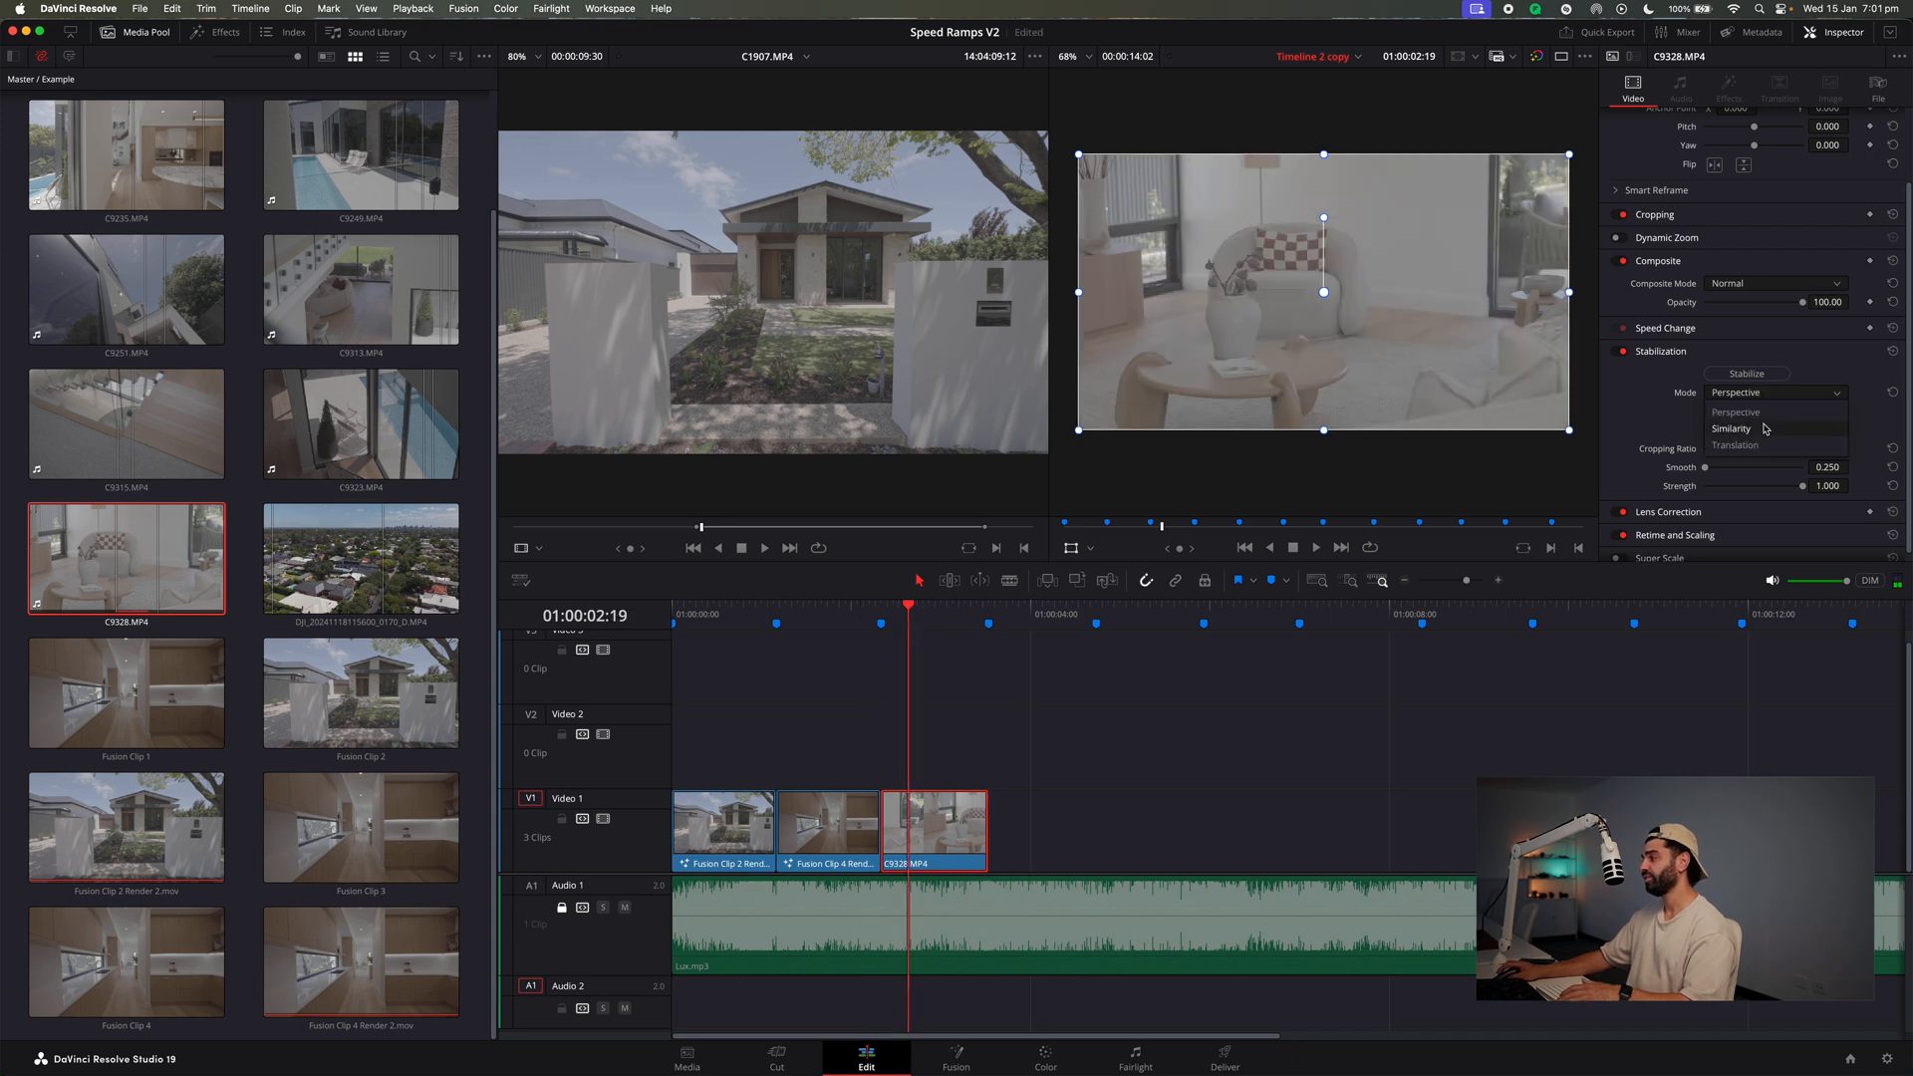
pyautogui.click(1745, 376)
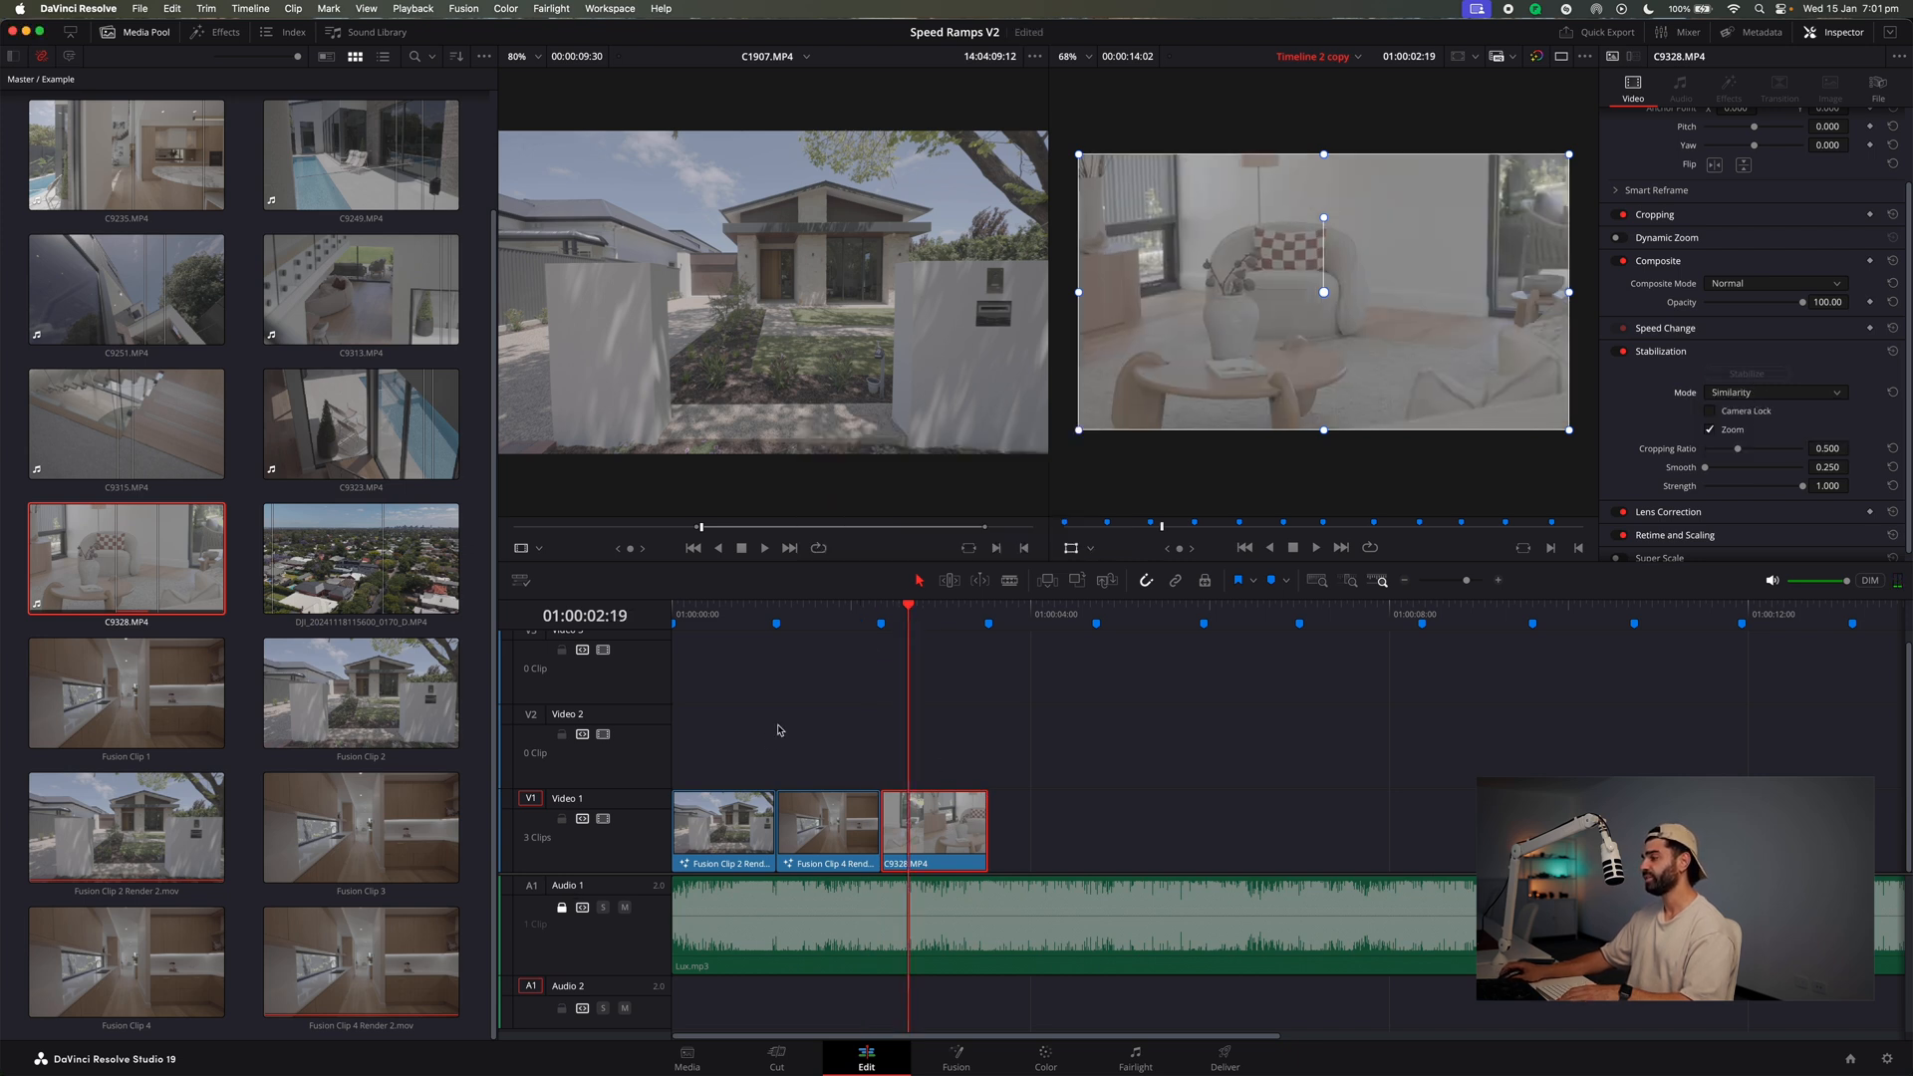
# Play back the cut from Fusion Clip 4 Render into the stabilized C9328.MP4 to check how it flows.
pyautogui.click(878, 611)
pyautogui.press('space')
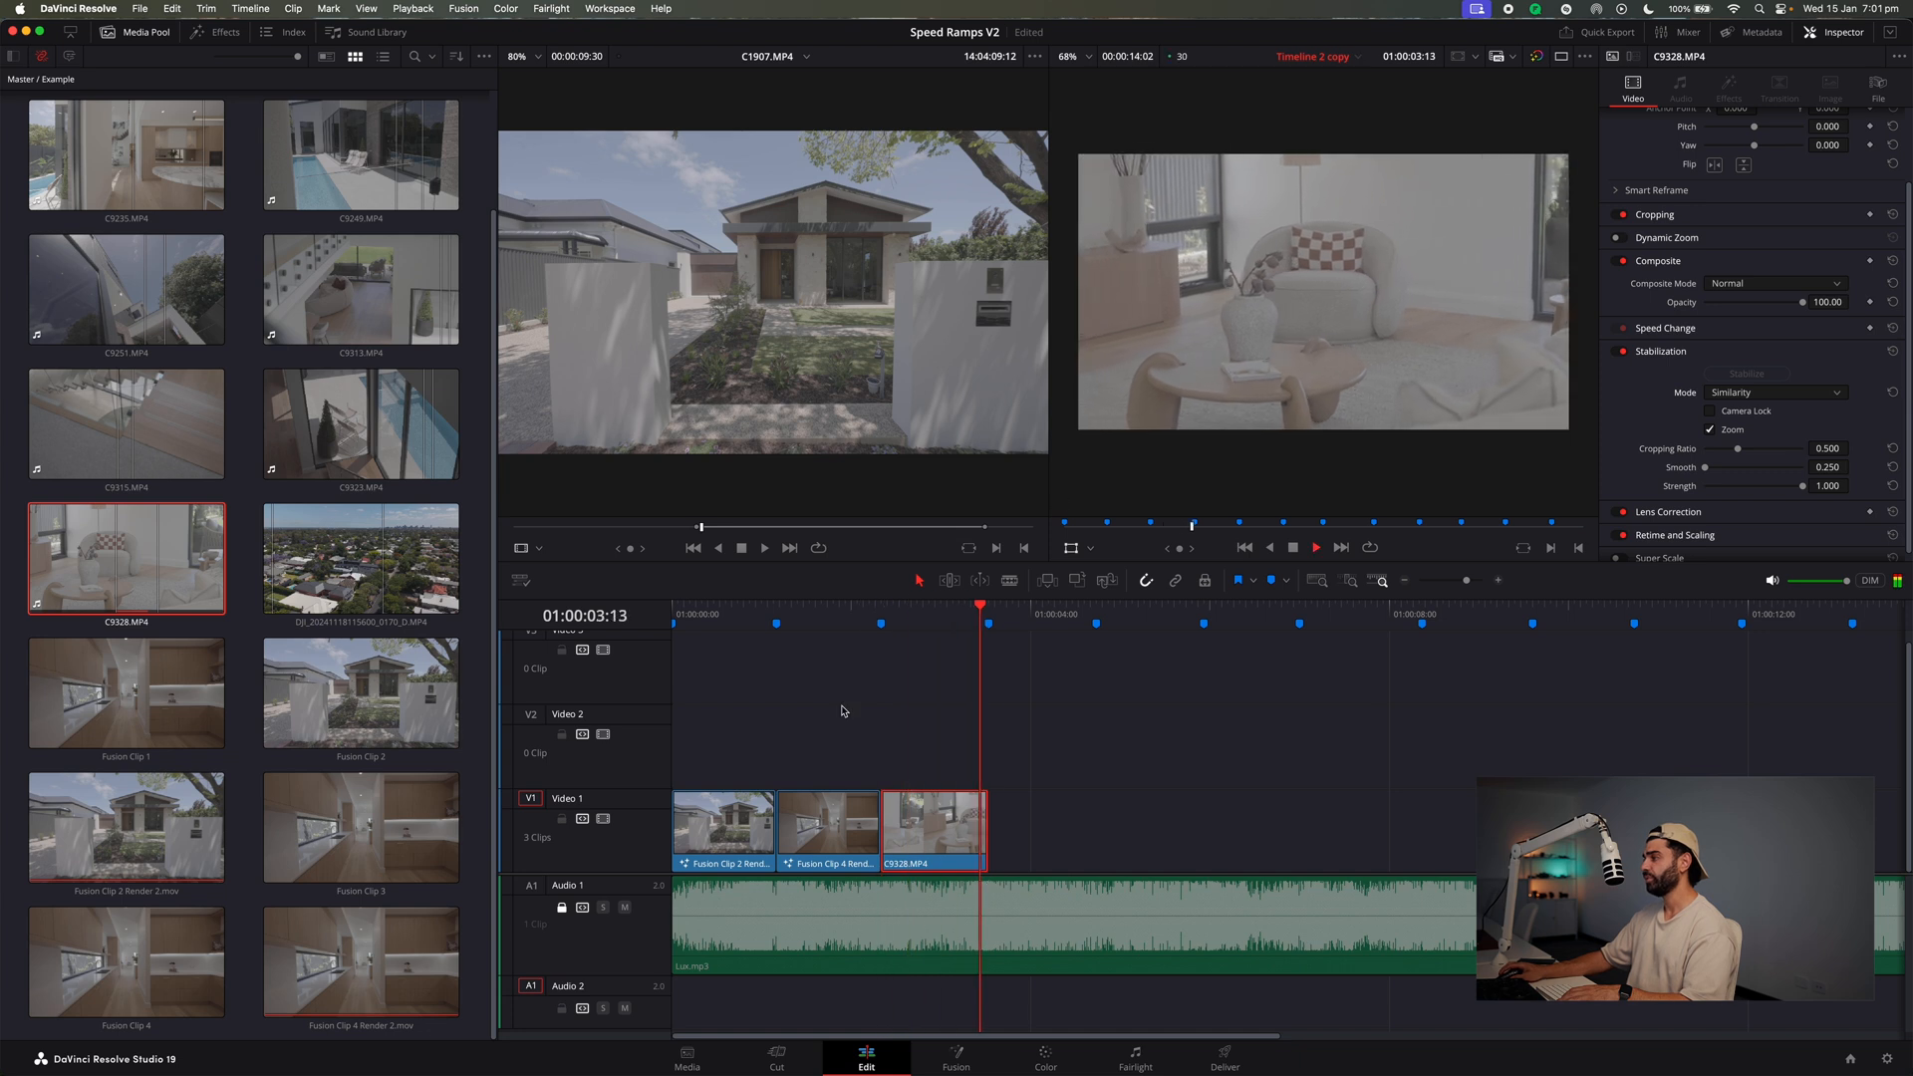
pyautogui.click(853, 620)
pyautogui.press('space')
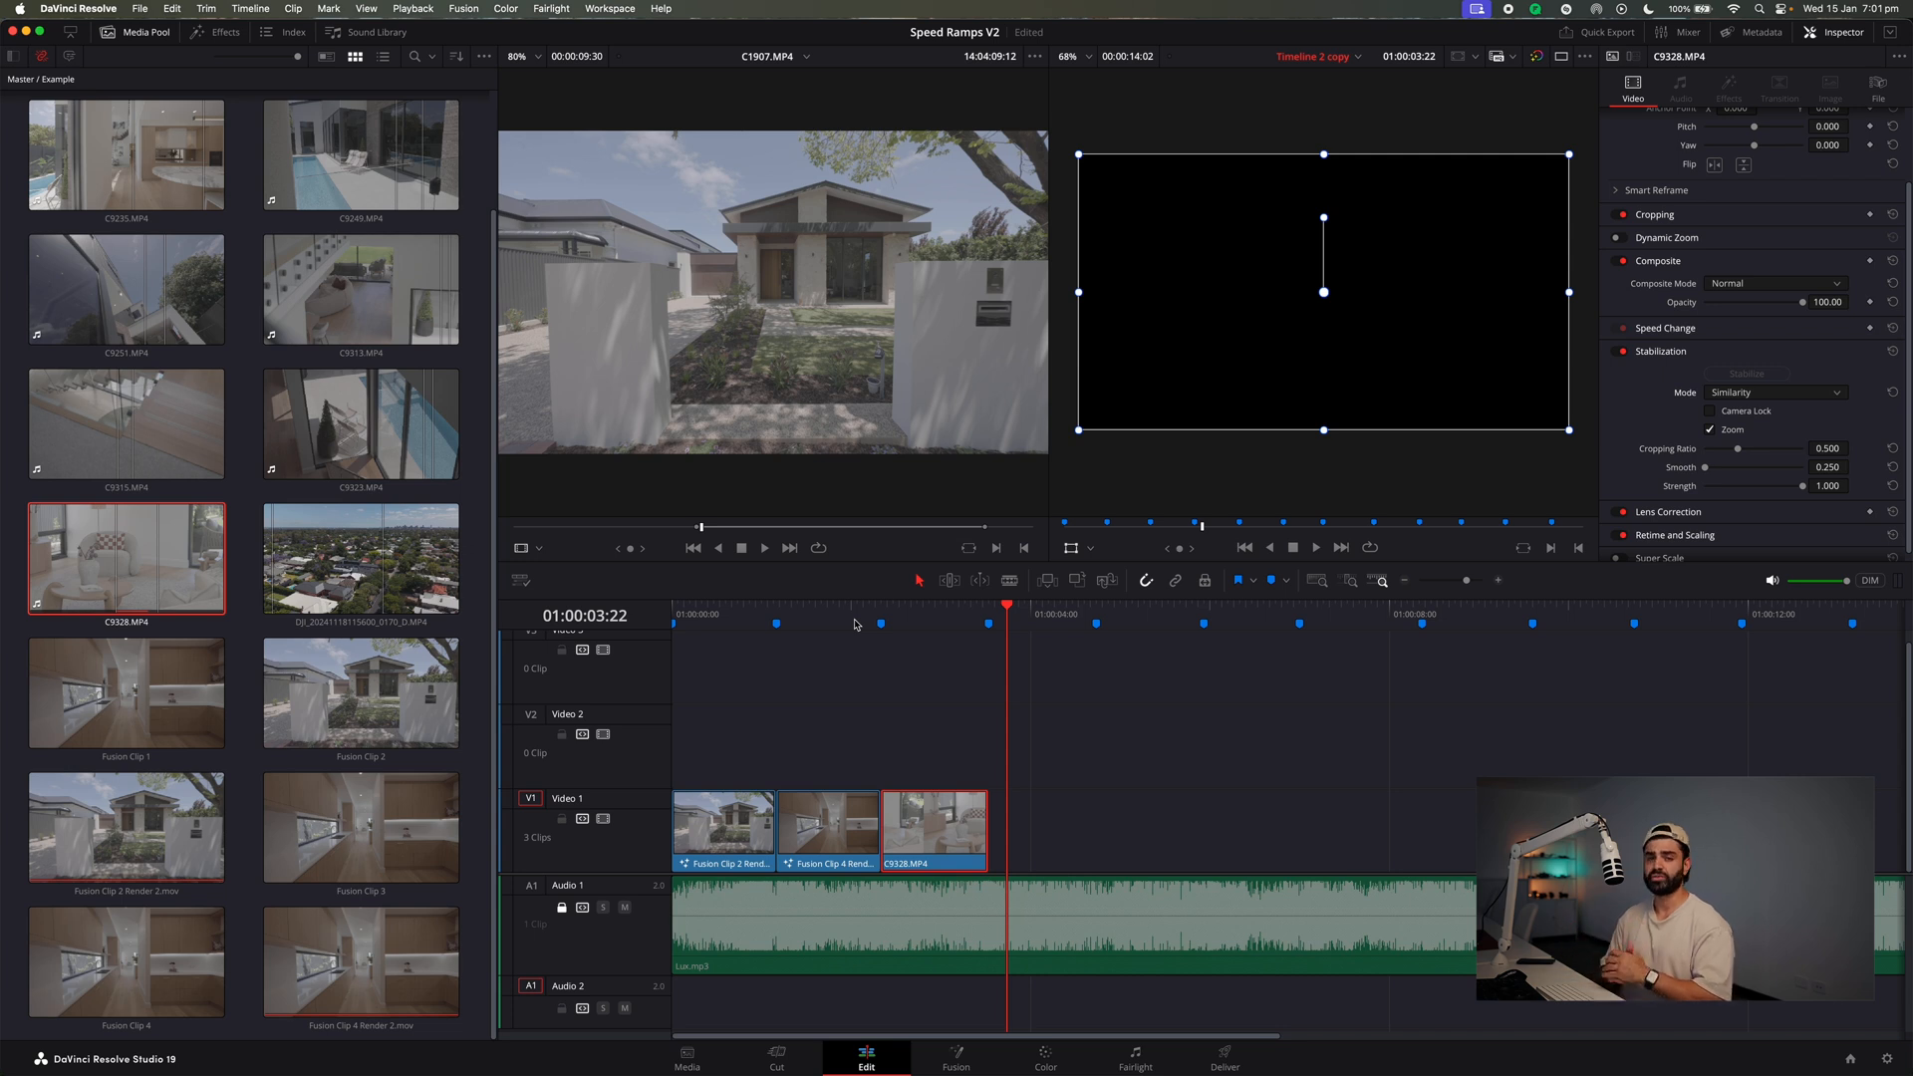
pyautogui.click(814, 618)
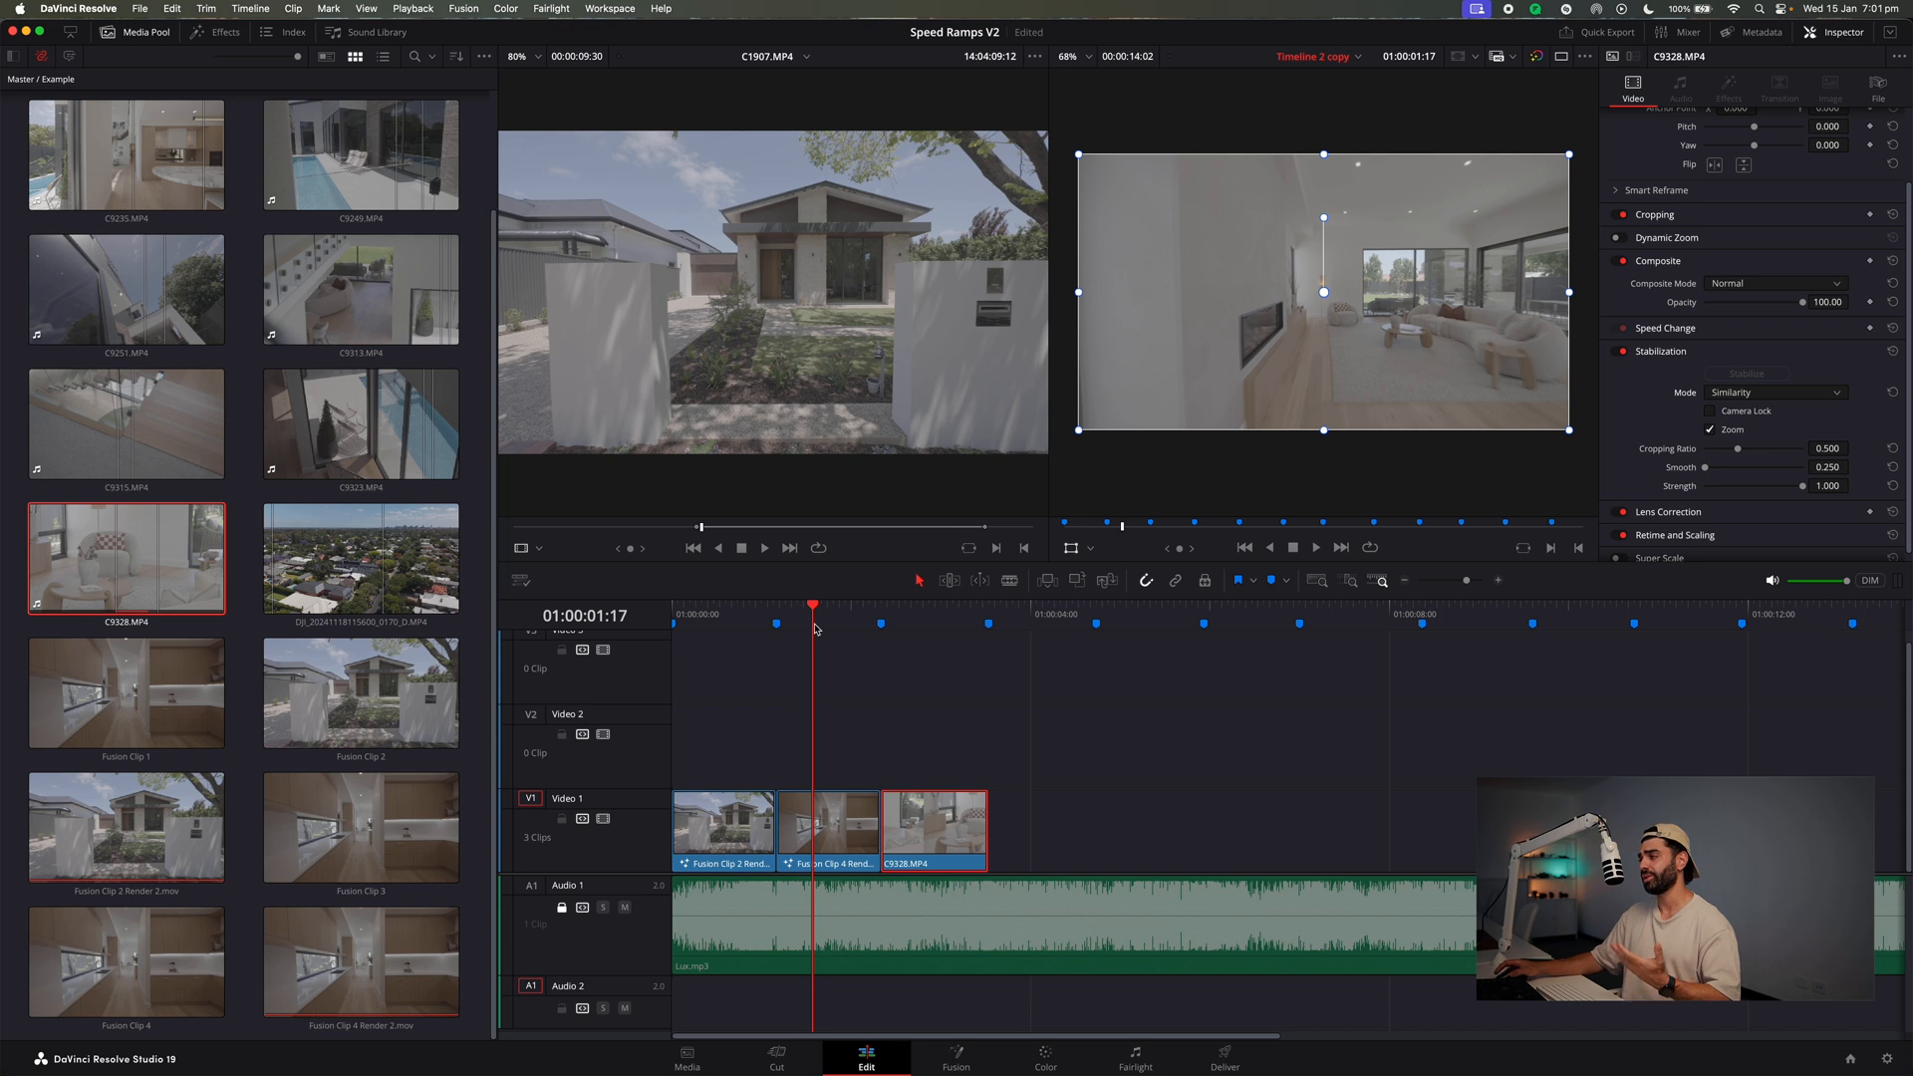
pyautogui.click(831, 620)
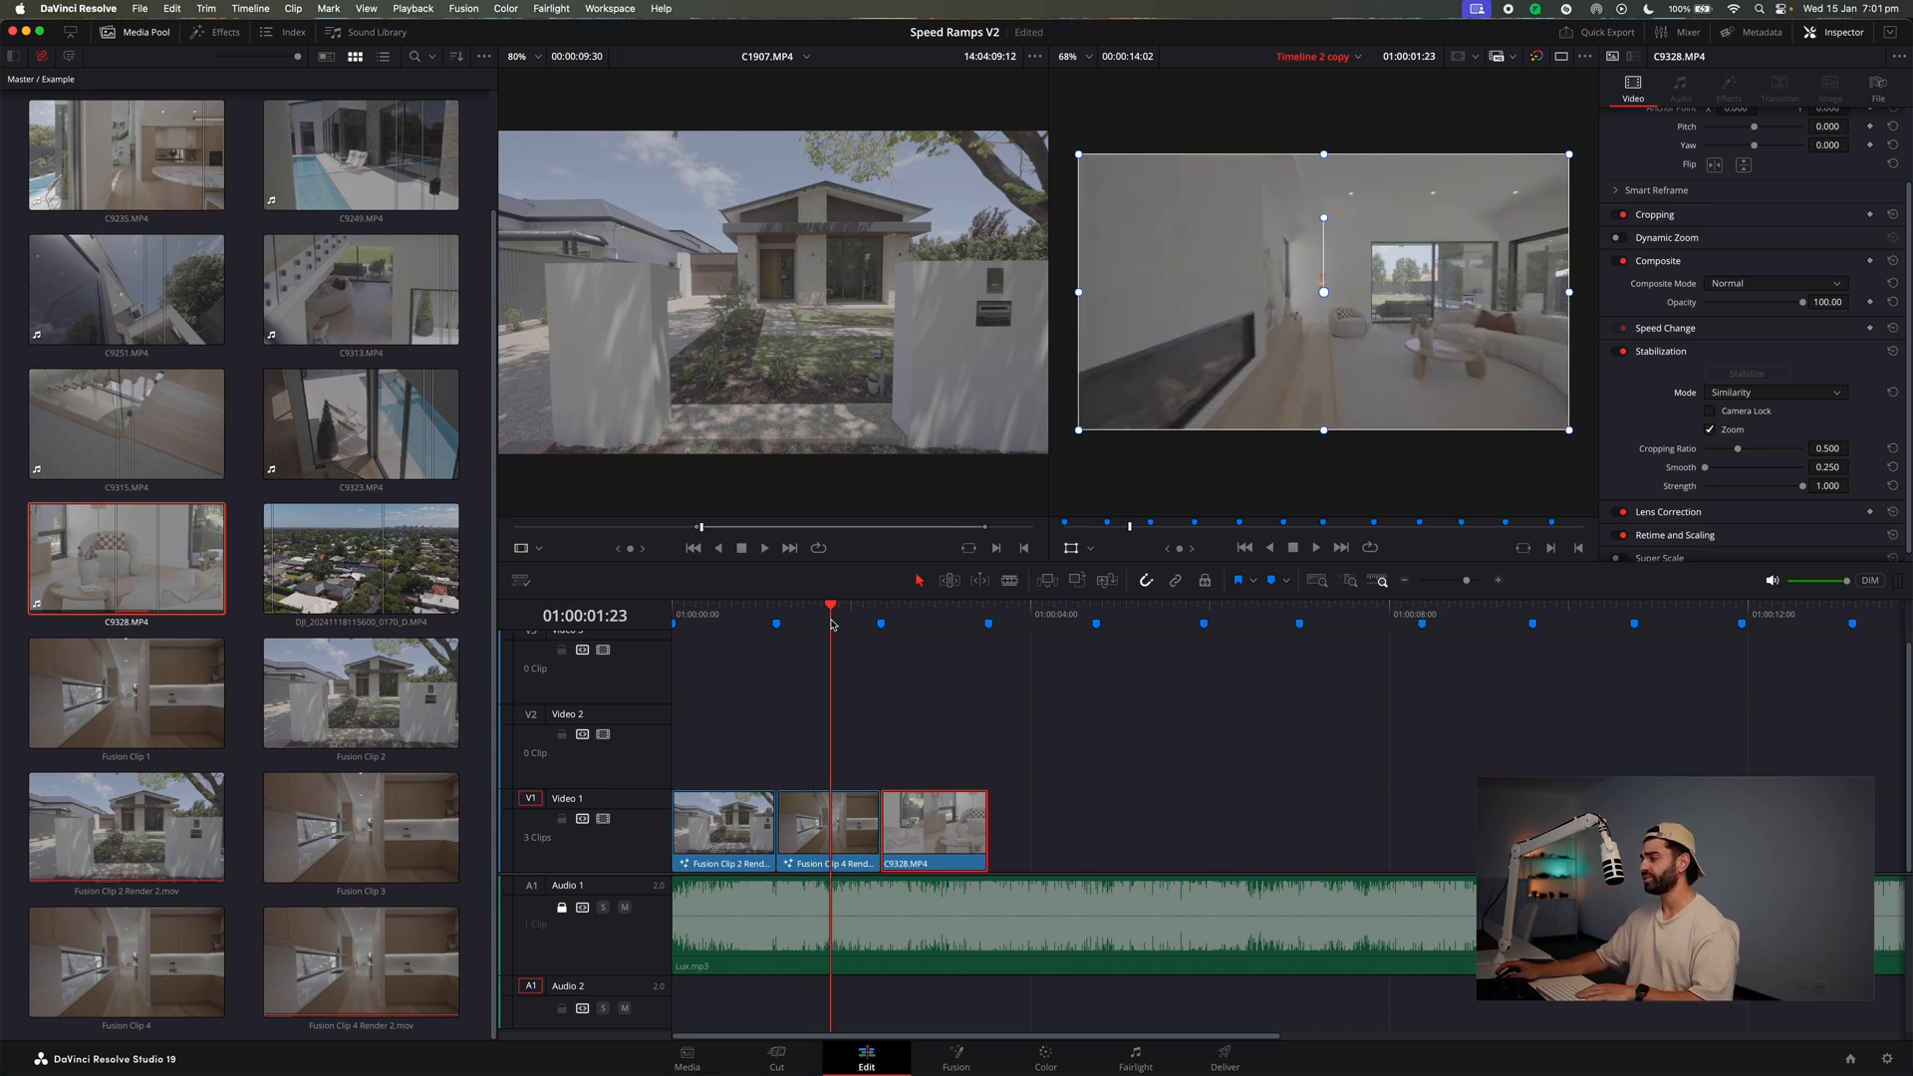
pyautogui.press('space')
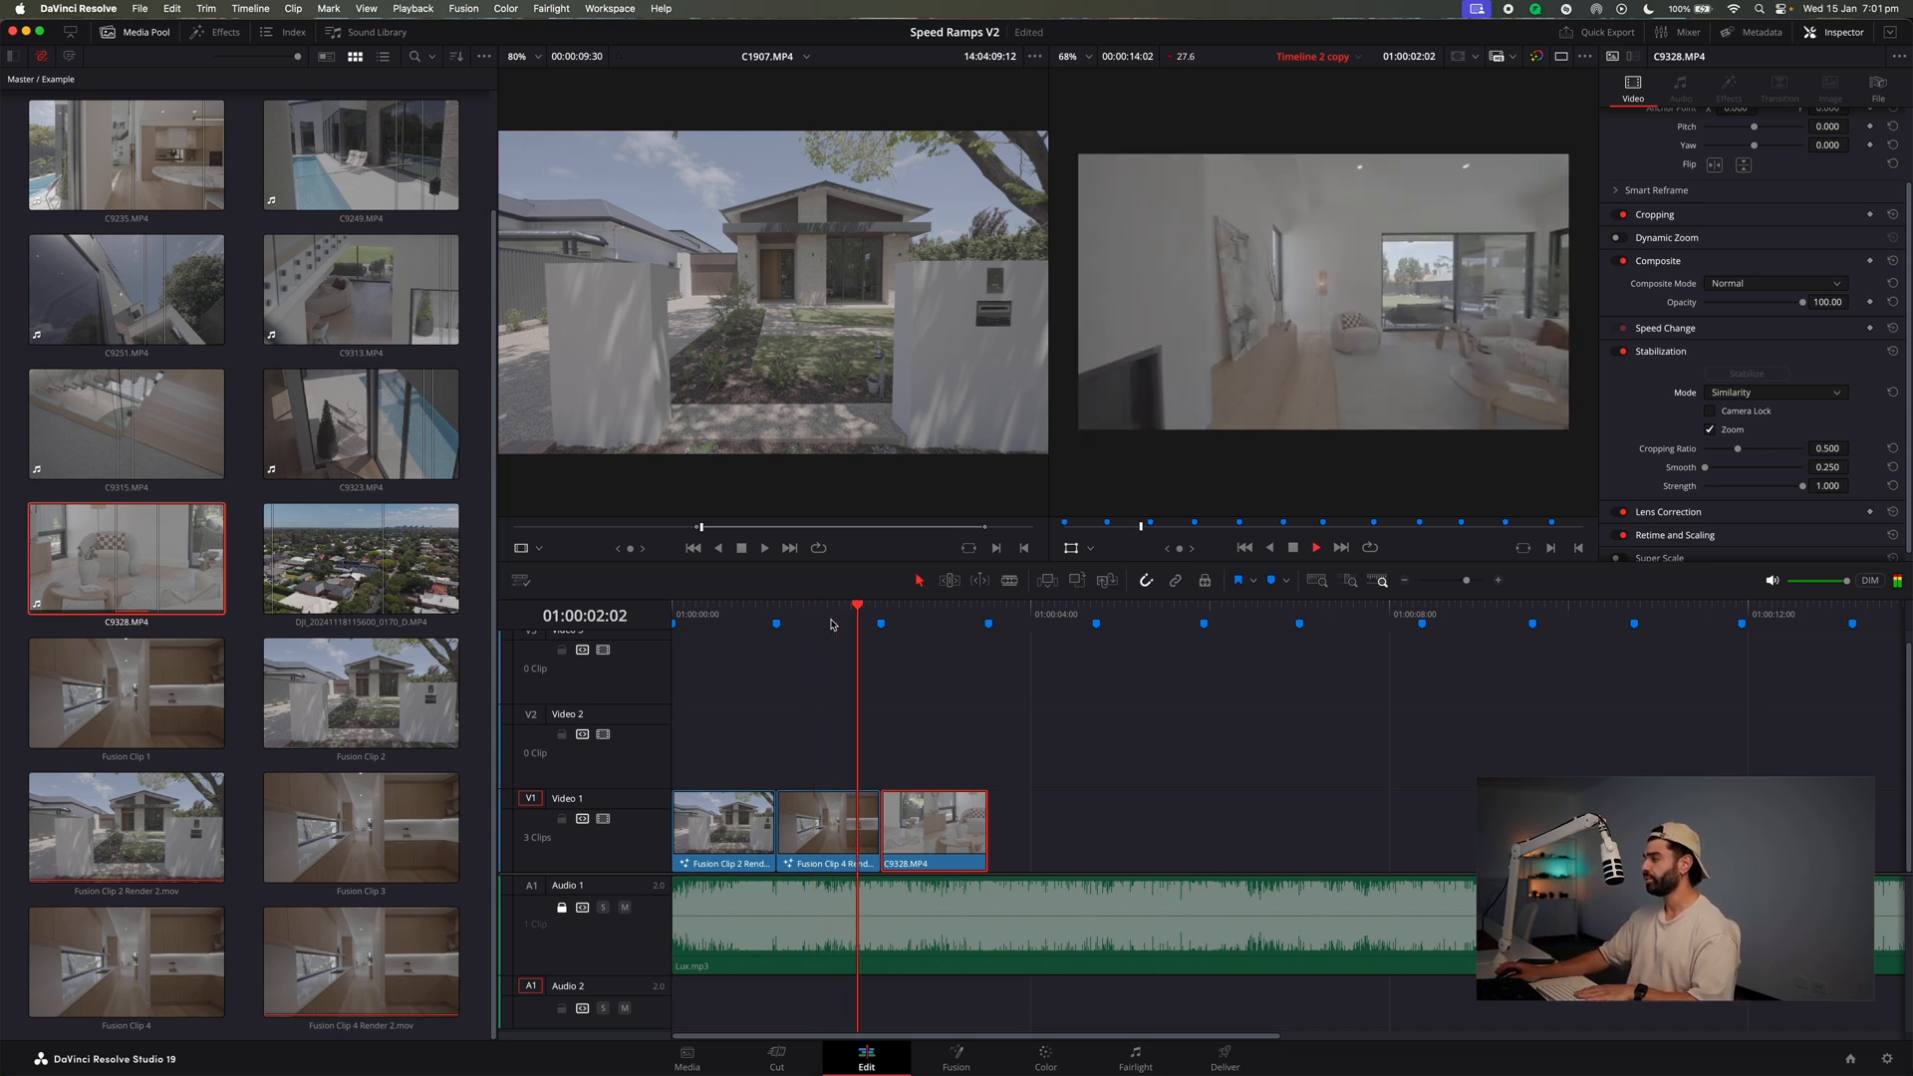
pyautogui.press('space')
# Place C9313.MP4 on Video 1 right after C9328.MP4 and delete its linked audio.
pyautogui.click(976, 815)
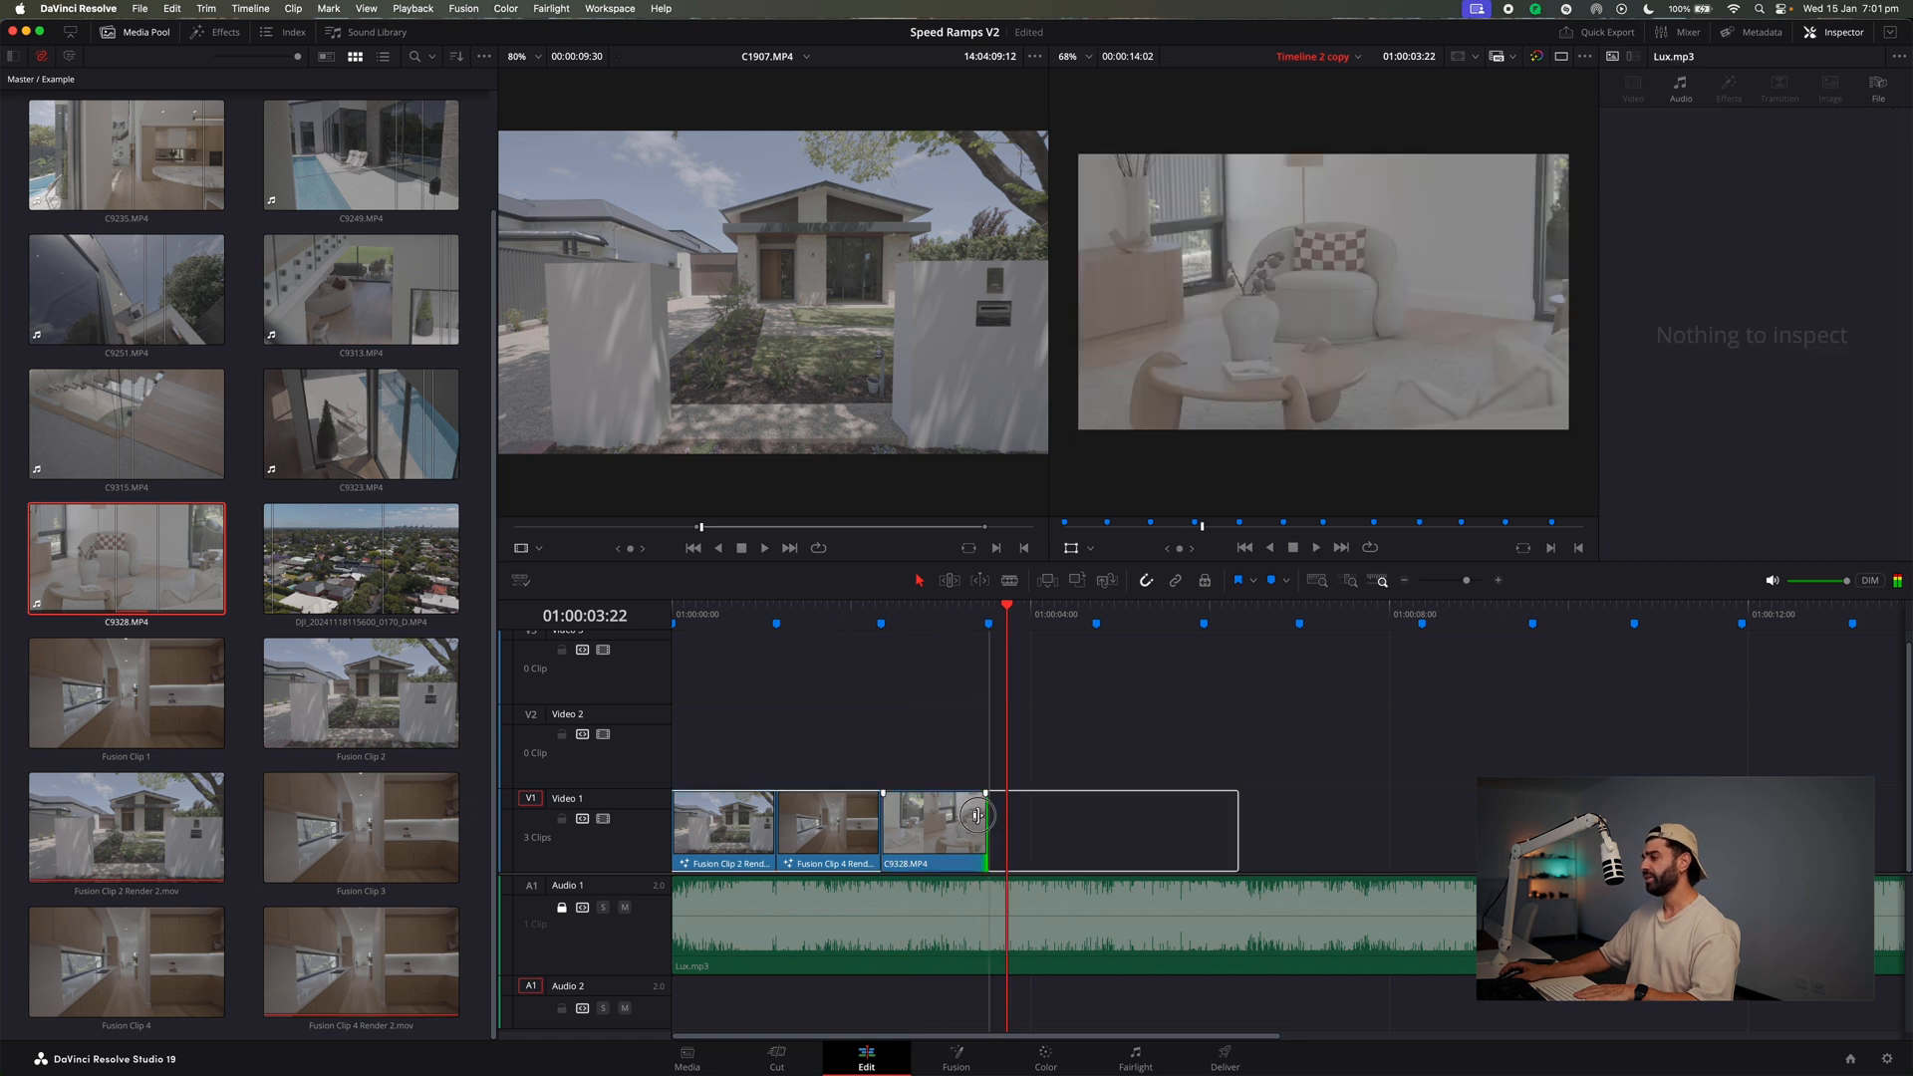
pyautogui.click(324, 321)
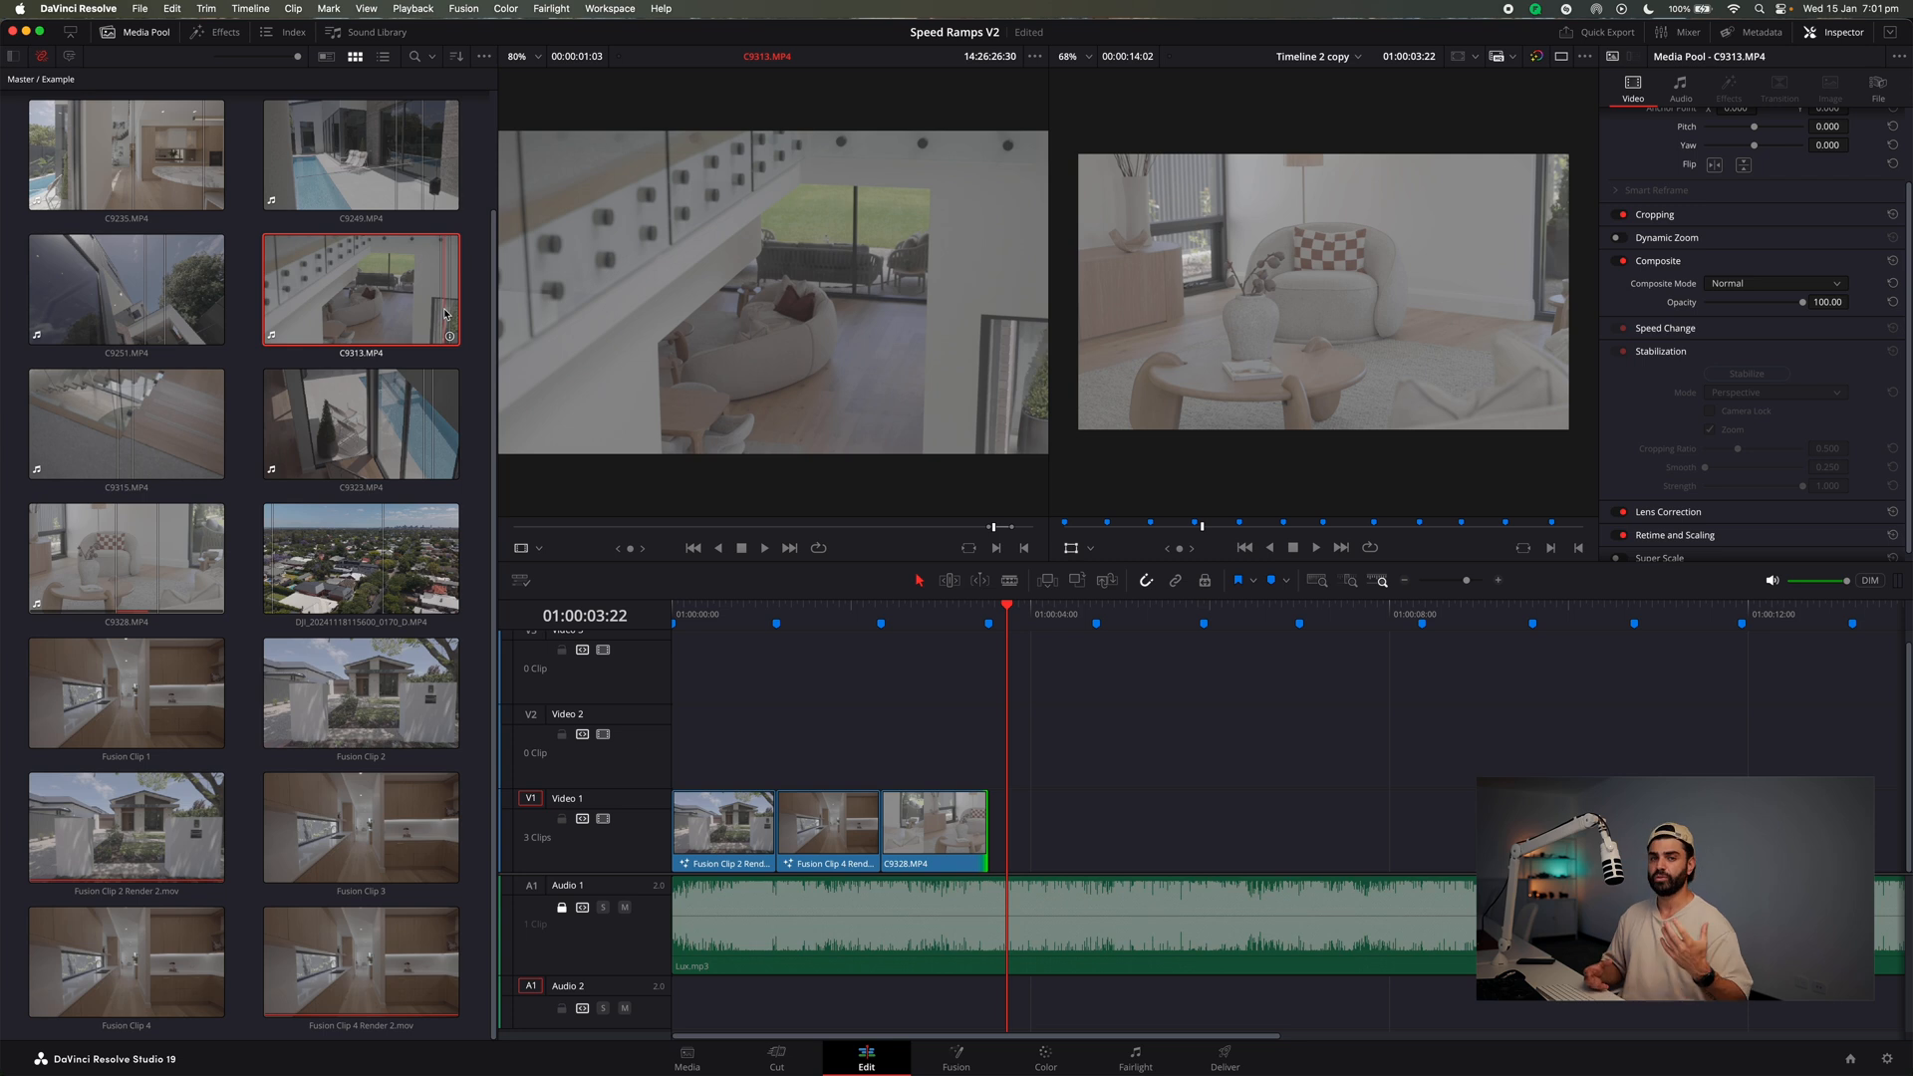
pyautogui.moveTo(445, 314); pyautogui.dragTo(1029, 794)
pyautogui.click(1349, 1020)
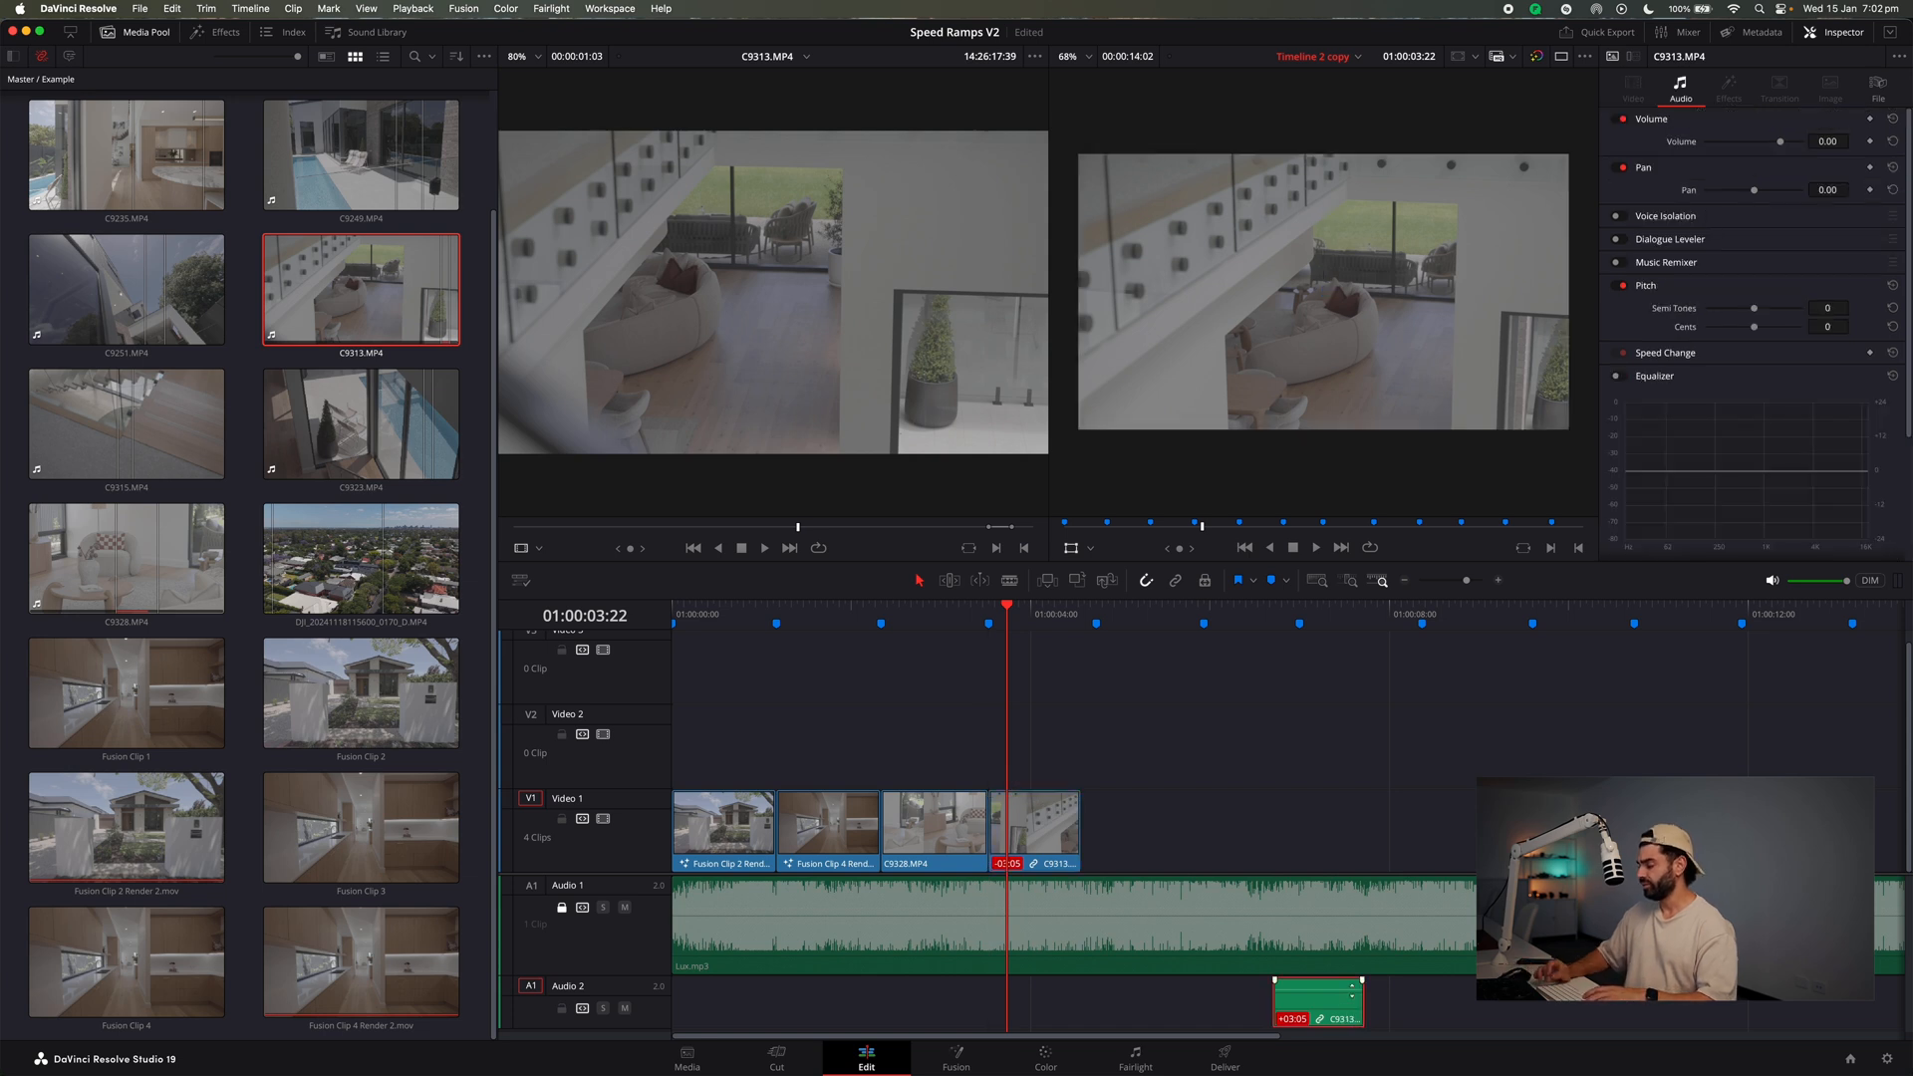
pyautogui.press('Delete')
pyautogui.click(1058, 819)
# Extend C9313.MP4 on Video 1 to the next beat marker and play back the cut from C9328.MP4.
pyautogui.press('space')
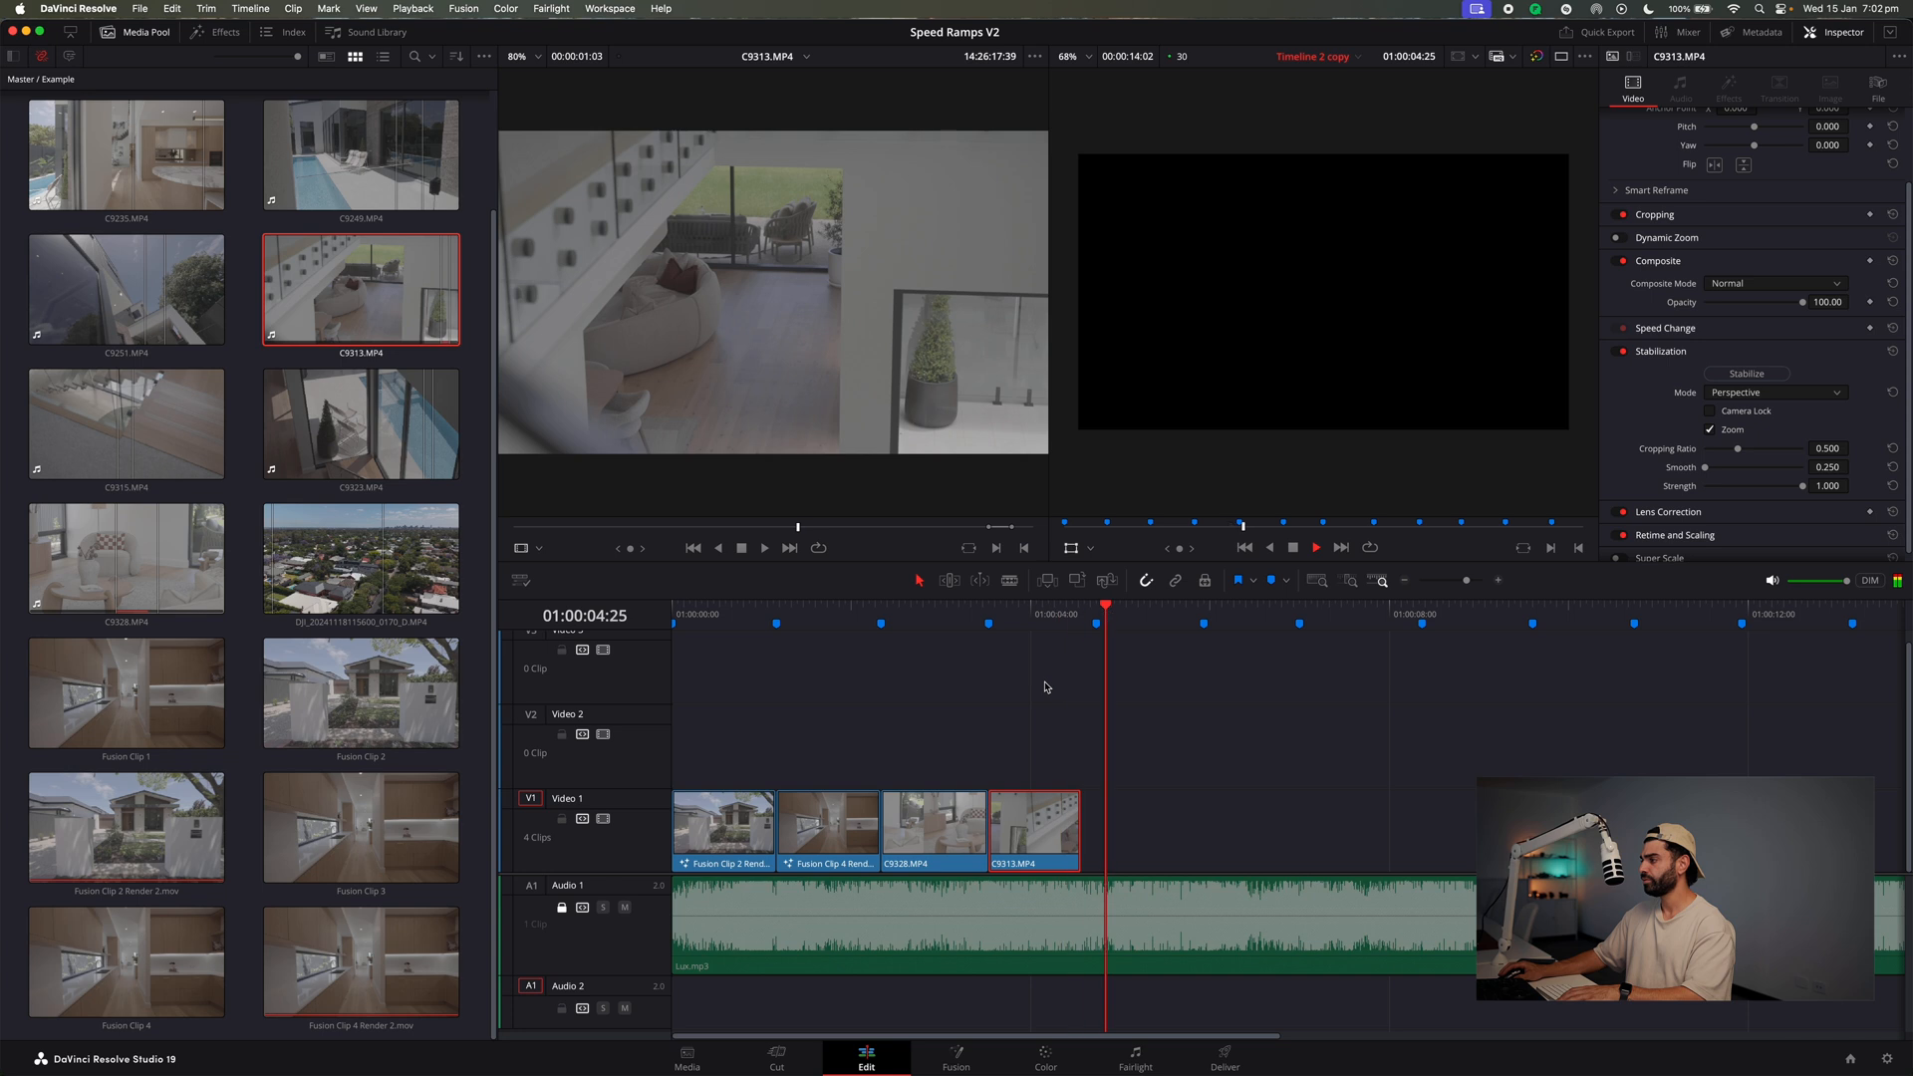
pyautogui.click(988, 623)
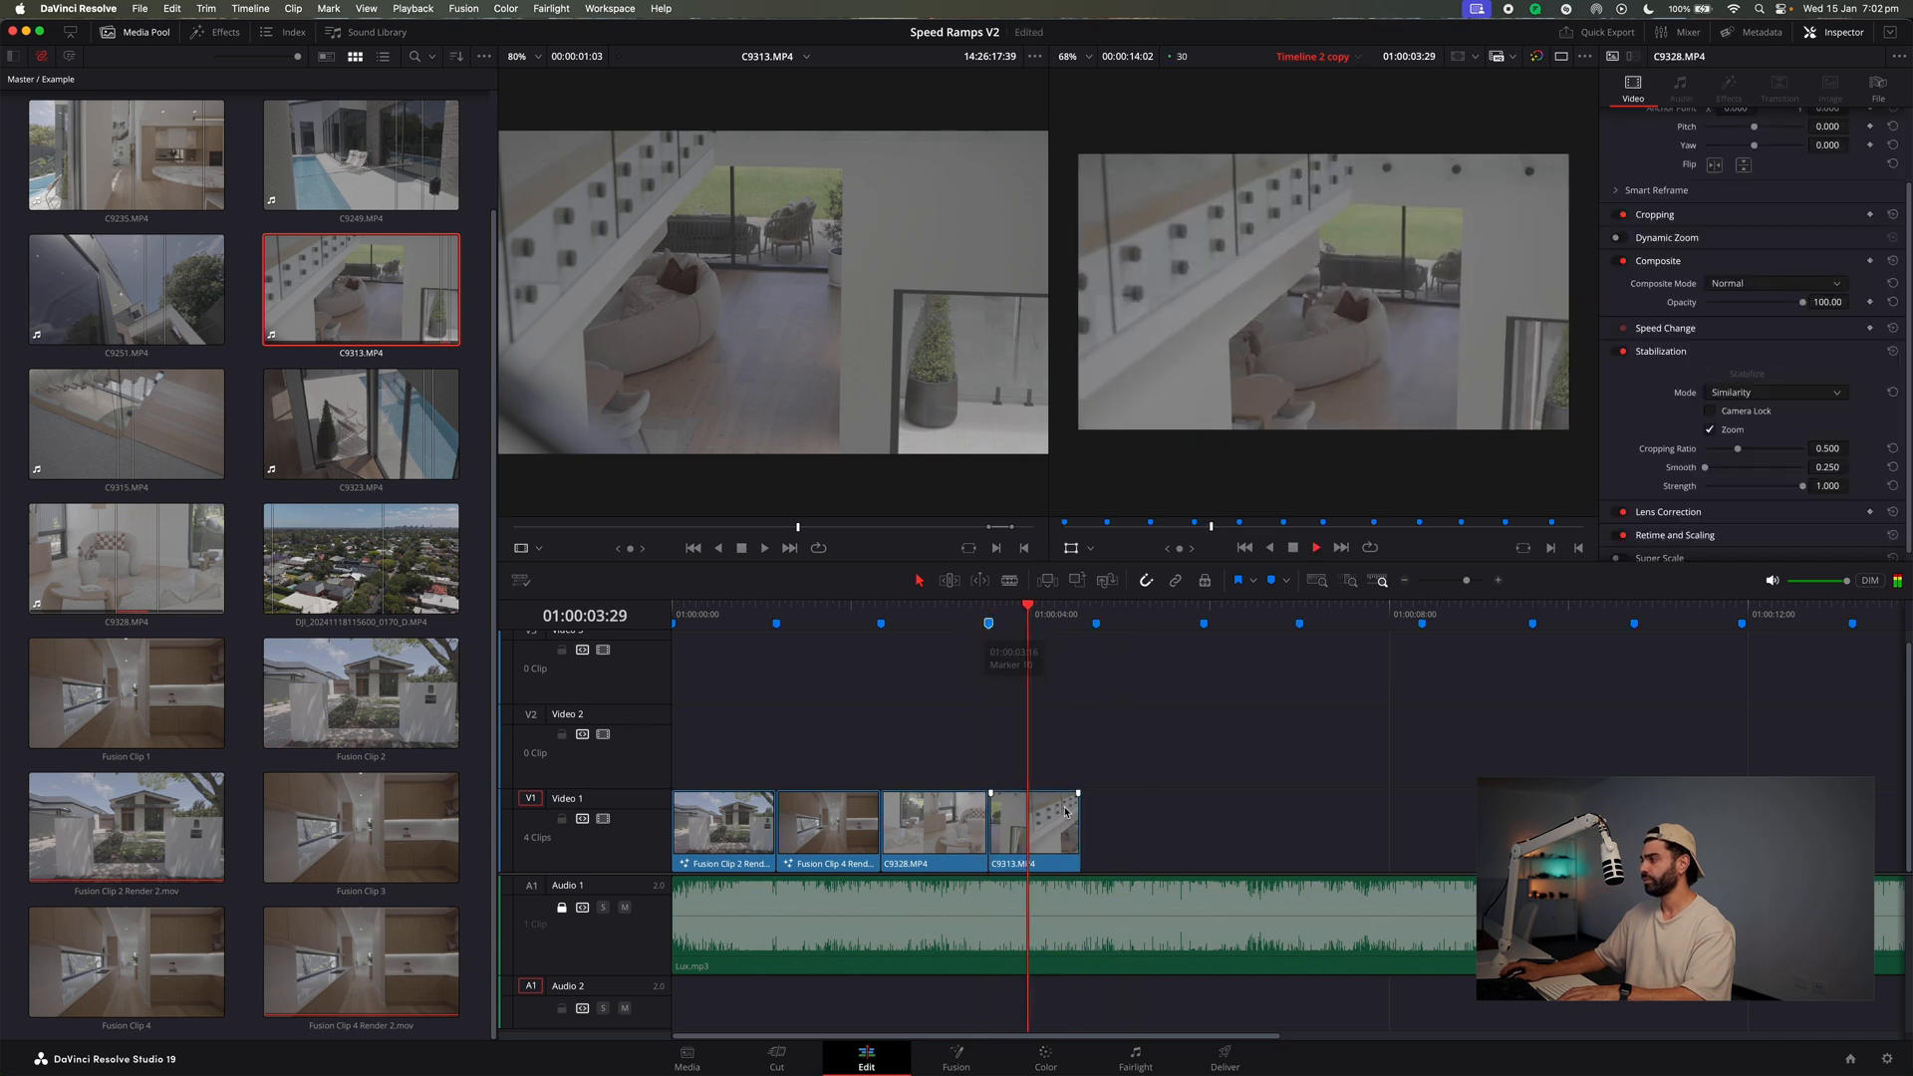
pyautogui.moveTo(1065, 812); pyautogui.dragTo(997, 825)
pyautogui.click(960, 626)
pyautogui.press('space')
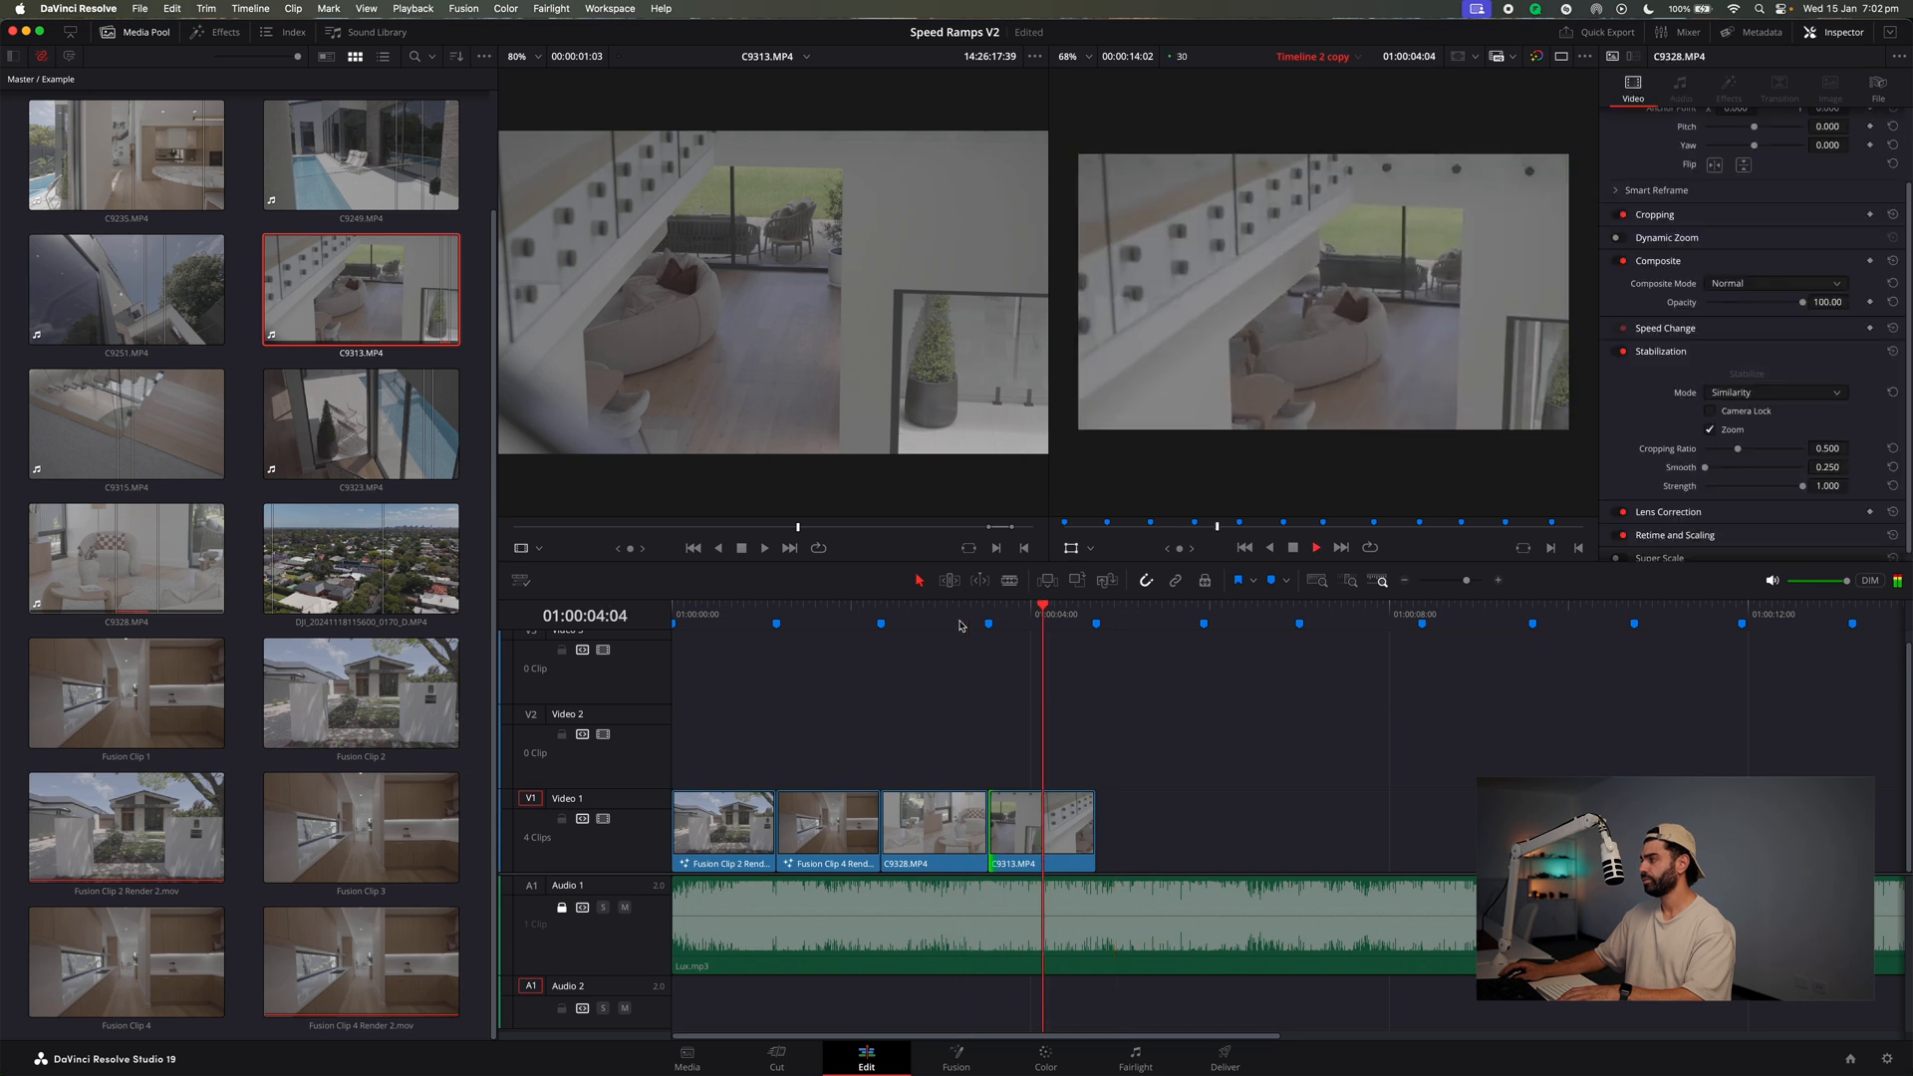
pyautogui.click(919, 616)
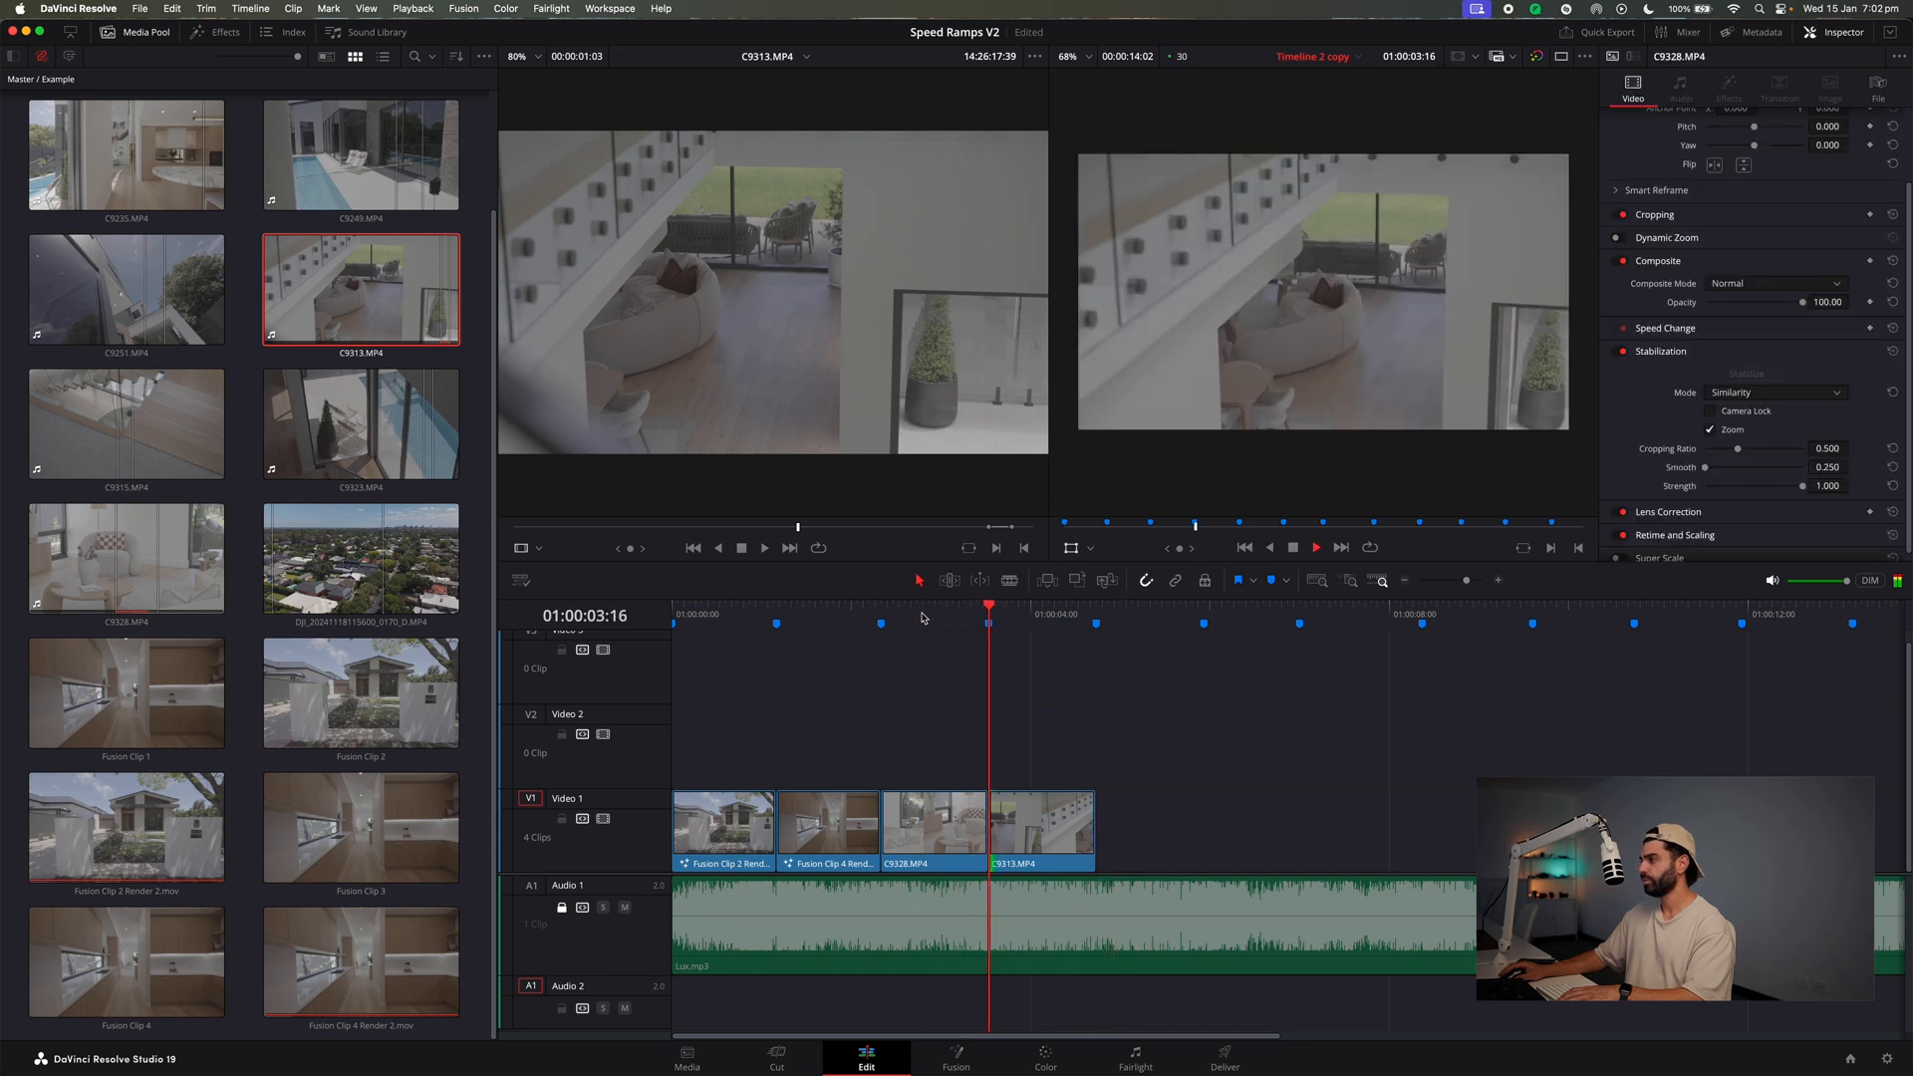
pyautogui.press('space')
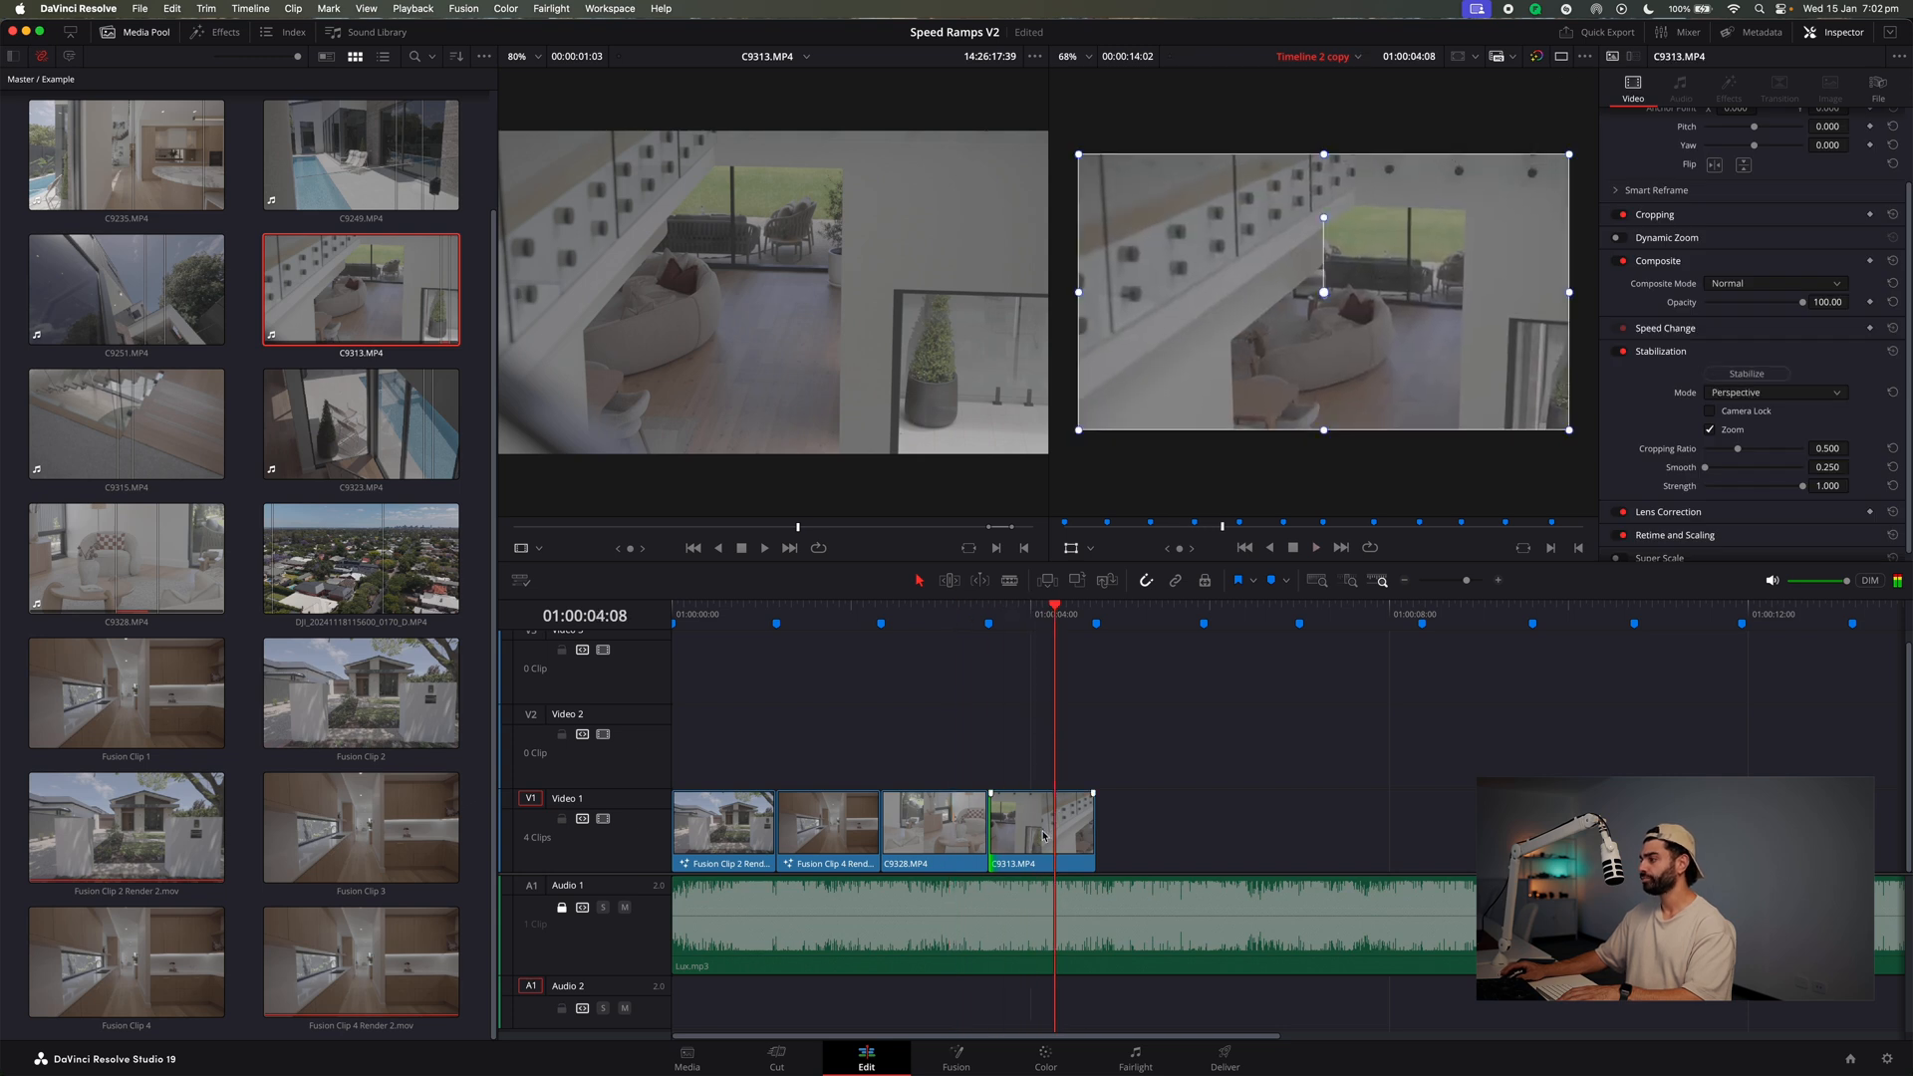
# Try reversing C9313.MP4 with a clip speed of -100, play it back, and return the clip to forward playback.
pyautogui.write('r-100')
pyautogui.press('Return')
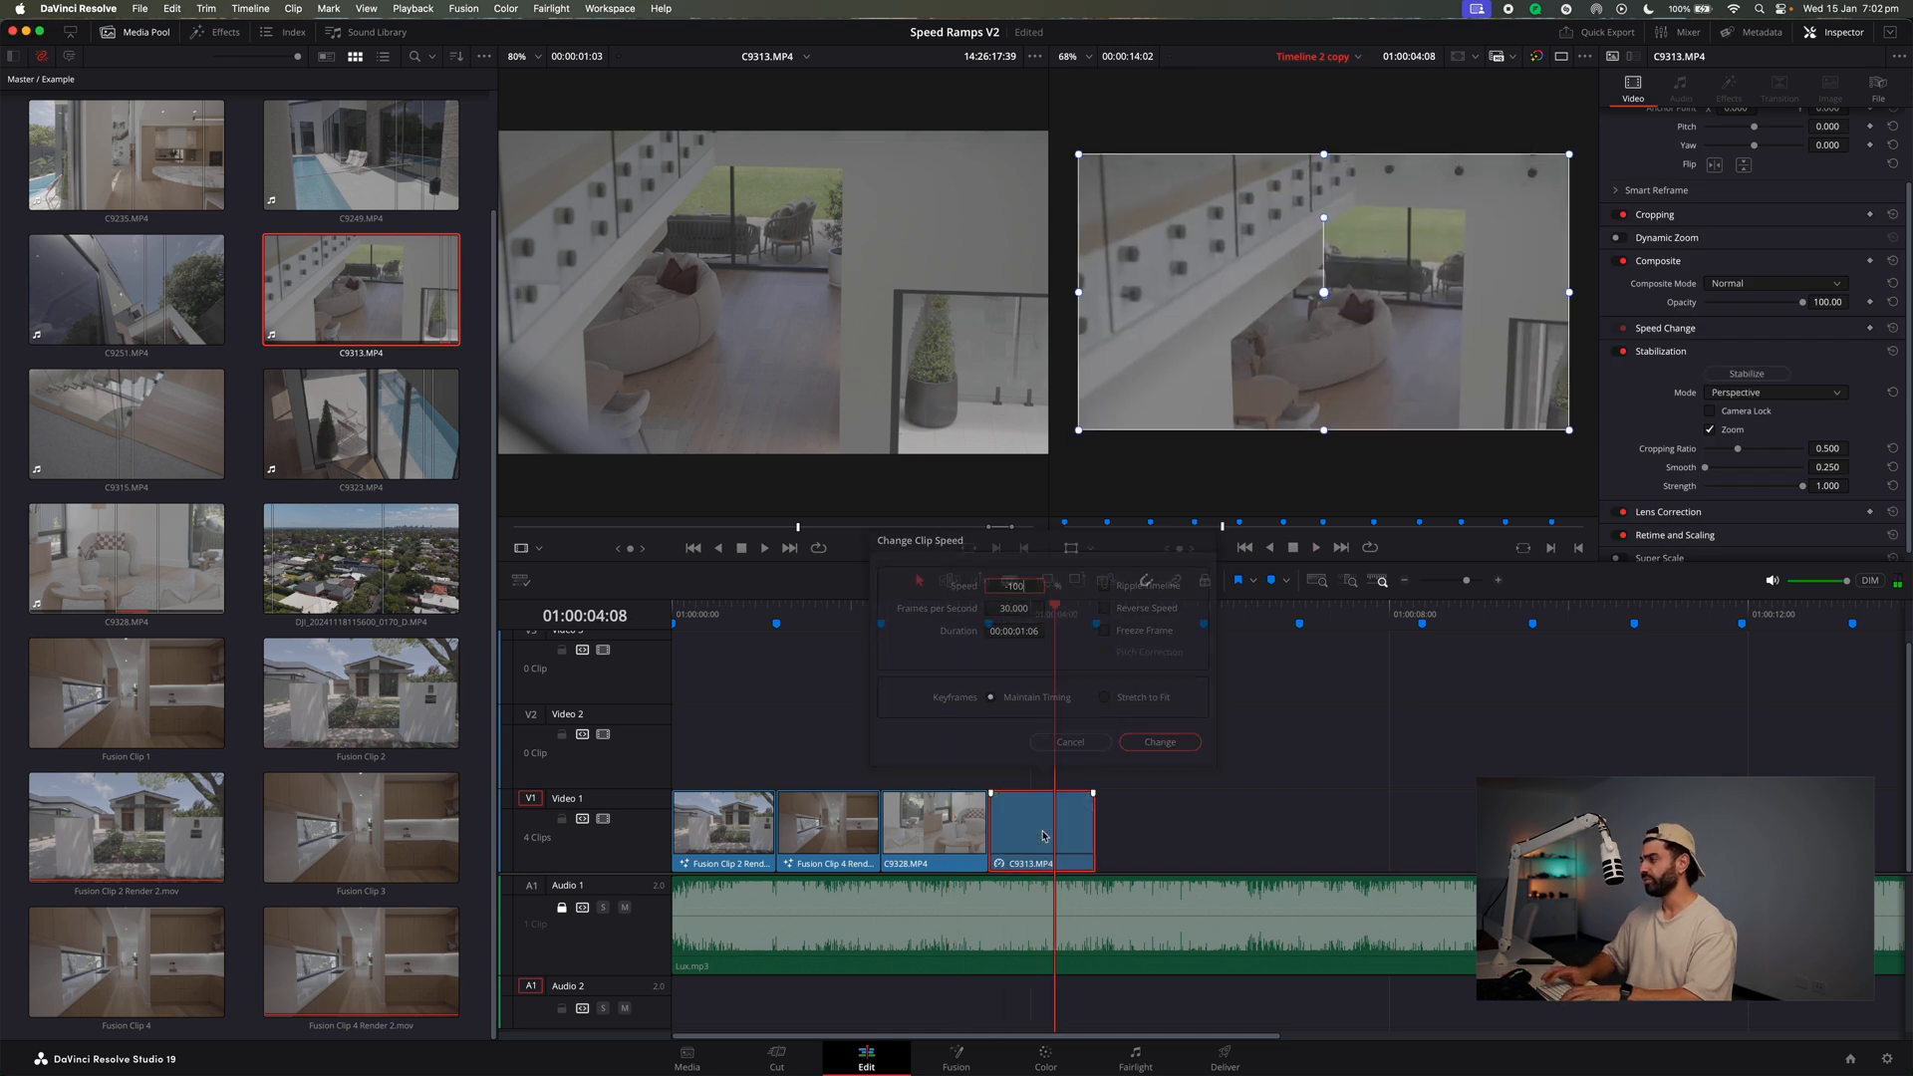
pyautogui.click(962, 625)
pyautogui.press('space')
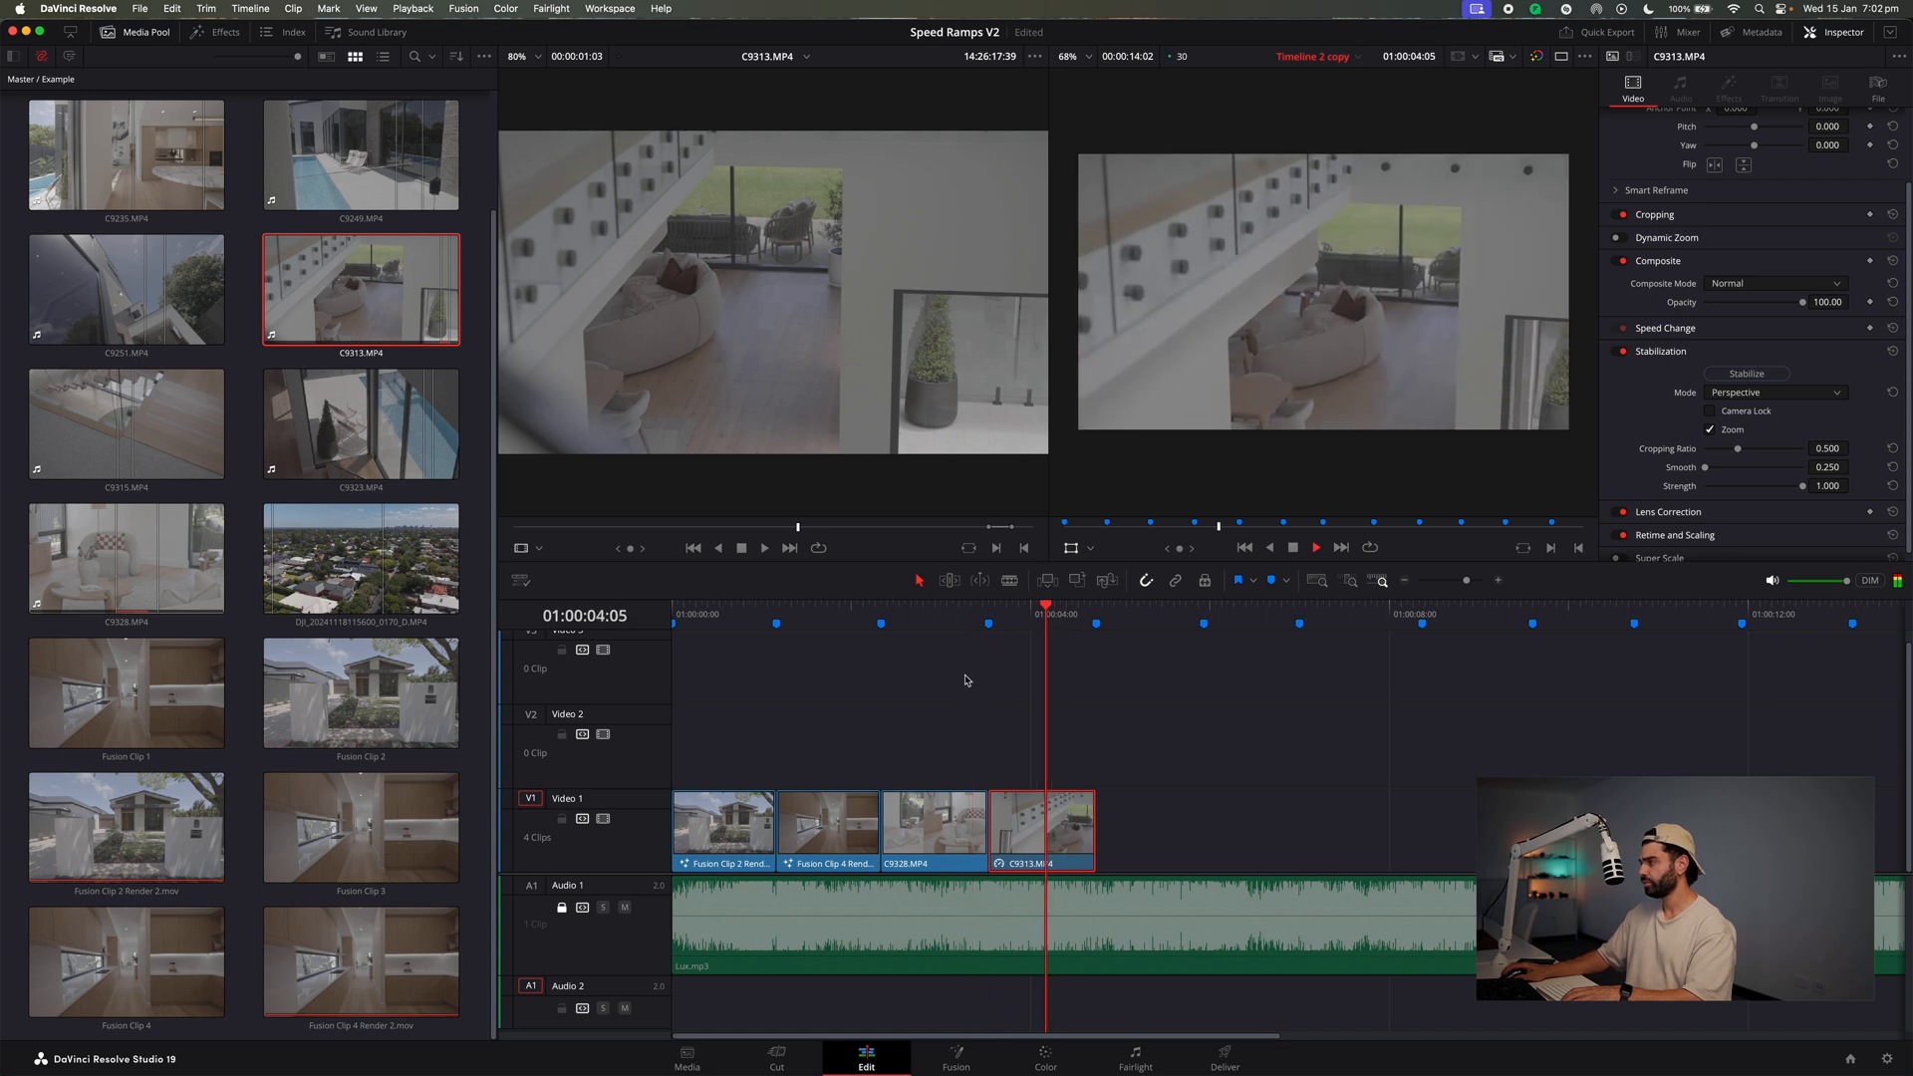
pyautogui.write('r-200')
pyautogui.press('Return')
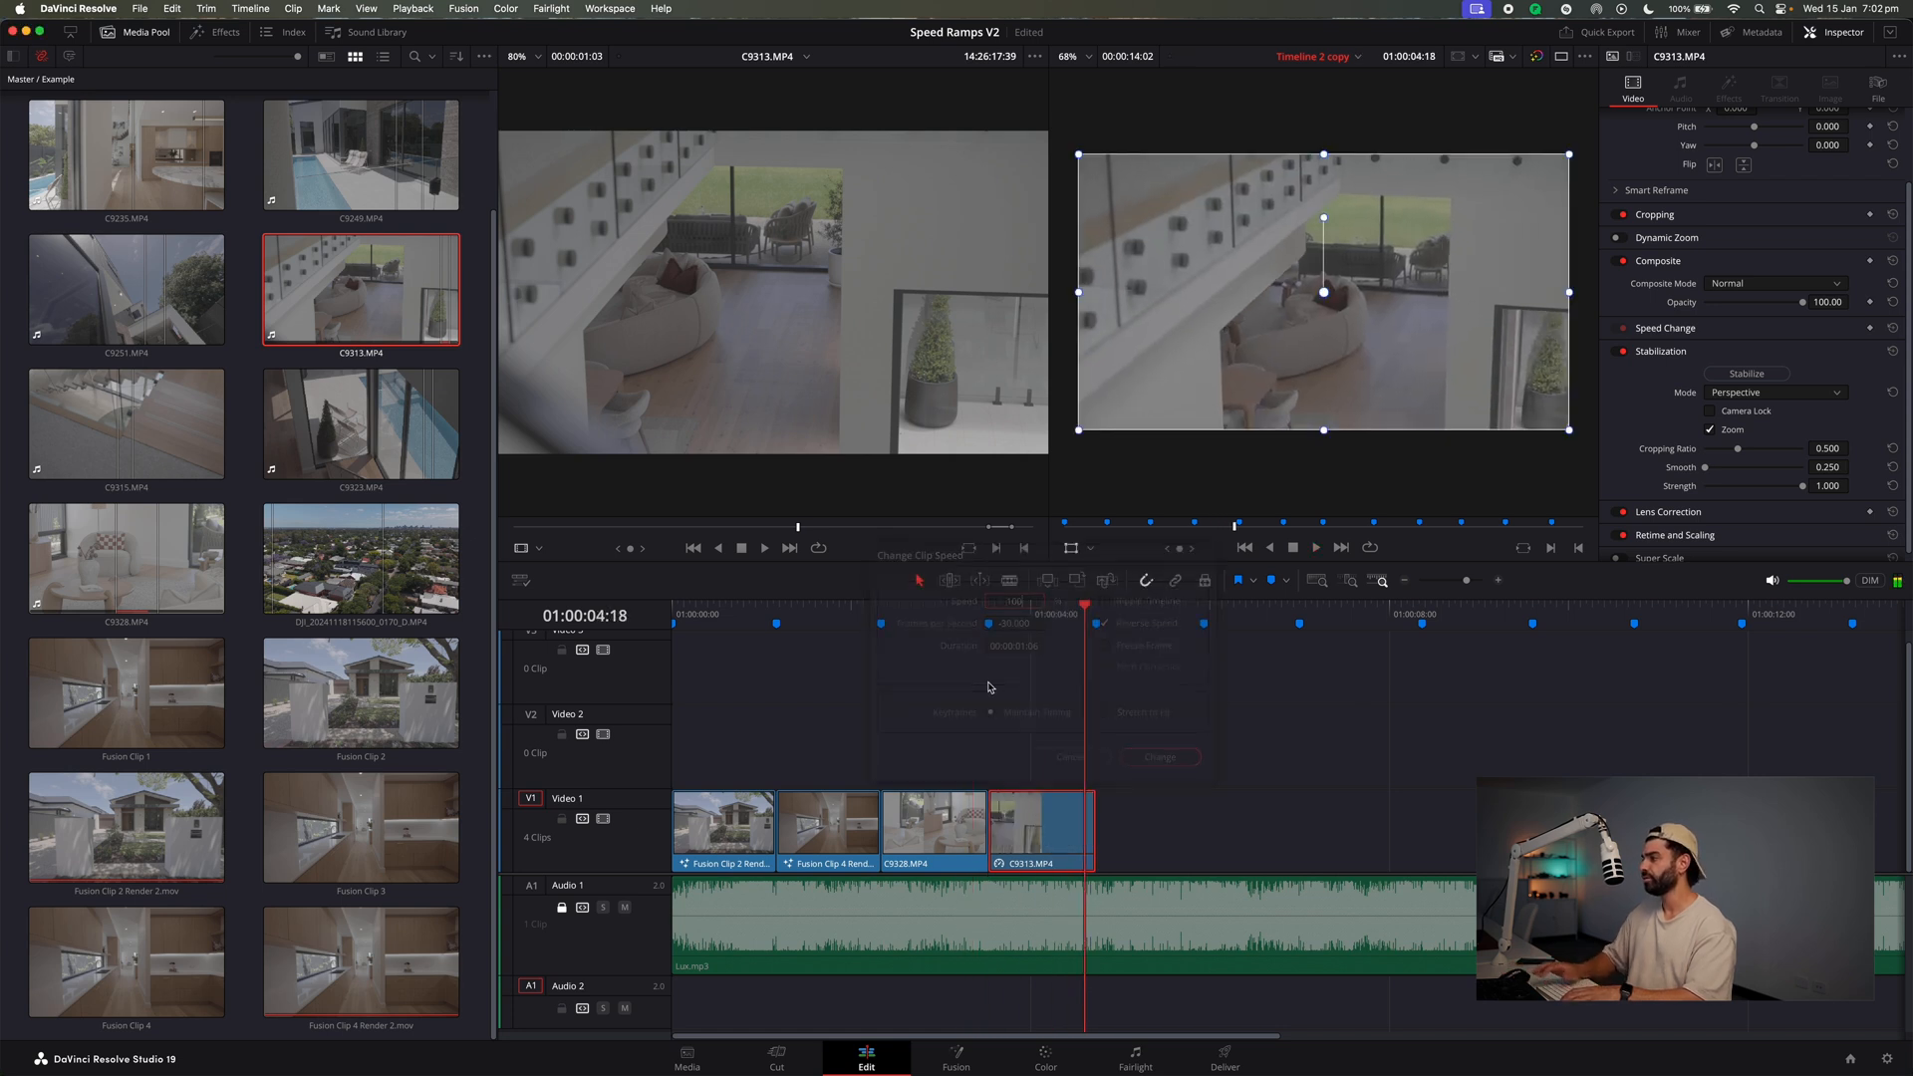
# Try stabilizing C9313.MP4 in Perspective mode and play back the cut from C9328.MP4.
pyautogui.click(1749, 374)
pyautogui.click(942, 620)
pyautogui.press('space')
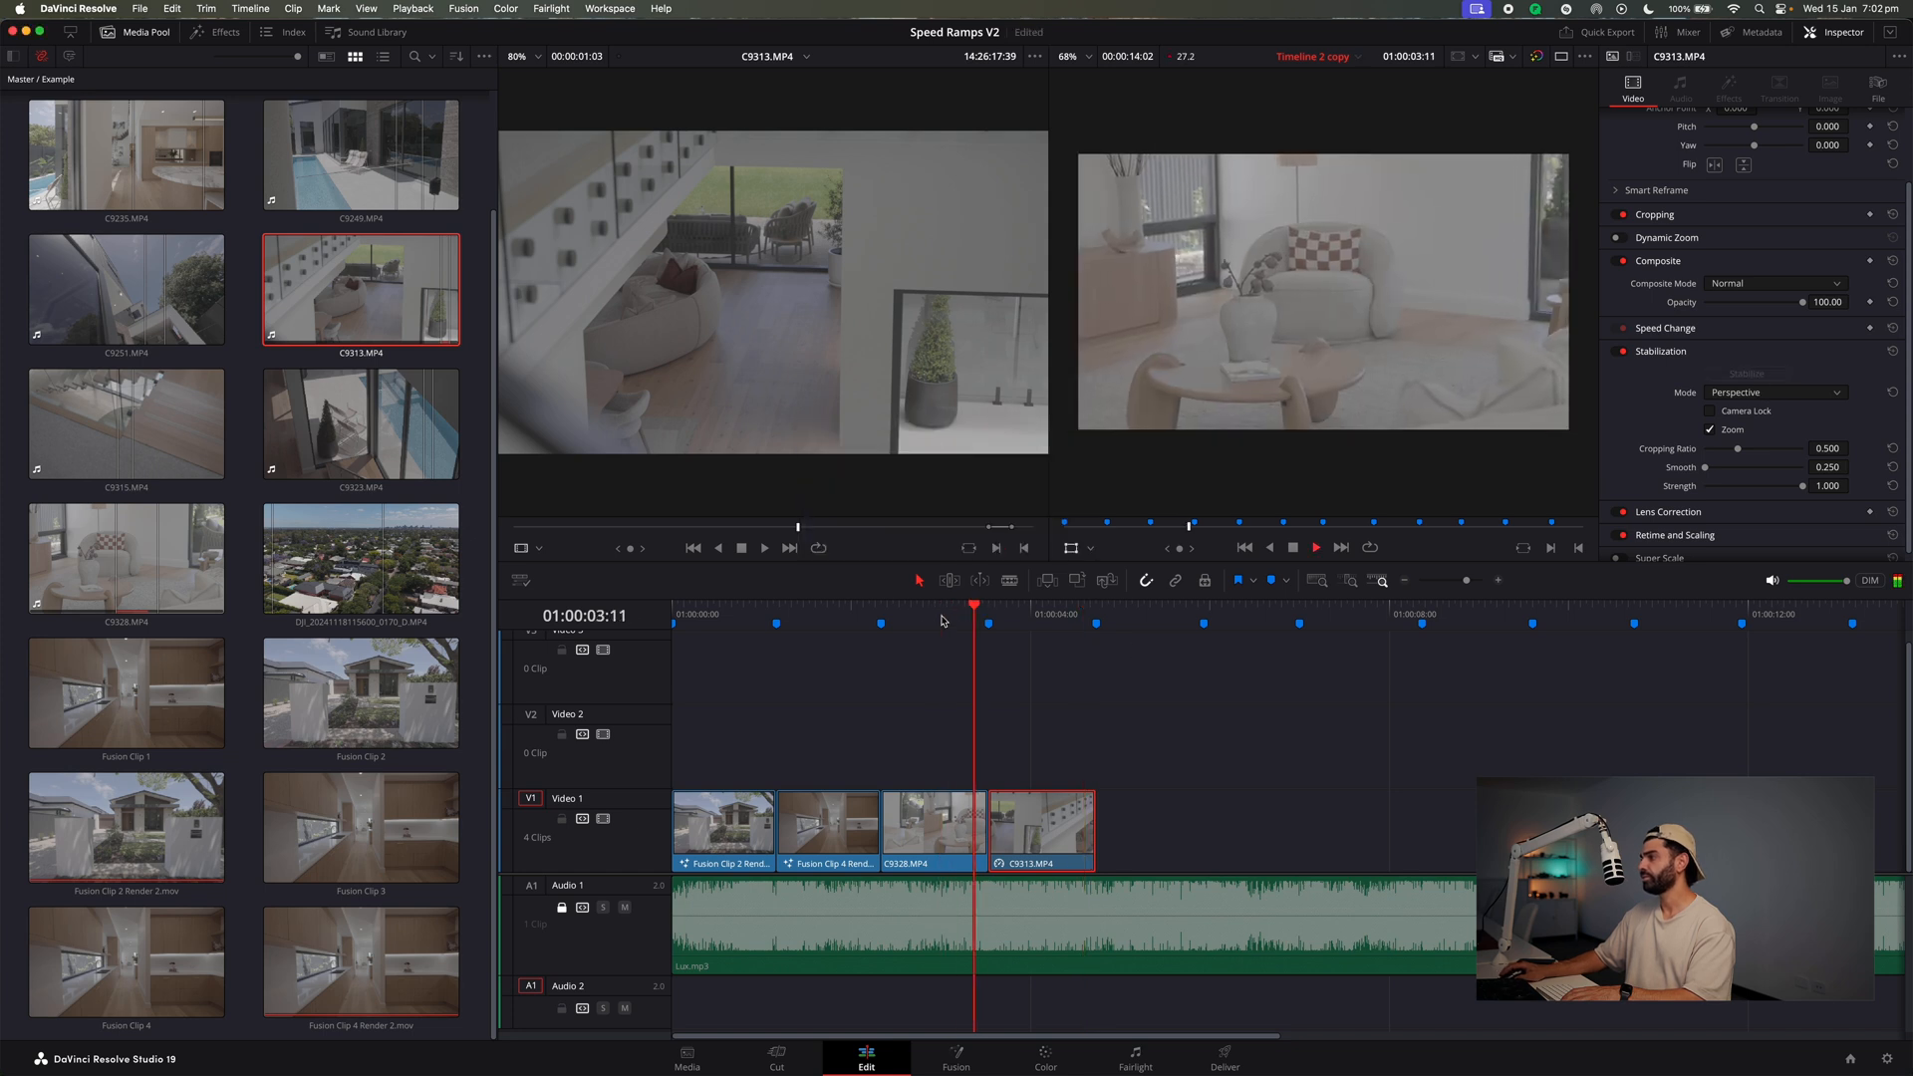
pyautogui.click(1027, 614)
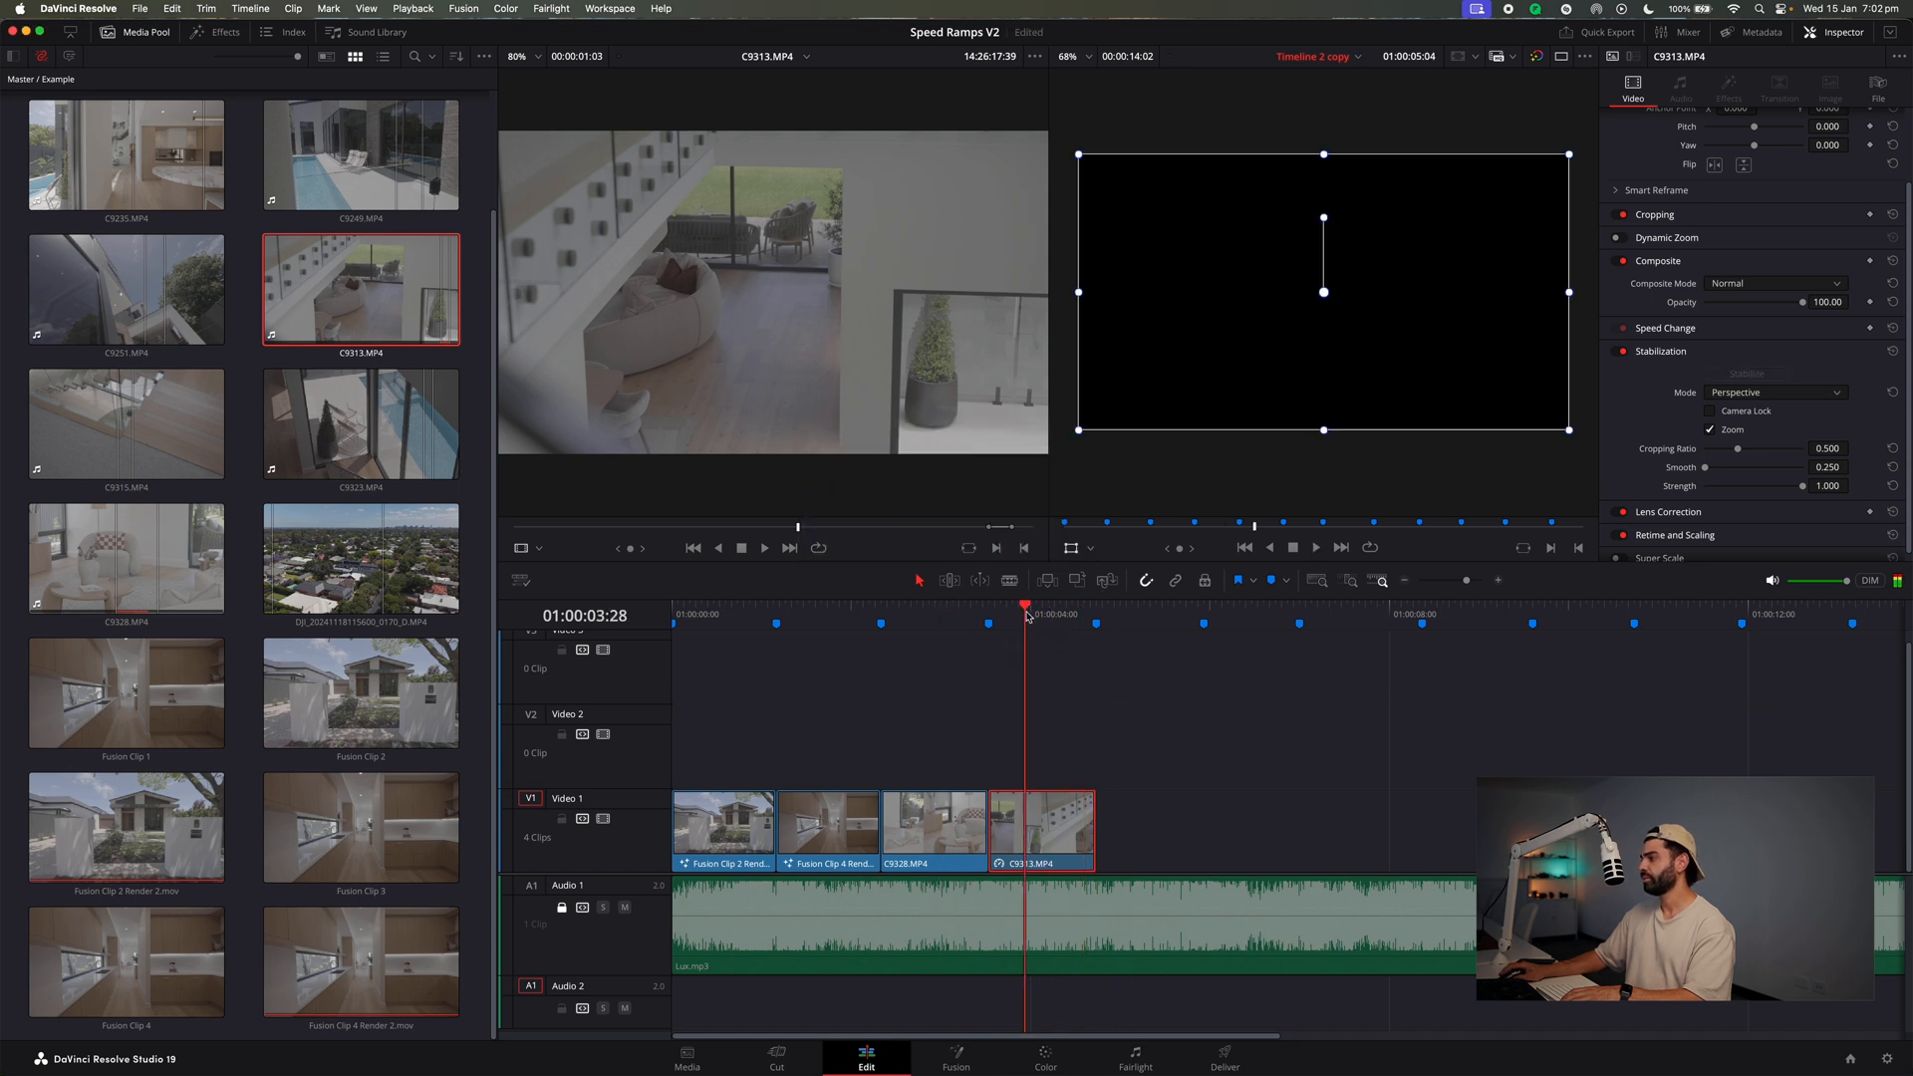
# Stabilize C9313.MP4 using the Similarity mode and play back the cut leading into it.
pyautogui.click(1756, 379)
pyautogui.click(981, 615)
pyautogui.press('space')
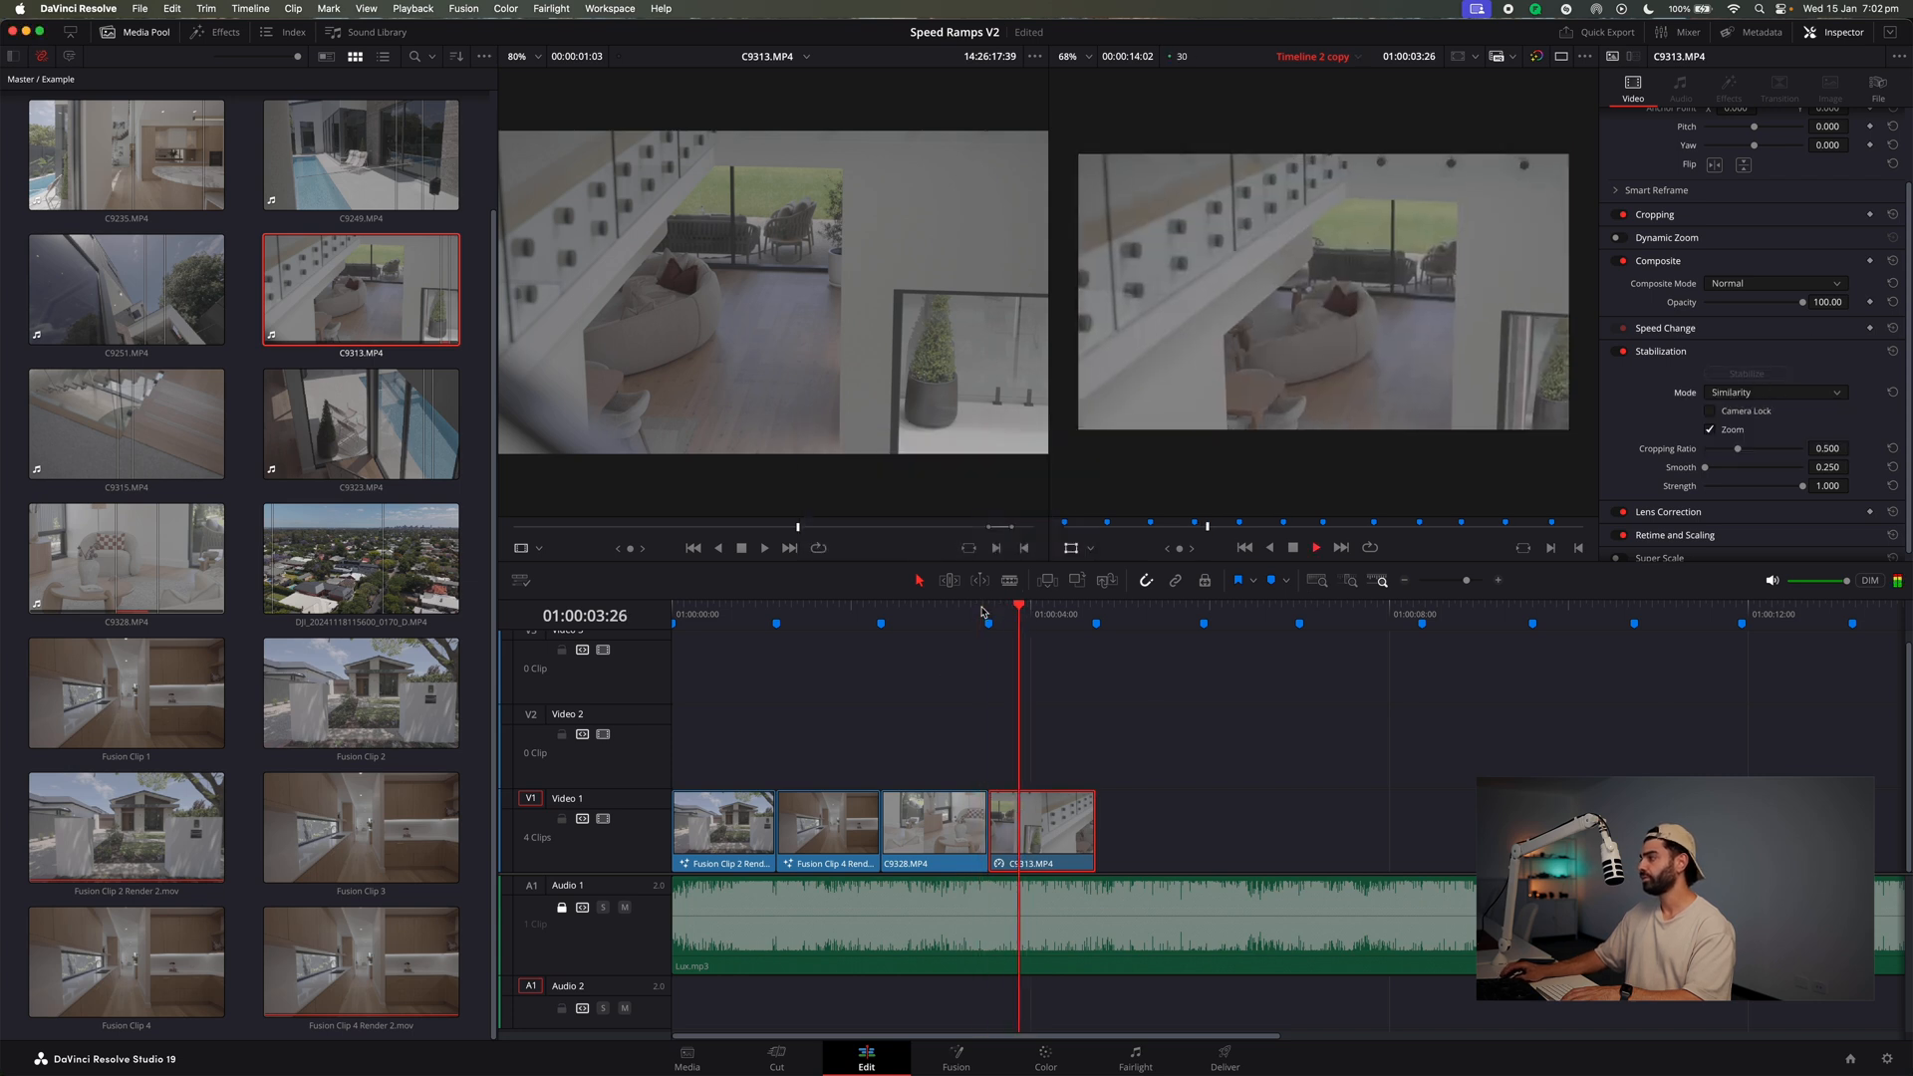
pyautogui.click(957, 615)
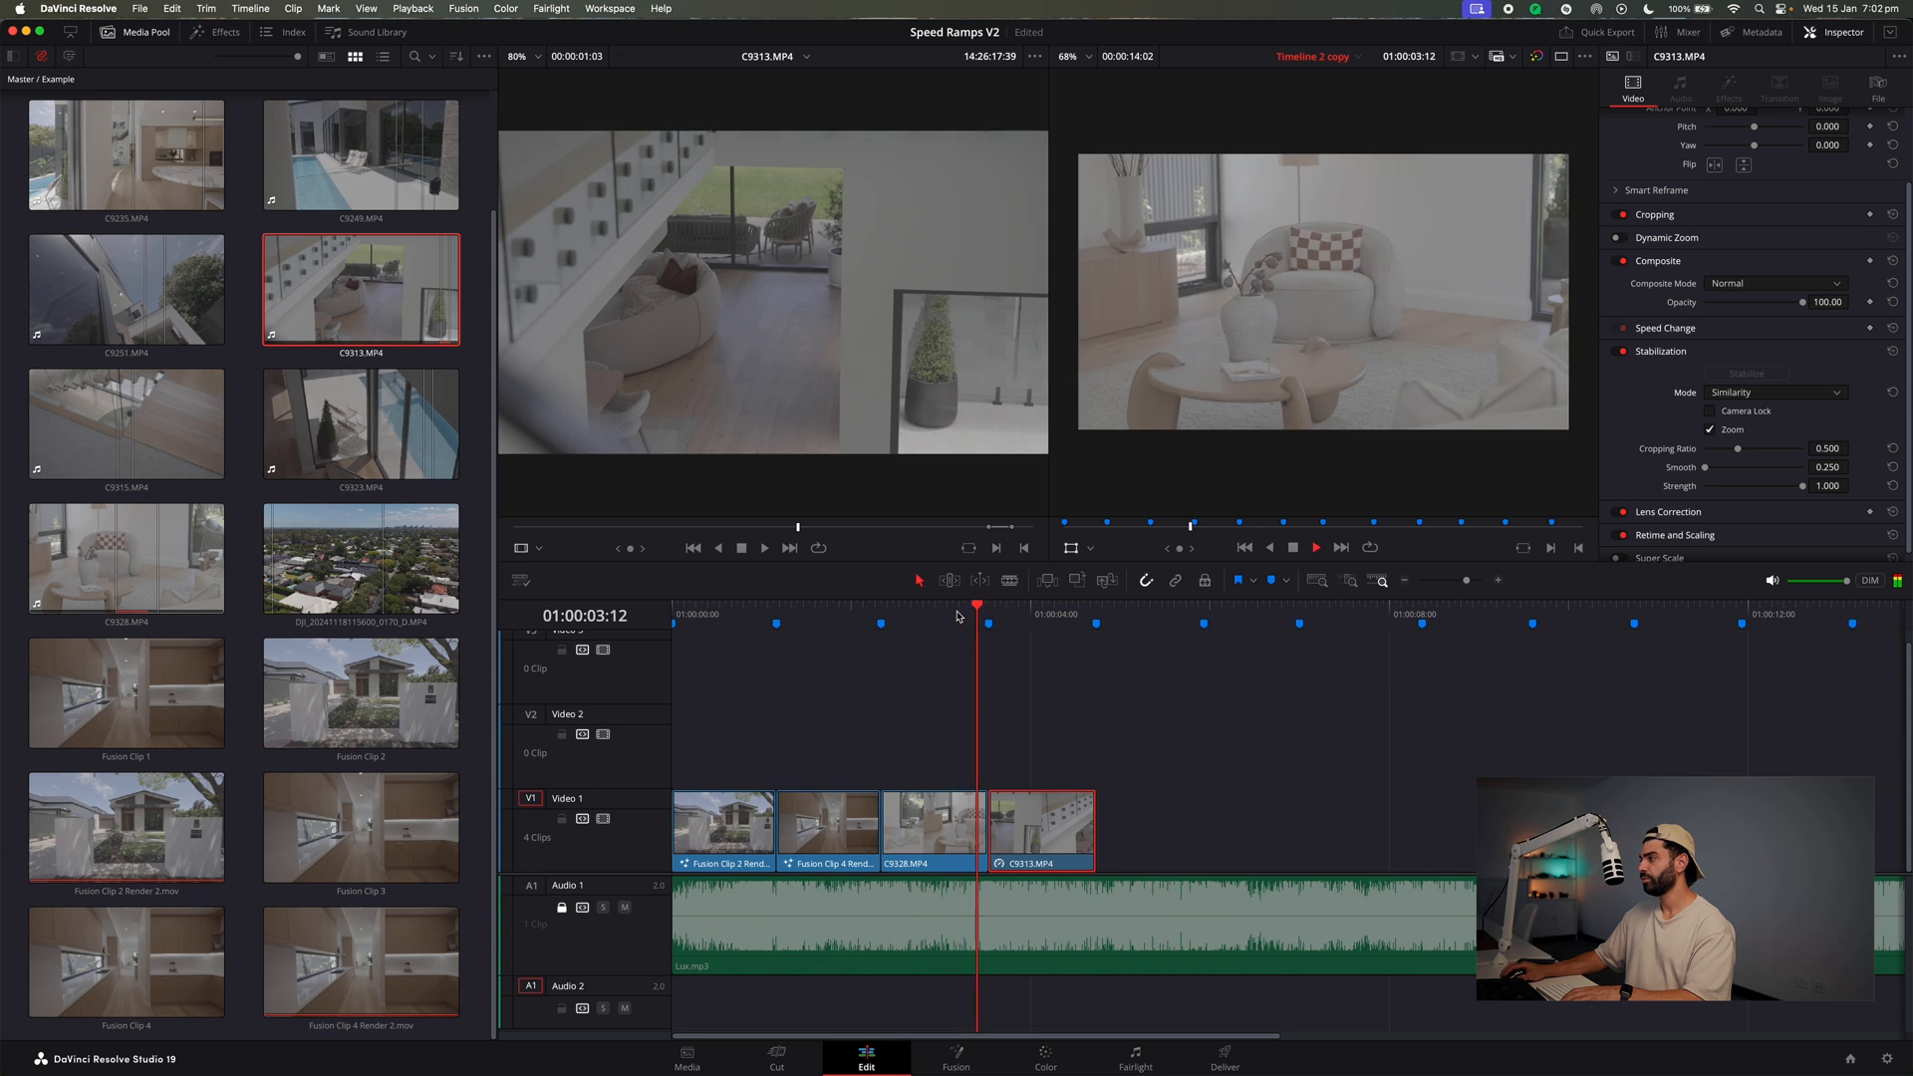
pyautogui.press('space')
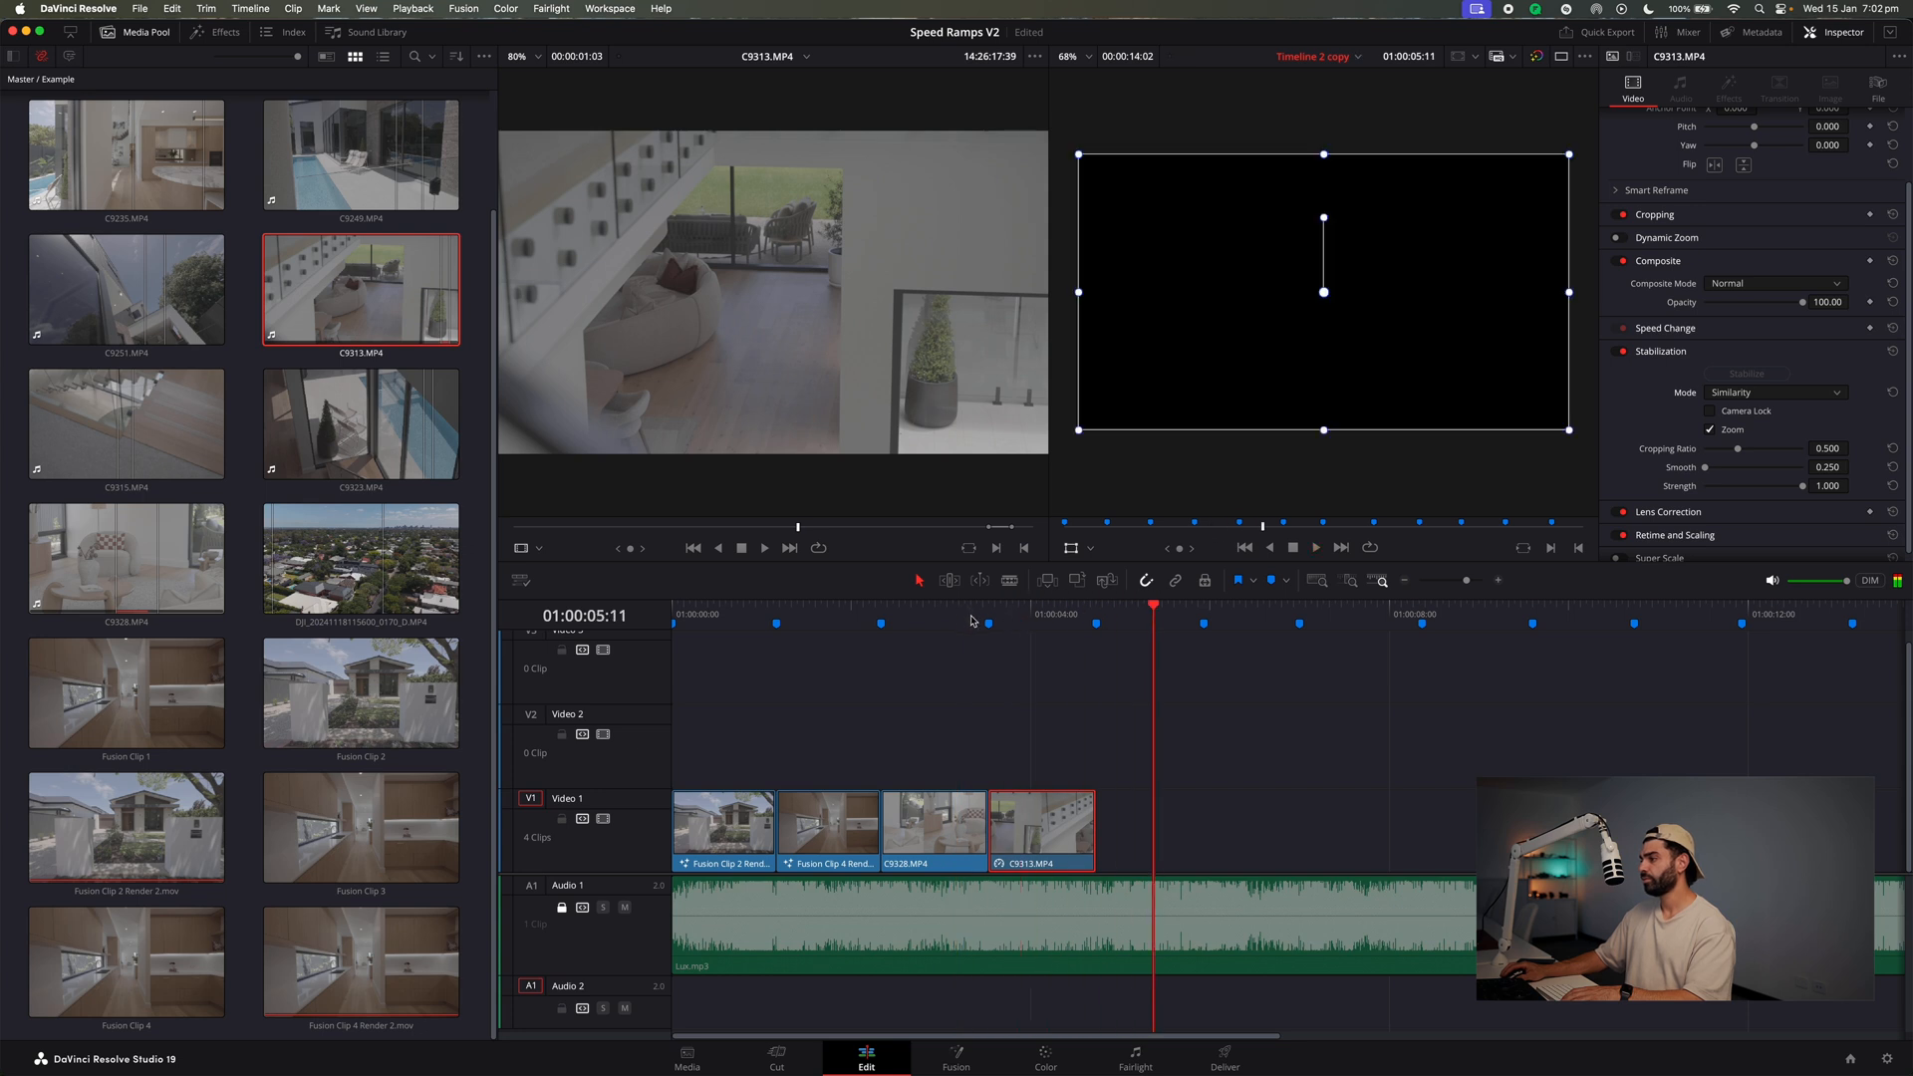
# Show the Dynamic Zoom overlay at the start of C9313.MP4 and enlarge its green frame almost to the image edges.
pyautogui.click(1013, 618)
pyautogui.moveTo(1002, 615); pyautogui.dragTo(994, 612)
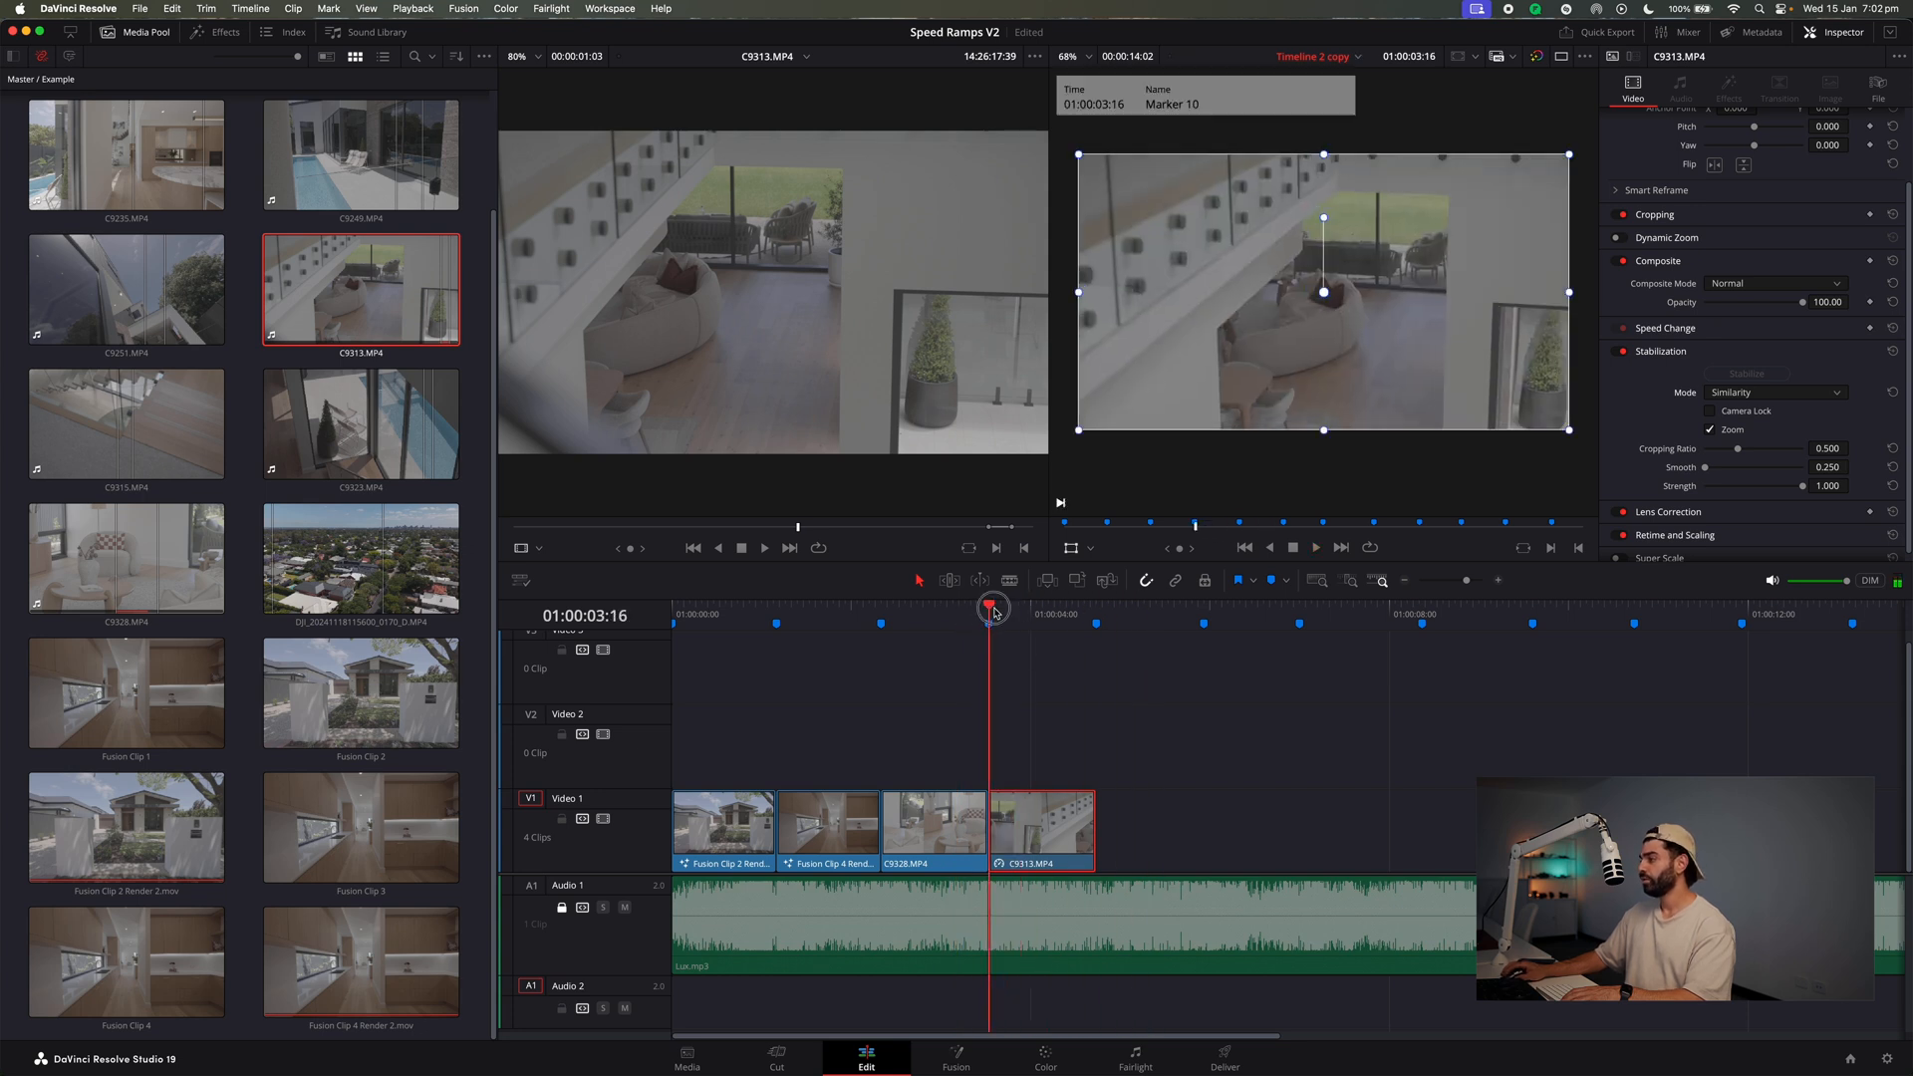
pyautogui.click(1091, 549)
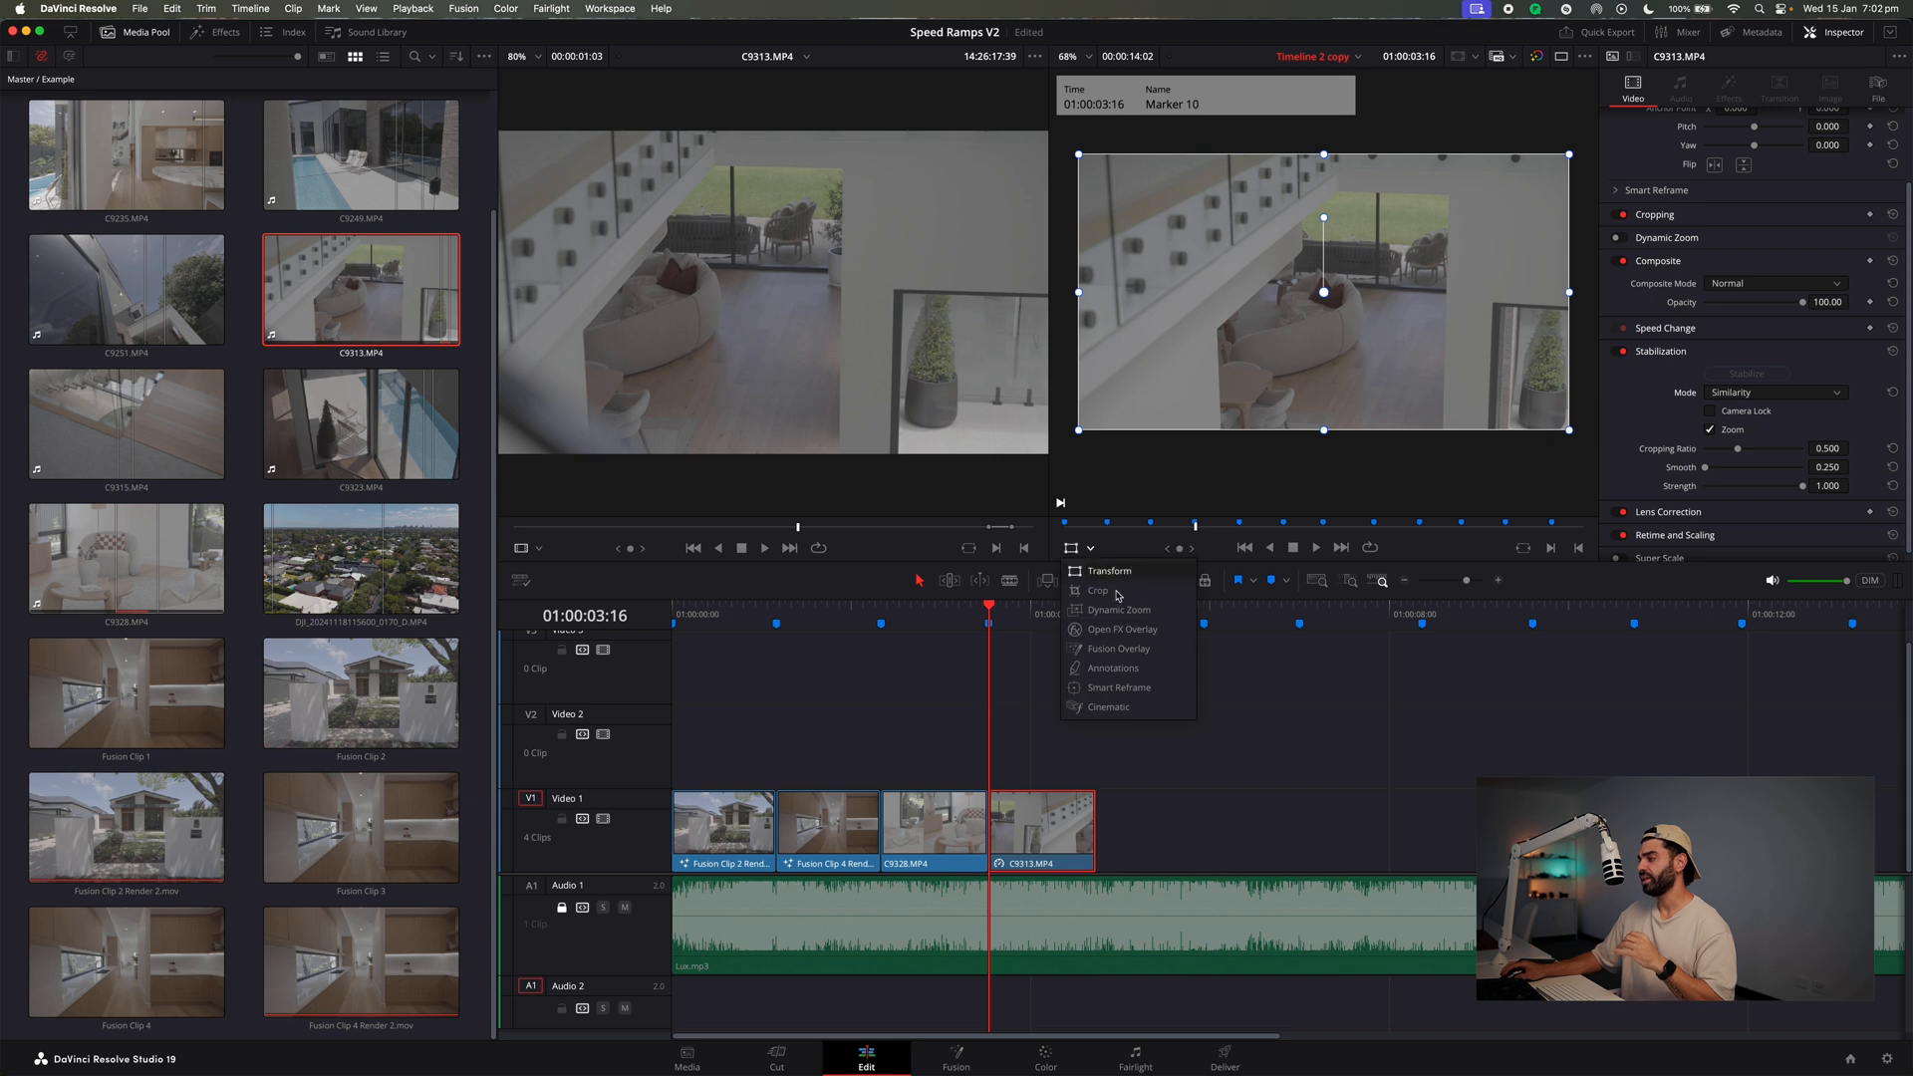
pyautogui.click(1146, 611)
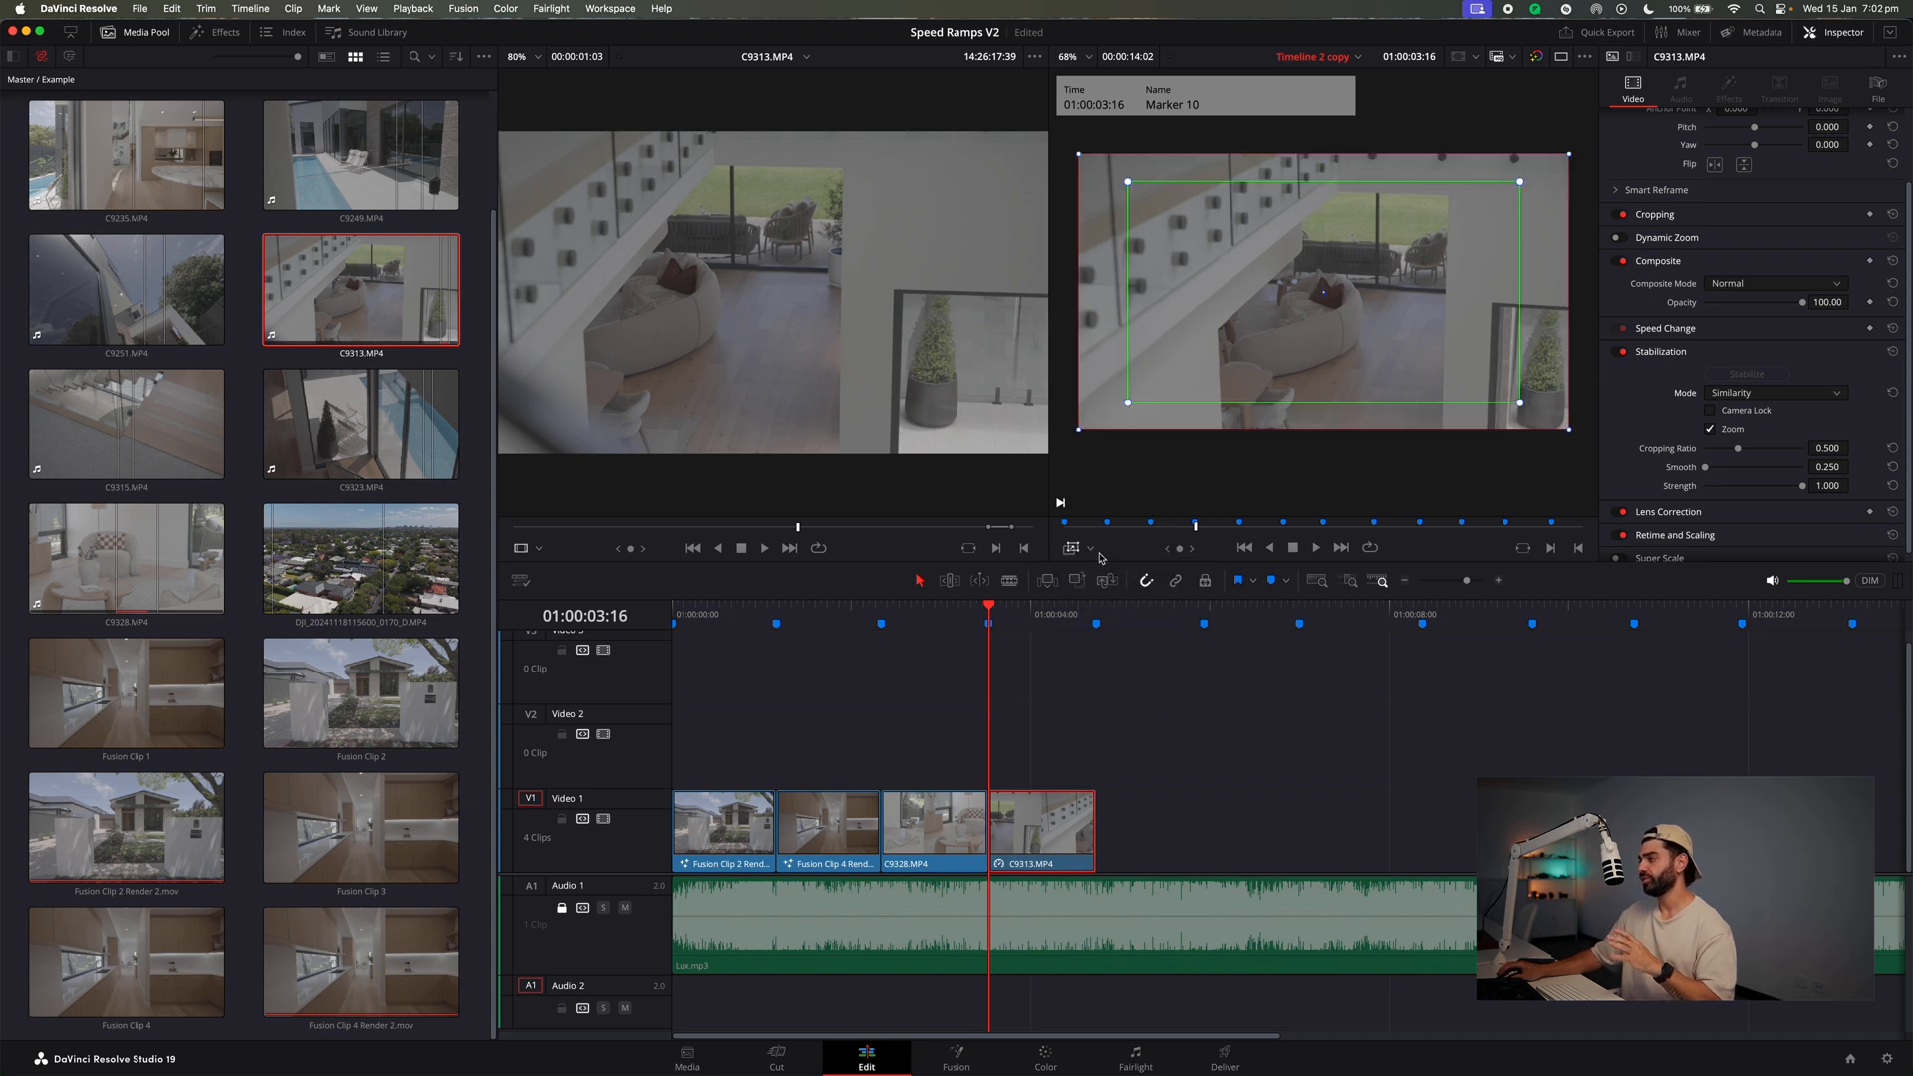
pyautogui.click(1091, 549)
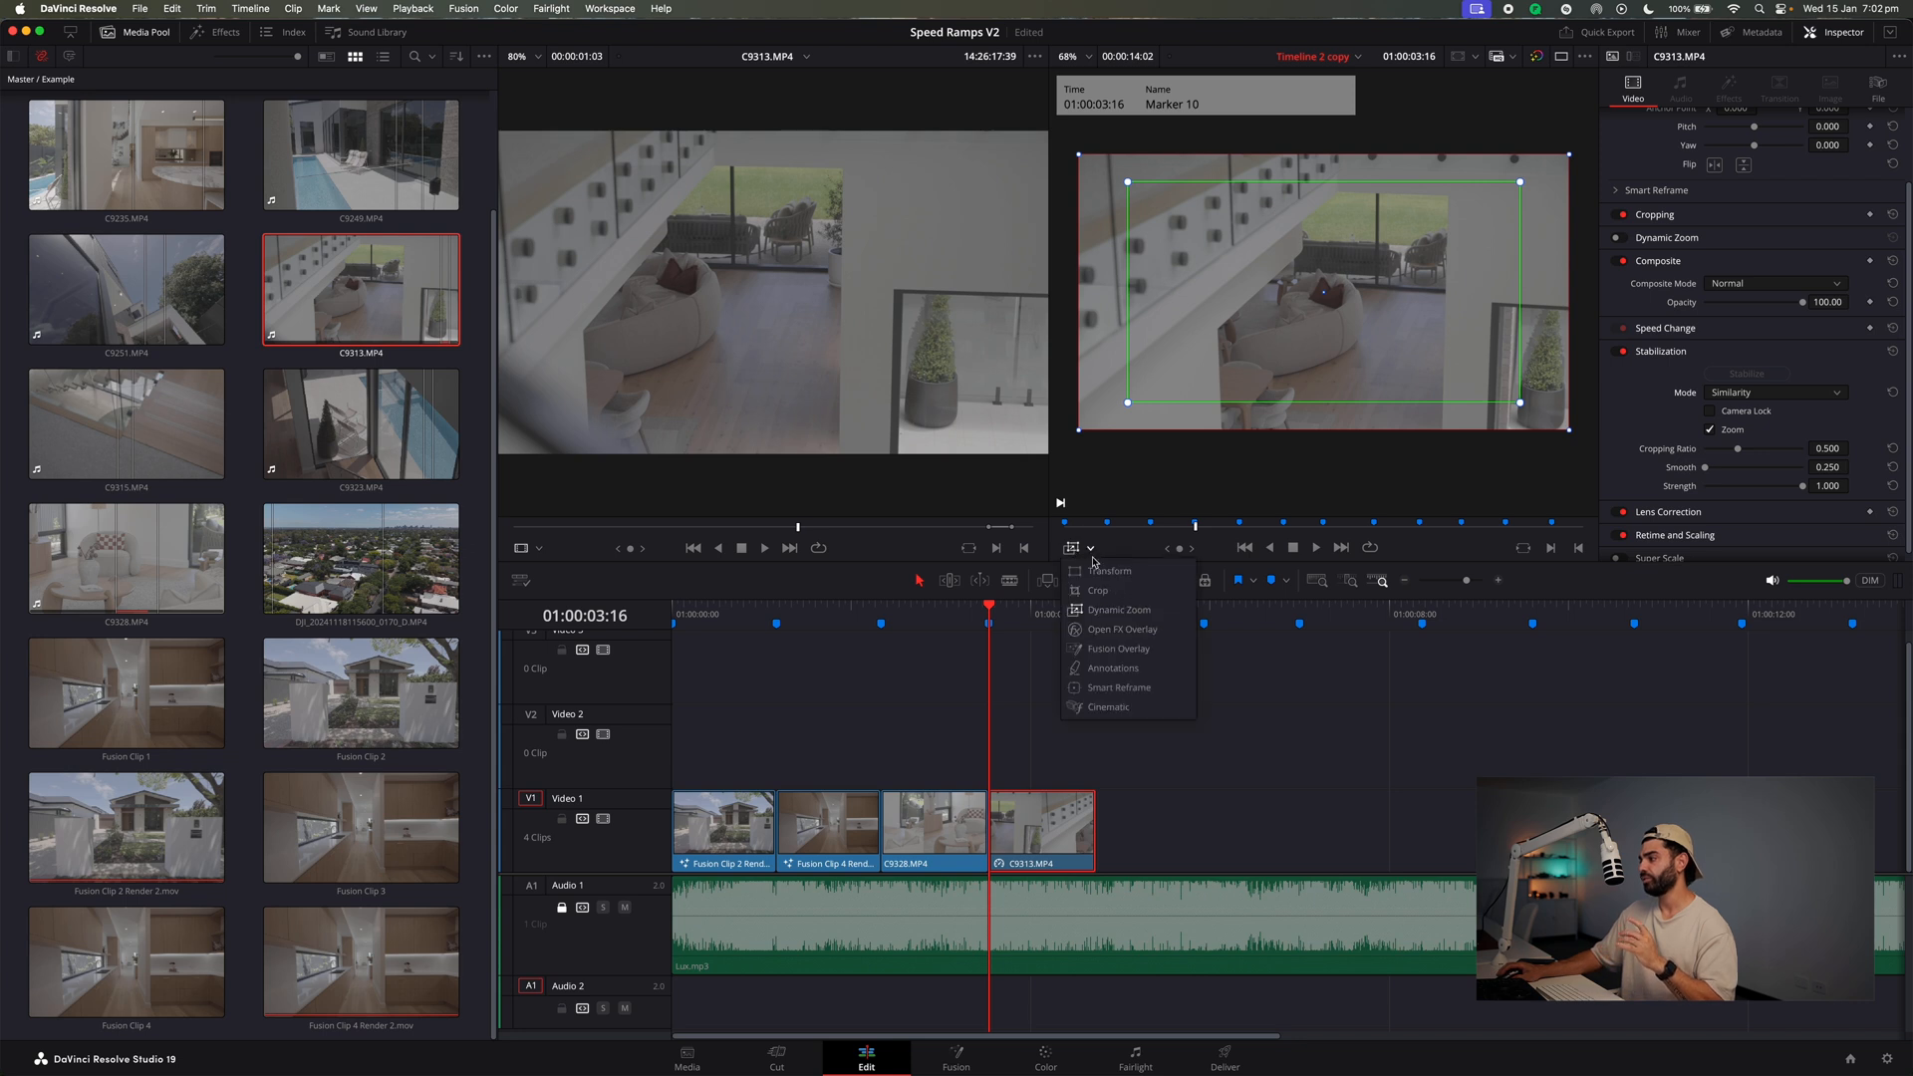
pyautogui.click(1140, 552)
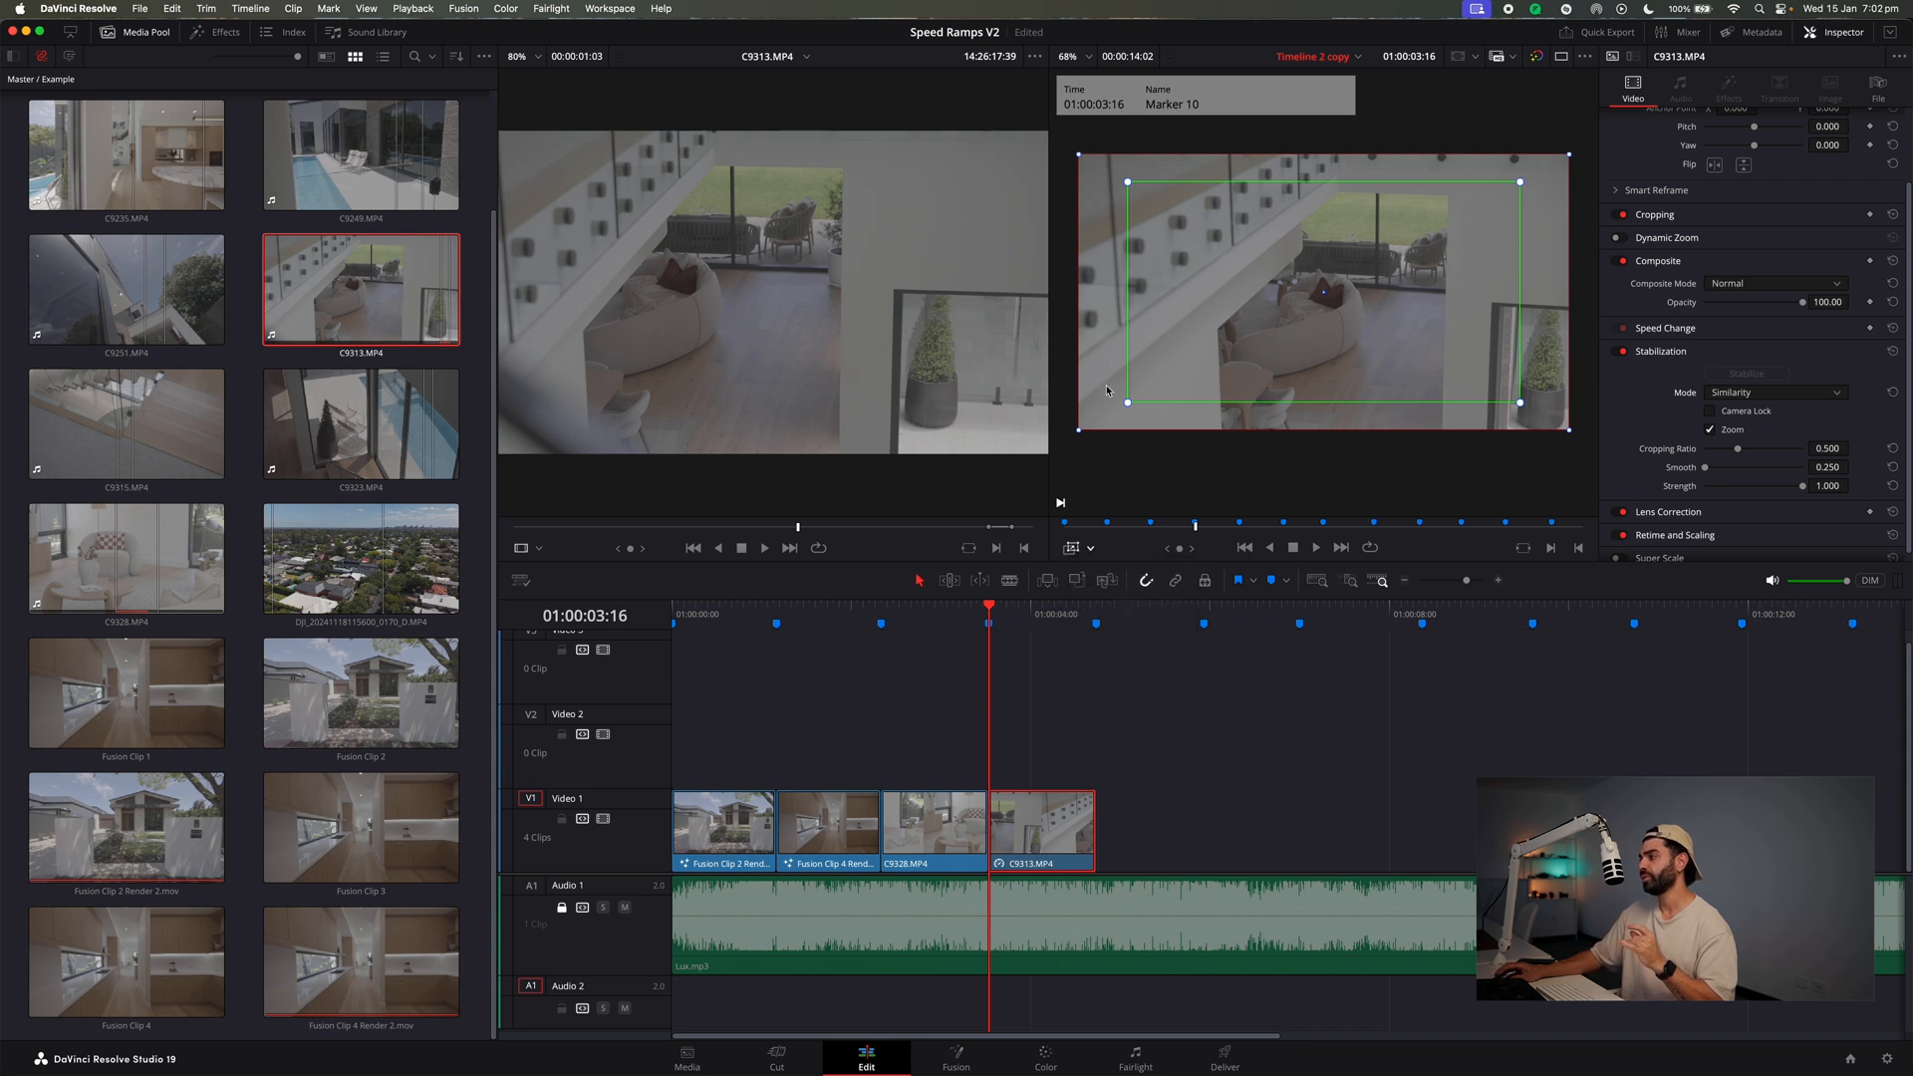
pyautogui.moveTo(1131, 407); pyautogui.dragTo(1094, 423)
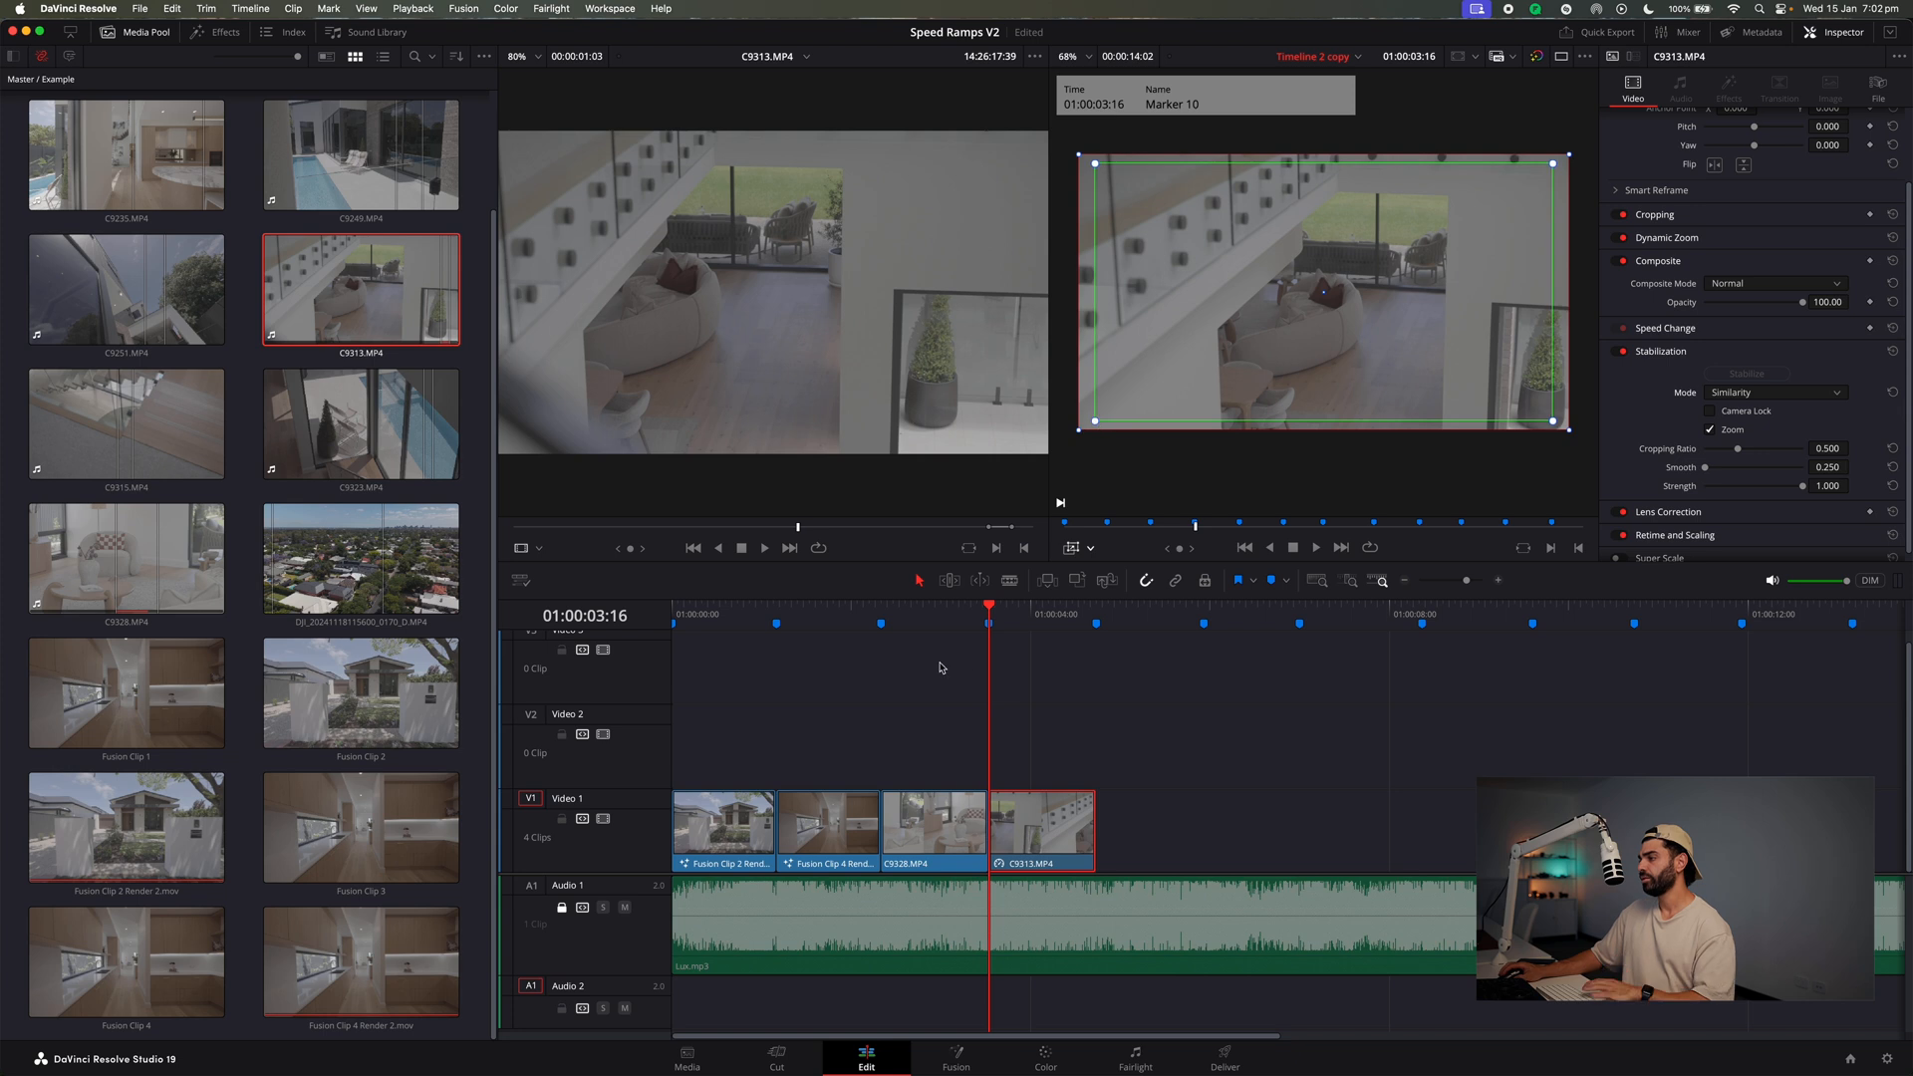
# Play back the transition from C9328.MP4 into C9313.MP4 several times to review the movement and timing.
pyautogui.press('space')
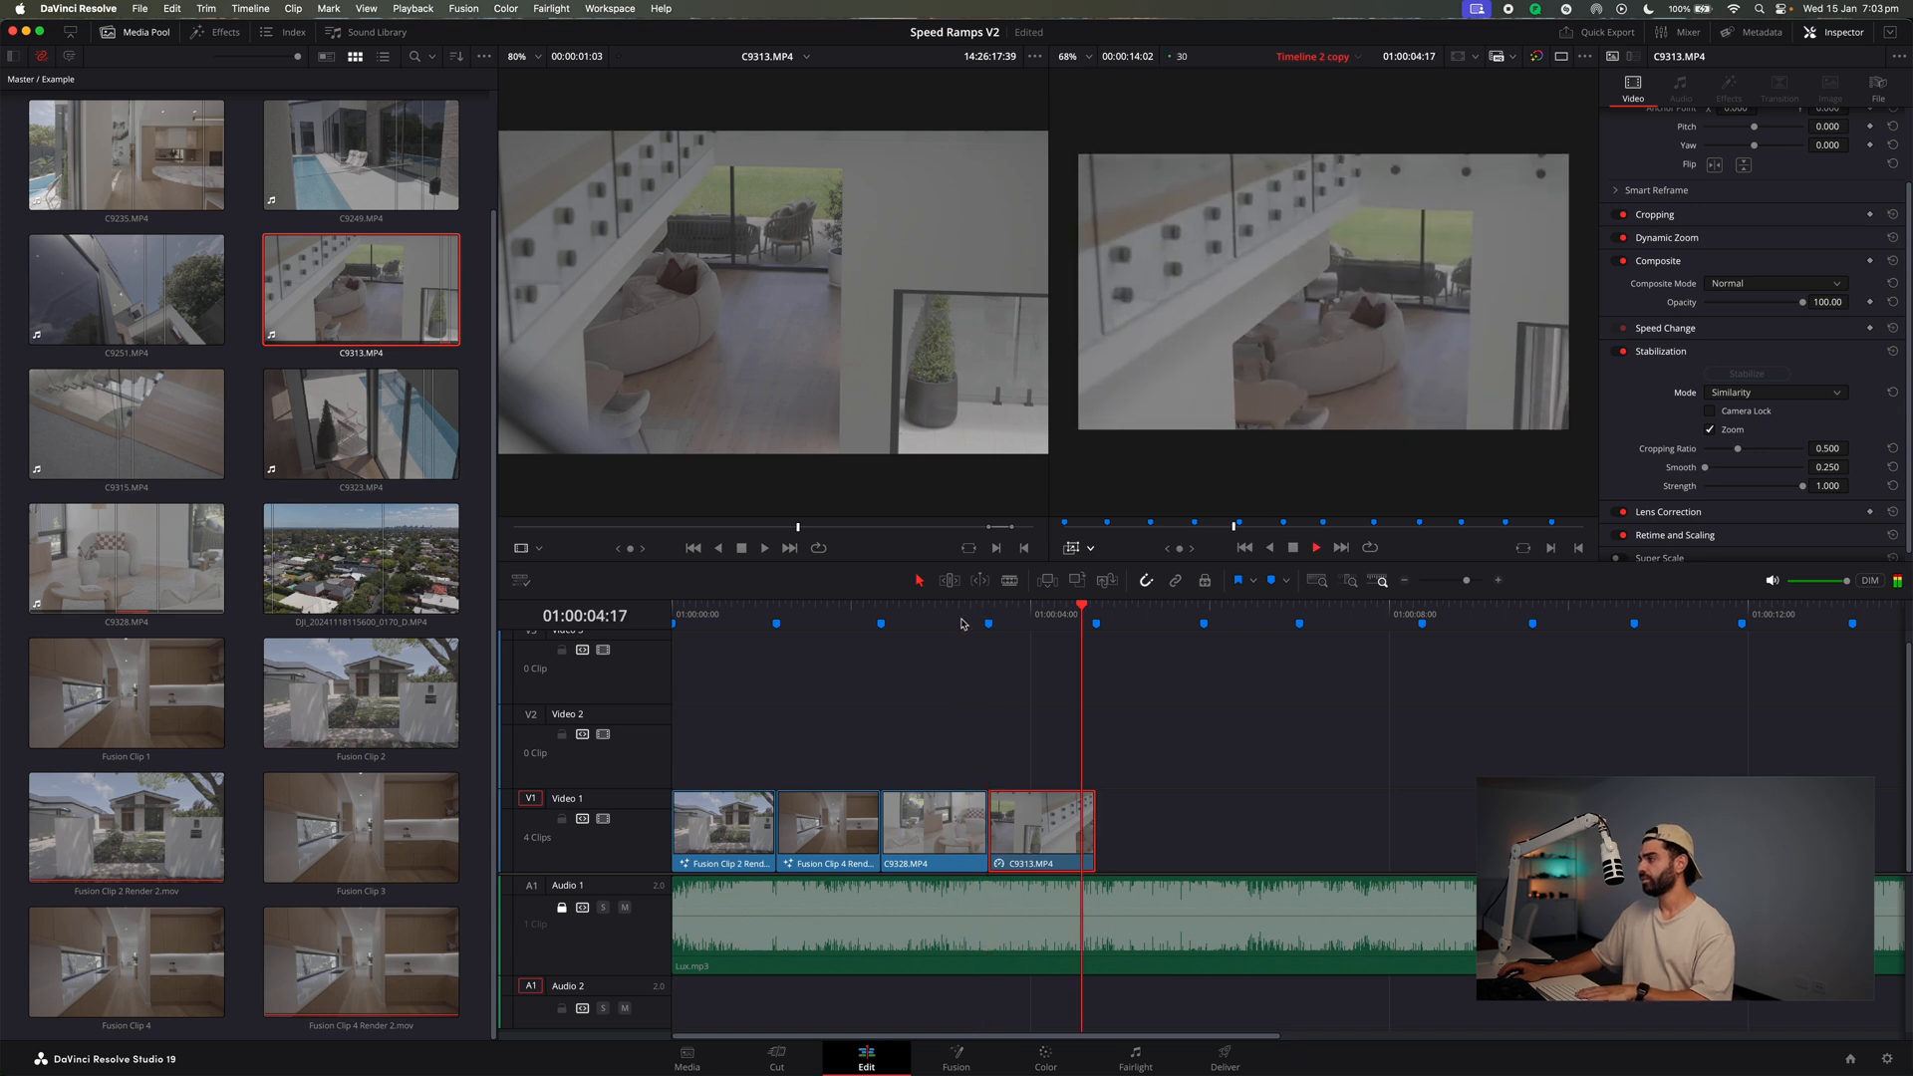
pyautogui.press('space')
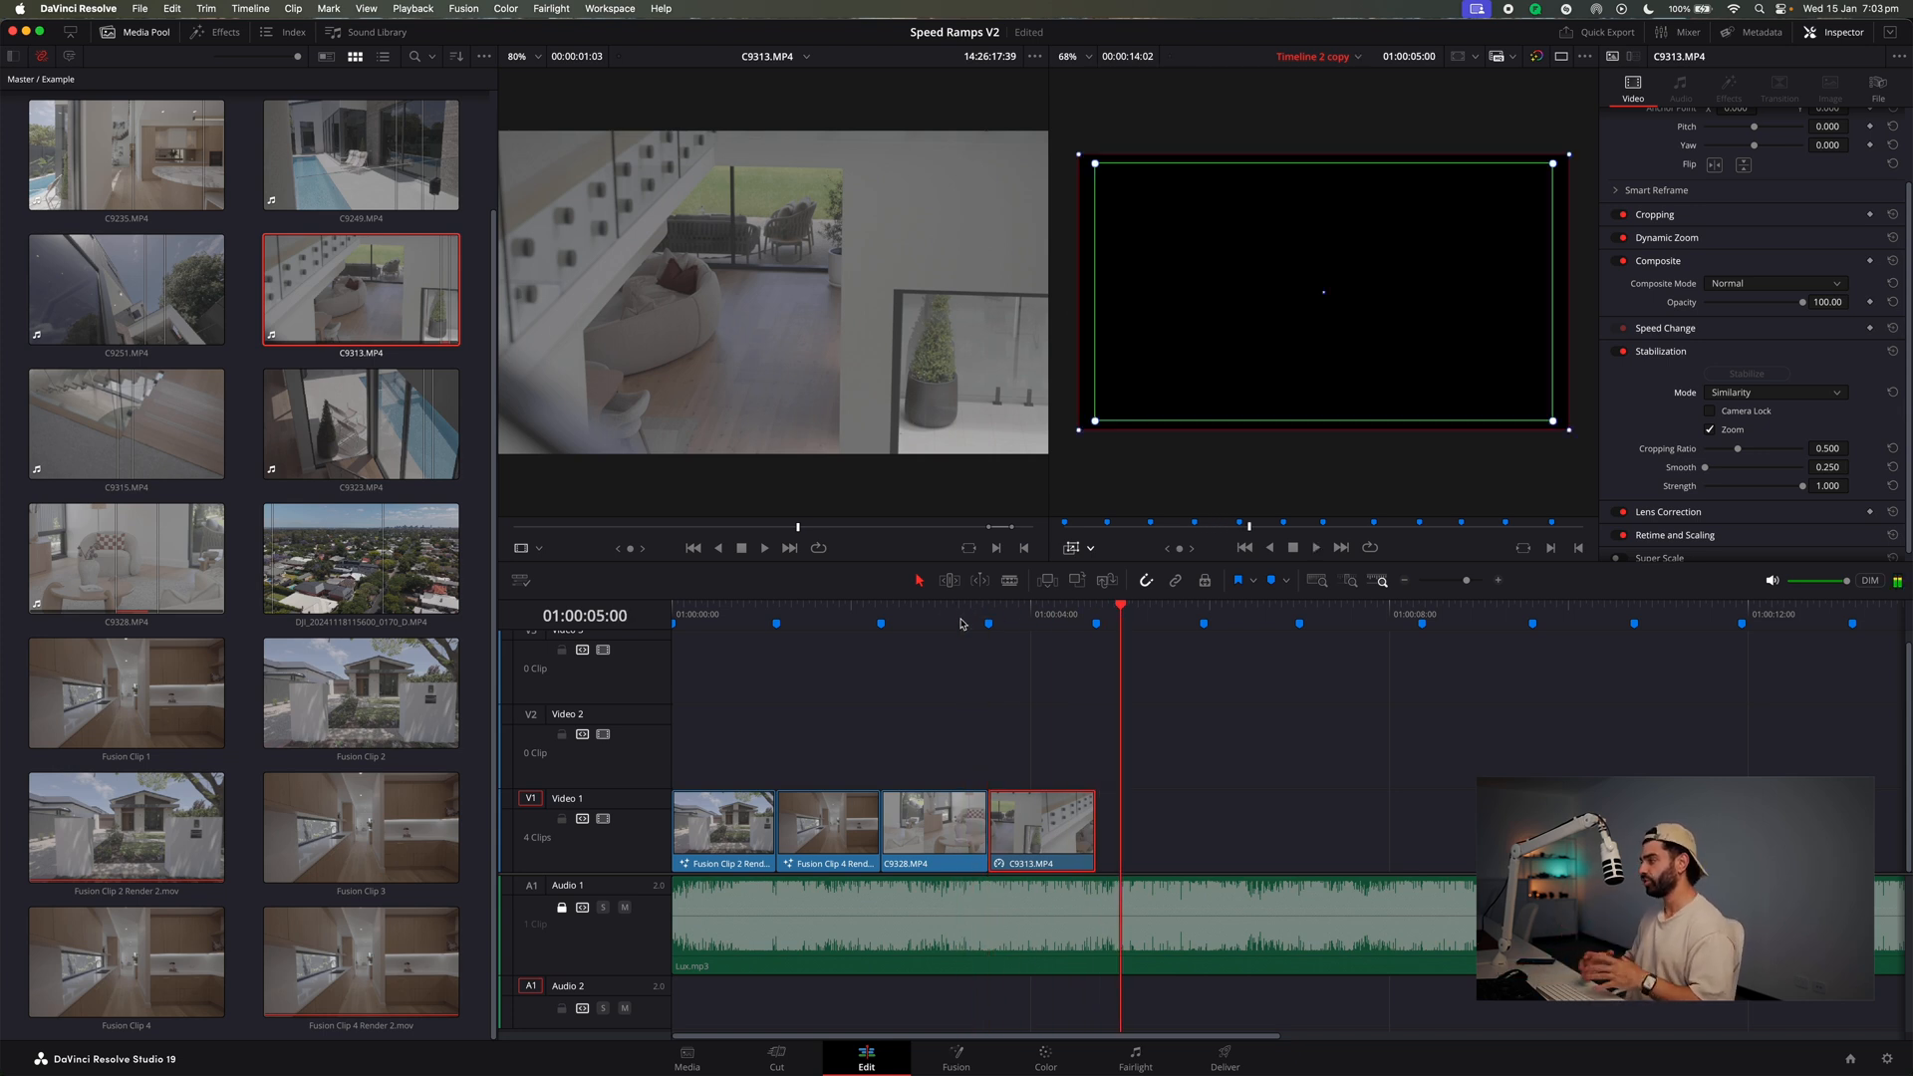
pyautogui.click(959, 622)
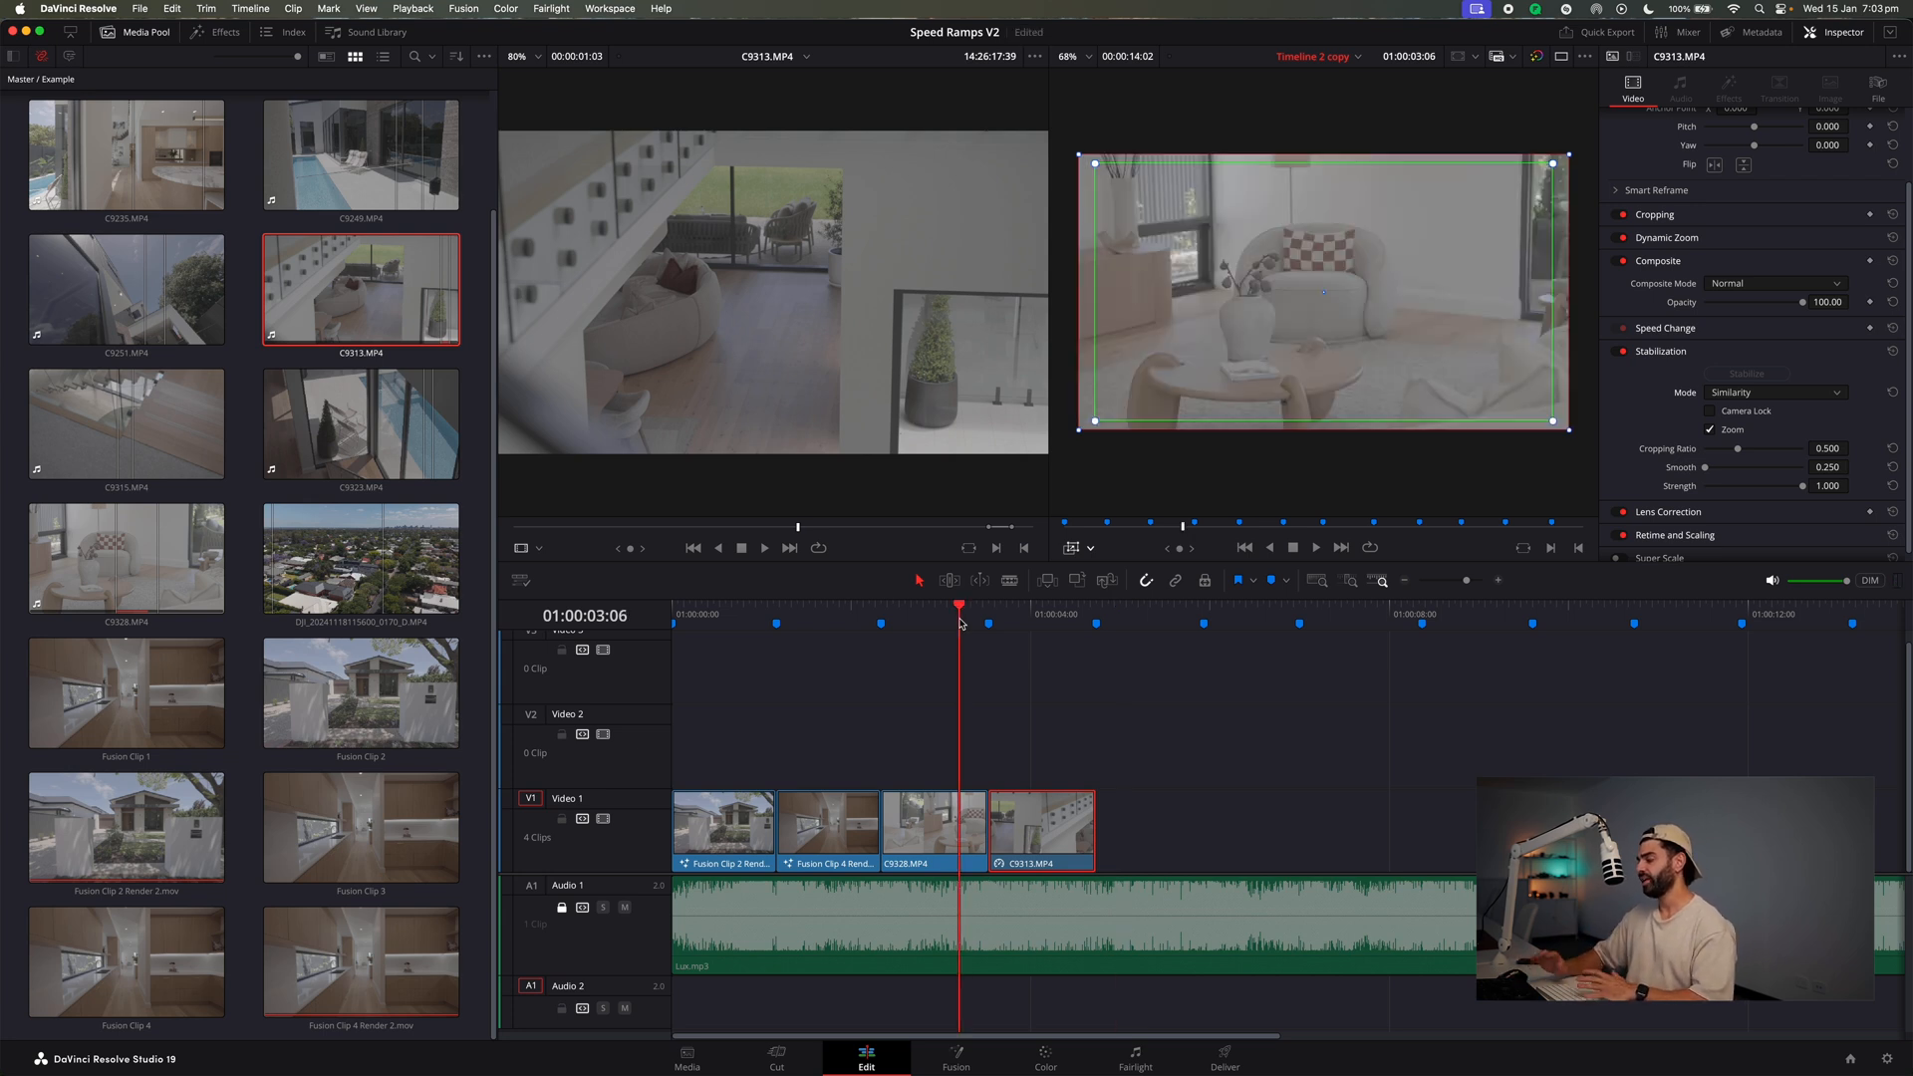
pyautogui.press('space')
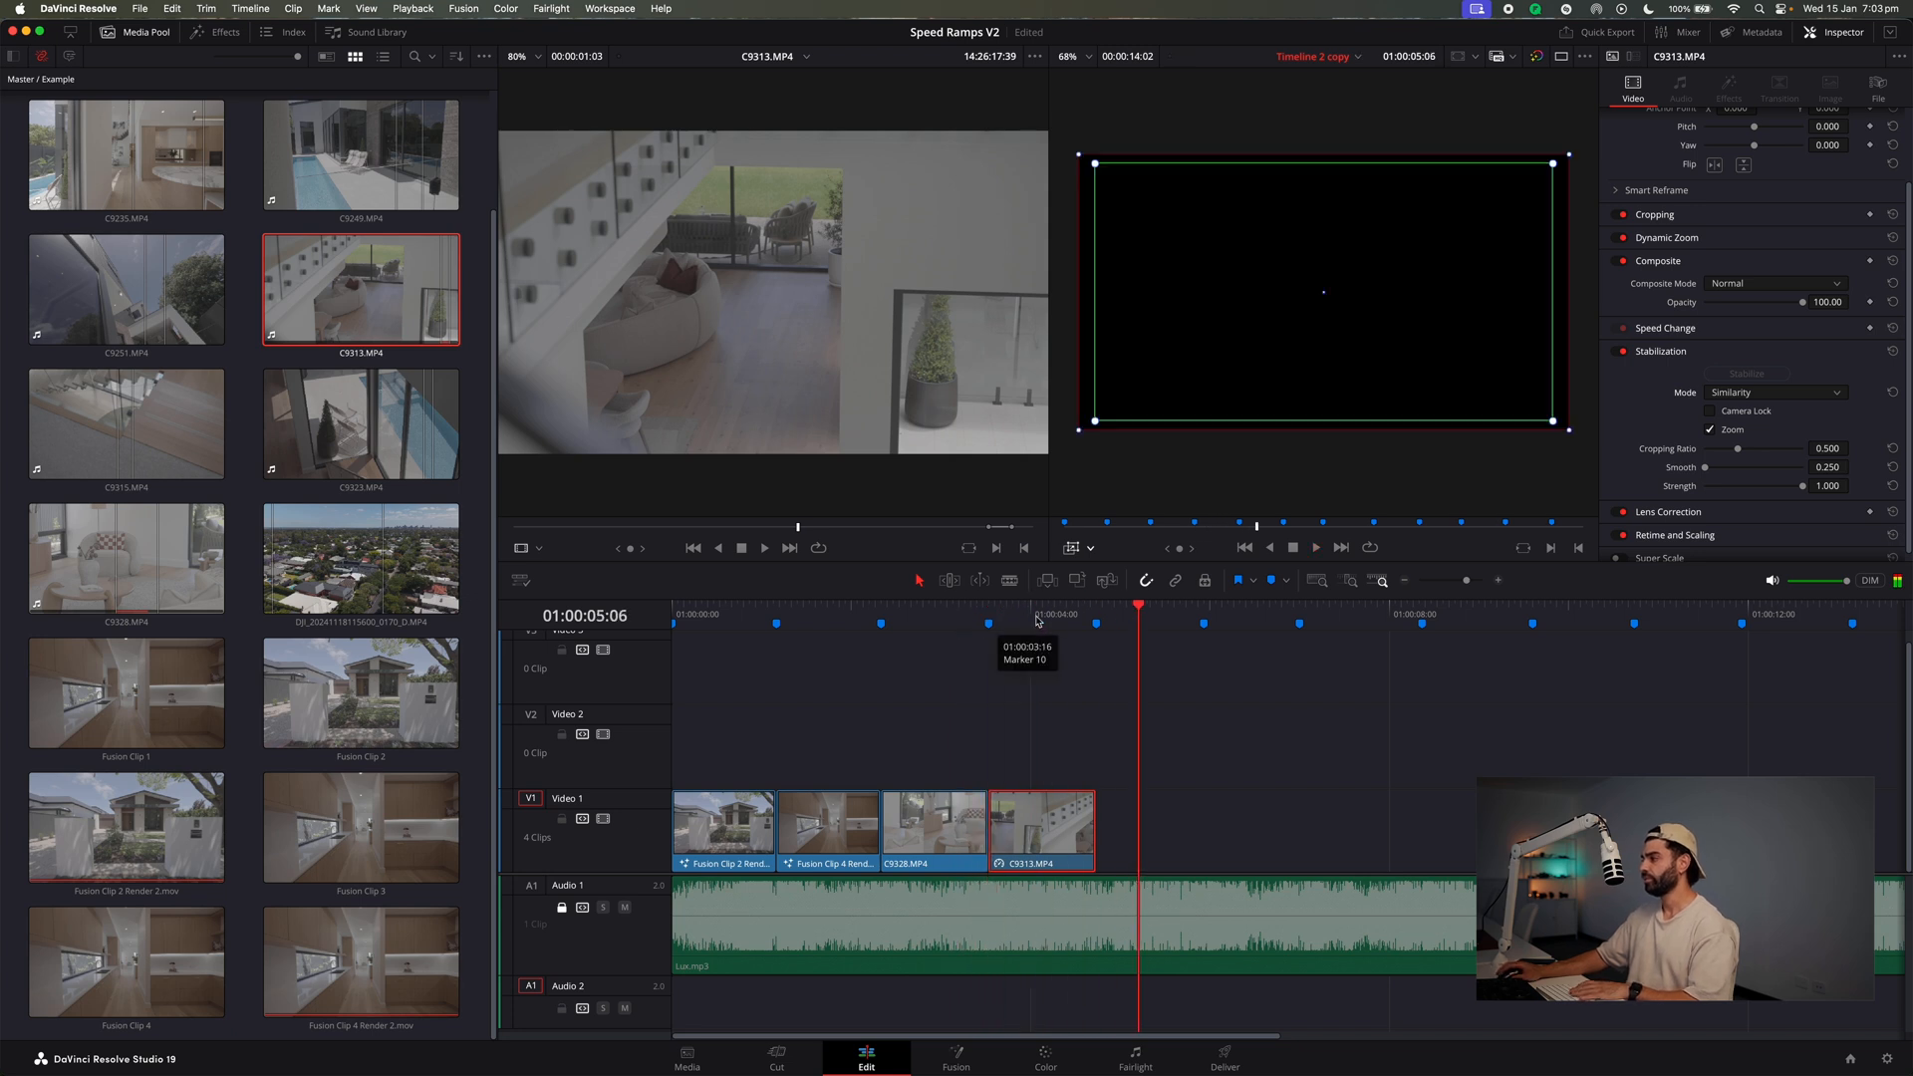
pyautogui.click(1036, 620)
pyautogui.press('space')
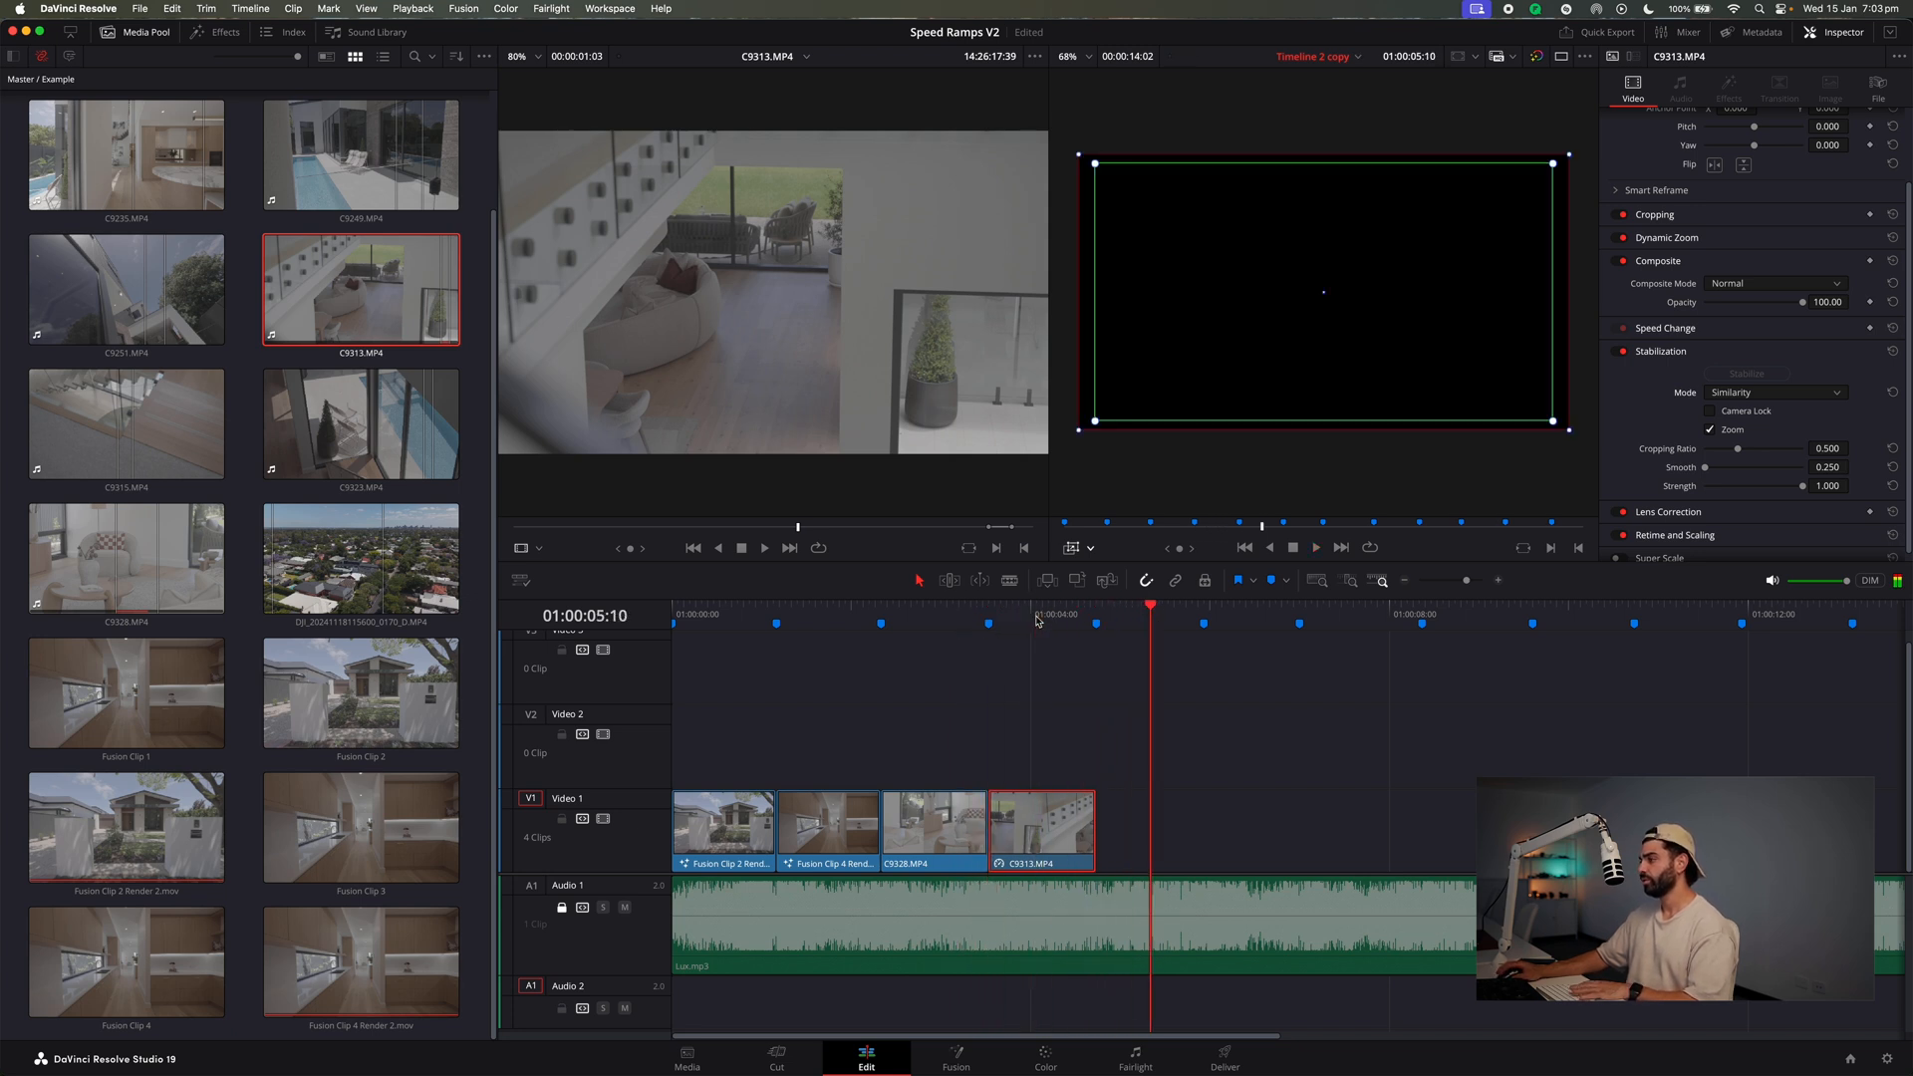
pyautogui.click(1009, 620)
pyautogui.press('space')
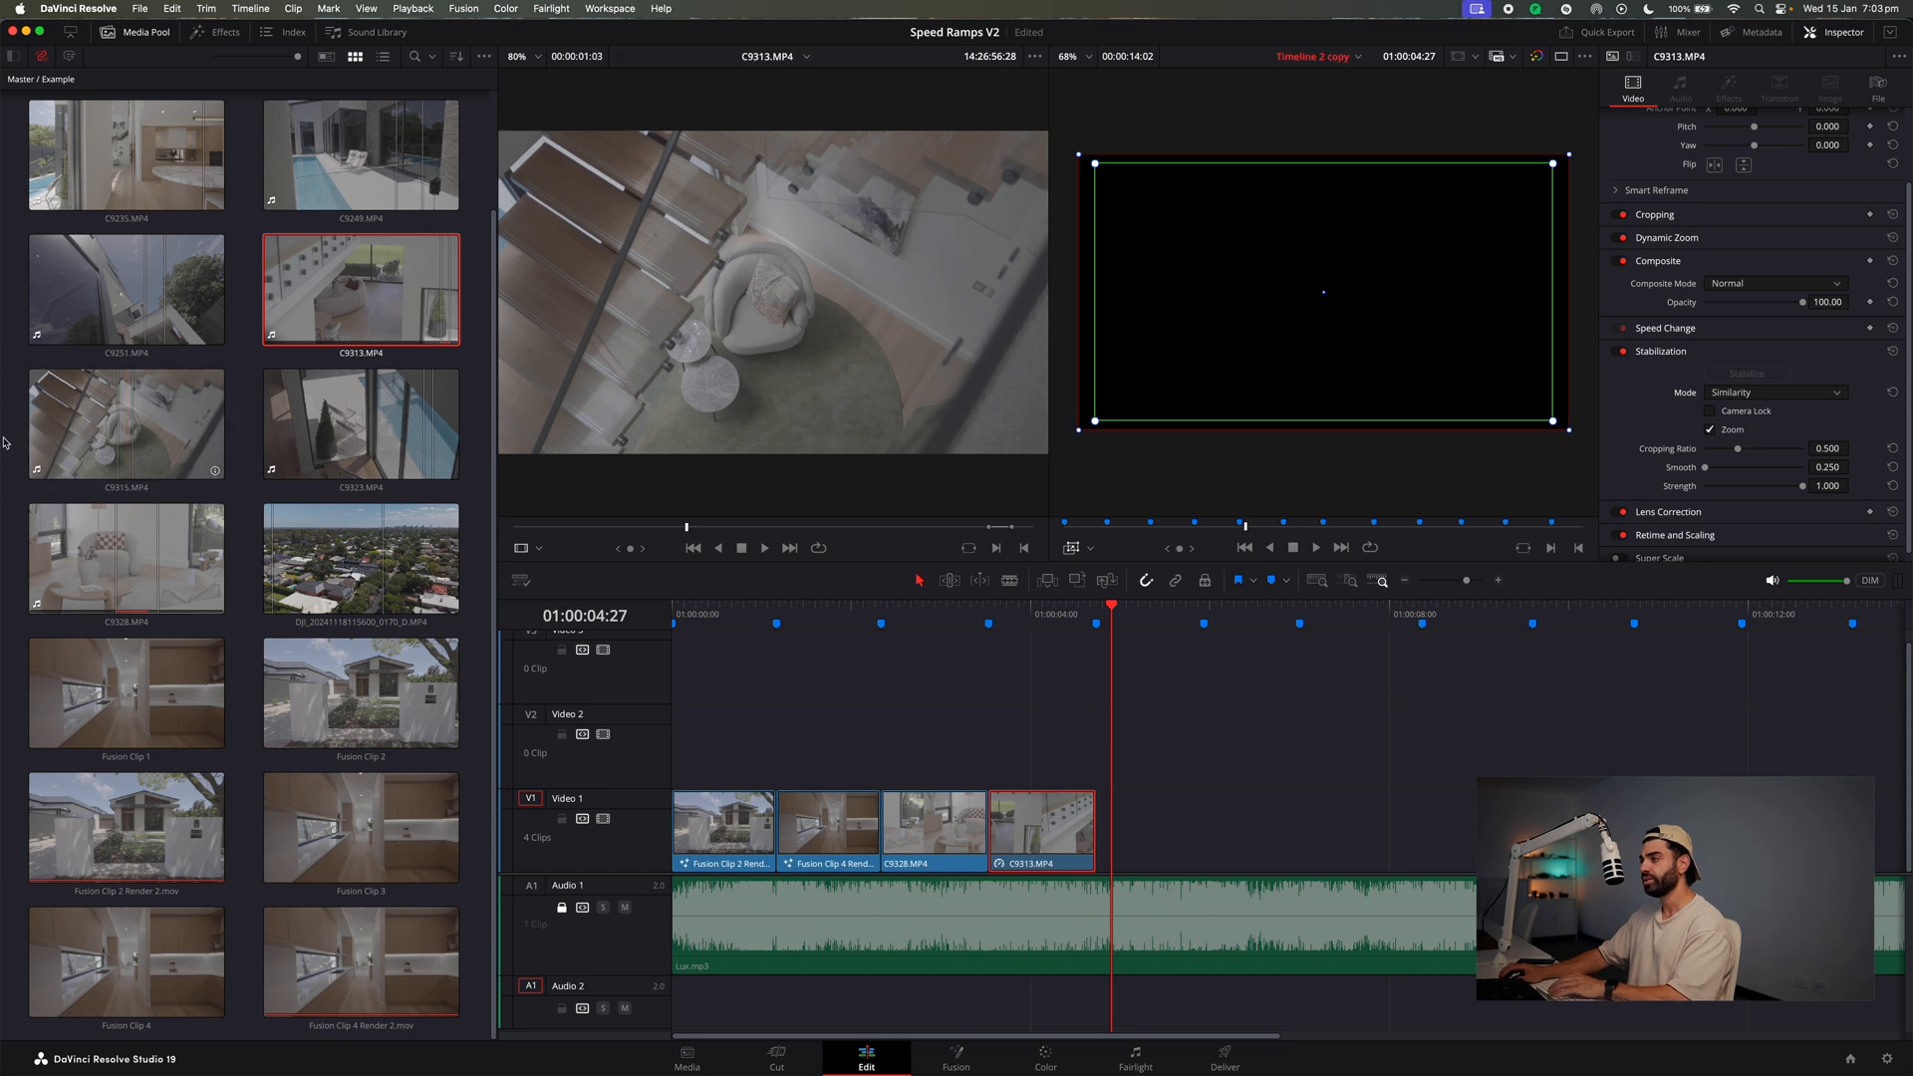
# Place C9315.MP4 on Video 1 right after C9313.MP4 and delete its linked audio.
pyautogui.moveTo(122, 436); pyautogui.dragTo(1144, 823)
pyautogui.click(1257, 1008)
pyautogui.press('BackSpace')
# Play back the cut into C9315.MP4, align the clip's end with the next beat marker, and select the clip.
pyautogui.click(1035, 632)
pyautogui.press('space')
pyautogui.click(1041, 620)
pyautogui.press('space')
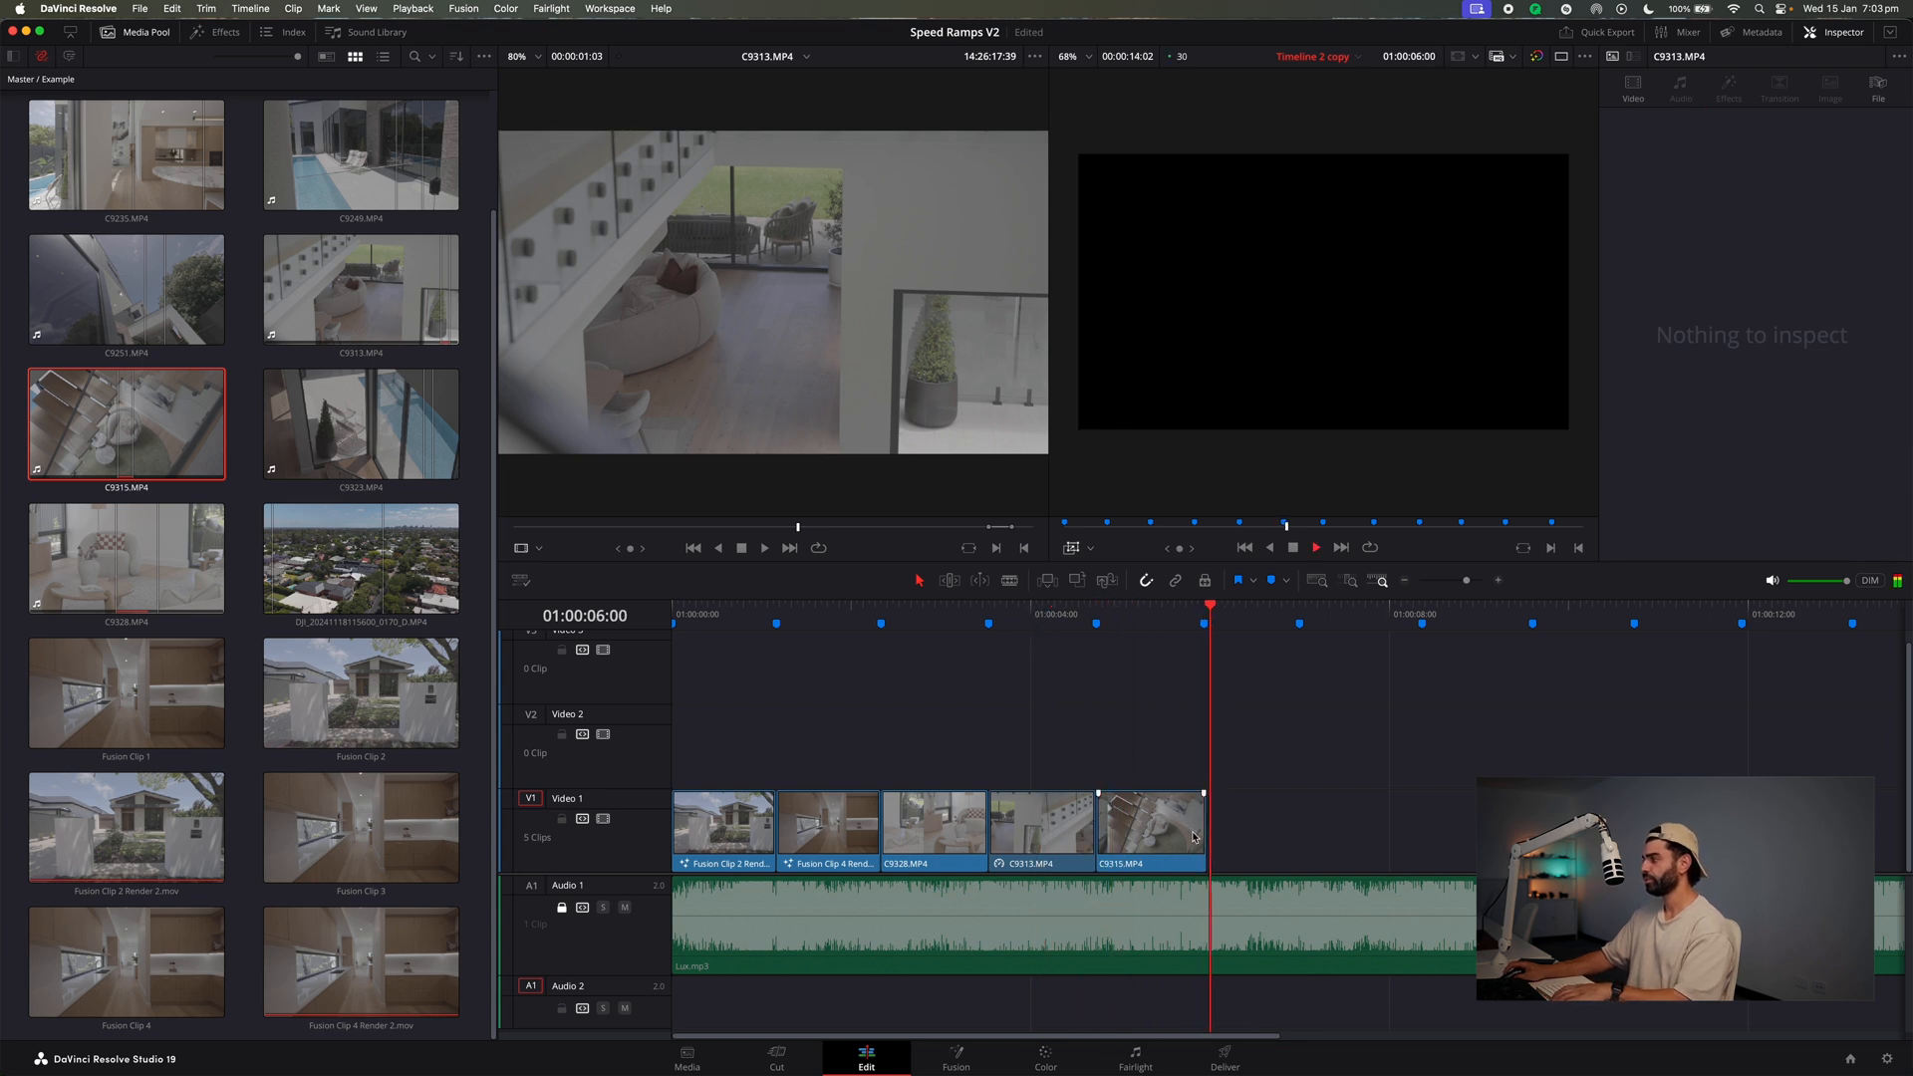
pyautogui.moveTo(1197, 821); pyautogui.dragTo(1205, 802)
pyautogui.click(1115, 619)
pyautogui.click(1167, 823)
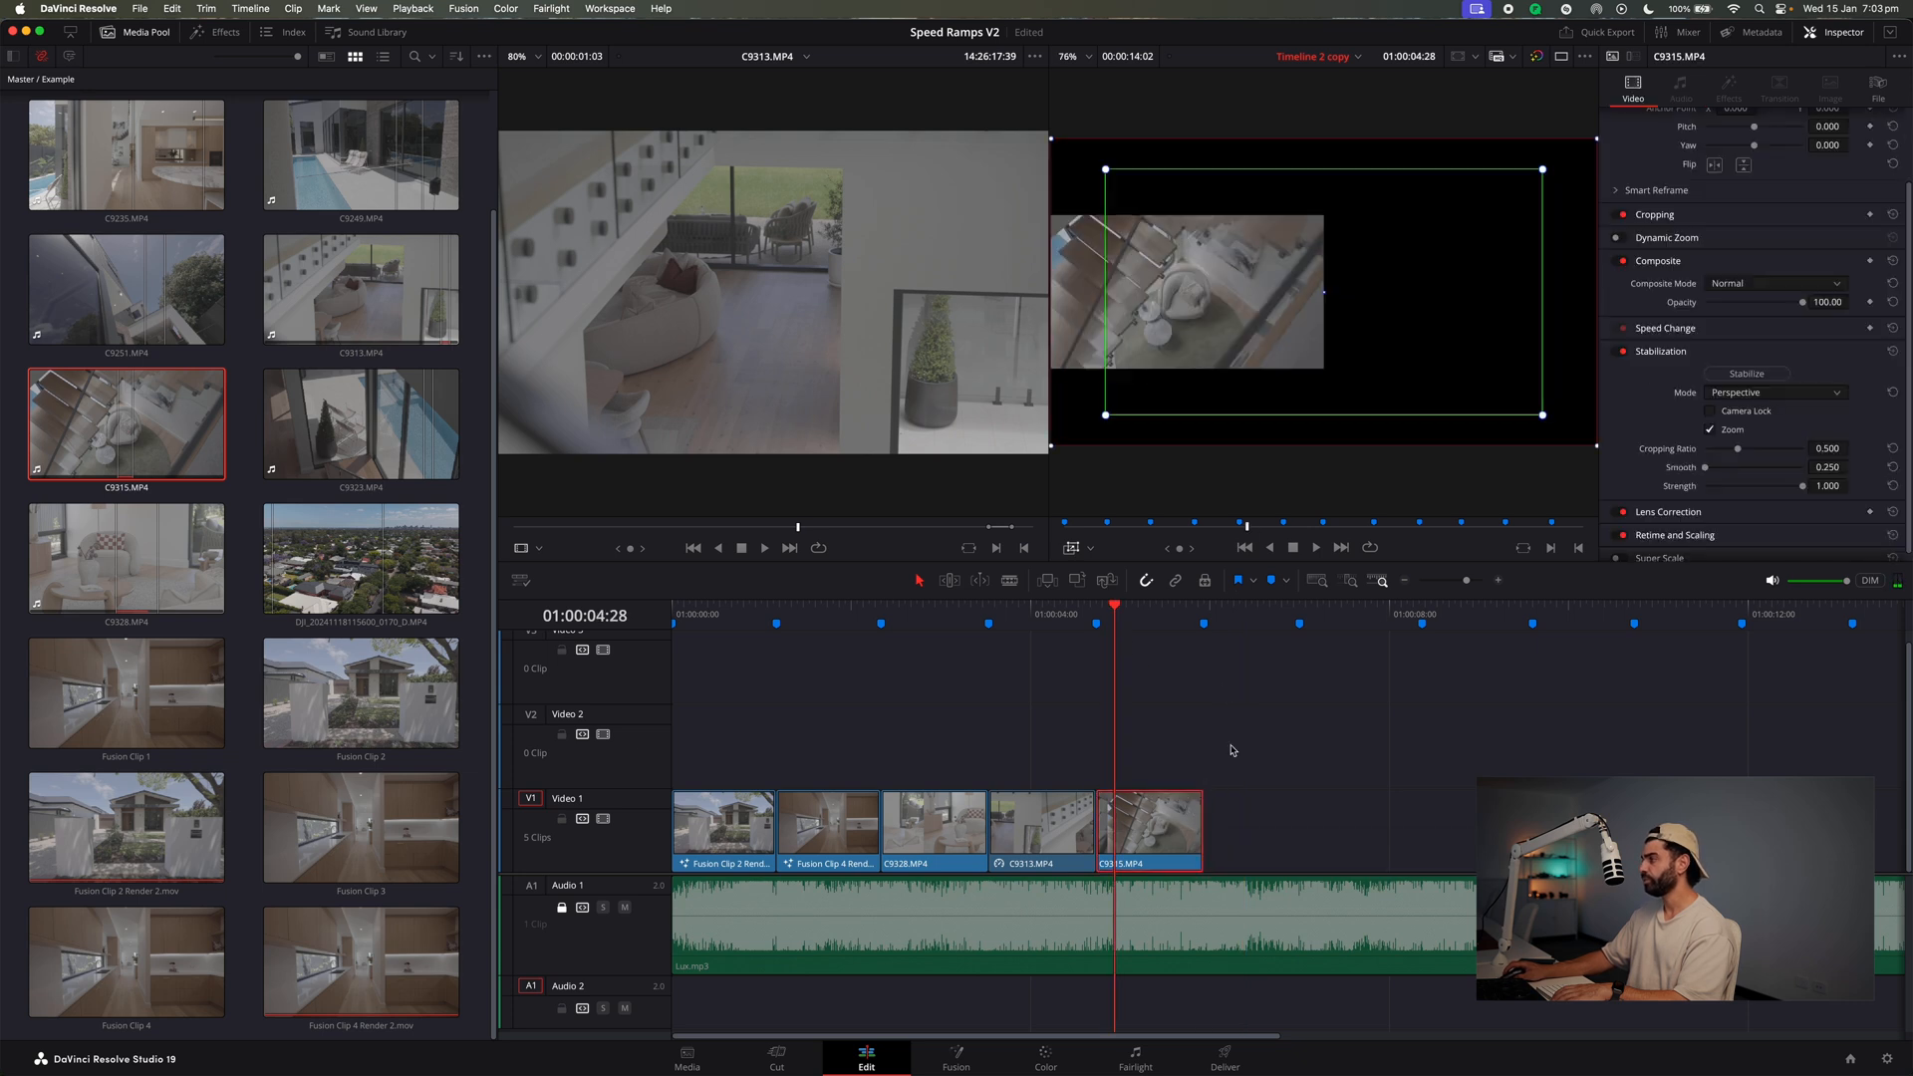
# Stabilize C9315.MP4 in Similarity mode and play back the result from the start of the clip.
pyautogui.scroll(-1, 1723, 400)
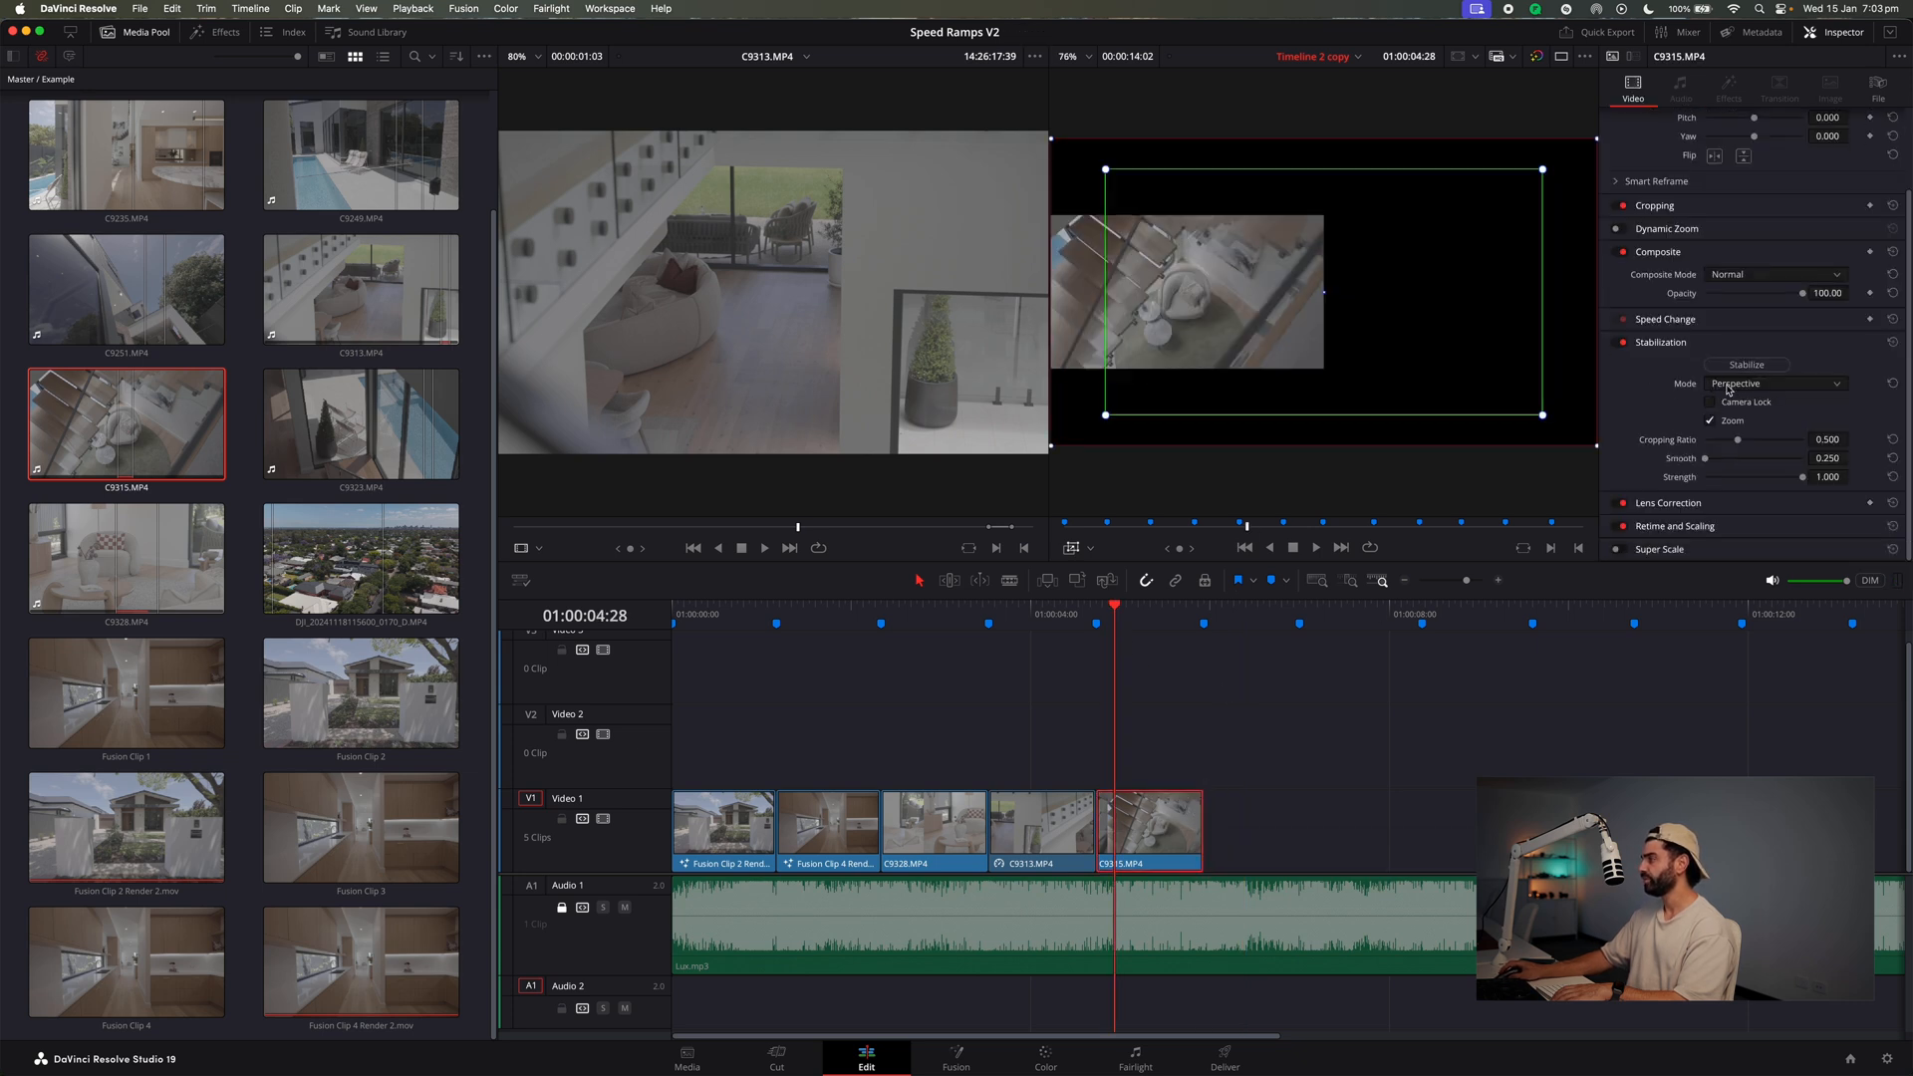
pyautogui.click(1756, 366)
pyautogui.click(1096, 636)
pyautogui.press('space')
pyautogui.press('space')
# Enlarge C9315.MP4's green Dynamic Zoom frame almost to the image edges and play back the transition from C9313.MP4.
pyautogui.click(1128, 610)
pyautogui.moveTo(1129, 610); pyautogui.dragTo(1117, 610)
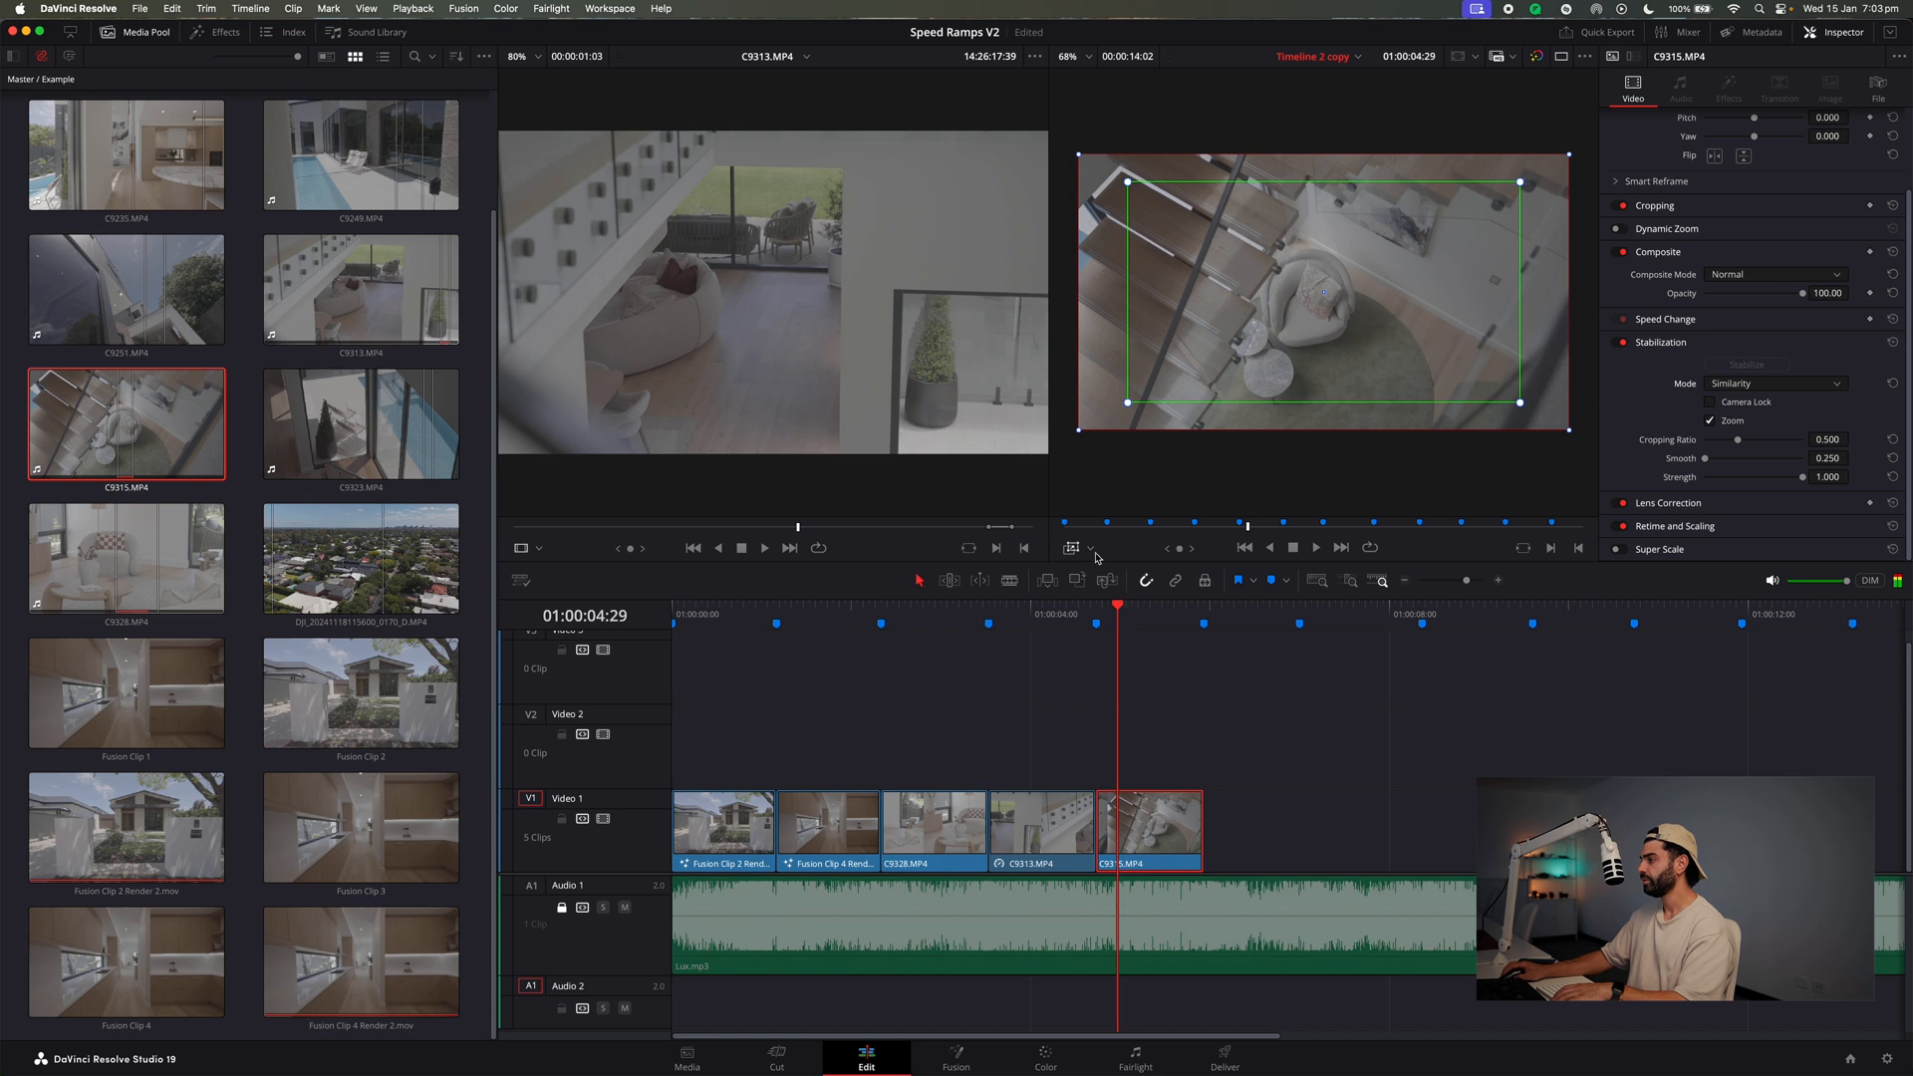
pyautogui.moveTo(1520, 409); pyautogui.dragTo(1551, 420)
pyautogui.click(1046, 625)
pyautogui.press('space')
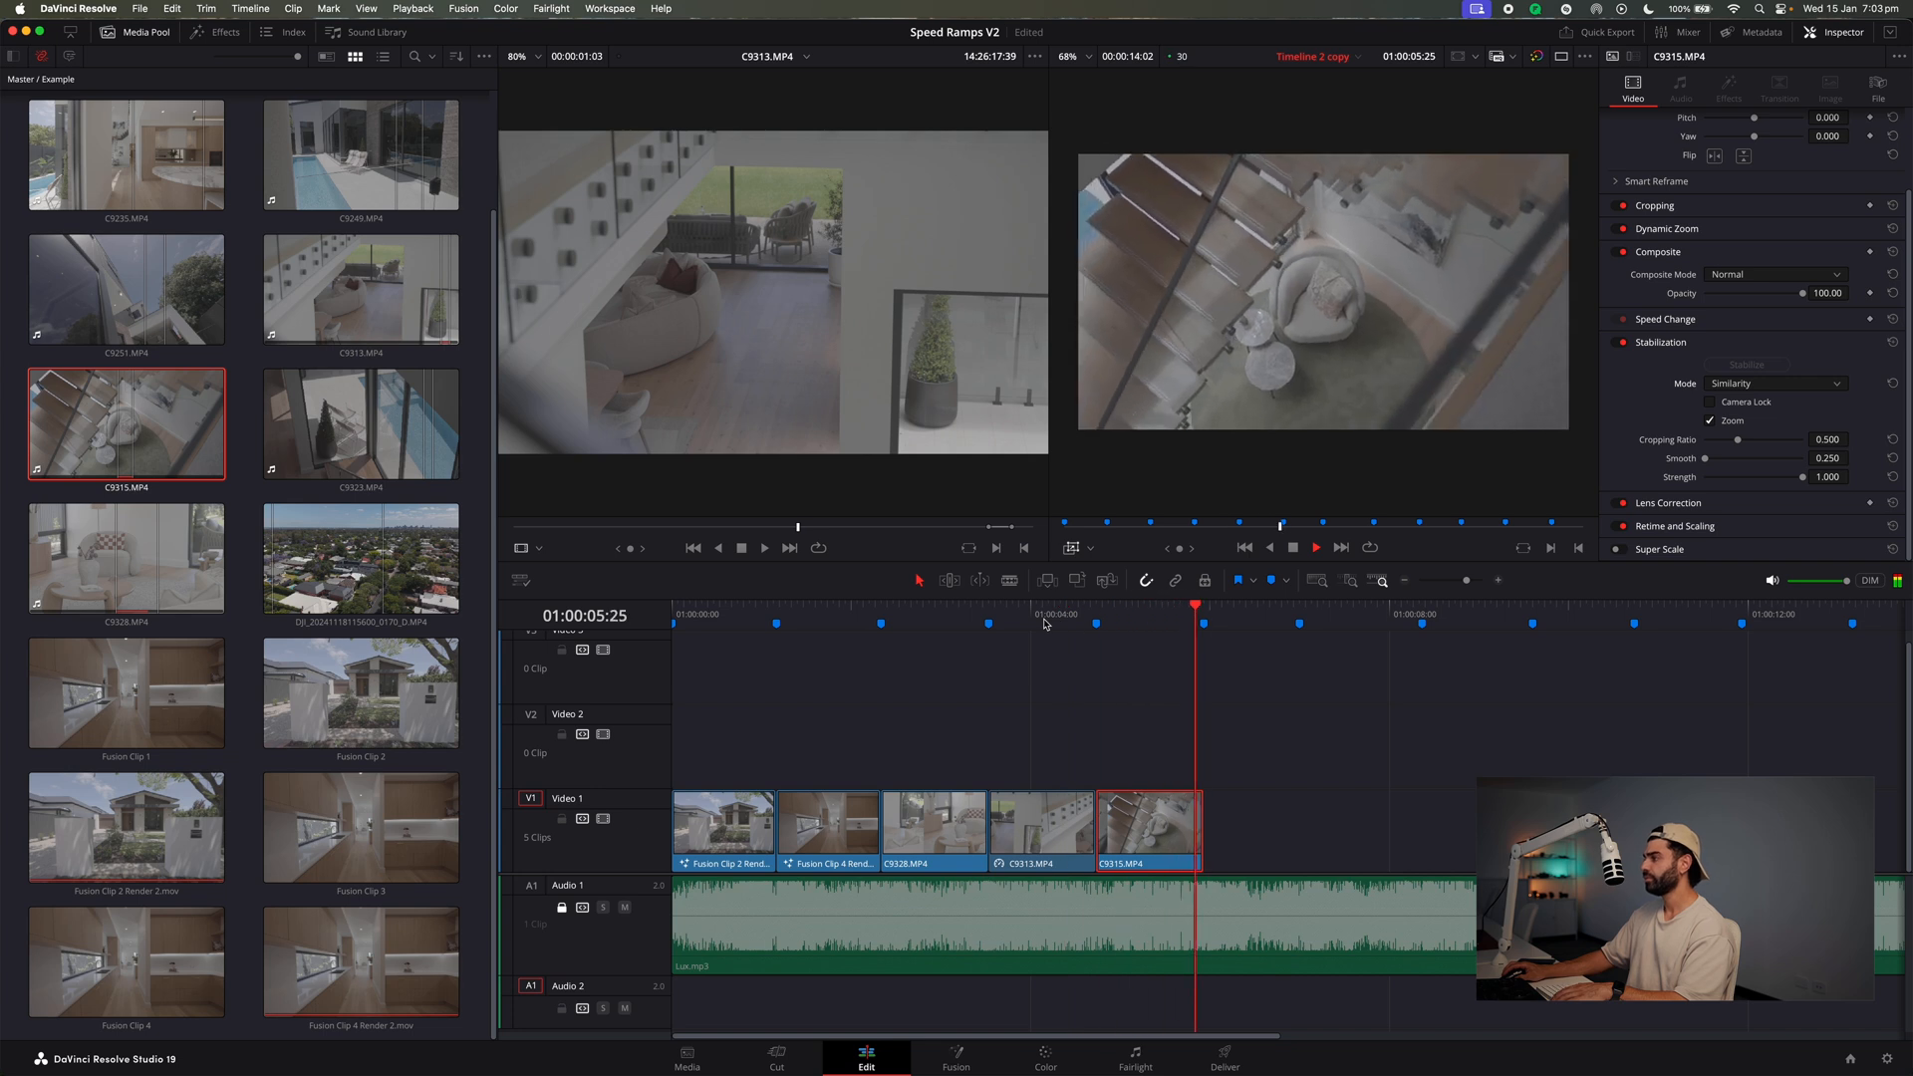
pyautogui.press('space')
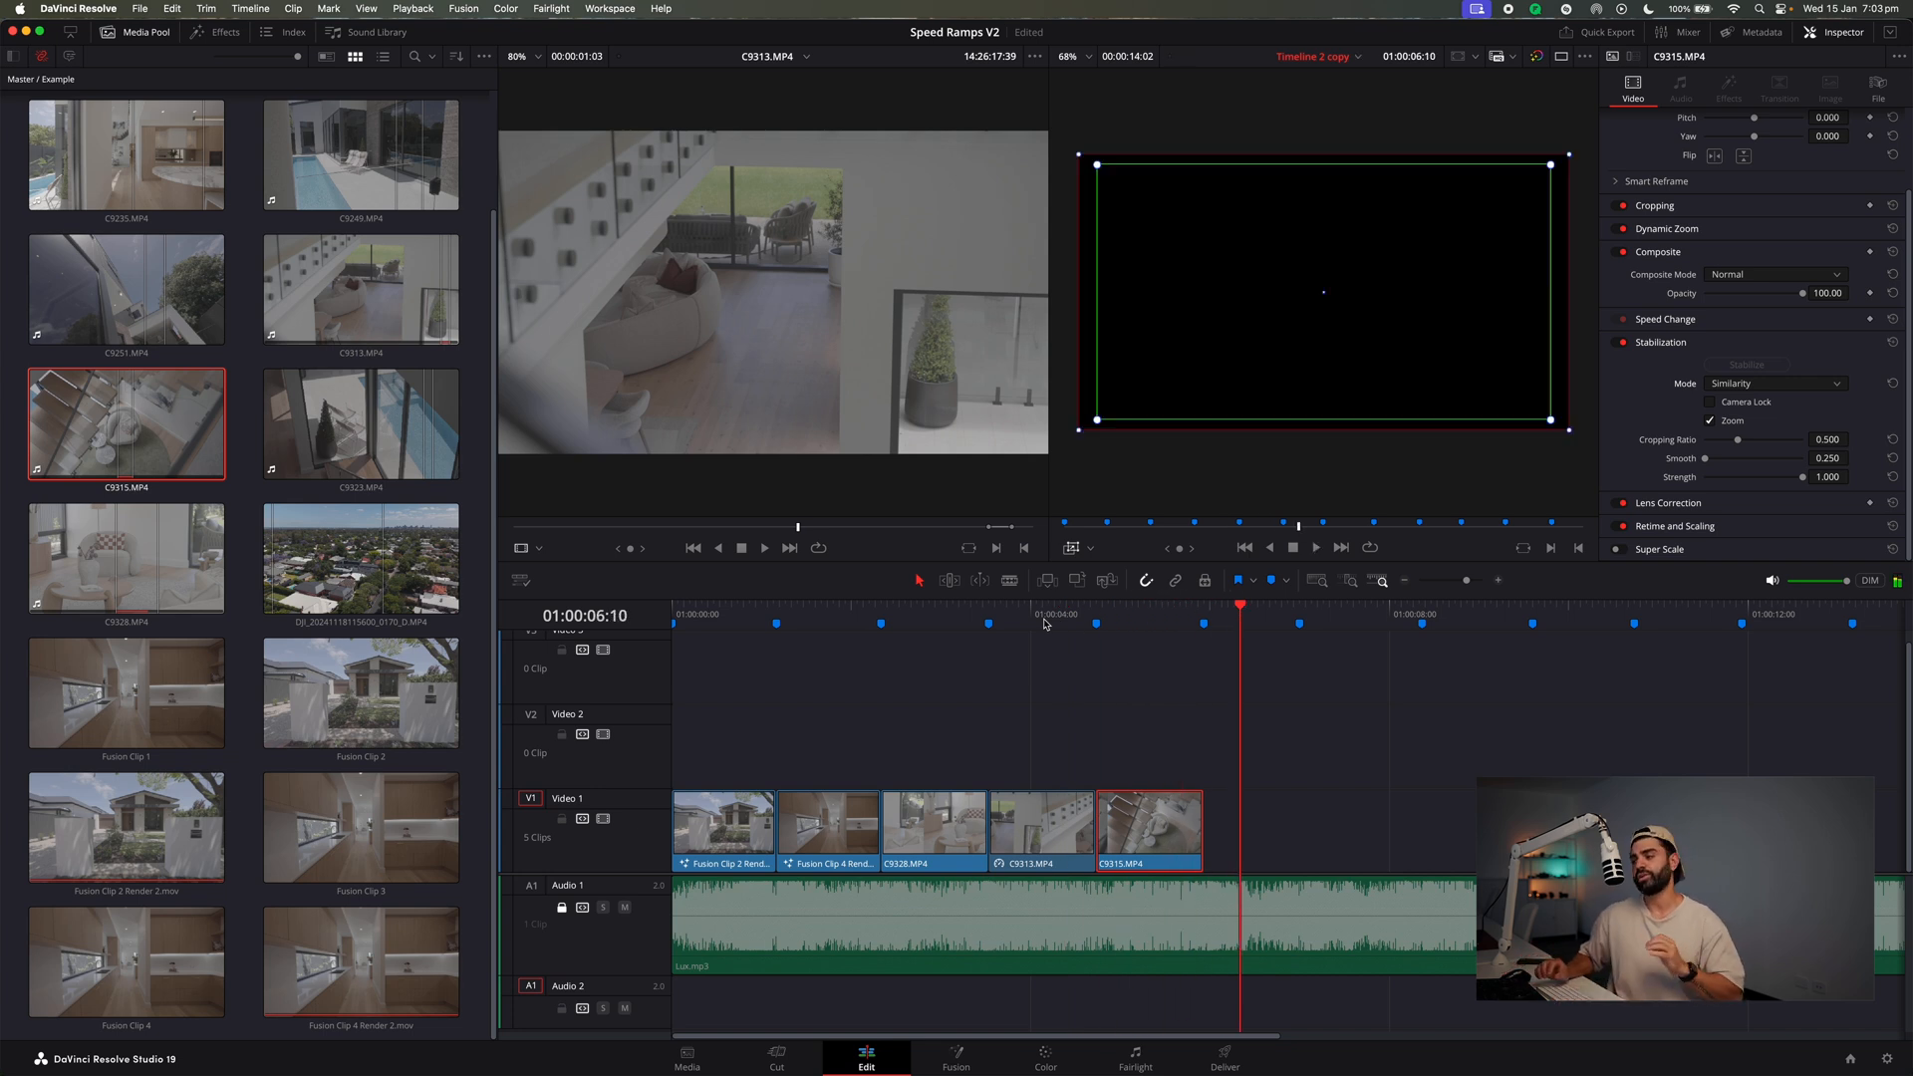
pyautogui.click(1045, 625)
pyautogui.press('space')
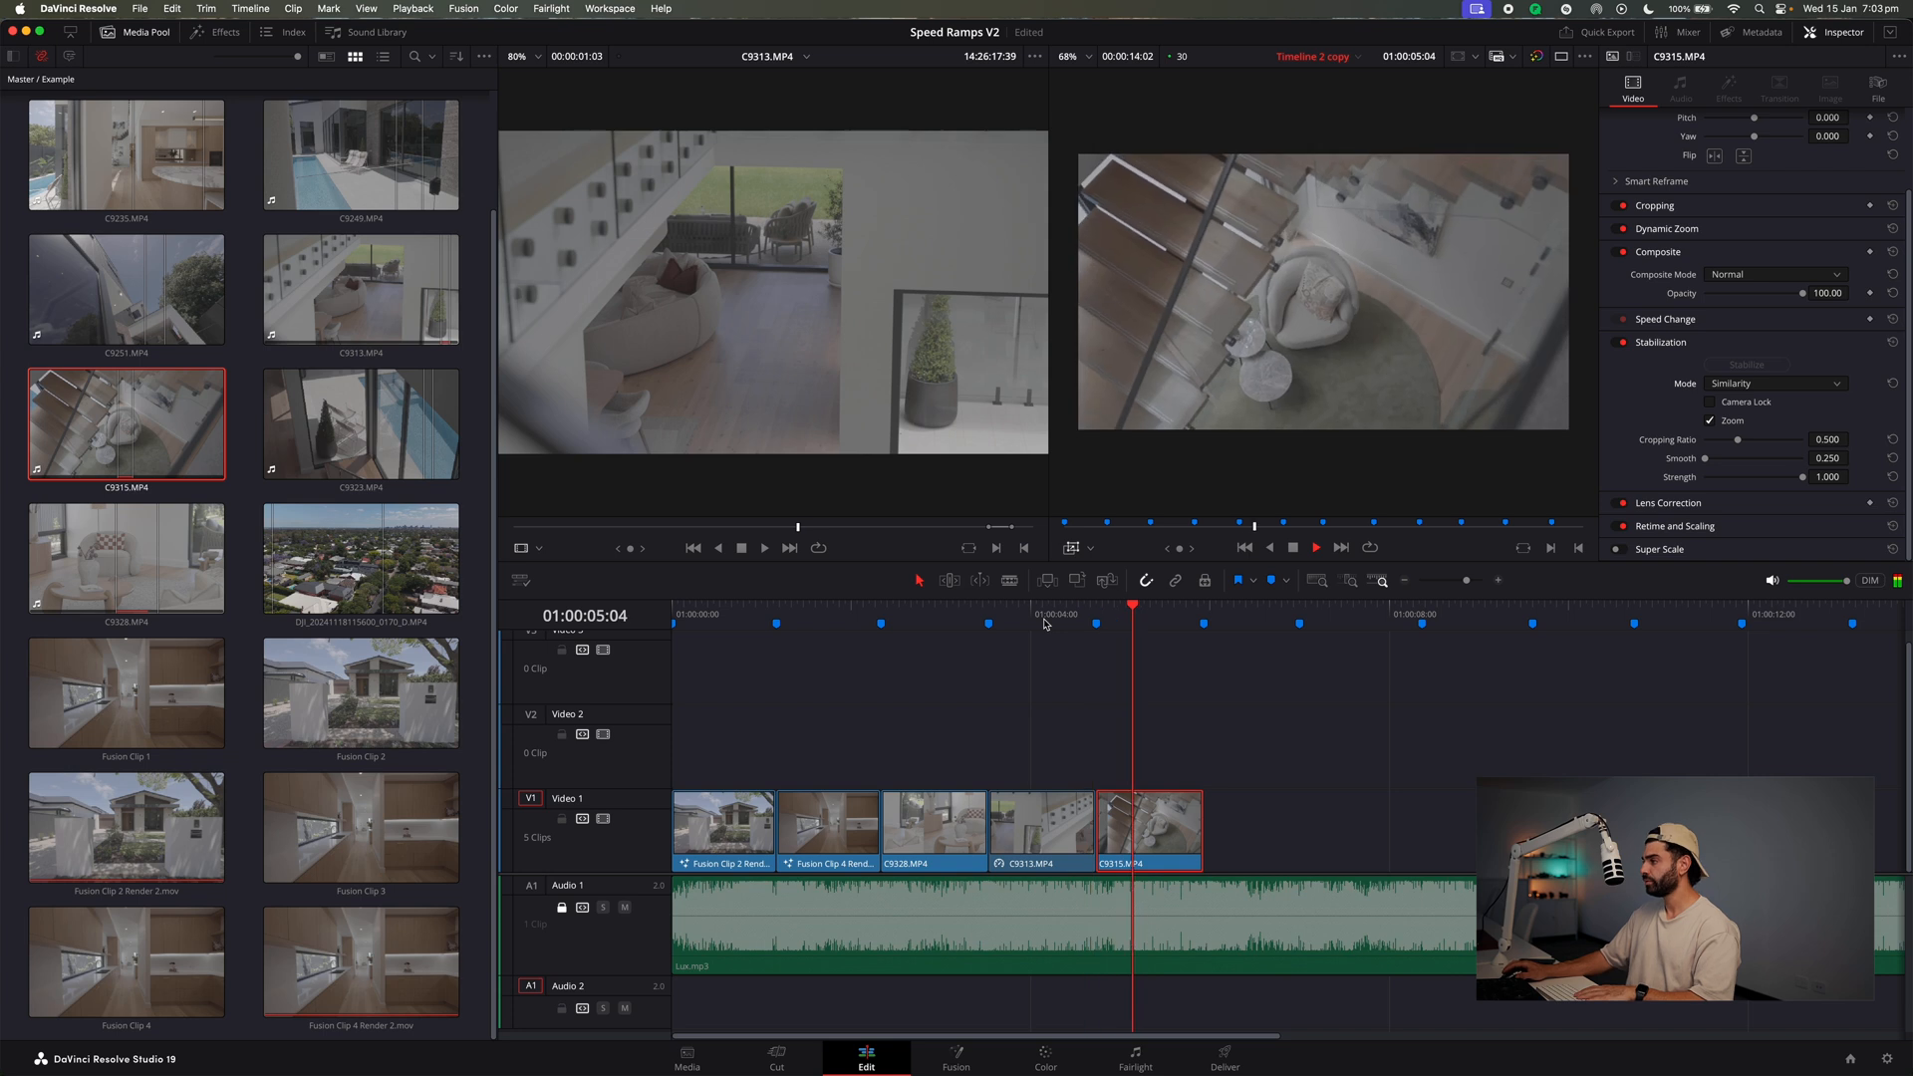
pyautogui.press('space')
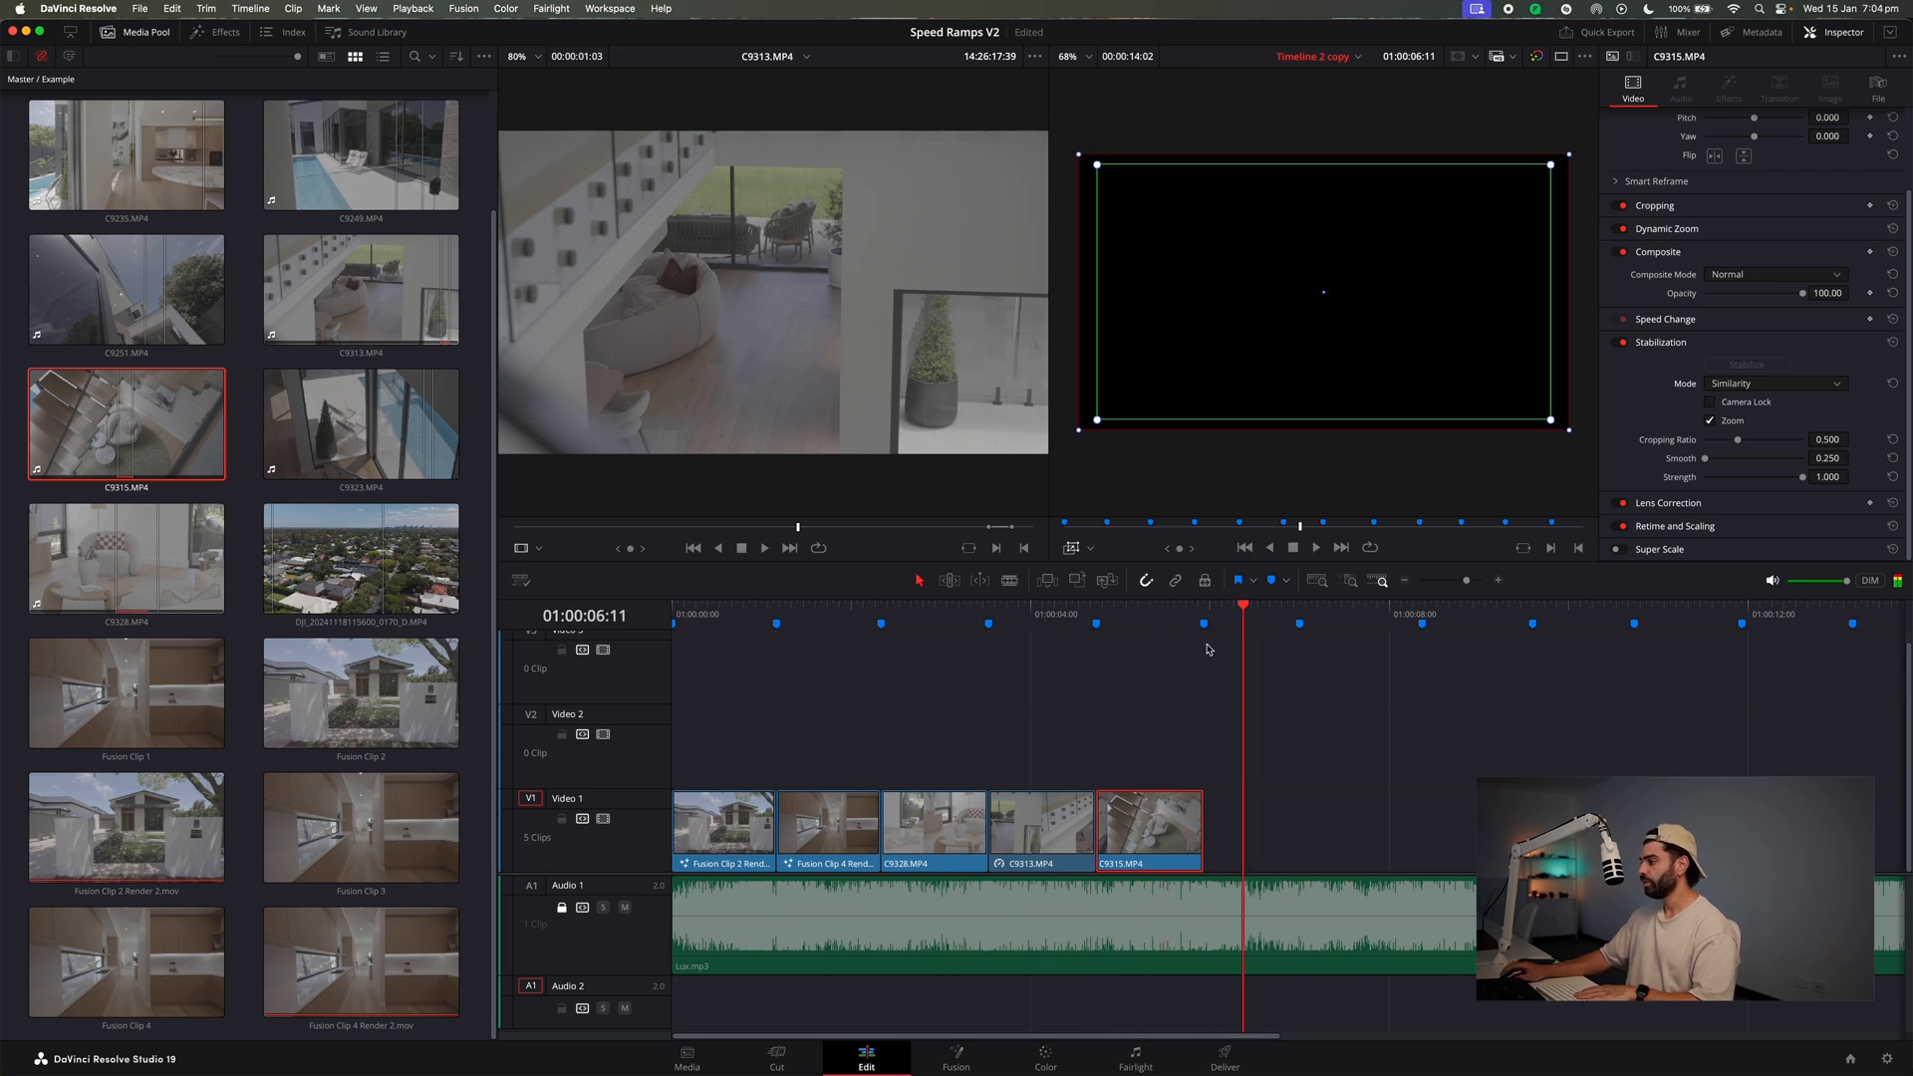
pyautogui.click(1161, 620)
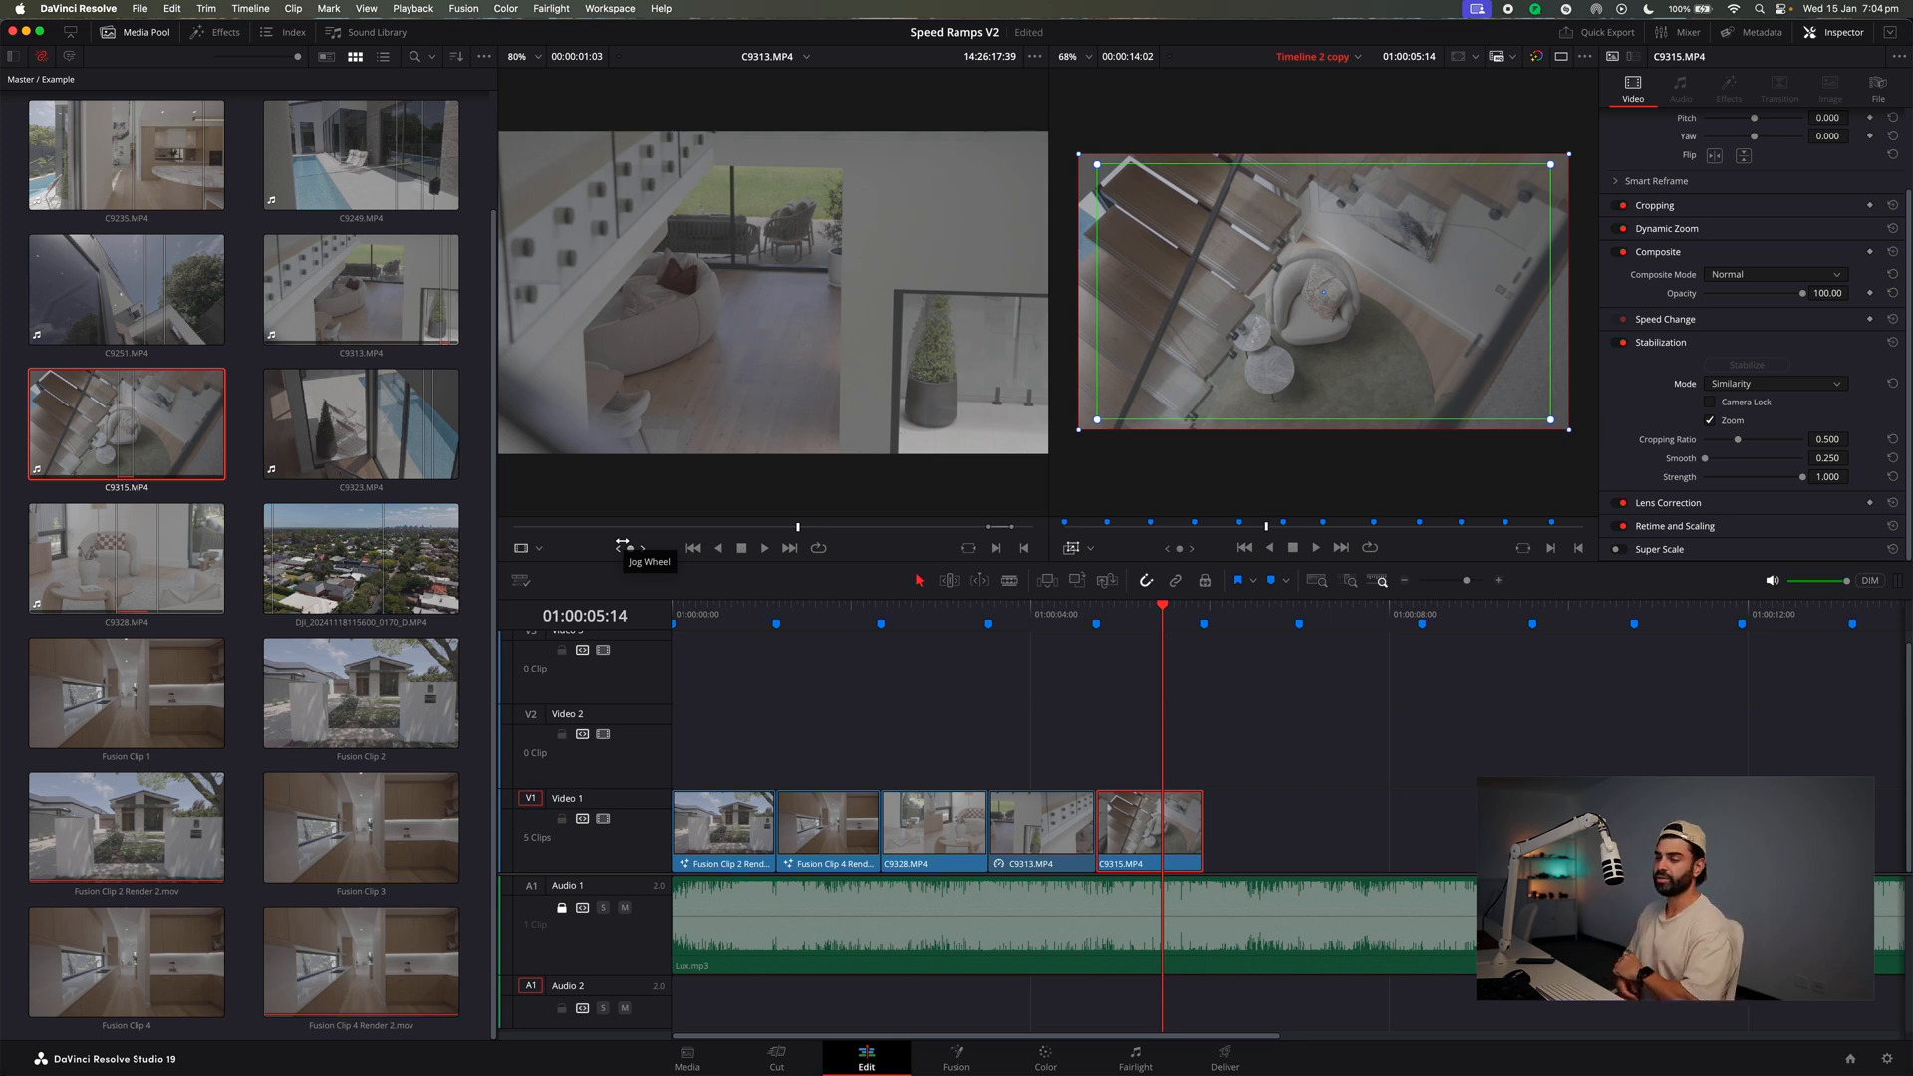
# Place C9323.MP4 on Video 1 right after C9315.MP4 without its linked audio, ending at the next beat marker.
pyautogui.click(354, 428)
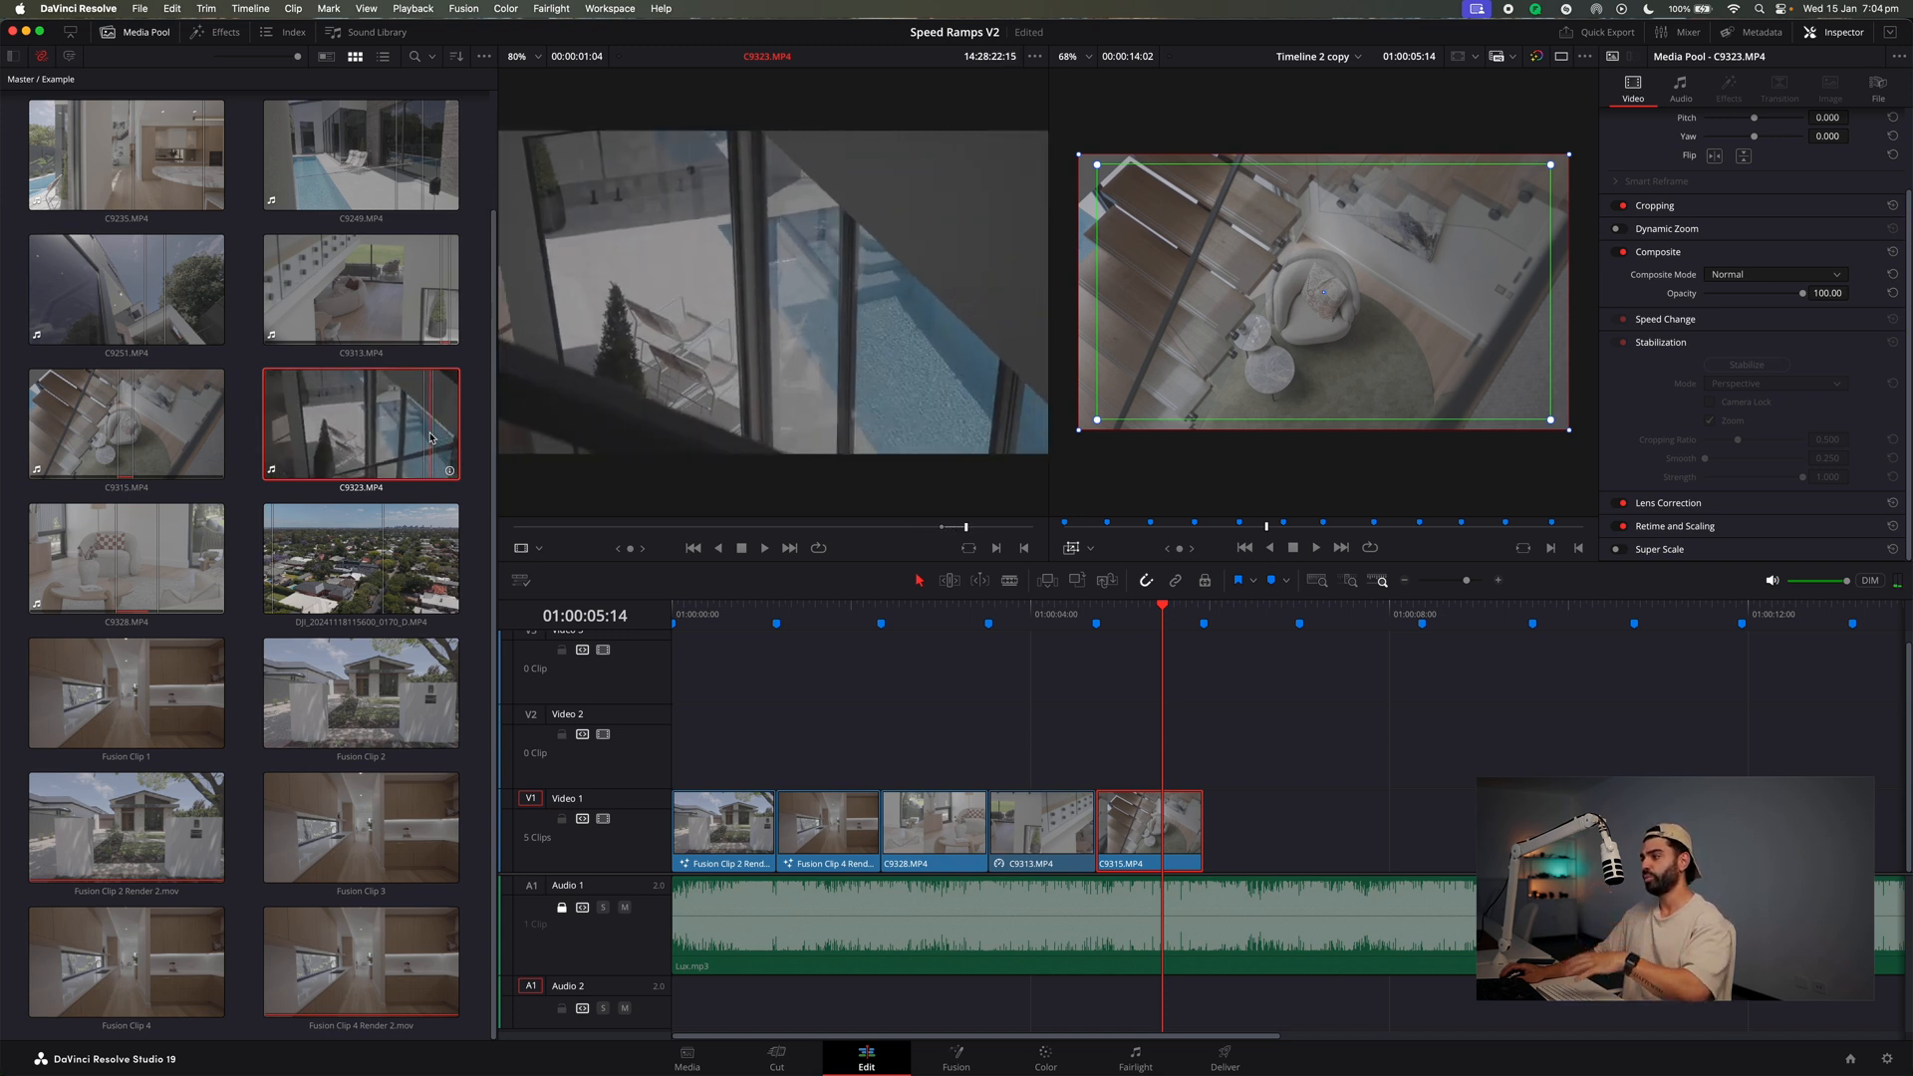
pyautogui.moveTo(416, 441); pyautogui.dragTo(1300, 1039)
pyautogui.press('Delete')
pyautogui.moveTo(1293, 853); pyautogui.dragTo(1294, 852)
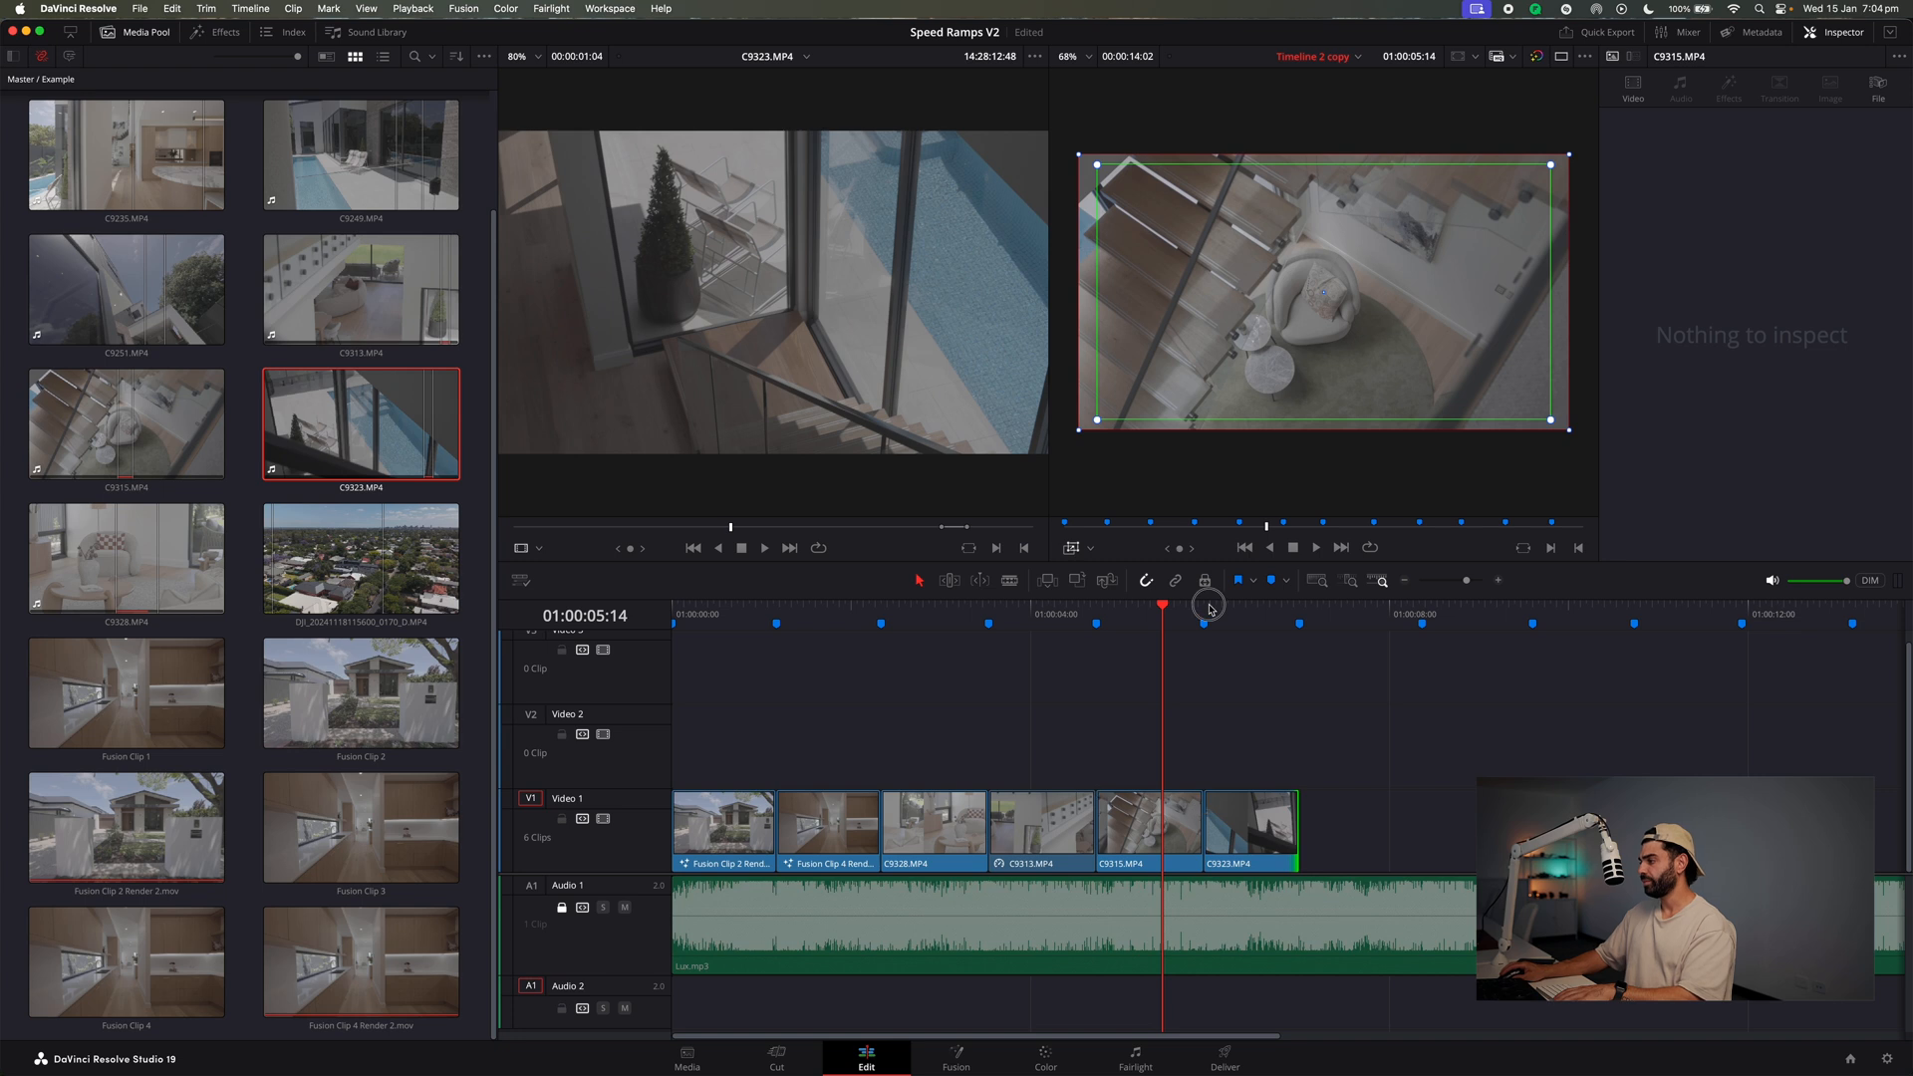
# Play back the cut into C9323.MP4 and apply a clip speed change to that clip.
pyautogui.press('space')
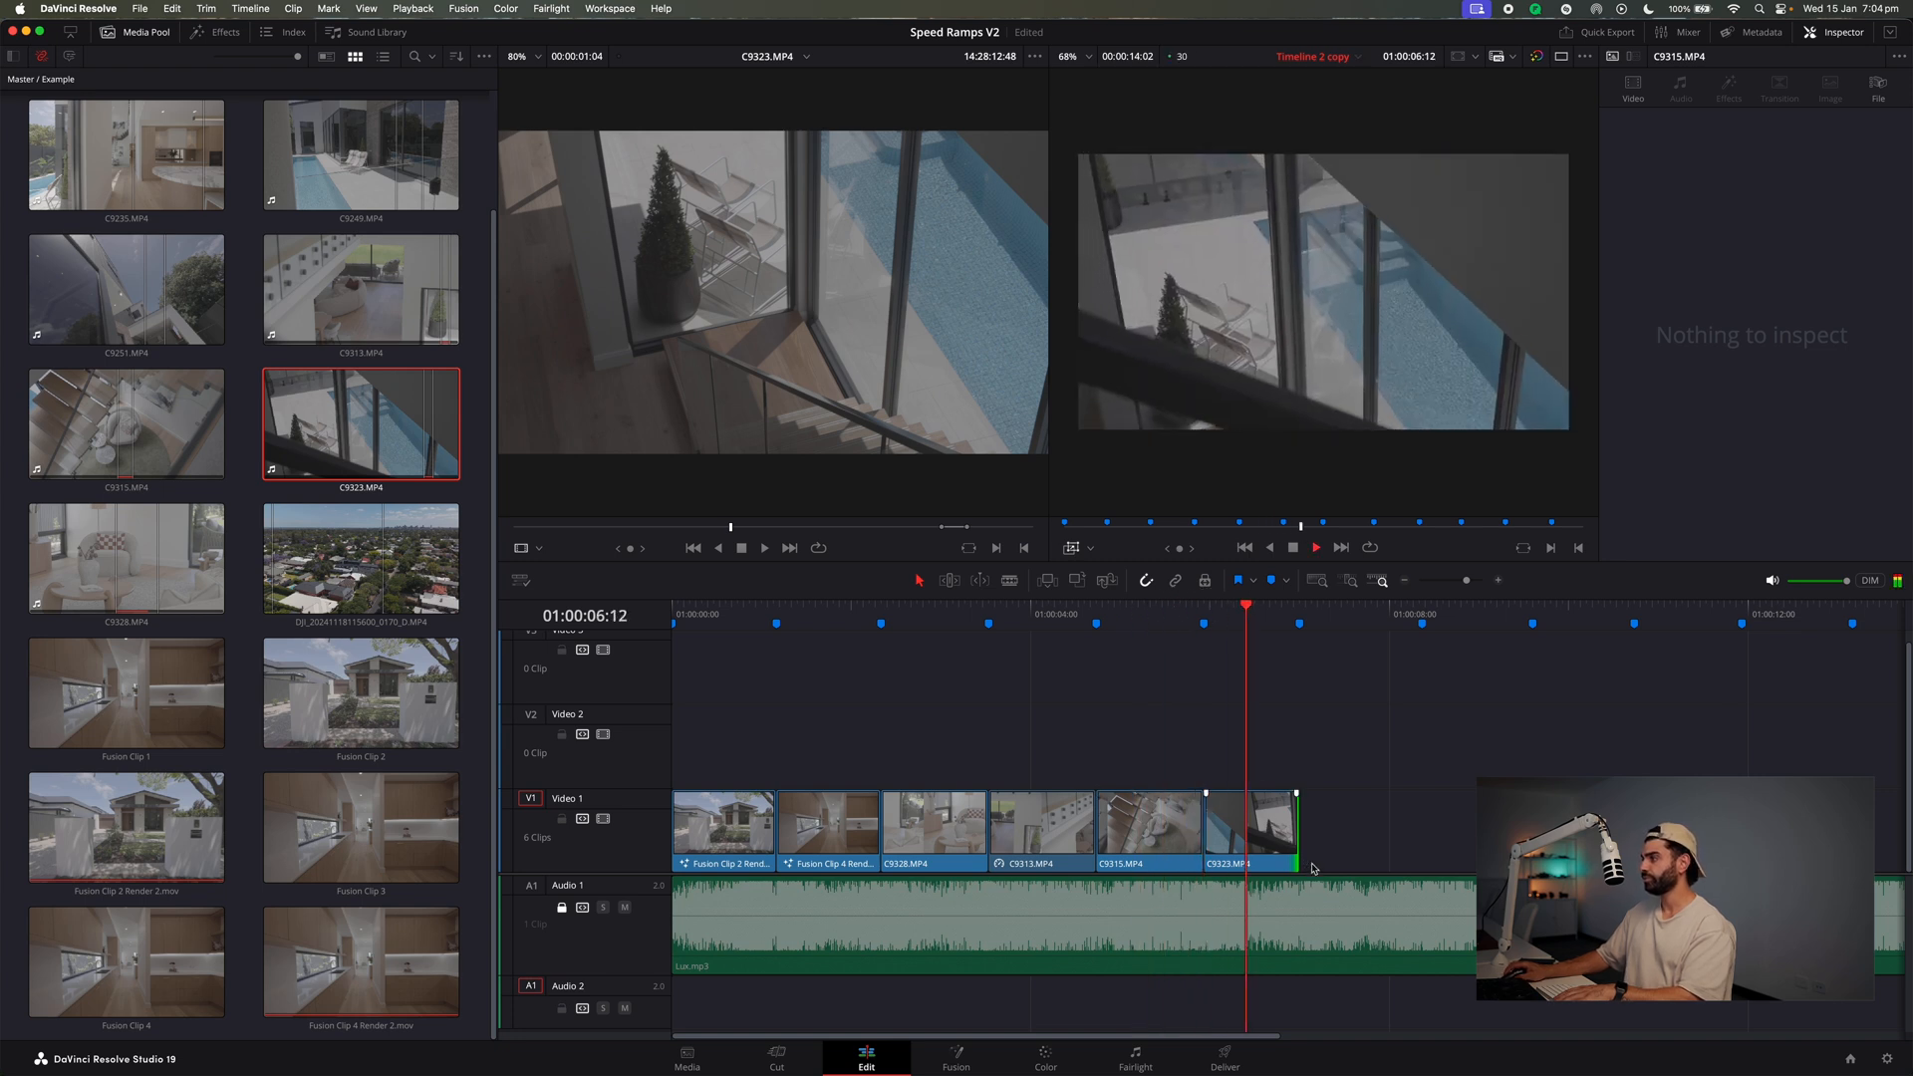
pyautogui.press('space')
pyautogui.moveTo(1244, 612); pyautogui.dragTo(1232, 614)
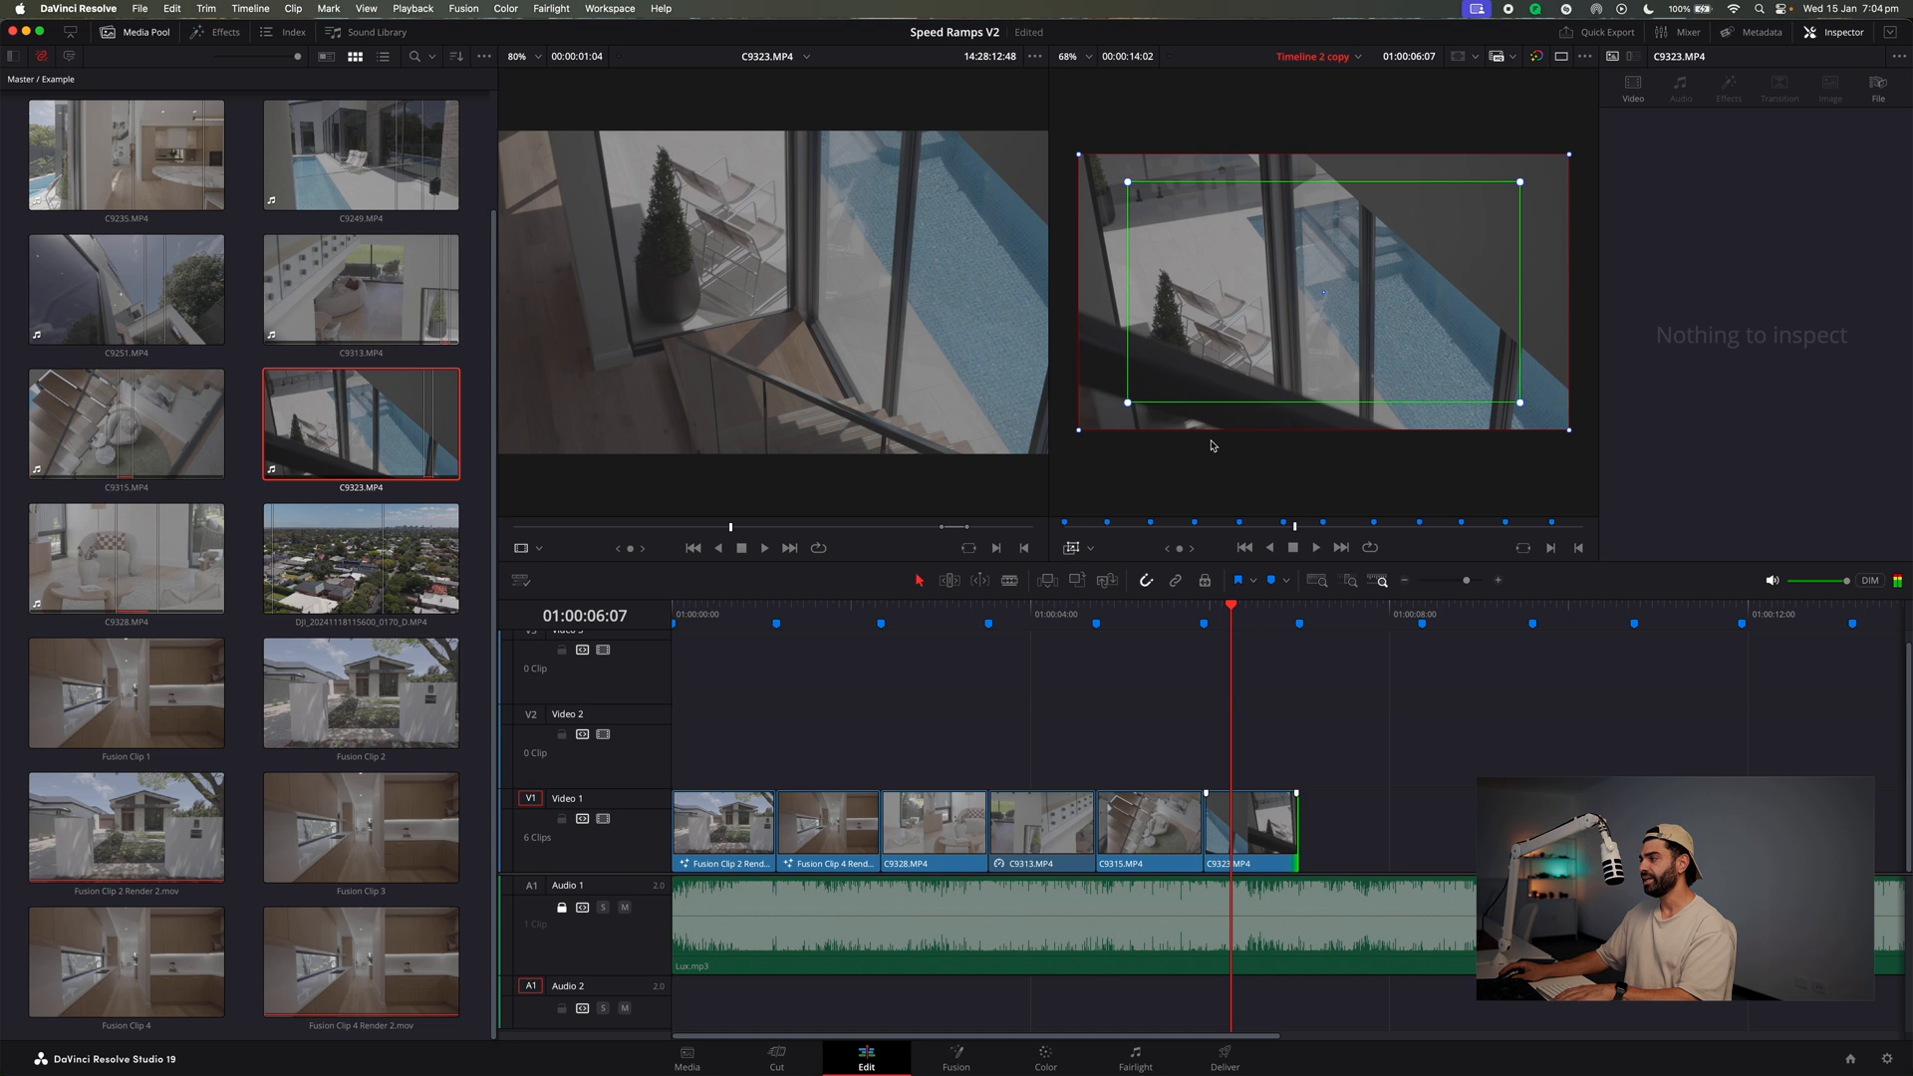
pyautogui.press('space')
pyautogui.click(1212, 614)
pyautogui.click(1257, 822)
pyautogui.press('r')
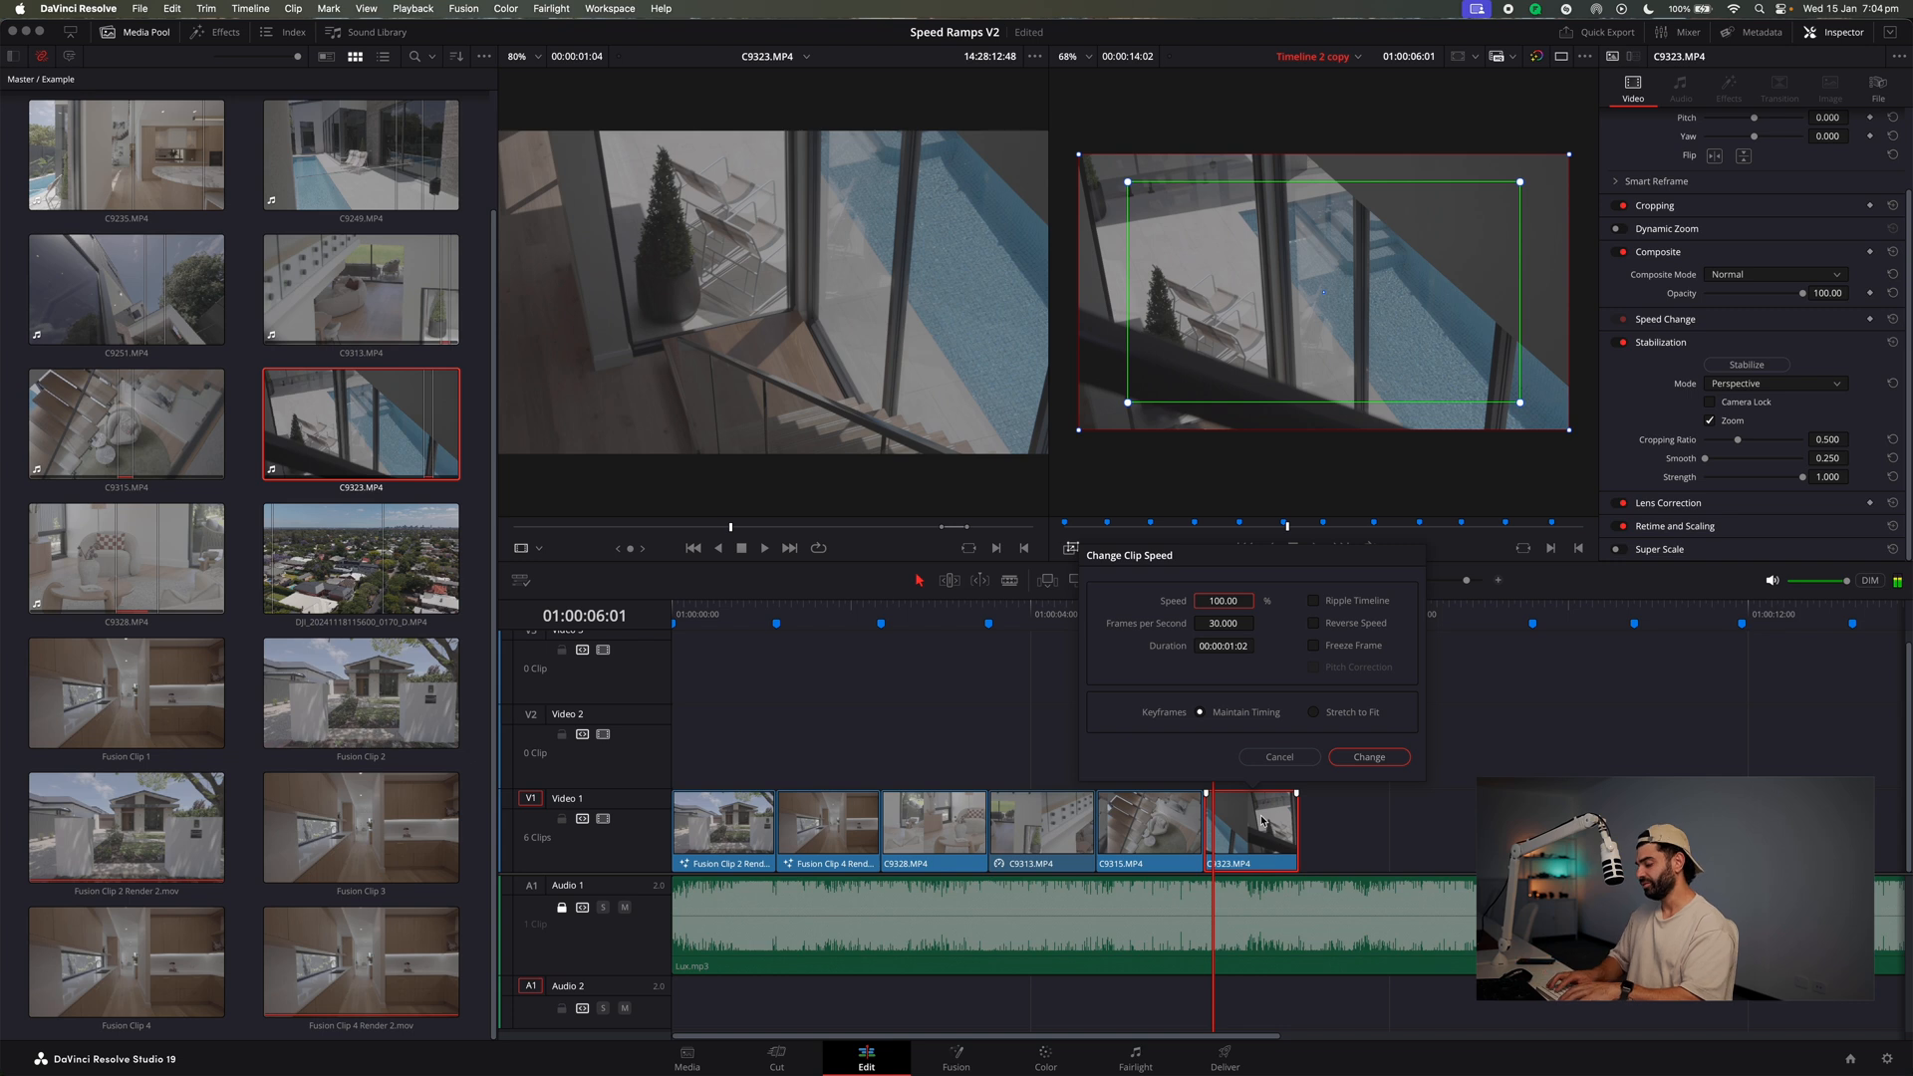
pyautogui.press('Return')
pyautogui.press('Left')
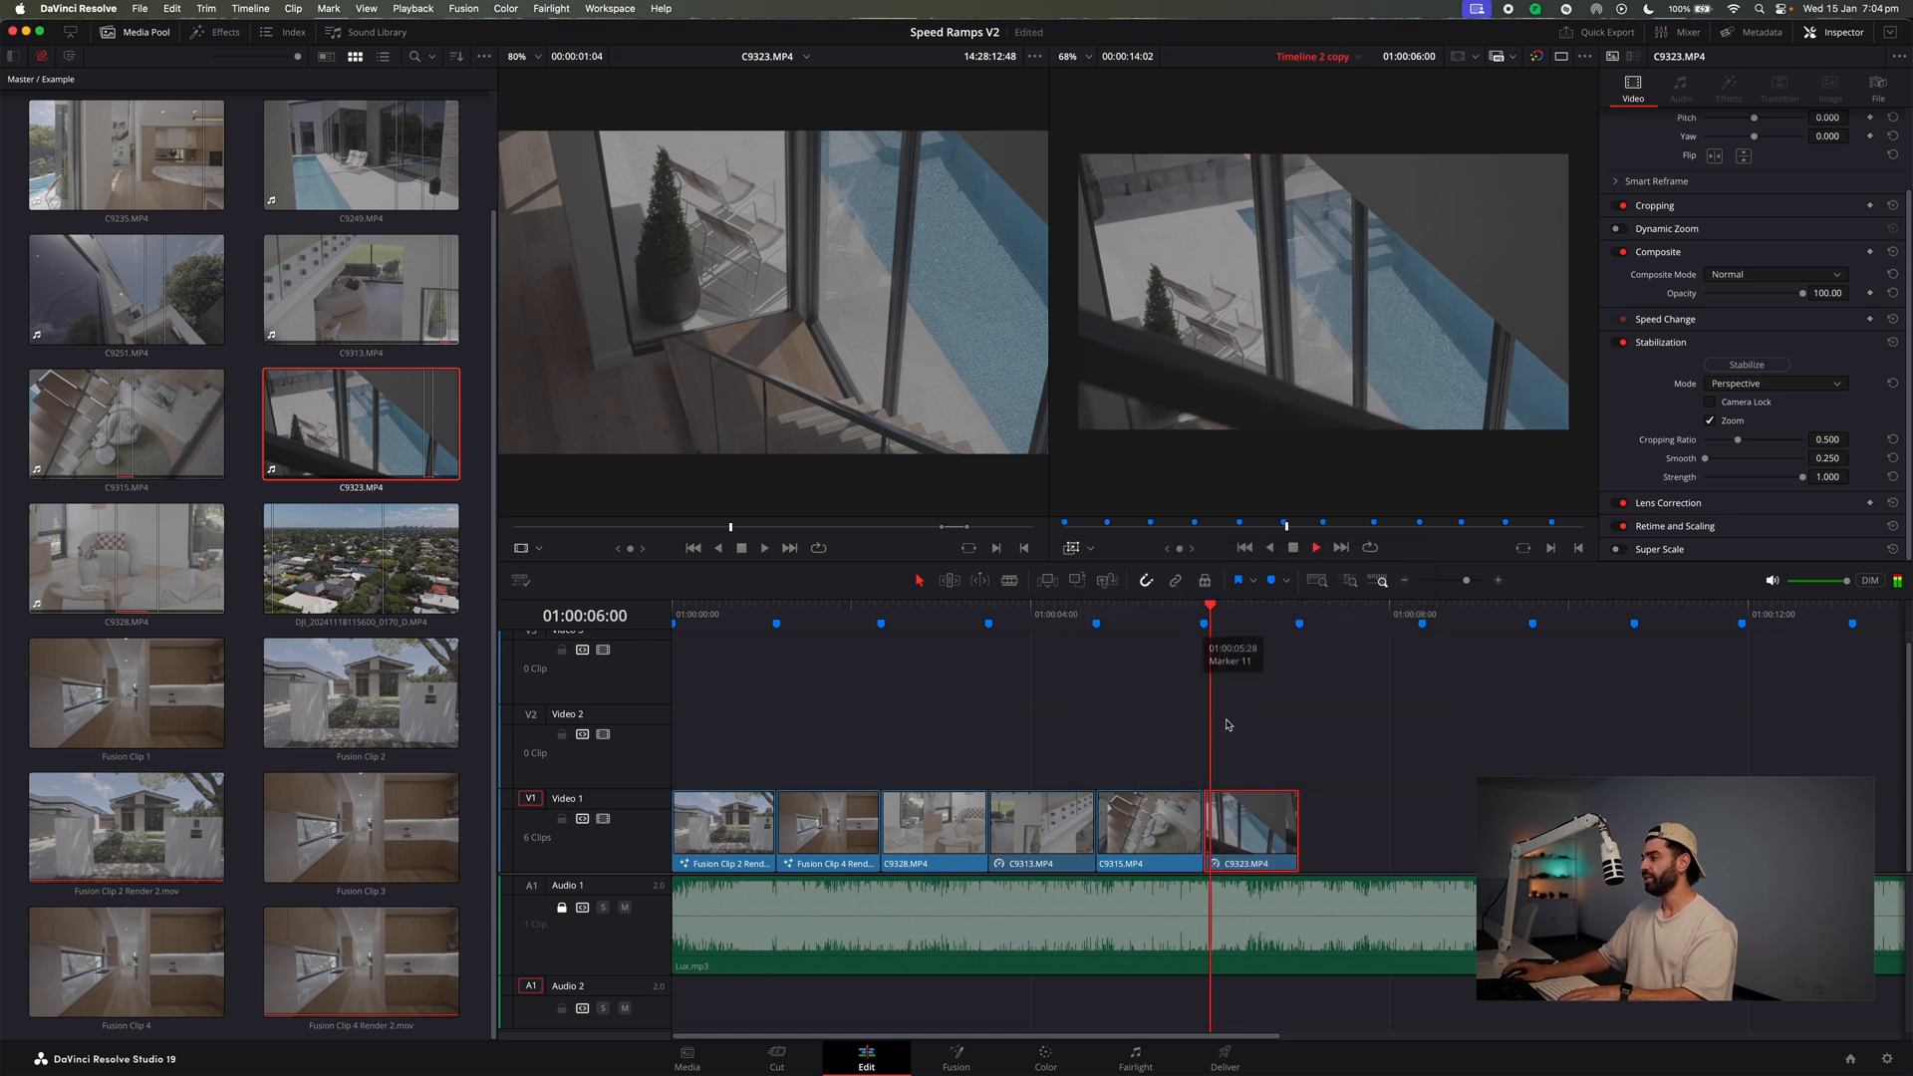
pyautogui.press('space')
# Show the Transform overlay on C9323.MP4, scale and reposition the image slightly beyond the frame, and play back the shot.
pyautogui.click(1232, 614)
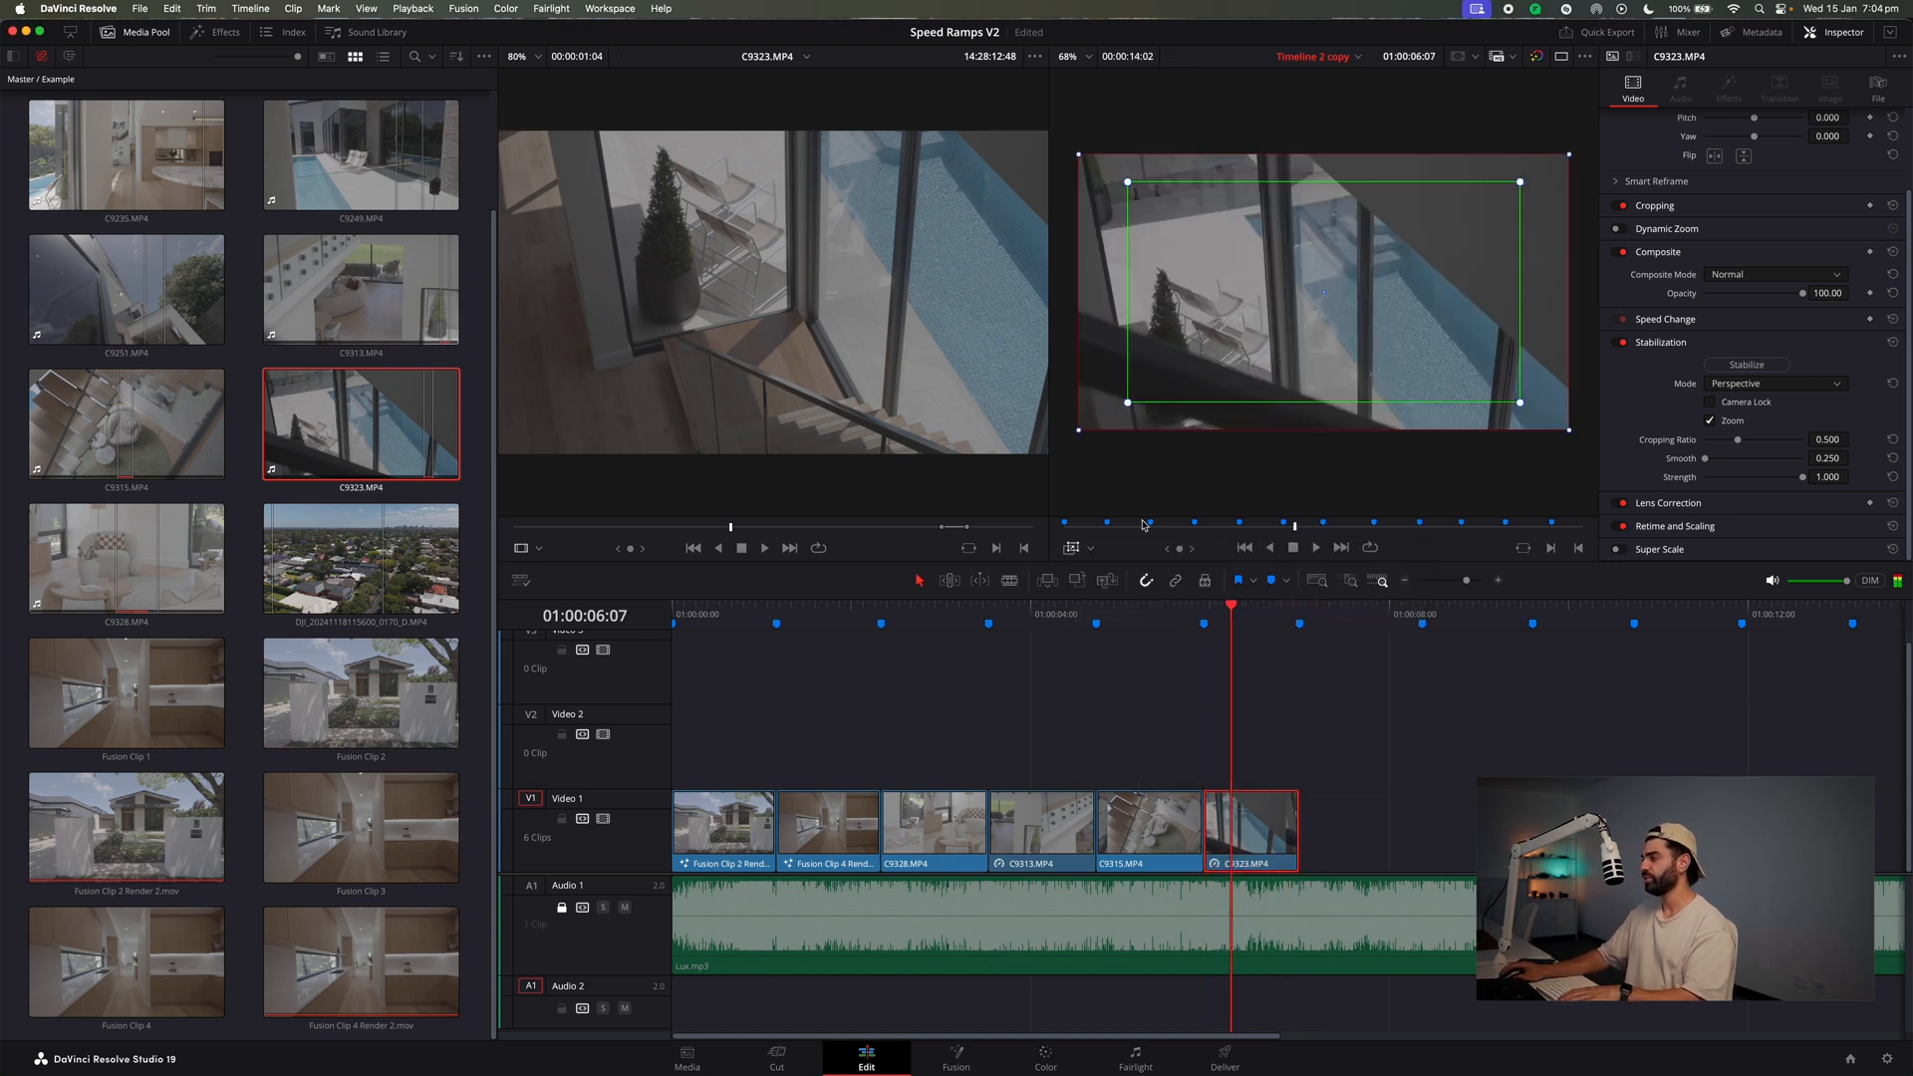
pyautogui.click(1090, 548)
pyautogui.click(1111, 626)
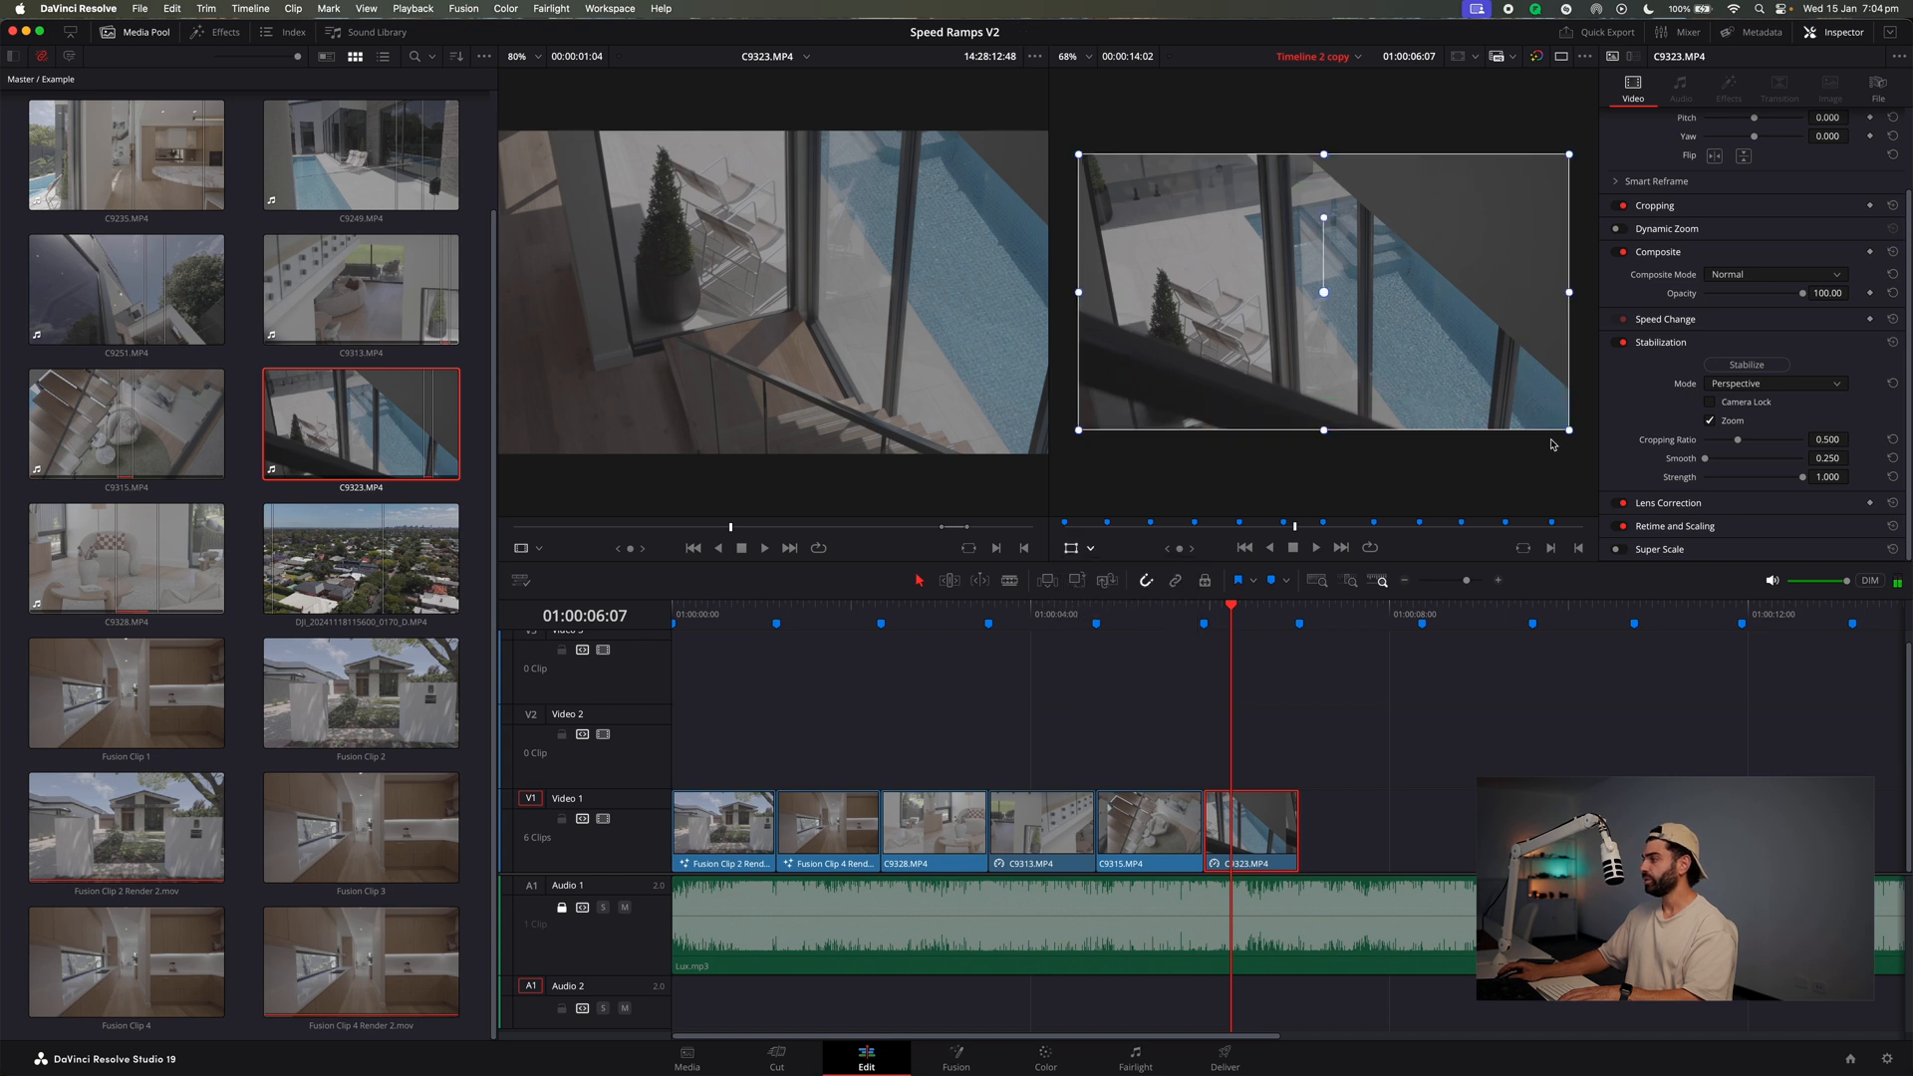
pyautogui.moveTo(1570, 433); pyautogui.dragTo(1525, 397)
pyautogui.press('space')
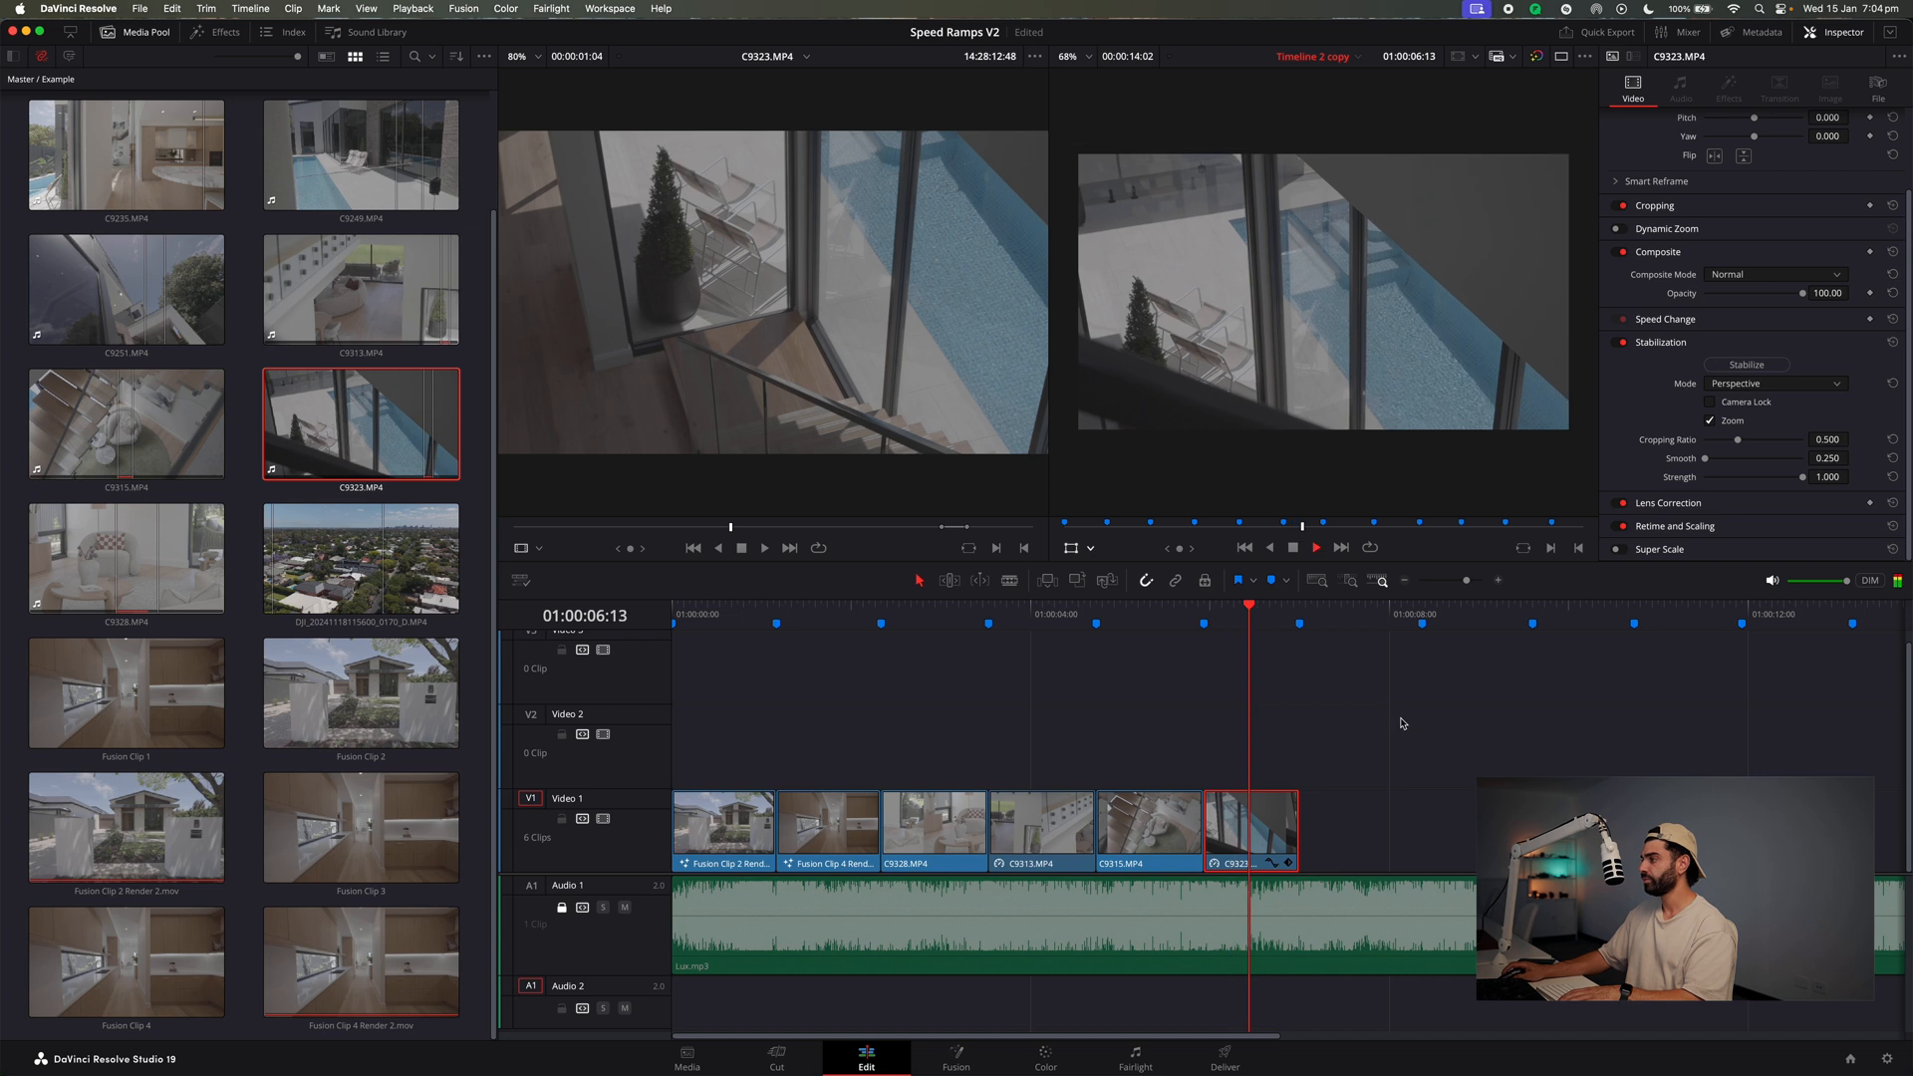
pyautogui.click(1186, 618)
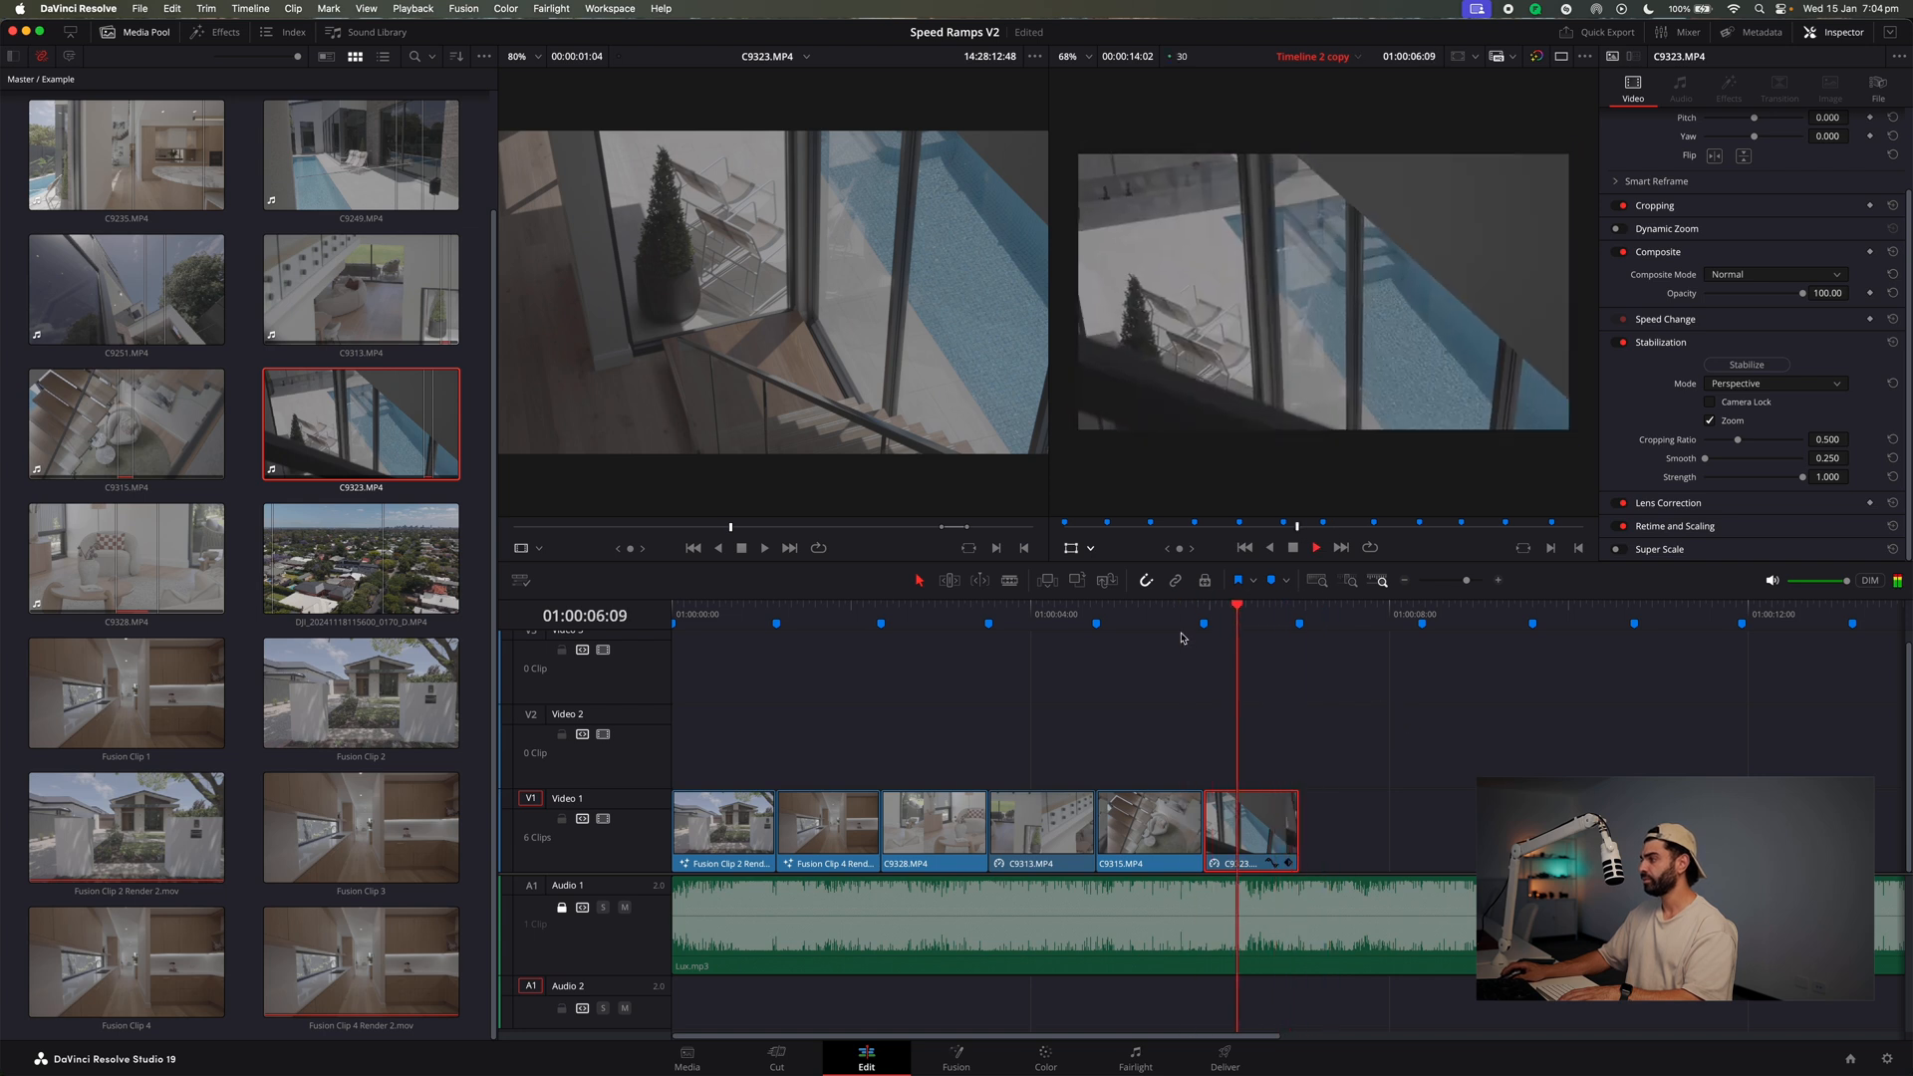
pyautogui.press('space')
pyautogui.click(1264, 625)
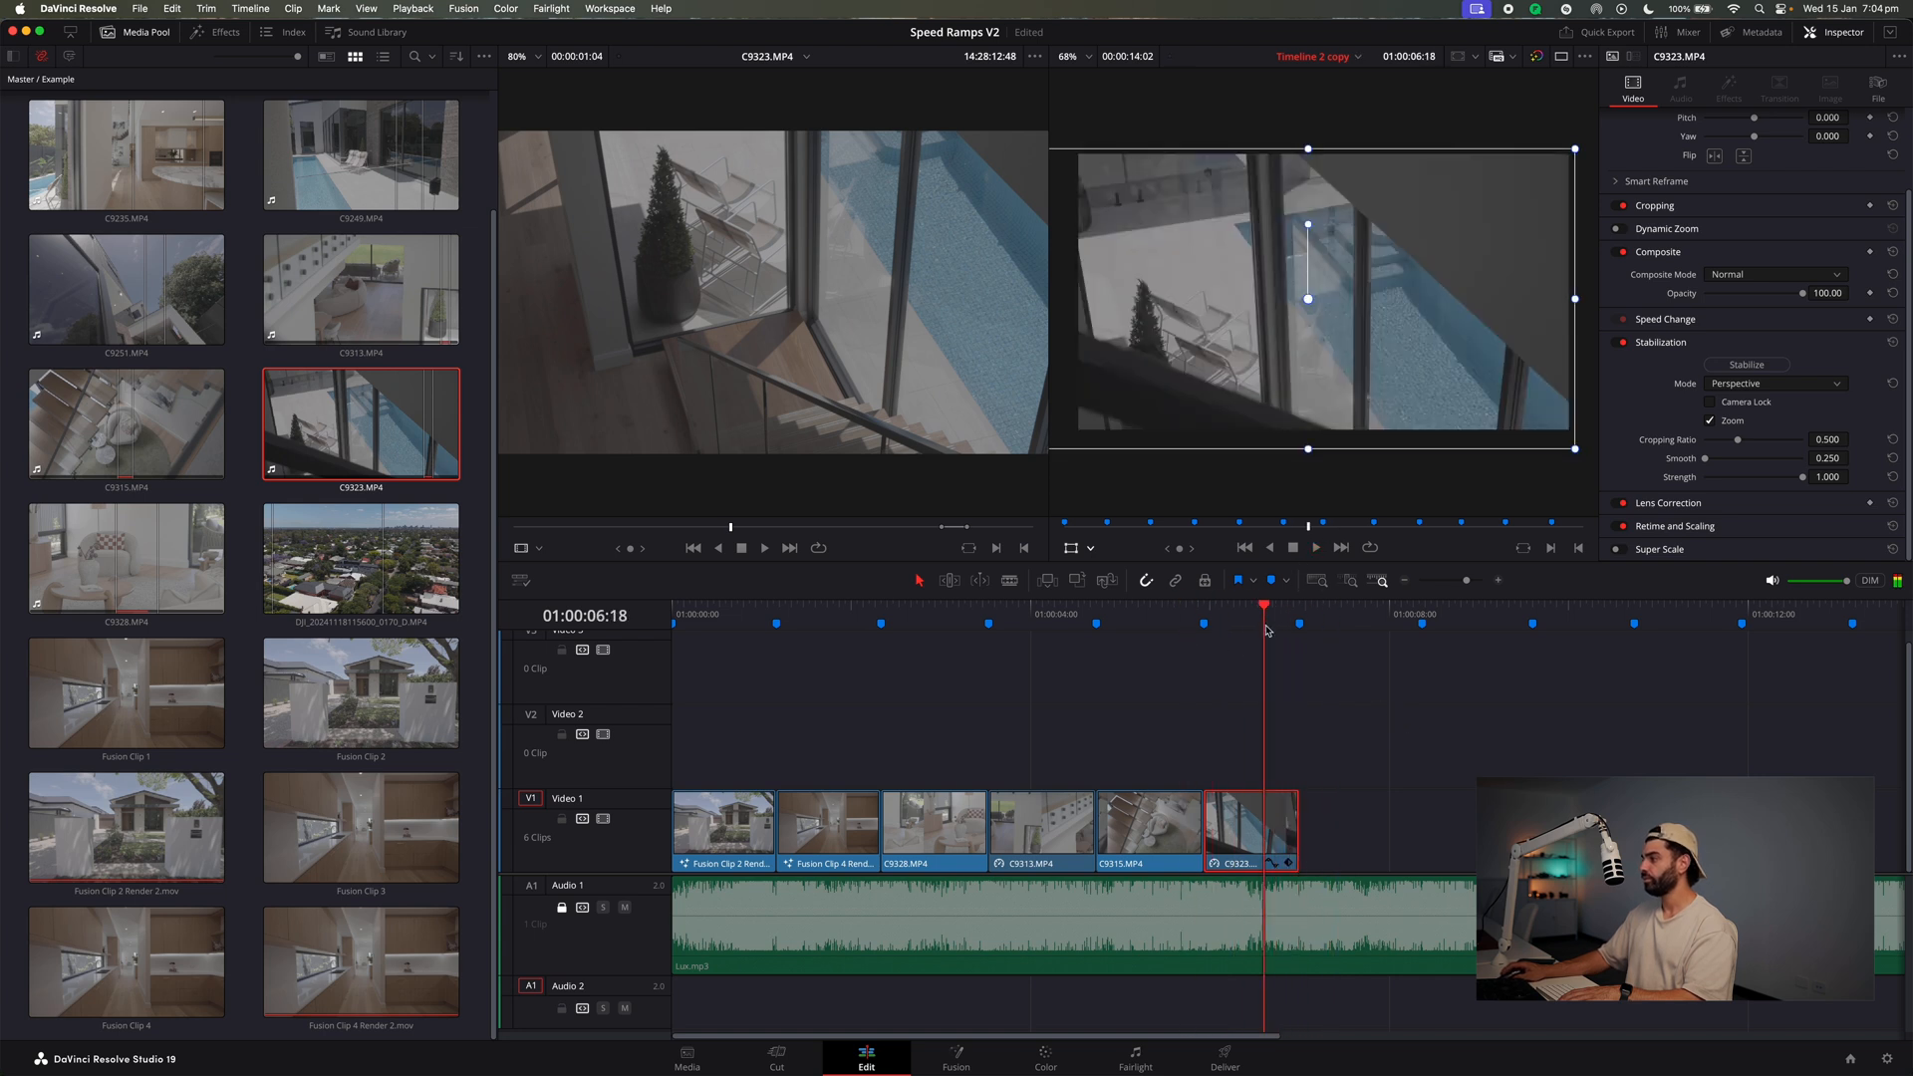
pyautogui.press('space')
pyautogui.press('space')
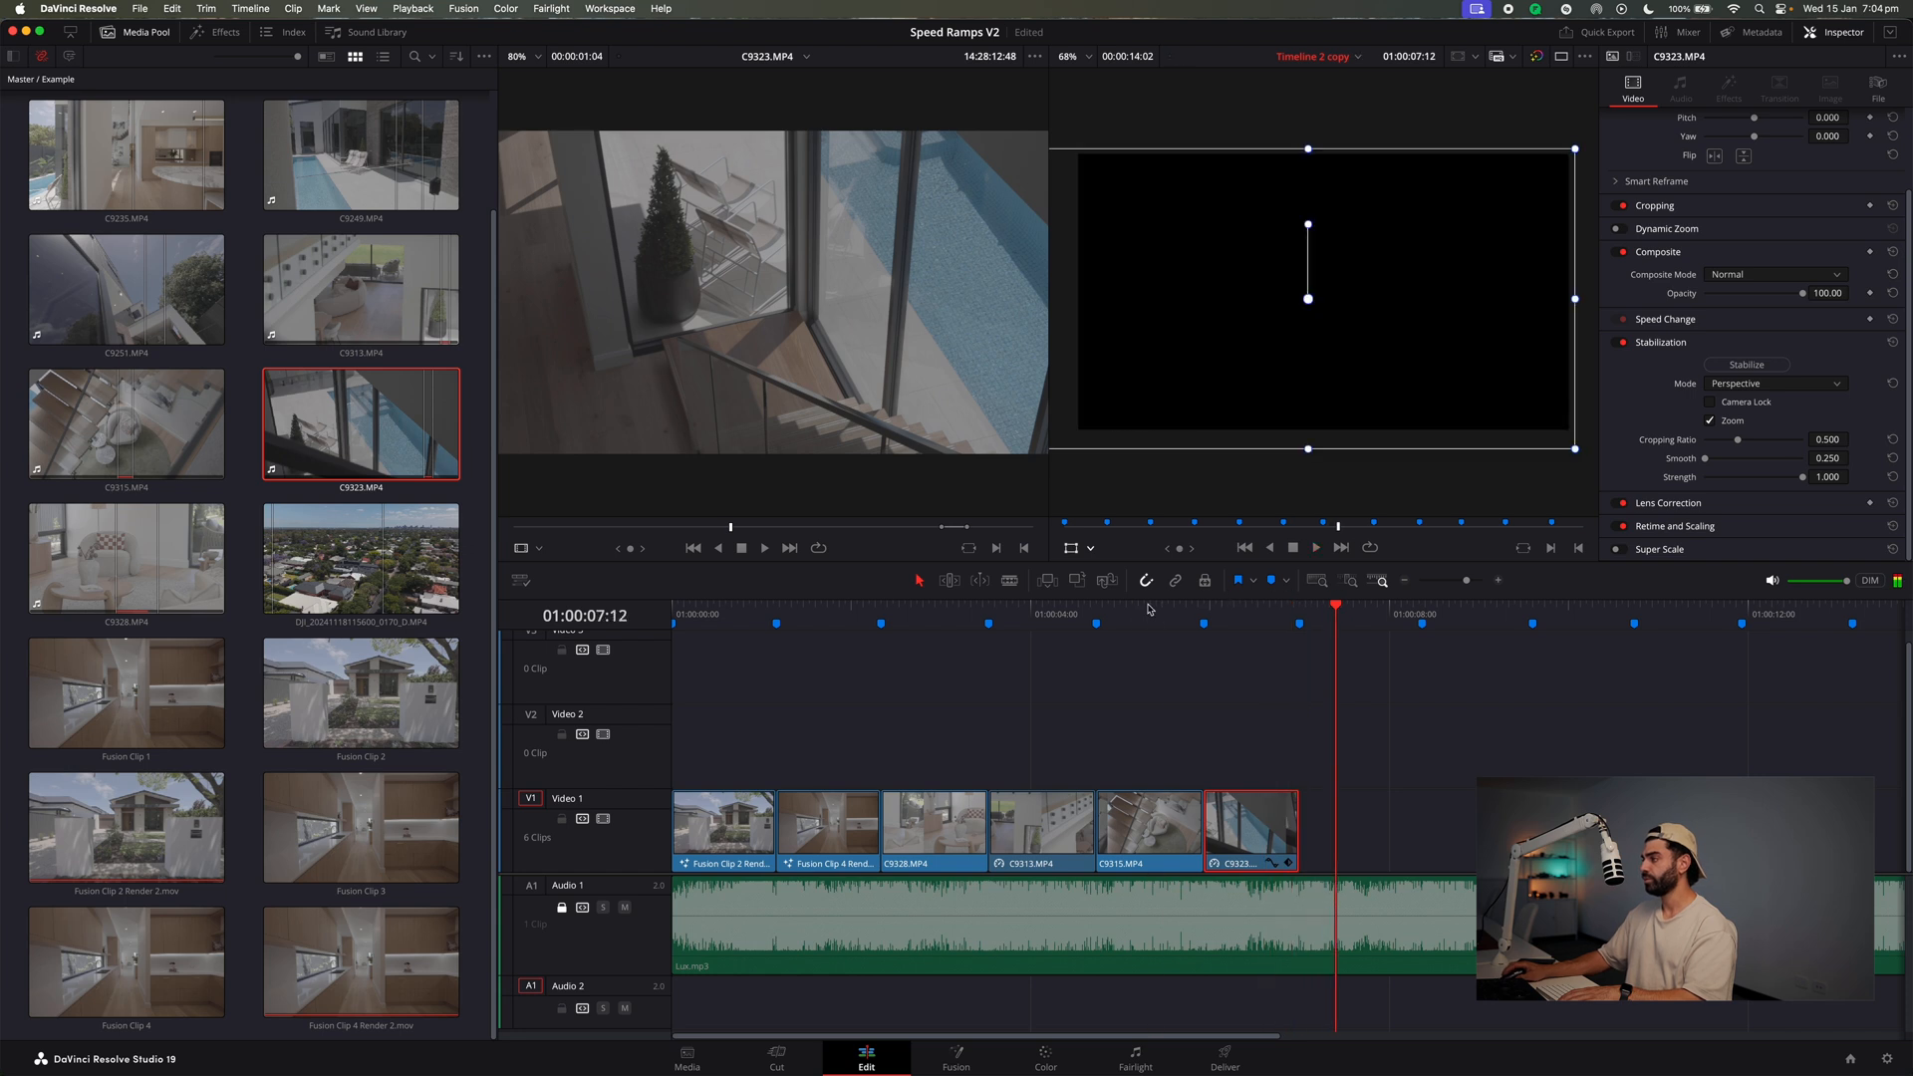
pyautogui.click(1149, 614)
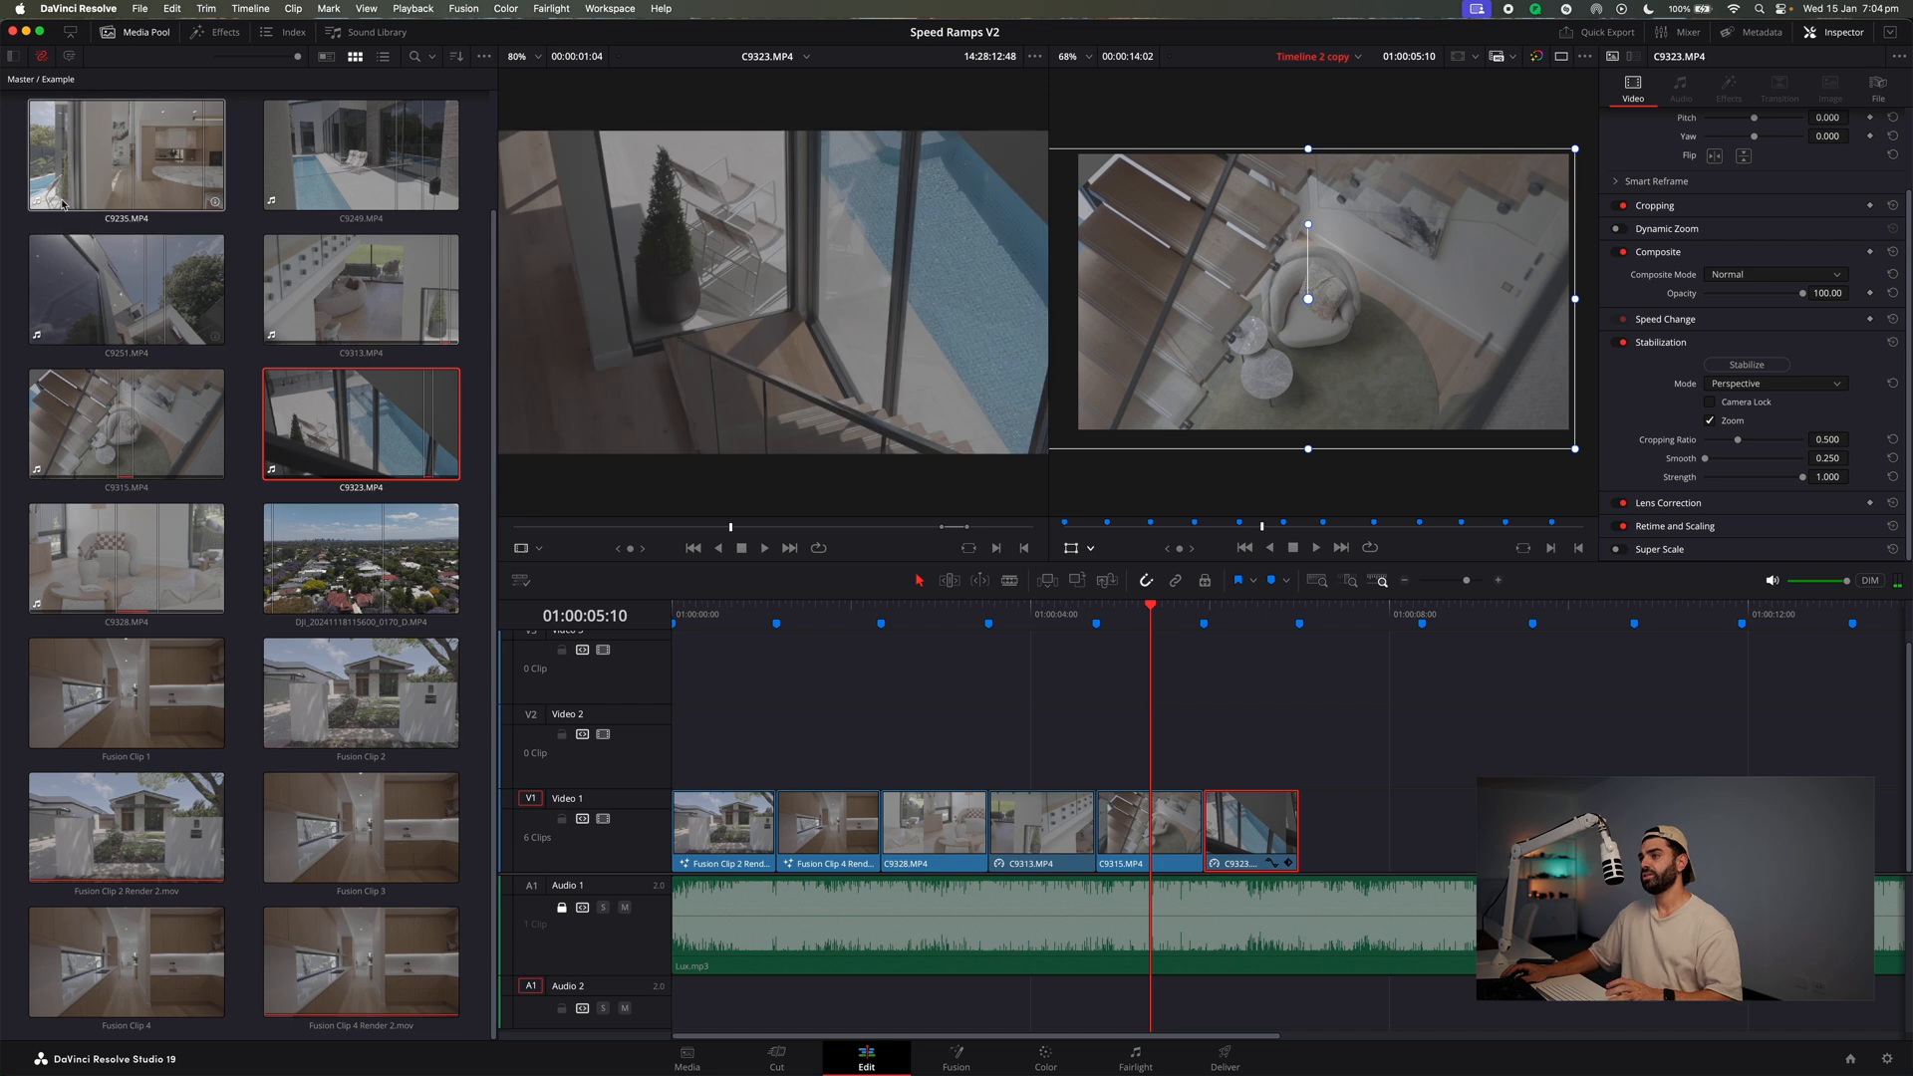
# Scrub through C9235.MP4, place it on Video 1 right after C9323.MP4, and delete its linked audio.
pyautogui.click(80, 195)
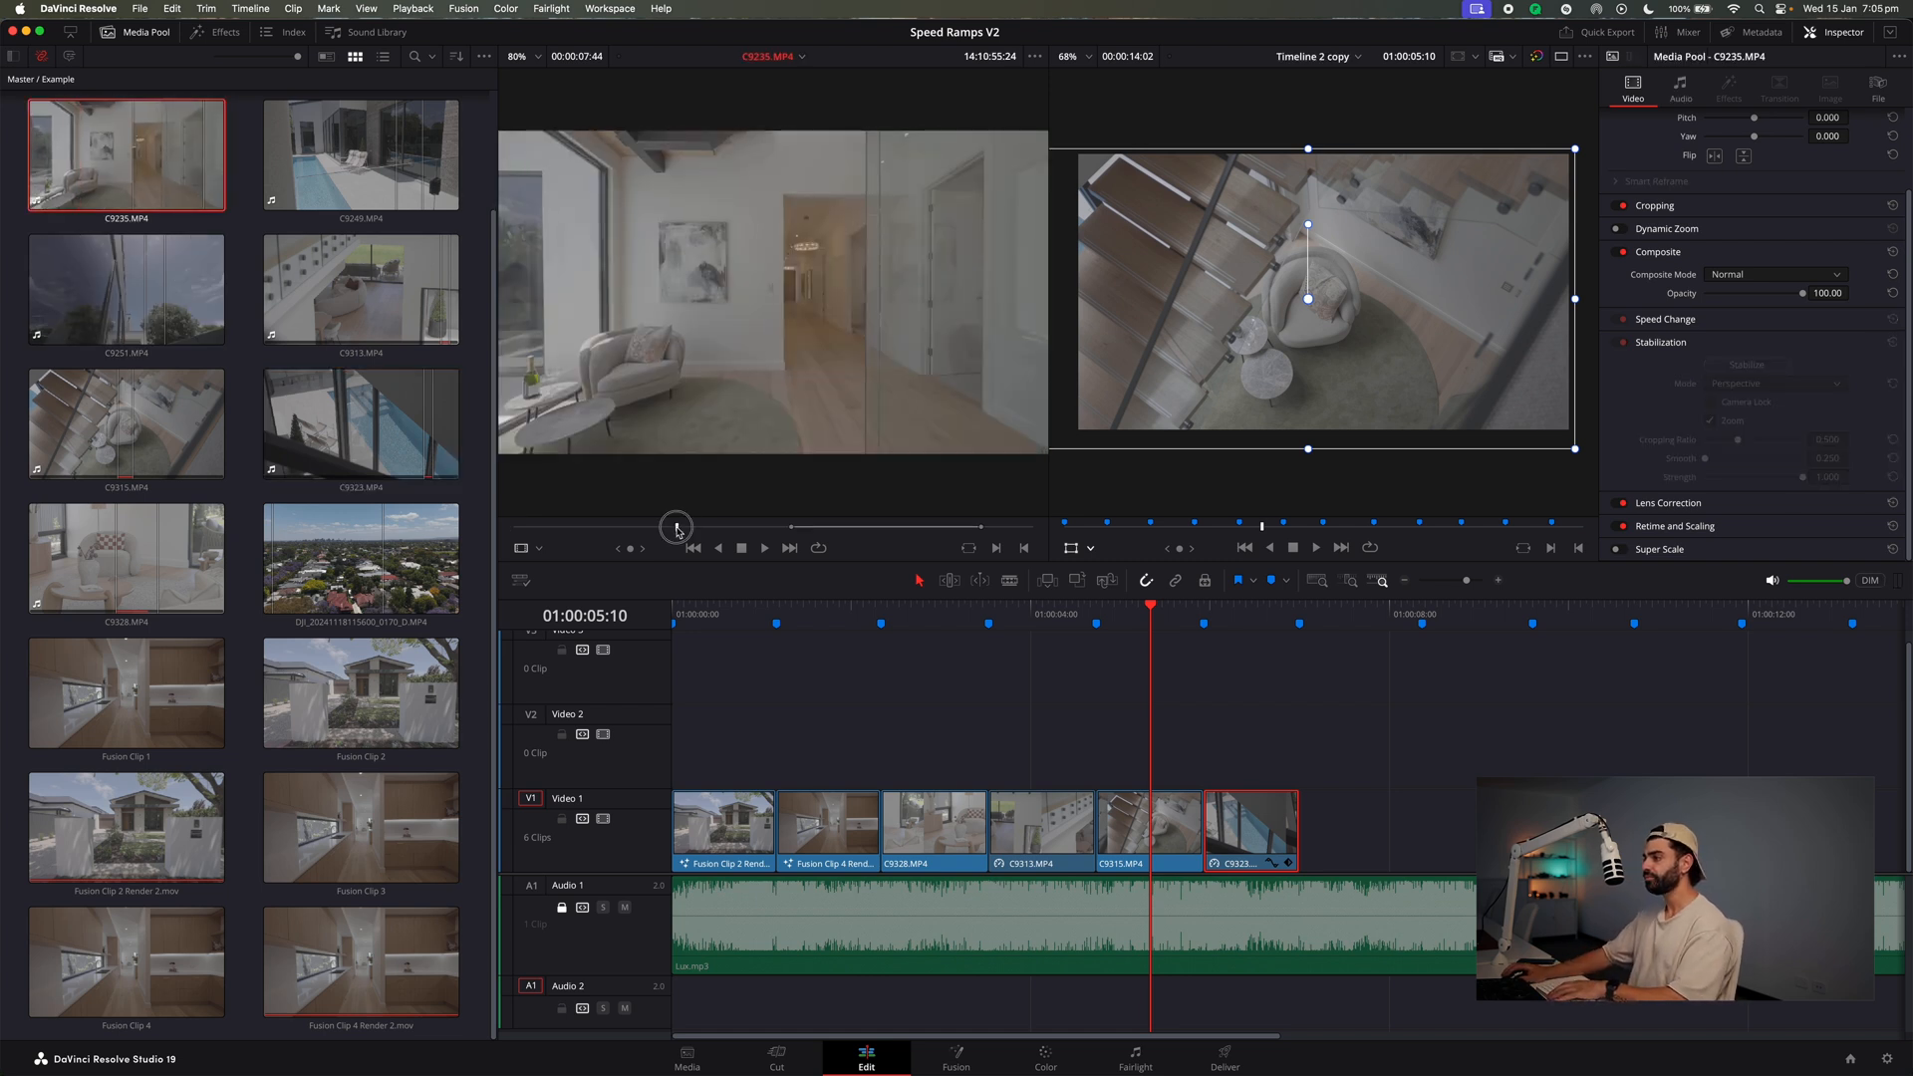
pyautogui.click(762, 541)
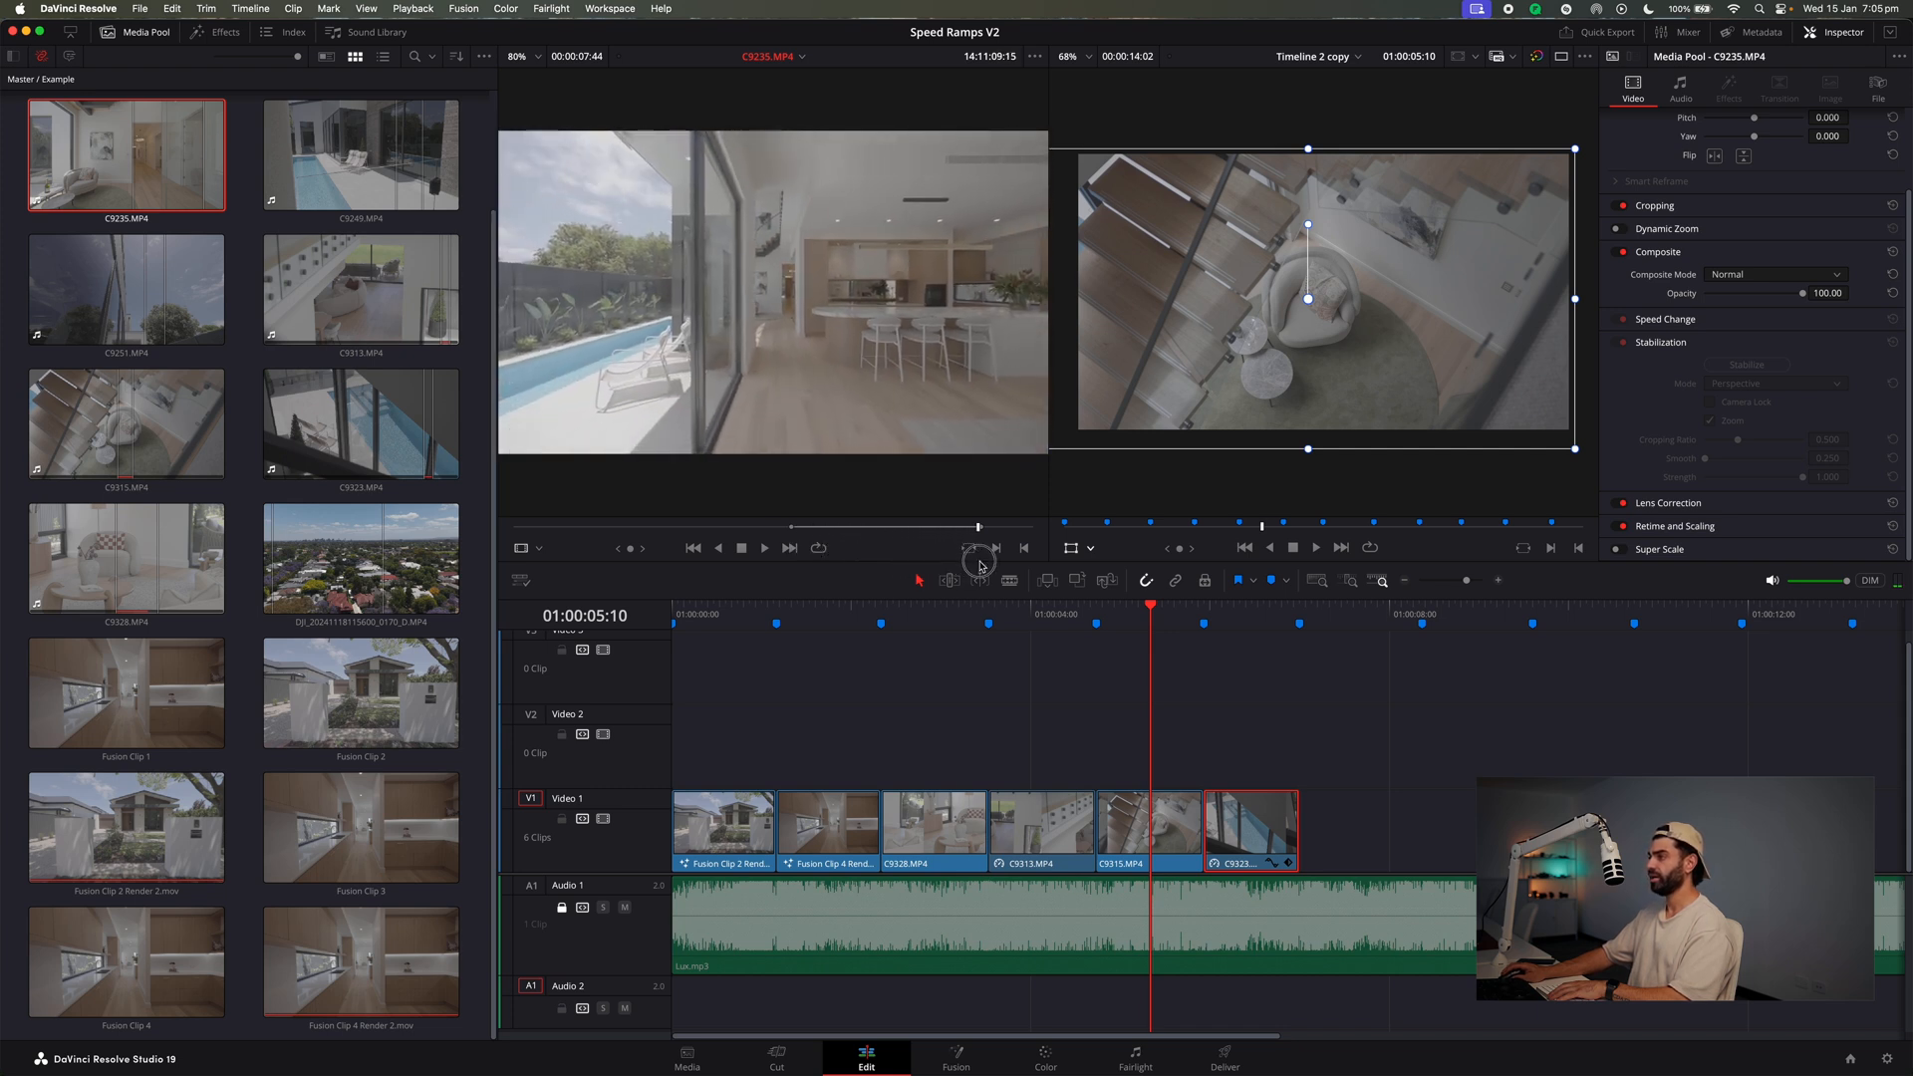
pyautogui.moveTo(932, 400); pyautogui.dragTo(1313, 839)
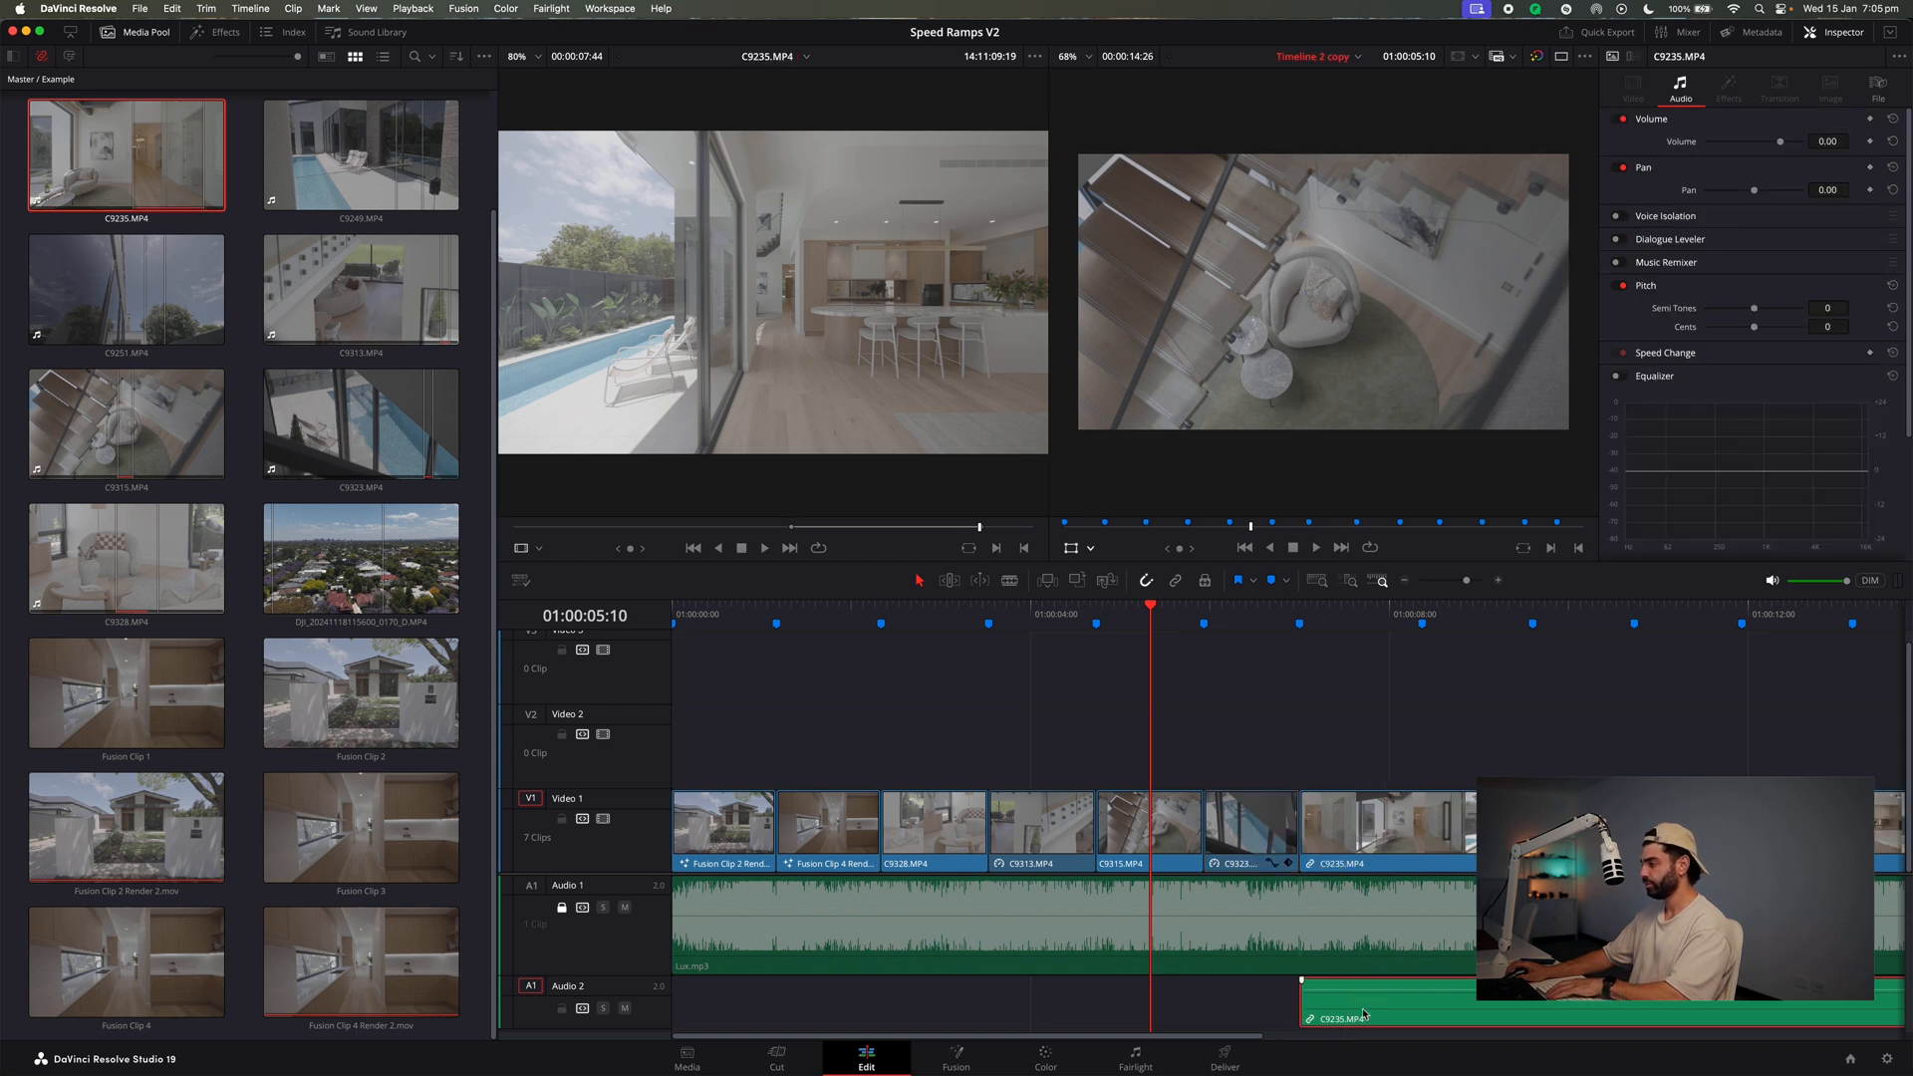
pyautogui.click(1404, 580)
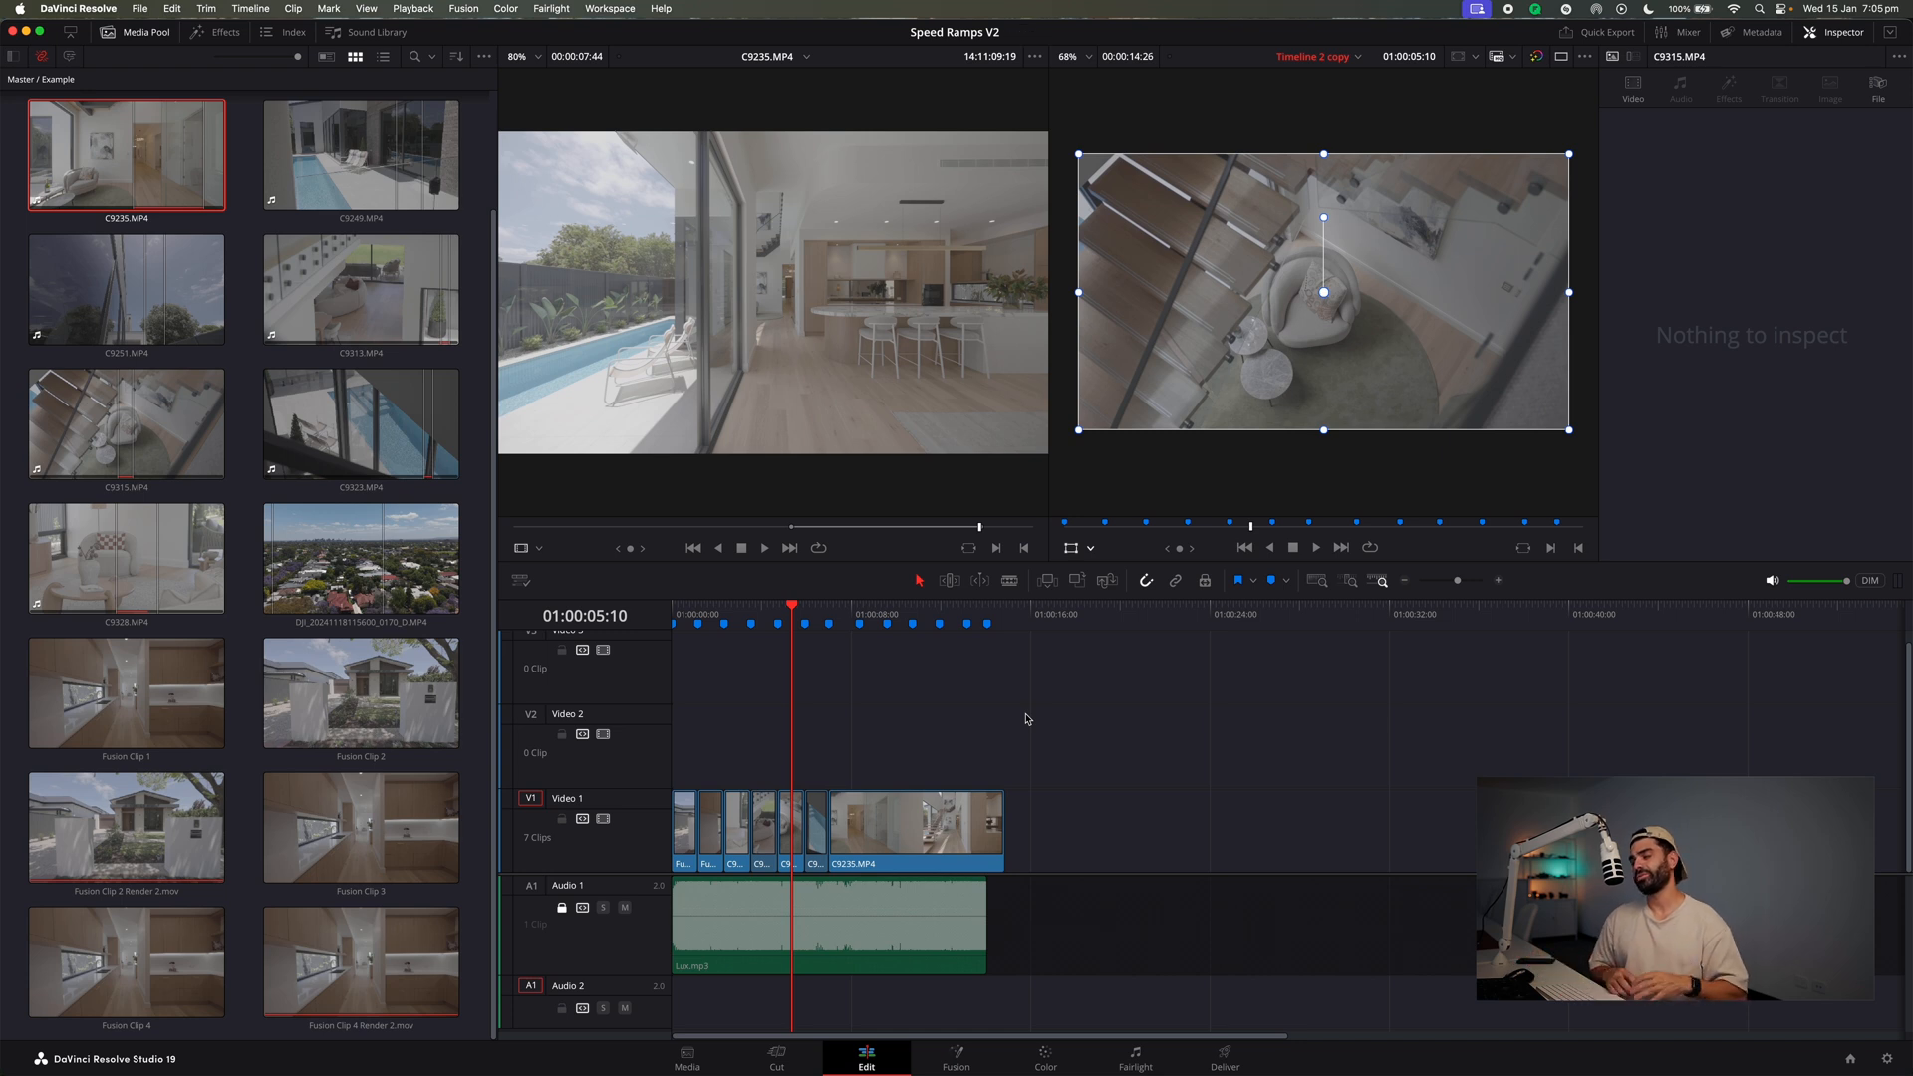
pyautogui.click(1498, 582)
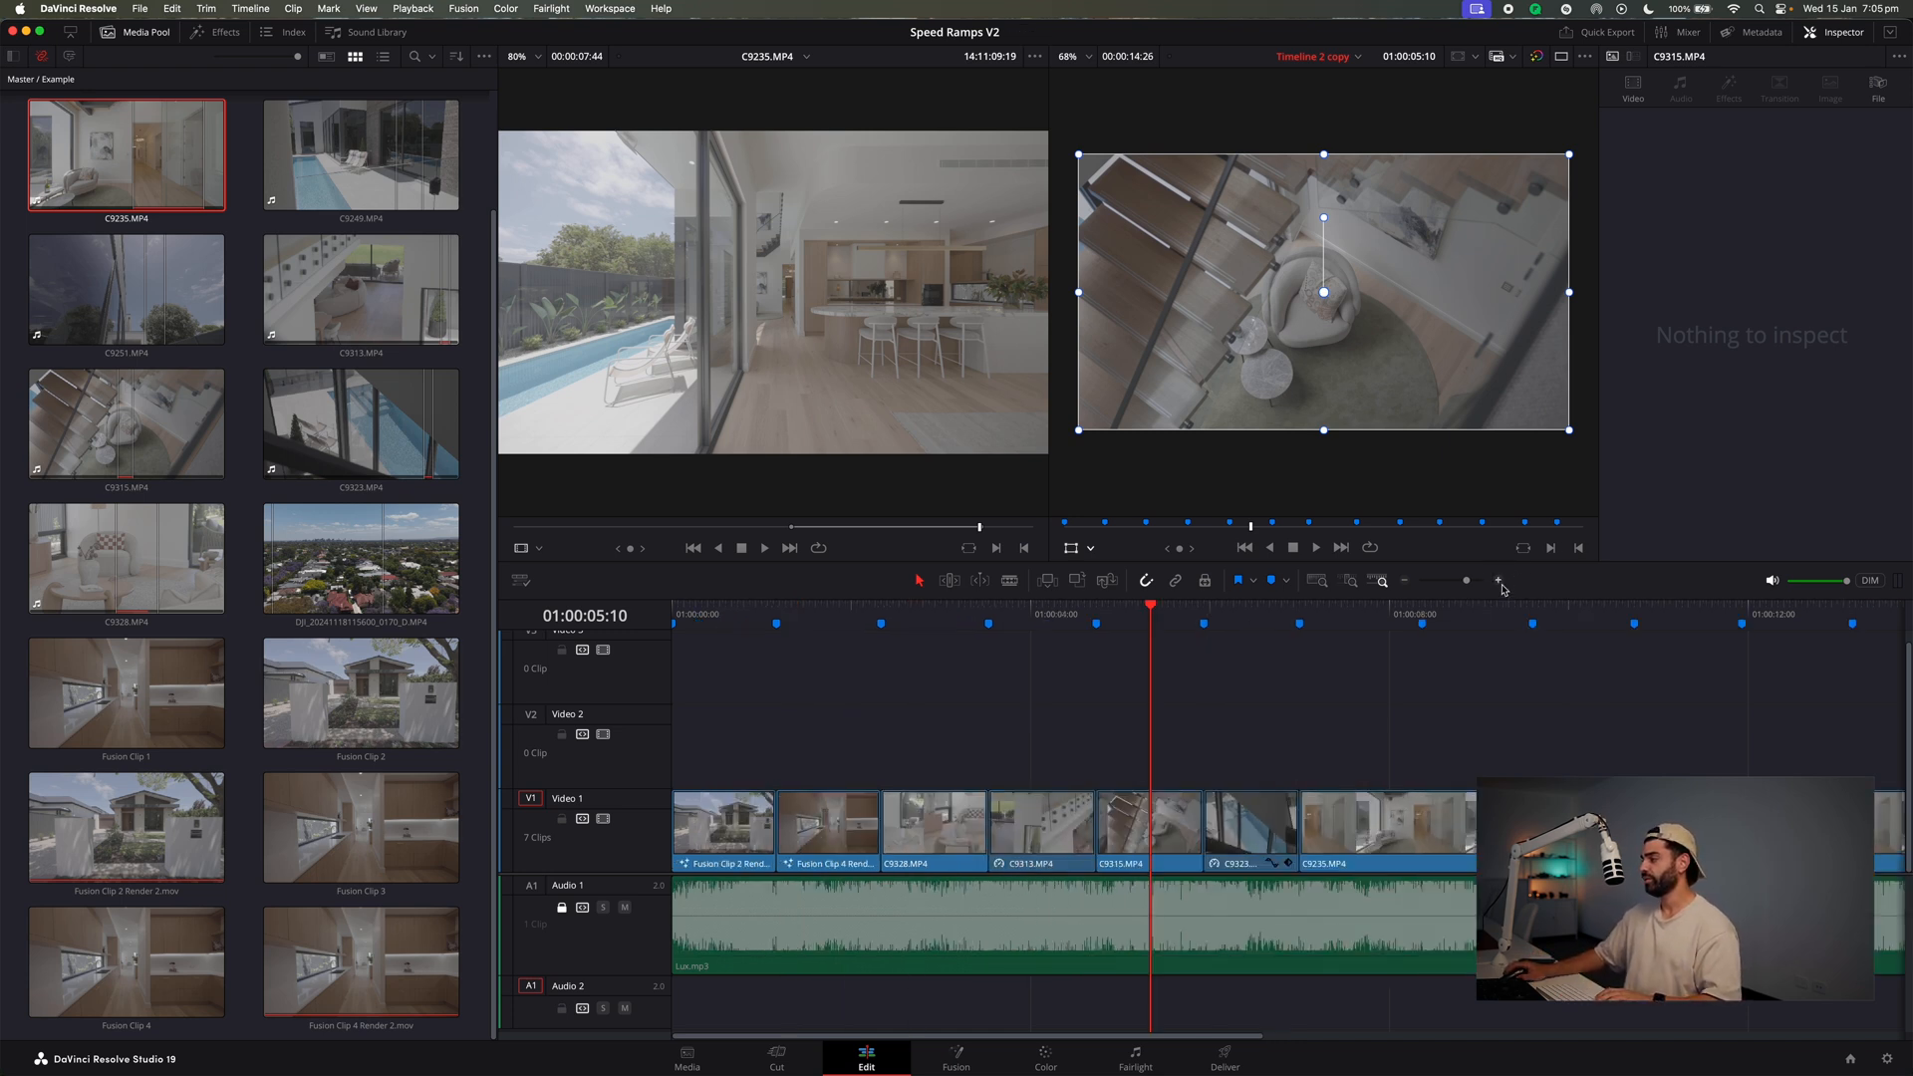
# Play back the cut into C9235.MP4 and convert that clip into a new Fusion clip.
pyautogui.click(1230, 624)
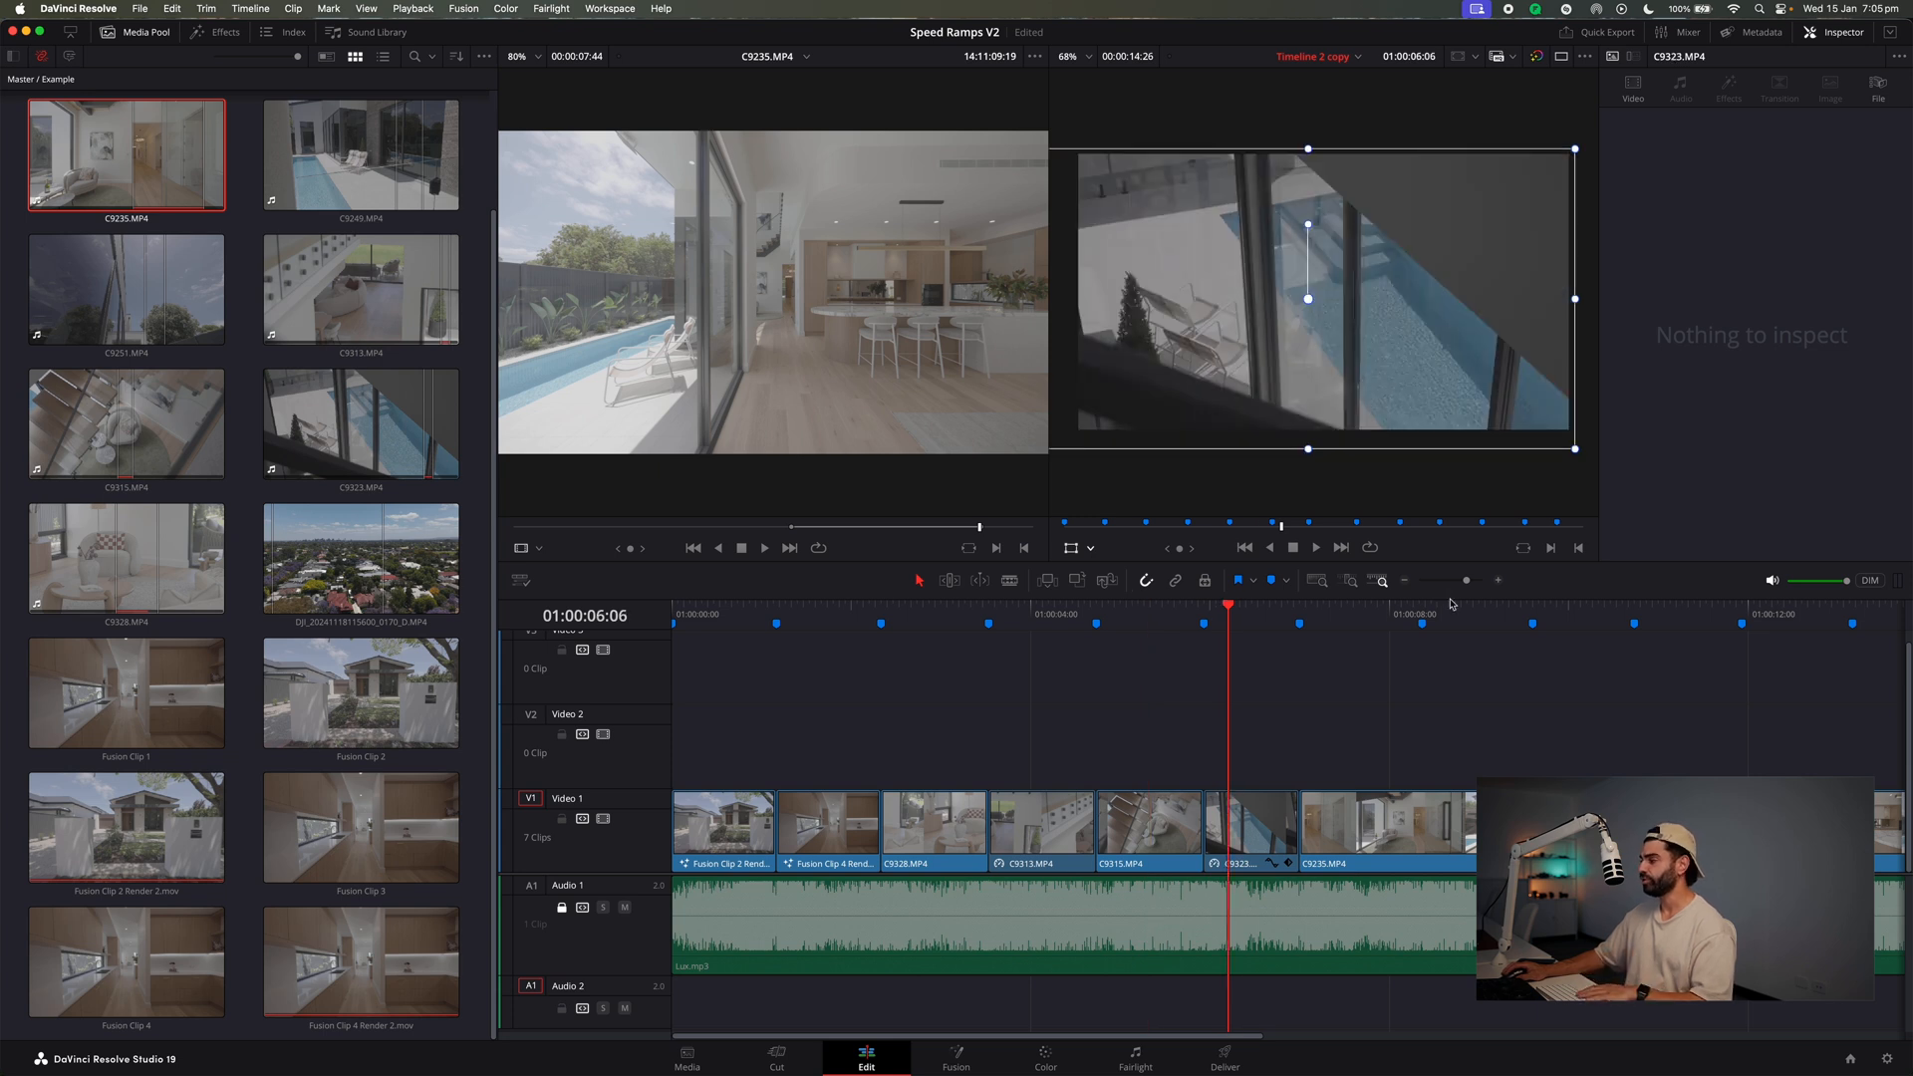
pyautogui.click(1406, 582)
pyautogui.press('space')
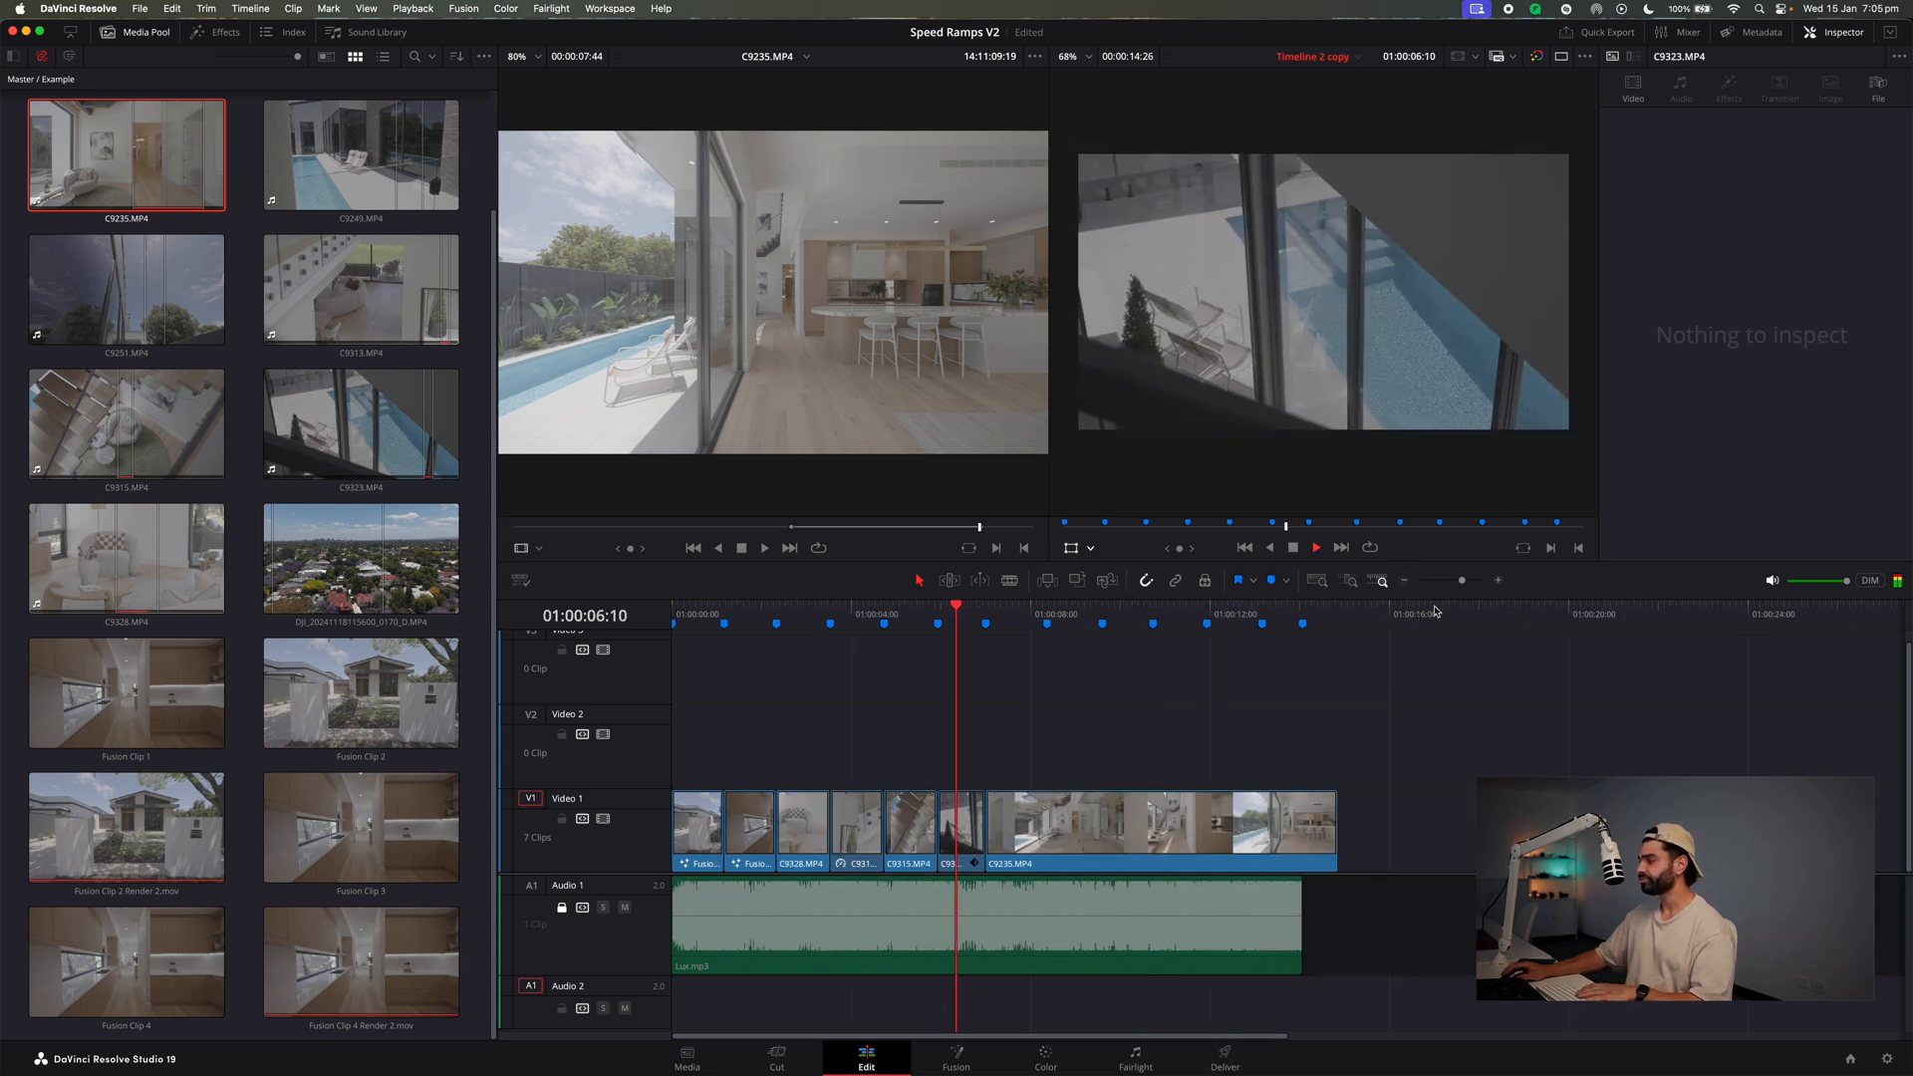
pyautogui.press('space')
pyautogui.click(1019, 835)
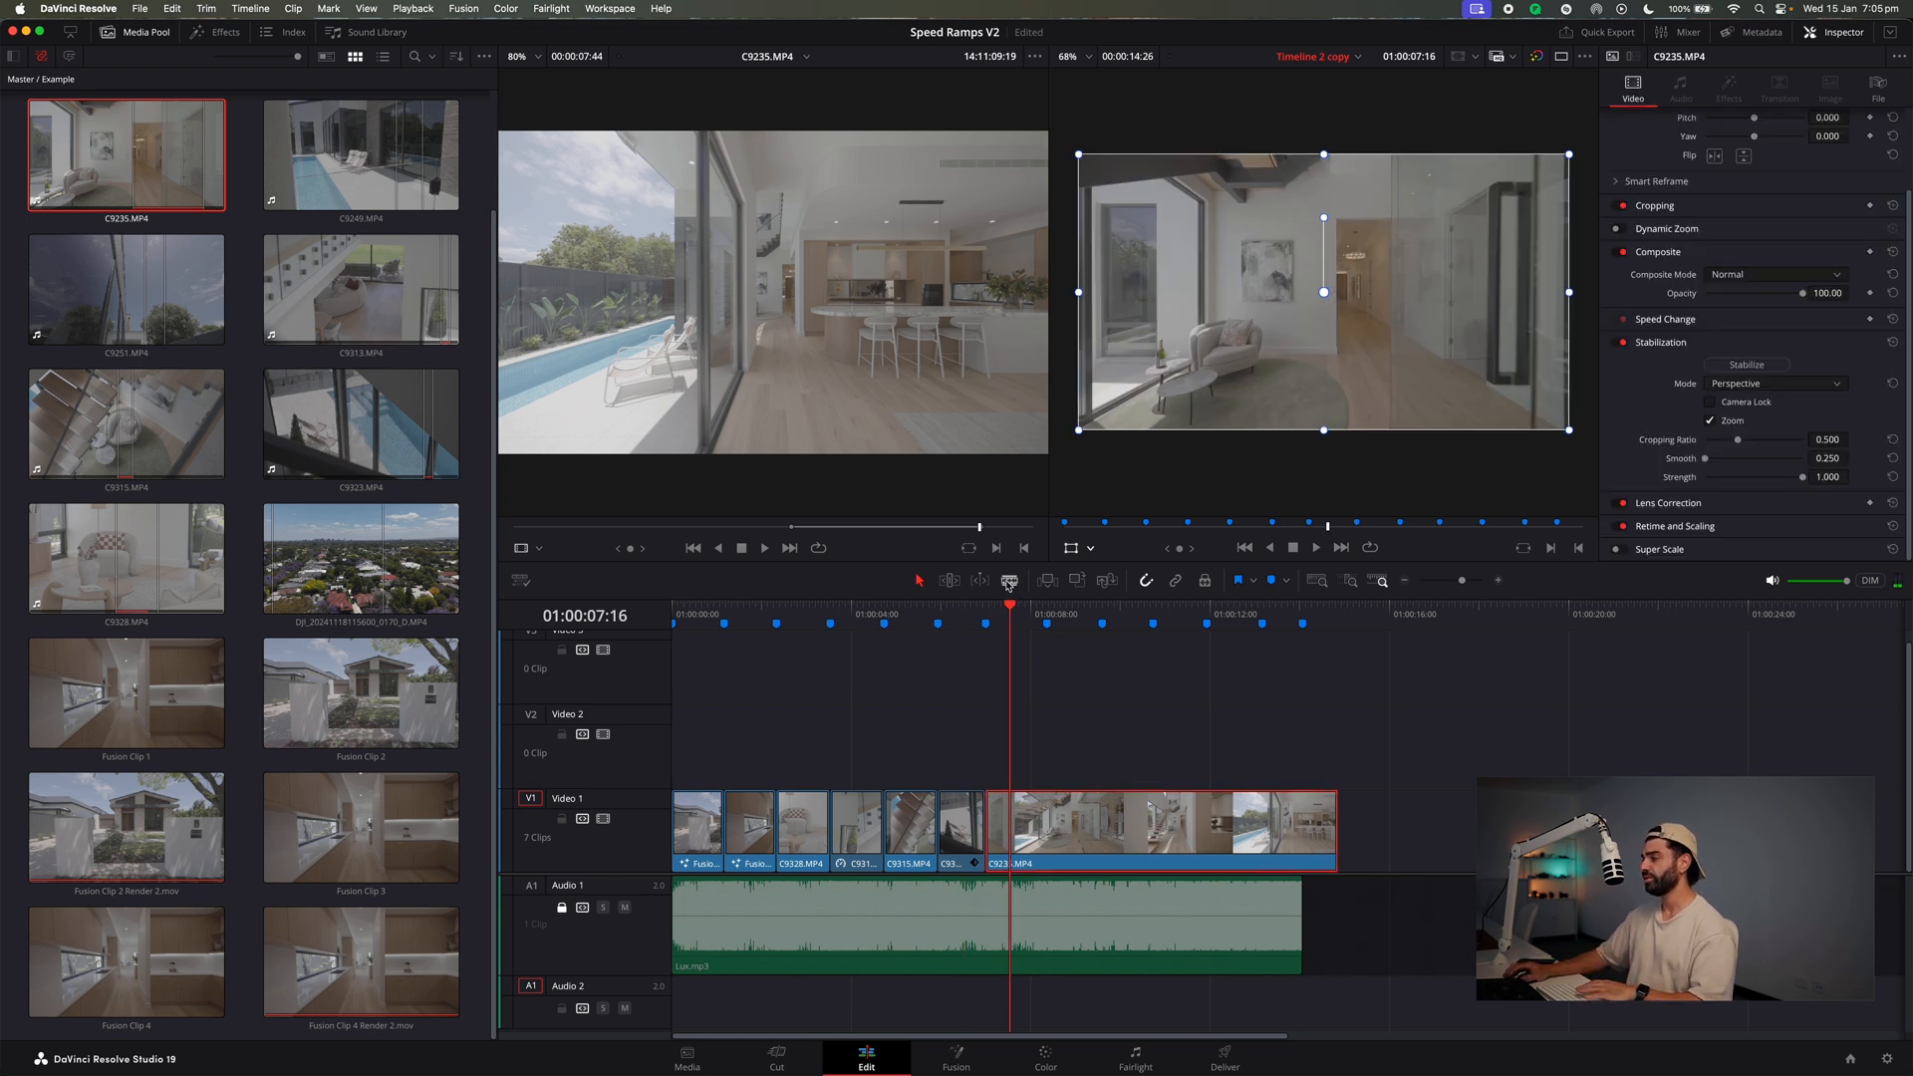
pyautogui.click(1154, 625)
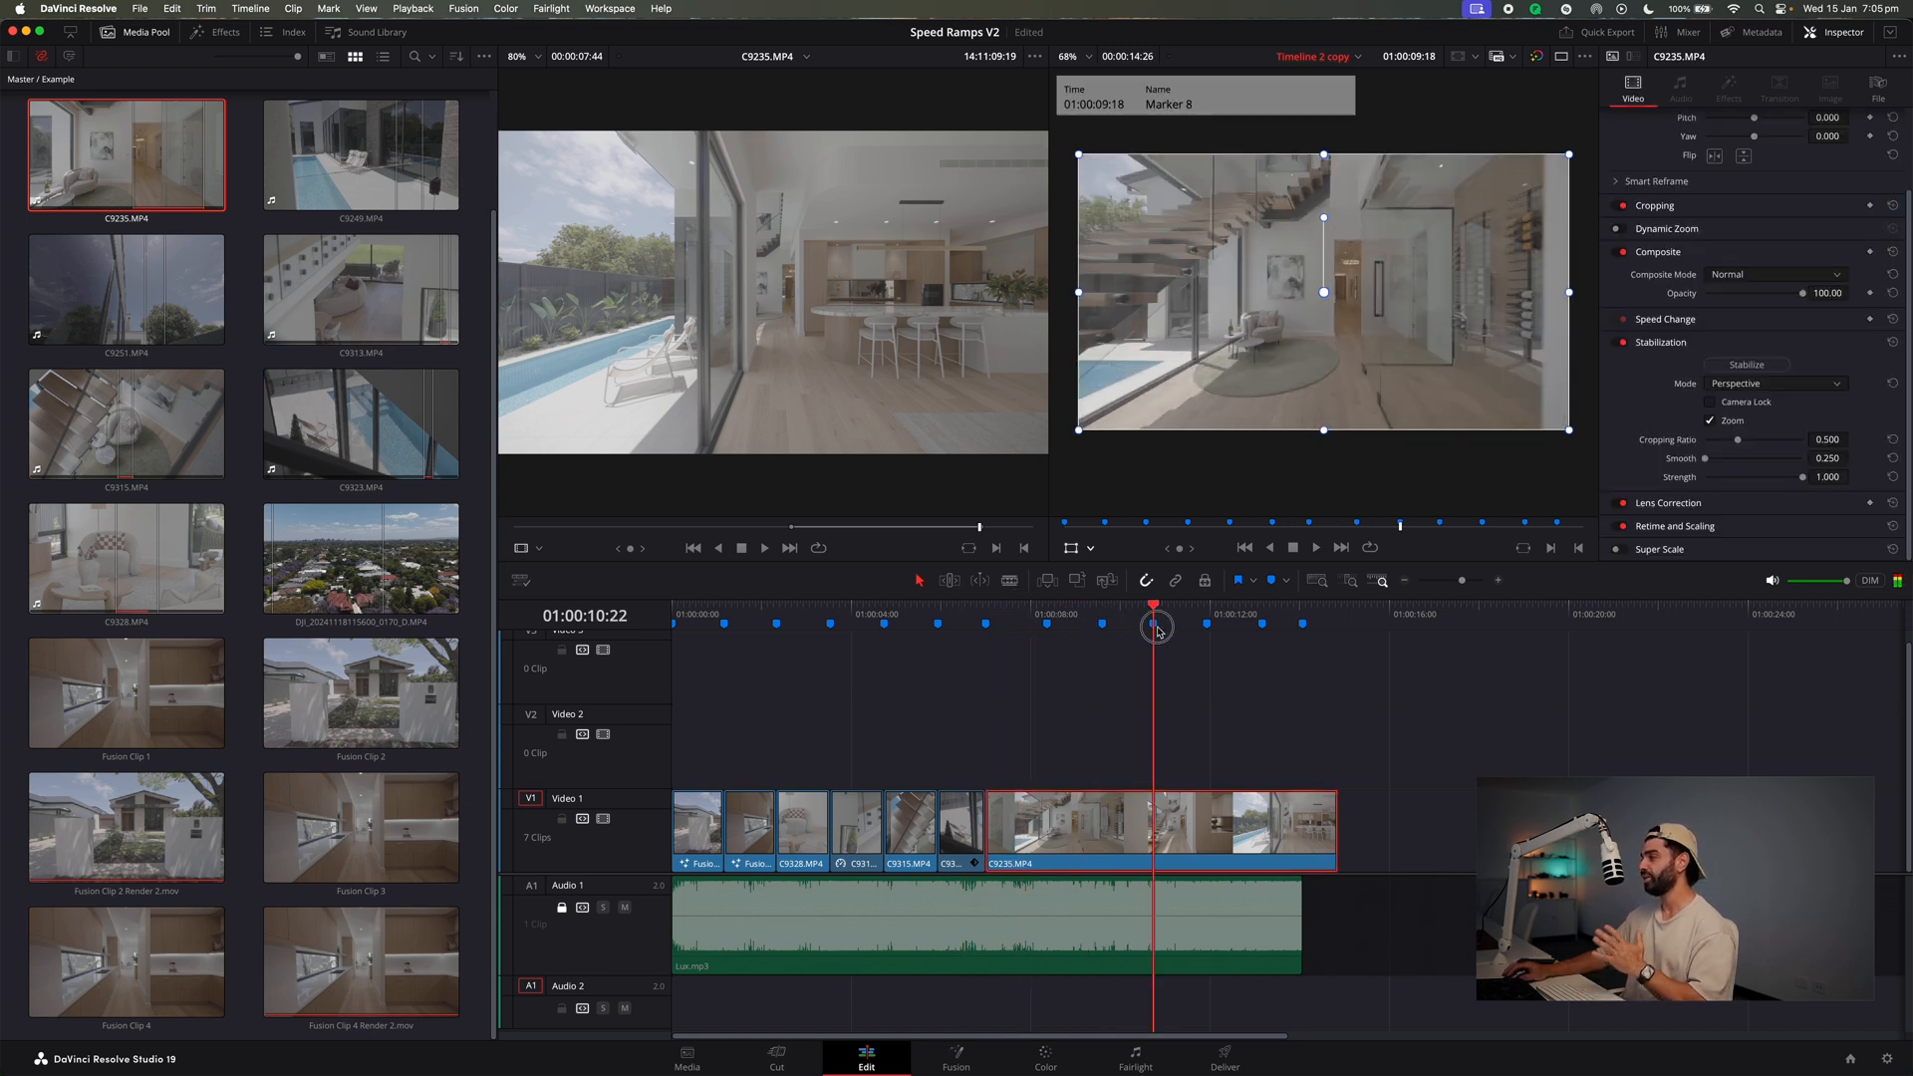
pyautogui.rightClick(1073, 822)
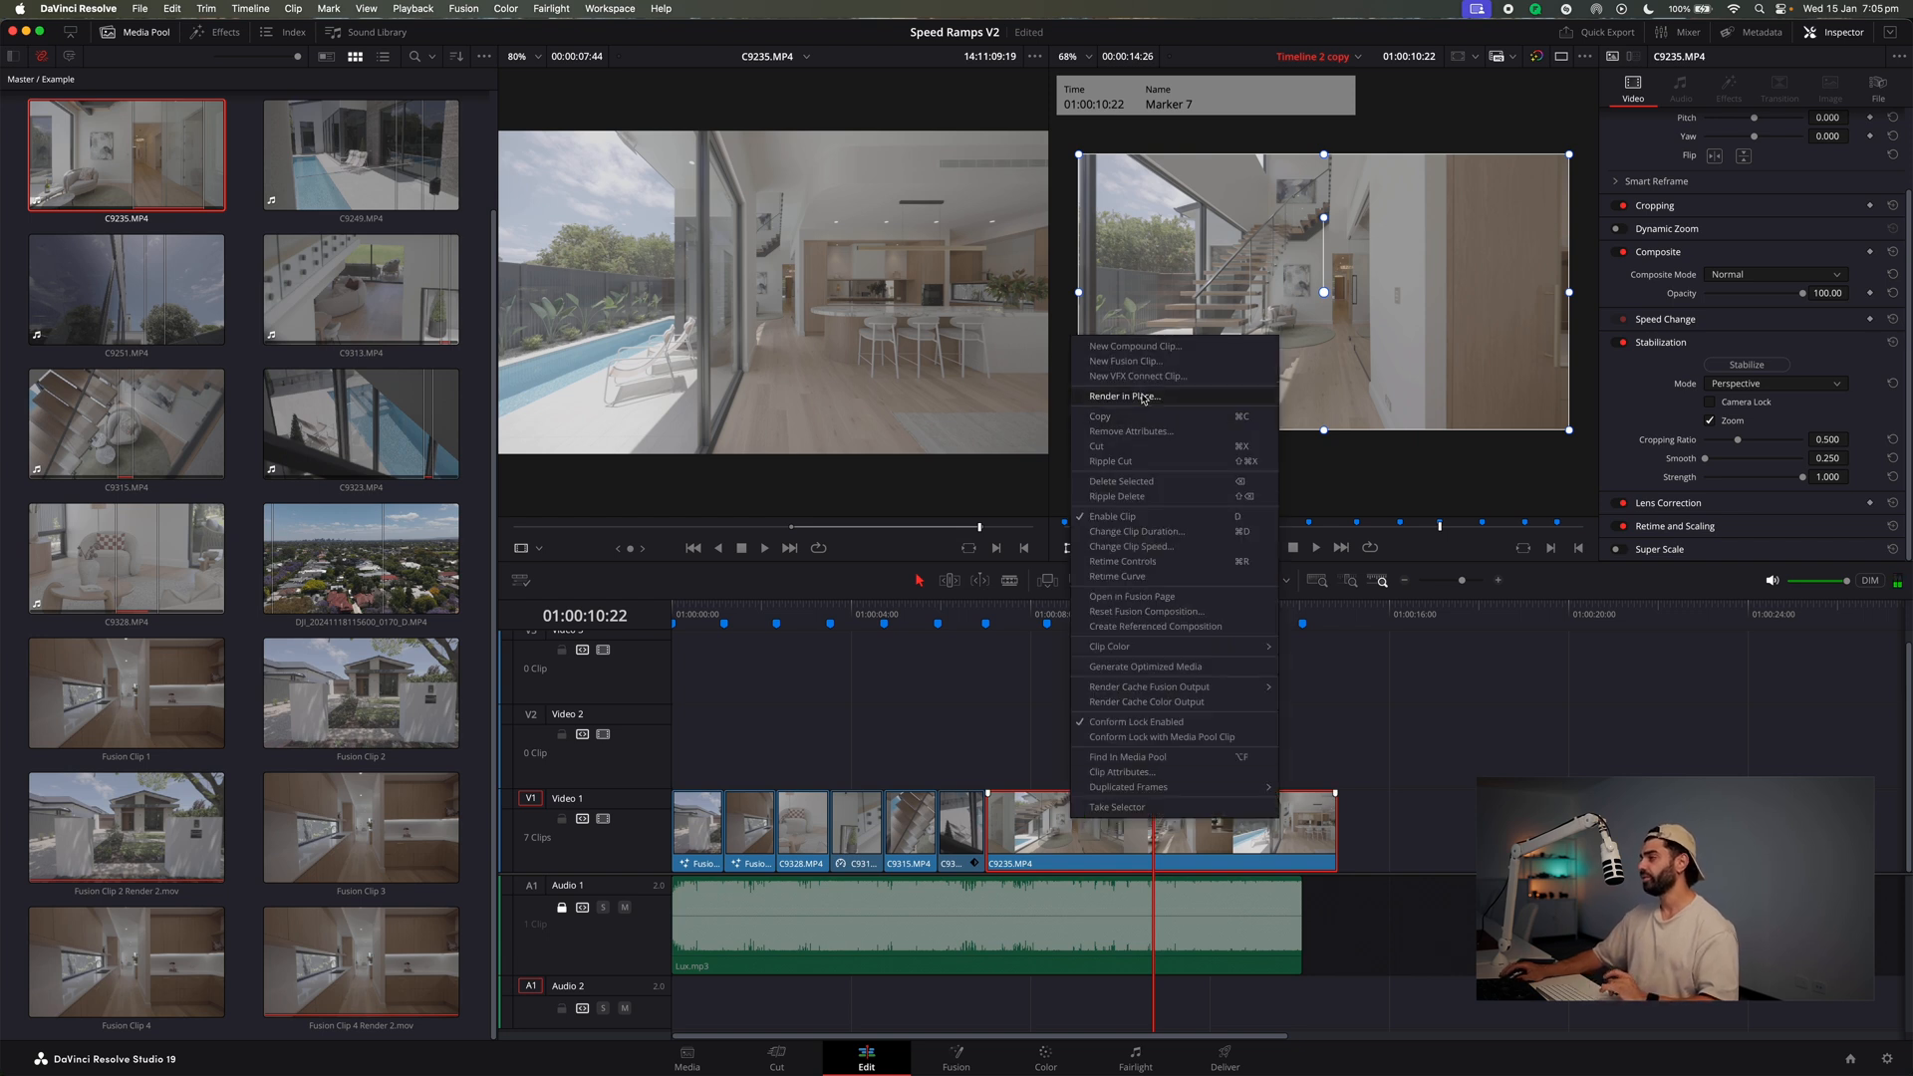
pyautogui.click(1143, 362)
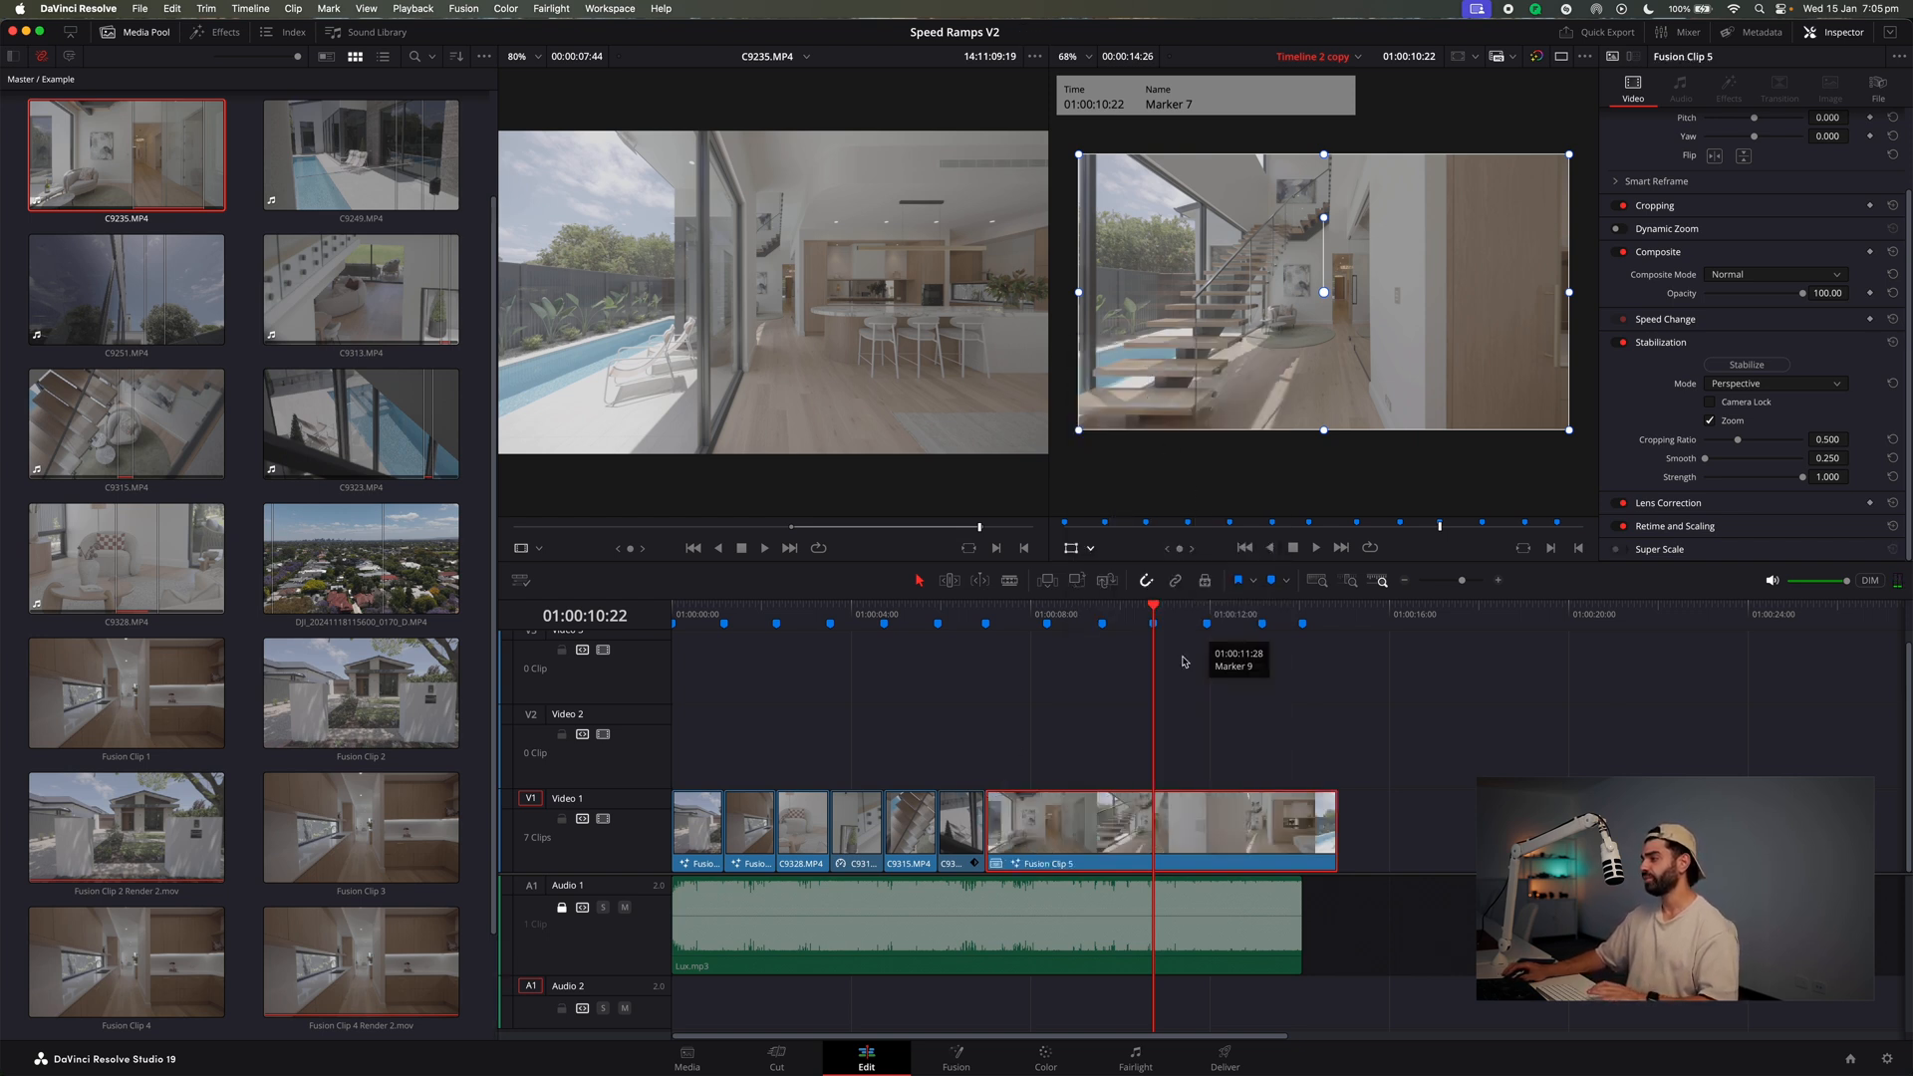
# Return the playhead to the start of the C9235.MP4 Fusion clip and open it on the Fusion page.
pyautogui.click(1499, 580)
pyautogui.hotkey('shift', 'Down')
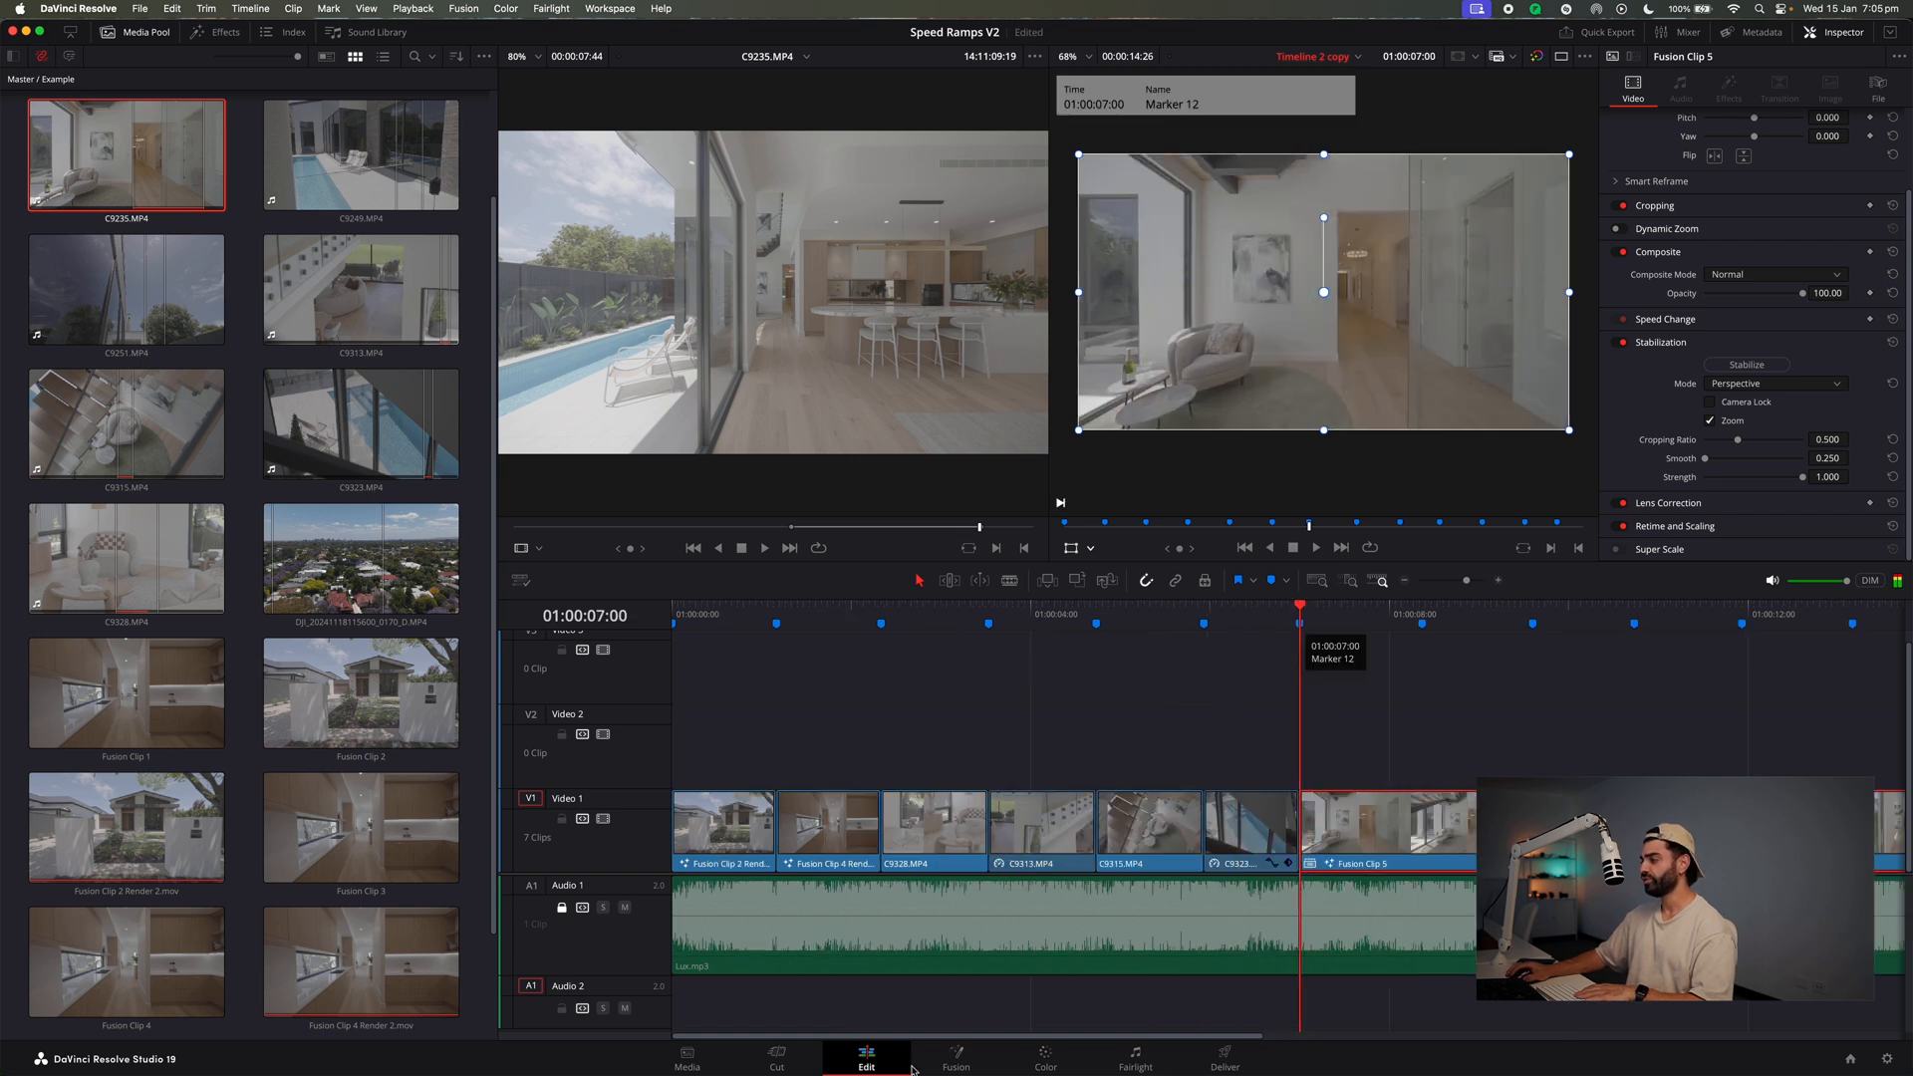
pyautogui.hotkey('shift', '5')
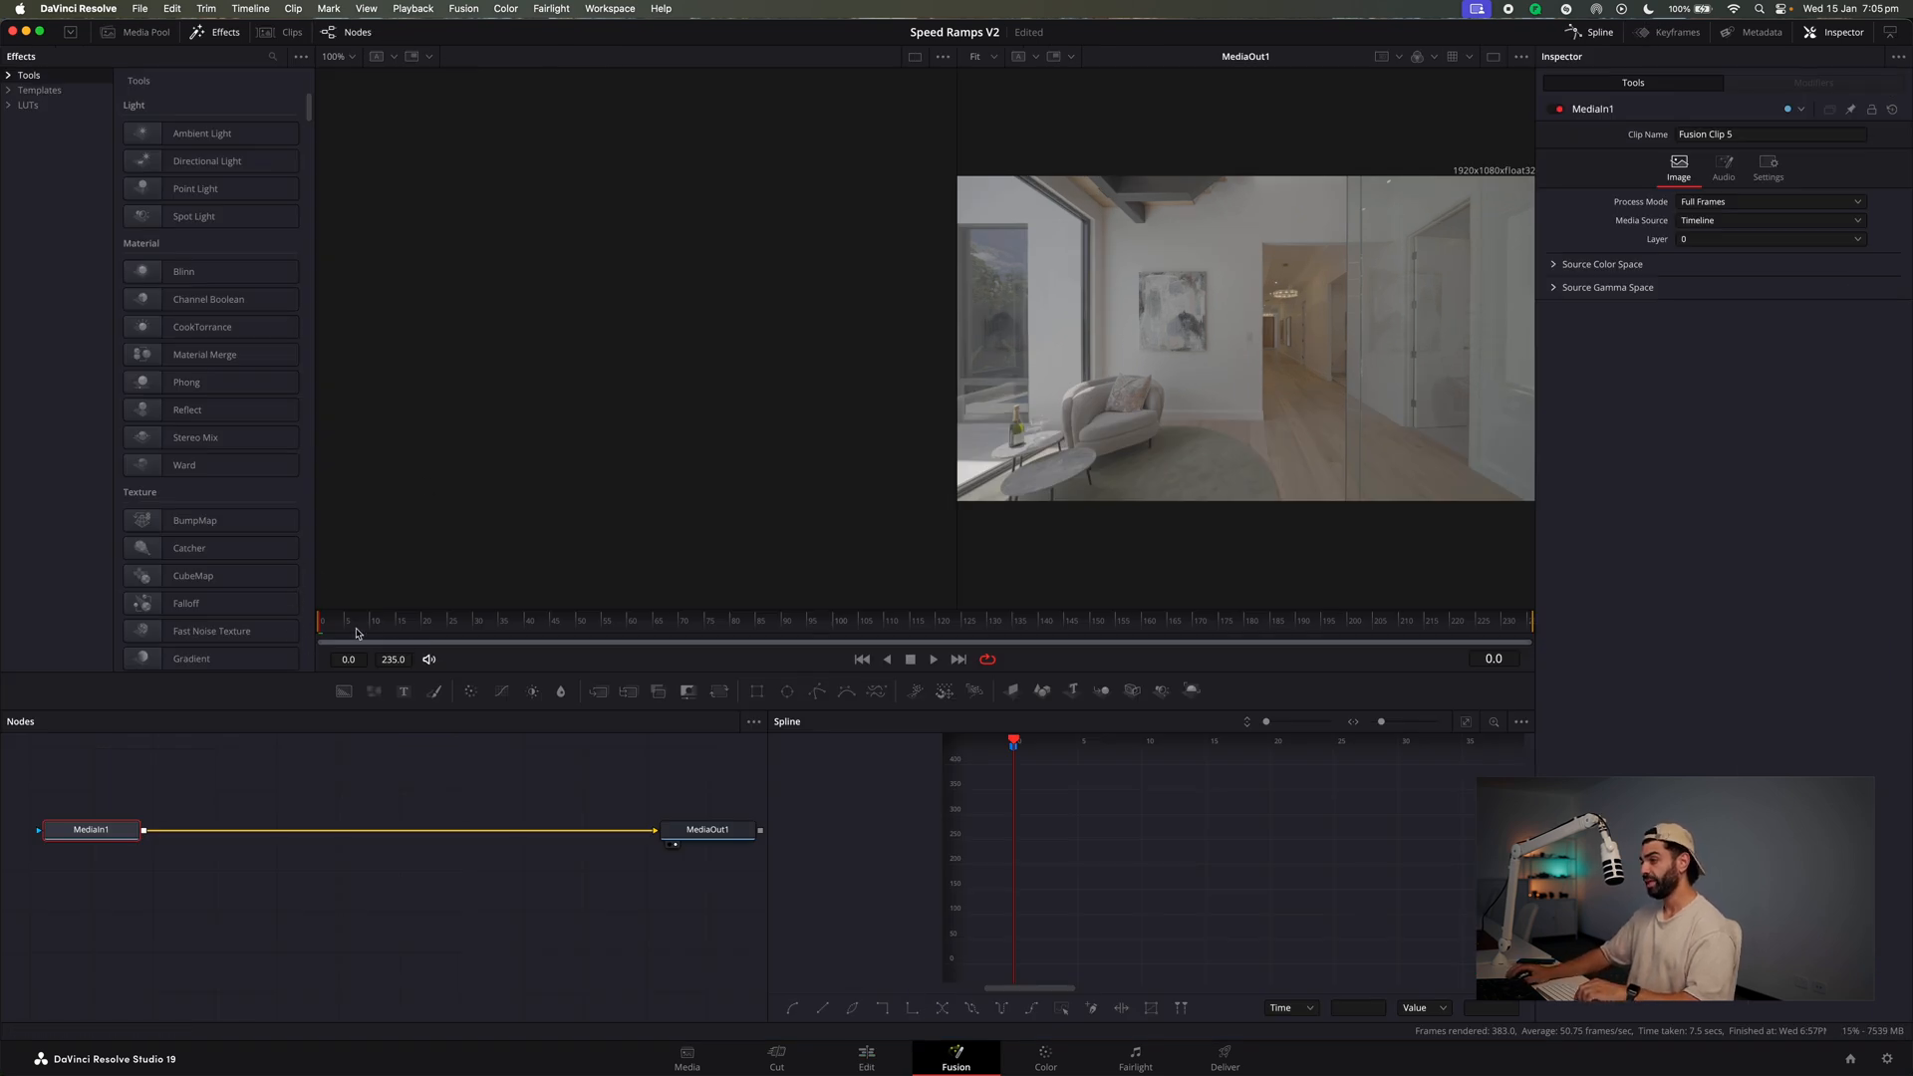
# Insert a Time Stretcher node between MediaIn1 and MediaOut1.
pyautogui.hotkey('shift', 'space')
pyautogui.write('time')
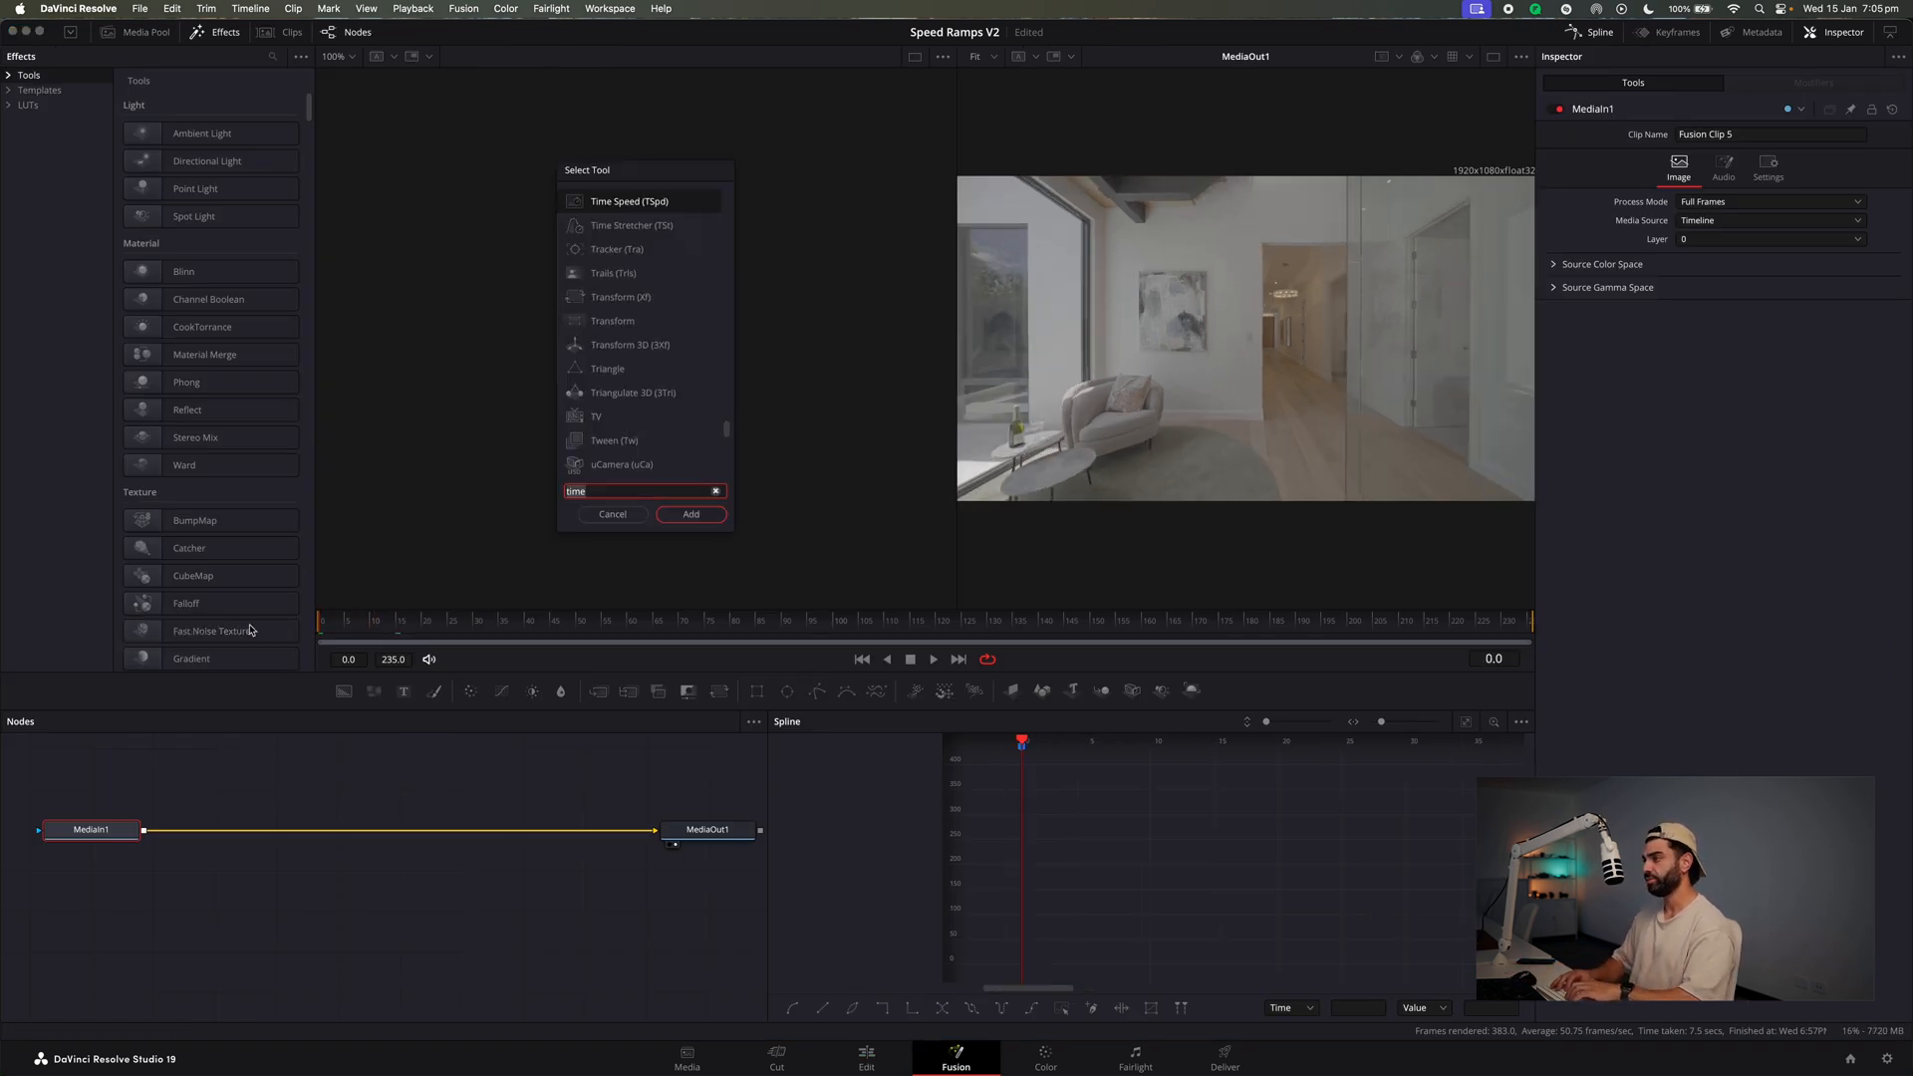
pyautogui.press('Down')
pyautogui.press('Return')
pyautogui.moveTo(231, 826); pyautogui.dragTo(381, 817)
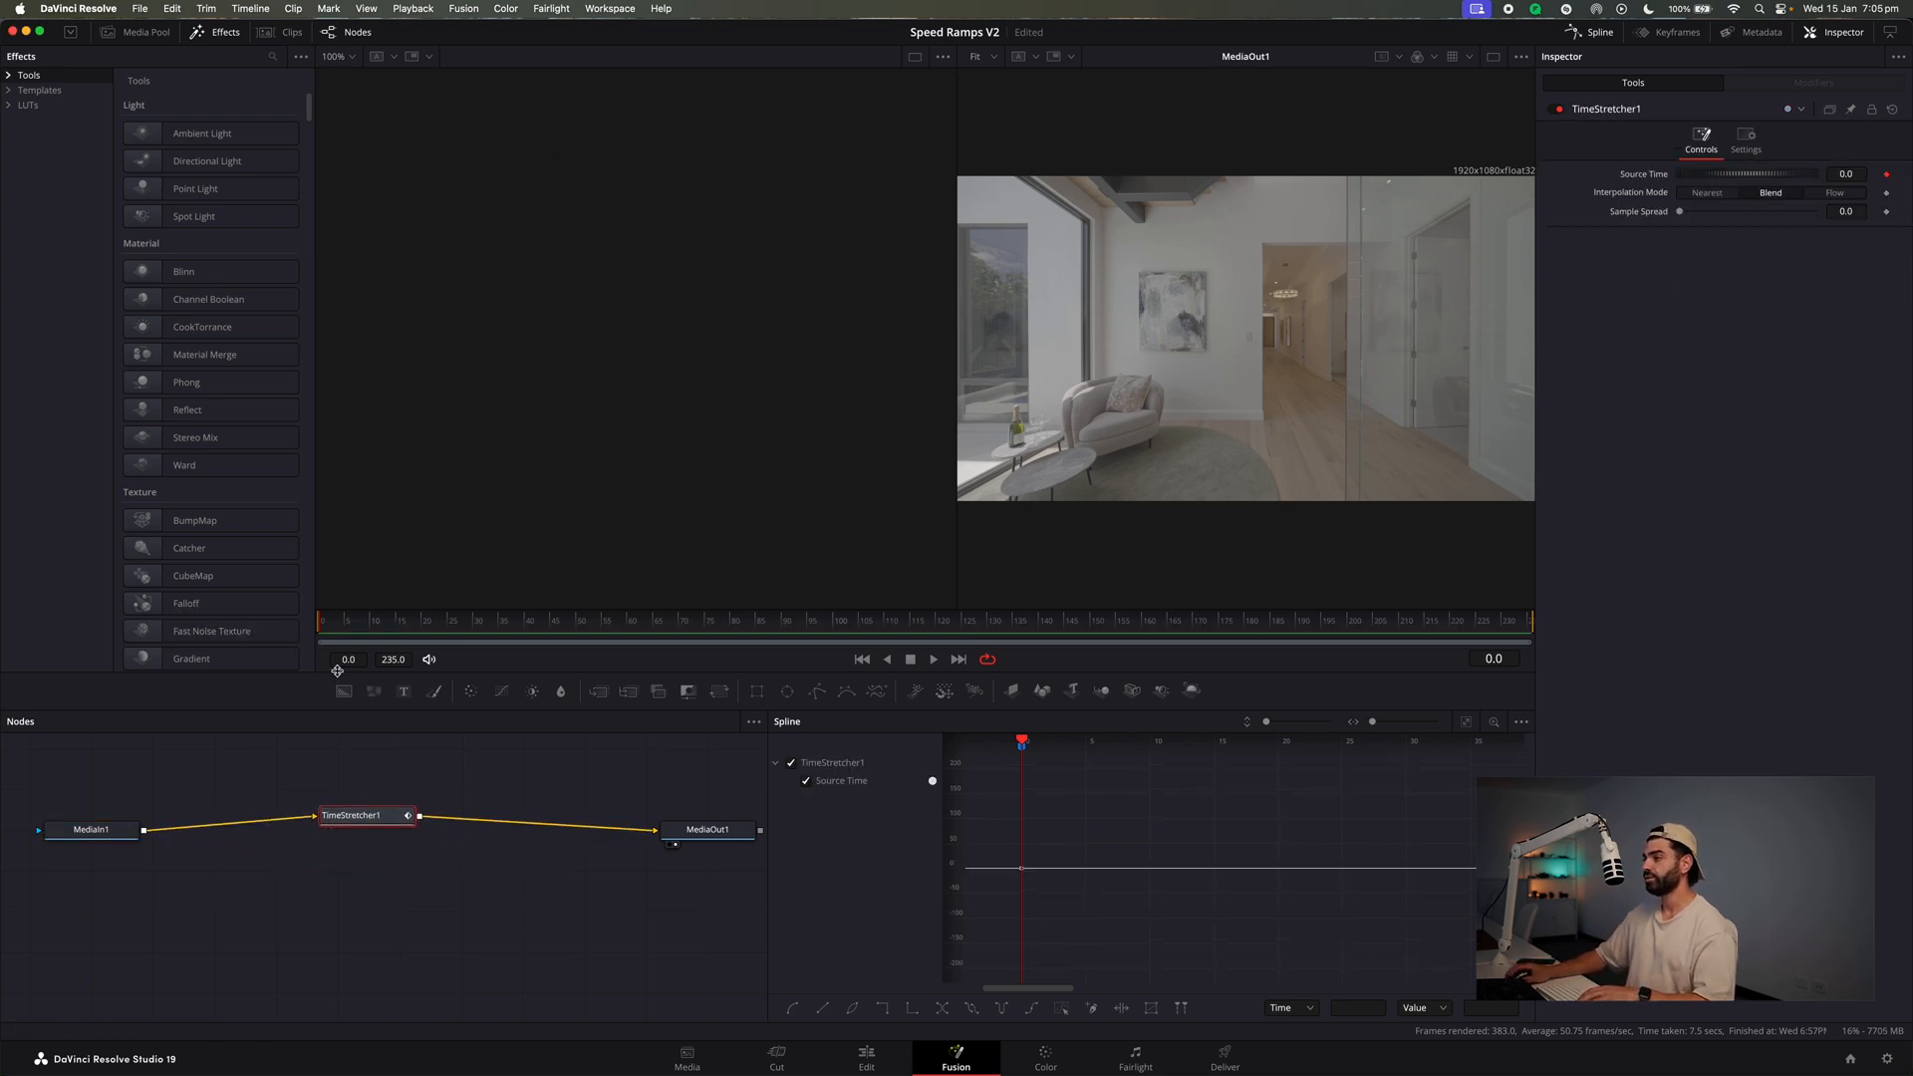
# Set the TimeStretcher's Source Time to 235 at frame 41 and fit its curve in the Spline view.
pyautogui.moveTo(331, 635); pyautogui.dragTo(1742, 589)
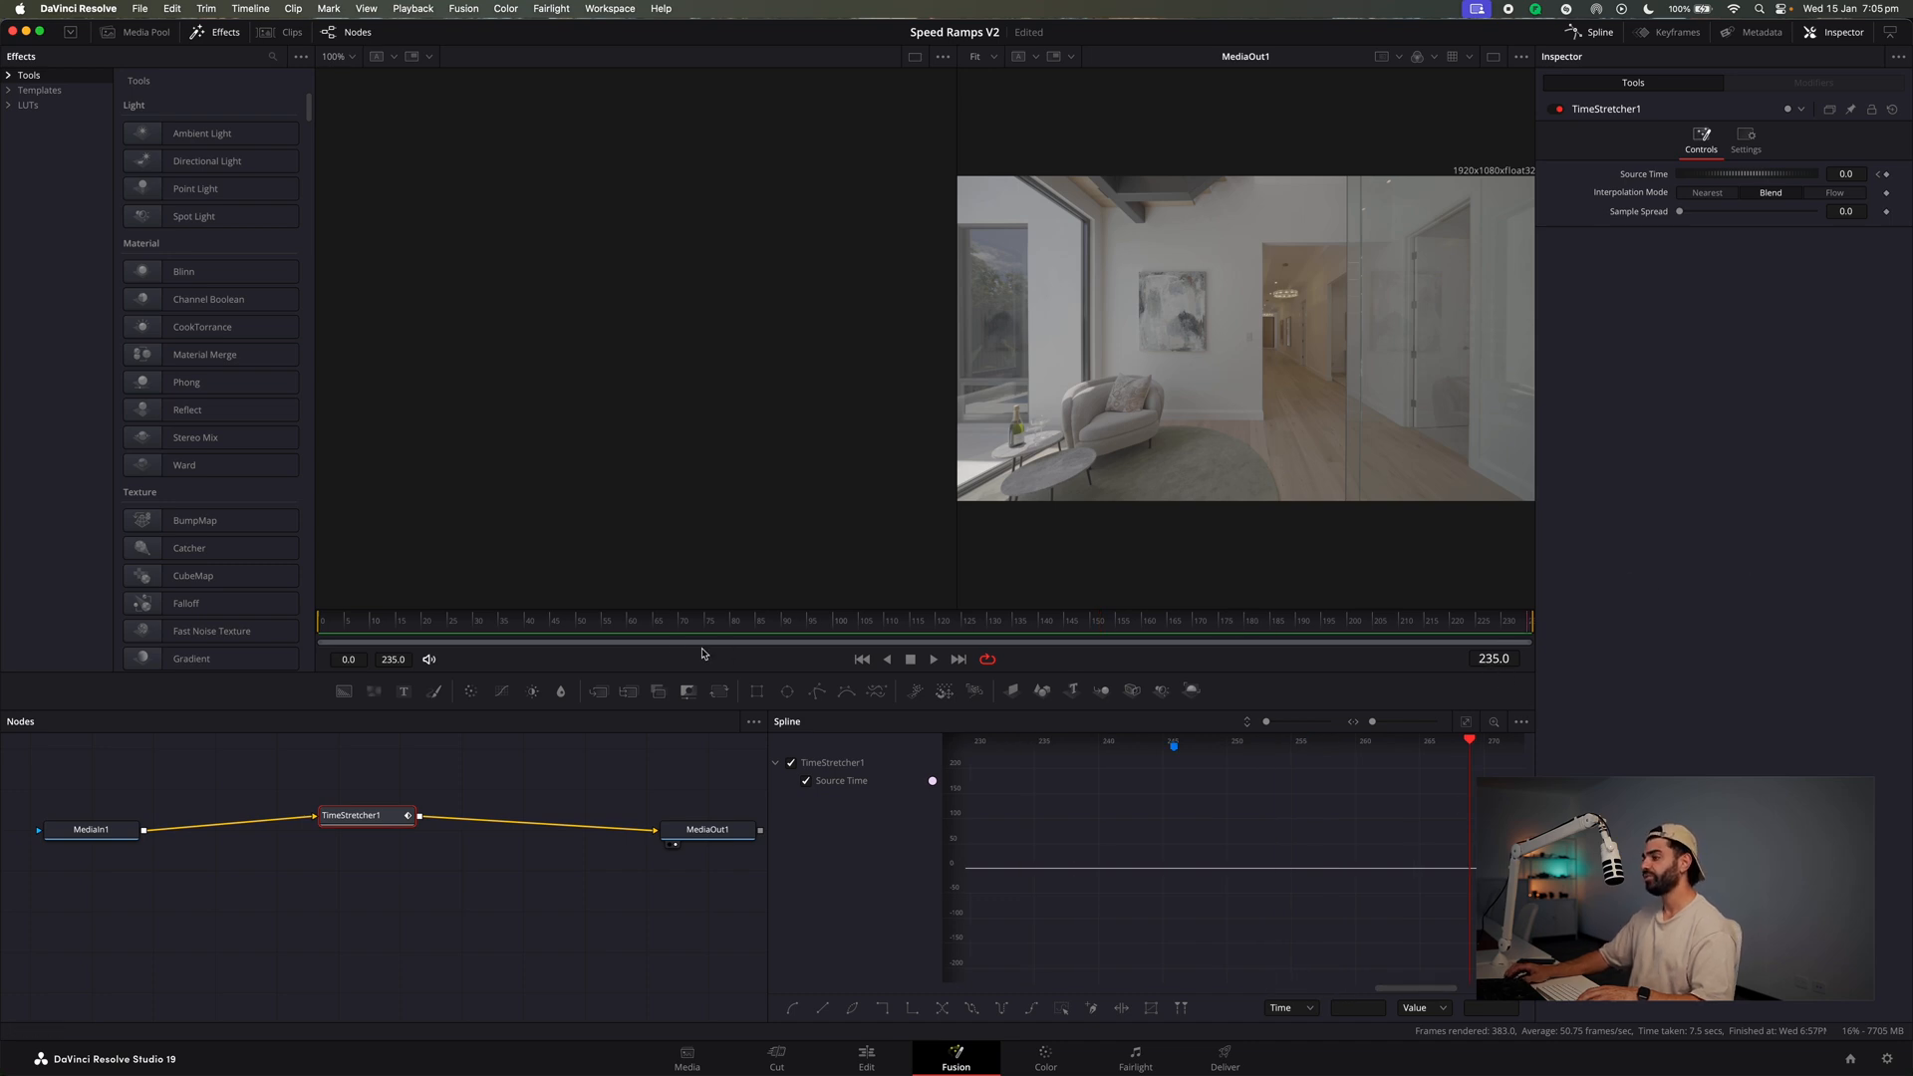
pyautogui.moveTo(854, 634); pyautogui.dragTo(529, 653)
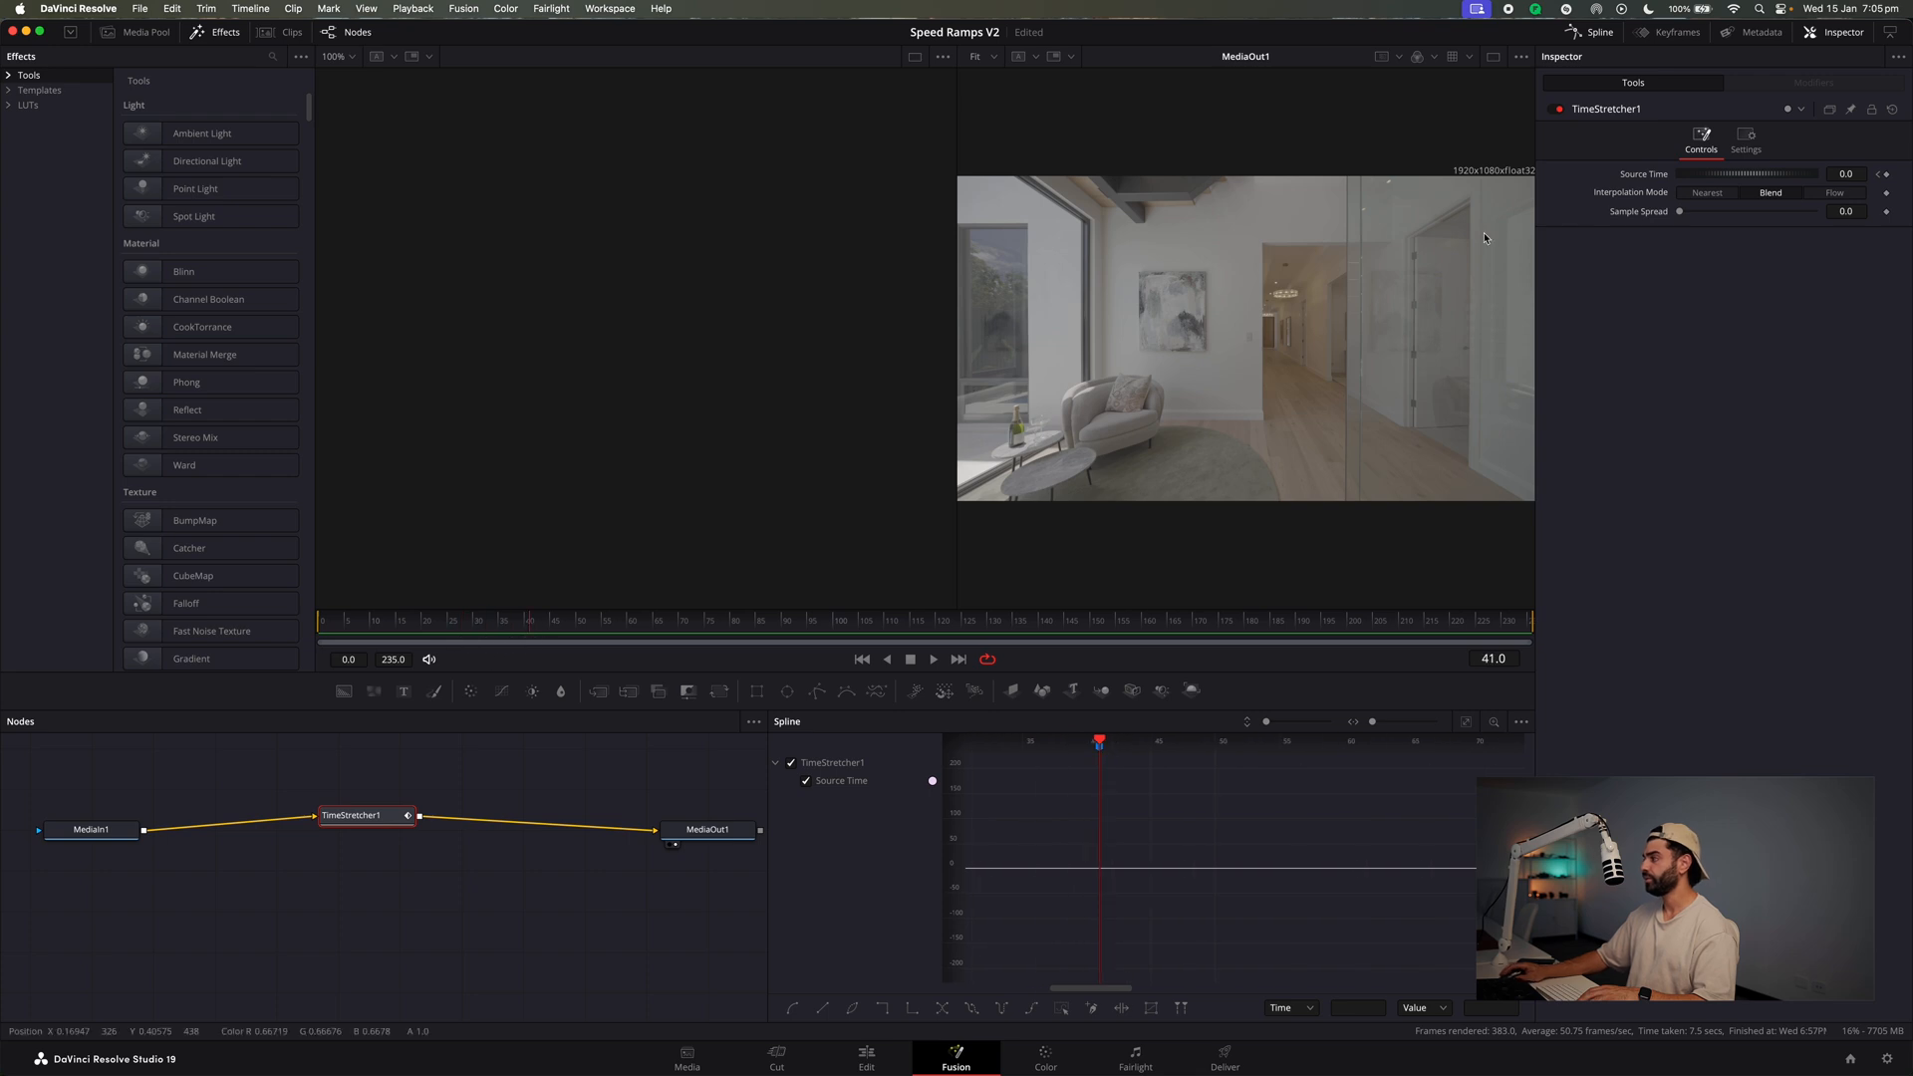
pyautogui.write('235')
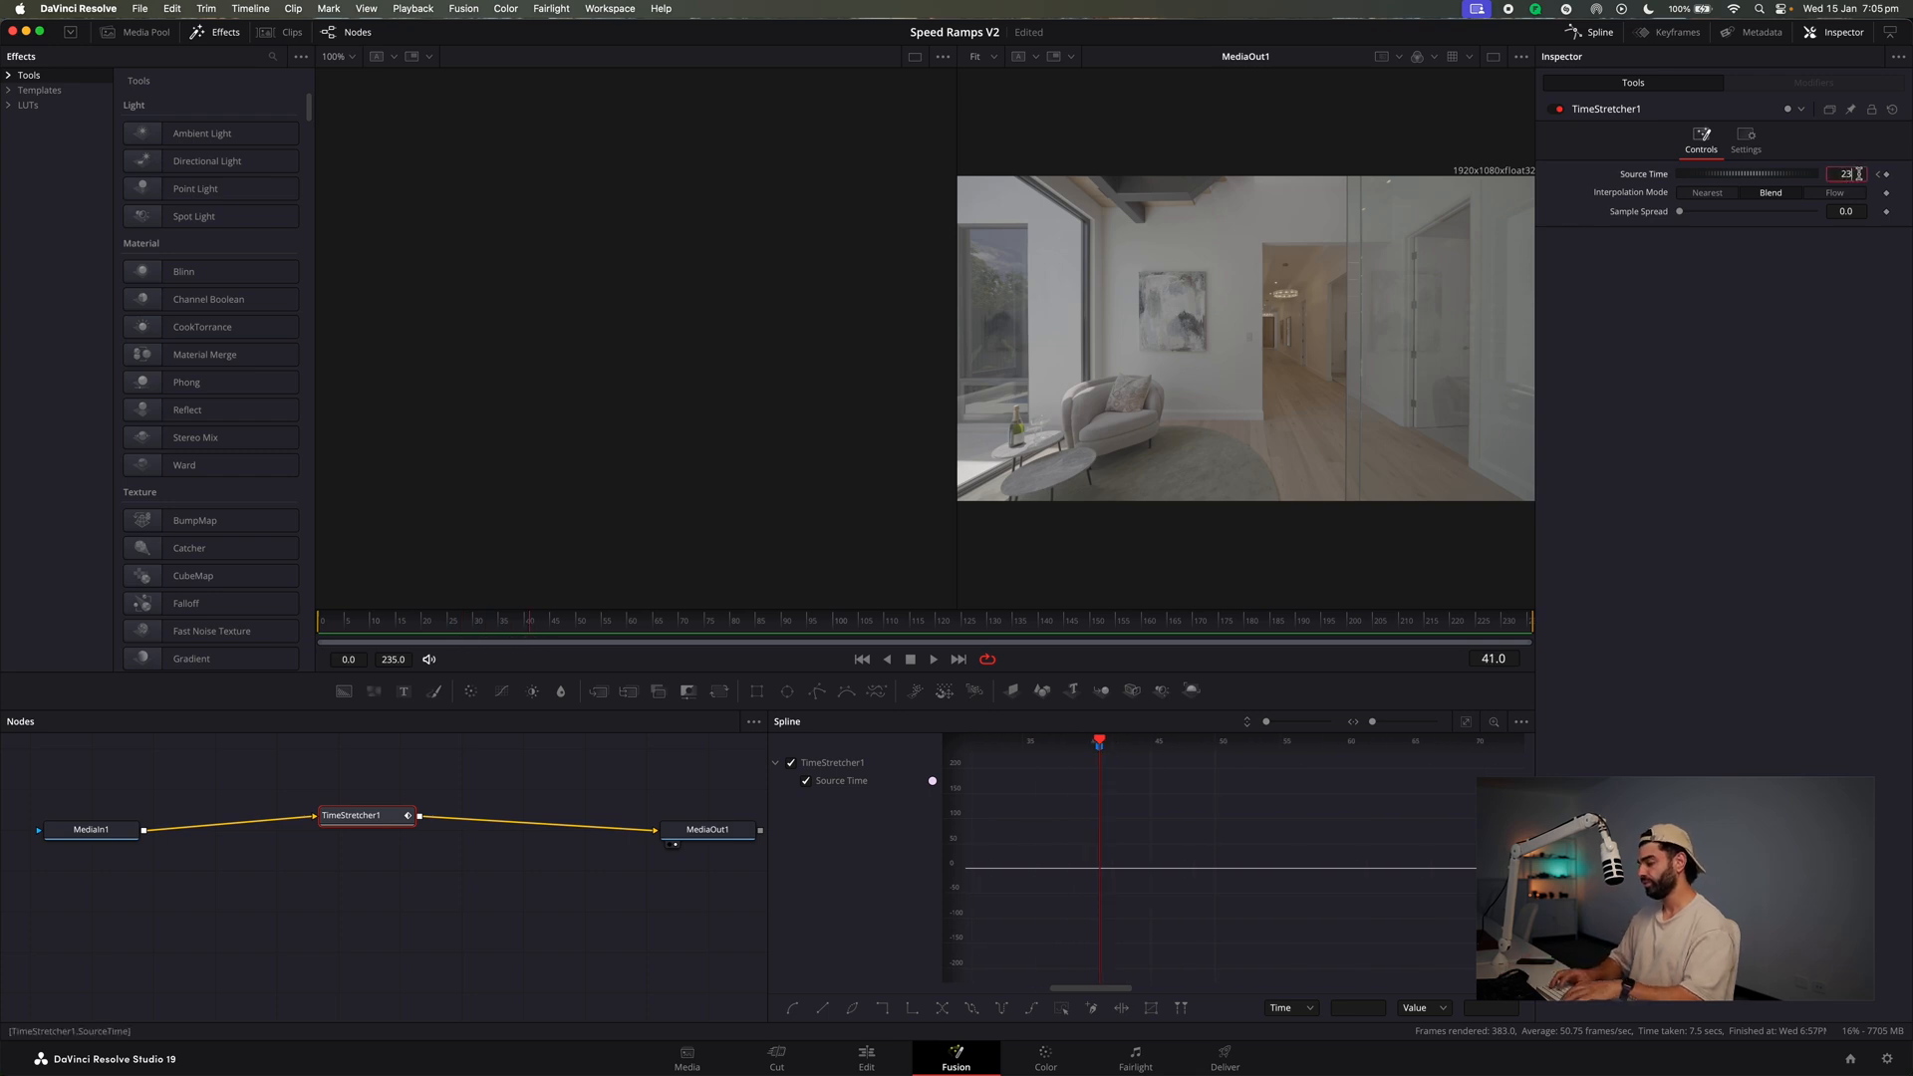
pyautogui.press('Tab')
pyautogui.click(1467, 727)
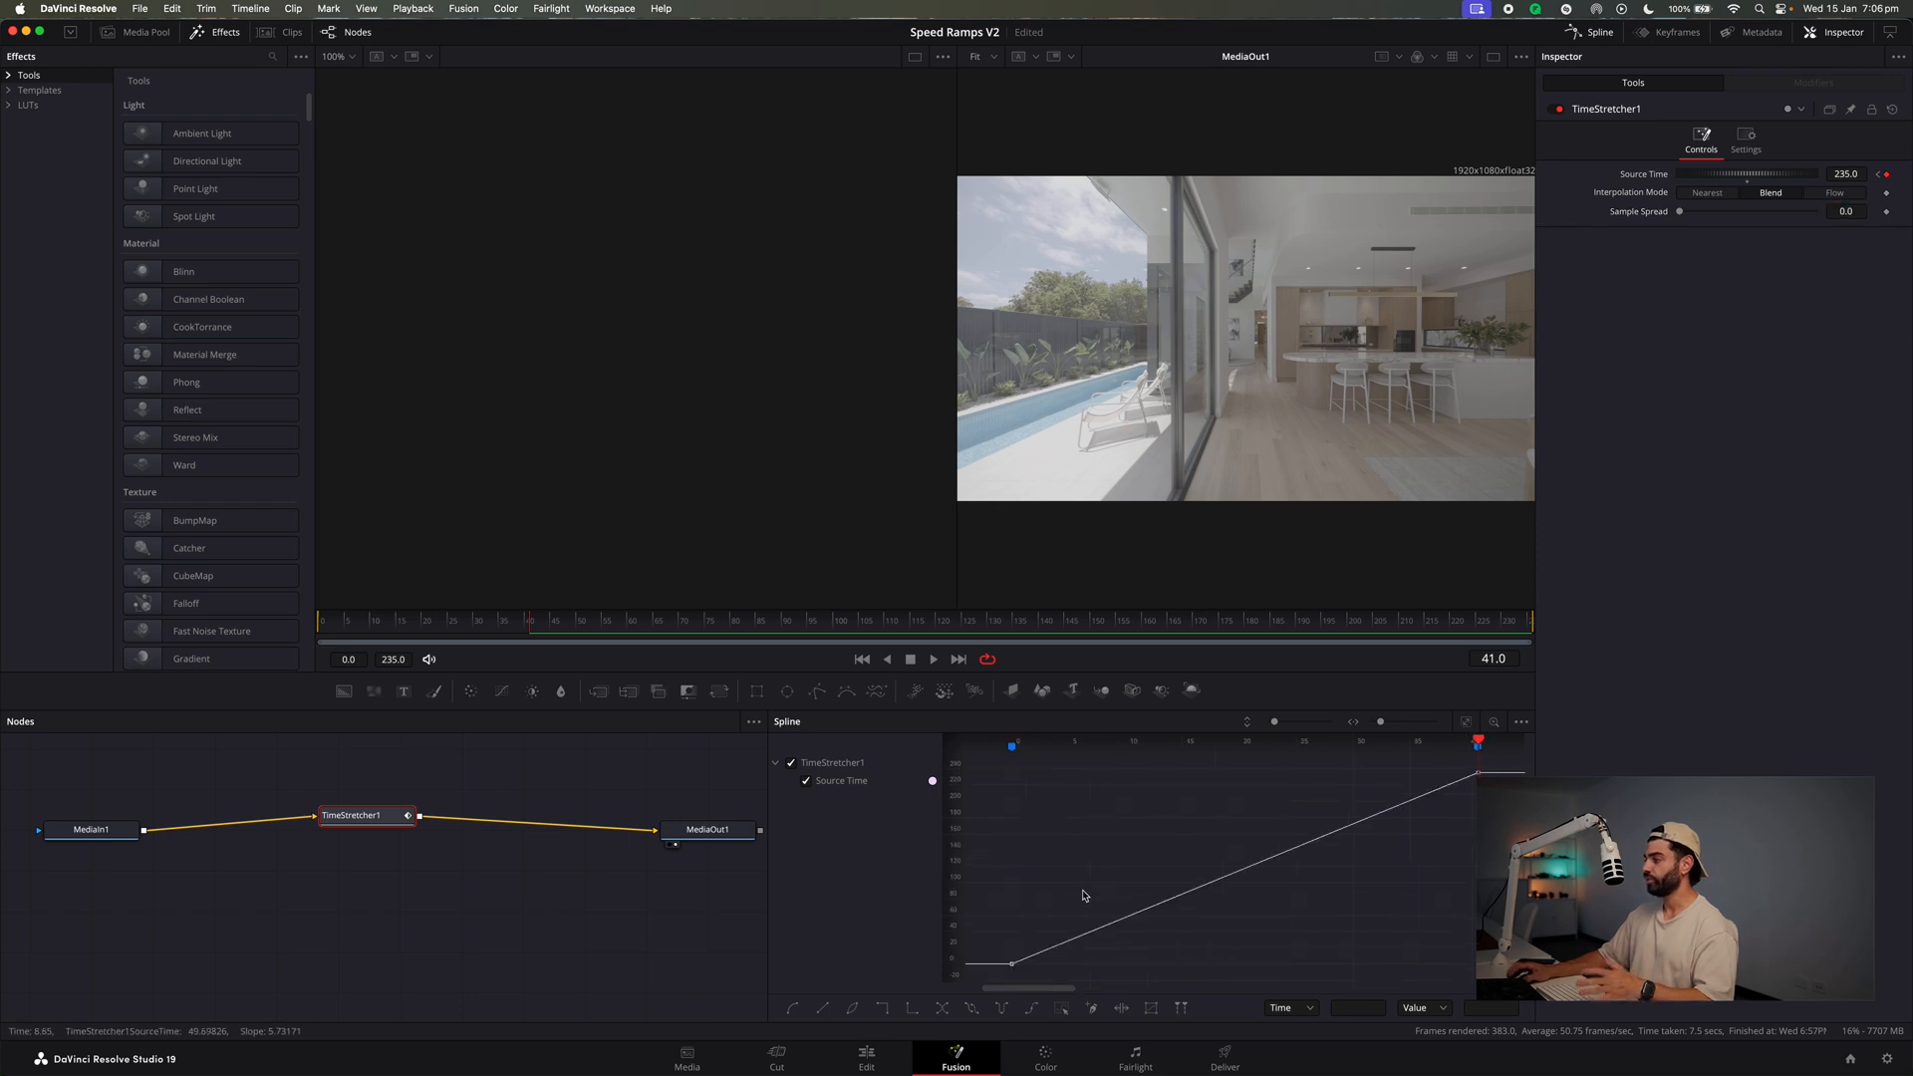
# Bend the Source Time curve by extending the first keyframe's handle and pulling the last keyframe's handle down into a steep finish.
pyautogui.moveTo(971, 907); pyautogui.dragTo(1074, 983)
pyautogui.moveTo(1157, 906); pyautogui.dragTo(1214, 935)
pyautogui.press('super+z')
pyautogui.moveTo(1167, 905); pyautogui.dragTo(1246, 919)
pyautogui.click(1477, 772)
pyautogui.moveTo(1320, 842); pyautogui.dragTo(1501, 906)
# Try a long, flat handle on the first Source Time keyframe, and shorten it so the ramp starts more gradually.
pyautogui.moveTo(965, 914); pyautogui.dragTo(1096, 986)
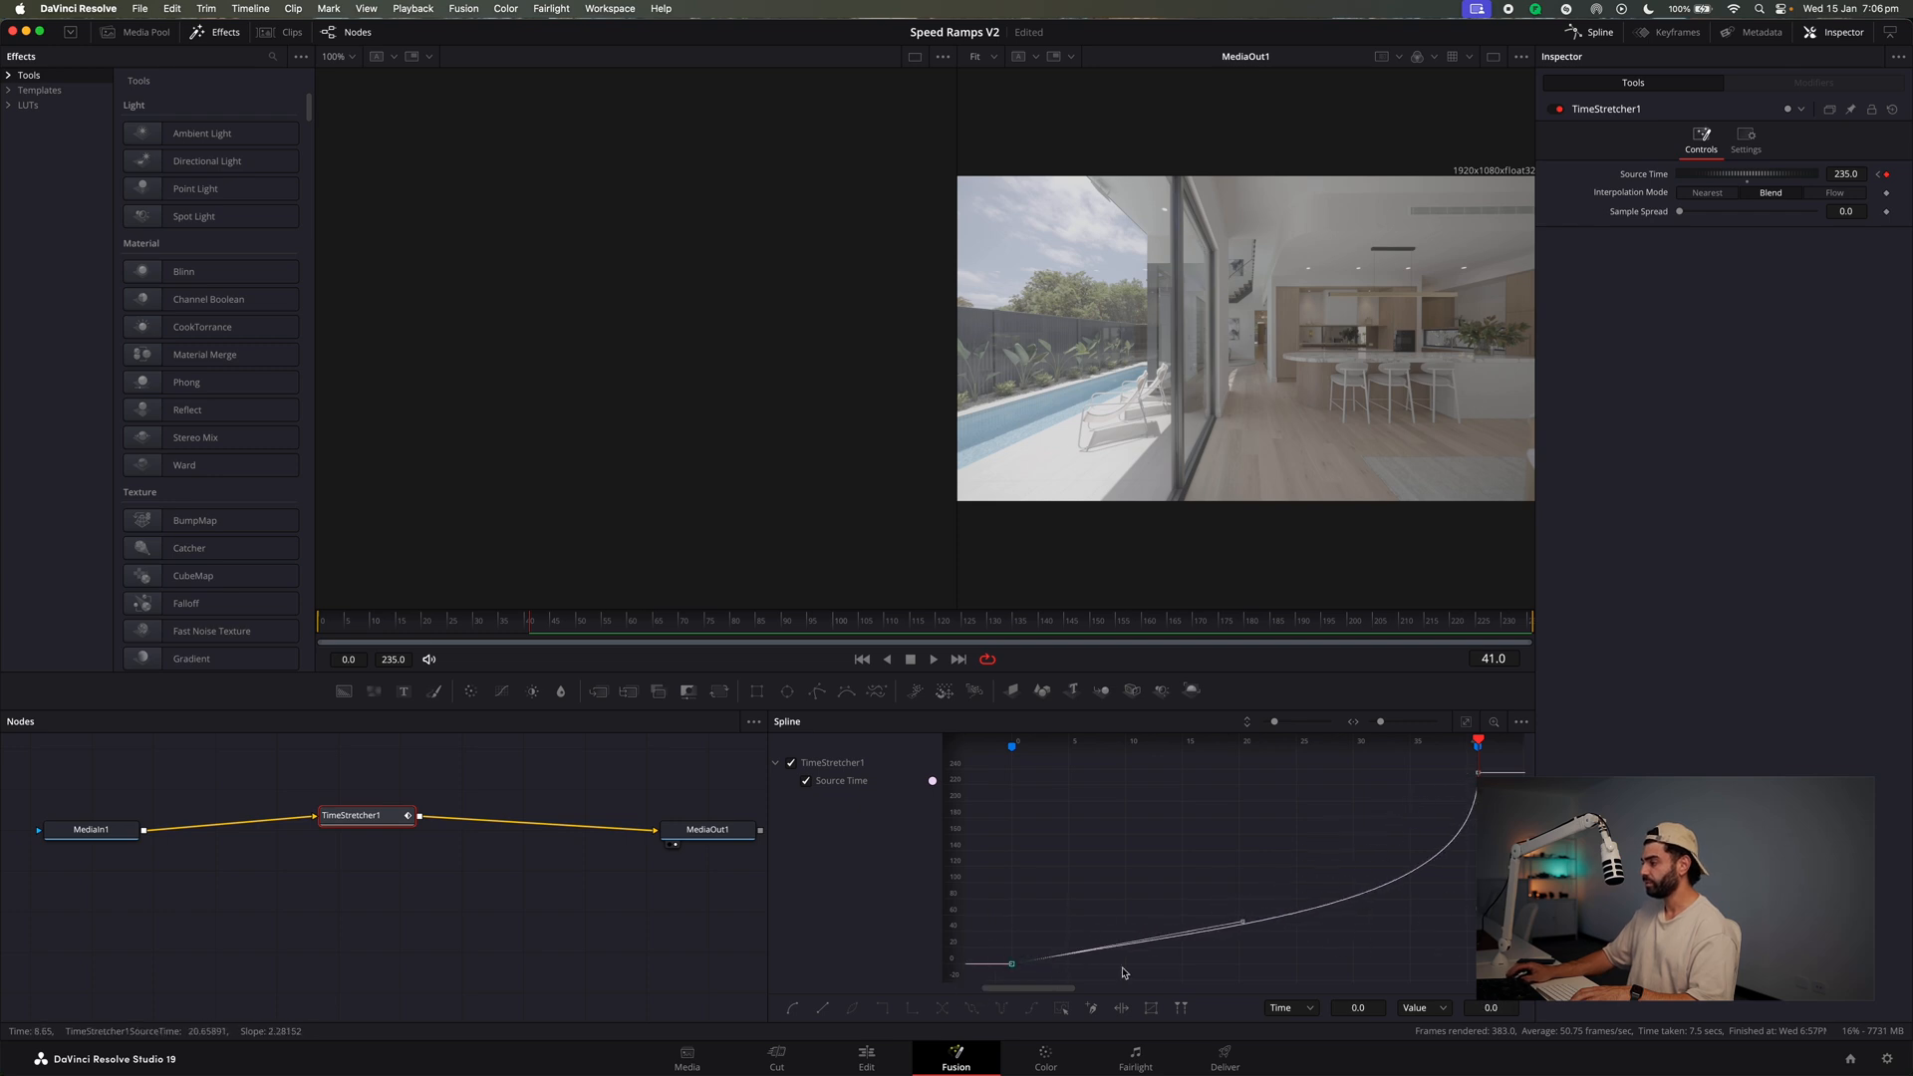
pyautogui.moveTo(1242, 923); pyautogui.dragTo(1373, 963)
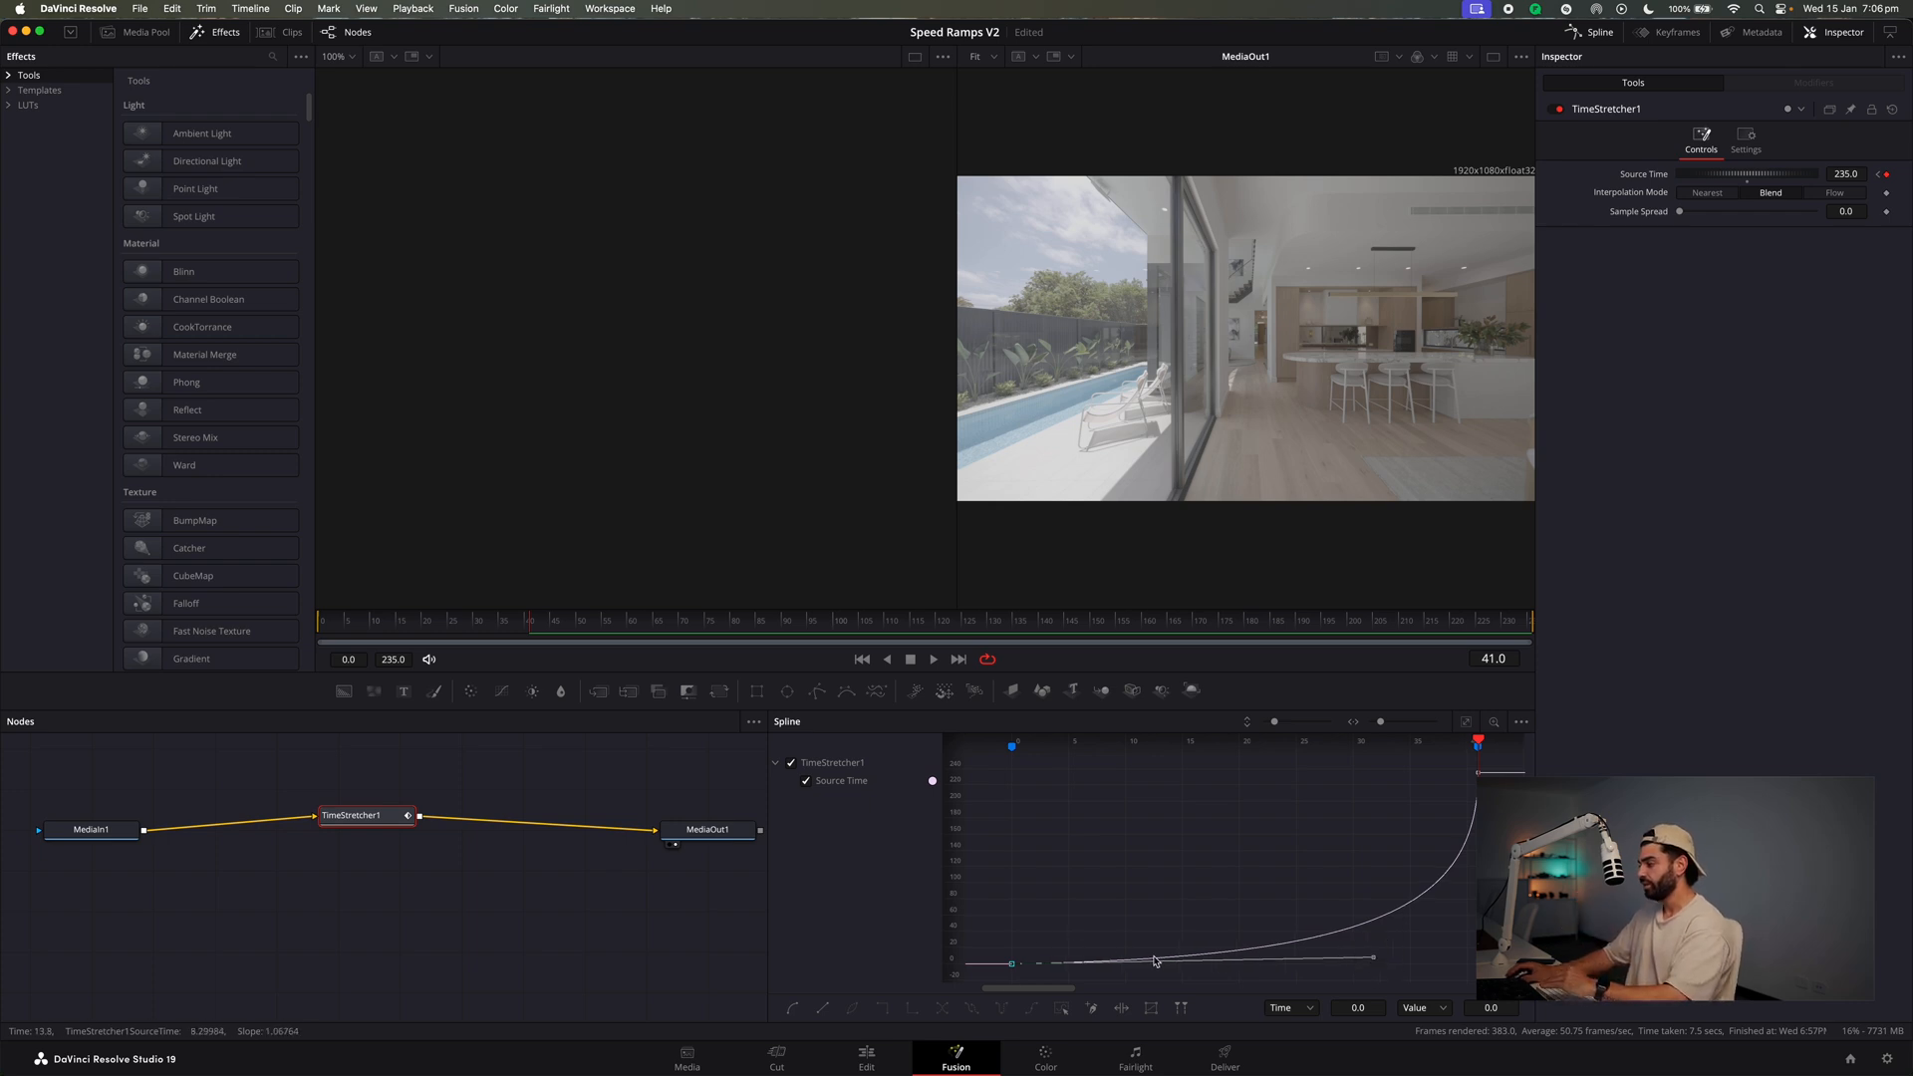
pyautogui.moveTo(1373, 957); pyautogui.dragTo(1104, 956)
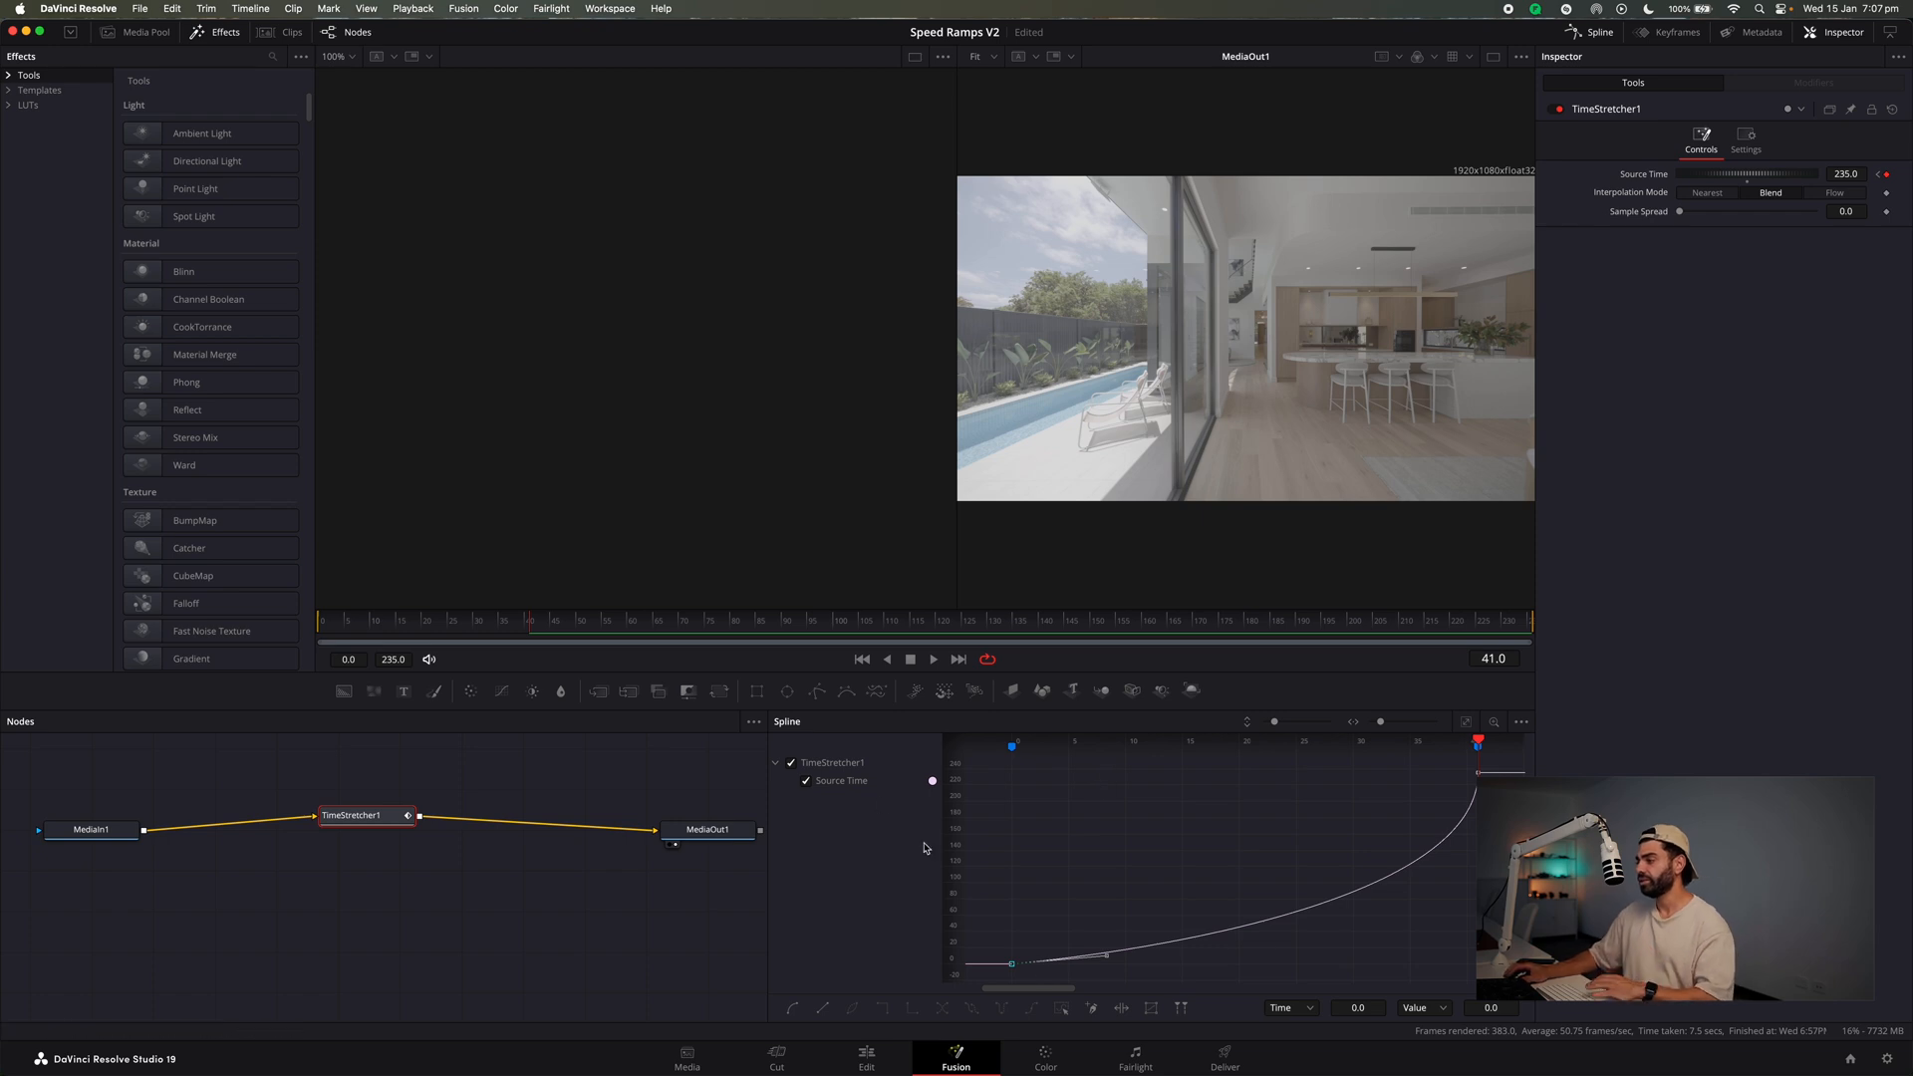
pyautogui.moveTo(1107, 956)
pyautogui.mouseDown()
pyautogui.moveTo(1468, 963)
pyautogui.moveTo(1083, 954)
pyautogui.mouseUp()
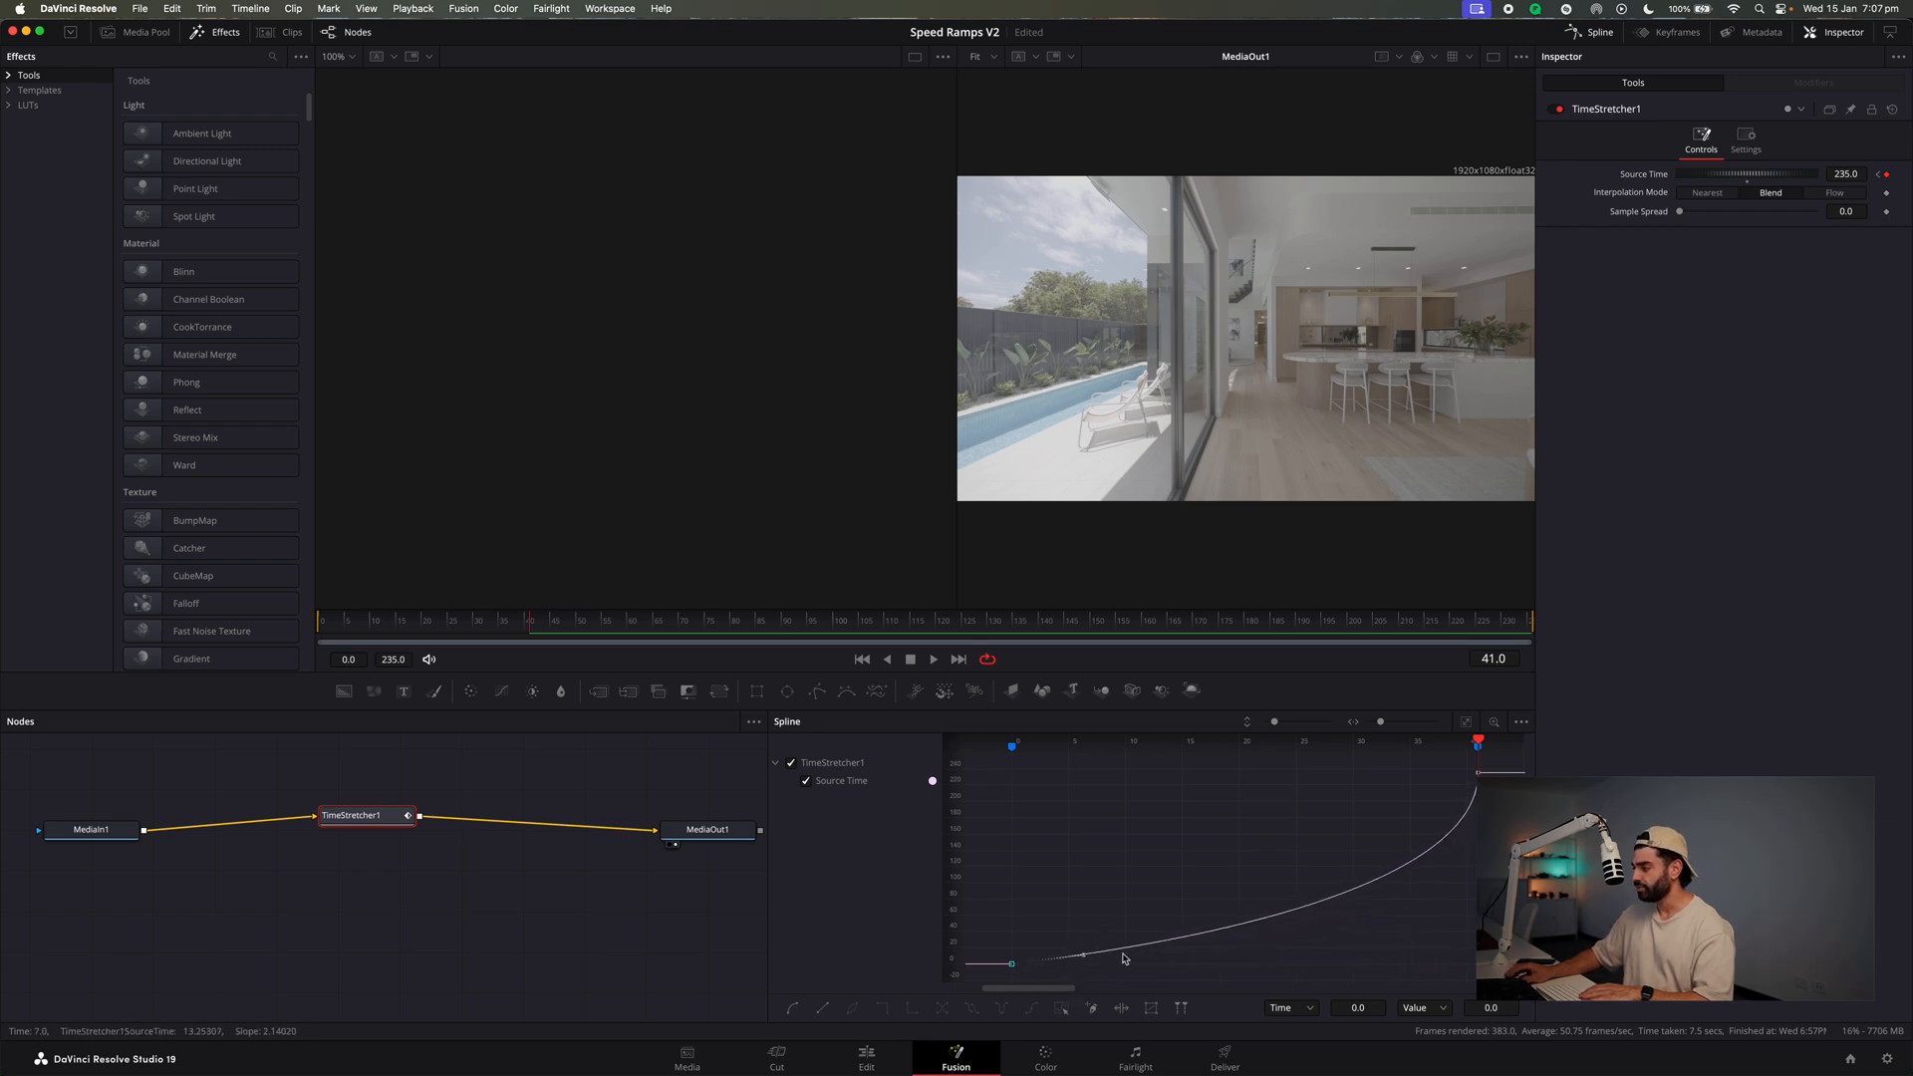
# Play the speed ramp from frame 0 and return the playhead to the start.
pyautogui.click(418, 631)
pyautogui.moveTo(418, 632); pyautogui.dragTo(308, 639)
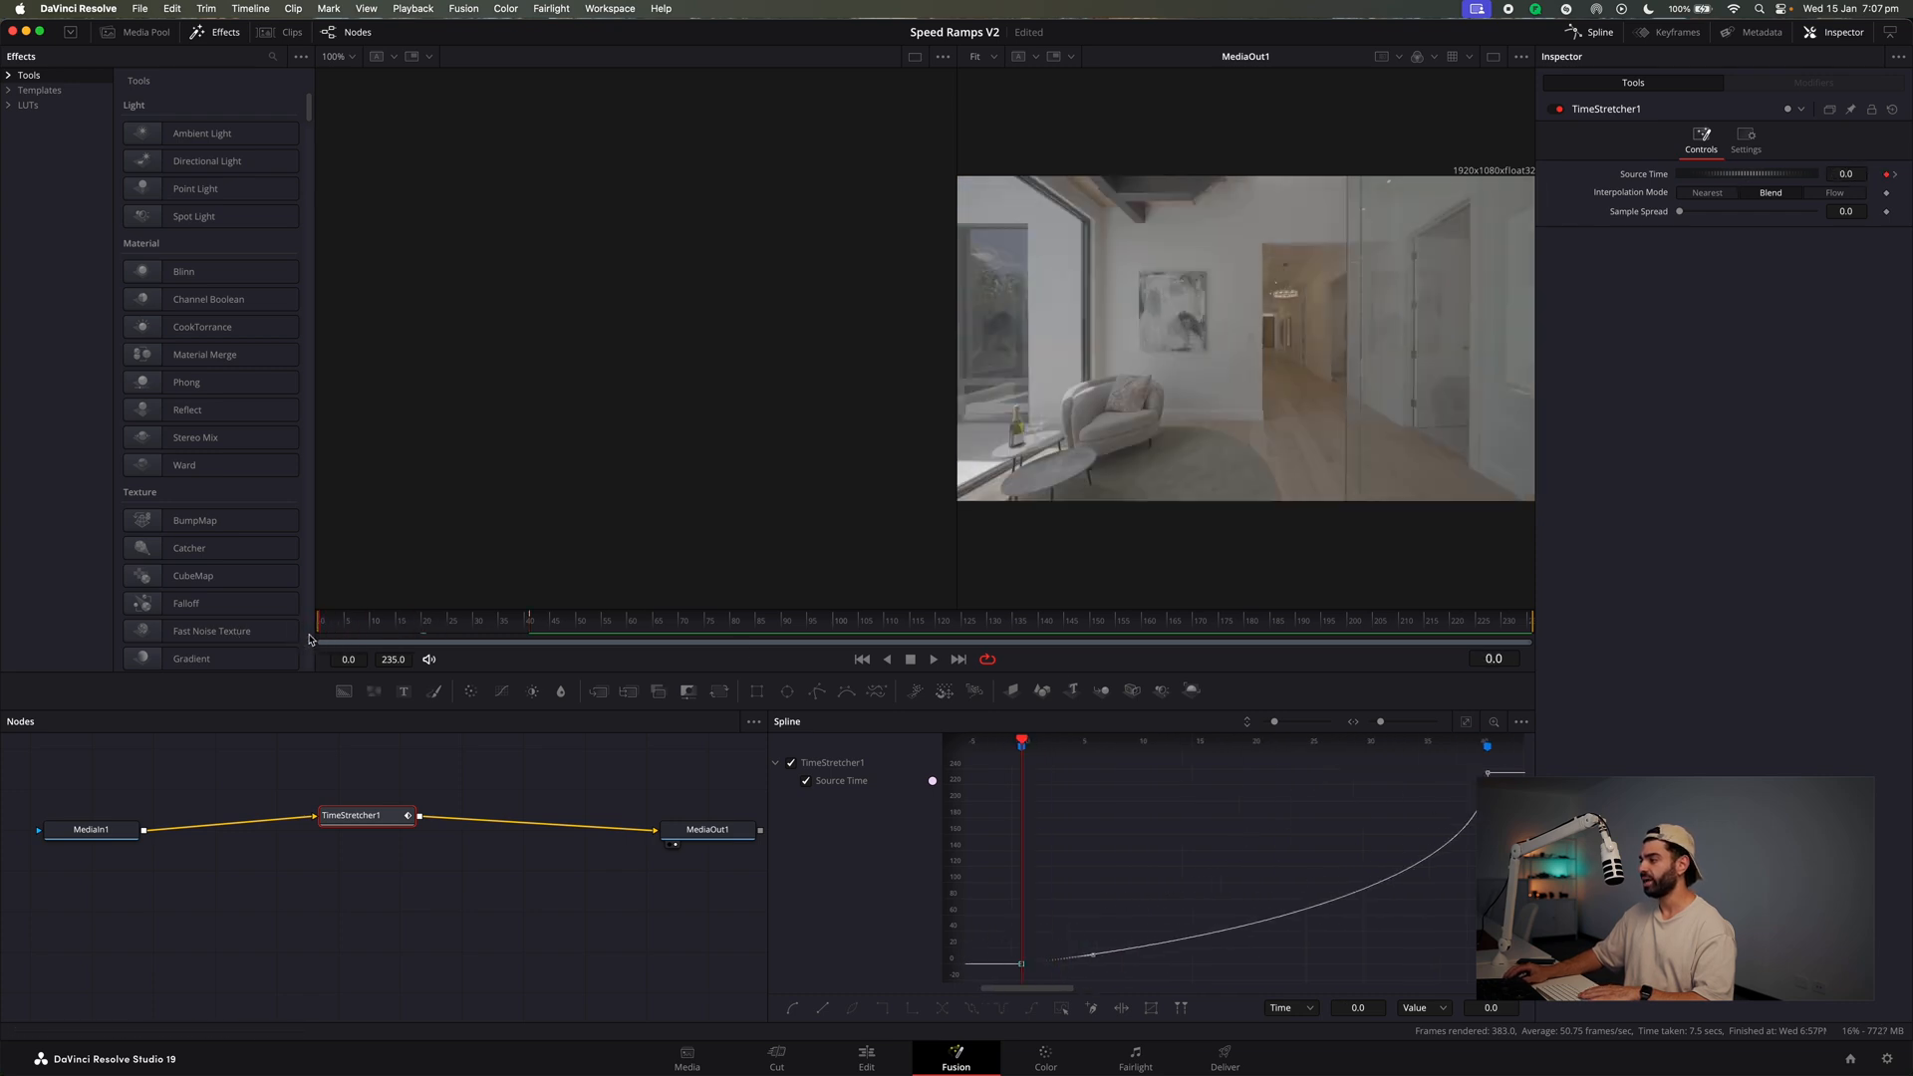
pyautogui.press('space')
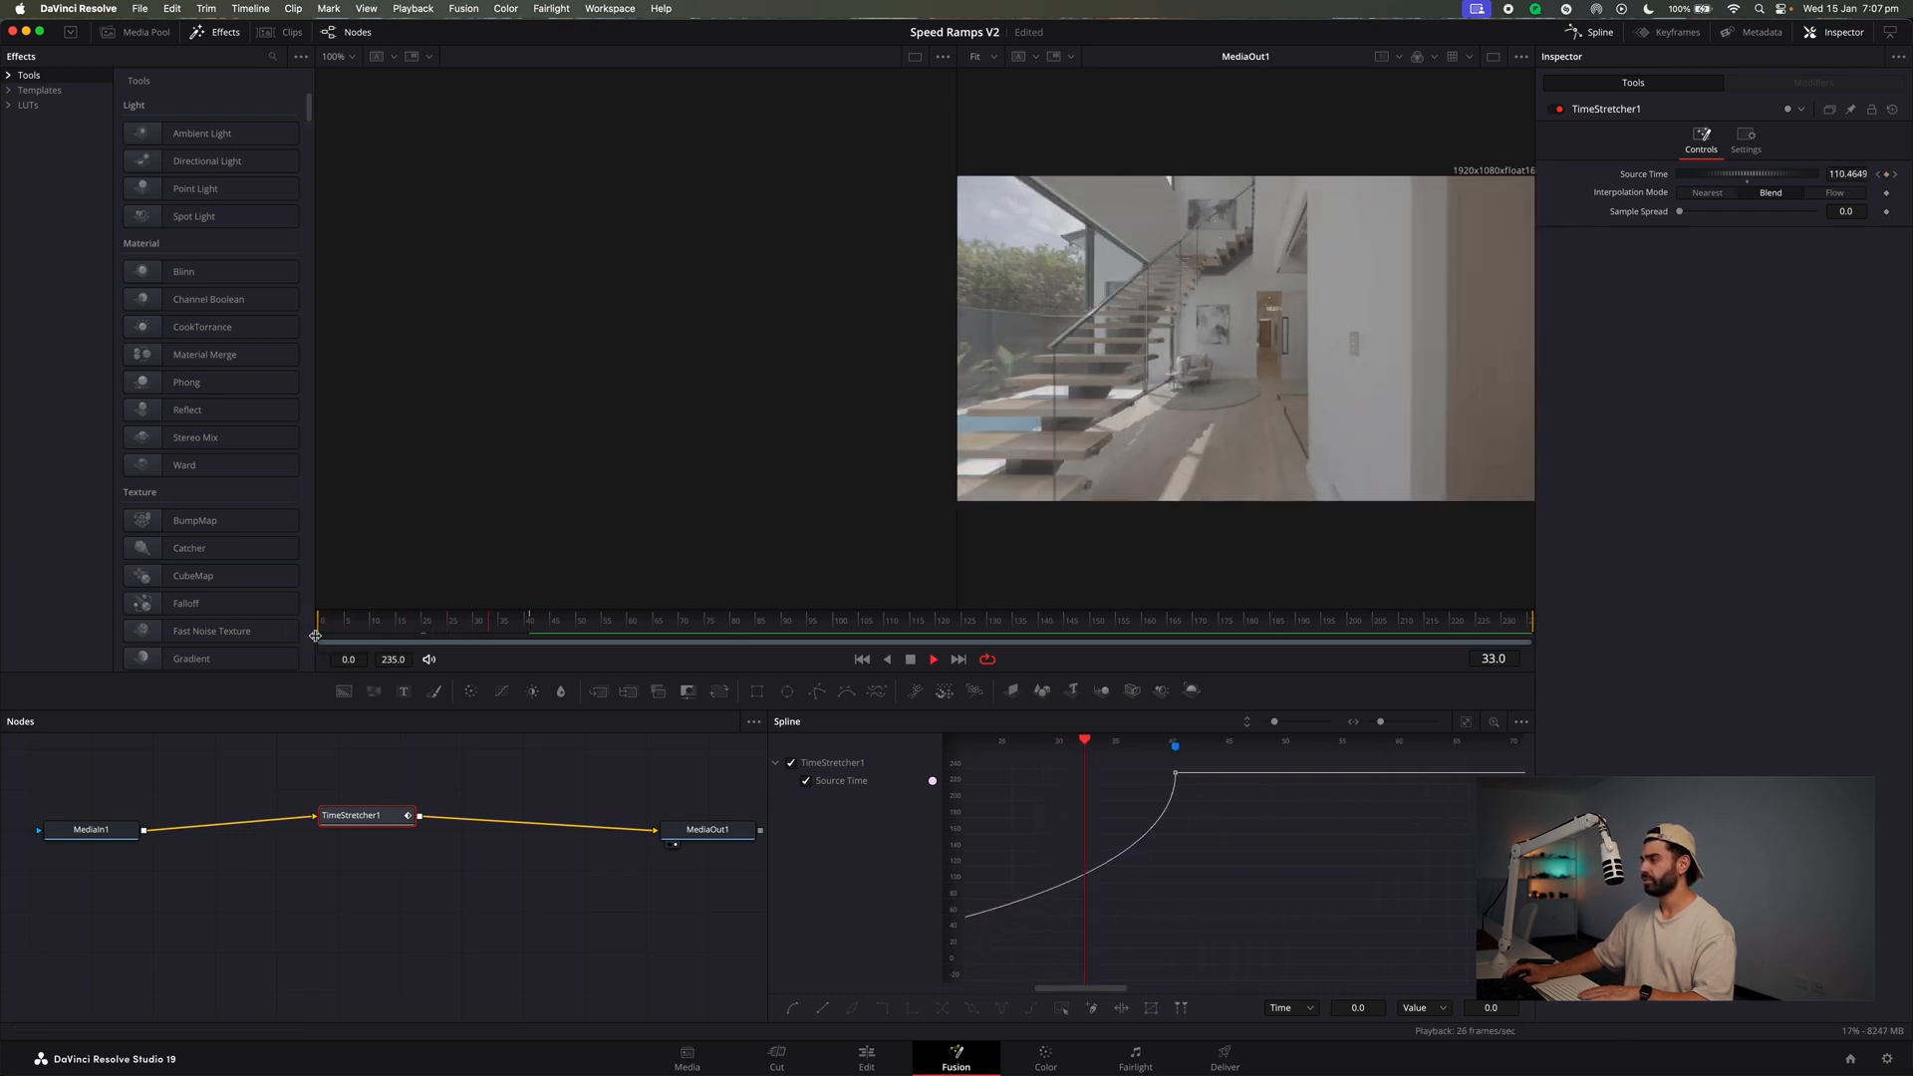
pyautogui.click(315, 636)
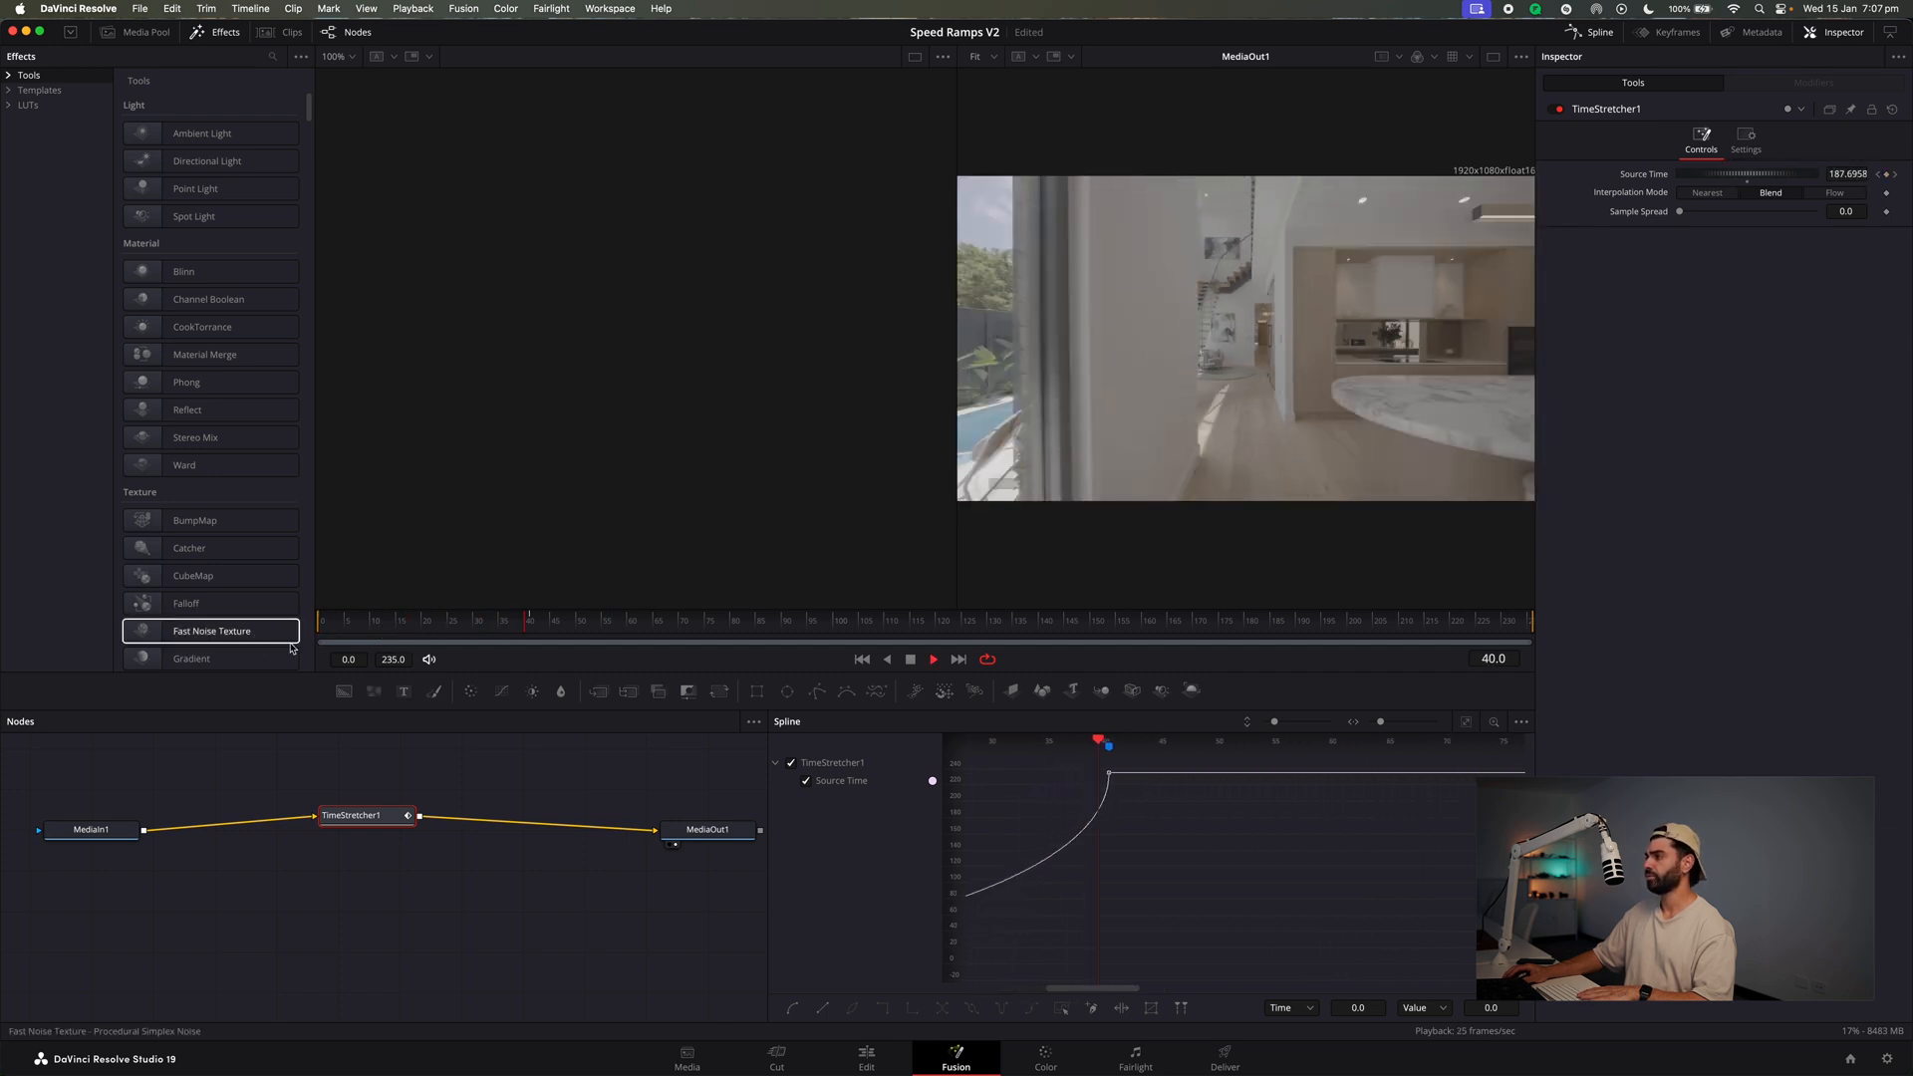
pyautogui.moveTo(373, 638); pyautogui.dragTo(311, 638)
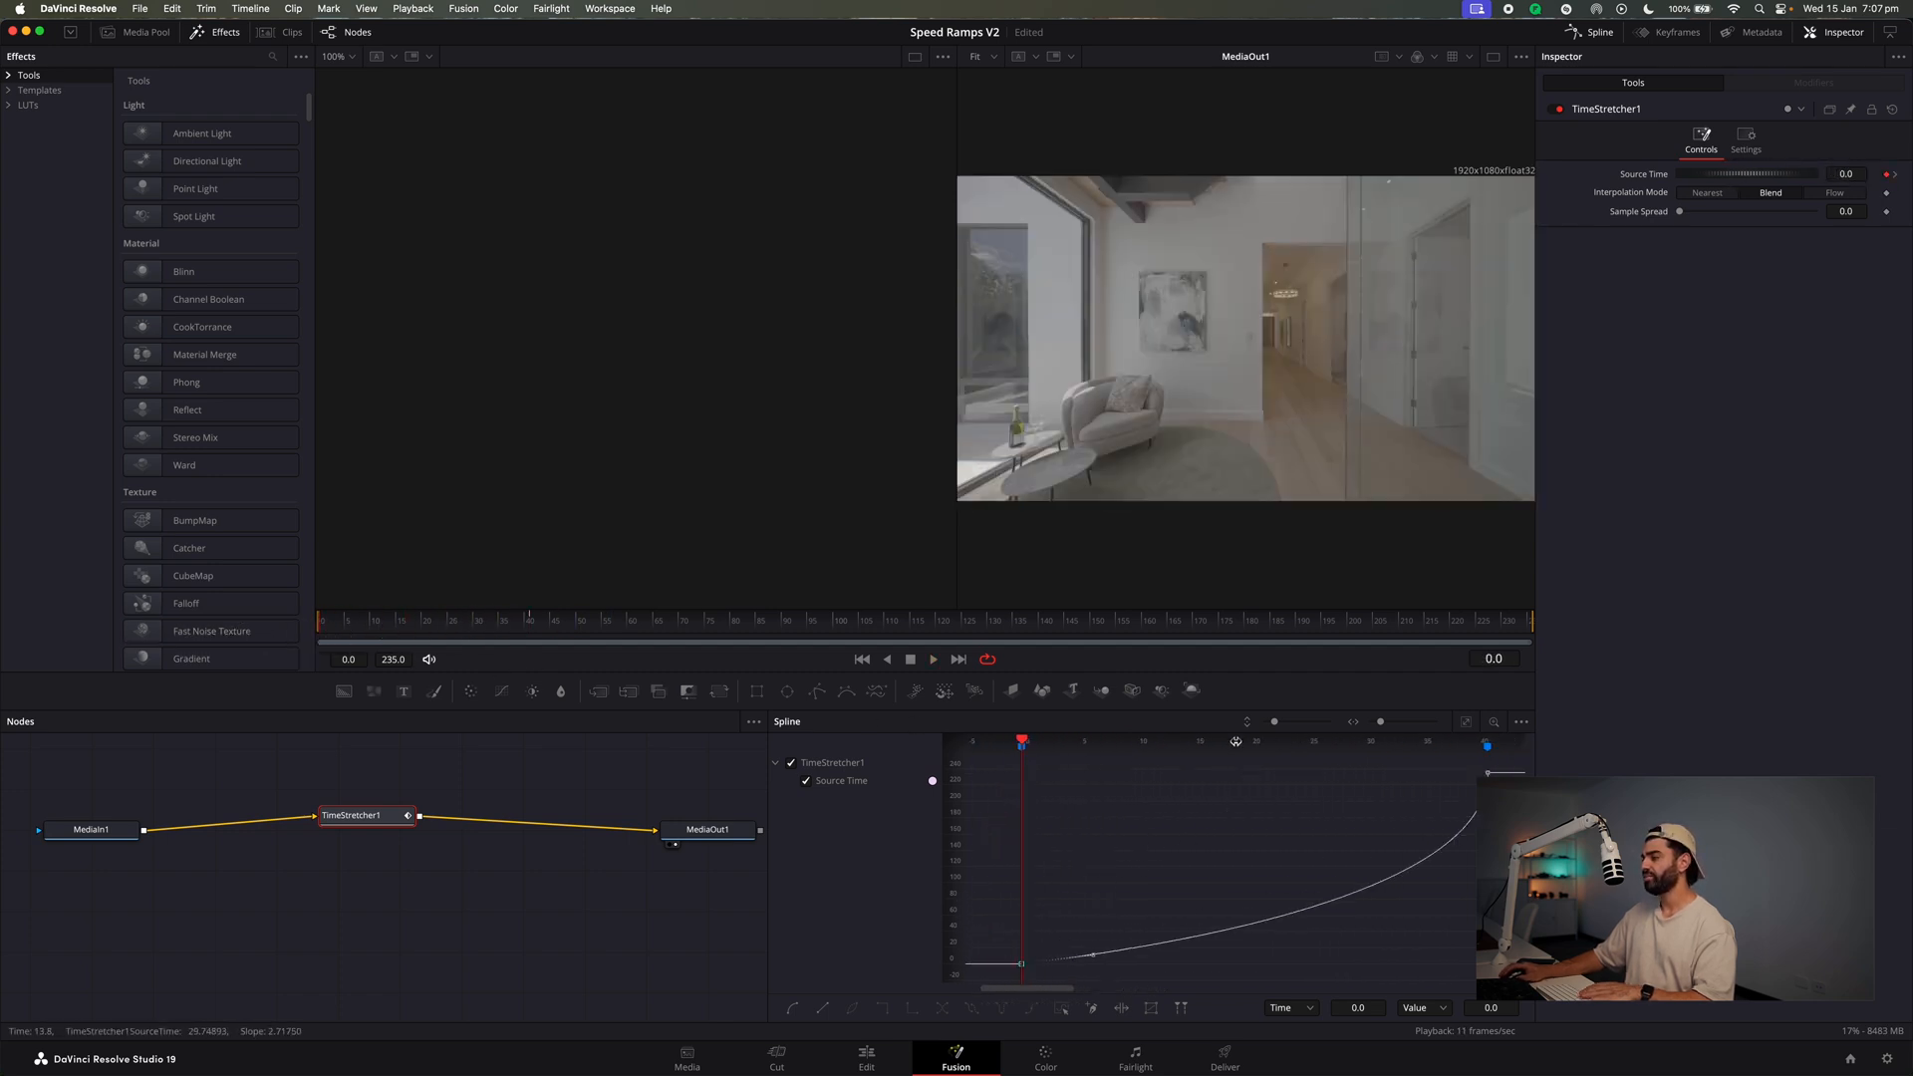
# Lengthen the last keyframe's handle downward, flatten the first keyframe's handle, and play back the ramp.
pyautogui.click(1488, 773)
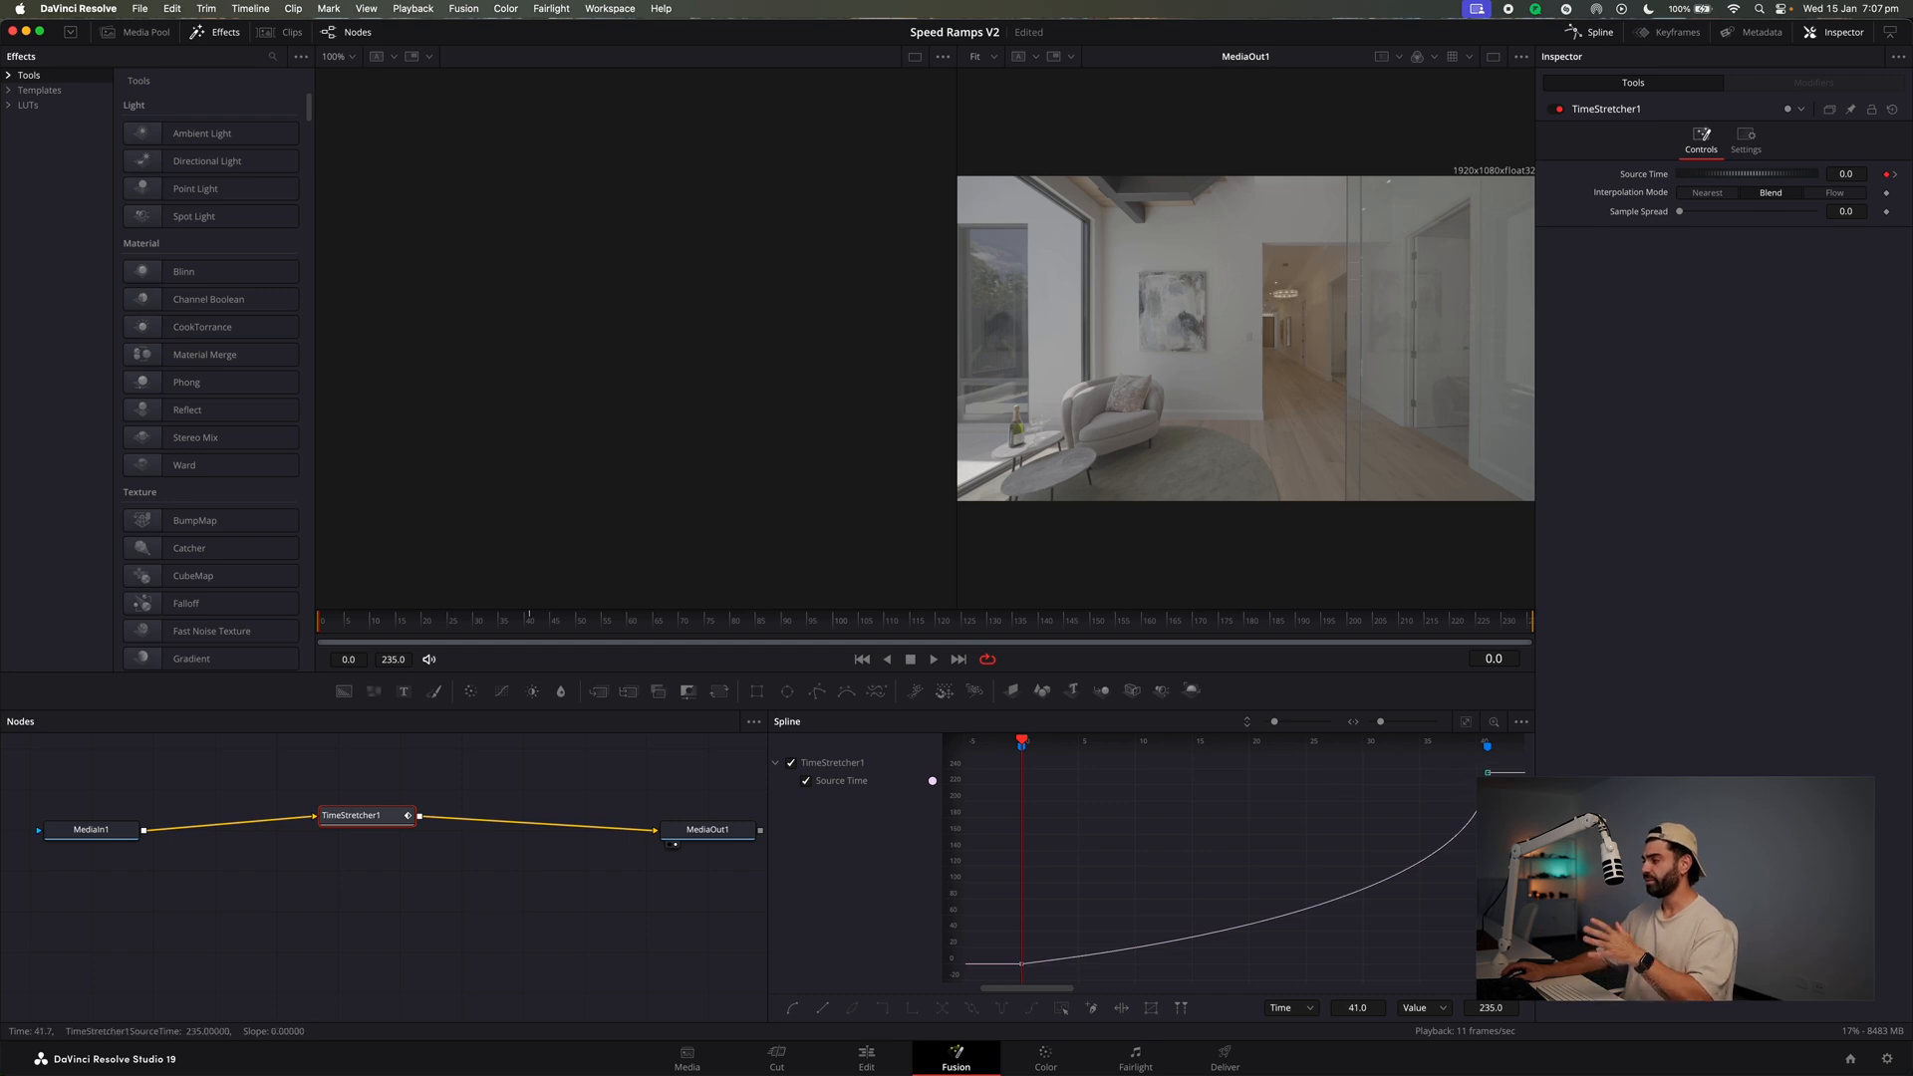
pyautogui.moveTo(1488, 772); pyautogui.dragTo(1498, 759)
pyautogui.moveTo(1488, 899); pyautogui.dragTo(1482, 941)
pyautogui.moveTo(1046, 941); pyautogui.dragTo(975, 981)
pyautogui.moveTo(1093, 957); pyautogui.dragTo(1110, 967)
pyautogui.scroll(1, 1481, 793)
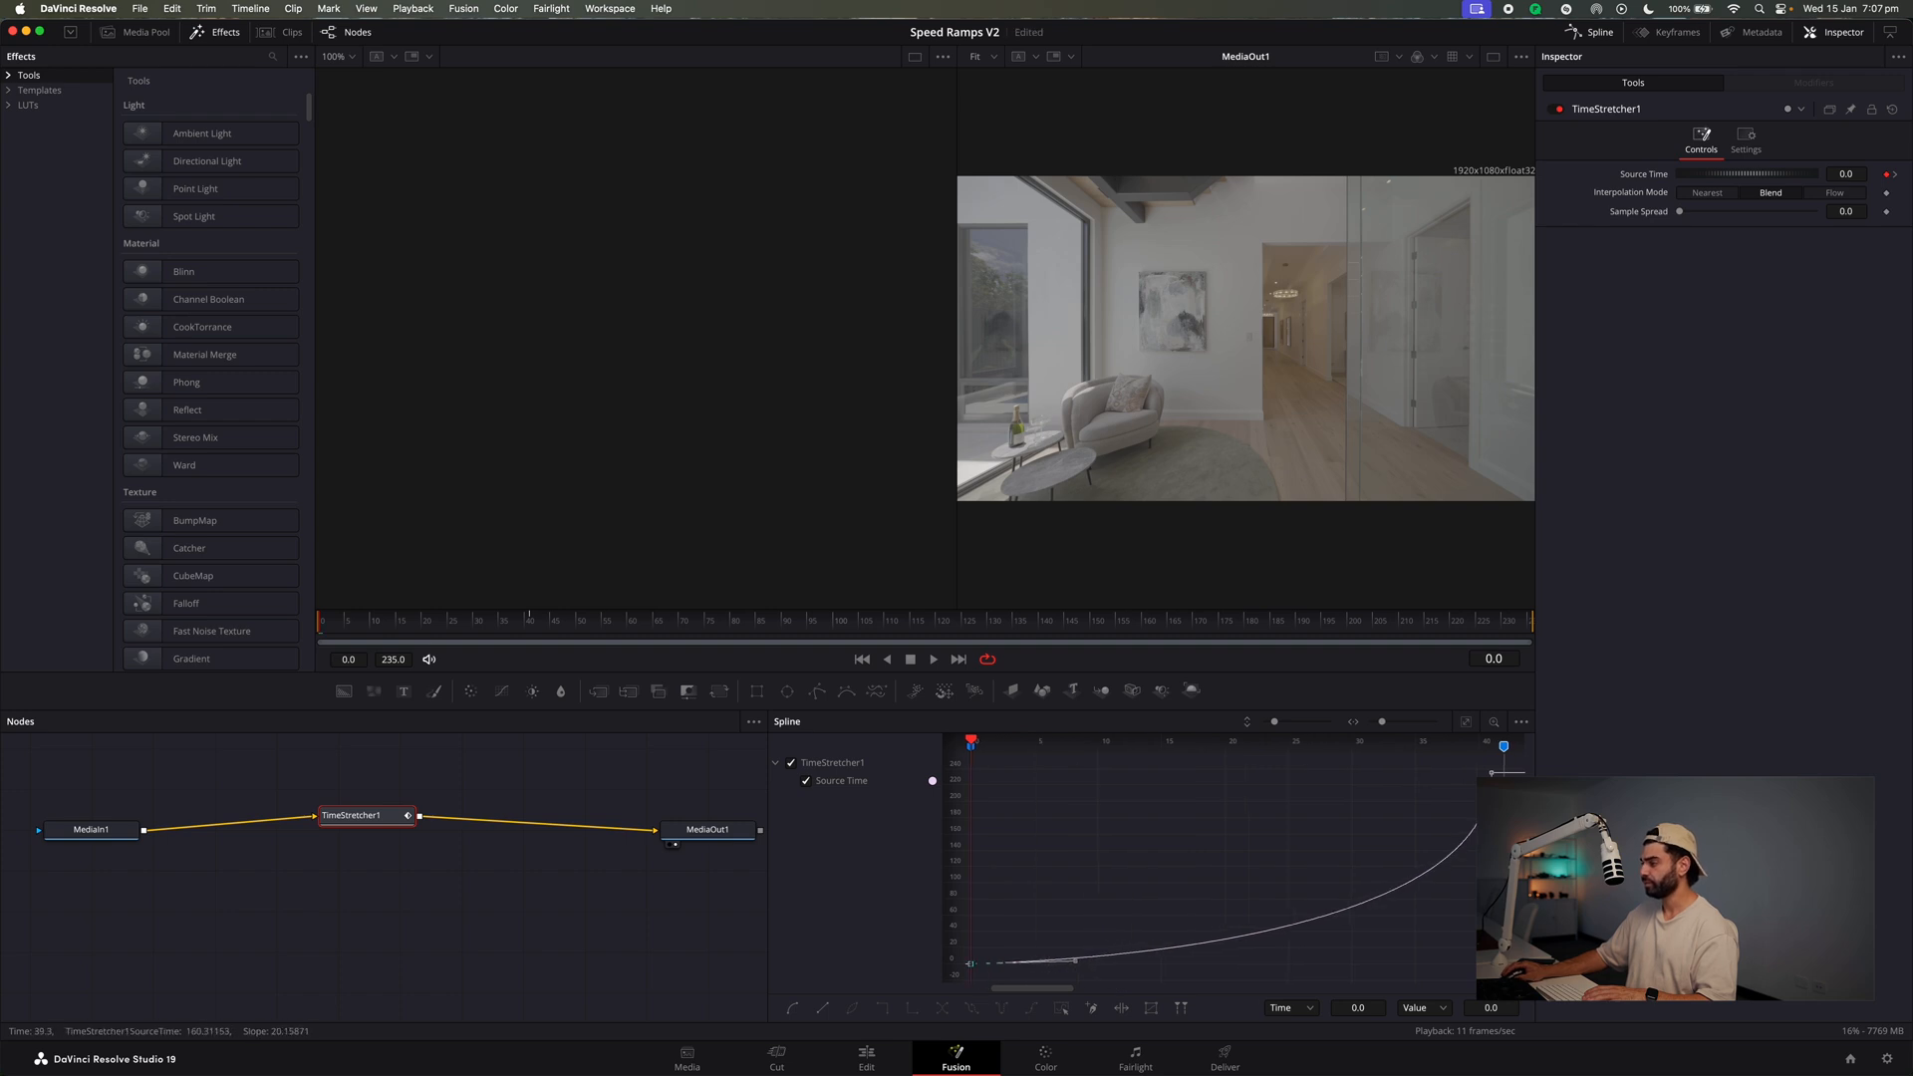
pyautogui.moveTo(1467, 772); pyautogui.dragTo(1499, 797)
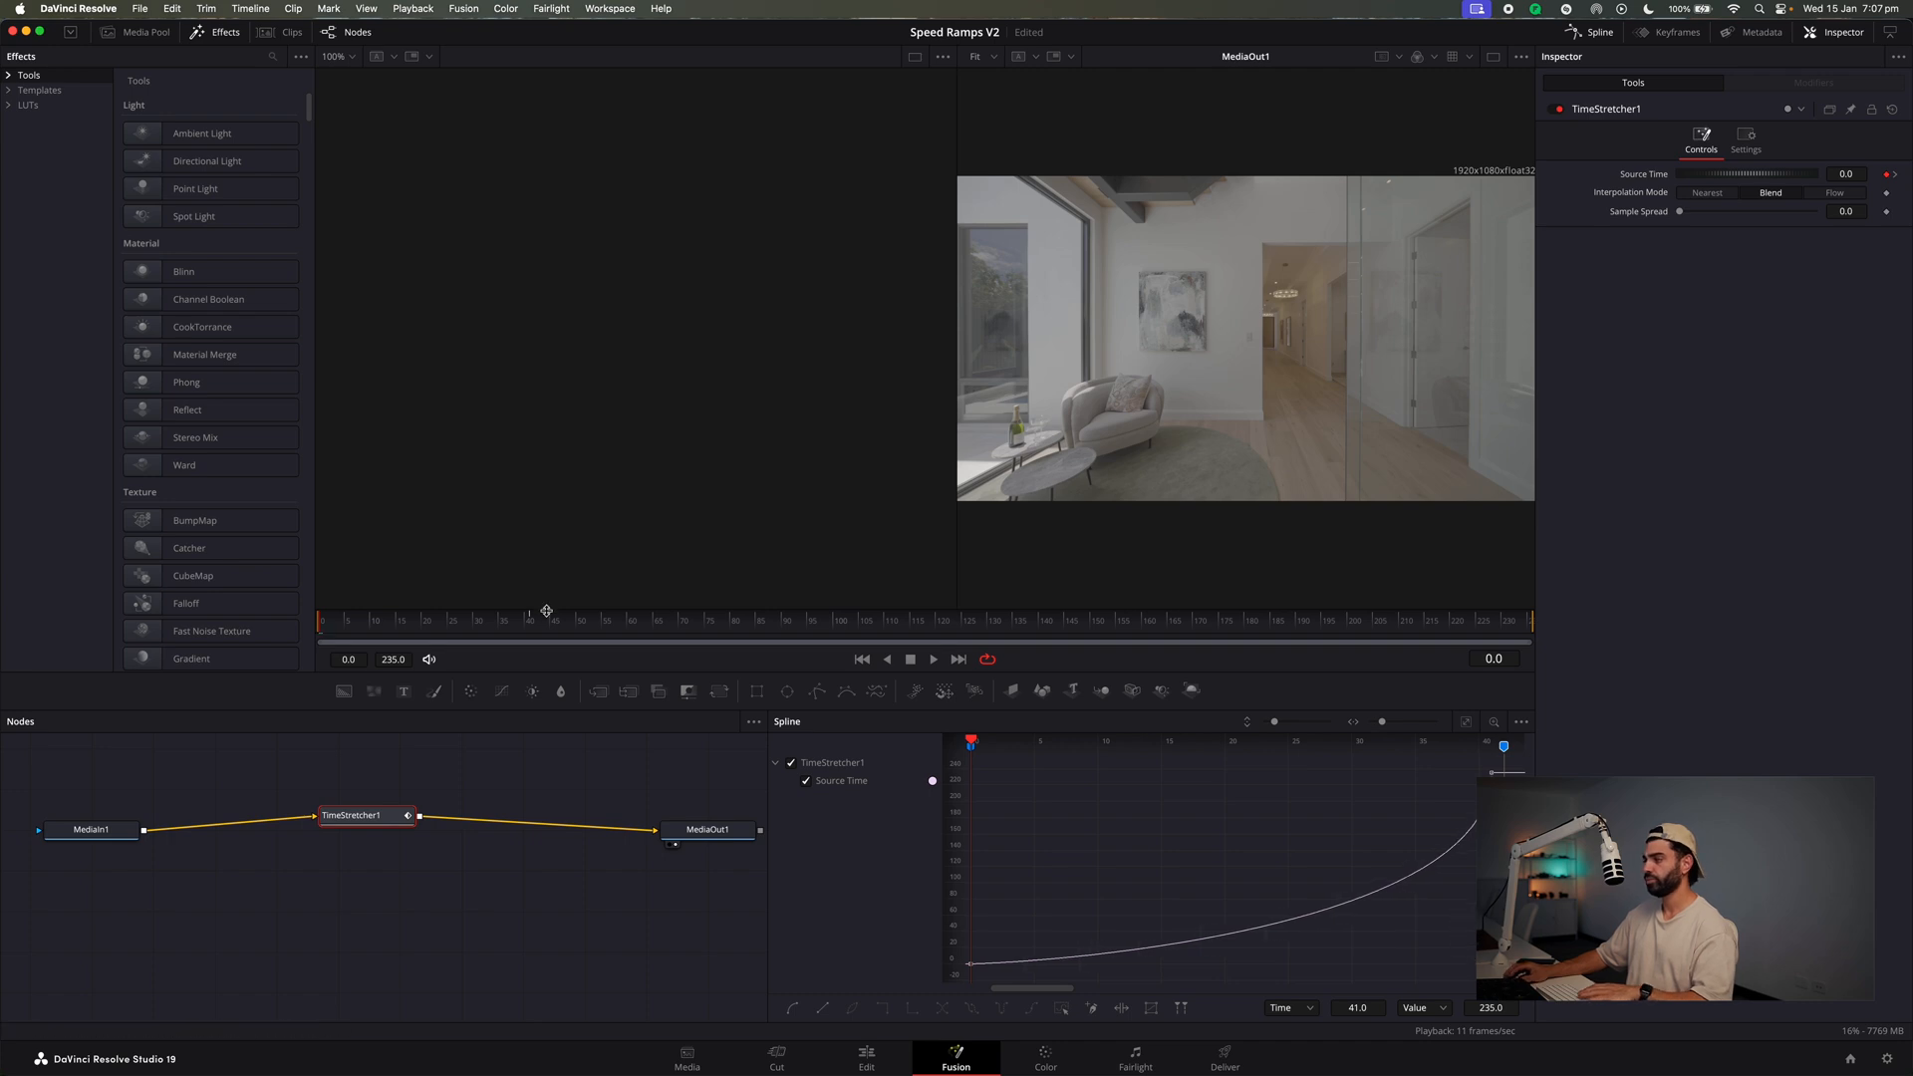
pyautogui.press('space')
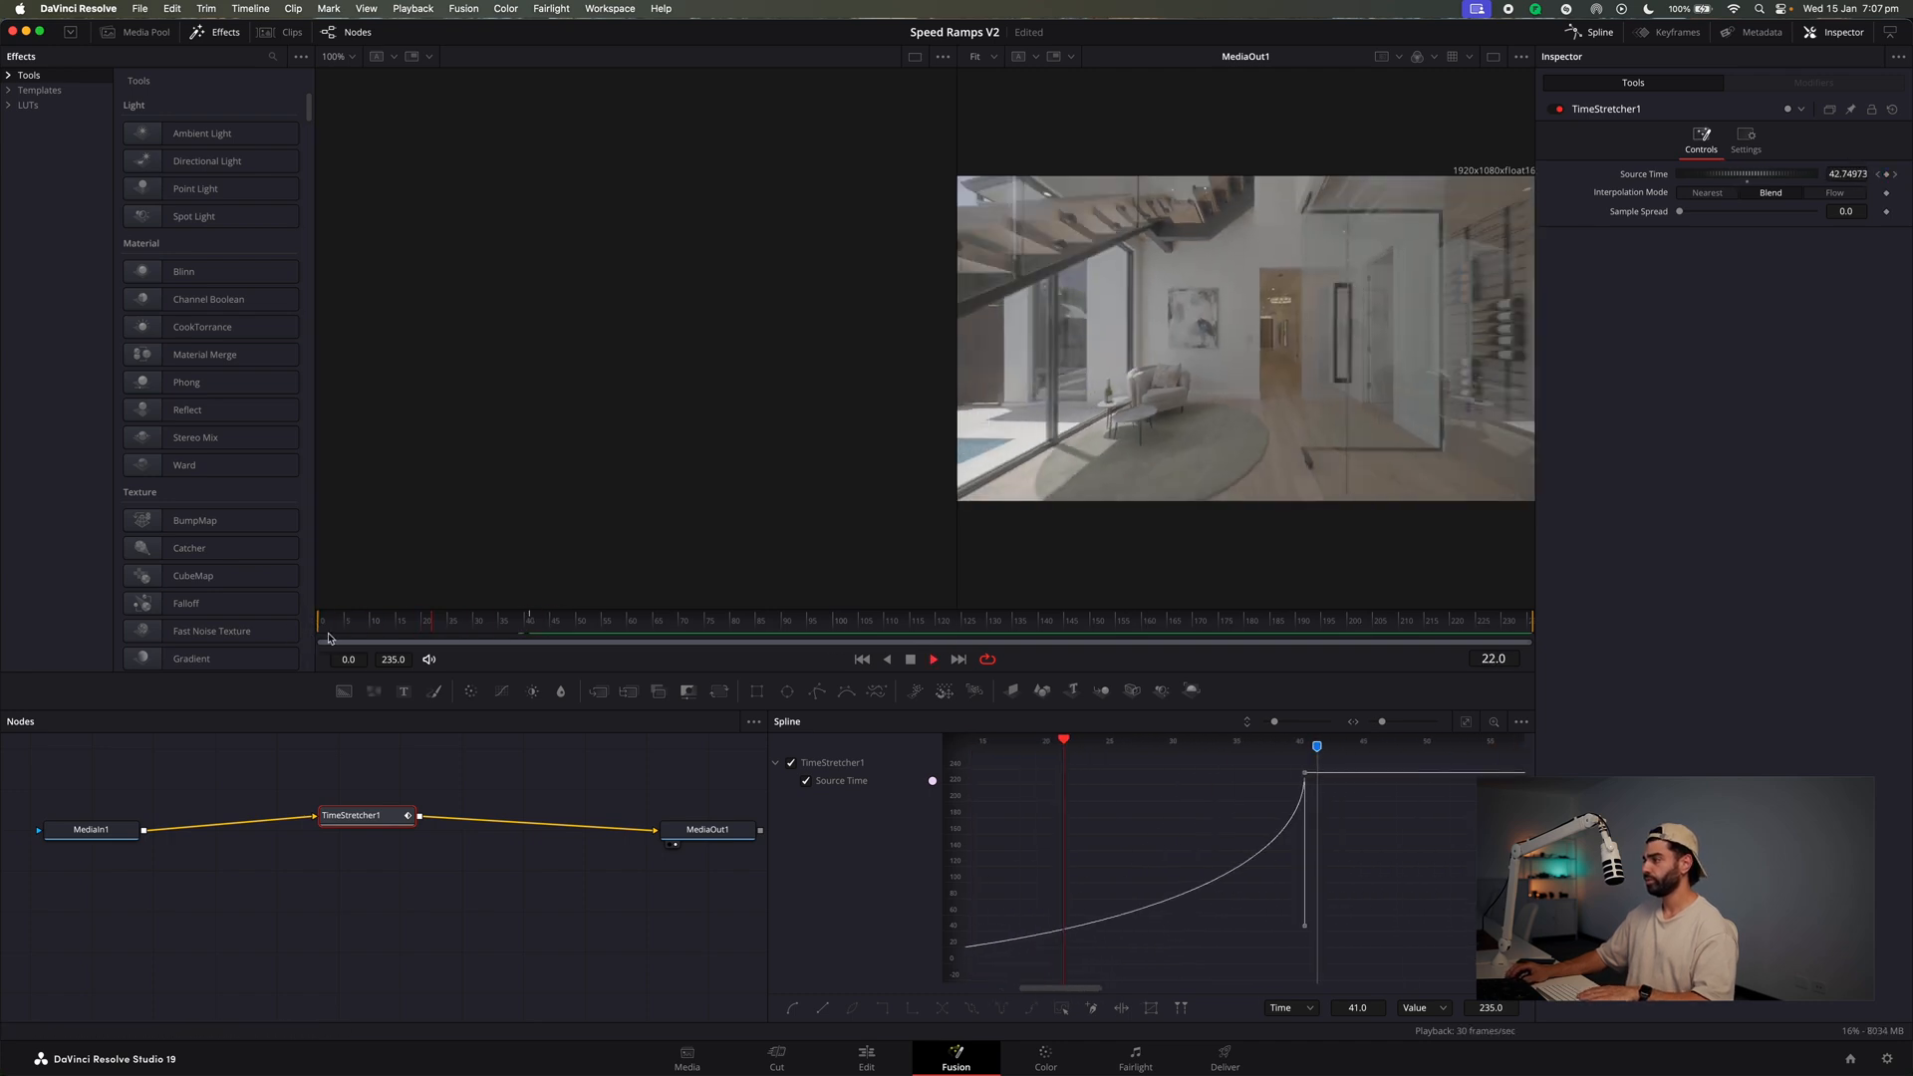
pyautogui.press('space')
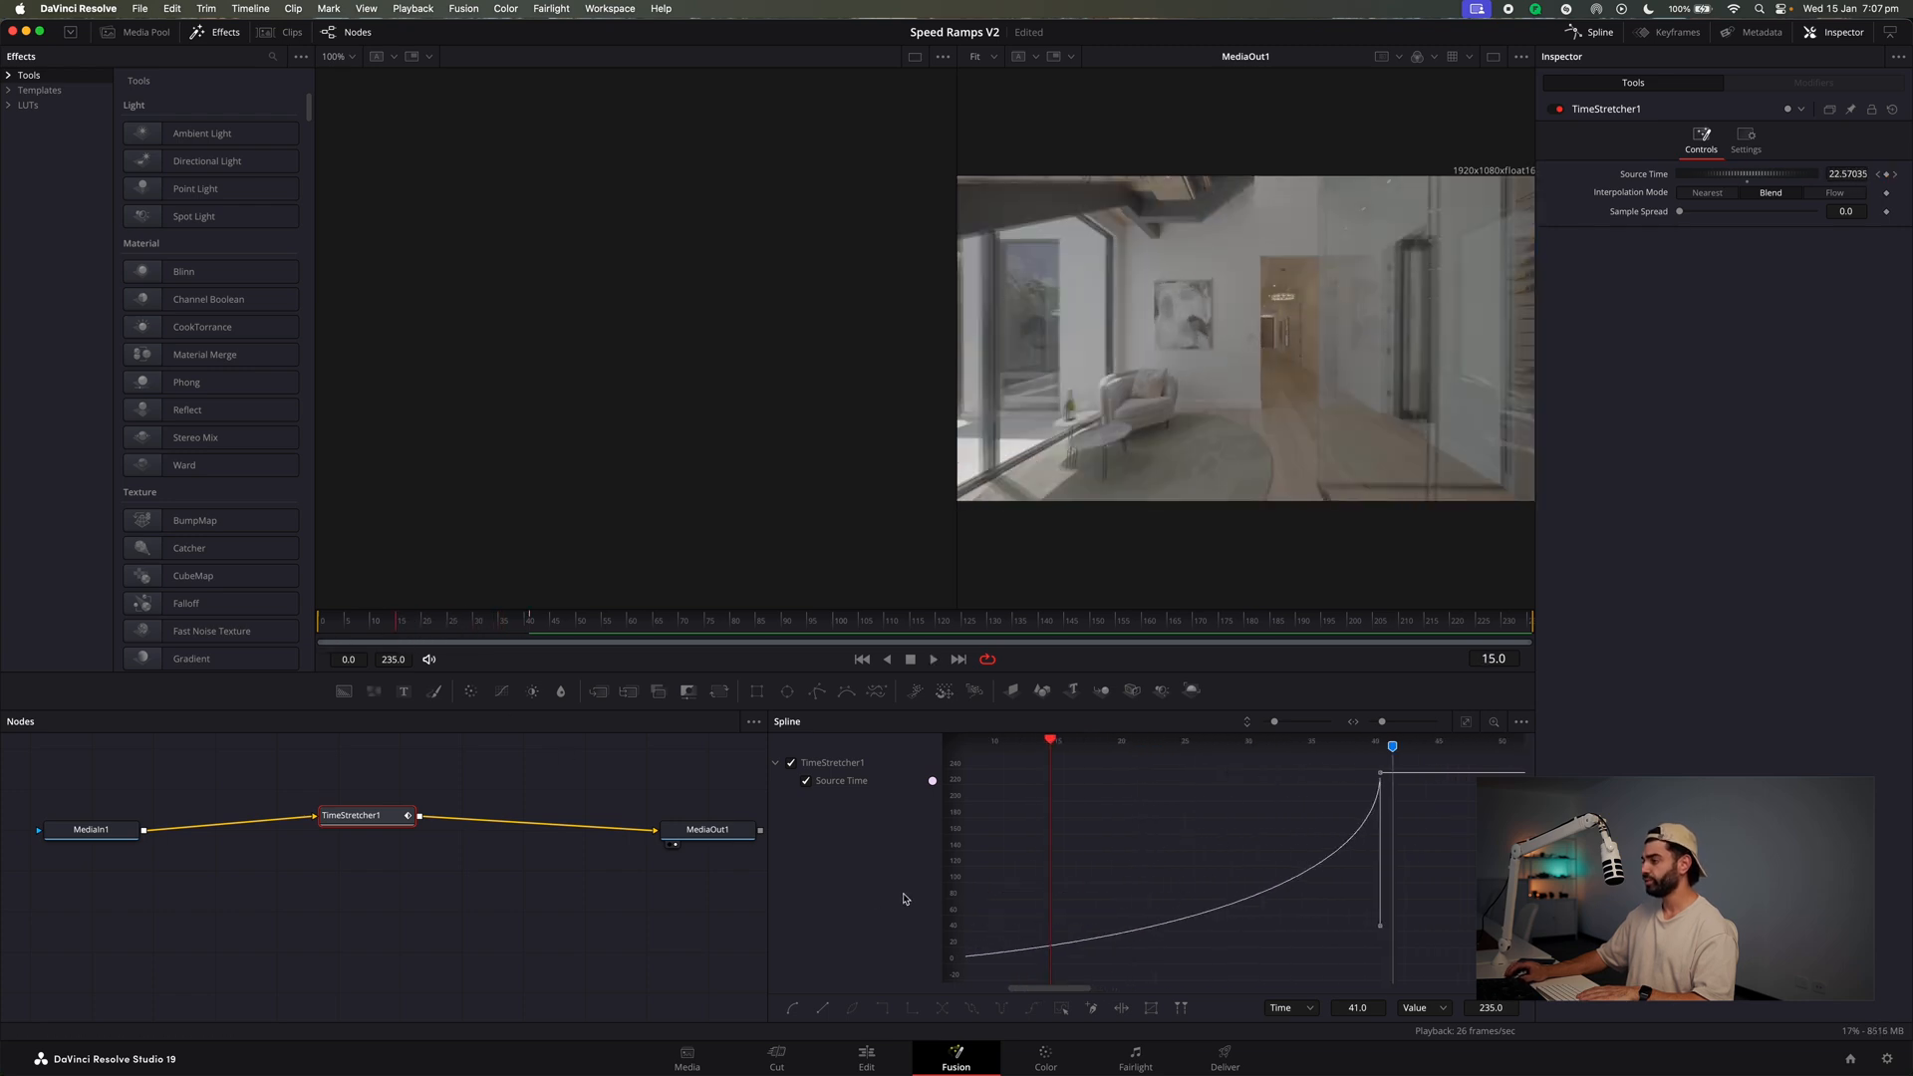
# Return to the Edit page, trim the end of Fusion Clip 5 back near Marker 6, and place the playhead on that marker.
pyautogui.click(895, 1058)
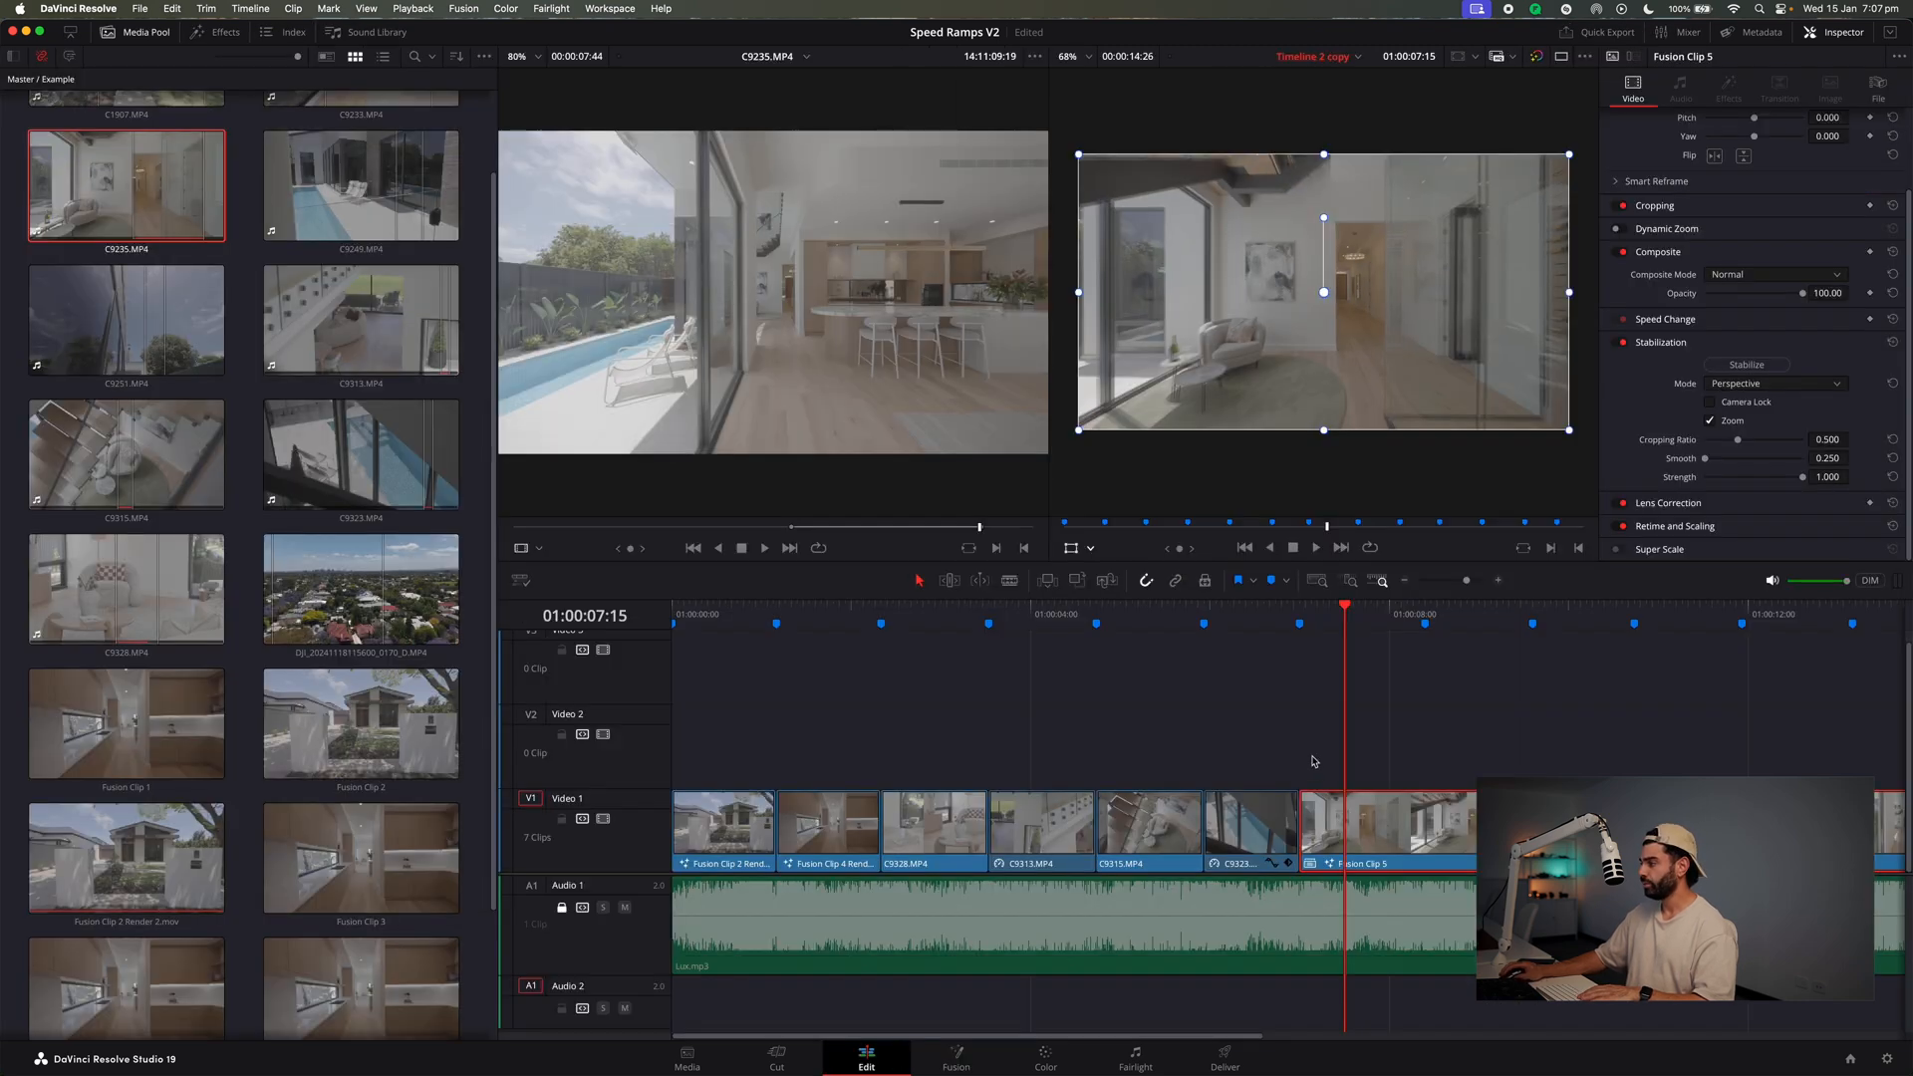
pyautogui.moveTo(1825, 816); pyautogui.dragTo(1255, 816)
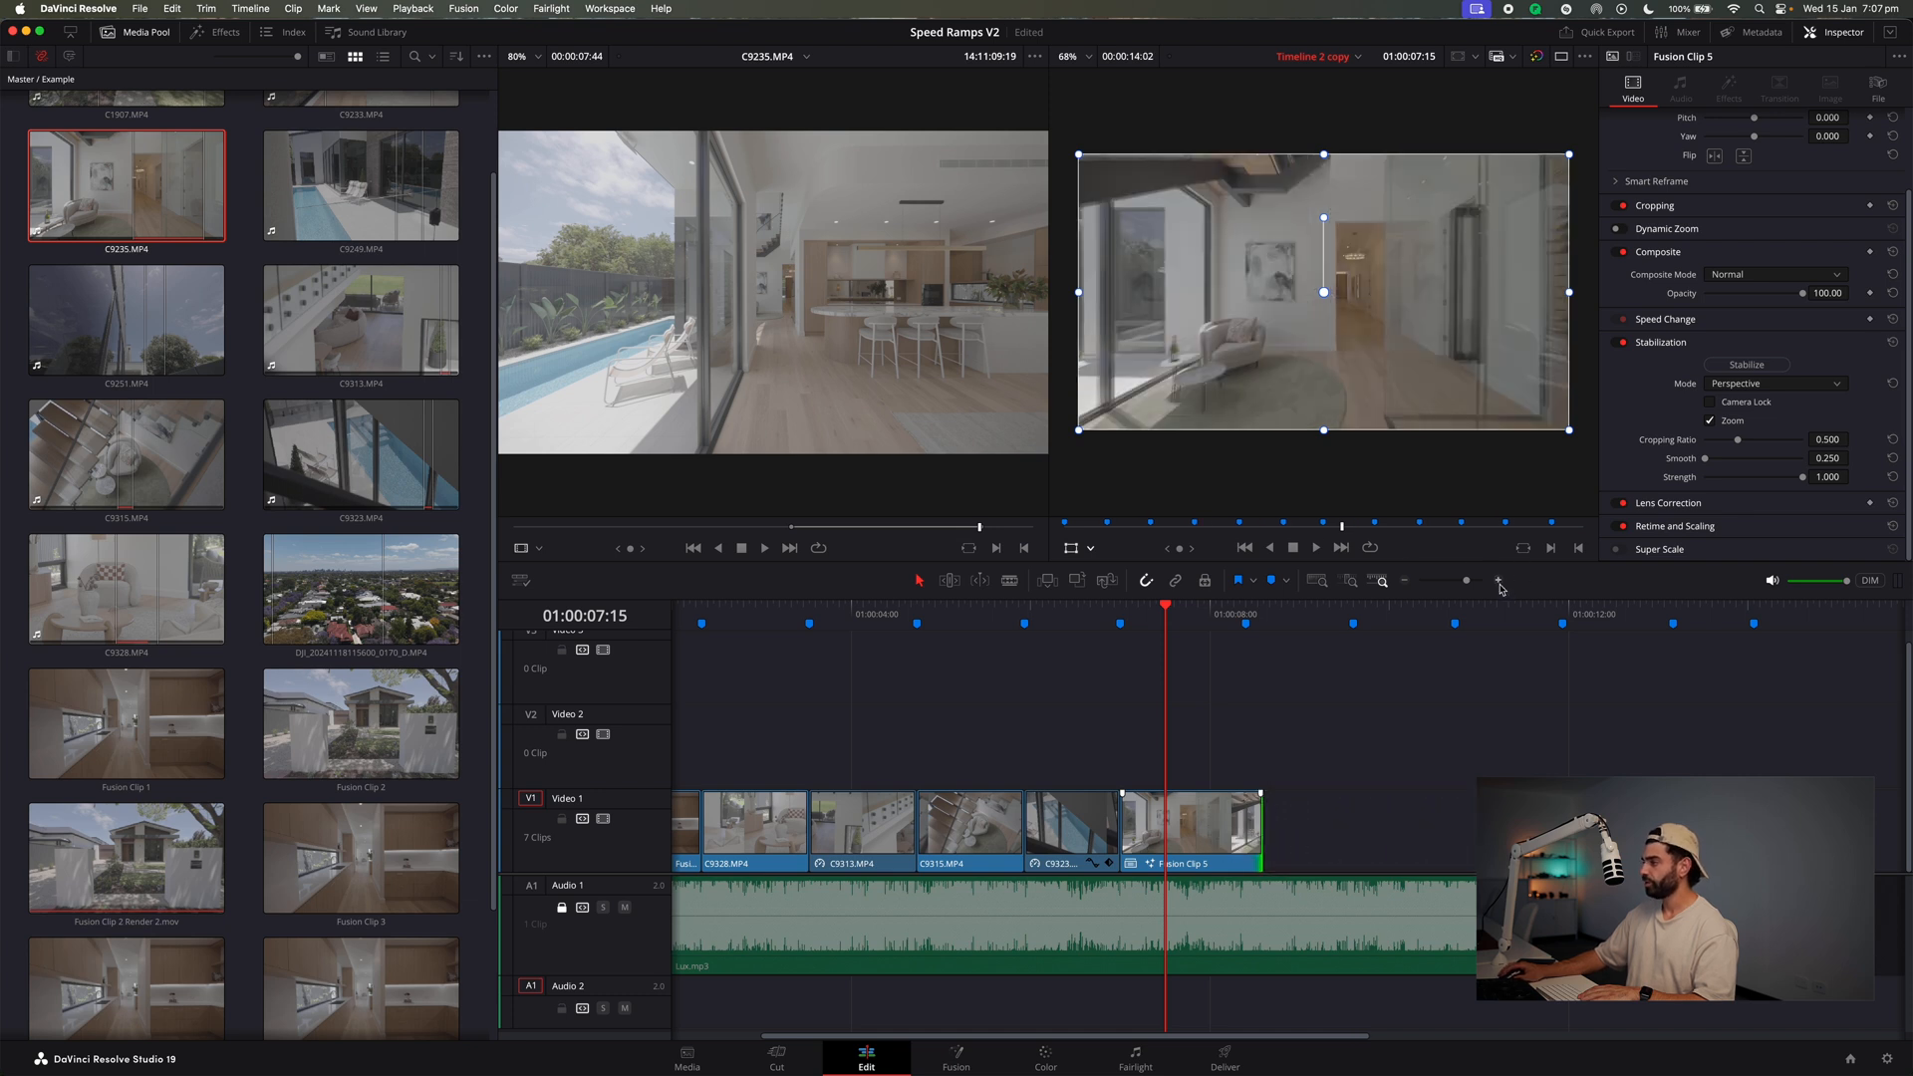
pyautogui.click(1498, 580)
pyautogui.click(1432, 610)
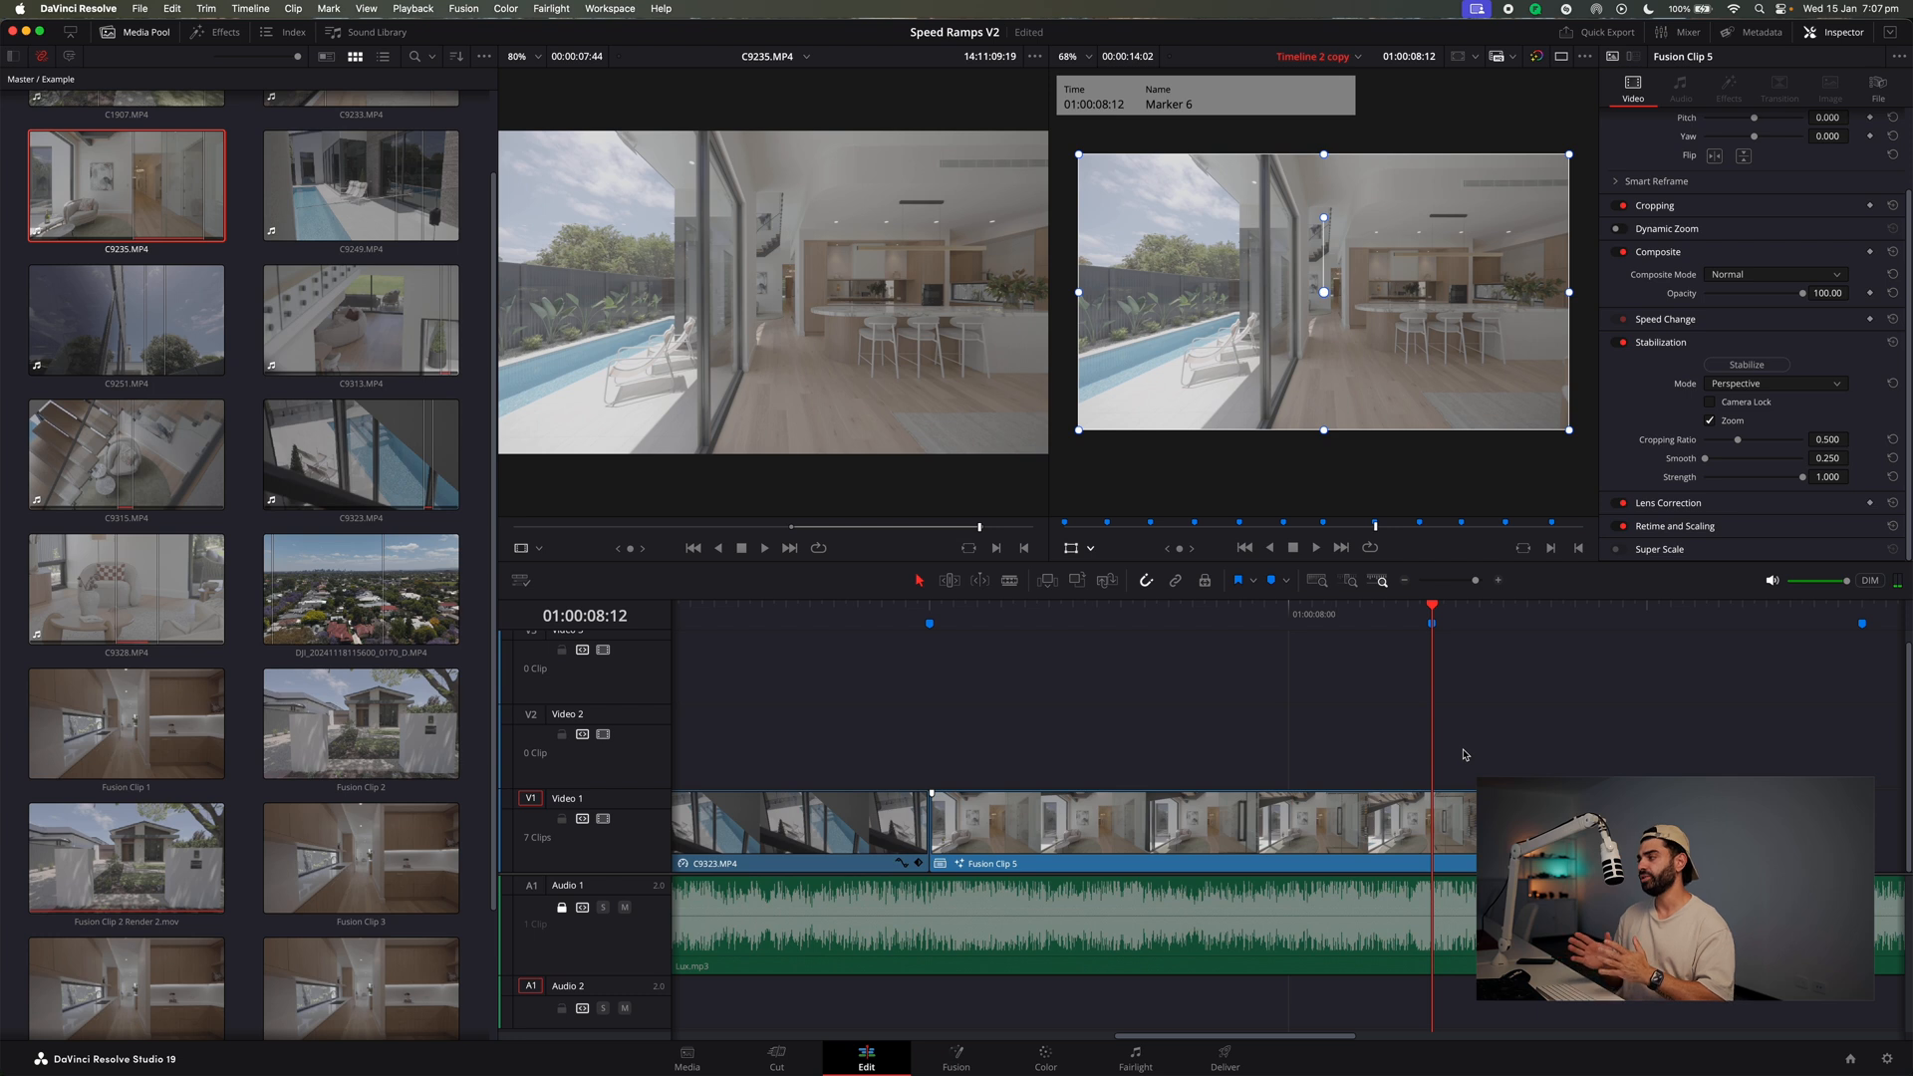
# Step frame by frame around the end of the ramp and trim the end of Fusion Clip 5 to Marker 6.
pyautogui.press('Left')
pyautogui.press('Left')
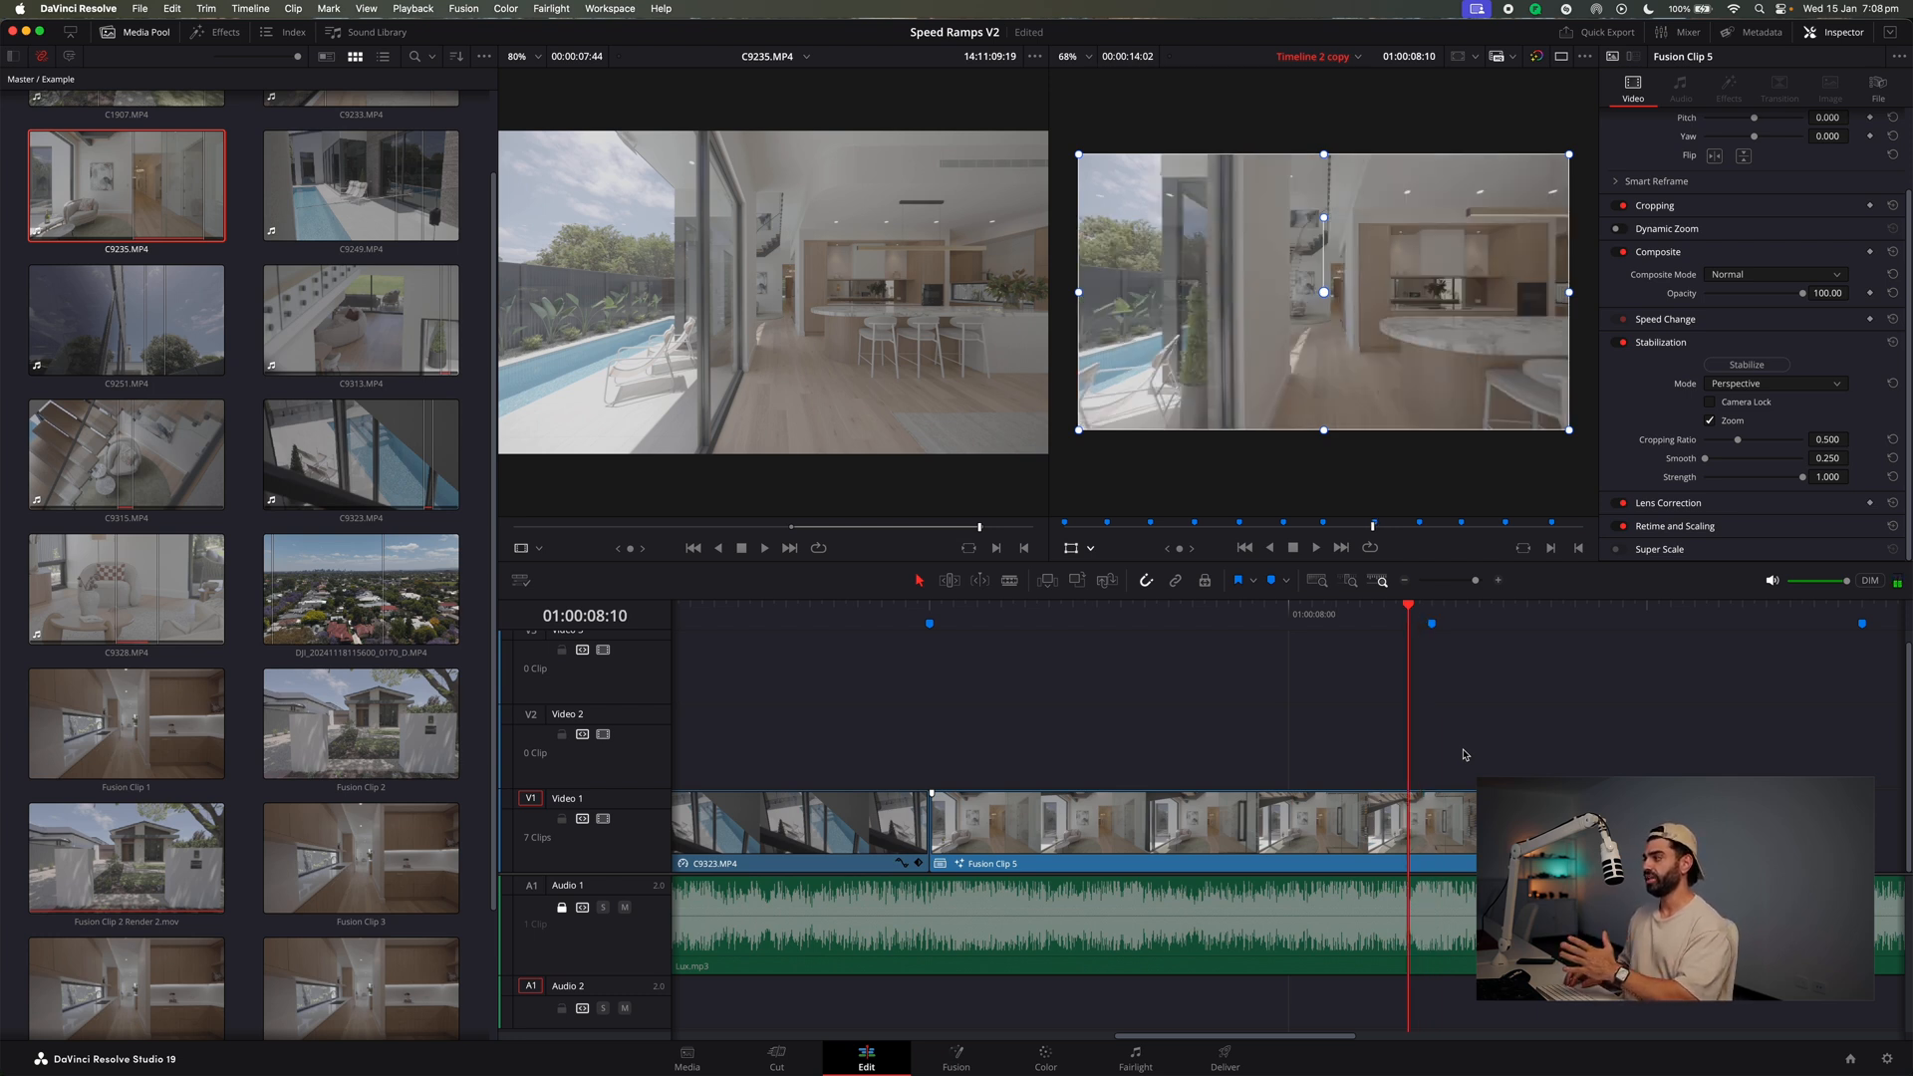
pyautogui.press('Right')
pyautogui.press('Right')
pyautogui.press('Left')
pyautogui.press('Right')
pyautogui.press('Left')
pyautogui.moveTo(1495, 809); pyautogui.dragTo(1433, 811)
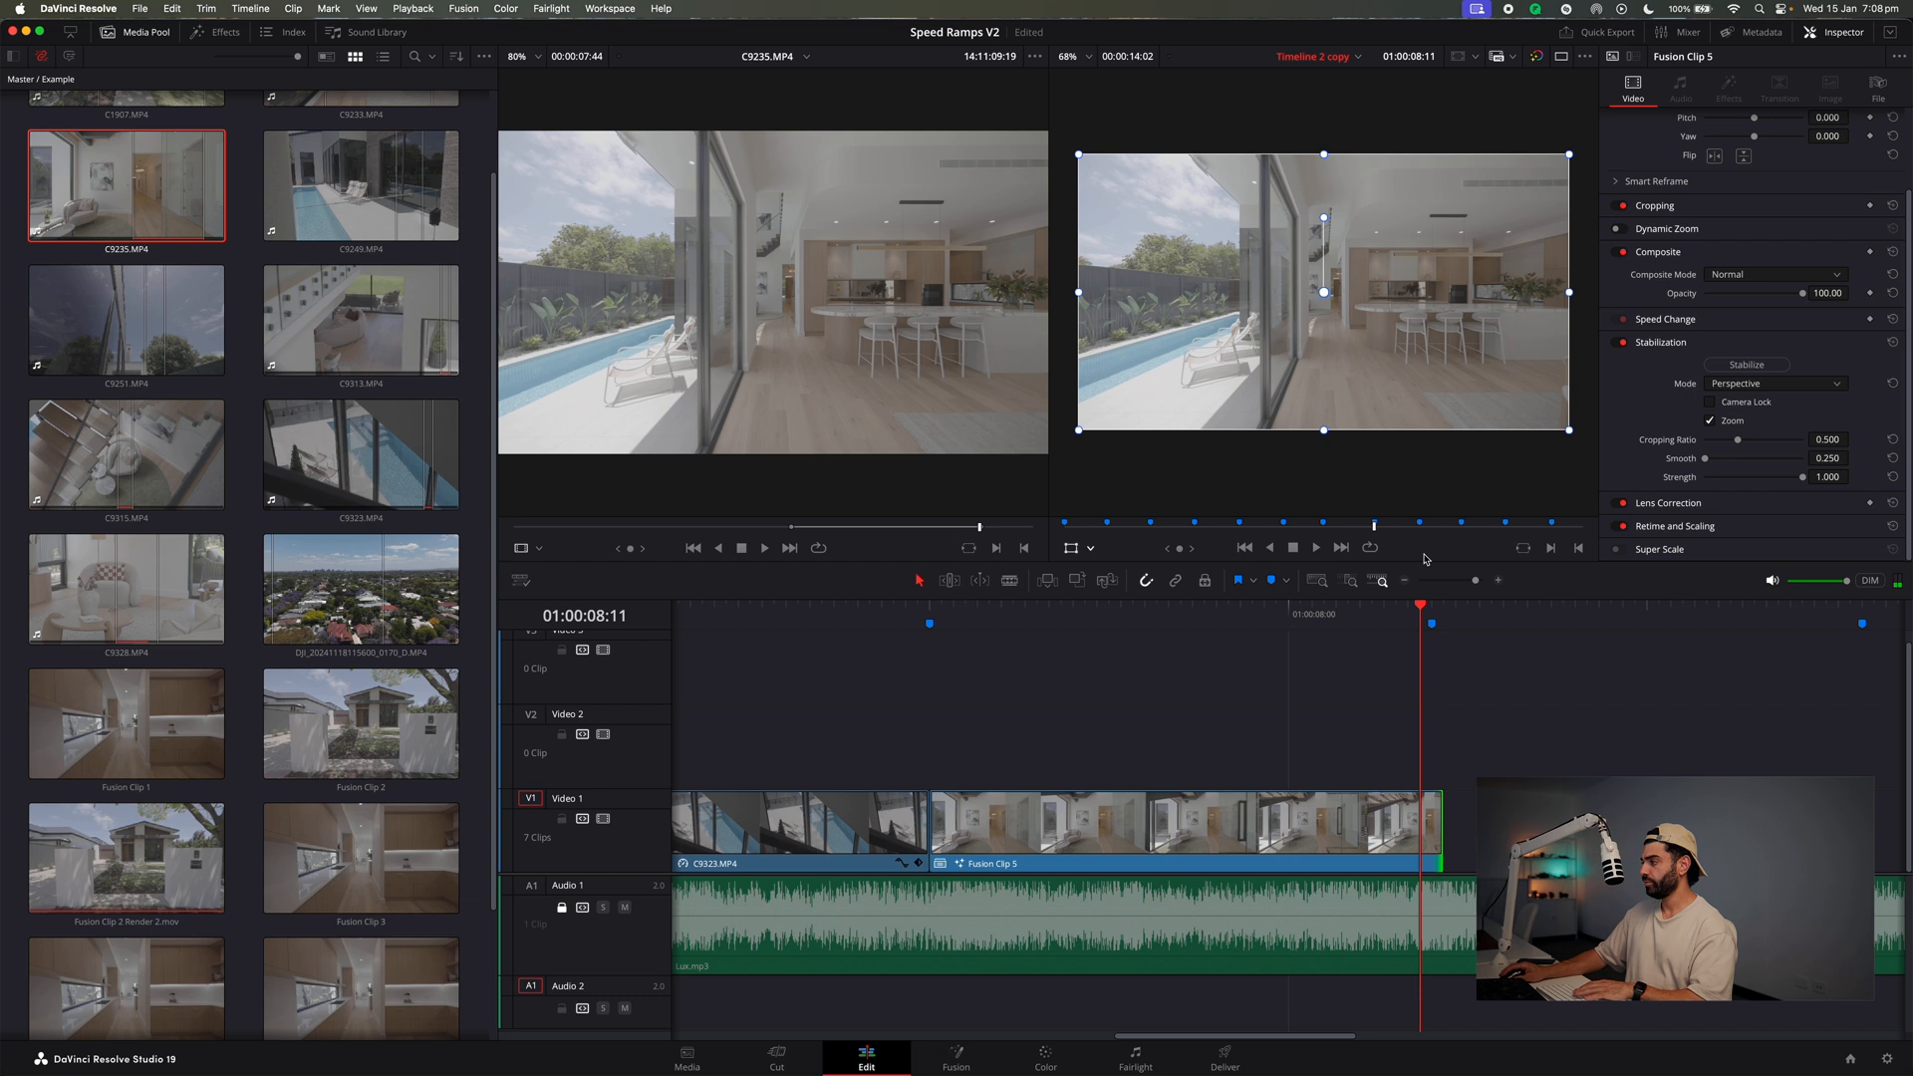
pyautogui.click(1432, 622)
pyautogui.click(1423, 692)
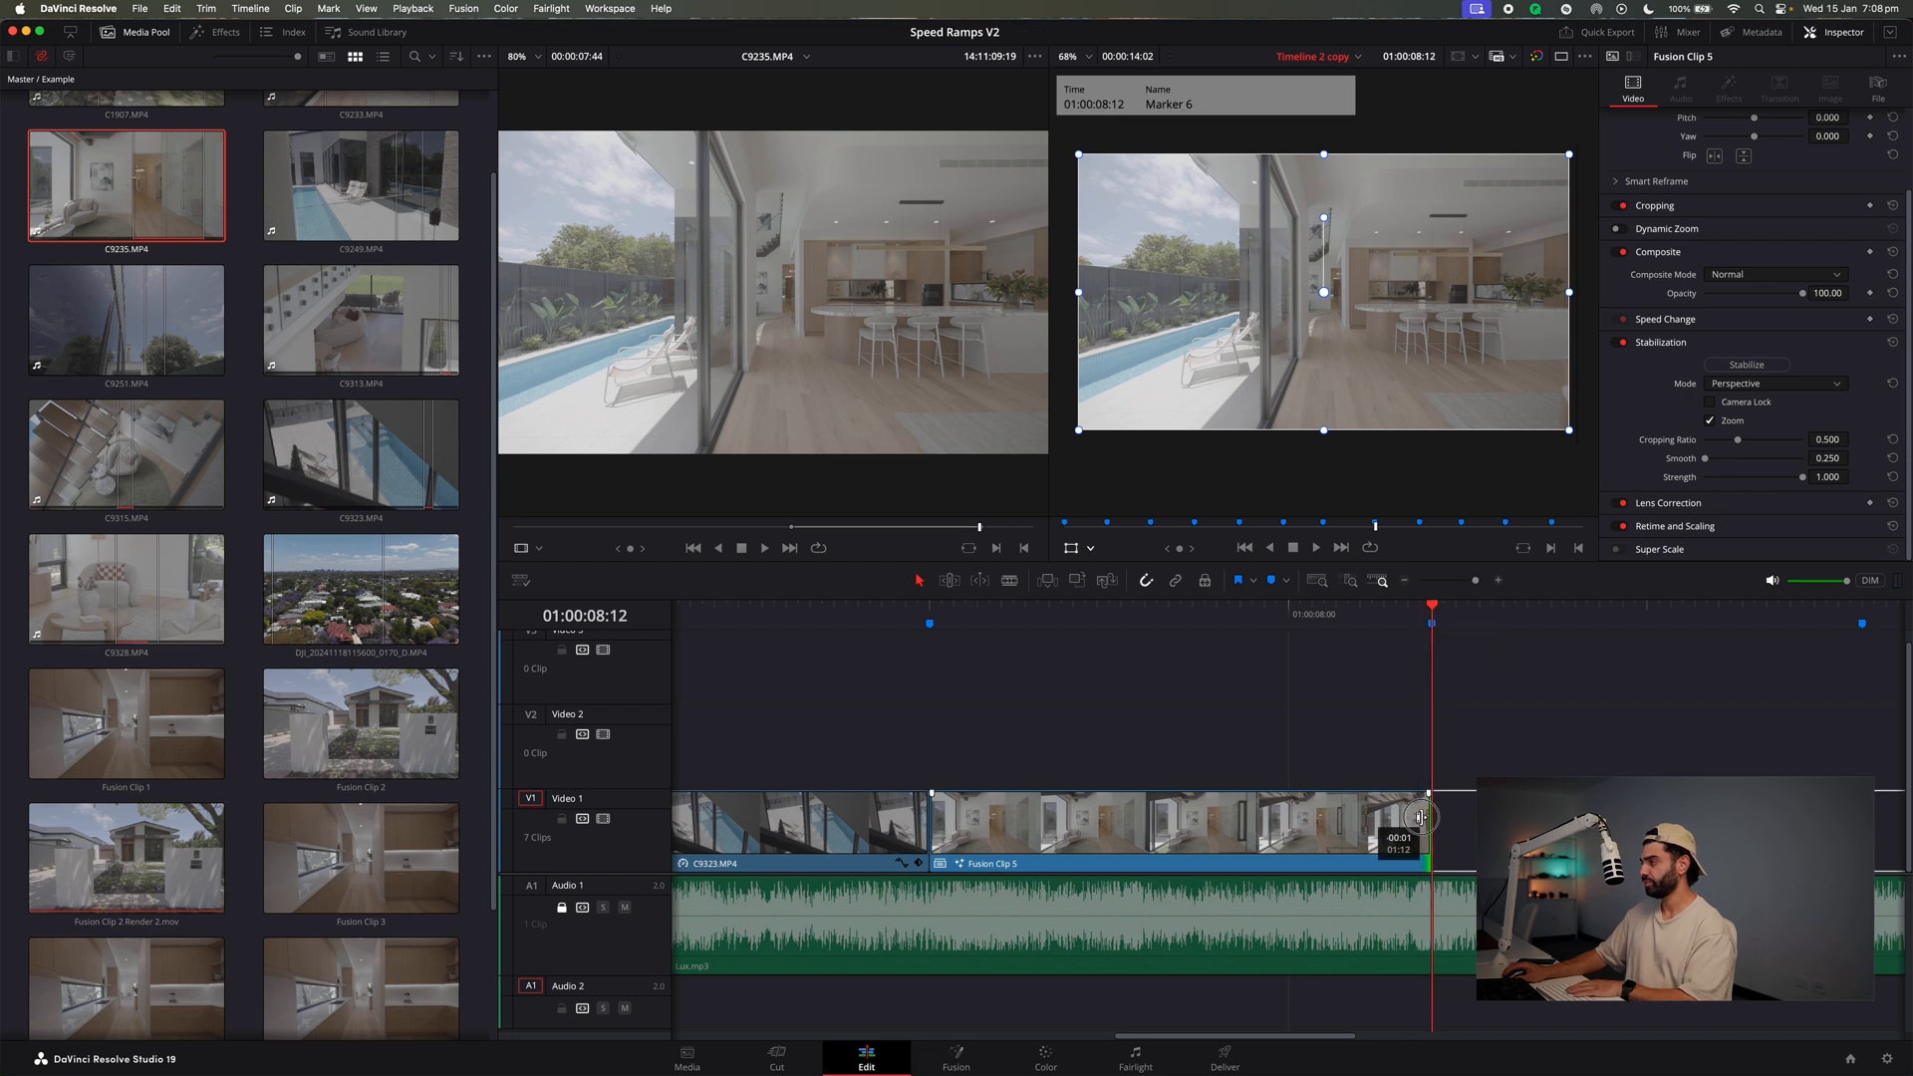
# Step across the last frames of Fusion Clip 5 and move Marker 6 one frame earlier, to 01:00:08:11.
pyautogui.press('Left')
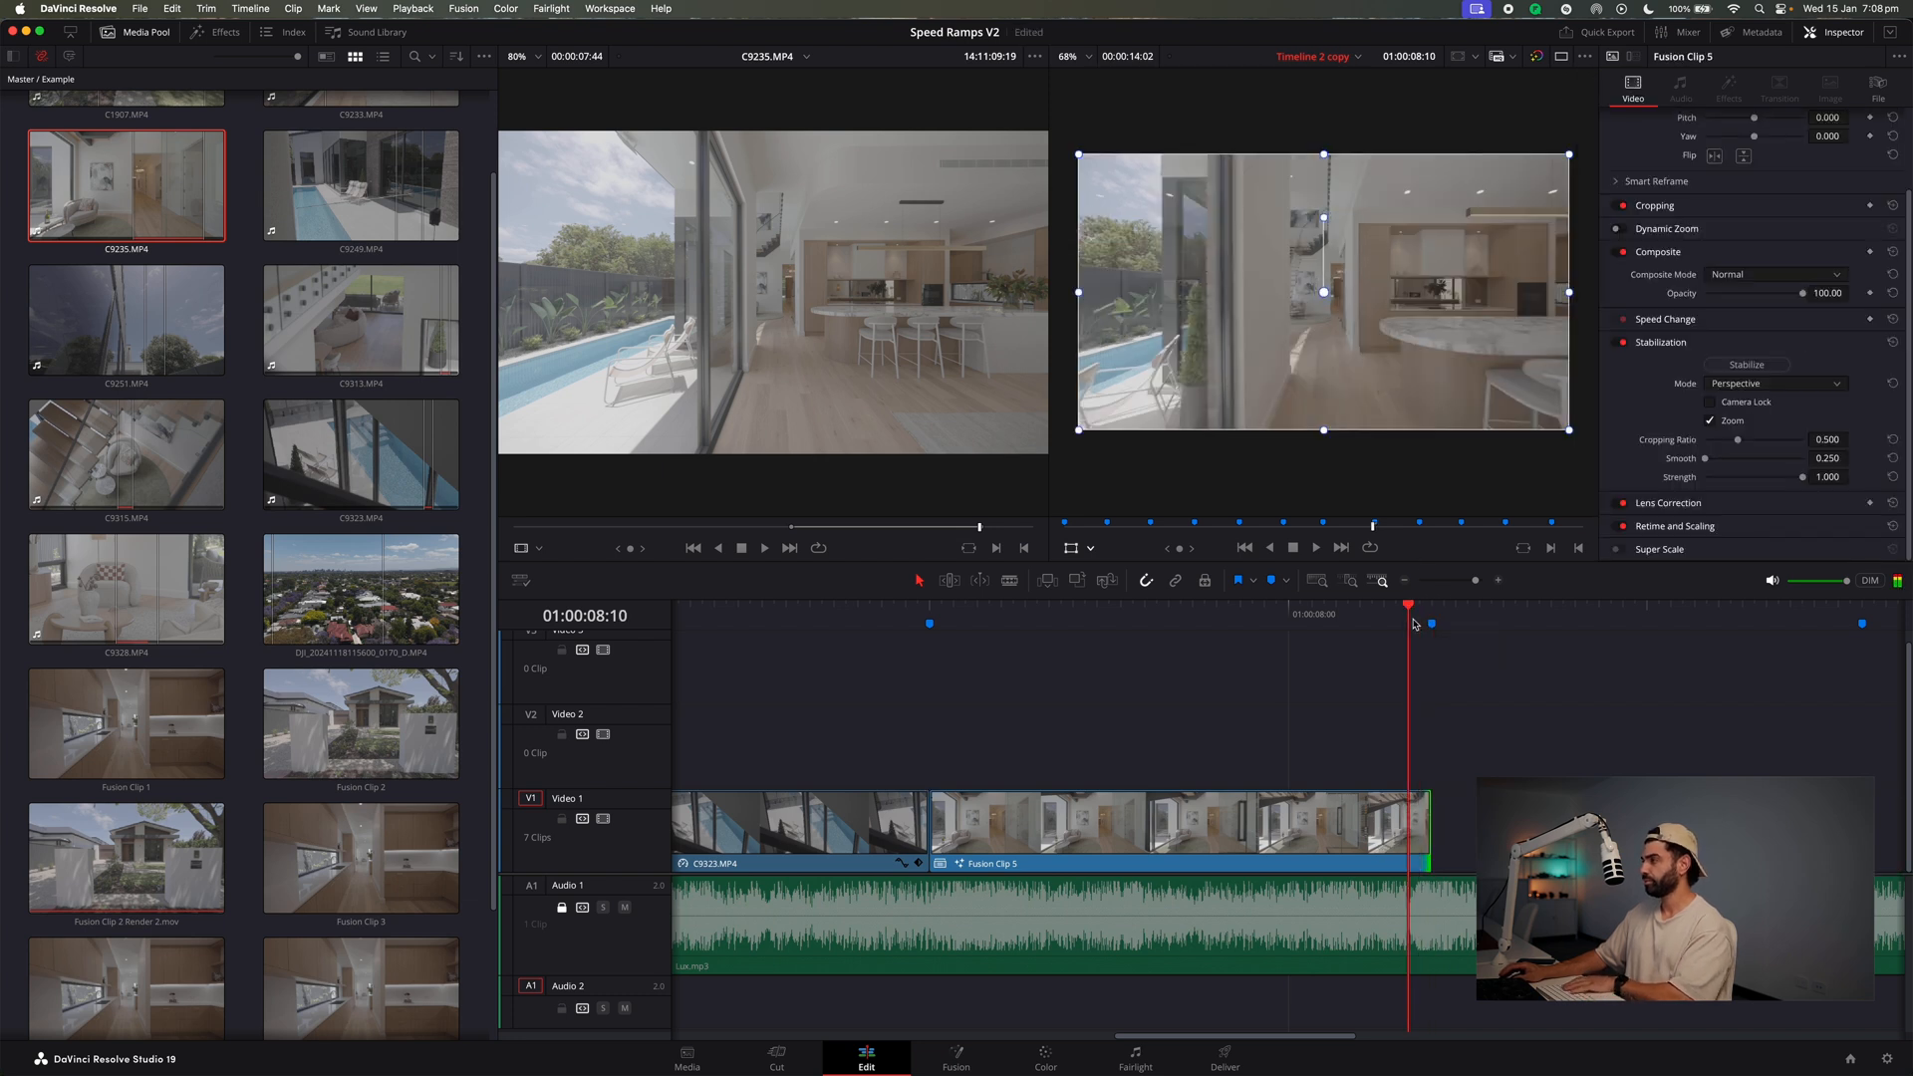
pyautogui.press('Right')
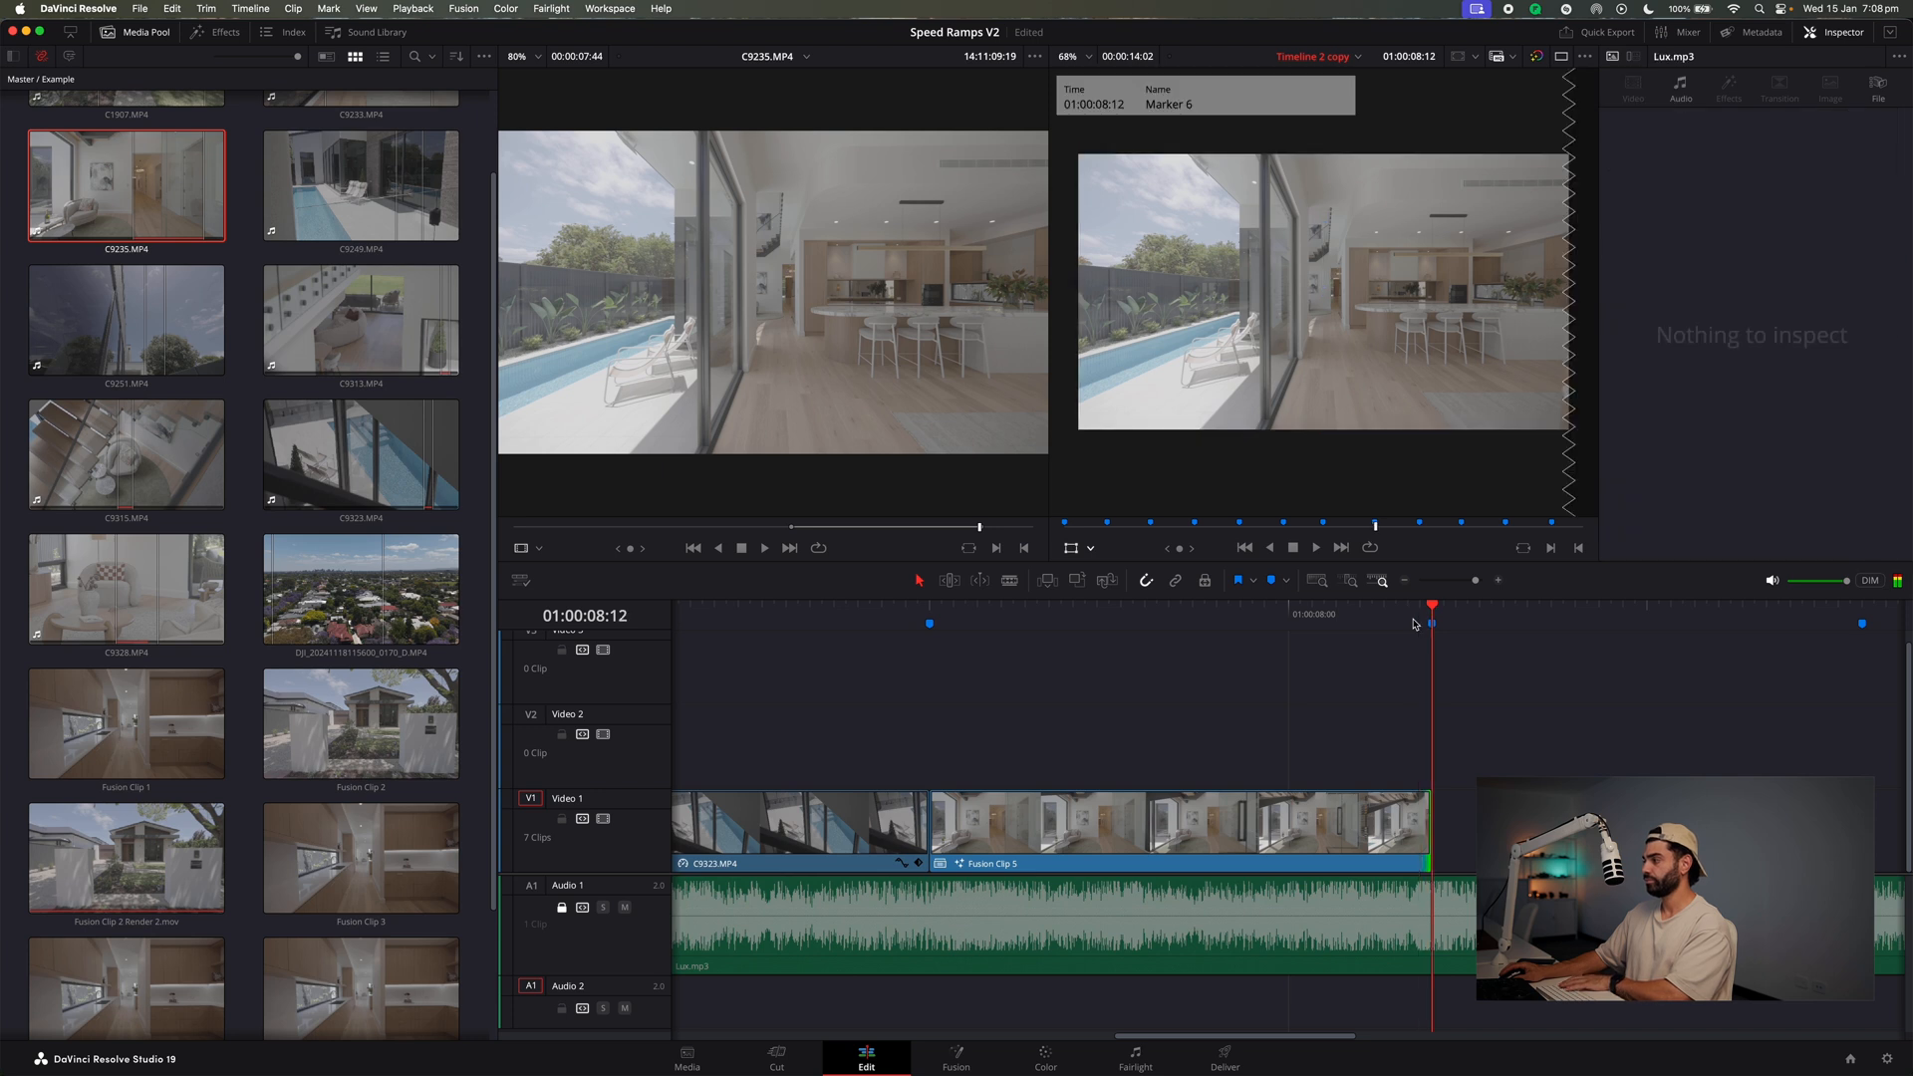
pyautogui.press('Left')
pyautogui.press('Right')
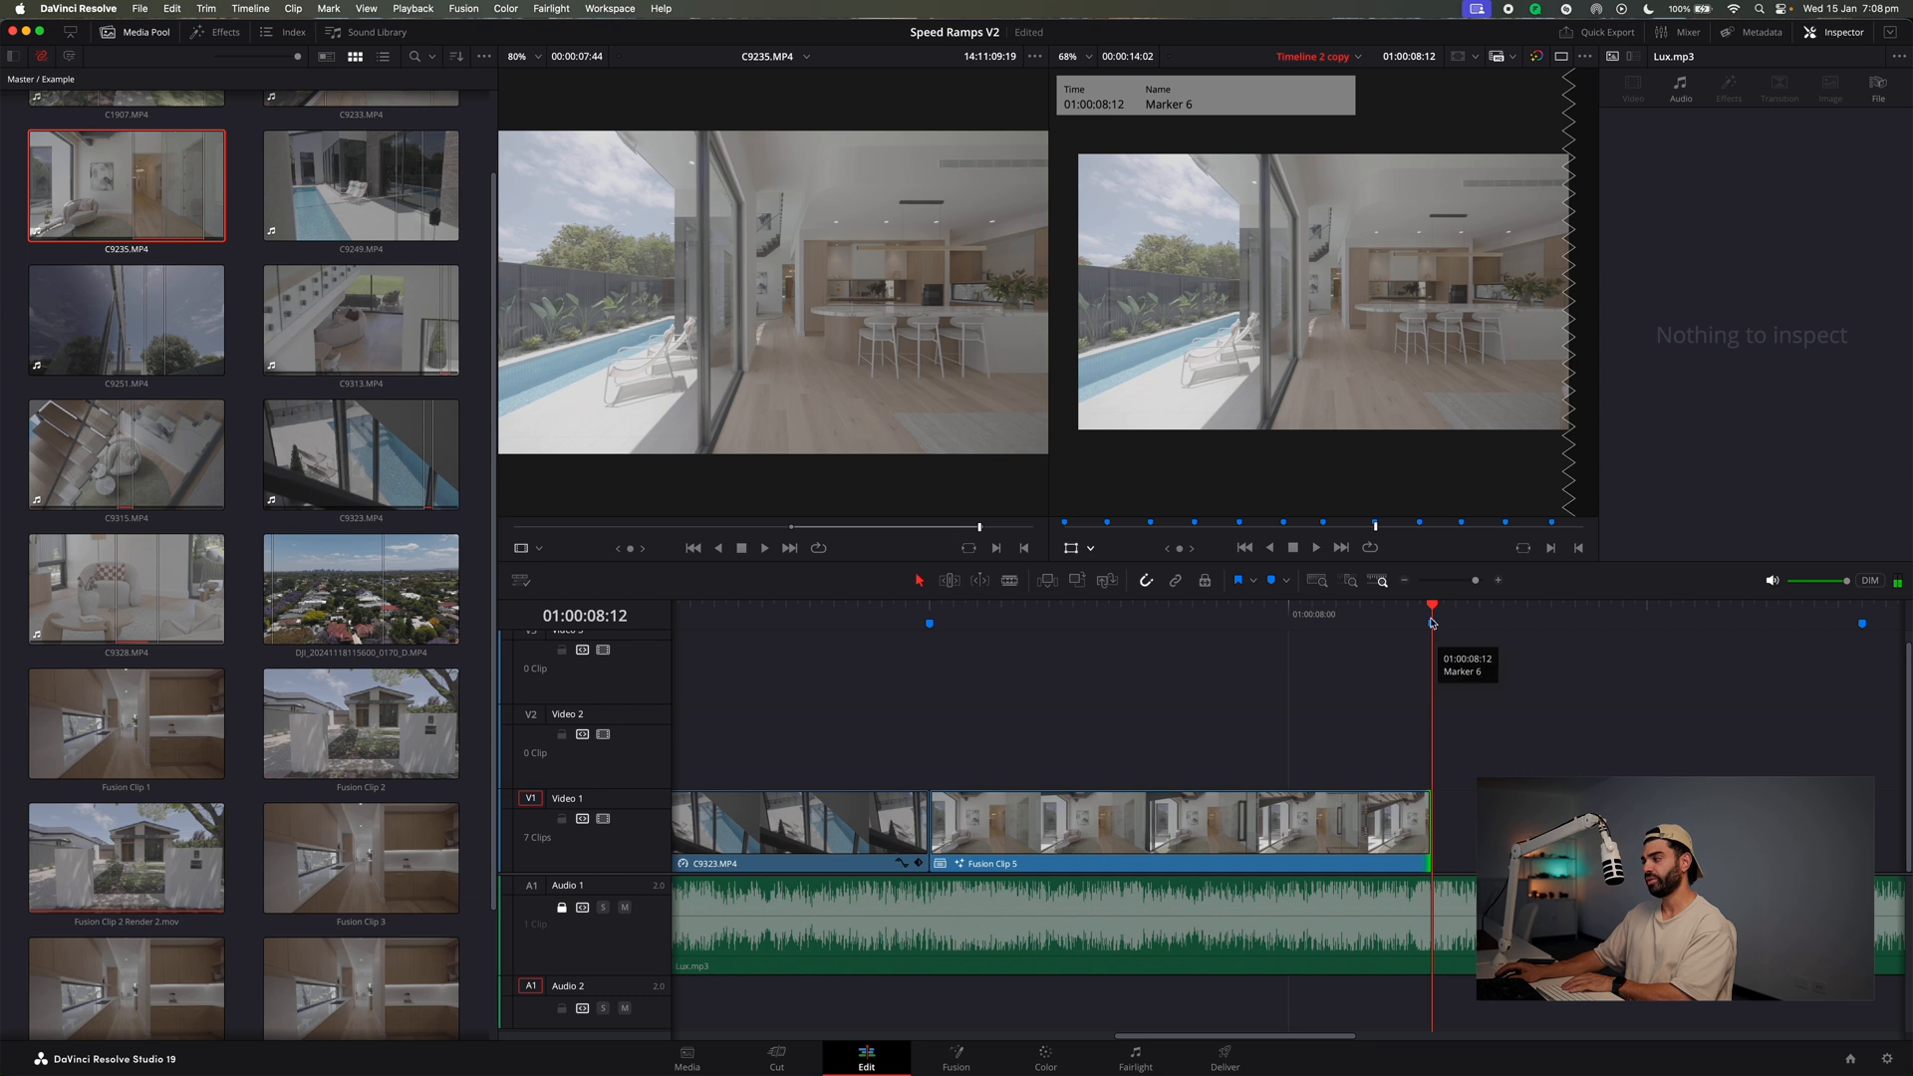
pyautogui.press('Left')
pyautogui.press('Left')
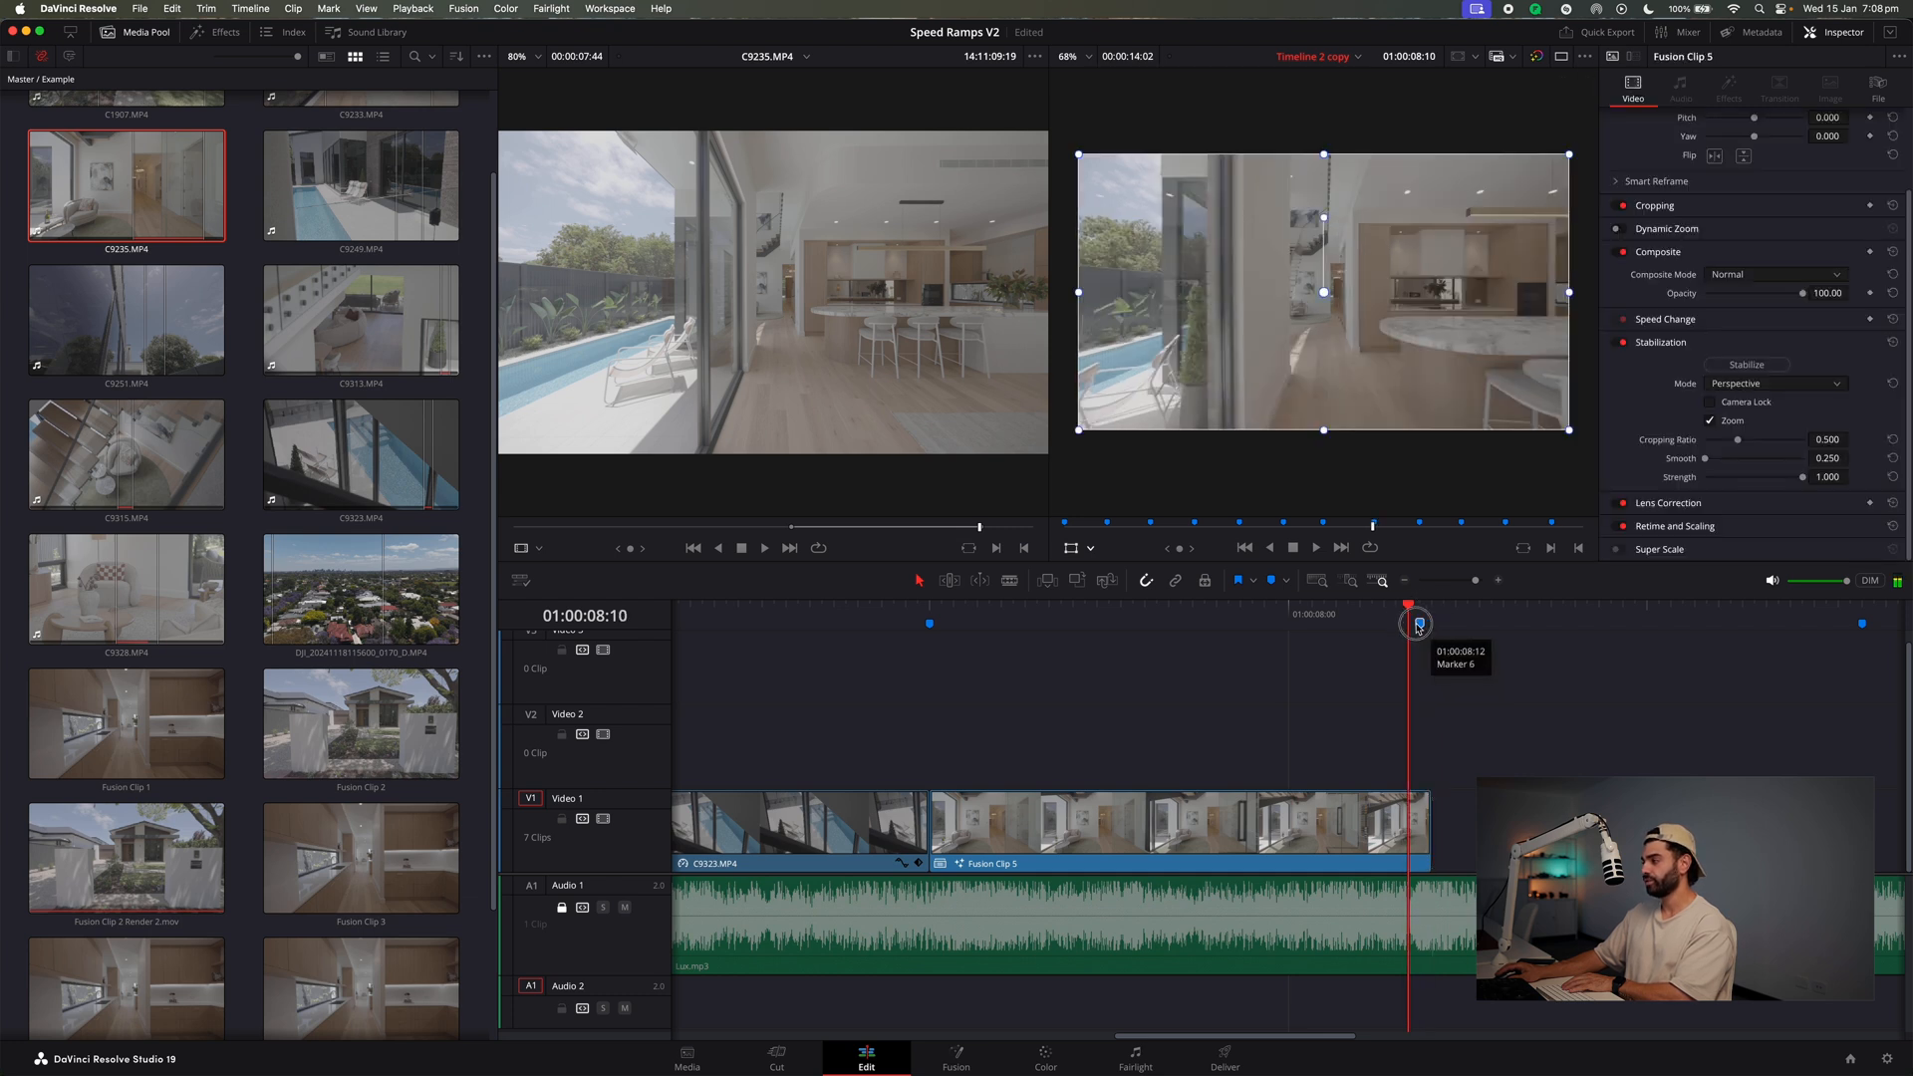
pyautogui.moveTo(1432, 624); pyautogui.dragTo(1420, 624)
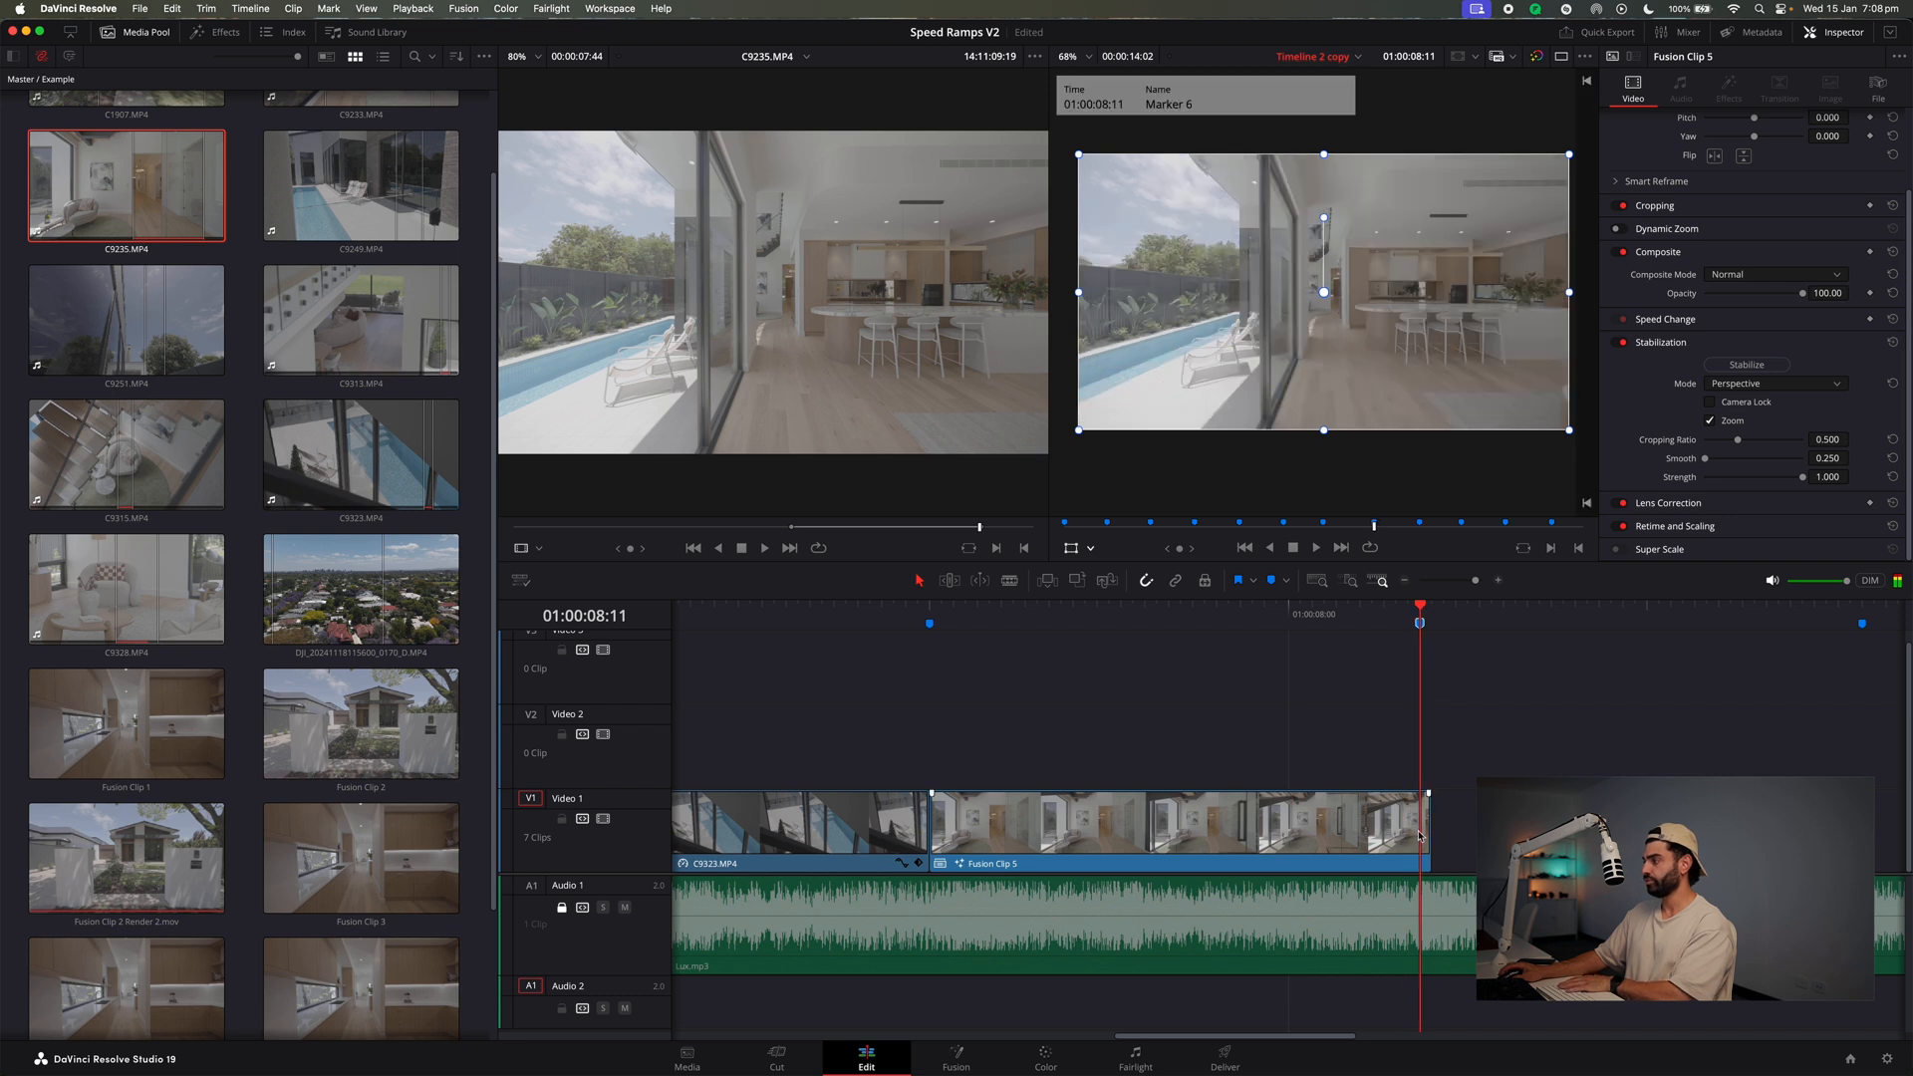
# Try trimming one frame off the end of Fusion Clip 5, and restore it after stepping through the last frames.
pyautogui.moveTo(1426, 815); pyautogui.dragTo(1412, 815)
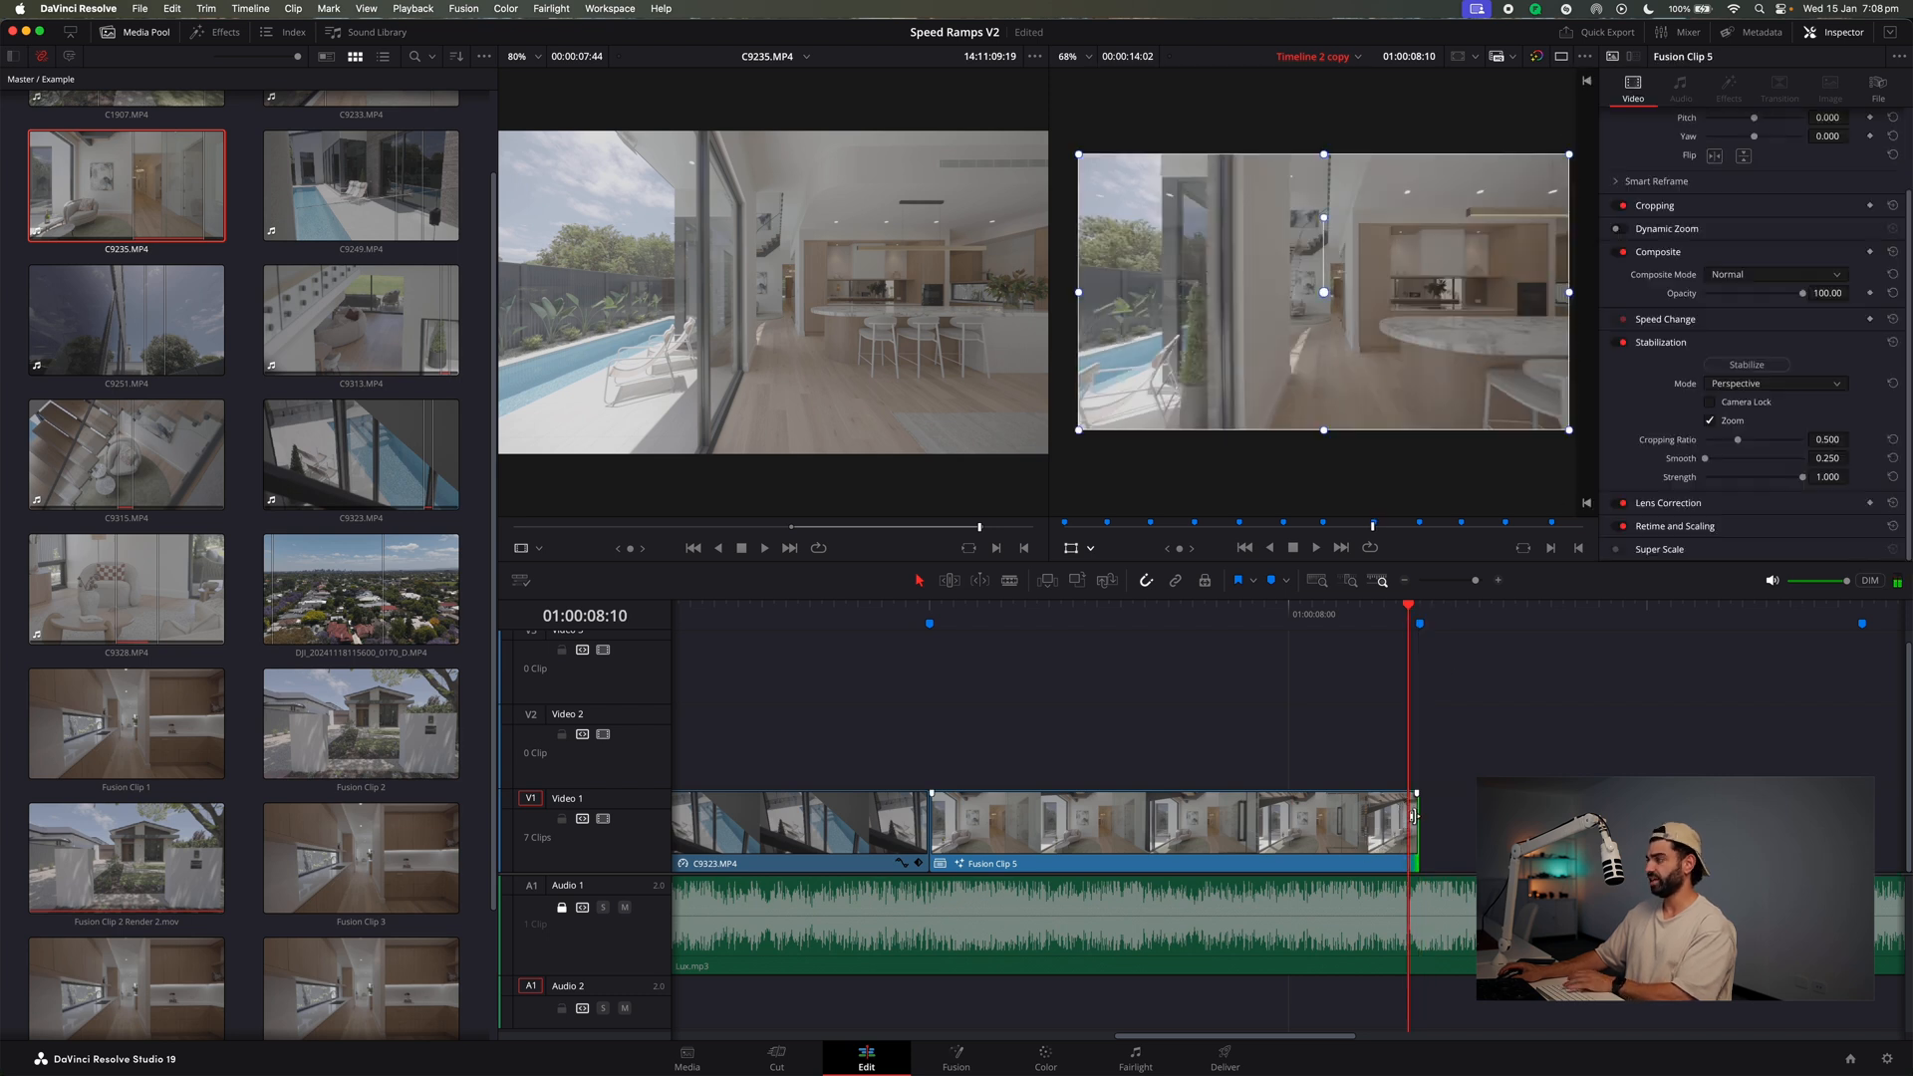
pyautogui.press('Left')
pyautogui.press('Left')
pyautogui.press('Left')
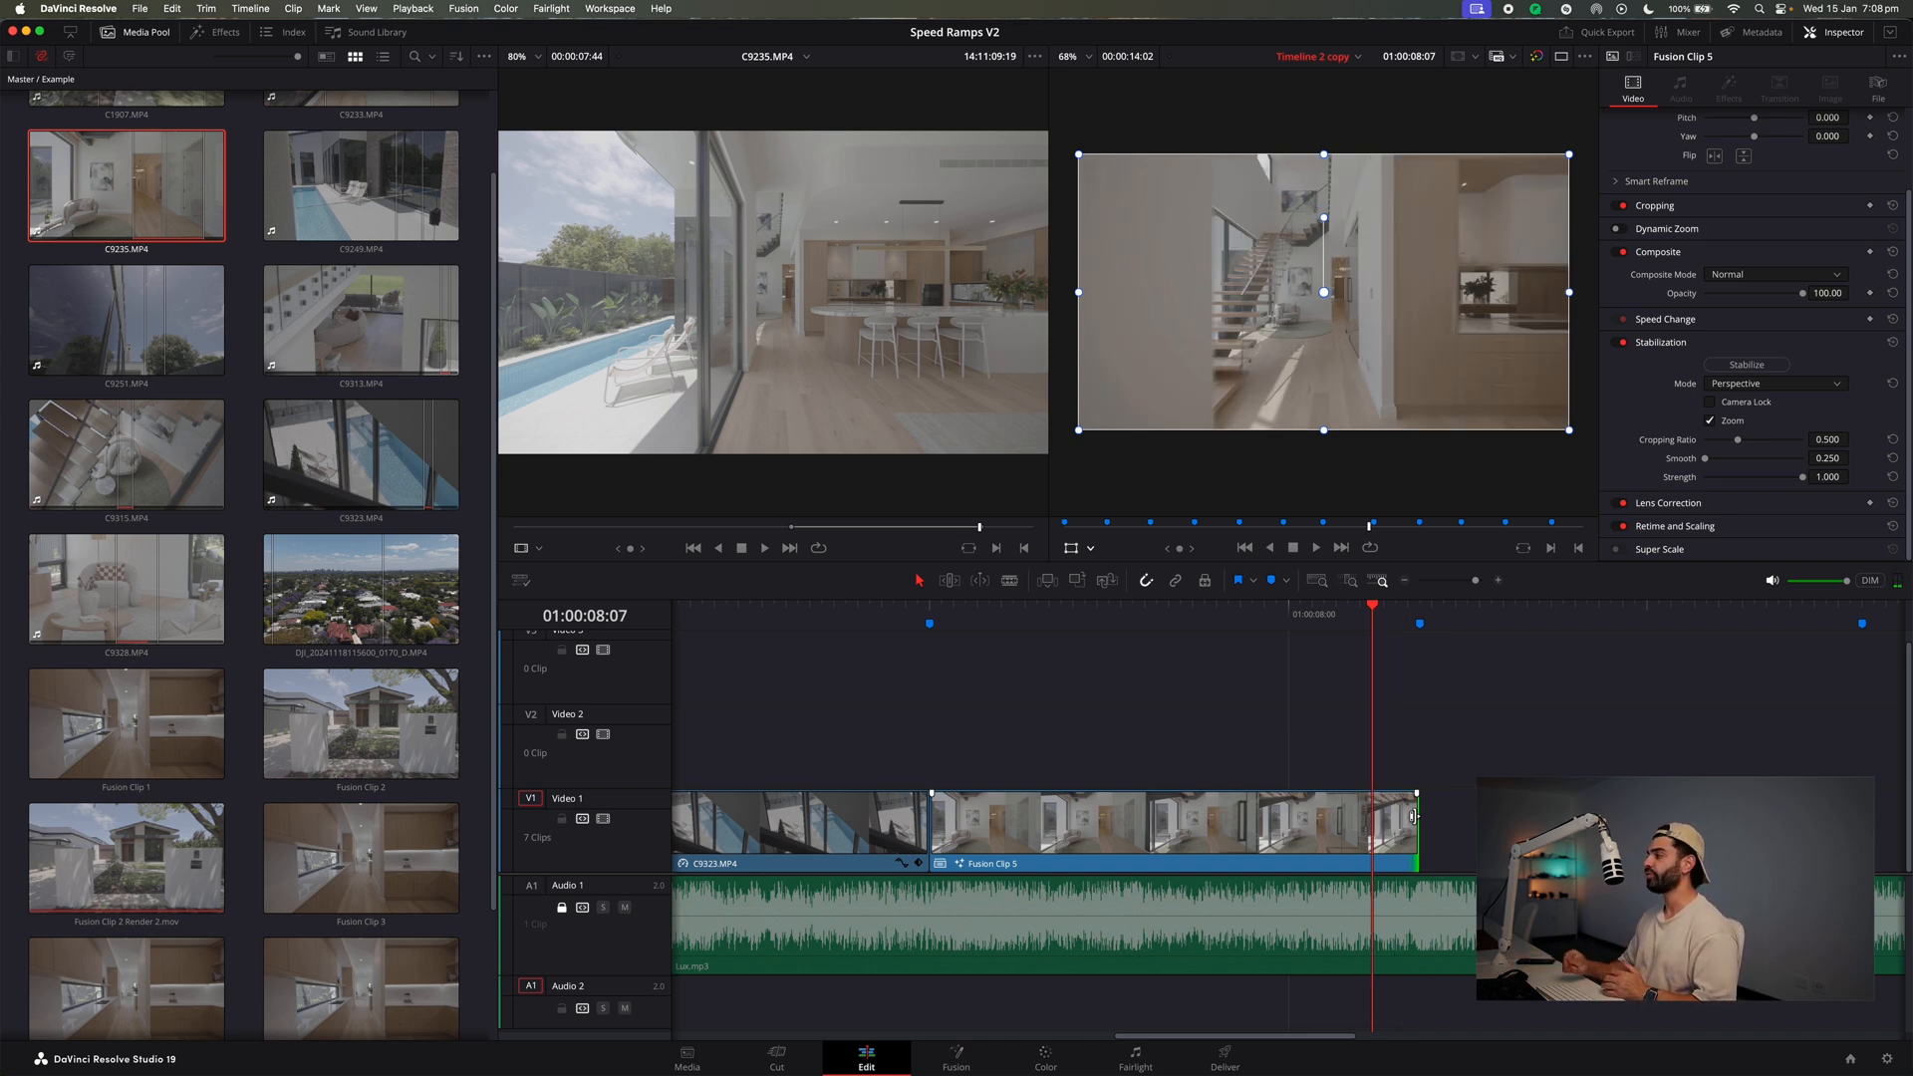
pyautogui.press('Right')
pyautogui.press('Right')
pyautogui.press('Right')
pyautogui.press('Right')
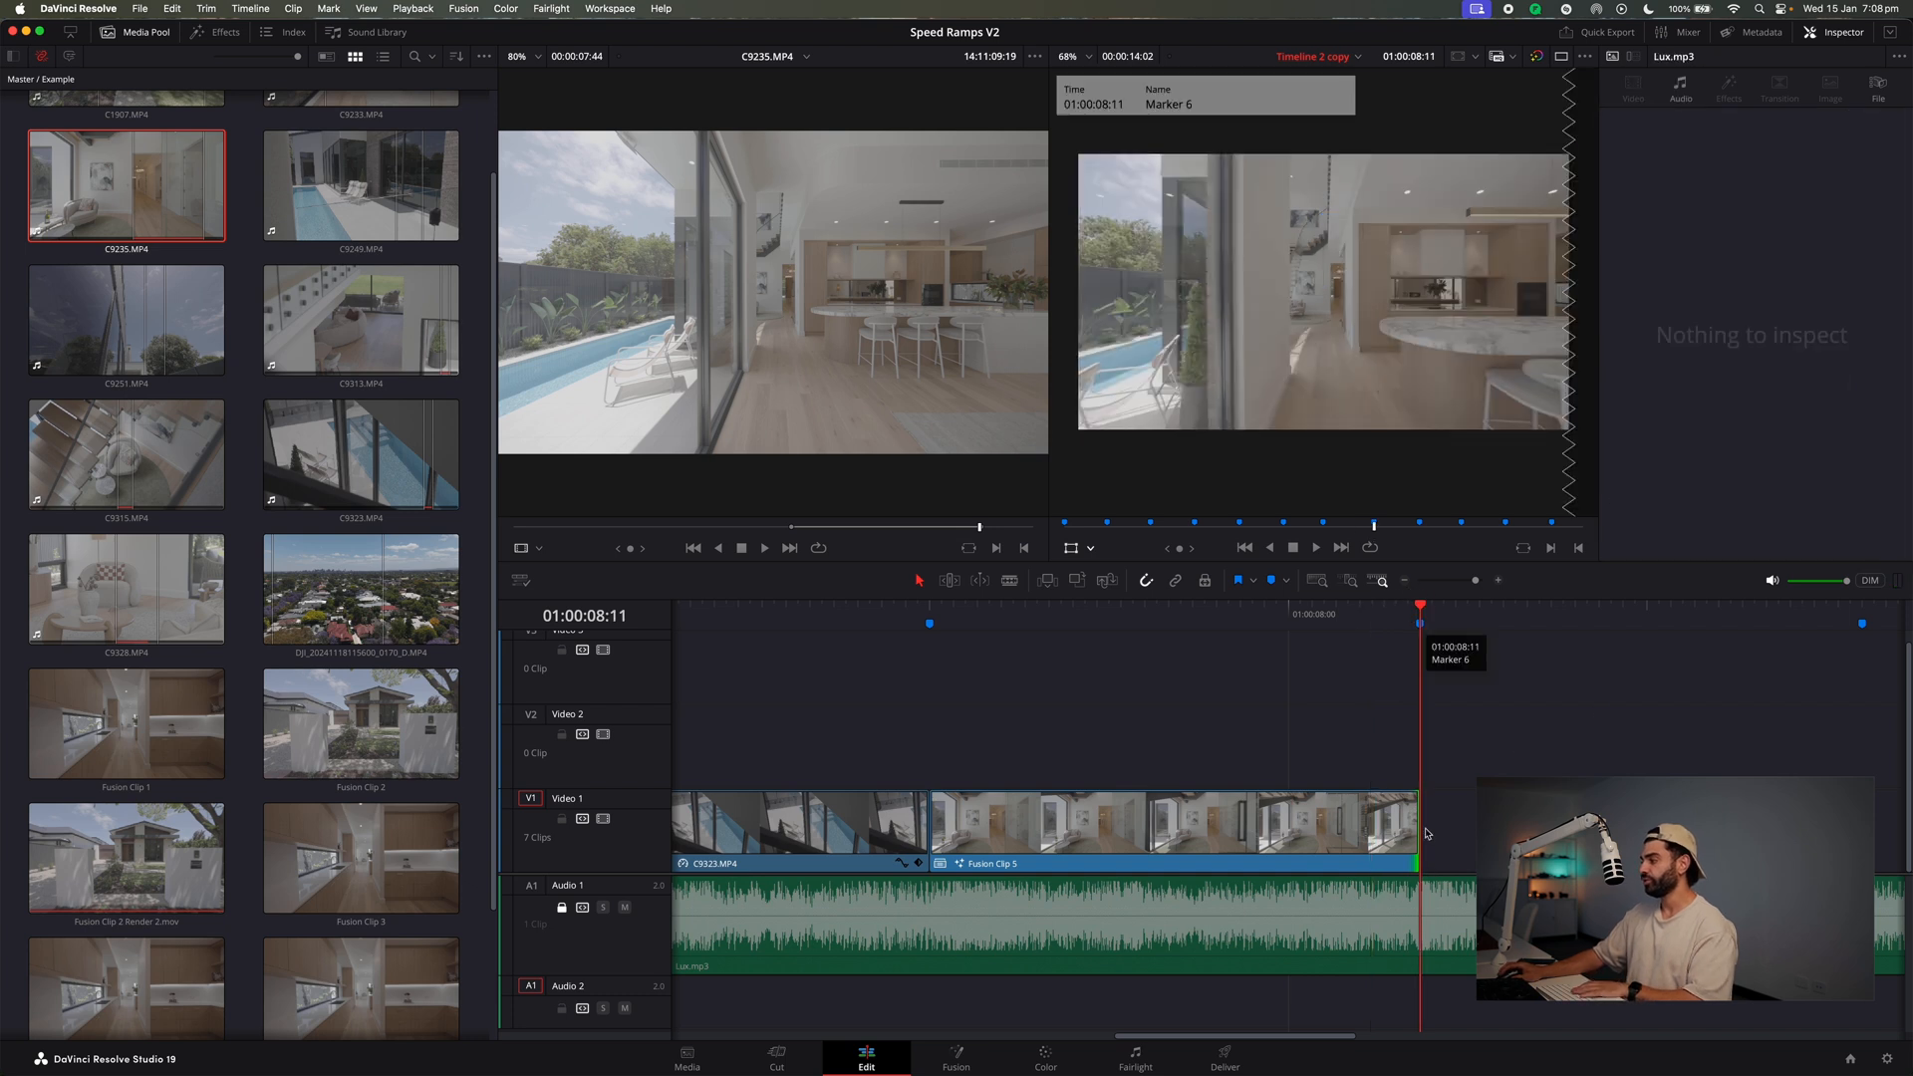
pyautogui.moveTo(1414, 821); pyautogui.dragTo(1429, 821)
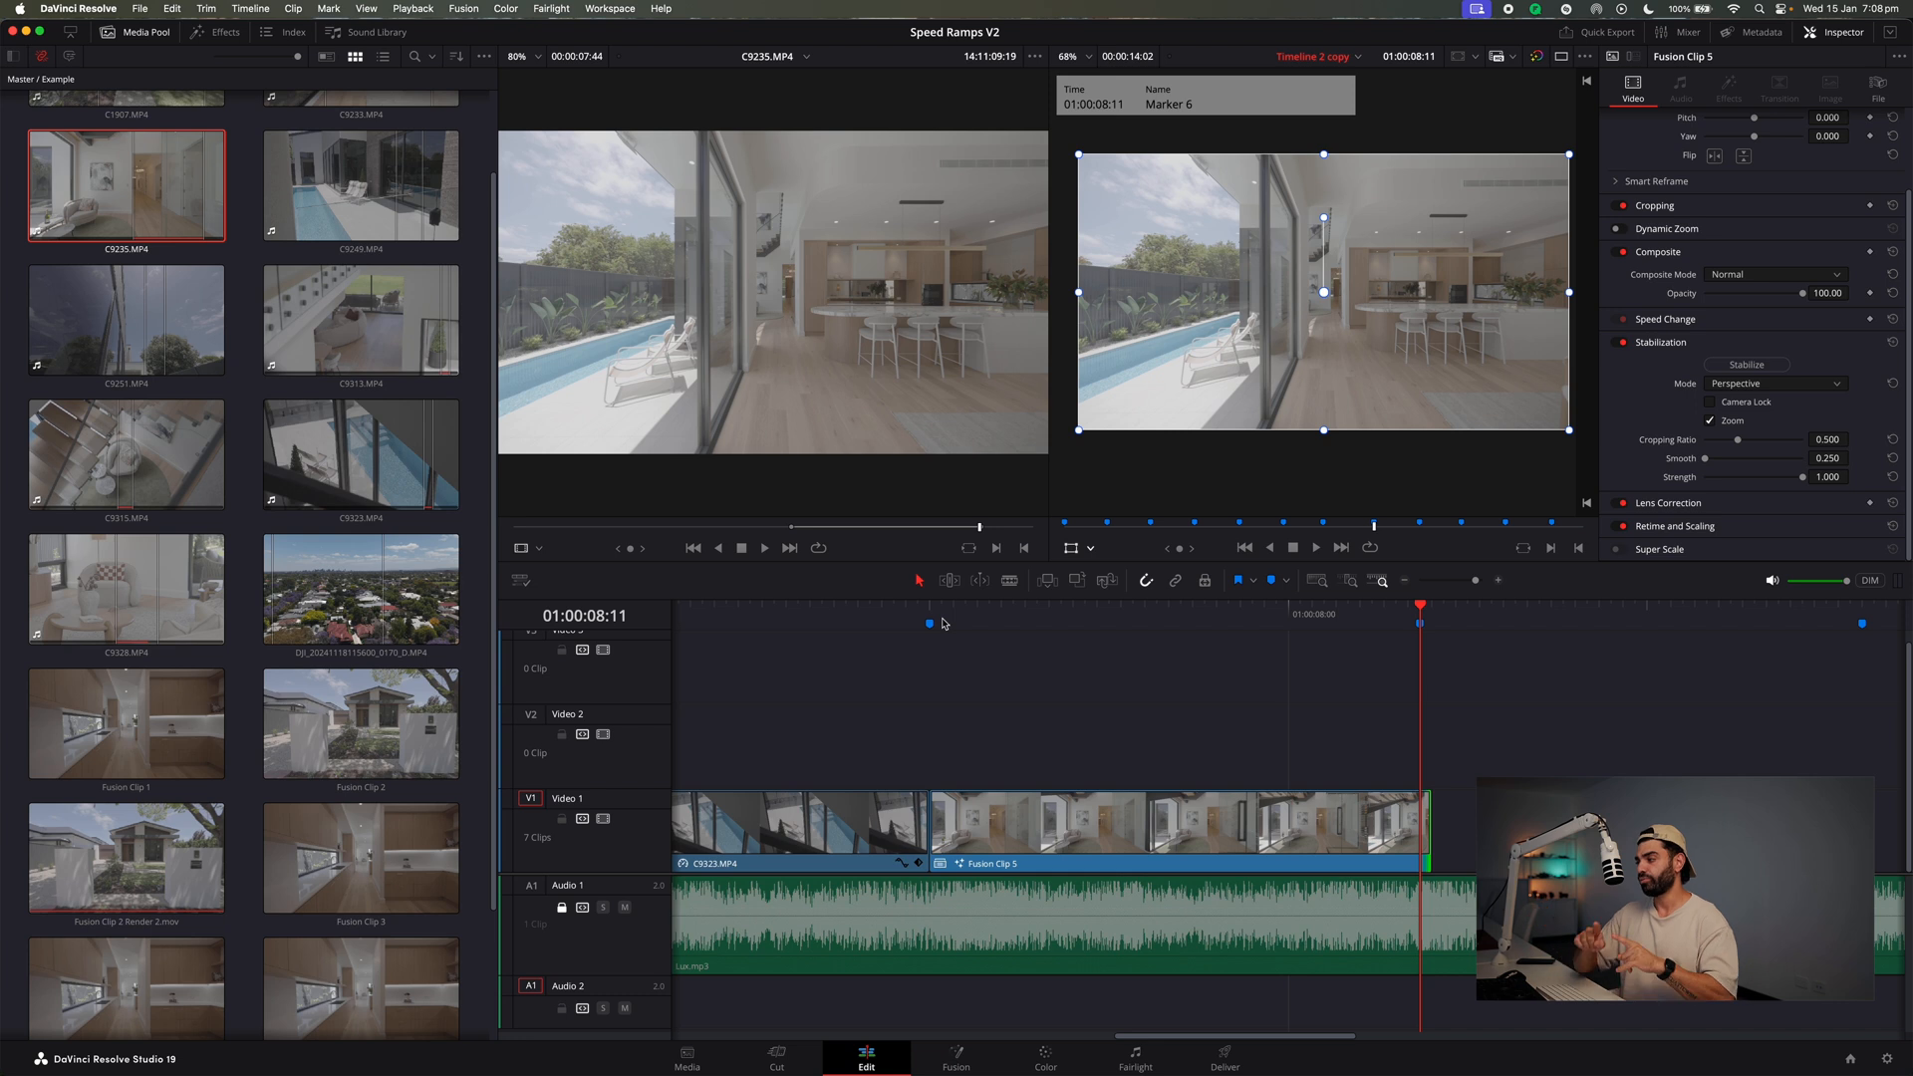
# Place the playhead at the start of Fusion Clip 5 on Marker 12 and select that clip.
pyautogui.moveTo(942, 624); pyautogui.dragTo(928, 617)
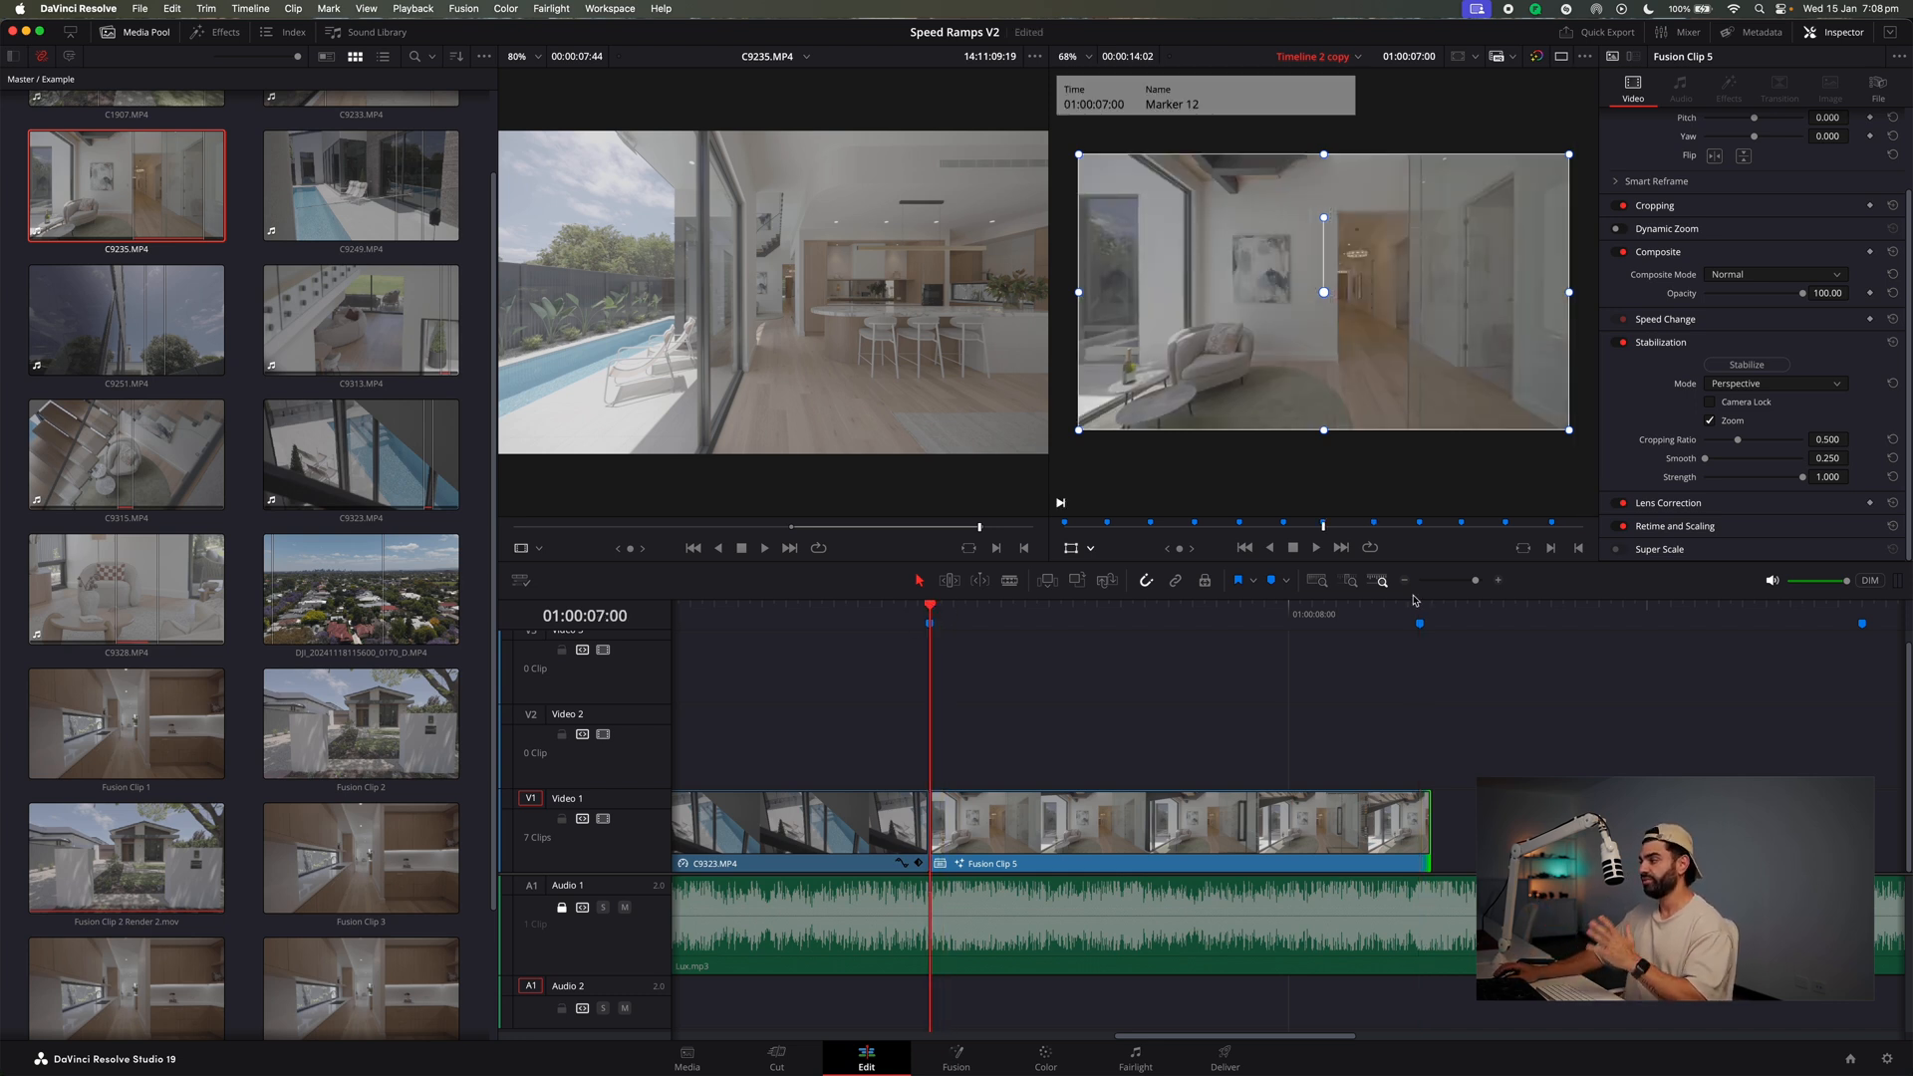
pyautogui.click(1497, 582)
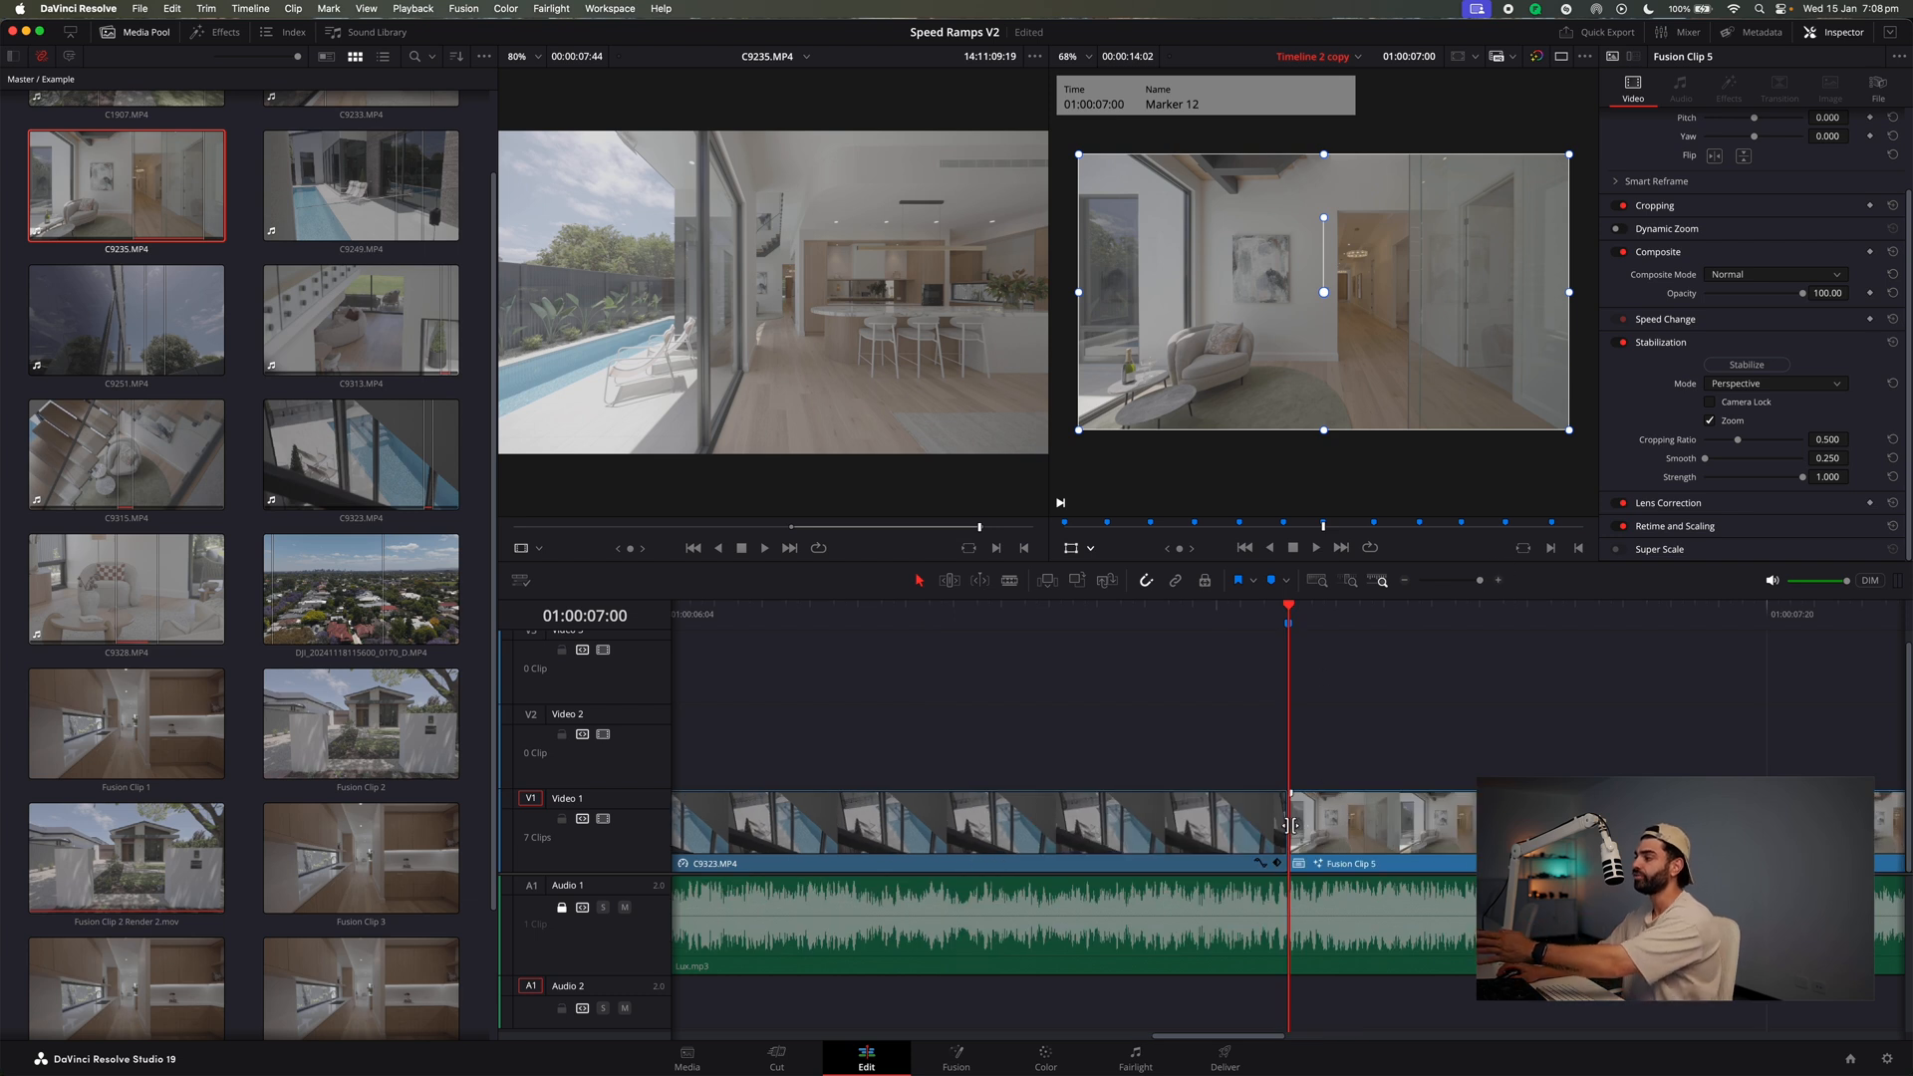
pyautogui.moveTo(1290, 825); pyautogui.dragTo(1387, 825)
pyautogui.click(1400, 822)
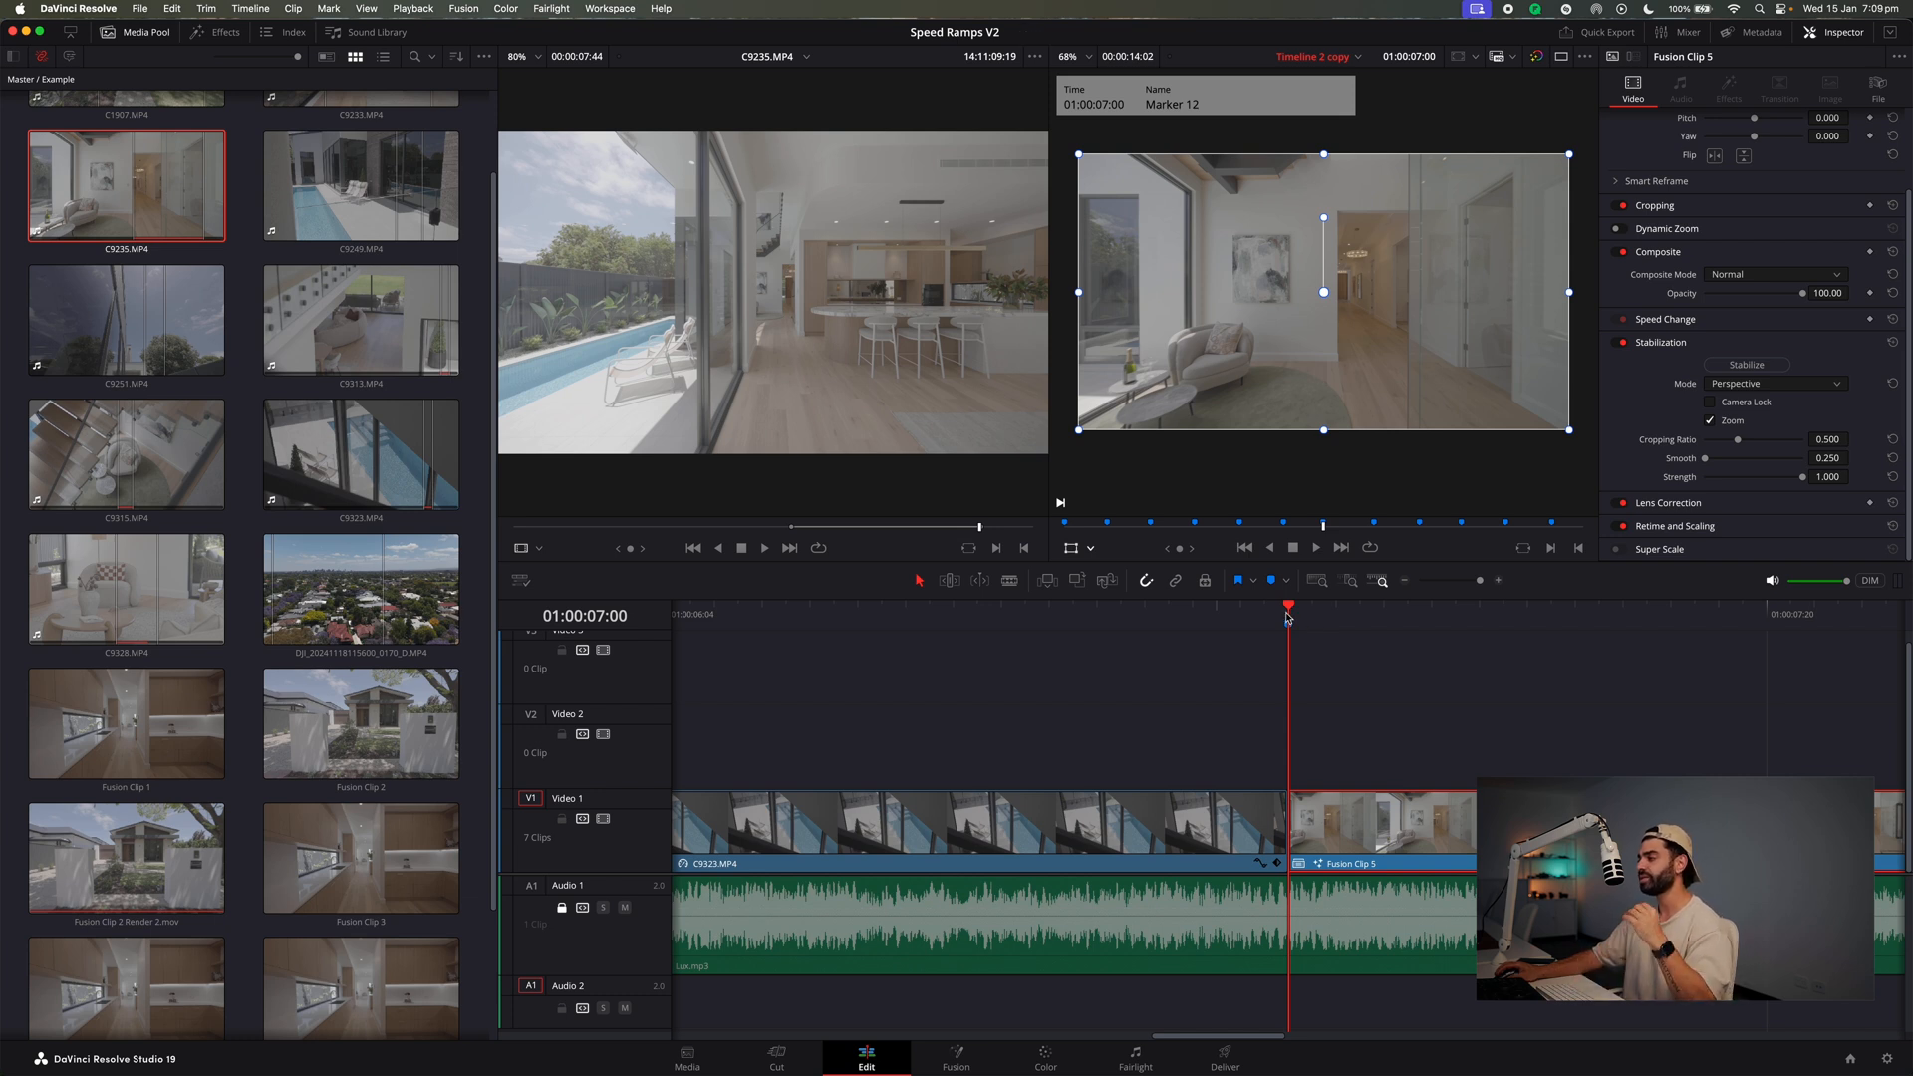
# Move the playhead to Marker 6 at 01:00:08:11 and check the end of Fusion Clip 5 against the marker.
pyautogui.click(1402, 581)
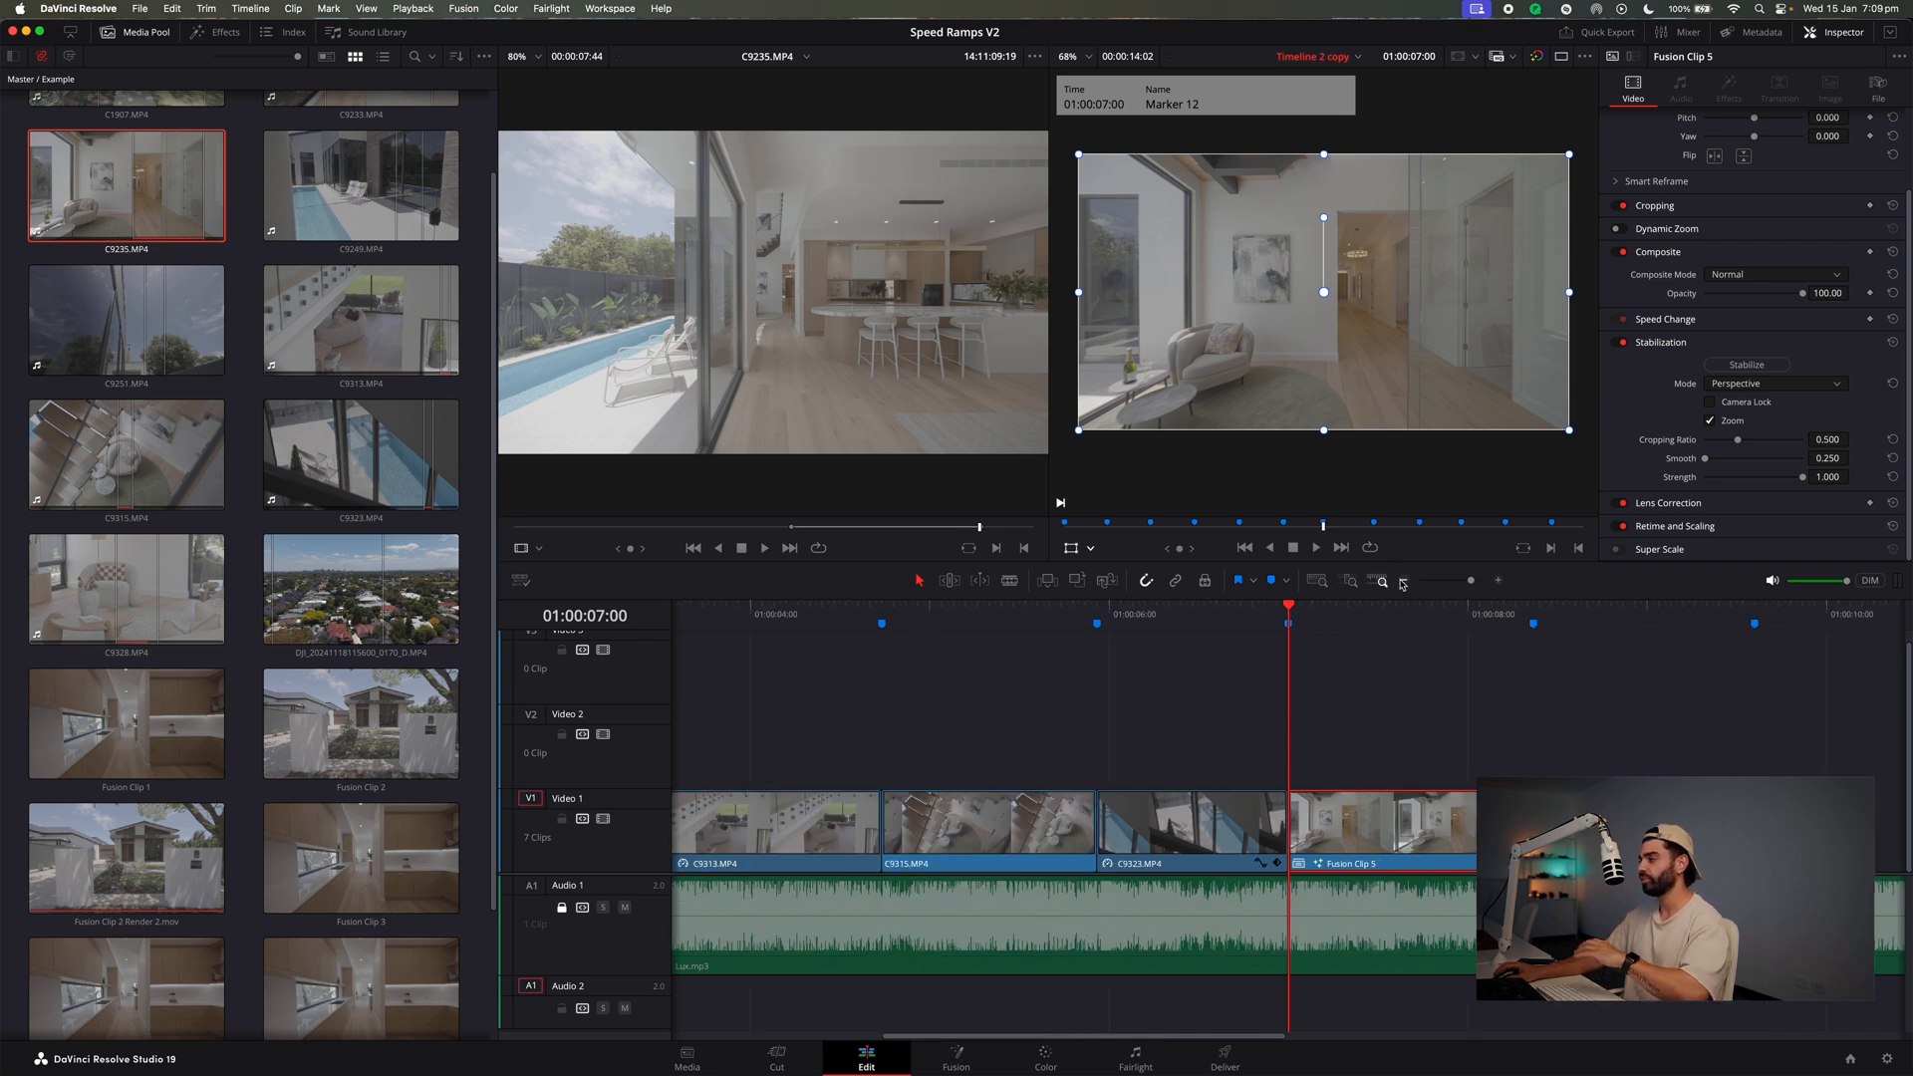
pyautogui.click(1533, 608)
pyautogui.click(1499, 581)
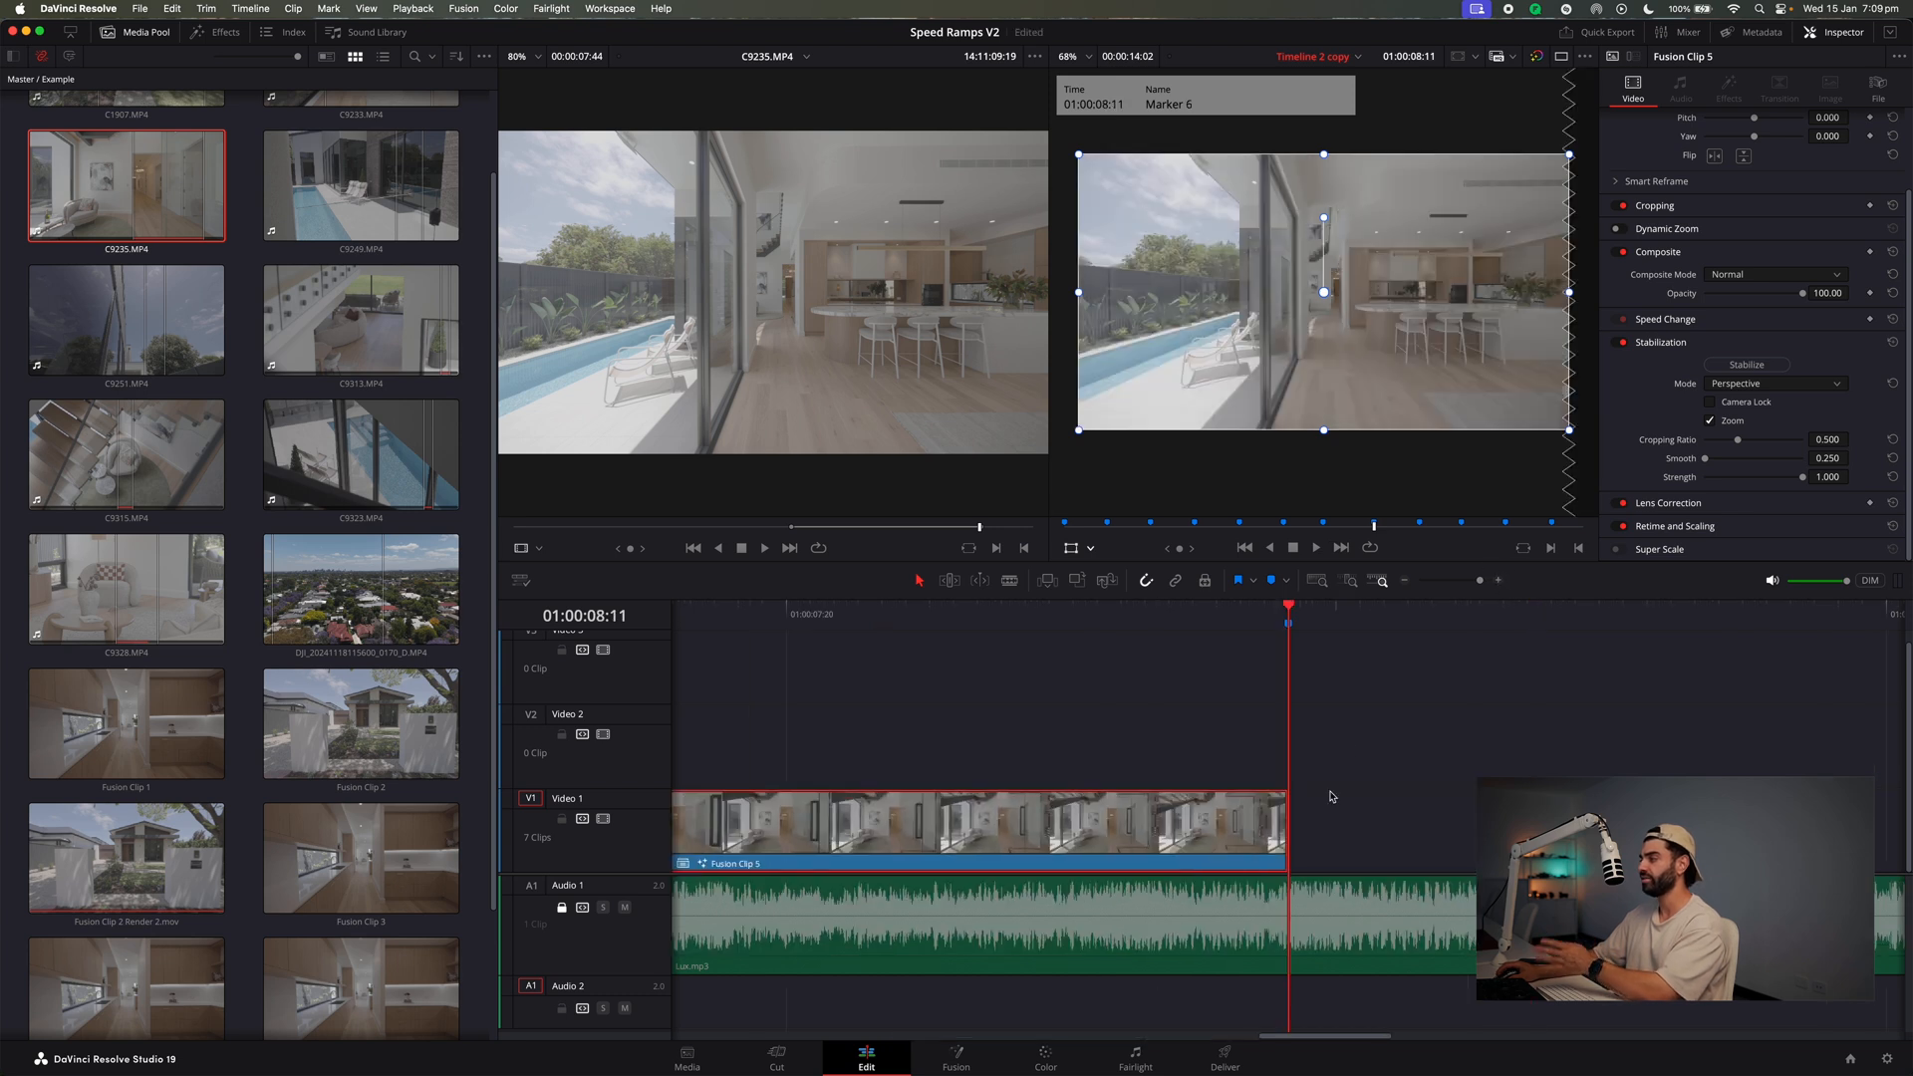
pyautogui.click(1404, 580)
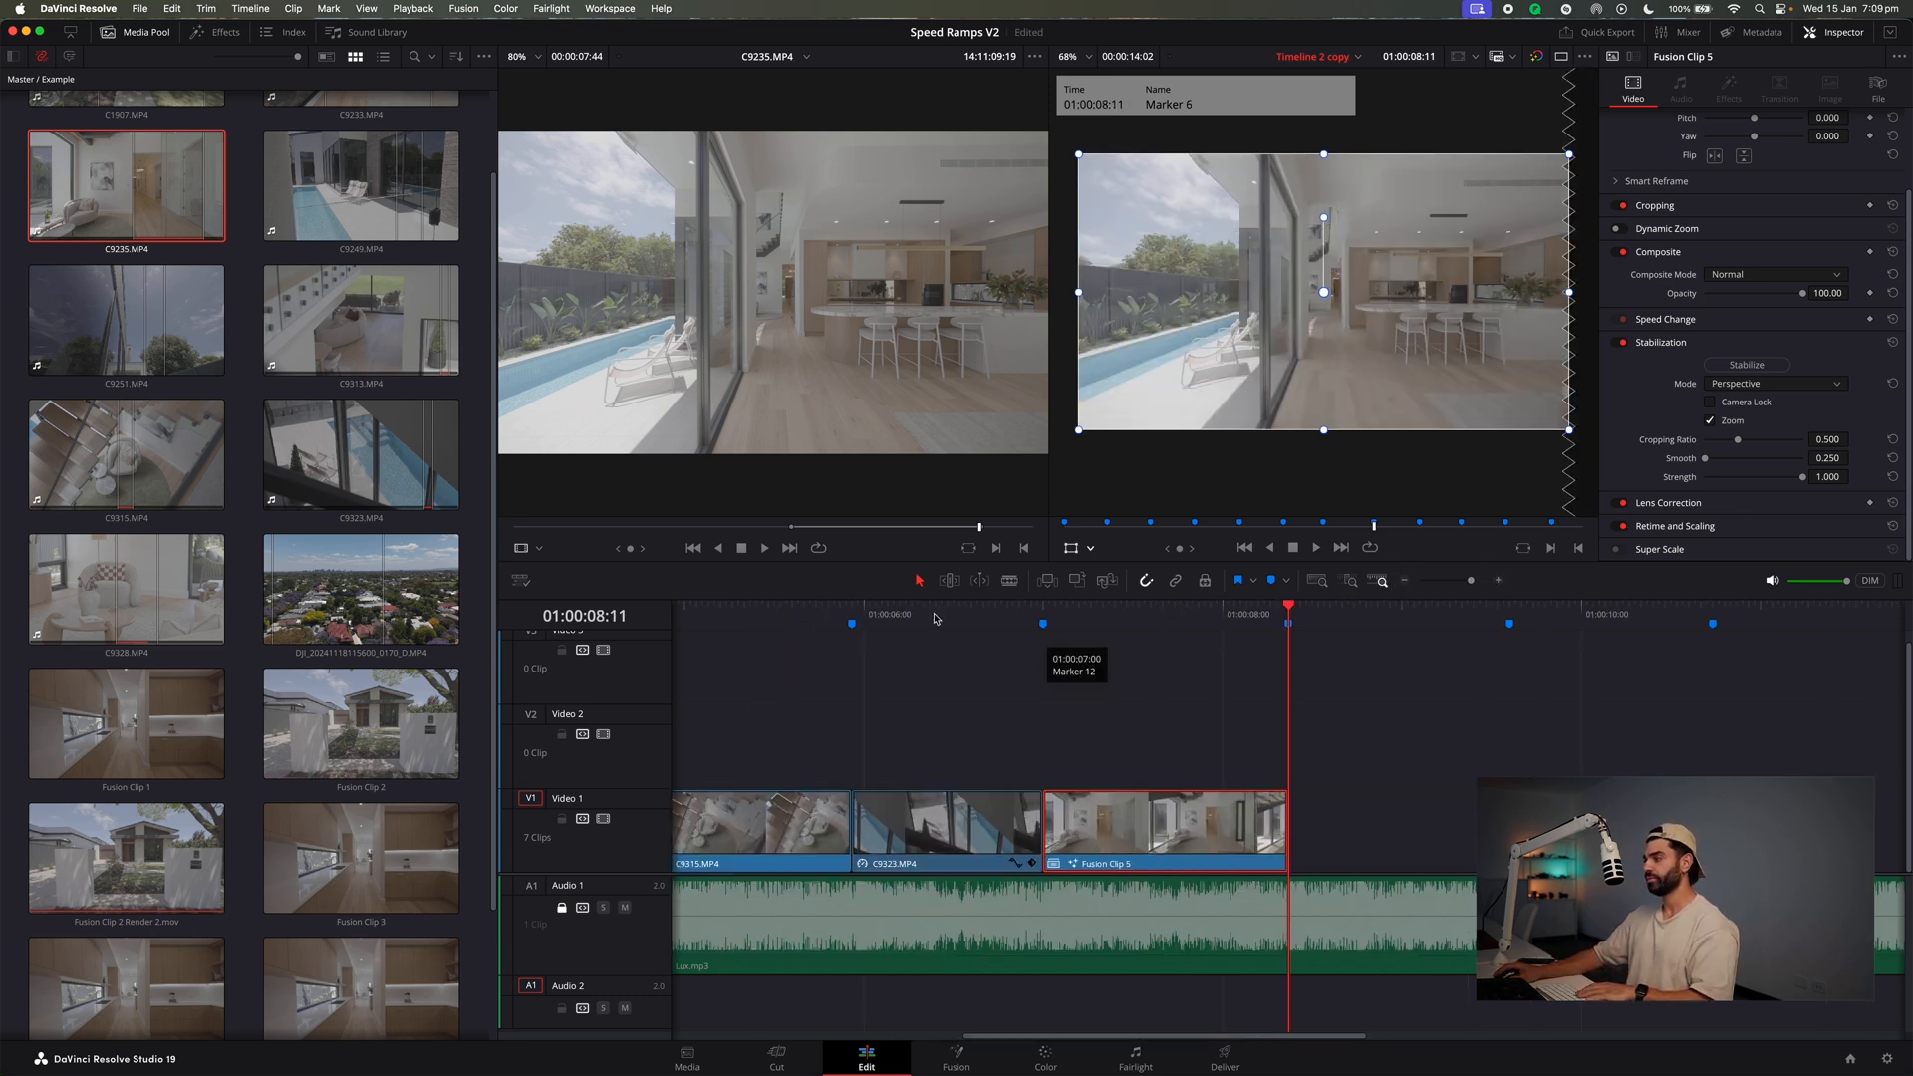
# Play back the section from the clips before Fusion Clip 5 through its end to review the speed ramp against the beat.
pyautogui.click(930, 616)
pyautogui.press('space')
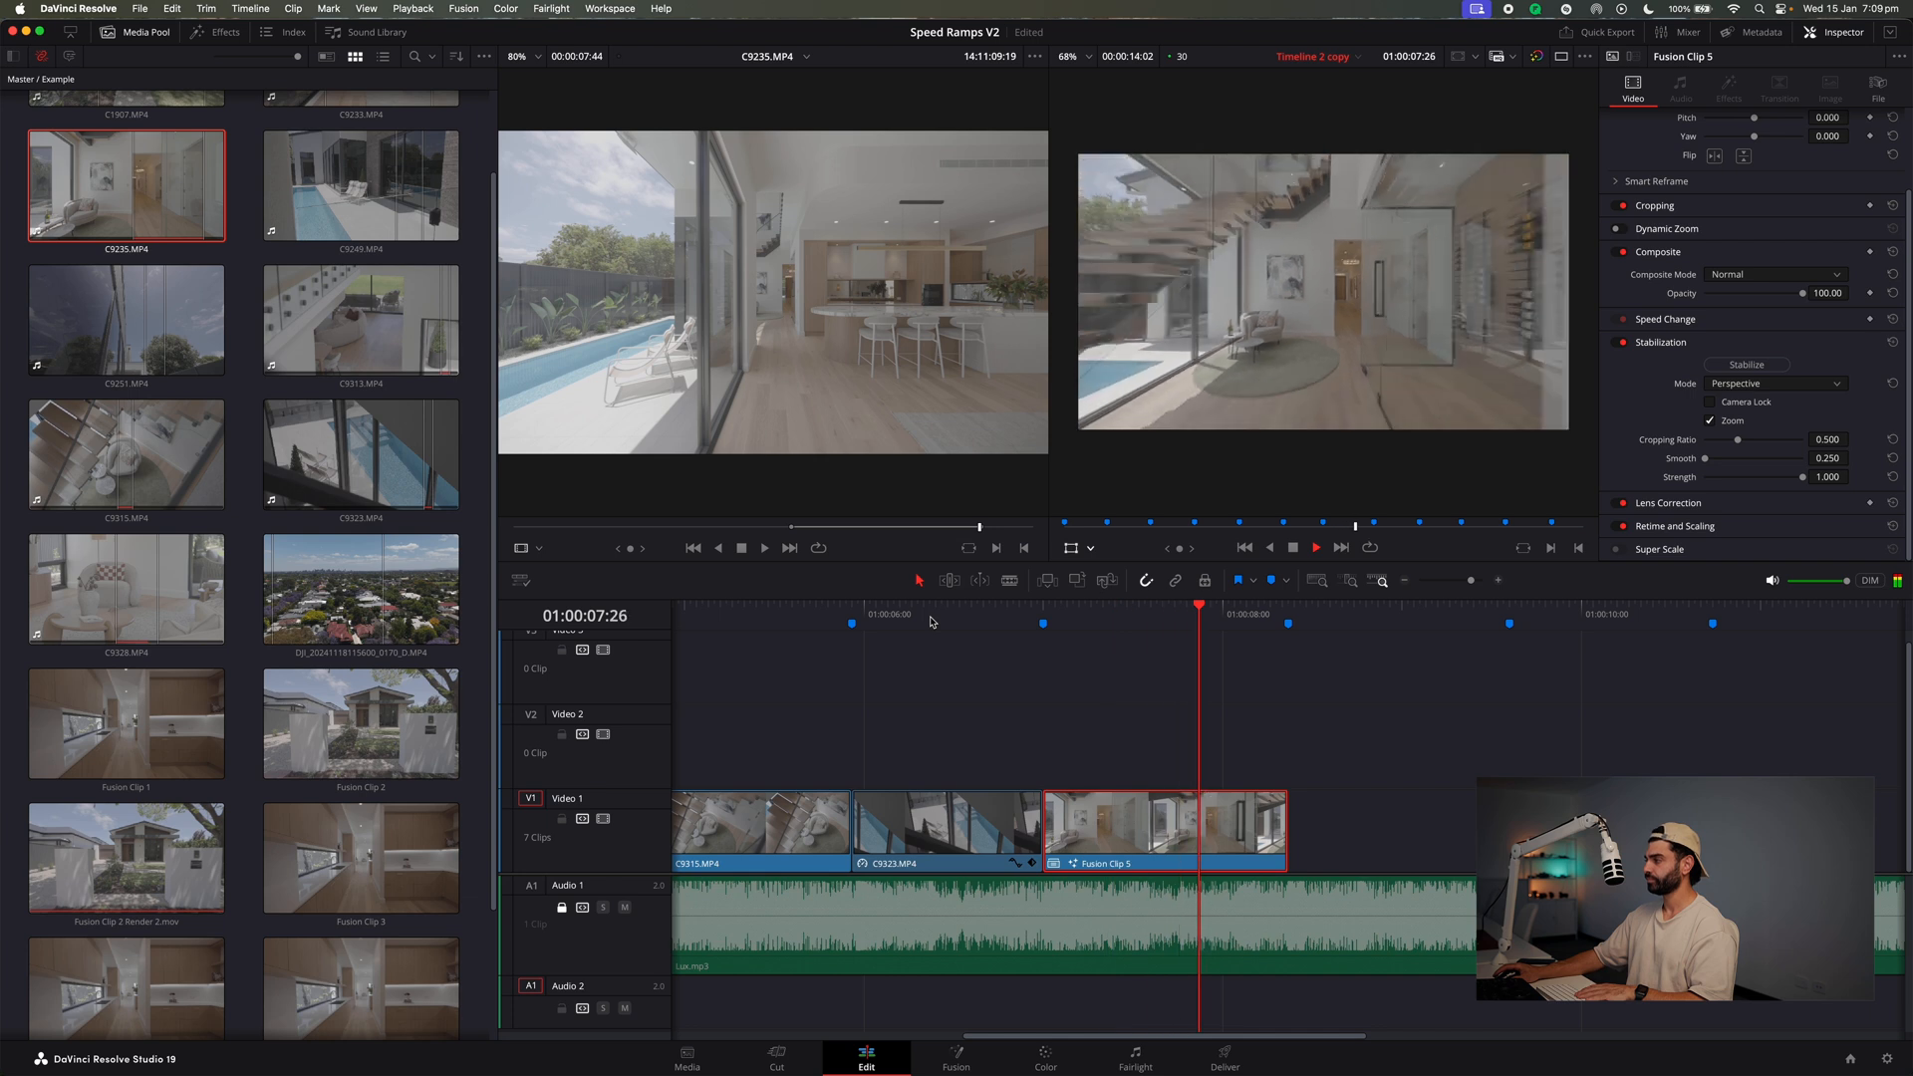
pyautogui.click(1004, 616)
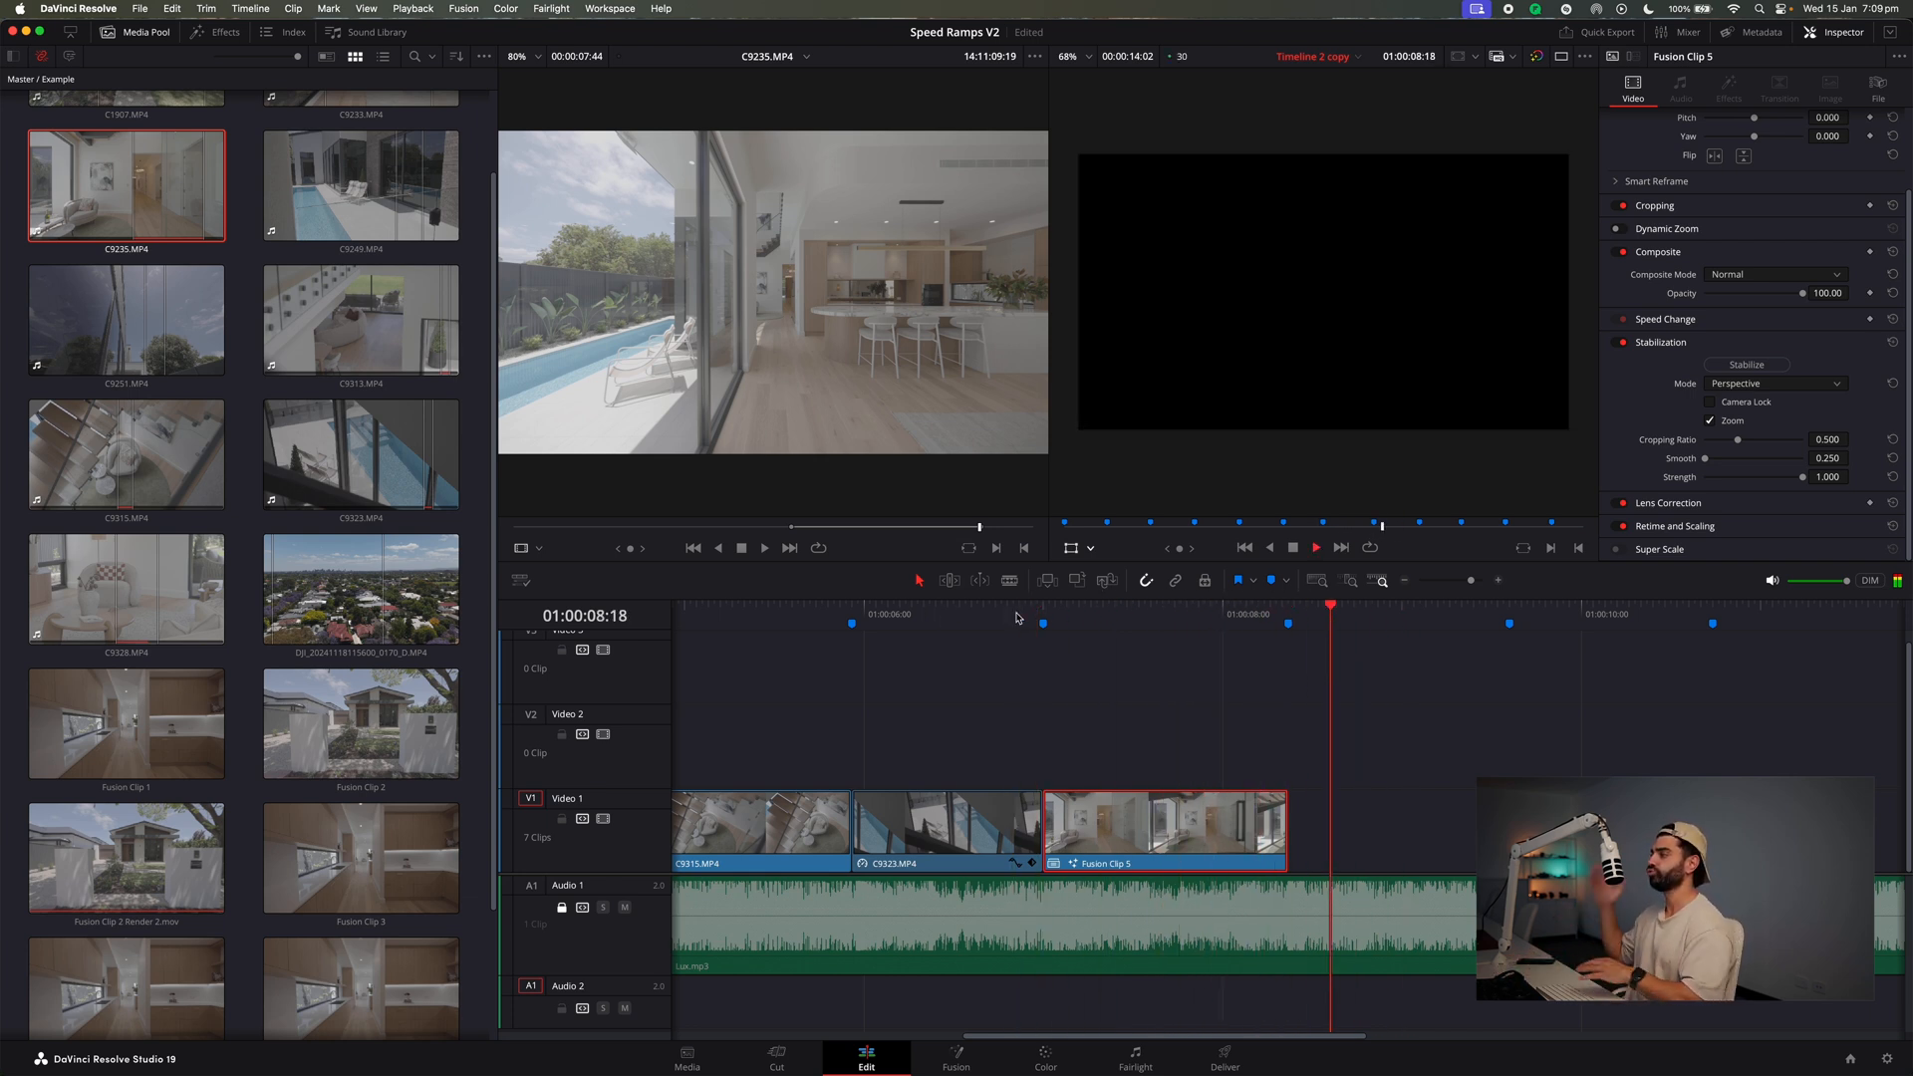
pyautogui.press('space')
pyautogui.scroll(-4, 971, 619)
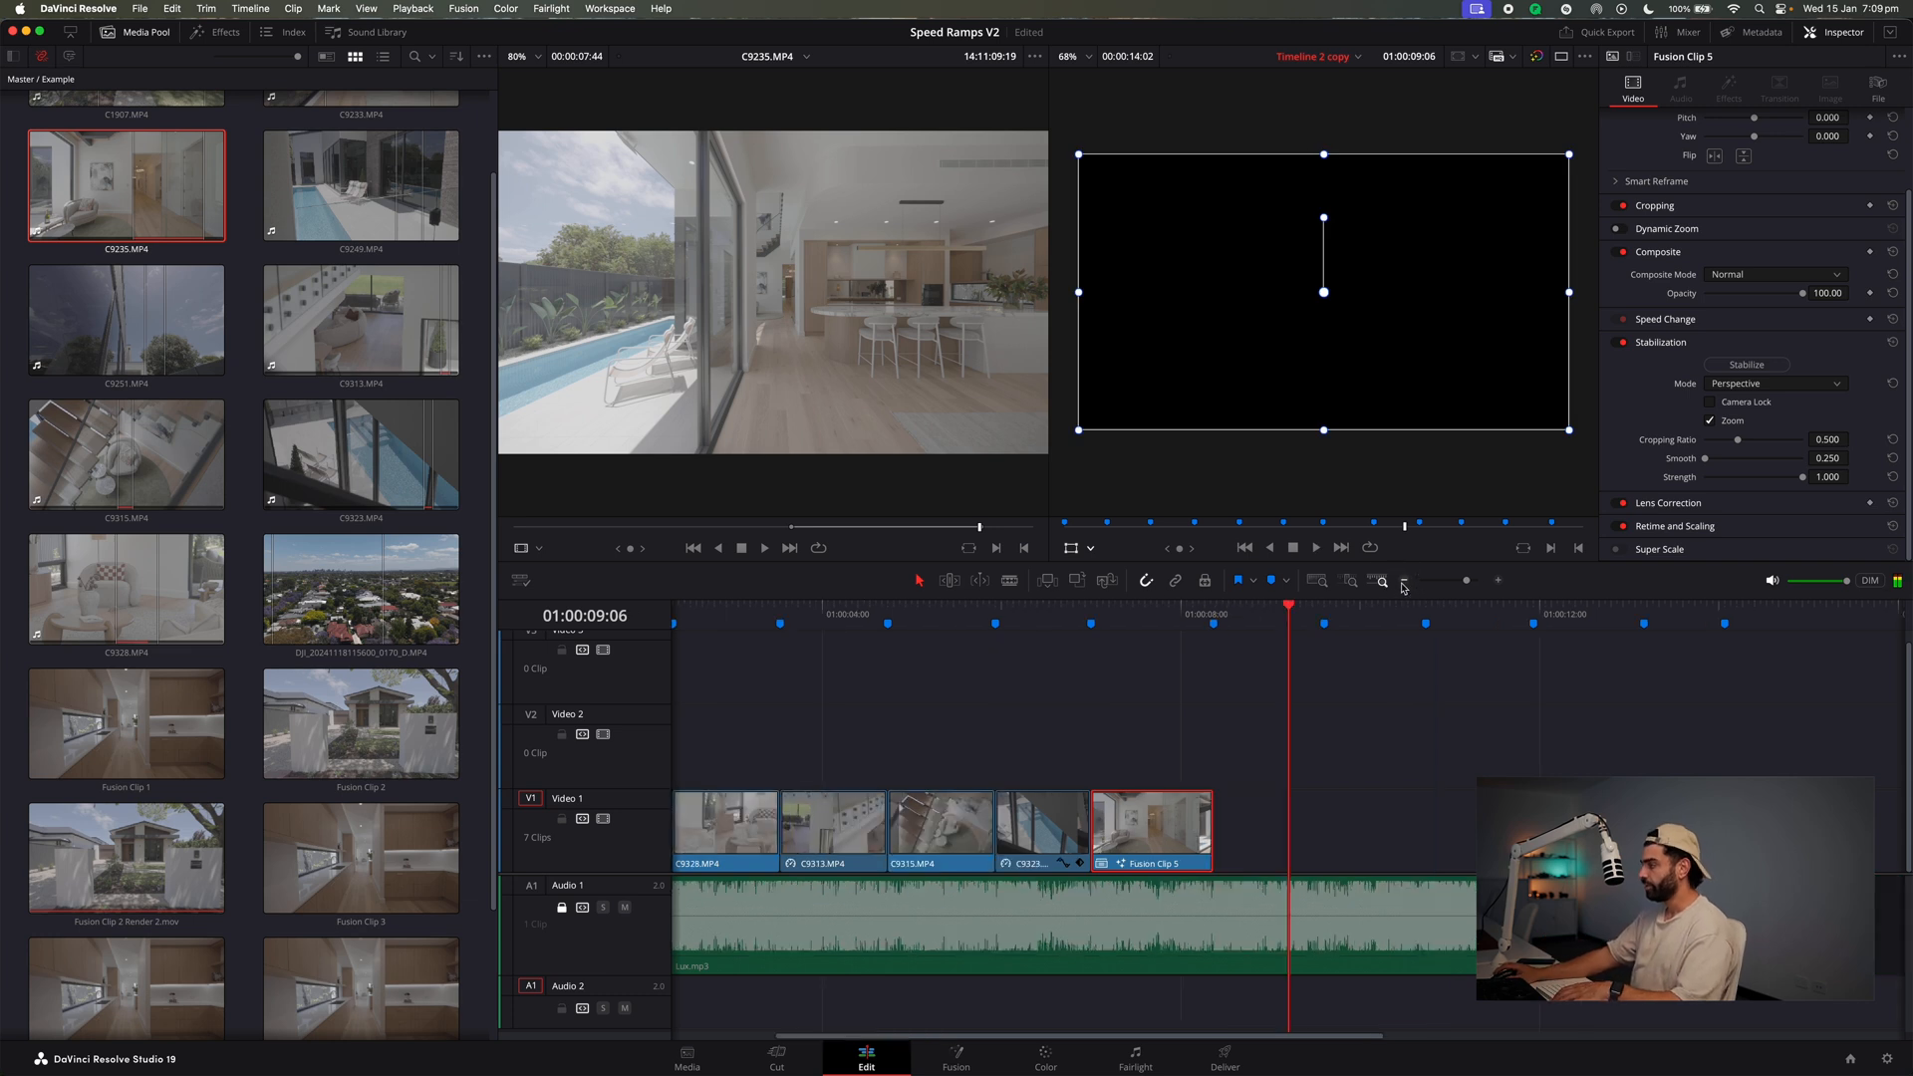
pyautogui.click(972, 619)
pyautogui.press('space')
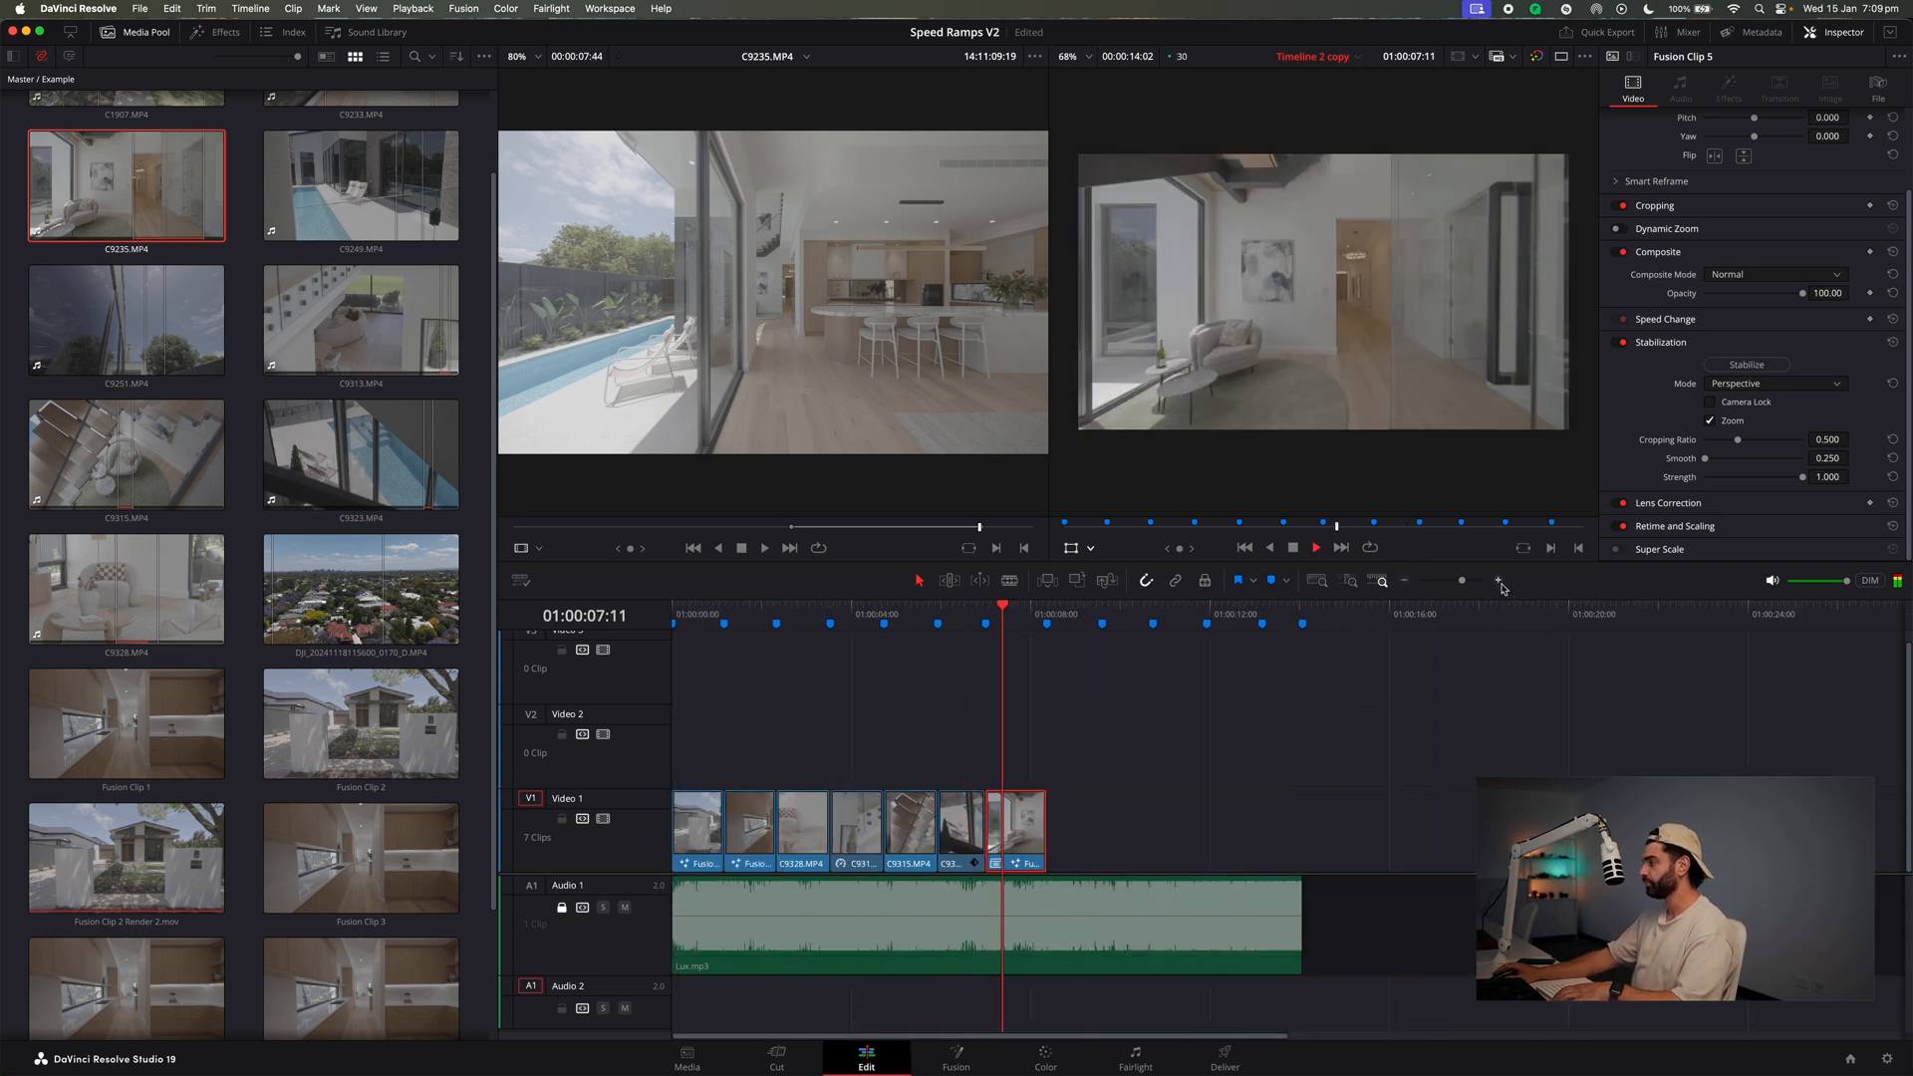
pyautogui.click(1497, 579)
pyautogui.press('space')
# Render Fusion Clip 5 in place as QuickTime Apple ProRes 4444 XQ with 0 frame handles, saving it in the home folder.
pyautogui.click(1211, 610)
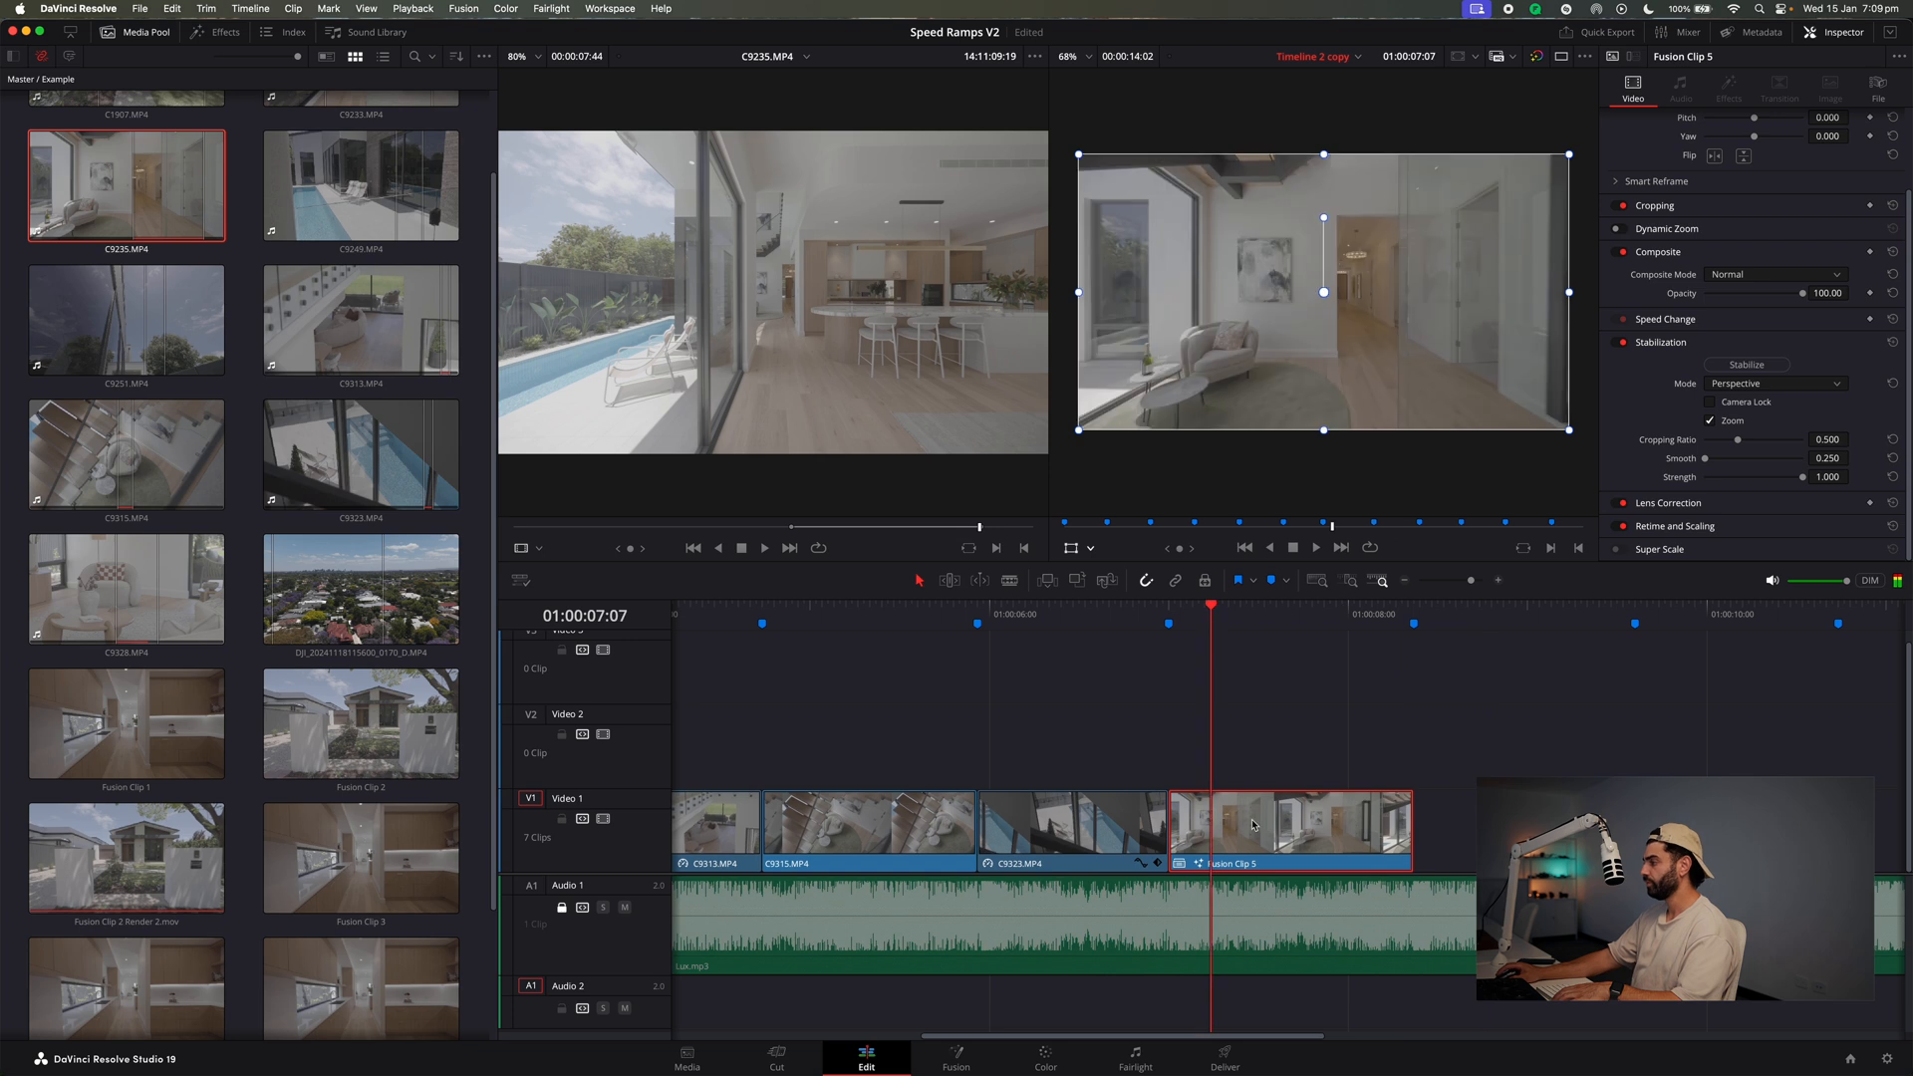
pyautogui.rightClick(1236, 828)
pyautogui.click(1295, 444)
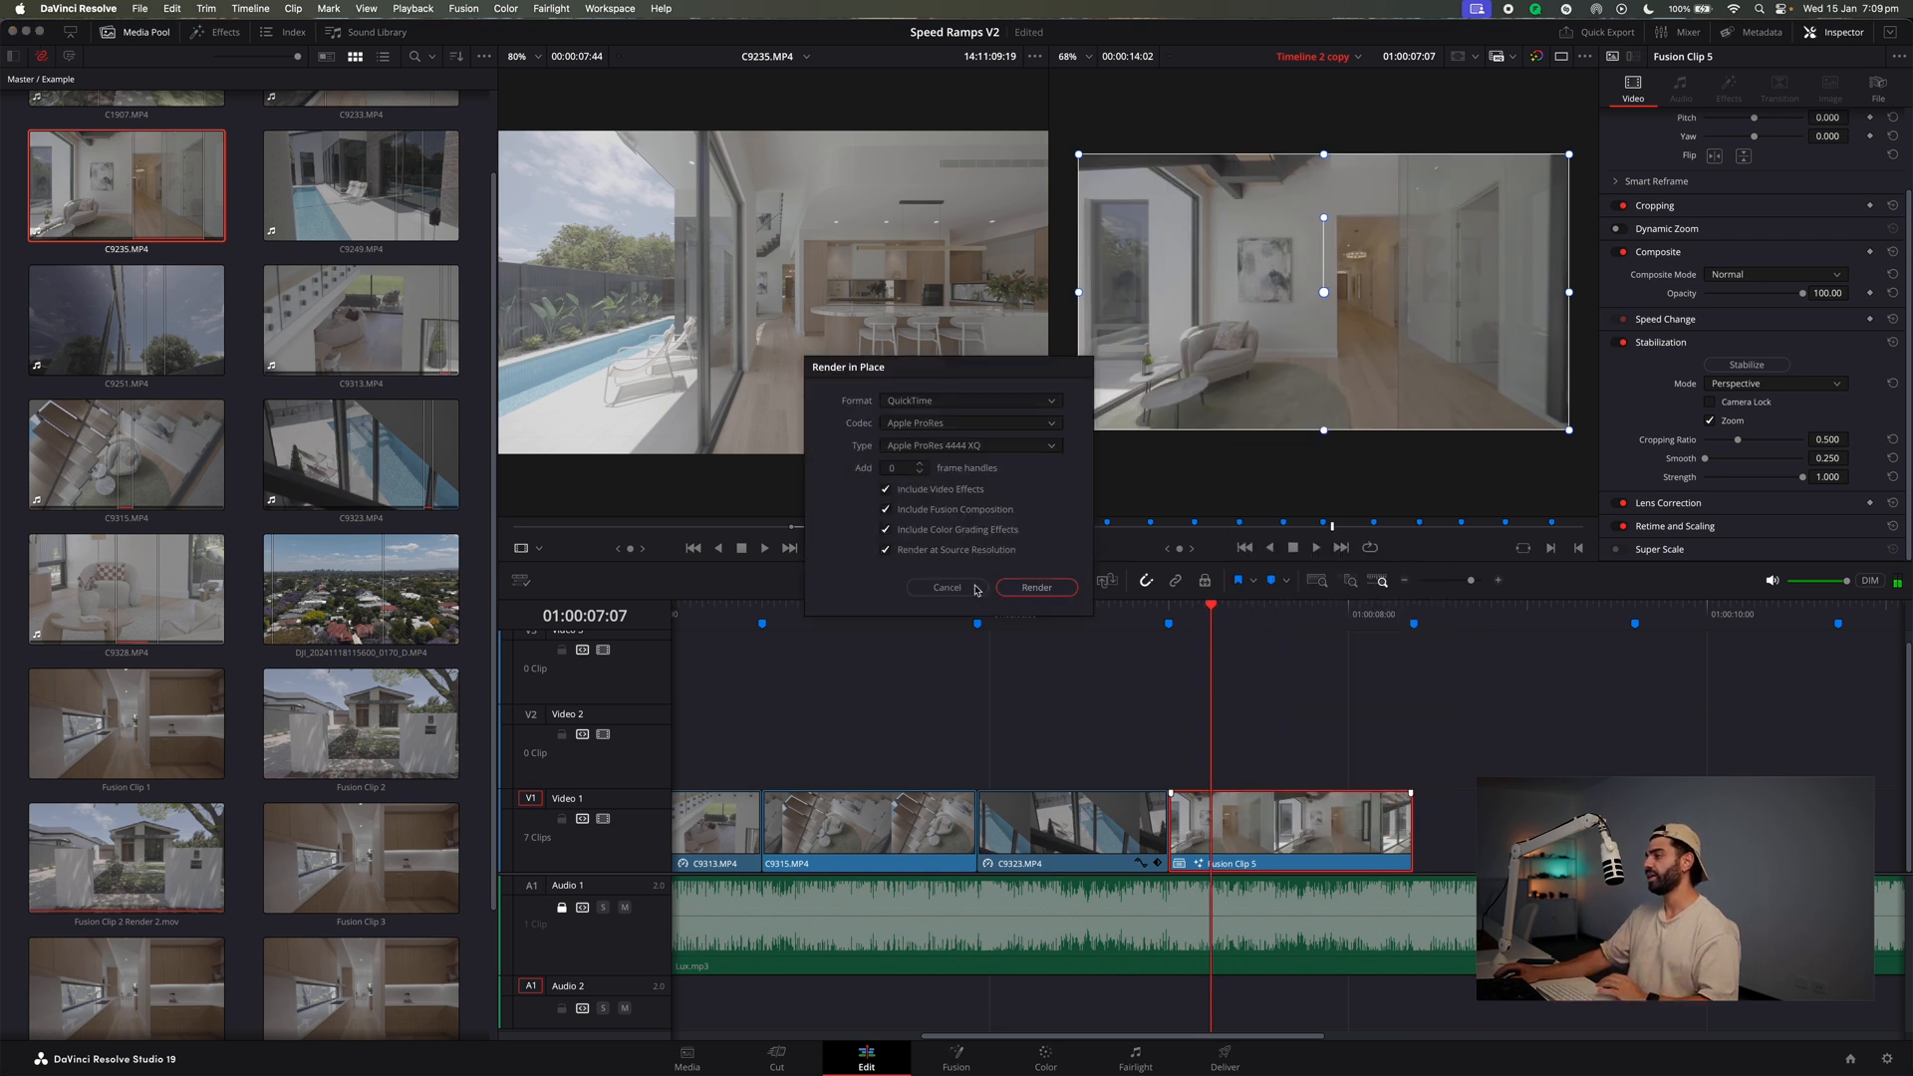
pyautogui.click(1035, 587)
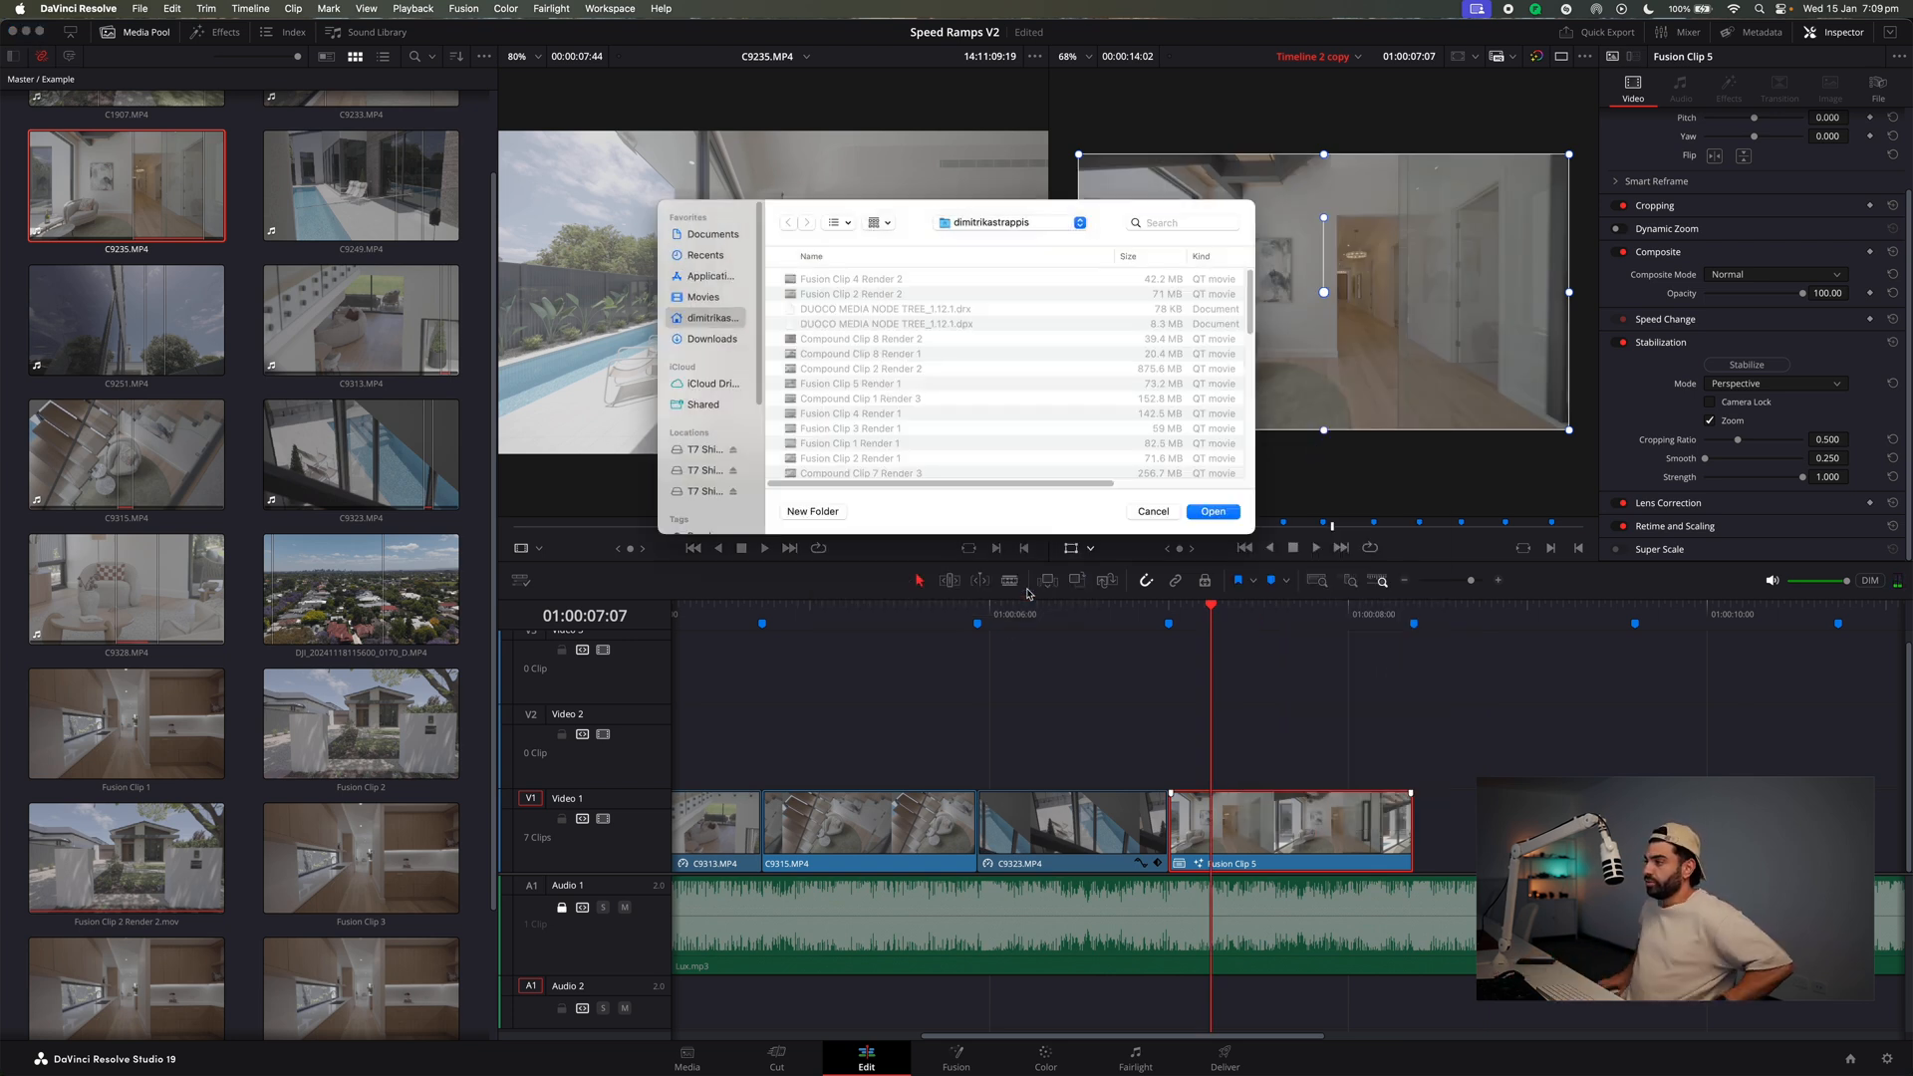
pyautogui.press('Return')
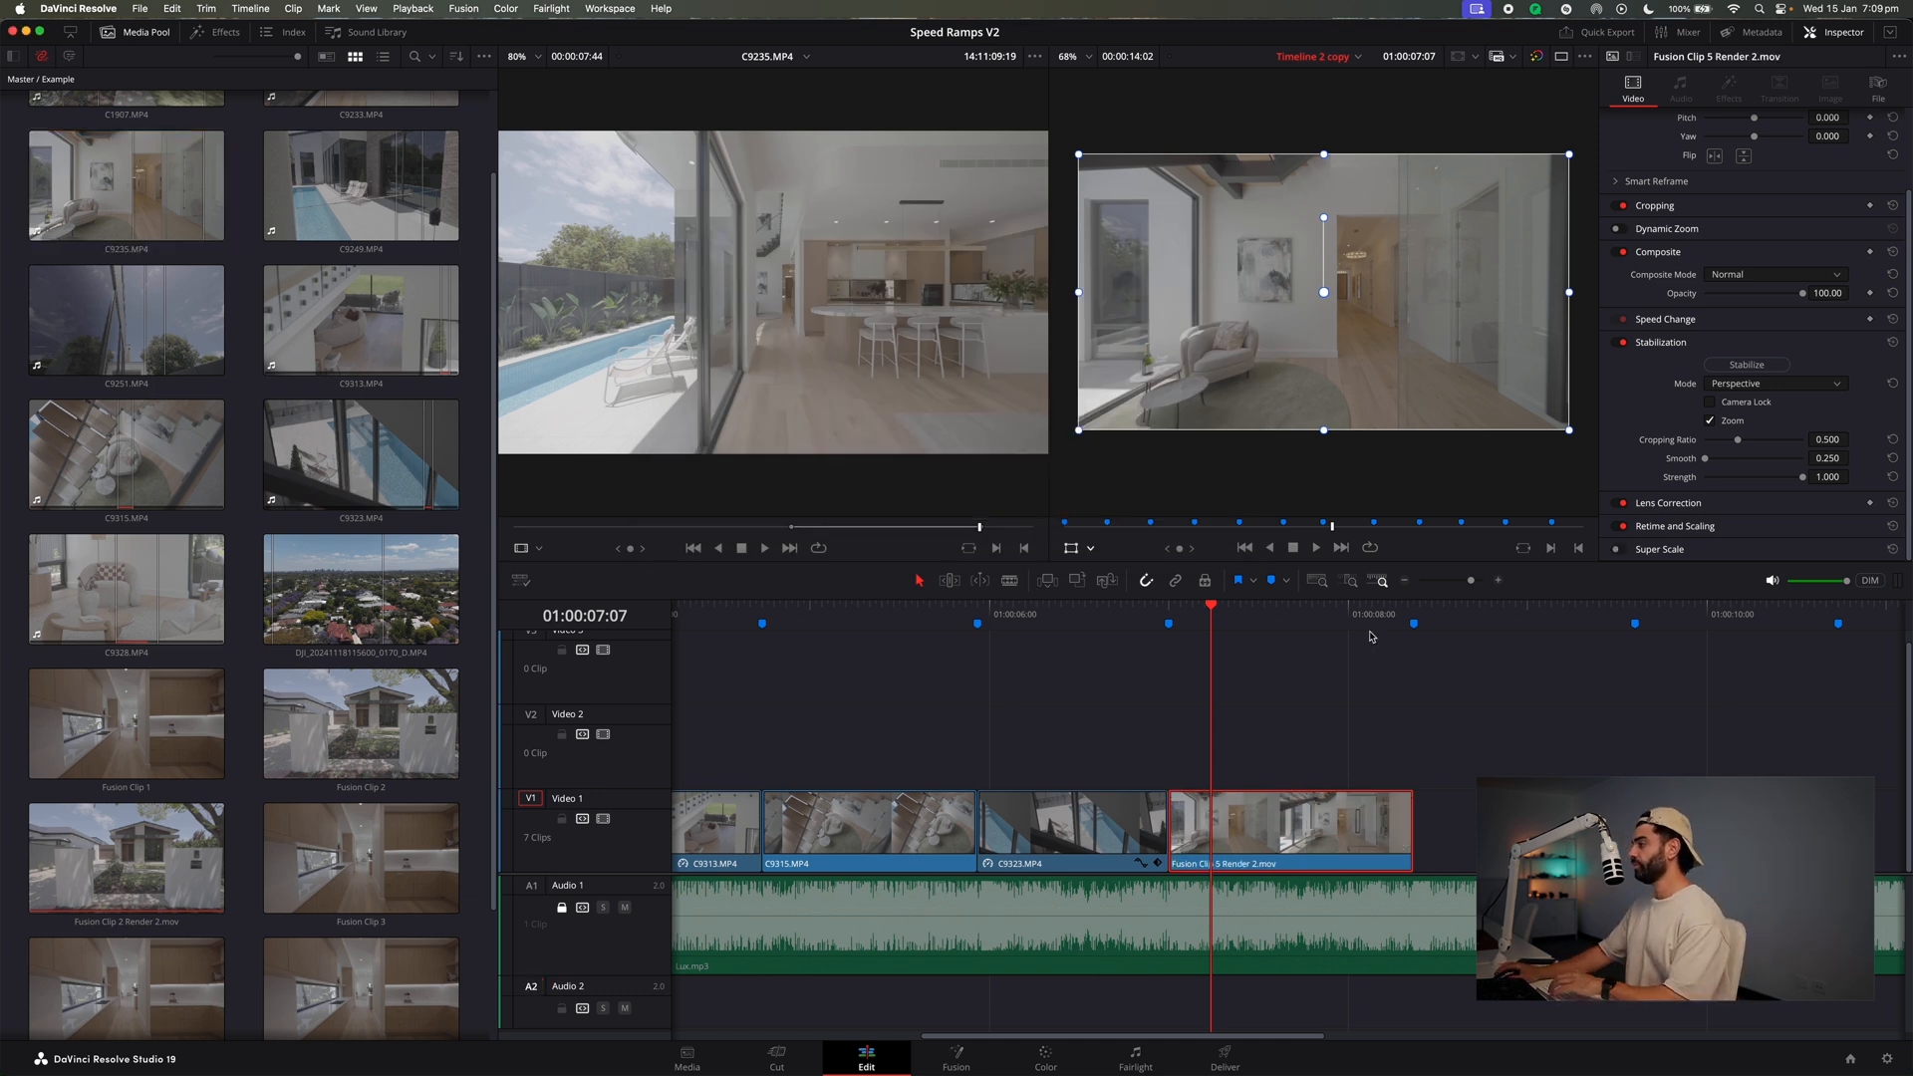
pyautogui.click(1403, 583)
pyautogui.click(938, 624)
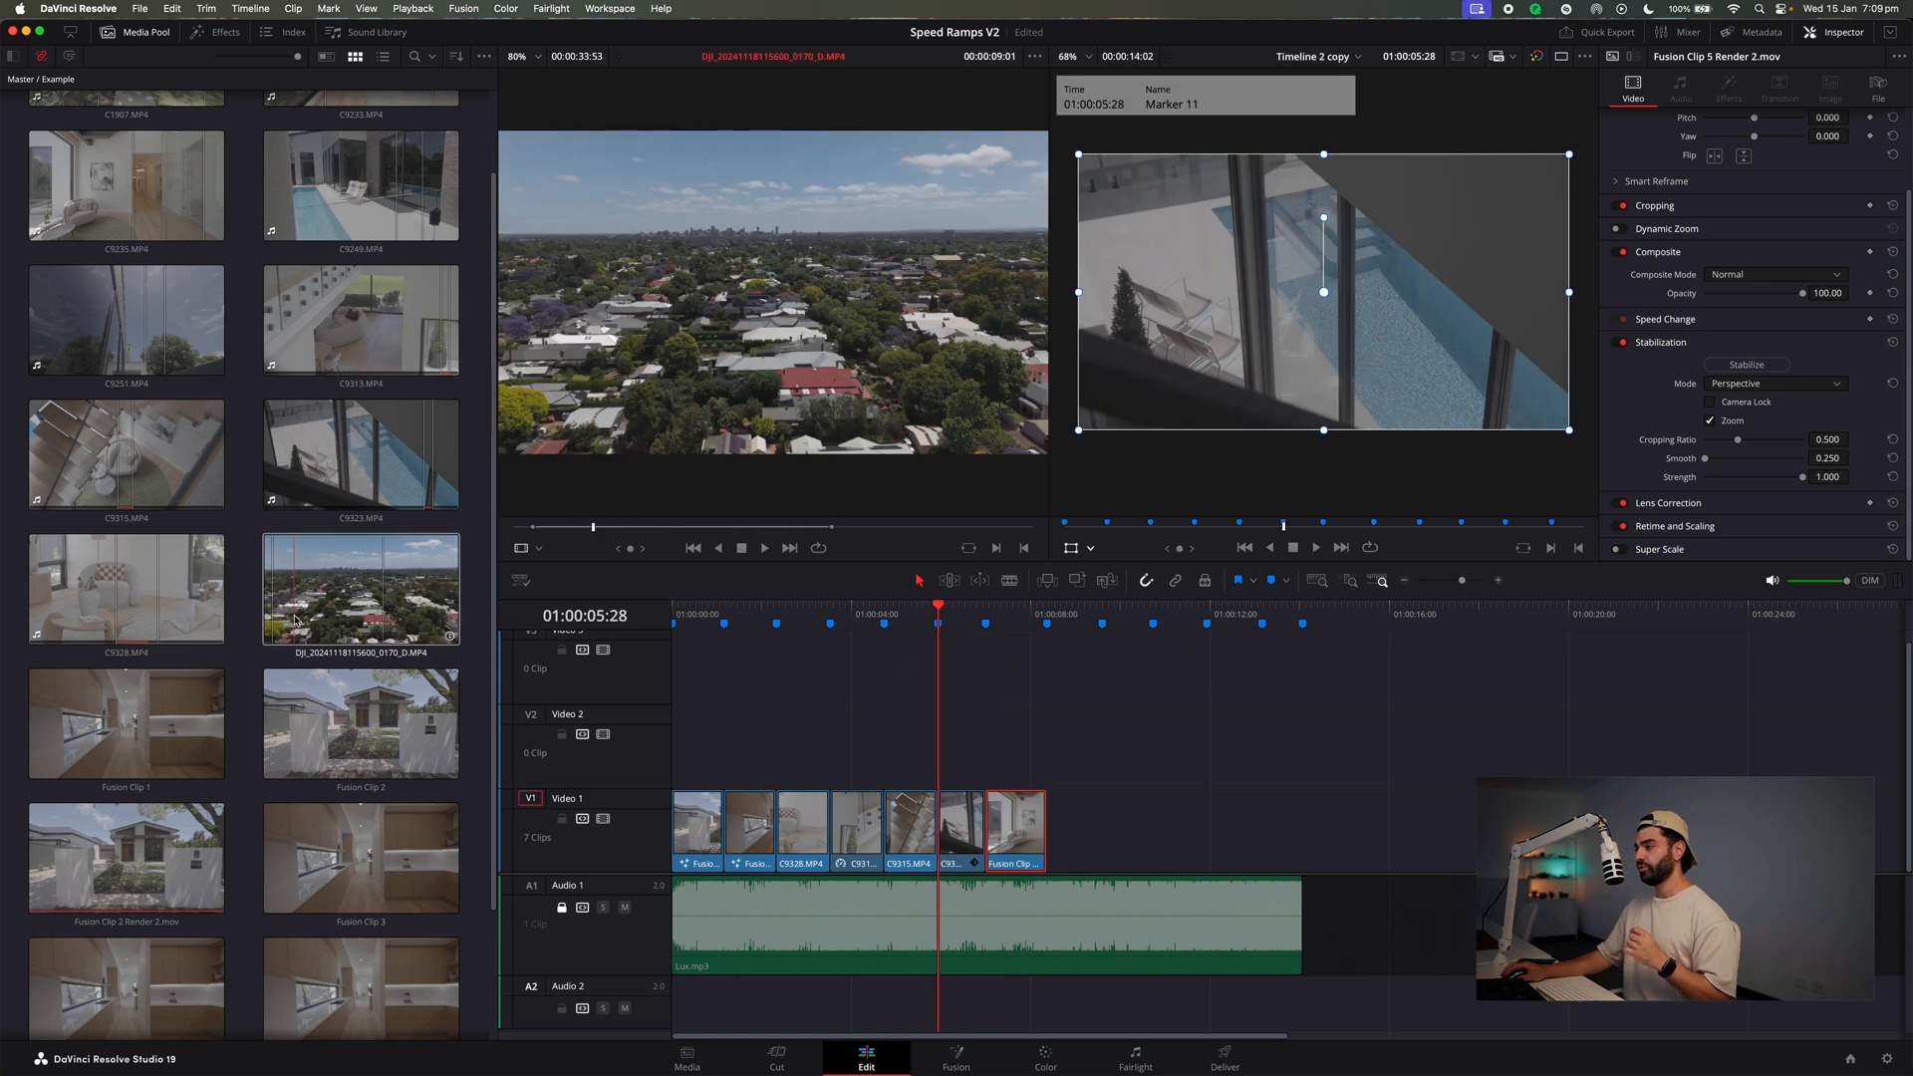
pyautogui.moveTo(453, 603); pyautogui.dragTo(1257, 827)
# Apply the DUOCO ZOOM OUT 1 effect to Fusion Clip 5 Render 2.mov on Video 1.
pyautogui.moveTo(939, 602); pyautogui.dragTo(1029, 608)
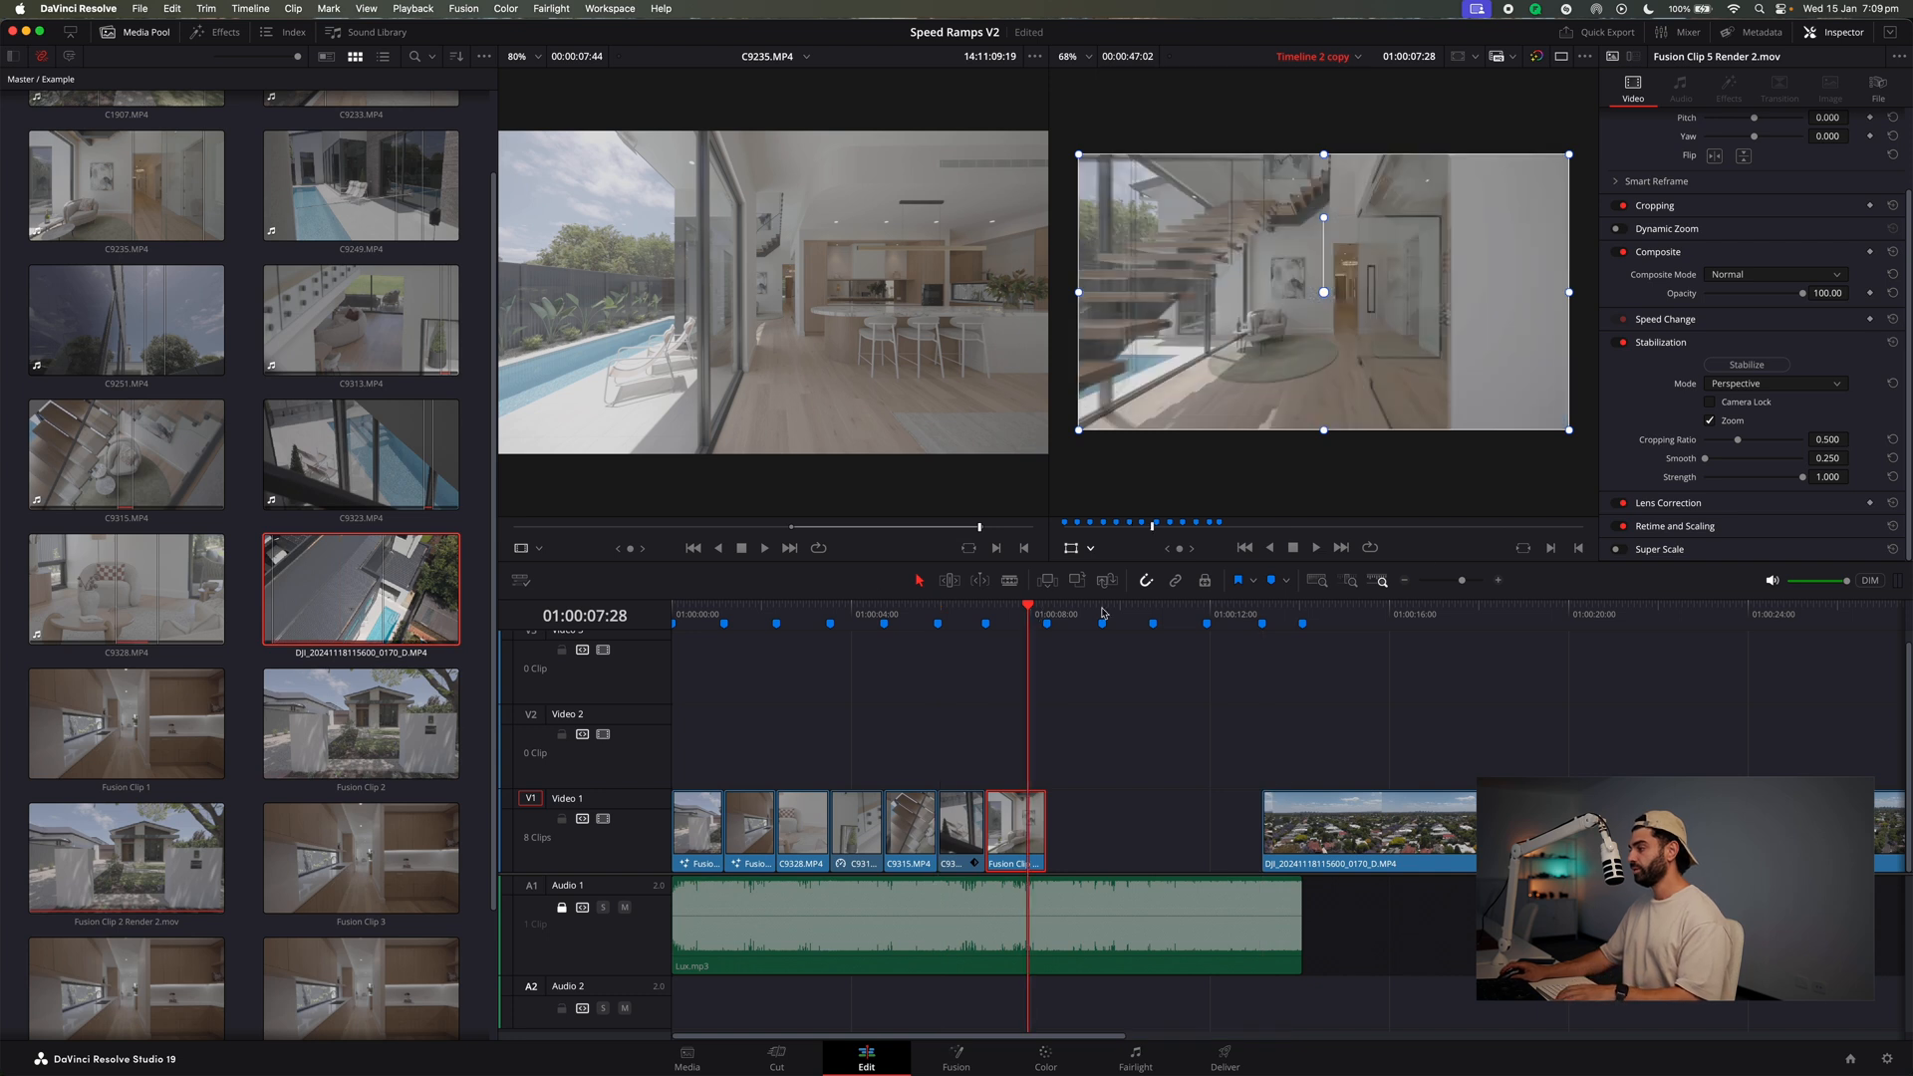
pyautogui.click(1497, 580)
pyautogui.click(219, 38)
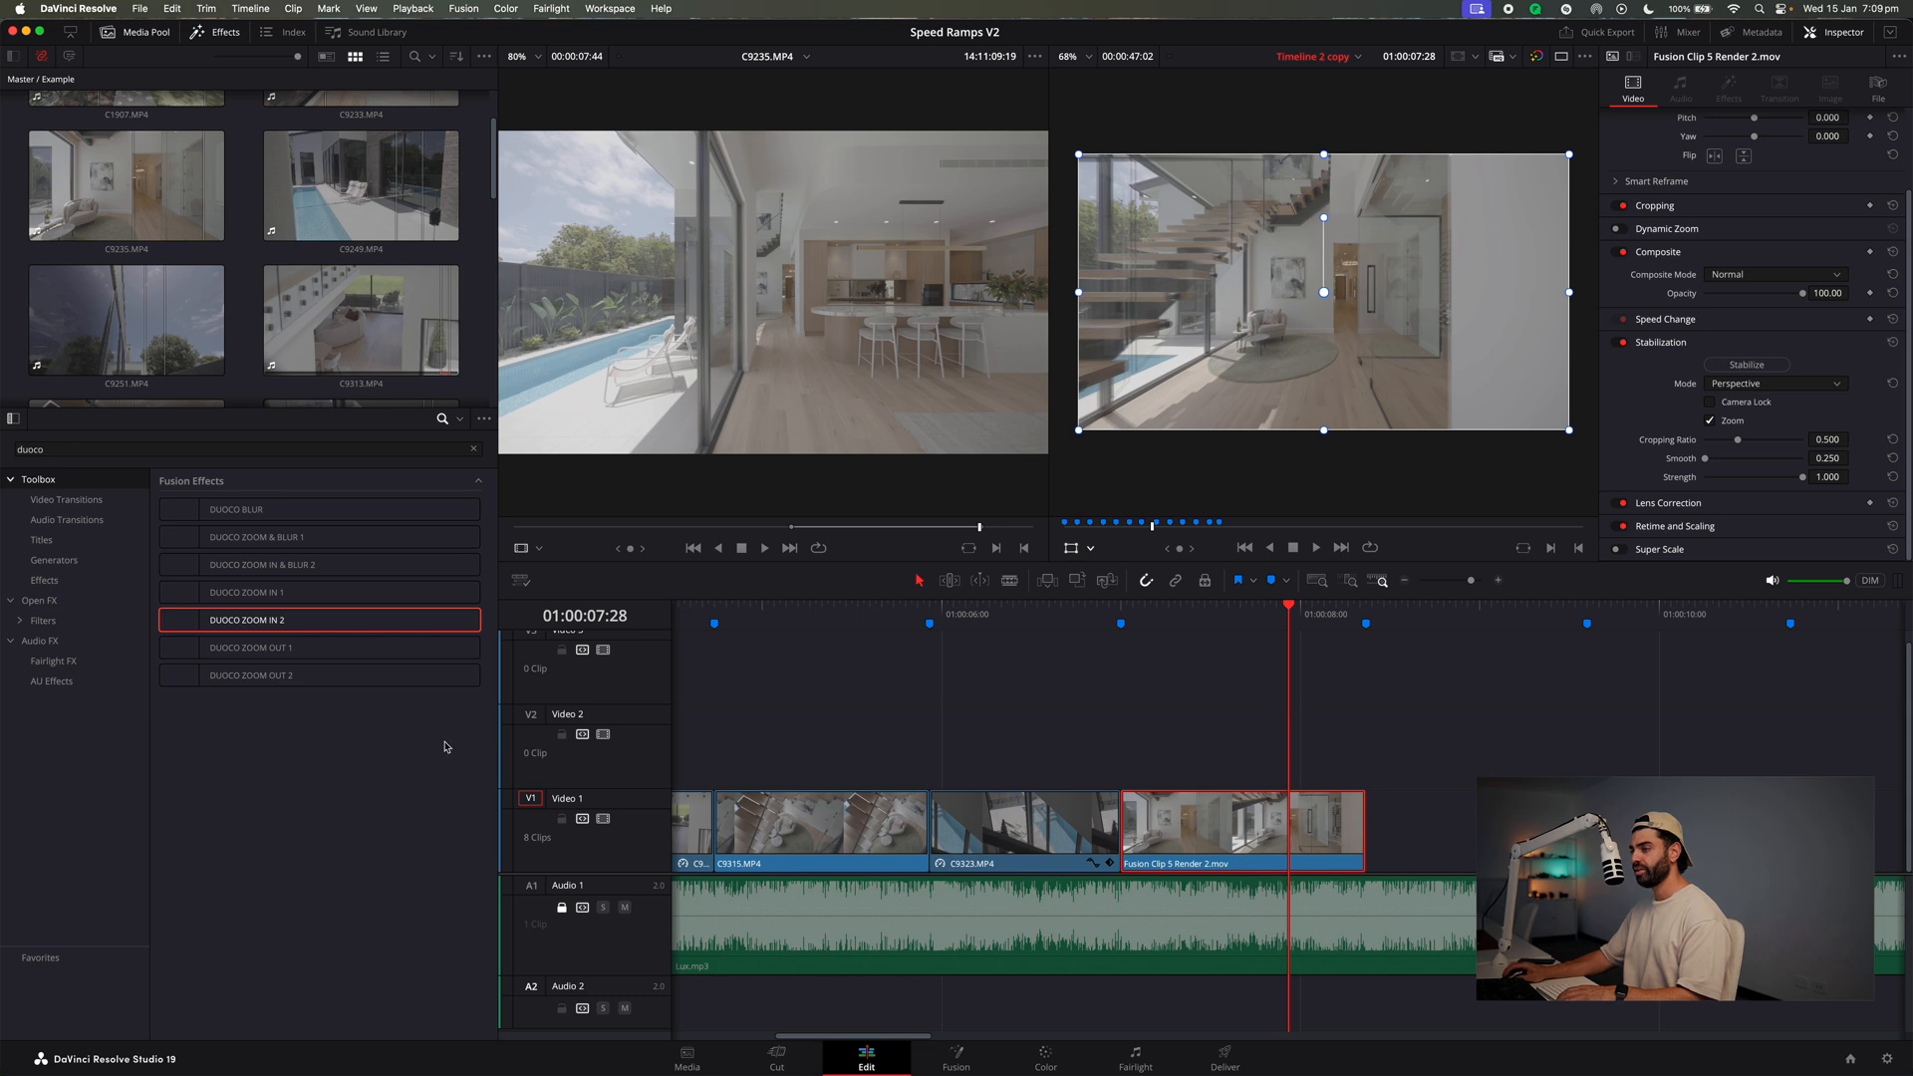
pyautogui.moveTo(319, 647); pyautogui.dragTo(1321, 812)
# Inspect the zoom-out effect frame by frame over the last frames of Fusion Clip 5 Render 2.mov.
pyautogui.moveTo(1340, 615)
pyautogui.mouseDown()
pyautogui.moveTo(1401, 614)
pyautogui.moveTo(1375, 615)
pyautogui.mouseUp()
pyautogui.press('Right')
pyautogui.press('Right')
pyautogui.press('Right')
pyautogui.press('Right')
pyautogui.press('Right')
pyautogui.press('Right')
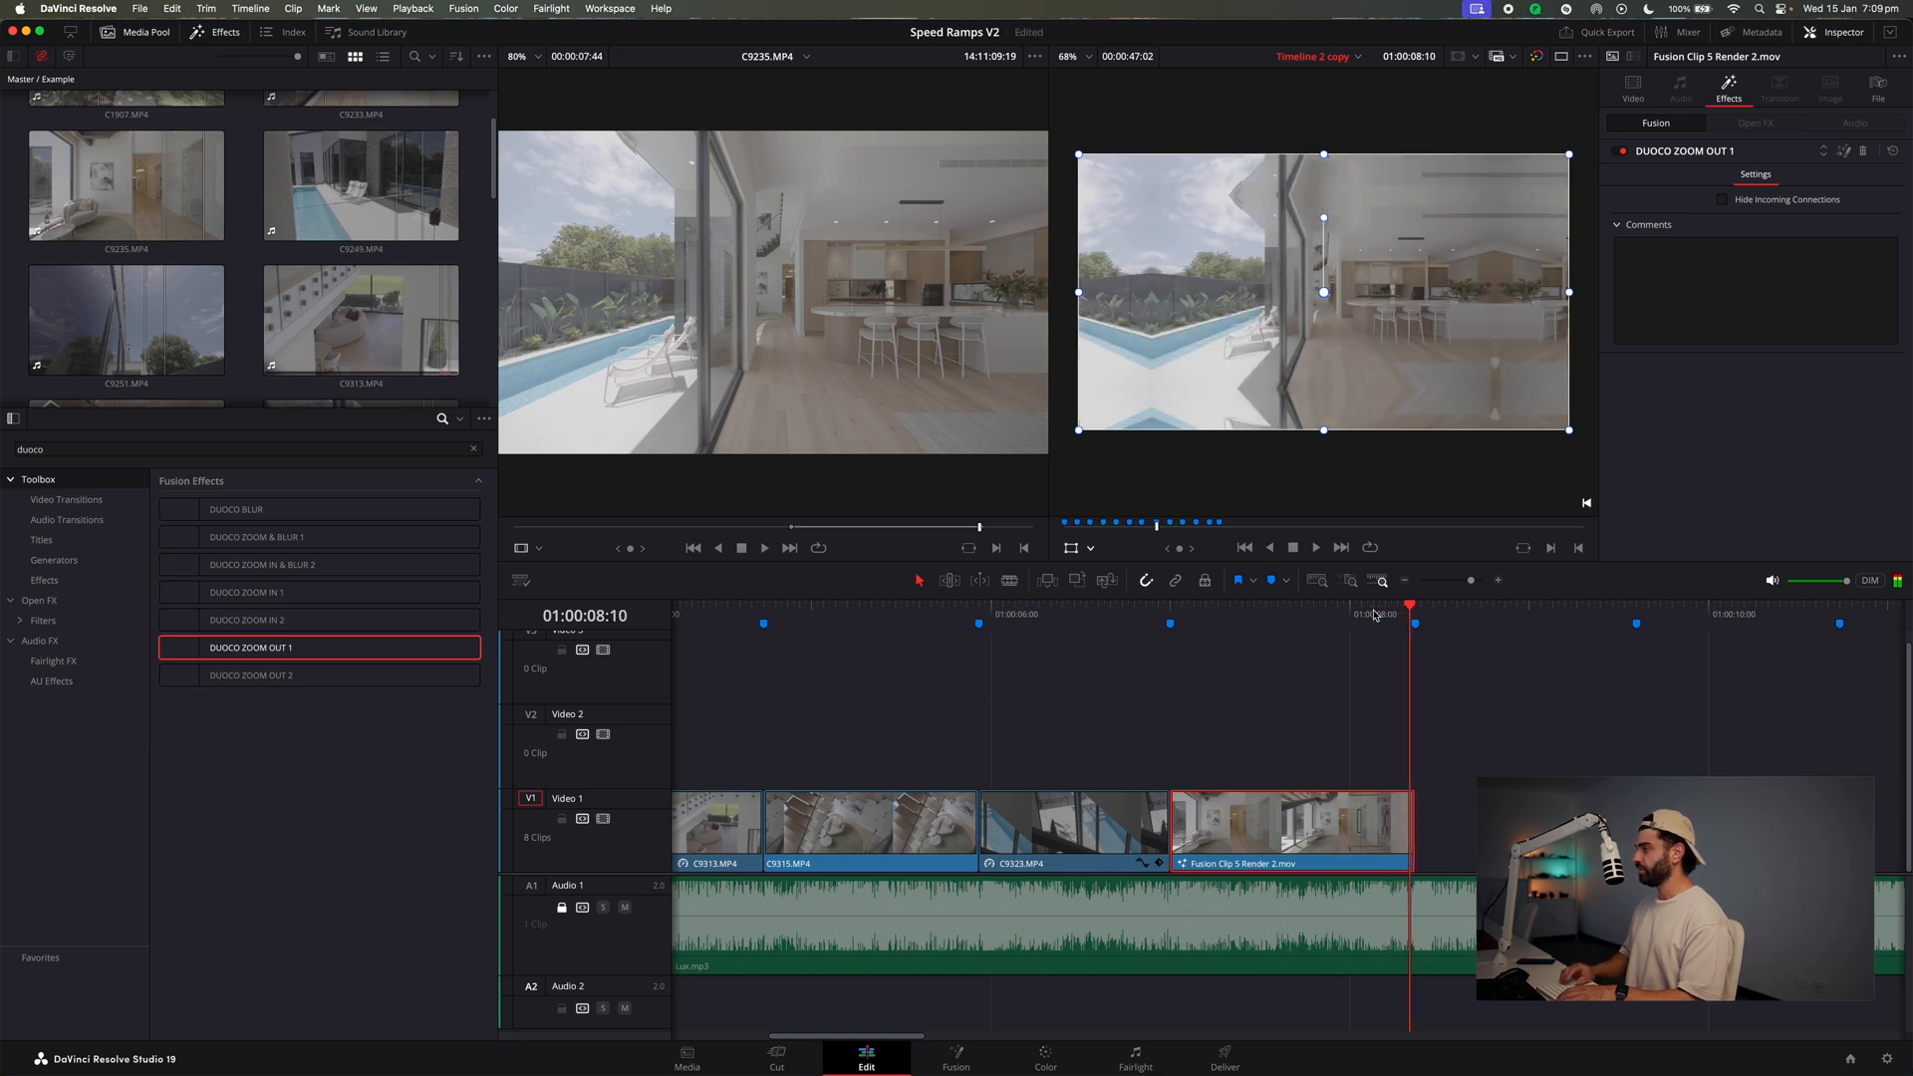
pyautogui.press('Left')
pyautogui.press('Left')
pyautogui.press('Left')
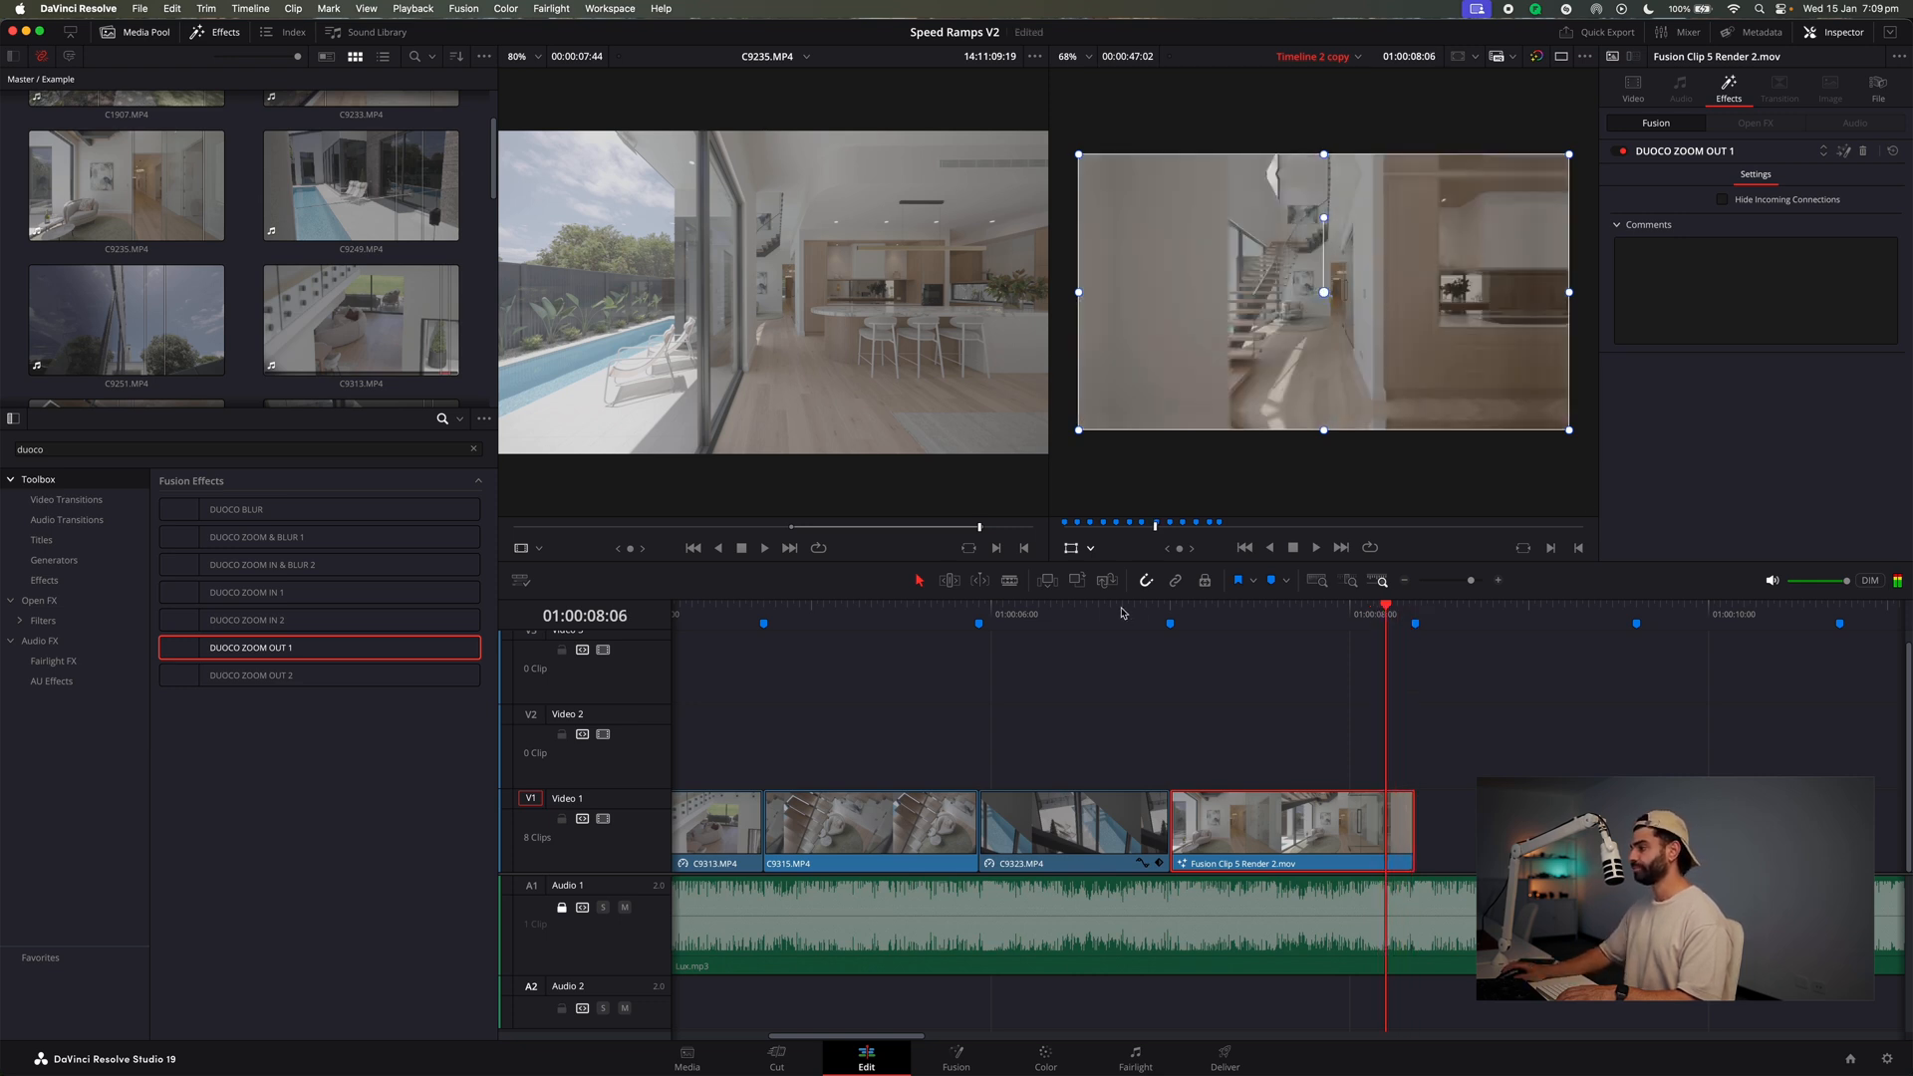
# Play back the ending of Fusion Clip 5 Render 2.mov to review the zoom-out effect in motion.
pyautogui.click(1121, 615)
pyautogui.press('space')
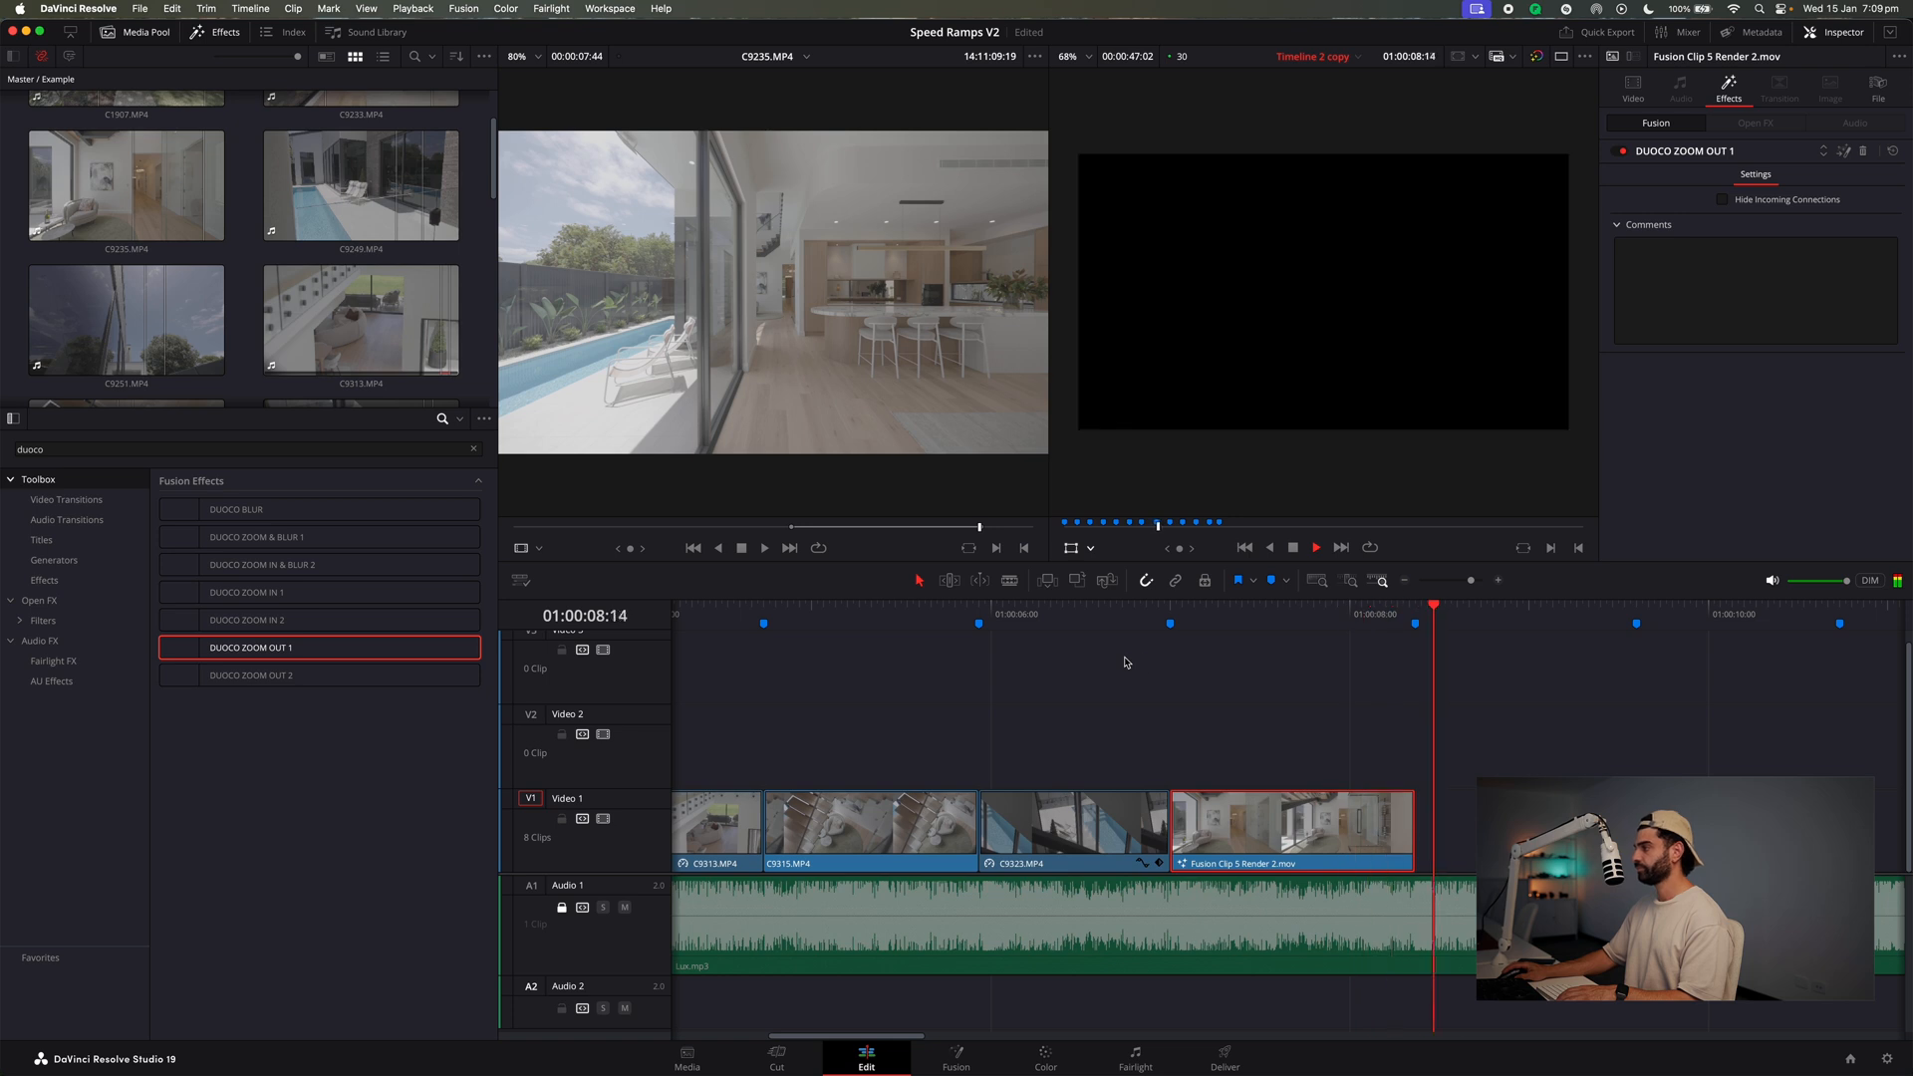
pyautogui.press('space')
pyautogui.click(1256, 640)
pyautogui.click(1266, 615)
pyautogui.press('space')
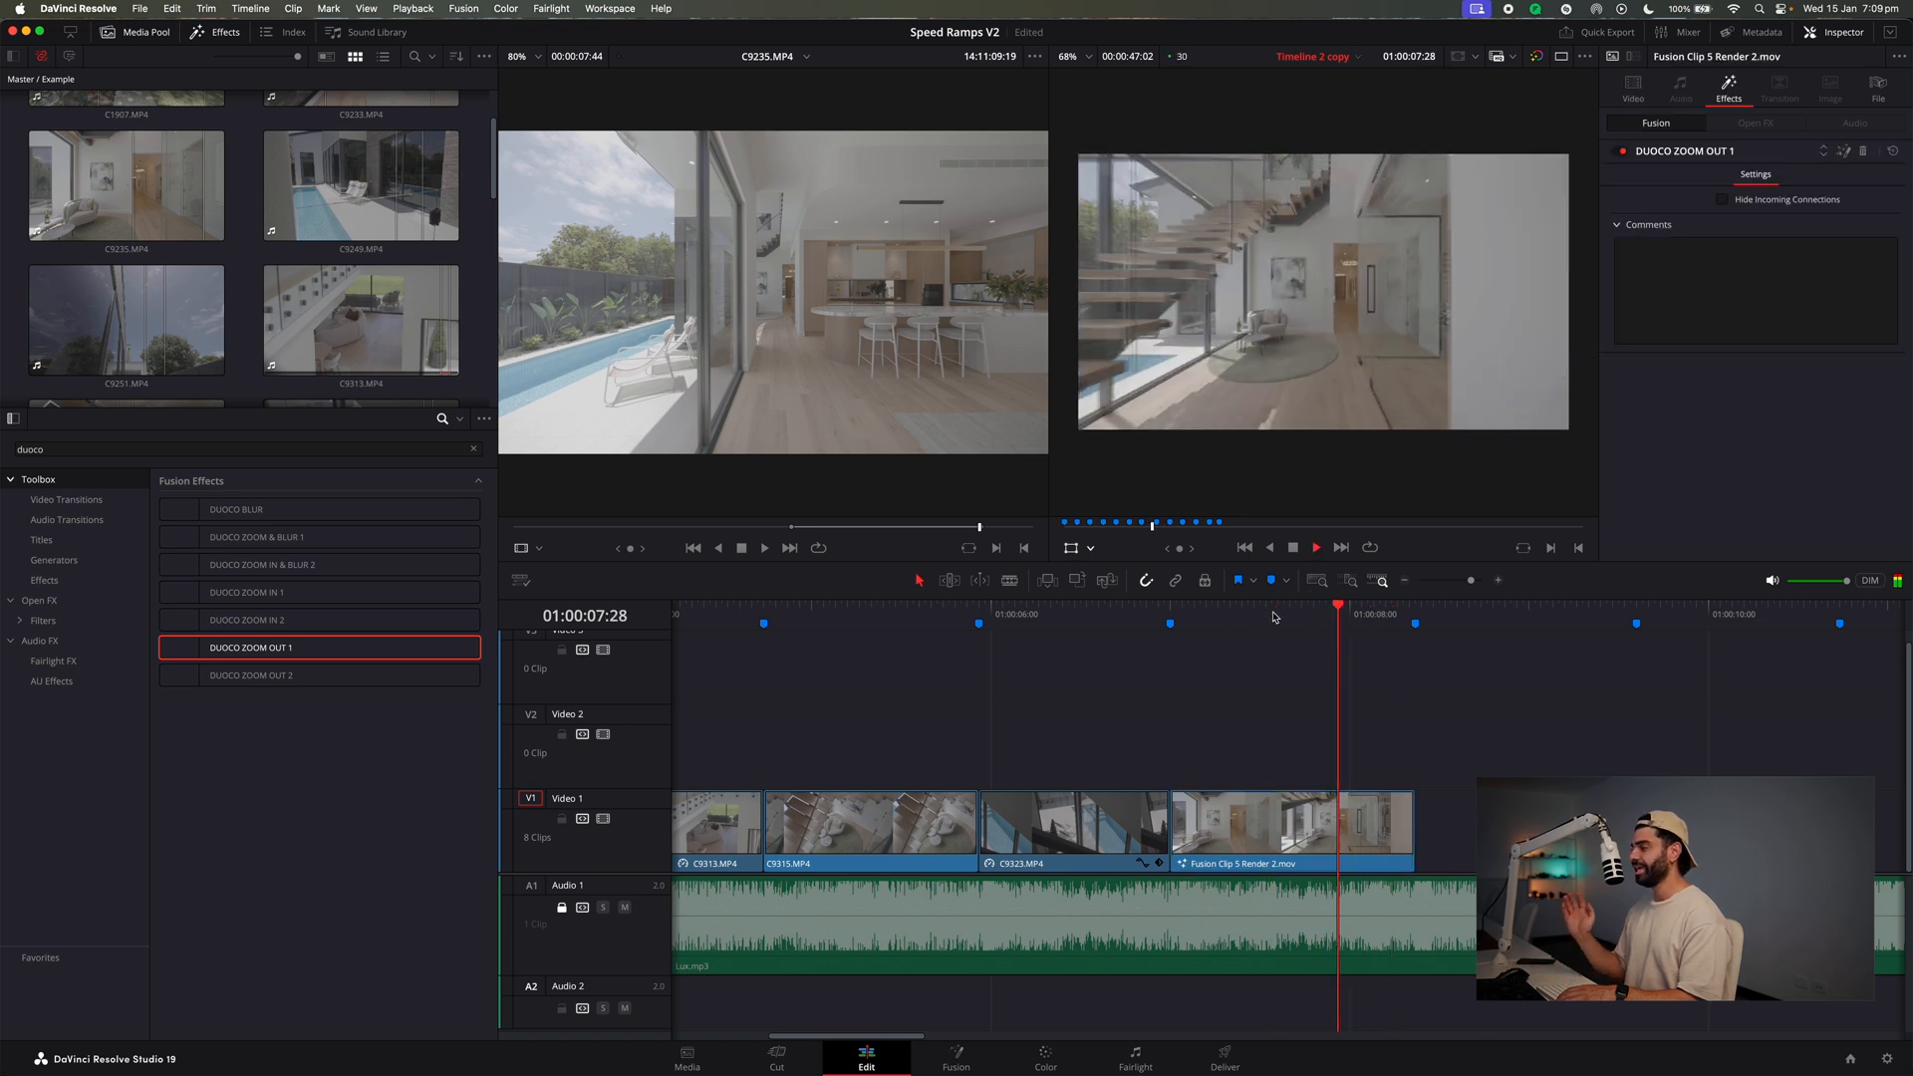
# Move the drone clip directly against the end of Fusion Clip 5 Render 2.mov and play across the cut.
pyautogui.click(1404, 579)
pyautogui.moveTo(1387, 840); pyautogui.dragTo(1176, 840)
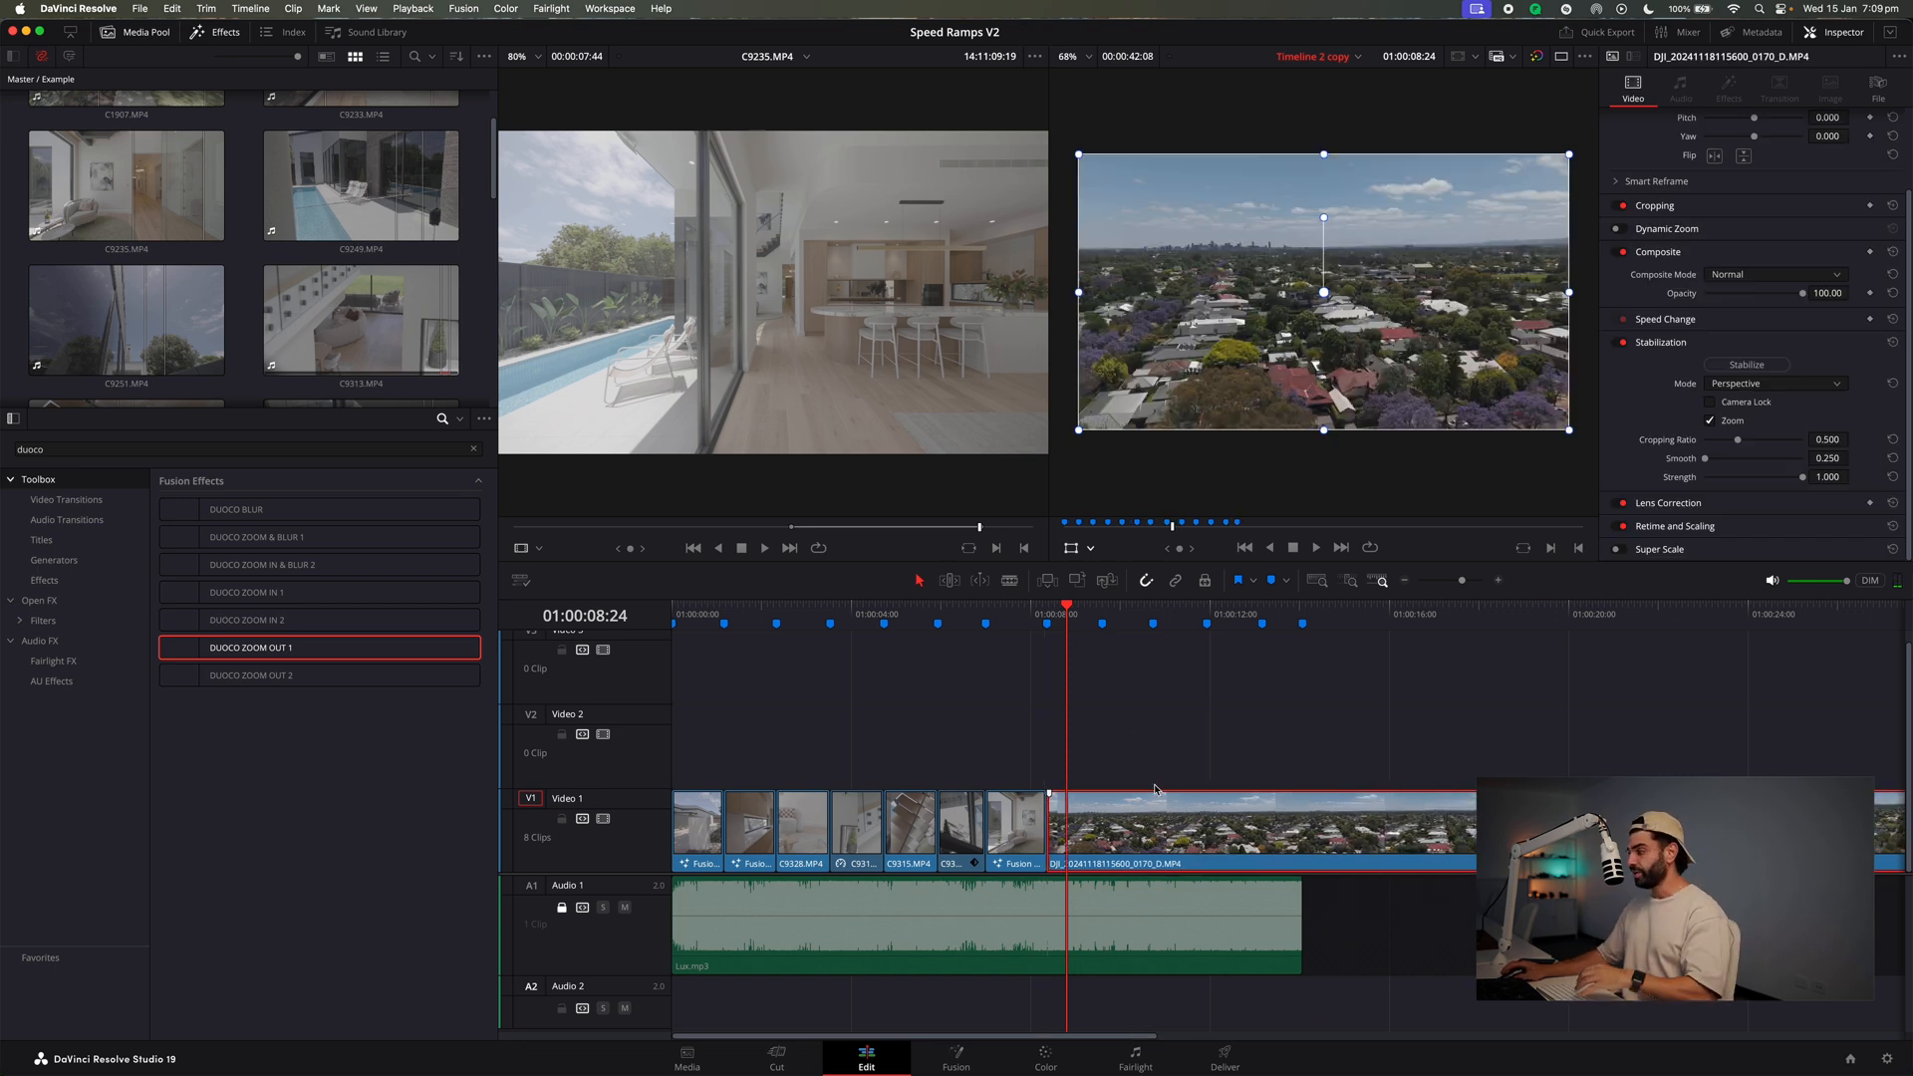
pyautogui.click(1029, 608)
pyautogui.press('space')
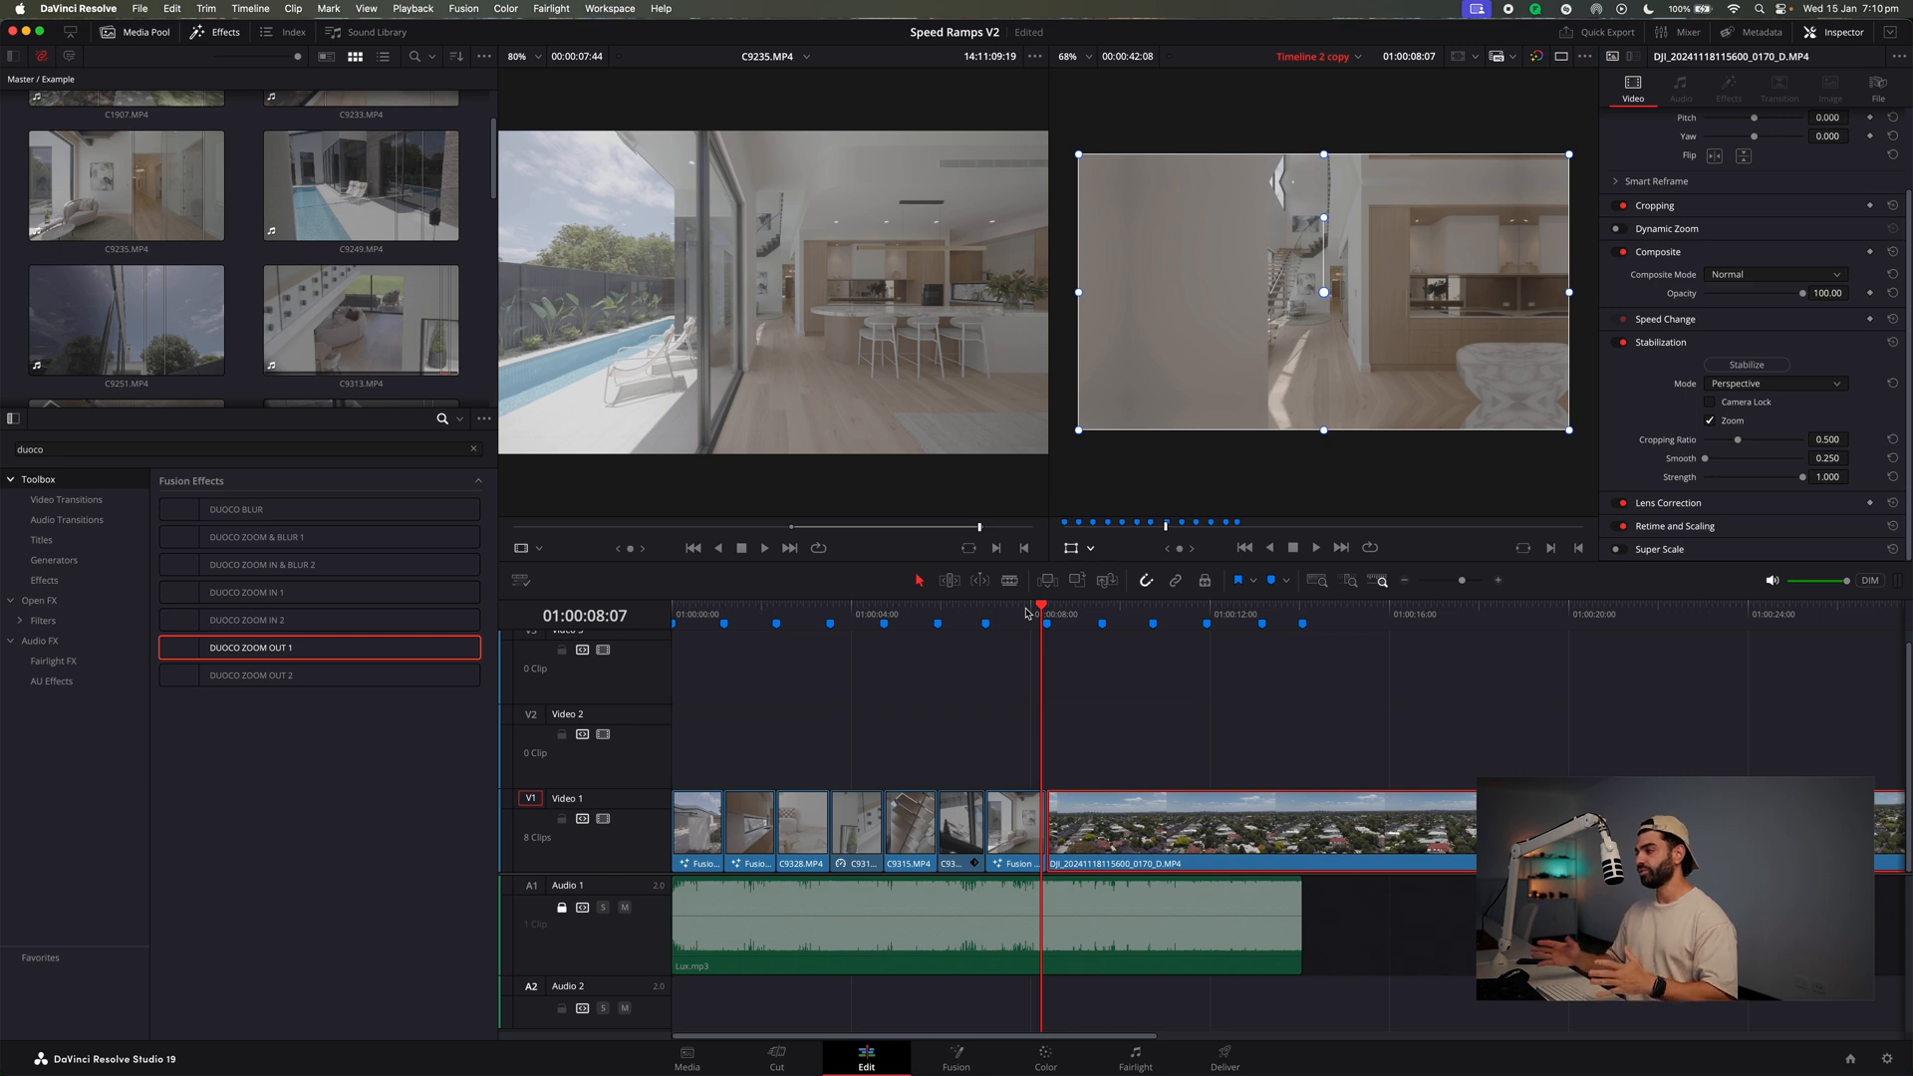
# Reverse the drone clip by setting its clip speed to -100%.
pyautogui.moveTo(1026, 613)
pyautogui.mouseDown()
pyautogui.moveTo(991, 615)
pyautogui.moveTo(1044, 617)
pyautogui.mouseUp()
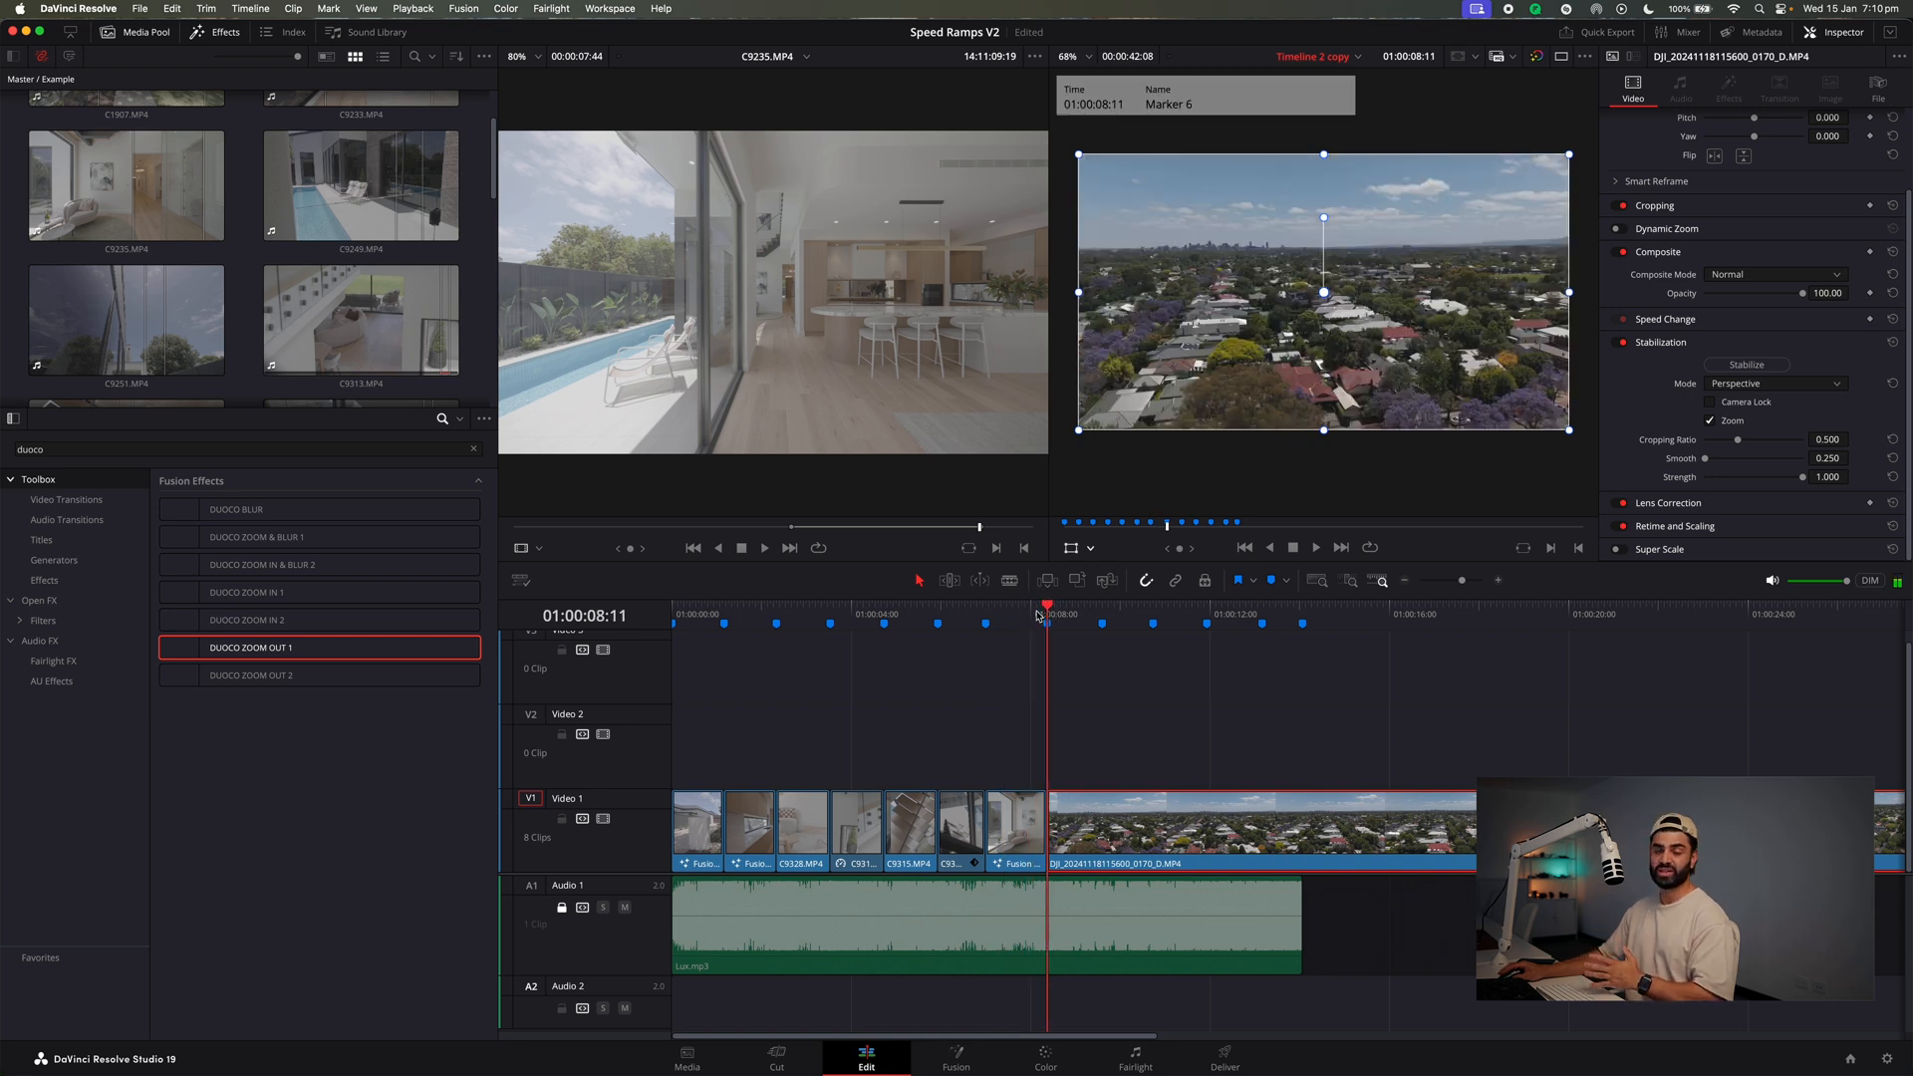
pyautogui.moveTo(1036, 615)
pyautogui.mouseDown()
pyautogui.moveTo(1004, 615)
pyautogui.moveTo(1151, 610)
pyautogui.mouseUp()
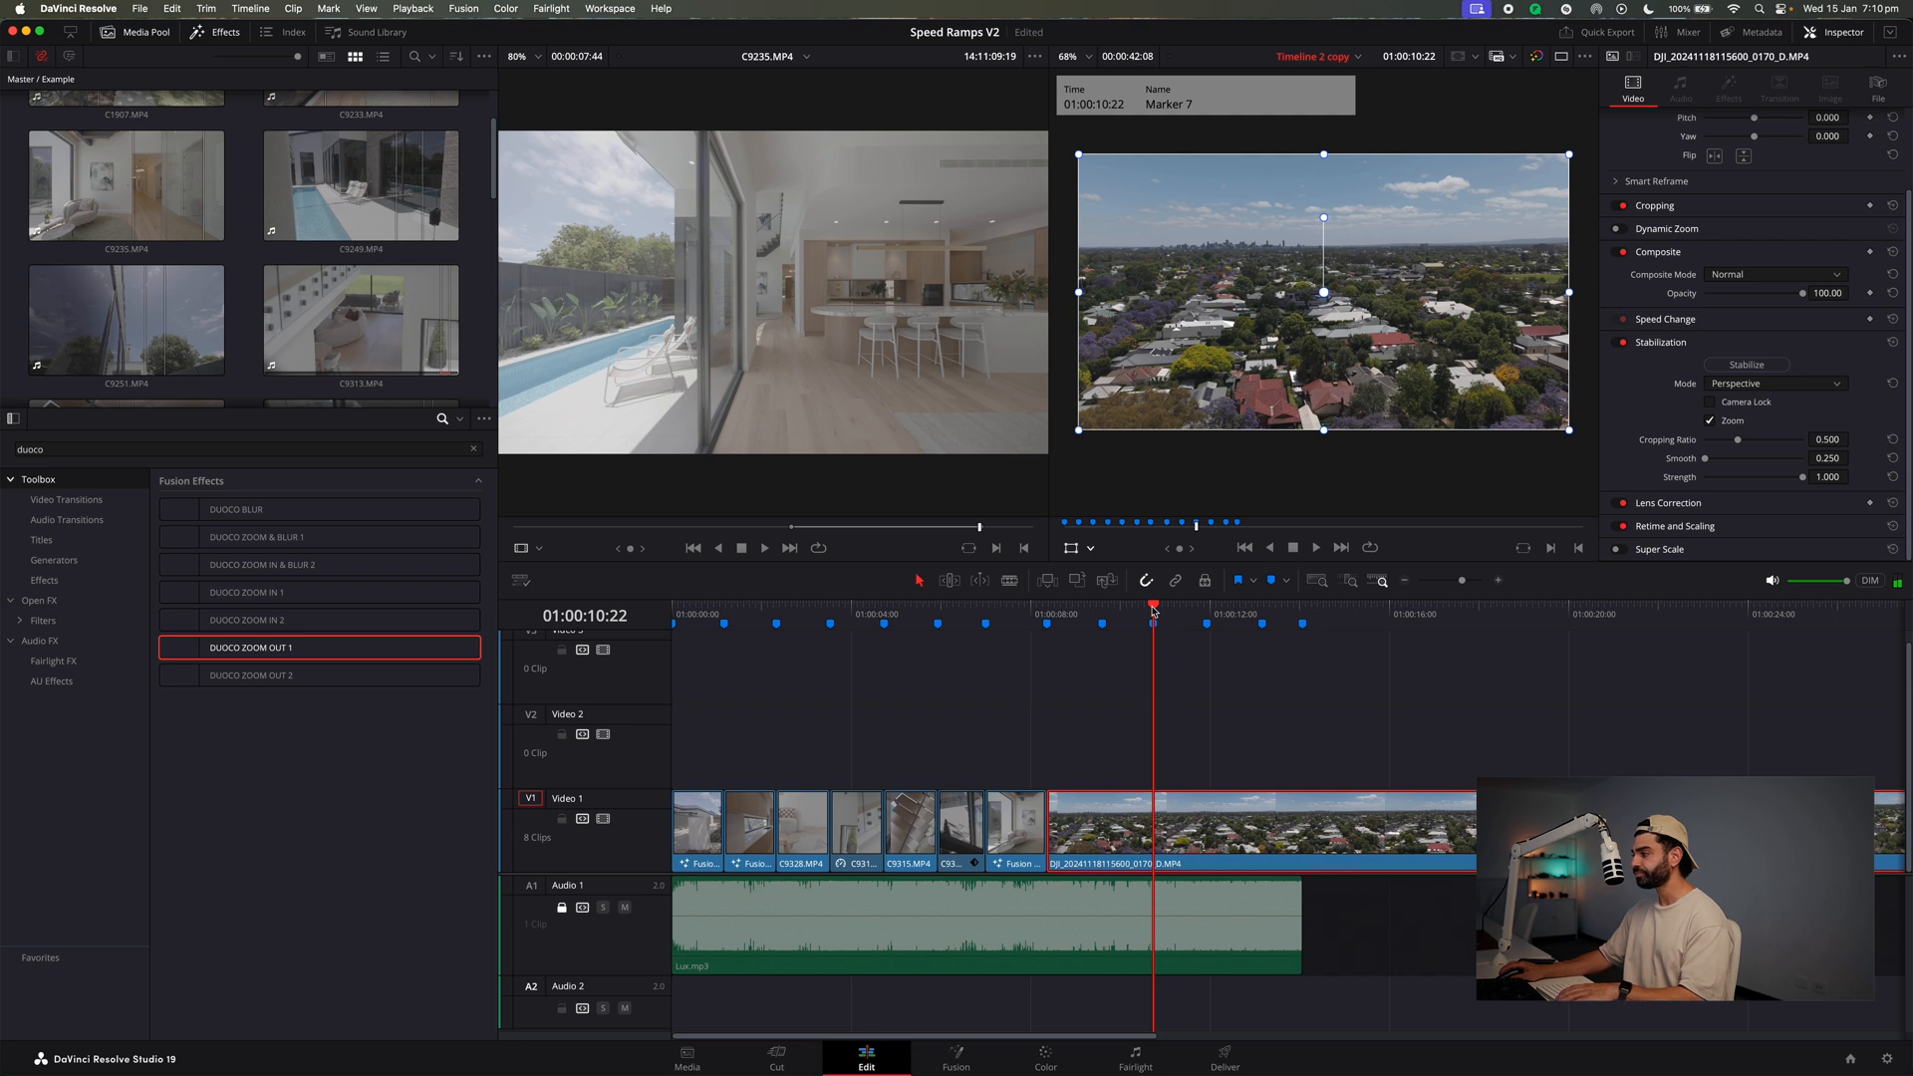
pyautogui.moveTo(1153, 610)
pyautogui.mouseDown()
pyautogui.moveTo(1033, 611)
pyautogui.moveTo(1610, 617)
pyautogui.moveTo(1202, 735)
pyautogui.mouseUp()
pyautogui.write('r')
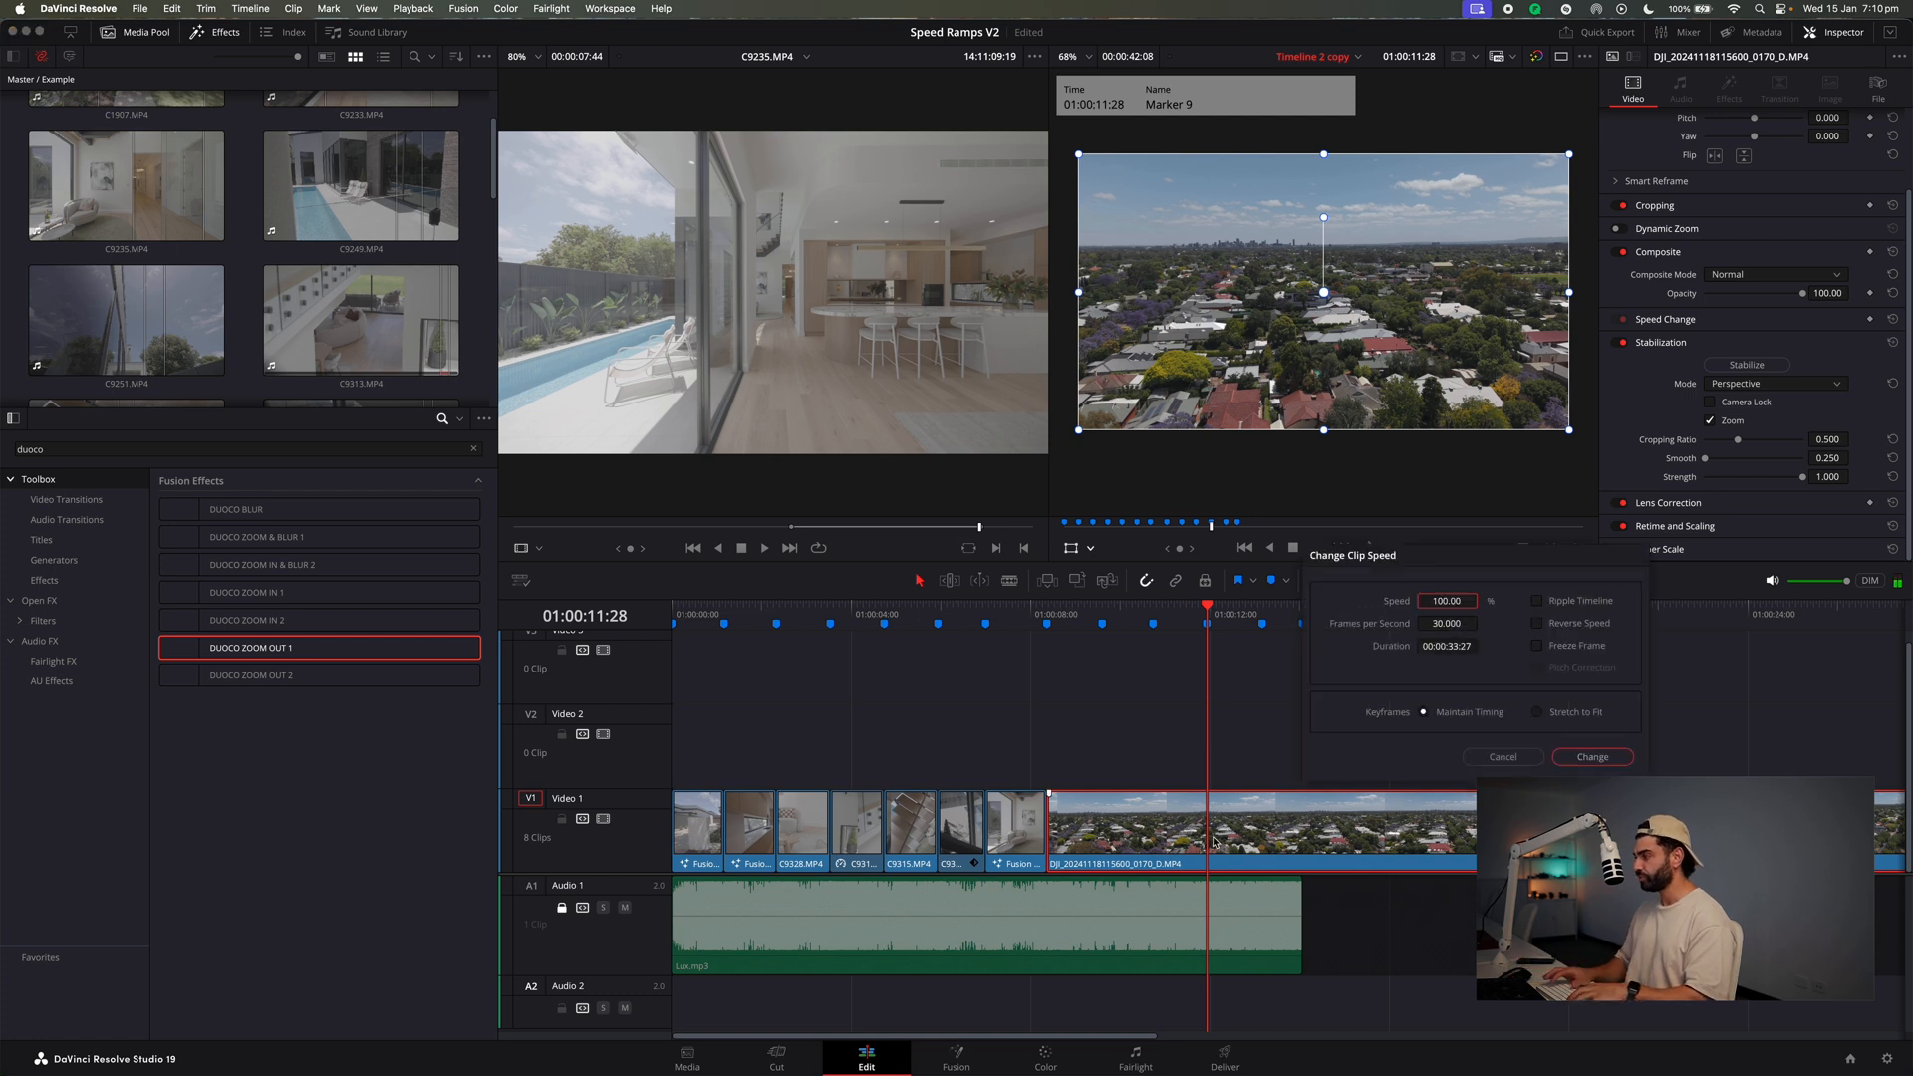
pyautogui.write('-100')
pyautogui.press('Return')
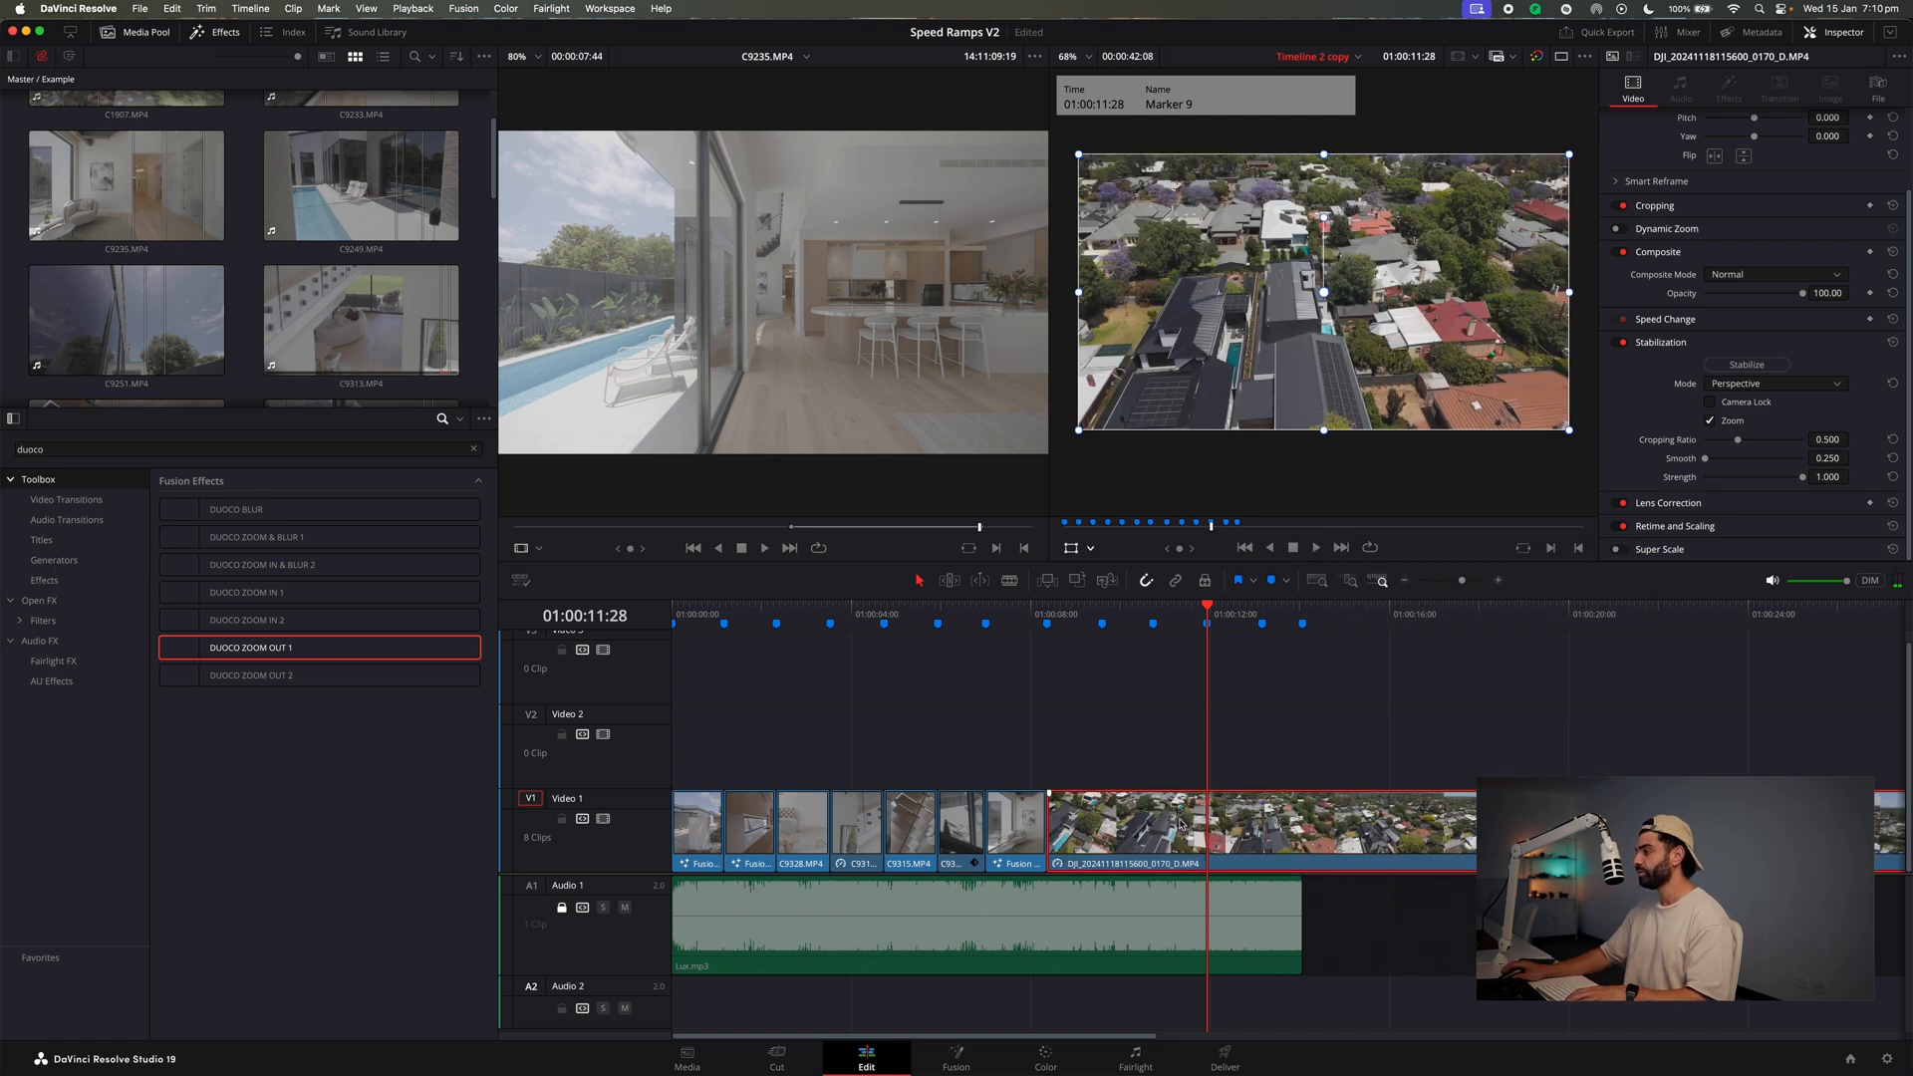
# Convert the reversed drone clip into a new Fusion clip and open it on the Fusion page.
pyautogui.rightClick(1094, 836)
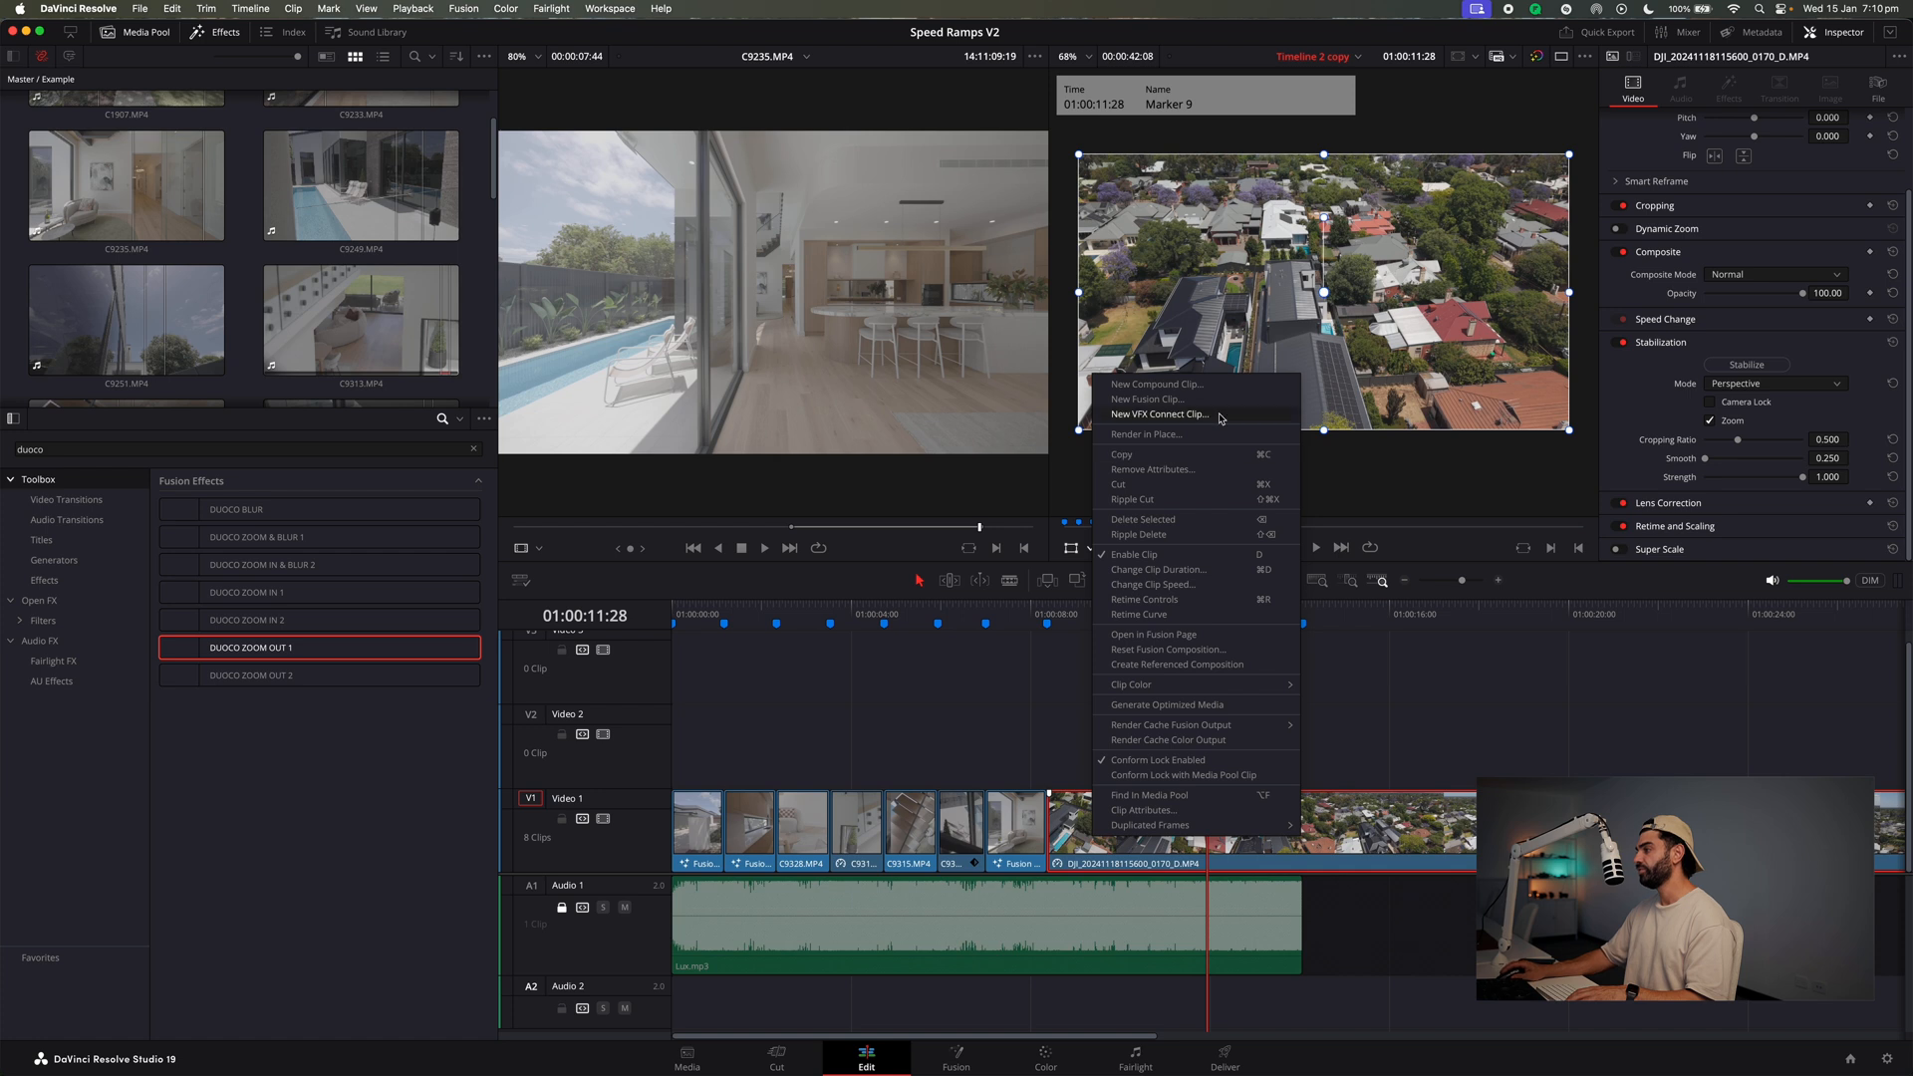
pyautogui.click(1528, 568)
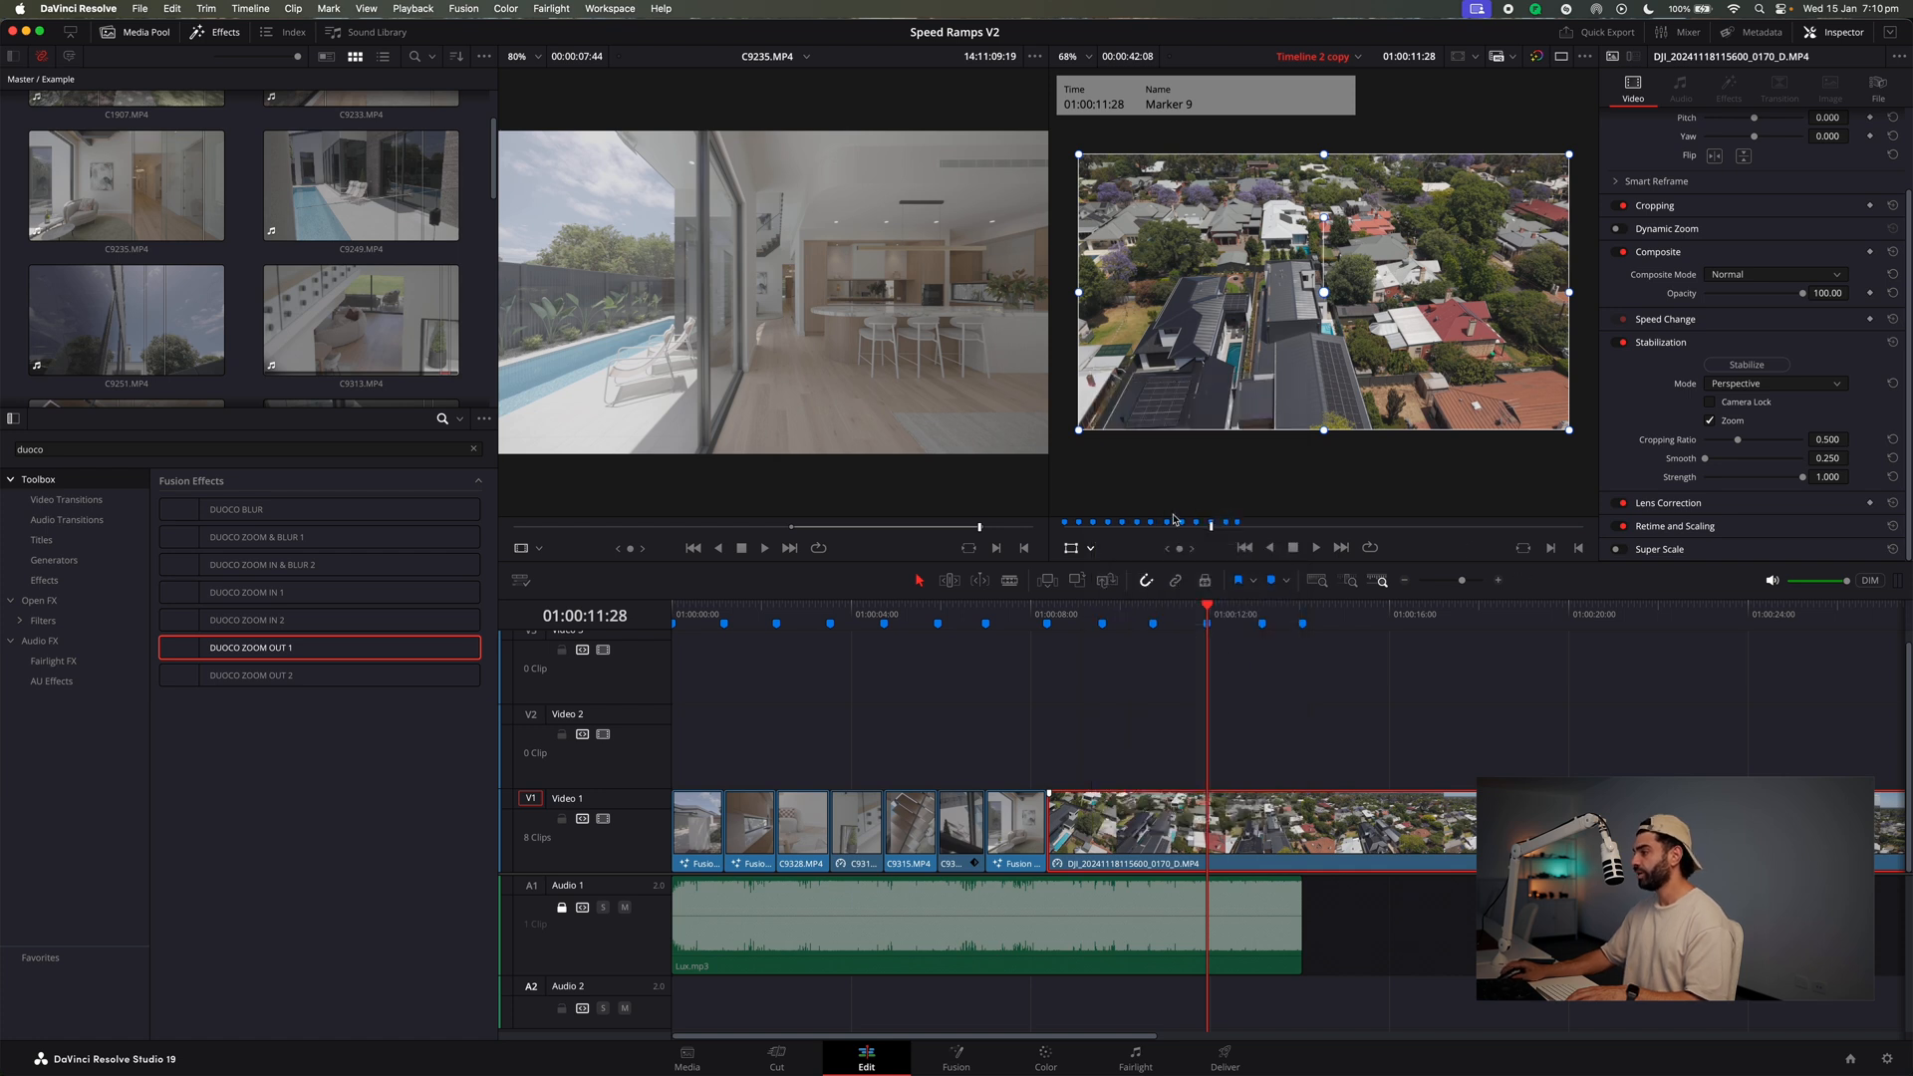
pyautogui.click(1404, 581)
pyautogui.moveTo(947, 614)
pyautogui.mouseDown()
pyautogui.moveTo(1145, 619)
pyautogui.moveTo(792, 620)
pyautogui.mouseUp()
pyautogui.click(1496, 581)
pyautogui.click(1497, 581)
pyautogui.click(1496, 581)
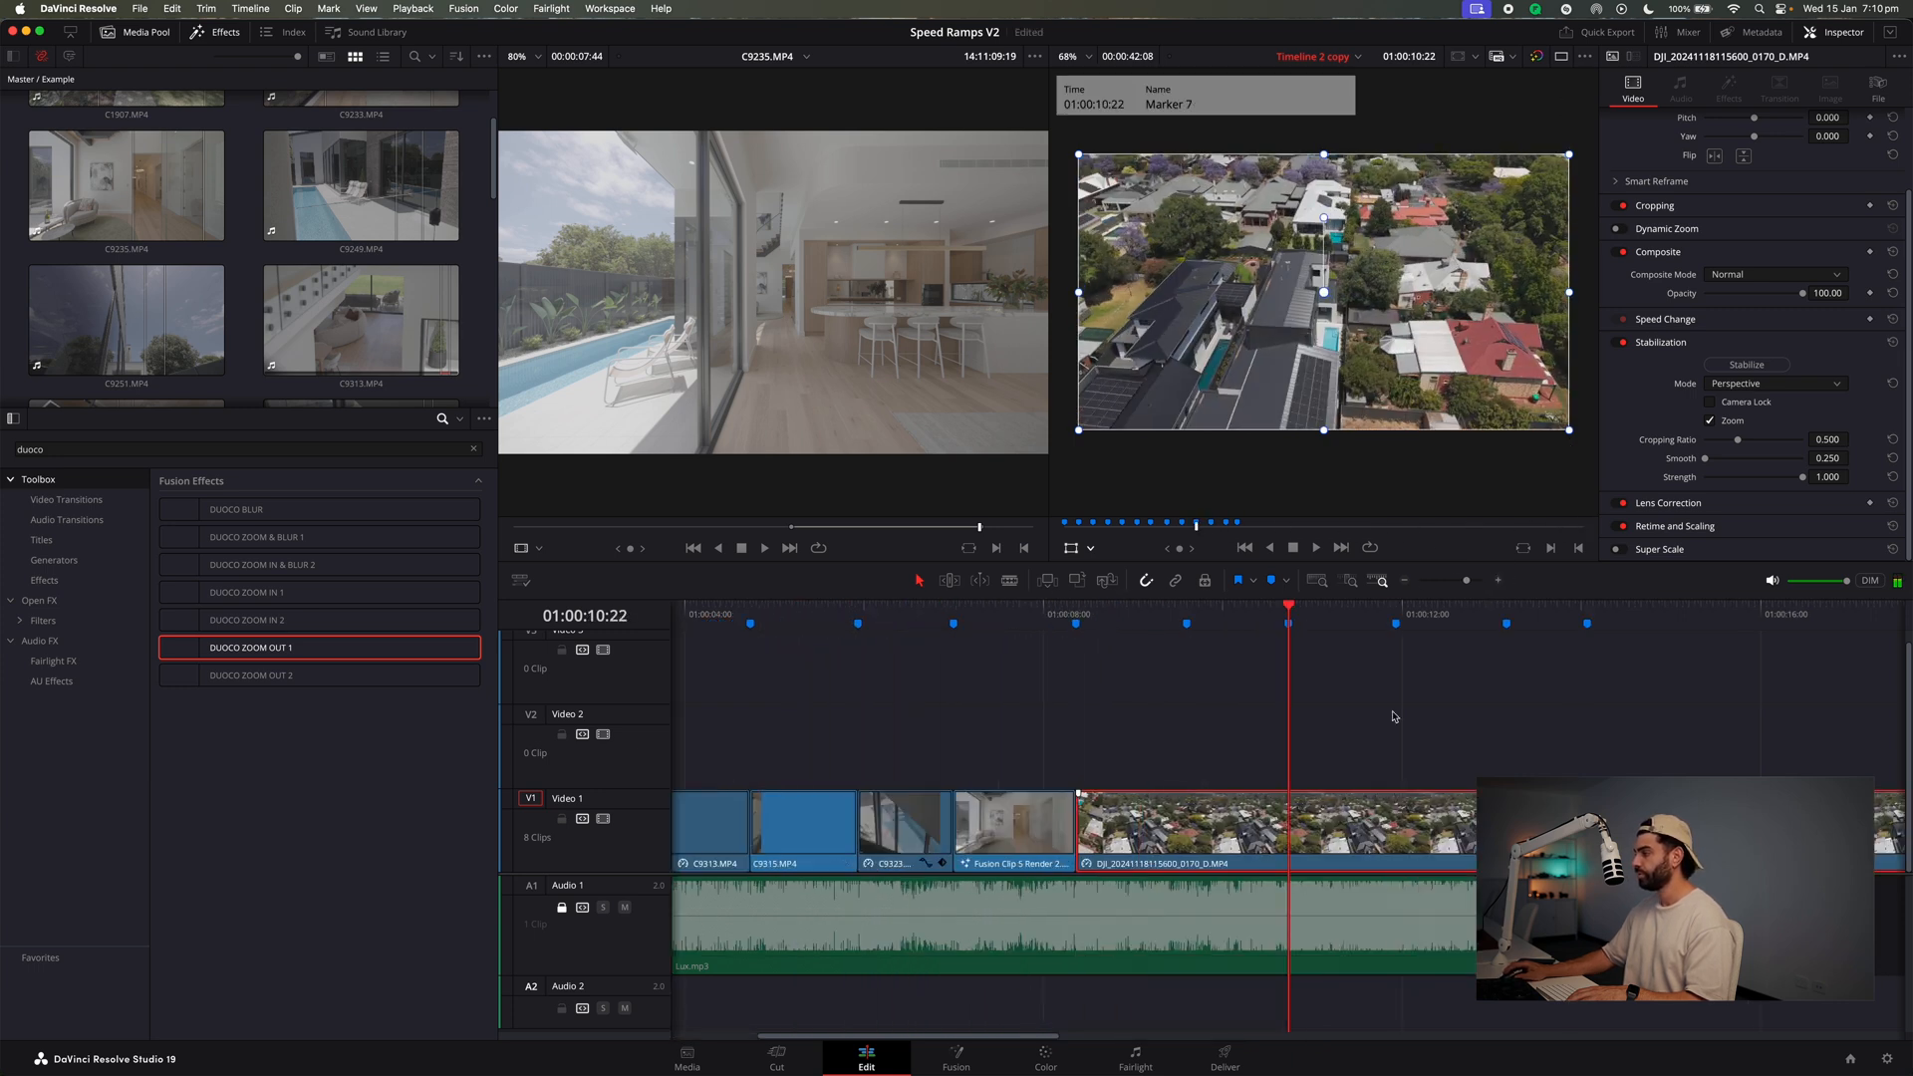
pyautogui.click(1137, 617)
pyautogui.rightClick(1188, 835)
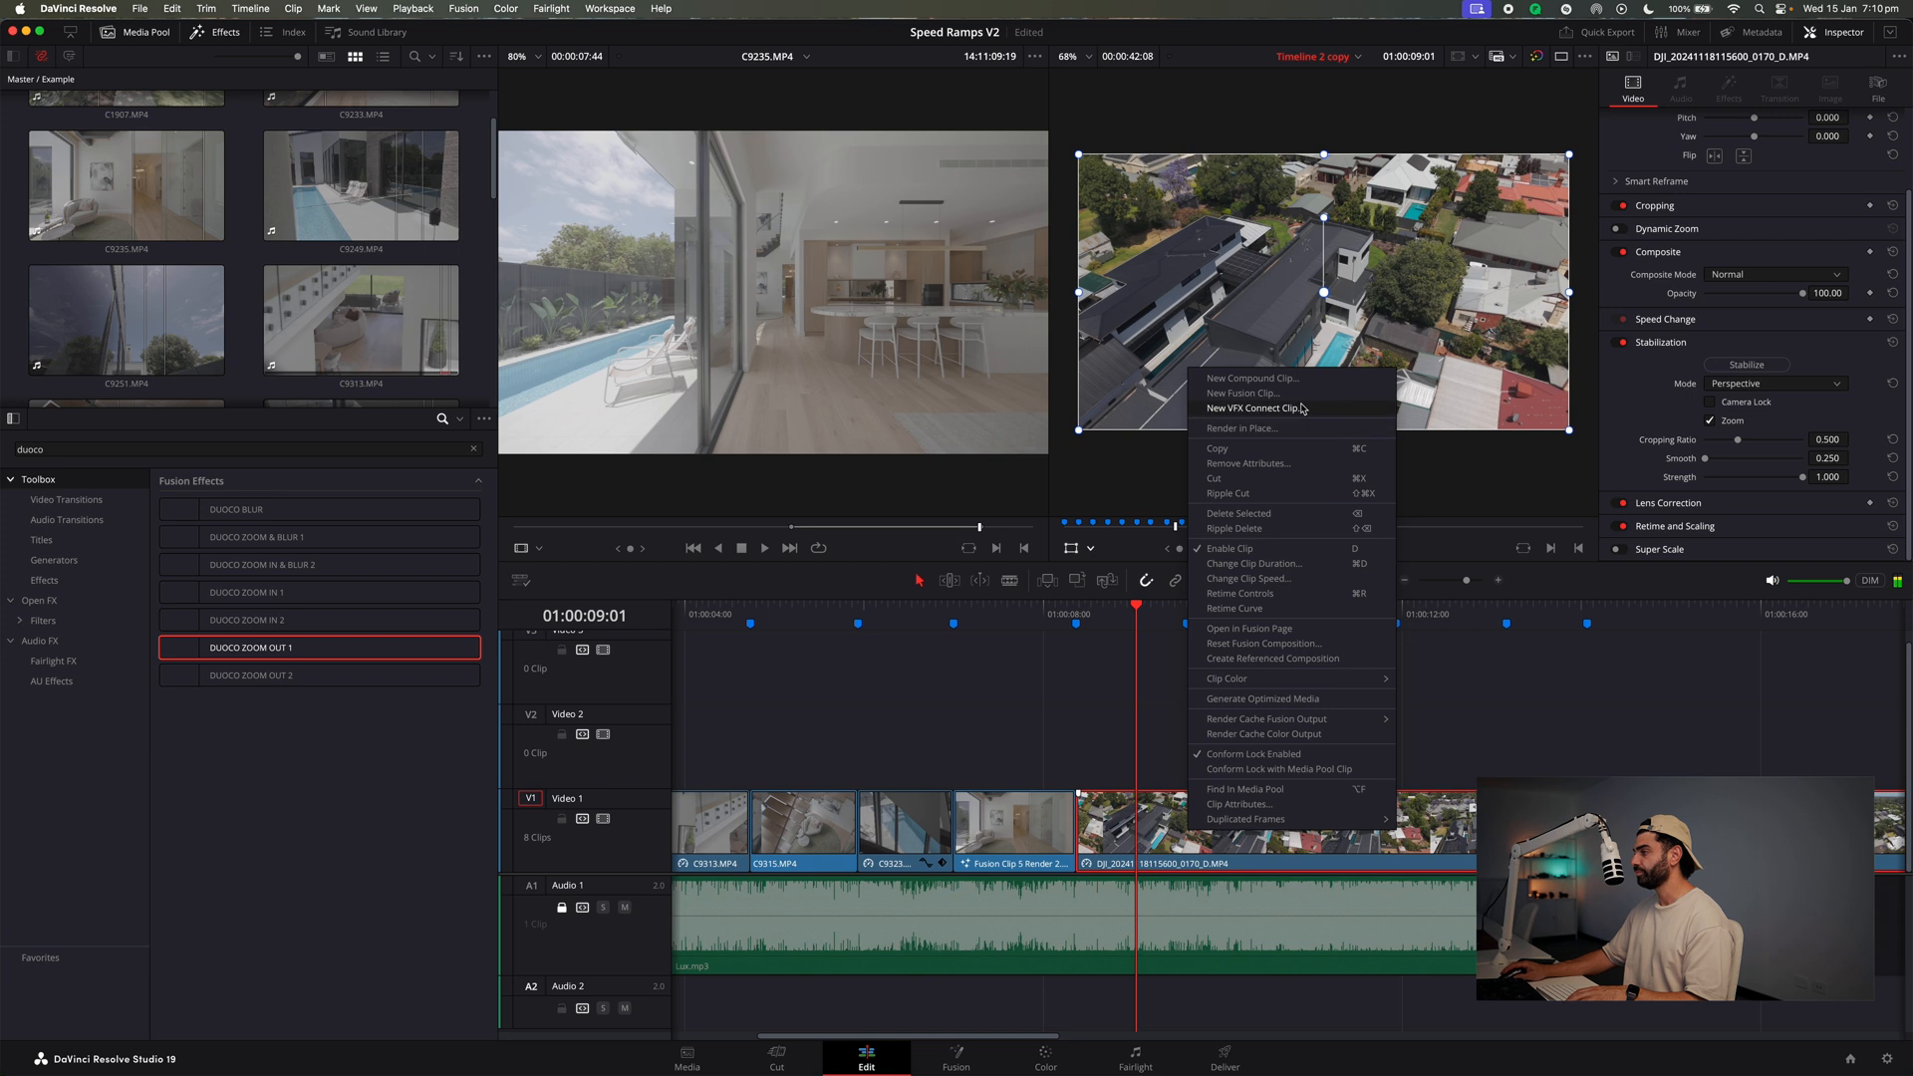
pyautogui.click(1293, 394)
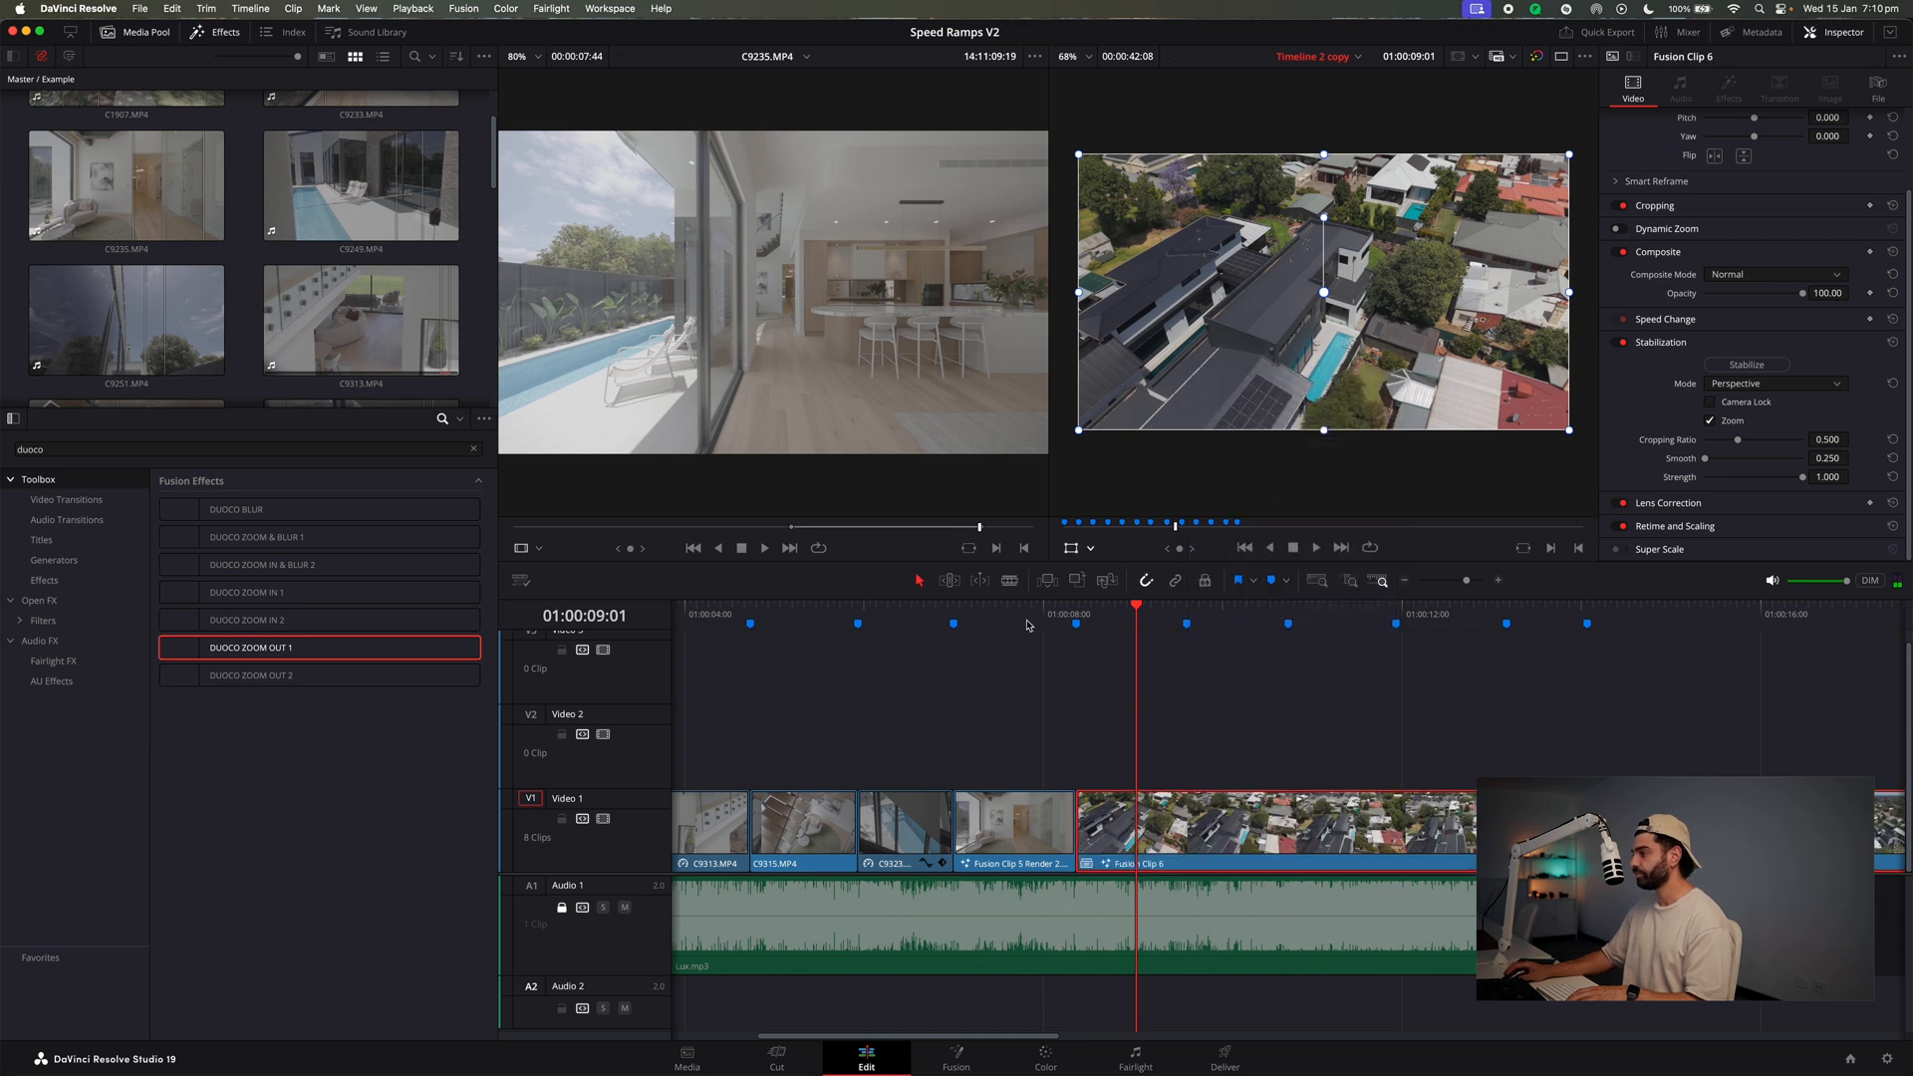
pyautogui.click(956, 1056)
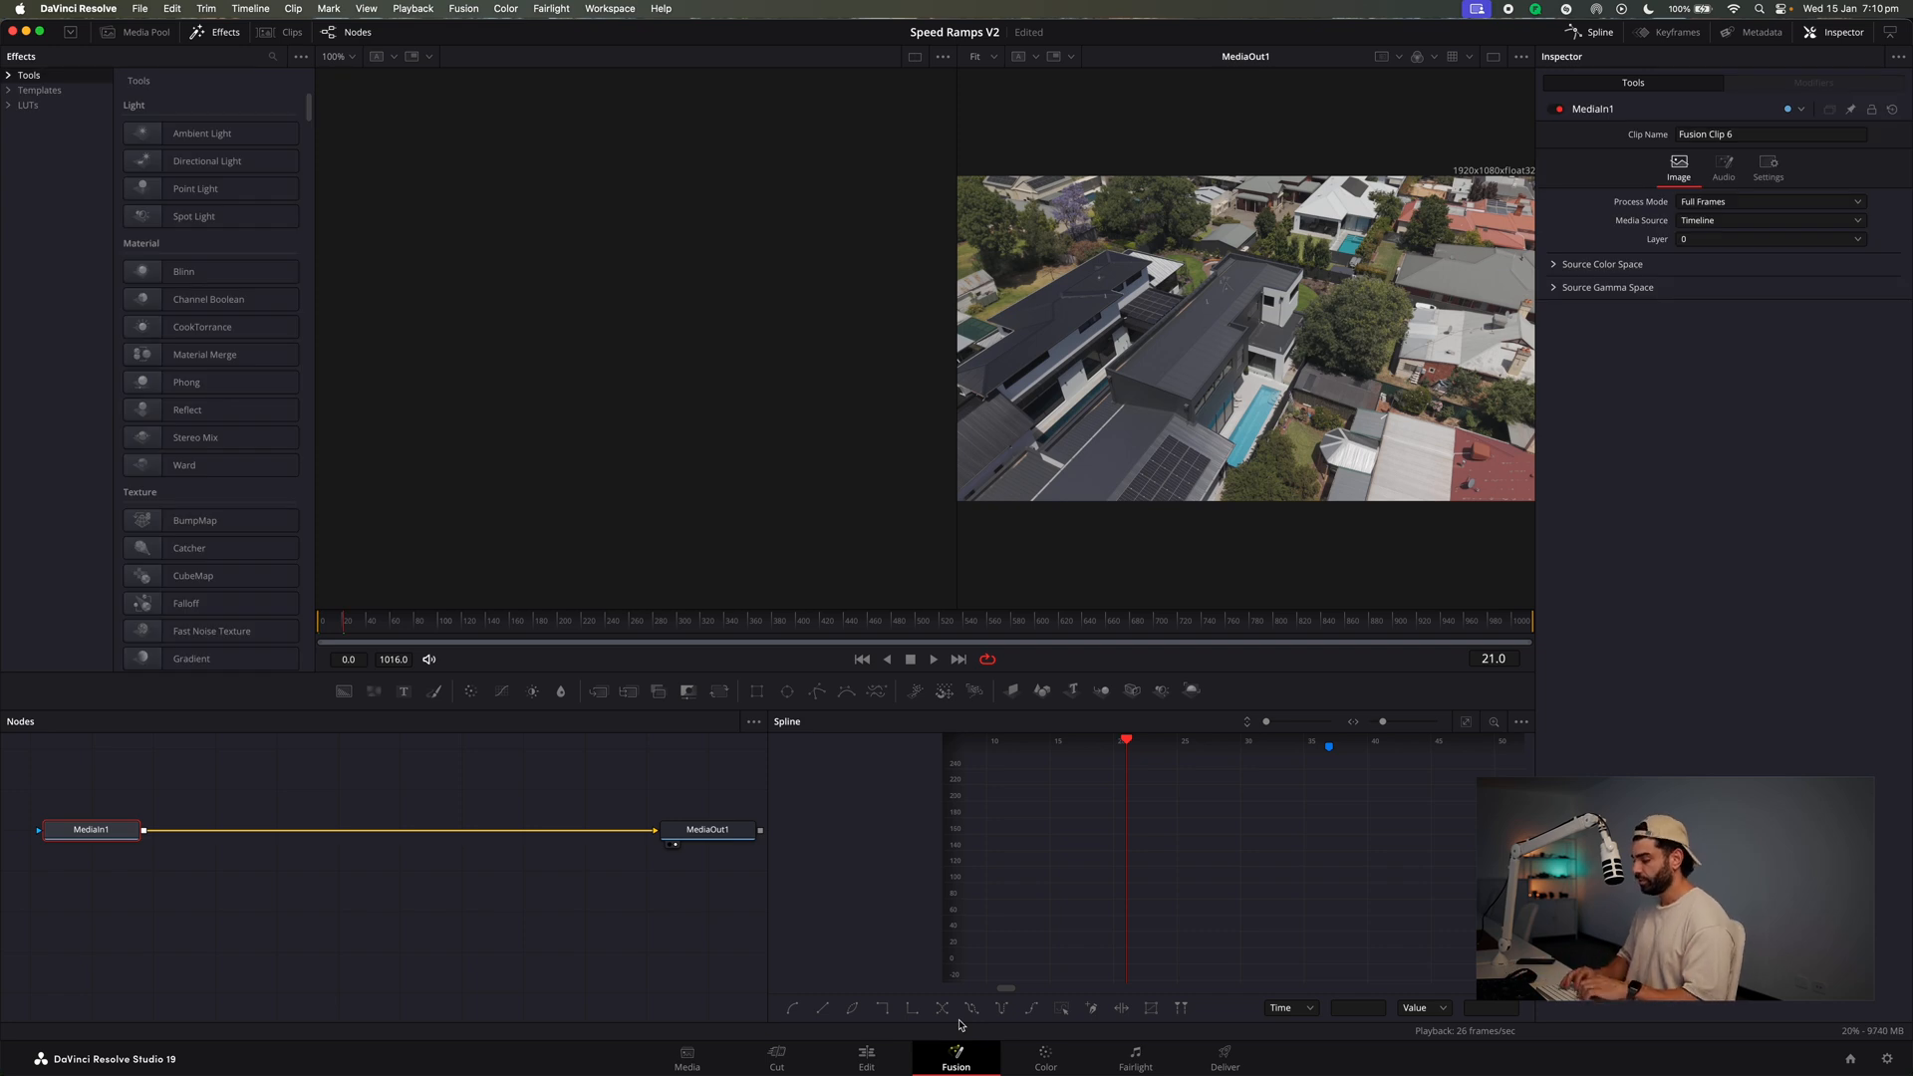
pyautogui.hotkey('shift', 'space')
pyautogui.write('time')
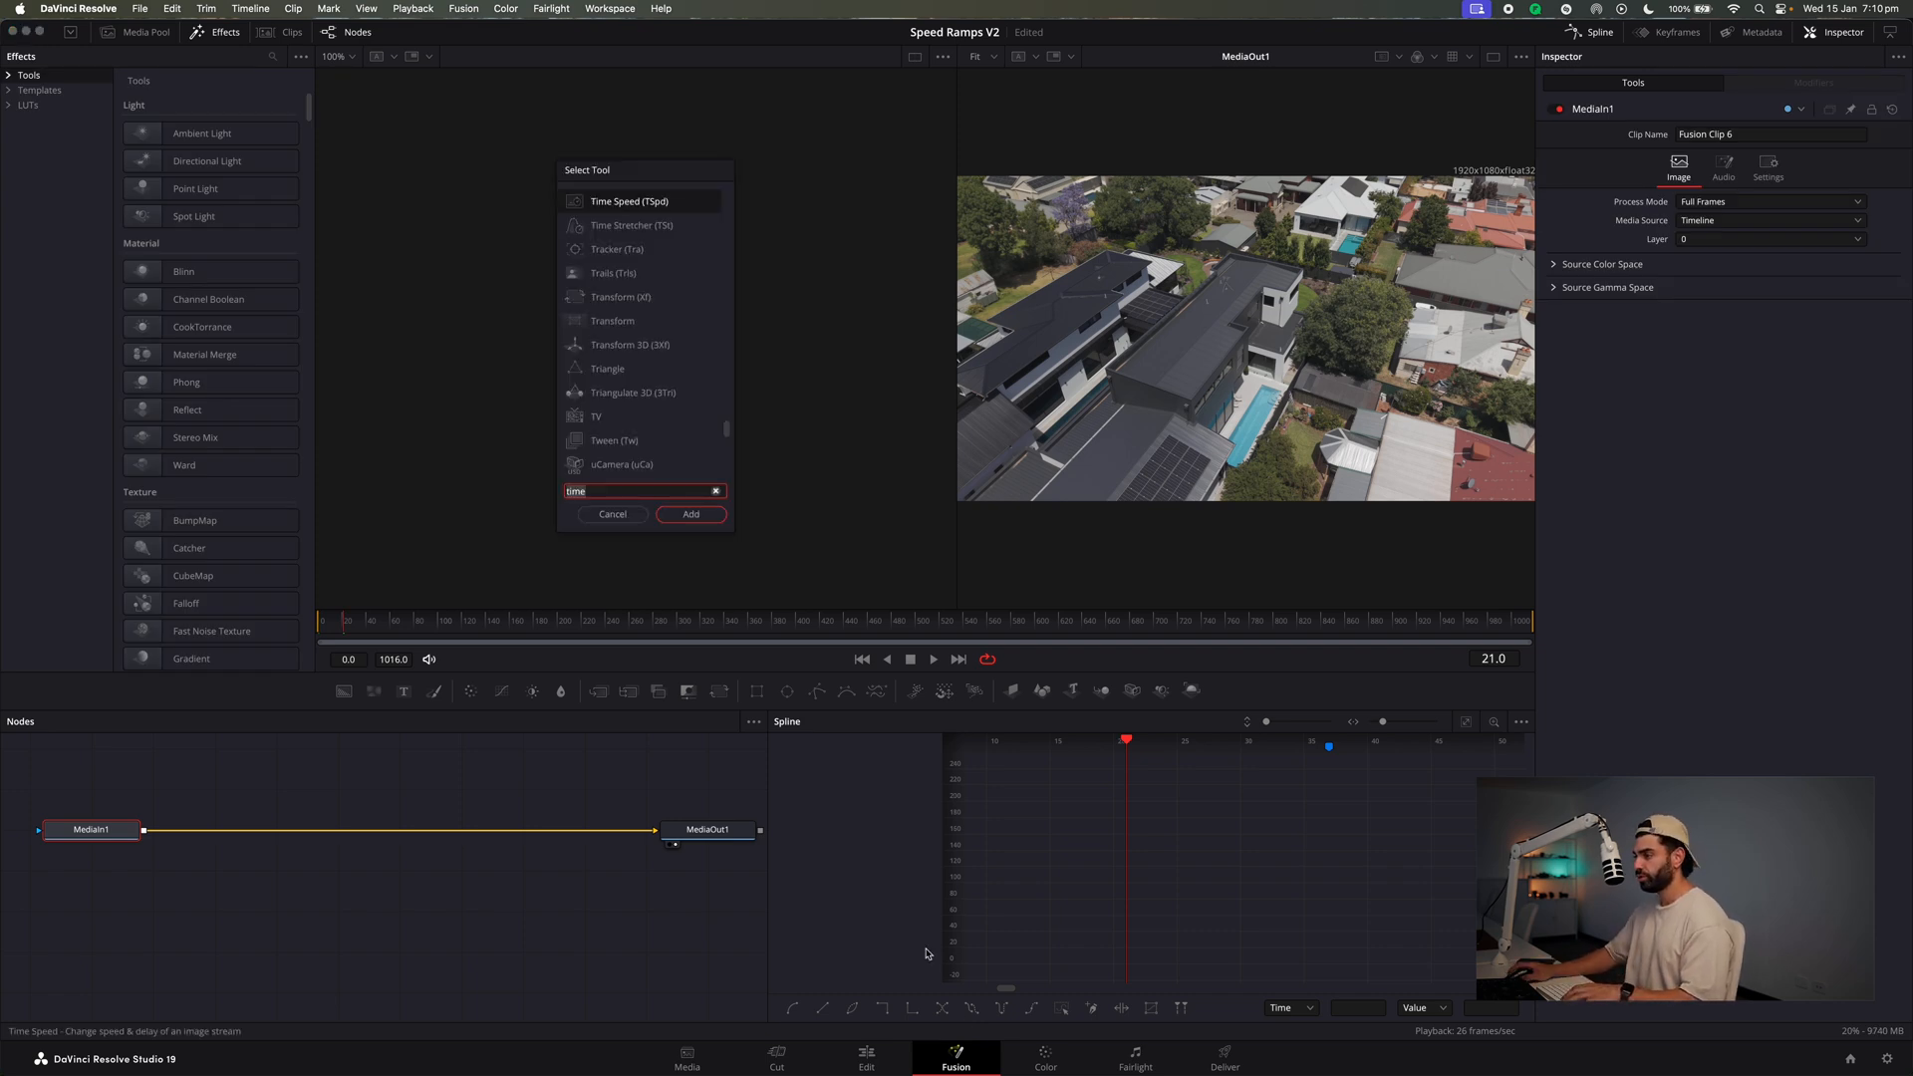
pyautogui.click(613, 514)
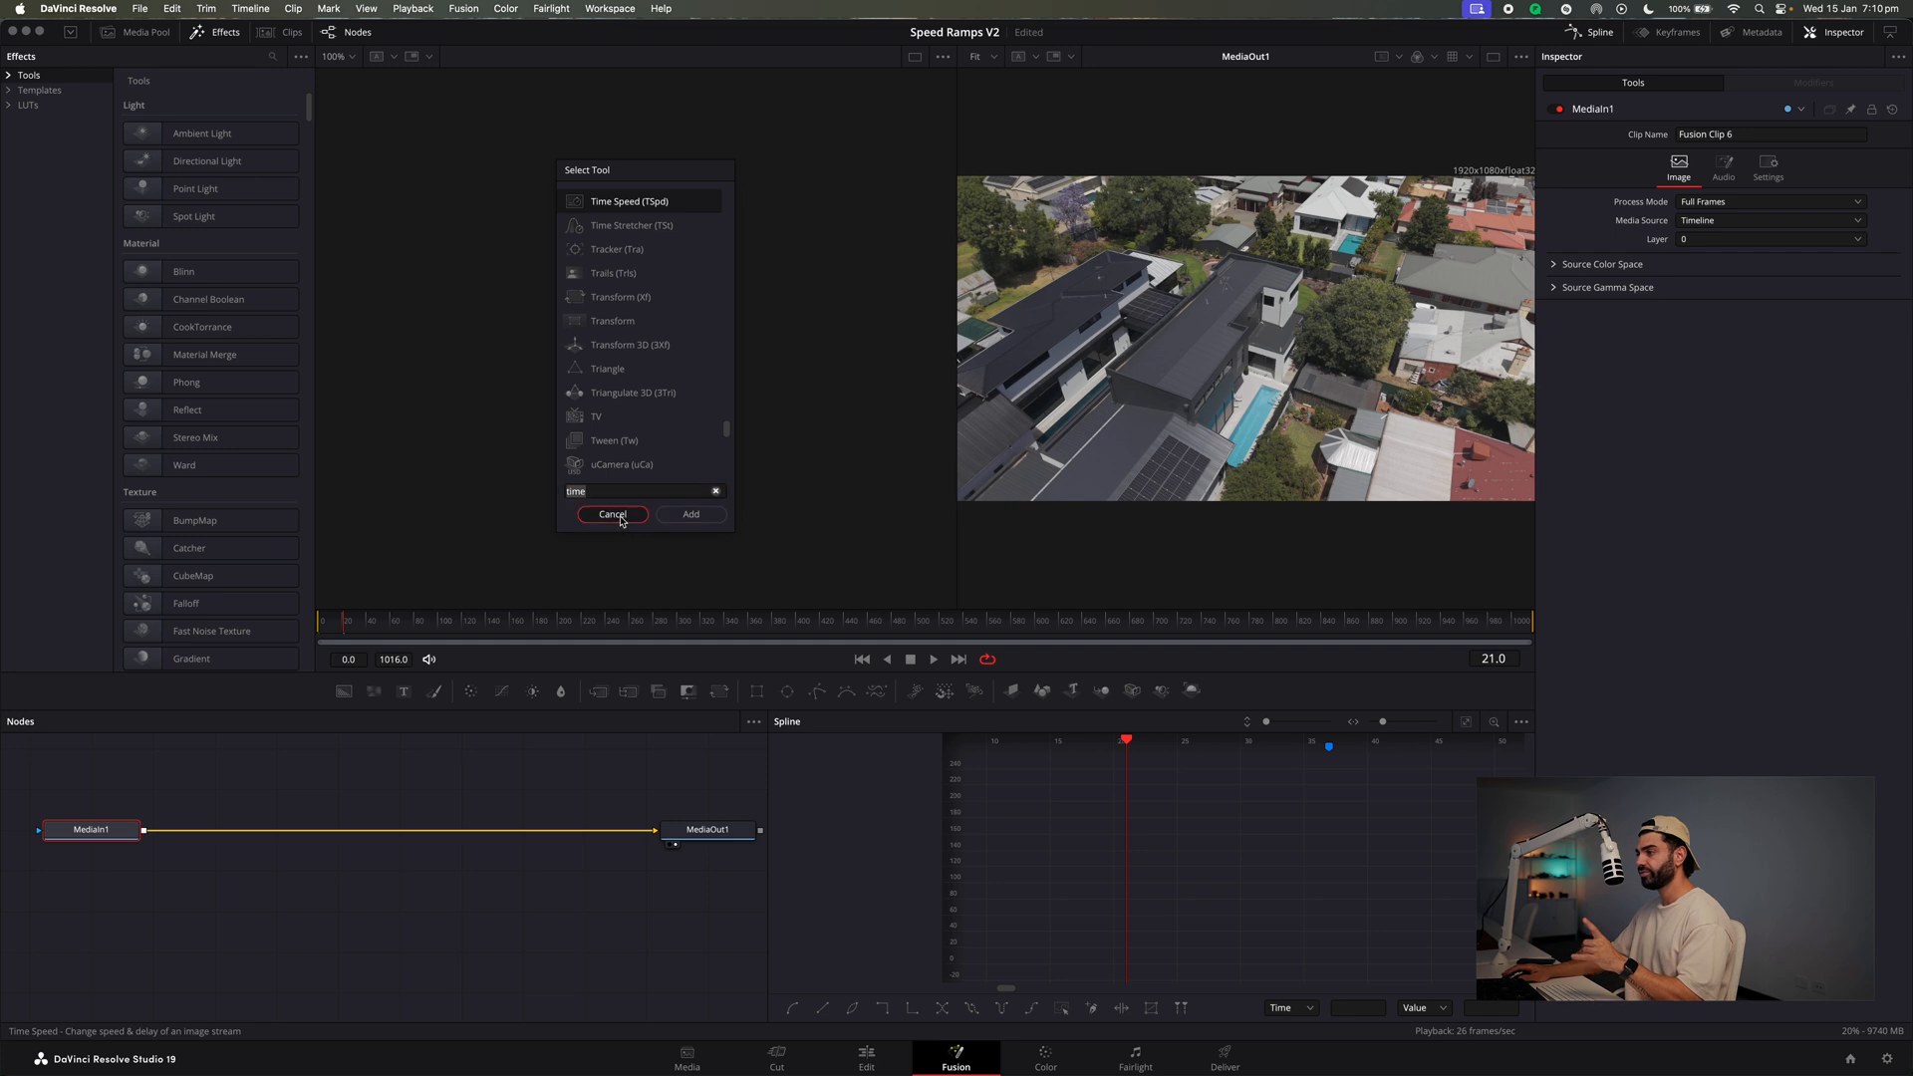
# Add a Time Stretcher node between MediaIn1 and MediaOut1 at frame 0 and space it between the two nodes.
pyautogui.click(420, 624)
pyautogui.moveTo(420, 624); pyautogui.dragTo(248, 651)
pyautogui.hotkey('shift', 'space')
pyautogui.write('time')
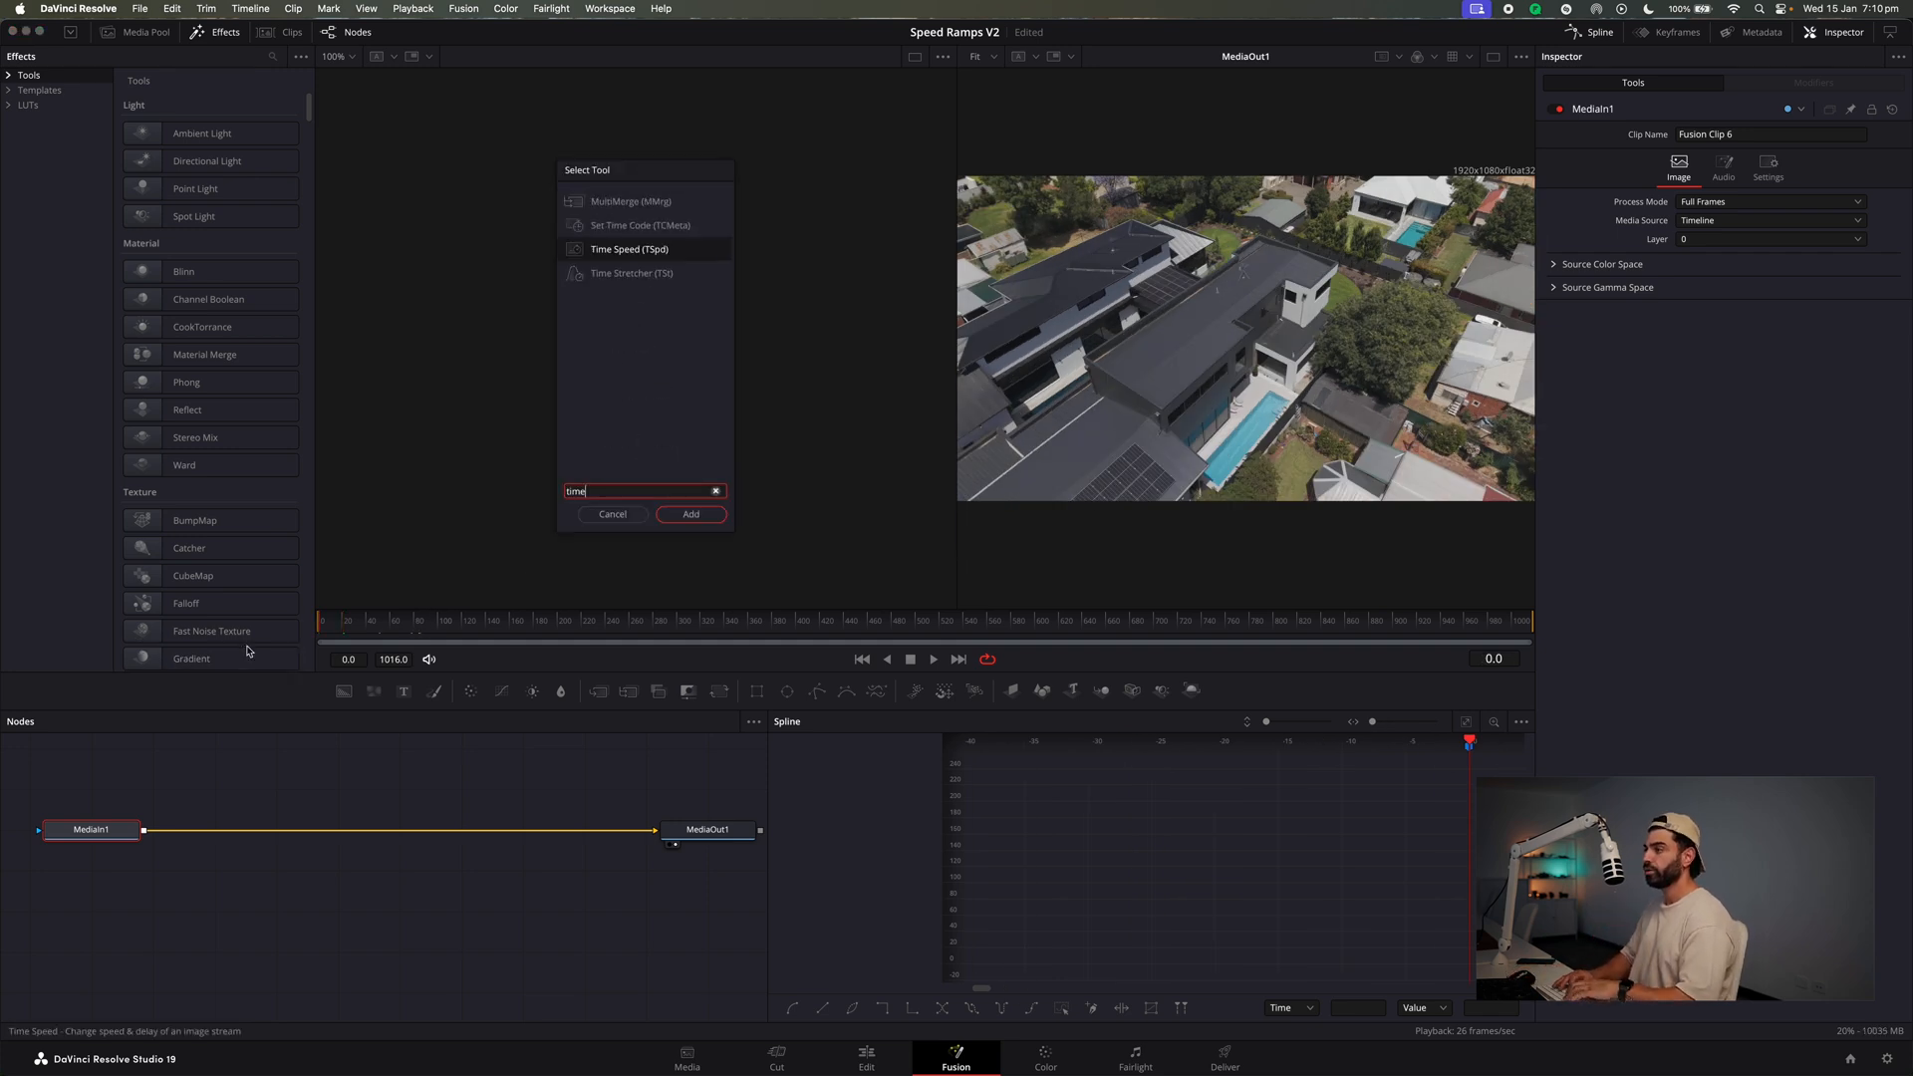
pyautogui.press('Down')
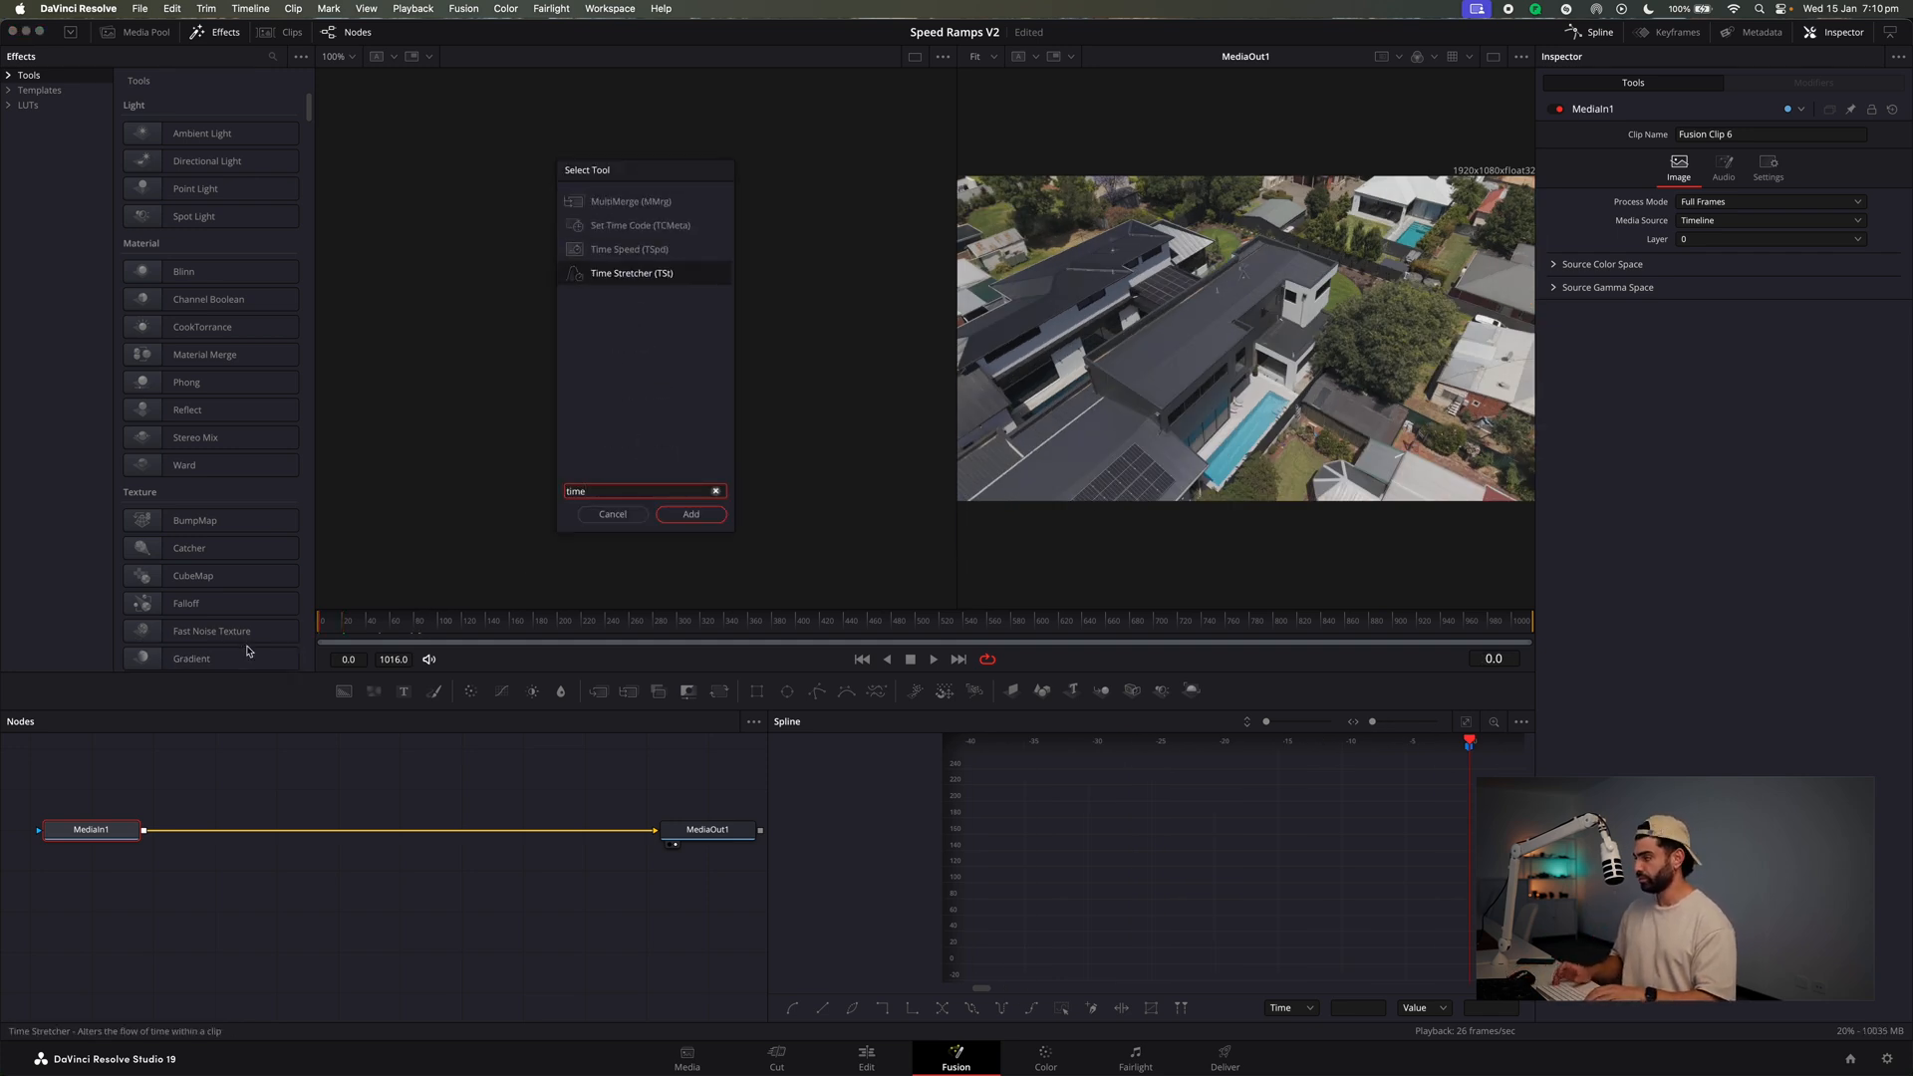
pyautogui.press('Return')
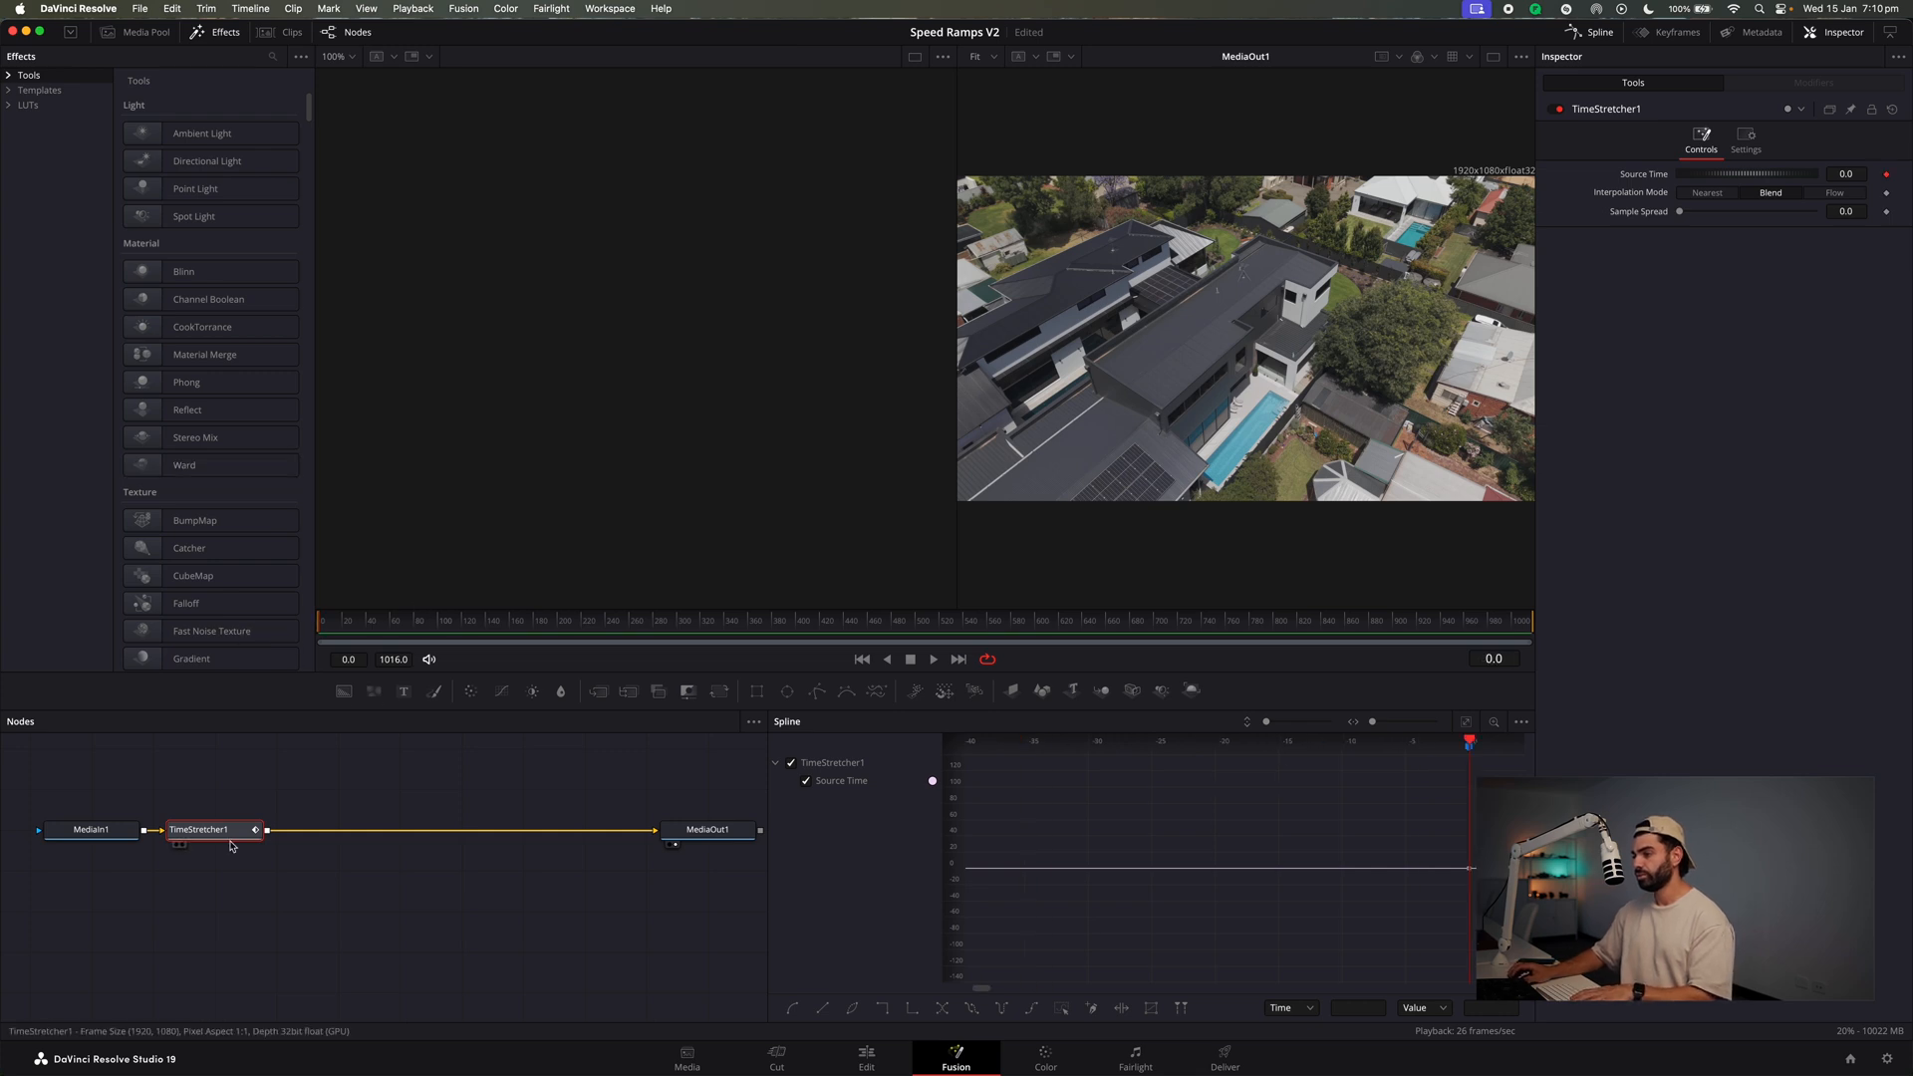
pyautogui.moveTo(230, 844); pyautogui.dragTo(332, 858)
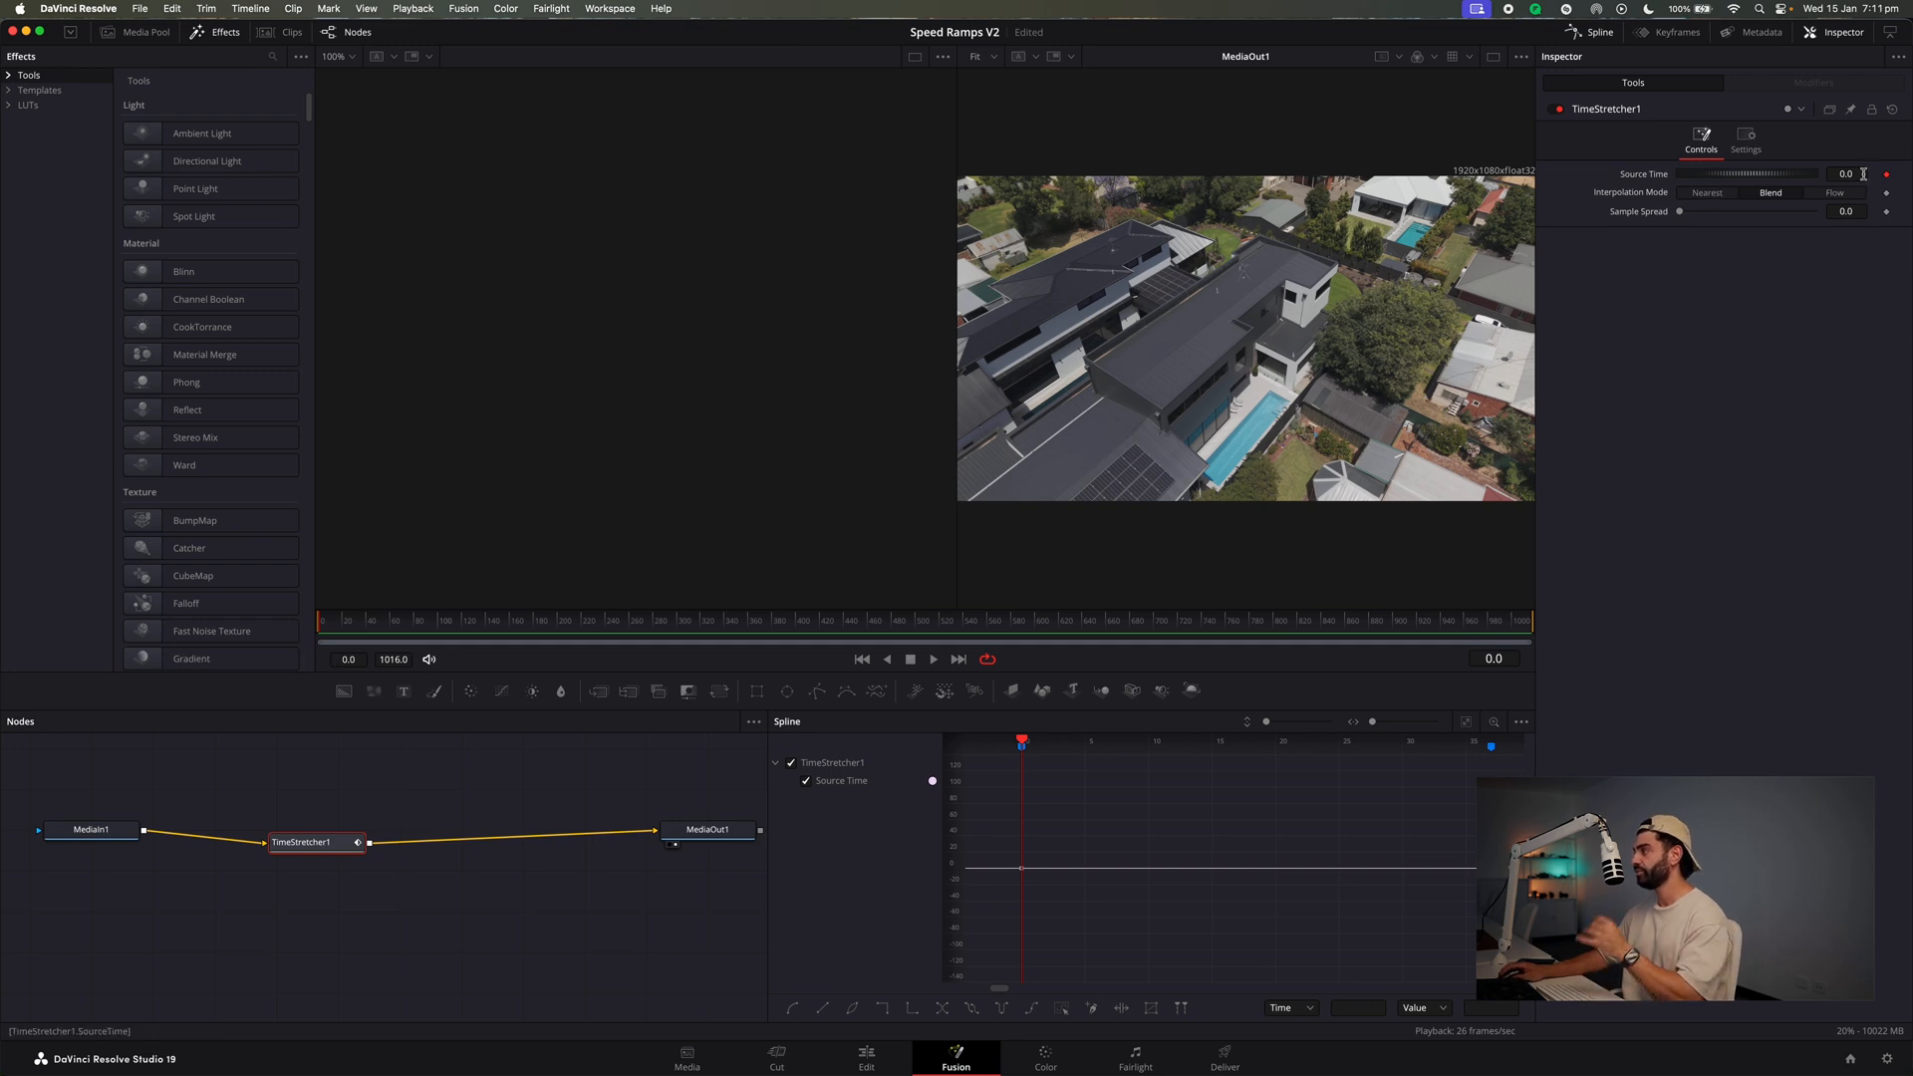
# Check where the used section of the clip ends and go to the last source frame, 1016.
pyautogui.moveTo(510, 624); pyautogui.dragTo(1912, 595)
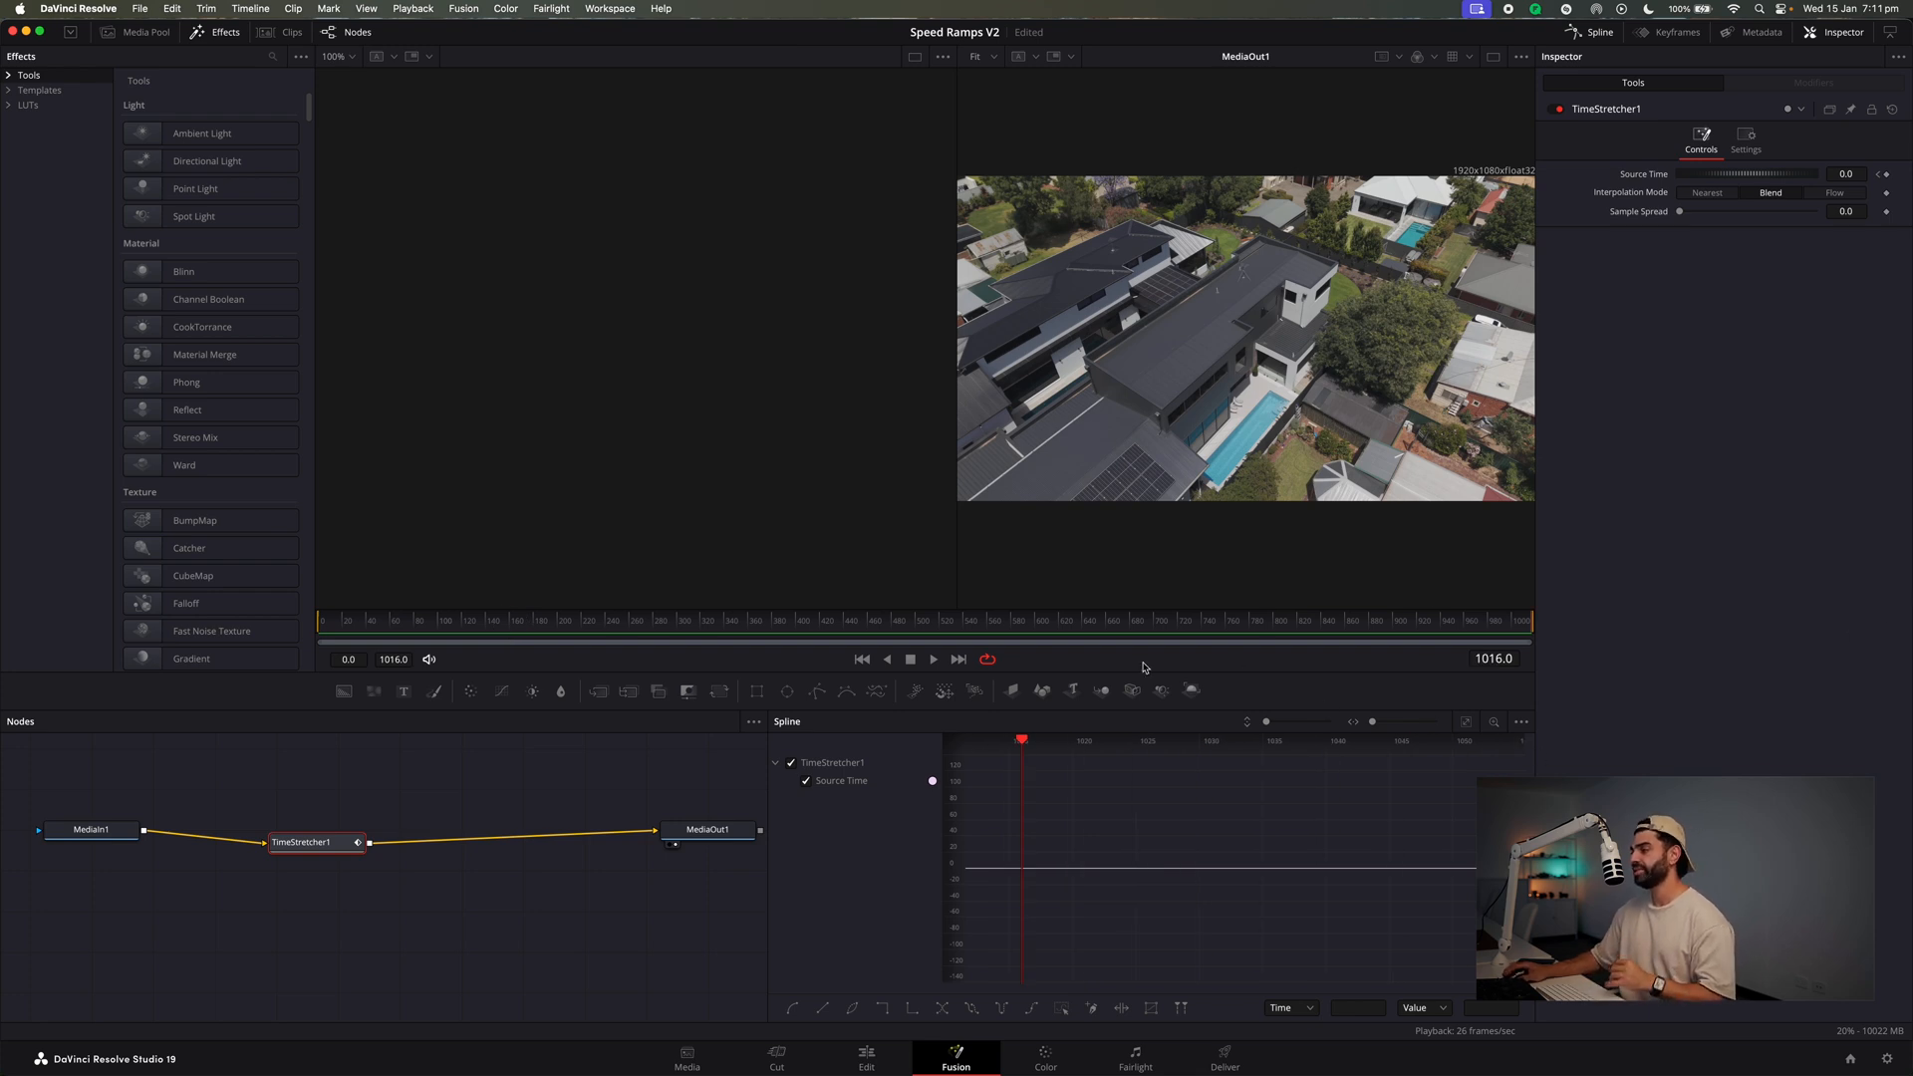
pyautogui.moveTo(325, 659); pyautogui.dragTo(403, 660)
pyautogui.click(1515, 658)
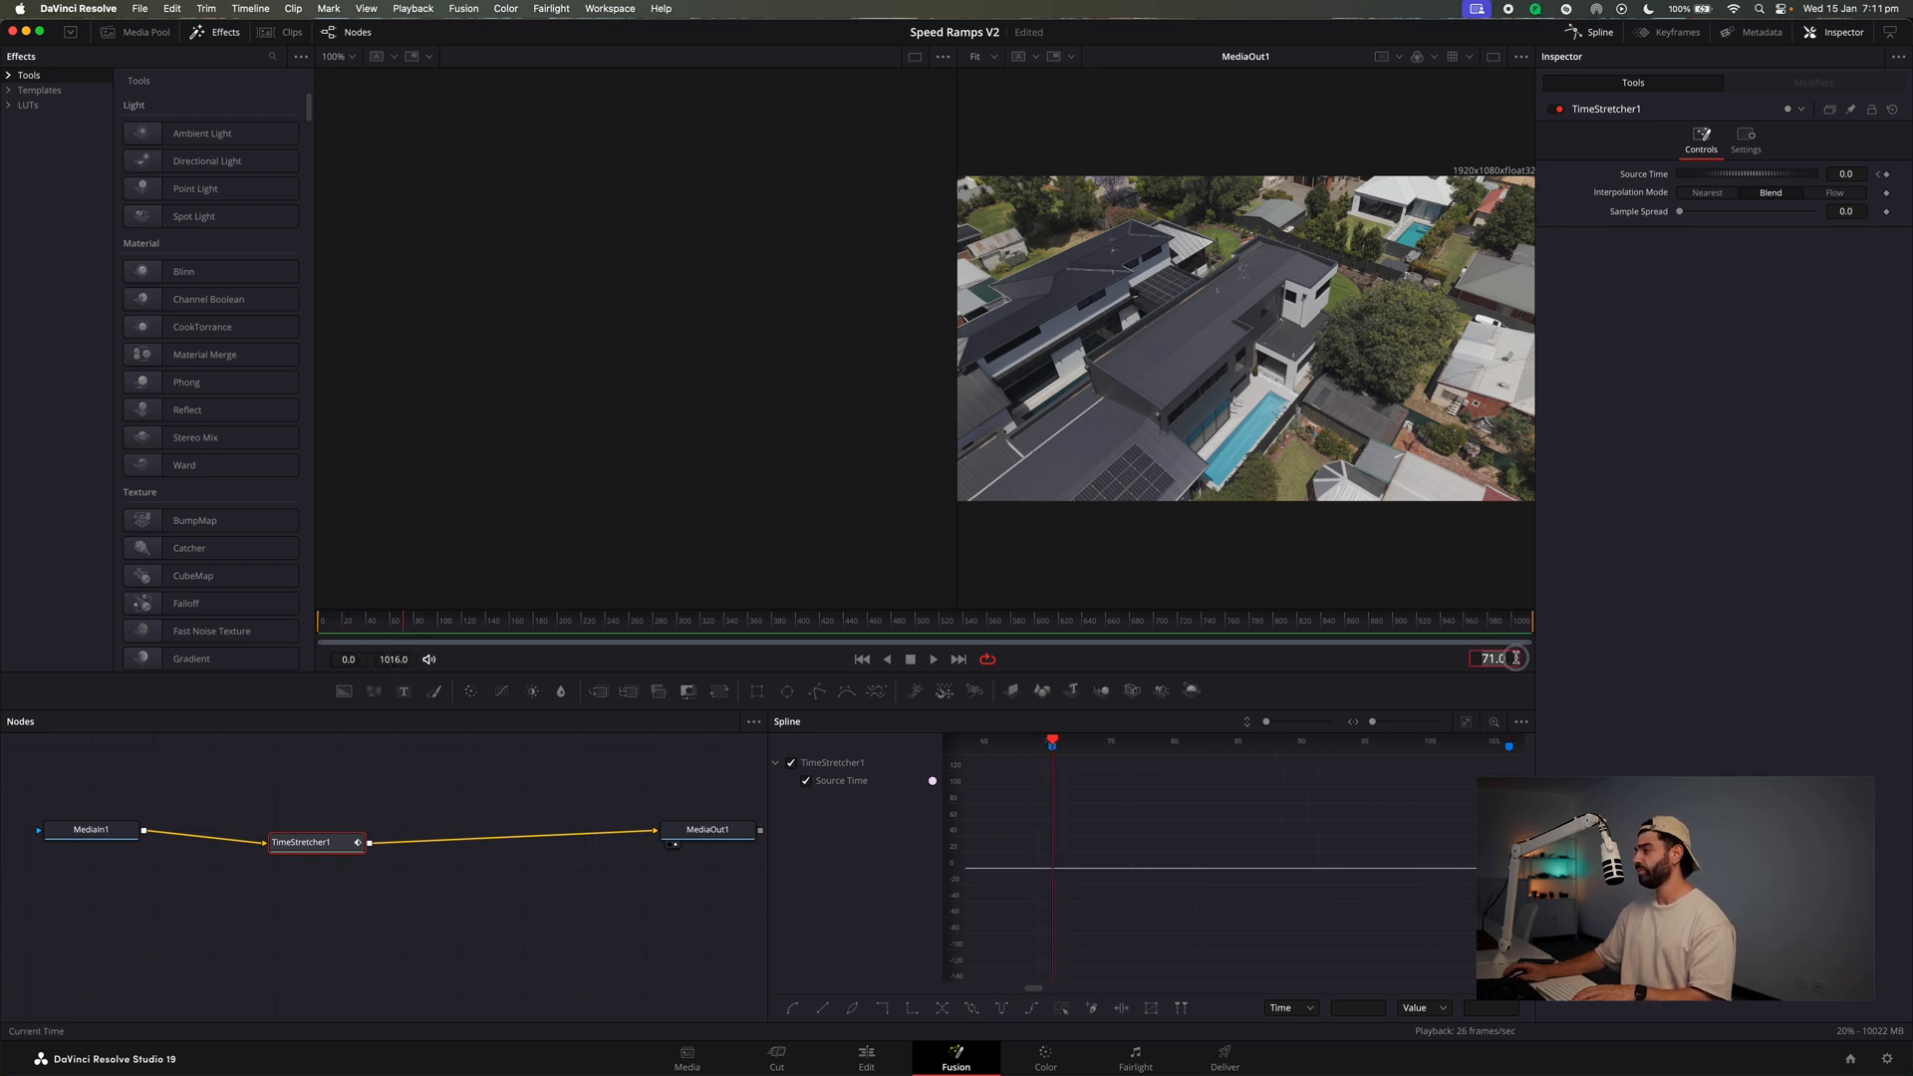
pyautogui.write('101')
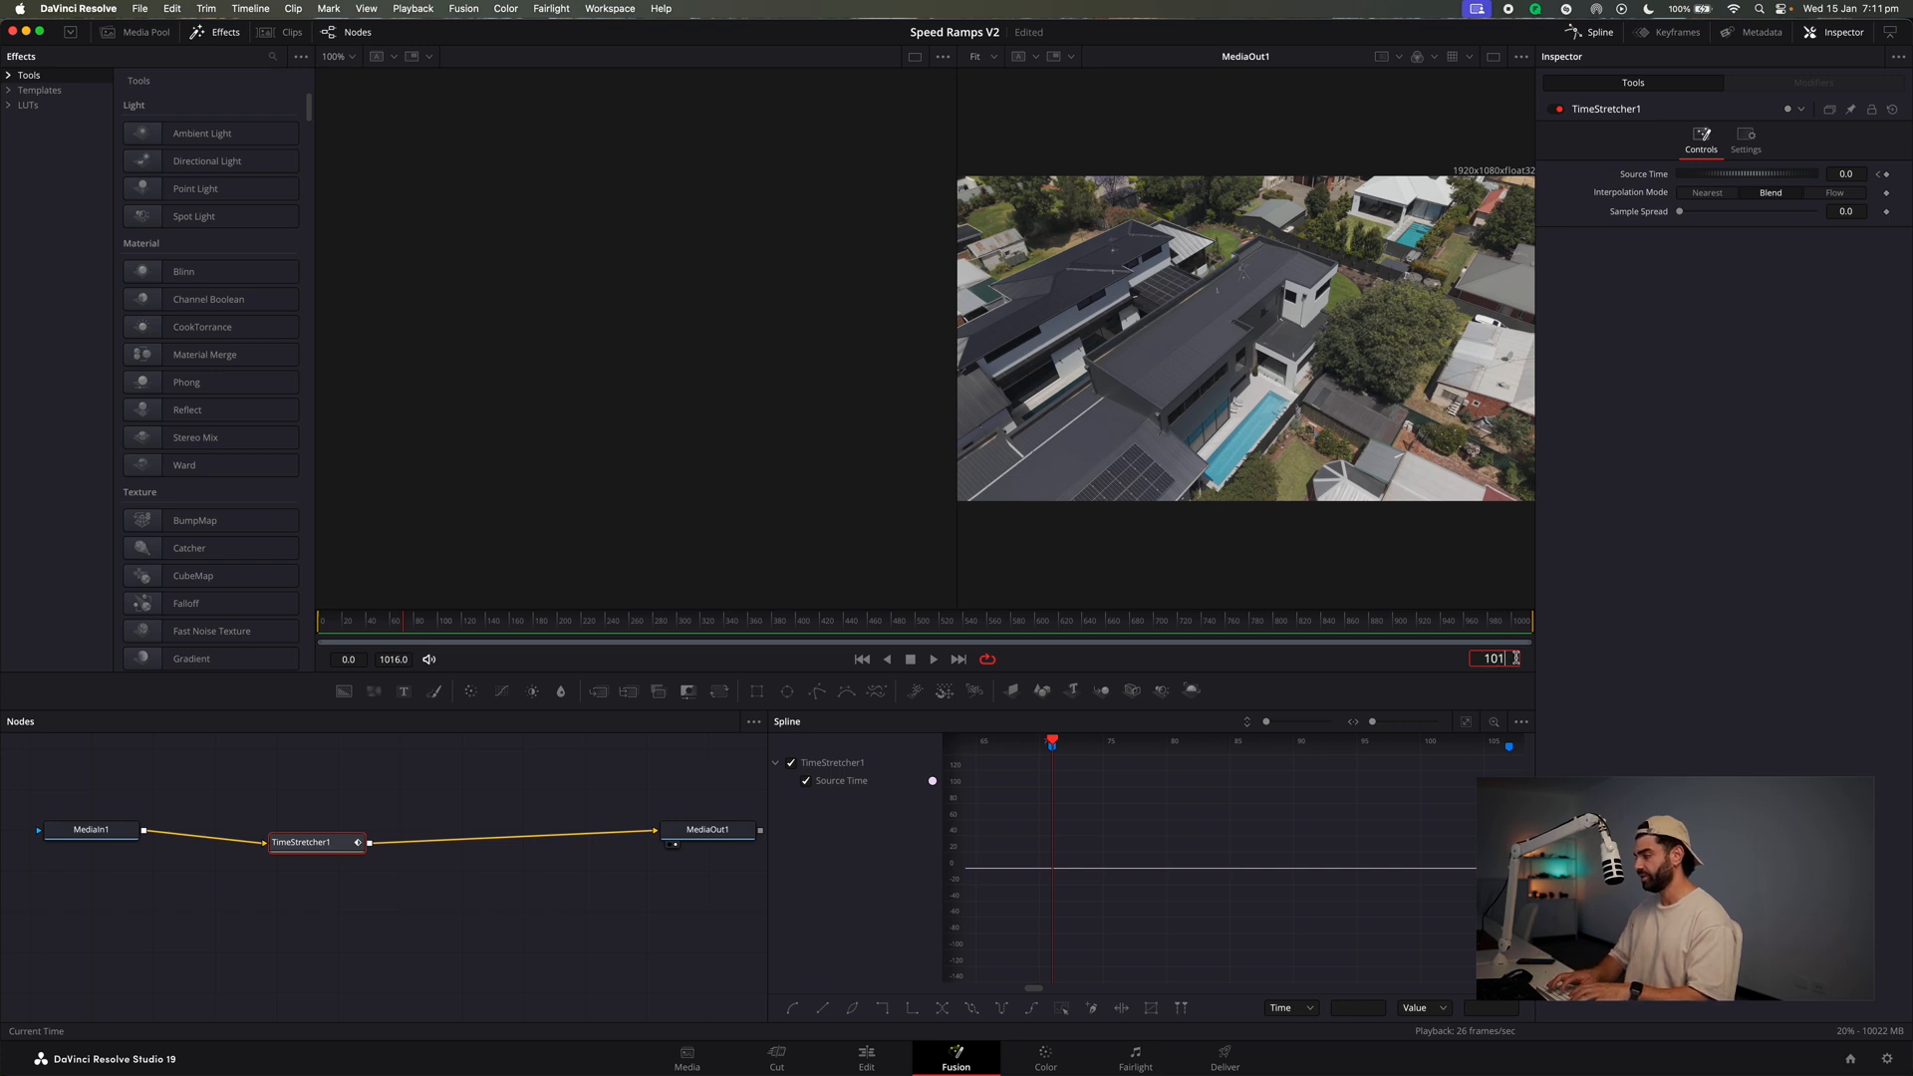
pyautogui.write('6')
pyautogui.press('Return')
pyautogui.click(1465, 724)
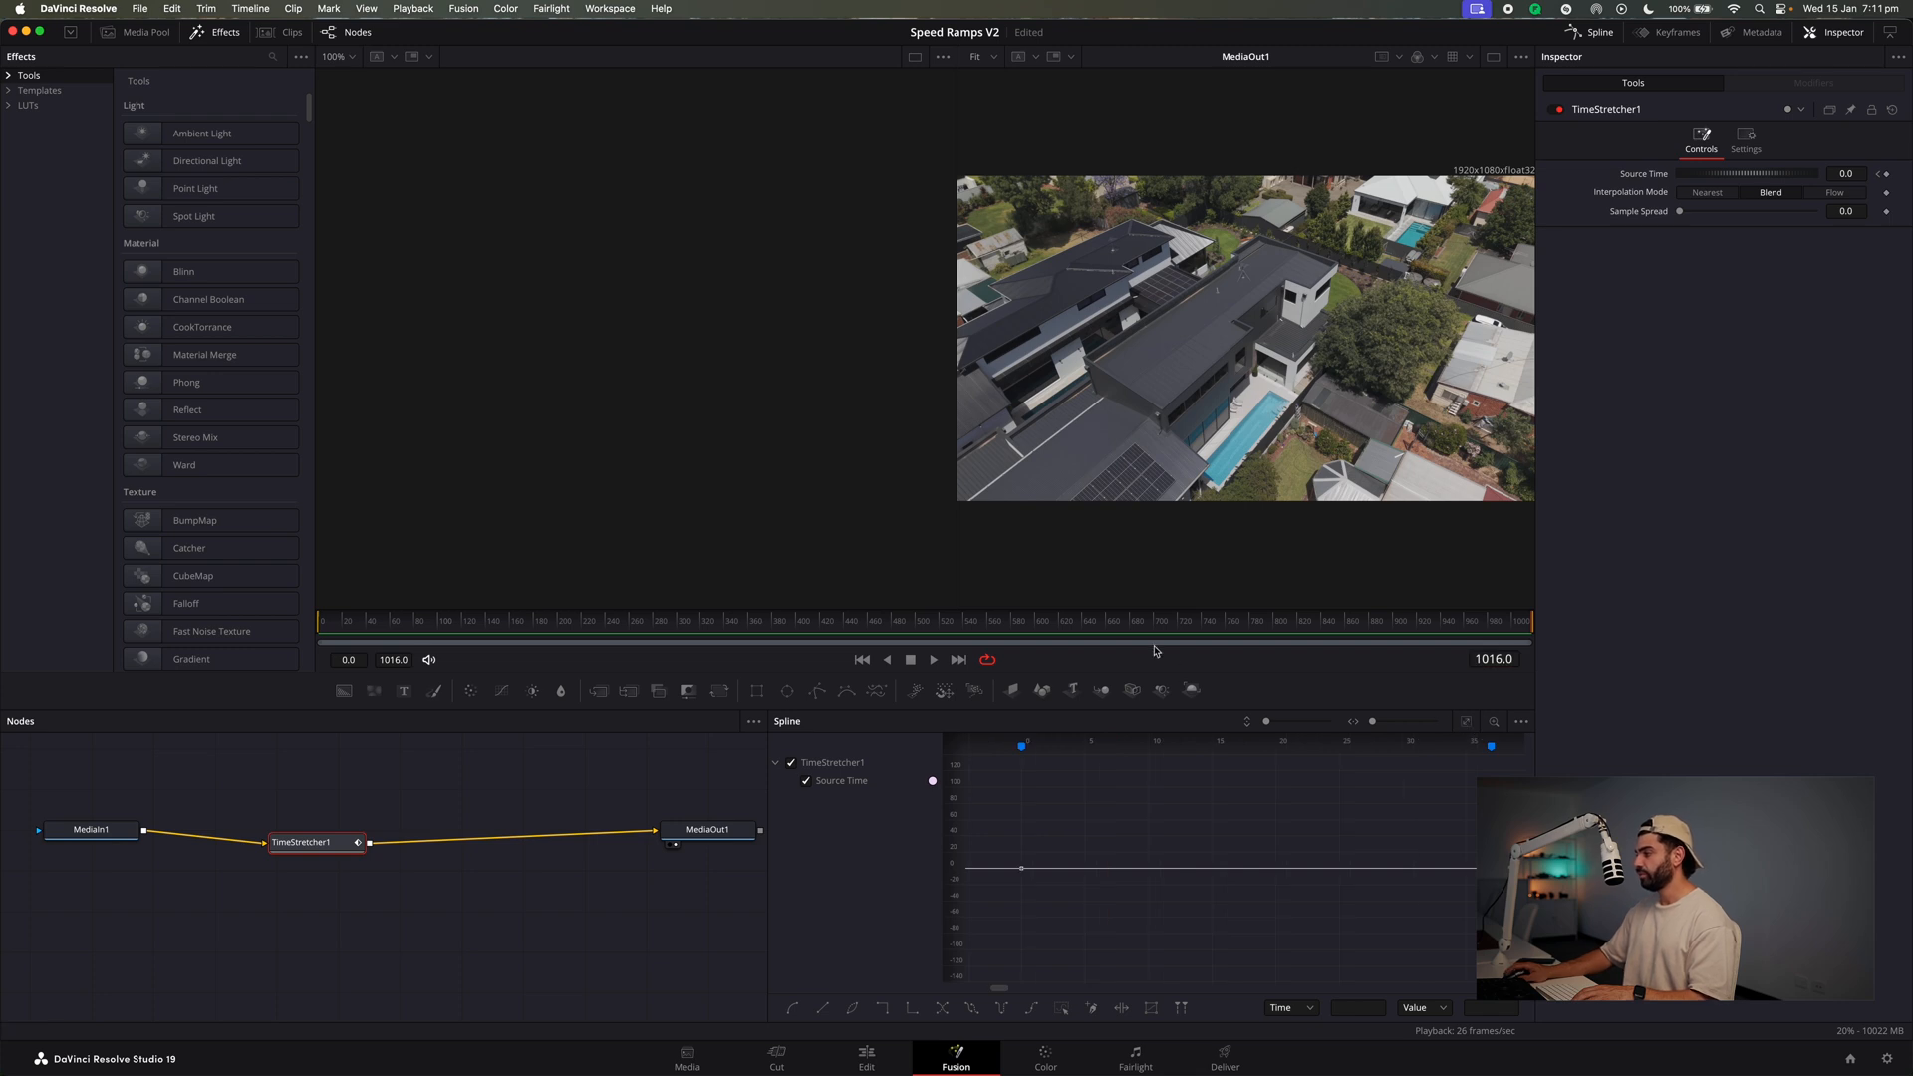
# Keyframe the Time Stretcher's Source Time to 1016 at frame 71 and fit the whole curve in the spline view.
pyautogui.click(345, 622)
pyautogui.moveTo(345, 623); pyautogui.dragTo(402, 644)
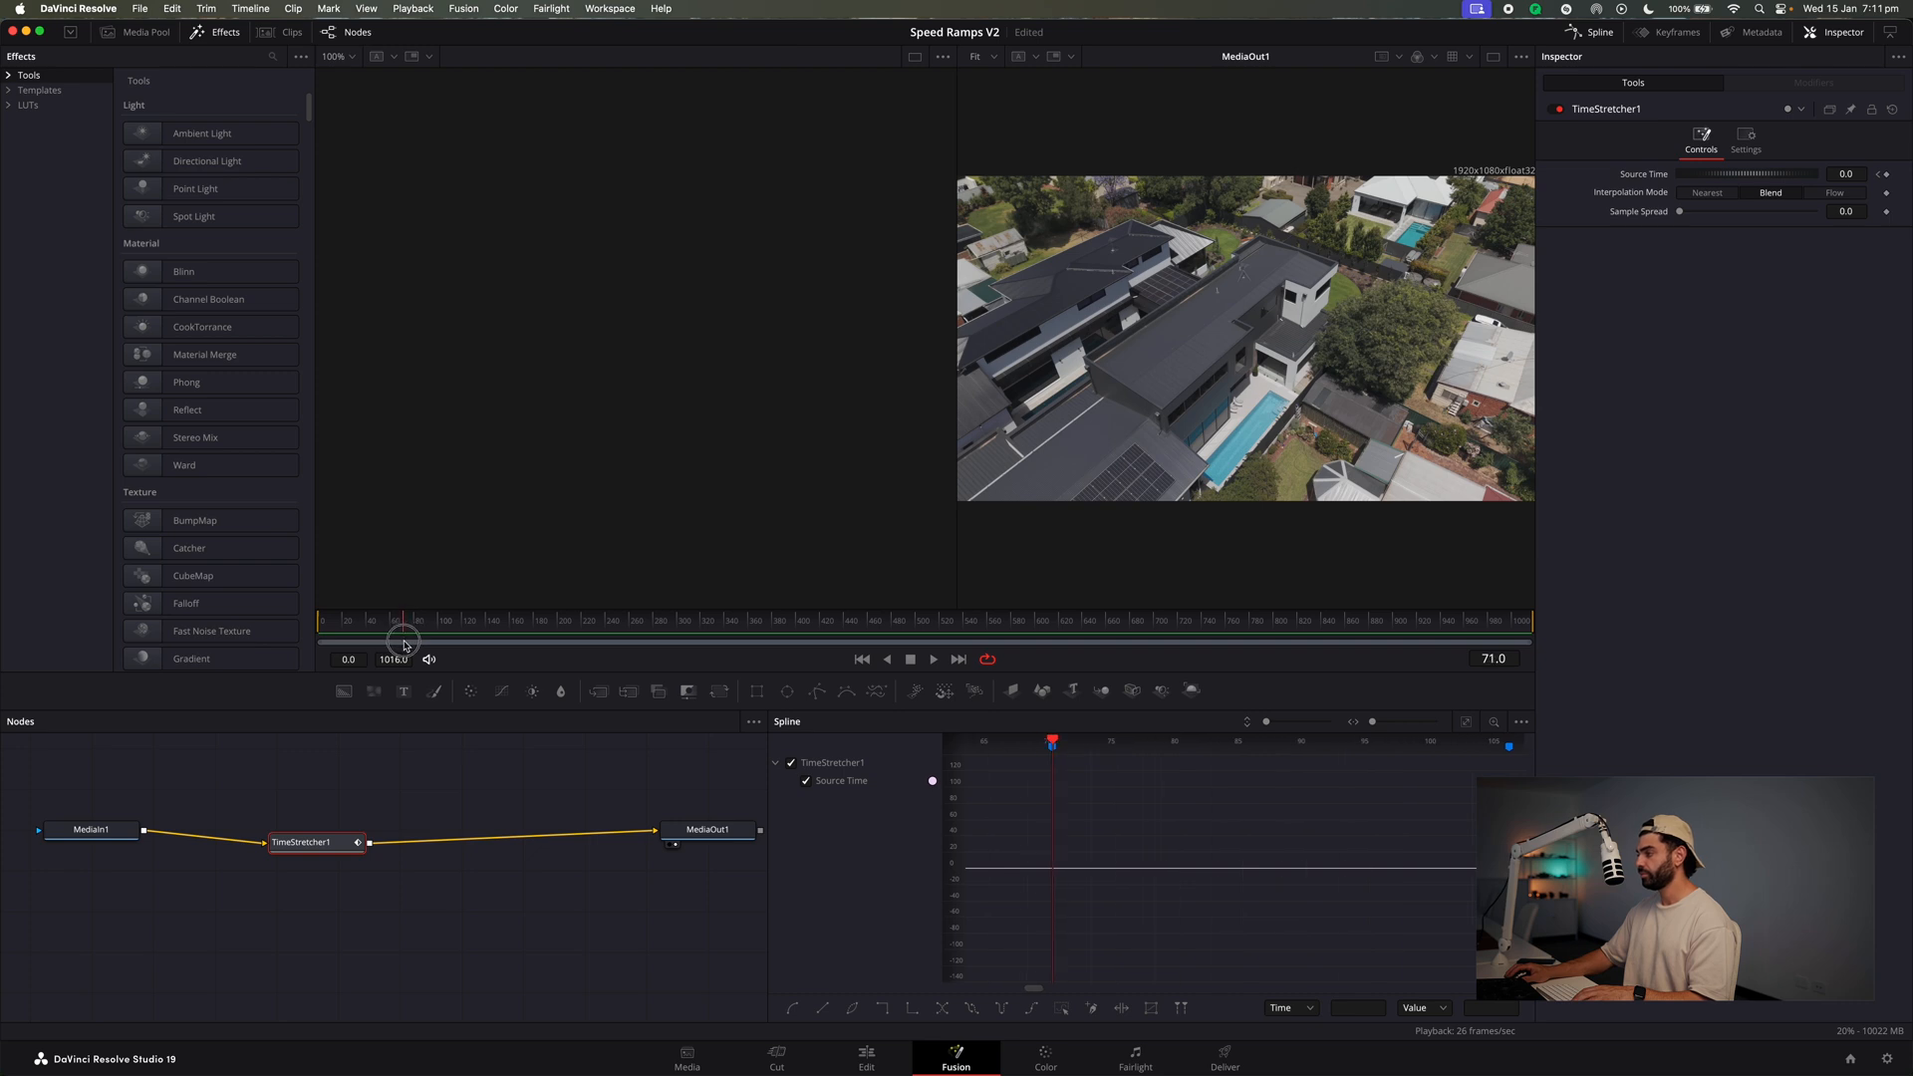
pyautogui.moveTo(1053, 760); pyautogui.dragTo(1062, 764)
pyautogui.click(1848, 175)
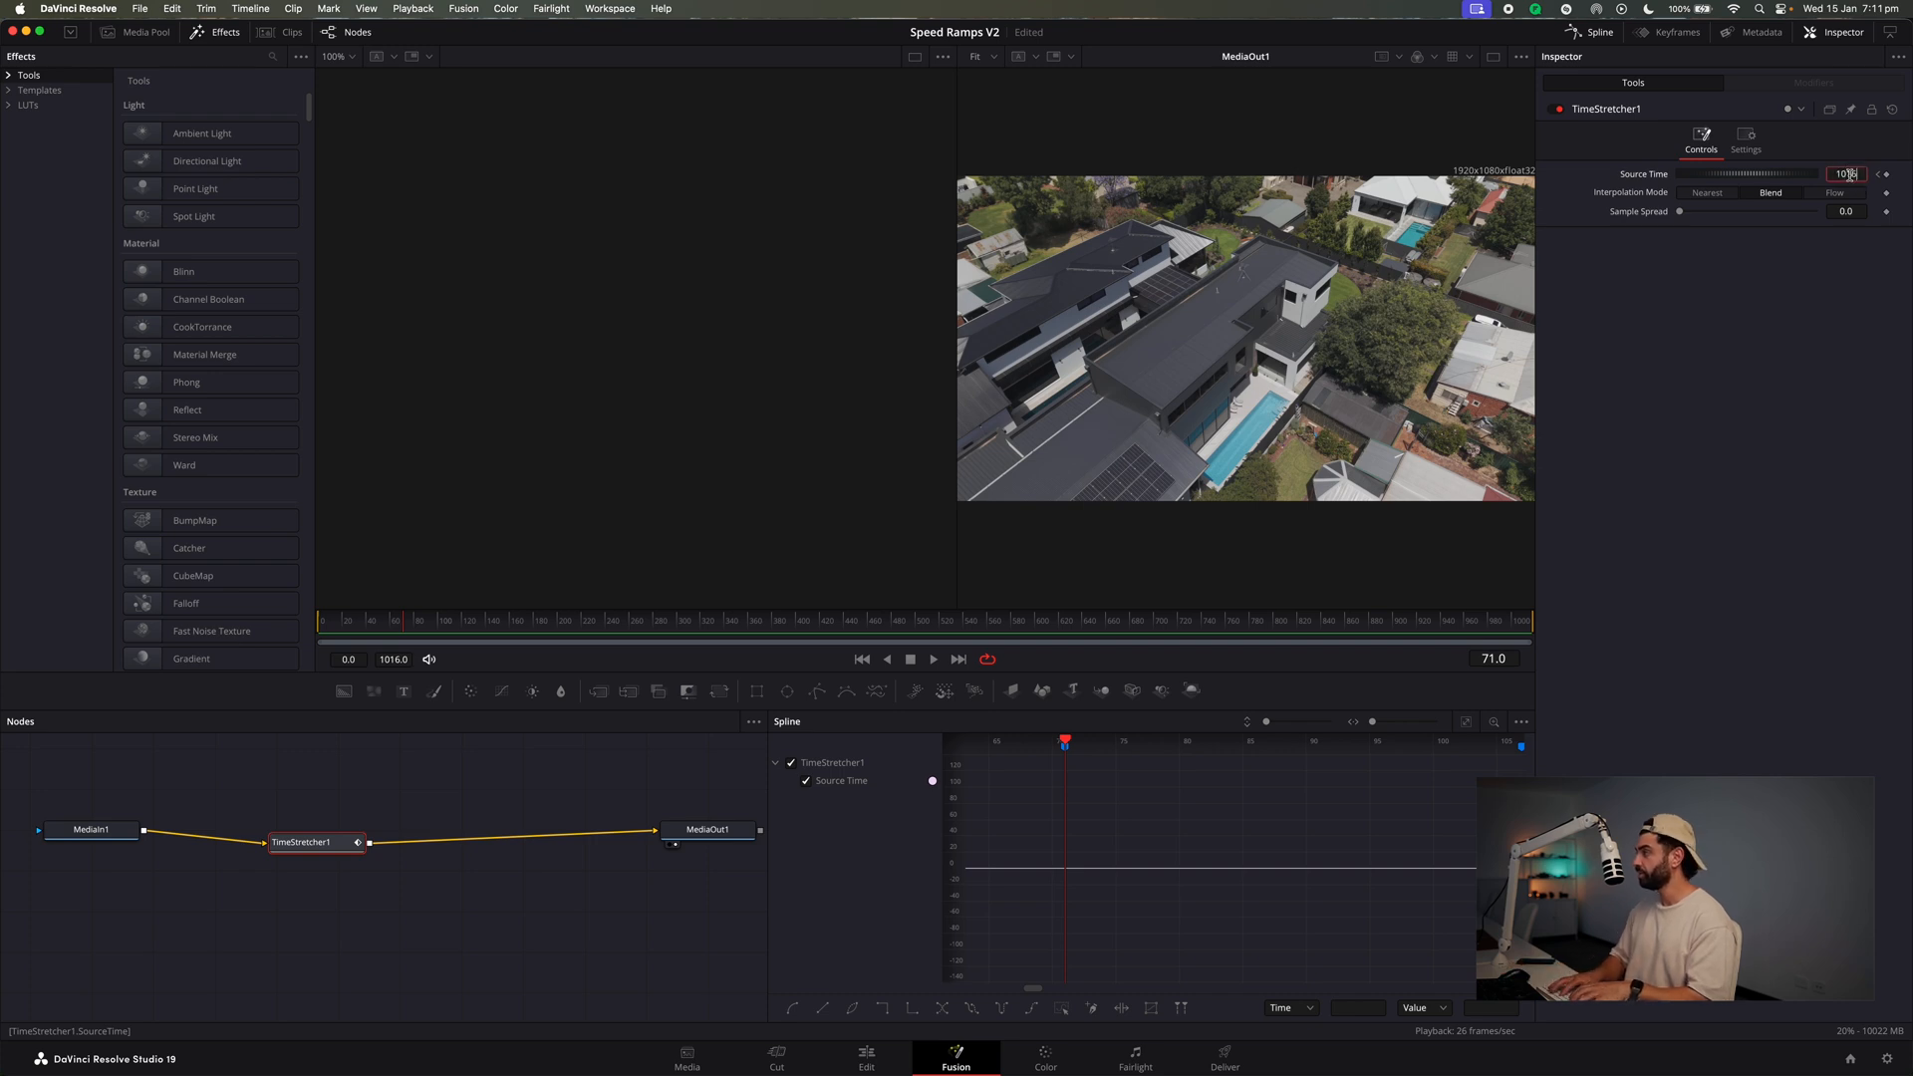
pyautogui.write('1016')
pyautogui.press('Tab')
pyautogui.click(1464, 723)
# Try the Out-In Cubic ease on both Source Time keyframes, and undo it.
pyautogui.click(1478, 773)
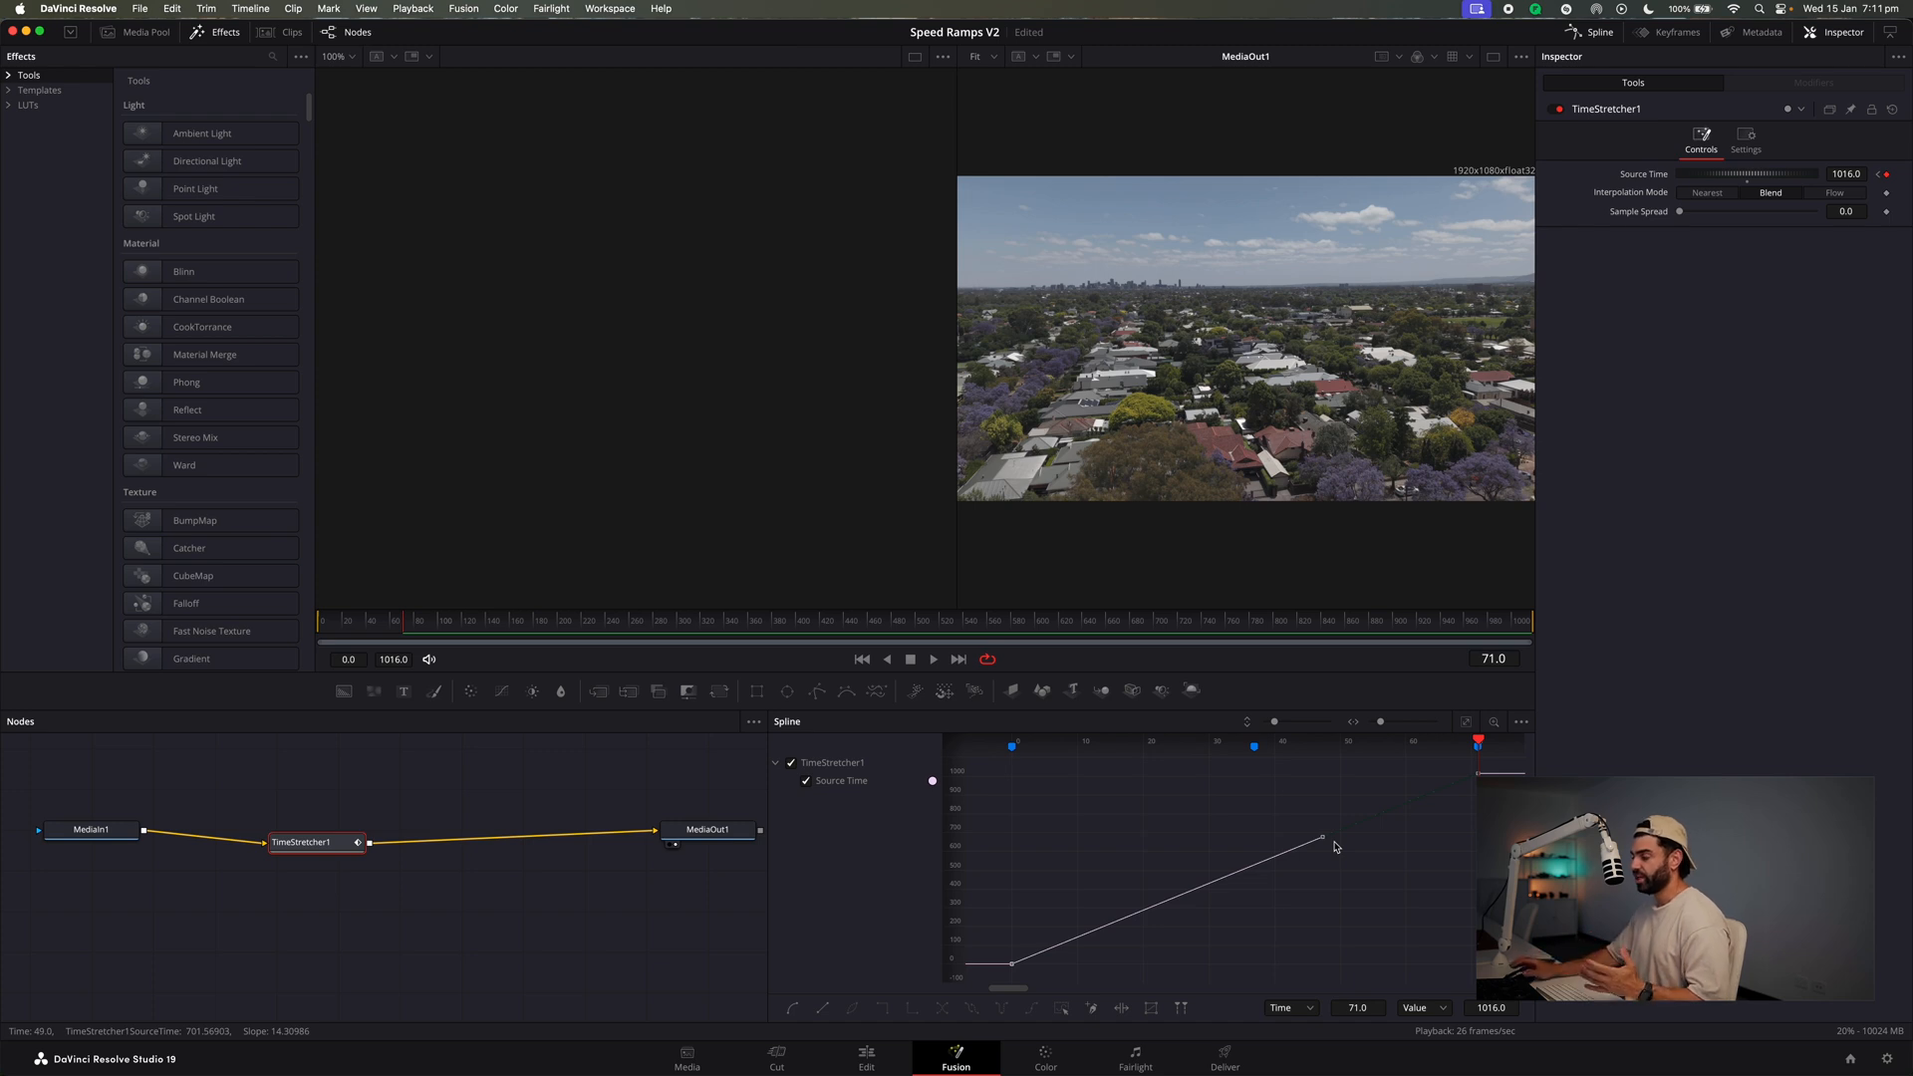
pyautogui.click(1344, 873)
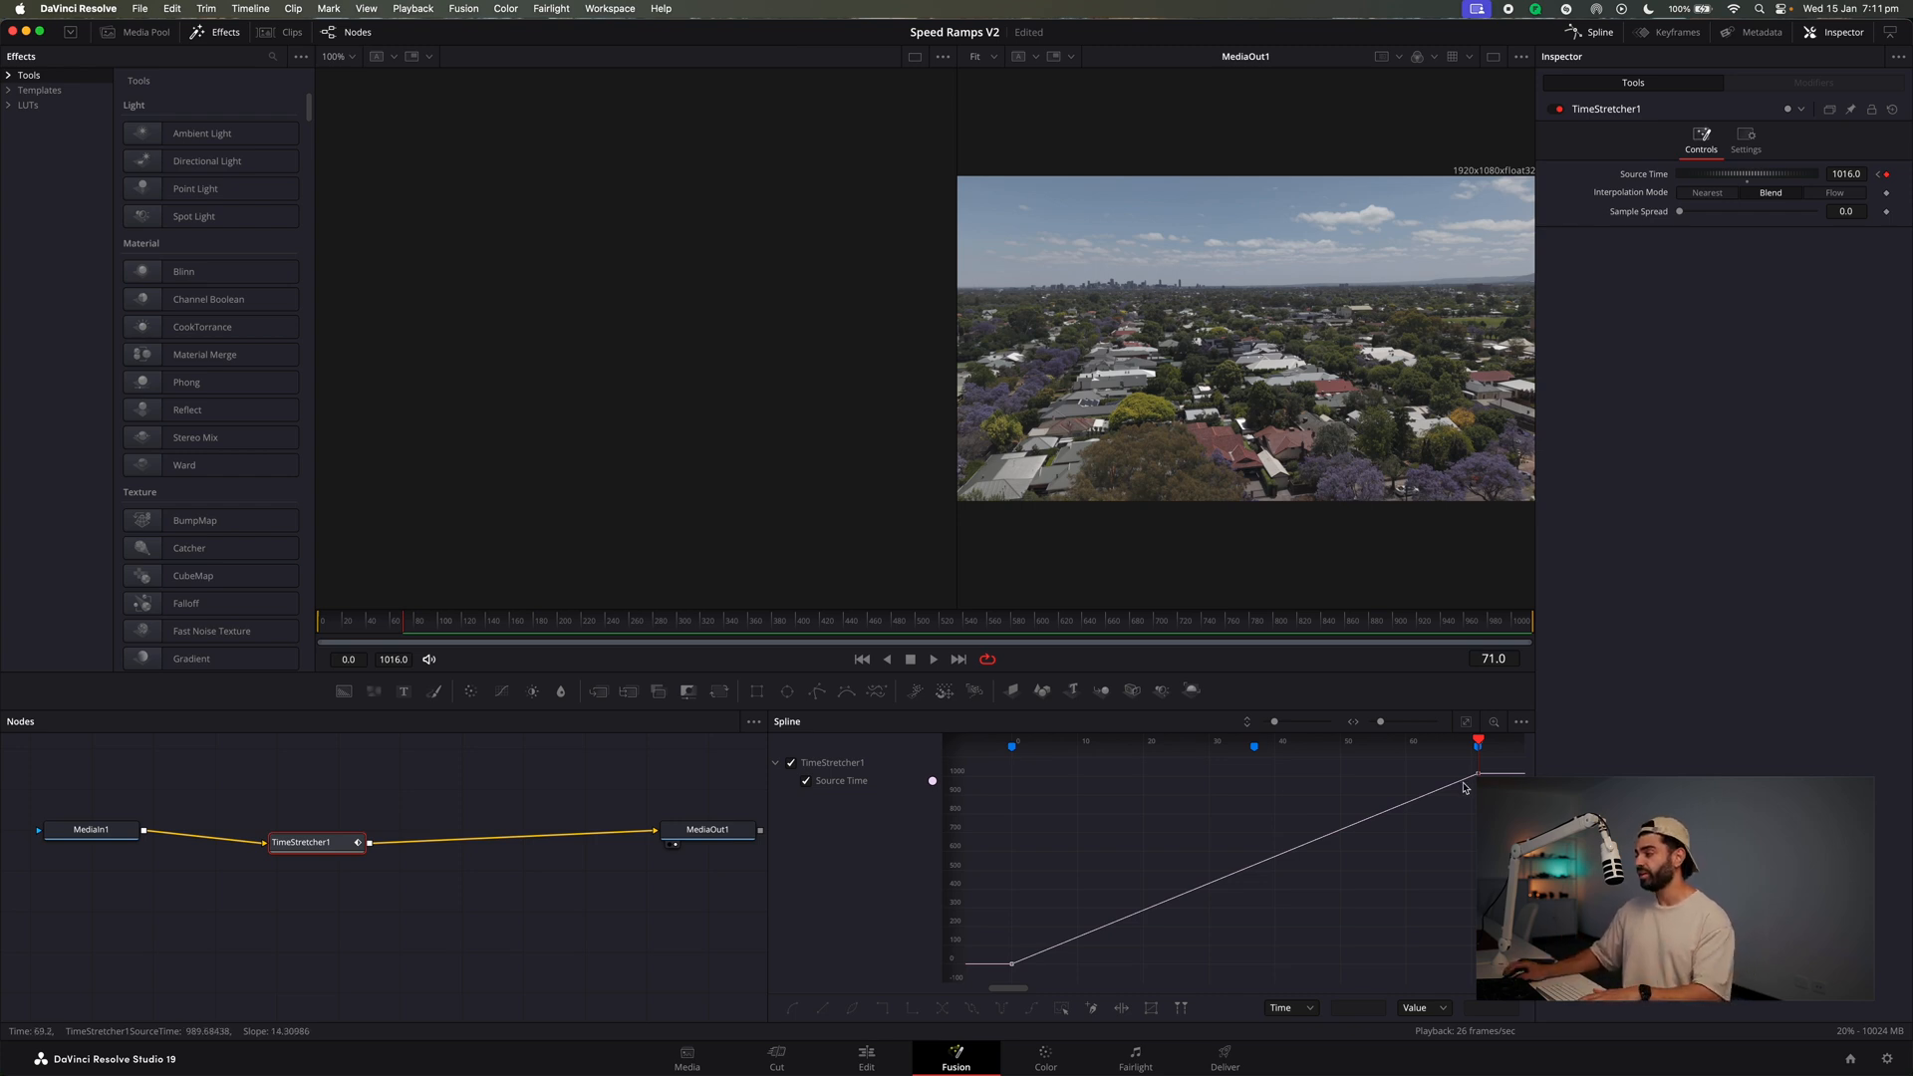
pyautogui.moveTo(1481, 765); pyautogui.dragTo(976, 982)
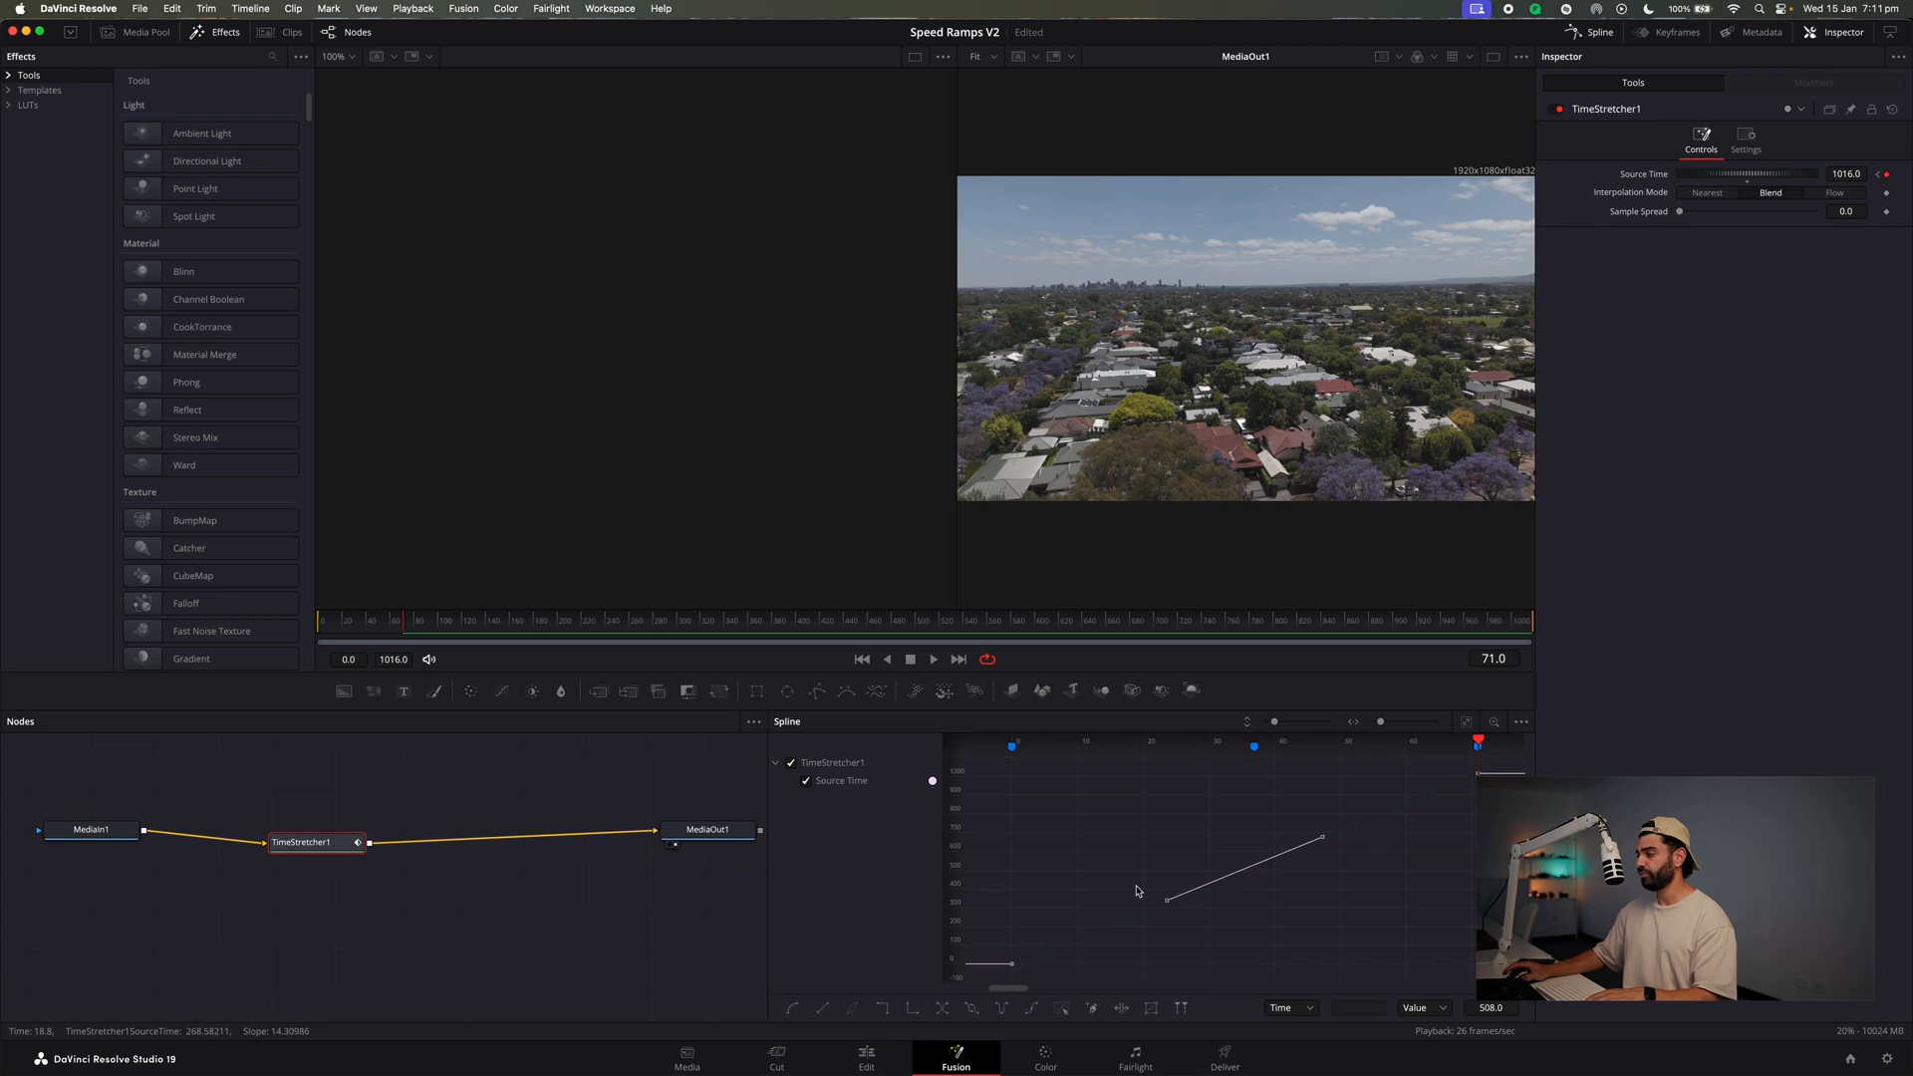
pyautogui.rightClick(1137, 895)
pyautogui.moveTo(1208, 624)
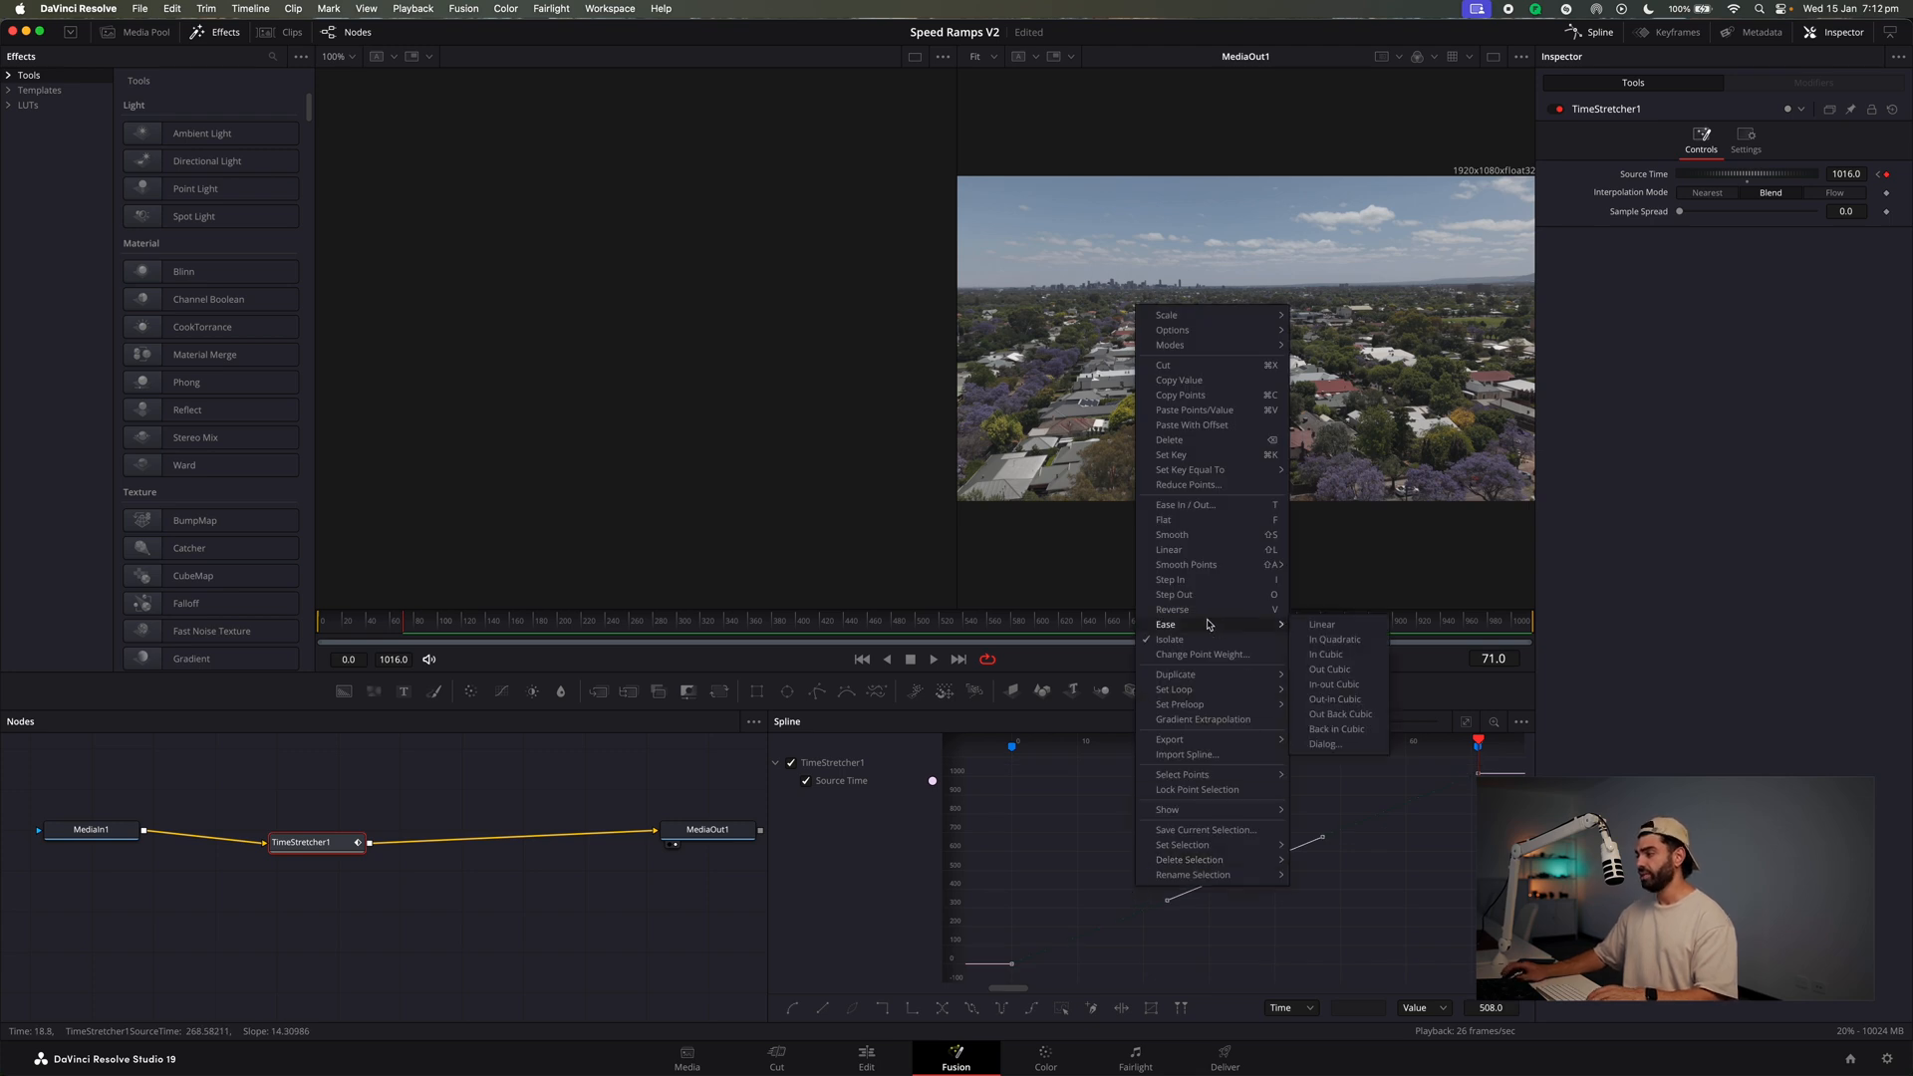
pyautogui.click(1335, 699)
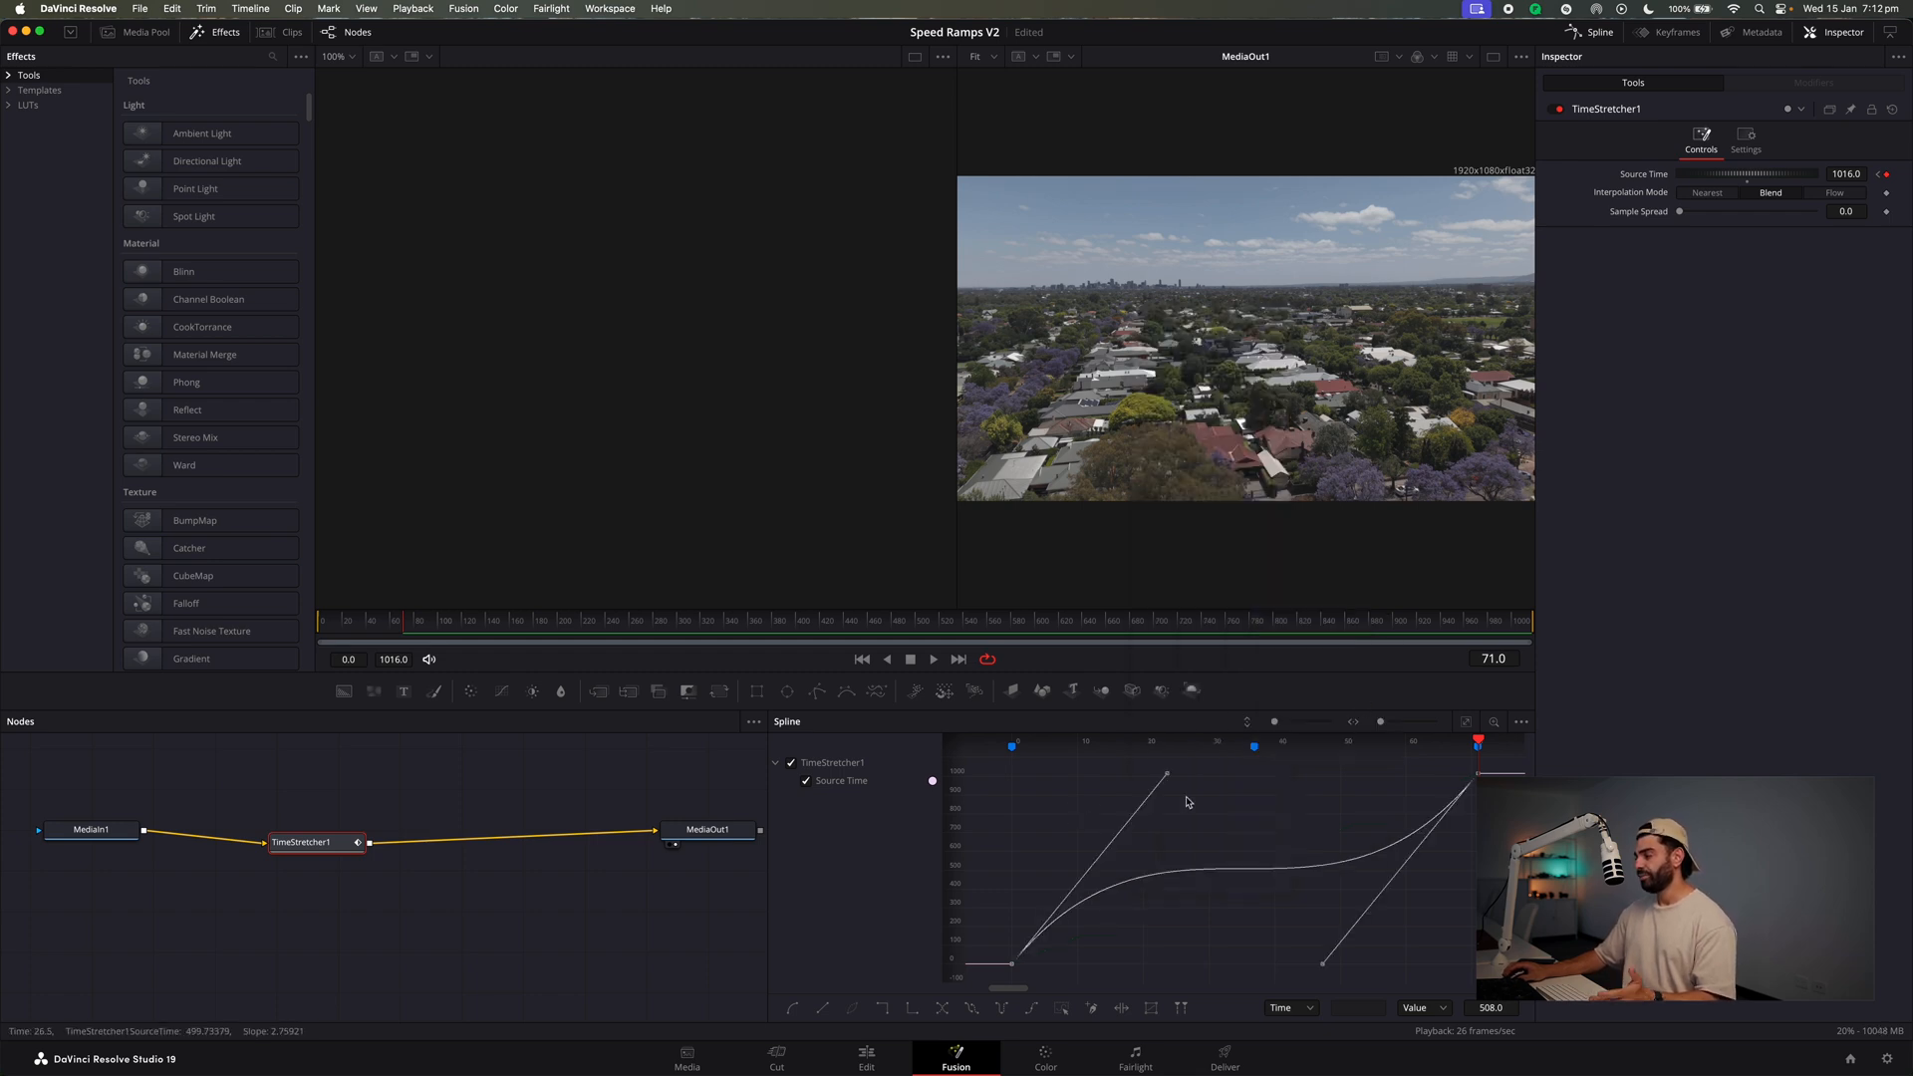
pyautogui.press('super+z')
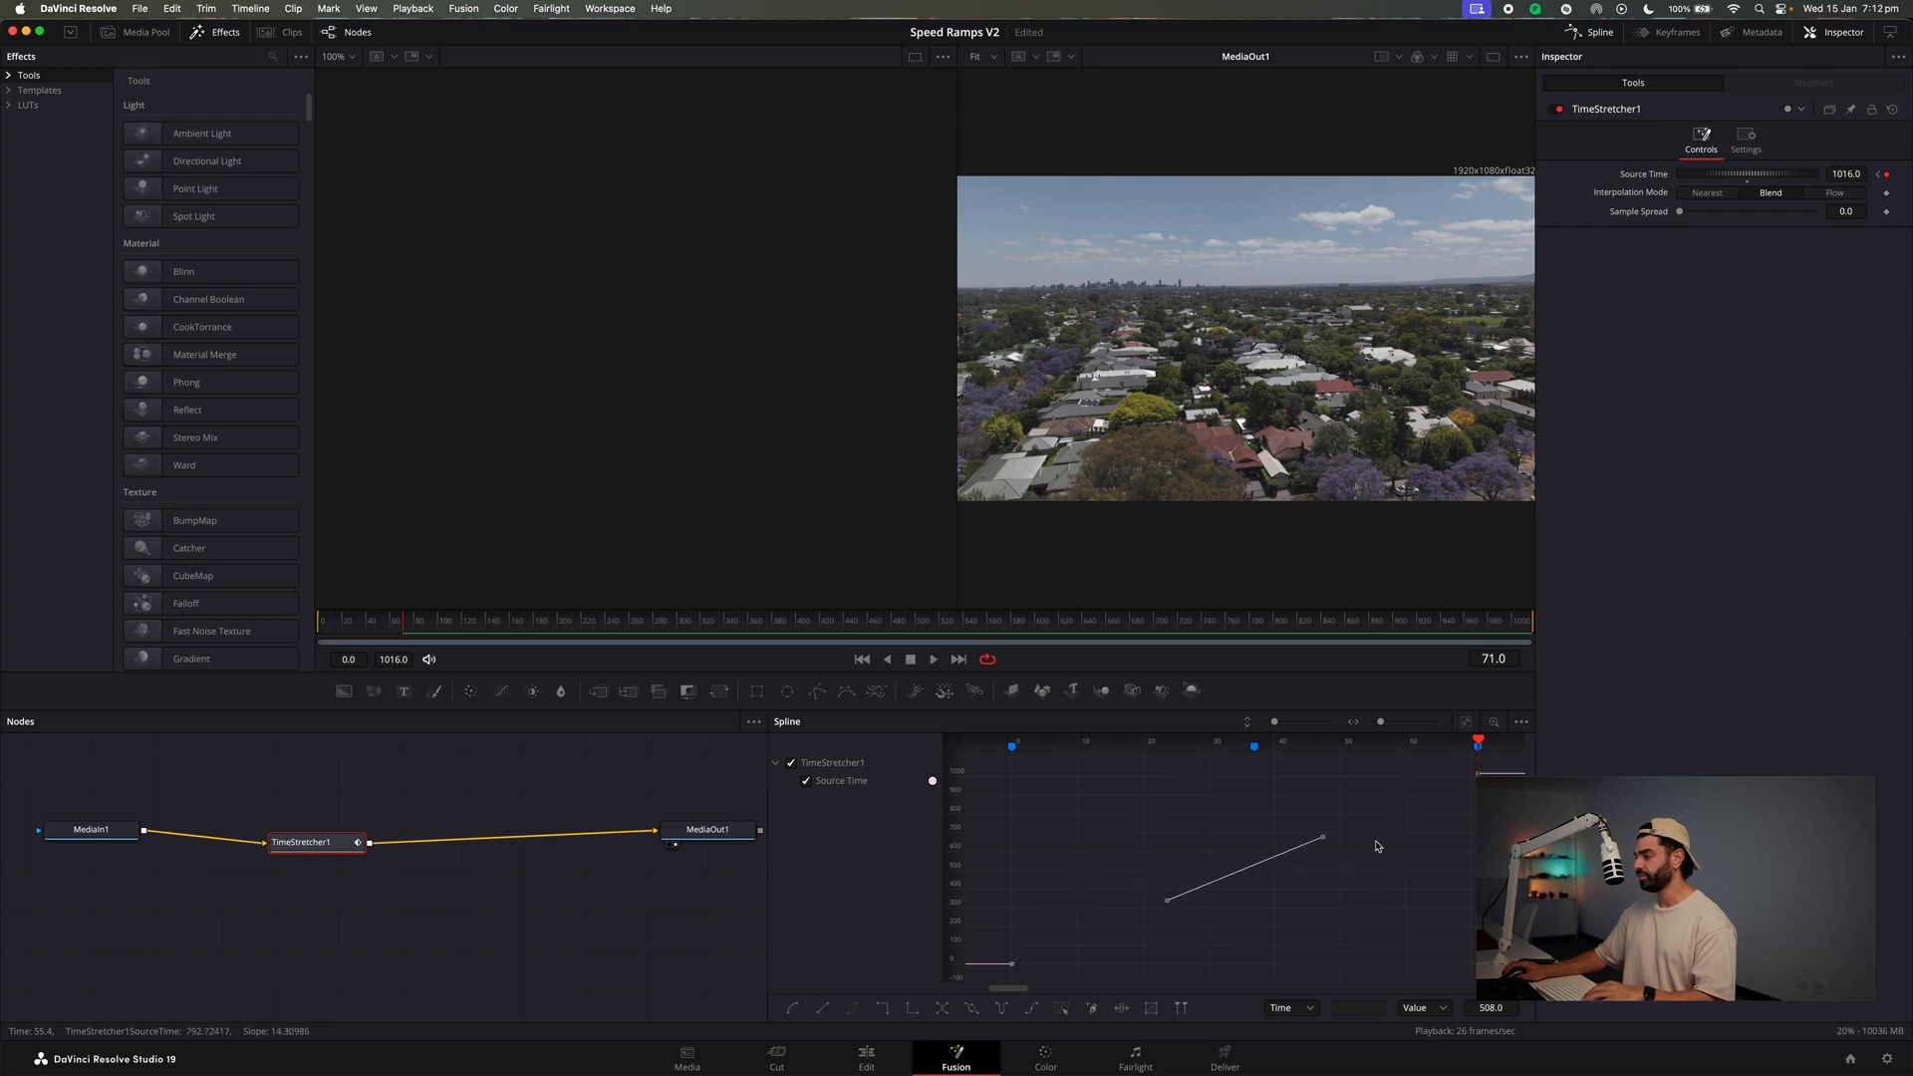
# Reshape the Source Time curve by pulling the first keyframe's handle straight up and the last keyframe's handle straight down.
pyautogui.click(1218, 931)
pyautogui.moveTo(1074, 874); pyautogui.dragTo(960, 986)
pyautogui.moveTo(1128, 876); pyautogui.dragTo(993, 863)
pyautogui.moveTo(1423, 757); pyautogui.dragTo(1423, 759)
pyautogui.moveTo(1316, 844); pyautogui.dragTo(1458, 885)
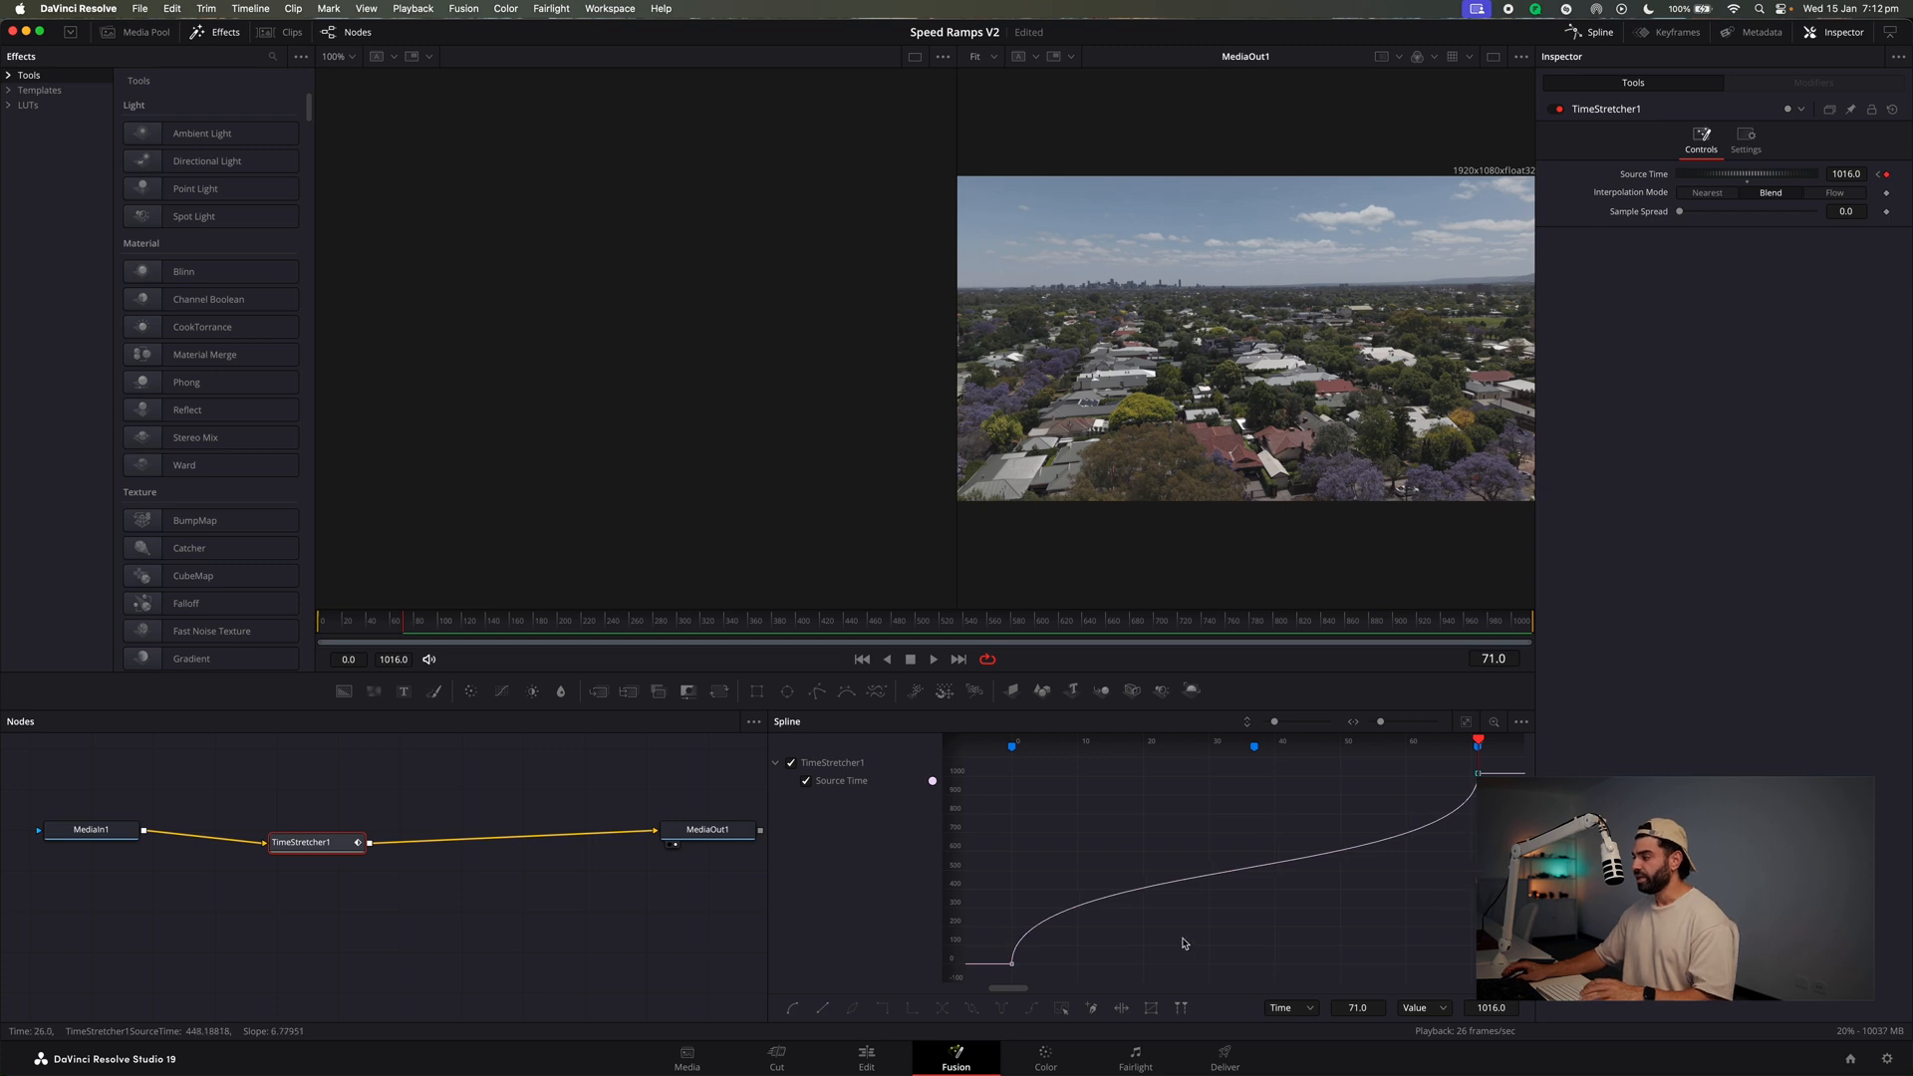
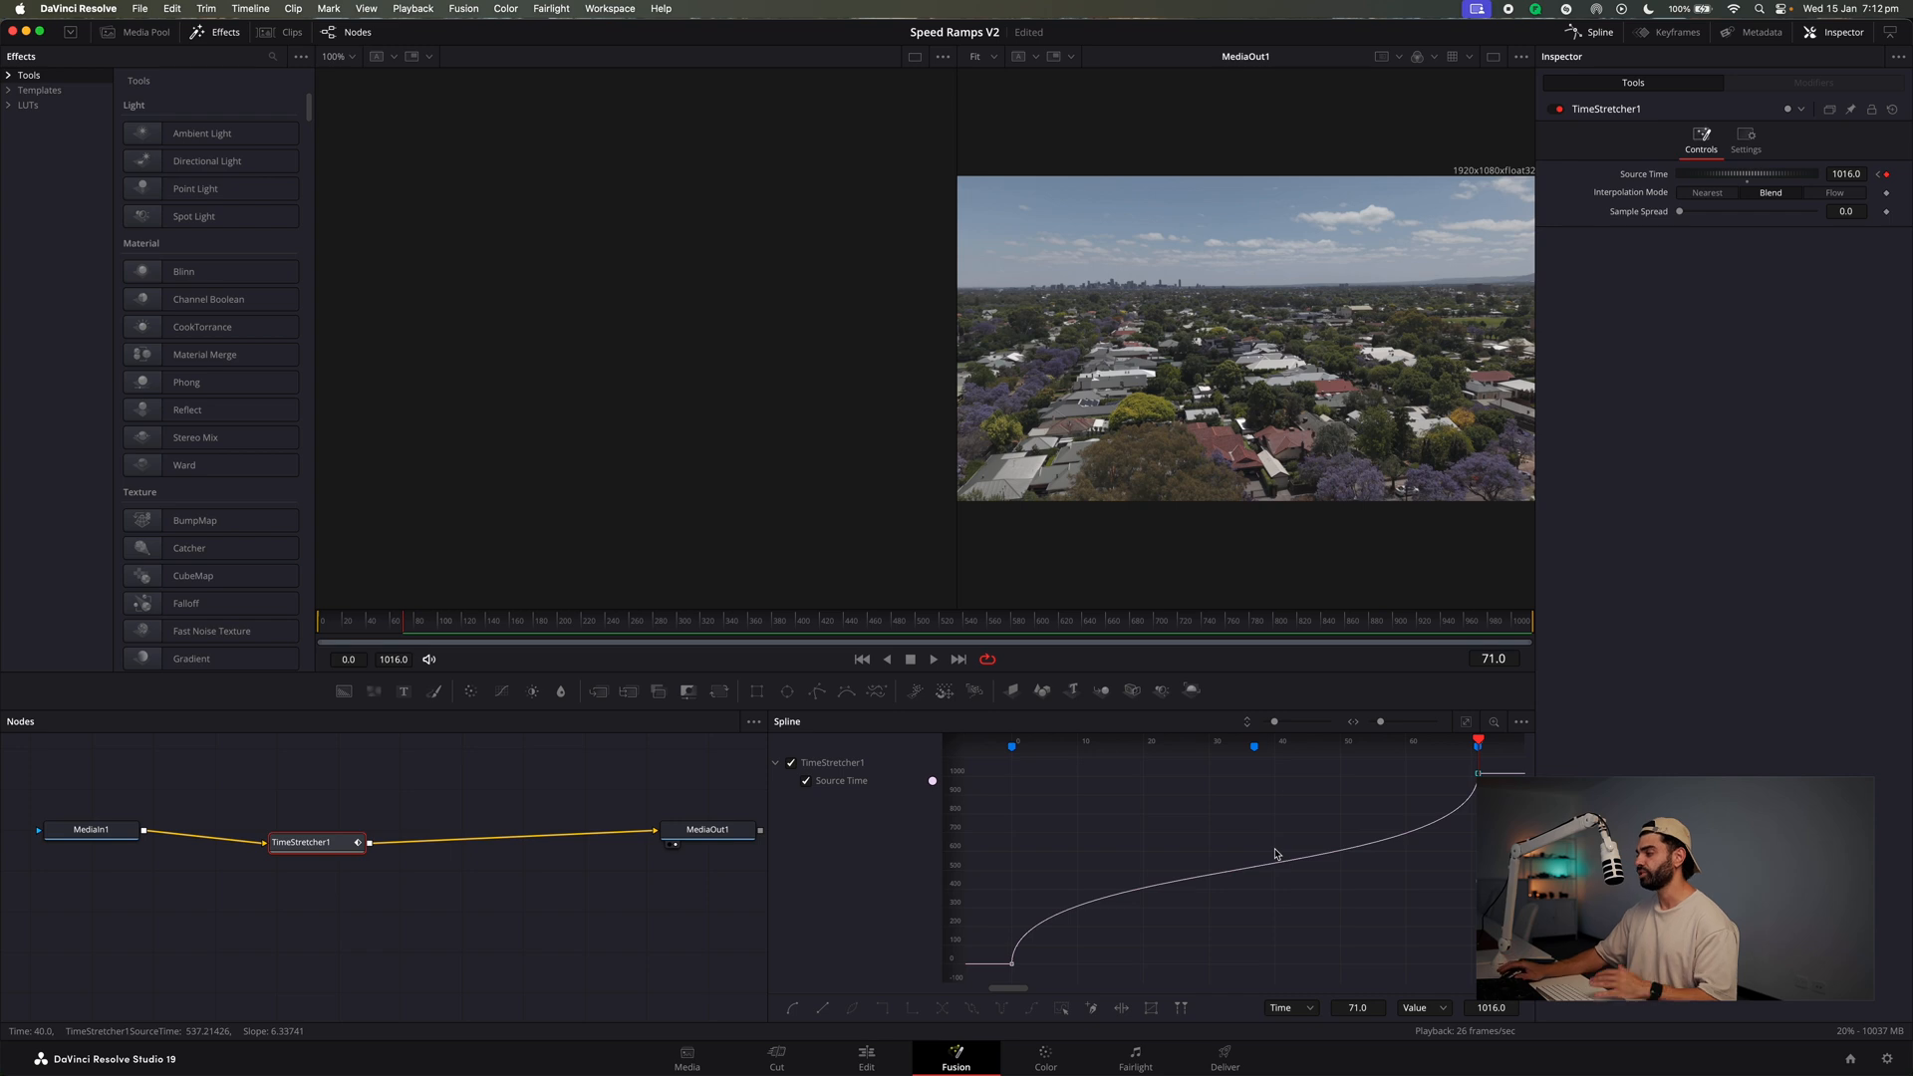
# Play the ramped drone shot from its start on the Fusion page and again in the Edit page timeline.
pyautogui.moveTo(422, 624); pyautogui.dragTo(283, 638)
pyautogui.press('space')
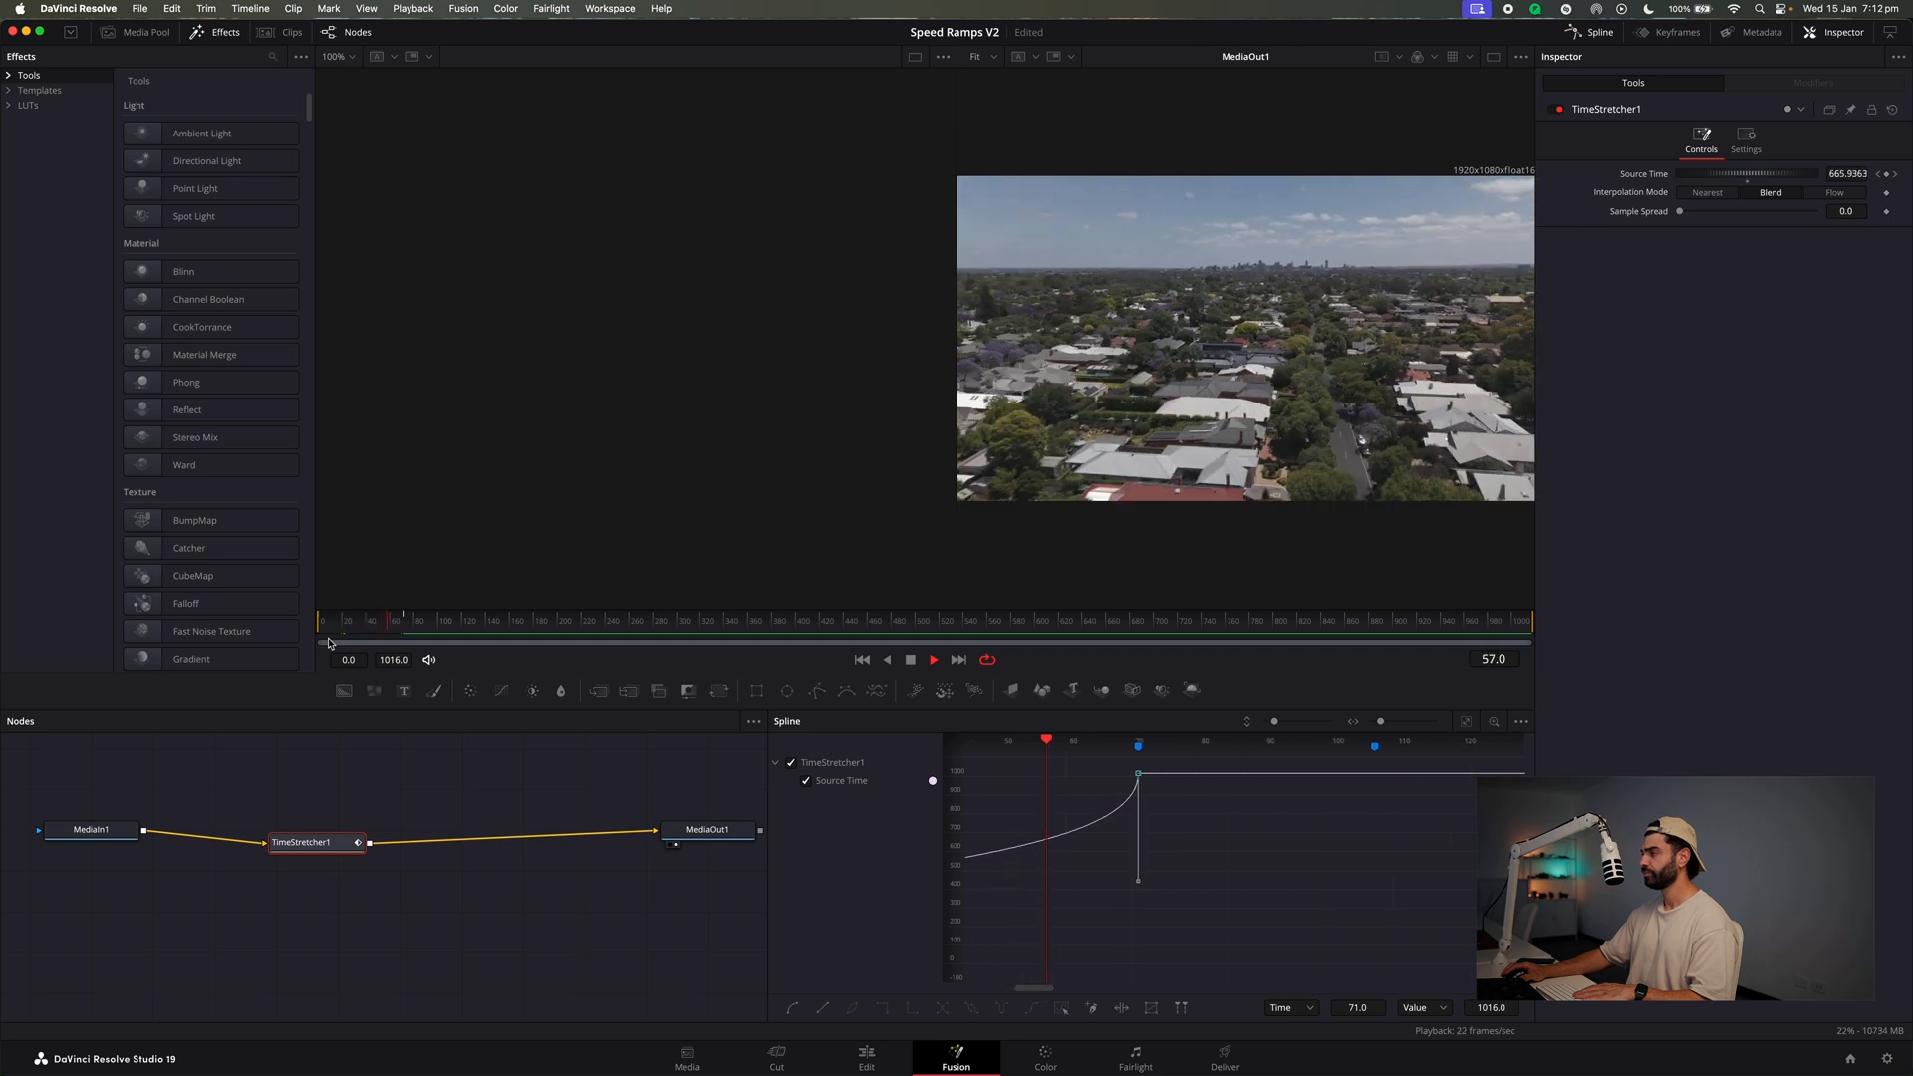
pyautogui.click(612, 636)
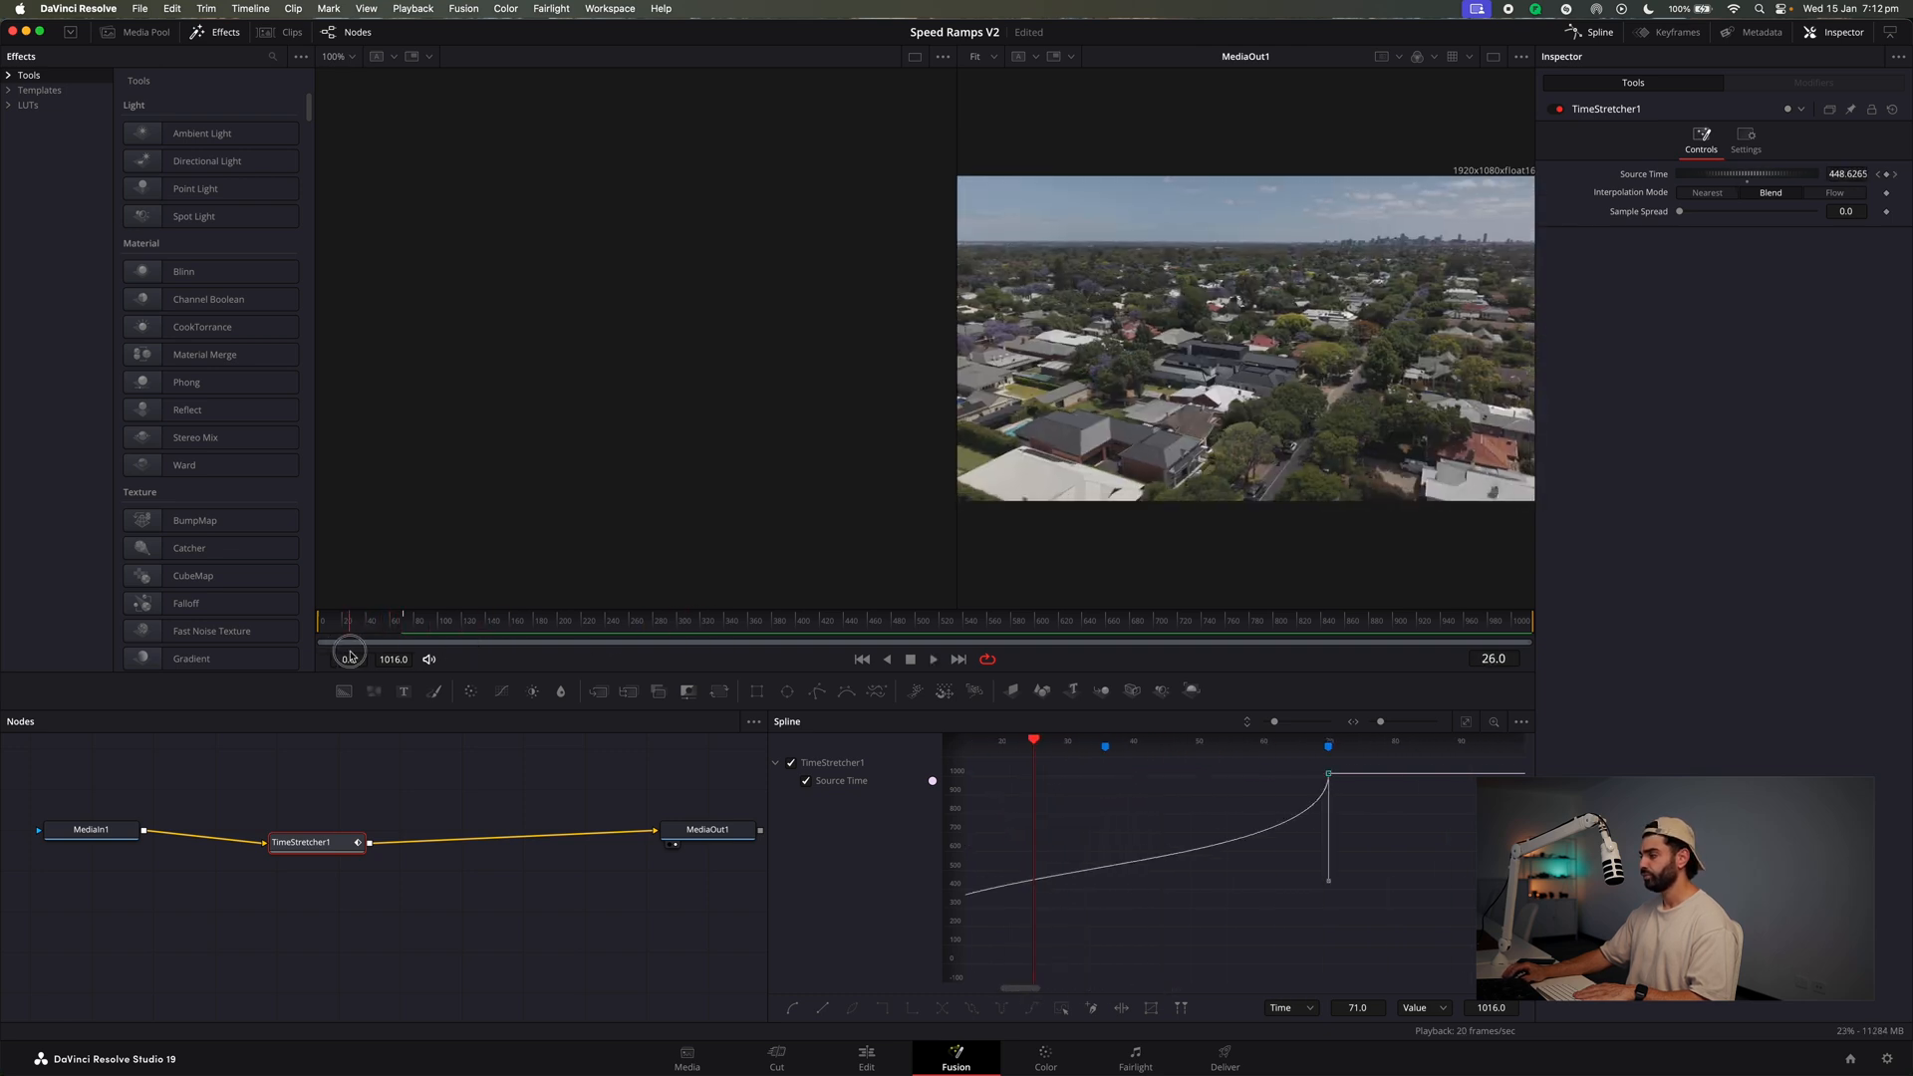
pyautogui.click(867, 1058)
pyautogui.click(1078, 615)
pyautogui.press('space')
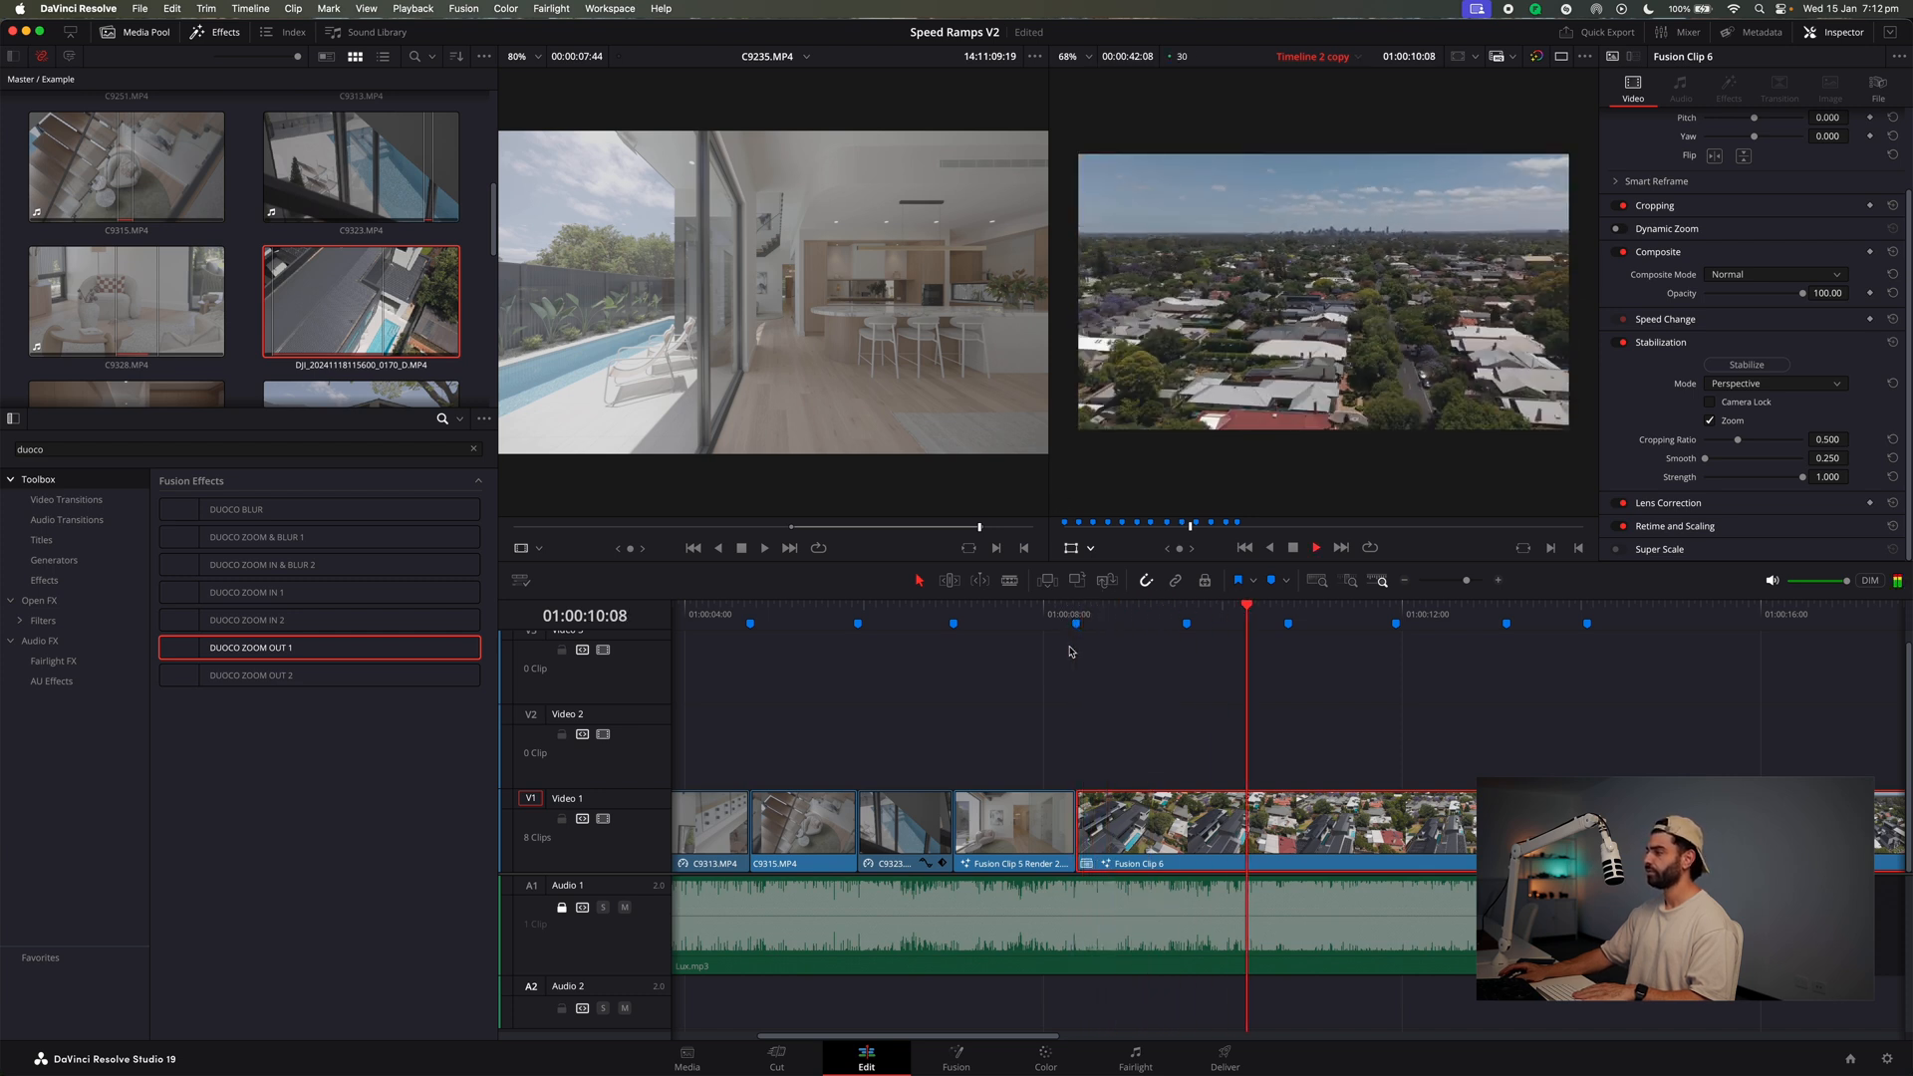
pyautogui.press('space')
pyautogui.click(1113, 619)
pyautogui.click(1070, 620)
pyautogui.press('space')
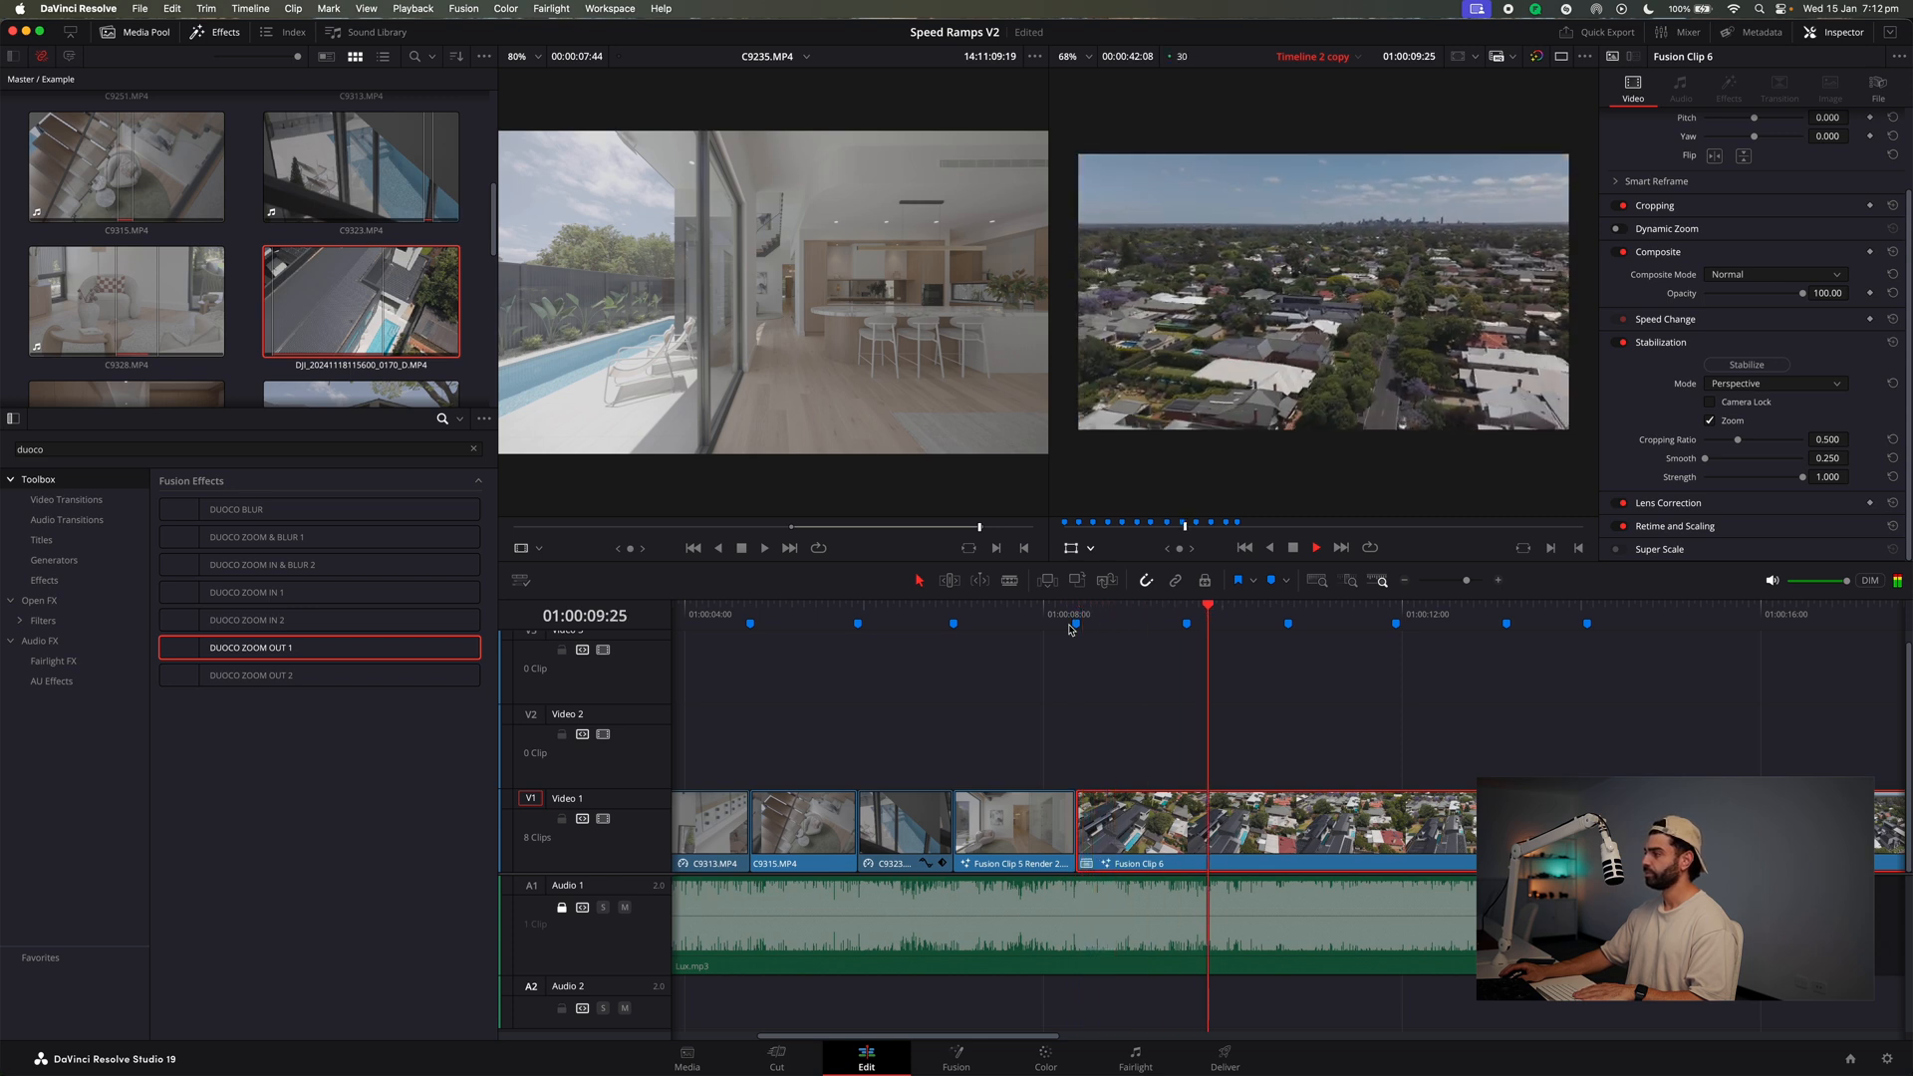
pyautogui.press('space')
# Split Fusion Clip 6 at Marker 7, 01:00:10:22, and select the part after the cut.
pyautogui.moveTo(1307, 609); pyautogui.dragTo(1289, 609)
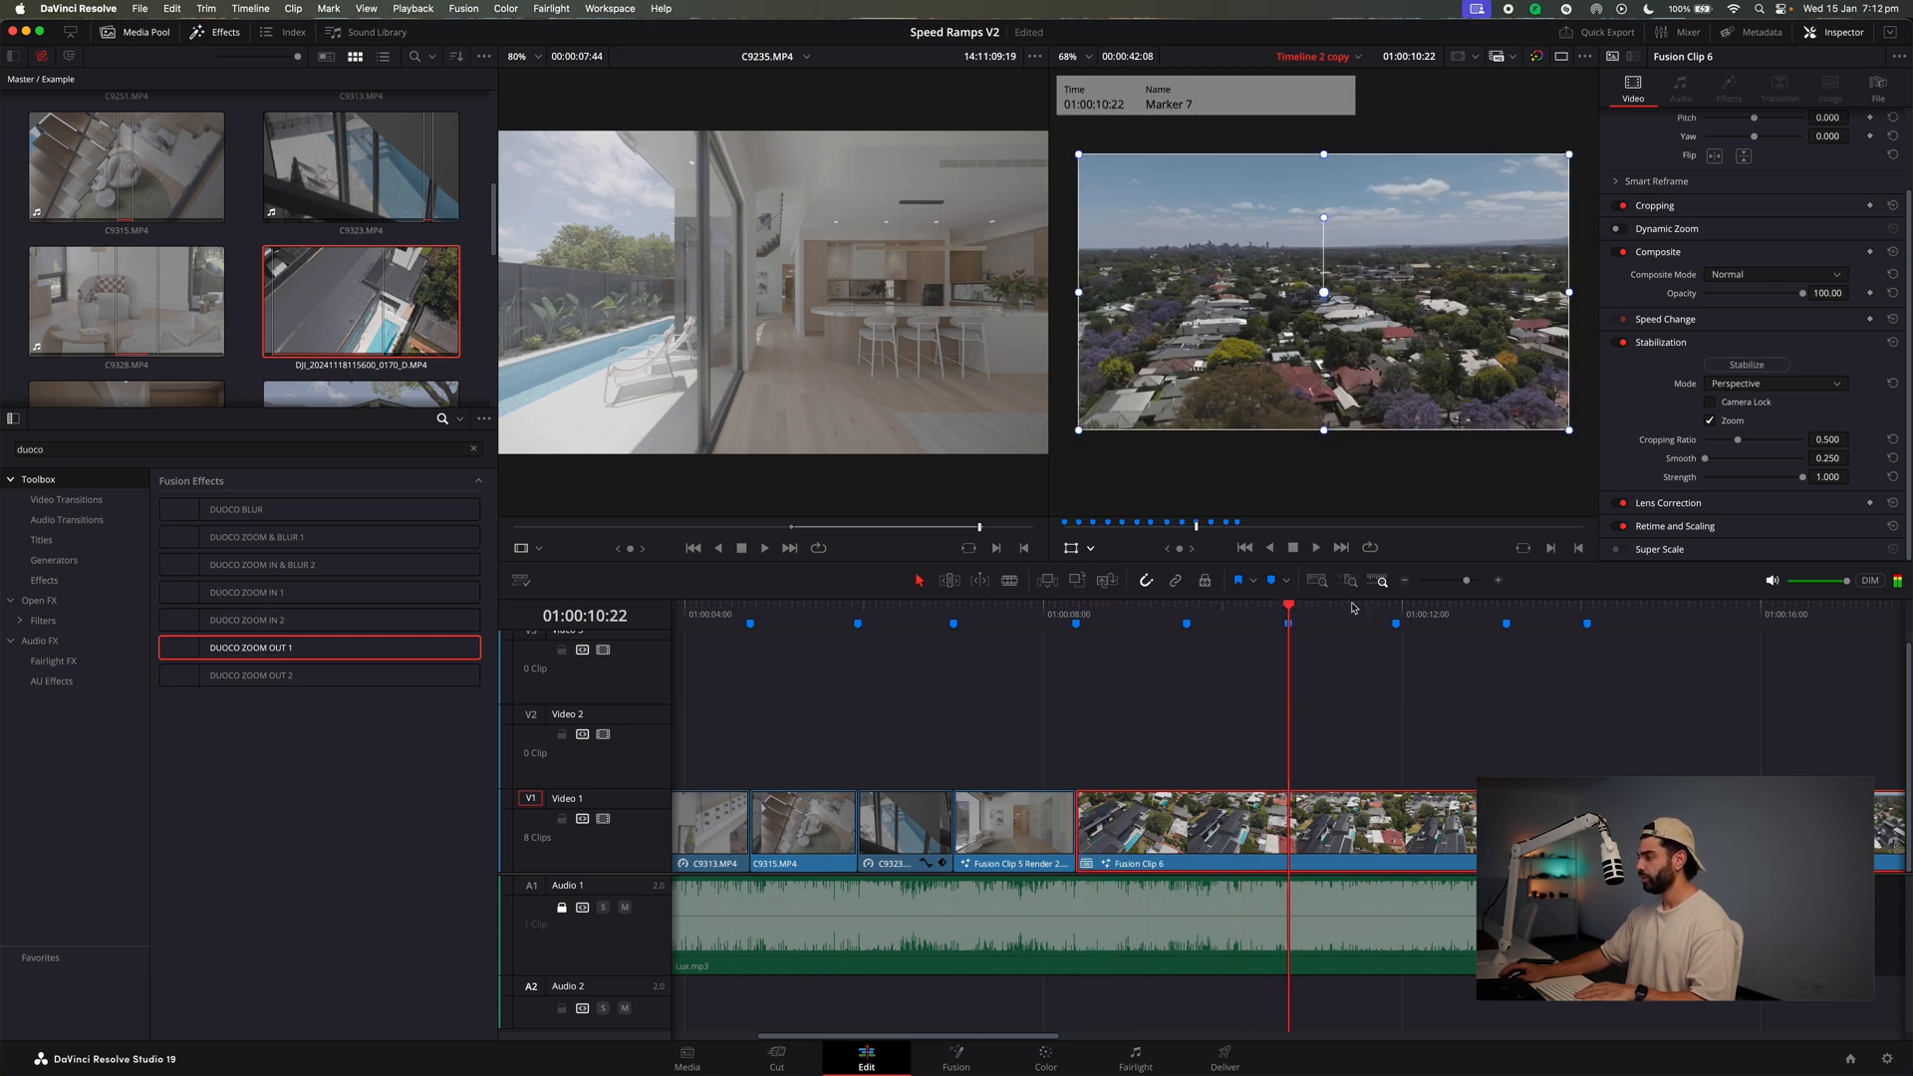
pyautogui.click(1499, 581)
pyautogui.click(1498, 581)
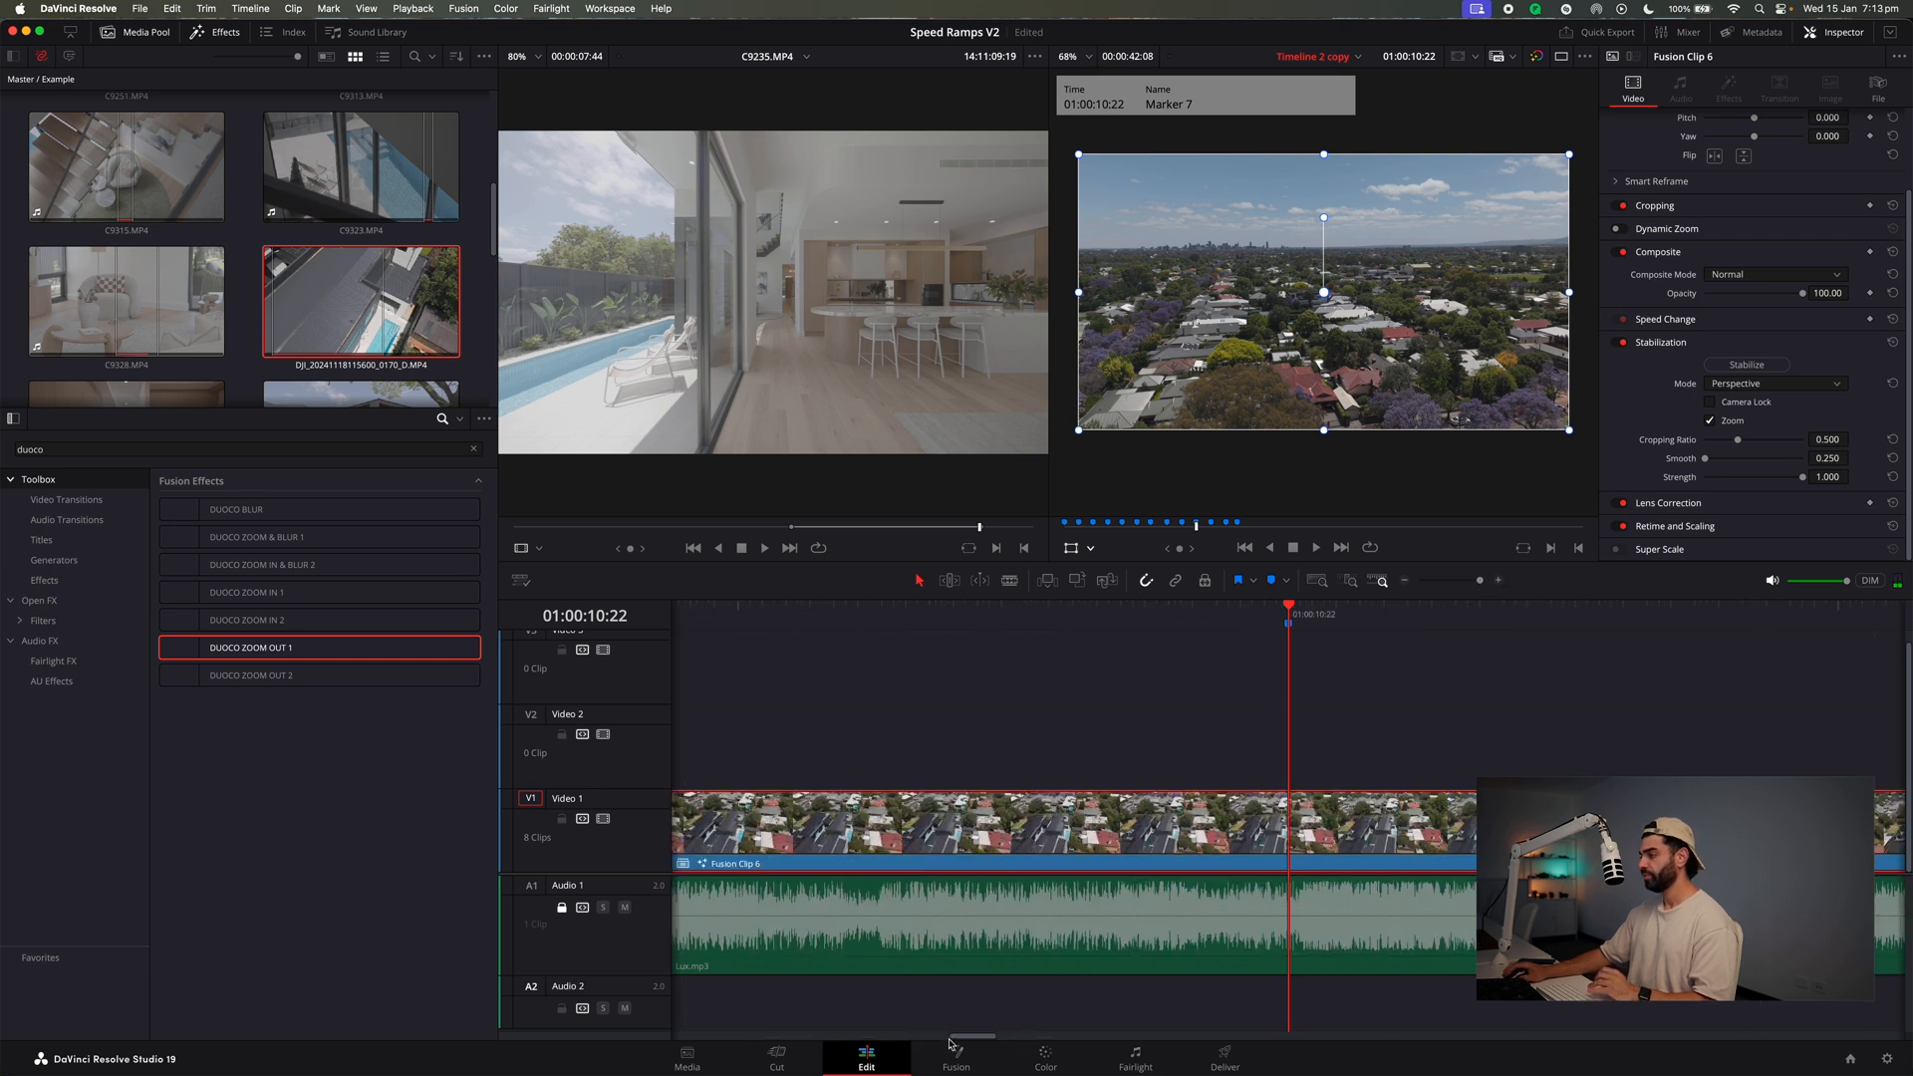
pyautogui.press('b')
pyautogui.click(1302, 839)
pyautogui.click(1369, 849)
# Try extending the drone clip one frame past Marker 7, and trim it back to the marker.
pyautogui.press('Left')
pyautogui.press('Right')
pyautogui.press('Right')
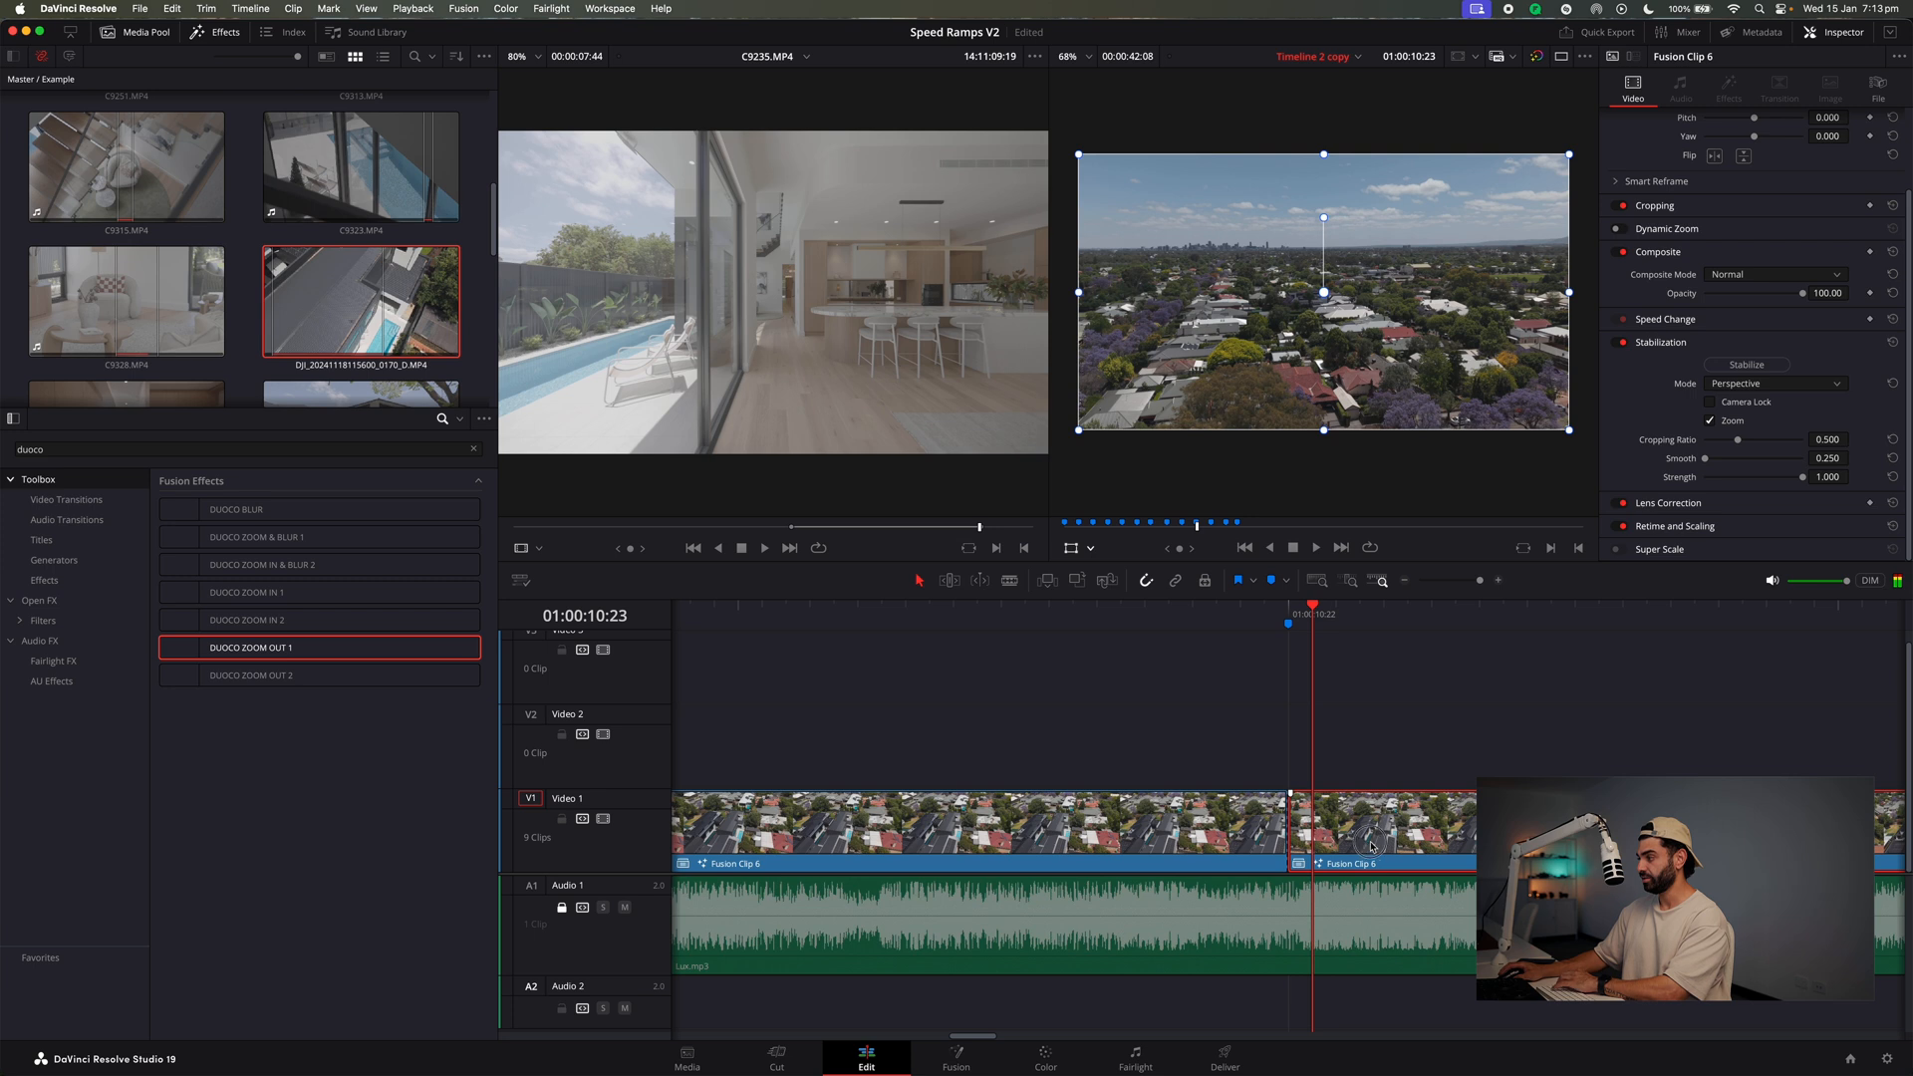
pyautogui.press('.')
pyautogui.press('Left')
pyautogui.press('Left')
pyautogui.moveTo(1295, 816); pyautogui.dragTo(1311, 825)
pyautogui.press('Right')
pyautogui.press('Right')
pyautogui.press('Left')
pyautogui.press('Left')
pyautogui.press('Right')
pyautogui.press('Left')
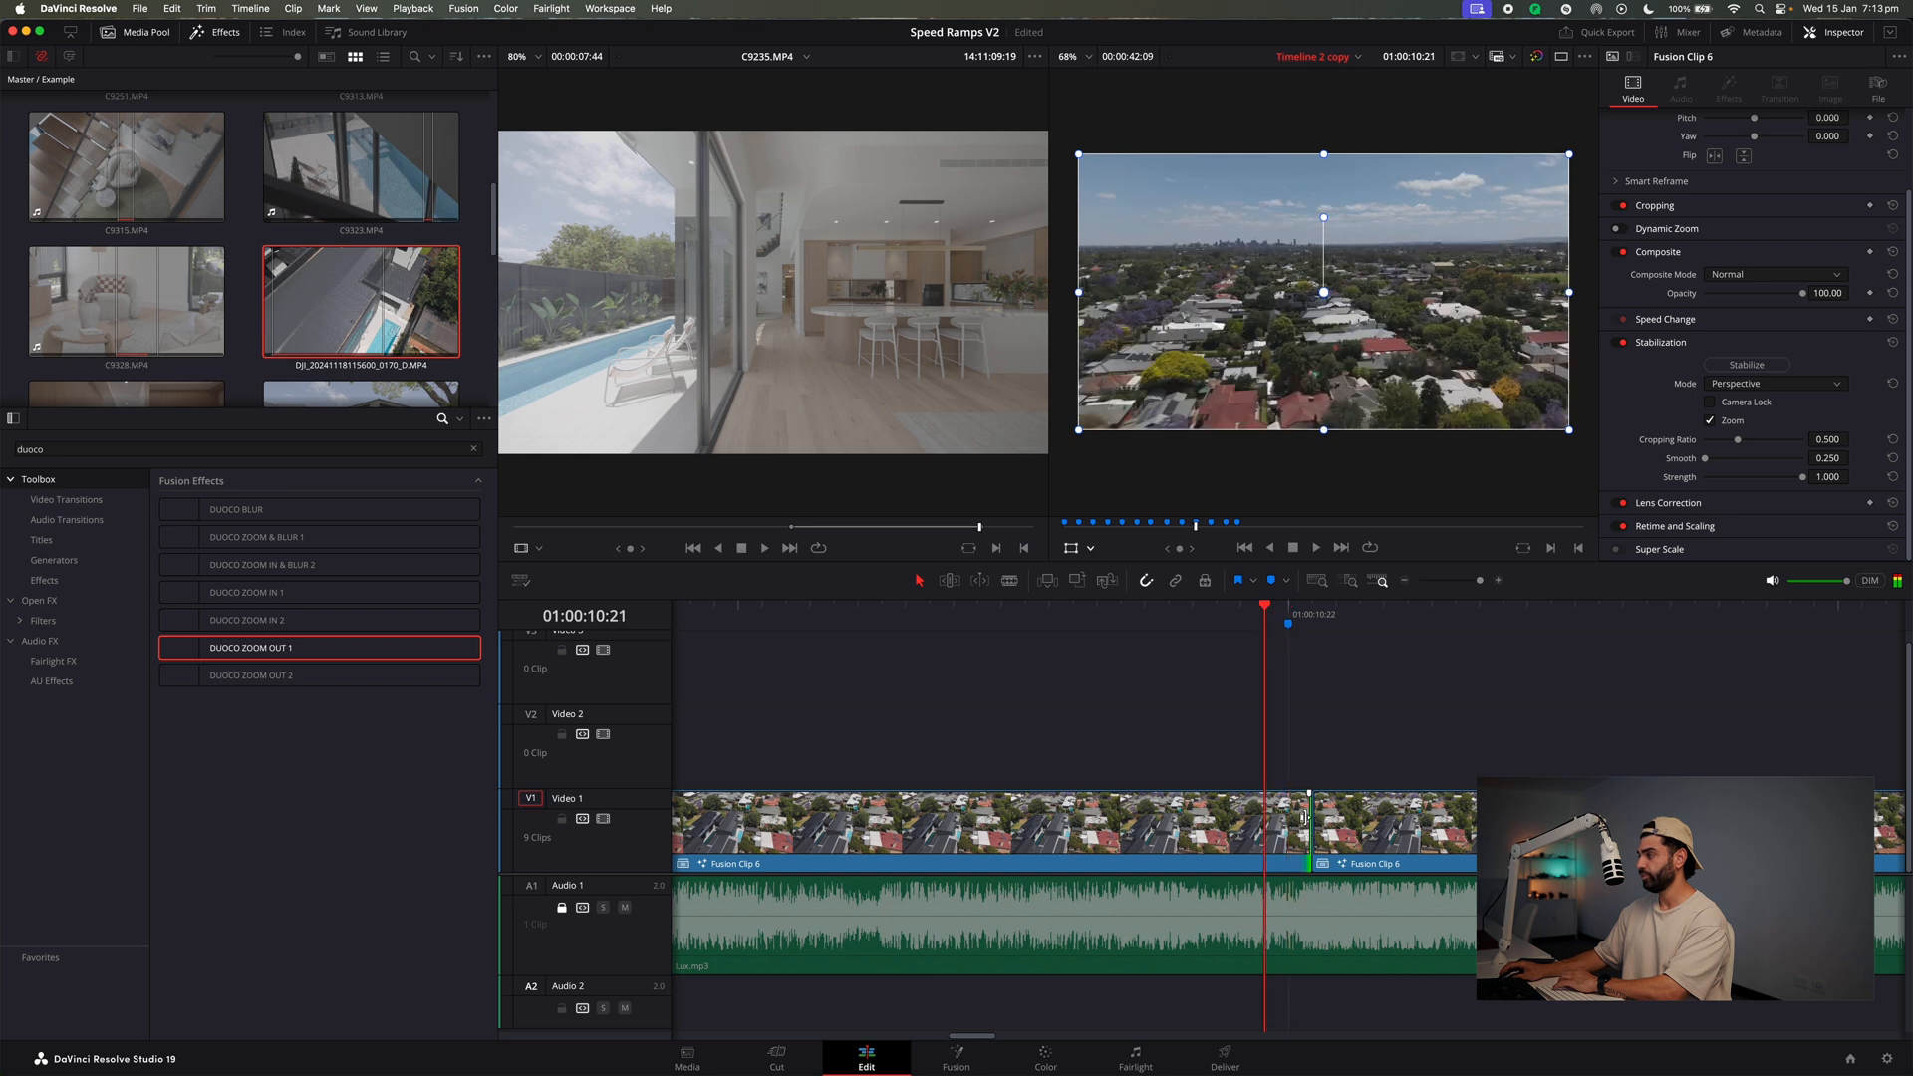
pyautogui.moveTo(1301, 819); pyautogui.dragTo(1277, 832)
# Delete the leftover part of Fusion Clip 6 after Marker 7.
pyautogui.press('Right')
pyautogui.click(1350, 842)
pyautogui.press('BackSpace')
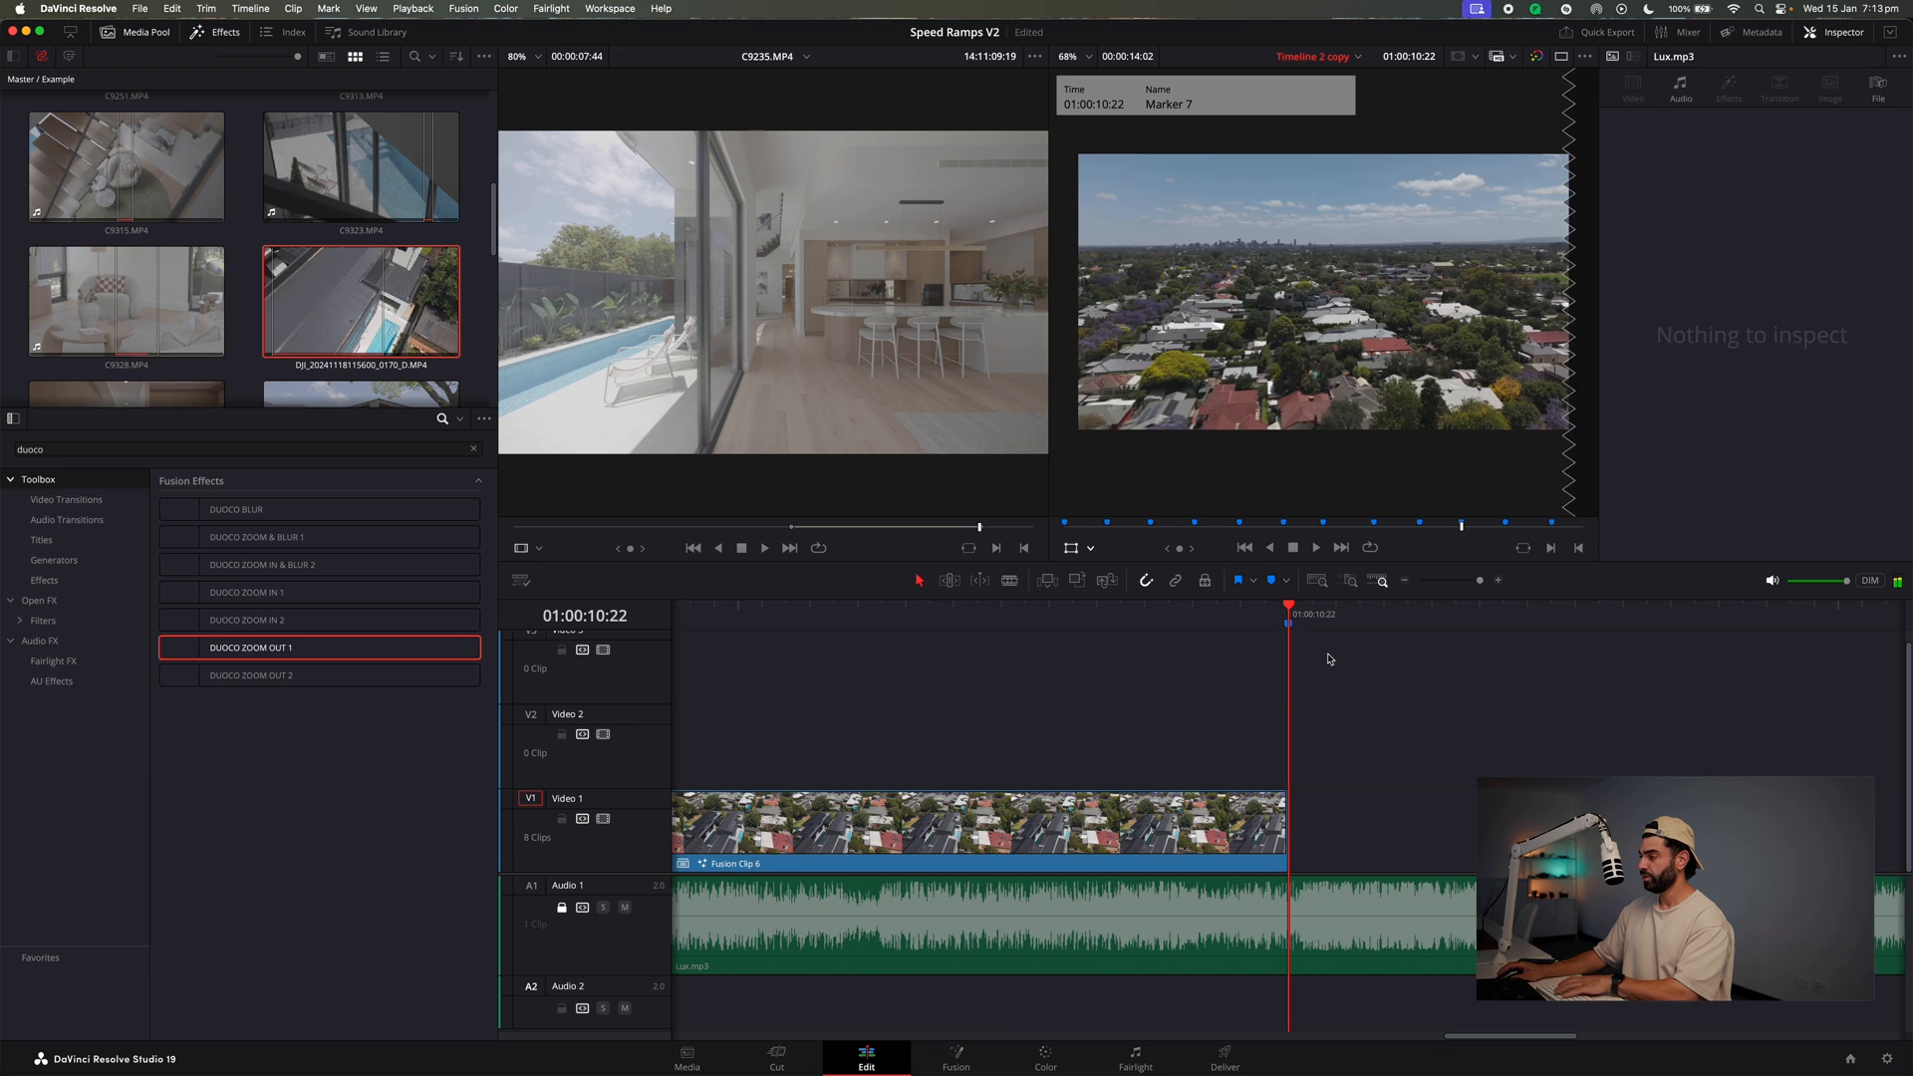
# Render the trimmed Fusion Clip 6 in place as QuickTime in Apple ProRes 4444 XQ, including its Fusion composition.
pyautogui.click(1407, 584)
pyautogui.click(1407, 584)
pyautogui.moveTo(1241, 613); pyautogui.dragTo(1195, 612)
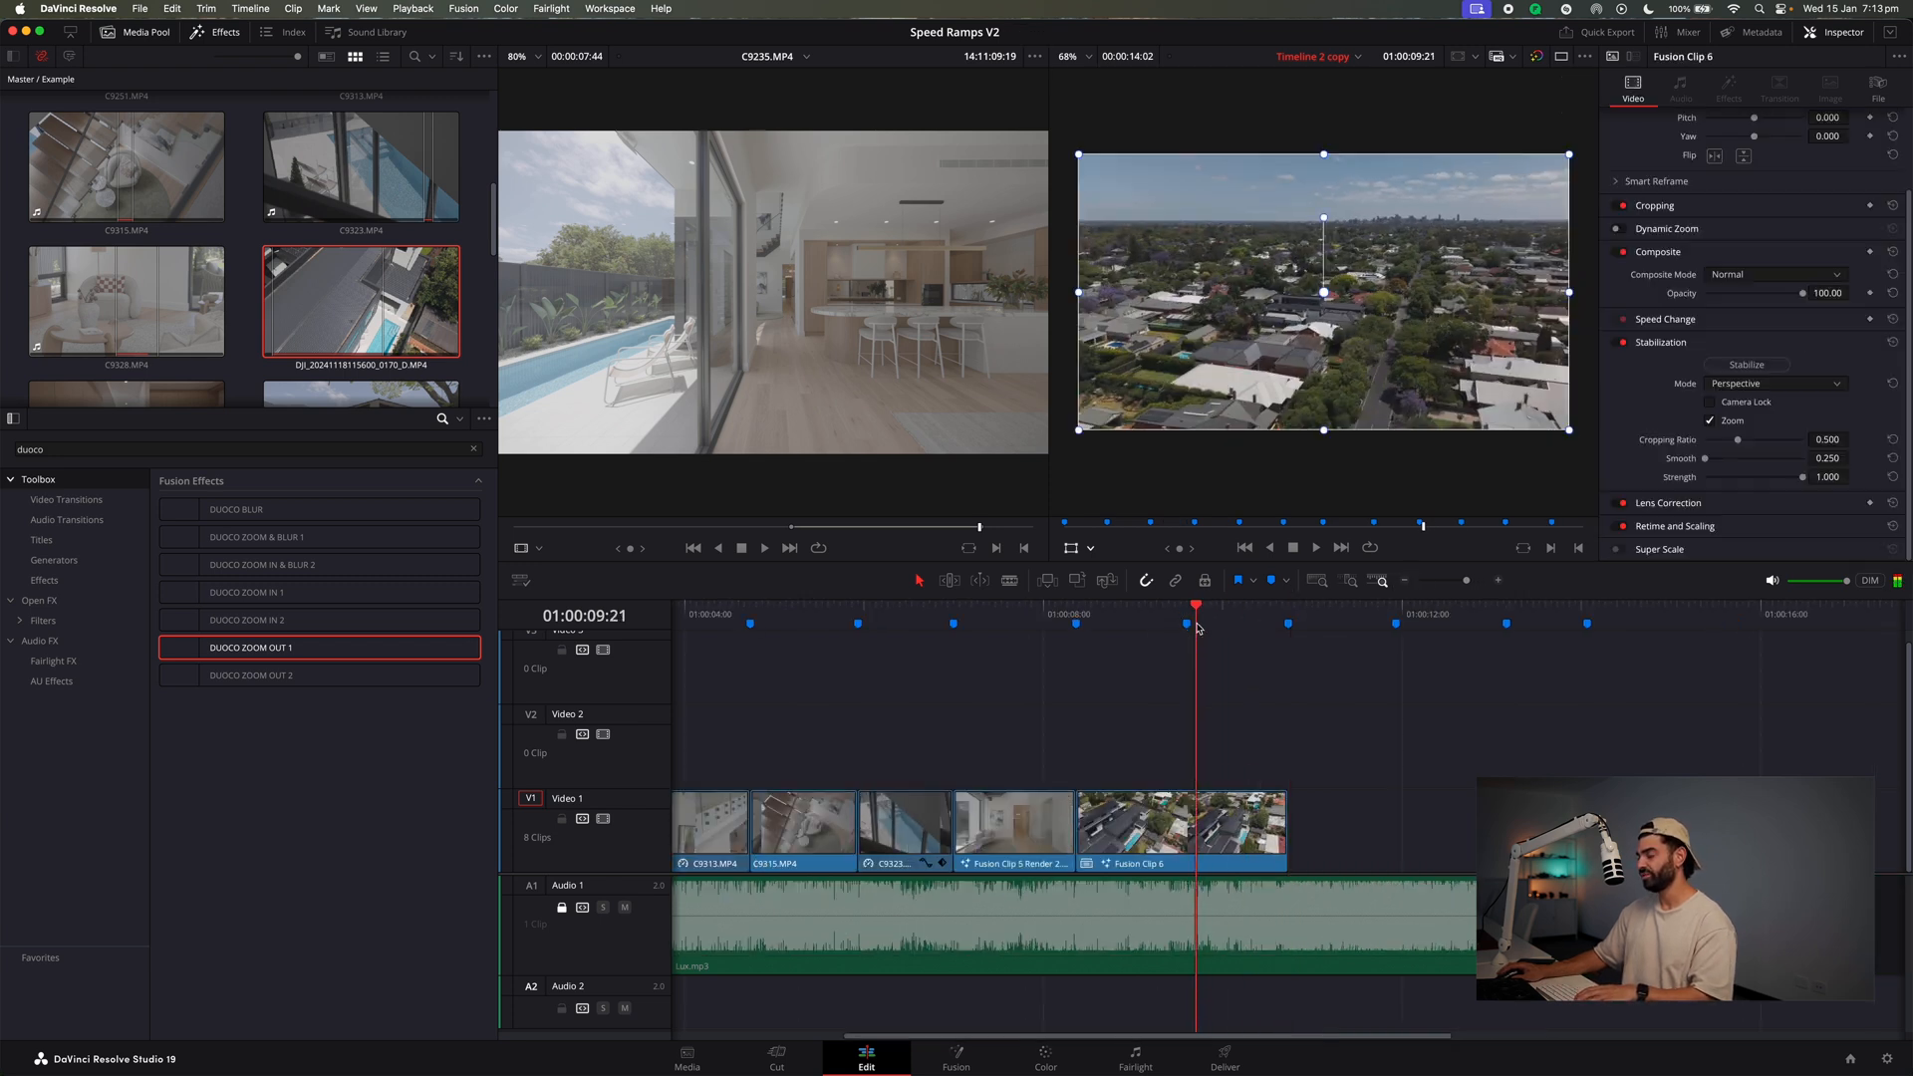
pyautogui.click(1498, 579)
pyautogui.click(1405, 584)
pyautogui.click(1405, 584)
pyautogui.click(1405, 584)
pyautogui.click(1405, 584)
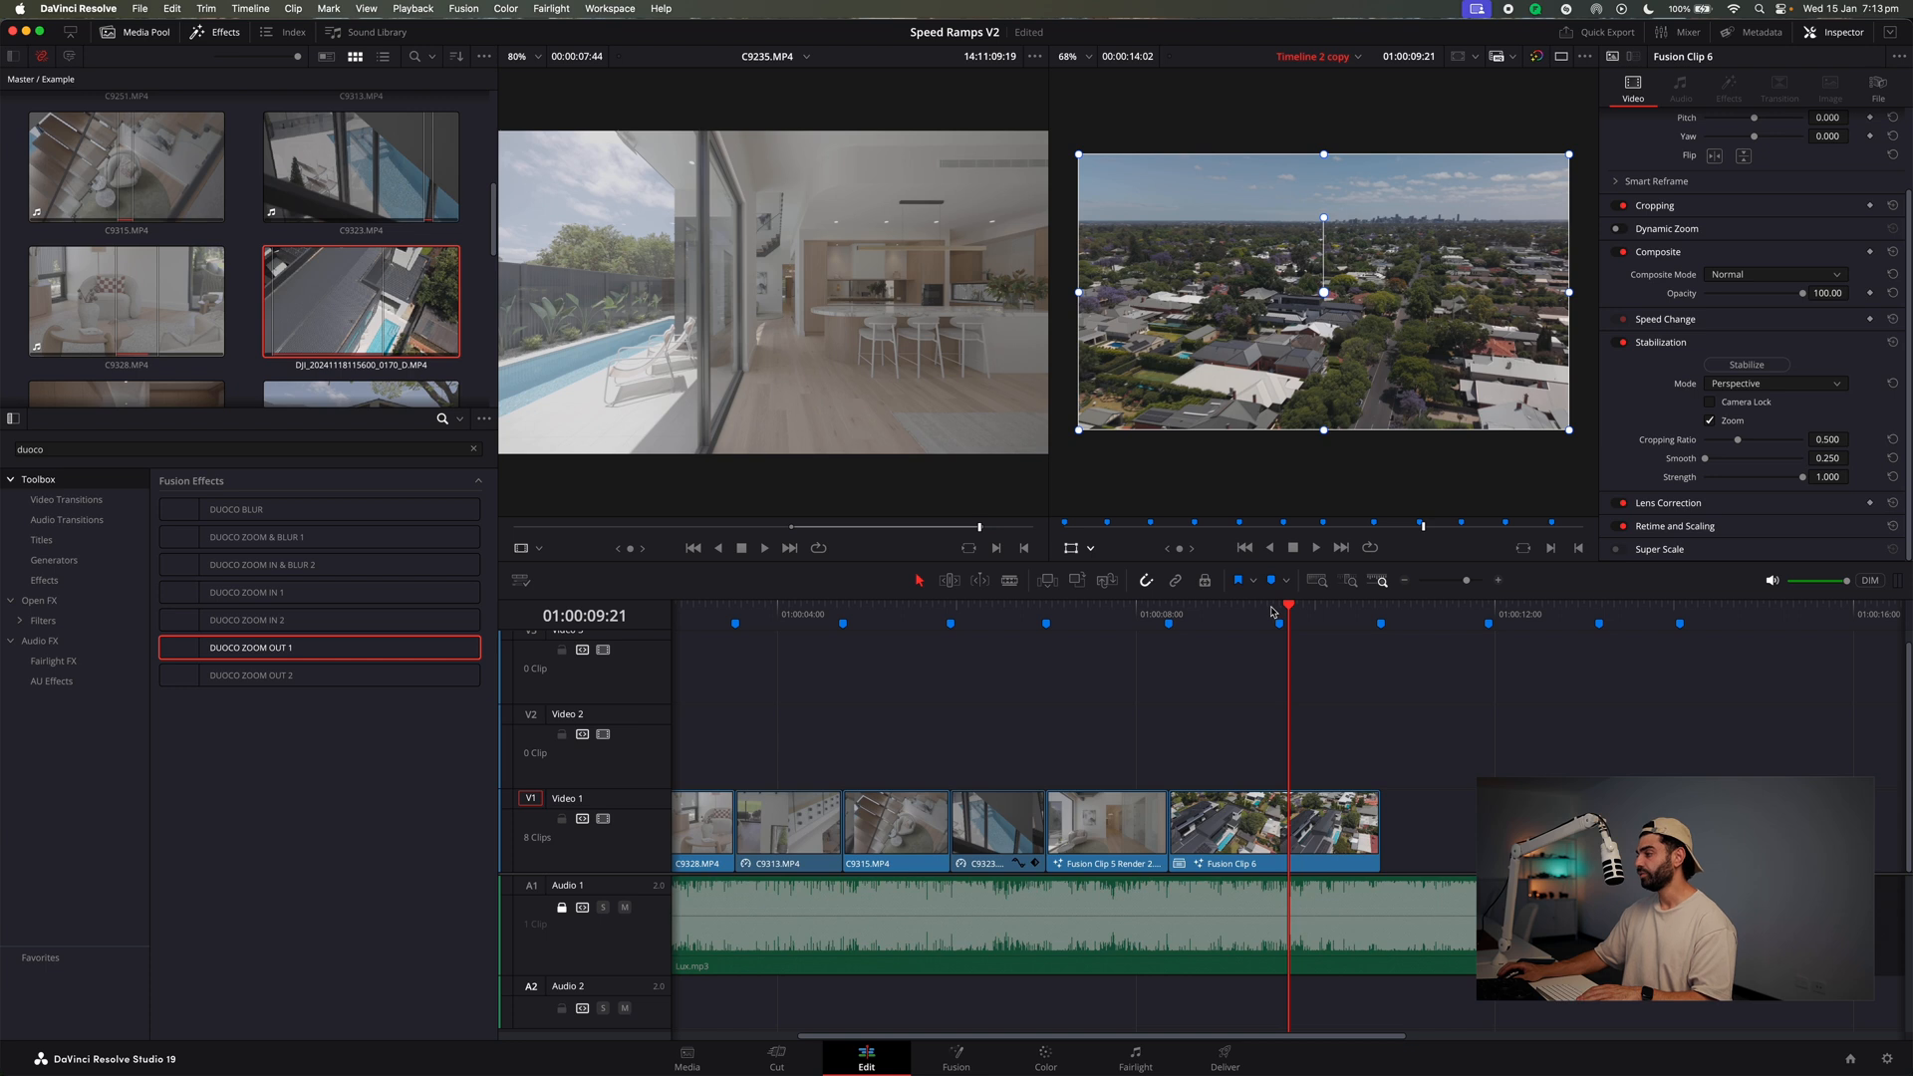
pyautogui.moveTo(1271, 611); pyautogui.dragTo(1227, 618)
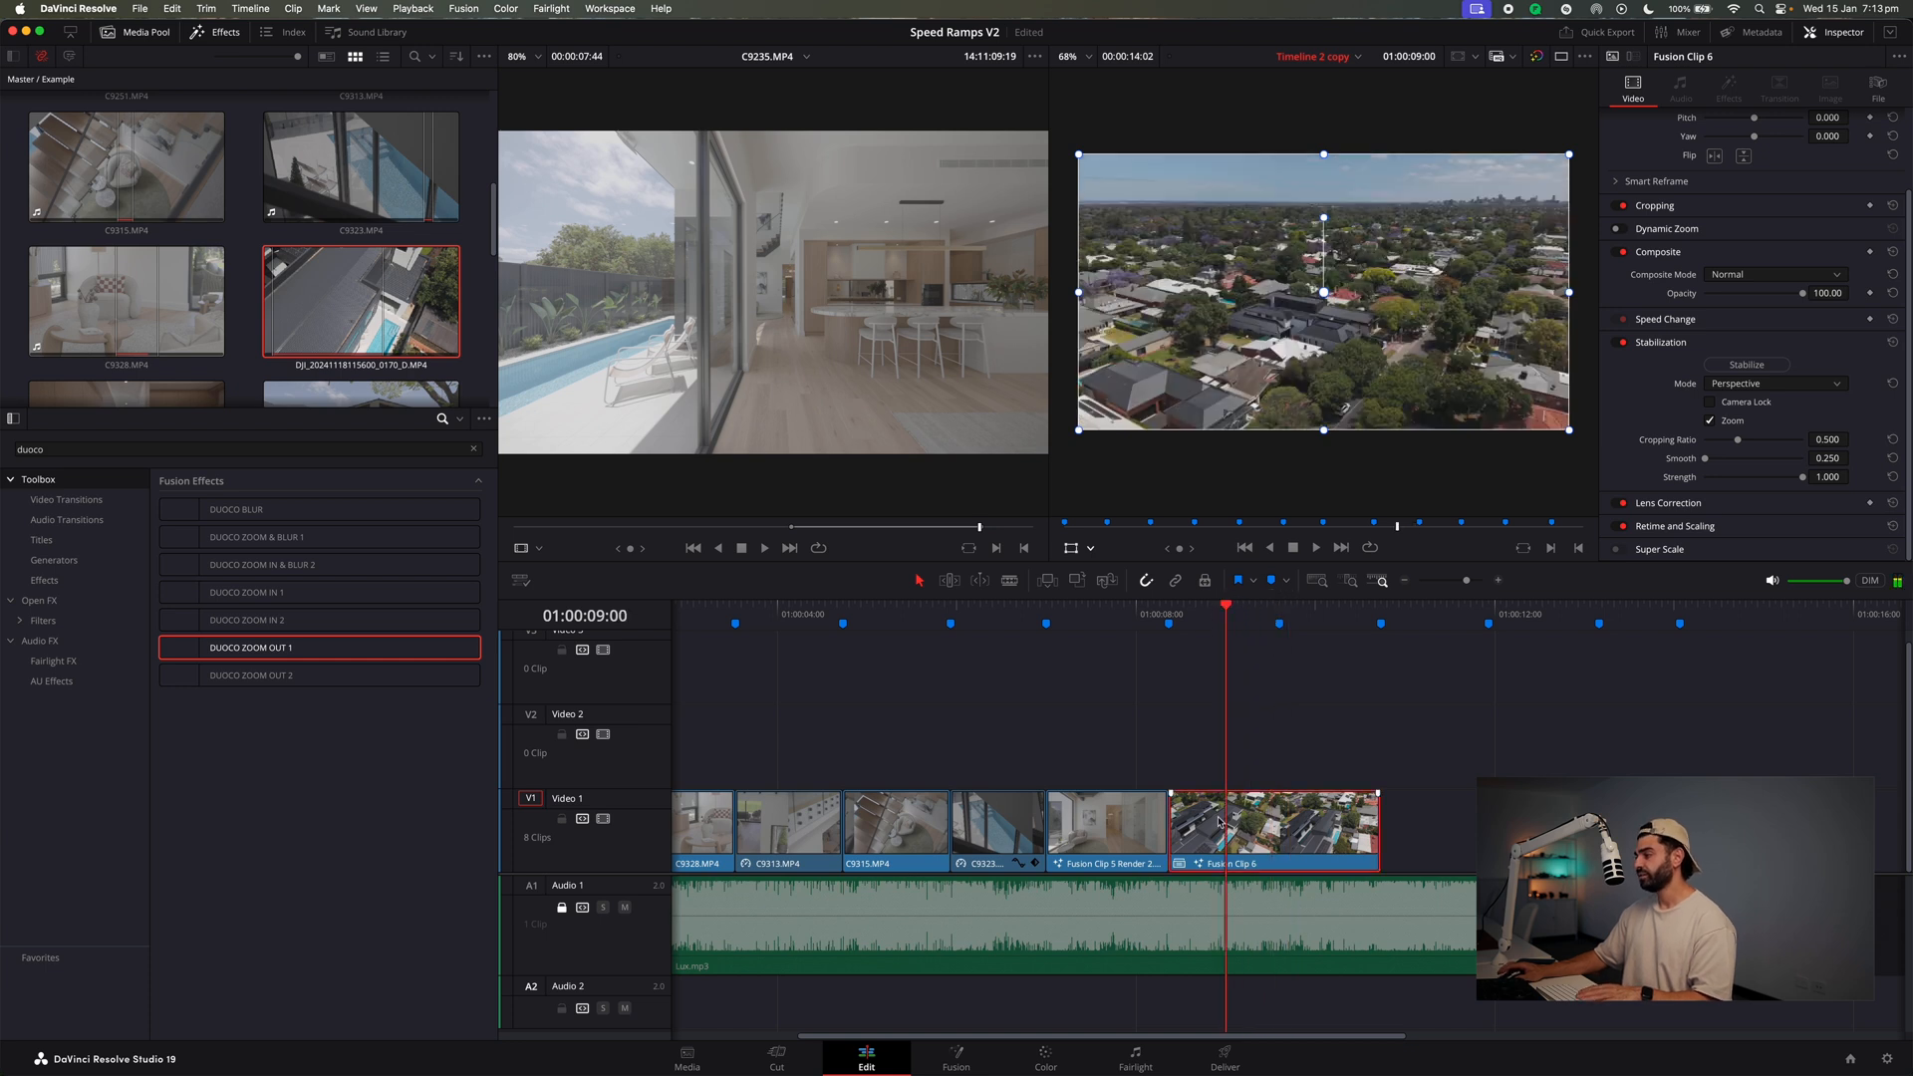
pyautogui.rightClick(1278, 797)
pyautogui.click(1325, 419)
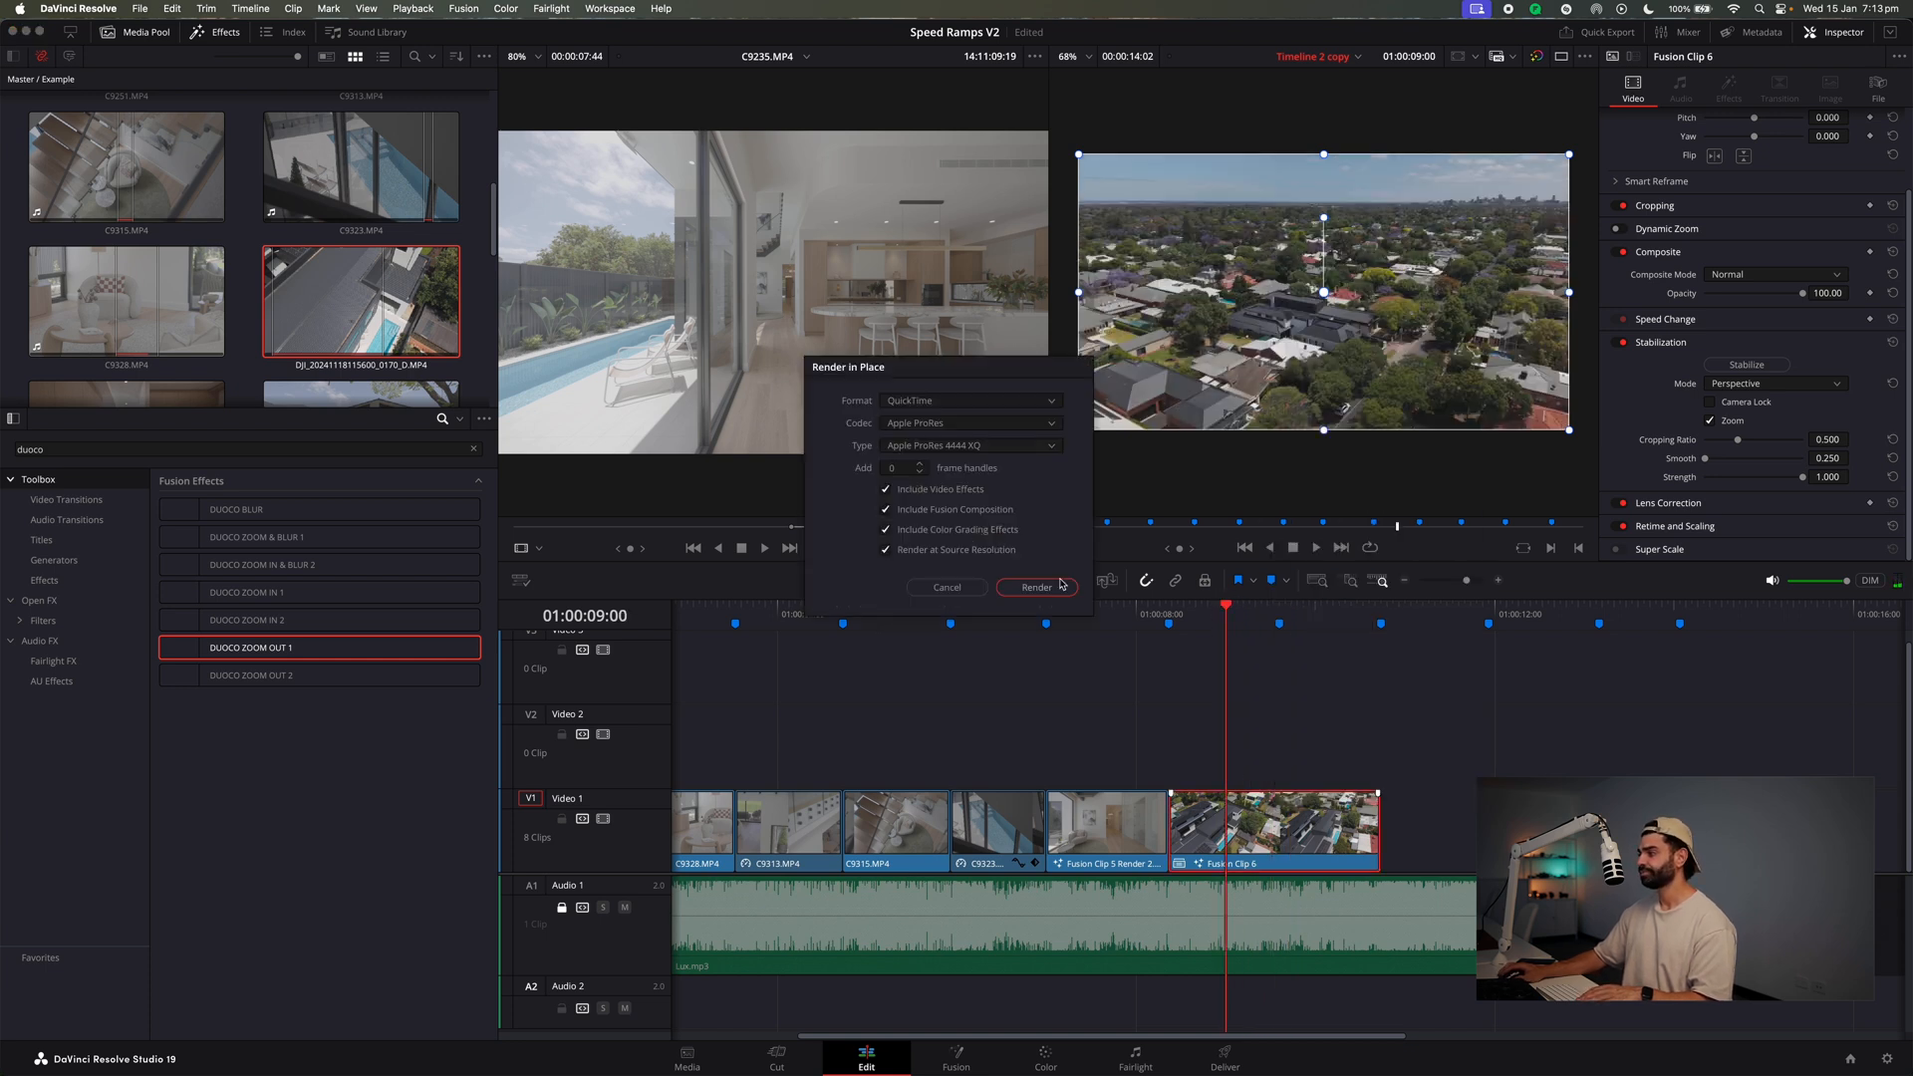
pyautogui.click(1036, 586)
pyautogui.press('Return')
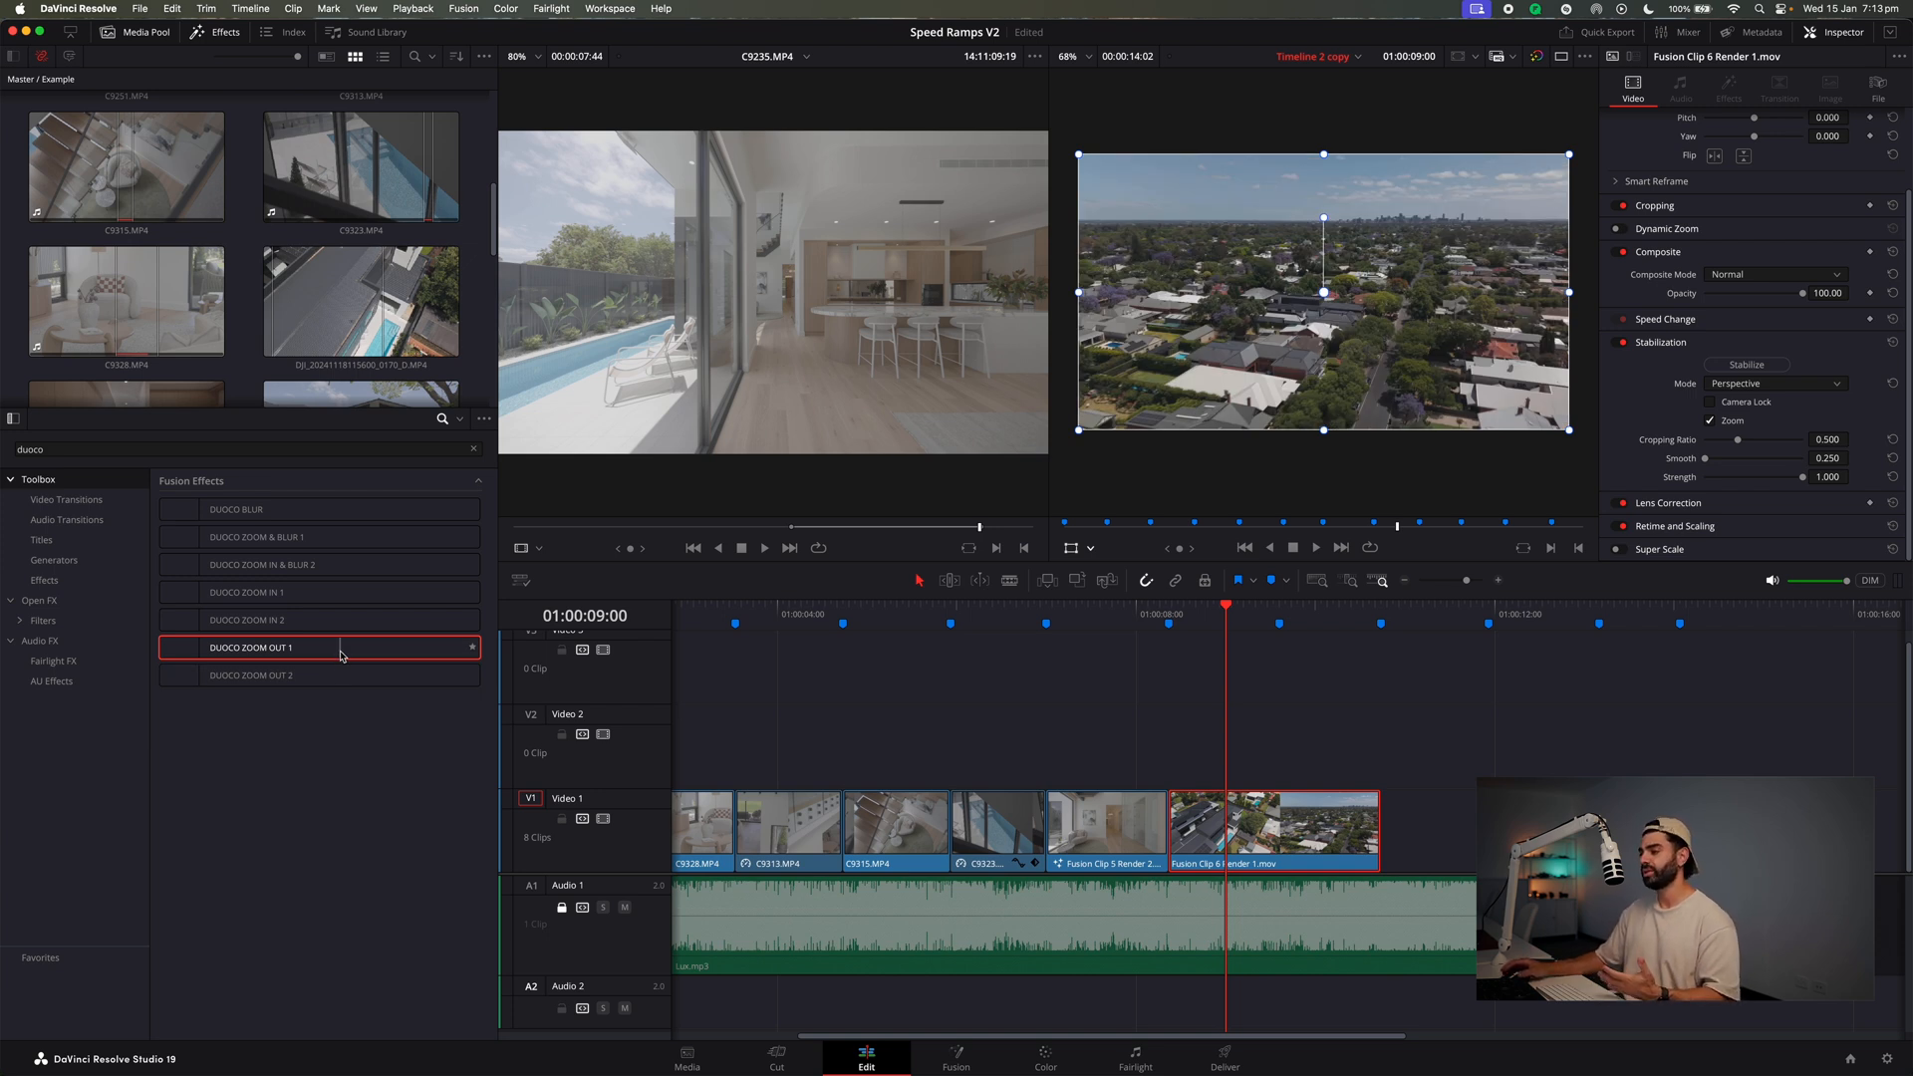
# Find the Adjustment Clip effect and add a short one on Video 2 above the start of the rendered drone clip.
pyautogui.click(243, 450)
pyautogui.write('adjus')
pyautogui.moveTo(264, 500); pyautogui.dragTo(1198, 739)
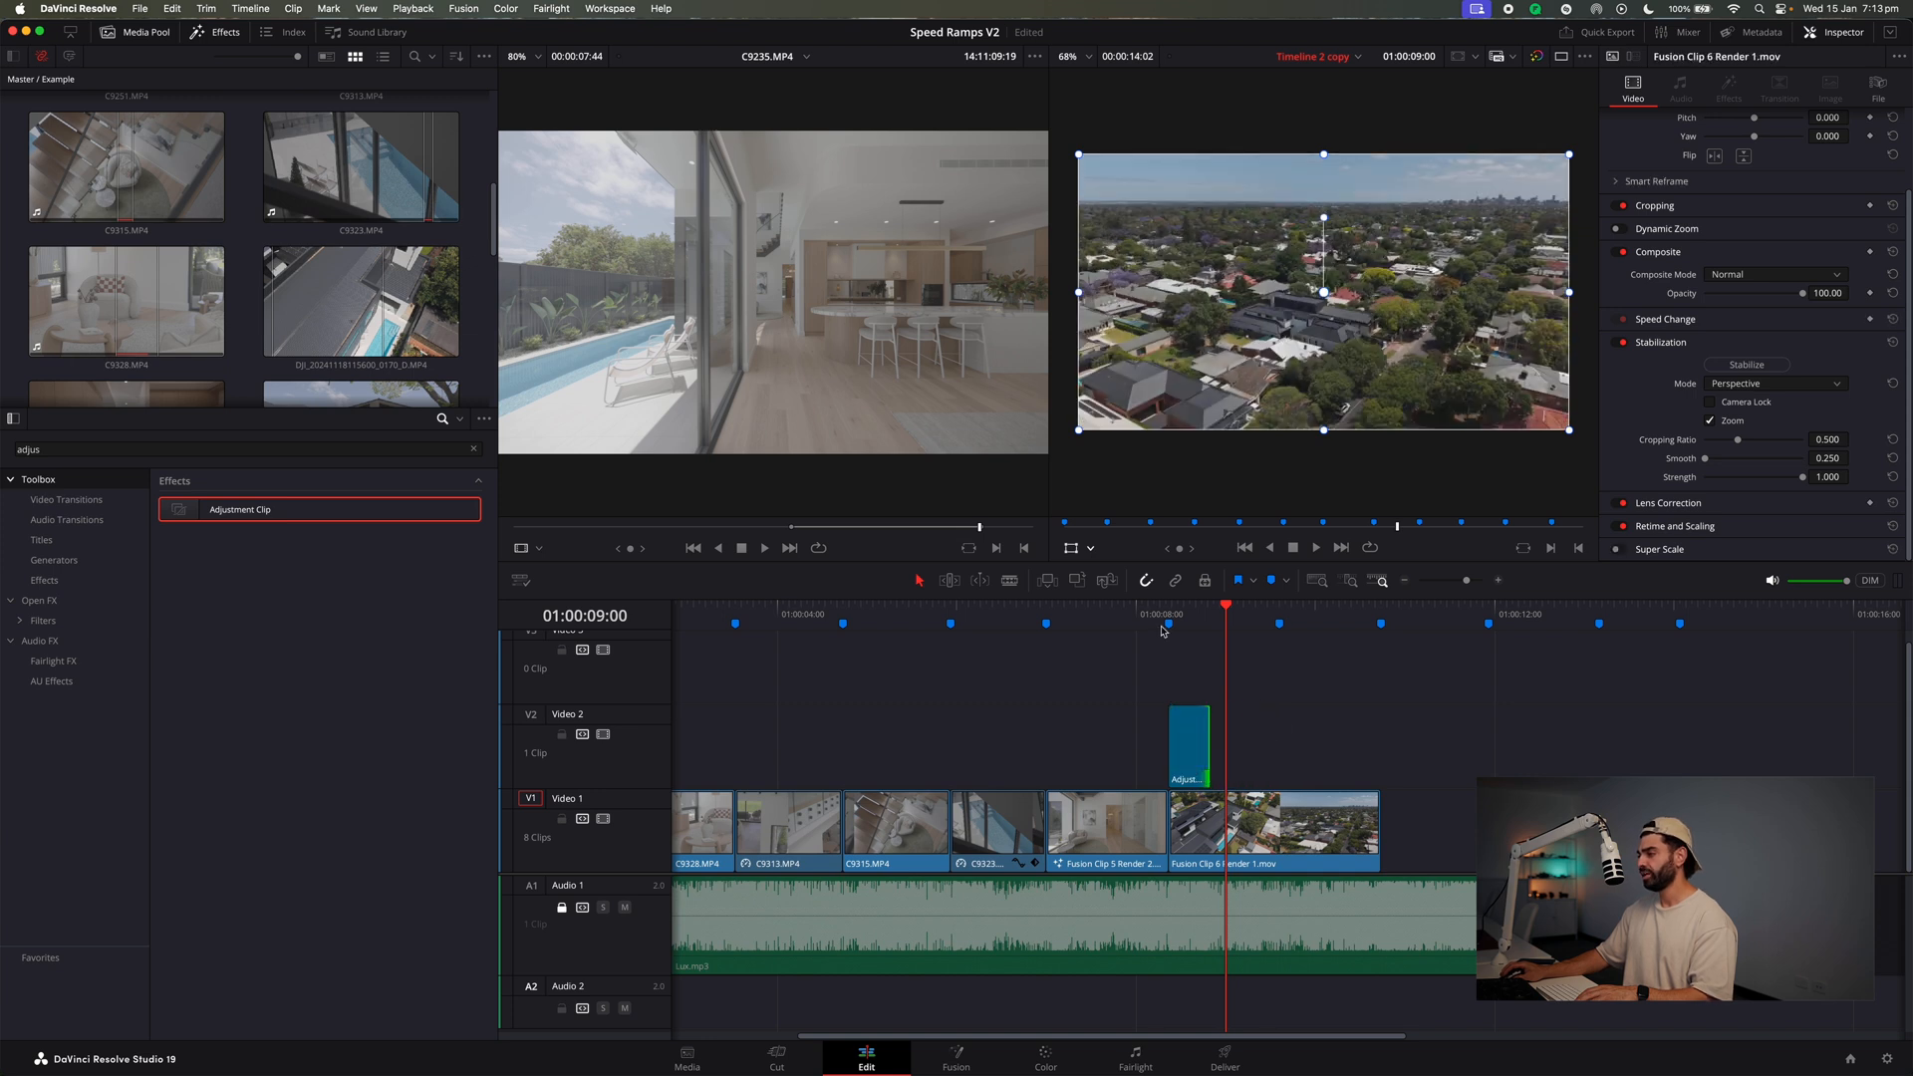
# Extend the adjustment clip to 01:00:08:26 and place a copy of it over the end of the drone clip.
pyautogui.click(1170, 609)
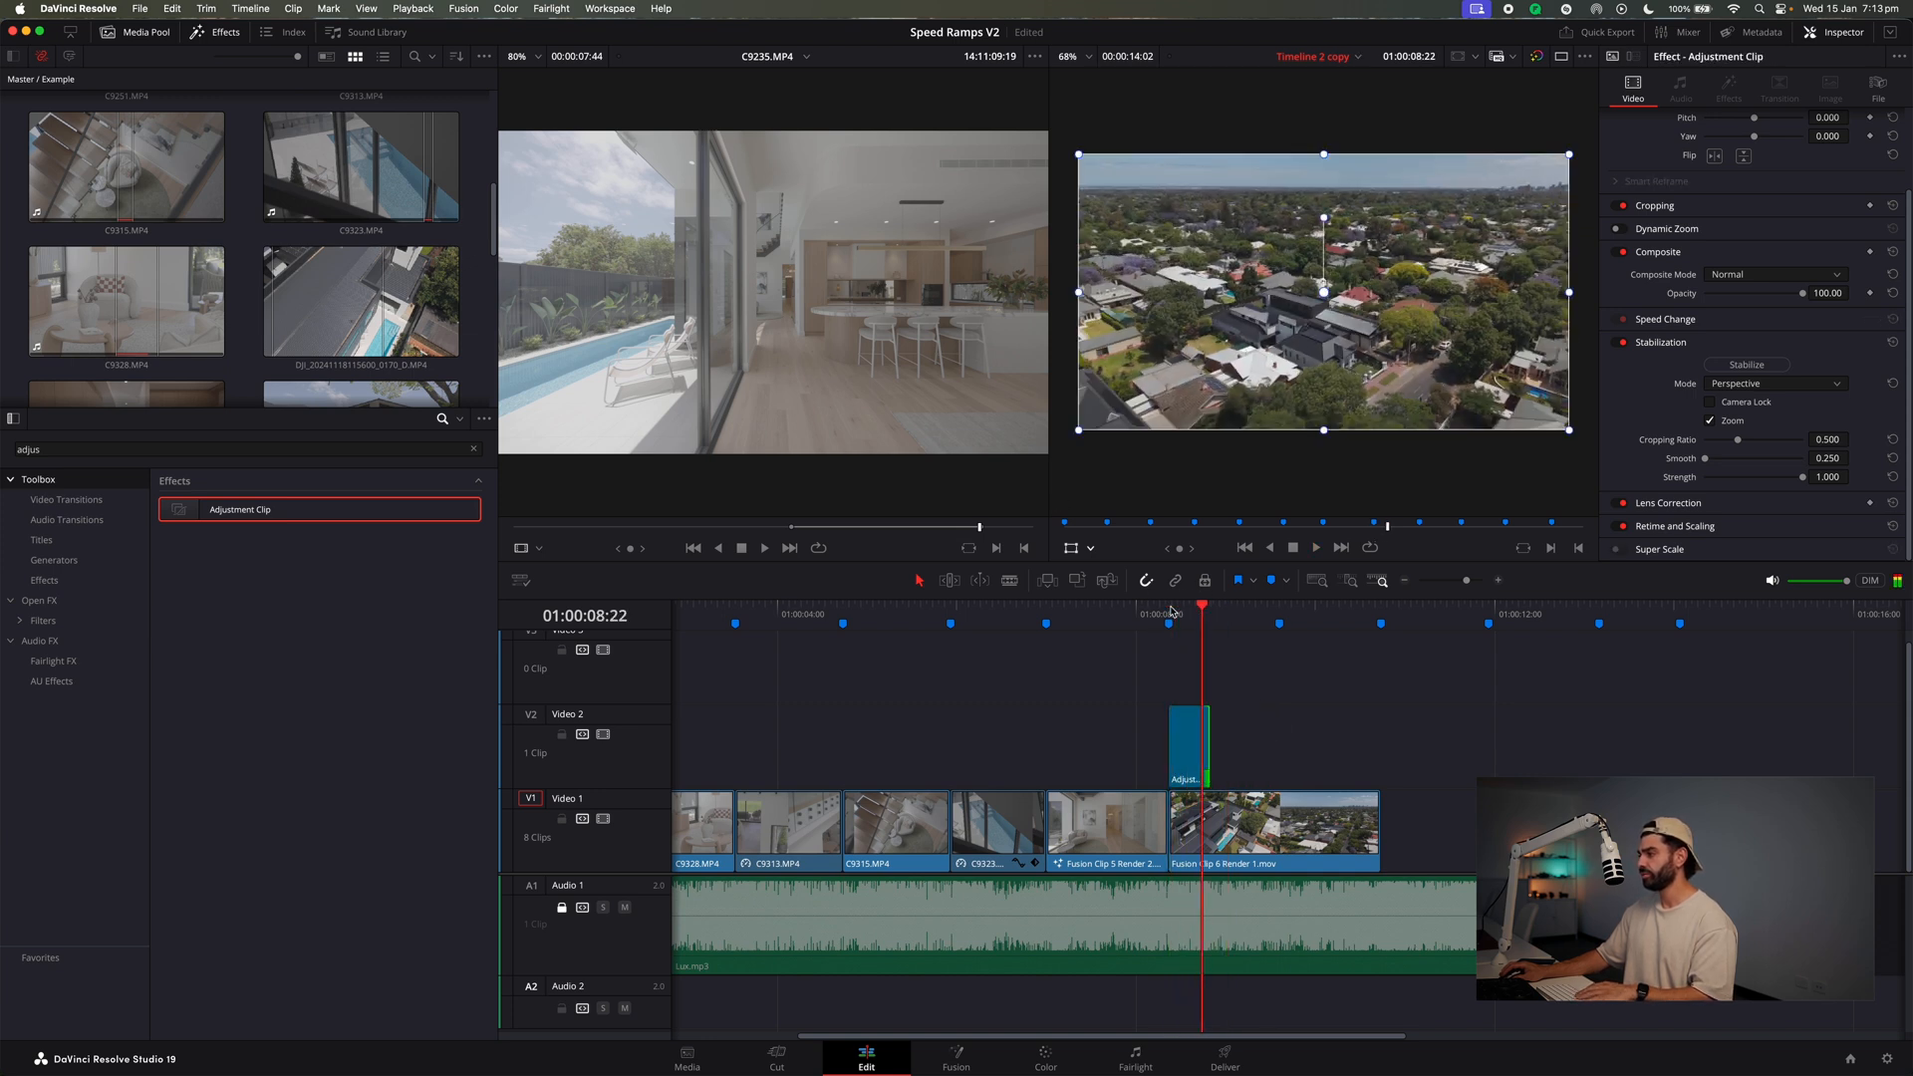
pyautogui.press('Right')
pyautogui.press('Right')
pyautogui.press('Right')
pyautogui.press('Right')
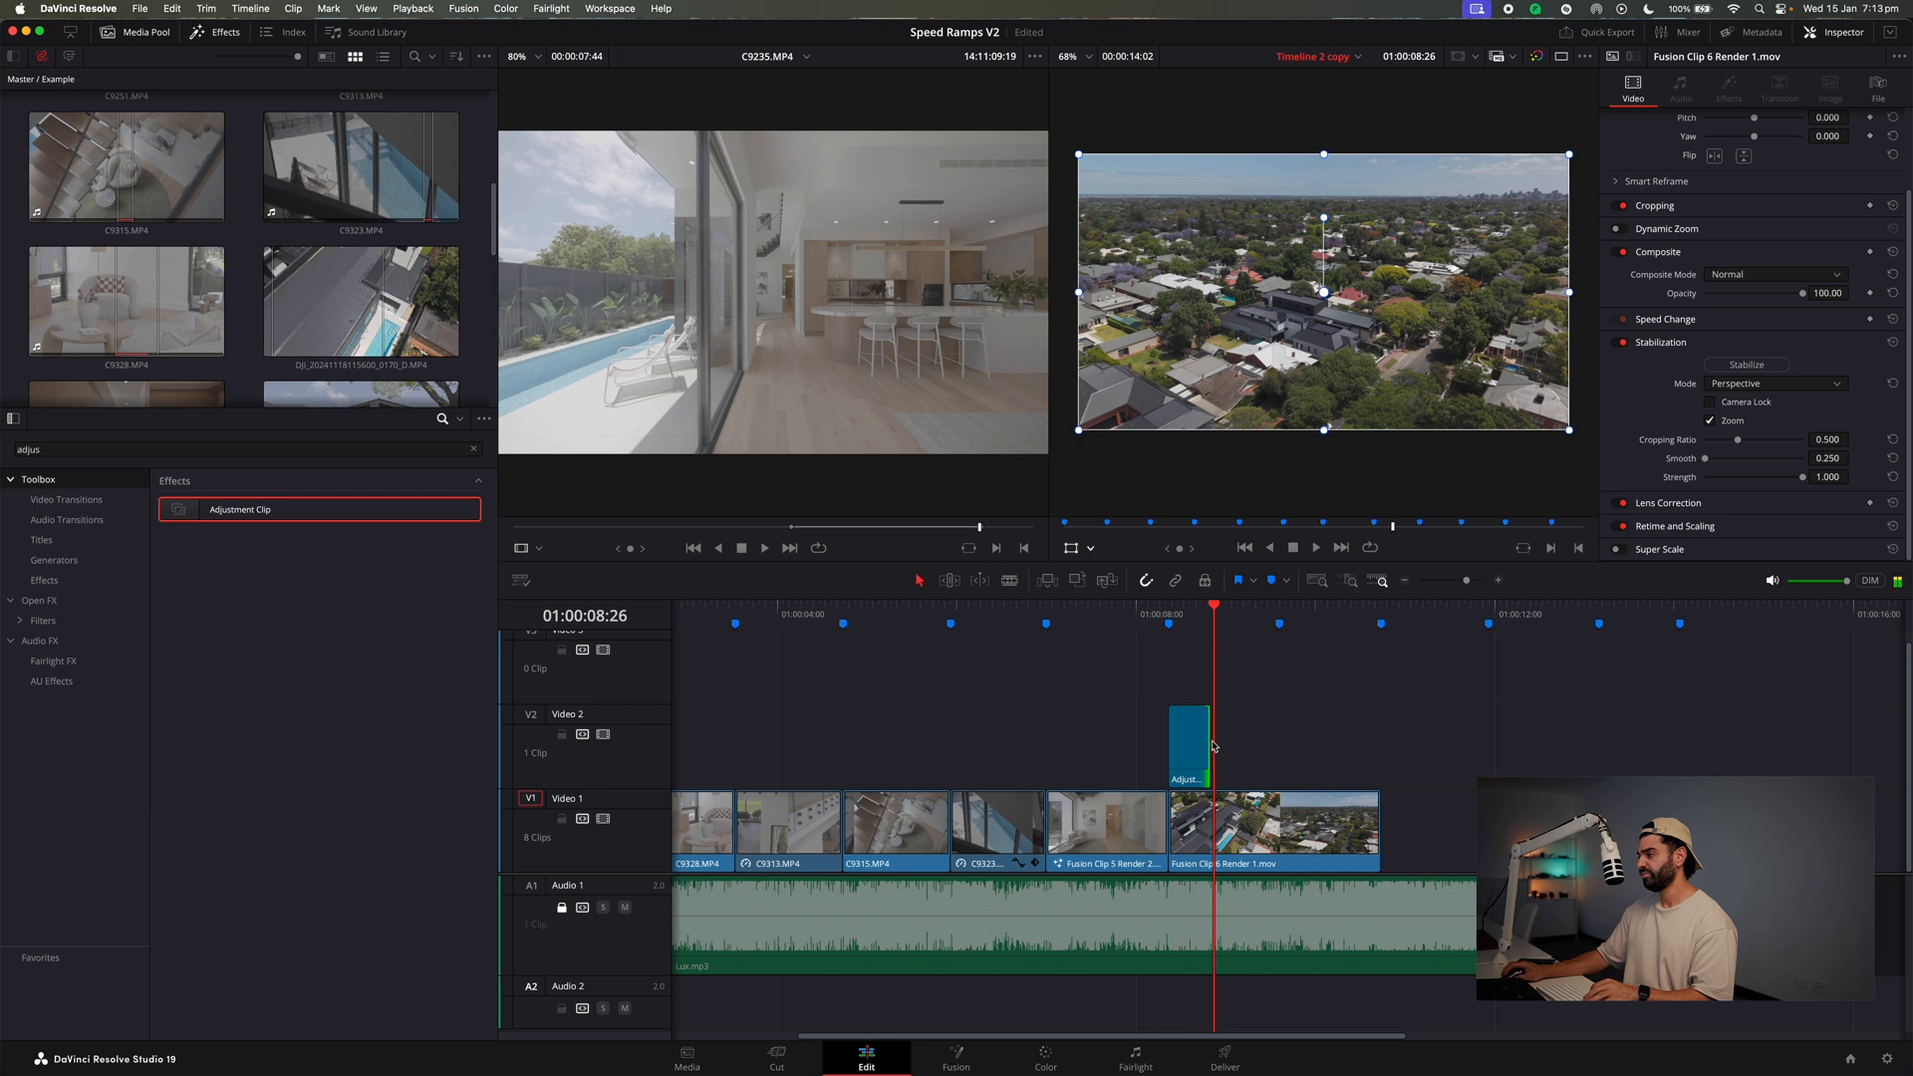
pyautogui.moveTo(1210, 741); pyautogui.dragTo(1362, 753)
# Apply DUOCO ZOOM OUT 2 to the first adjustment clip and DUOCO ZOOM OUT 1 to the second one.
pyautogui.click(226, 450)
pyautogui.write('duco')
pyautogui.press('BackSpace')
pyautogui.press('BackSpace')
pyautogui.write('oco')
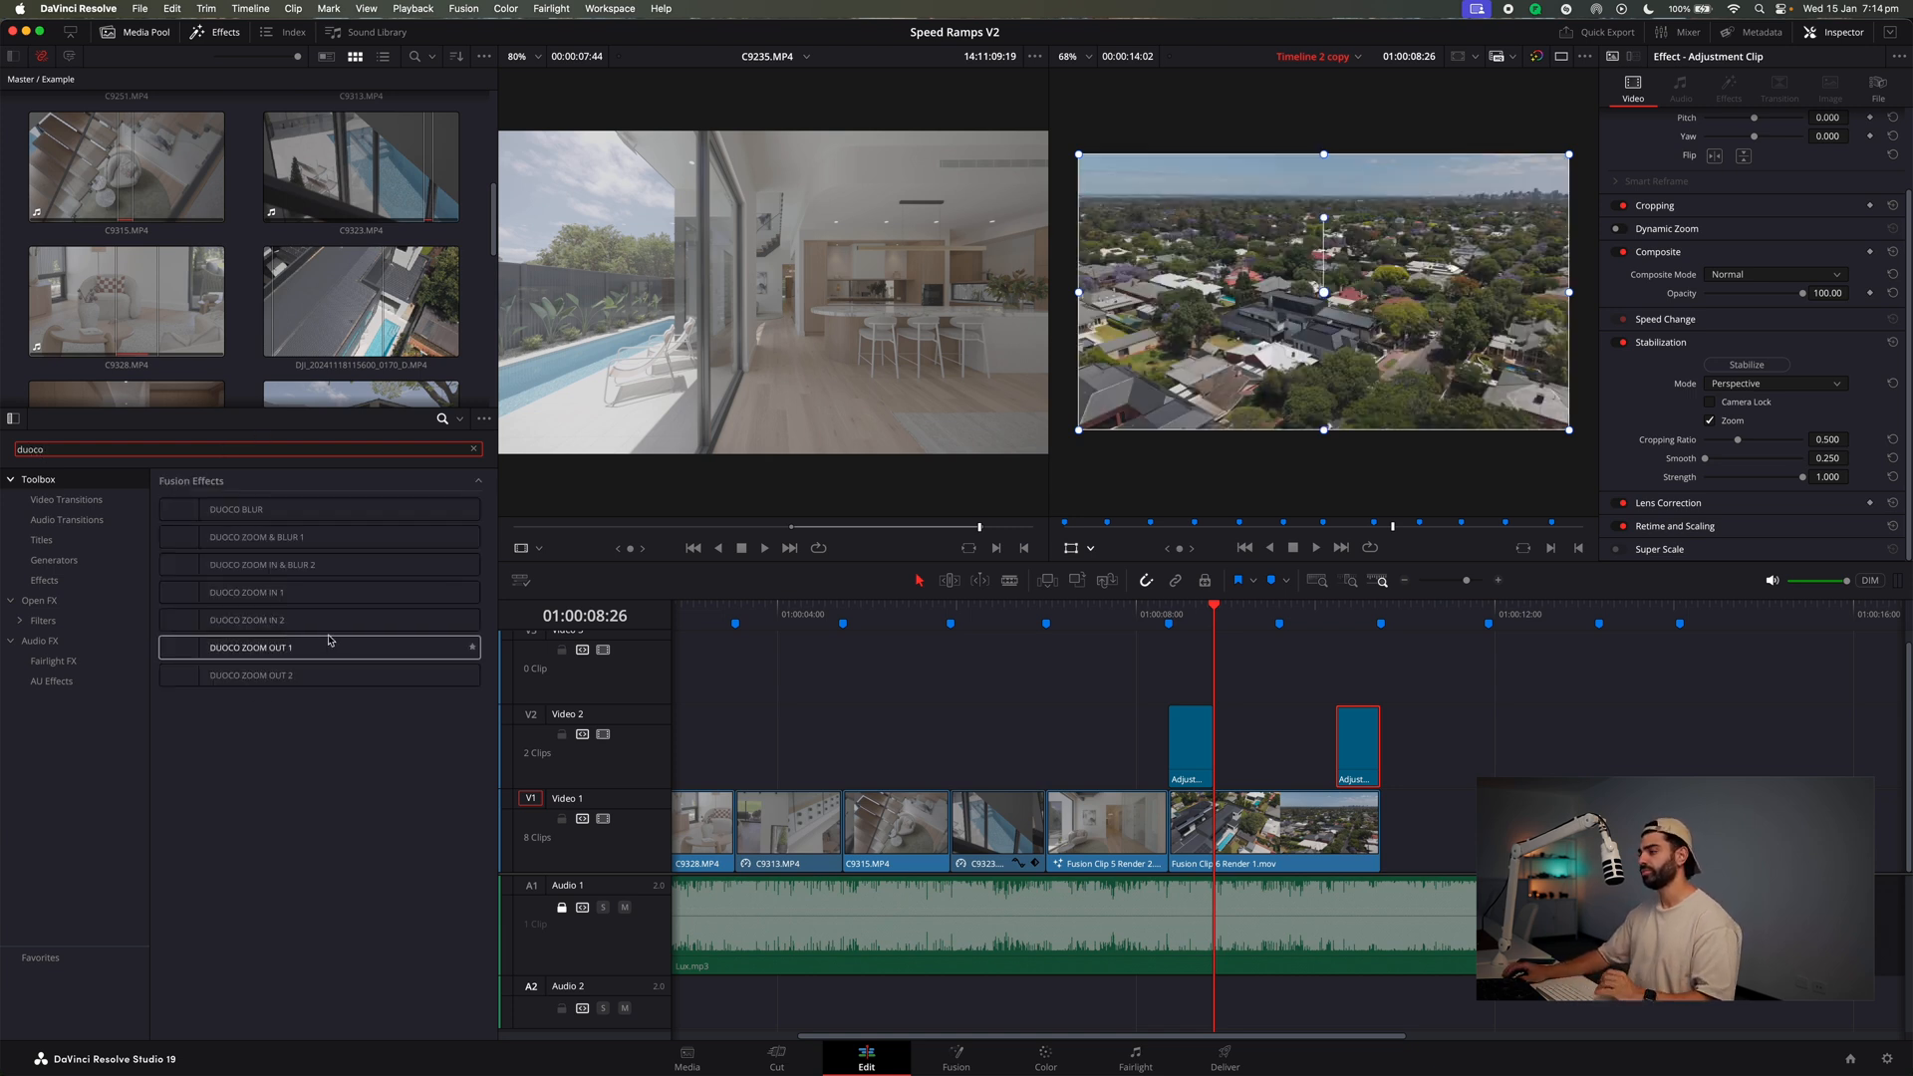
pyautogui.moveTo(299, 676); pyautogui.dragTo(1186, 742)
pyautogui.moveTo(256, 647); pyautogui.dragTo(1364, 745)
# Play the drone clip from its start and over both adjustment clips to check the zoom-out effects.
pyautogui.click(1169, 617)
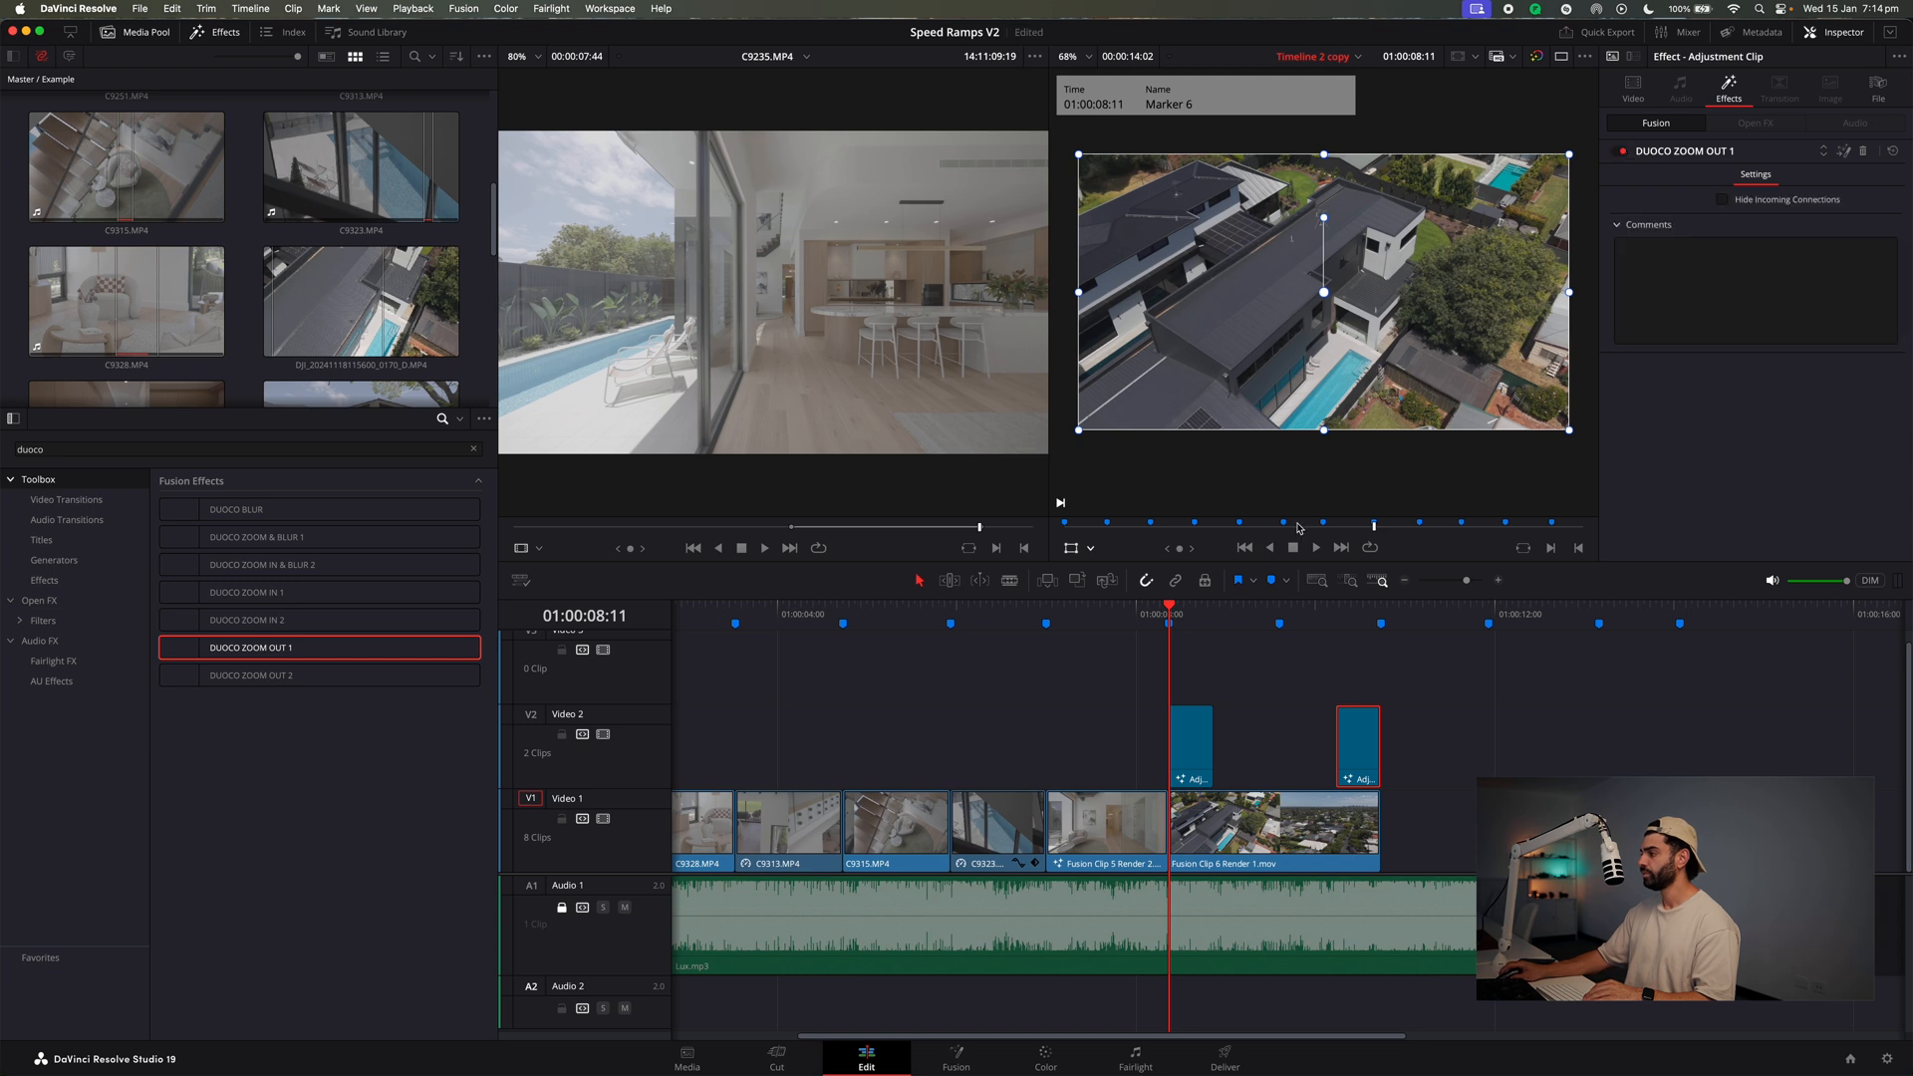
pyautogui.press('Right')
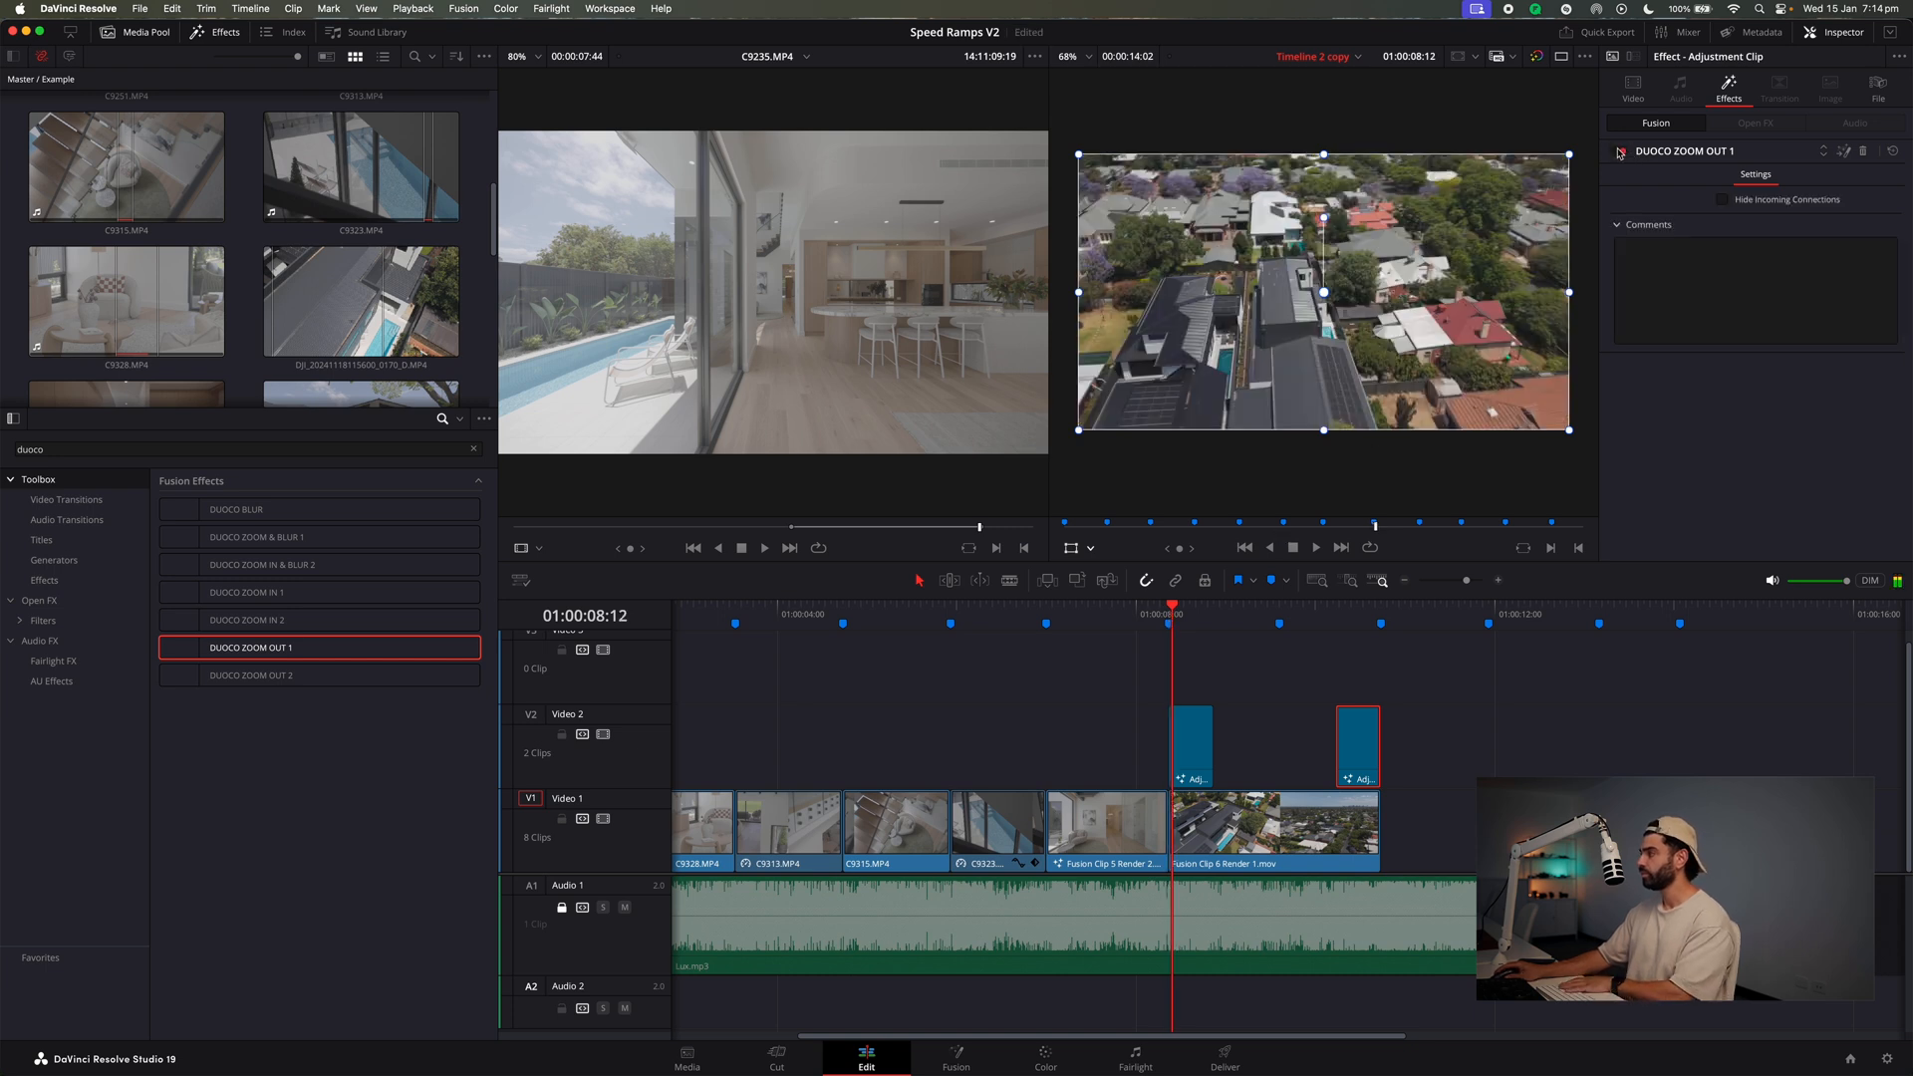
pyautogui.press('space')
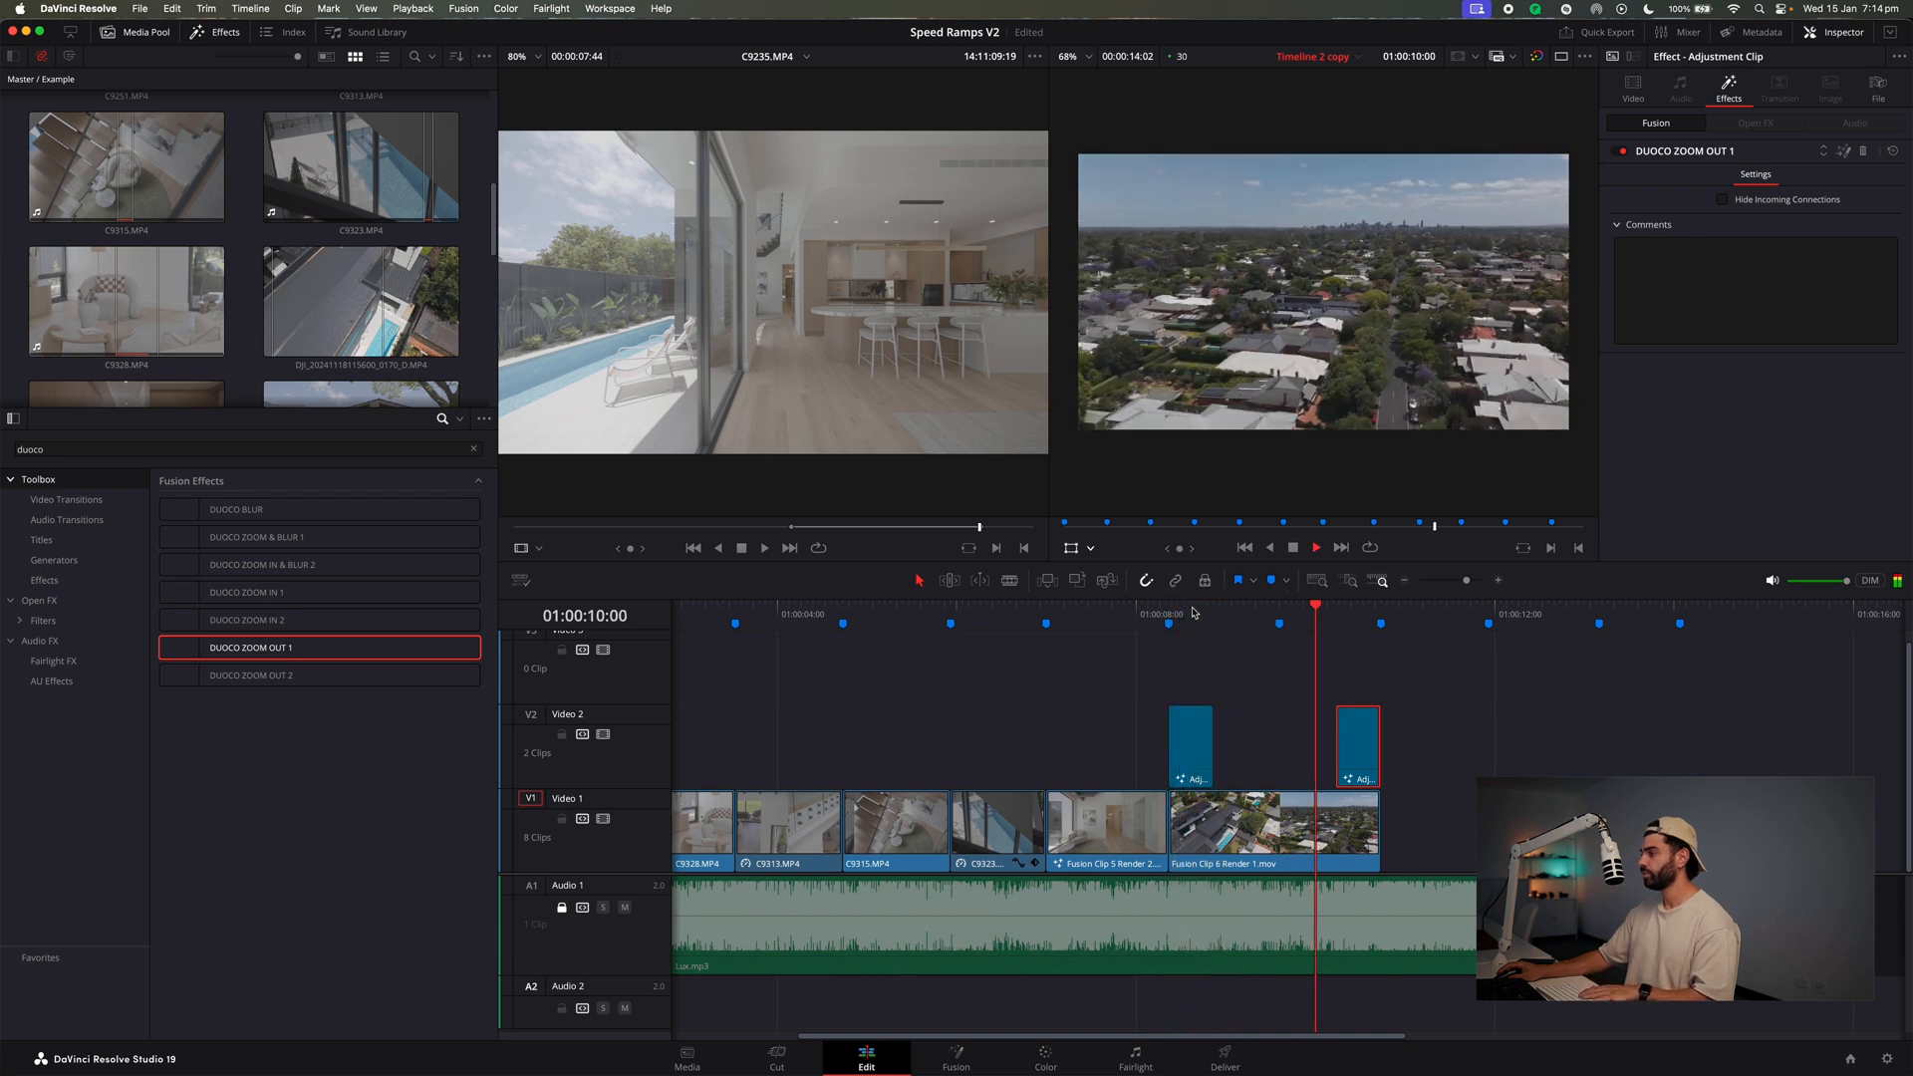
pyautogui.press('space')
pyautogui.click(1351, 610)
pyautogui.press('space')
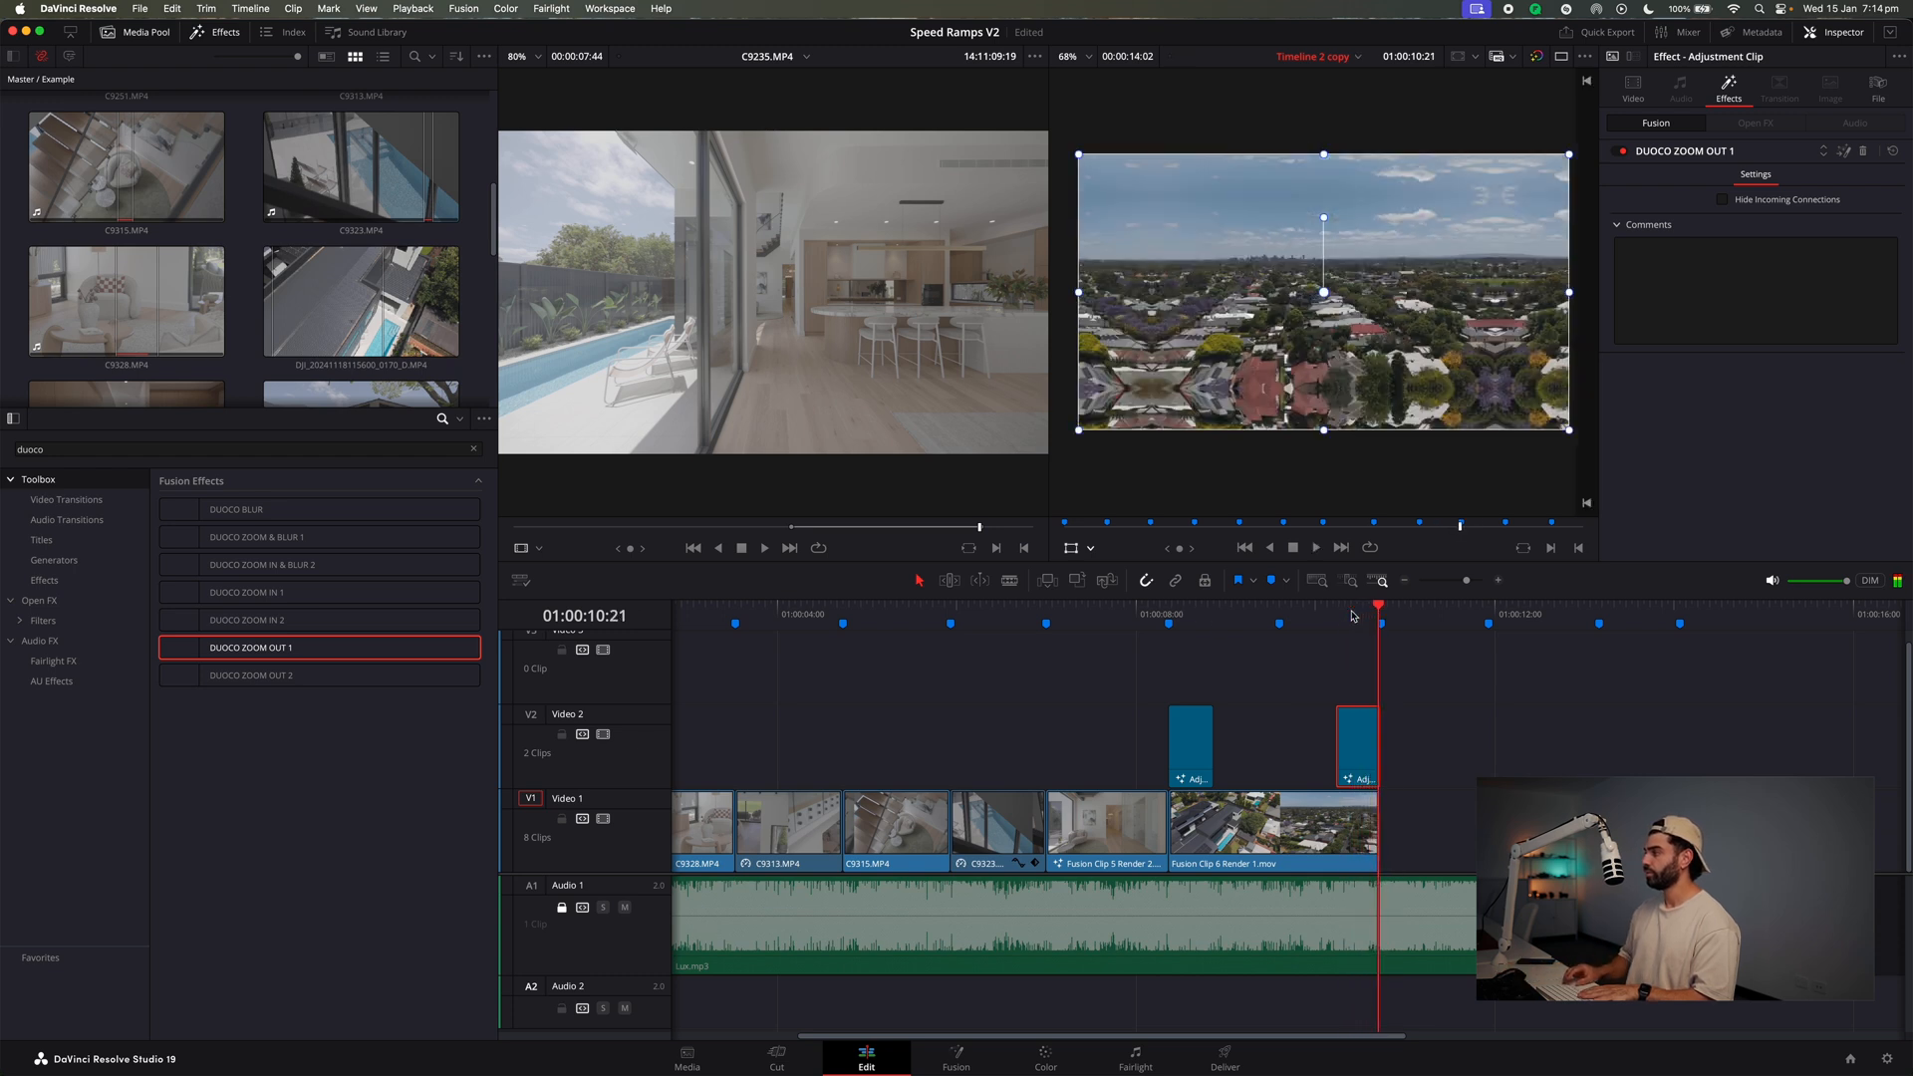
pyautogui.click(1180, 610)
pyautogui.press('space')
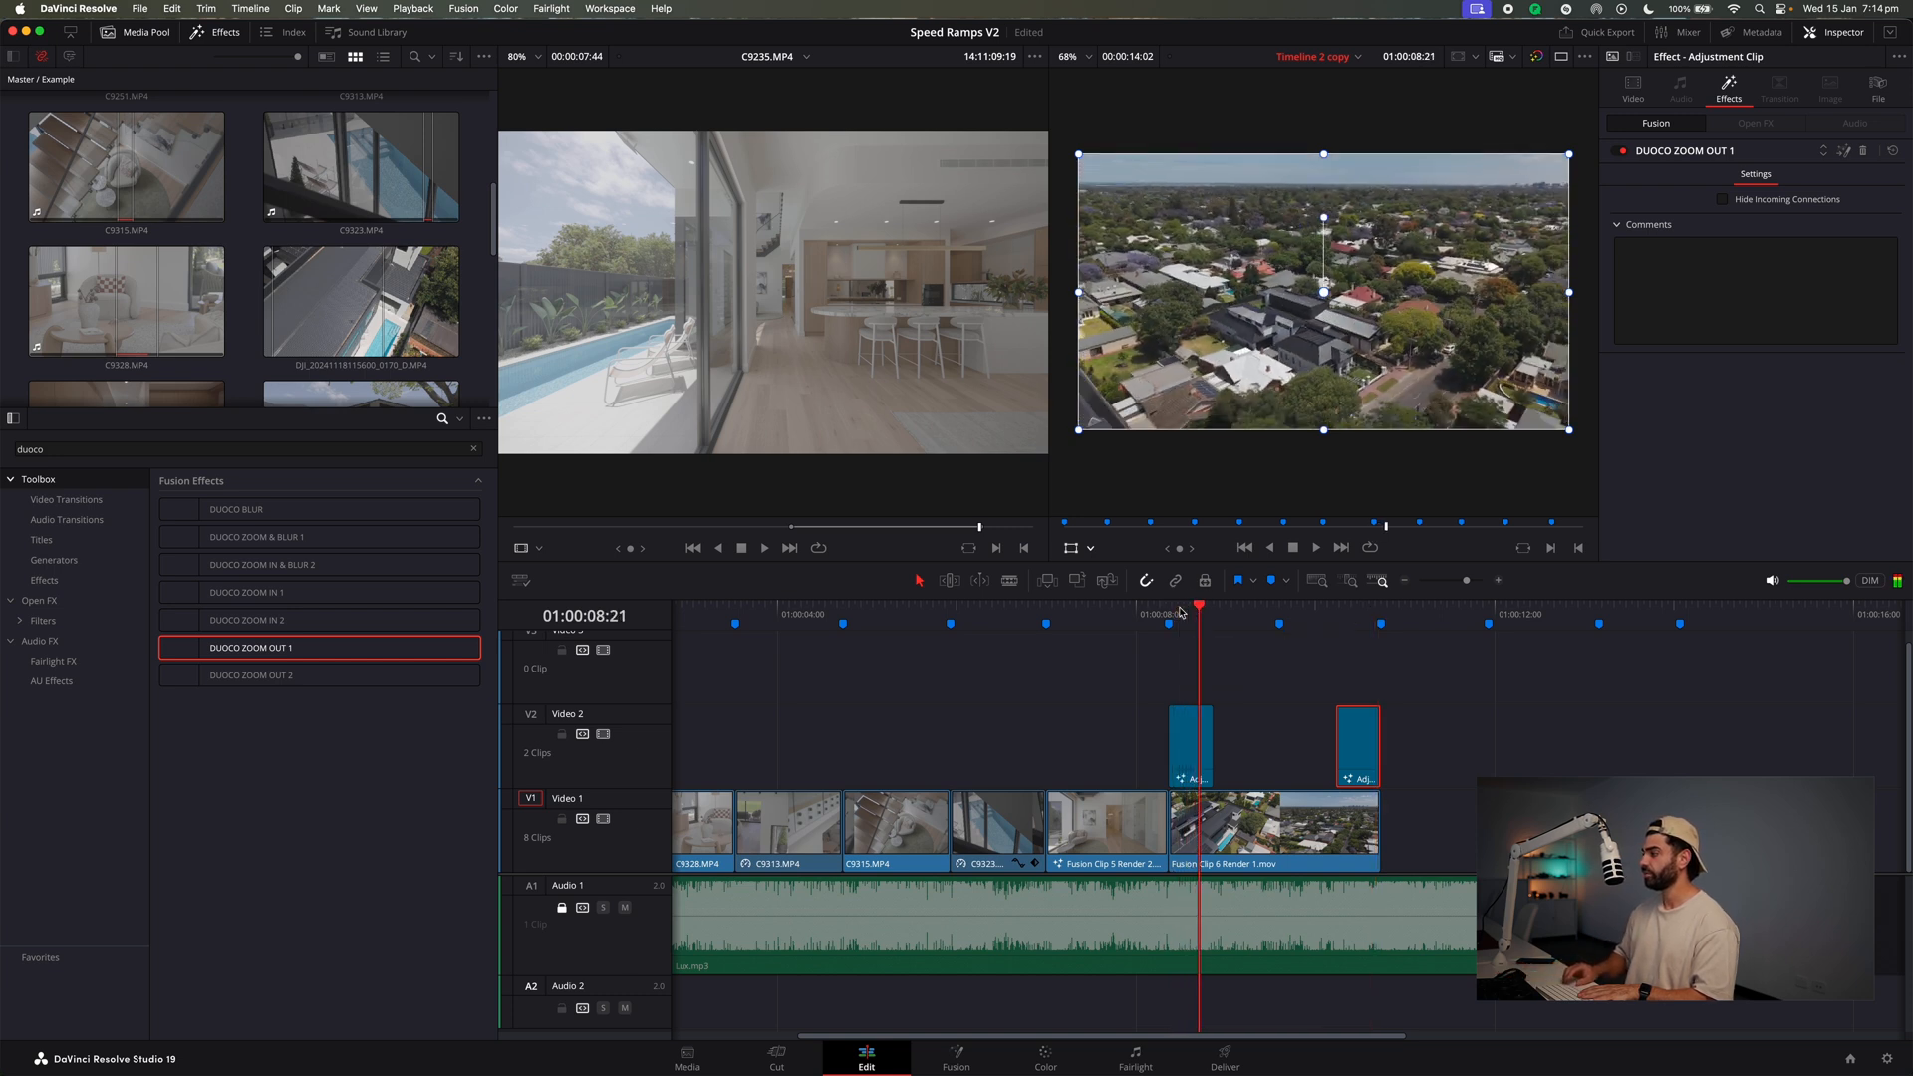
# Lengthen the first adjustment clip by about half and replay the start of the drone clip.
pyautogui.moveTo(1212, 743); pyautogui.dragTo(1237, 742)
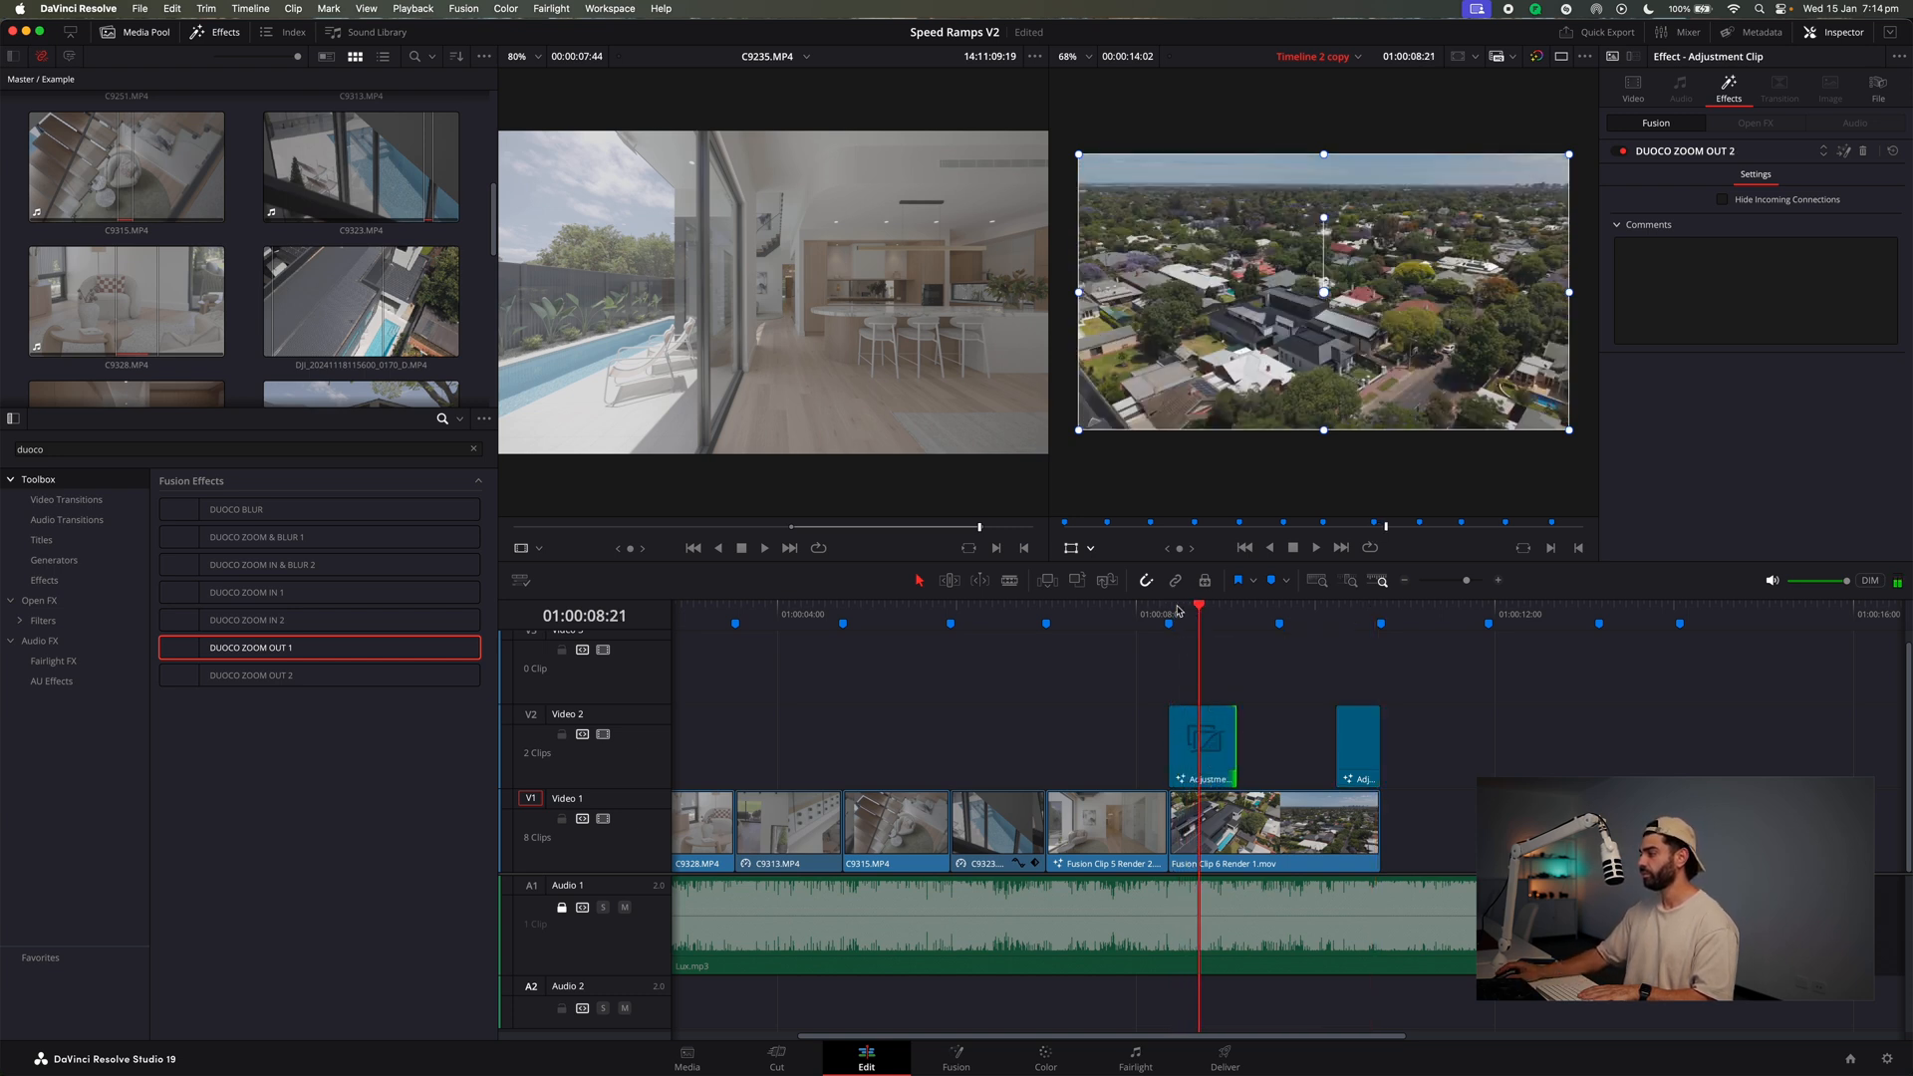
pyautogui.click(1170, 608)
pyautogui.press('space')
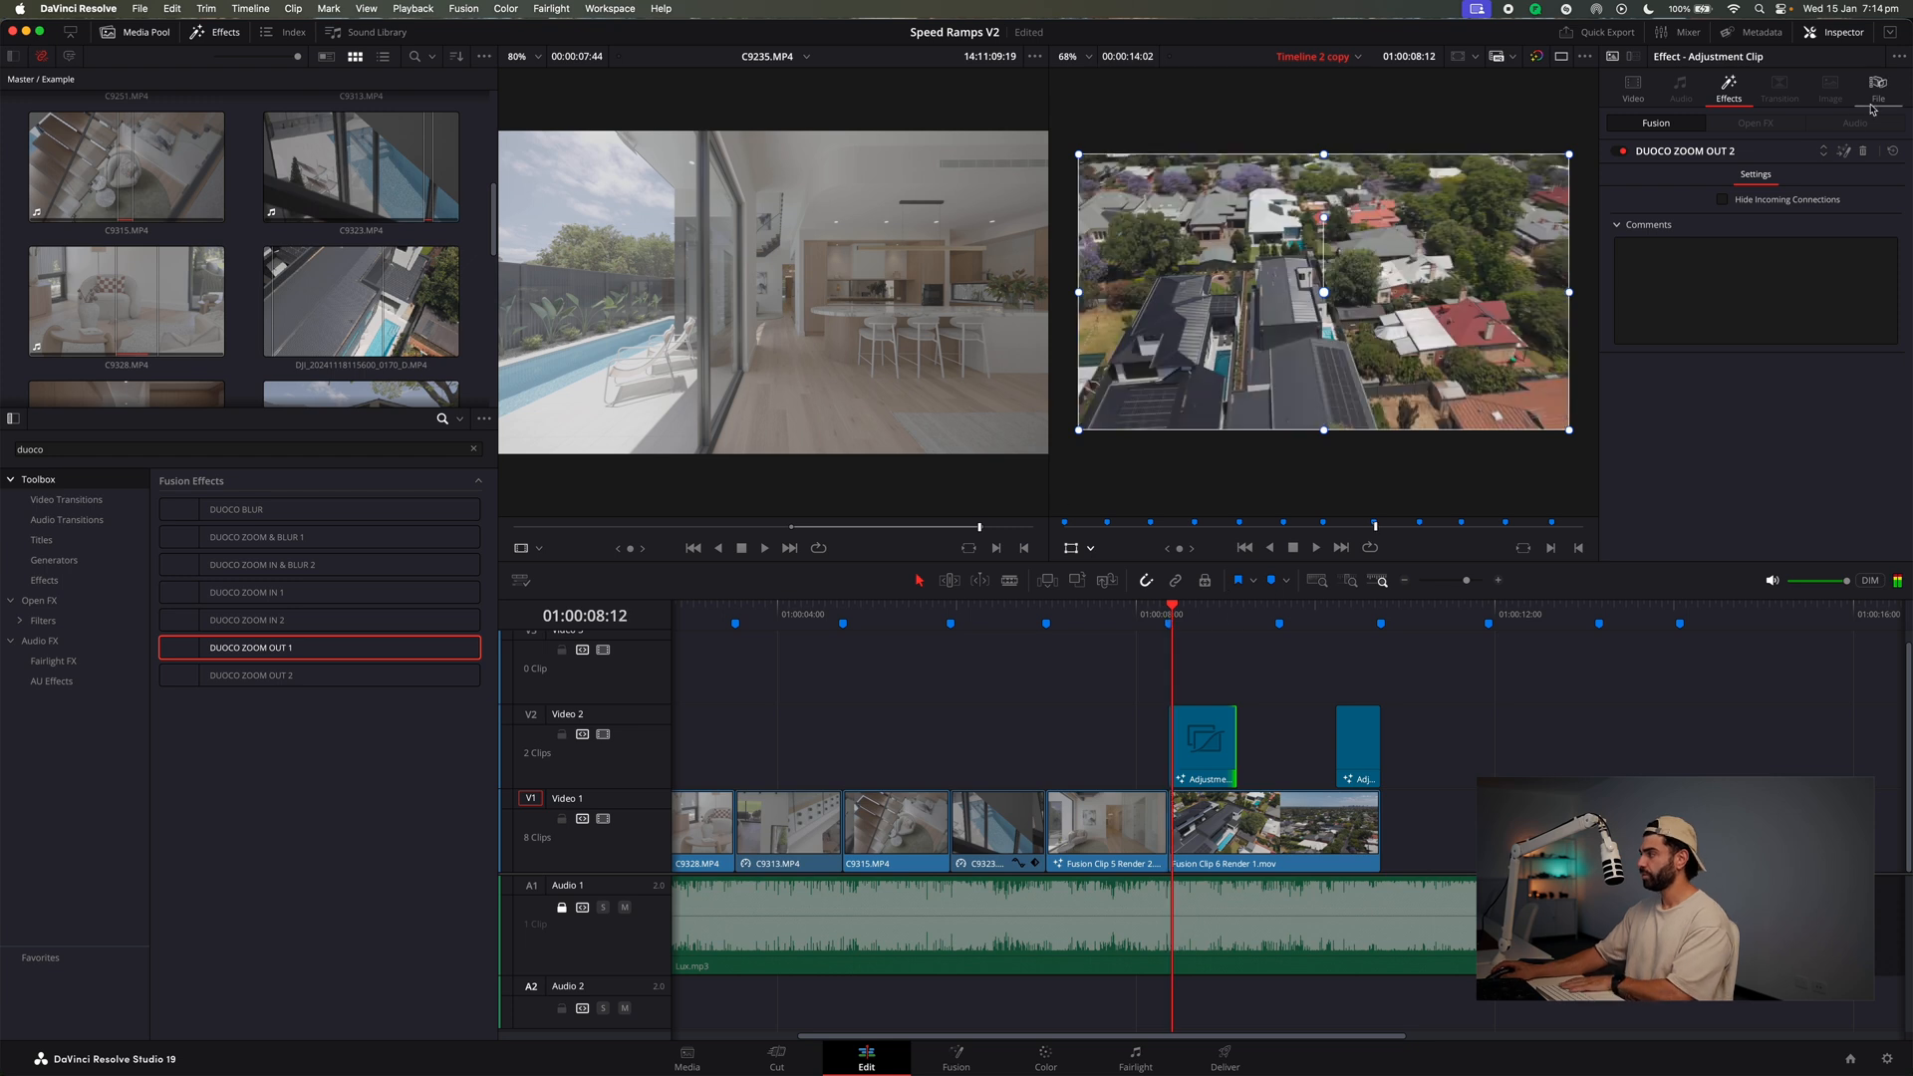
# Compare the shot with DUOCO ZOOM OUT 2 off and on, and play the cut into the drone clip.
pyautogui.click(1621, 150)
pyautogui.click(1622, 150)
pyautogui.press('space')
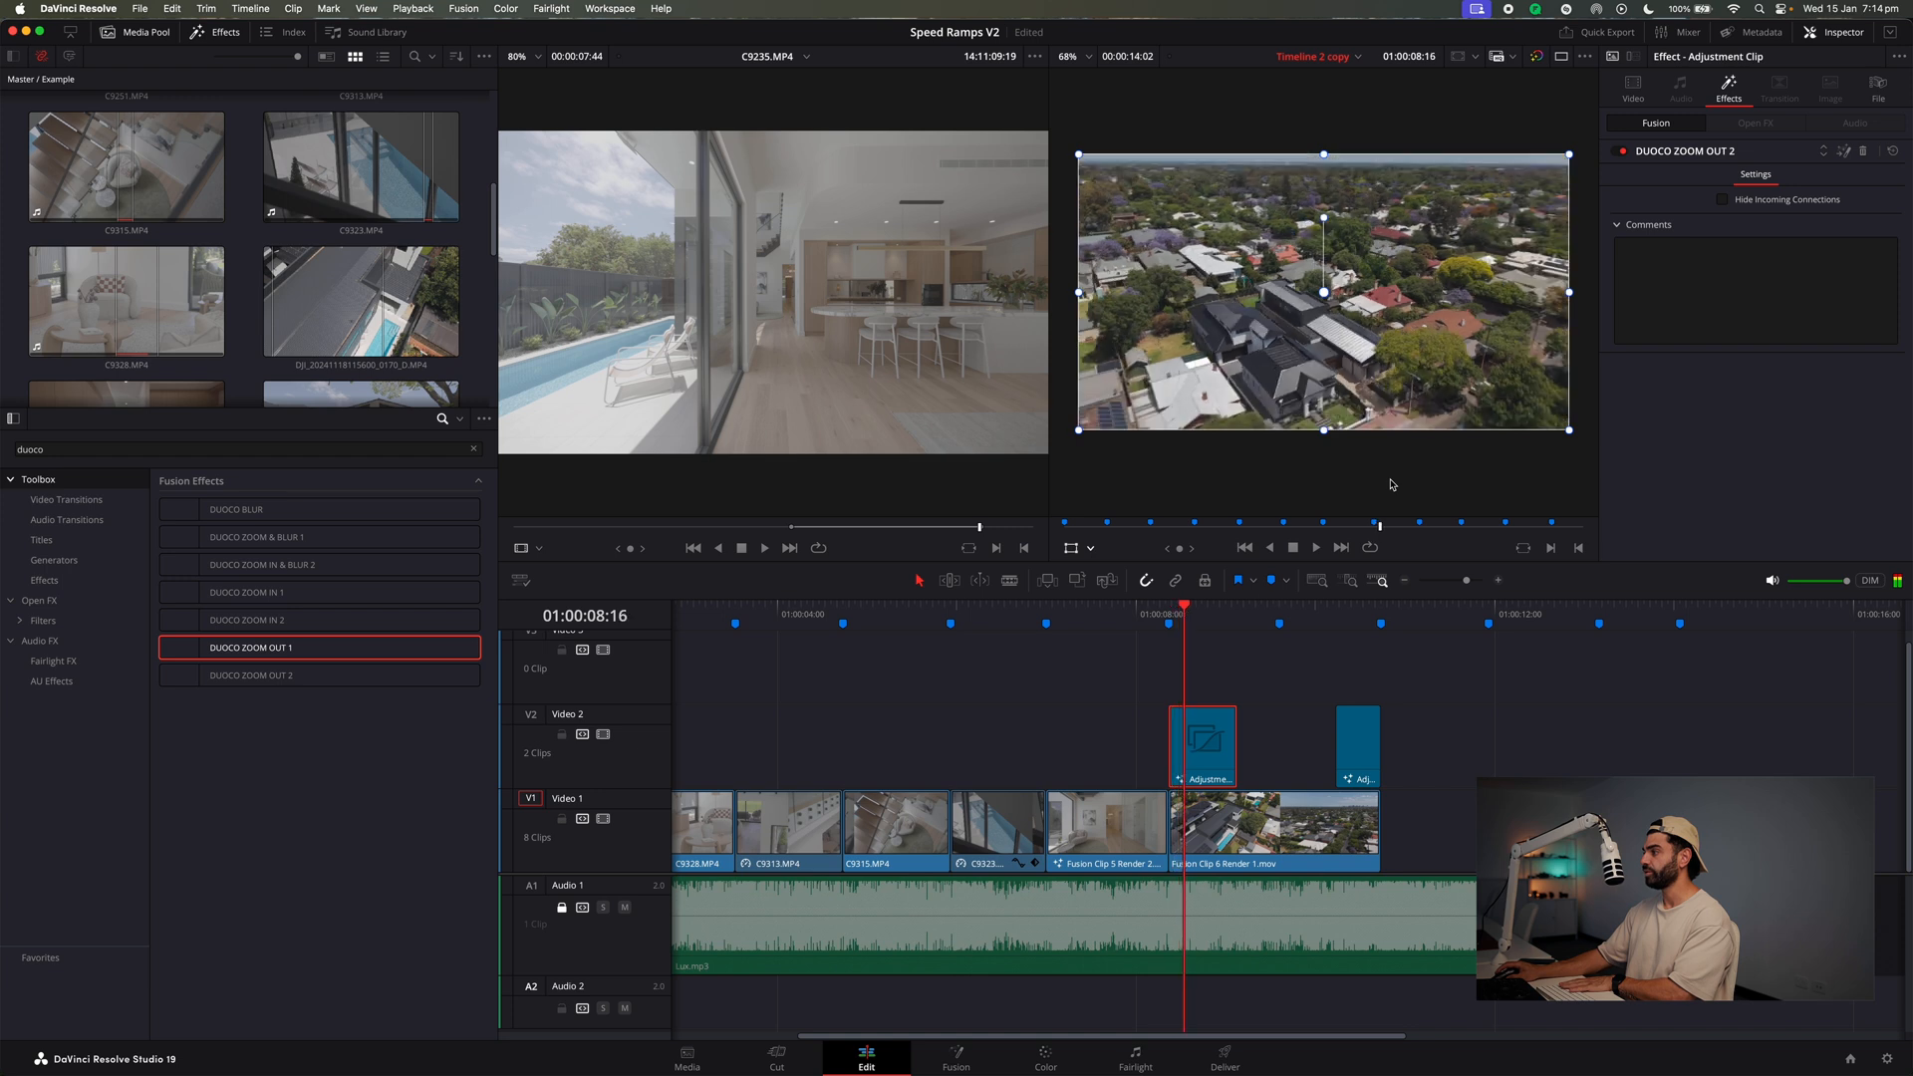
pyautogui.click(1122, 612)
pyautogui.press('space')
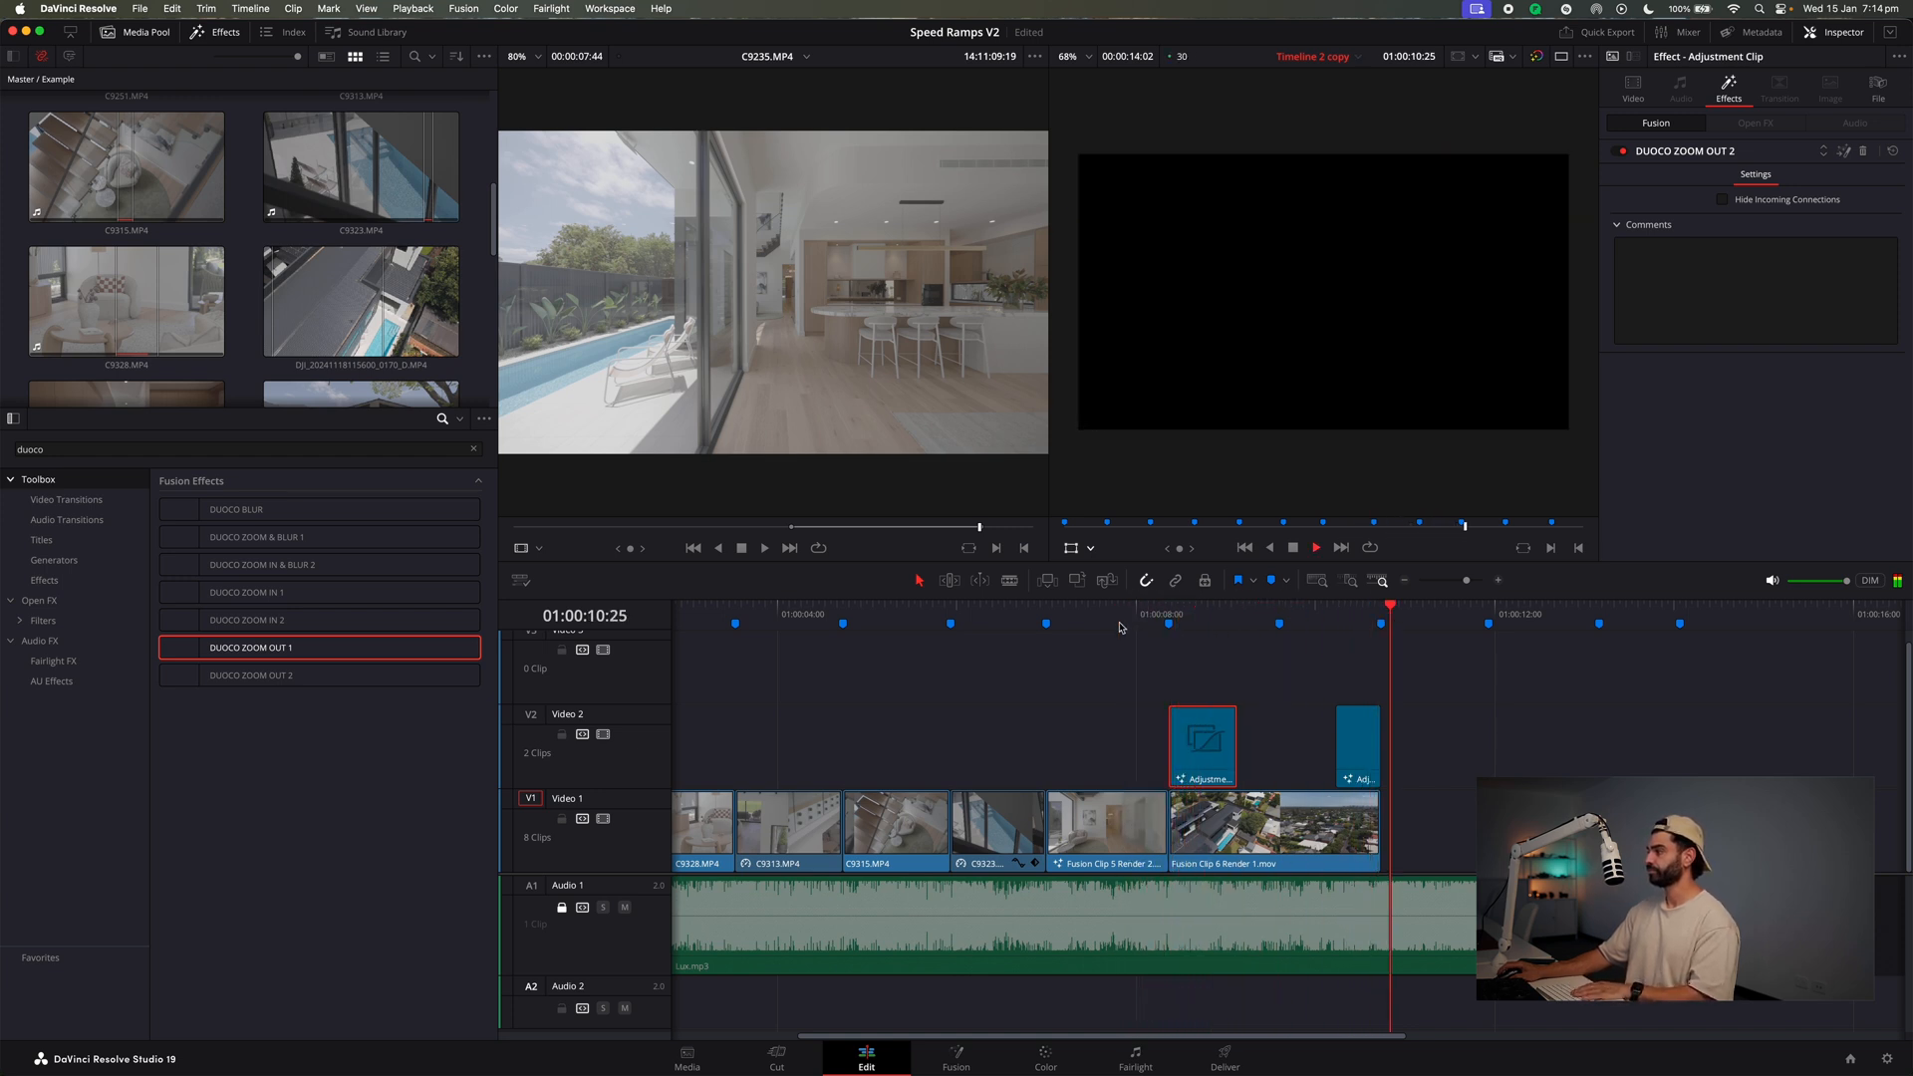
# Combine the drone clip and both adjustment clips above it into a new compound clip named Compound Clip 1.
pyautogui.press('space')
pyautogui.click(1337, 614)
pyautogui.click(1405, 580)
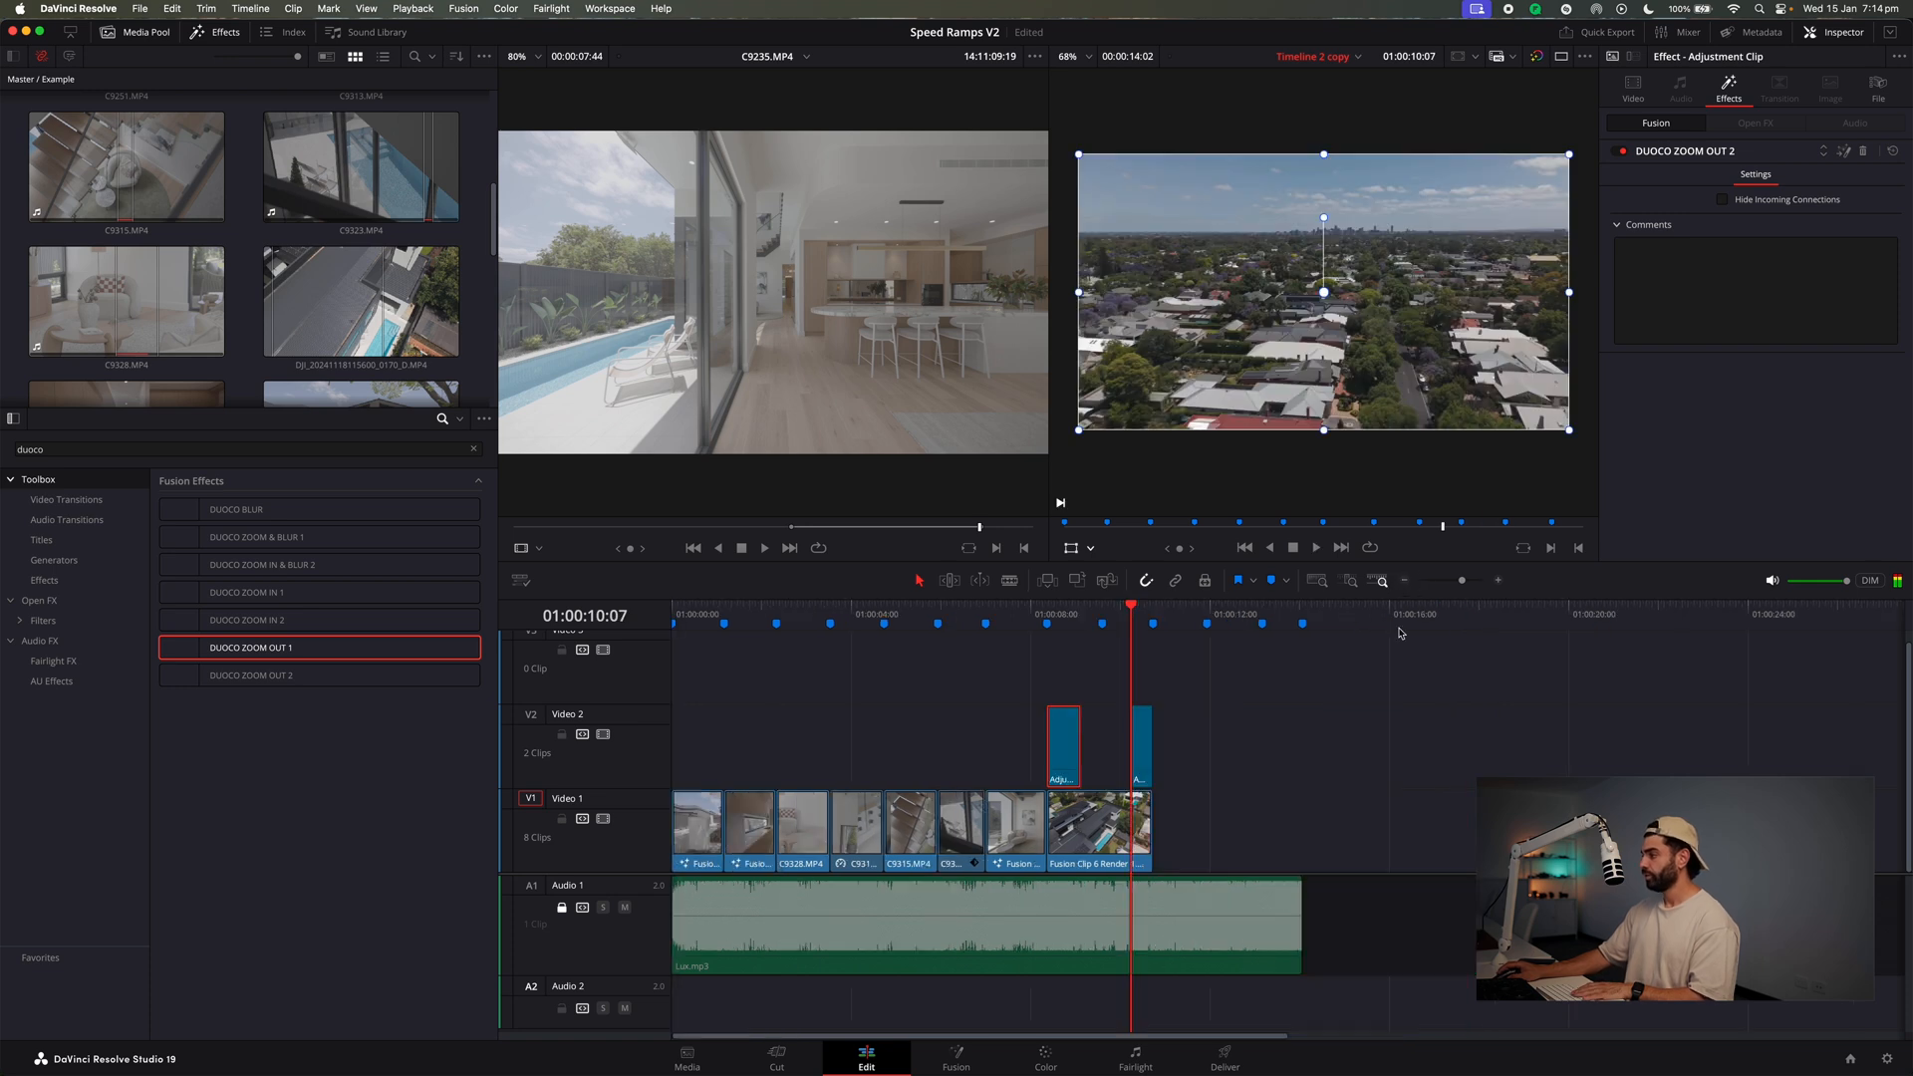
pyautogui.moveTo(1114, 805); pyautogui.dragTo(1064, 845)
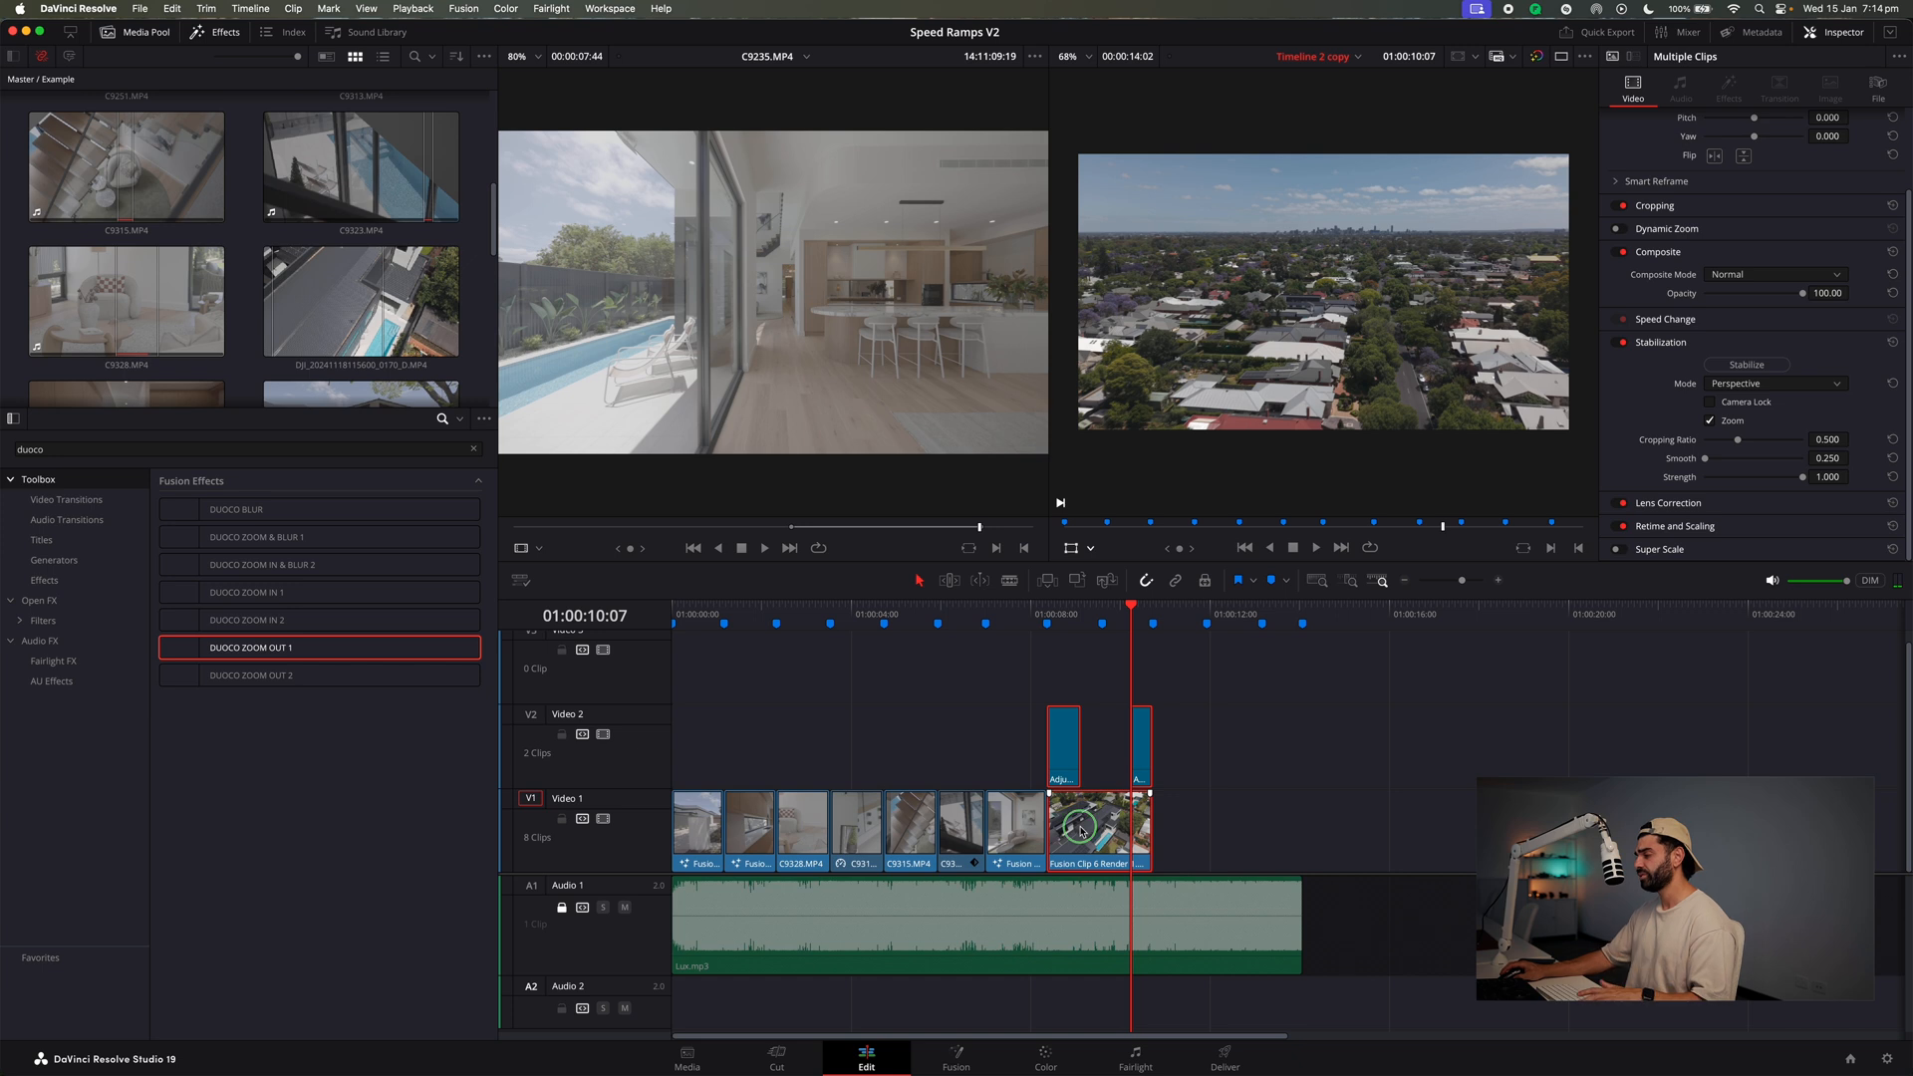
pyautogui.rightClick(1081, 830)
pyautogui.click(1106, 380)
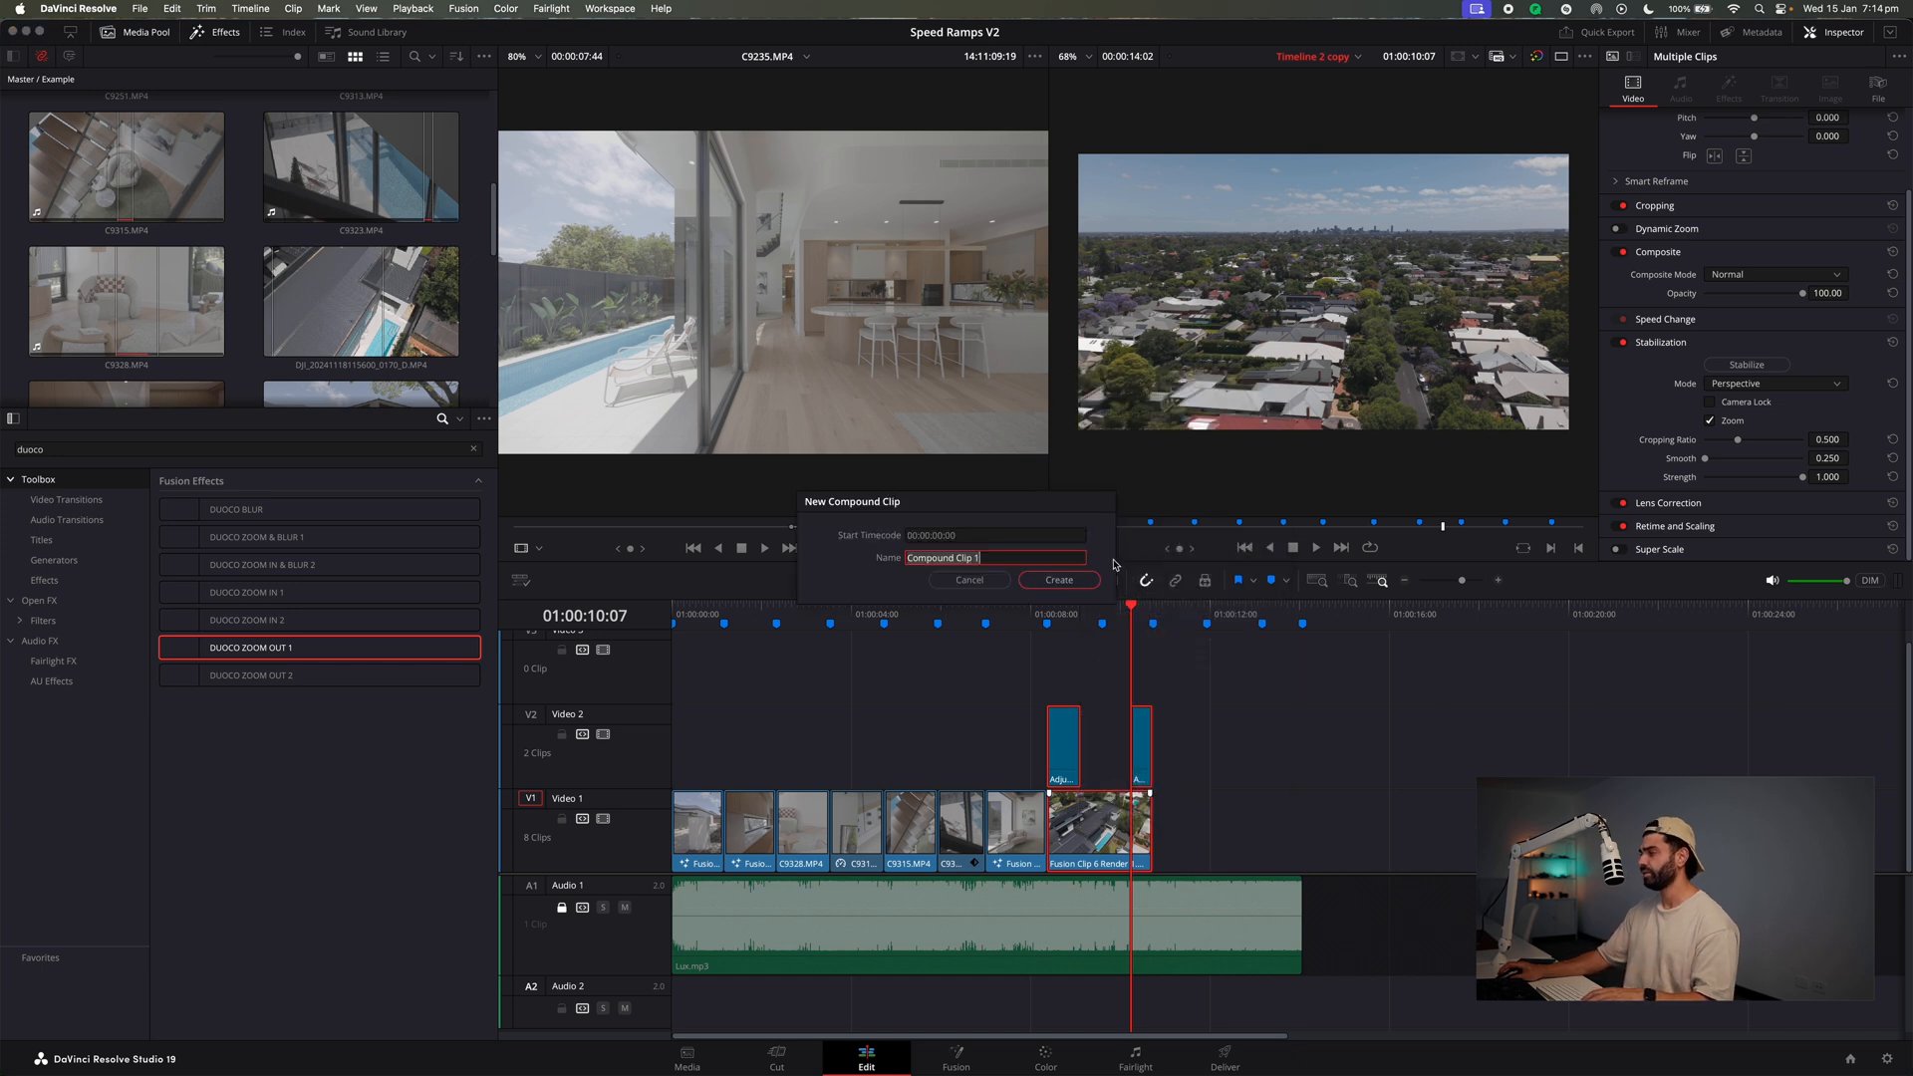
pyautogui.click(1059, 580)
# Render the new compound clip in place to replace it with a rendered file.
pyautogui.rightClick(1111, 827)
pyautogui.click(1225, 410)
pyautogui.click(1058, 586)
pyautogui.press('Return')
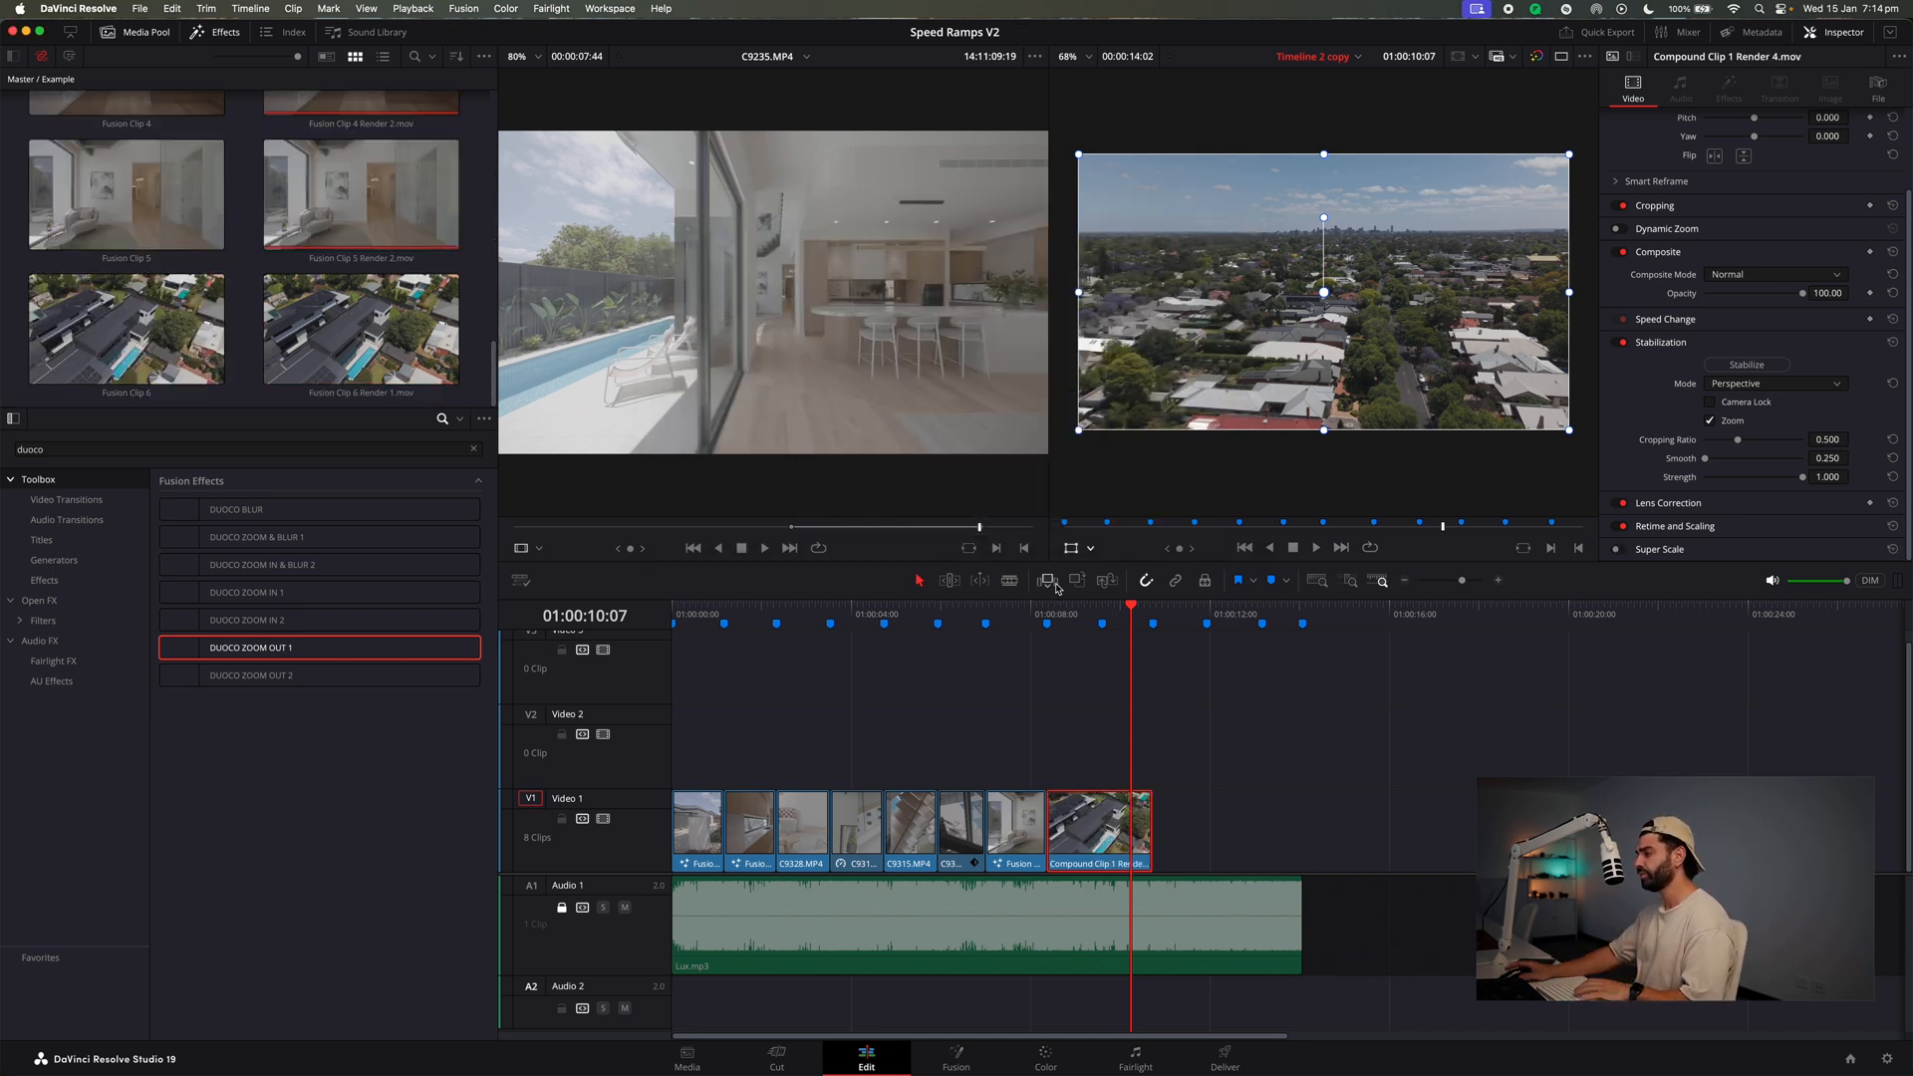
# Play the whole edit from the start of the timeline through the rendered drone clip.
pyautogui.moveTo(1020, 608); pyautogui.dragTo(658, 672)
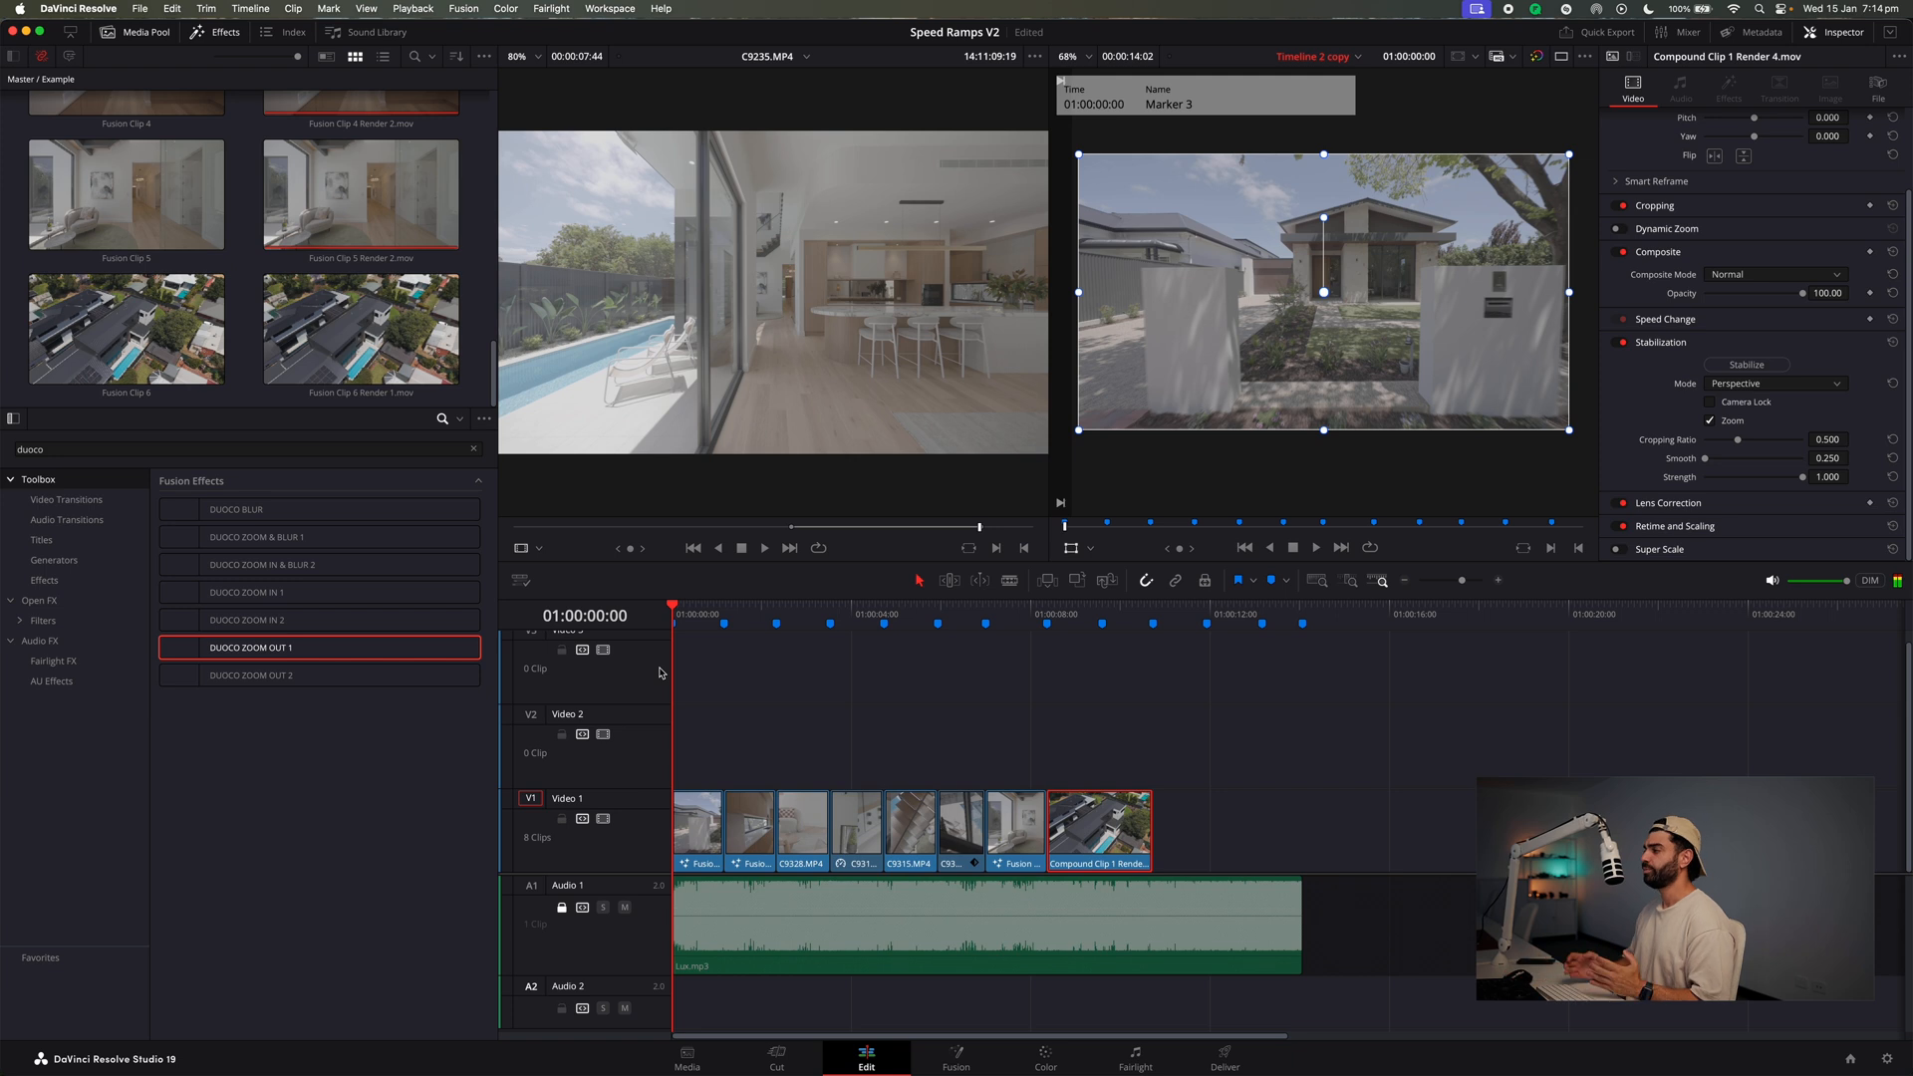
pyautogui.press('space')
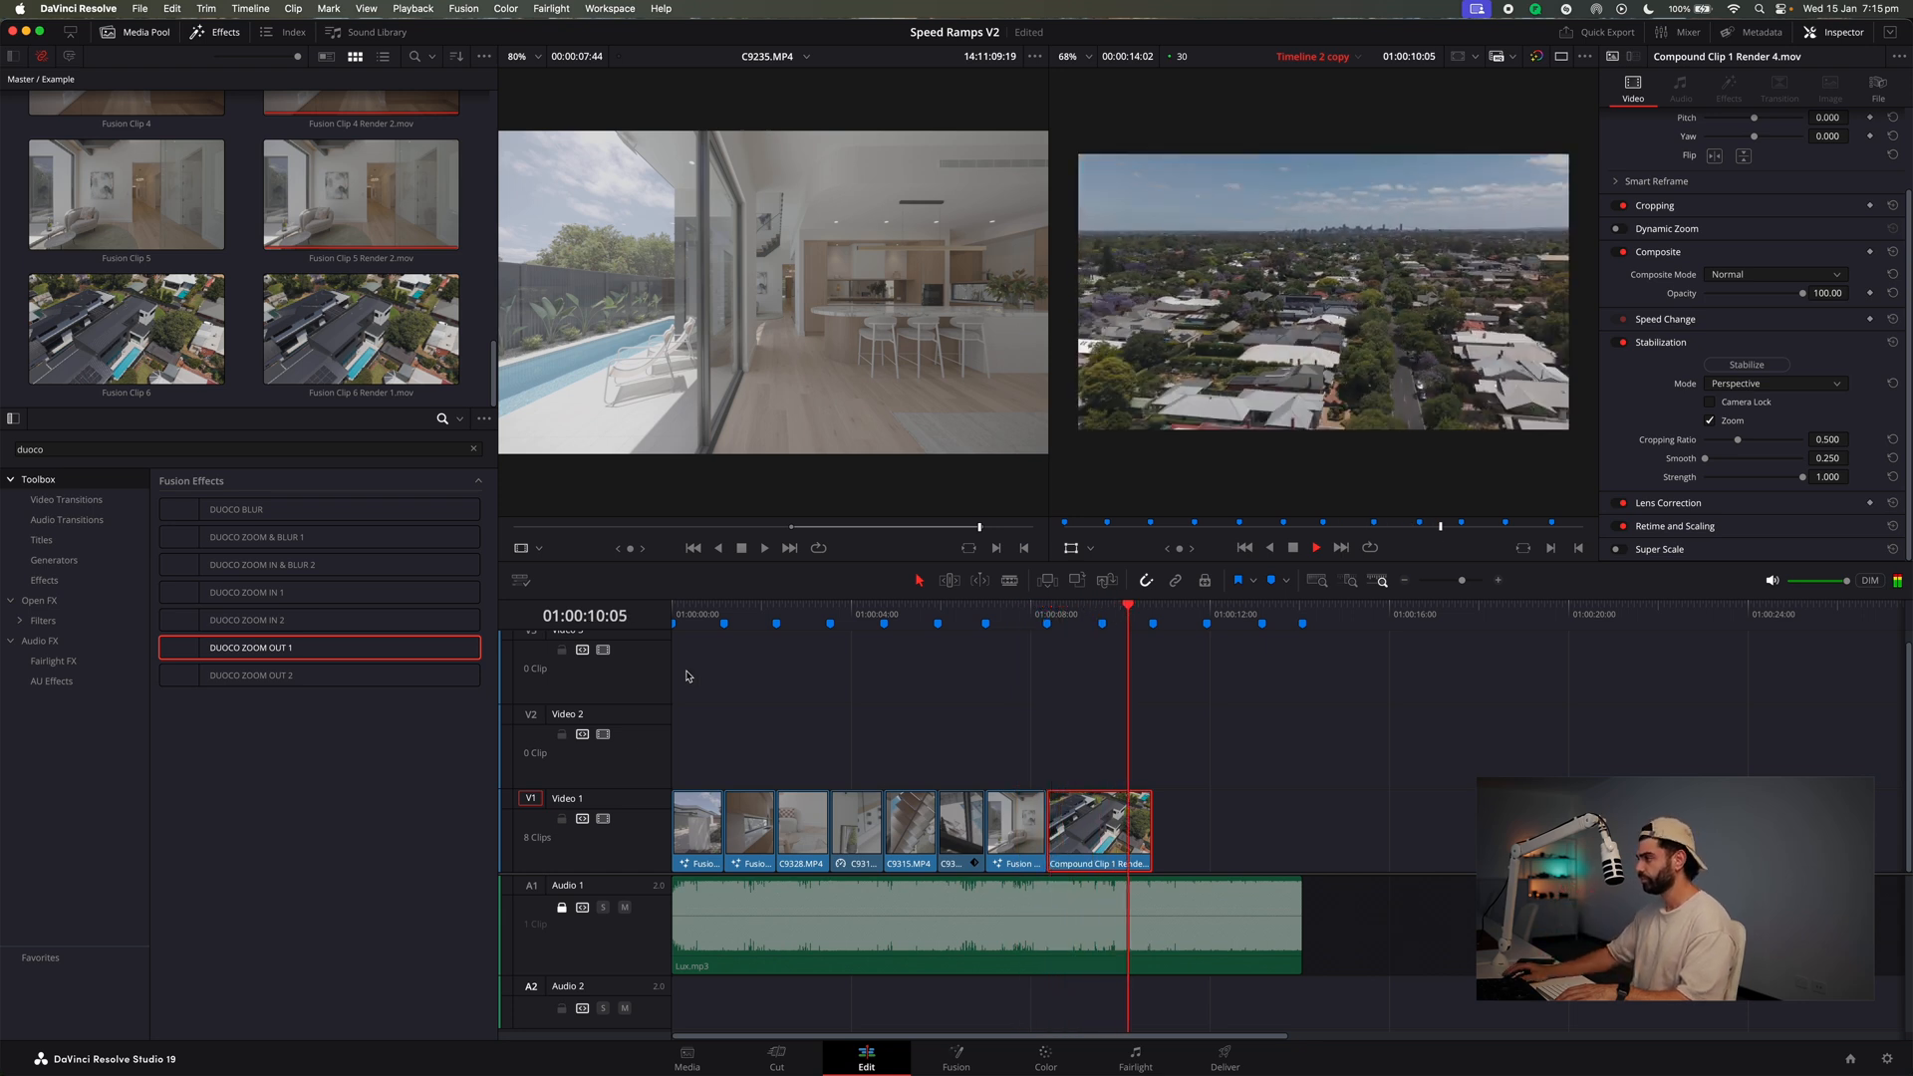
pyautogui.press('space')
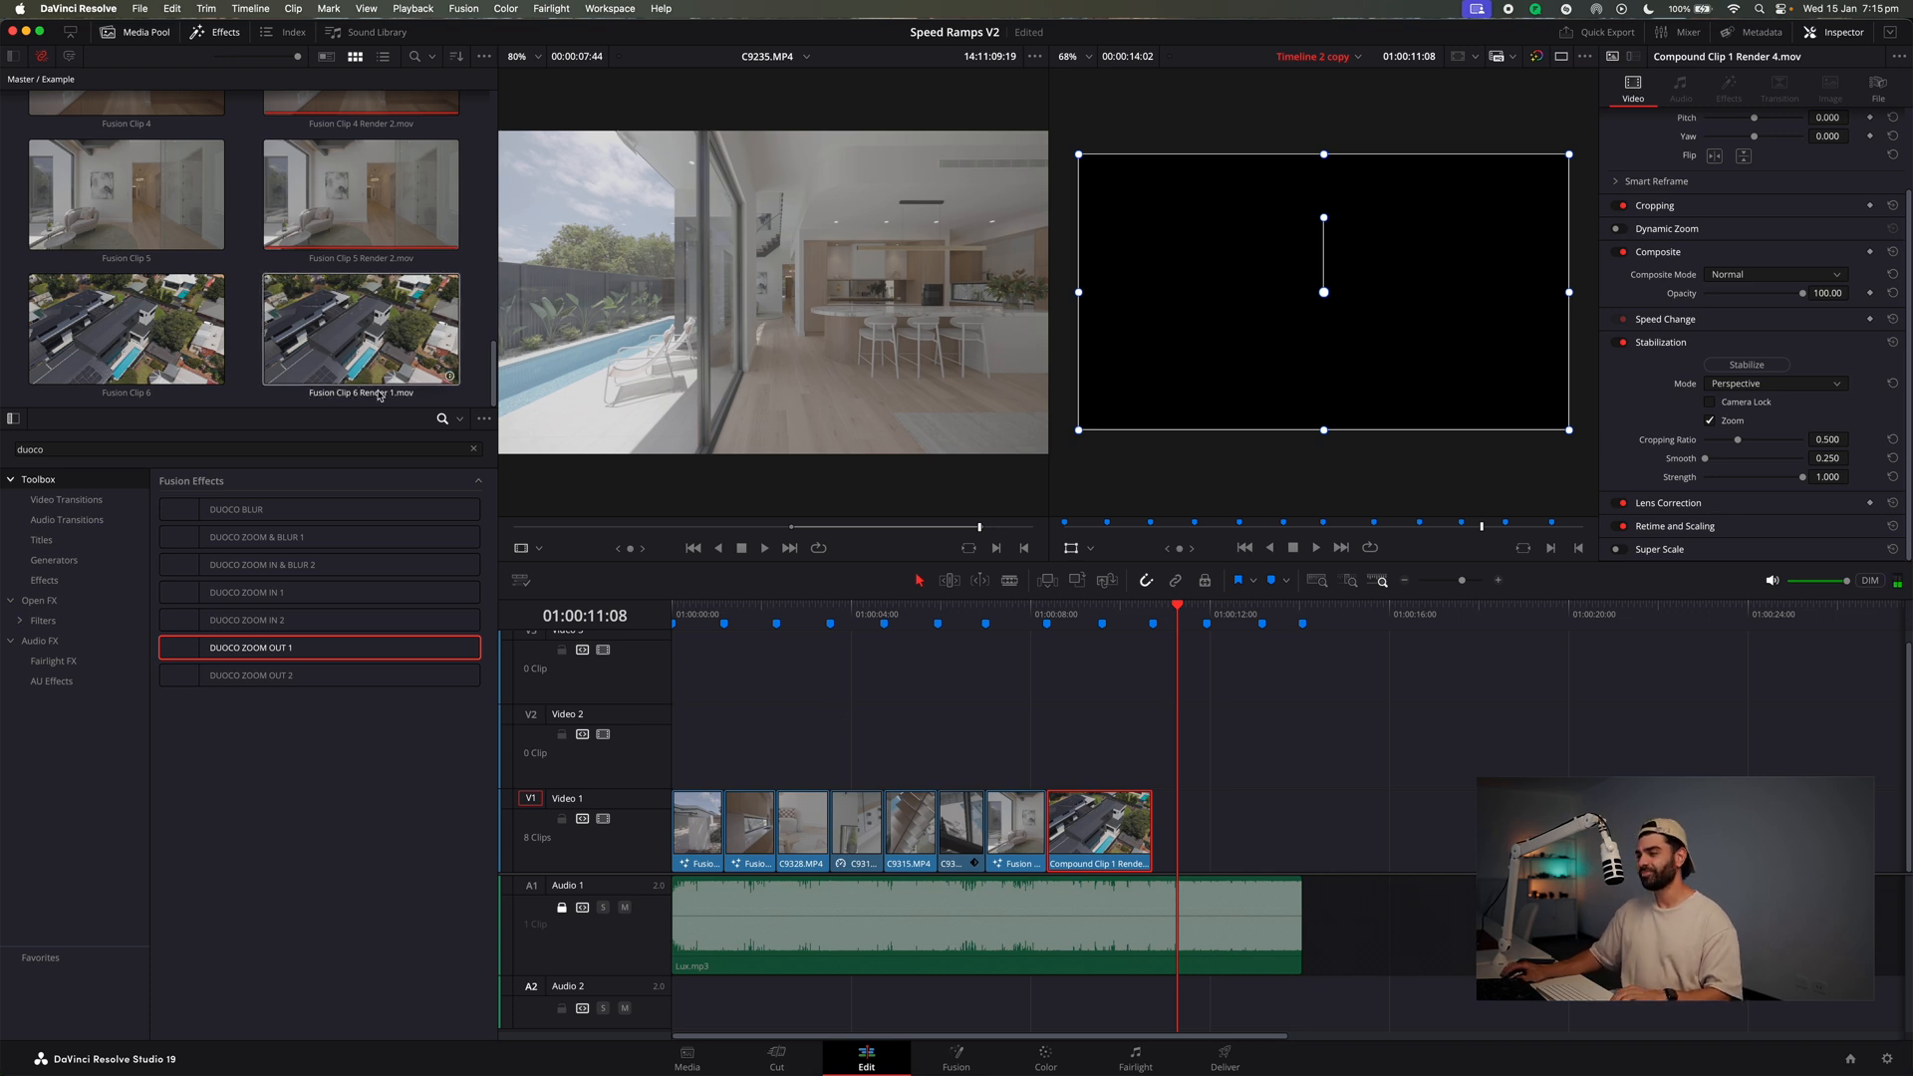
# Close the effects library and browse the Example bin's footage for a shot to follow the drone clip.
pyautogui.click(473, 450)
pyautogui.scroll(5, 247, 193)
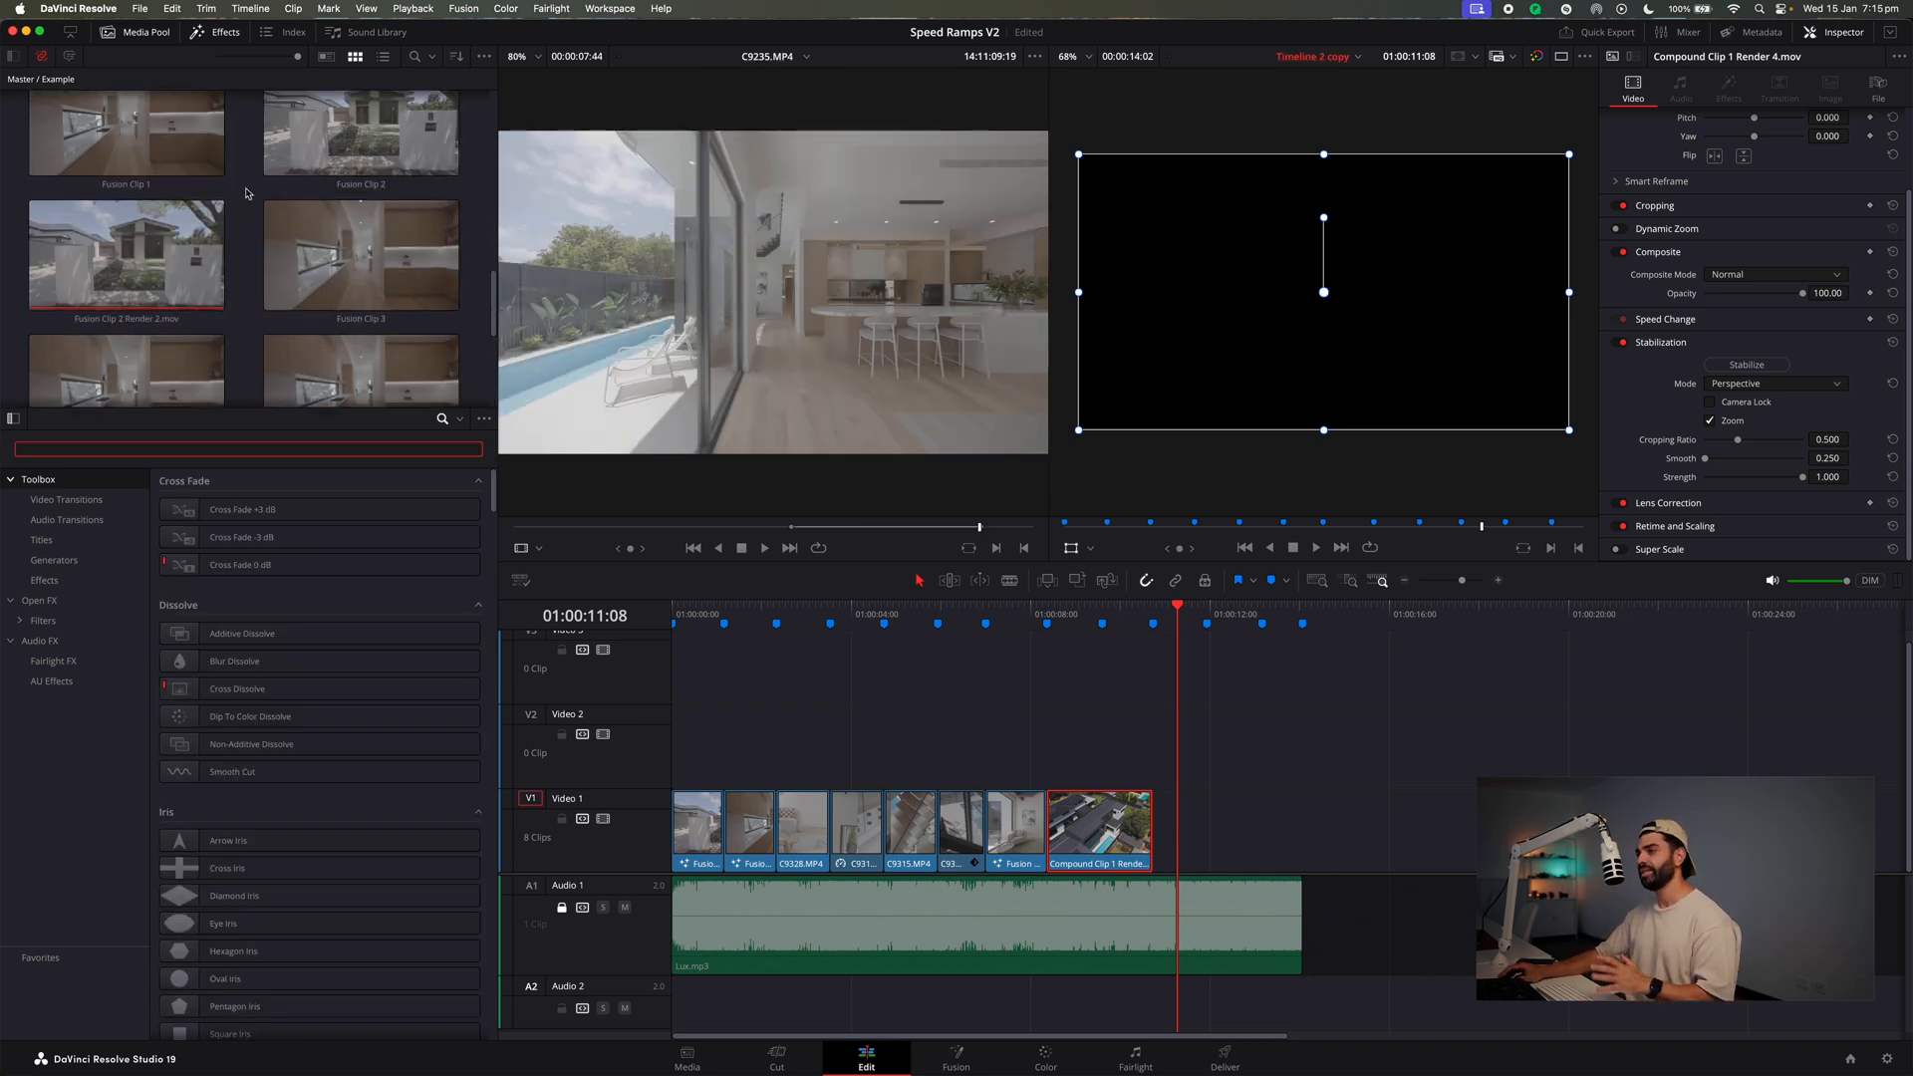
pyautogui.scroll(-5, 247, 194)
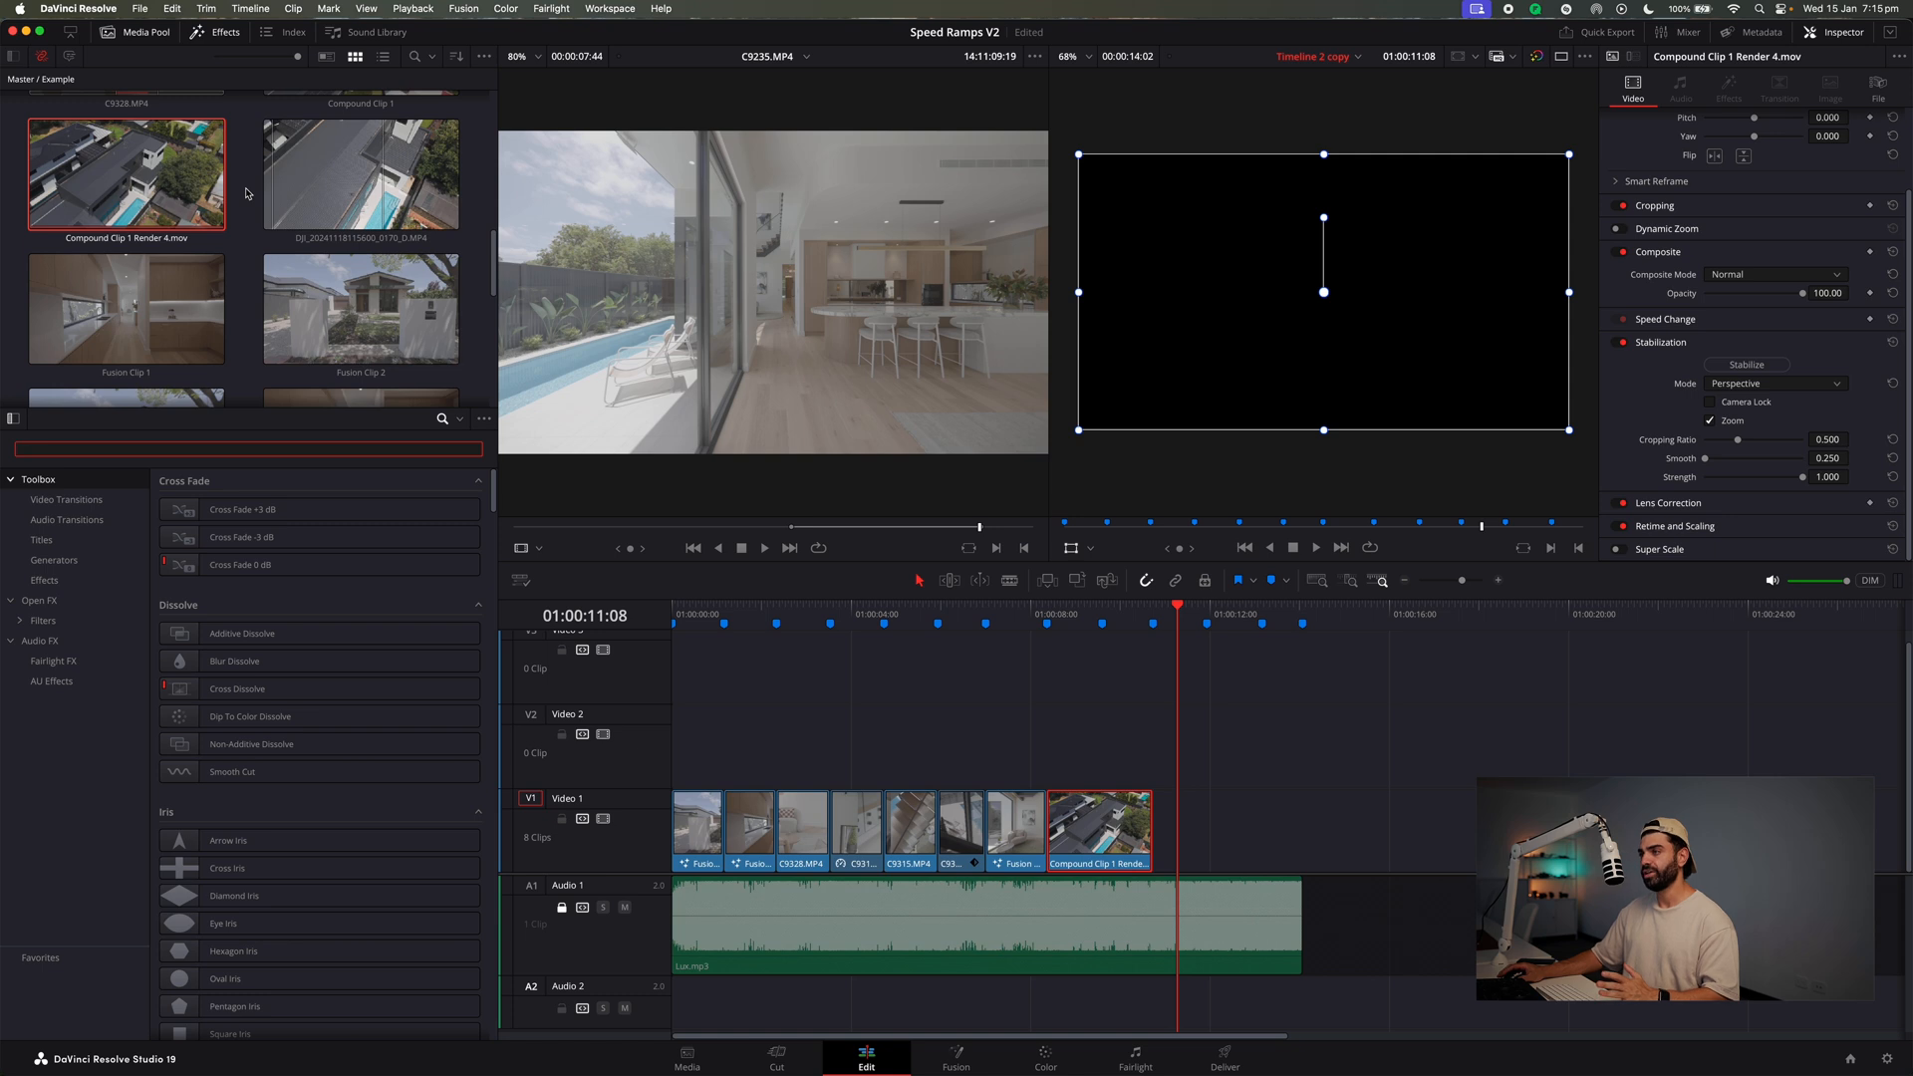
pyautogui.scroll(5, 262, 193)
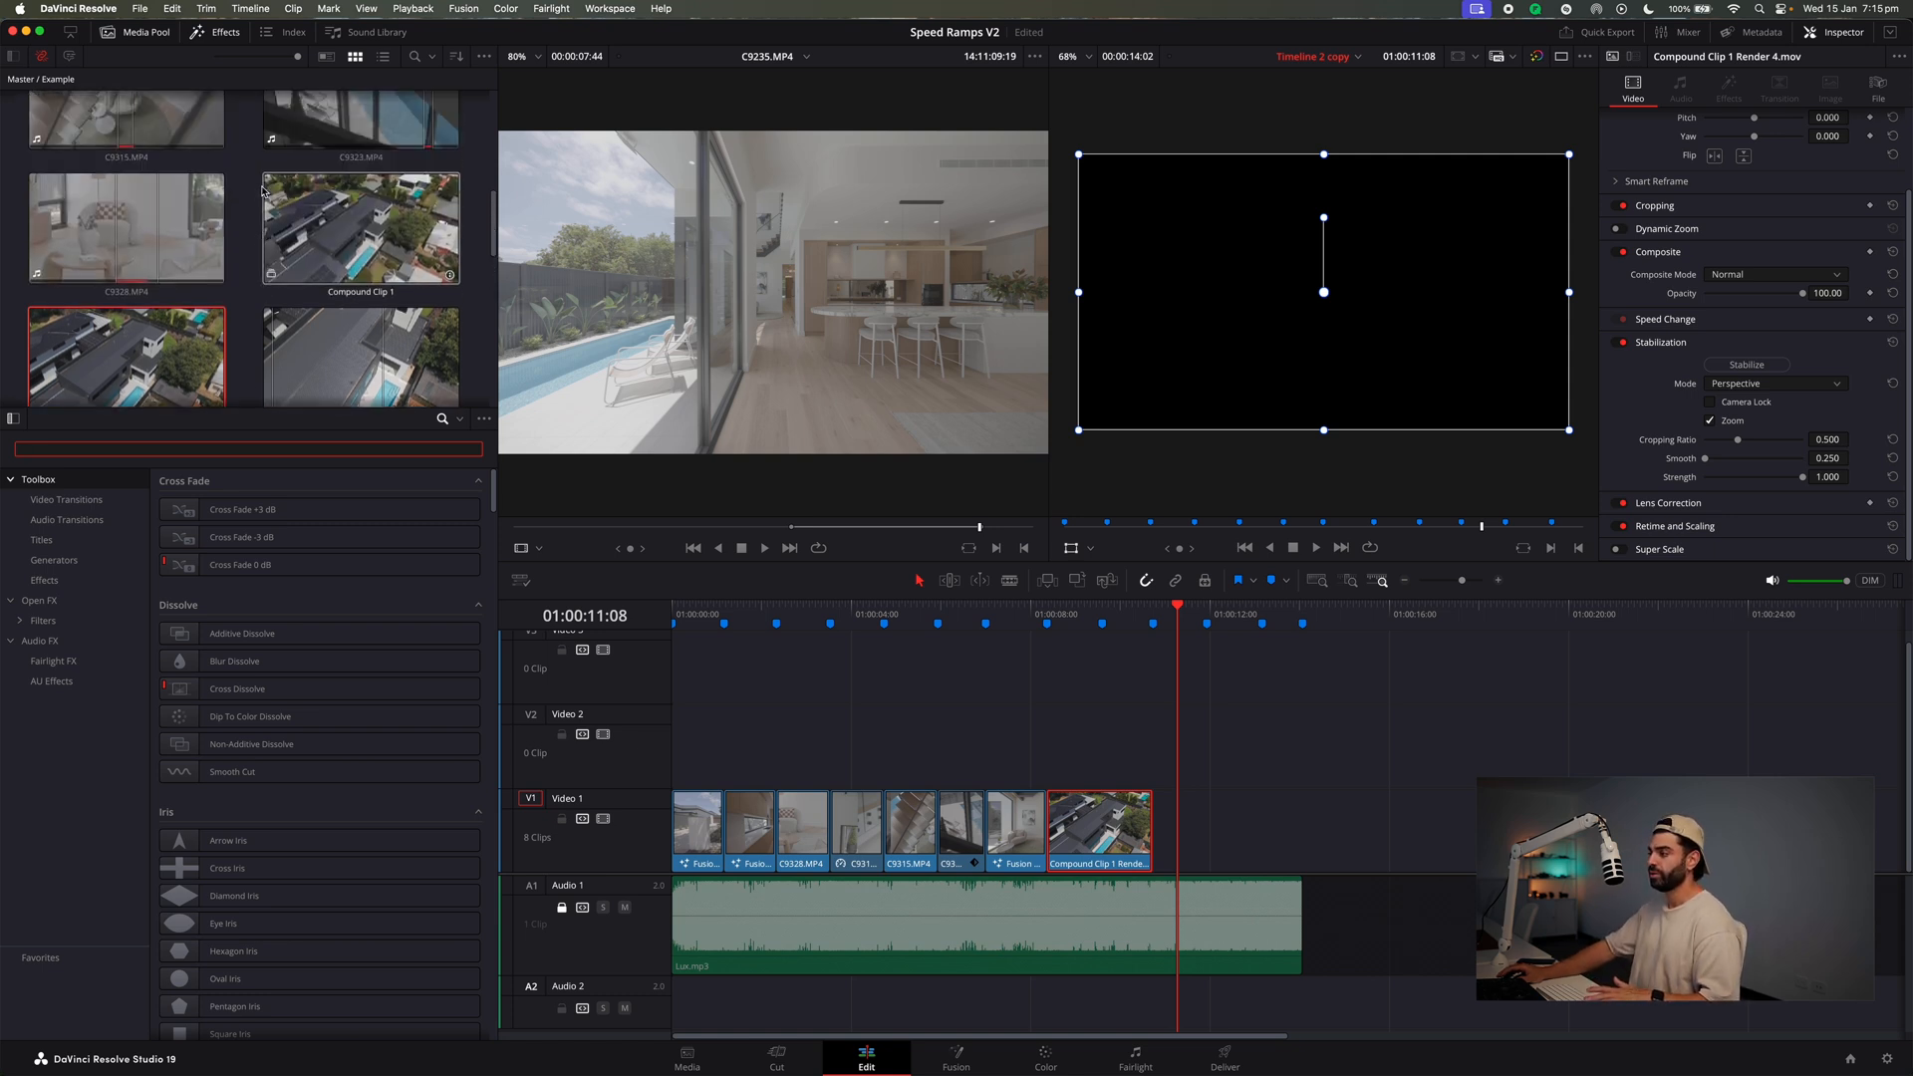
pyautogui.scroll(-3, 305, 219)
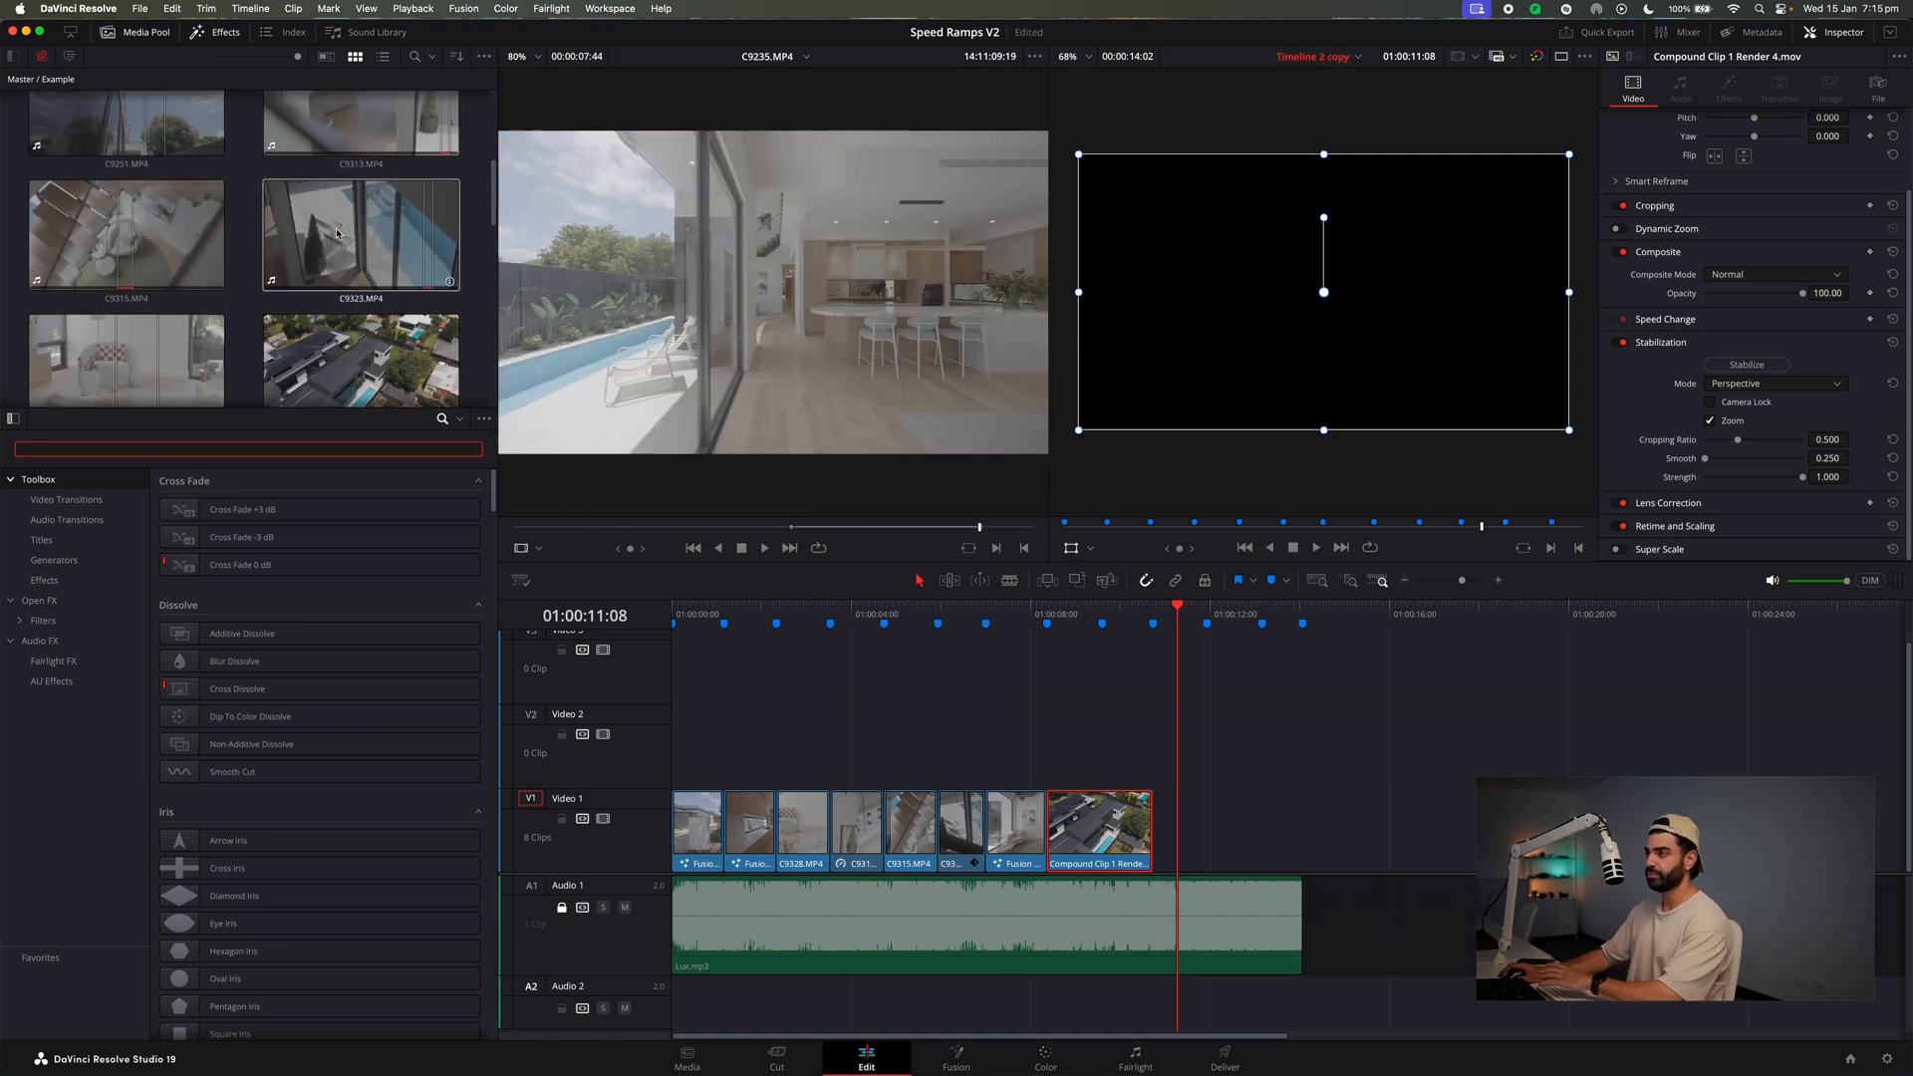
pyautogui.scroll(5, 338, 269)
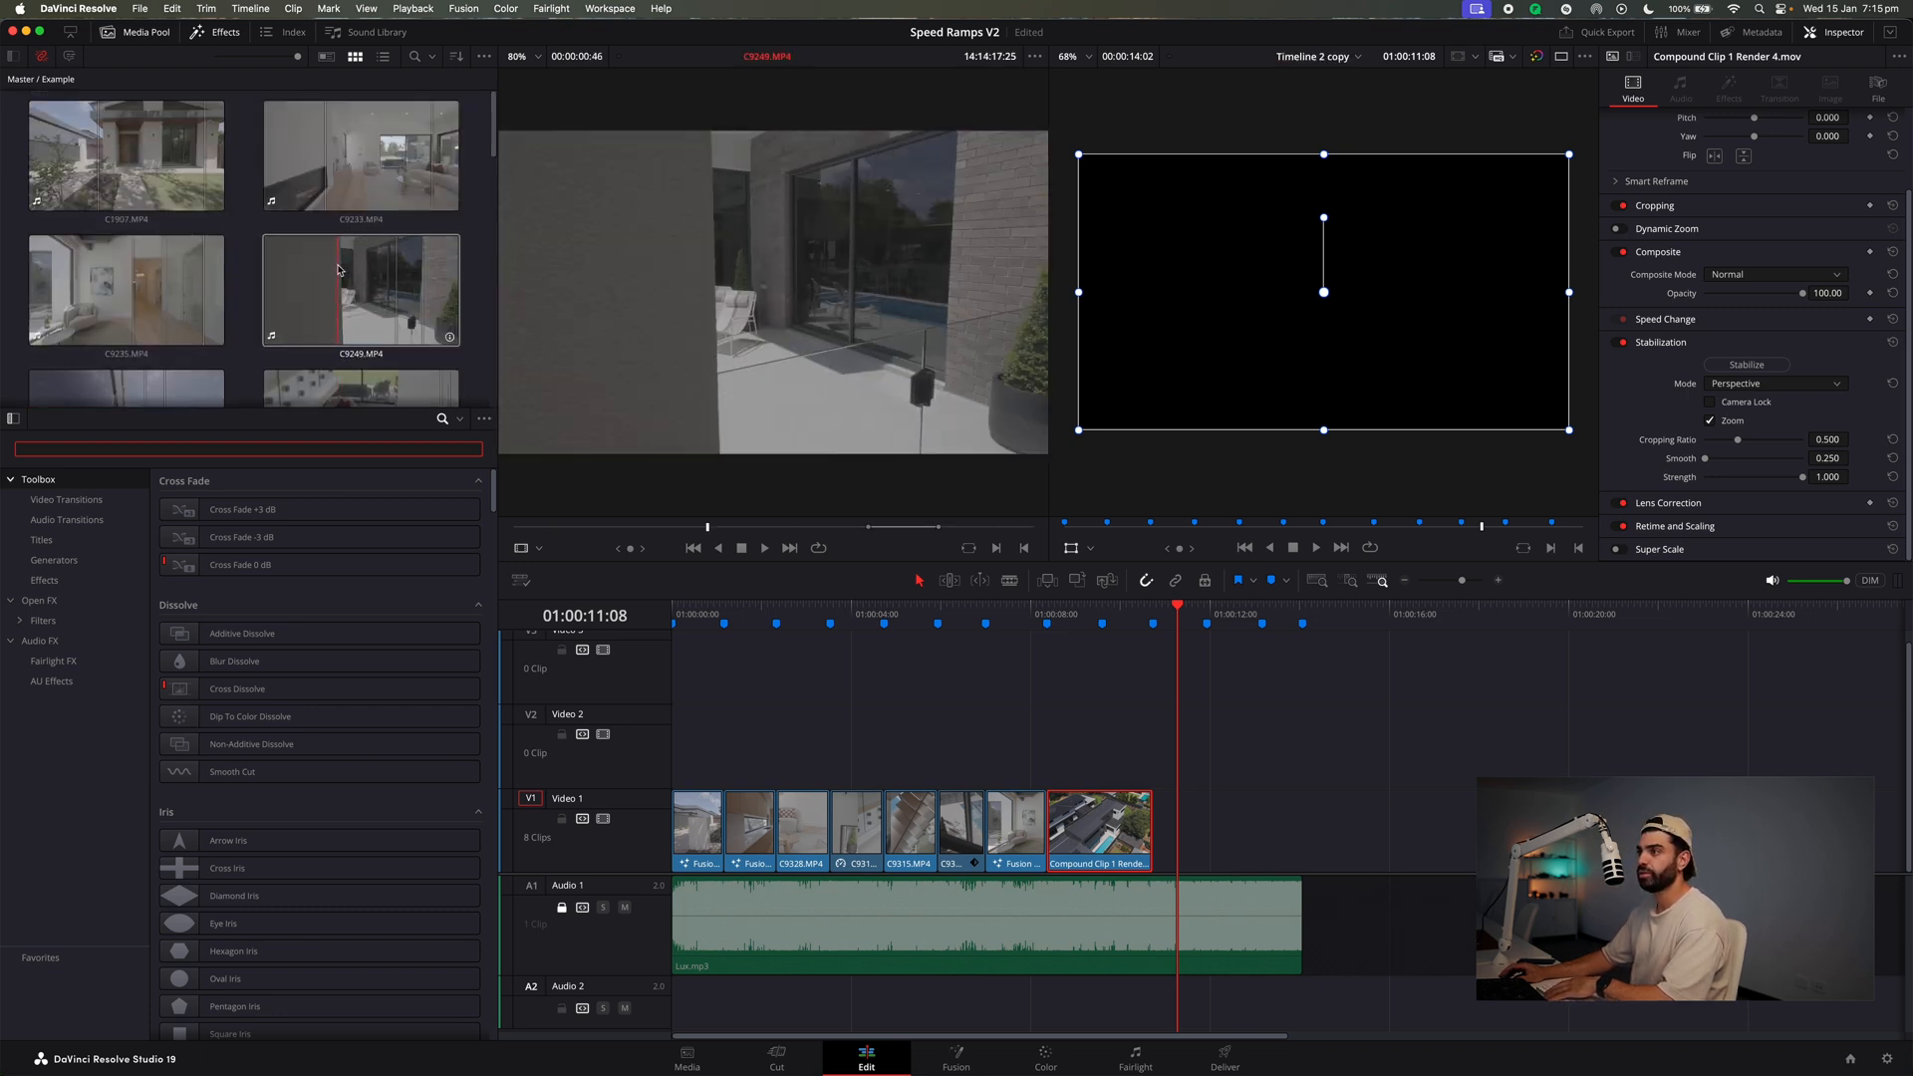
pyautogui.scroll(-5, 344, 289)
pyautogui.scroll(-5, 348, 307)
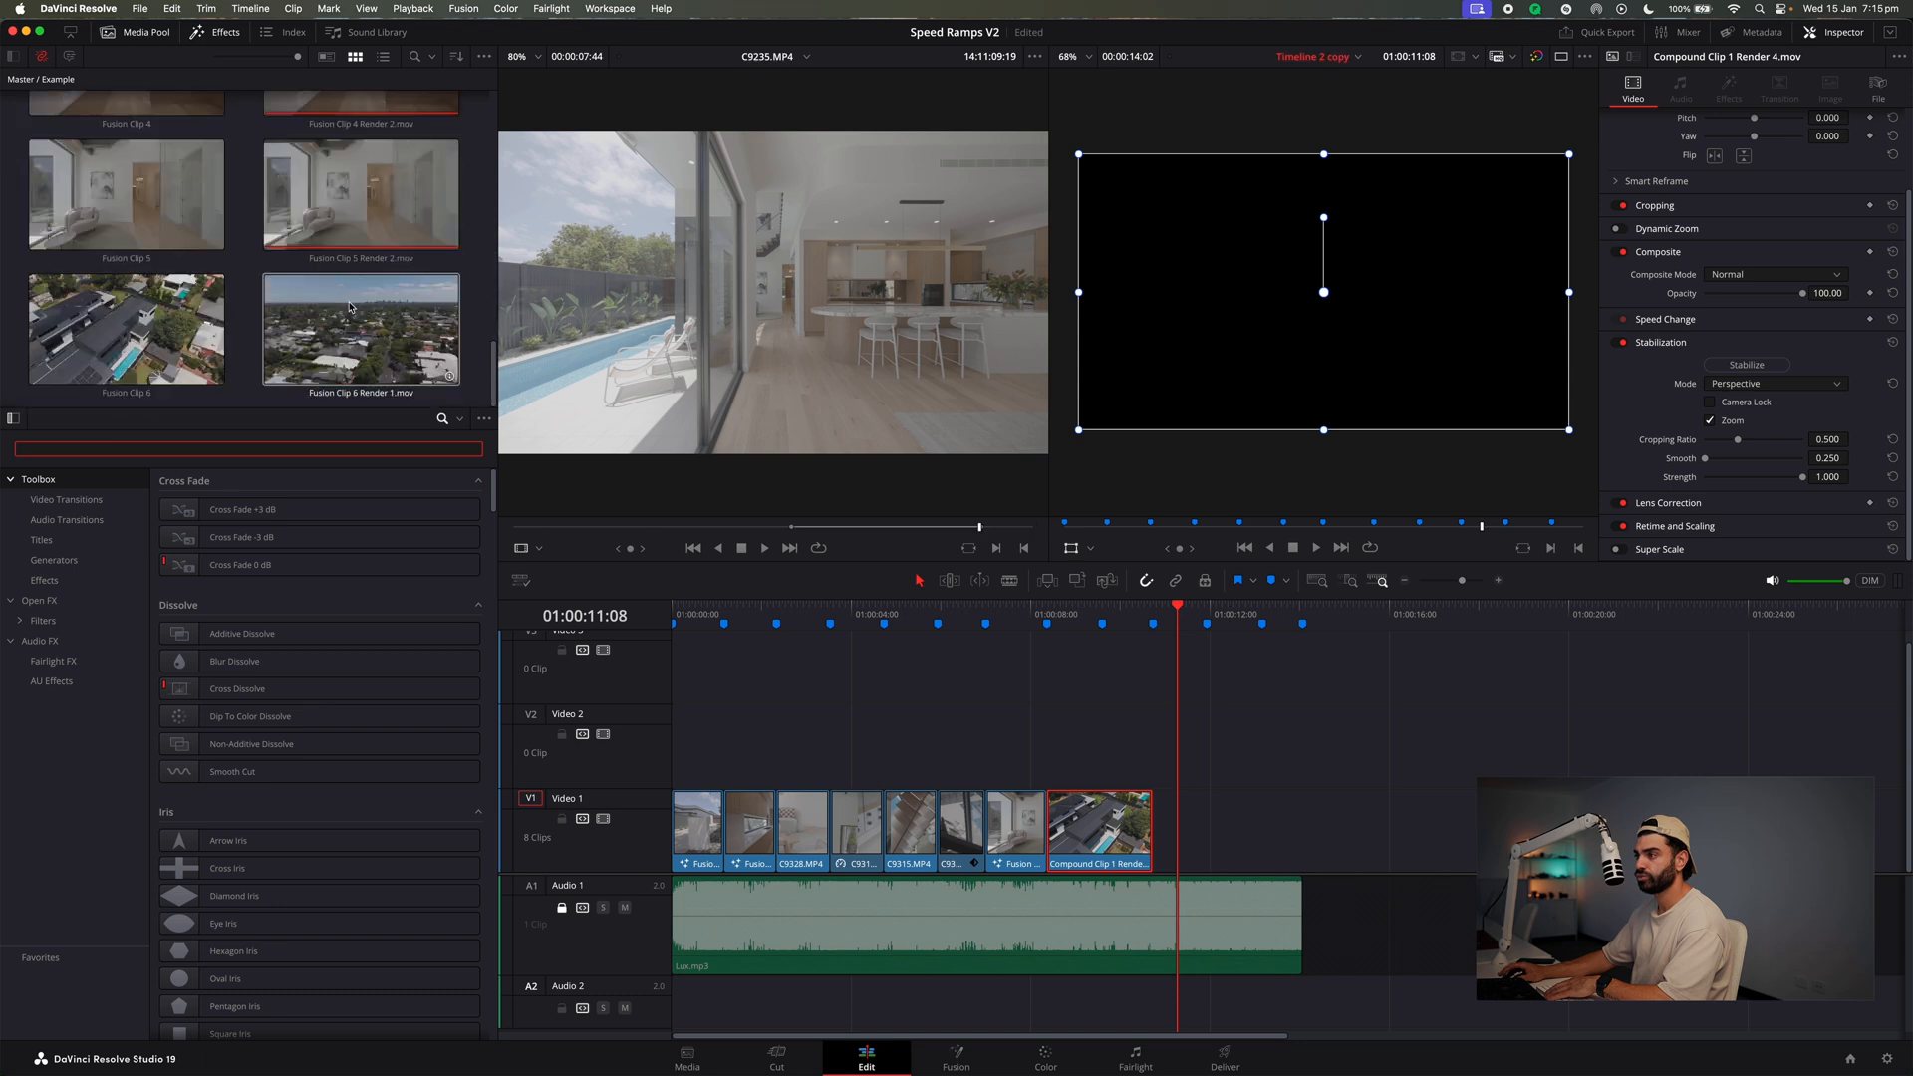
pyautogui.scroll(4, 349, 306)
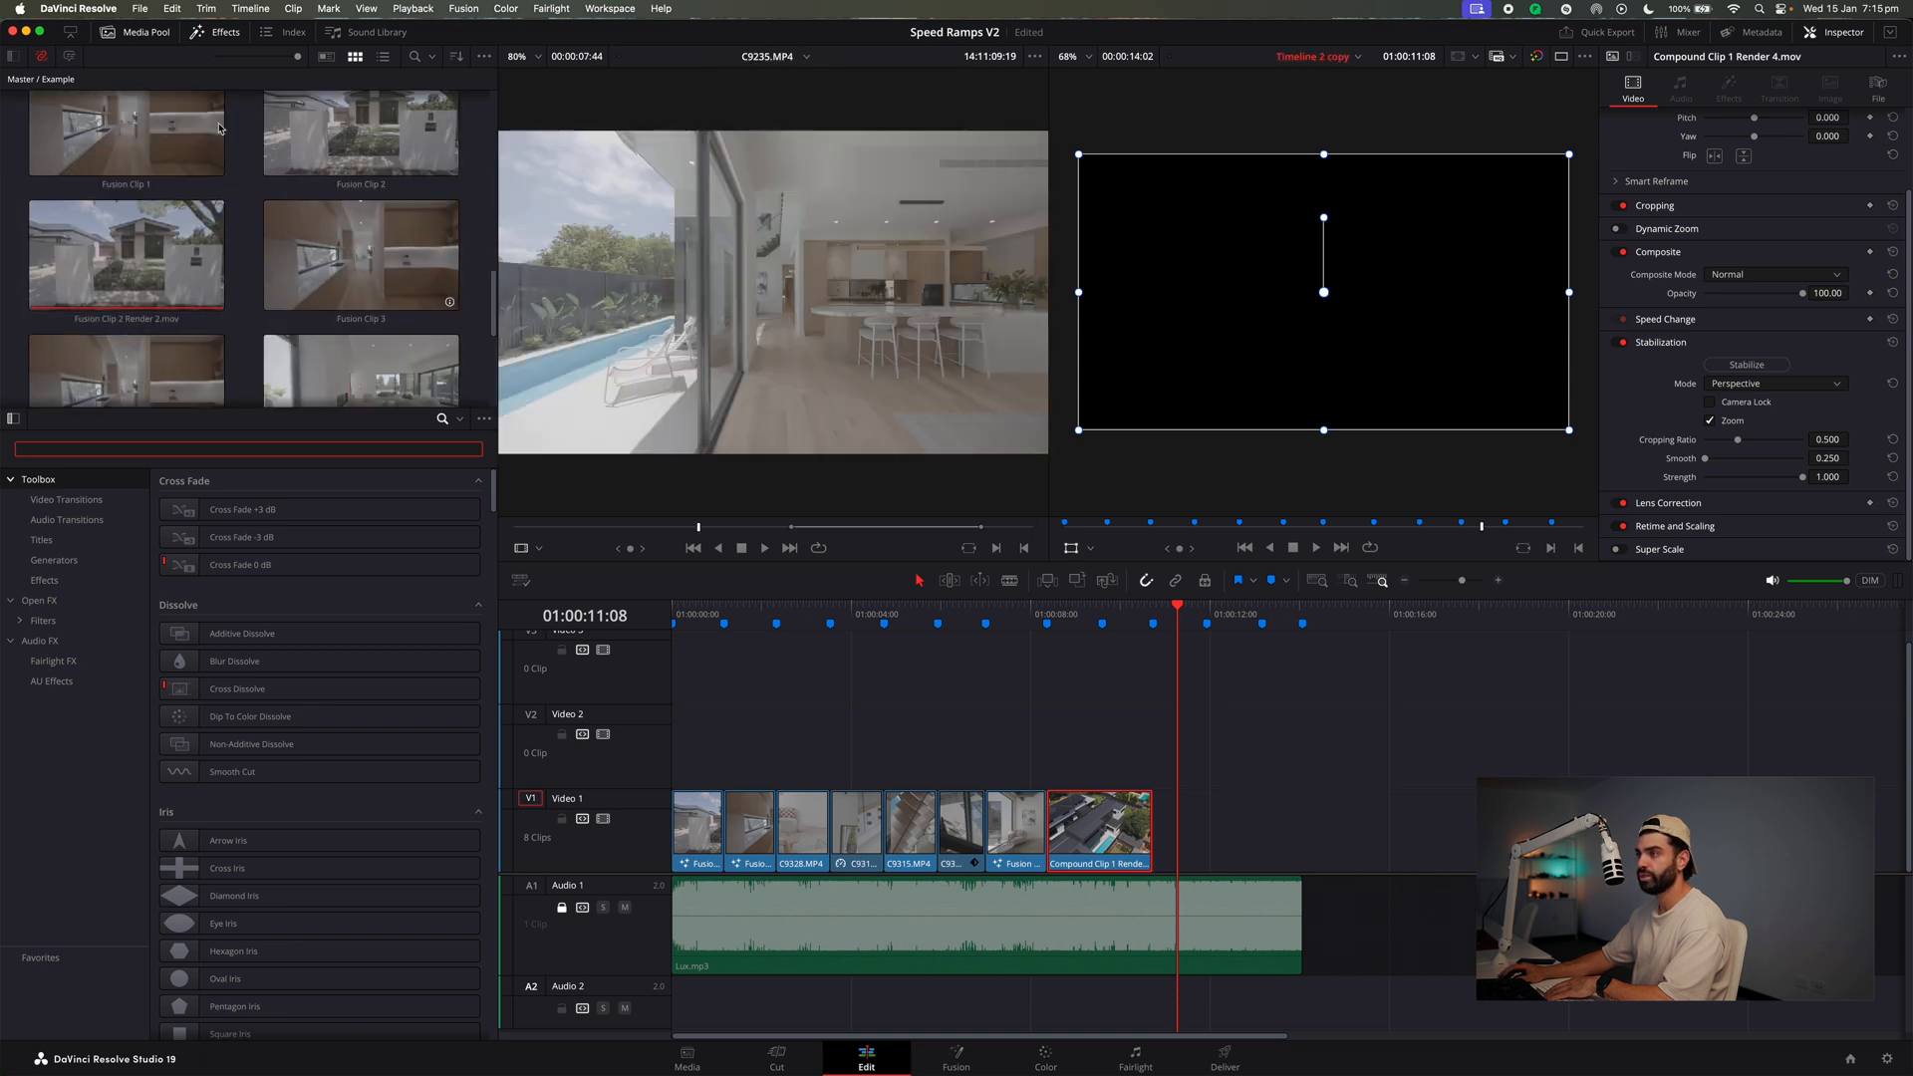
pyautogui.click(228, 32)
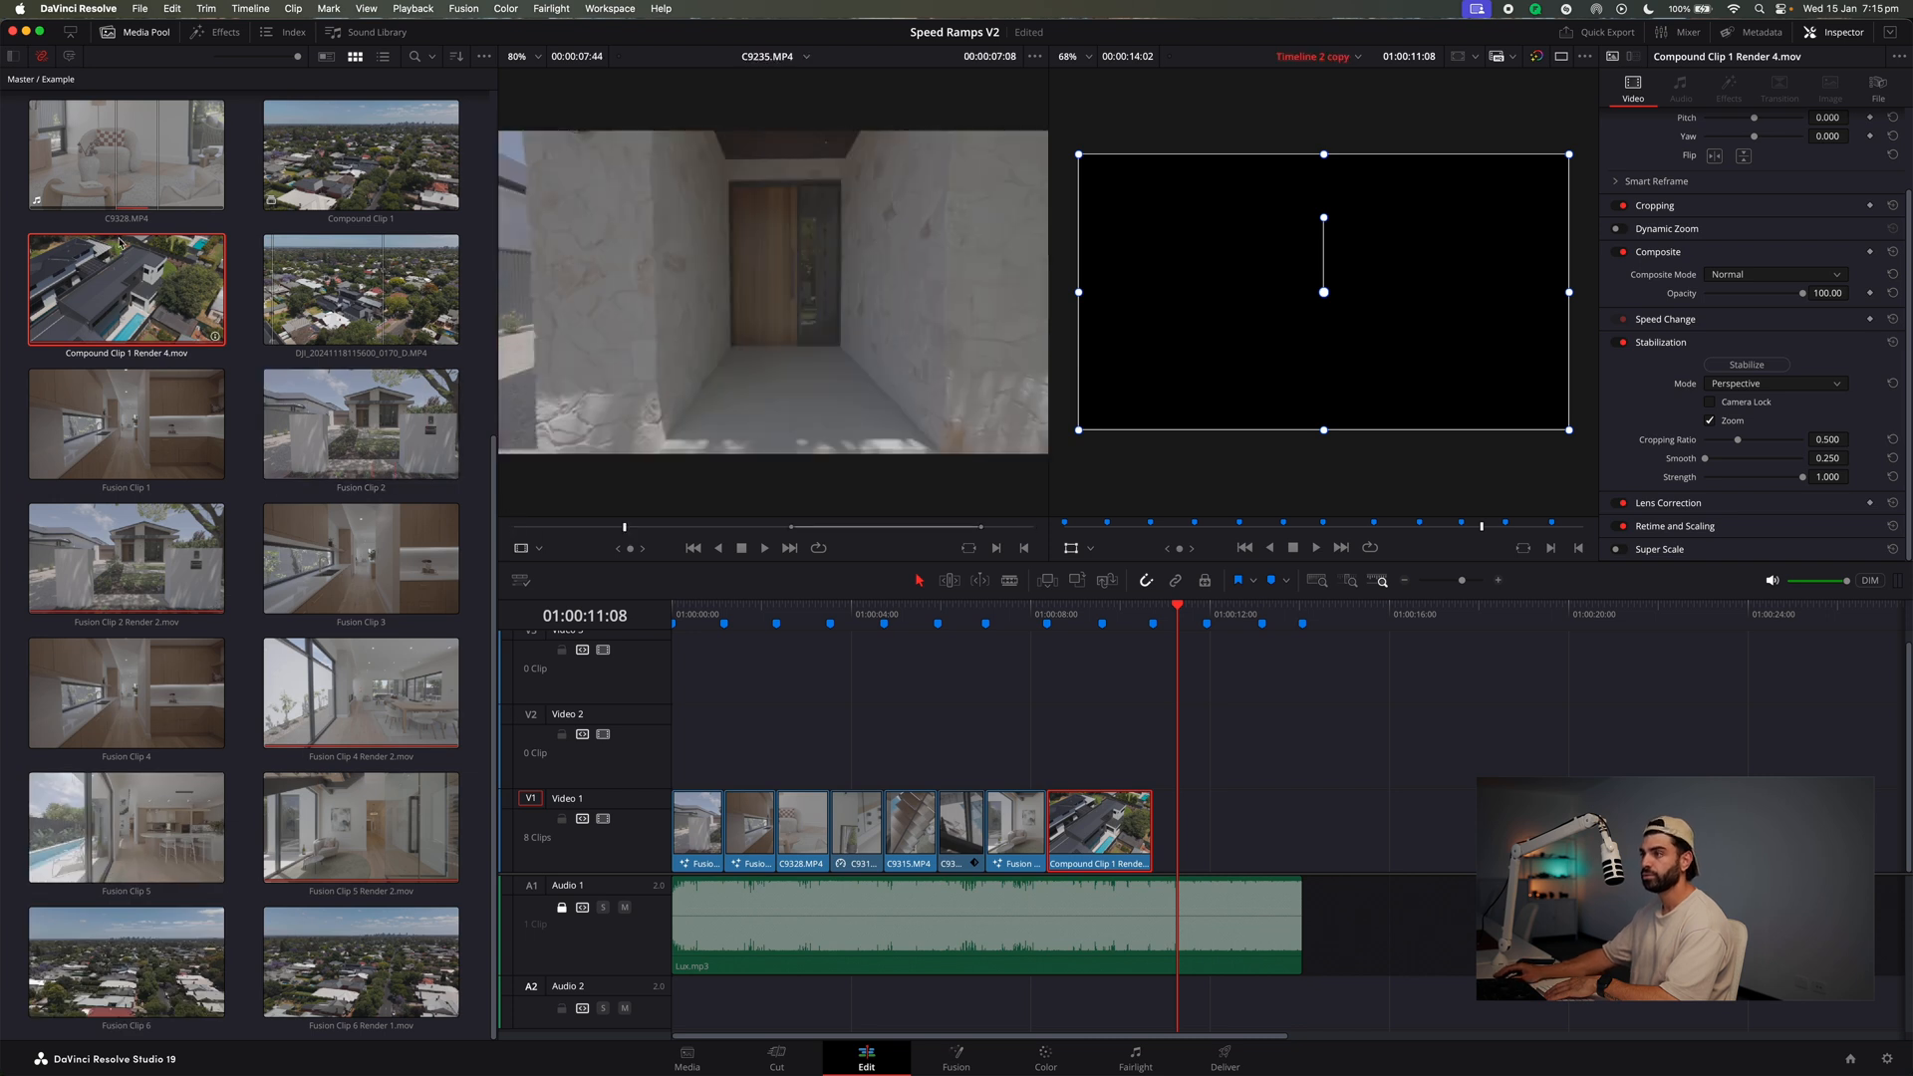
pyautogui.scroll(5, 344, 495)
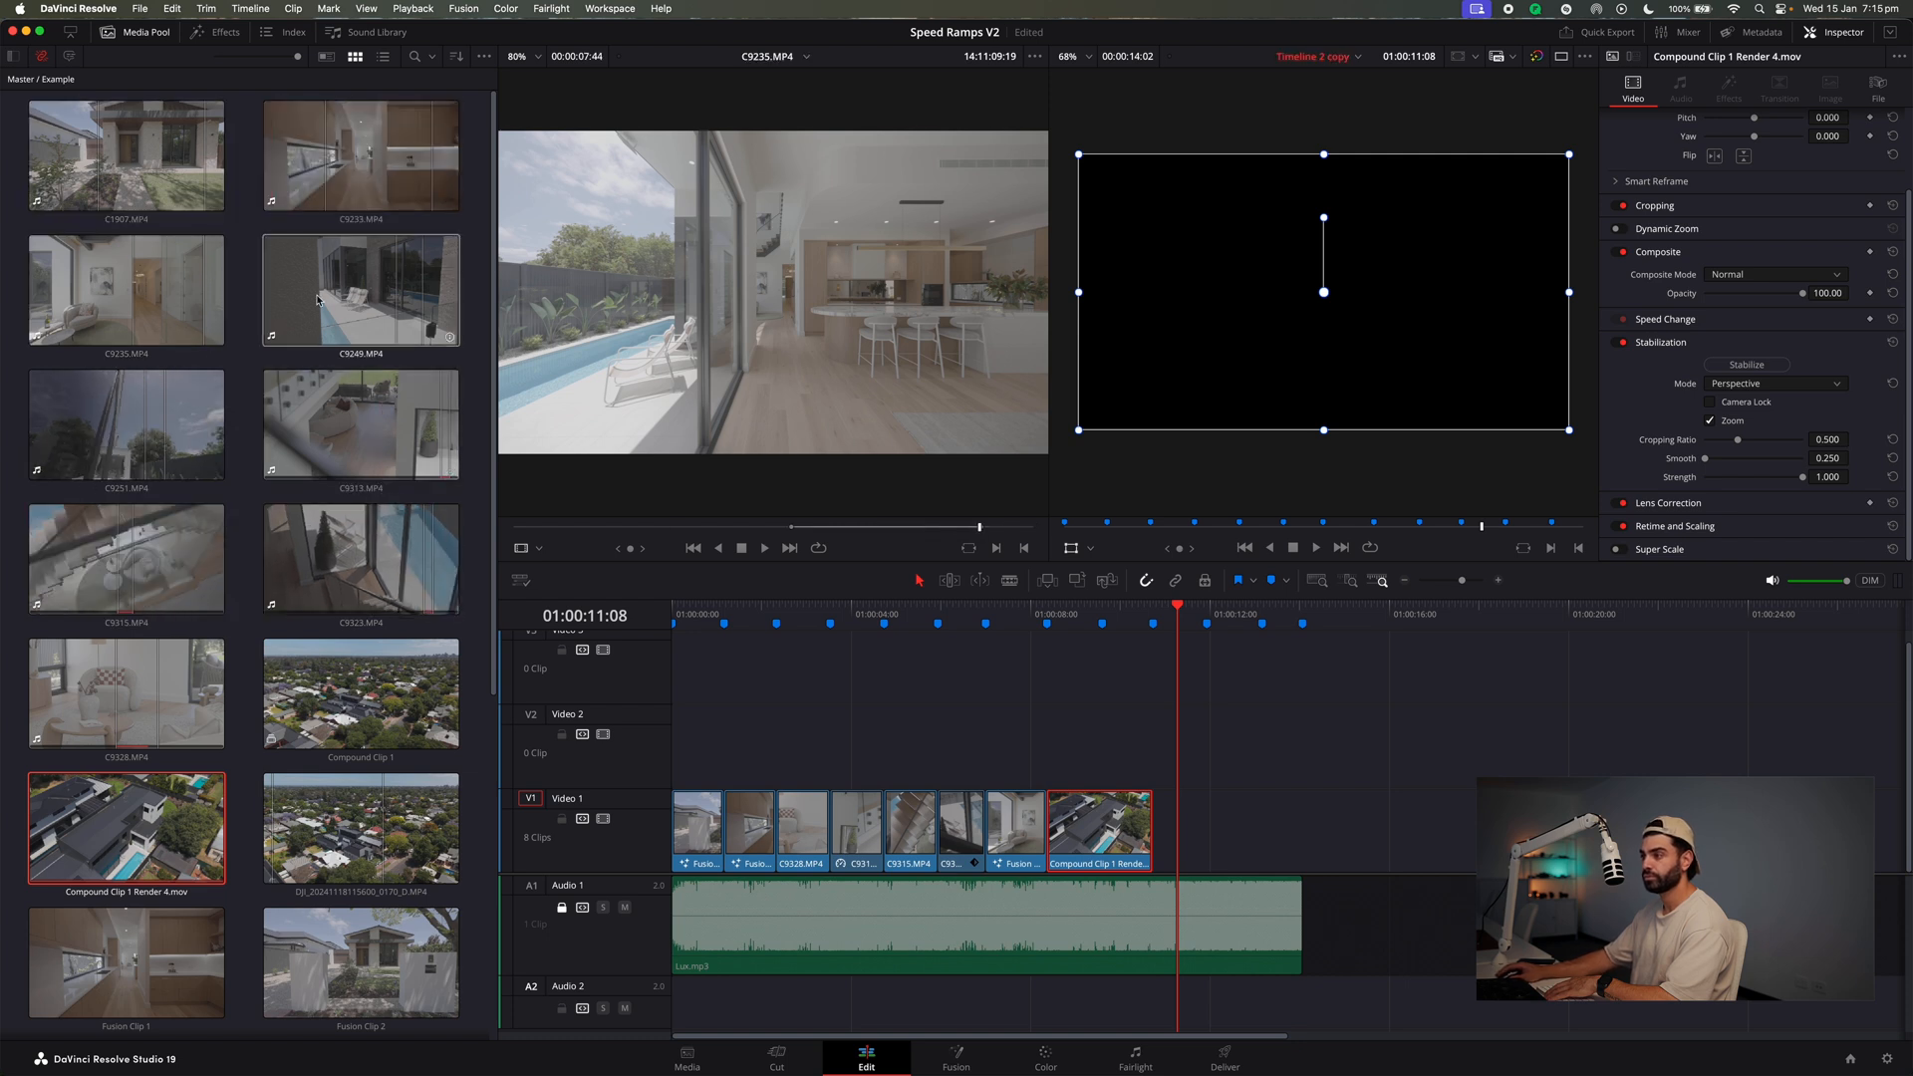
pyautogui.scroll(-5, 149, 727)
pyautogui.scroll(5, 171, 778)
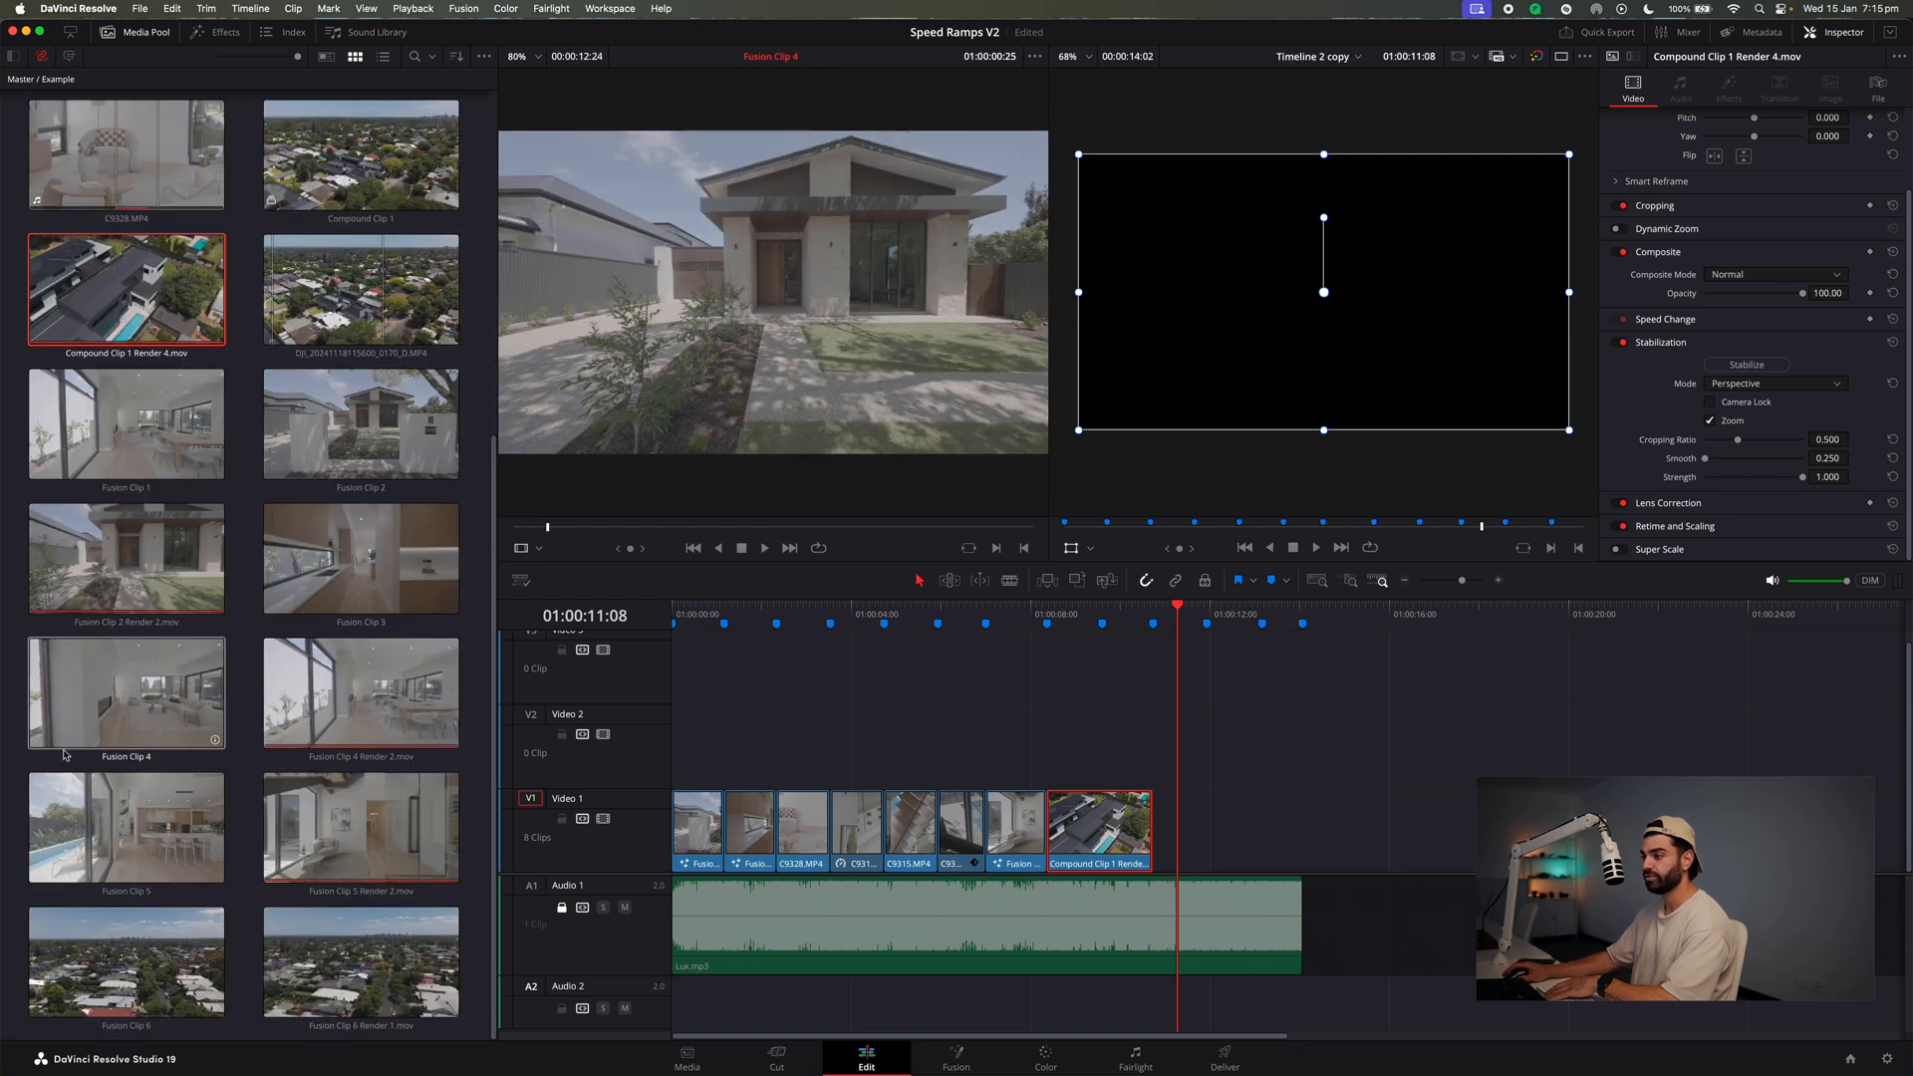
# Add C9250.MP4 from the Master bin directly after the drone clip on Video 1 and delete its audio.
pyautogui.click(13, 56)
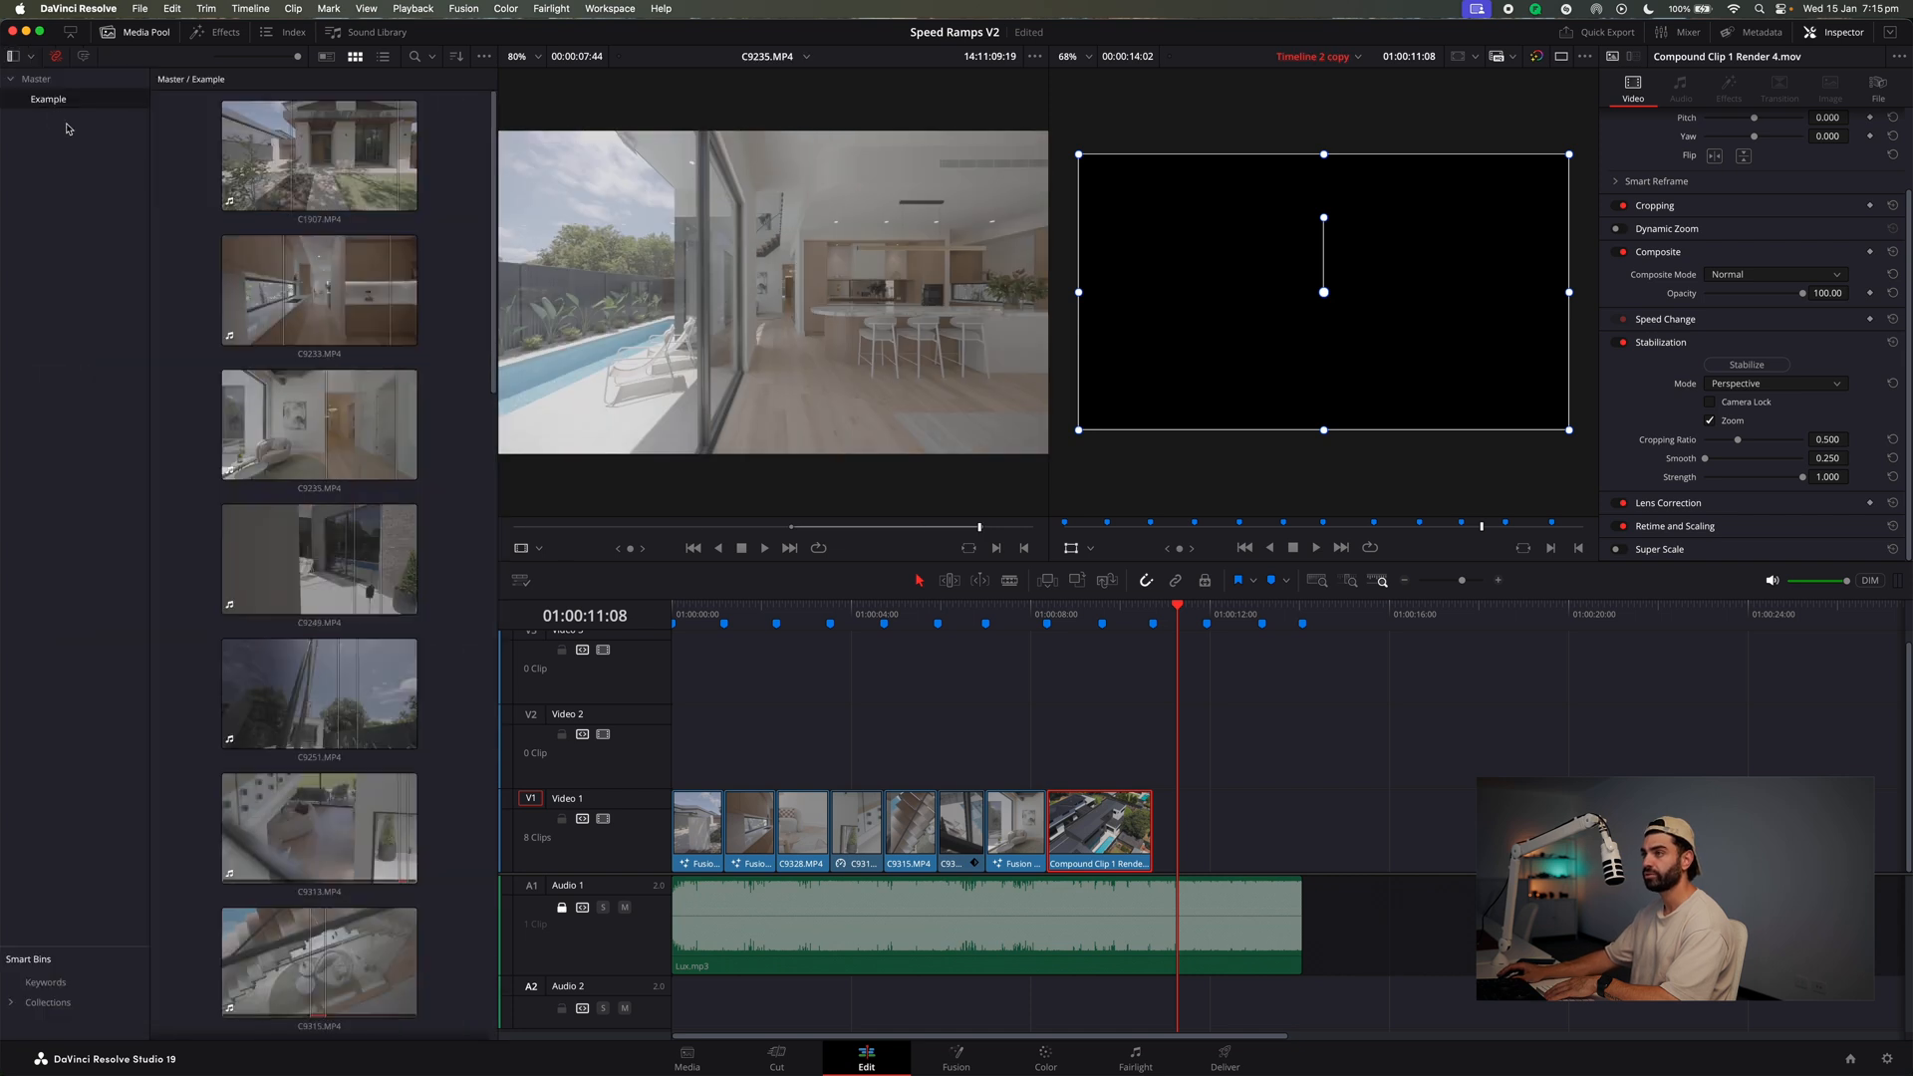
pyautogui.click(40, 79)
pyautogui.scroll(-5, 329, 697)
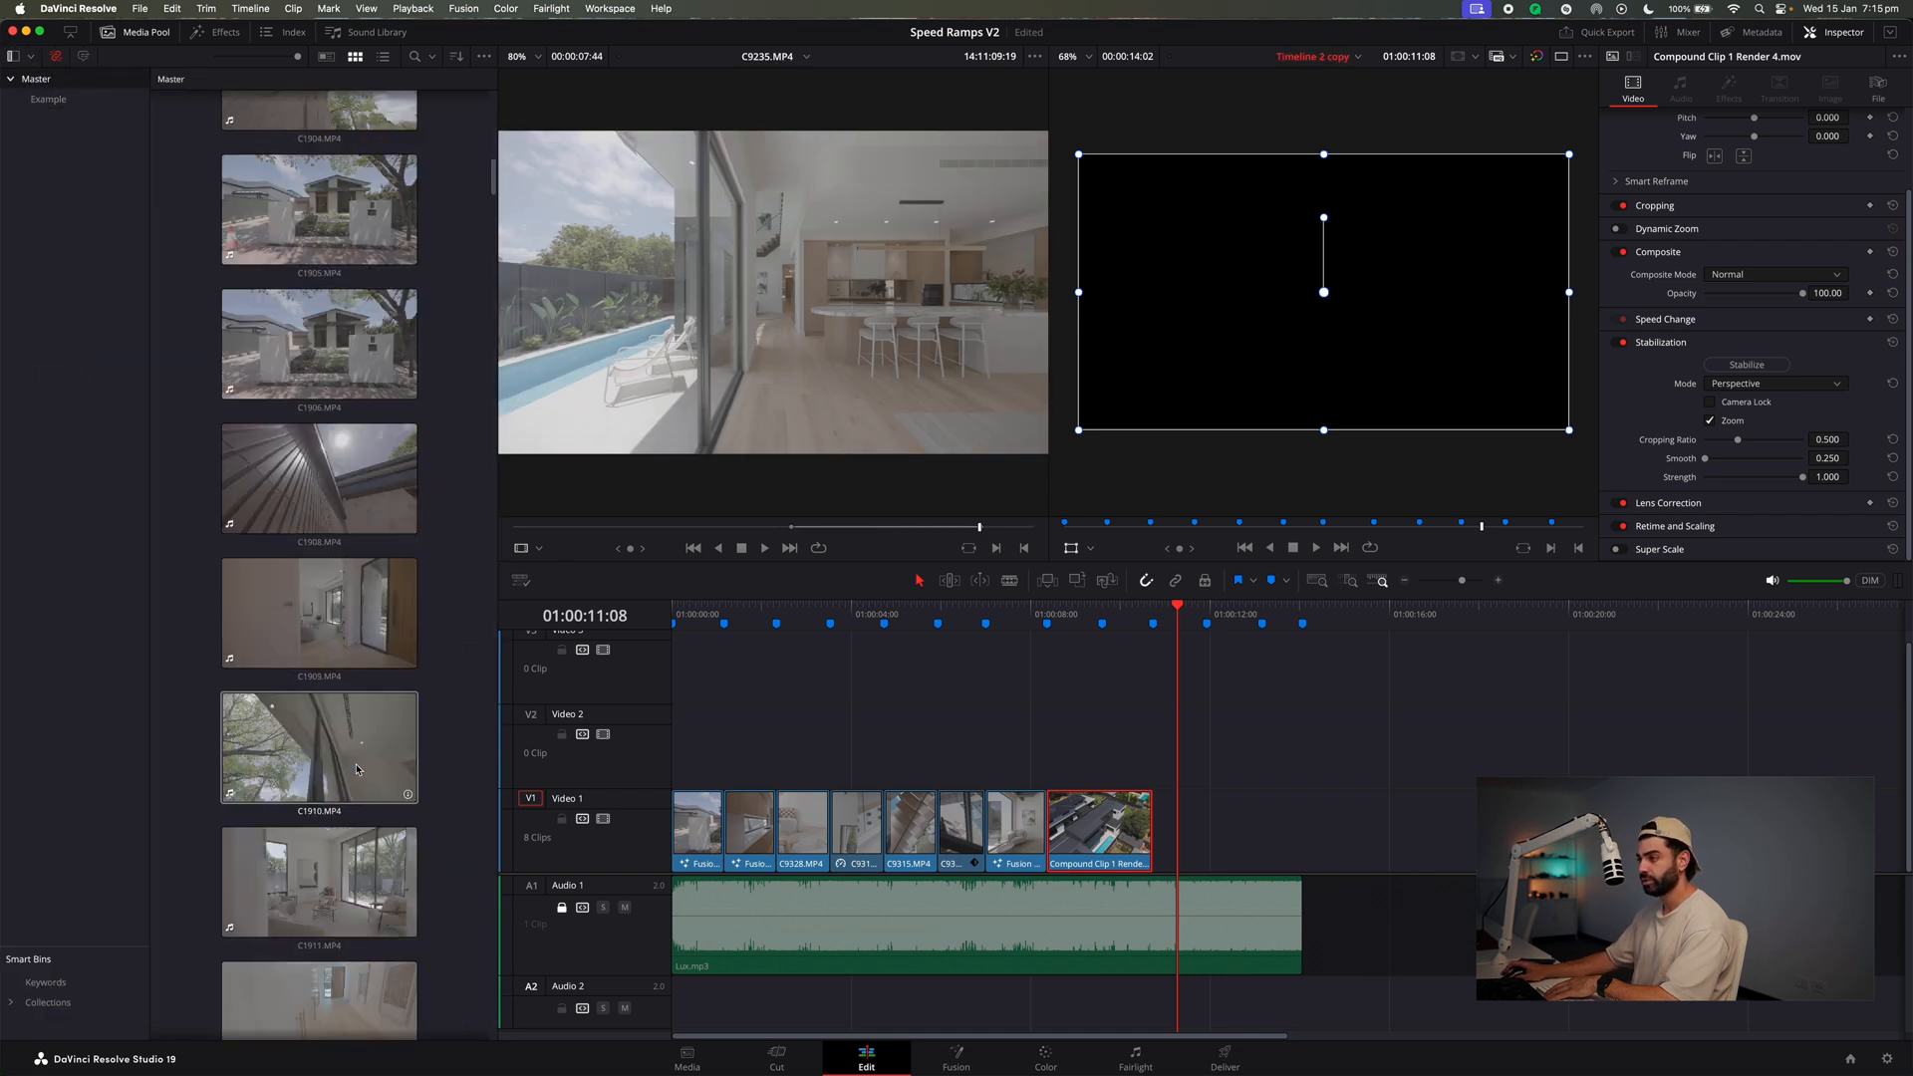
pyautogui.scroll(-15, 357, 778)
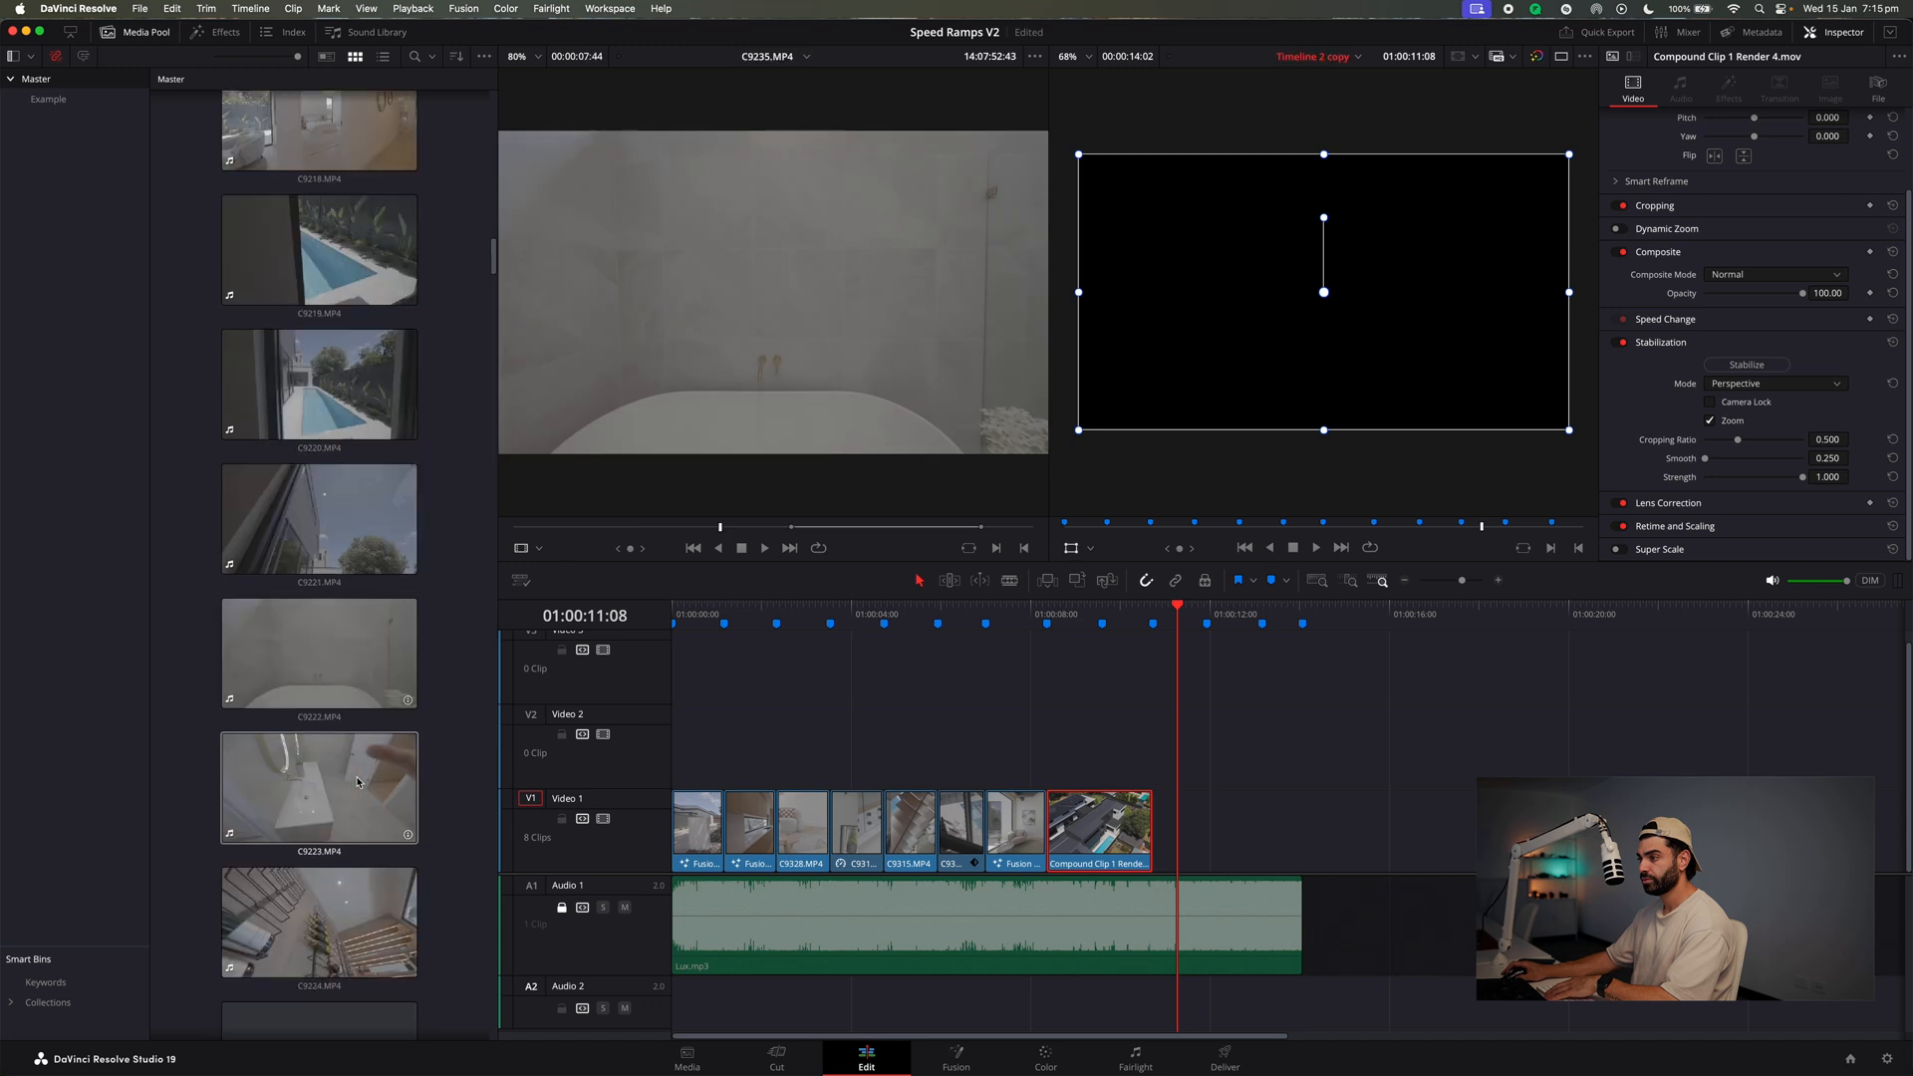
pyautogui.scroll(-10, 357, 781)
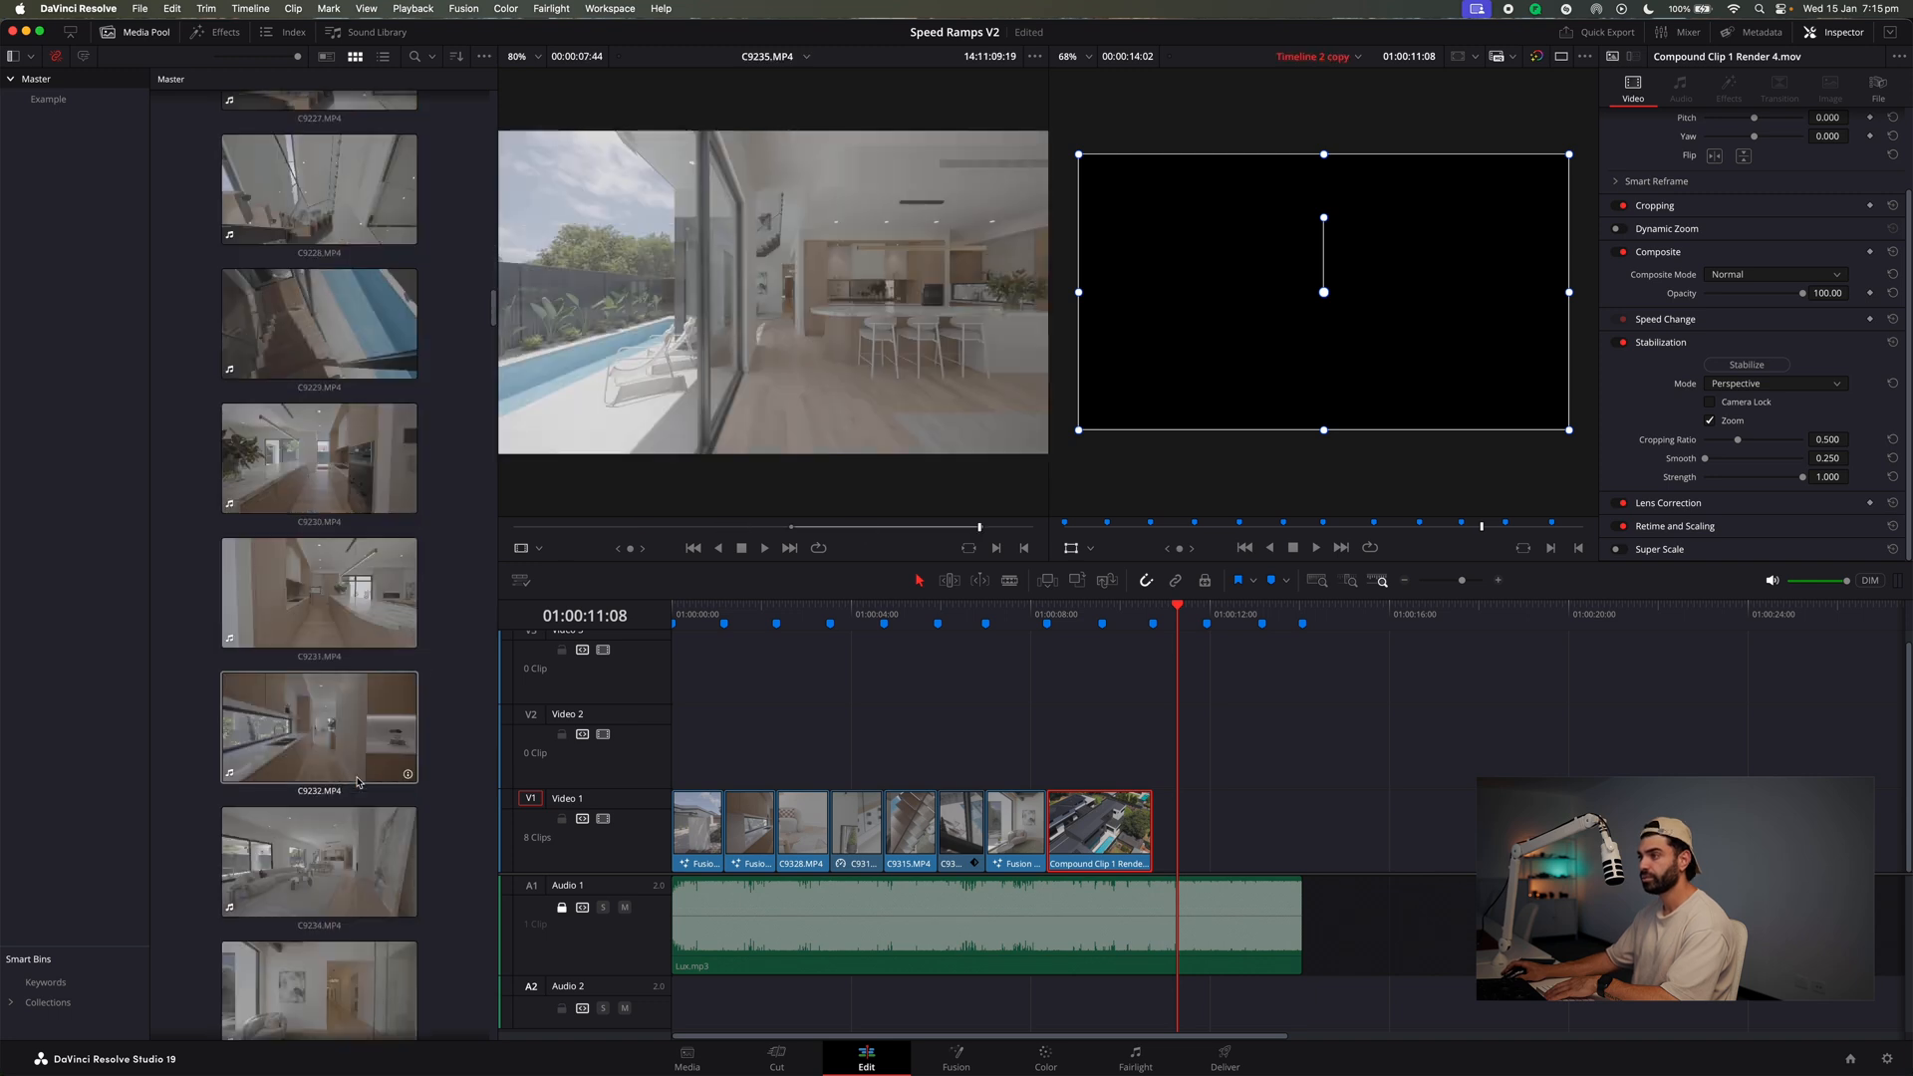
pyautogui.scroll(-10, 357, 781)
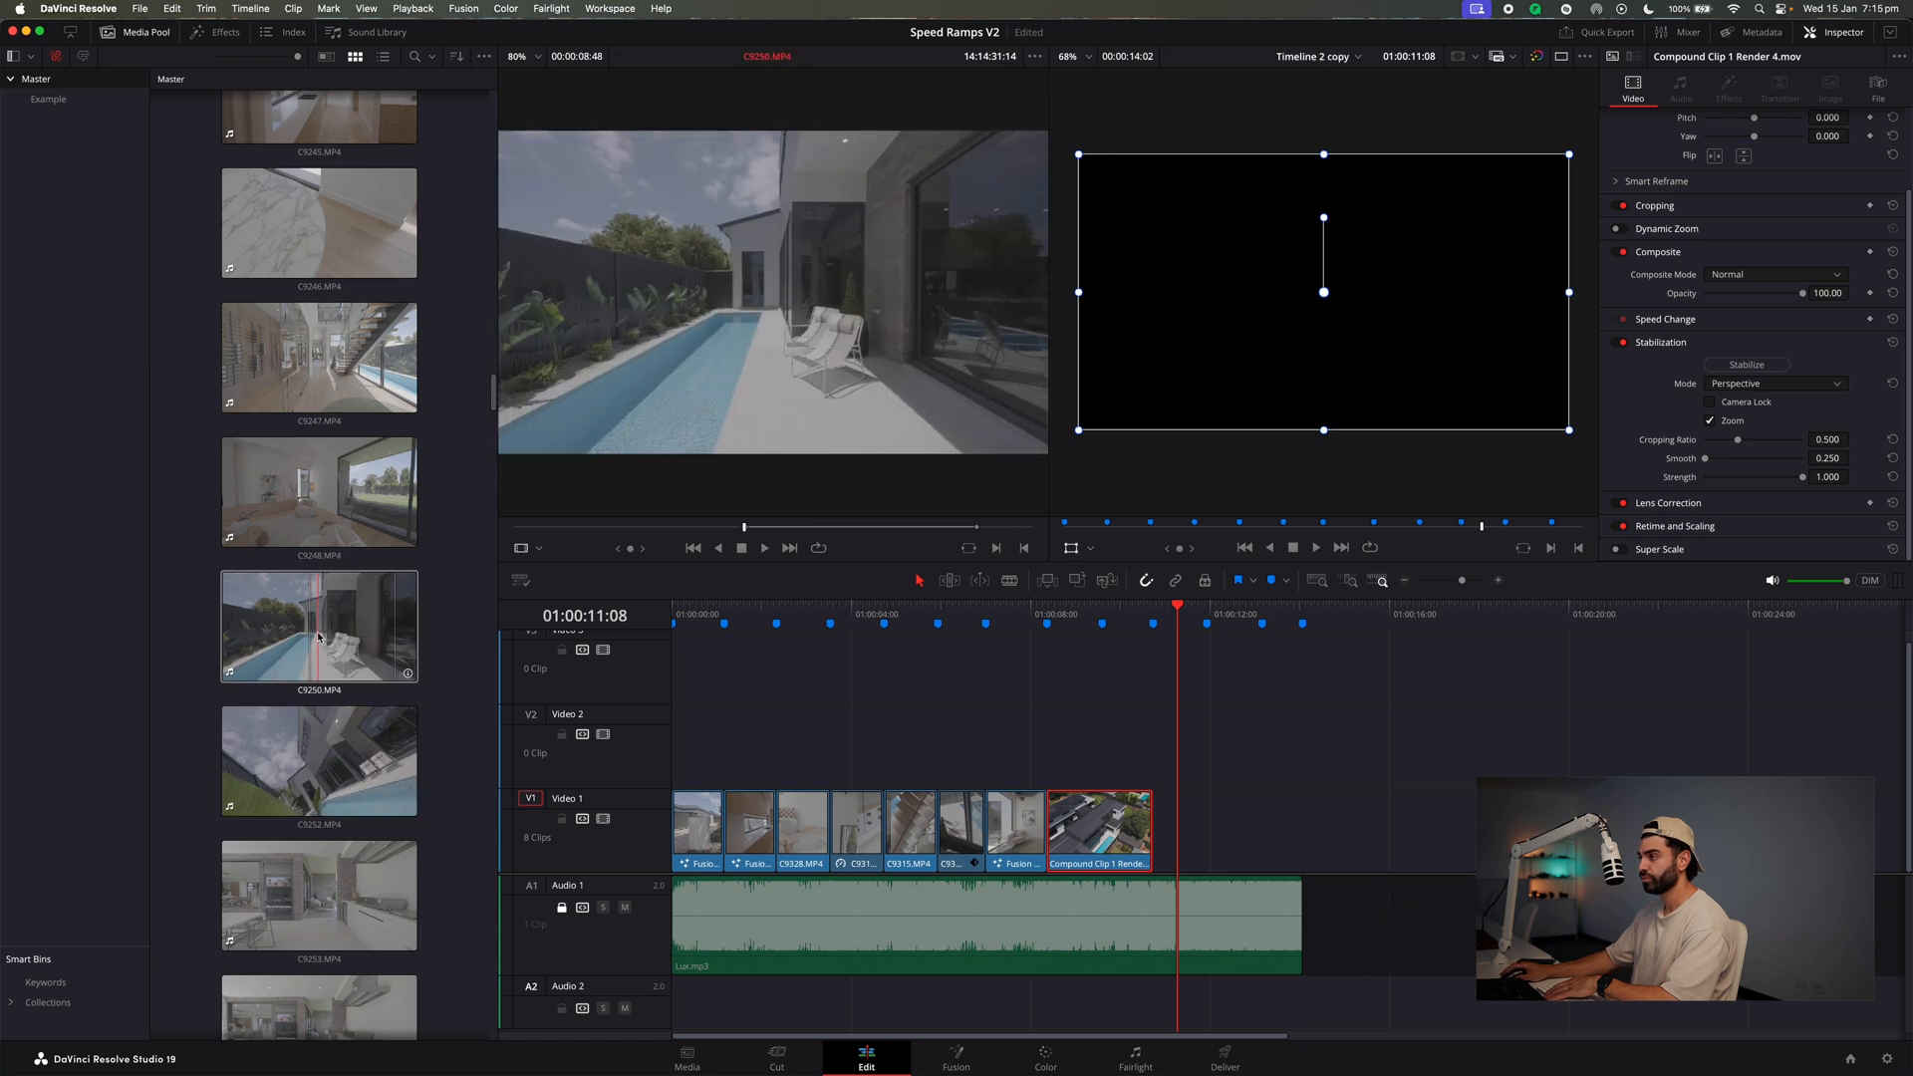
pyautogui.click(320, 638)
pyautogui.moveTo(324, 638); pyautogui.dragTo(1166, 832)
pyautogui.click(45, 101)
pyautogui.click(1517, 1014)
pyautogui.press('Delete')
# Play the cut from the end of the drone clip into C9250.MP4.
pyautogui.click(1144, 621)
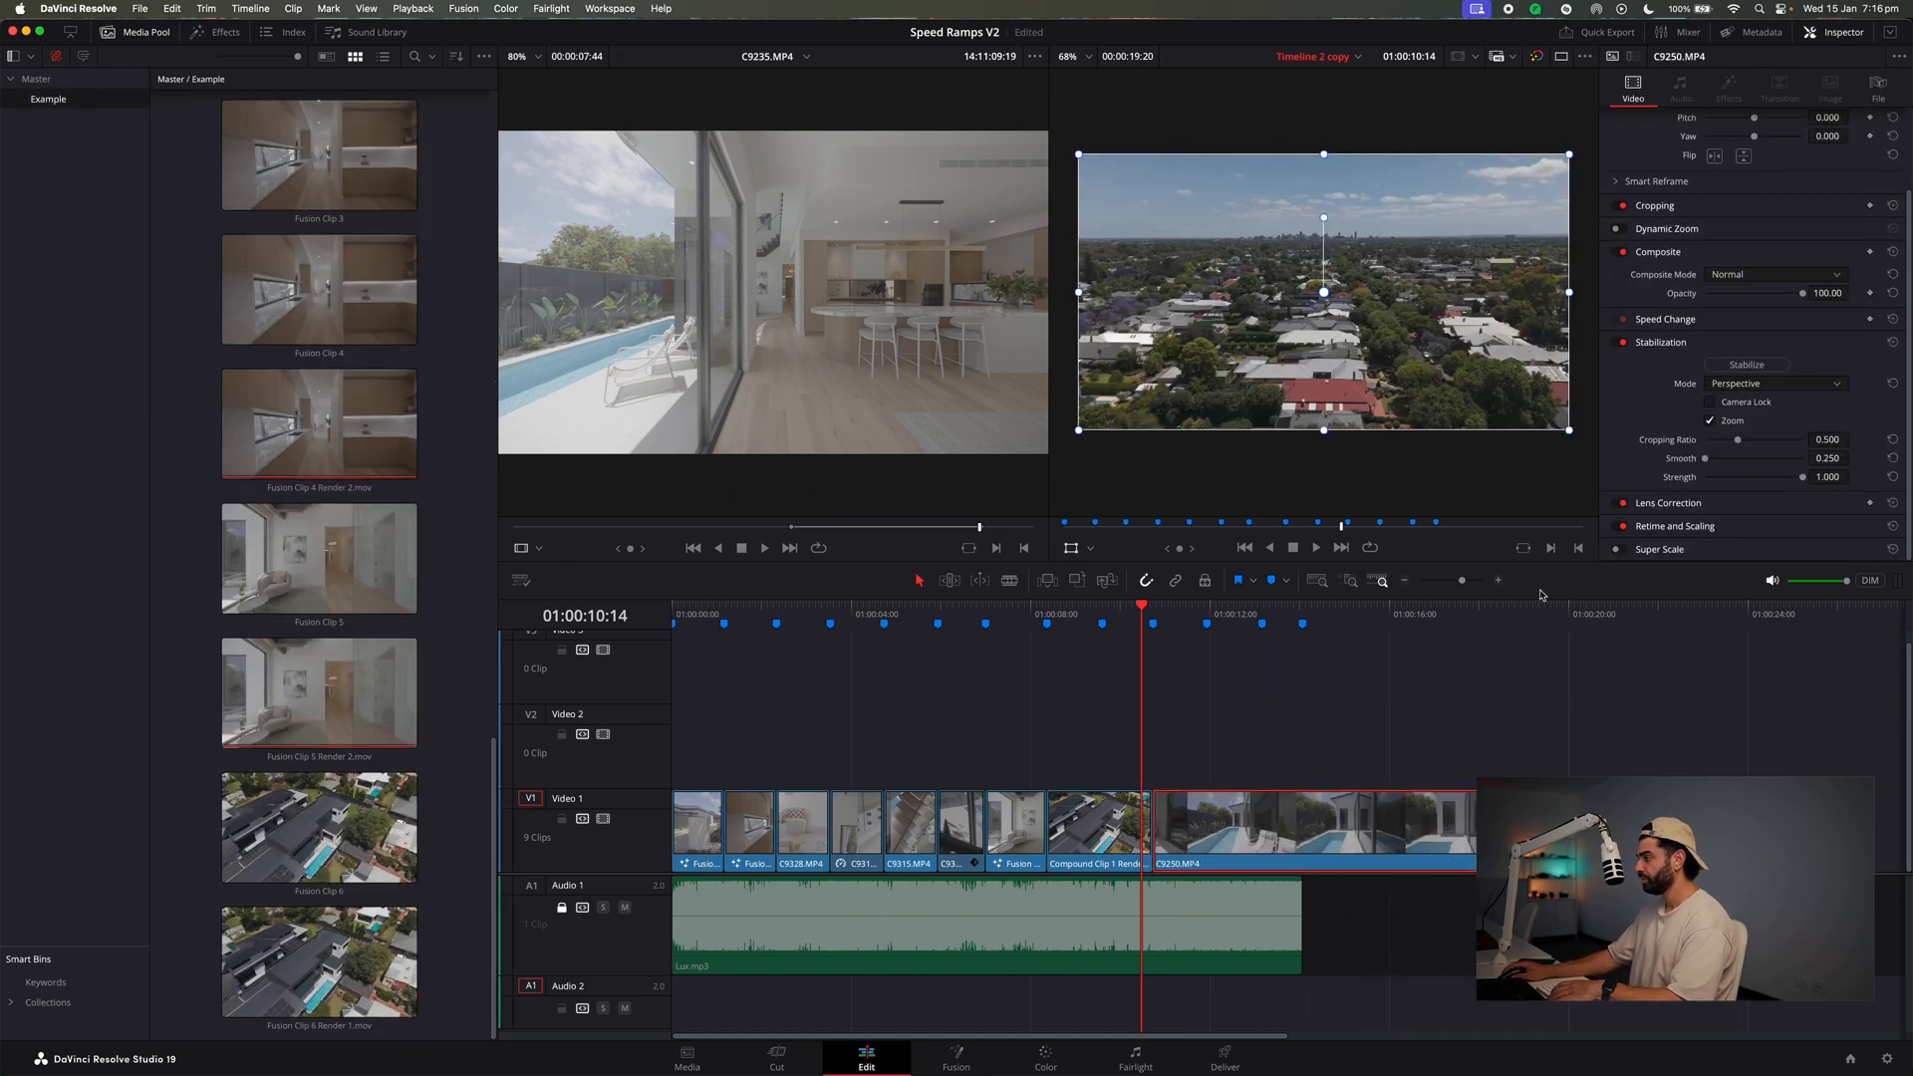
pyautogui.click(1495, 580)
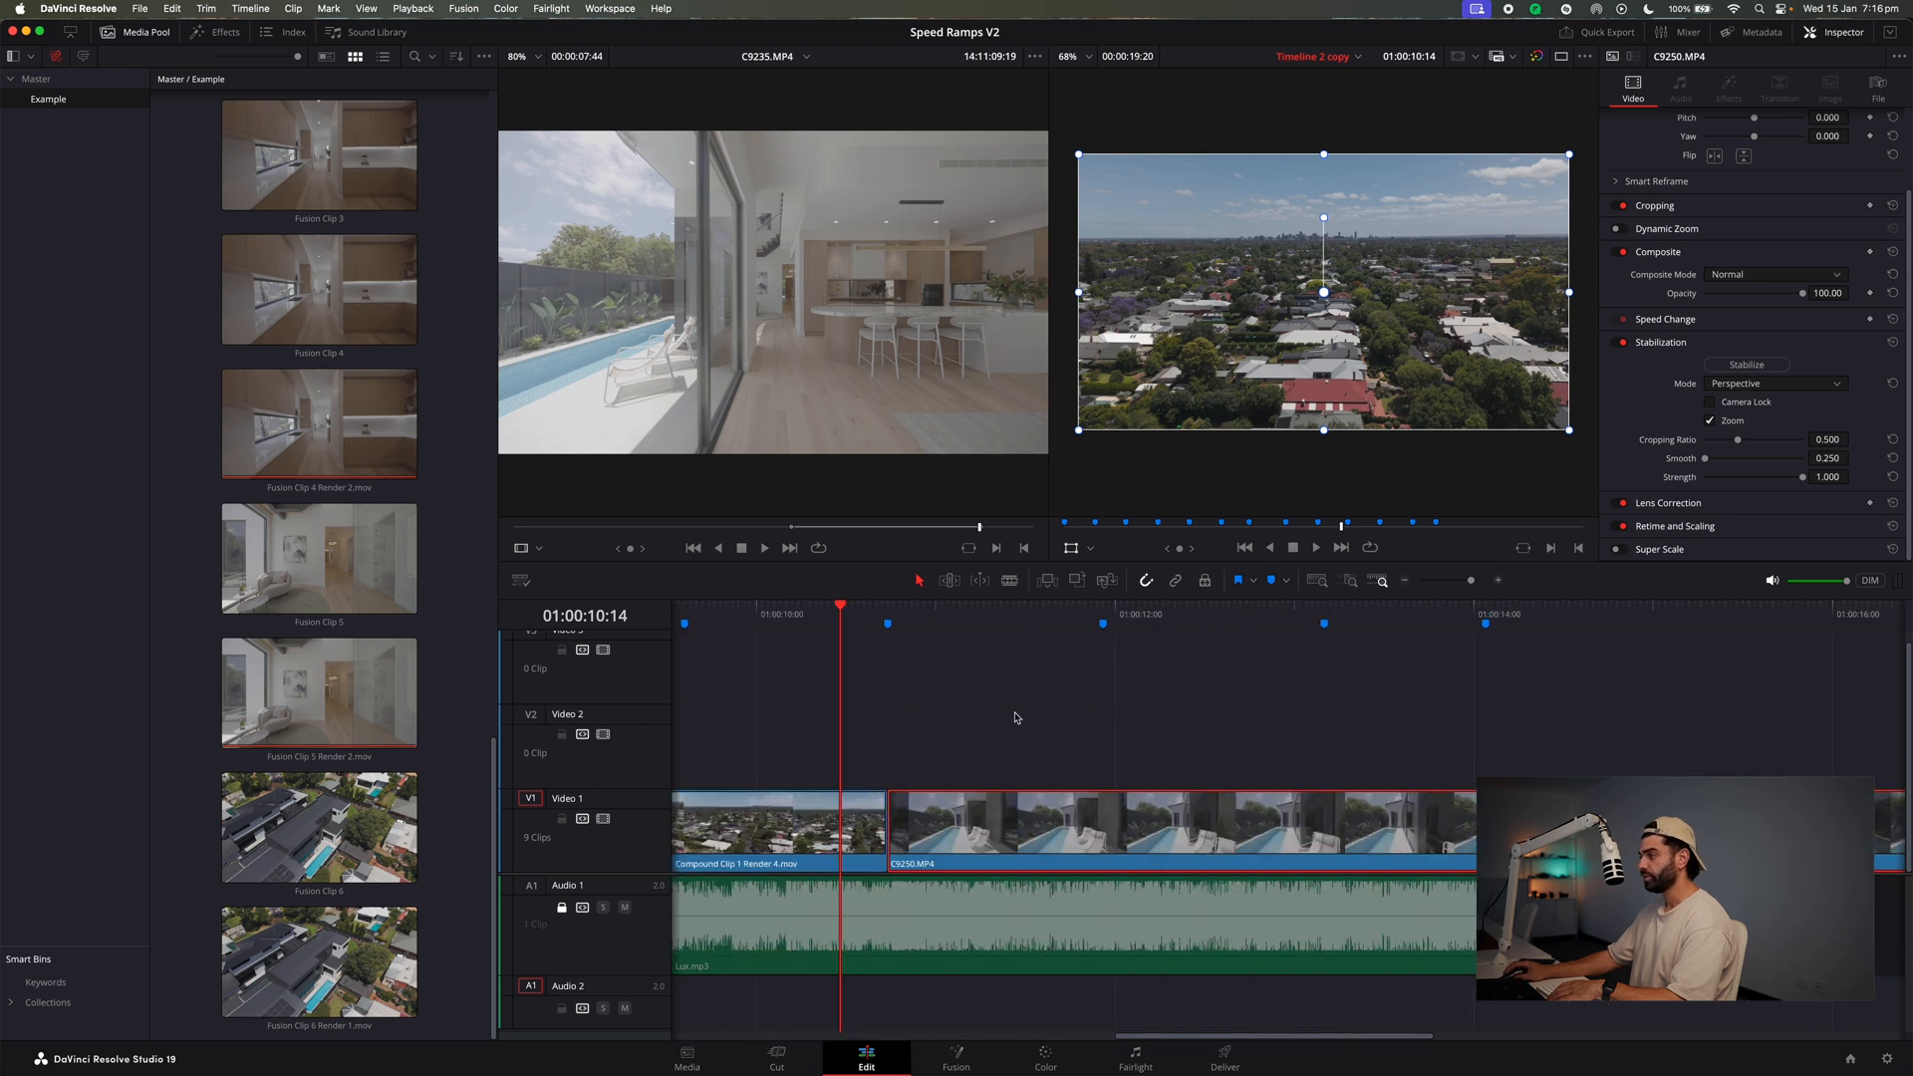
pyautogui.press('space')
pyautogui.press('space')
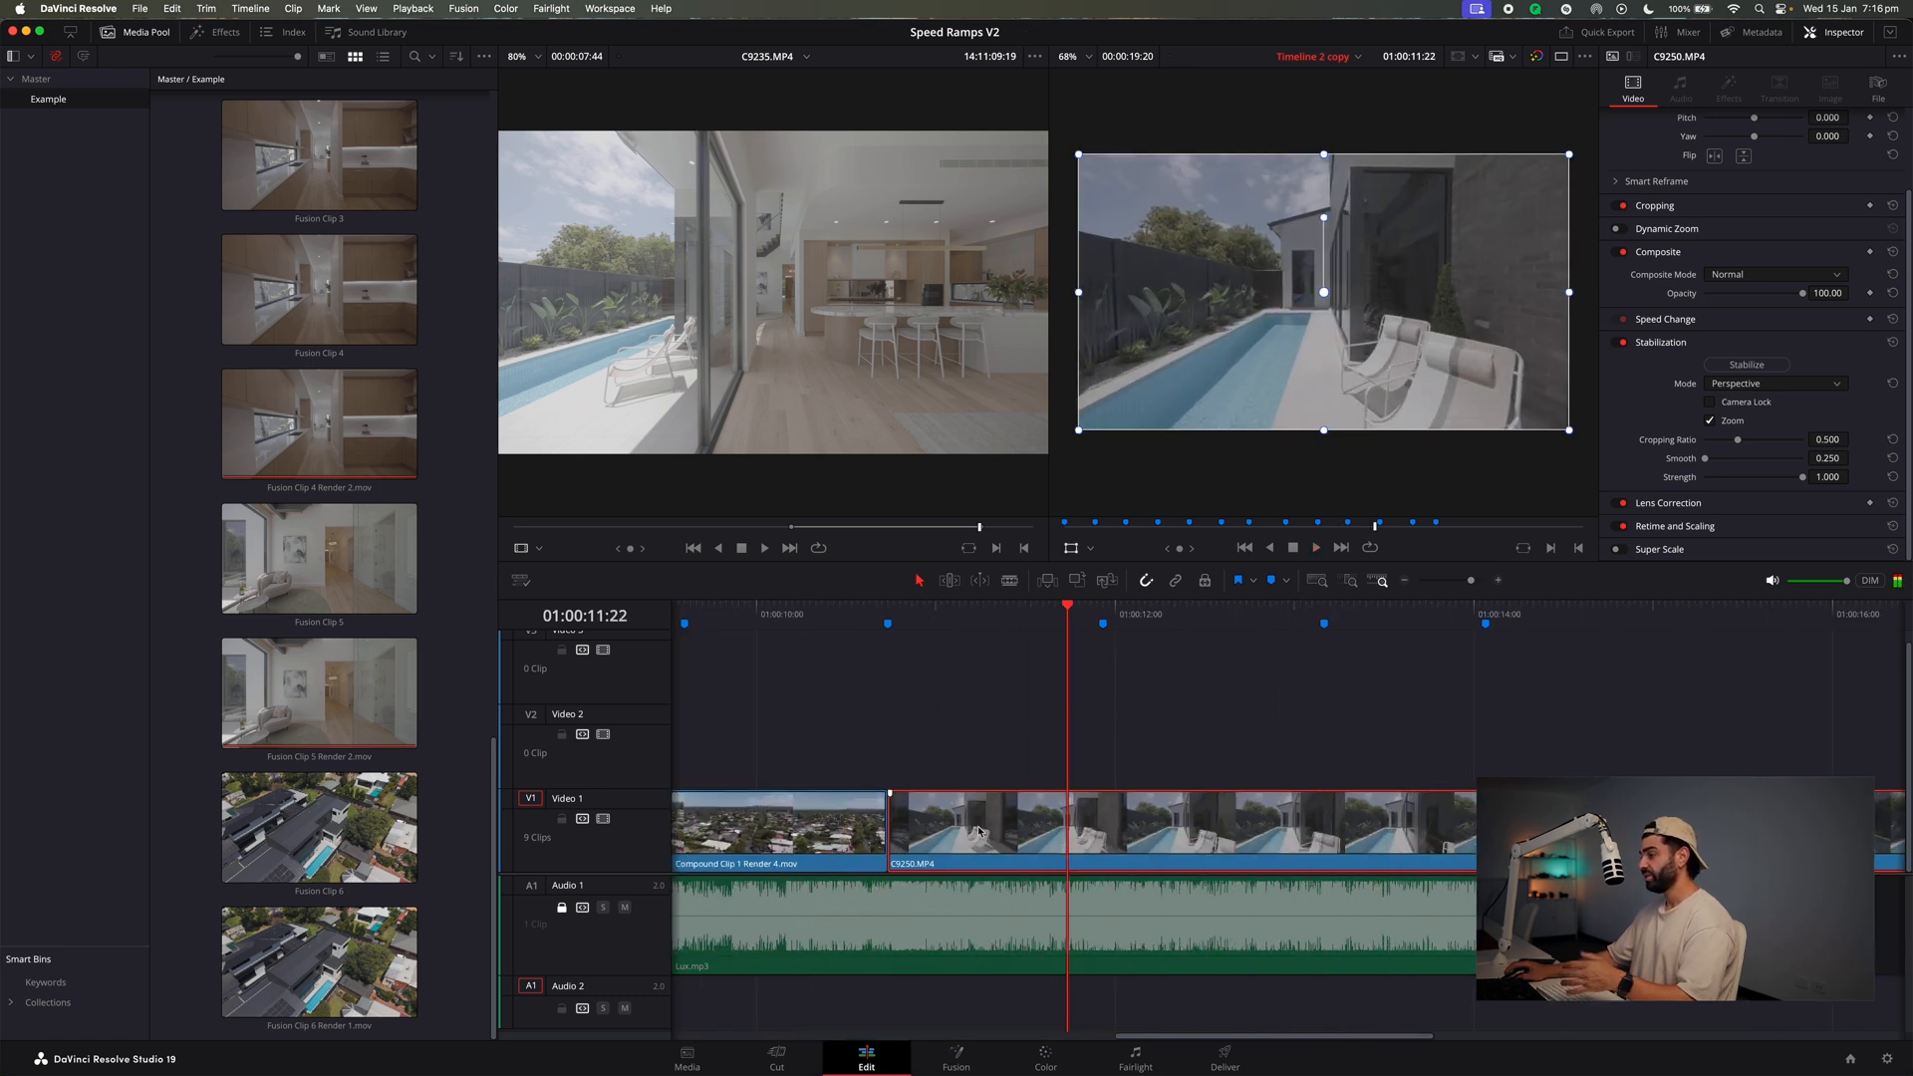
# Reverse C9250.MP4 by setting its clip speed to -100% and replay its opening.
pyautogui.press('r')
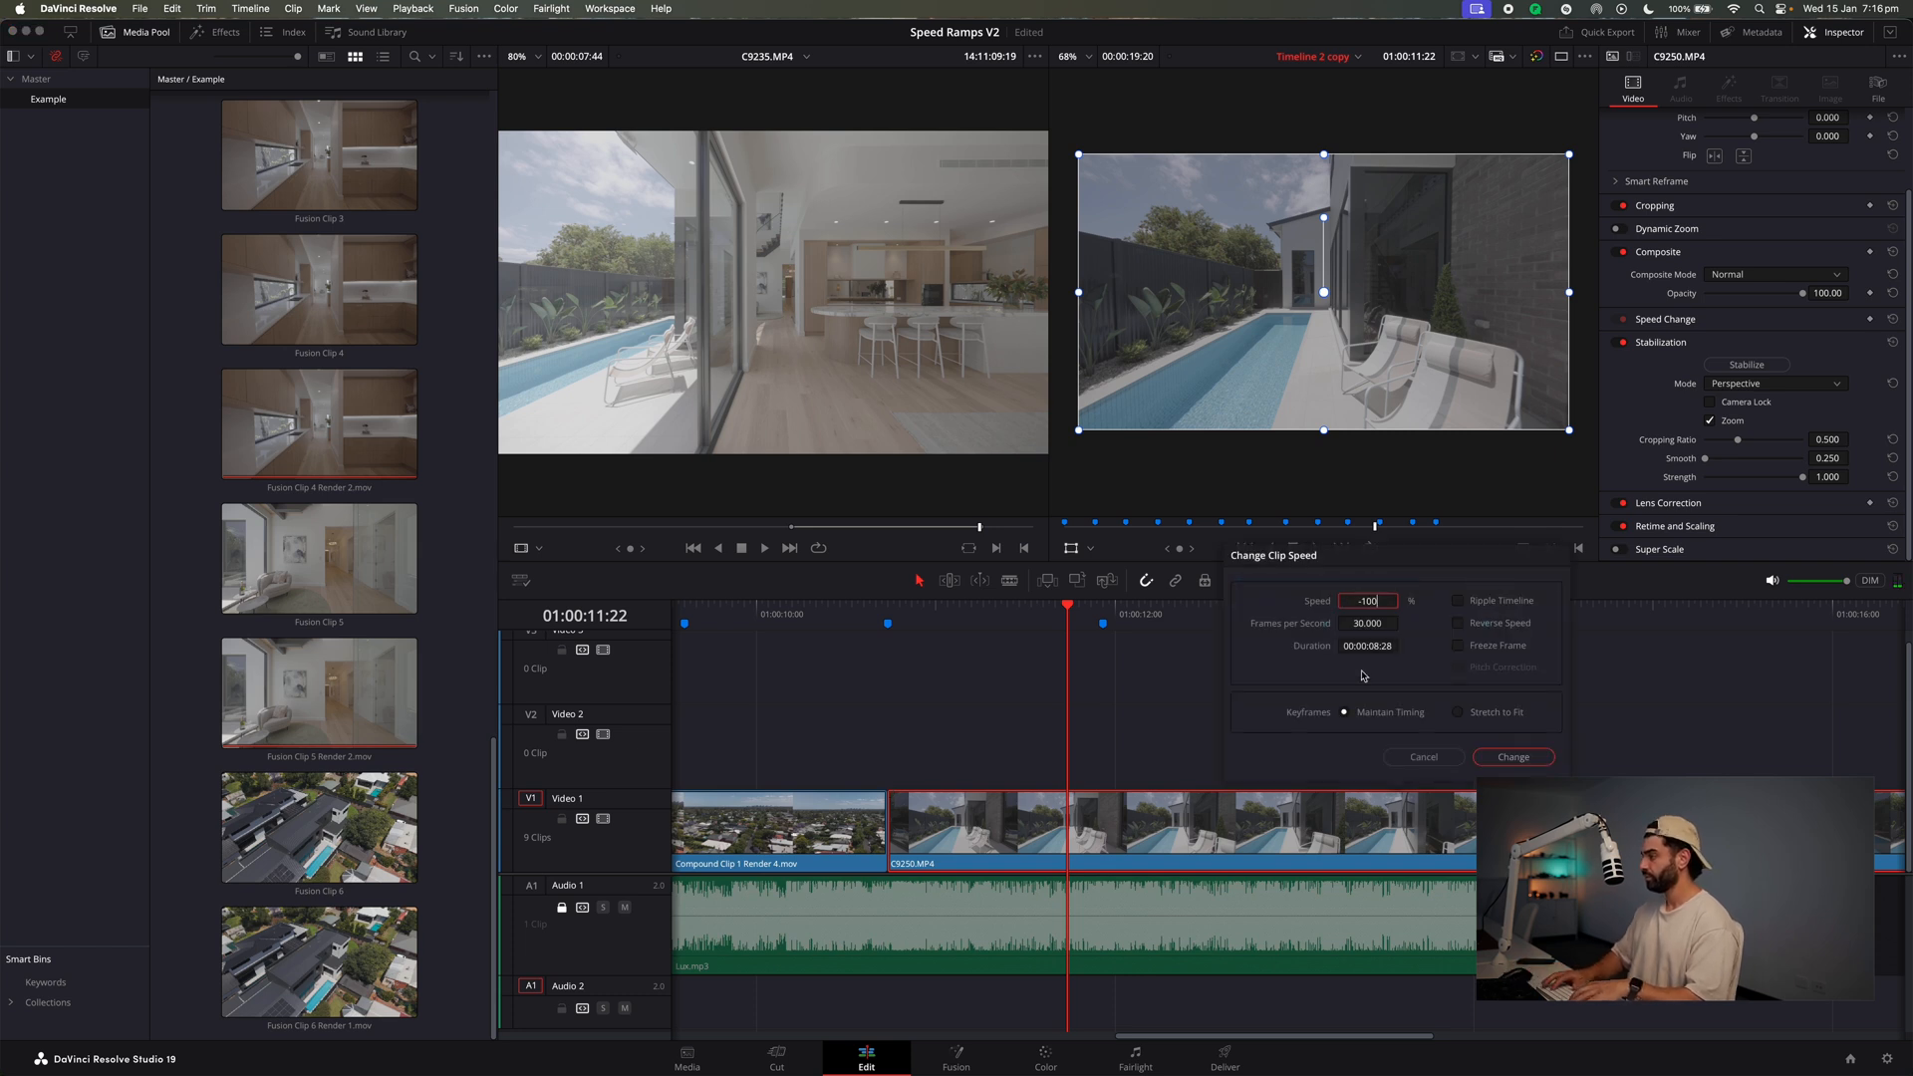
pyautogui.press('Return')
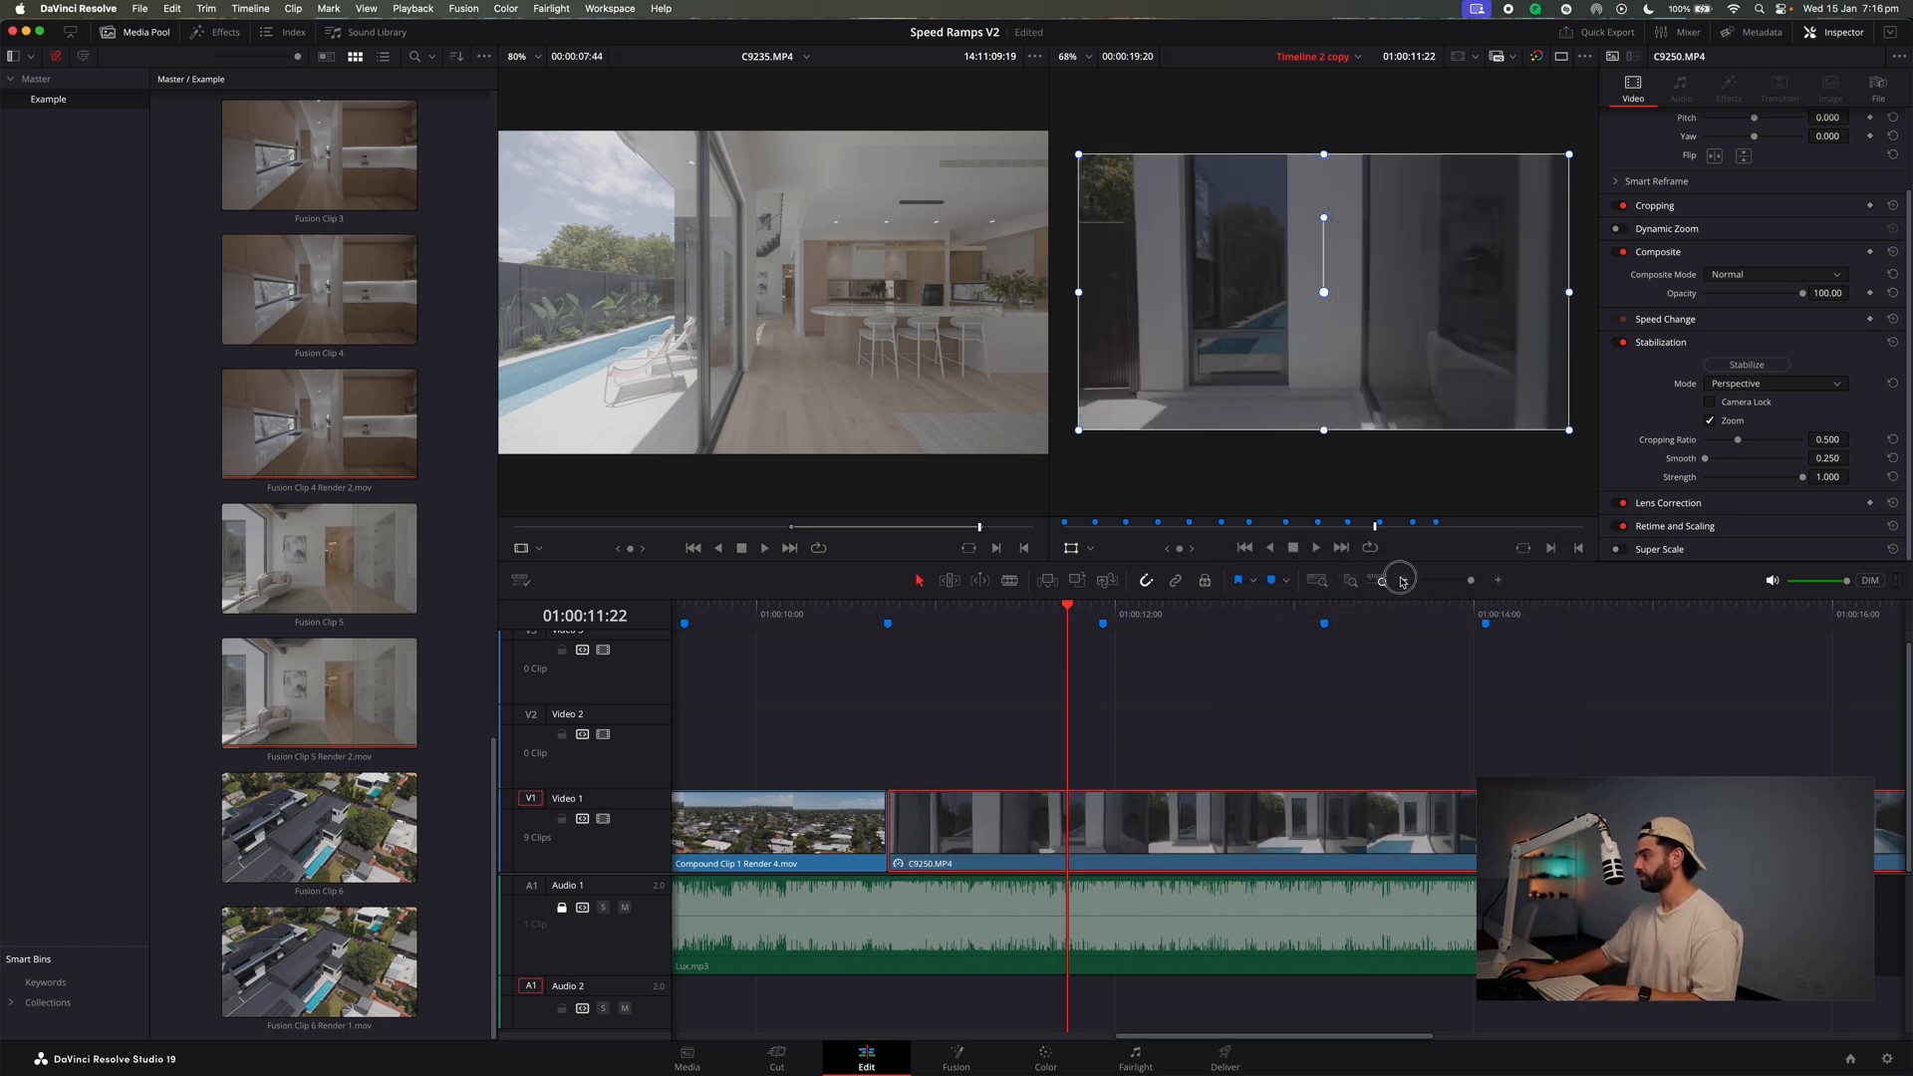
pyautogui.click(1403, 579)
pyautogui.moveTo(1221, 618); pyautogui.dragTo(1203, 619)
pyautogui.press('space')
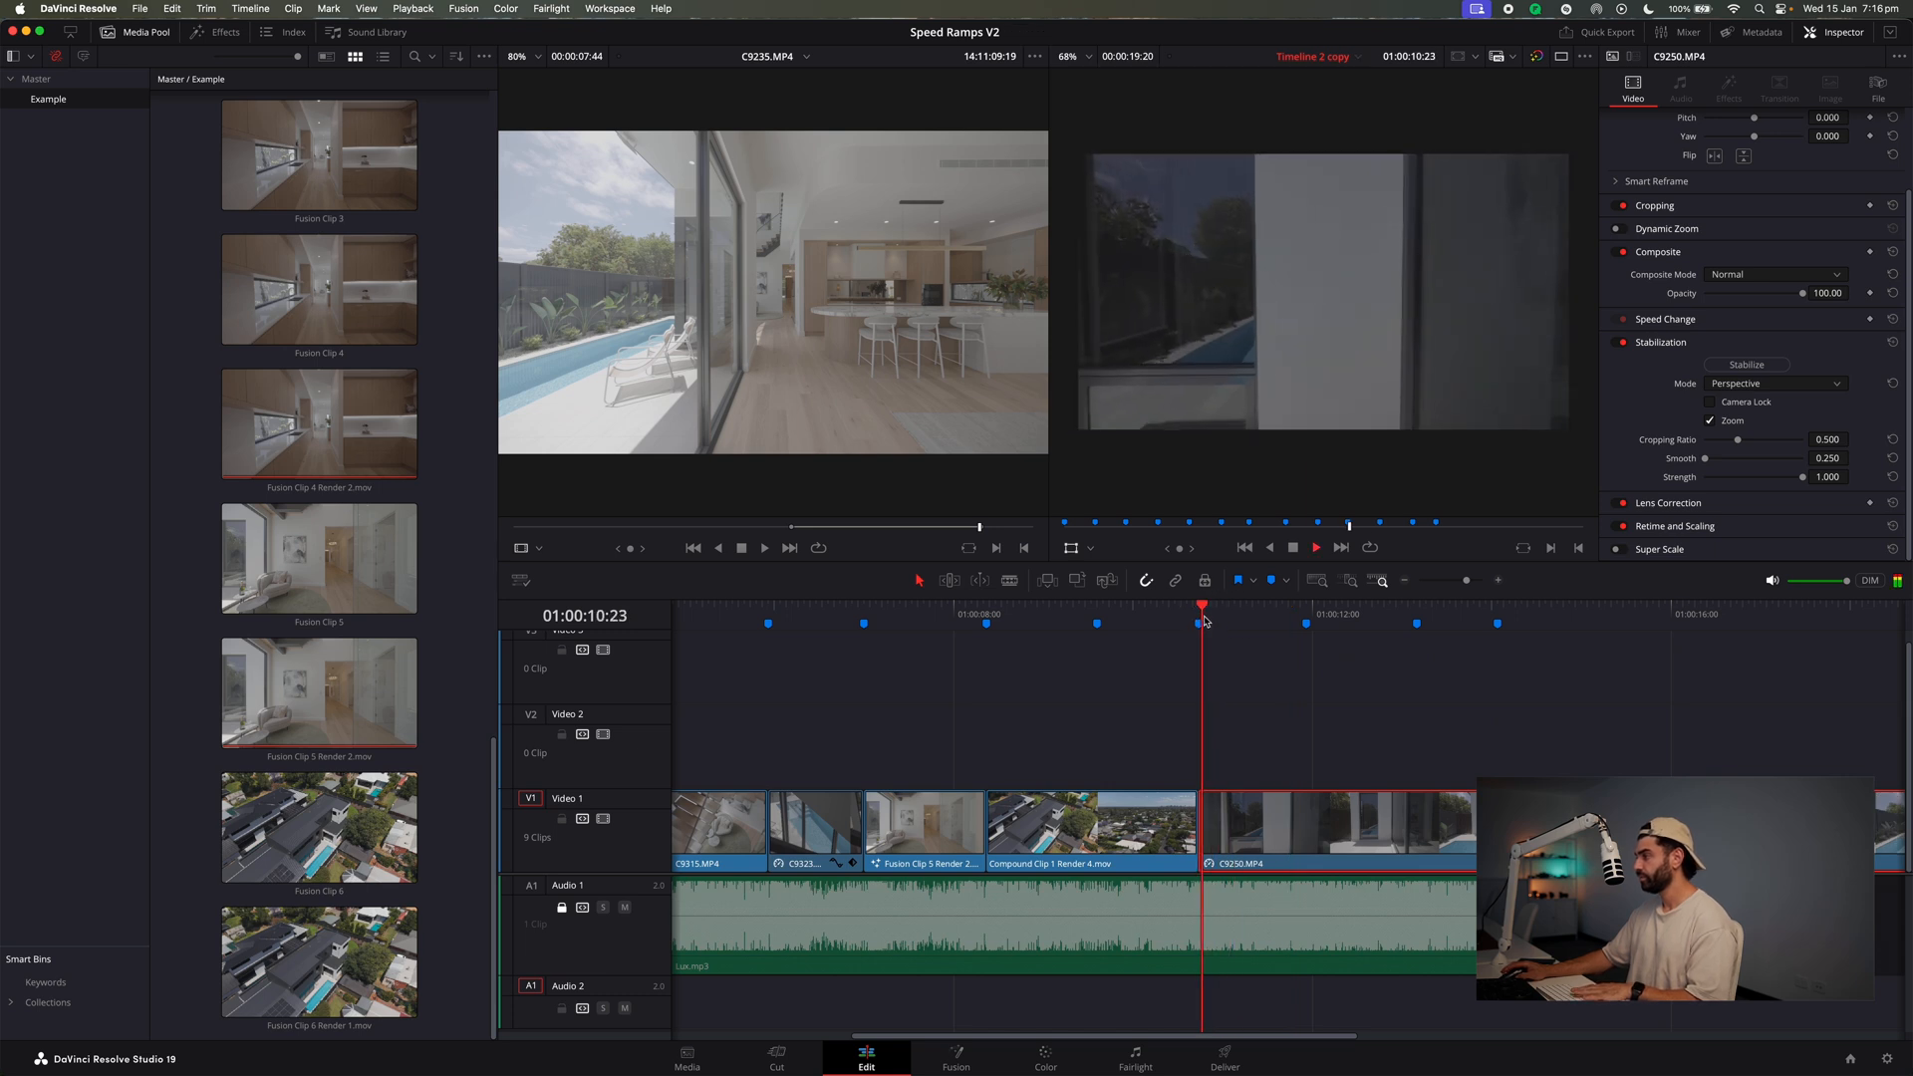
pyautogui.press('space')
# Check the middle of the reversed C9250.MP4 clip by playing it around the end of the music.
pyautogui.click(1403, 579)
pyautogui.click(1403, 580)
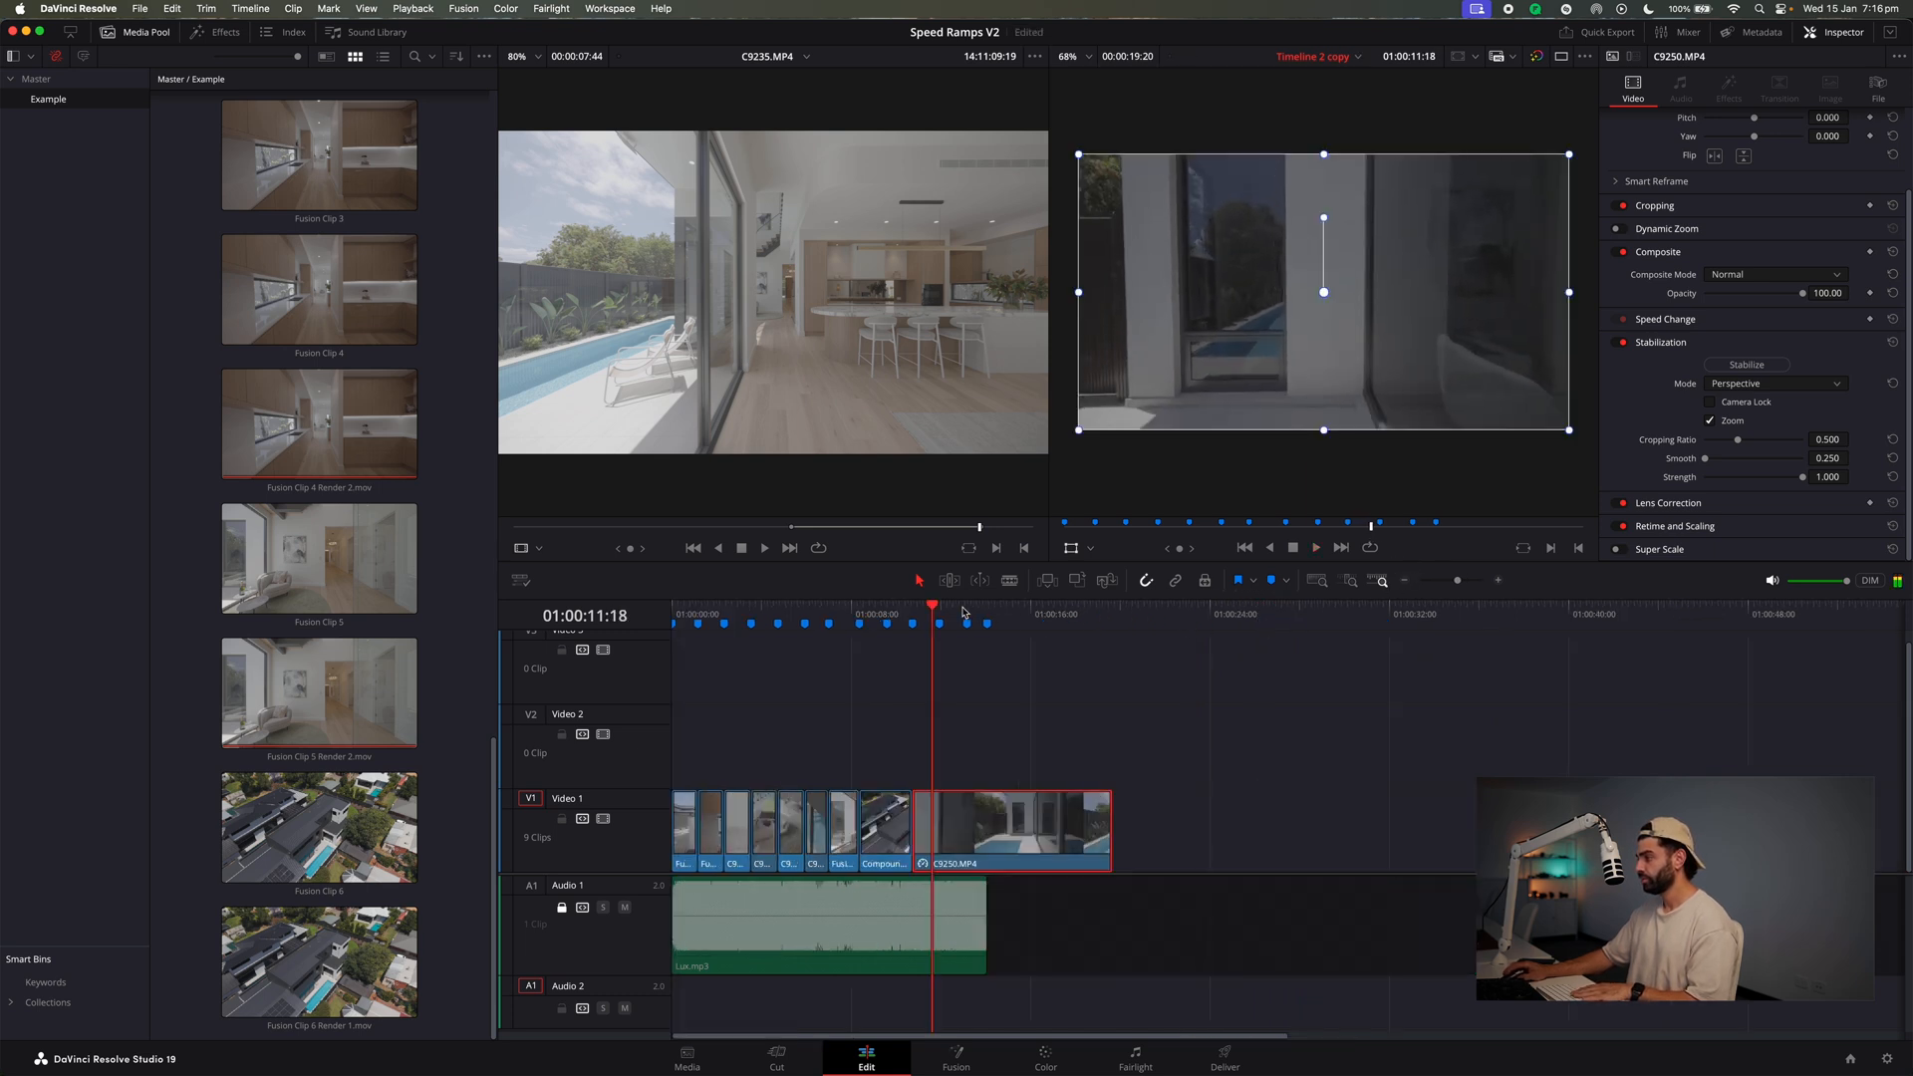
pyautogui.moveTo(963, 609); pyautogui.dragTo(989, 610)
pyautogui.press('space')
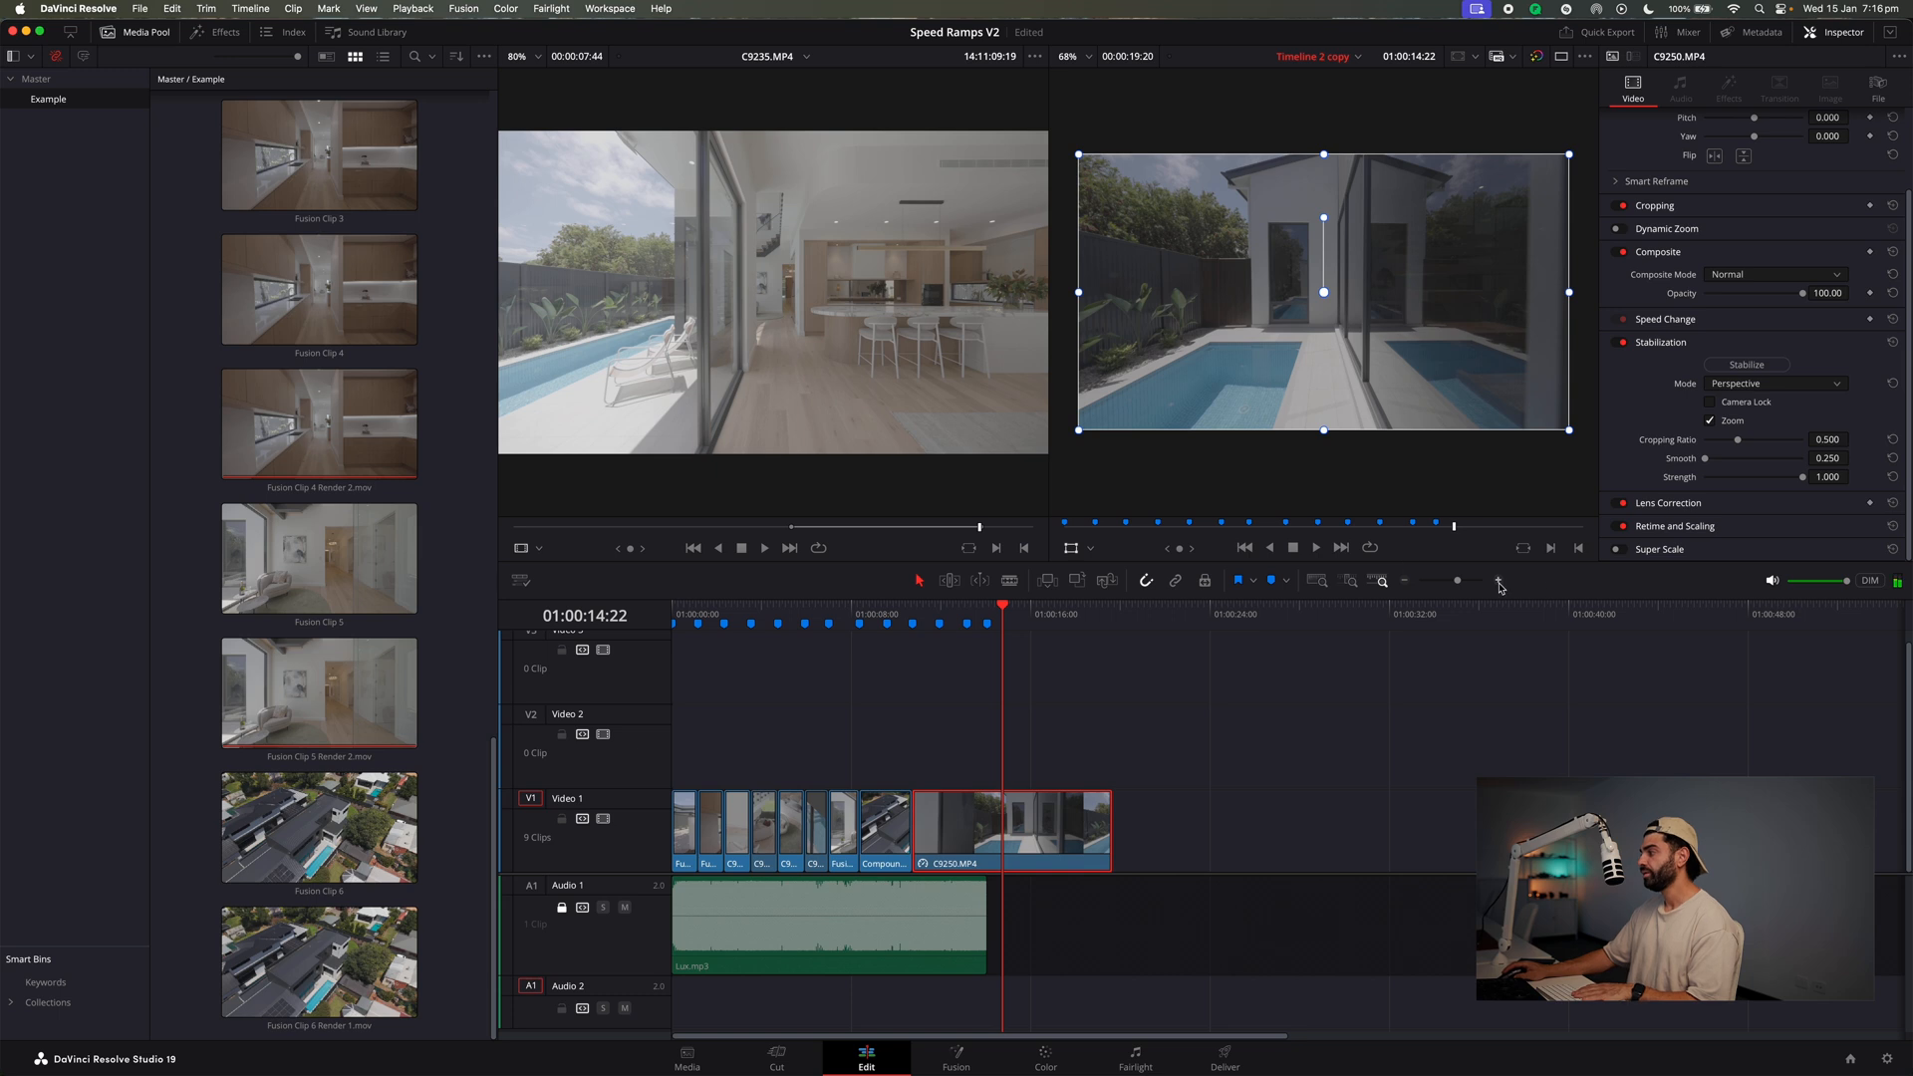
pyautogui.click(1499, 582)
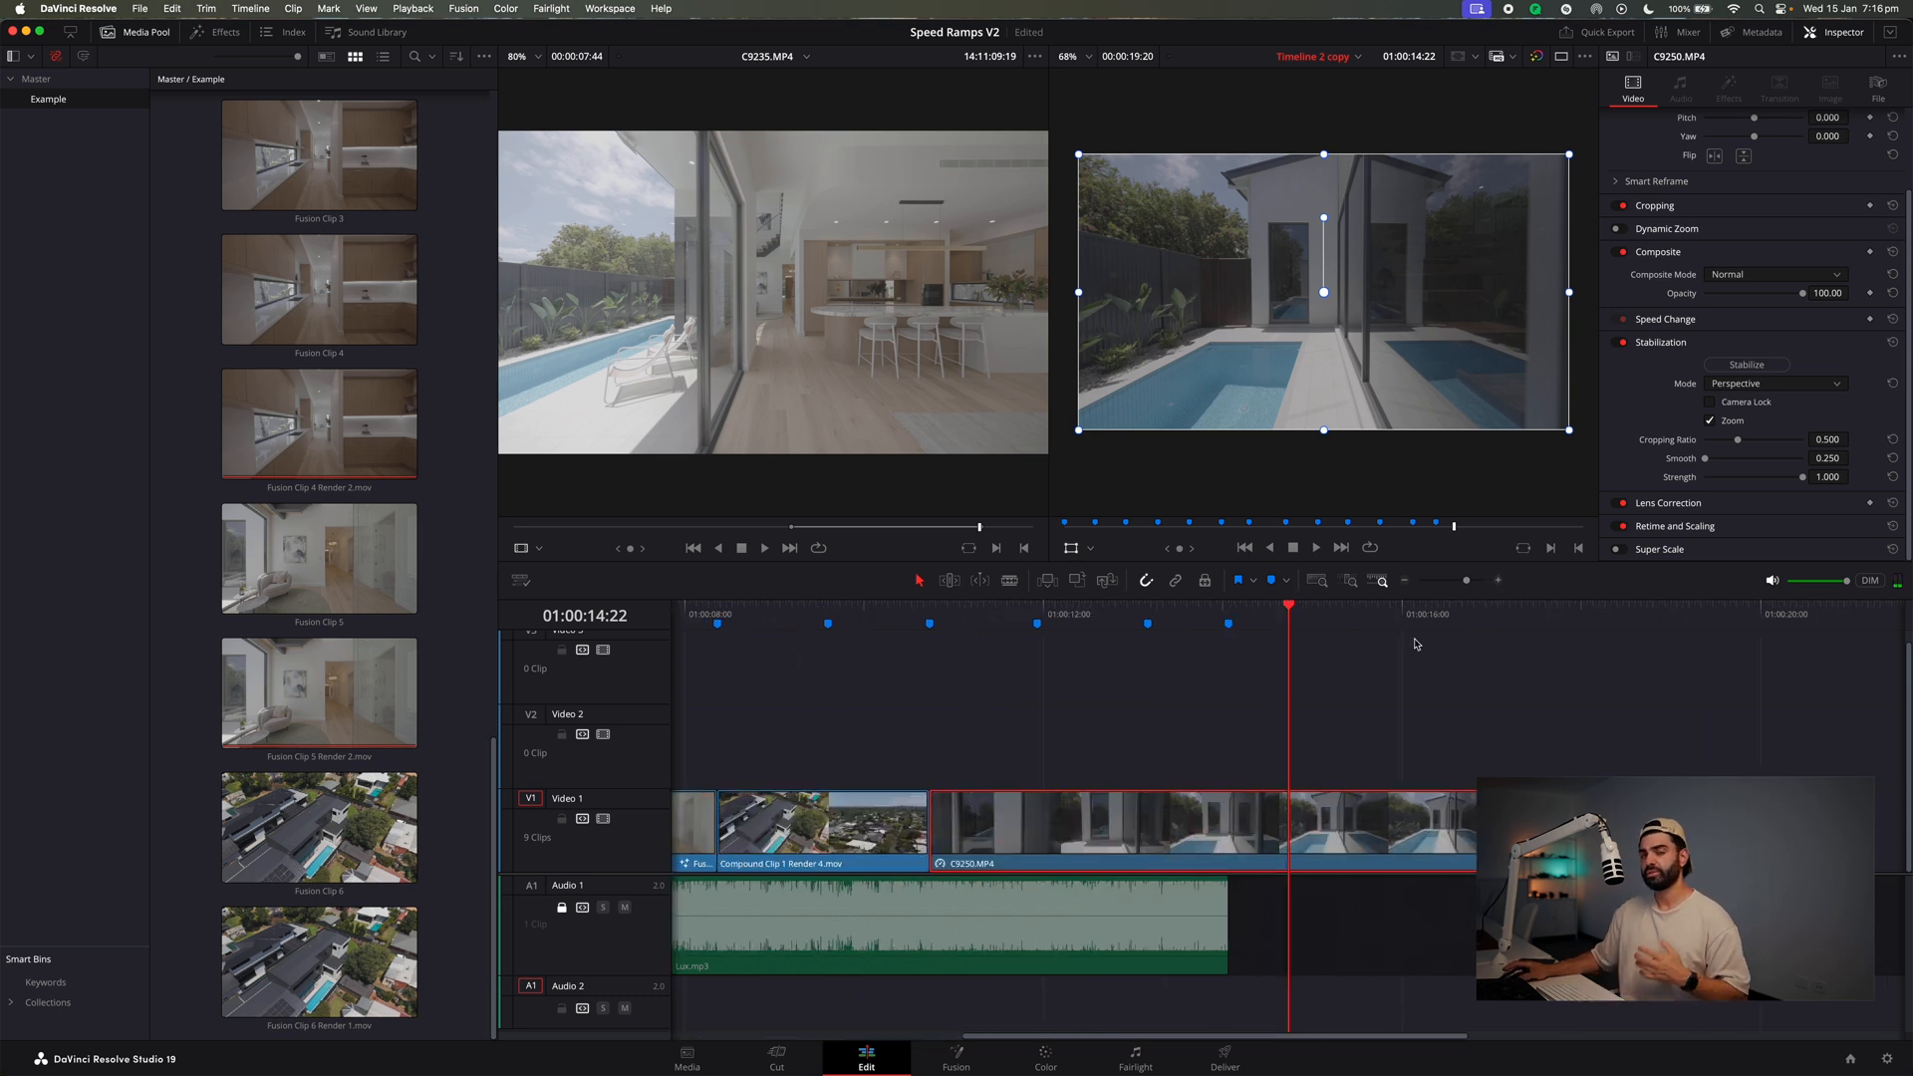
# Trim a few frames off the start of the reversed C9250.MP4 clip, keeping it butted against the drone clip.
pyautogui.moveTo(972, 638); pyautogui.dragTo(961, 627)
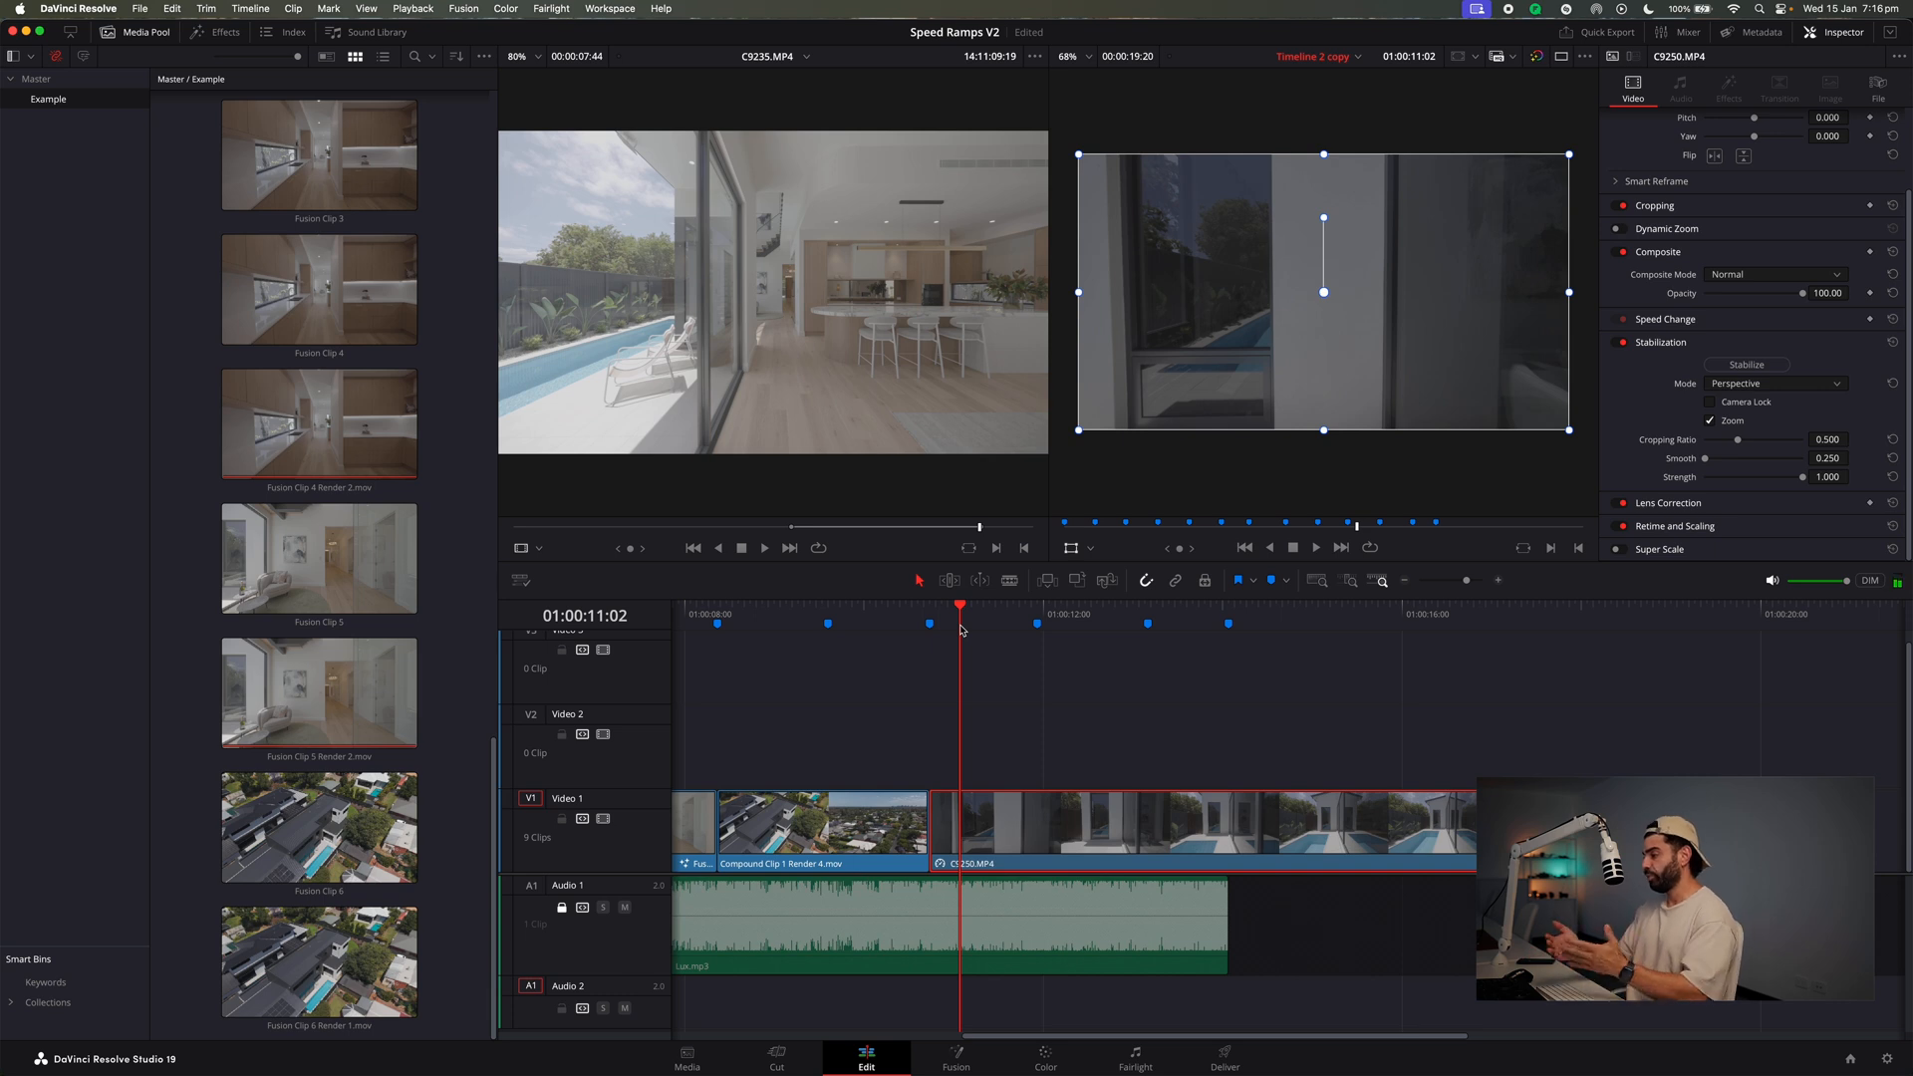
pyautogui.moveTo(960, 628); pyautogui.dragTo(926, 633)
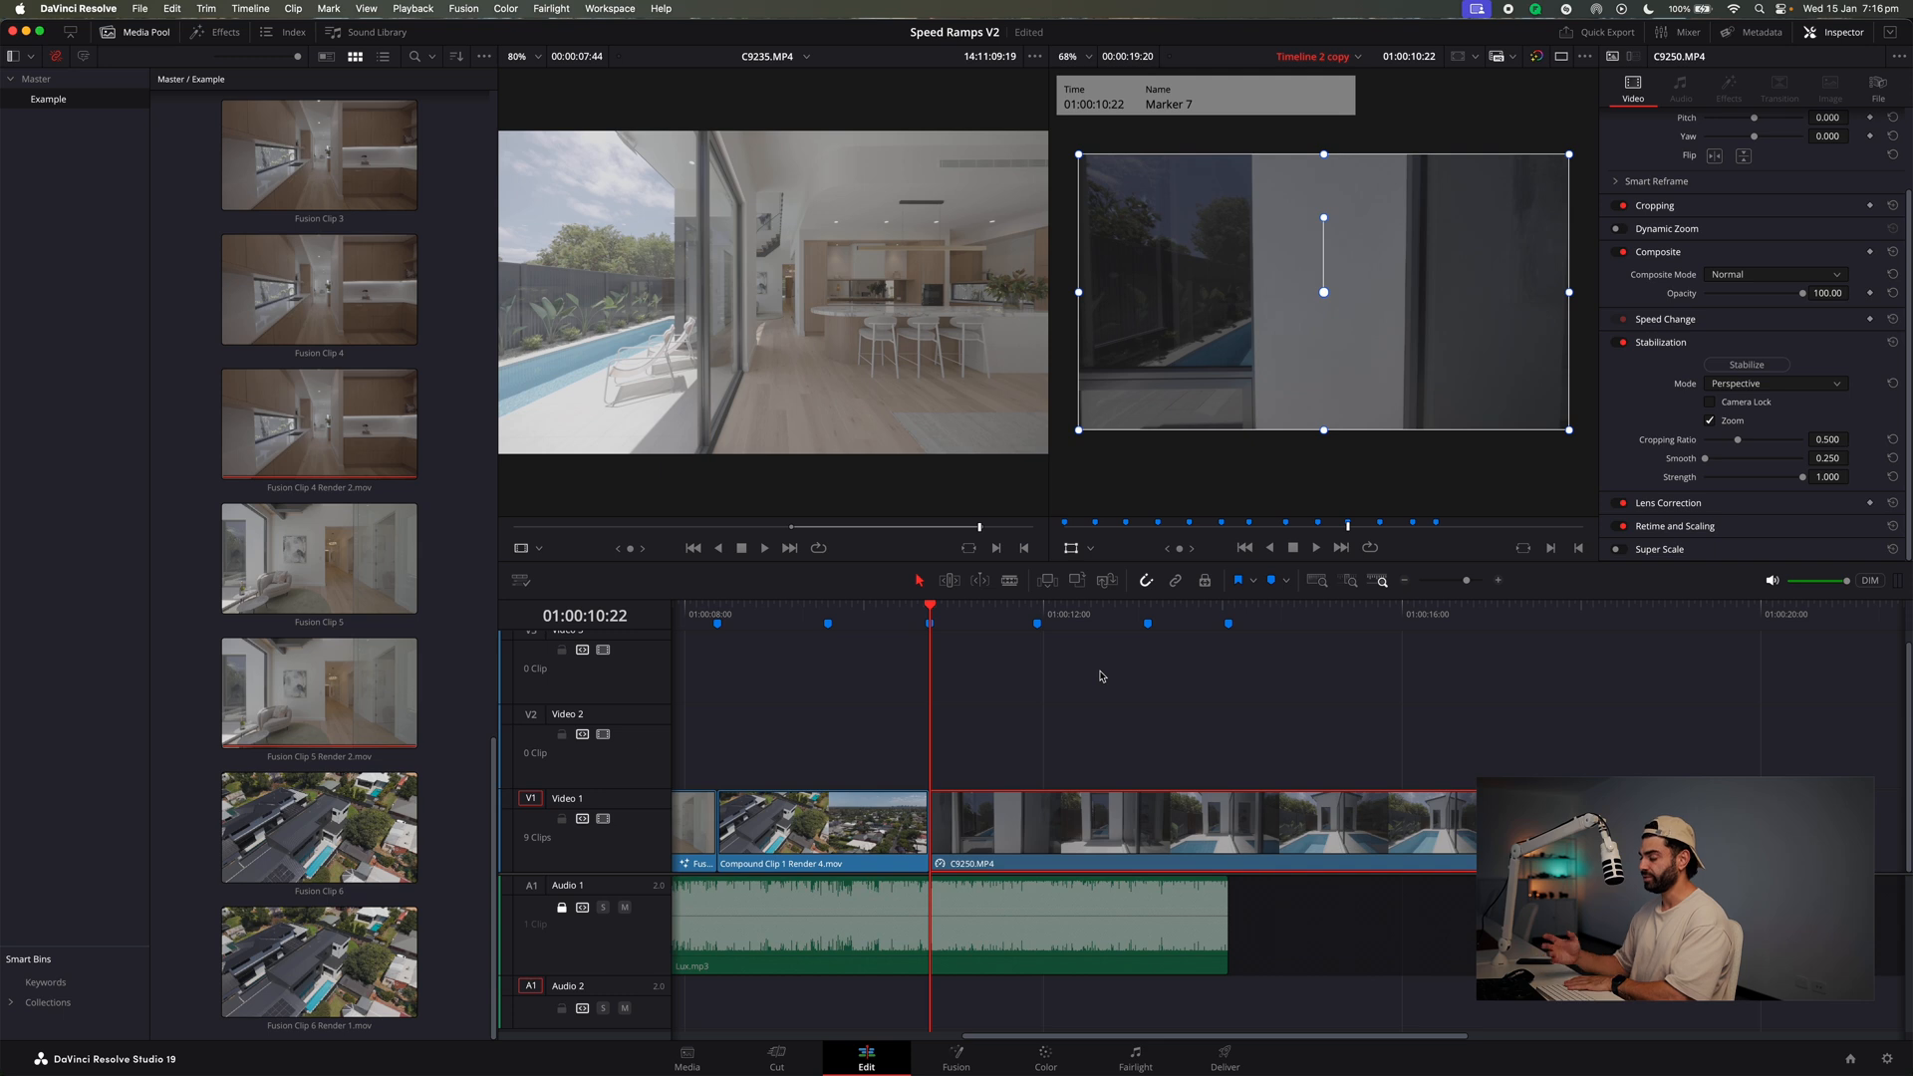
pyautogui.press('Right')
pyautogui.press('Right')
pyautogui.press('Right')
pyautogui.press('Right')
pyautogui.press('Right')
pyautogui.press('Right')
pyautogui.press('Right')
pyautogui.moveTo(939, 827); pyautogui.dragTo(1015, 839)
# Check a frame late in C9250.MP4 and convert the trimmed clip into a new Fusion clip.
pyautogui.moveTo(948, 611); pyautogui.dragTo(1653, 656)
pyautogui.rightClick(1056, 822)
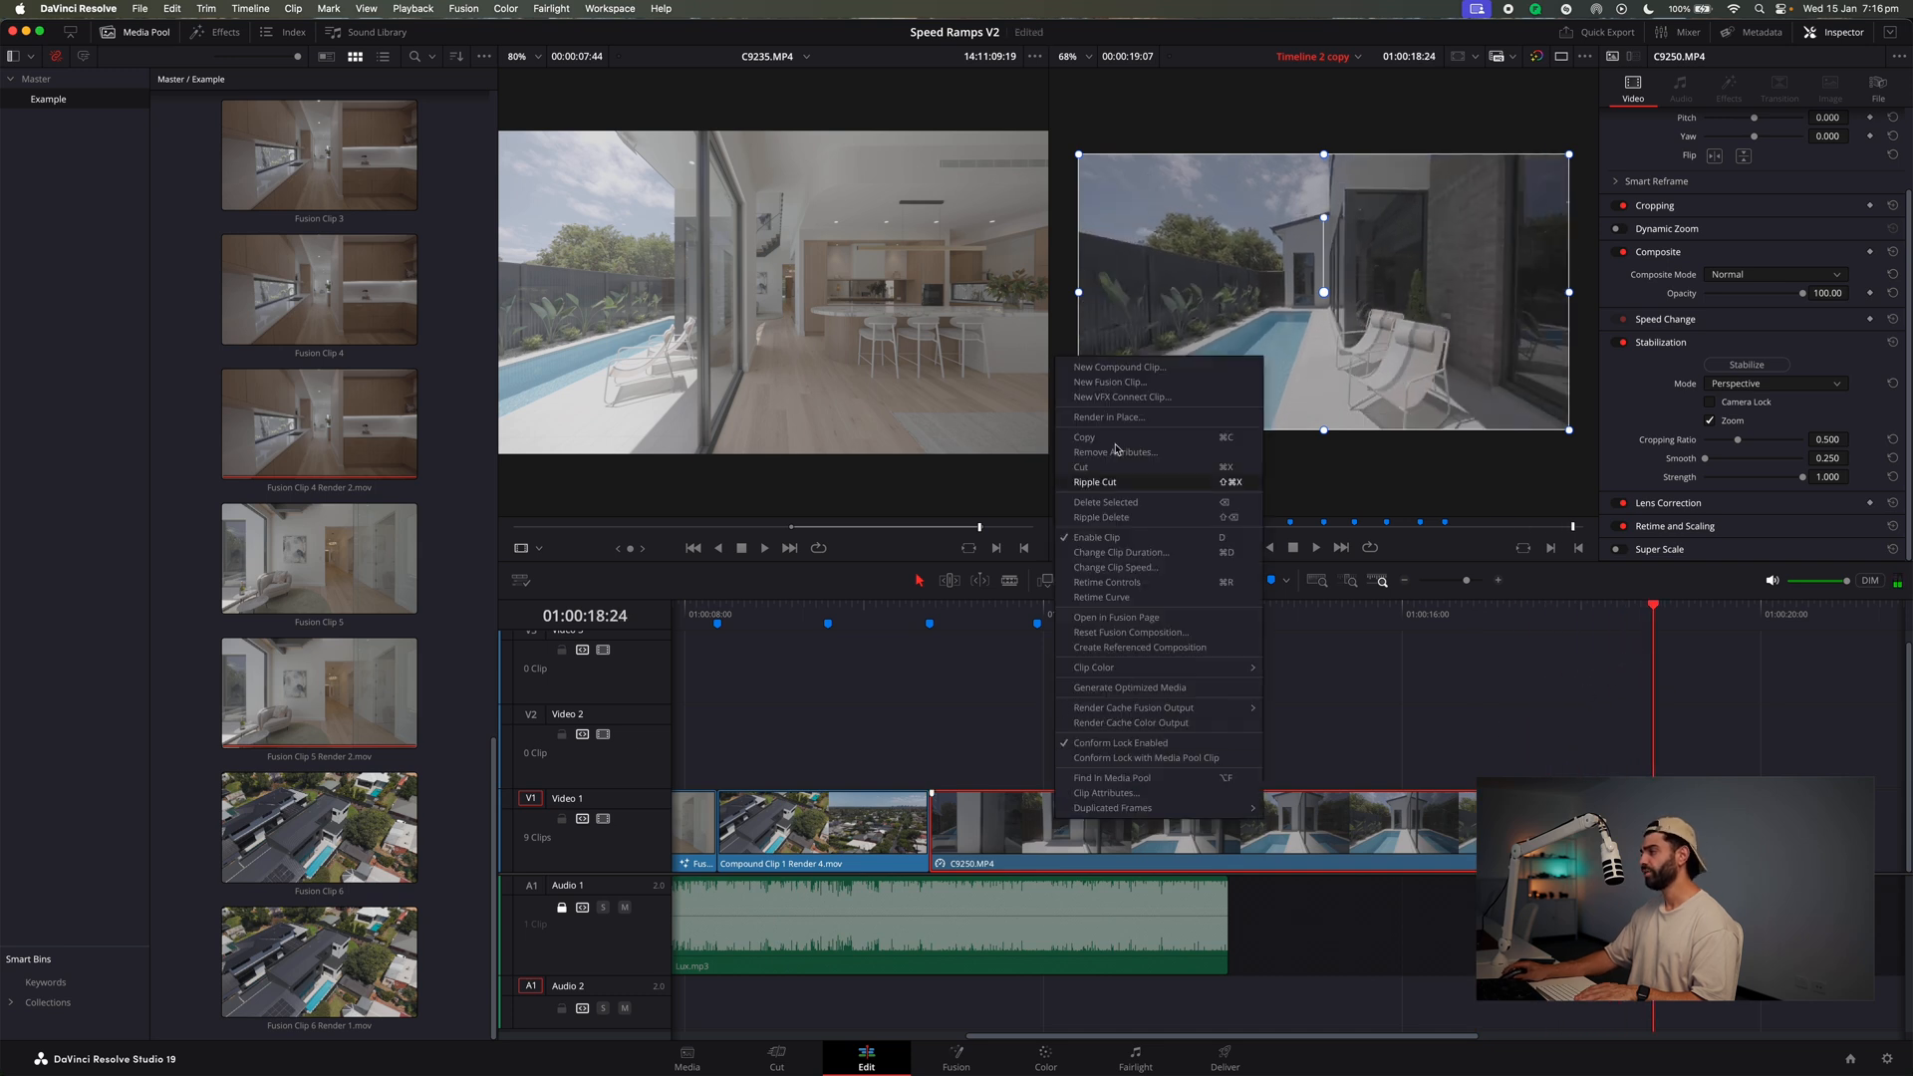
pyautogui.click(1108, 382)
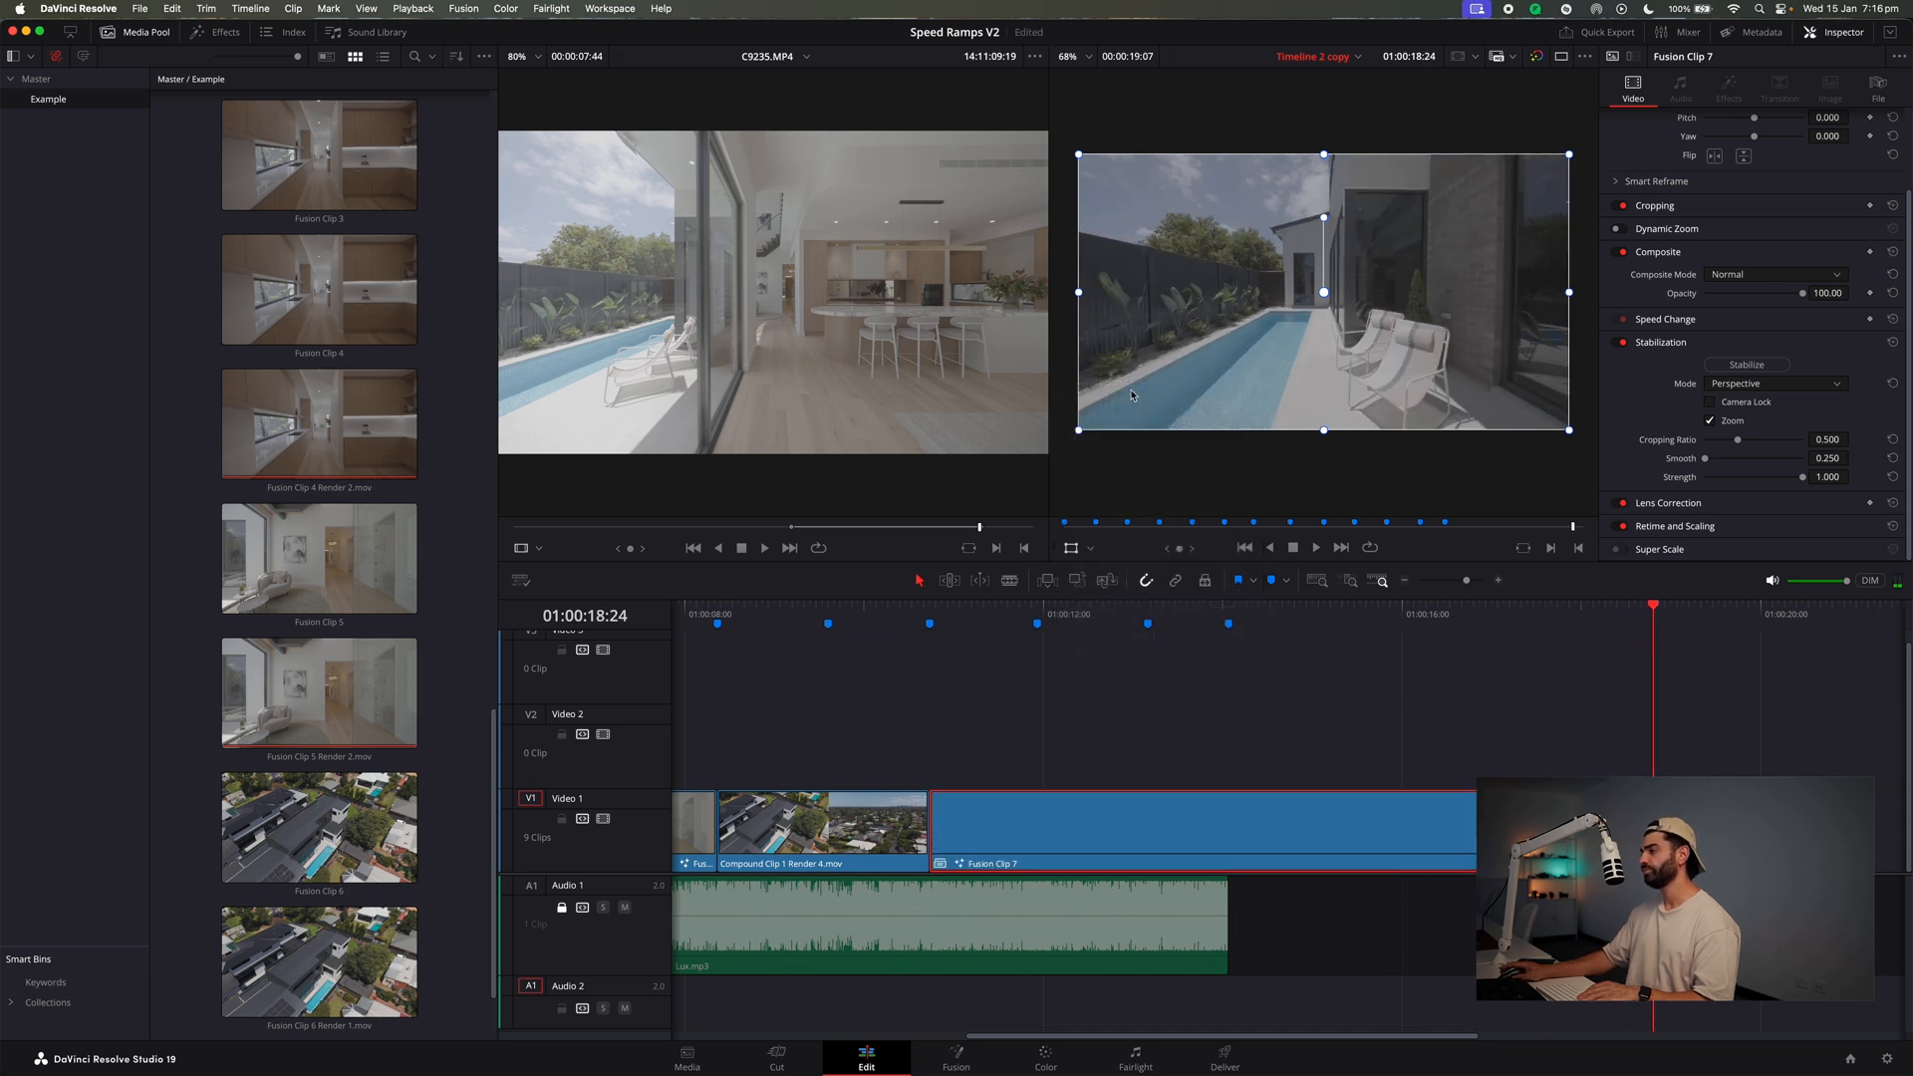
# Play the transition from the drone clip into the reversed pool Fusion clip.
pyautogui.click(891, 614)
pyautogui.press('space')
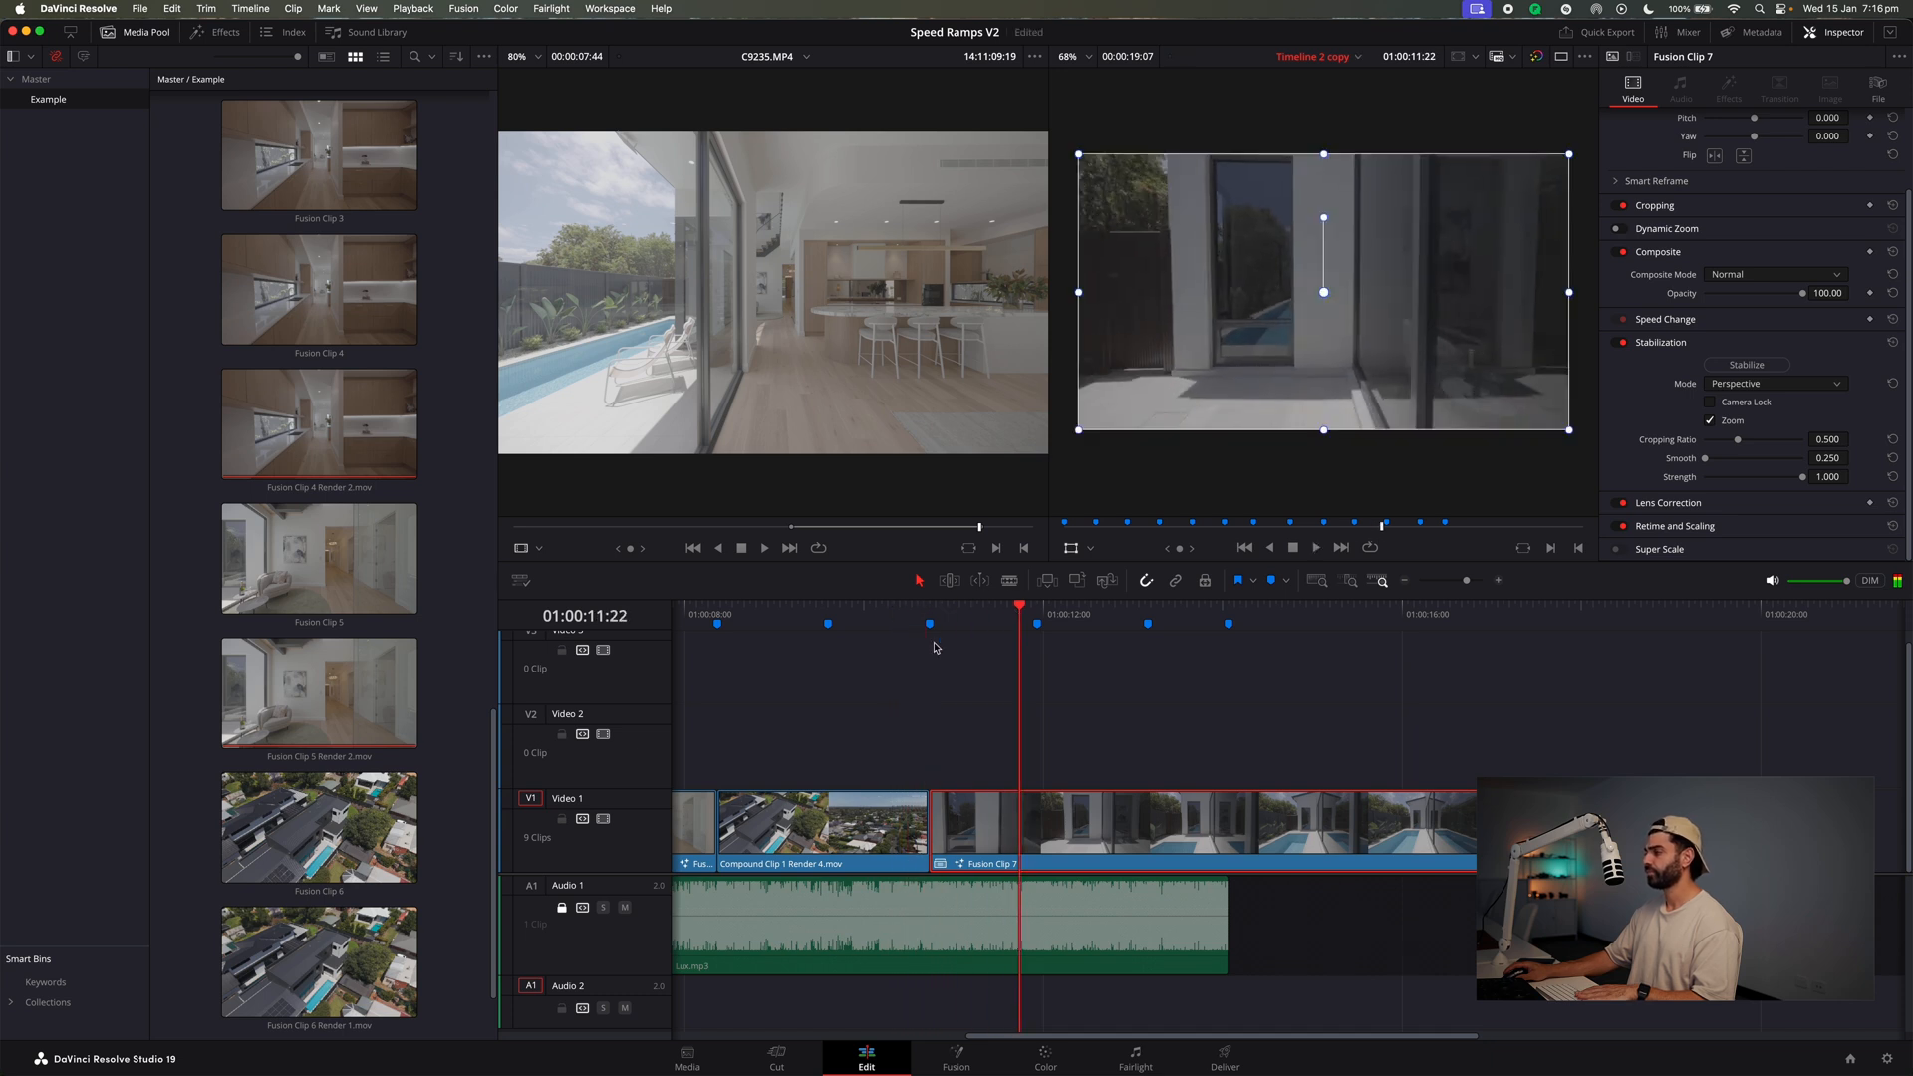
pyautogui.press('space')
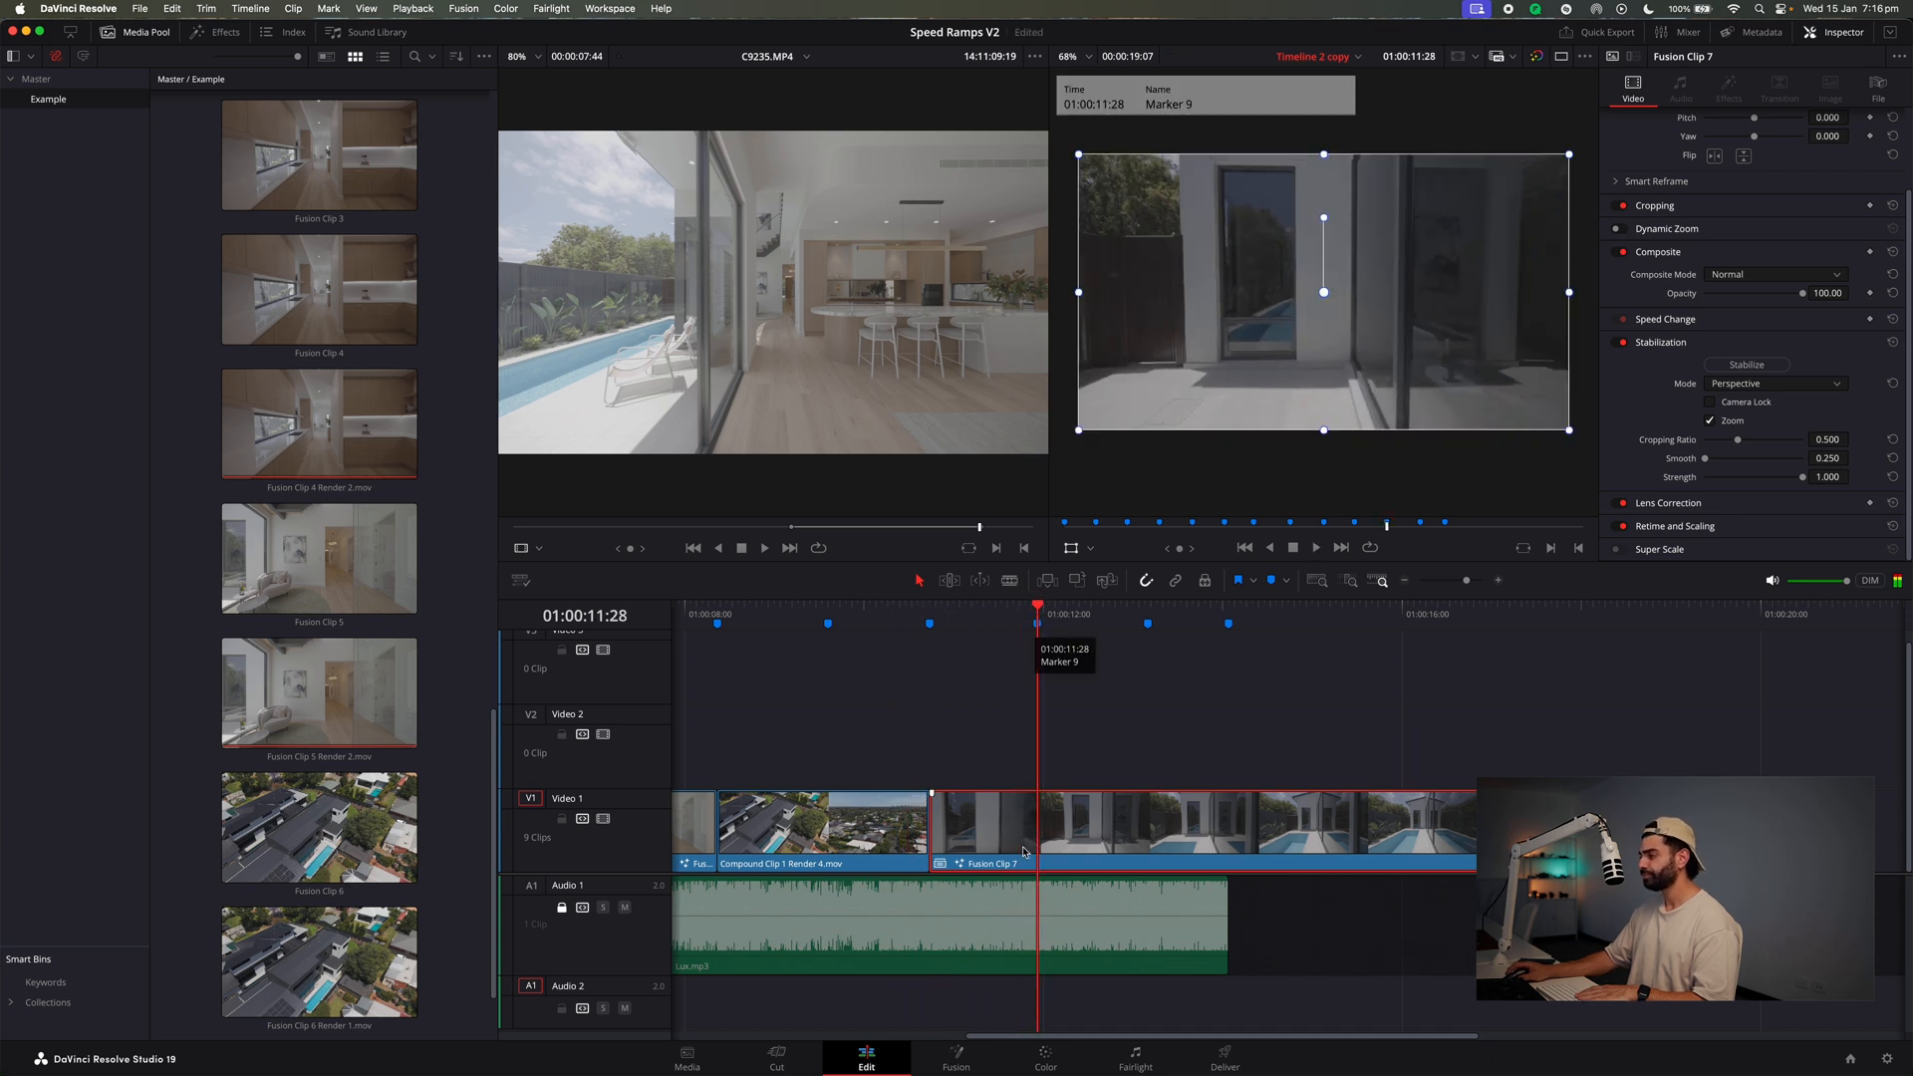
# Open the reversed pool clip's Fusion composition from its first frame and add a Time Stretcher node between MediaIn1 and MediaOut1.
pyautogui.click(955, 620)
pyautogui.moveTo(954, 622); pyautogui.dragTo(931, 623)
pyautogui.click(958, 1061)
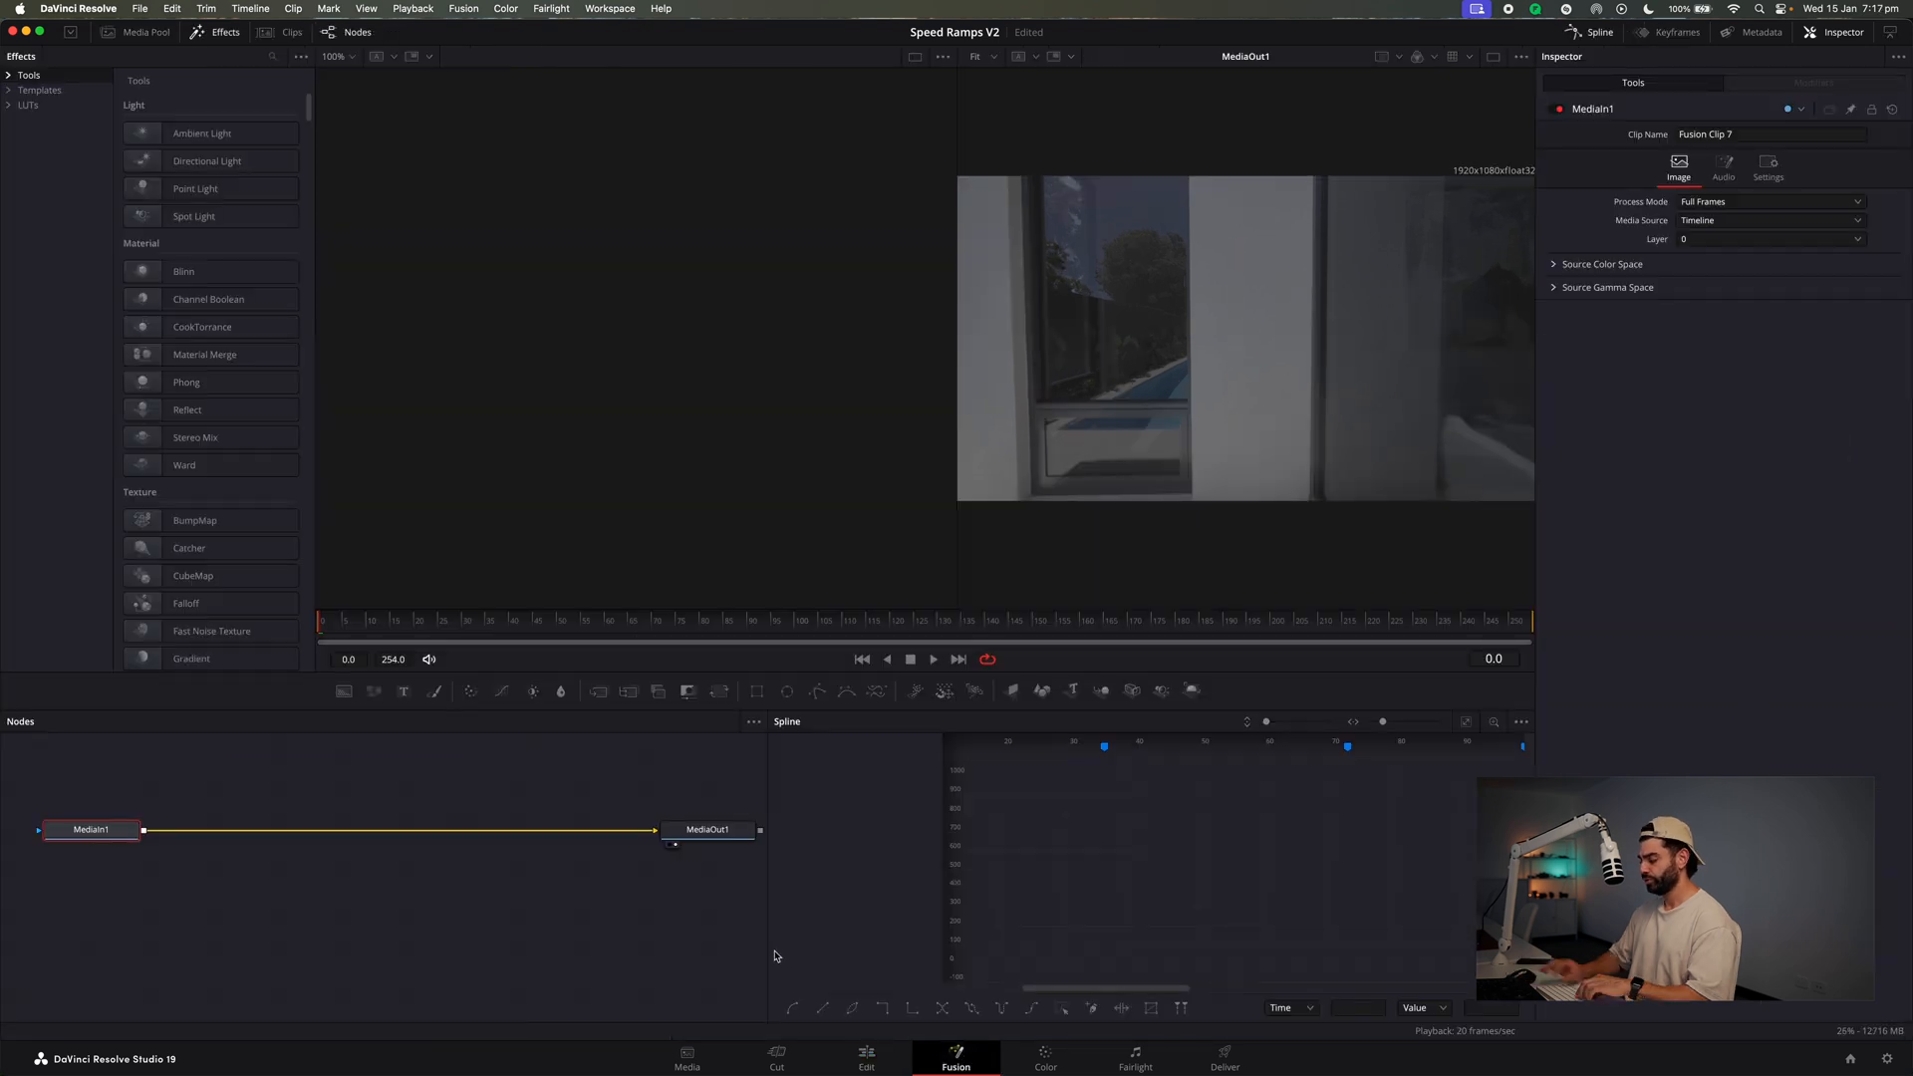
pyautogui.hotkey('shift', 'space')
pyautogui.write('time')
pyautogui.press('Down')
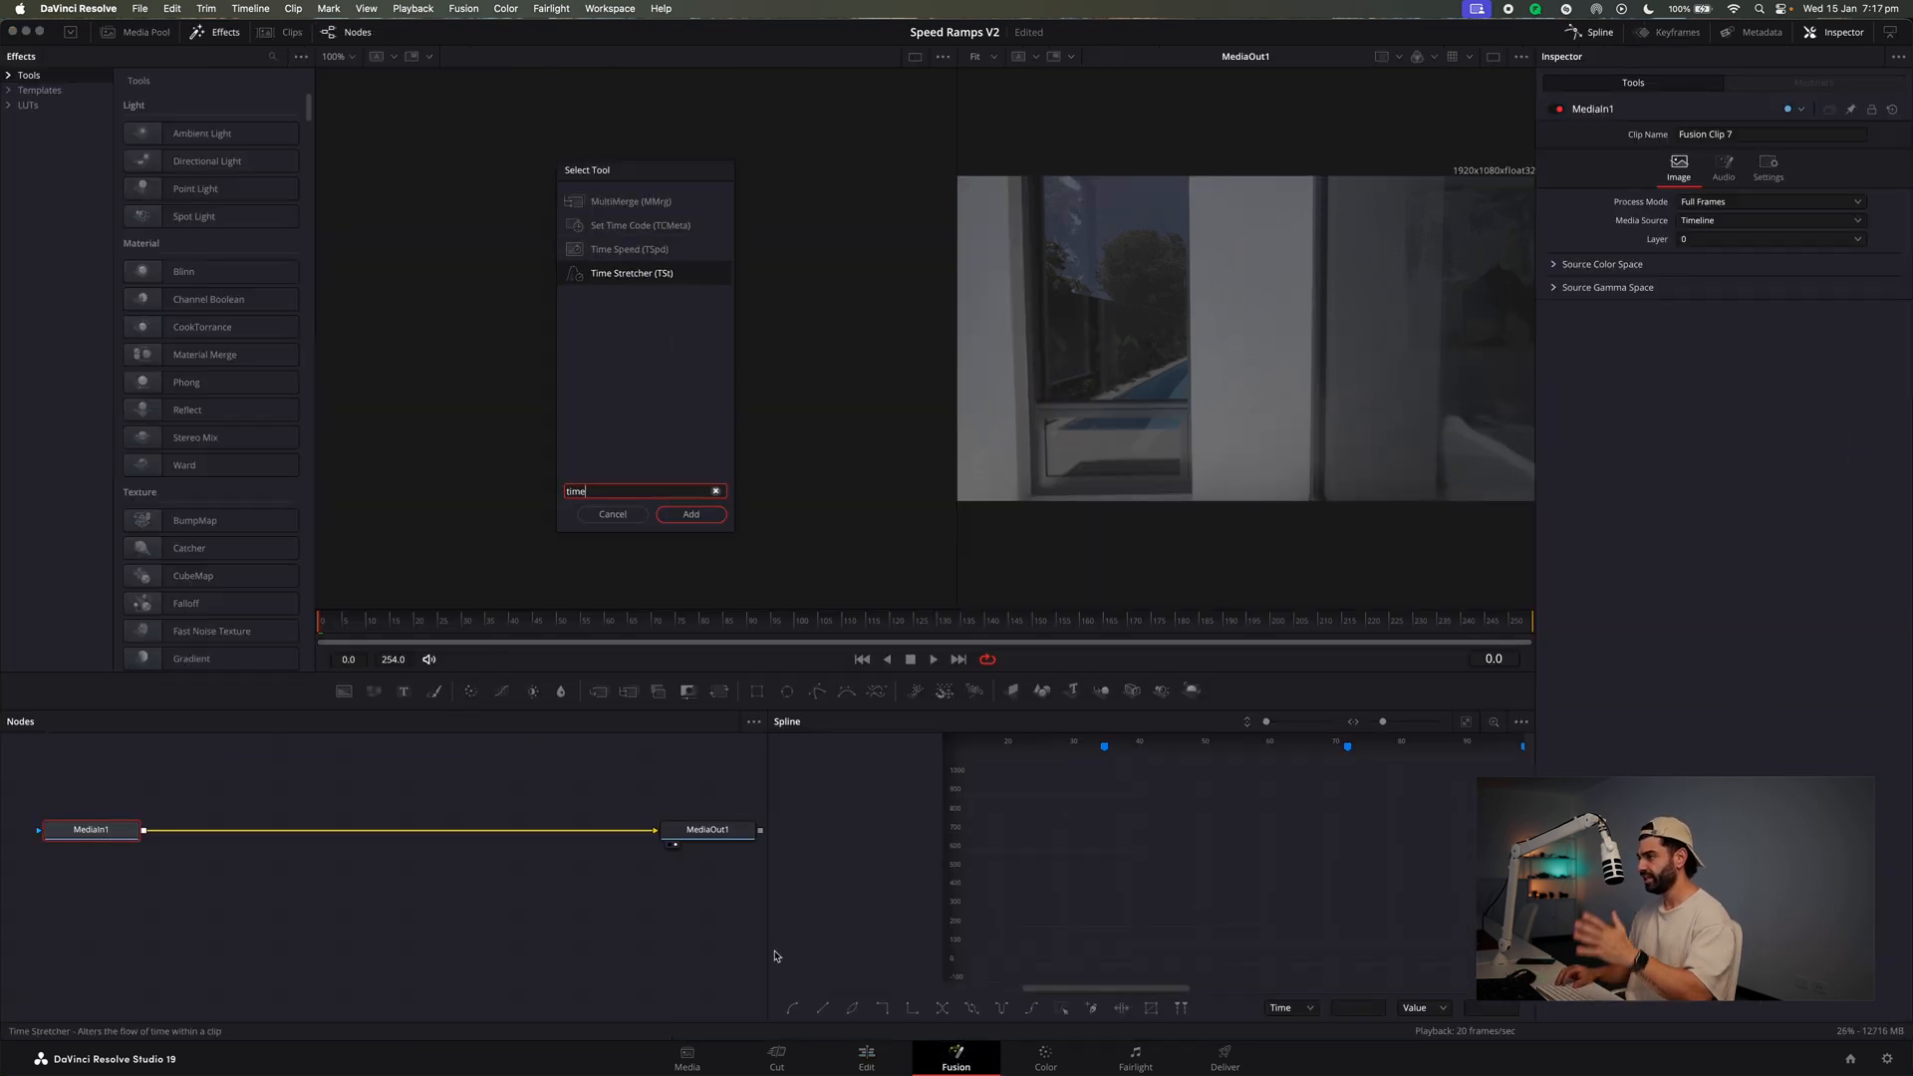
pyautogui.press('Return')
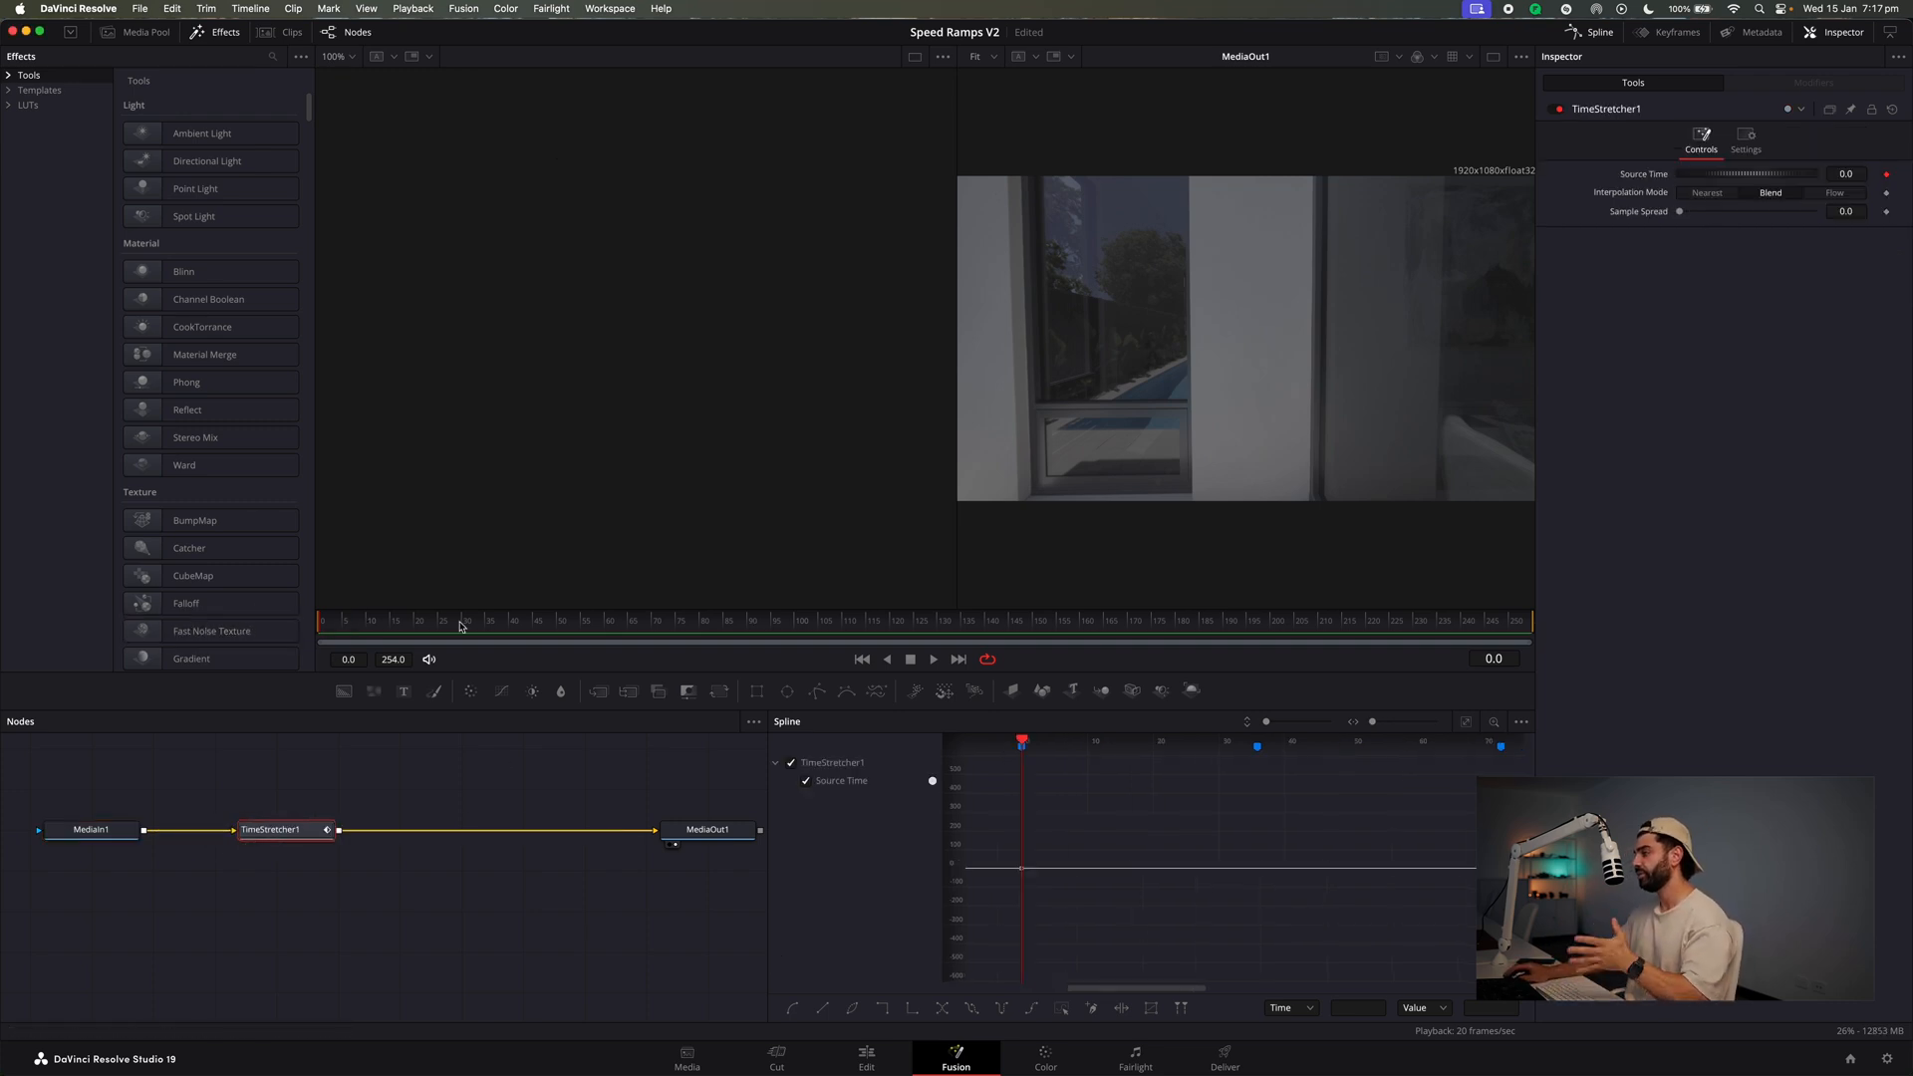
# Set the Time Stretcher's Source Time to 254 at frame 36, the next beat marker.
pyautogui.moveTo(1023, 792); pyautogui.dragTo(1104, 798)
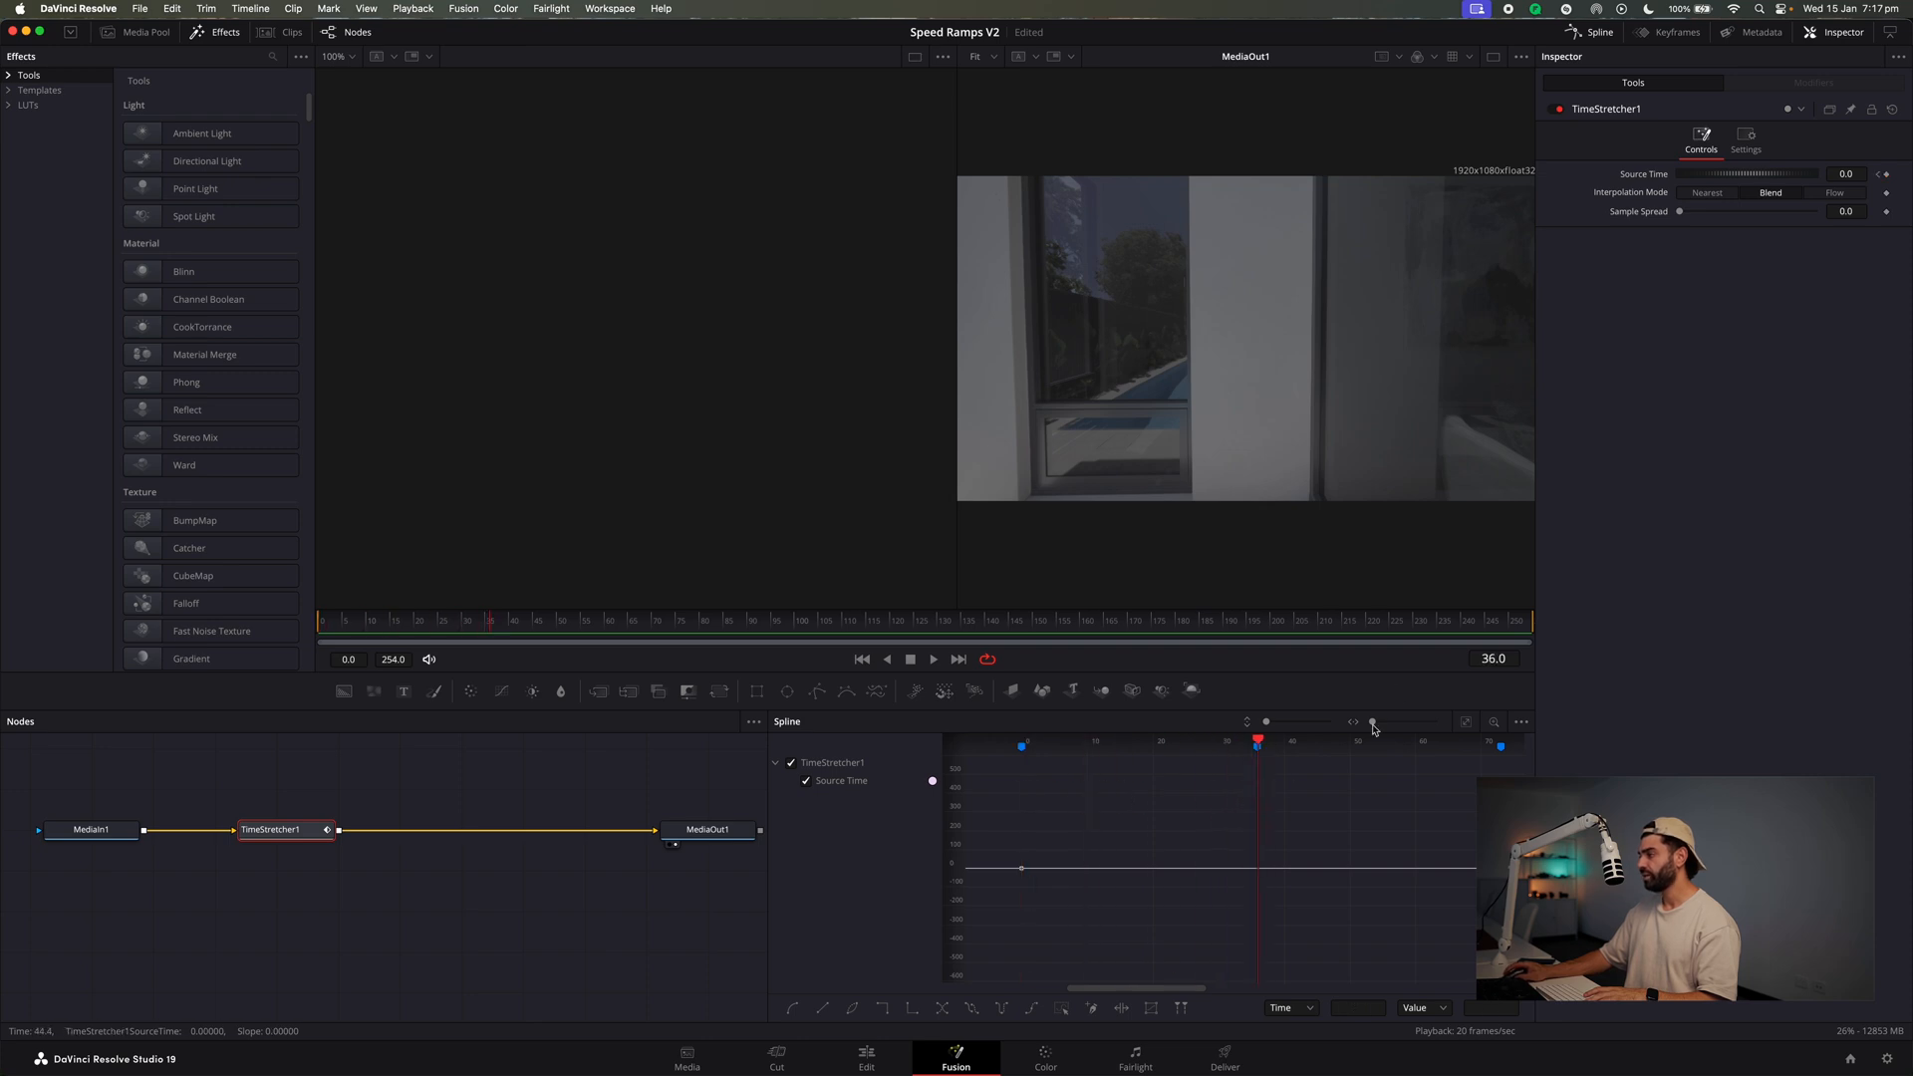
pyautogui.moveTo(599, 622); pyautogui.dragTo(1613, 650)
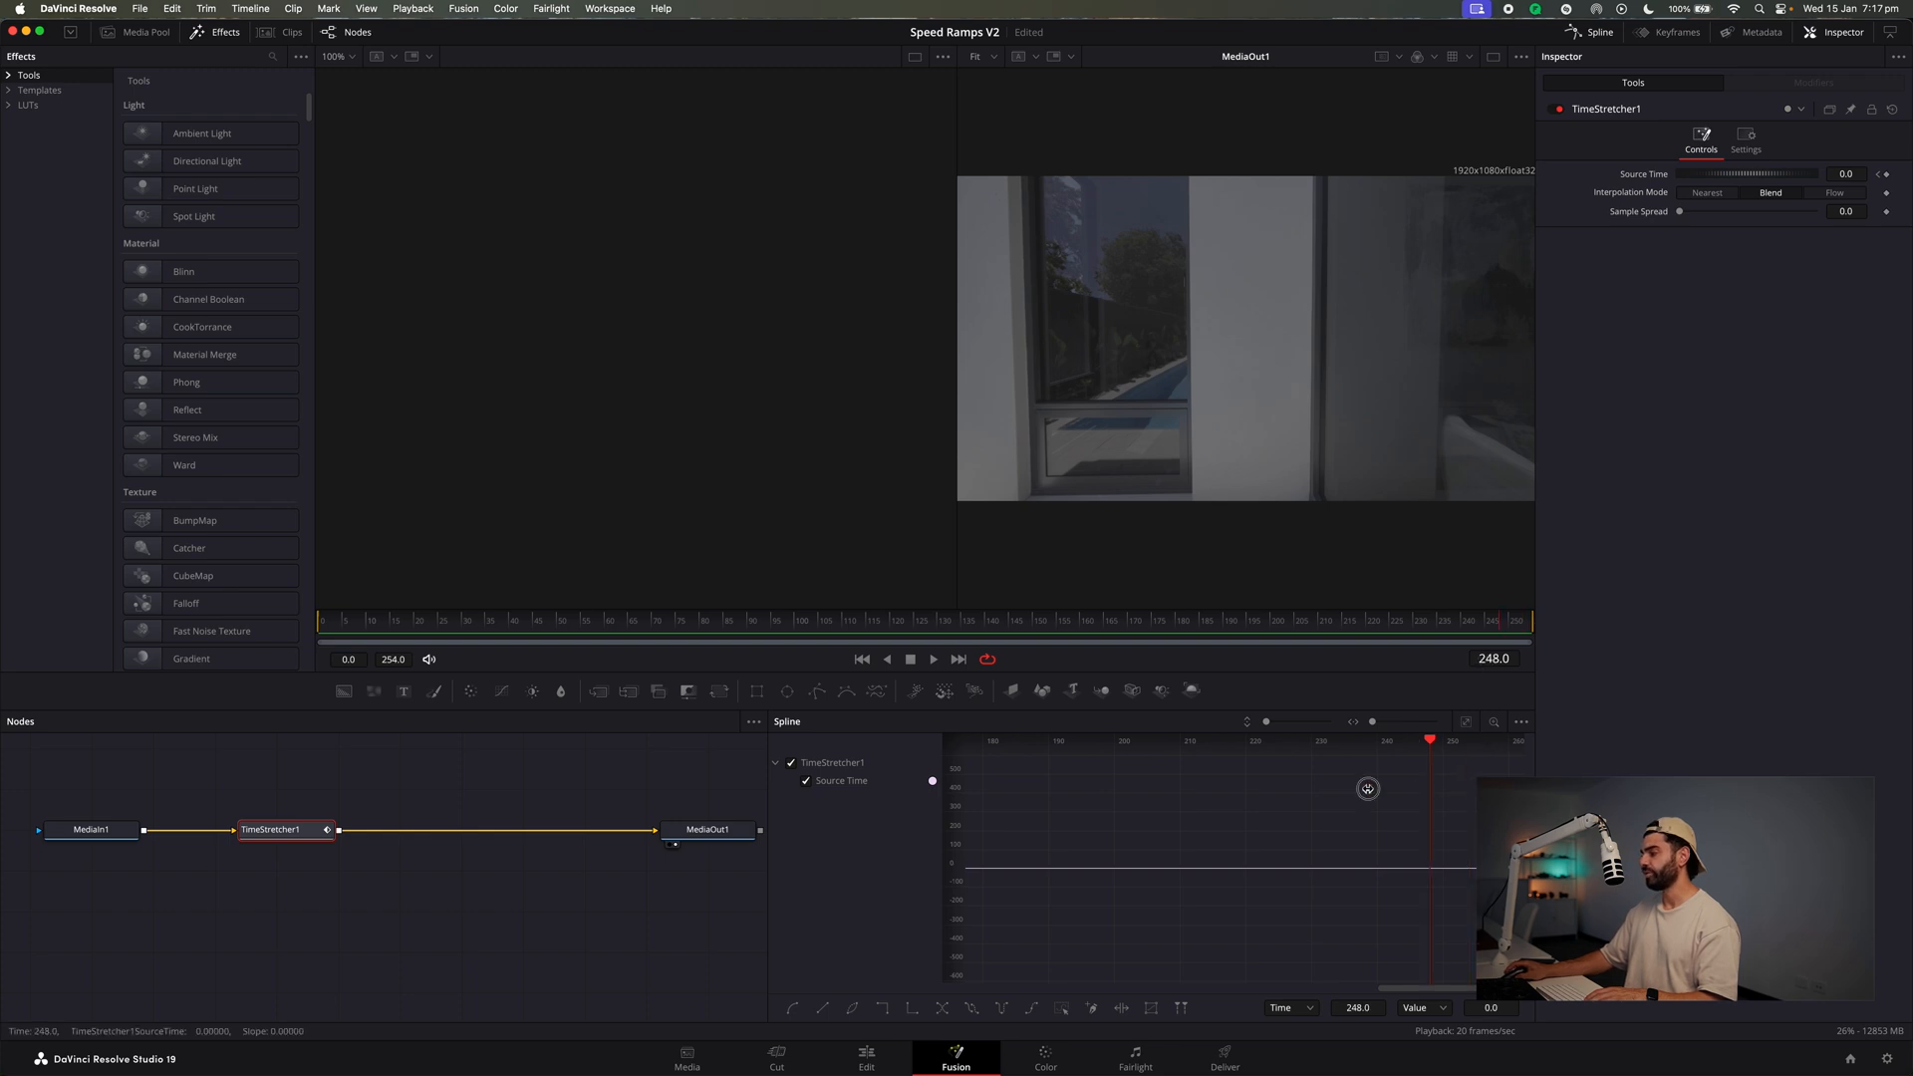
pyautogui.moveTo(912, 834); pyautogui.dragTo(1277, 863)
pyautogui.moveTo(814, 649); pyautogui.dragTo(257, 646)
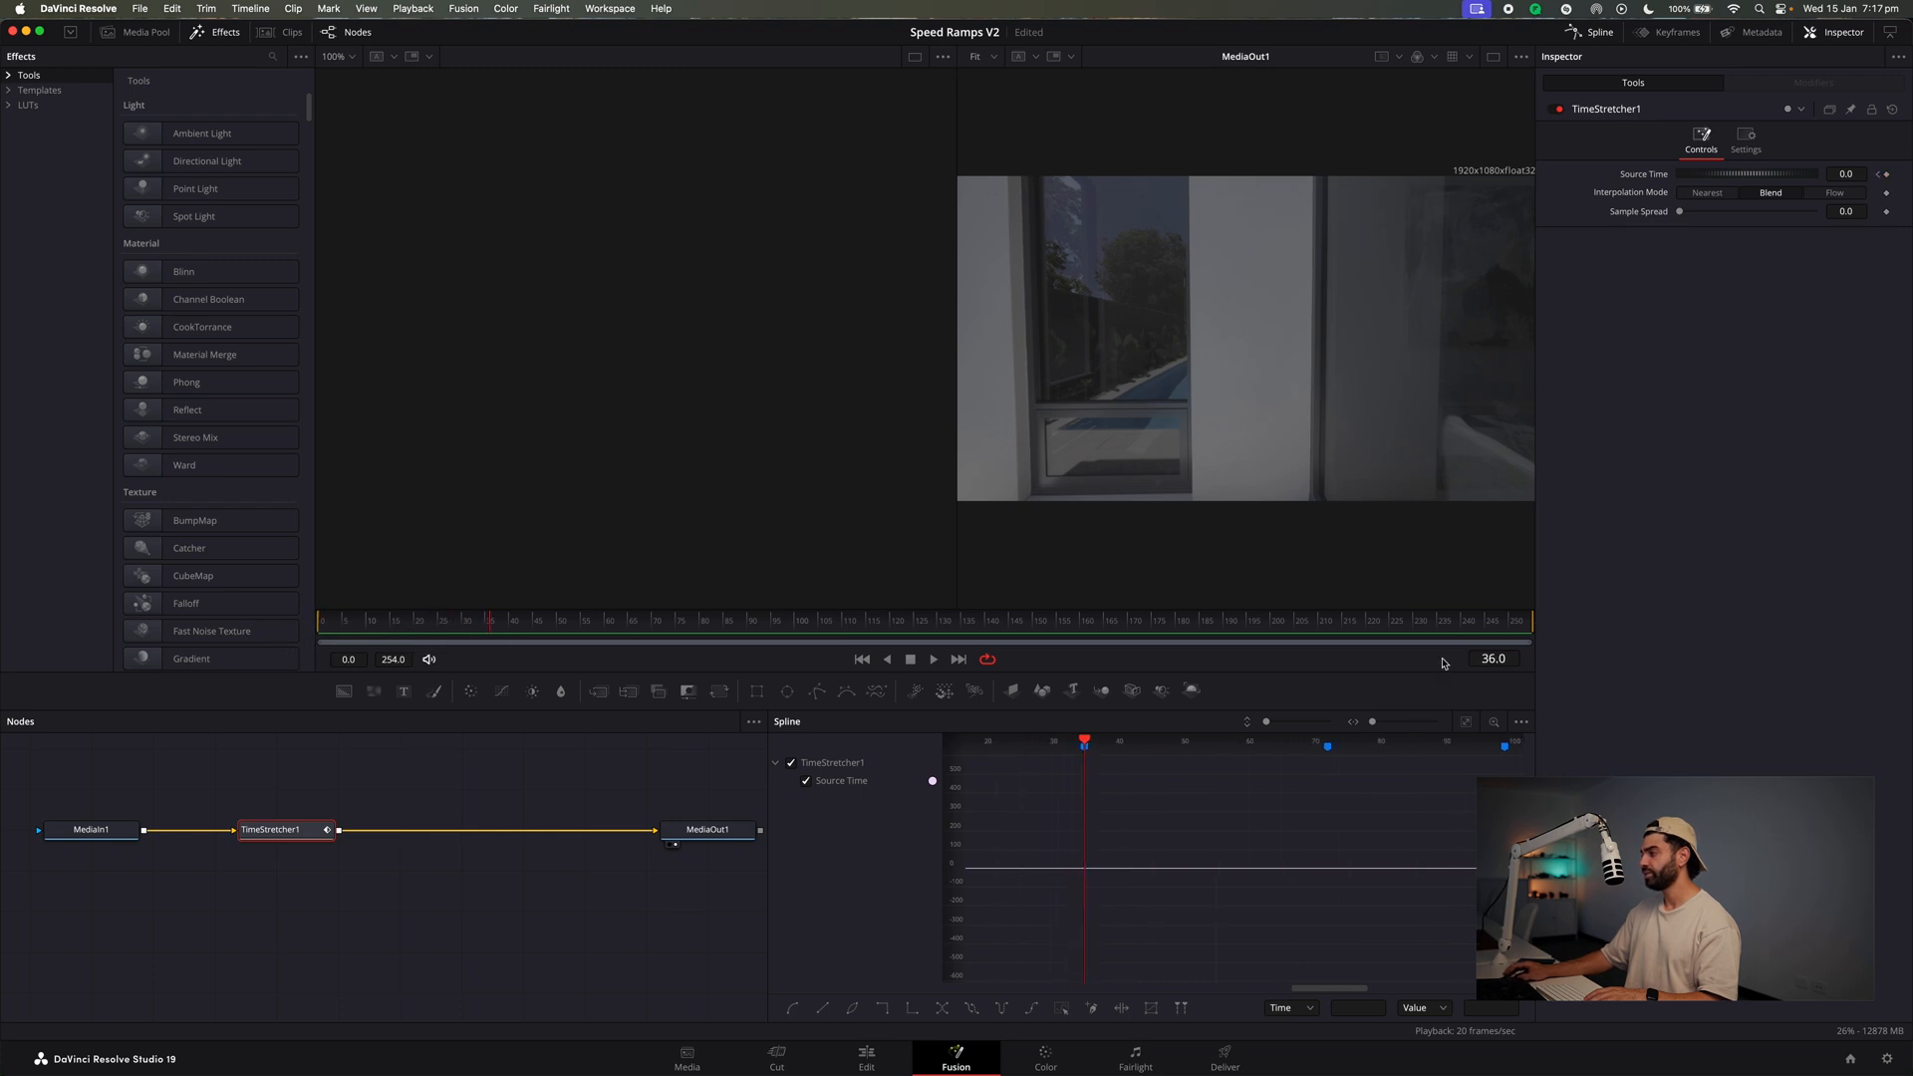
pyautogui.click(520, 643)
pyautogui.write('254')
pyautogui.press('Tab')
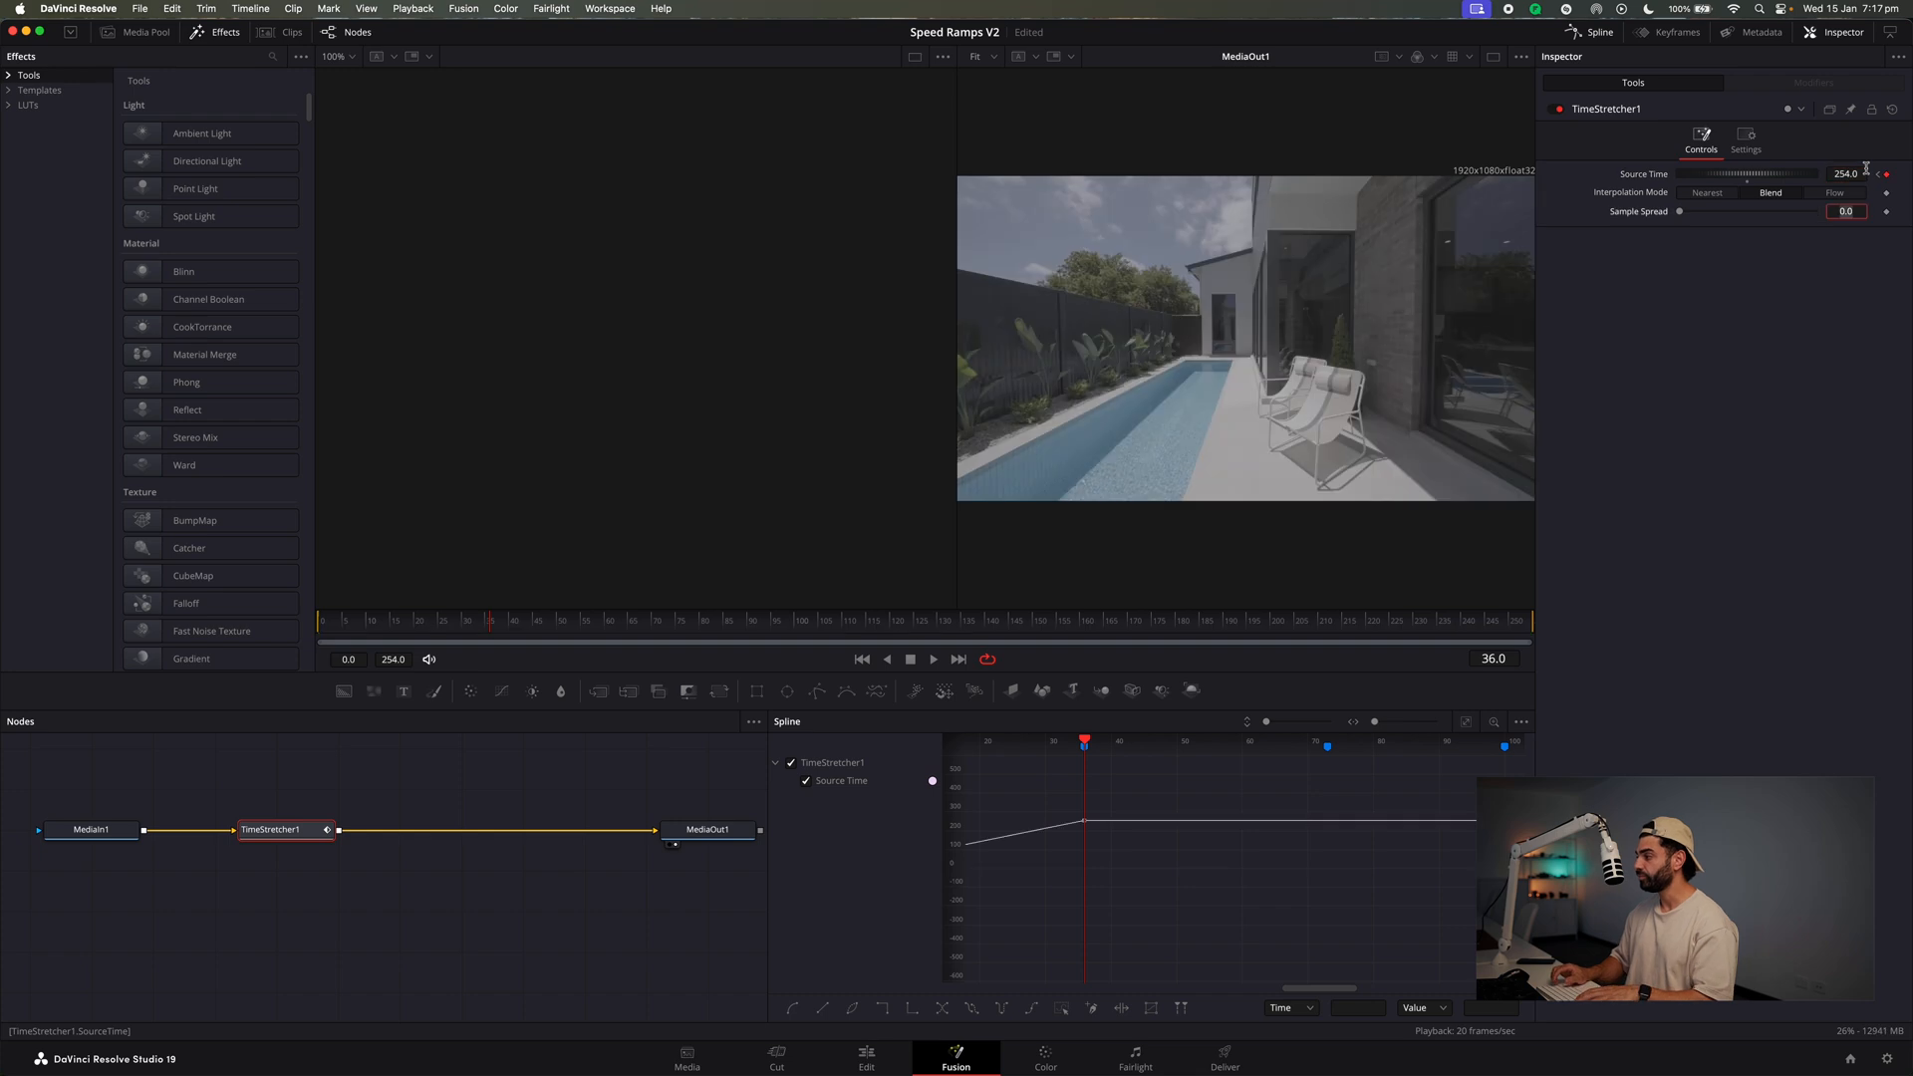
# Fit the Source Time spline and bend its handles into a curve that starts very steep and eases out towards frame 36.
pyautogui.click(1465, 724)
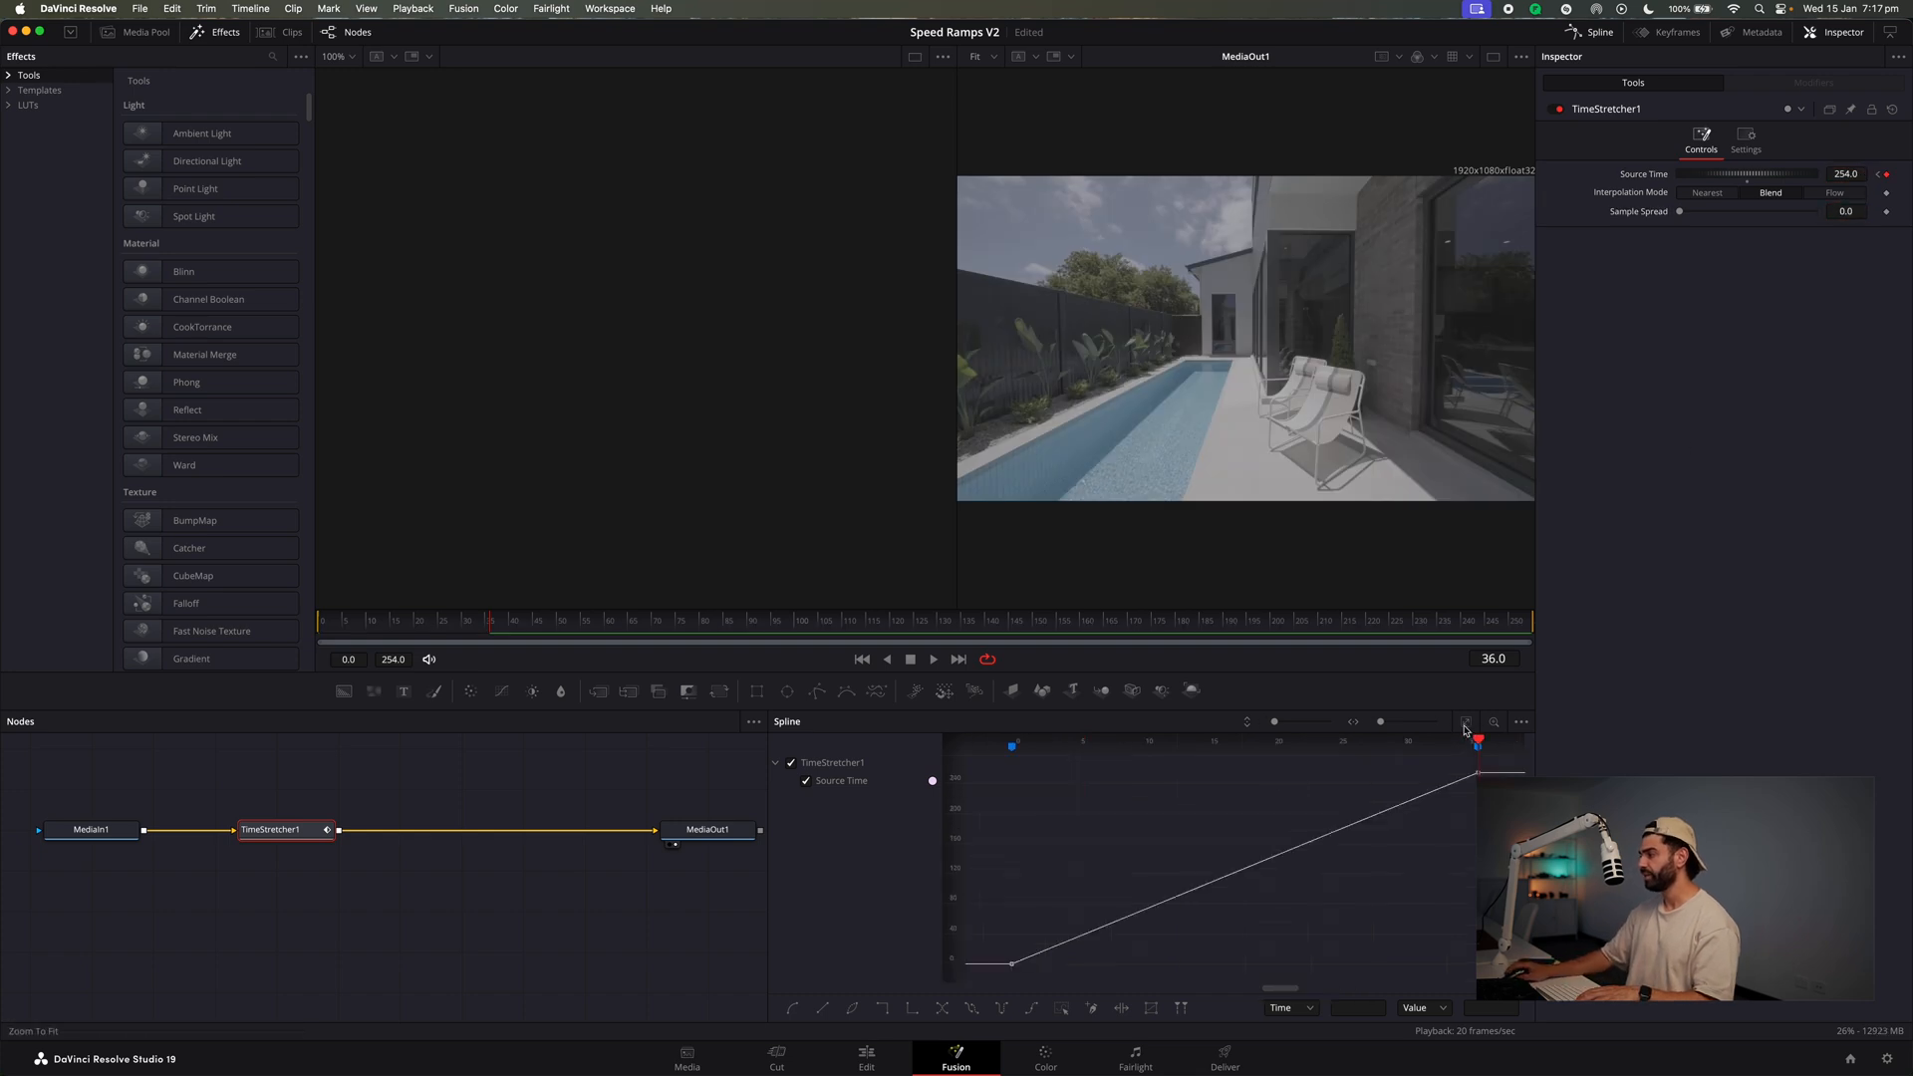
pyautogui.moveTo(960, 925); pyautogui.dragTo(1089, 980)
pyautogui.moveTo(1164, 909); pyautogui.dragTo(998, 822)
pyautogui.moveTo(1433, 764); pyautogui.dragTo(1430, 766)
pyautogui.moveTo(1323, 850); pyautogui.dragTo(1340, 805)
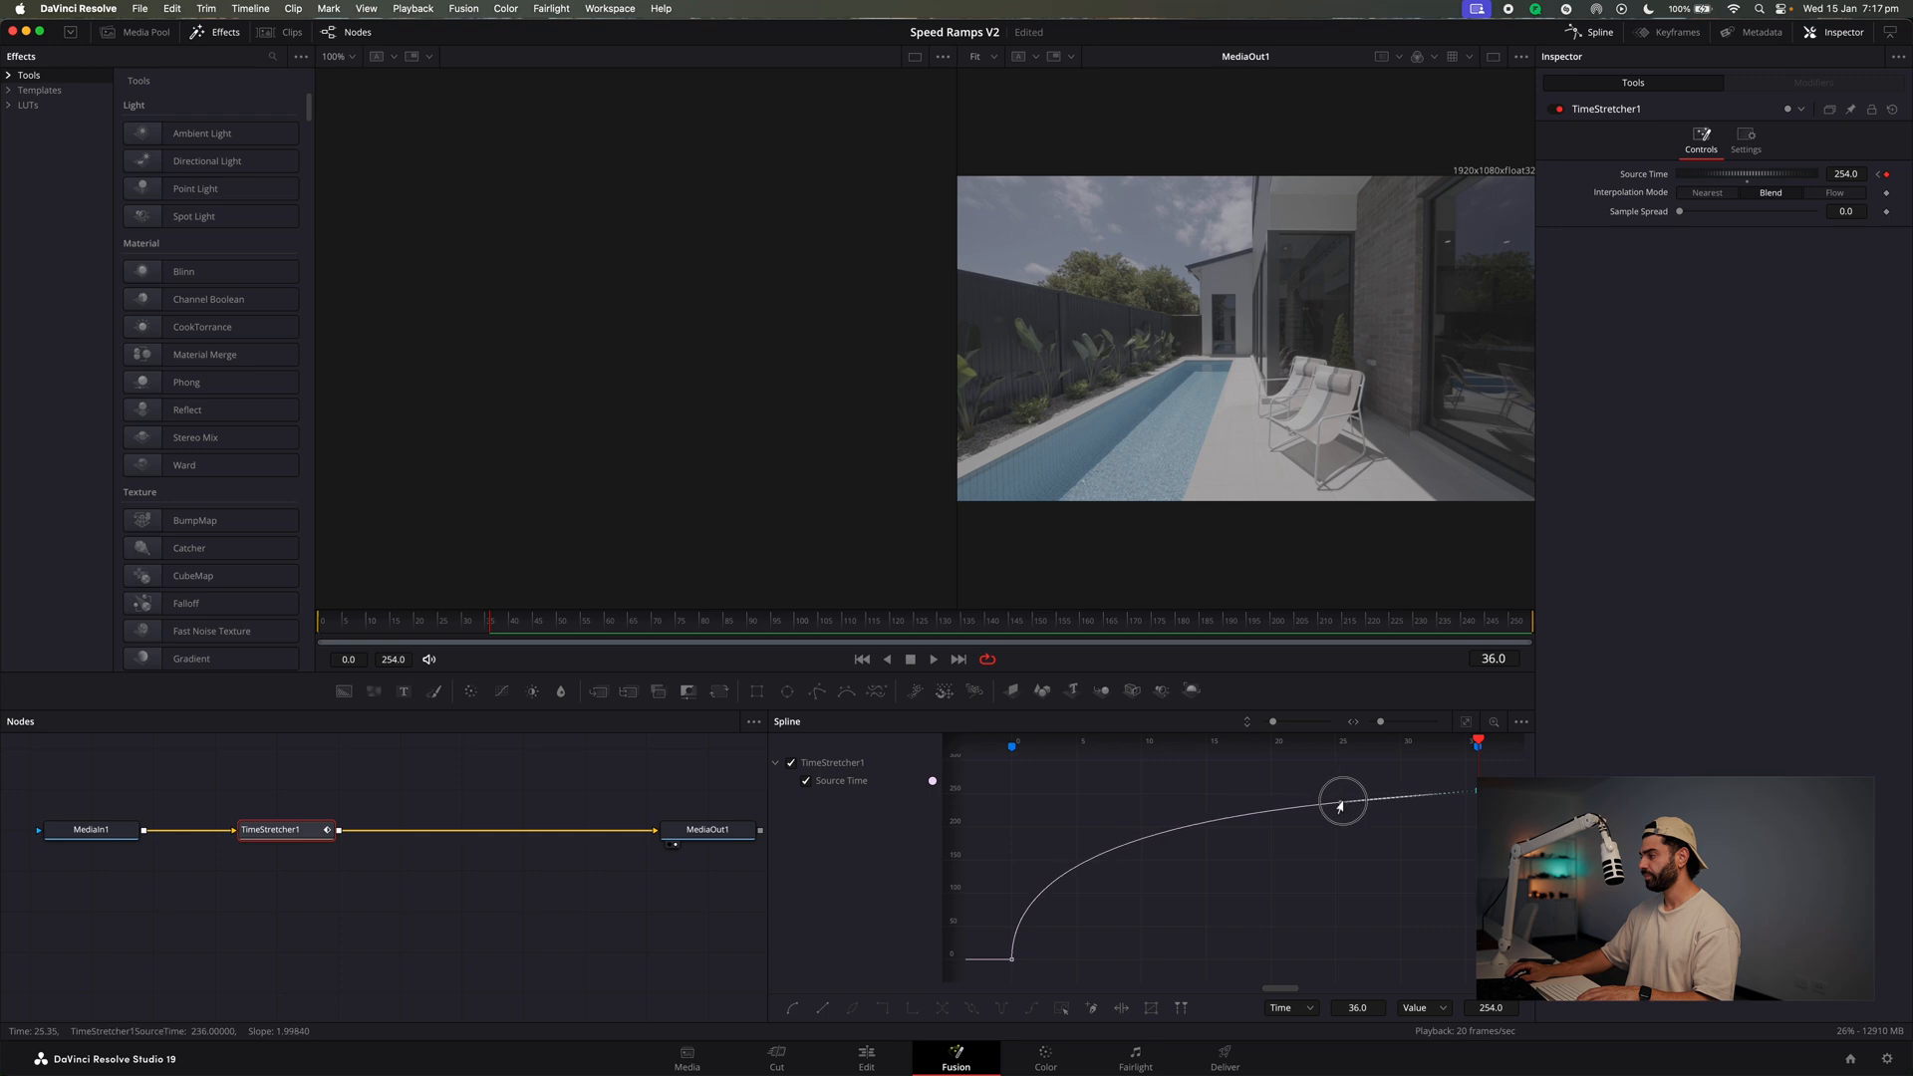
pyautogui.click(1009, 960)
pyautogui.moveTo(1011, 815)
pyautogui.mouseDown()
pyautogui.moveTo(1024, 823)
pyautogui.moveTo(988, 819)
pyautogui.moveTo(1011, 841)
pyautogui.mouseUp()
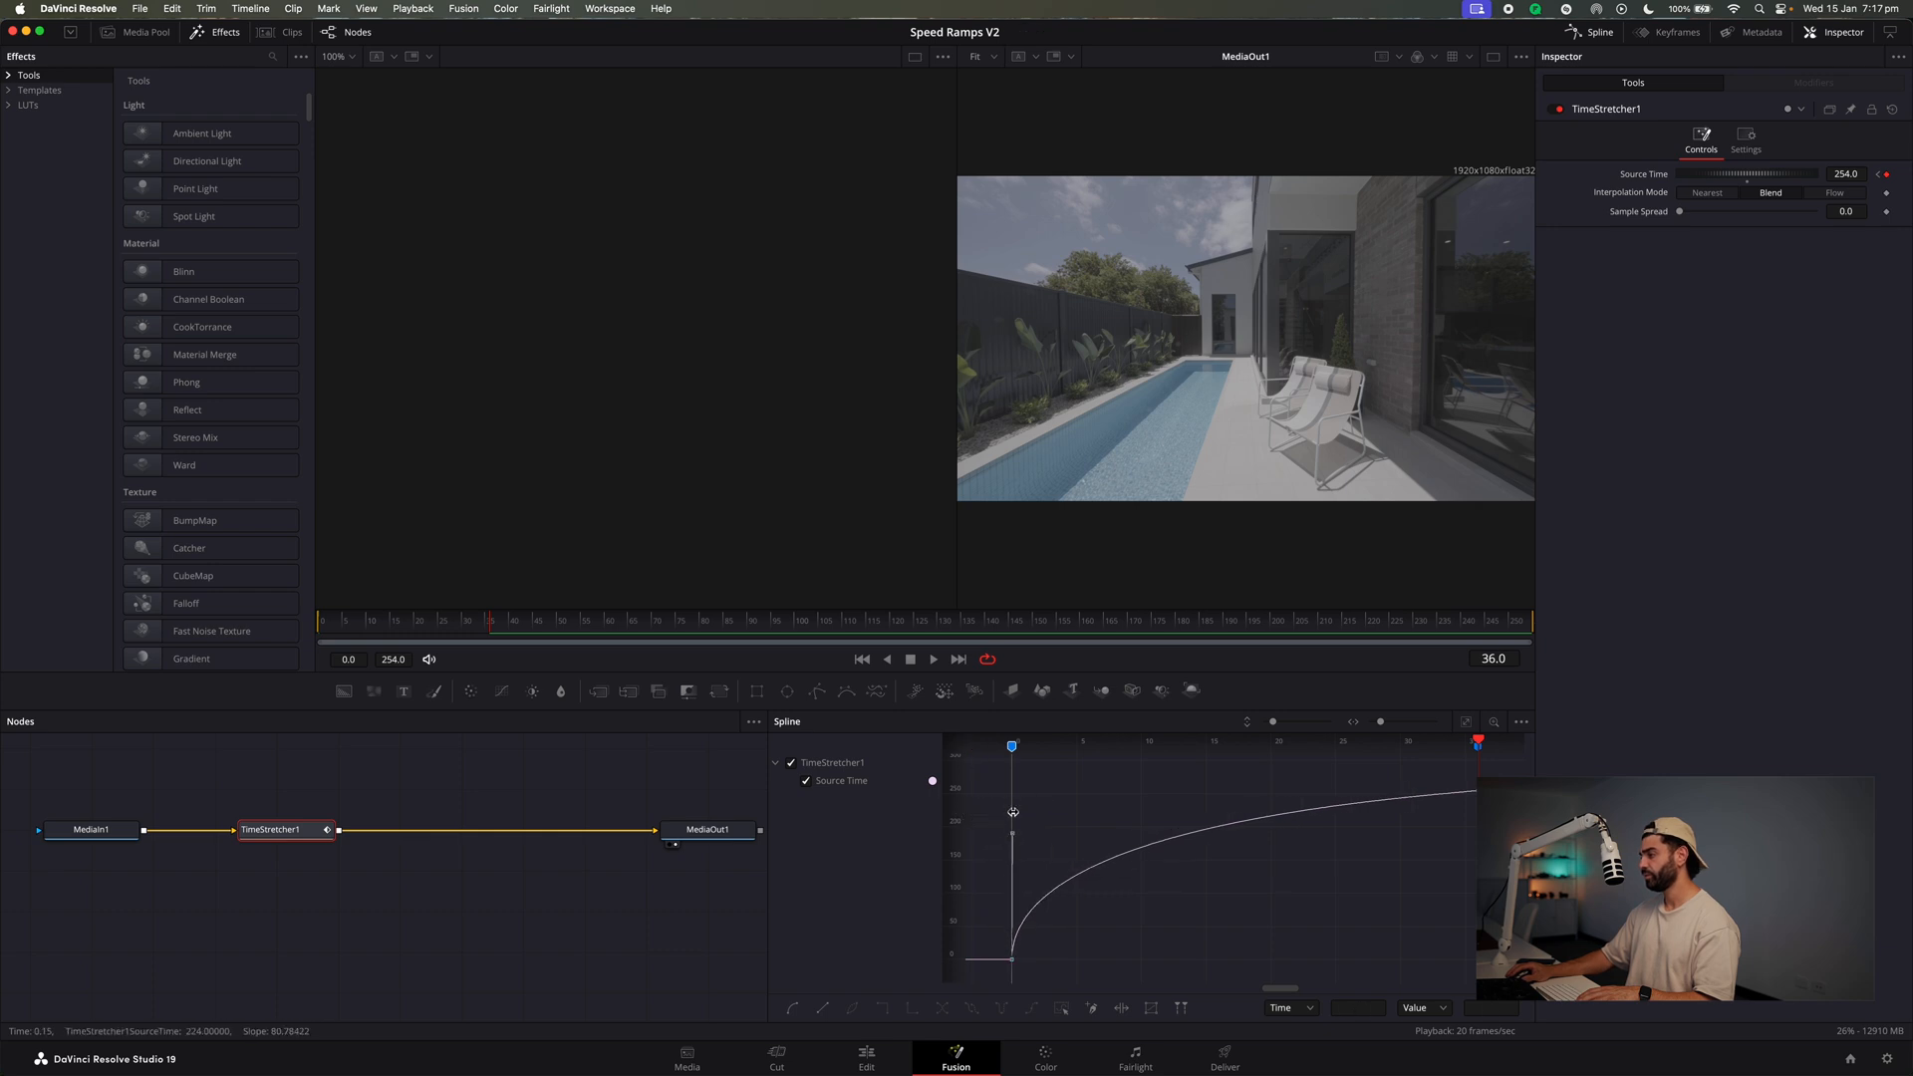
# Return to the edit timeline and play the speed-ramped pool shot from the end of the drone clip.
pyautogui.click(866, 1058)
pyautogui.click(875, 615)
pyautogui.press('space')
pyautogui.click(875, 616)
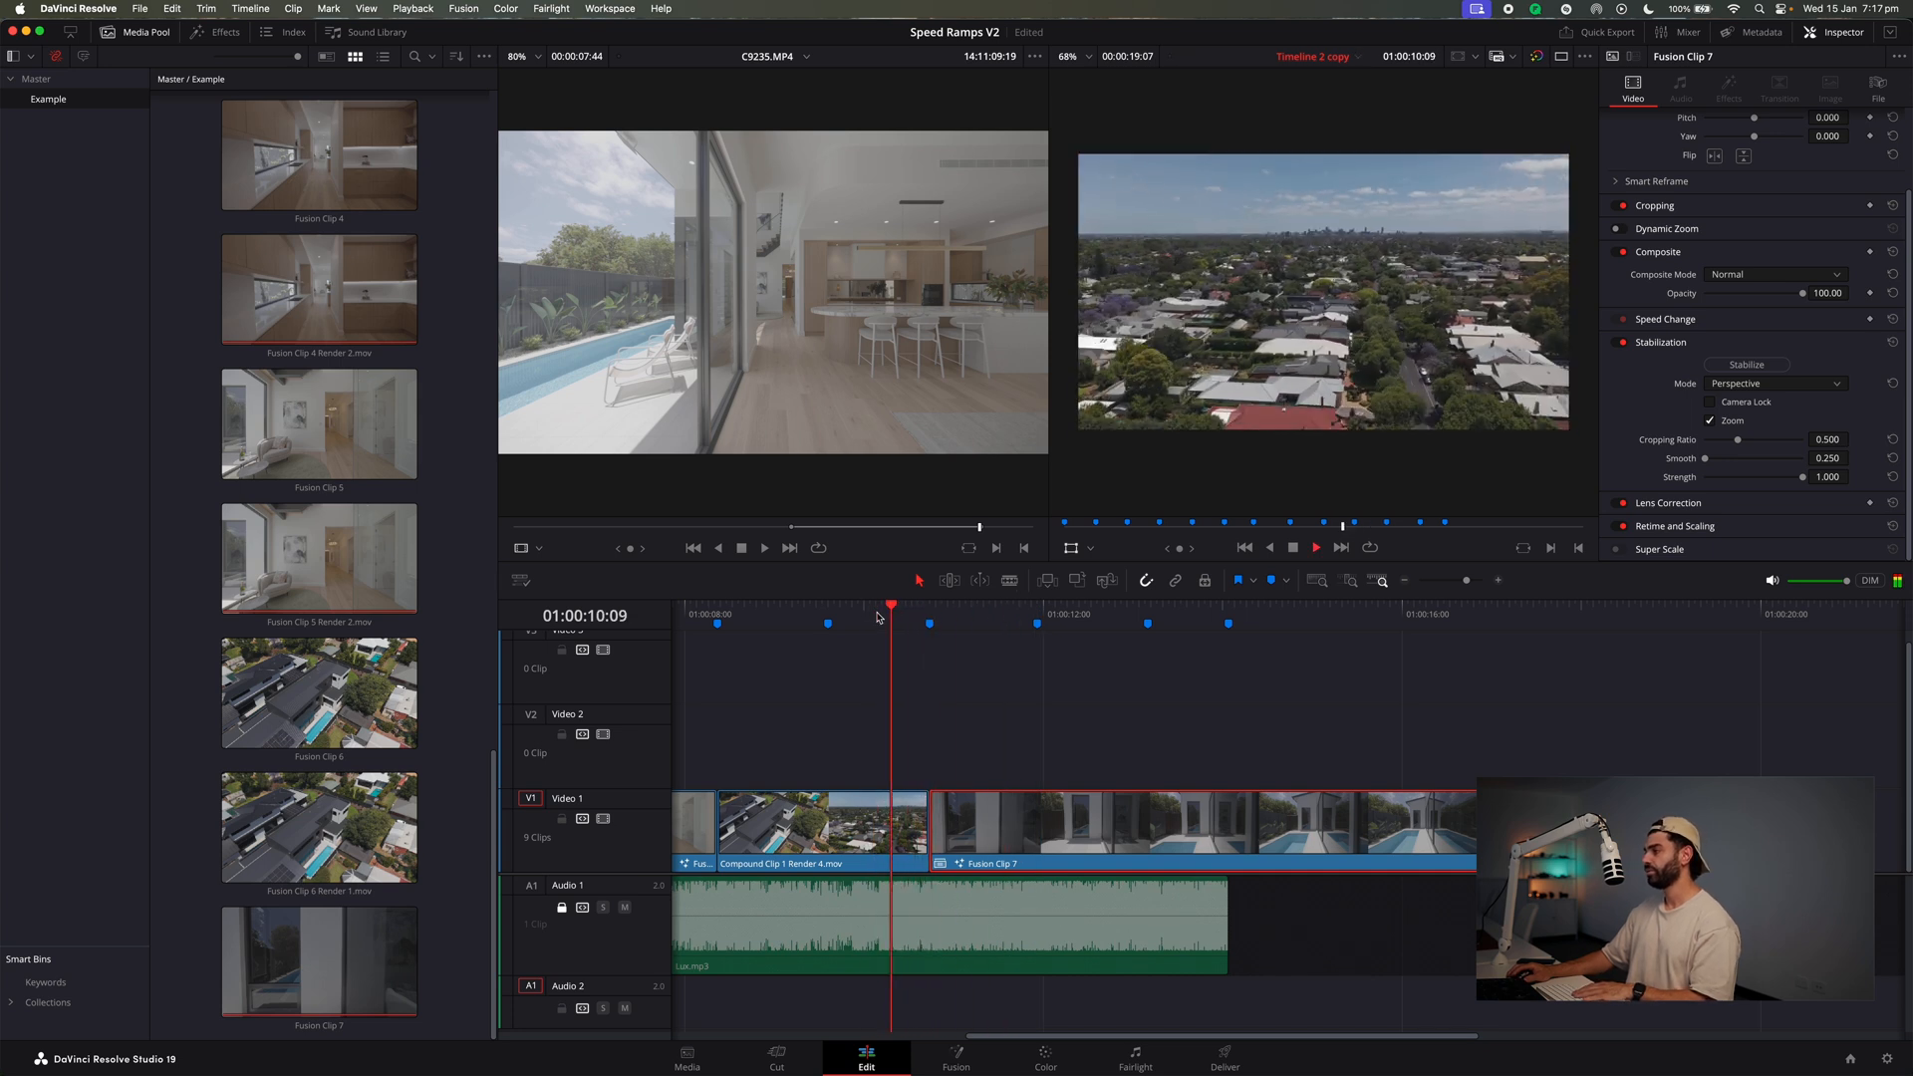
pyautogui.click(877, 617)
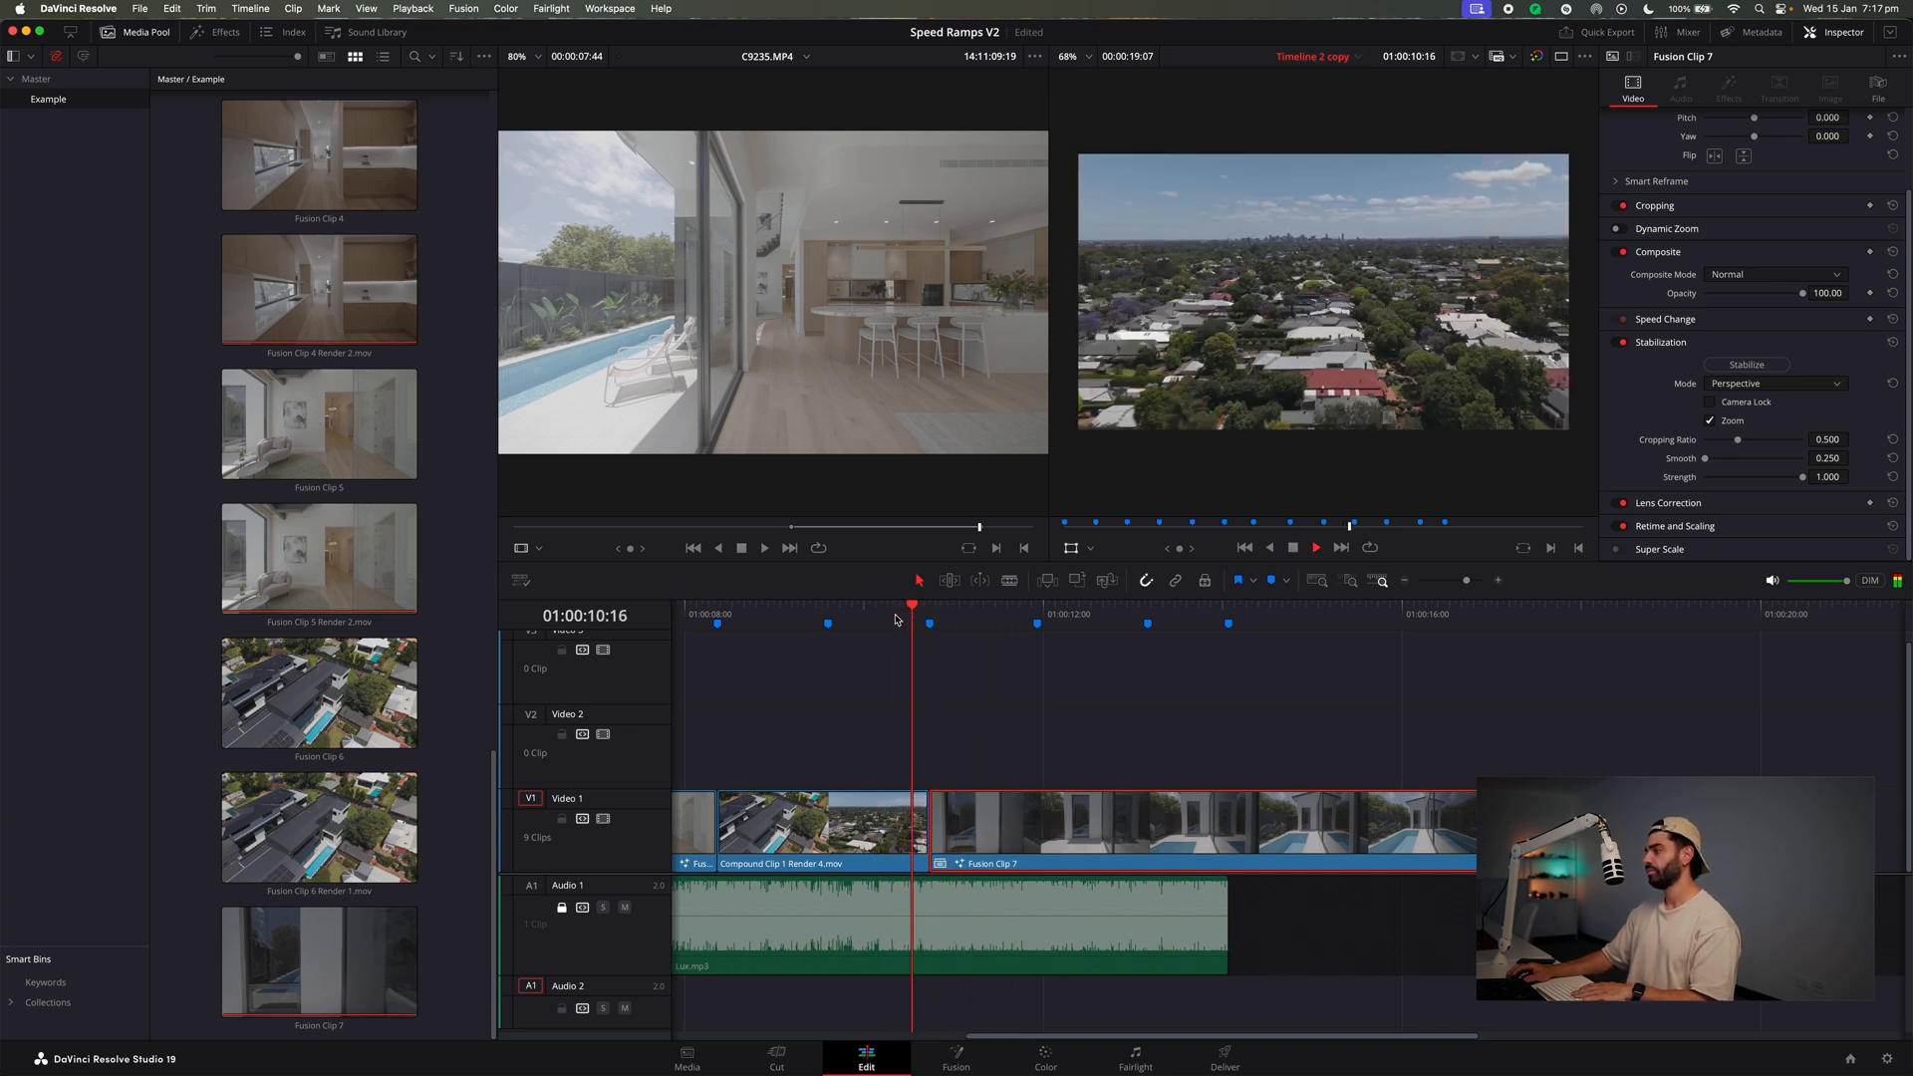
pyautogui.press('space')
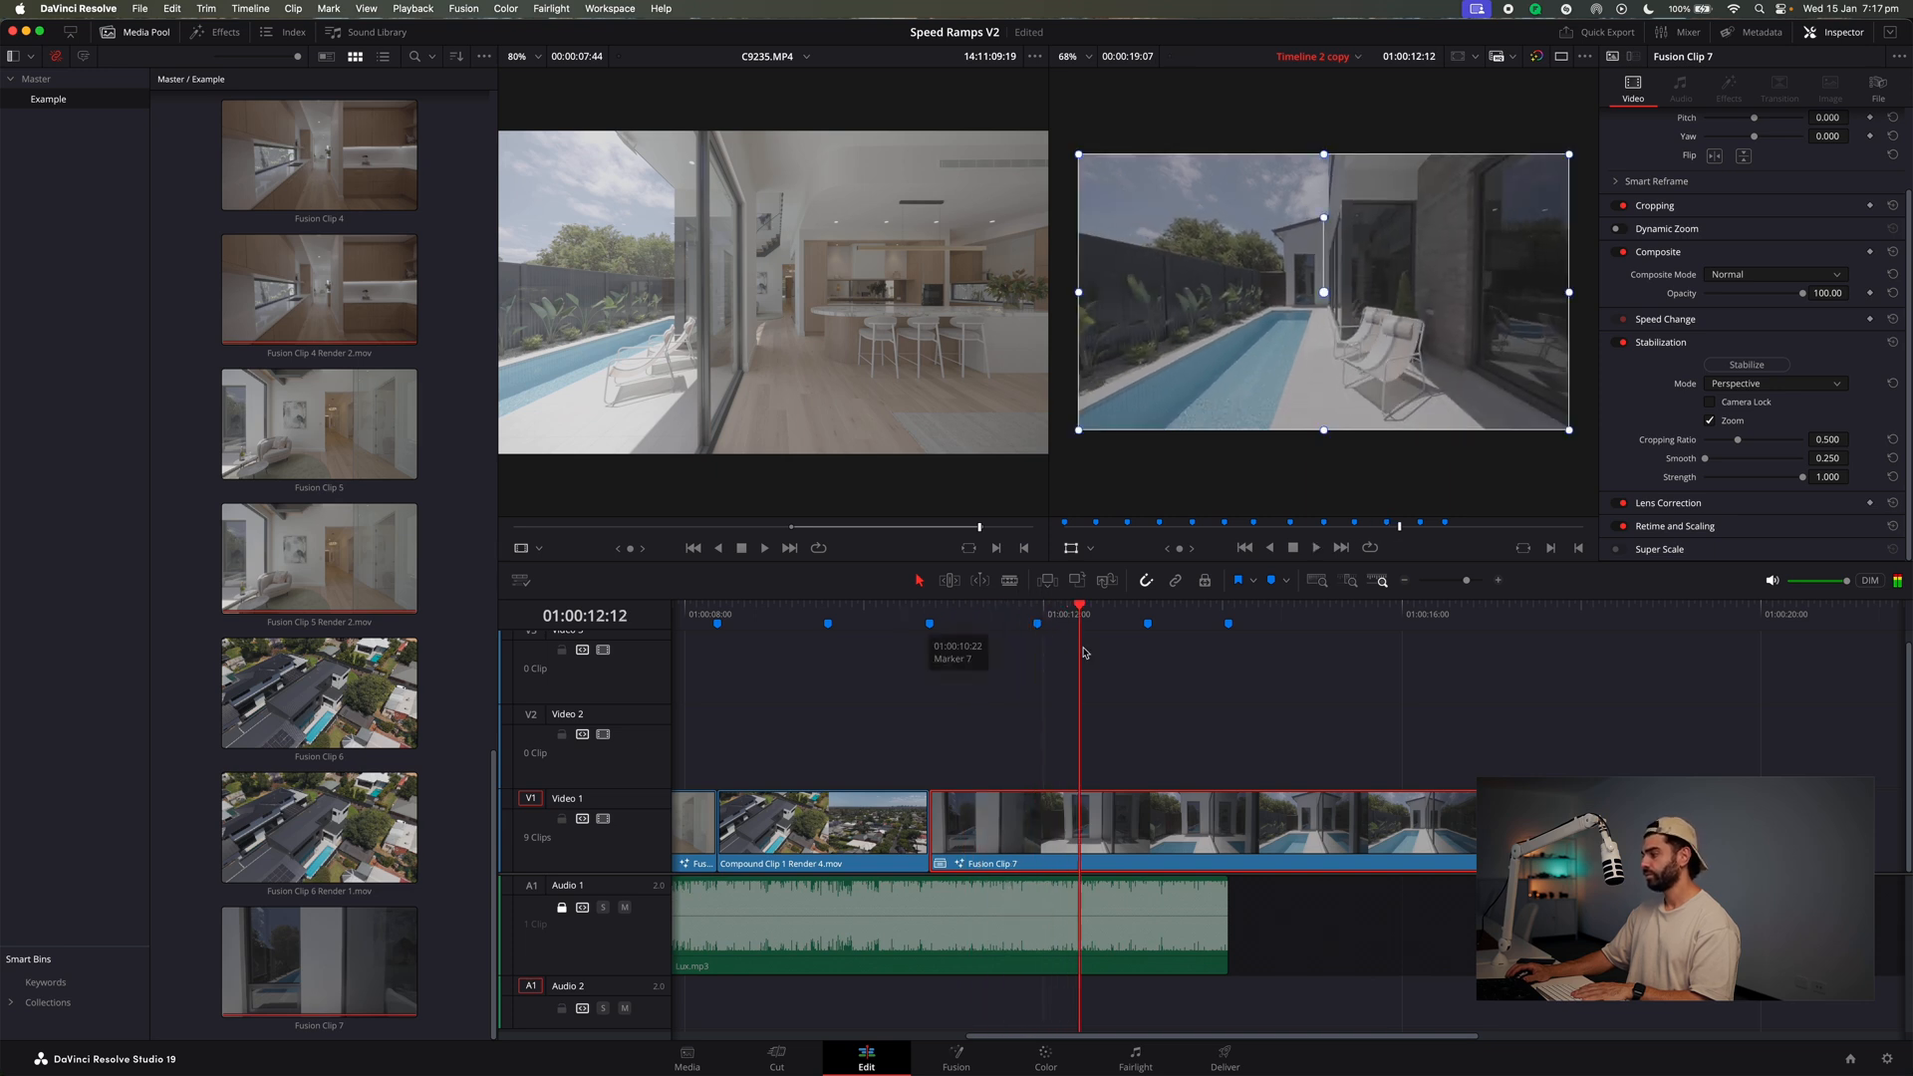
# Trim the end of Fusion Clip 7 to the marker at 01:00:11:28, play it, and convert it into a new Fusion clip.
pyautogui.moveTo(1693, 830); pyautogui.dragTo(1035, 823)
pyautogui.moveTo(1001, 618); pyautogui.dragTo(947, 633)
pyautogui.press('space')
pyautogui.press('space')
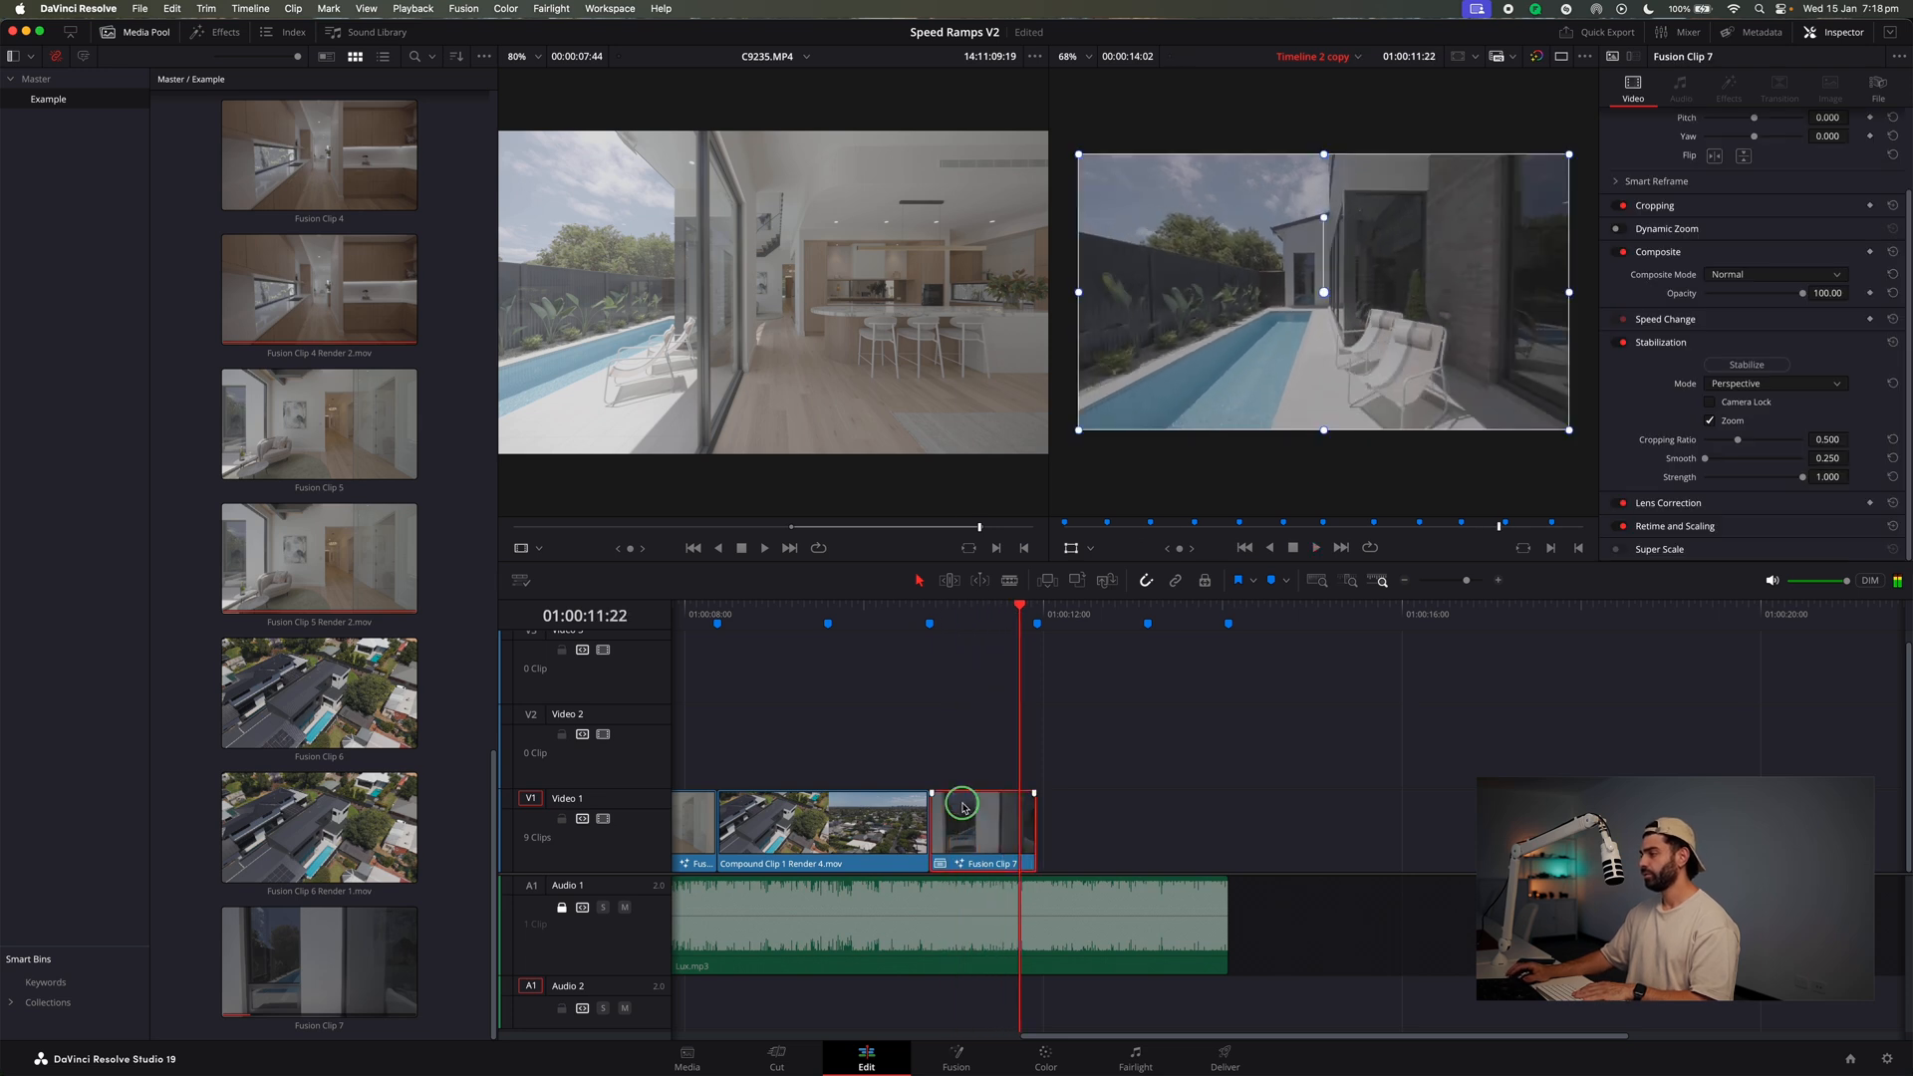
pyautogui.rightClick(962, 807)
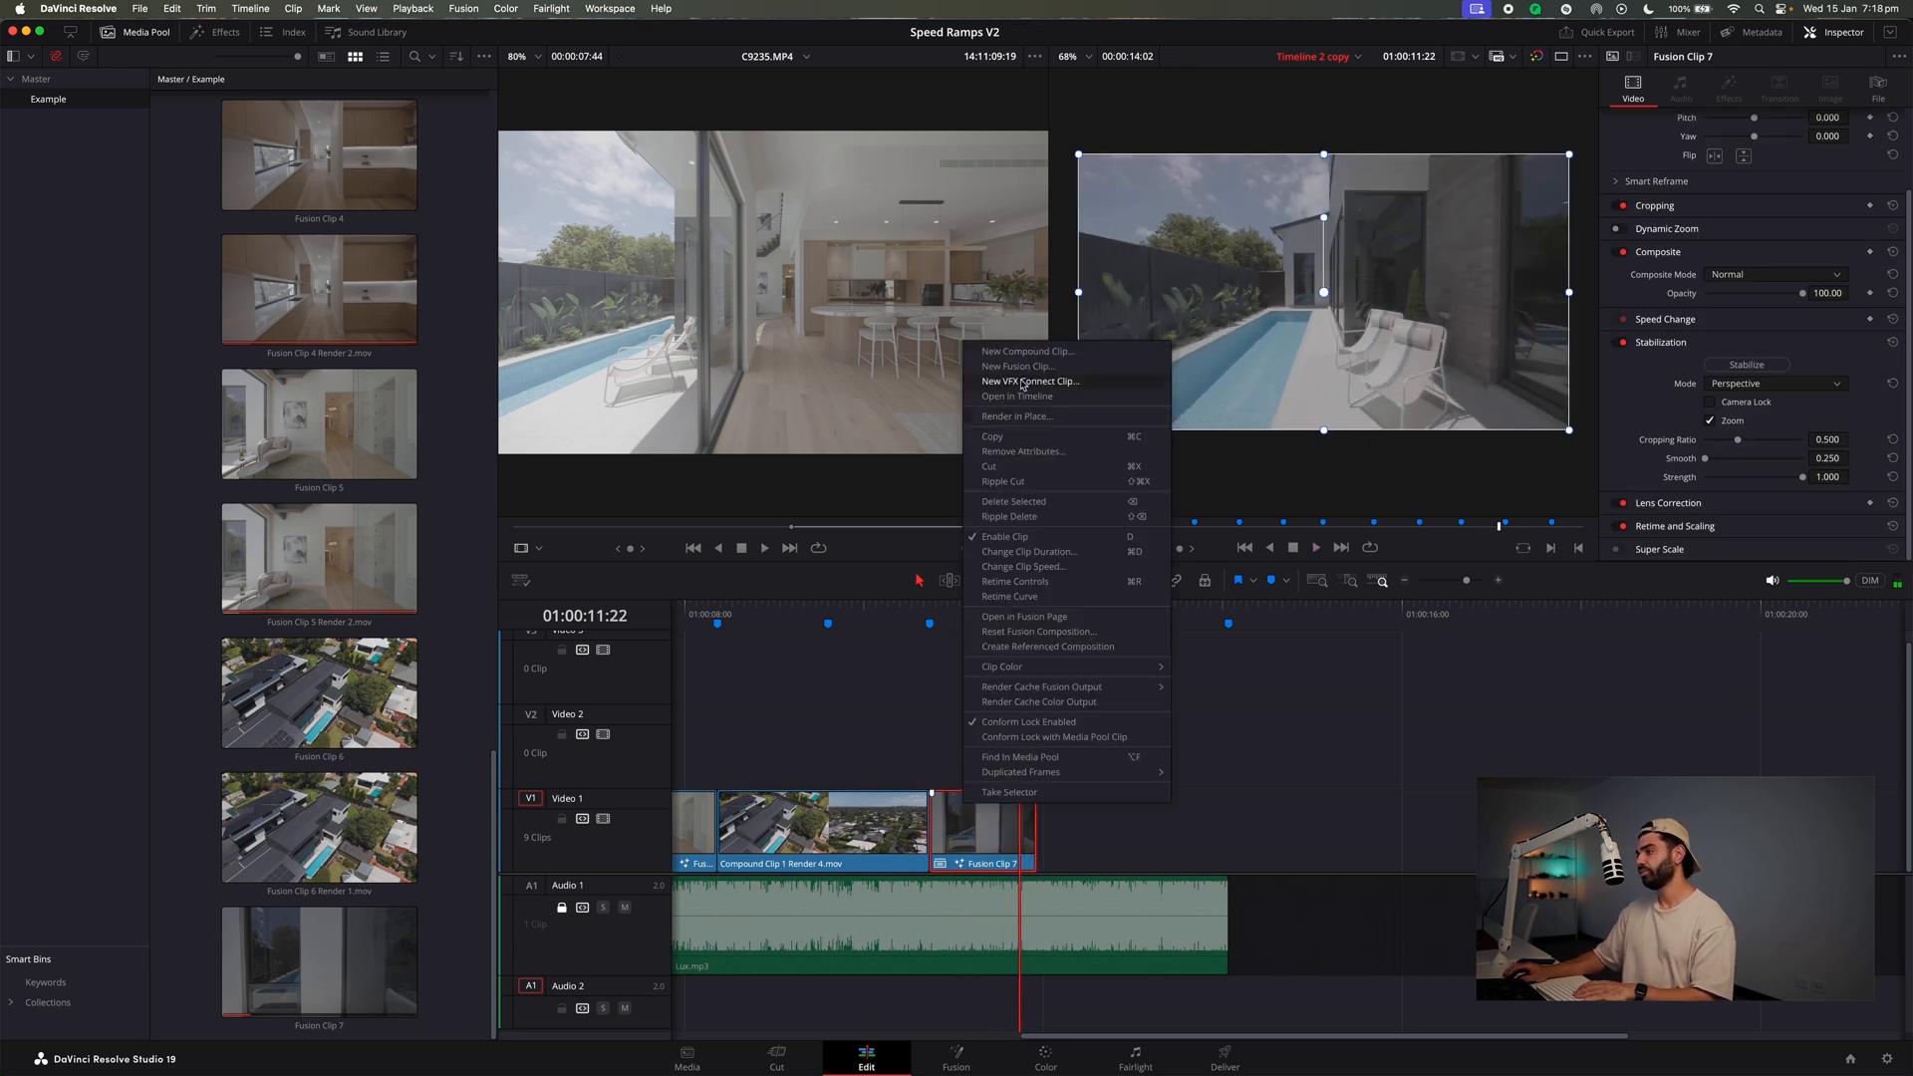
pyautogui.click(1018, 367)
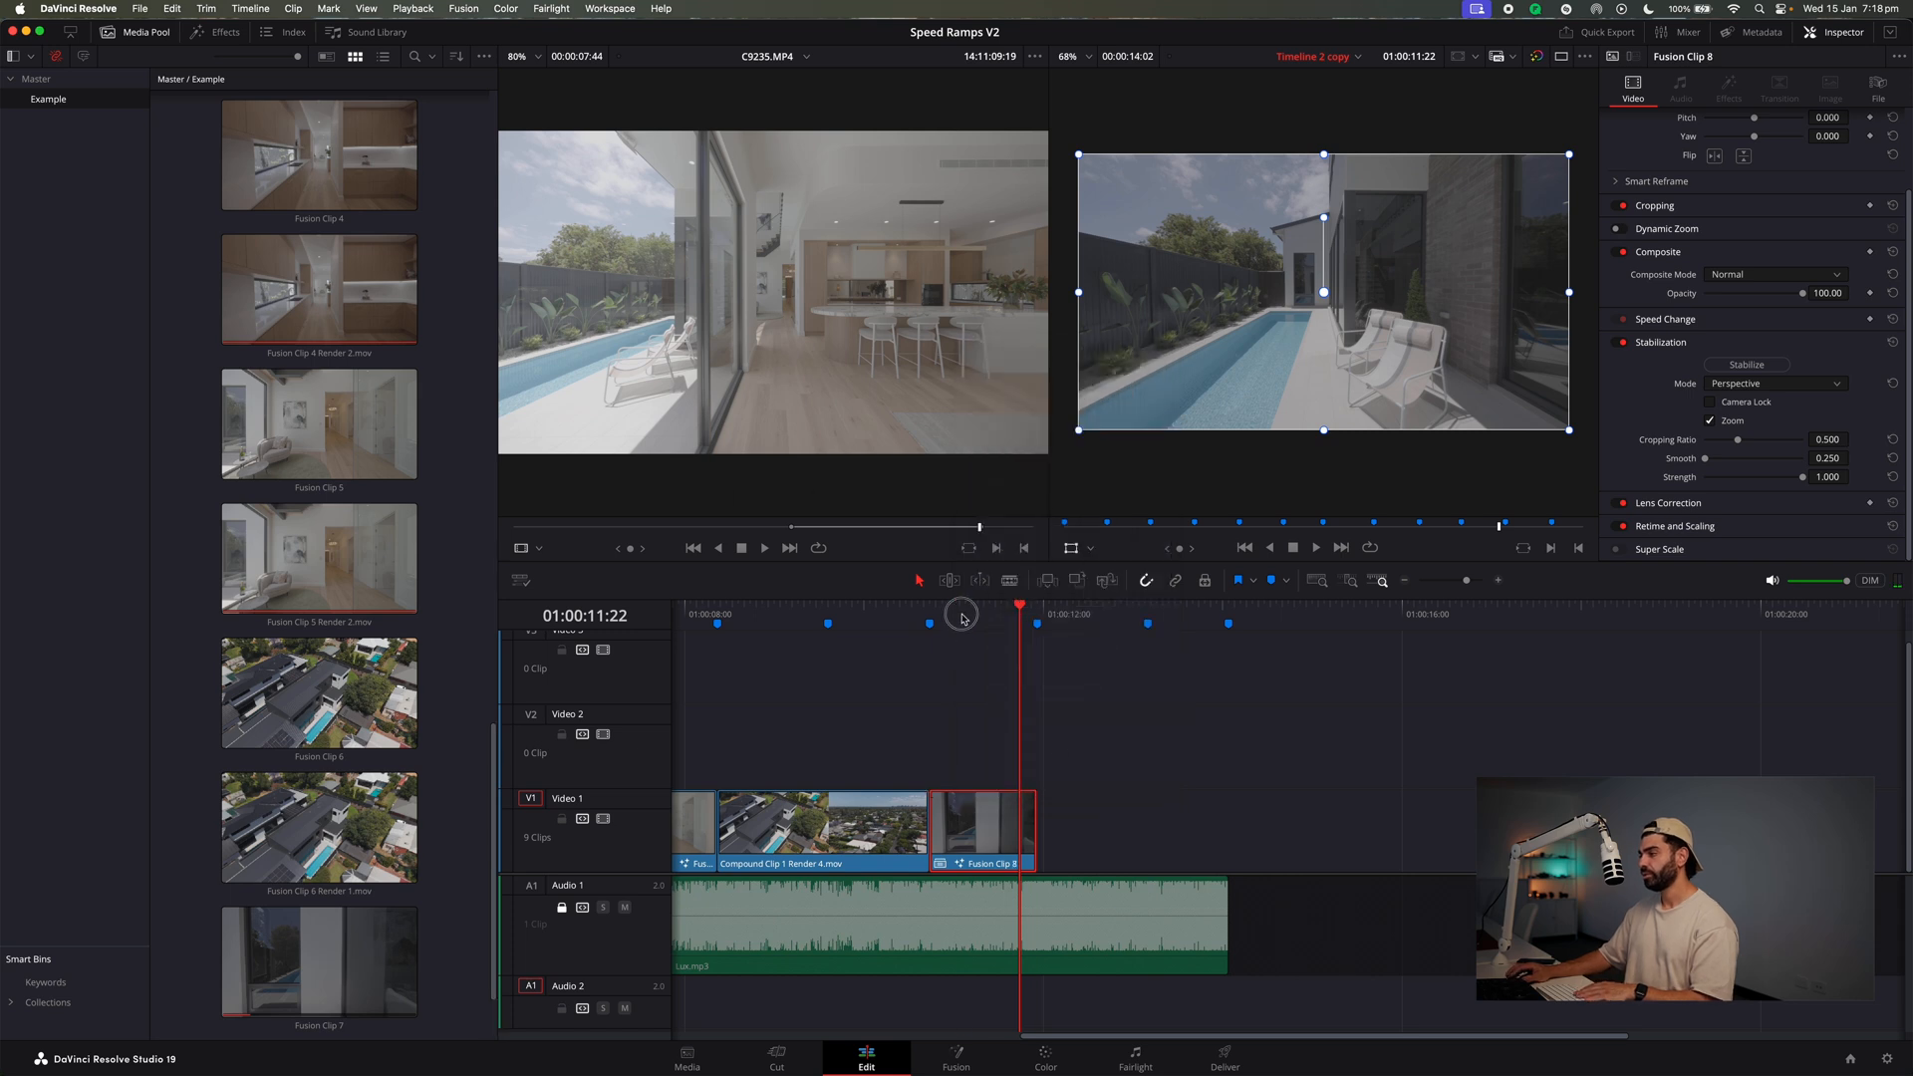
# Find the duoco effects and apply DUOCO ZOOM OUT 2 to the new pool Fusion clip.
pyautogui.click(930, 623)
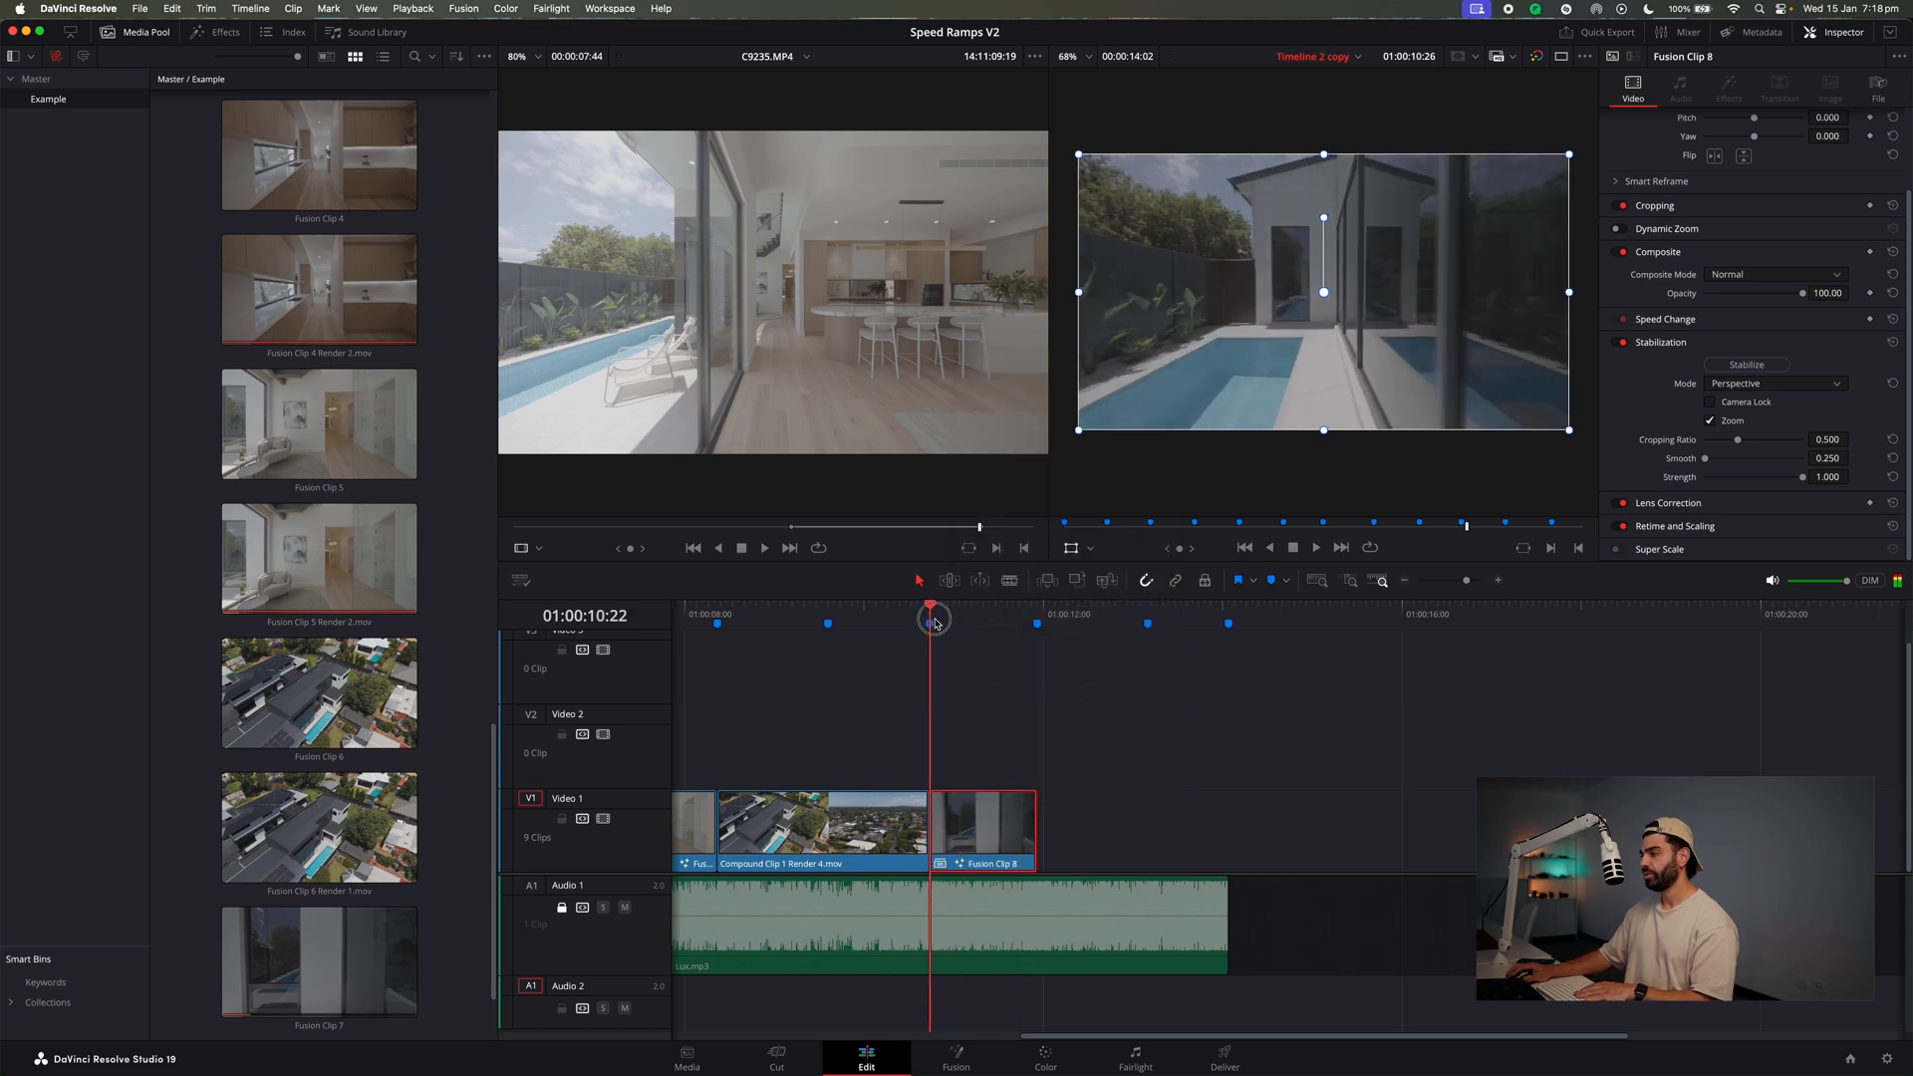
pyautogui.click(228, 44)
pyautogui.click(232, 454)
pyautogui.write('duoco')
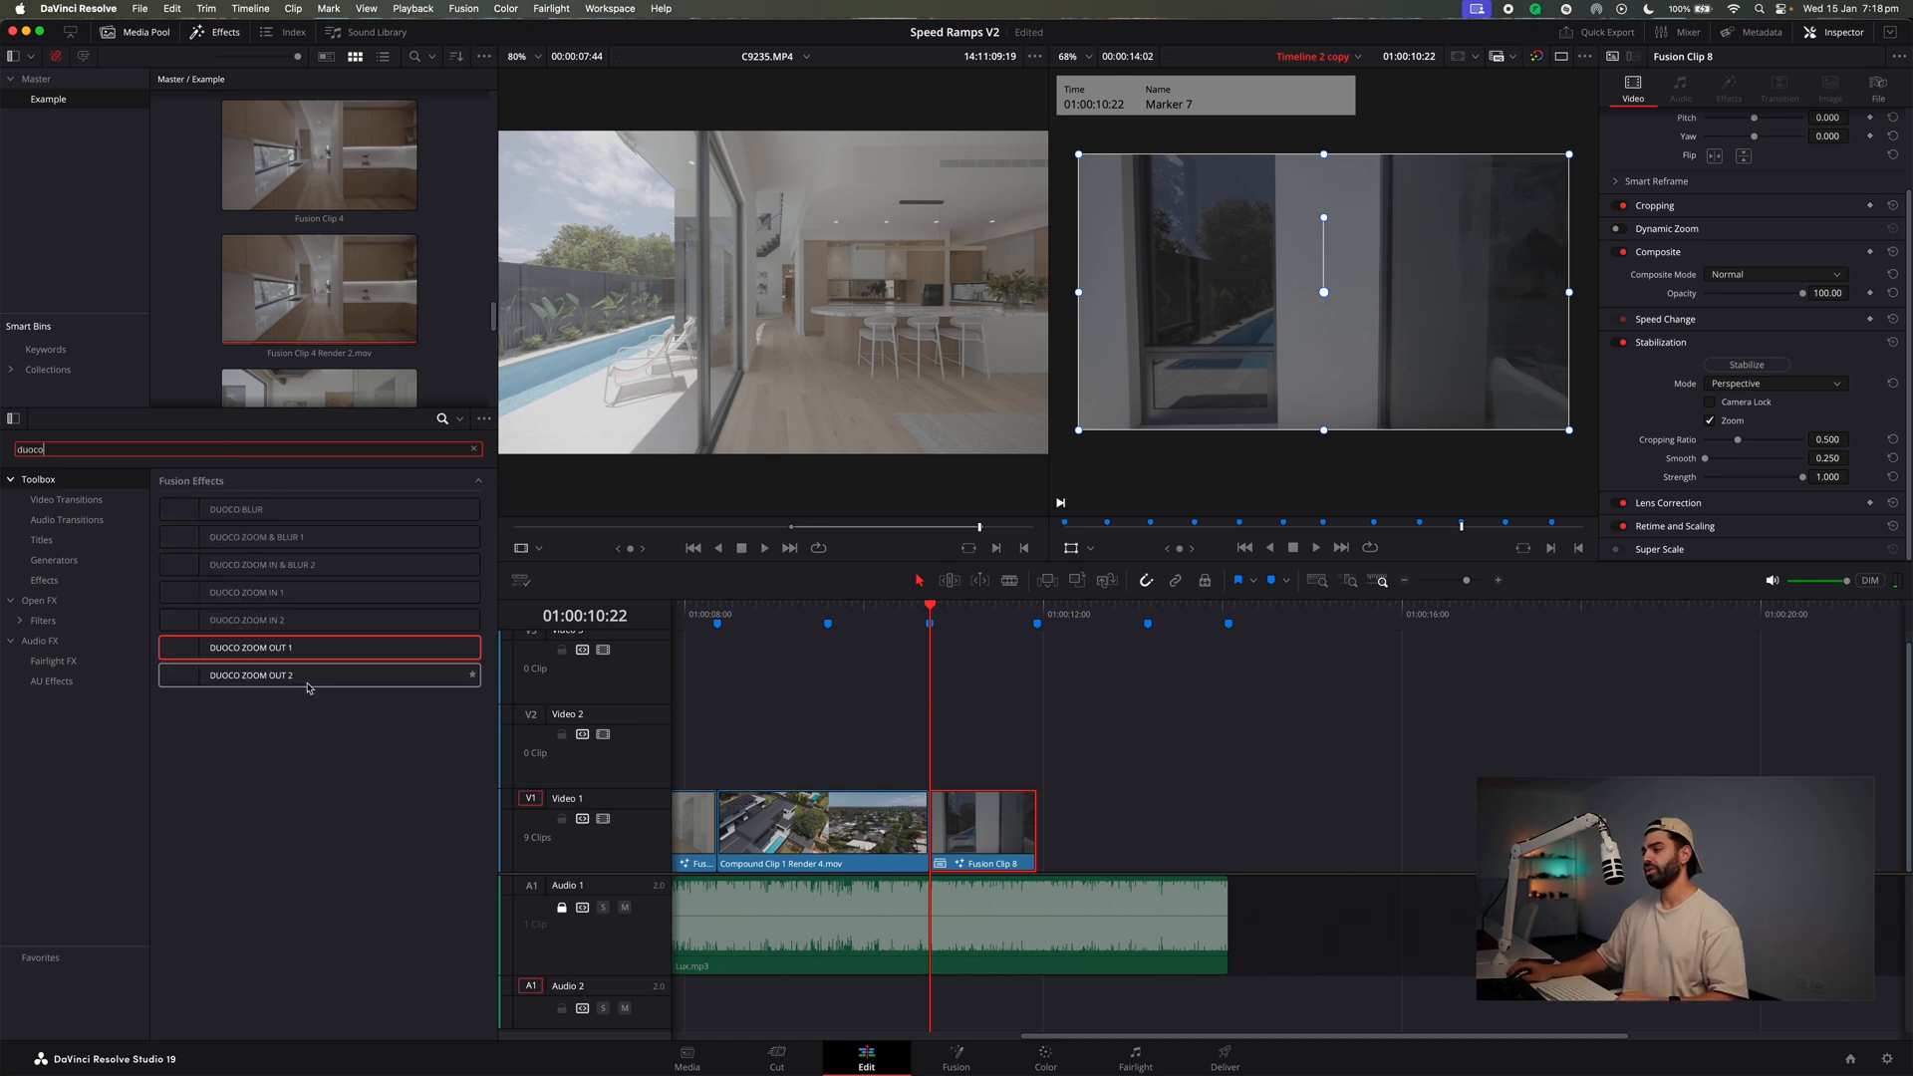
pyautogui.moveTo(304, 676); pyautogui.dragTo(957, 837)
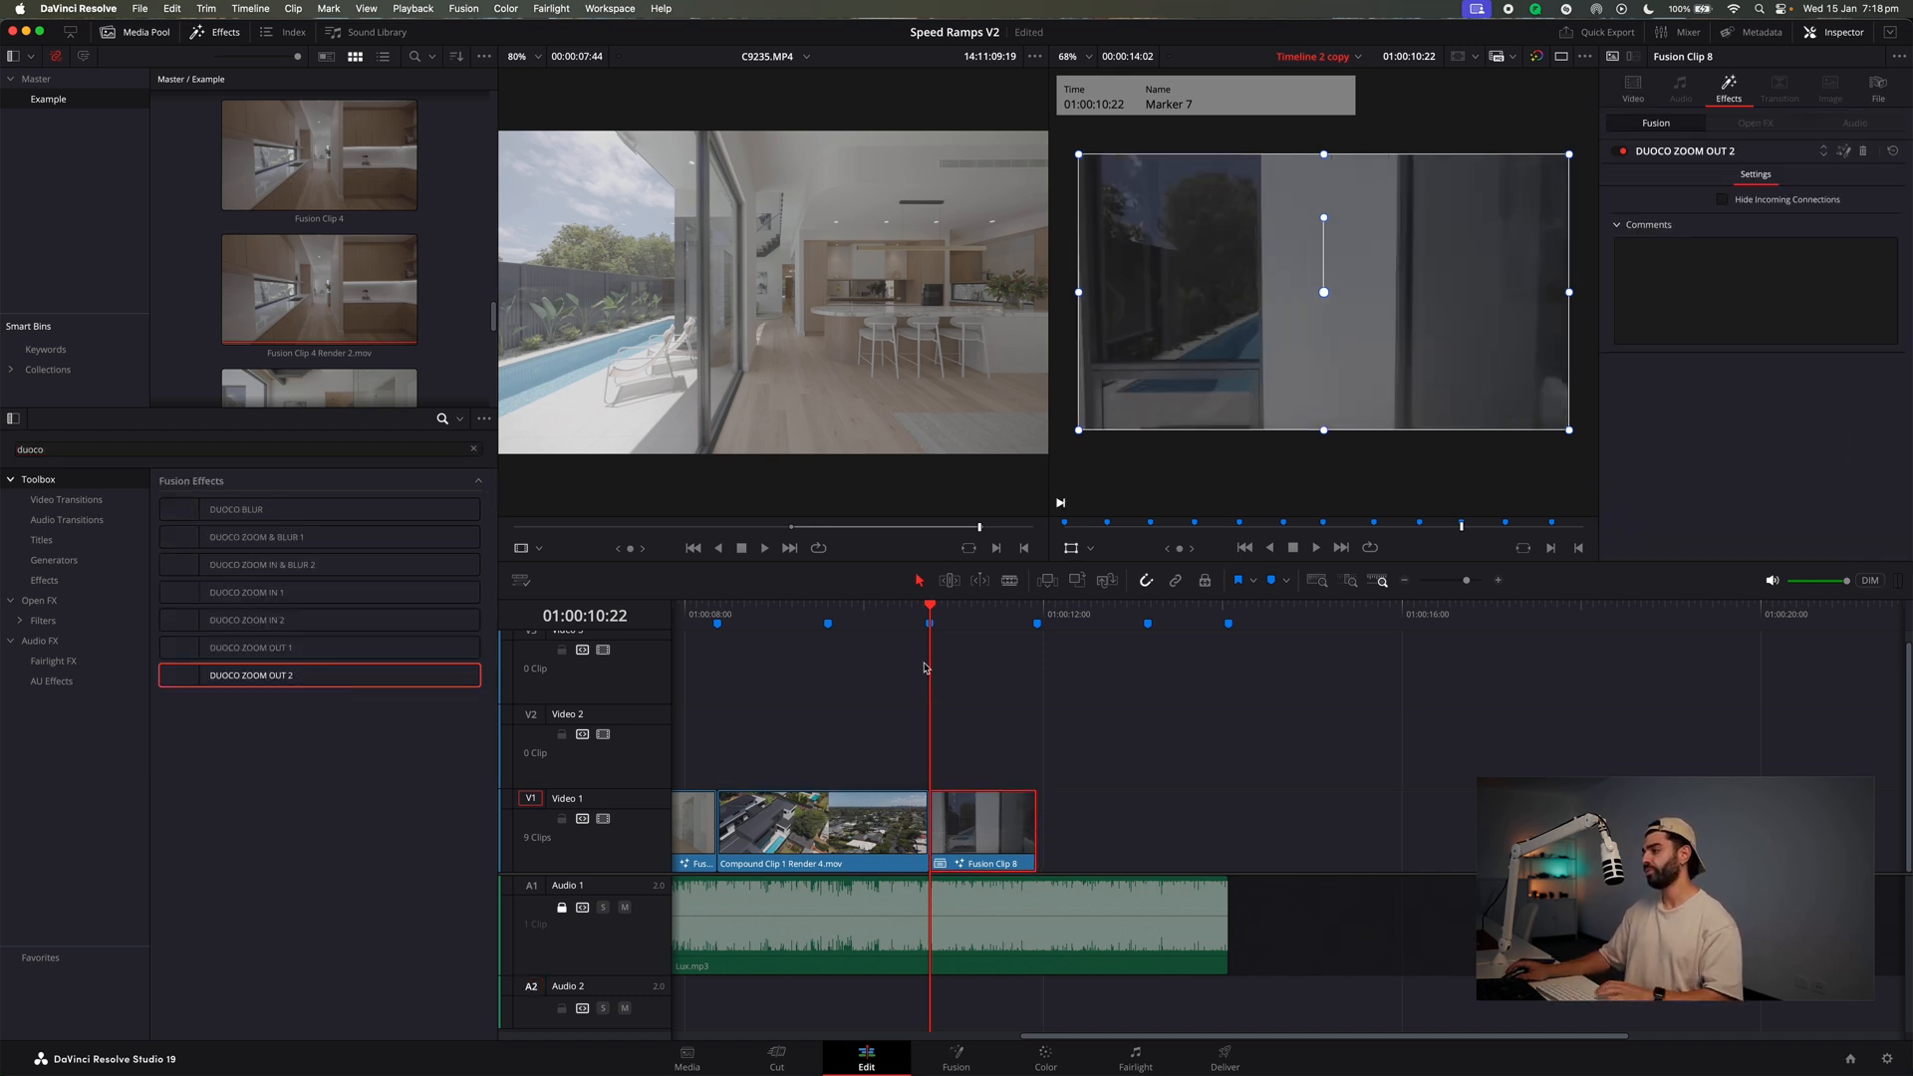
pyautogui.moveTo(926, 615)
pyautogui.mouseDown()
pyautogui.moveTo(982, 615)
pyautogui.moveTo(927, 618)
pyautogui.mouseUp()
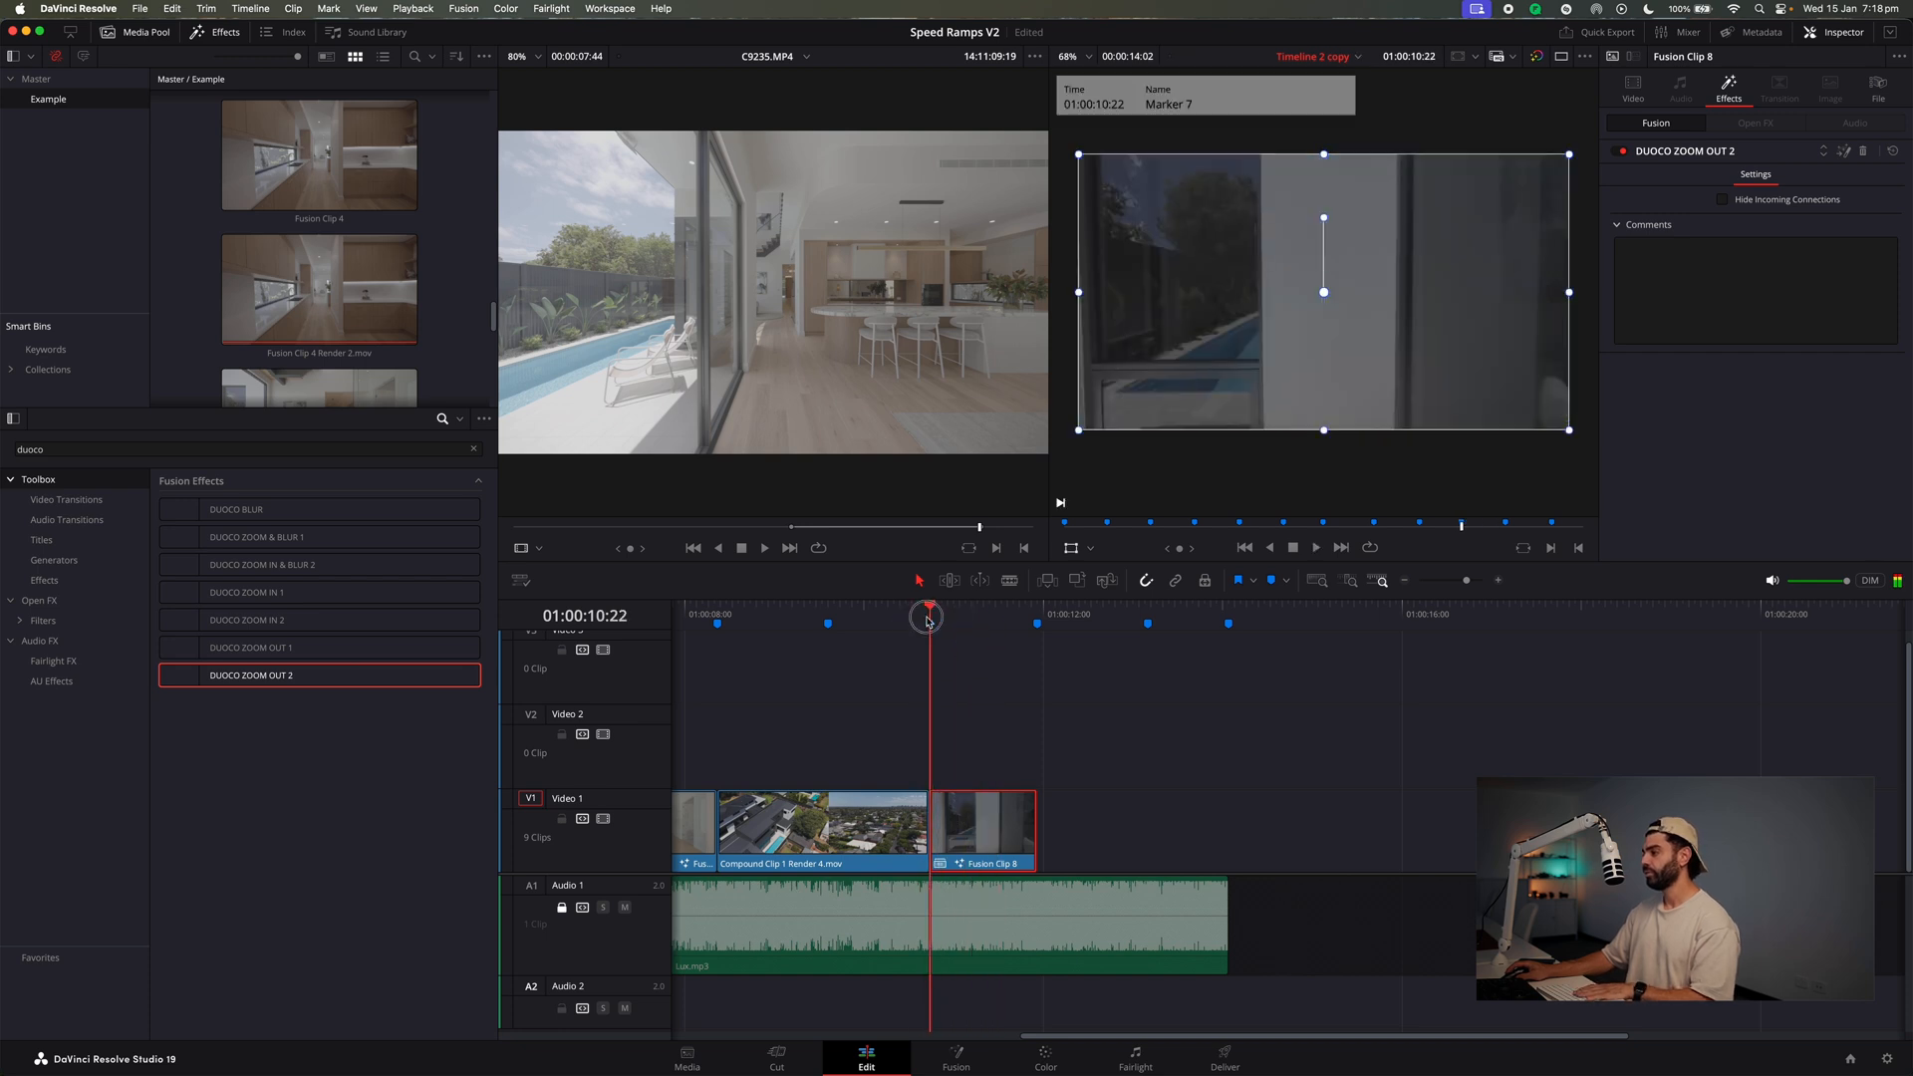
# Toggle DUOCO ZOOM OUT 2 for comparison and play the transition from the drone clip into the pool clip.
pyautogui.click(1622, 152)
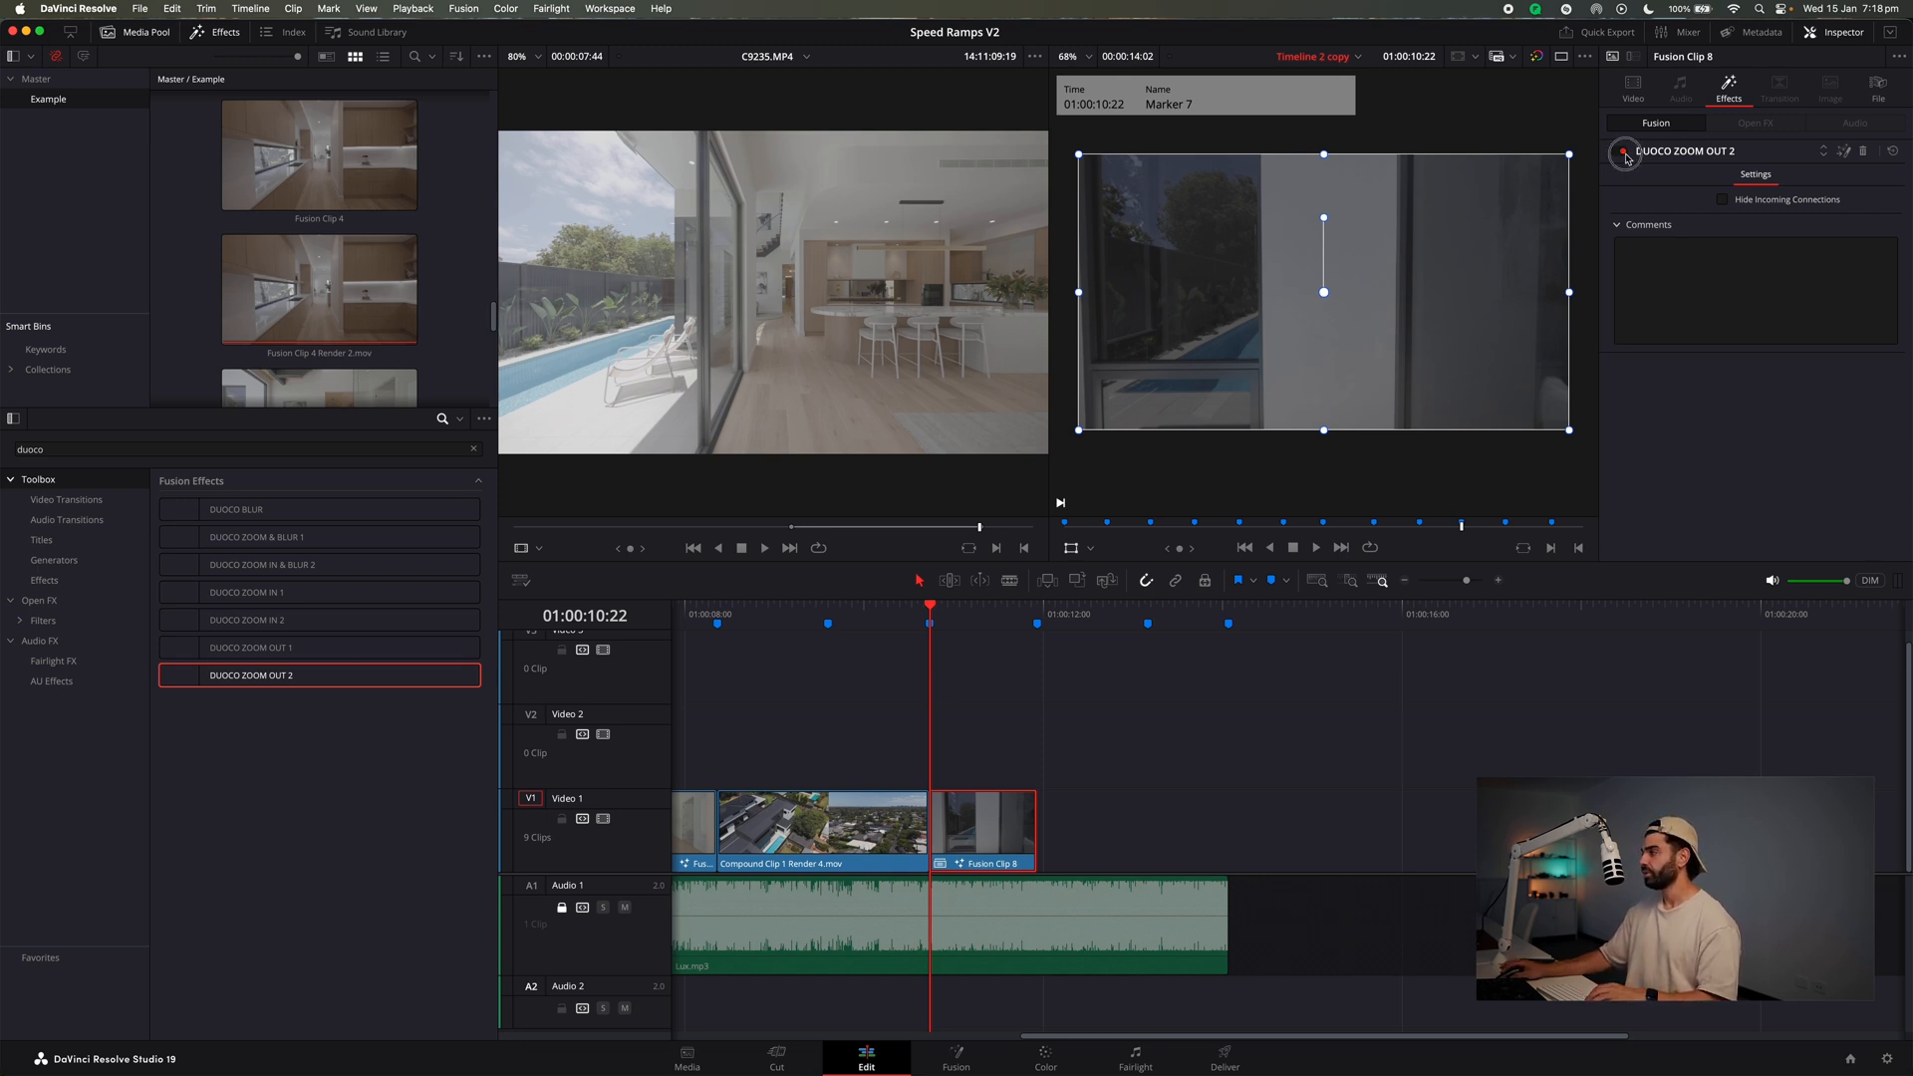
pyautogui.click(875, 610)
pyautogui.press('space')
pyautogui.click(909, 611)
# Add C9251.MP4 directly after the pool Fusion clip, delete its audio, and trim its end to the next beat marker.
pyautogui.click(134, 32)
pyautogui.click(135, 32)
pyautogui.click(216, 32)
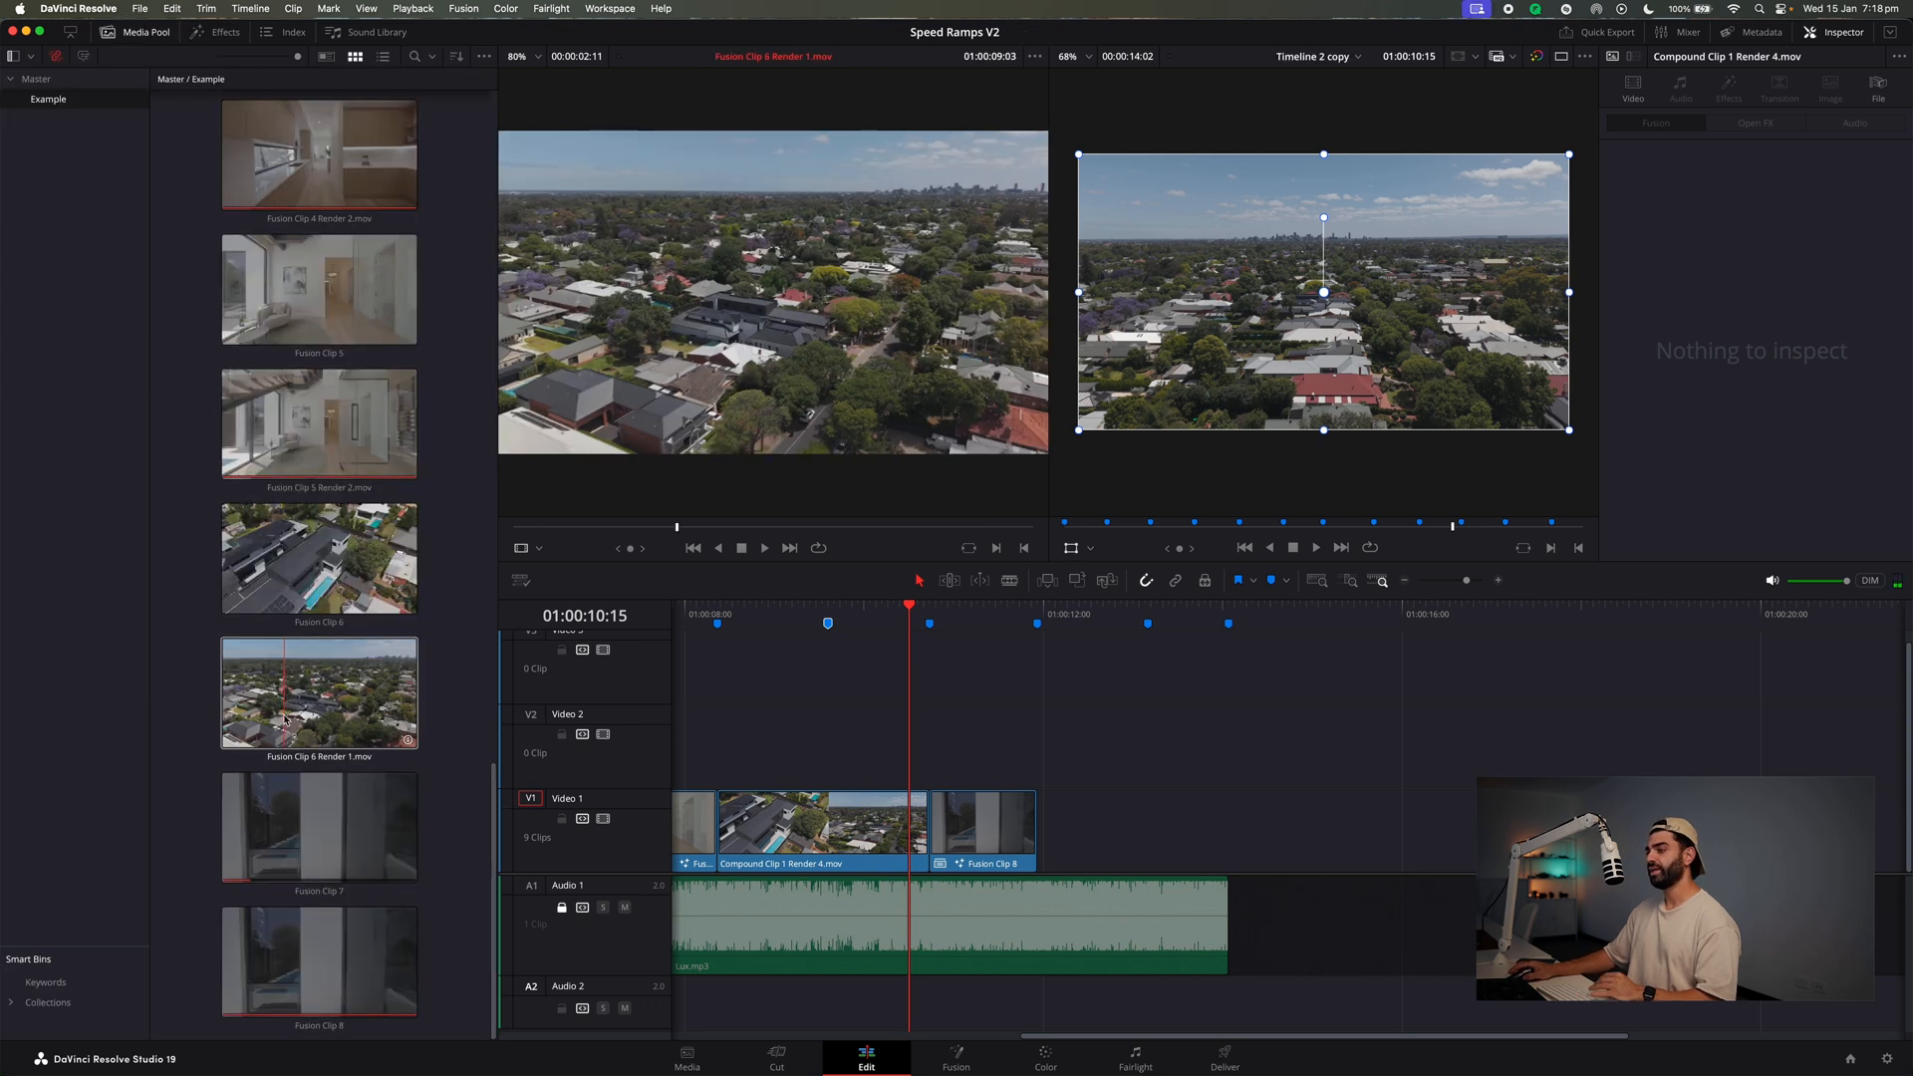
pyautogui.scroll(10, 296, 519)
pyautogui.scroll(5, 296, 519)
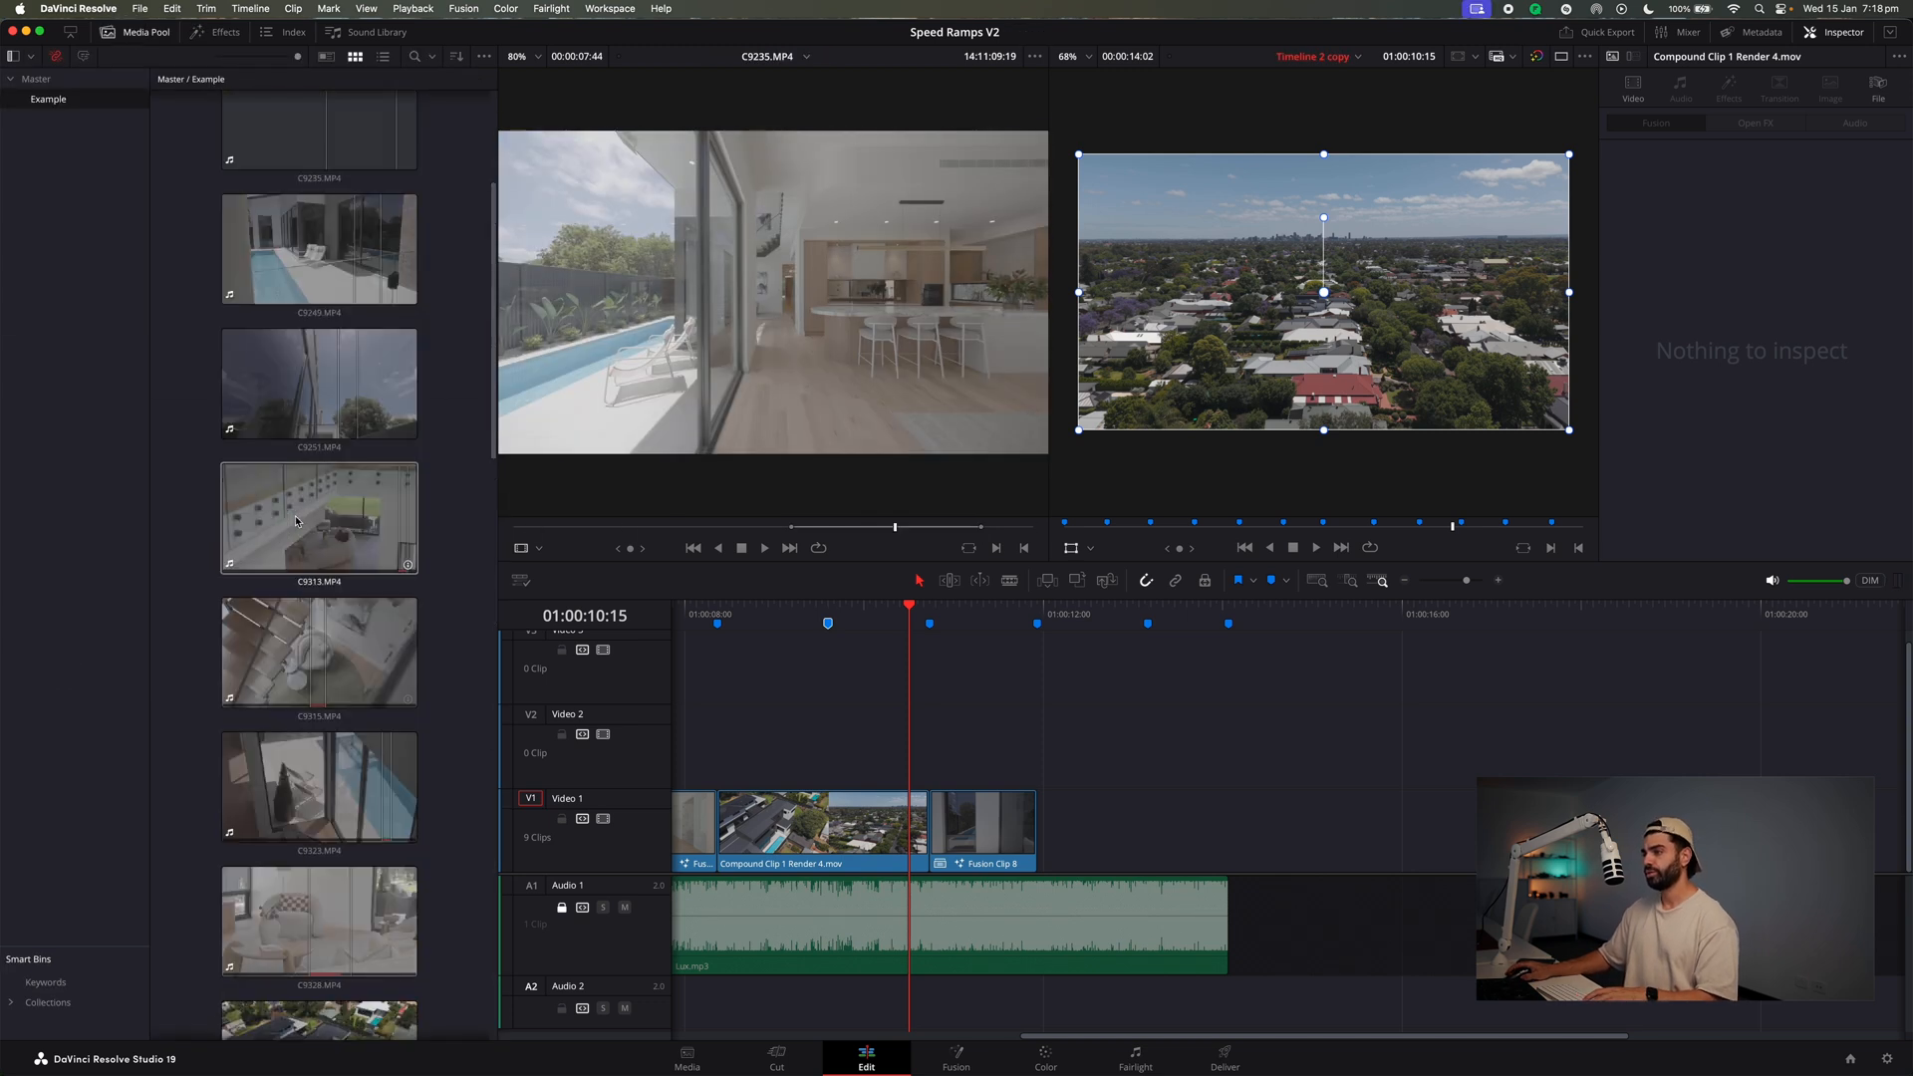
pyautogui.click(284, 399)
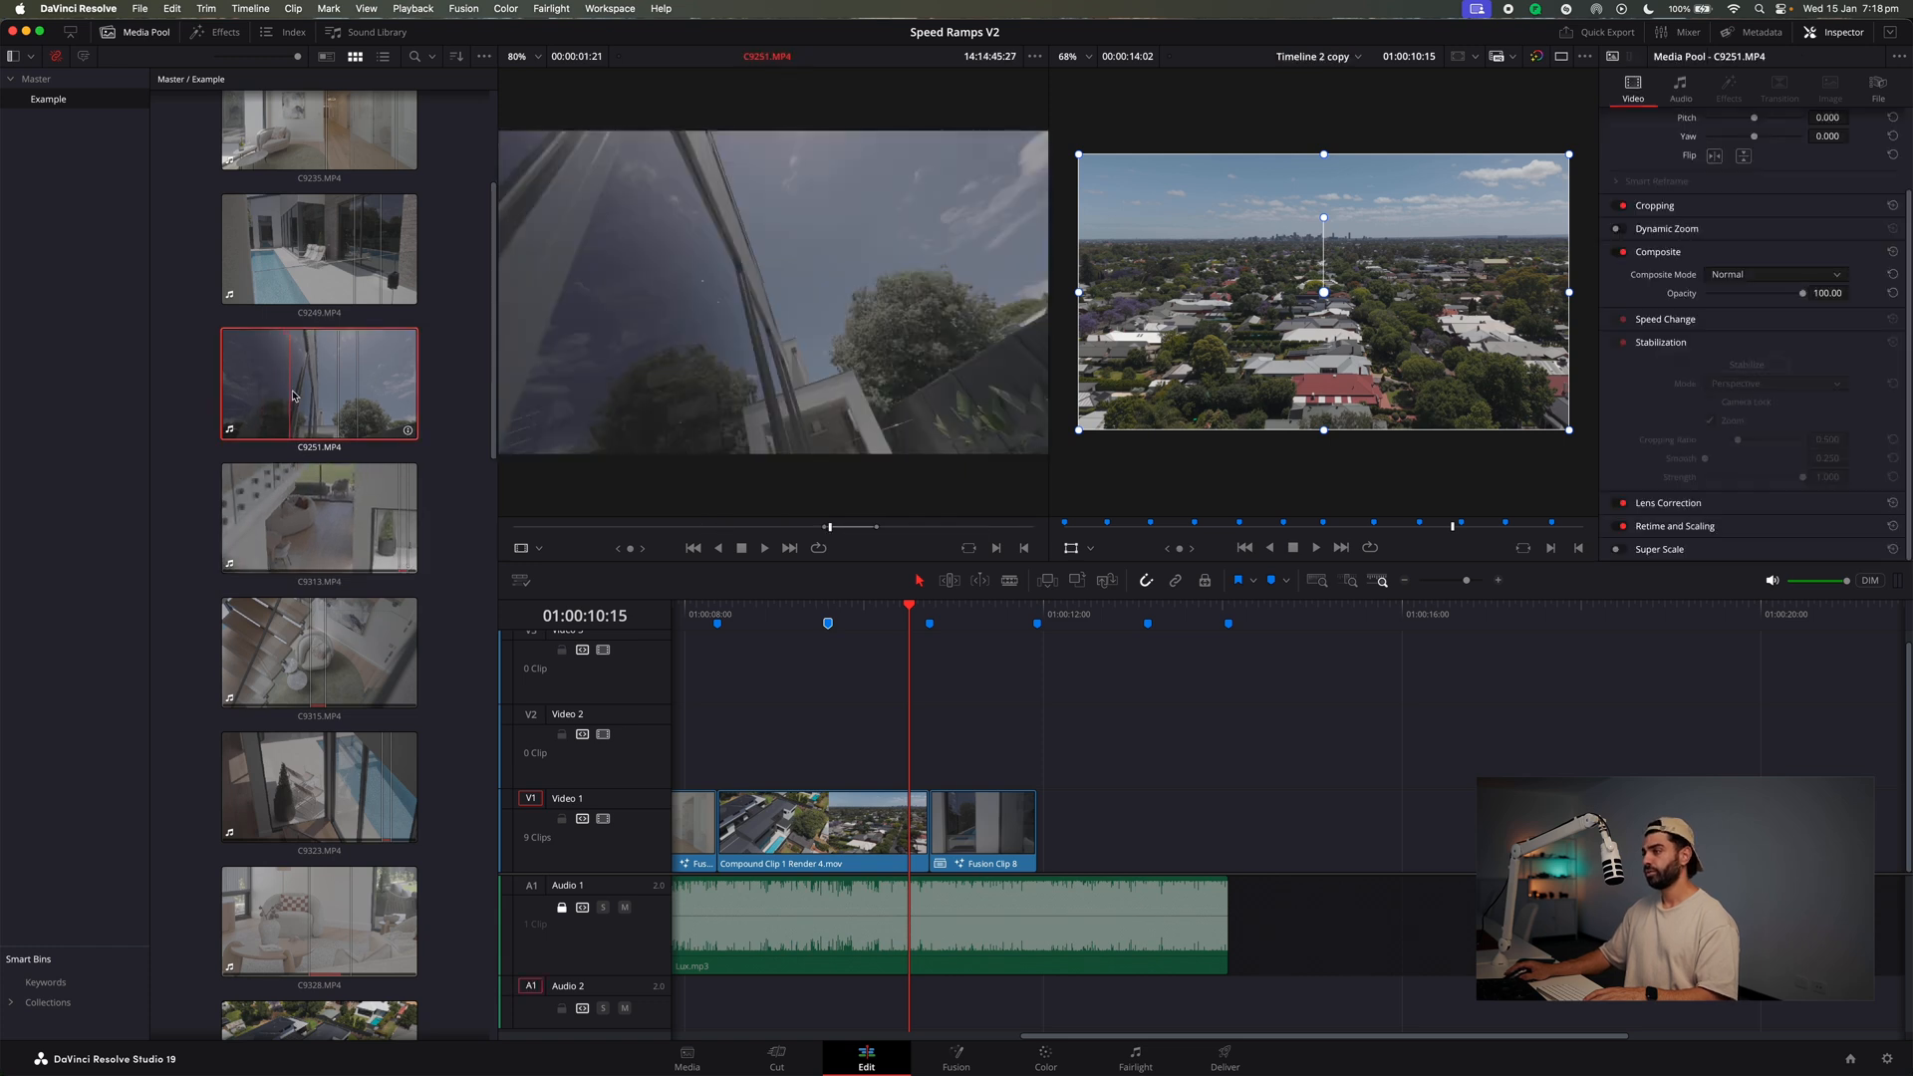
pyautogui.moveTo(325, 388); pyautogui.dragTo(1041, 817)
pyautogui.keyDown('alt'); pyautogui.click(1118, 1021); pyautogui.keyUp('alt')
pyautogui.press('BackSpace')
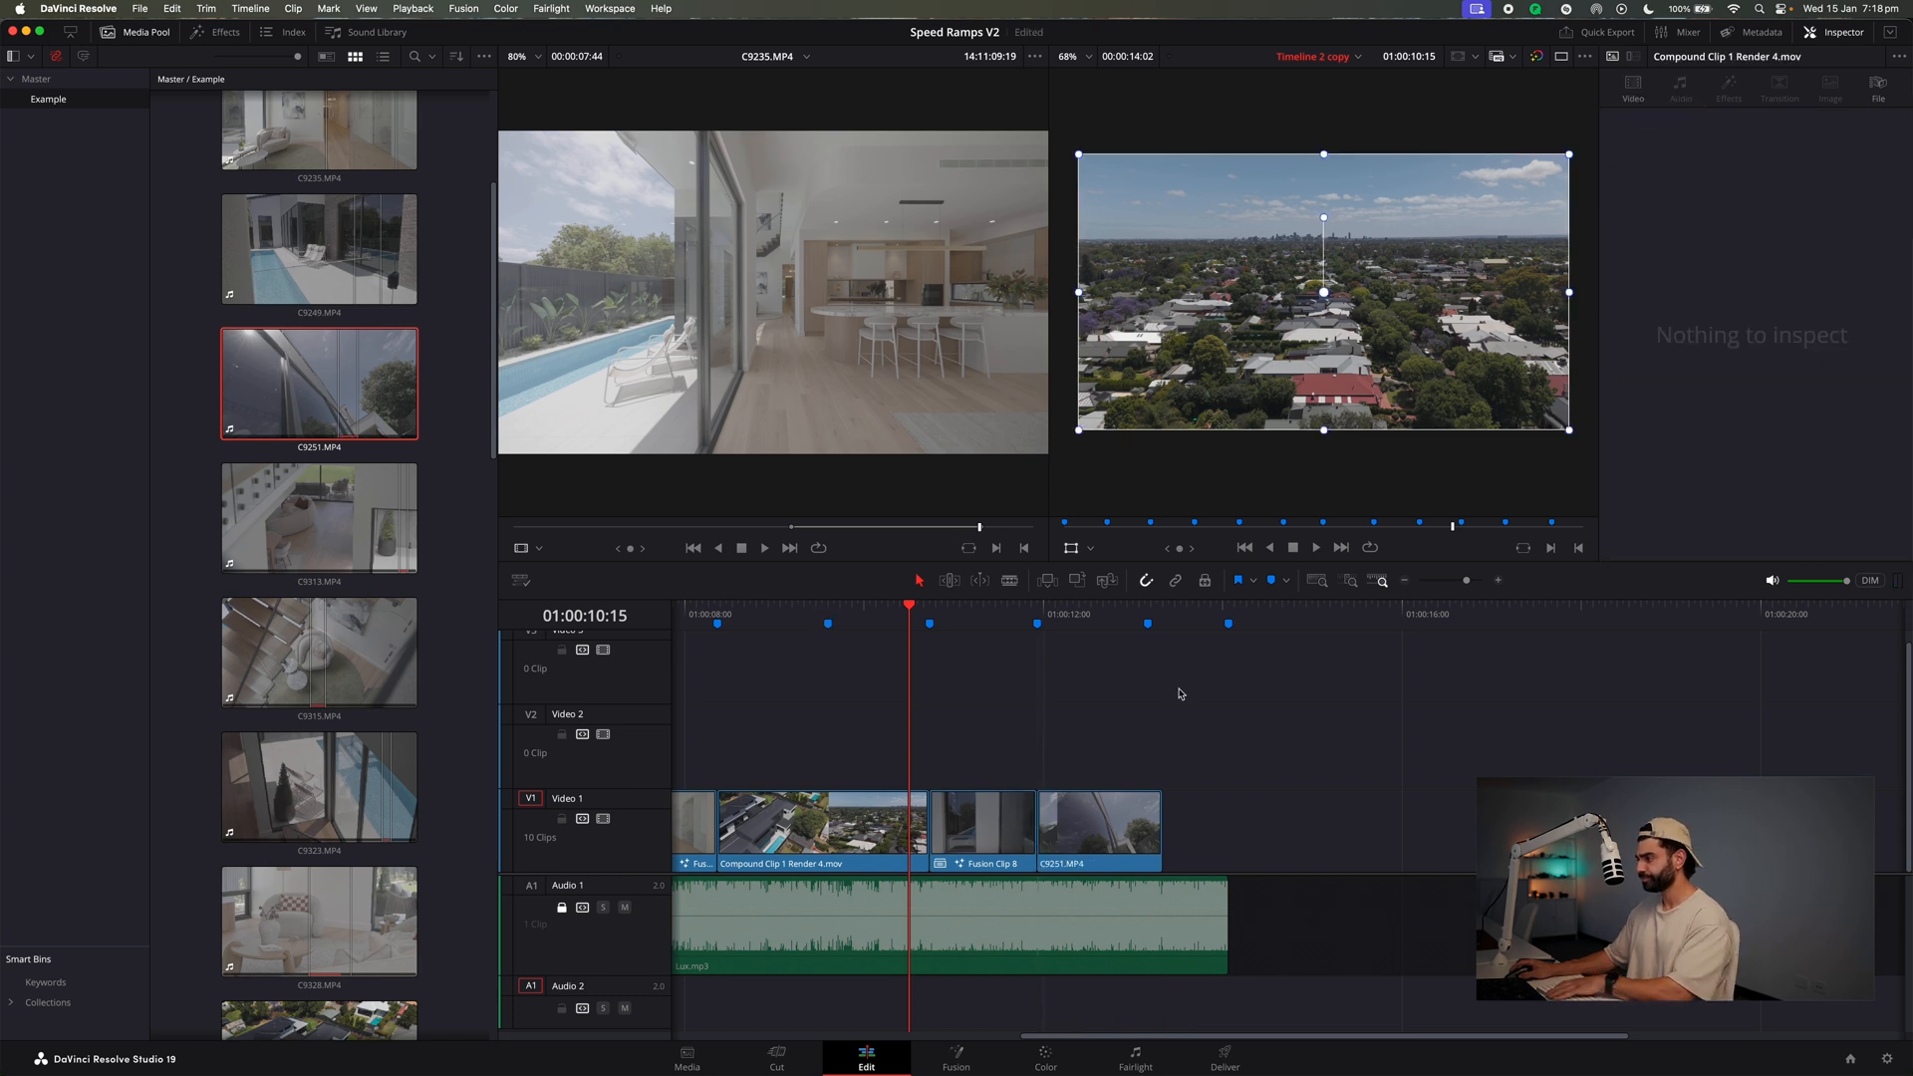
pyautogui.moveTo(1159, 800); pyautogui.dragTo(1145, 799)
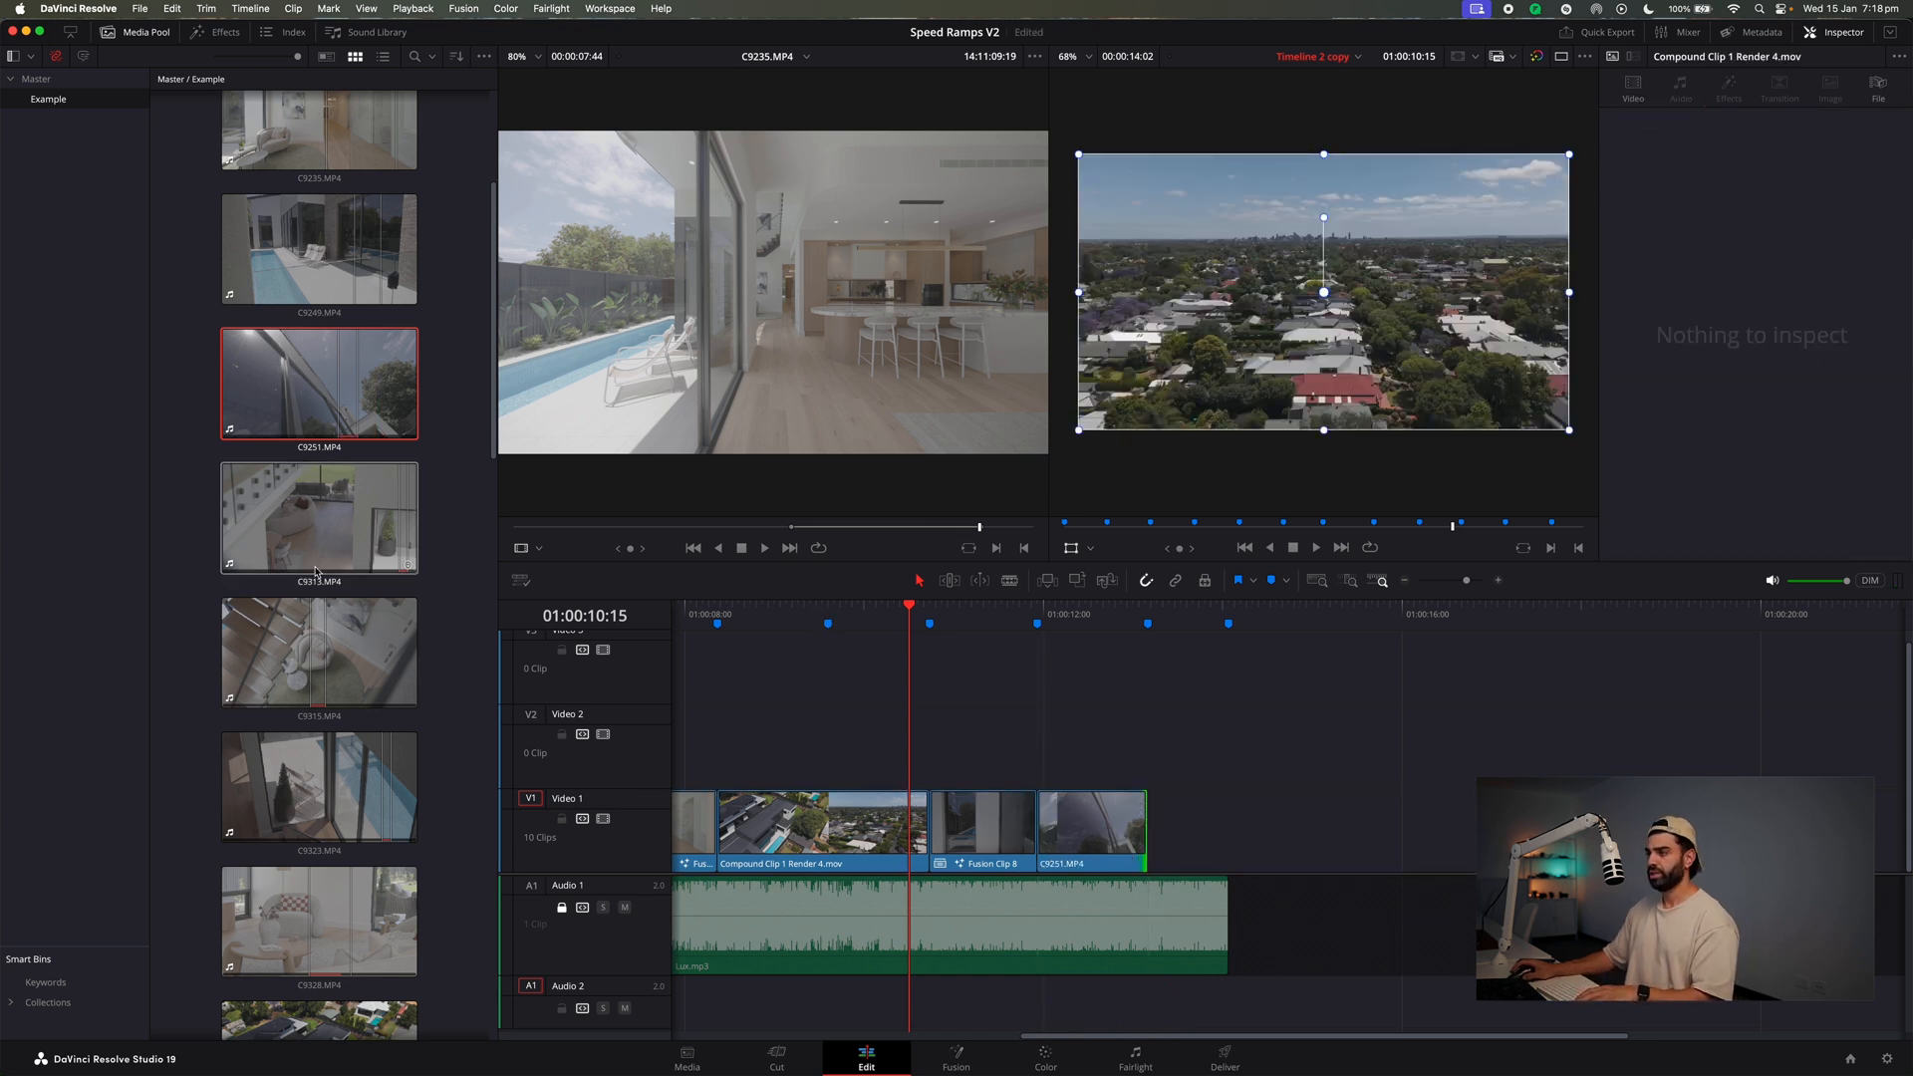
# Add C9249.MP4 directly after C9251.MP4, up to the end of the music, and remove its audio.
pyautogui.click(281, 270)
pyautogui.moveTo(348, 279); pyautogui.dragTo(1151, 818)
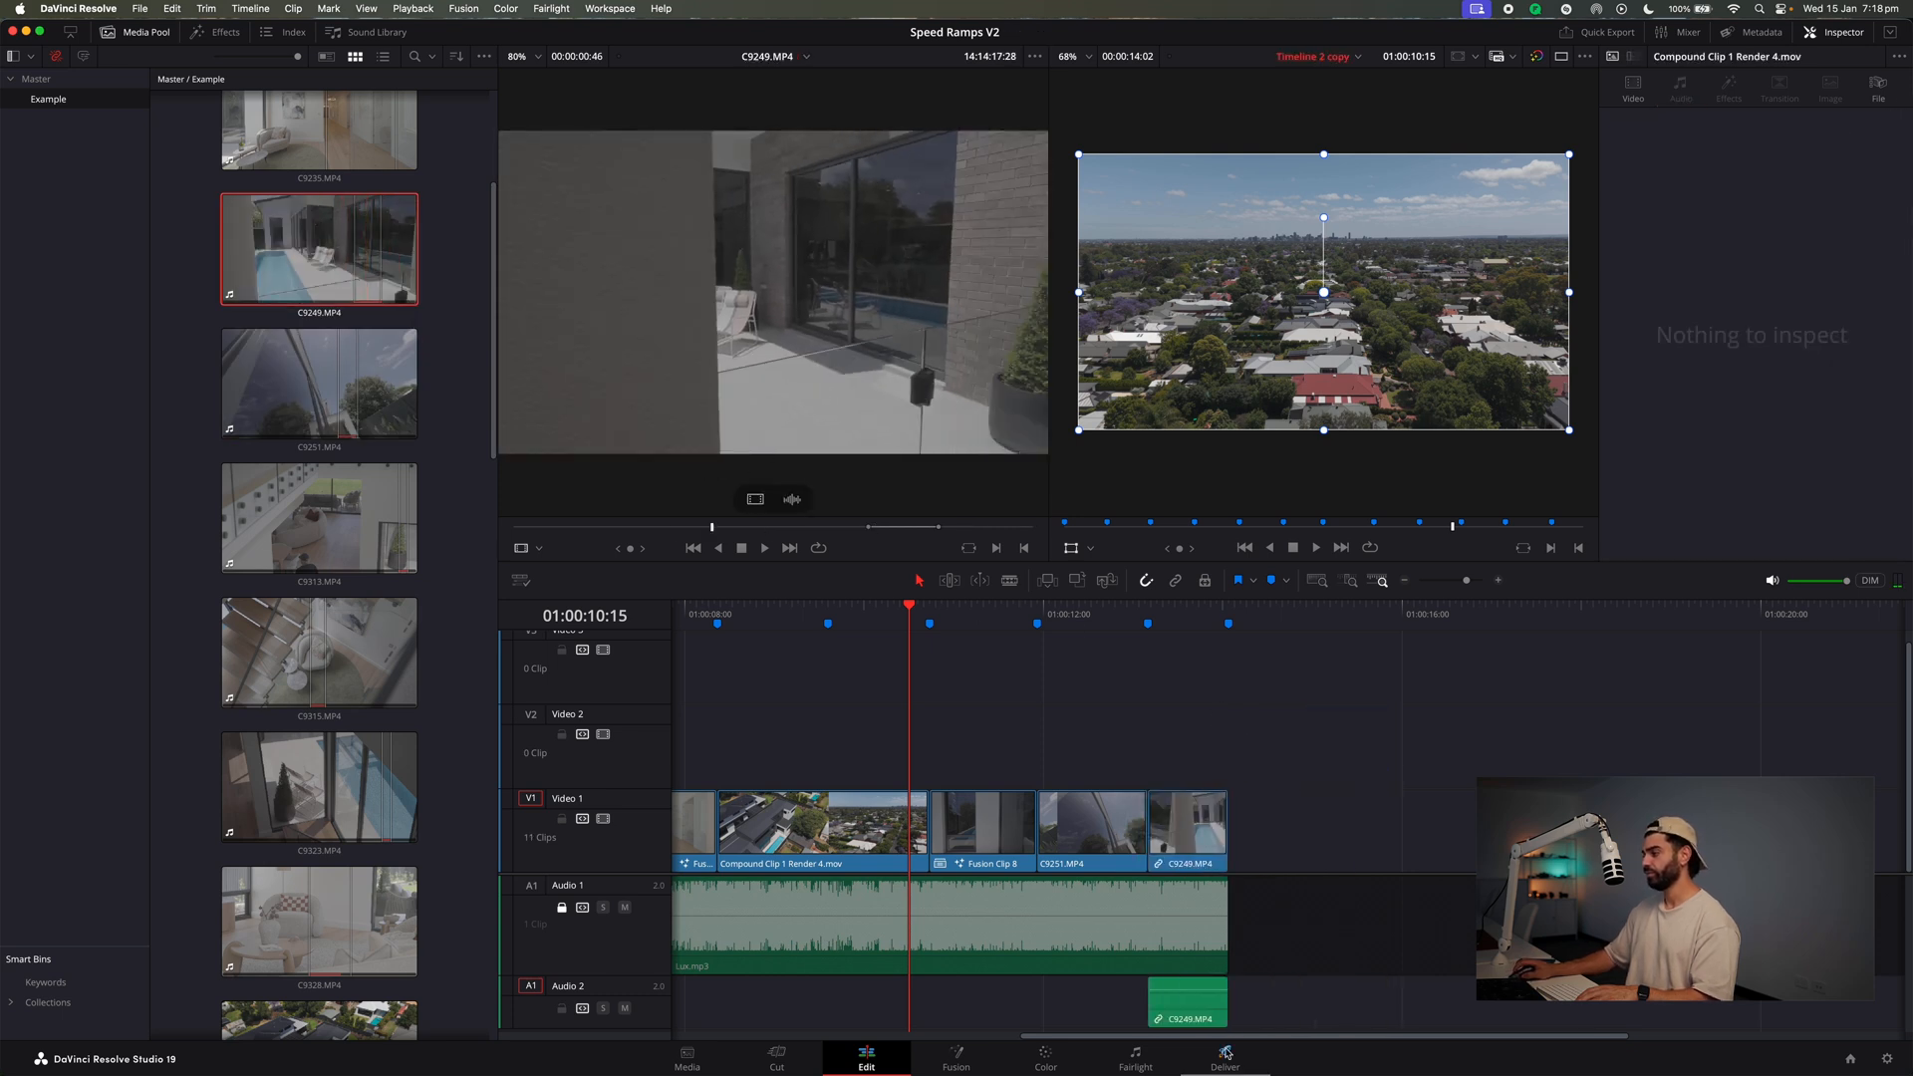
pyautogui.click(1198, 1000)
# Play the closing sequence from the pool Fusion clip and check frames in C9251.MP4 and C9249.MP4.
pyautogui.click(987, 623)
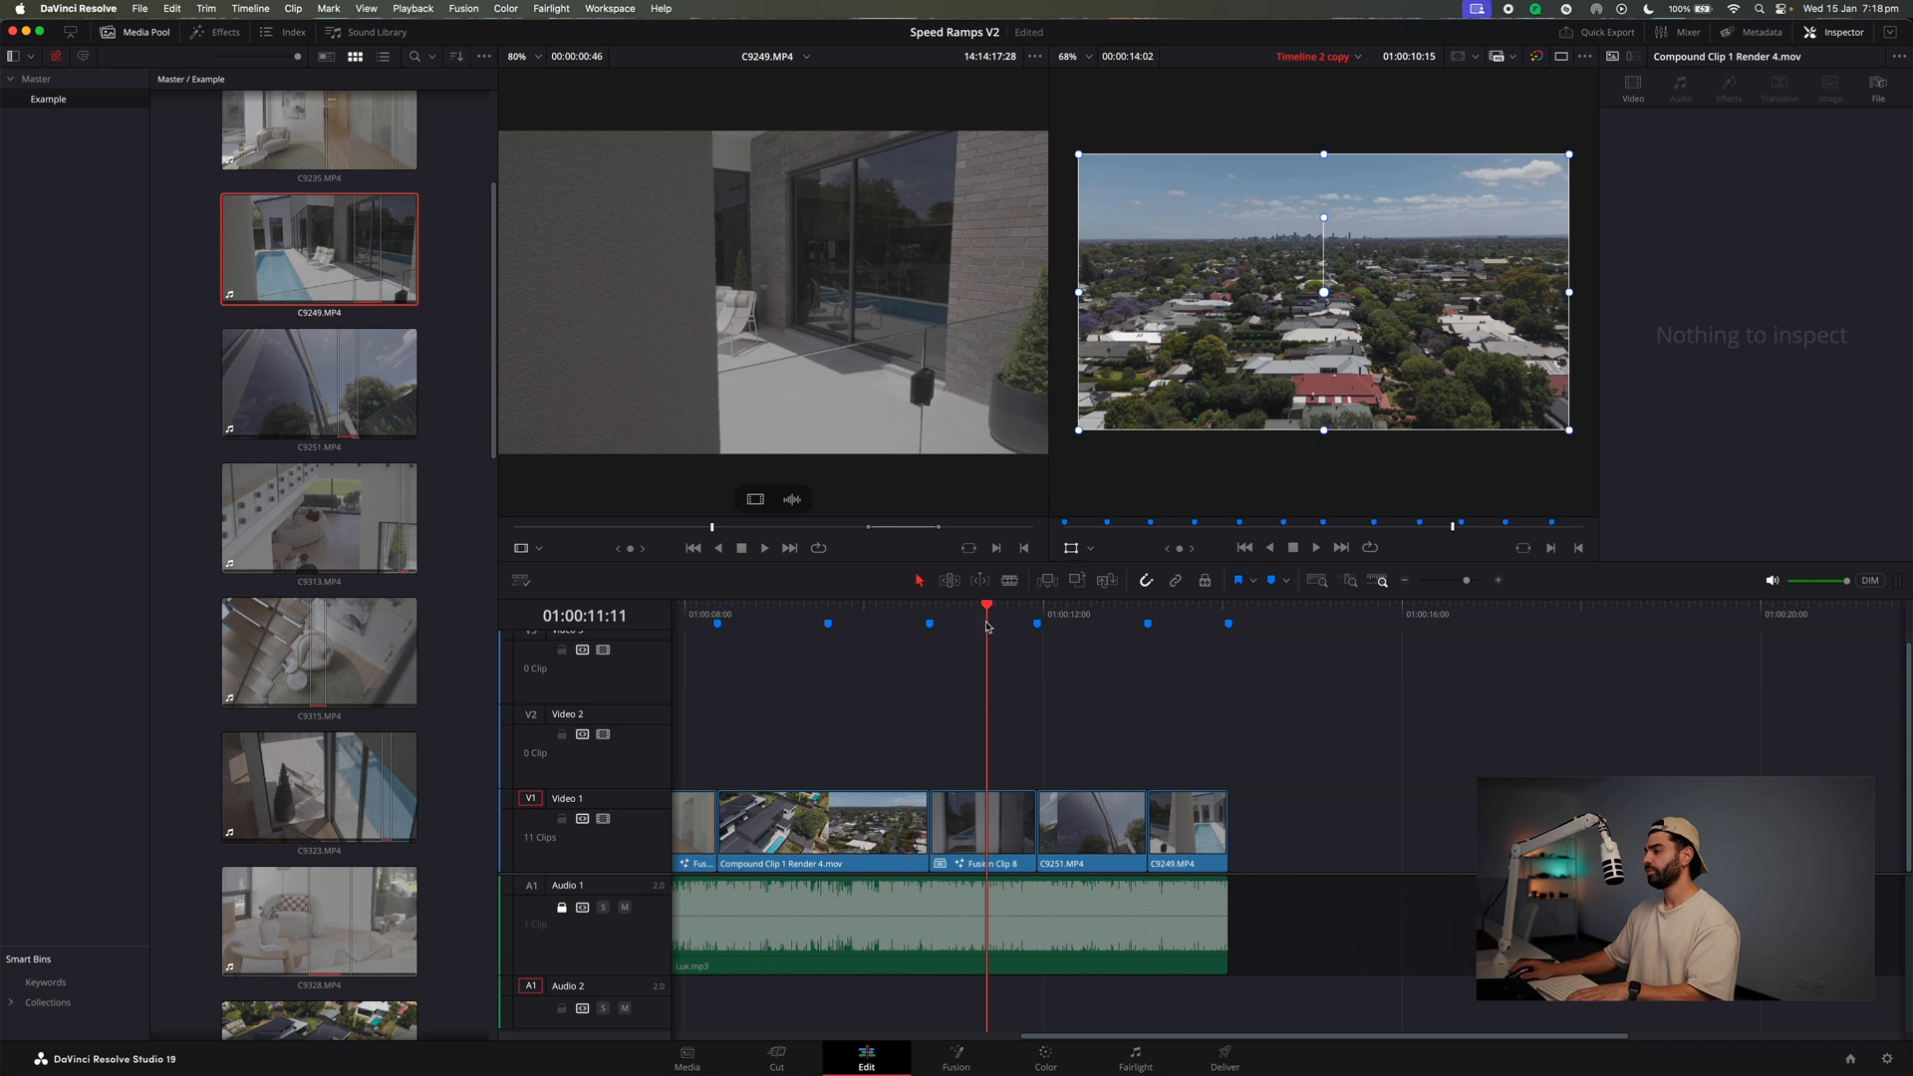
pyautogui.press('space')
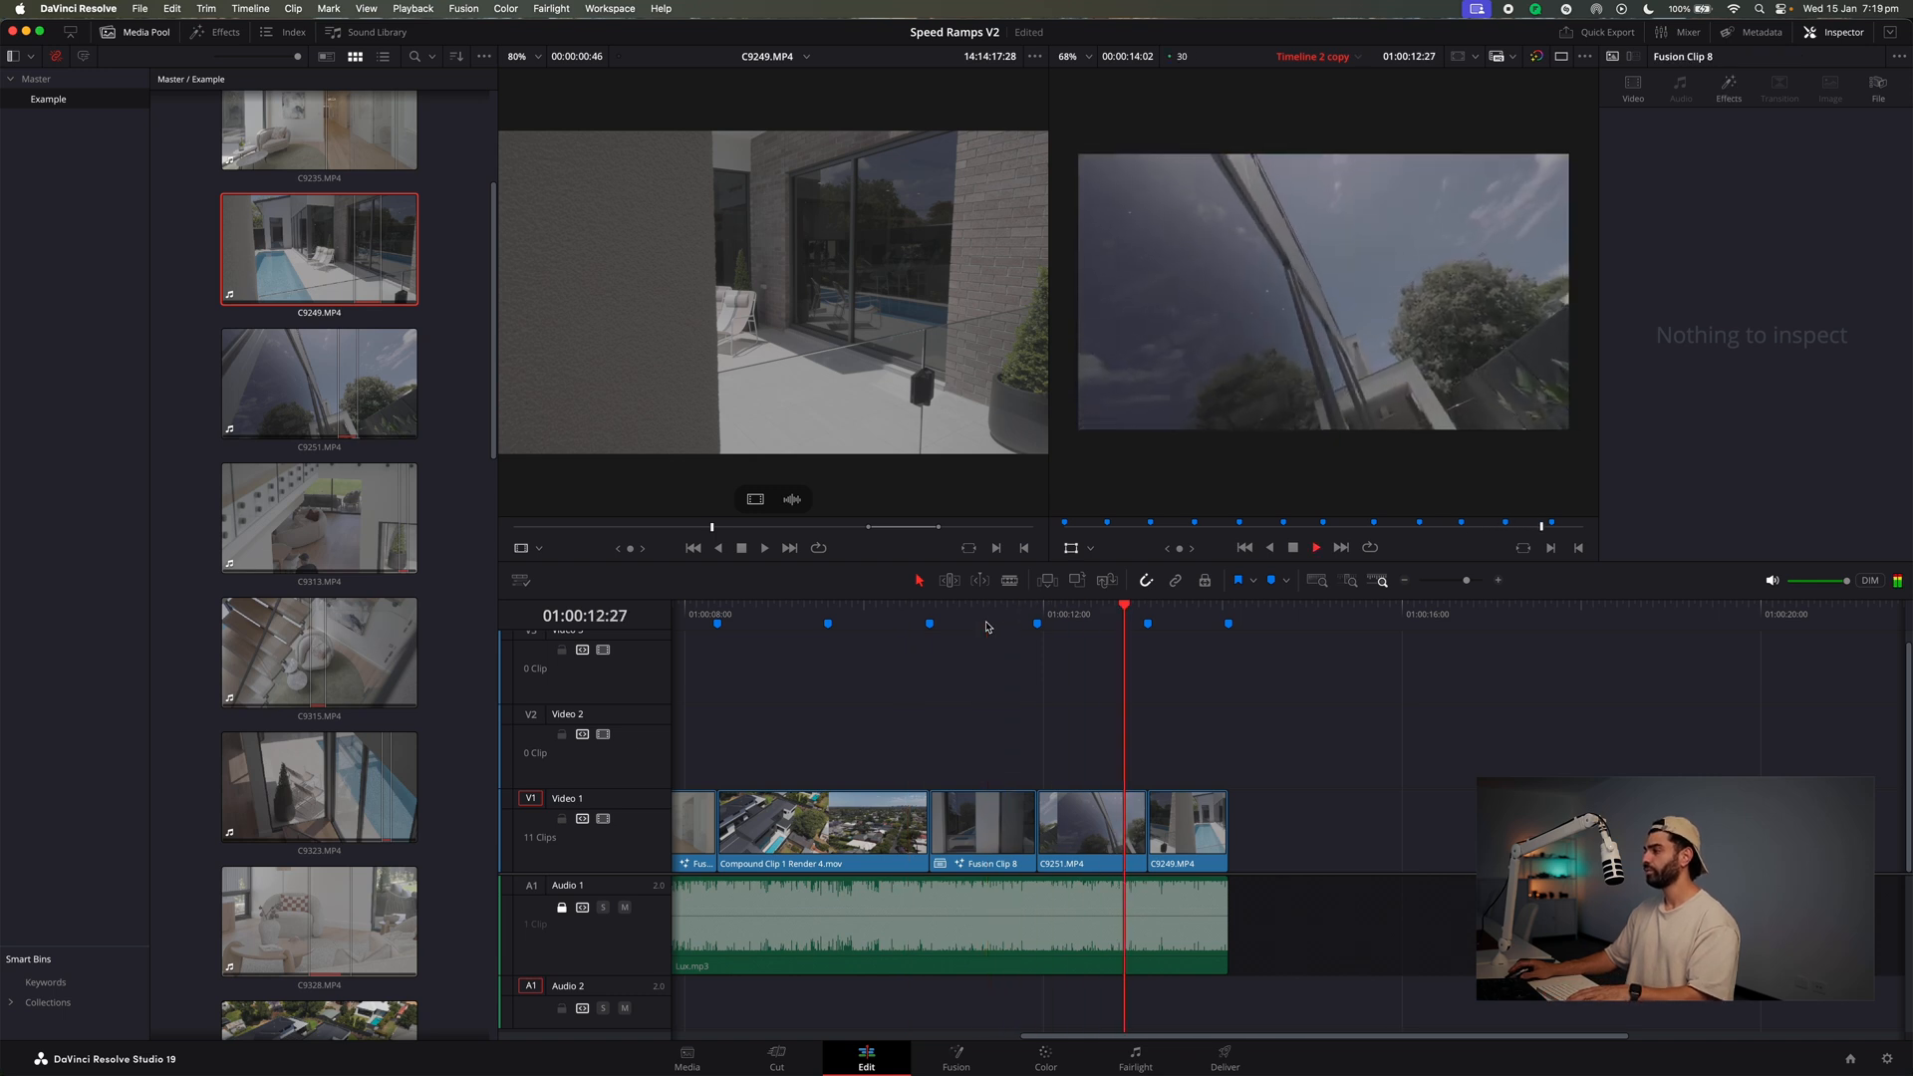
pyautogui.click(986, 623)
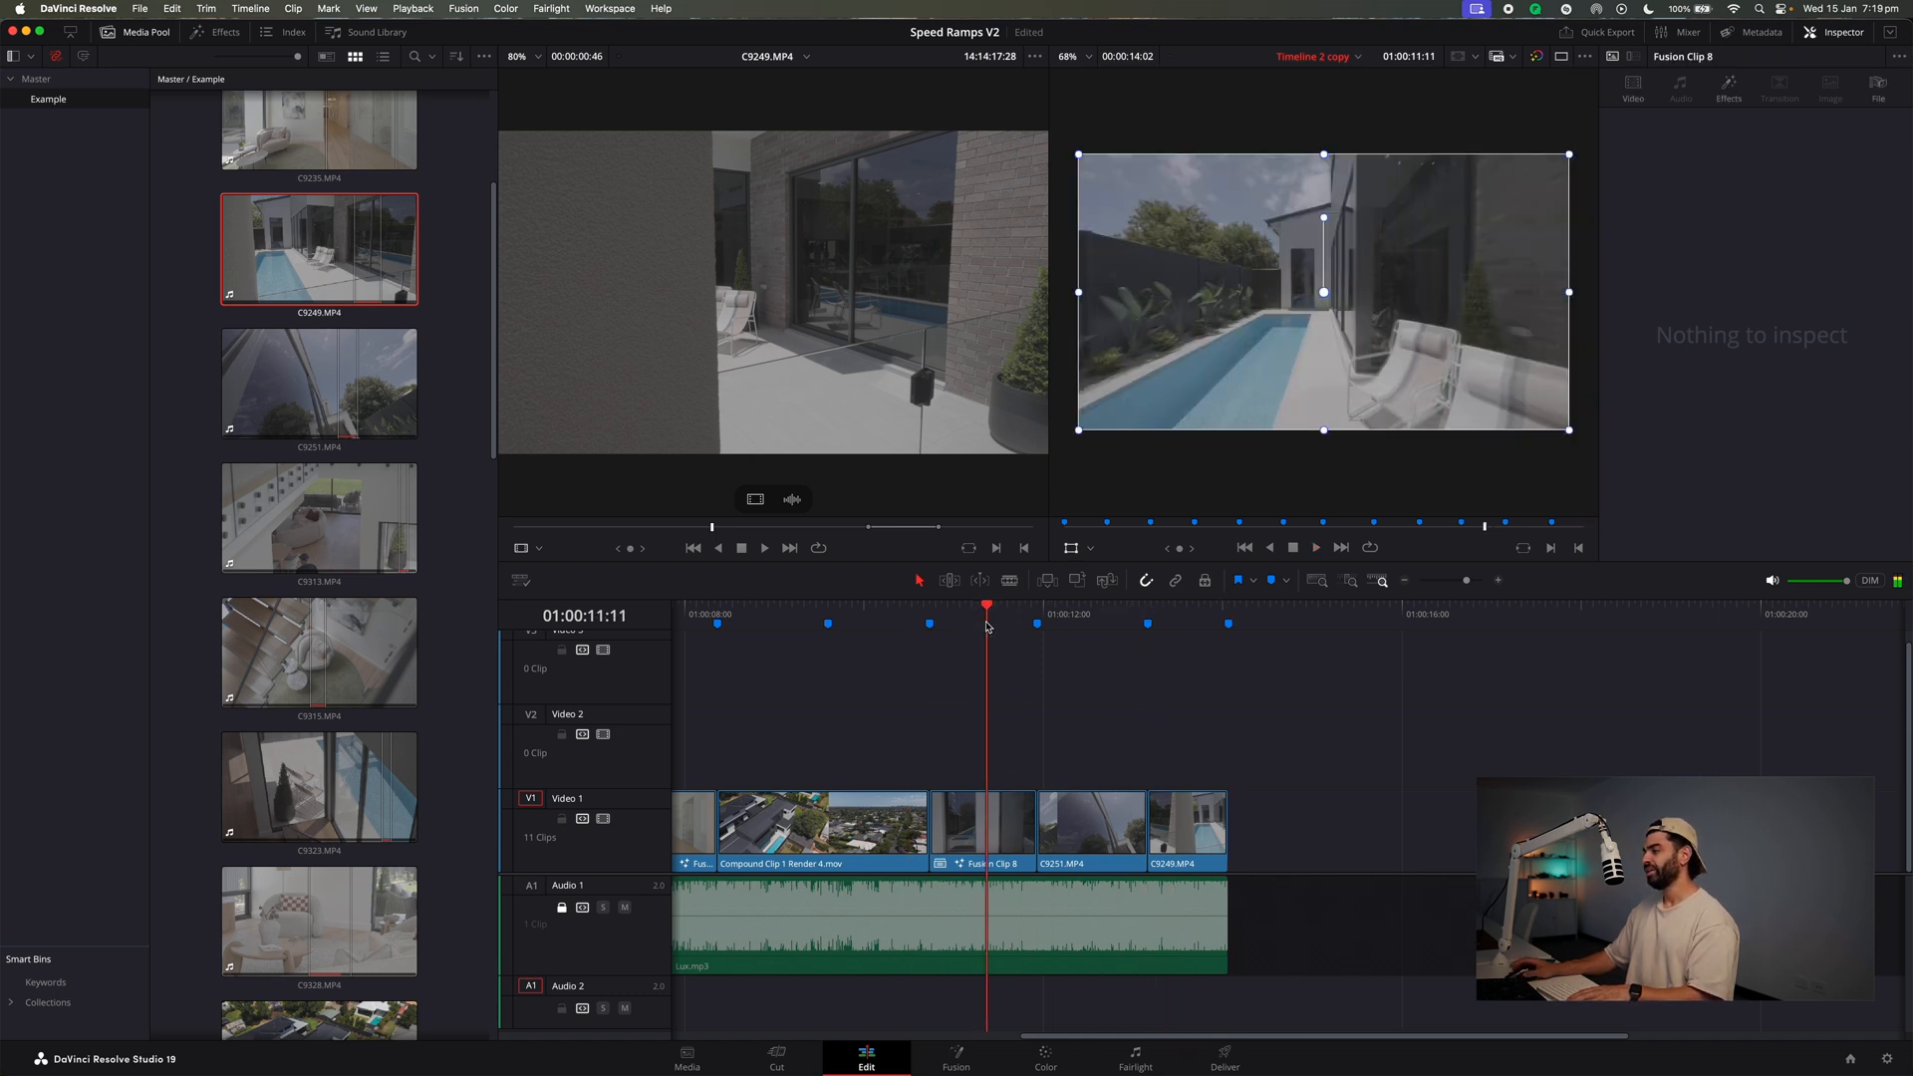
pyautogui.click(1079, 616)
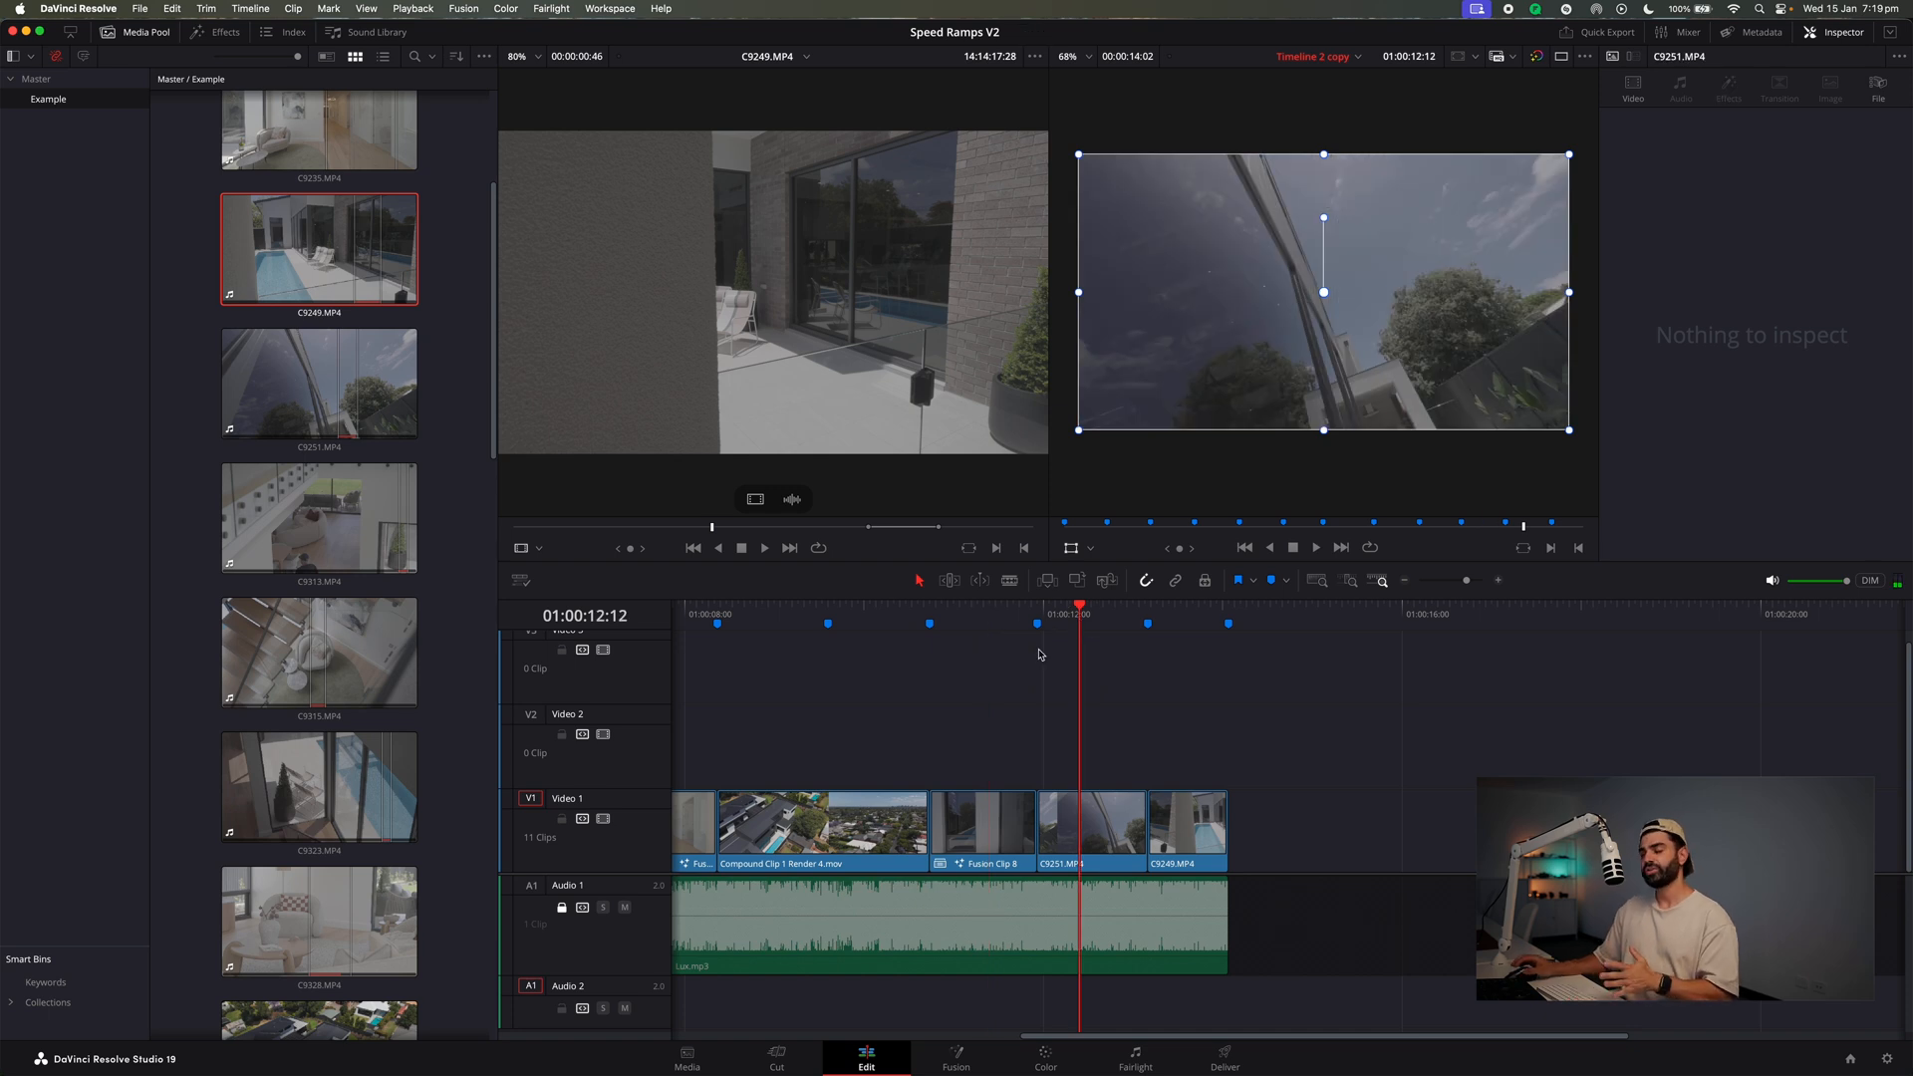
pyautogui.click(1185, 626)
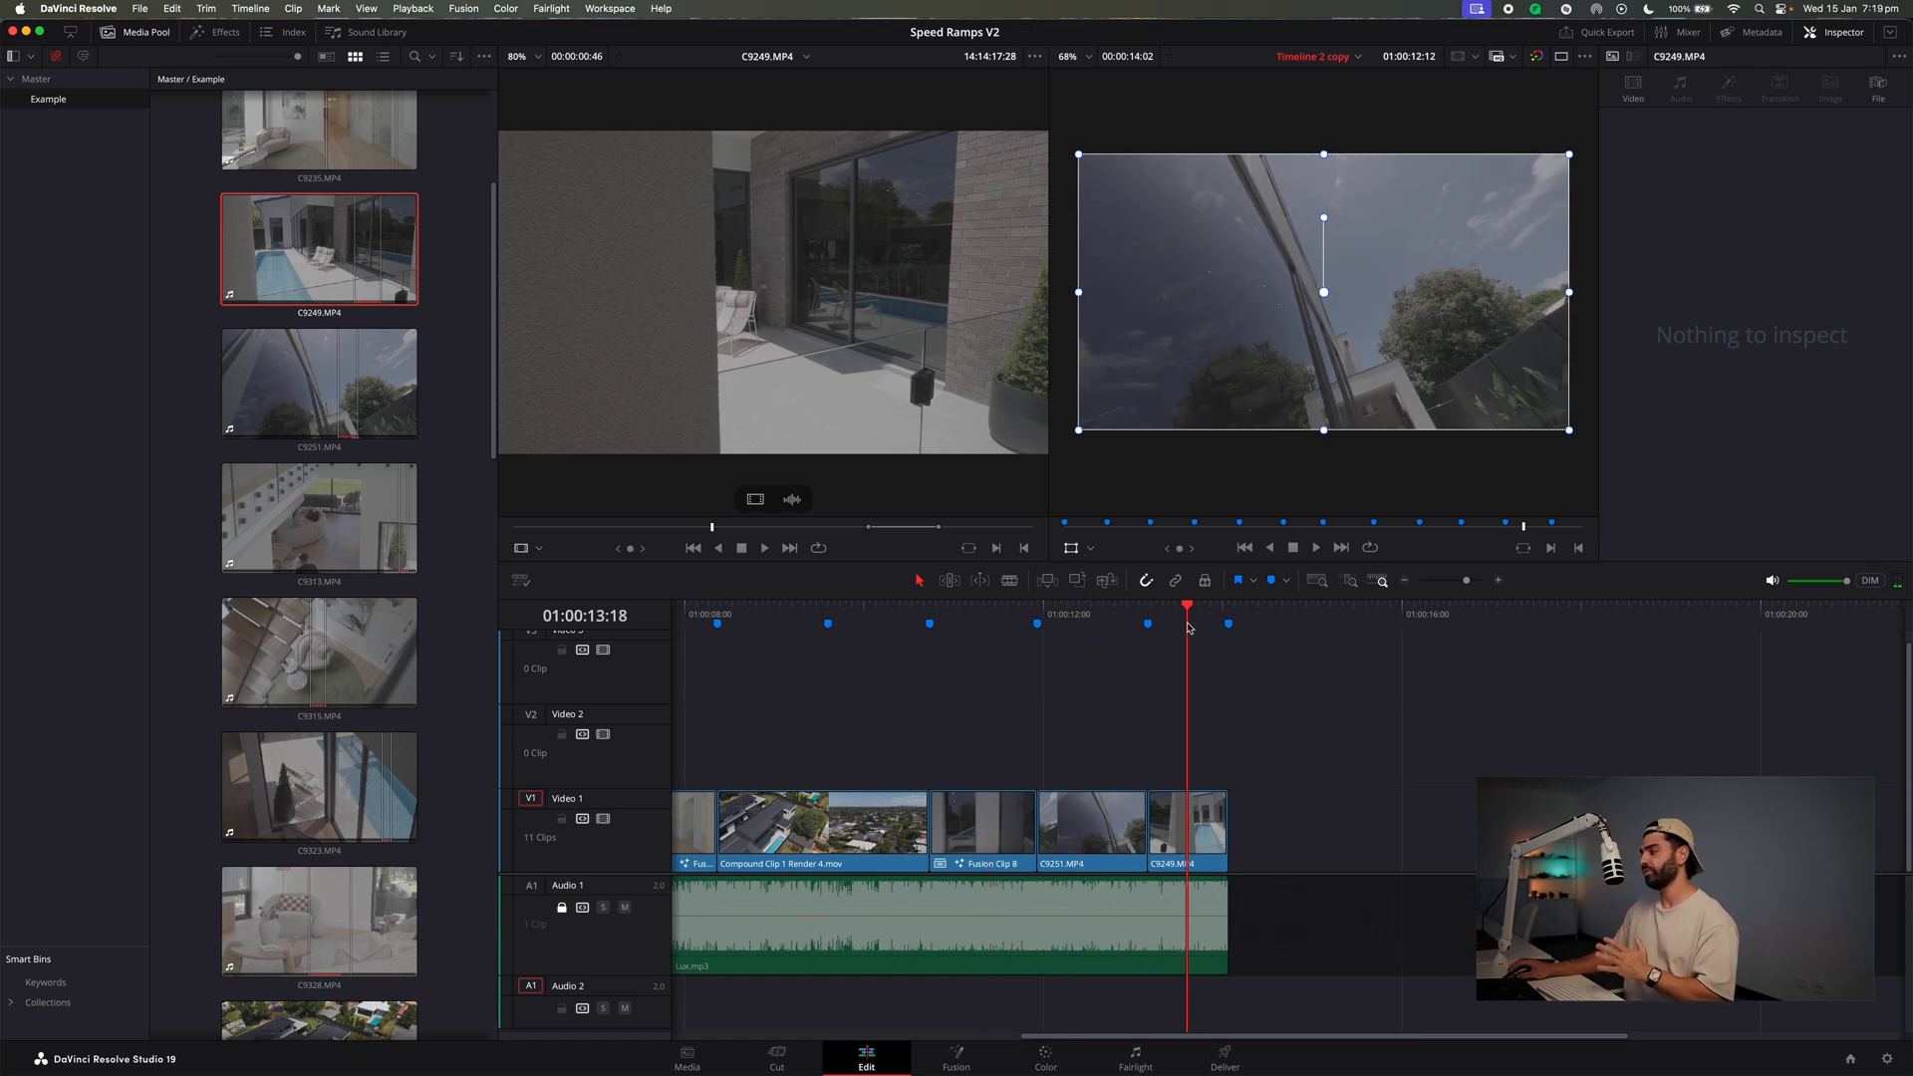
pyautogui.click(975, 620)
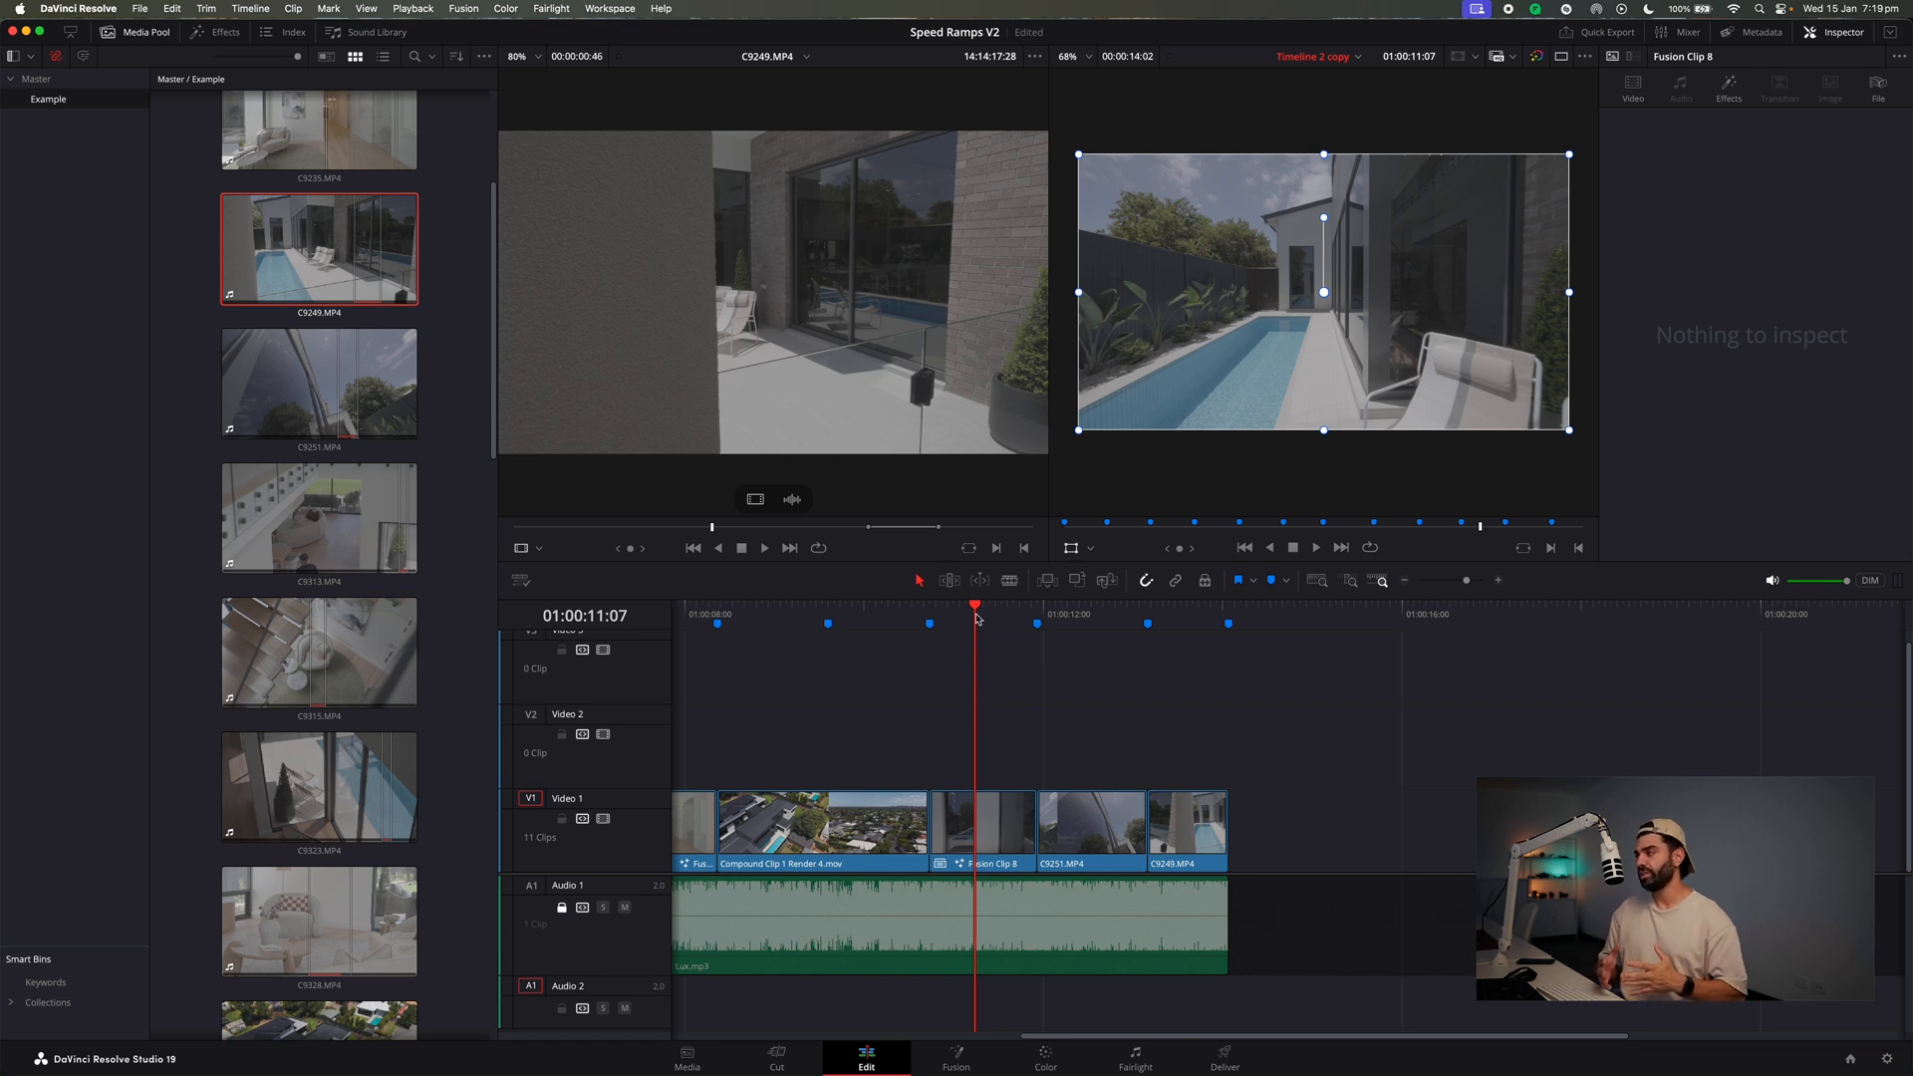
# Play the ending from partway through the pool clip into C9249.MP4 to review the closing clips.
pyautogui.click(1168, 623)
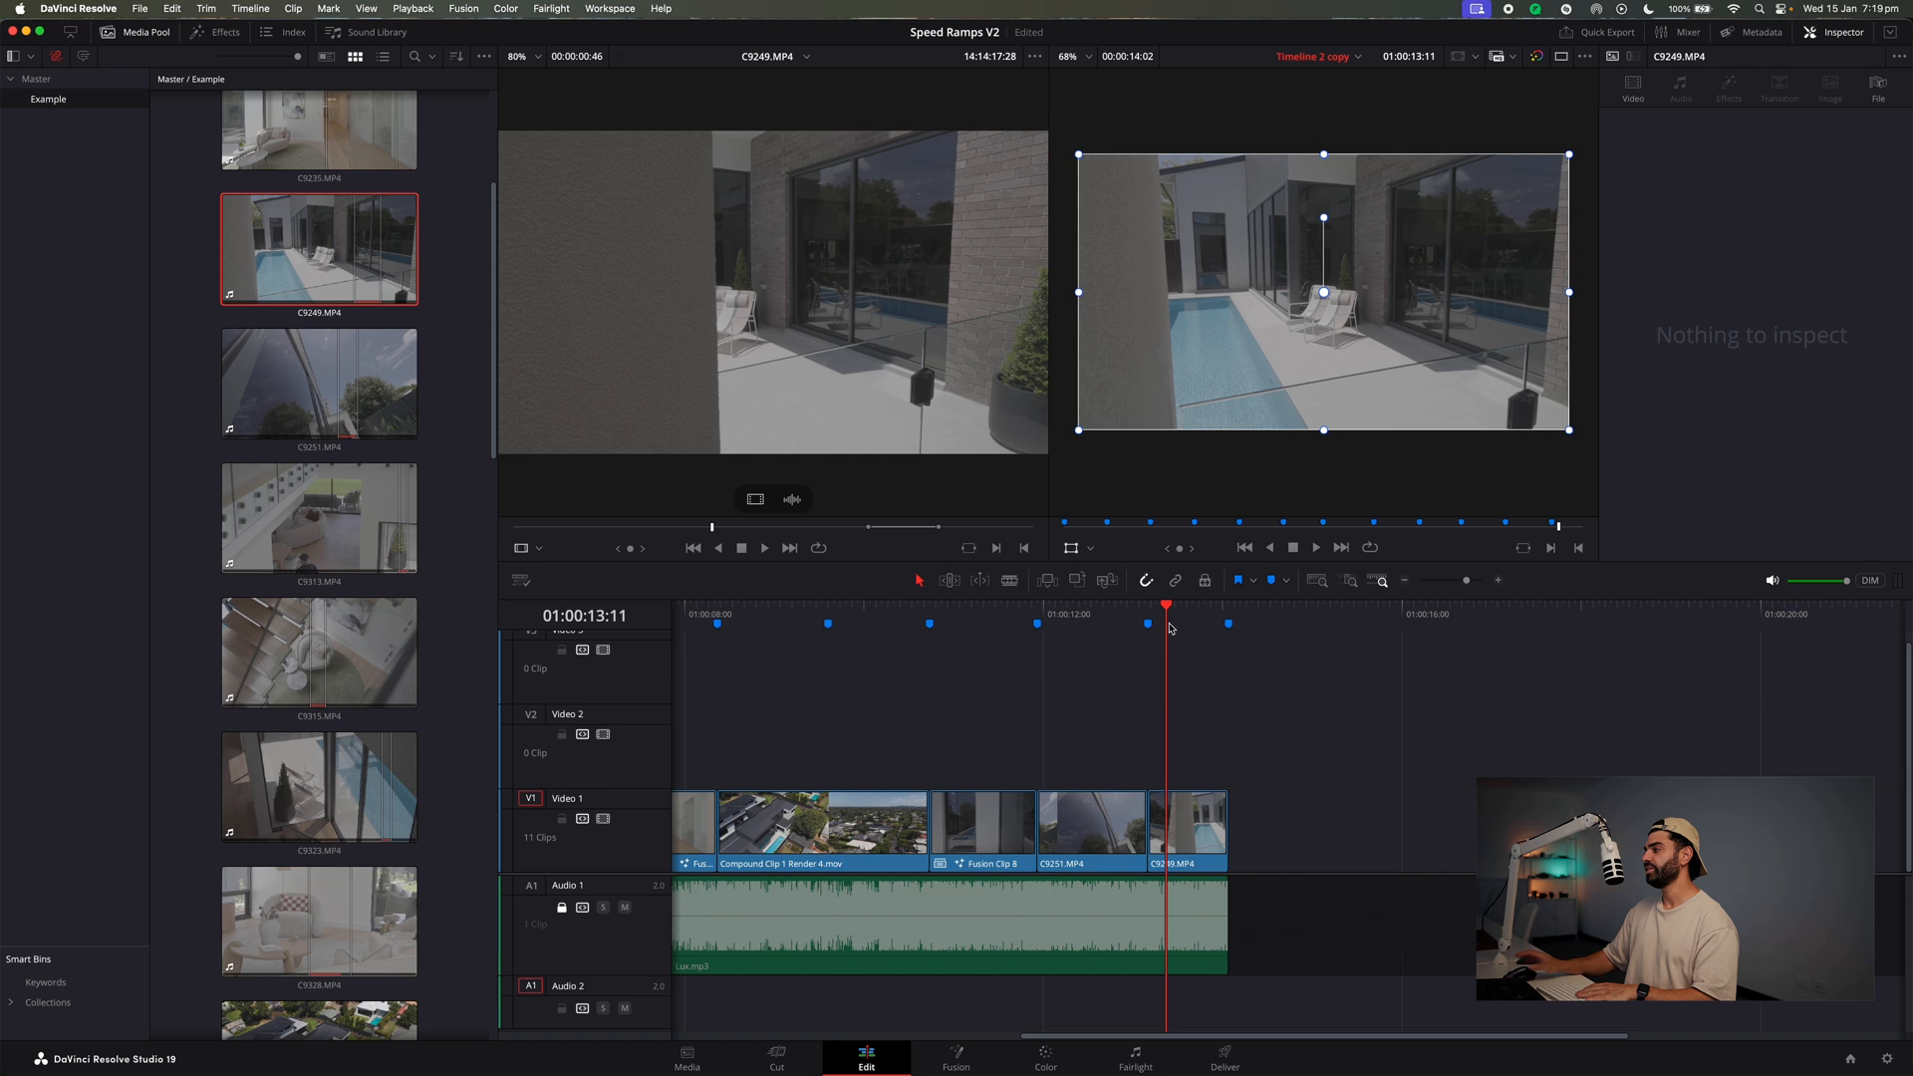
pyautogui.click(961, 625)
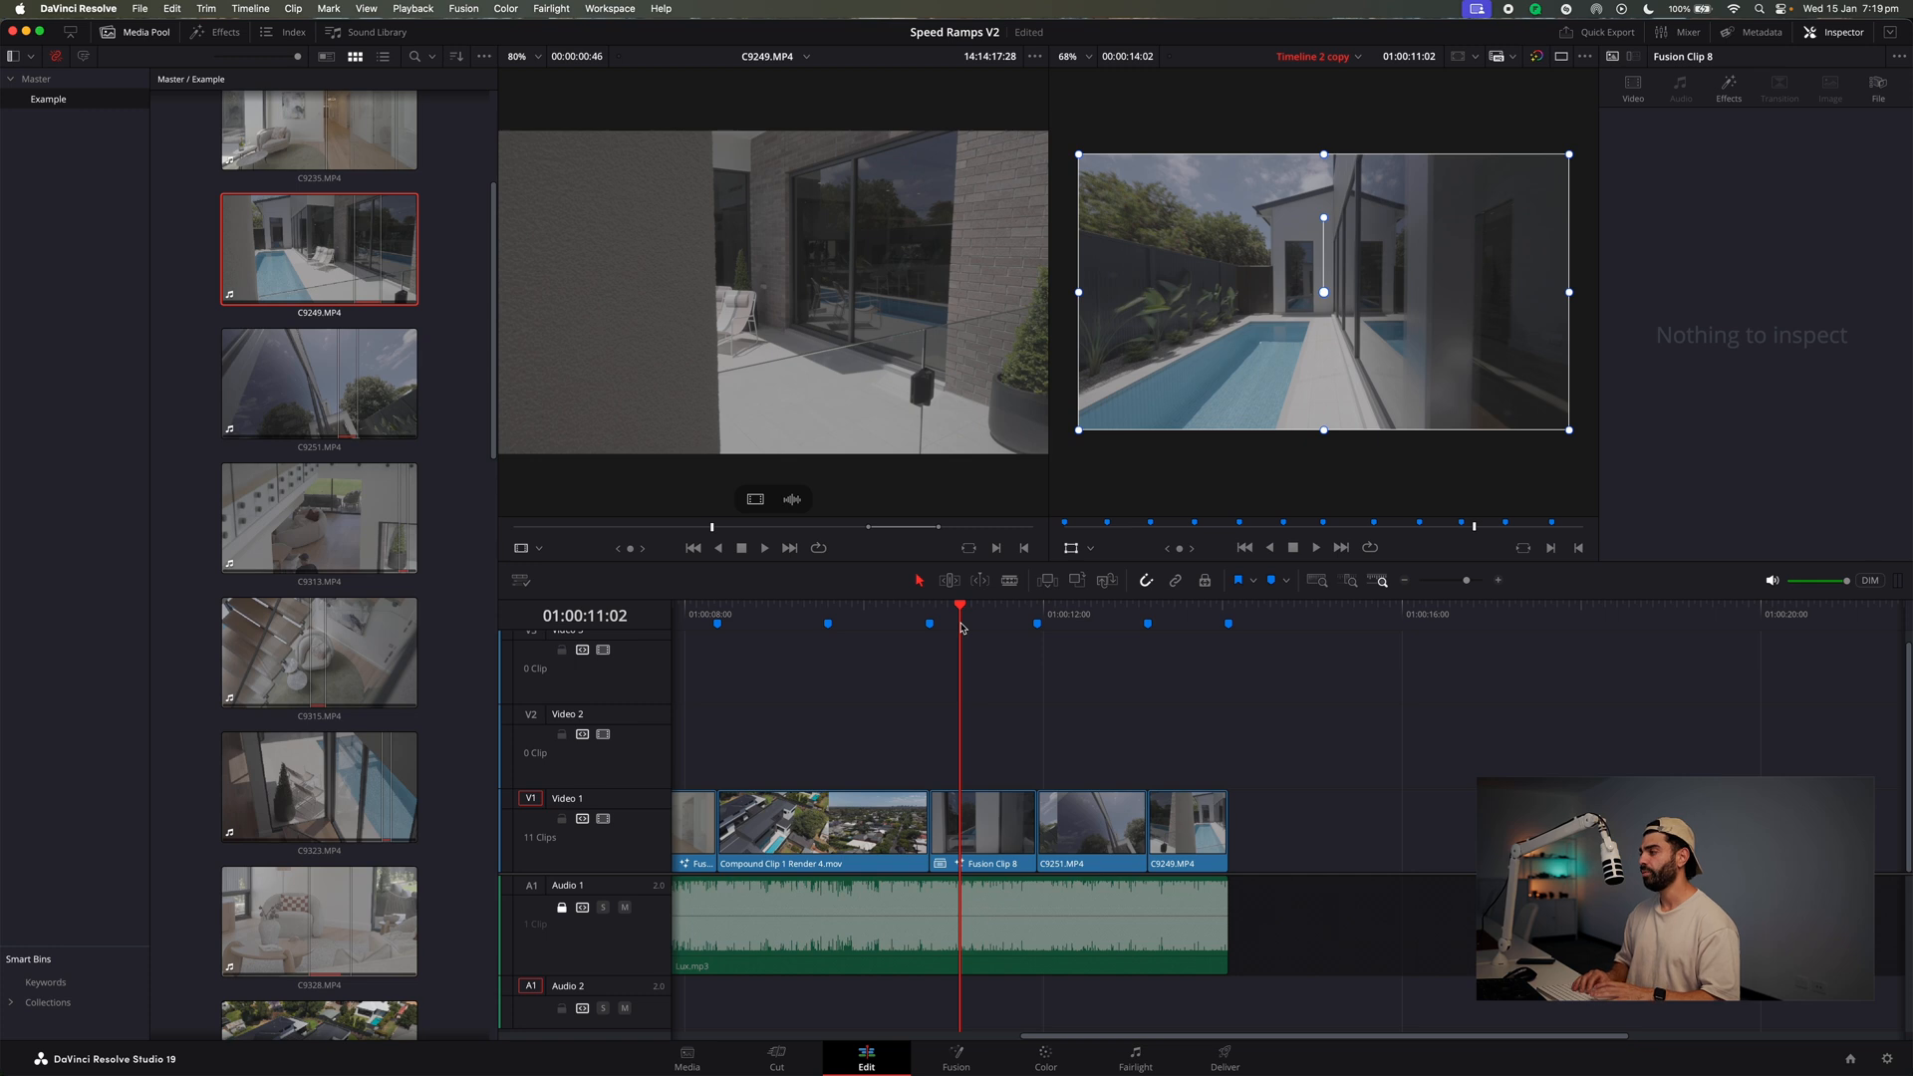
pyautogui.press('space')
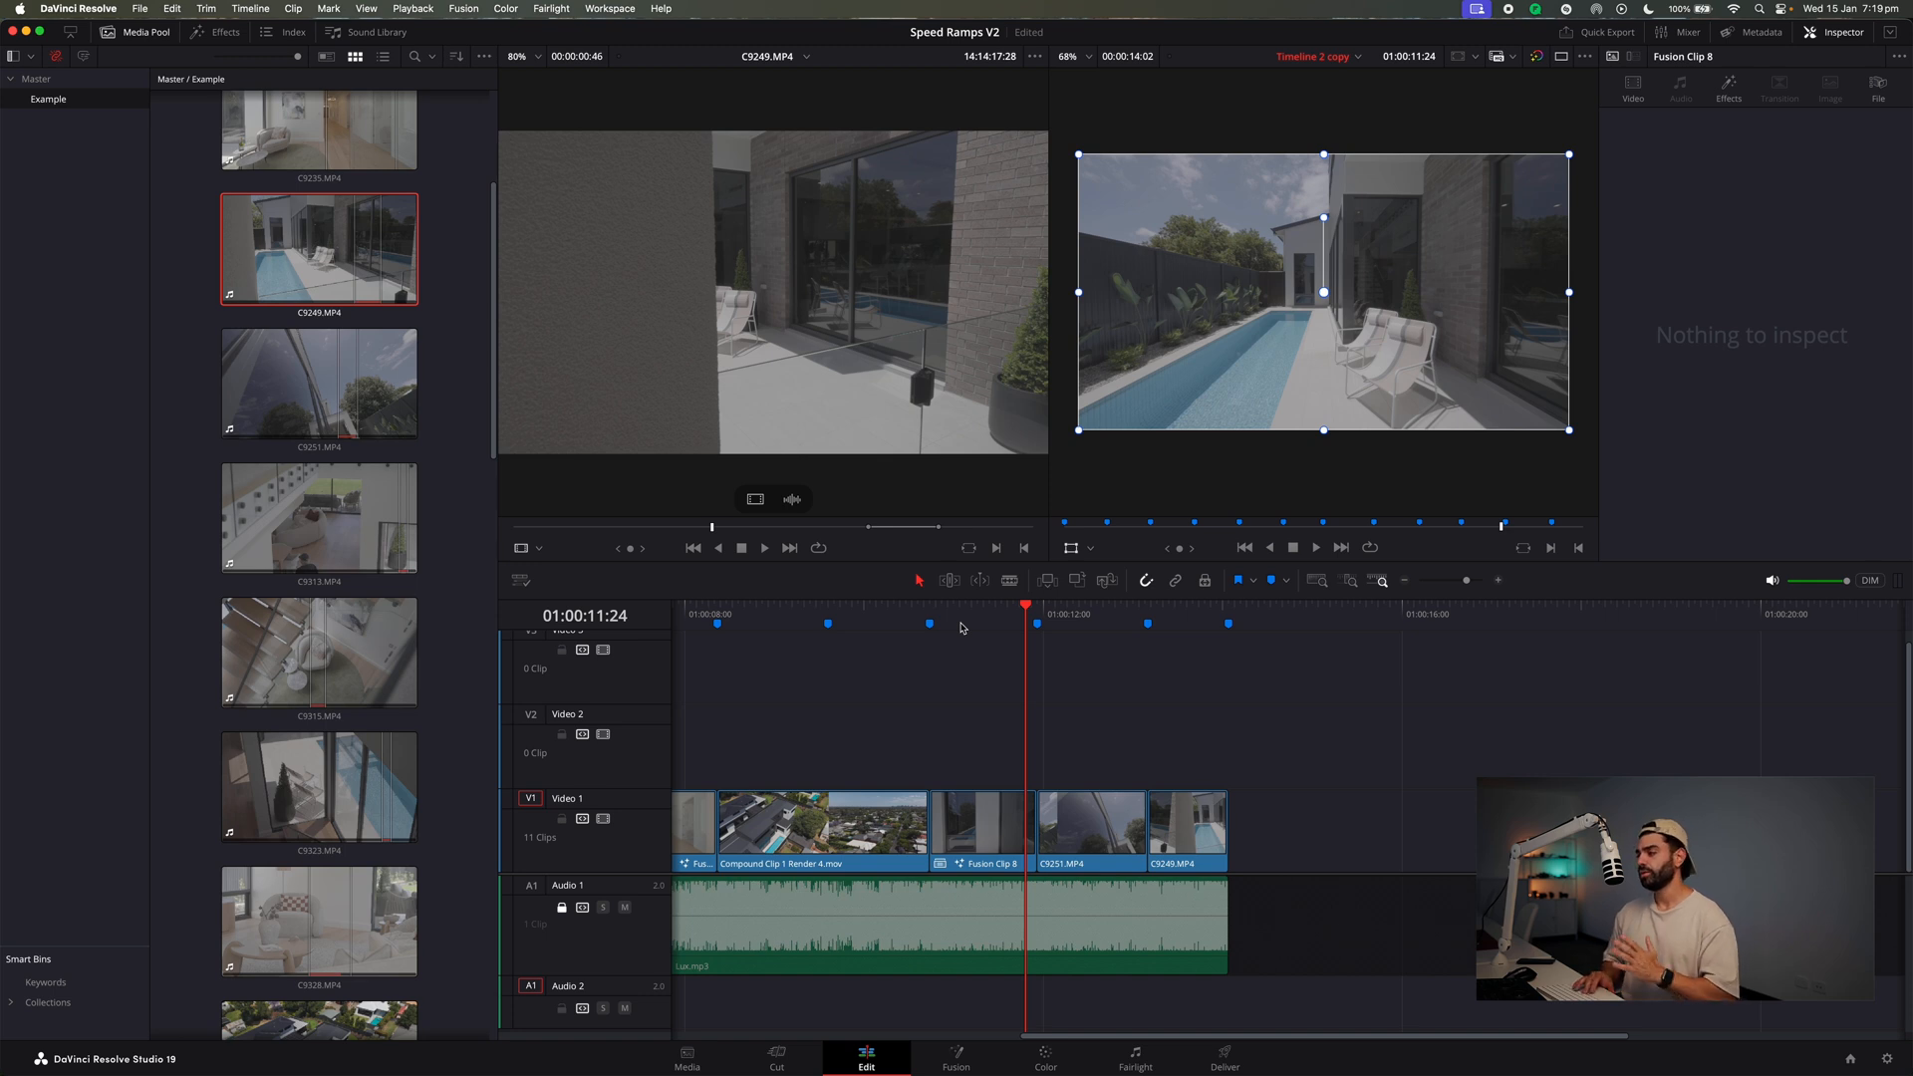
pyautogui.press('space')
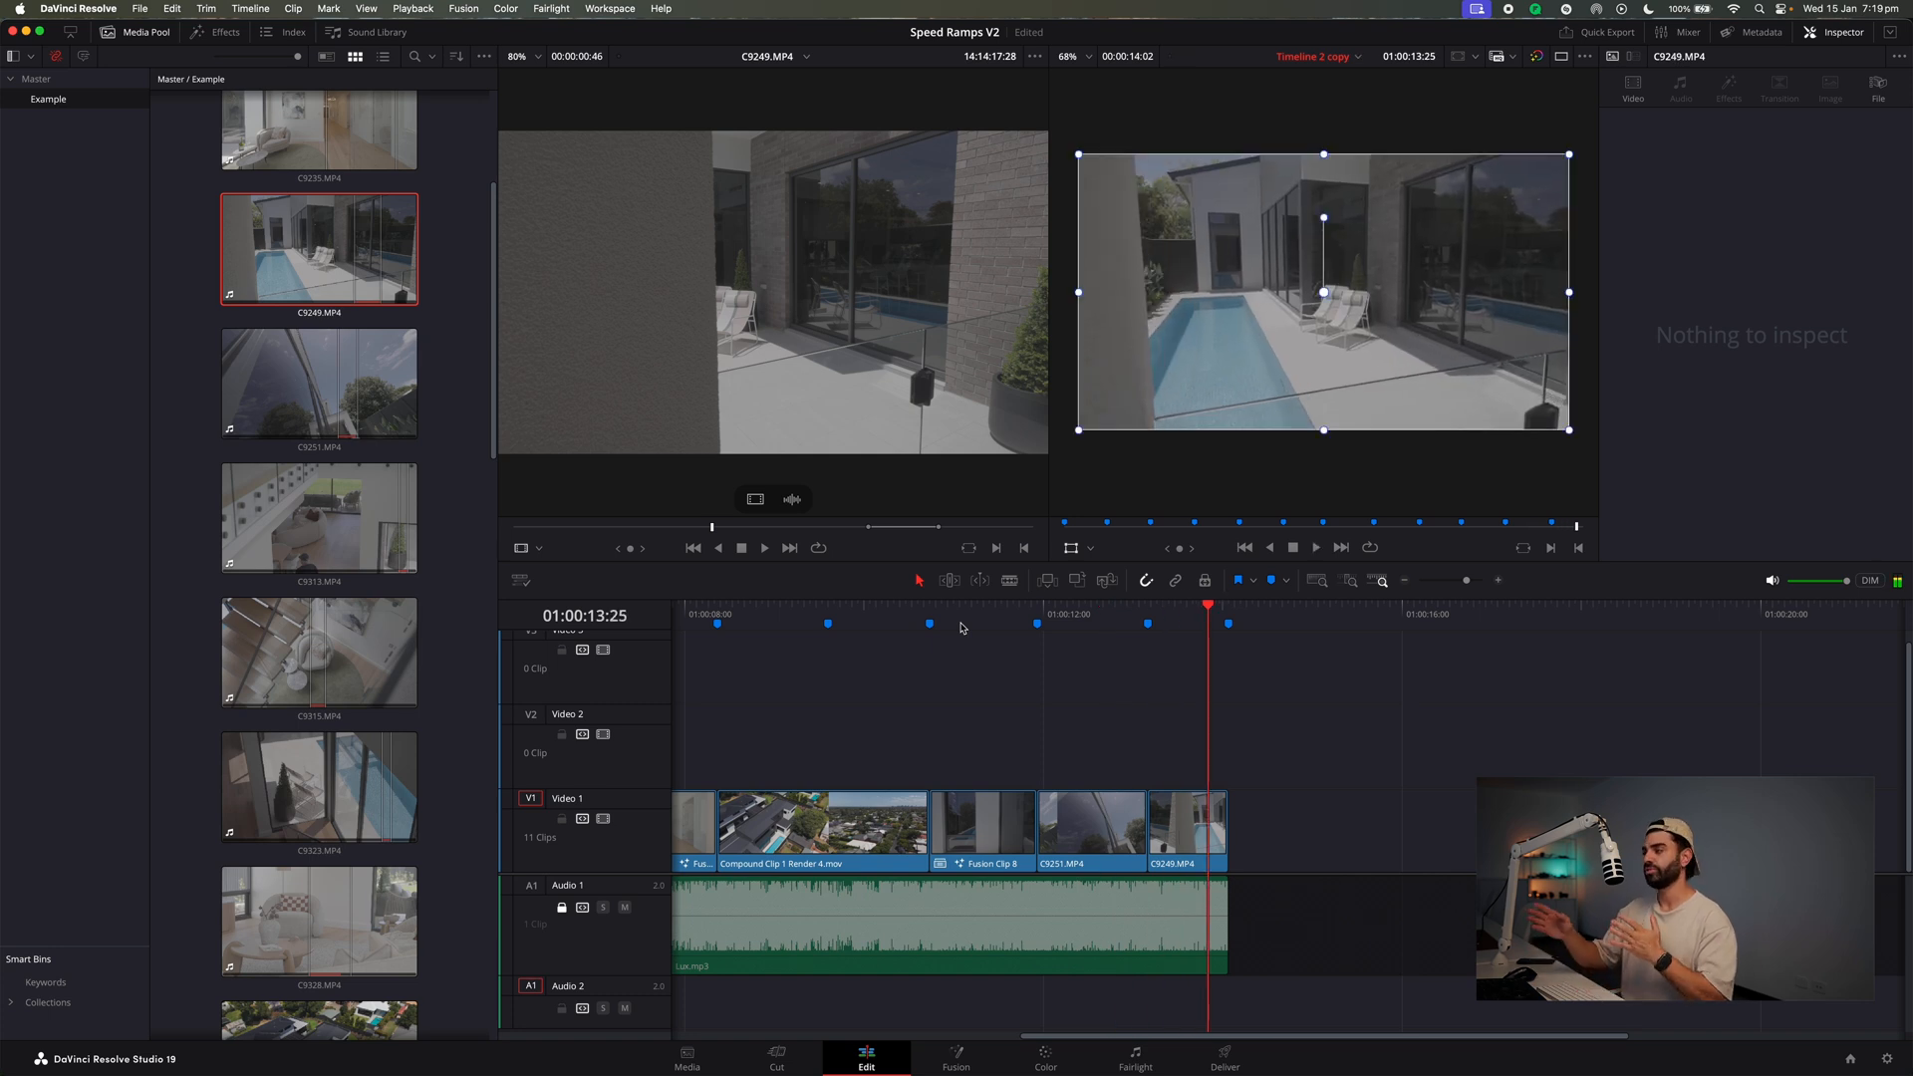
pyautogui.press('space')
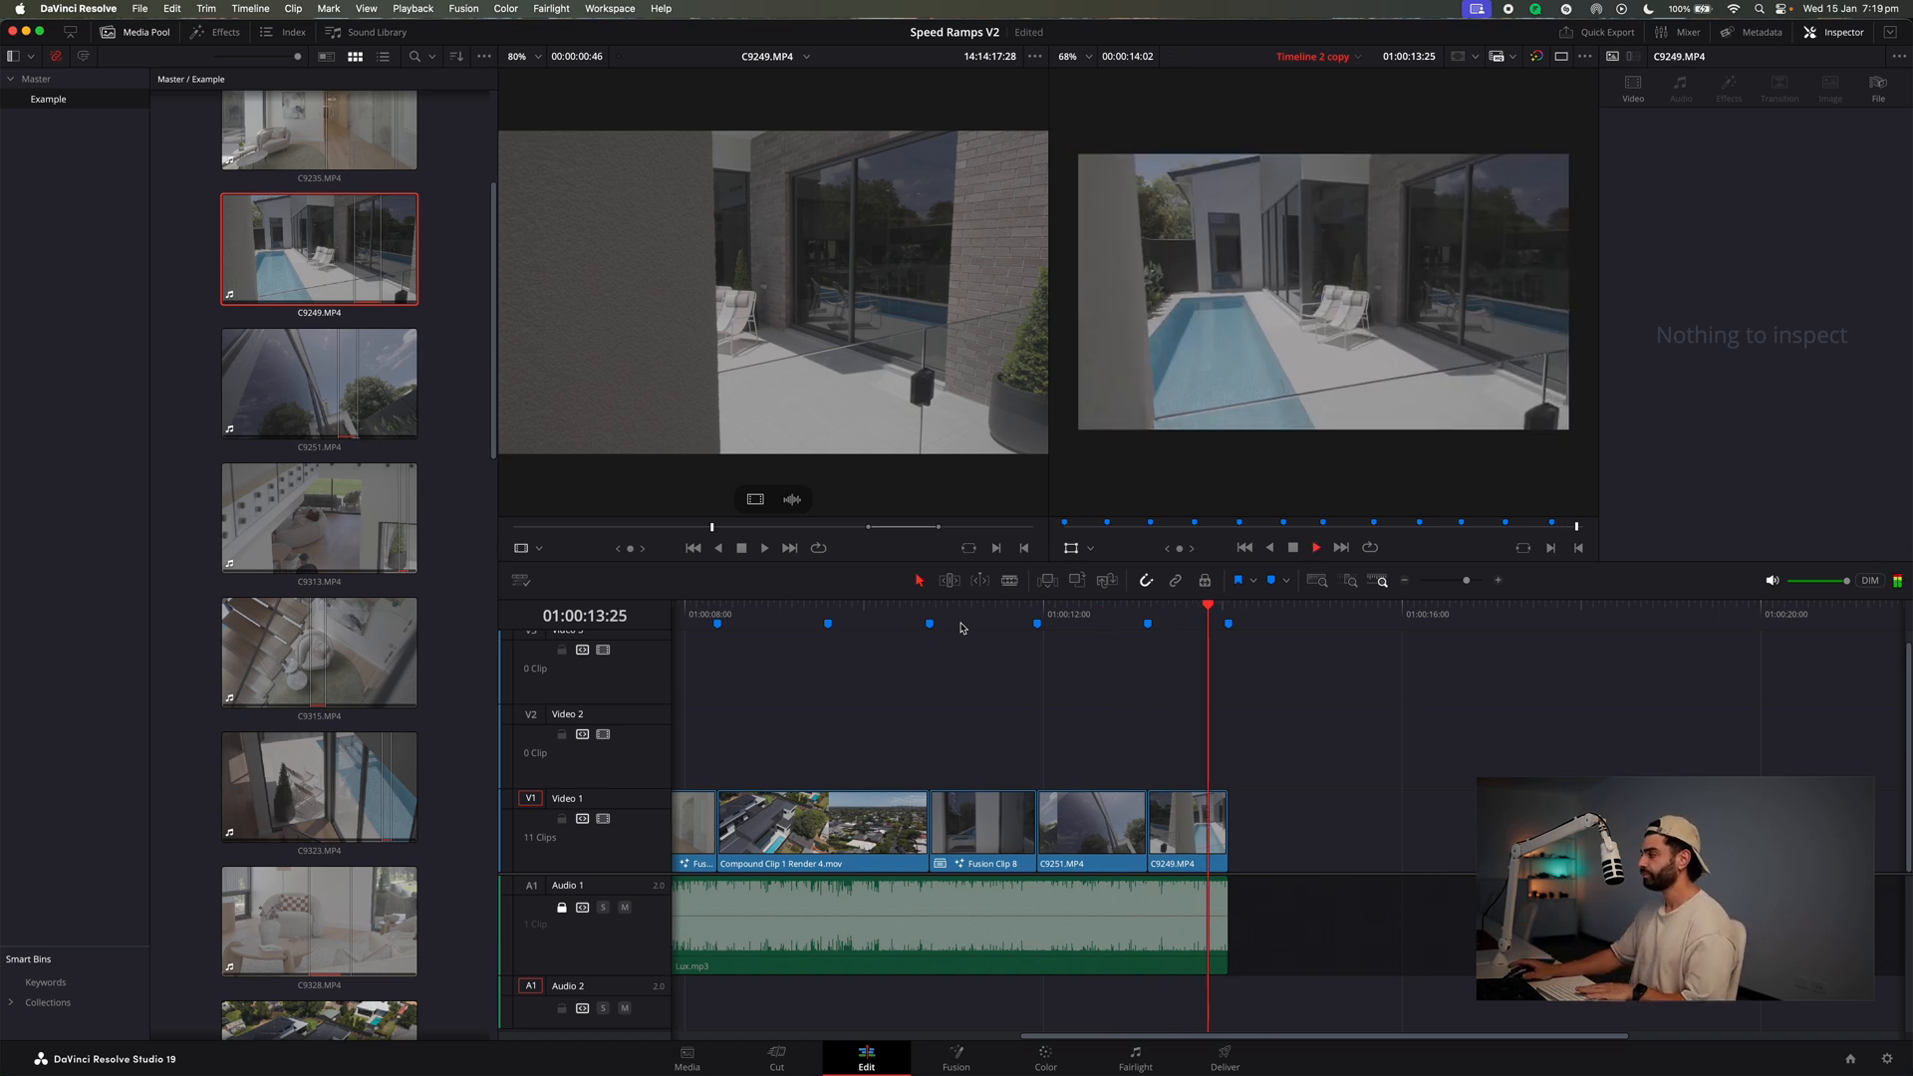
# Add an Adjustment Clip on Video 2 over the latter part of the opening house clip, trimmed to end at that clip's cut.
pyautogui.moveTo(1079, 619); pyautogui.dragTo(738, 681)
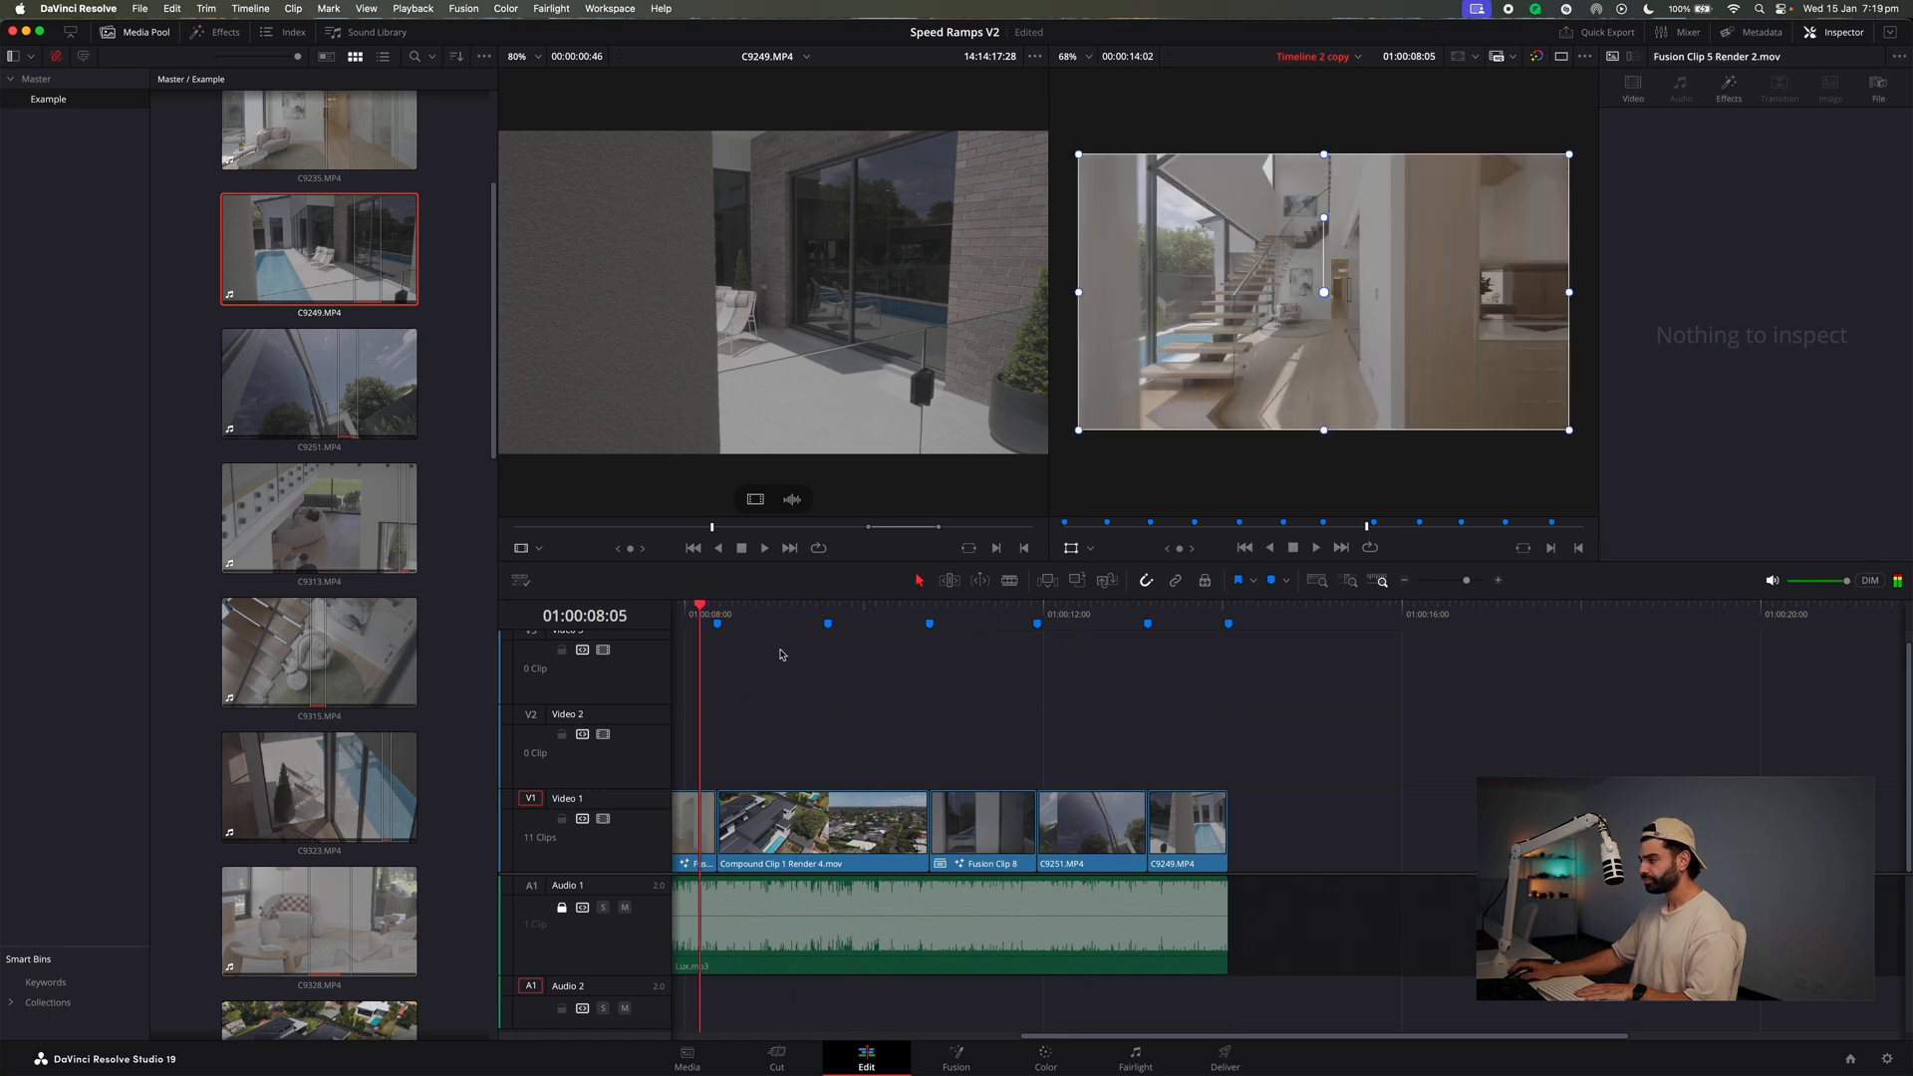
pyautogui.press('Home')
pyautogui.click(1405, 582)
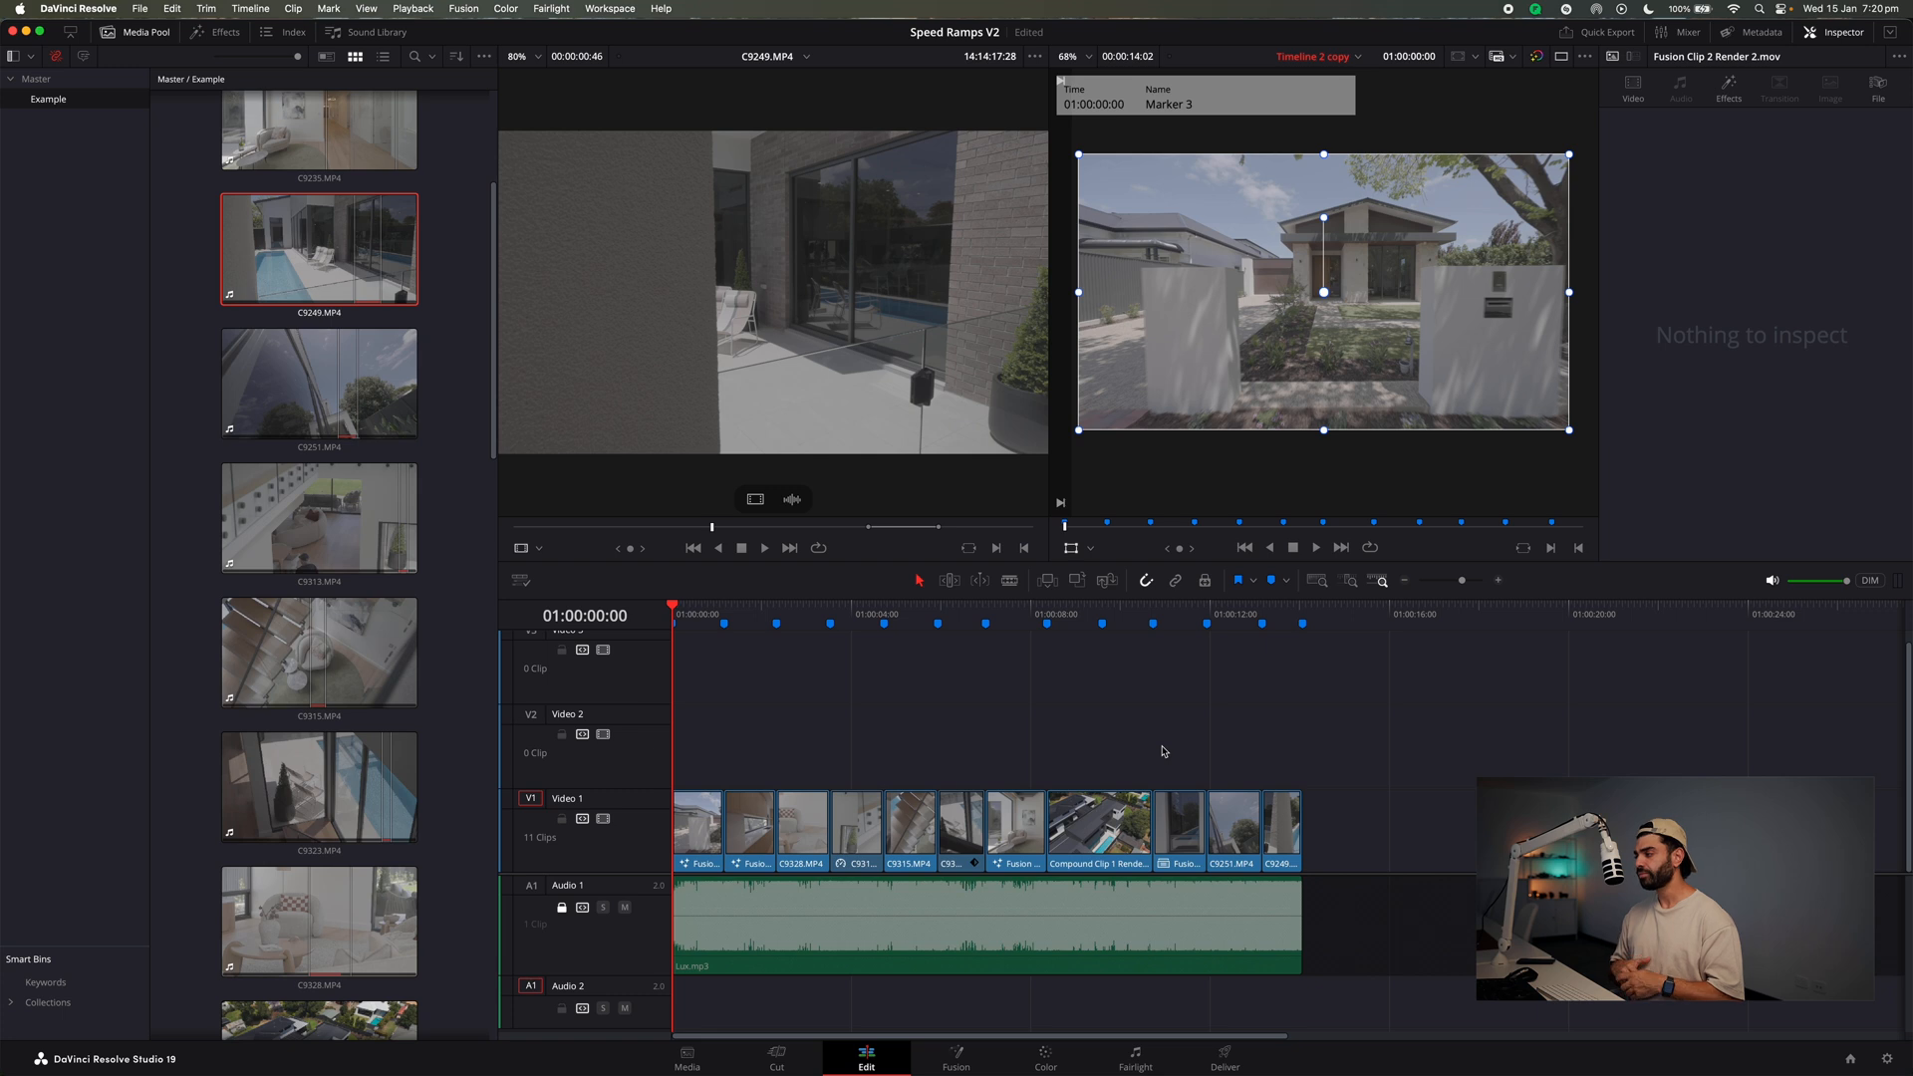
pyautogui.click(1499, 580)
pyautogui.click(1401, 585)
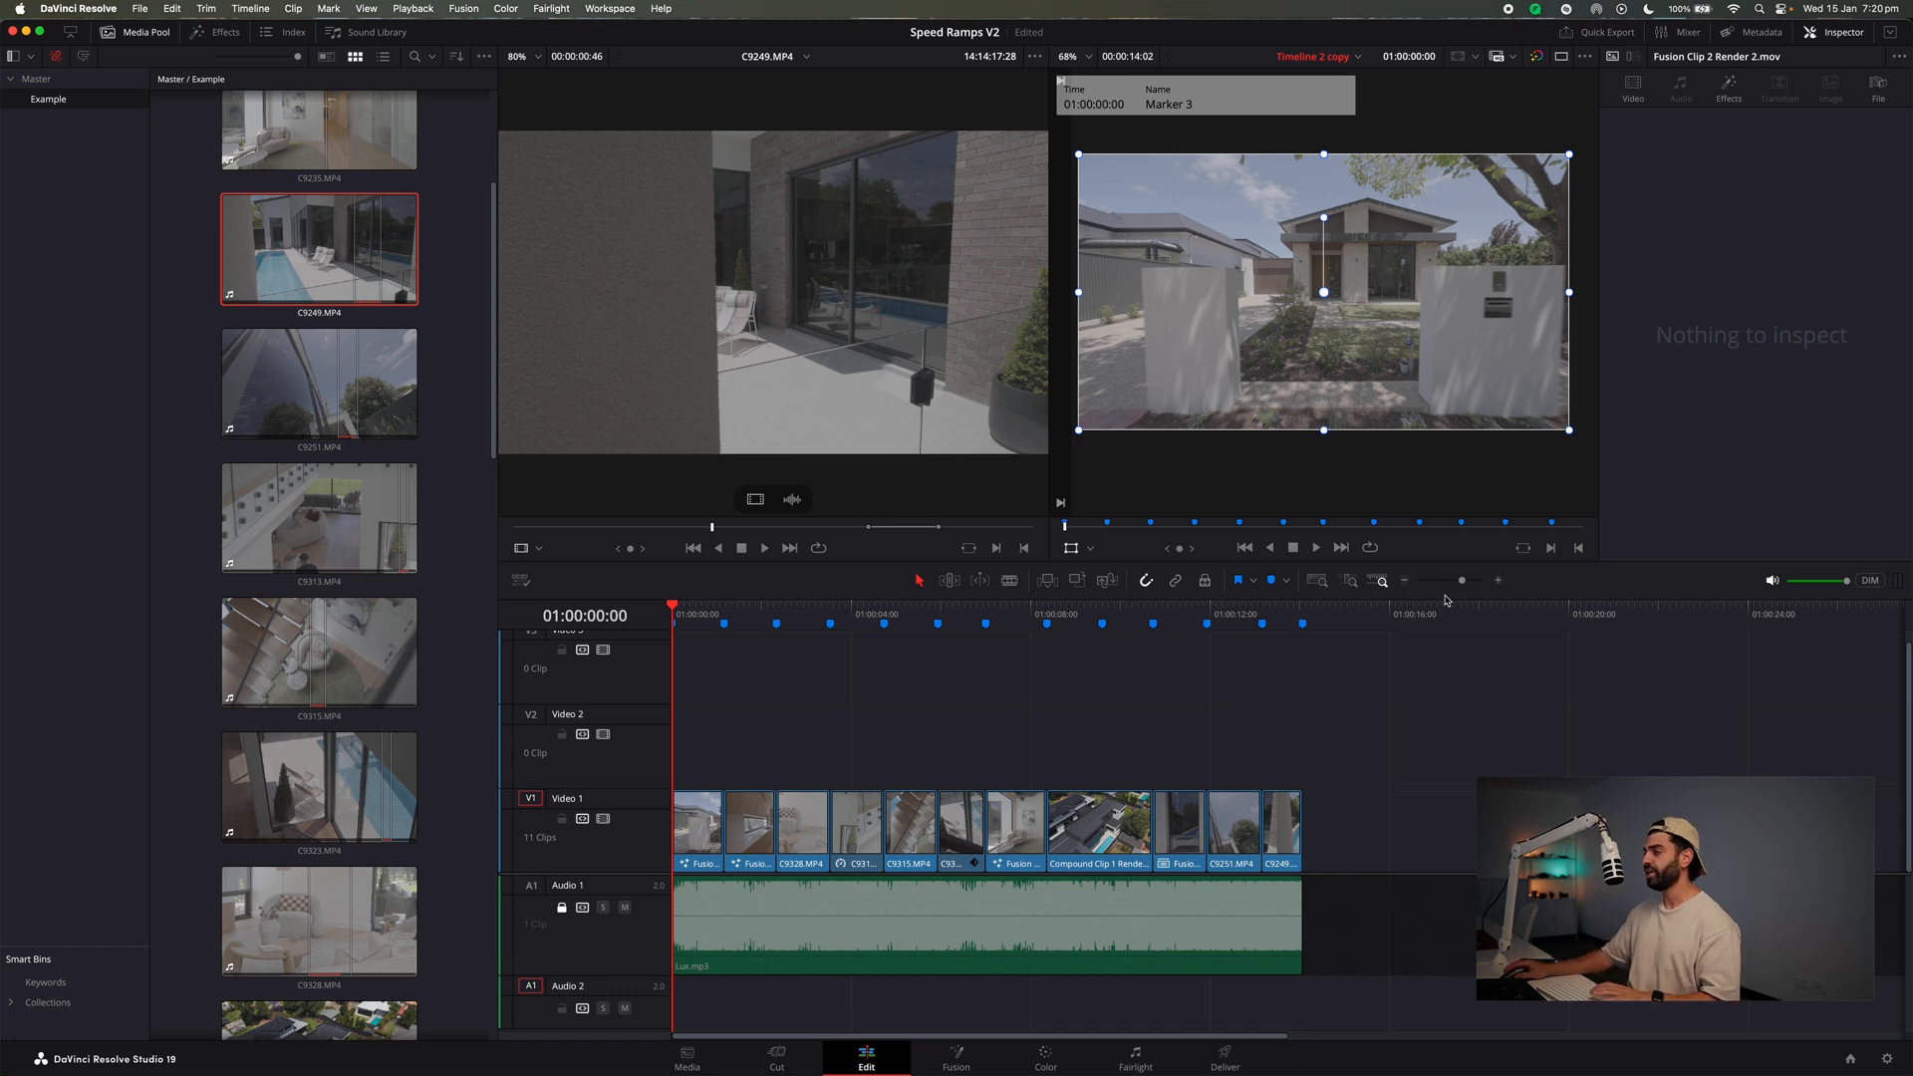
pyautogui.click(1498, 580)
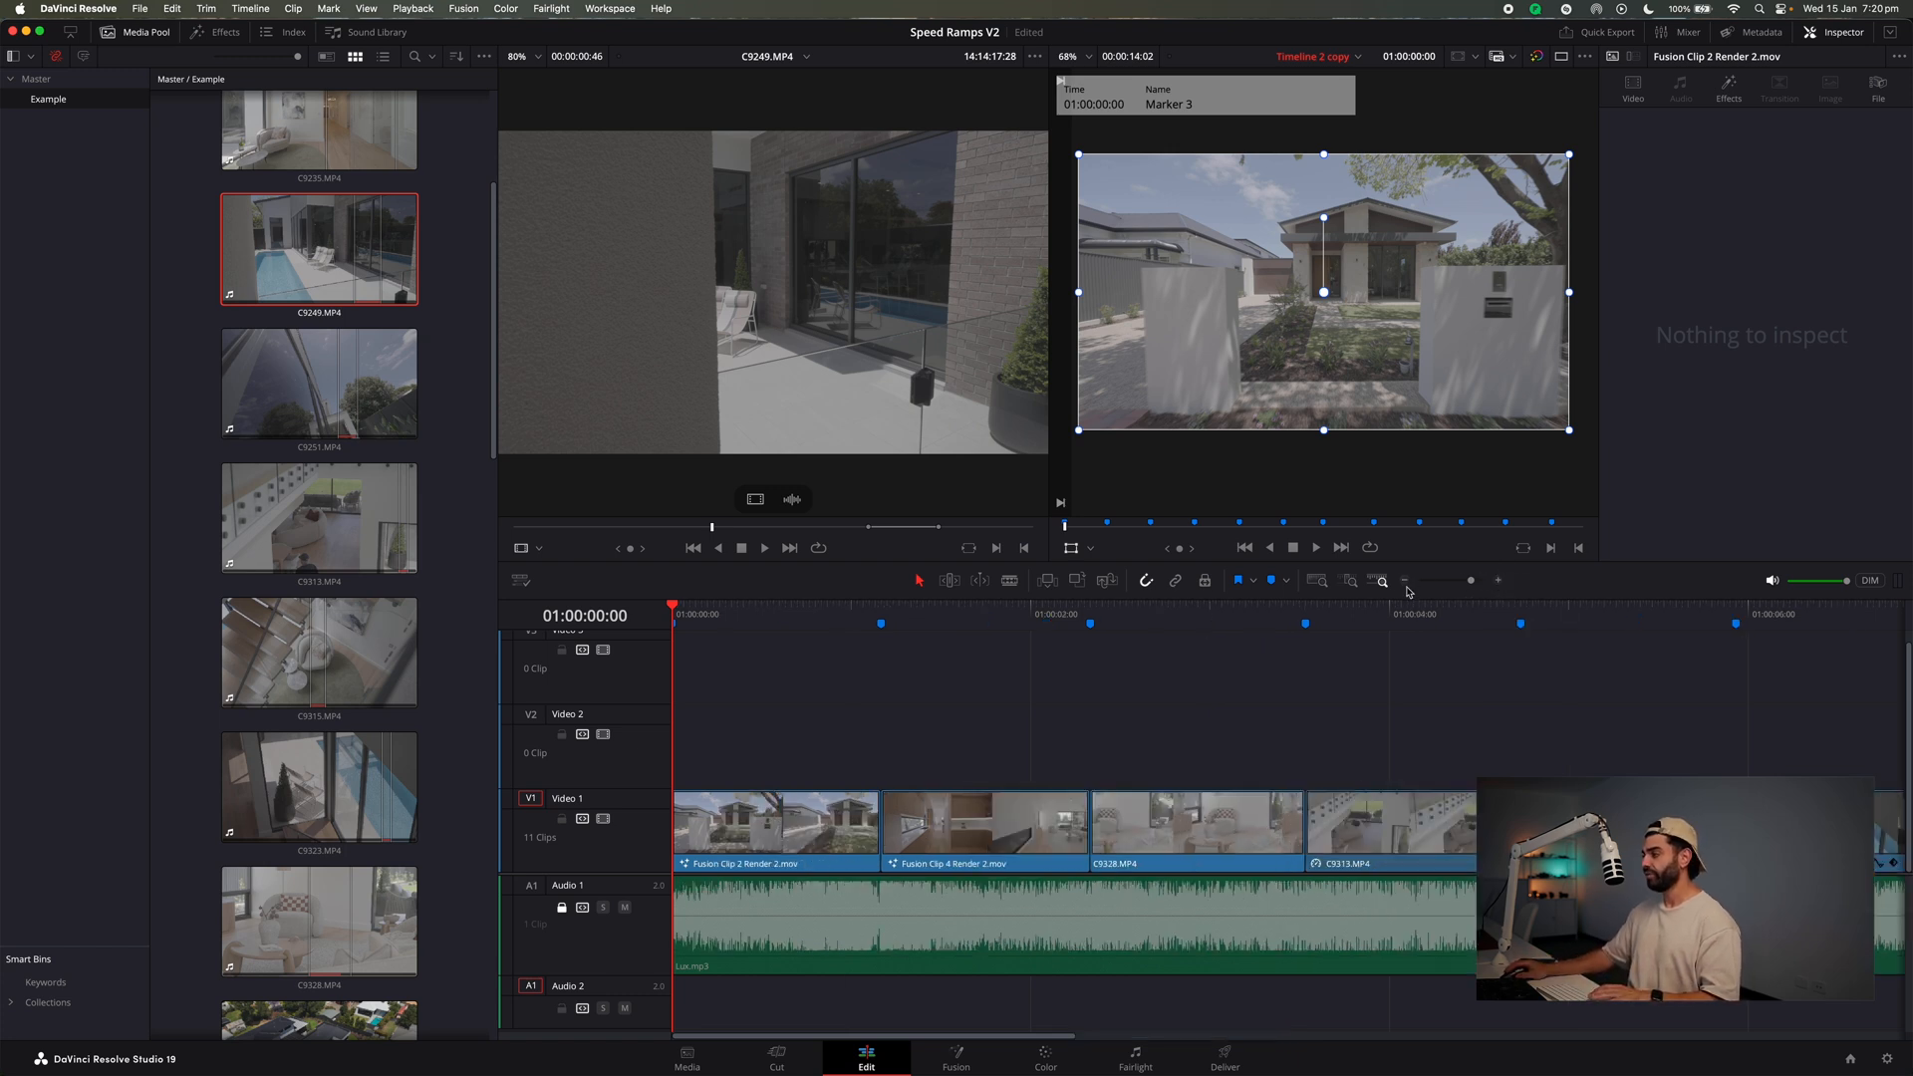
pyautogui.click(216, 32)
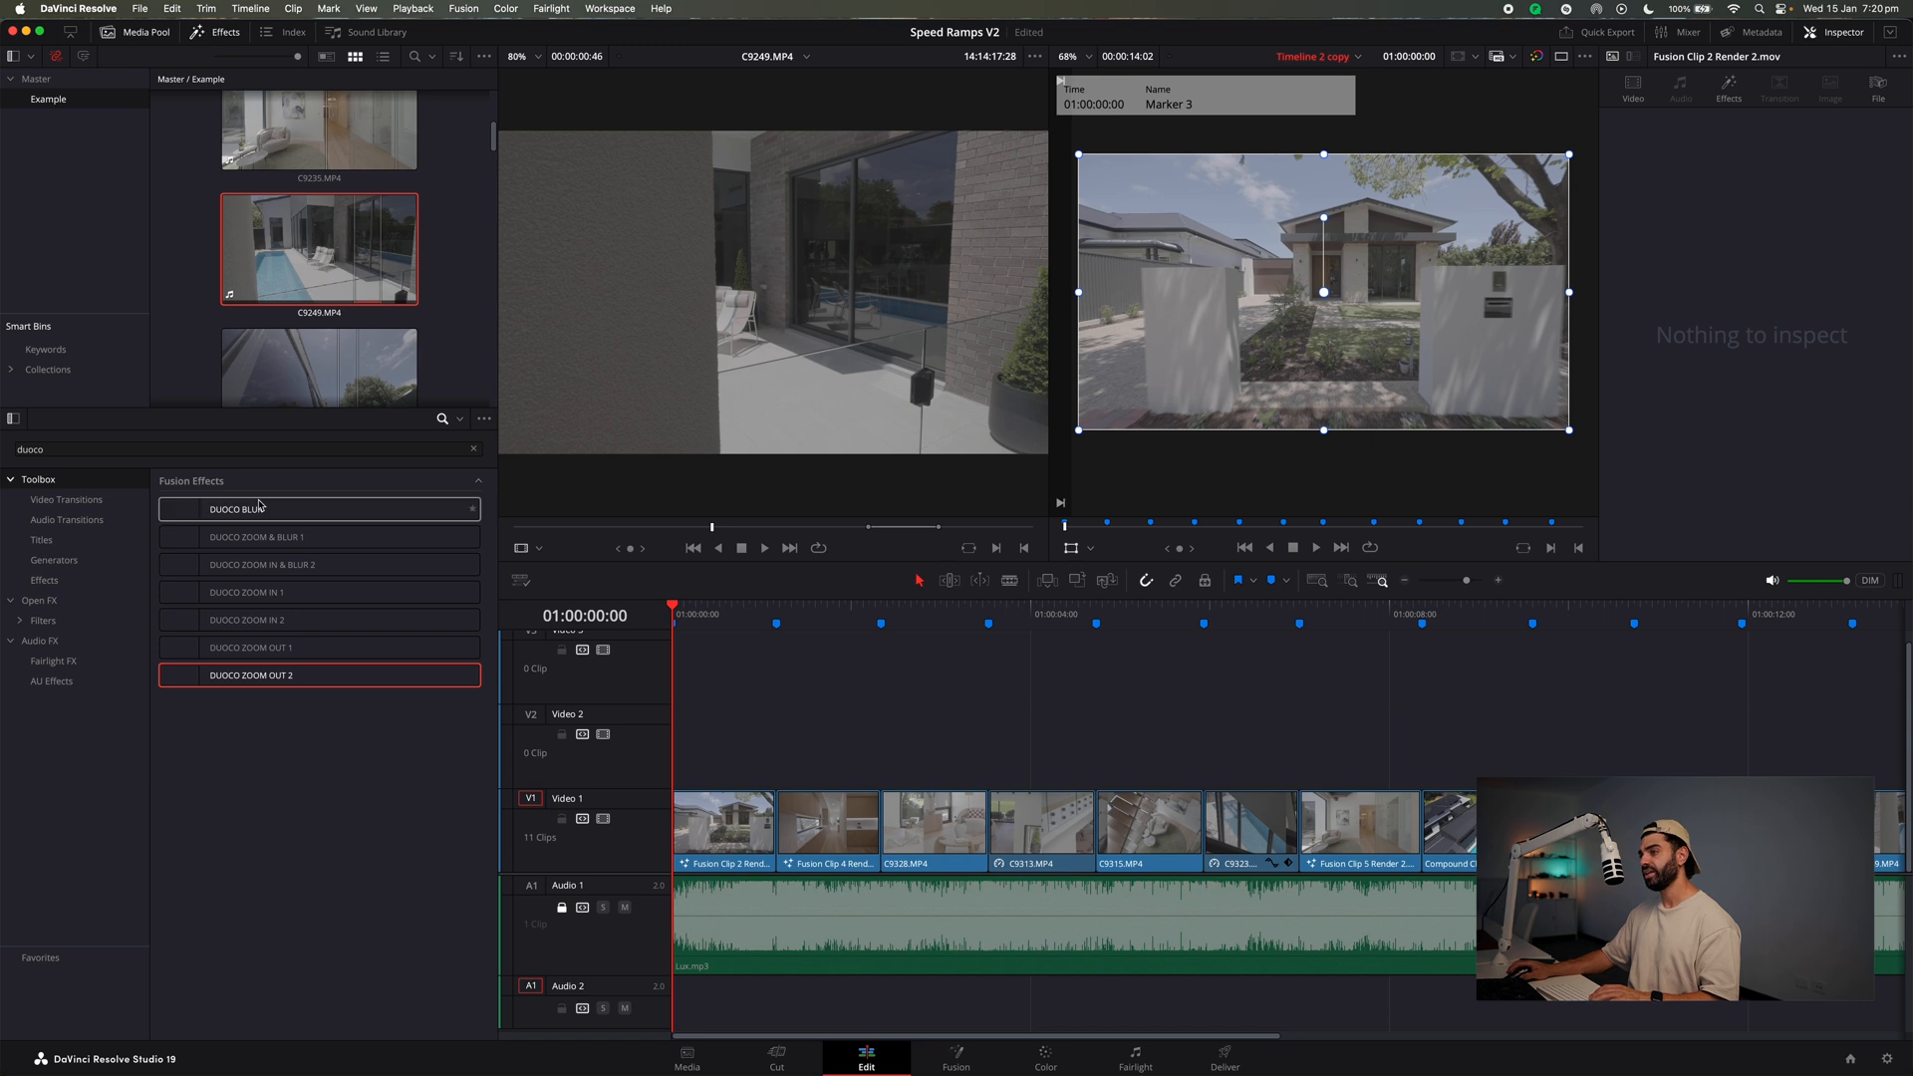
pyautogui.tripleClick(208, 447)
pyautogui.write('adju')
pyautogui.moveTo(254, 510); pyautogui.dragTo(840, 767)
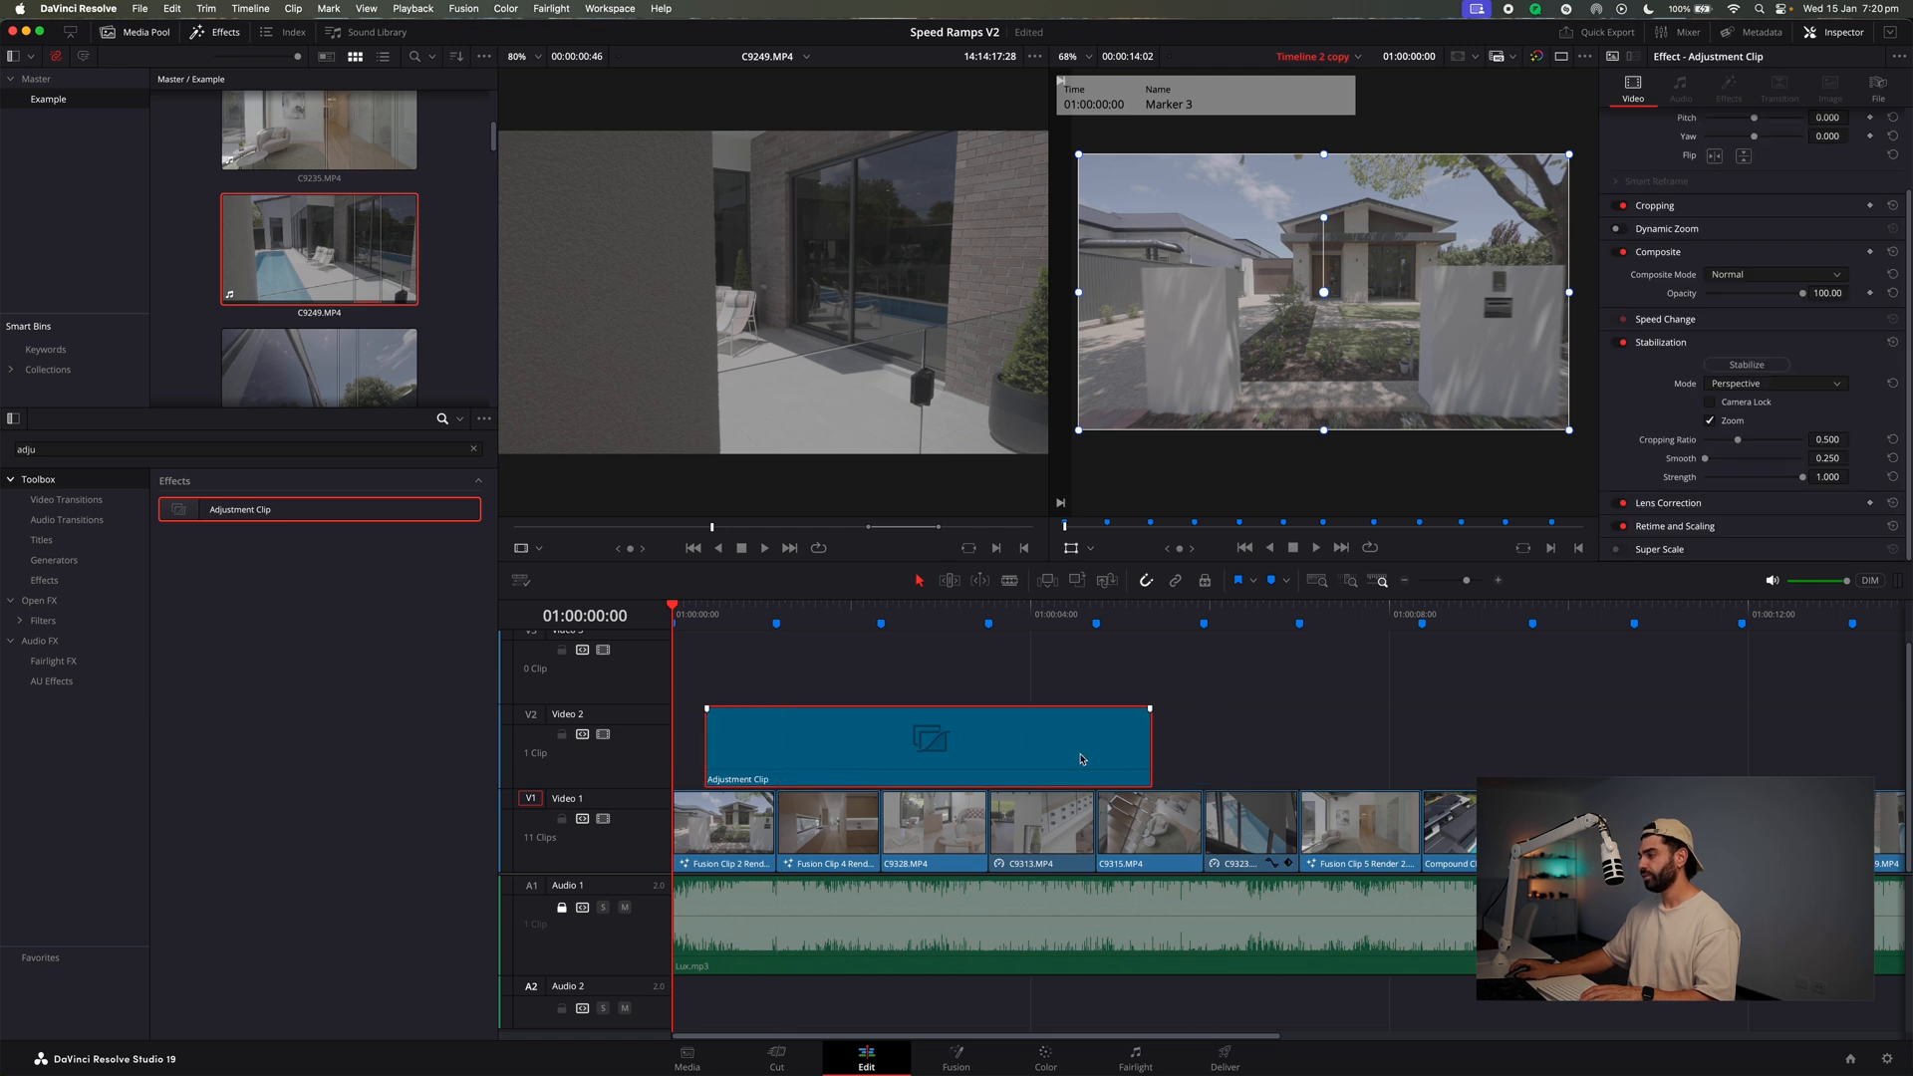
pyautogui.moveTo(1146, 738); pyautogui.dragTo(775, 742)
# Play the opening shot and duplicate the adjustment clip directly after itself, over the start of the second clip.
pyautogui.click(709, 618)
pyautogui.press('space')
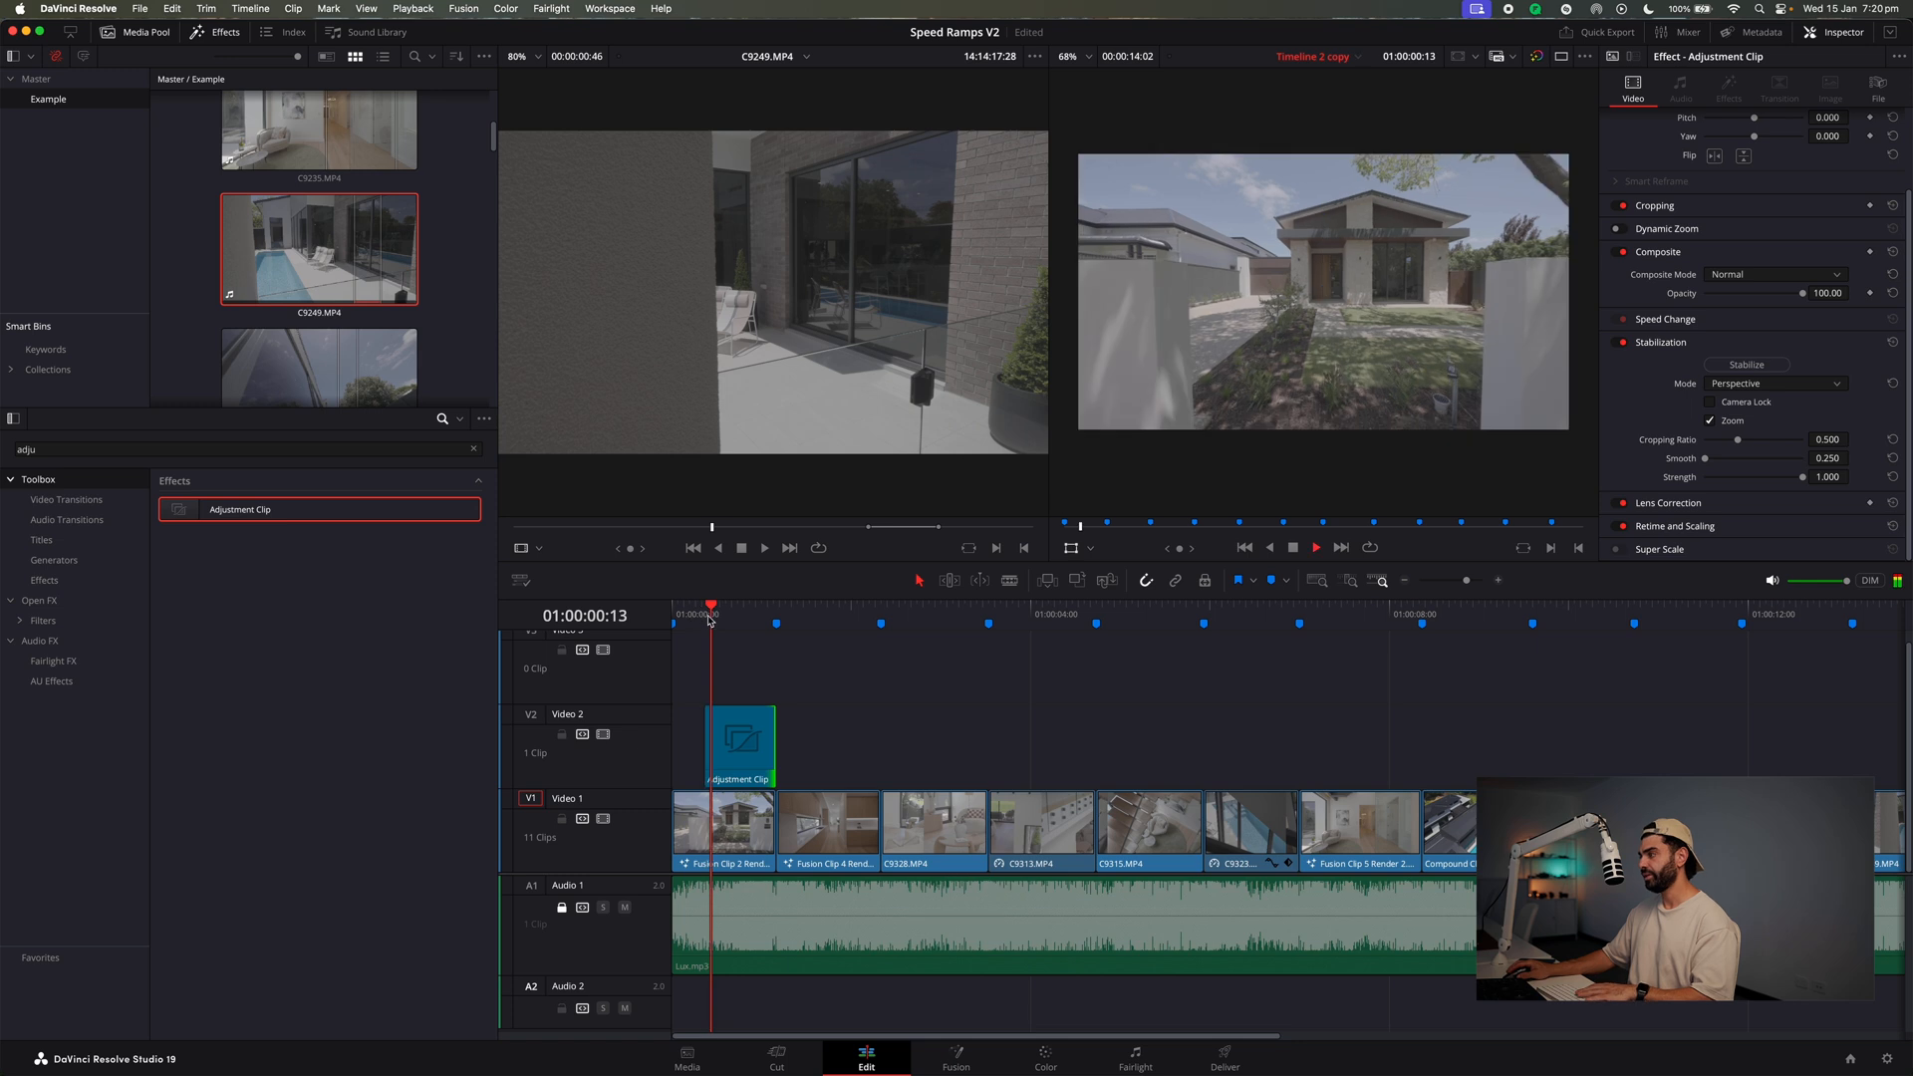
pyautogui.click(708, 618)
pyautogui.moveTo(747, 743); pyautogui.dragTo(819, 740)
pyautogui.click(730, 619)
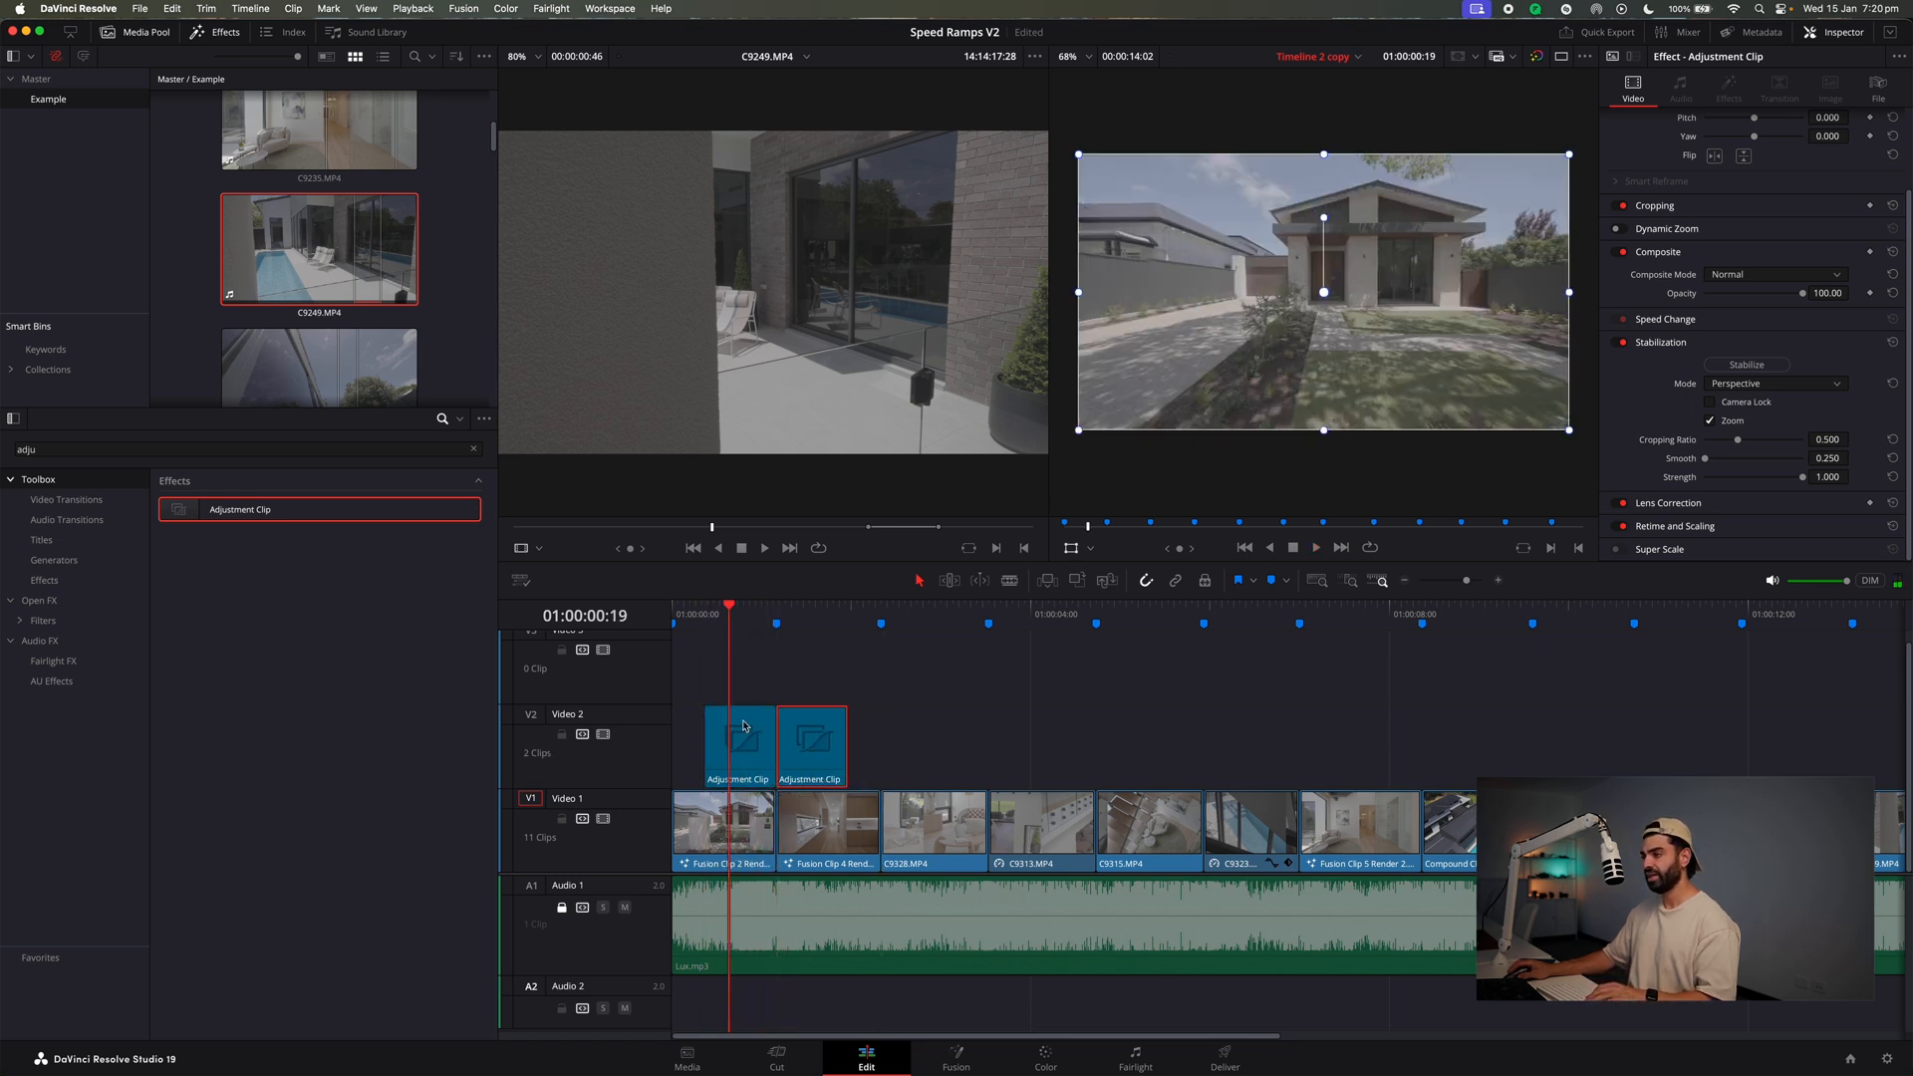
# Search the effects library for "moti" and open the first adjustment clip in Fusion.
pyautogui.click(128, 452)
pyautogui.press('super+a')
pyautogui.write('moti')
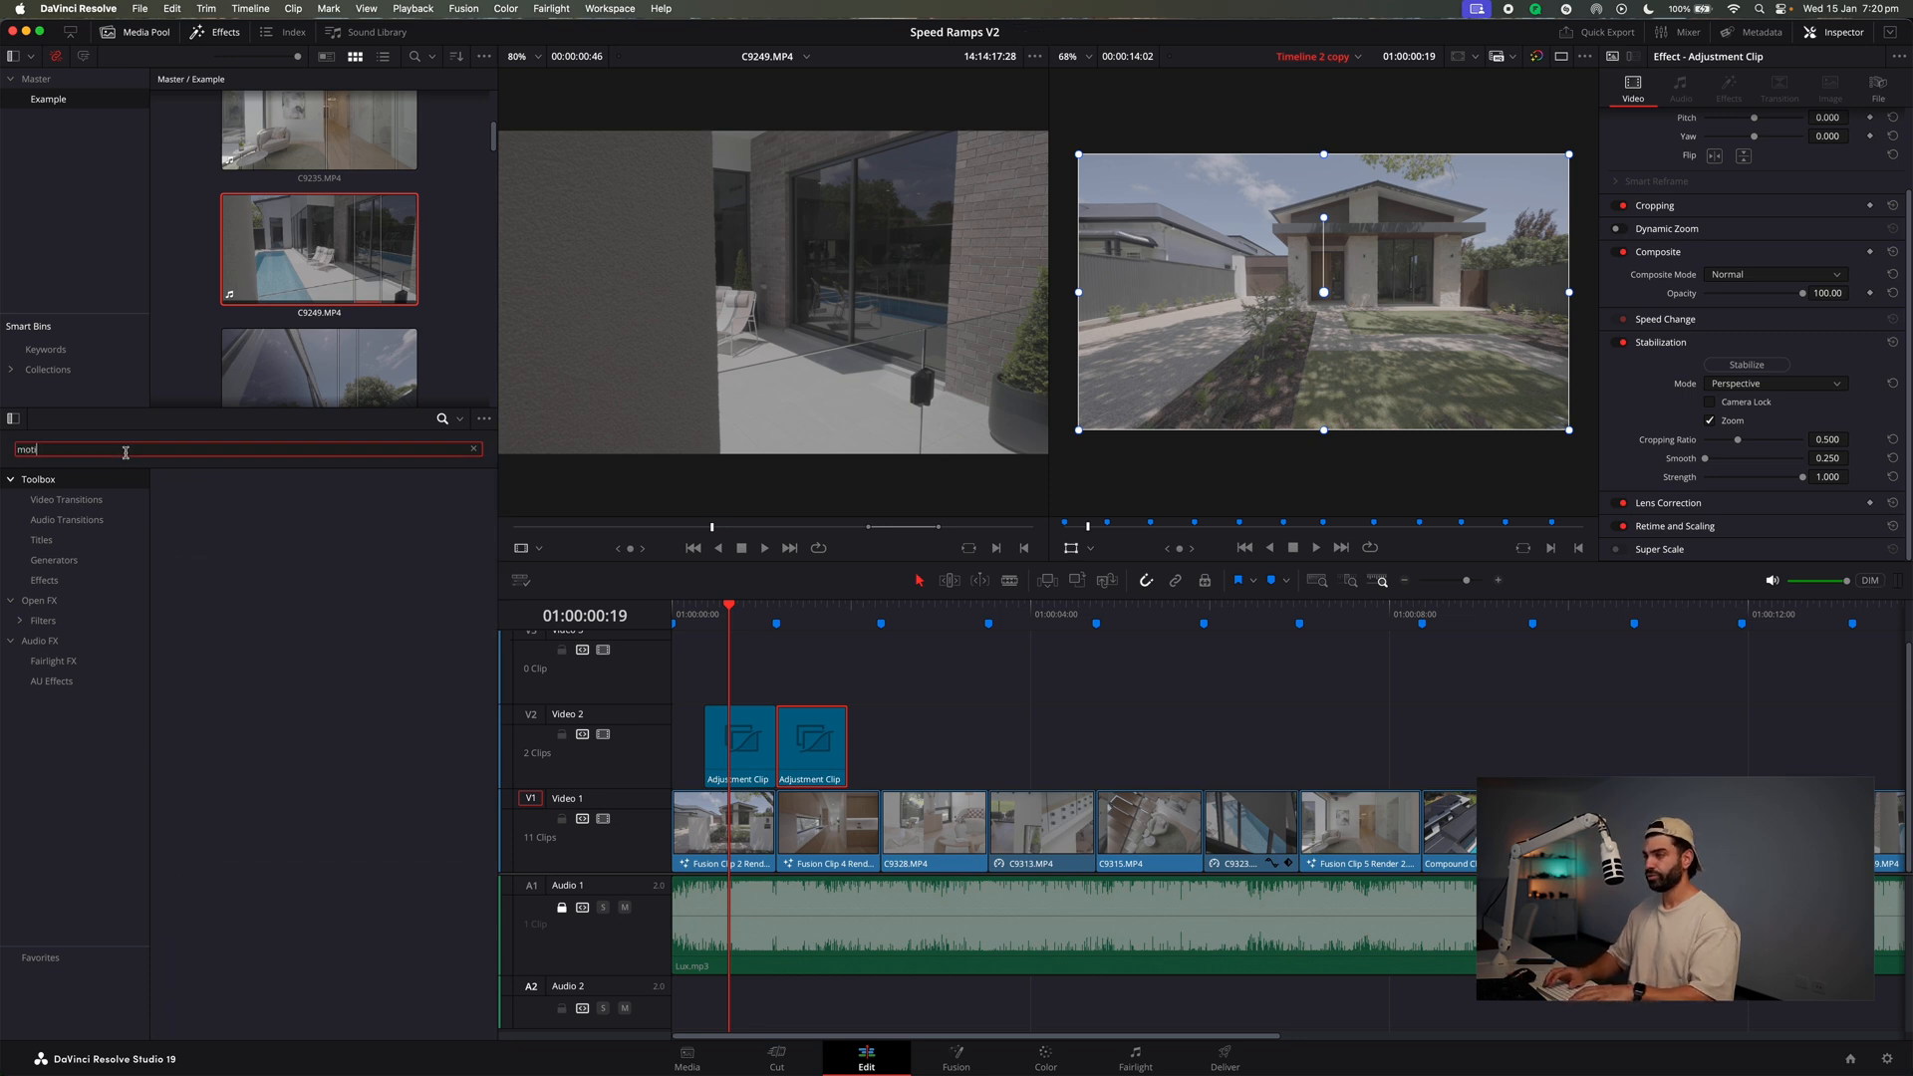
pyautogui.click(88, 504)
pyautogui.click(111, 453)
pyautogui.click(868, 693)
pyautogui.click(732, 752)
pyautogui.click(954, 1057)
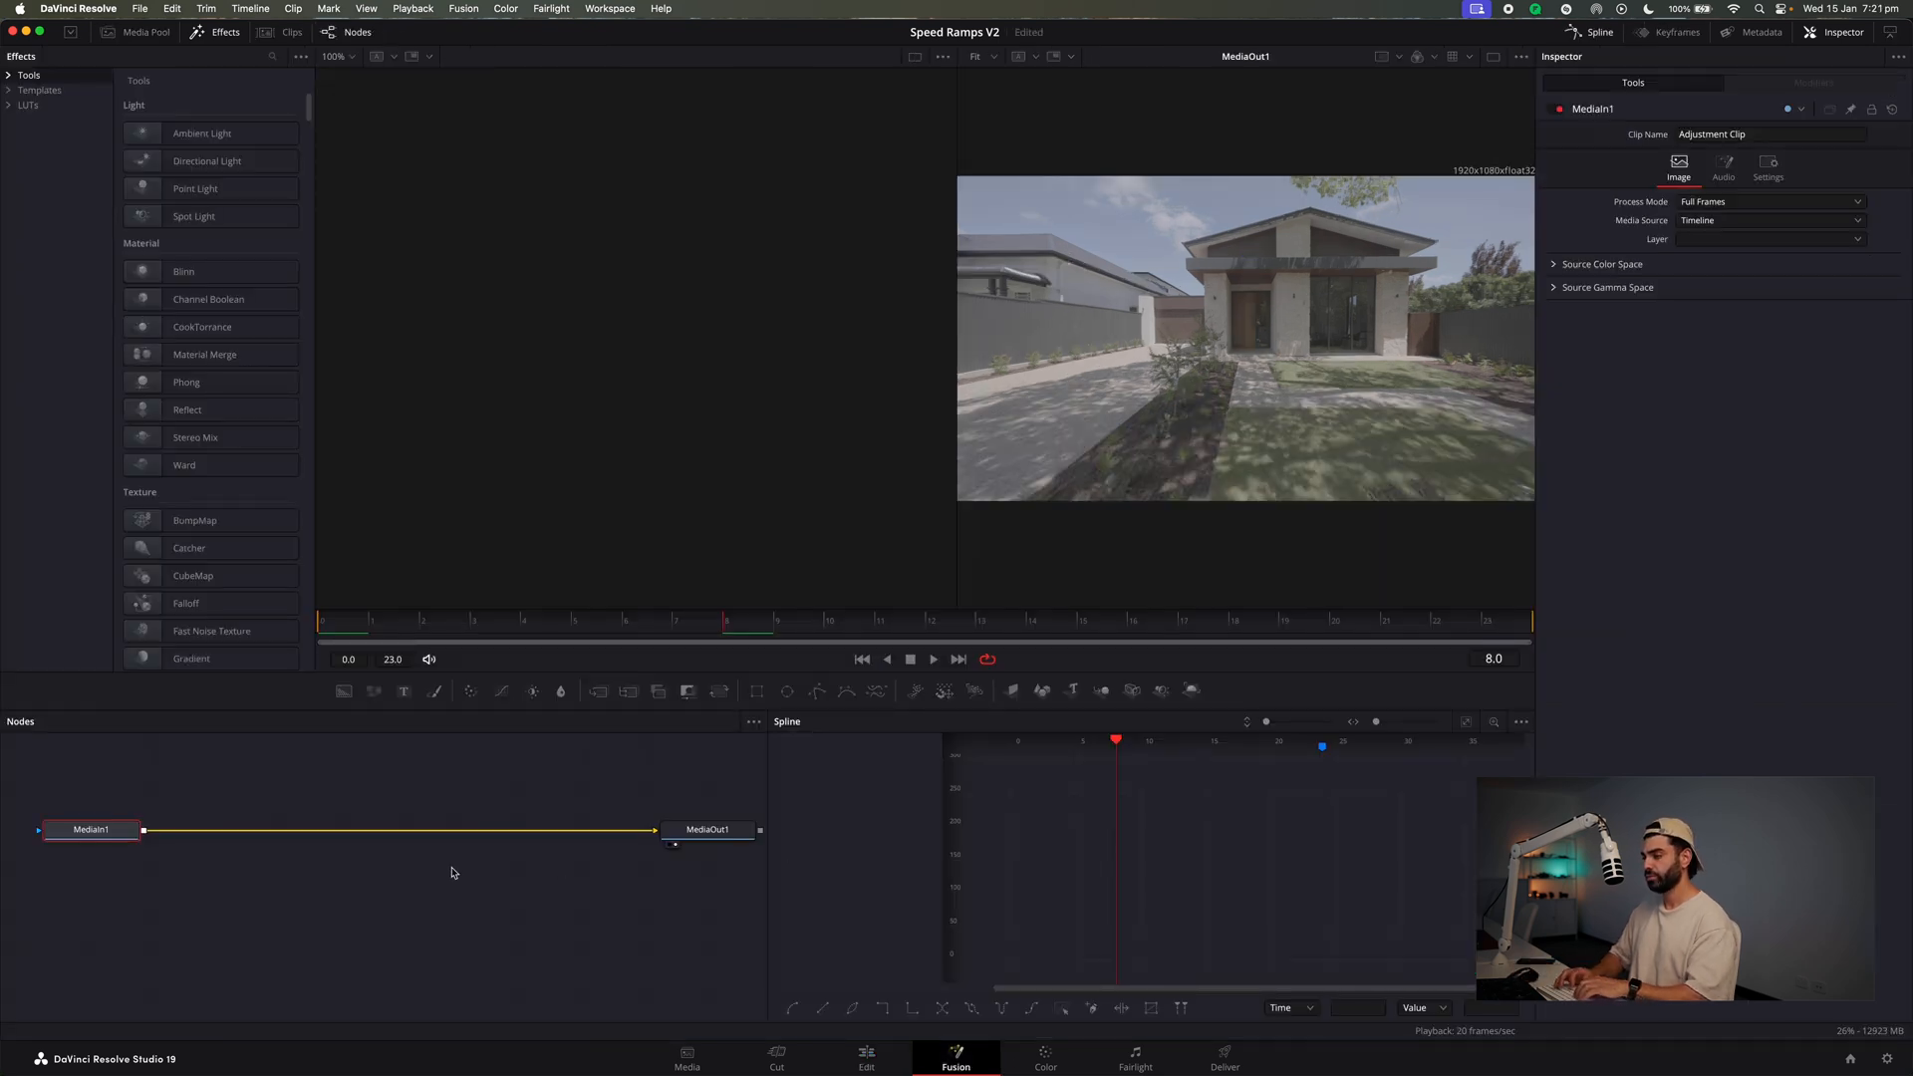
# Try a Vector Motion Blur node between MediaIn1 and MediaOut1, and delete it again.
pyautogui.hotkey('shift', 'space')
pyautogui.write('time')
pyautogui.press('BackSpace')
pyautogui.press('BackSpace')
pyautogui.press('BackSpace')
pyautogui.press('BackSpace')
pyautogui.write('mot')
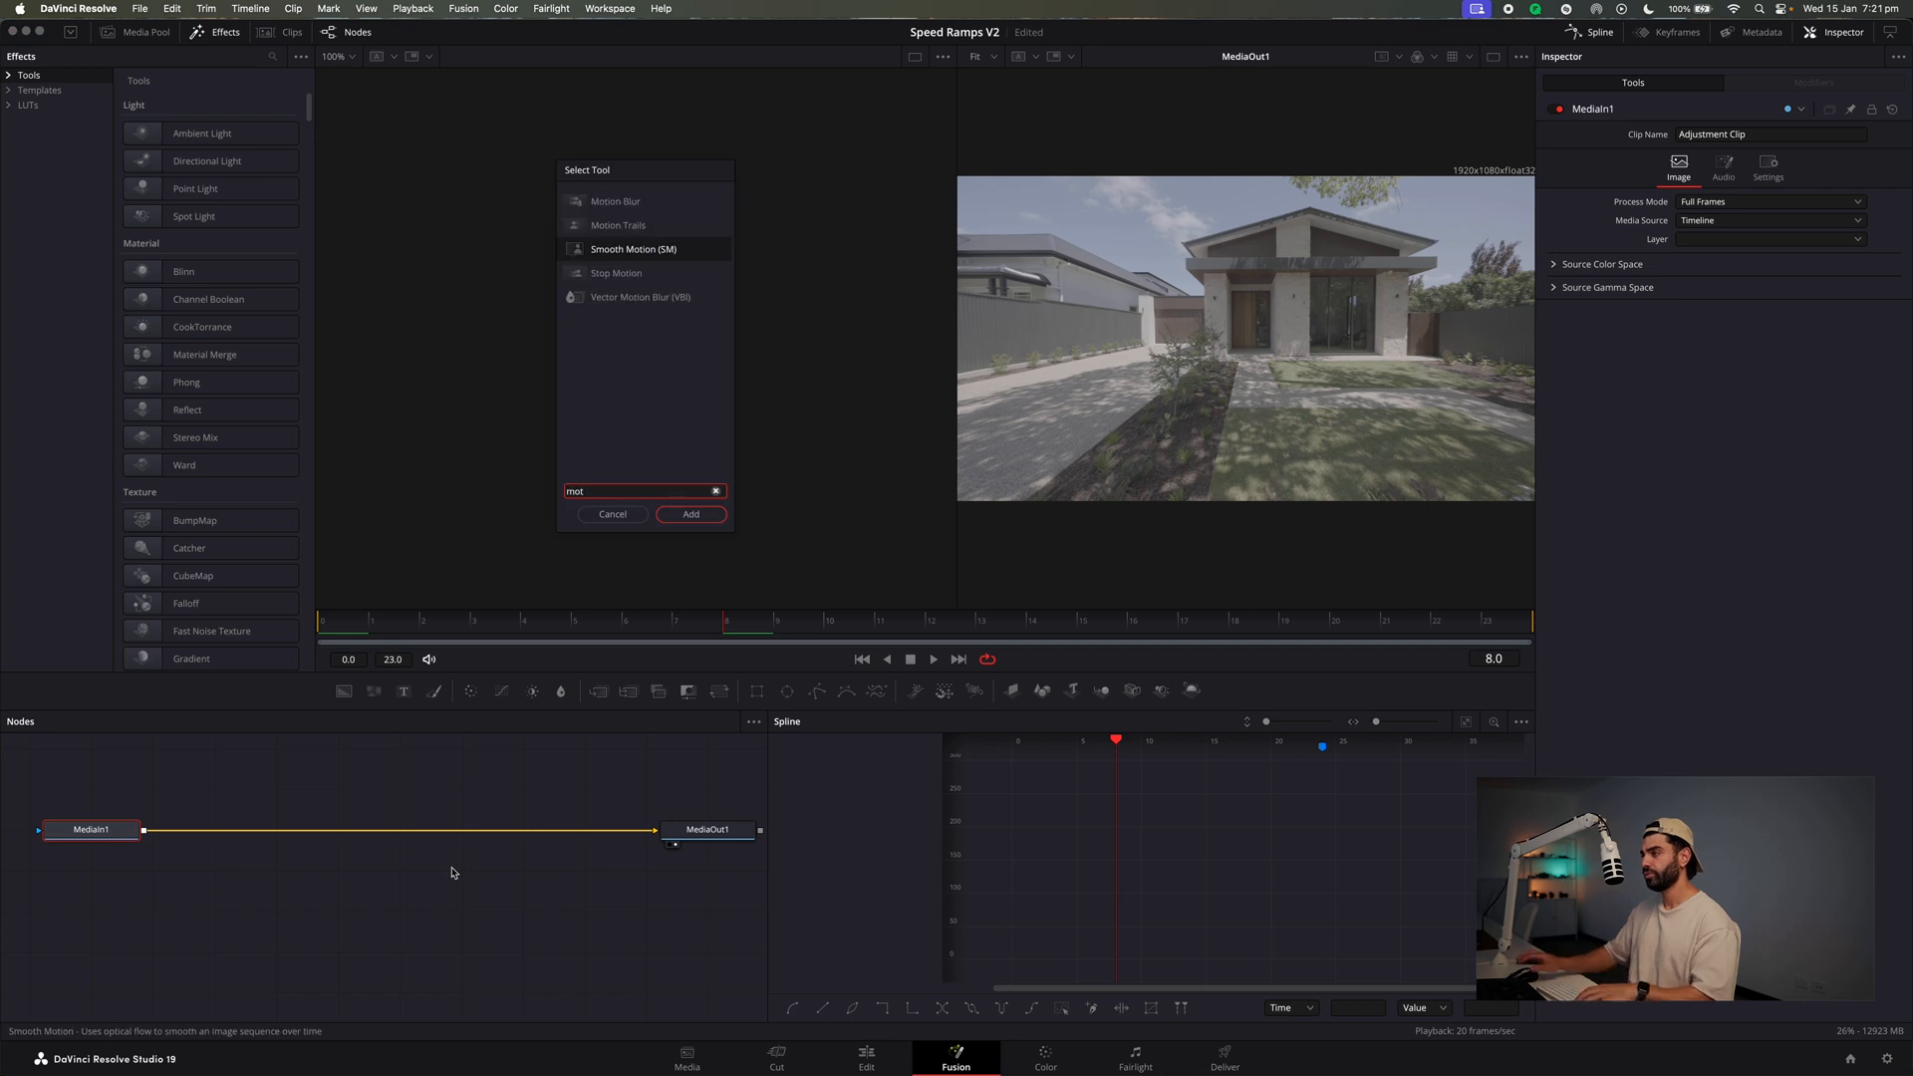
pyautogui.click(632, 206)
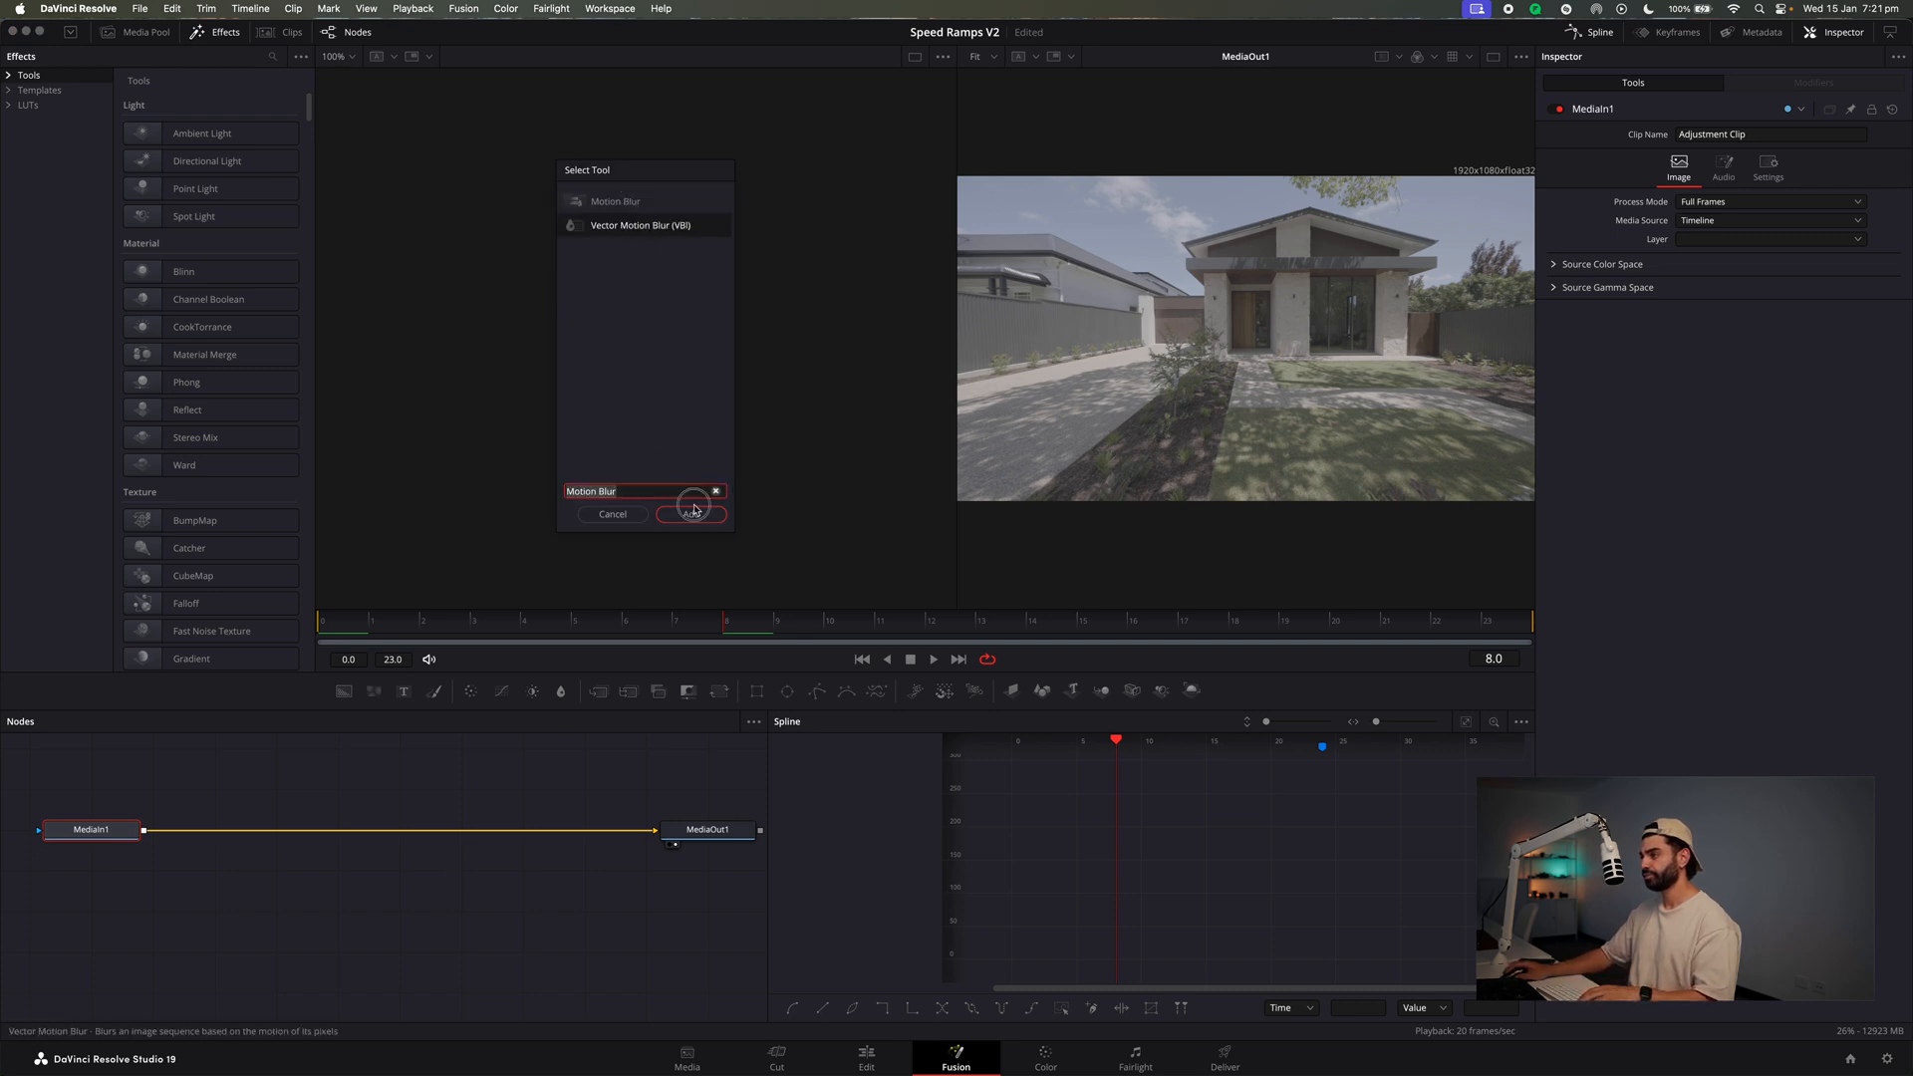
pyautogui.click(694, 513)
pyautogui.moveTo(239, 826); pyautogui.dragTo(388, 831)
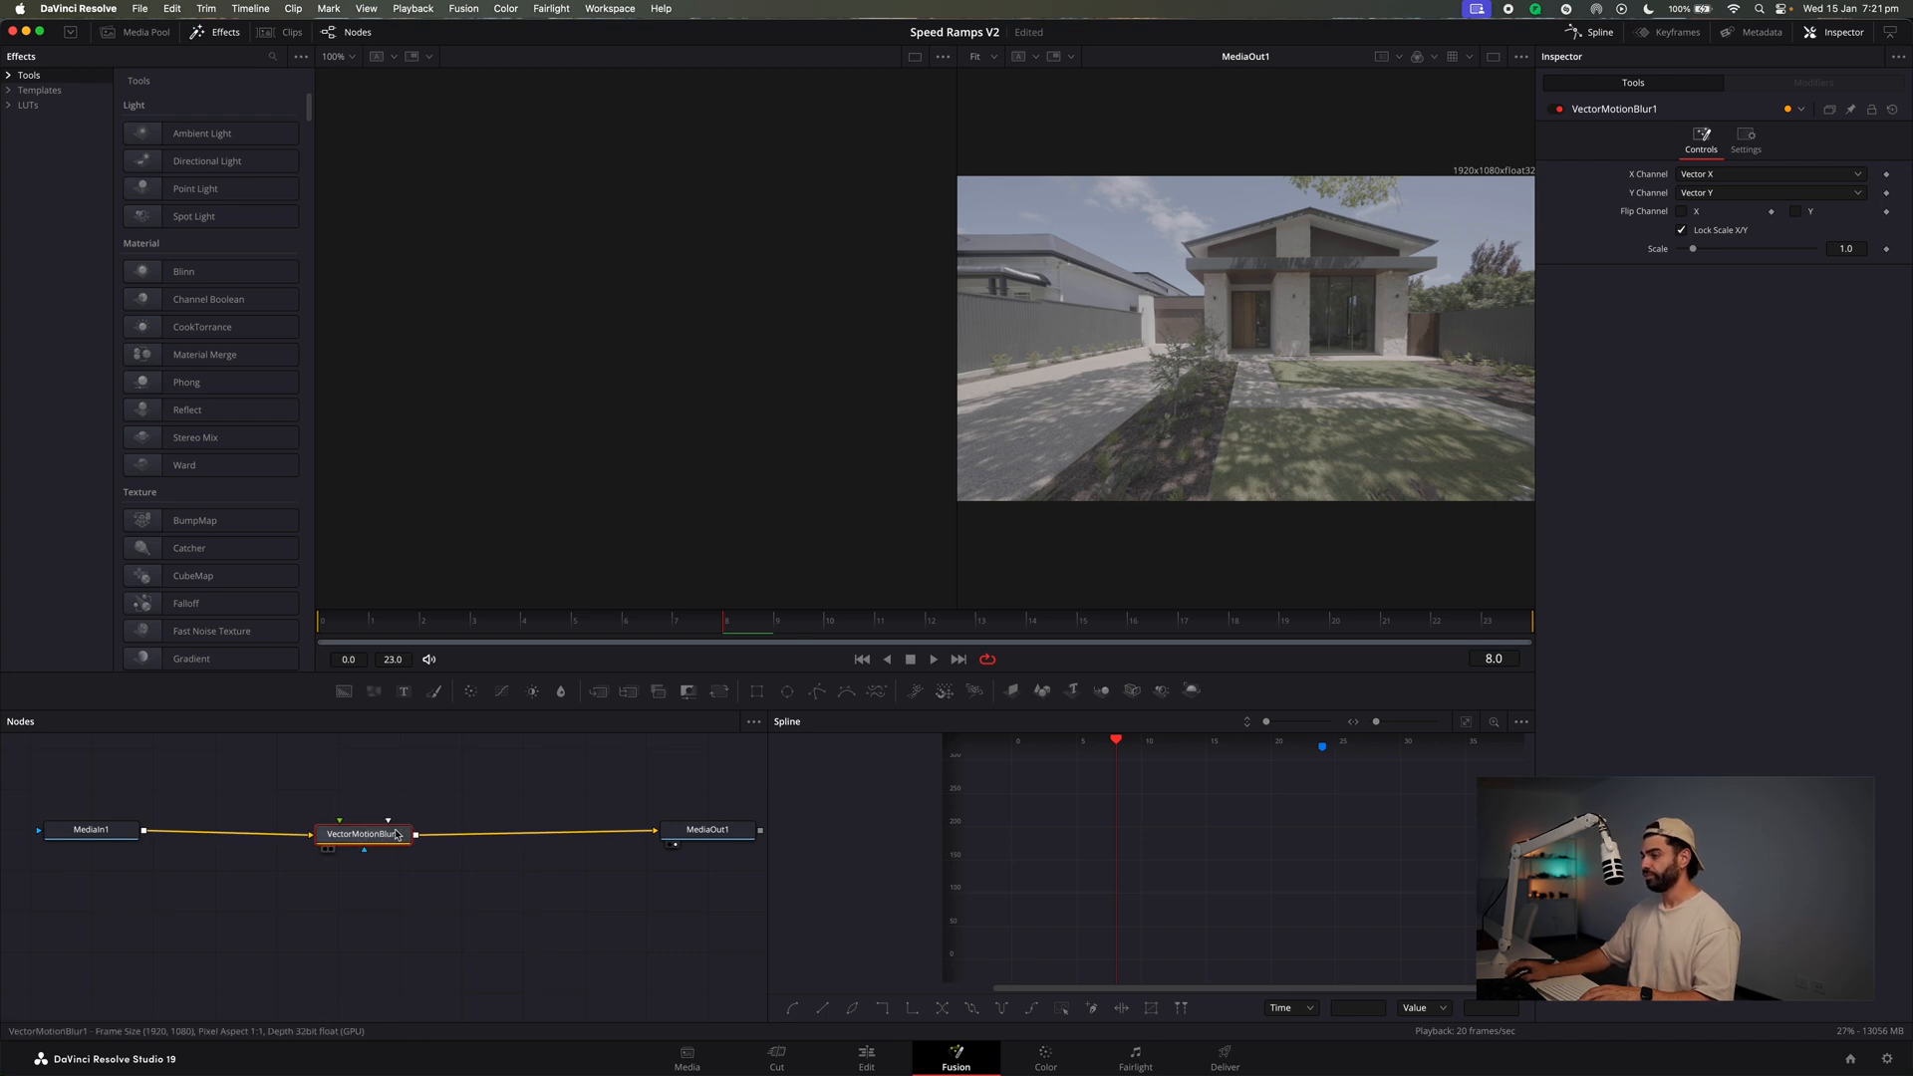
pyautogui.press('Delete')
# Add a Motion Blur node between MediaIn1 and MediaOut1 in the adjustment clip's composition.
pyautogui.hotkey('shift', 'space')
pyautogui.write('motion')
pyautogui.click(631, 225)
pyautogui.click(639, 493)
pyautogui.press('BackSpace')
pyautogui.press('BackSpace')
pyautogui.press('BackSpace')
pyautogui.press('BackSpace')
pyautogui.write('Blur')
pyautogui.click(619, 200)
pyautogui.click(694, 512)
pyautogui.moveTo(249, 823); pyautogui.dragTo(334, 828)
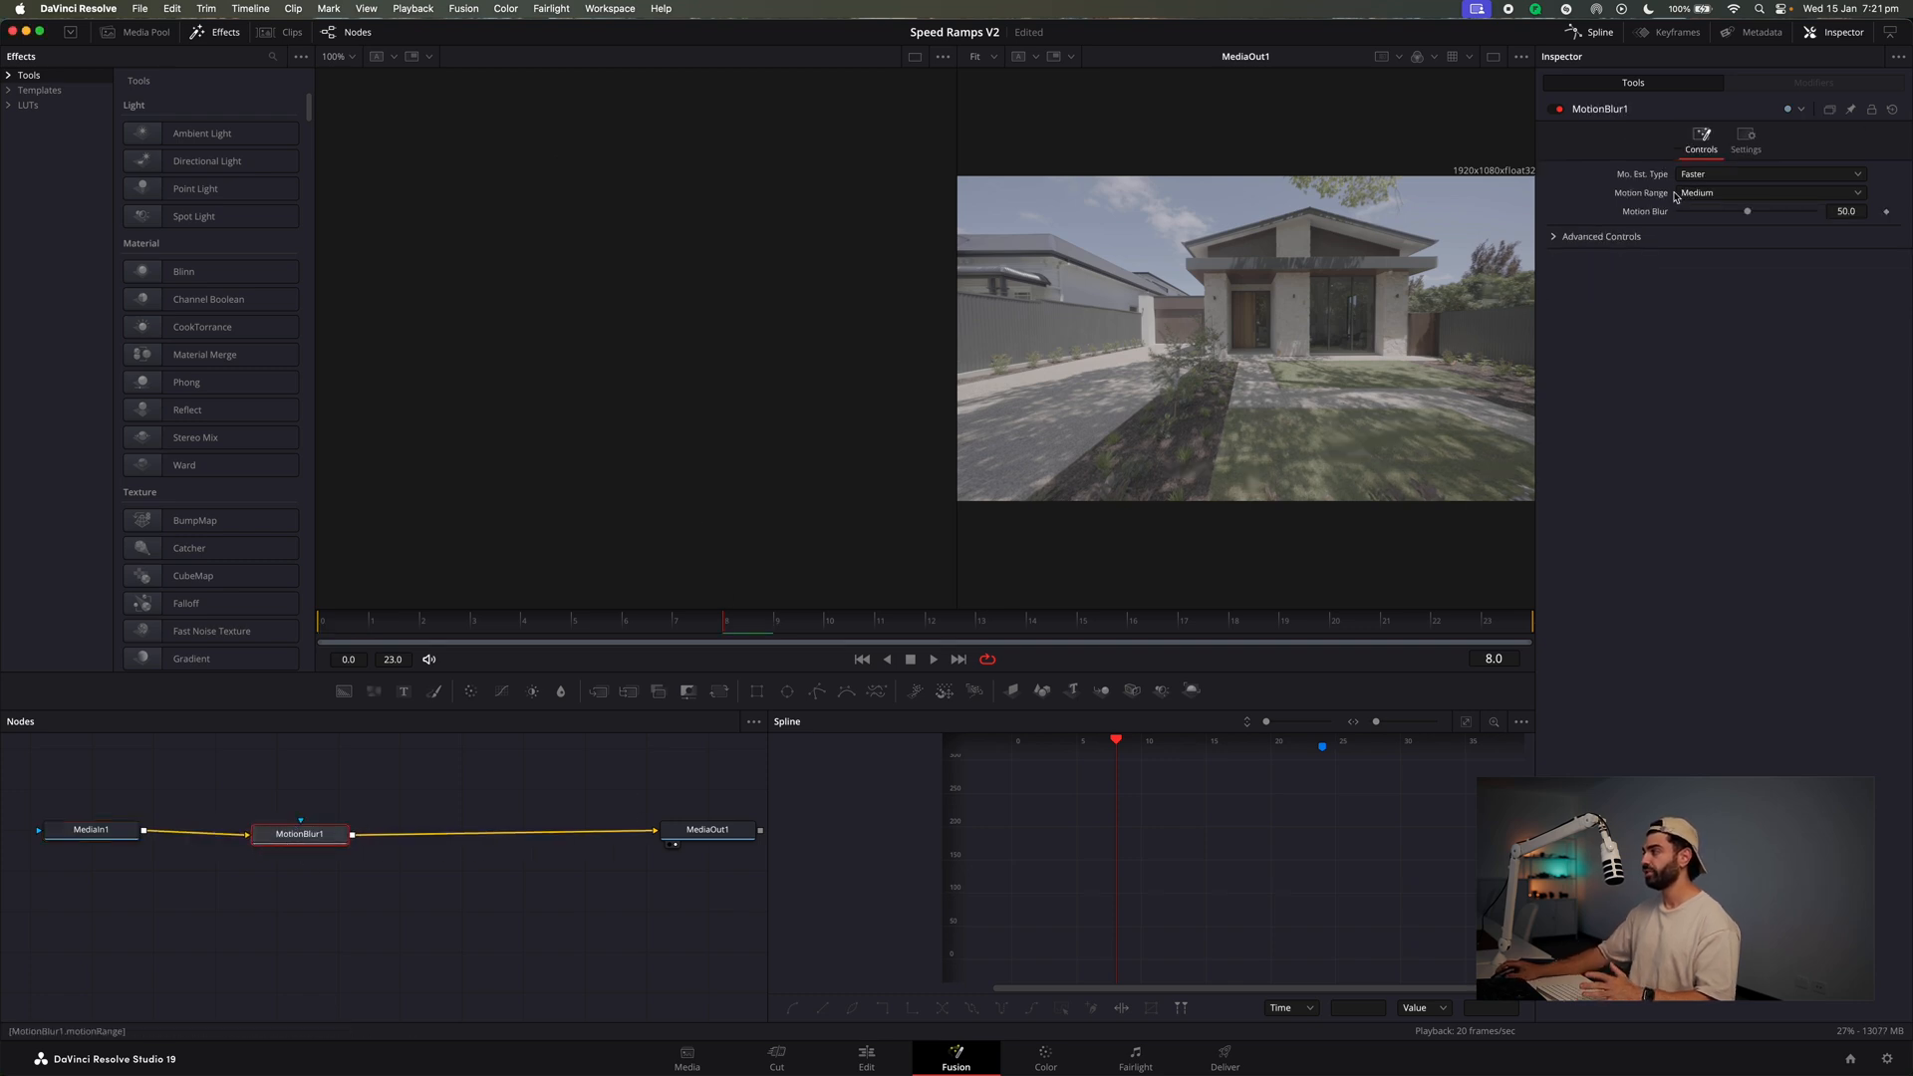
# Scrub through the blurred frames and review the motion estimation and Motion Range options, keeping Faster and Medium.
pyautogui.moveTo(566, 632); pyautogui.dragTo(821, 632)
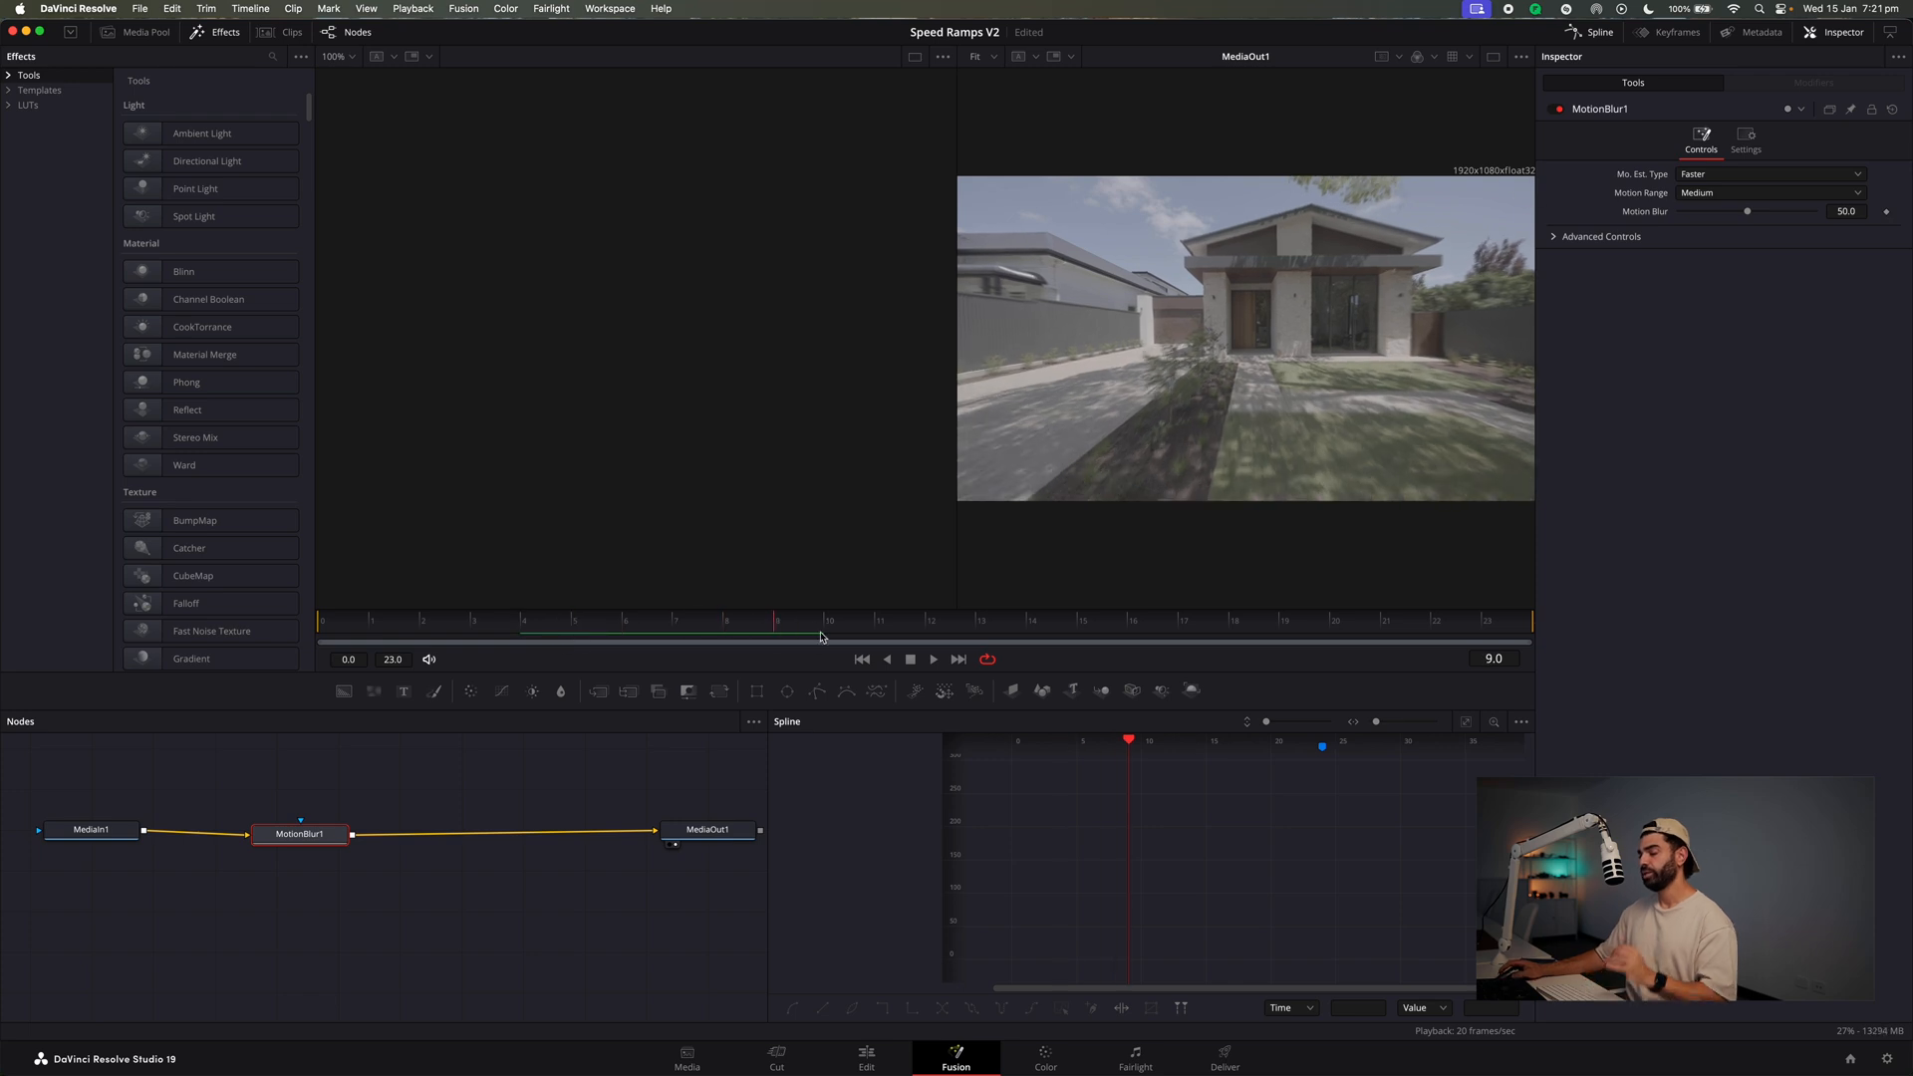
pyautogui.click(1738, 174)
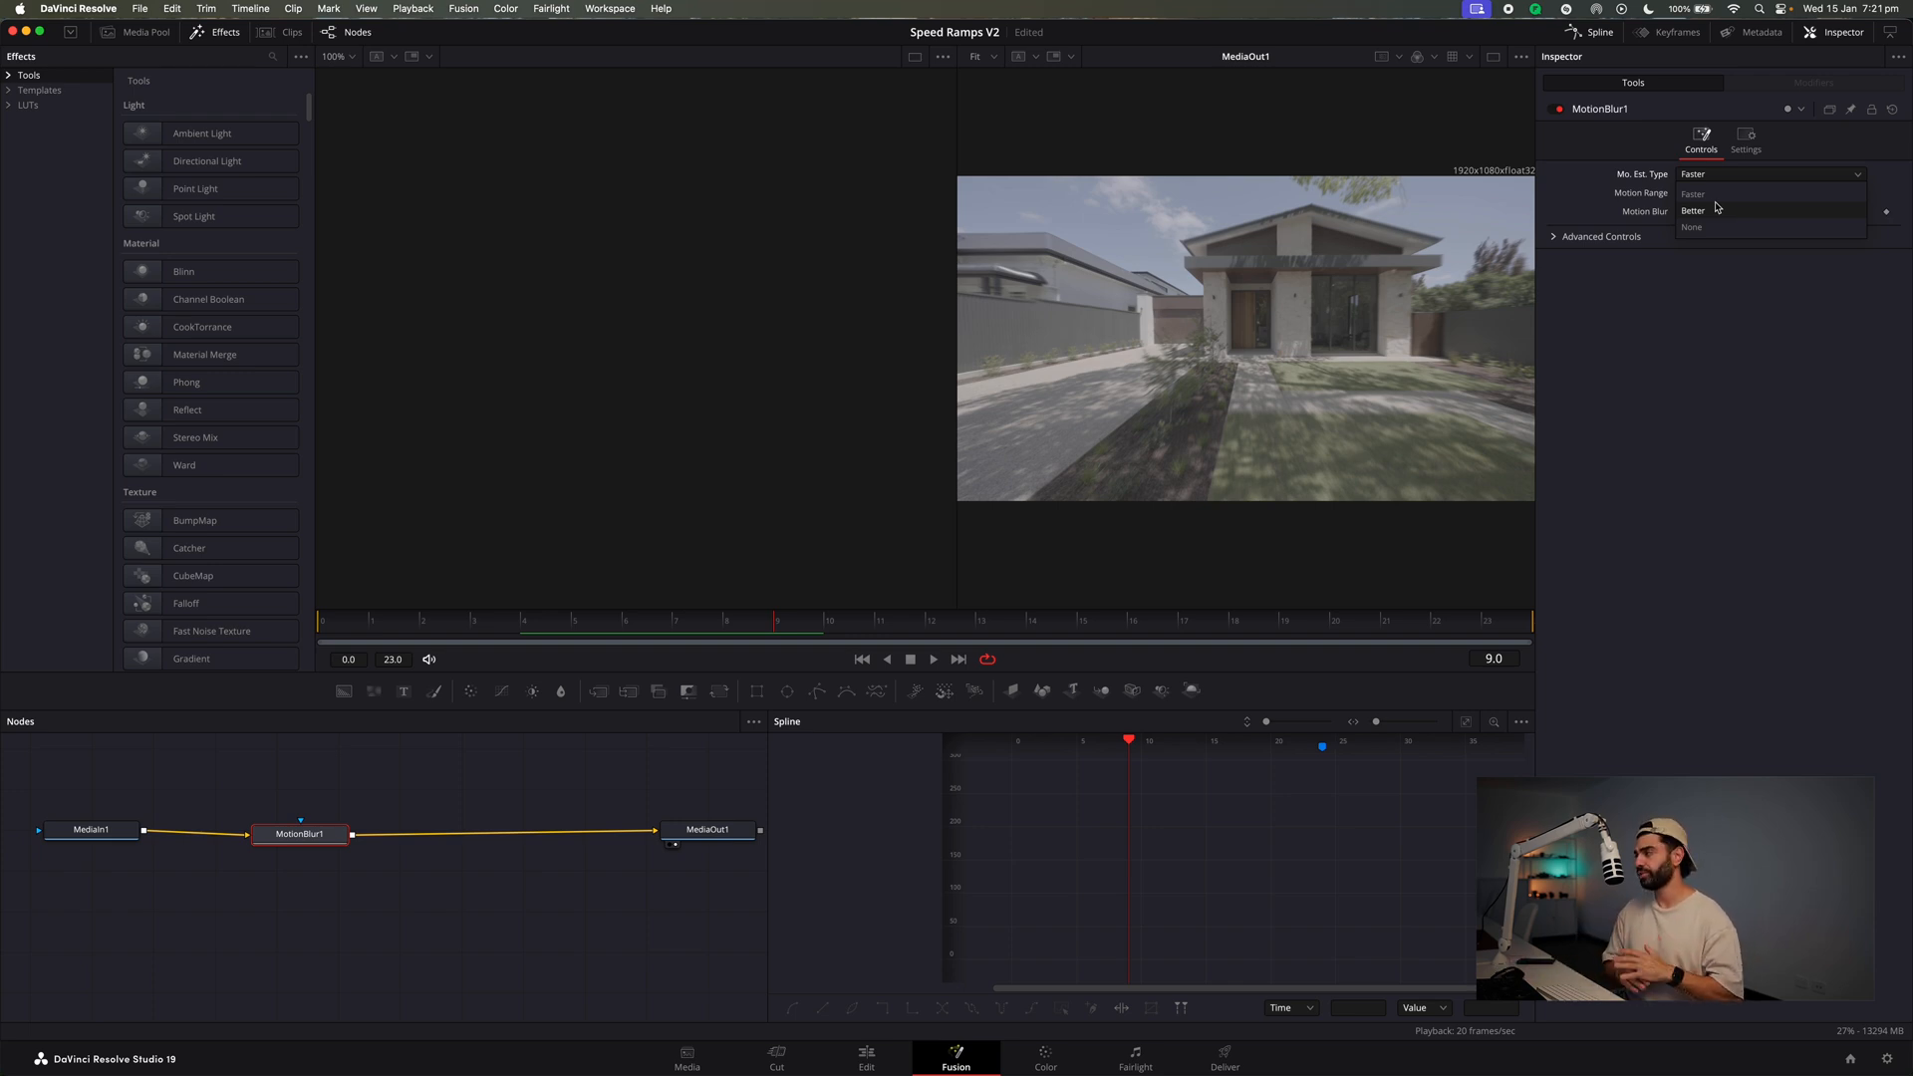
pyautogui.click(1714, 195)
pyautogui.click(1714, 196)
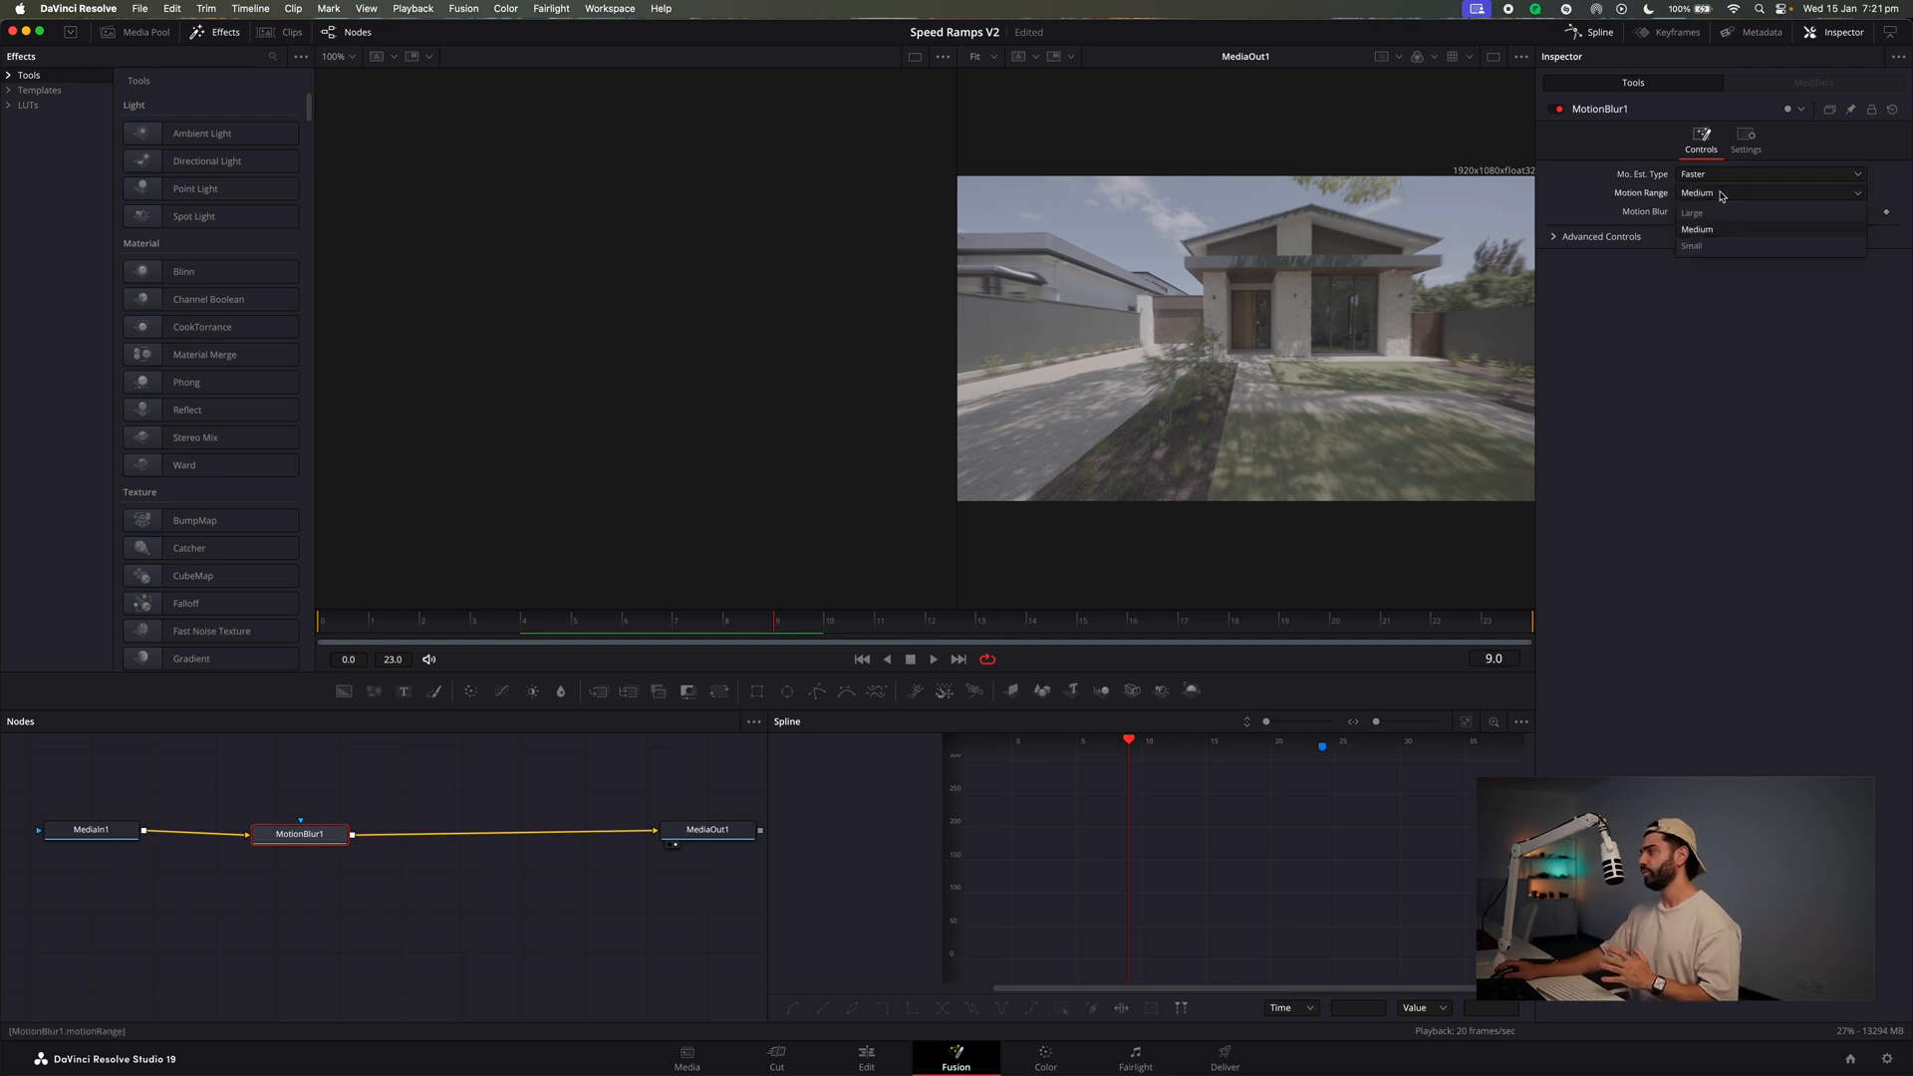
pyautogui.click(1708, 232)
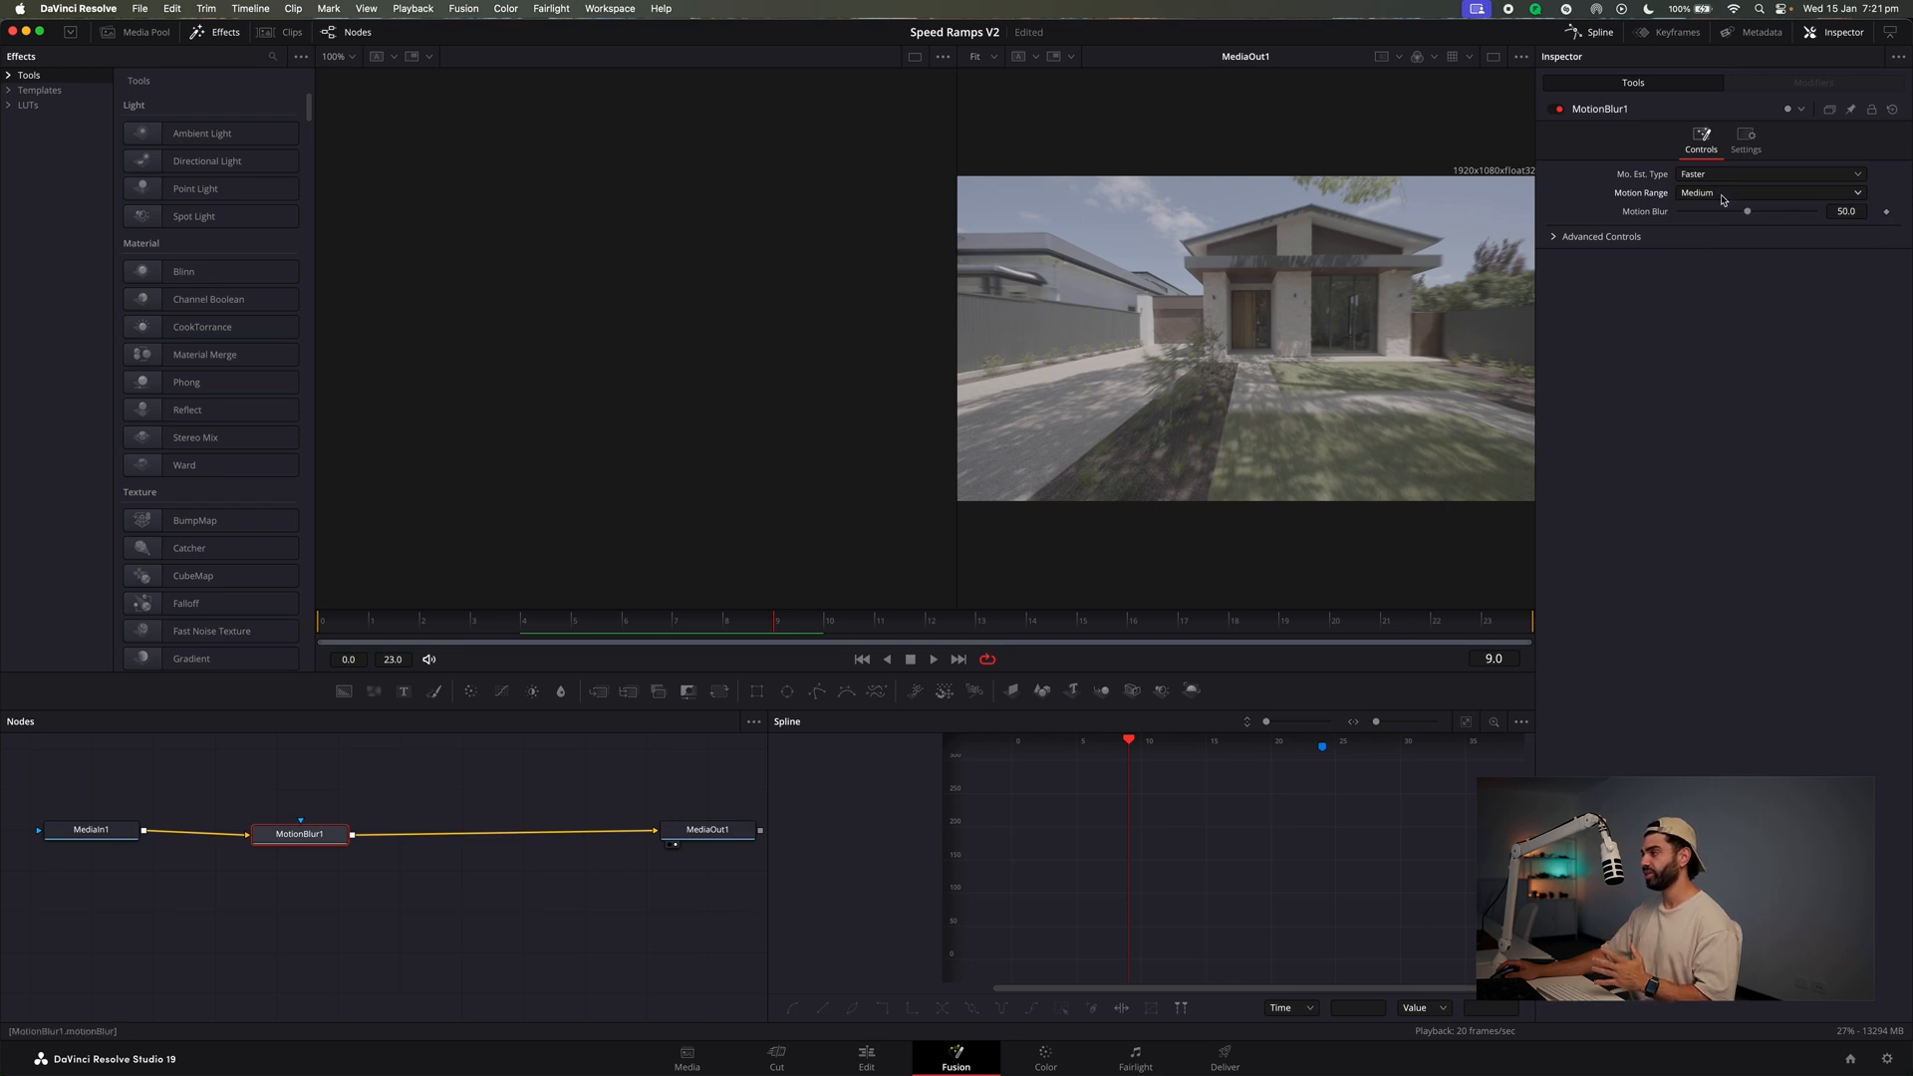
pyautogui.moveTo(462, 629); pyautogui.dragTo(329, 638)
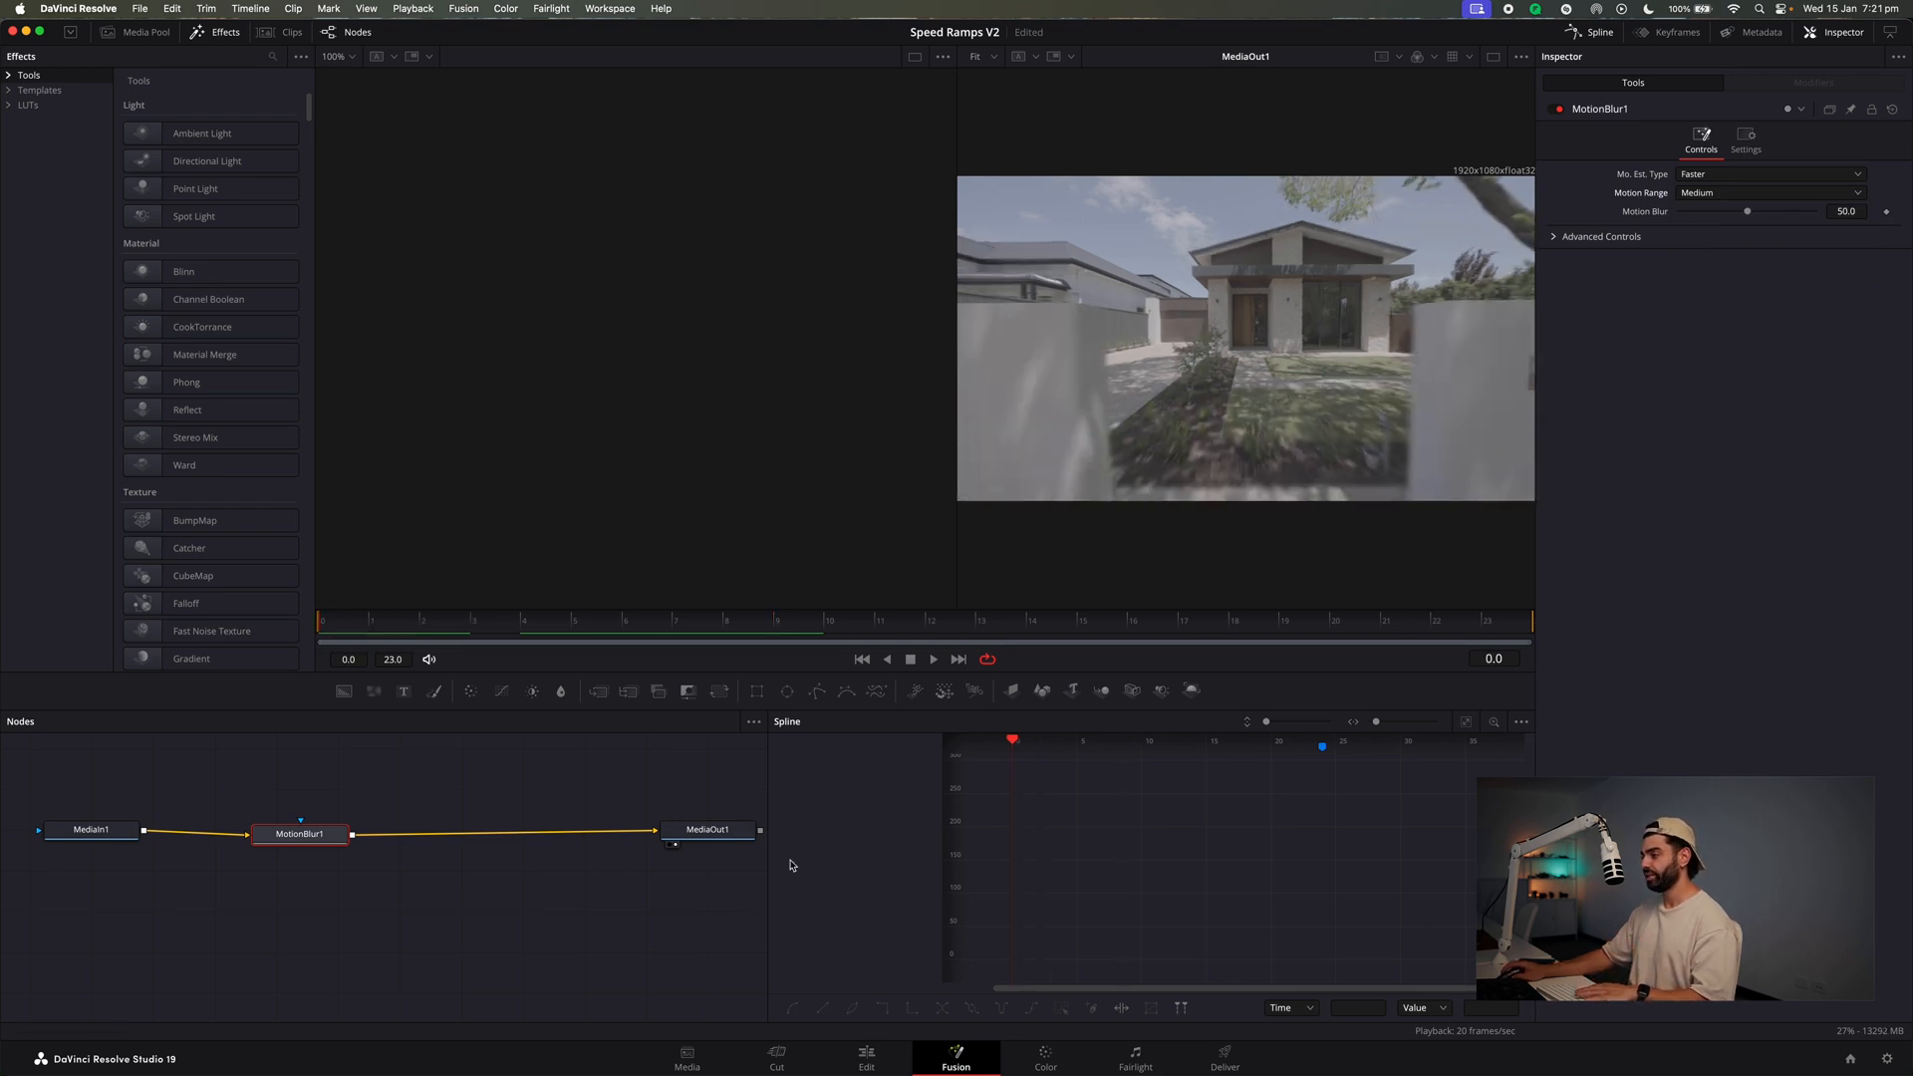
# Return to the edit timeline and play the opening house shot repeatedly to judge the motion blur.
pyautogui.click(867, 1058)
pyautogui.press('space')
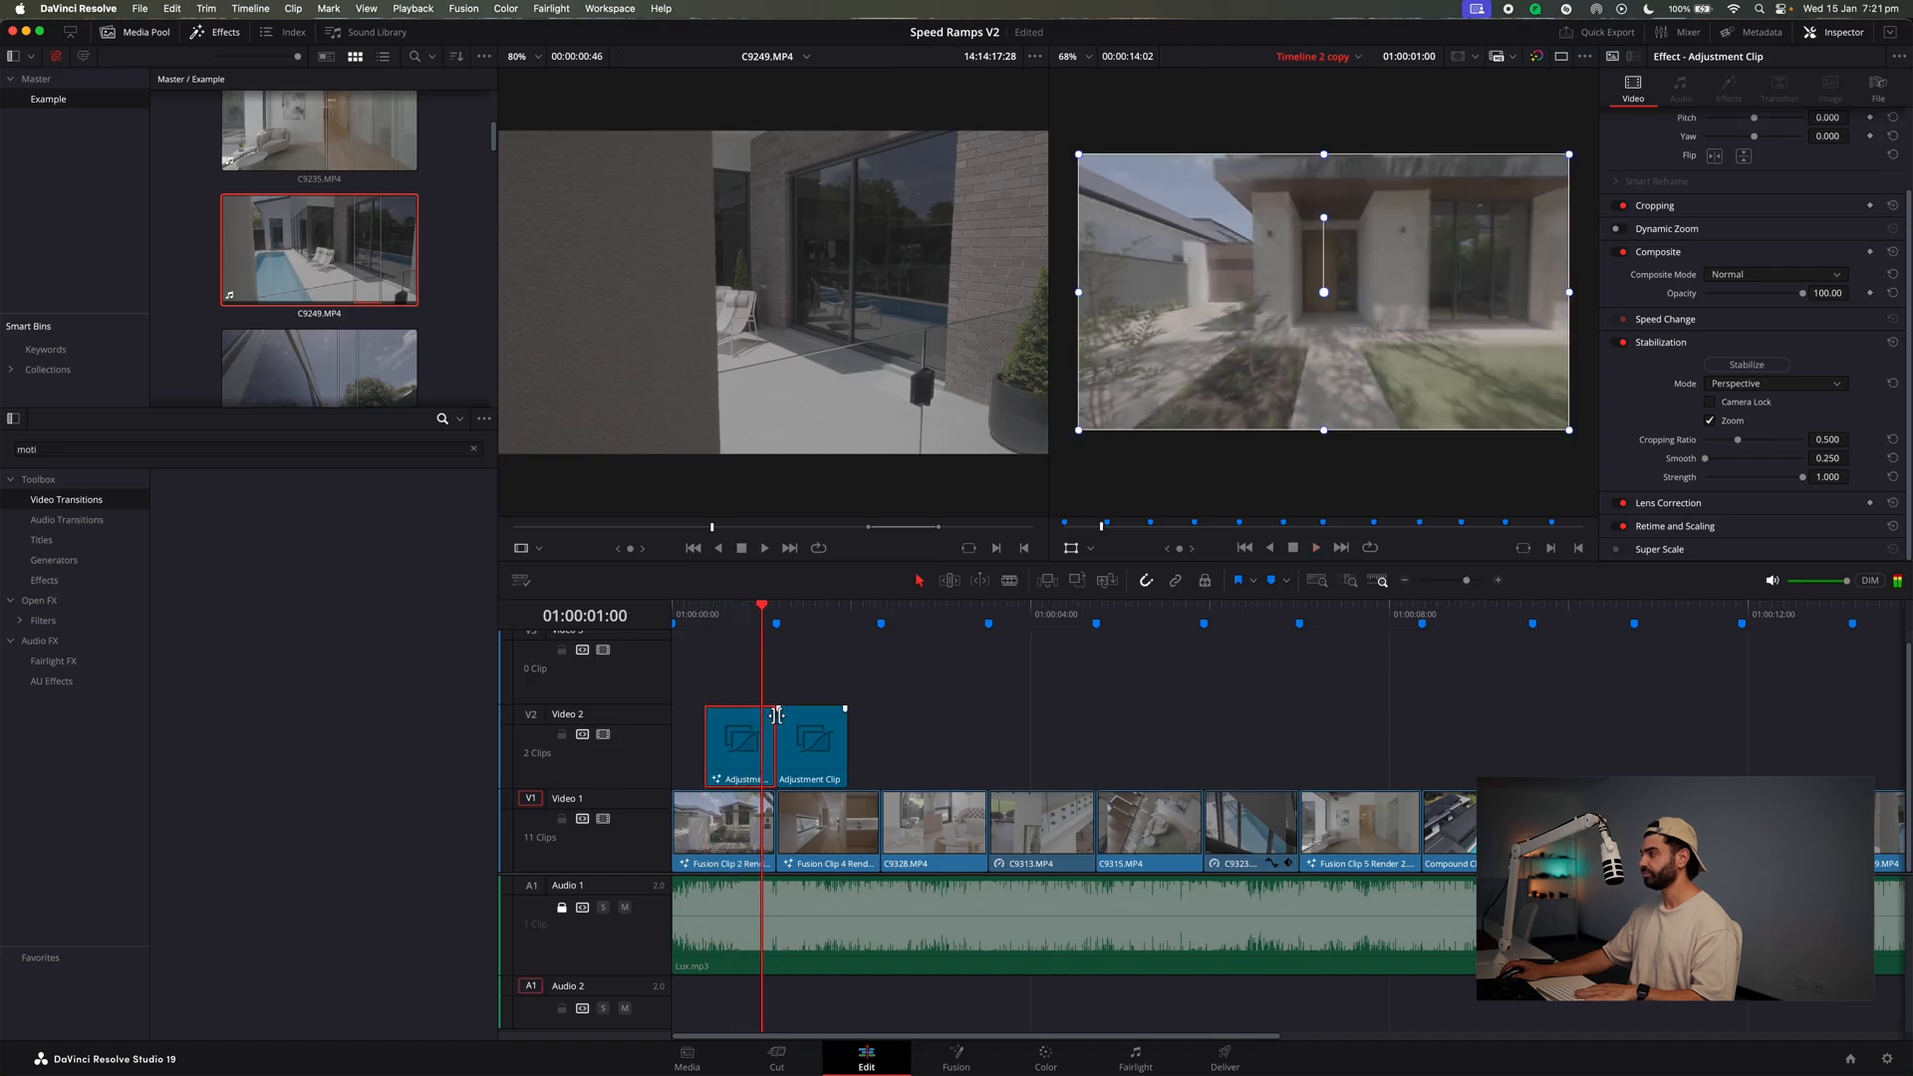
pyautogui.press('space')
pyautogui.press('space')
pyautogui.click(736, 613)
pyautogui.press('space')
pyautogui.click(697, 618)
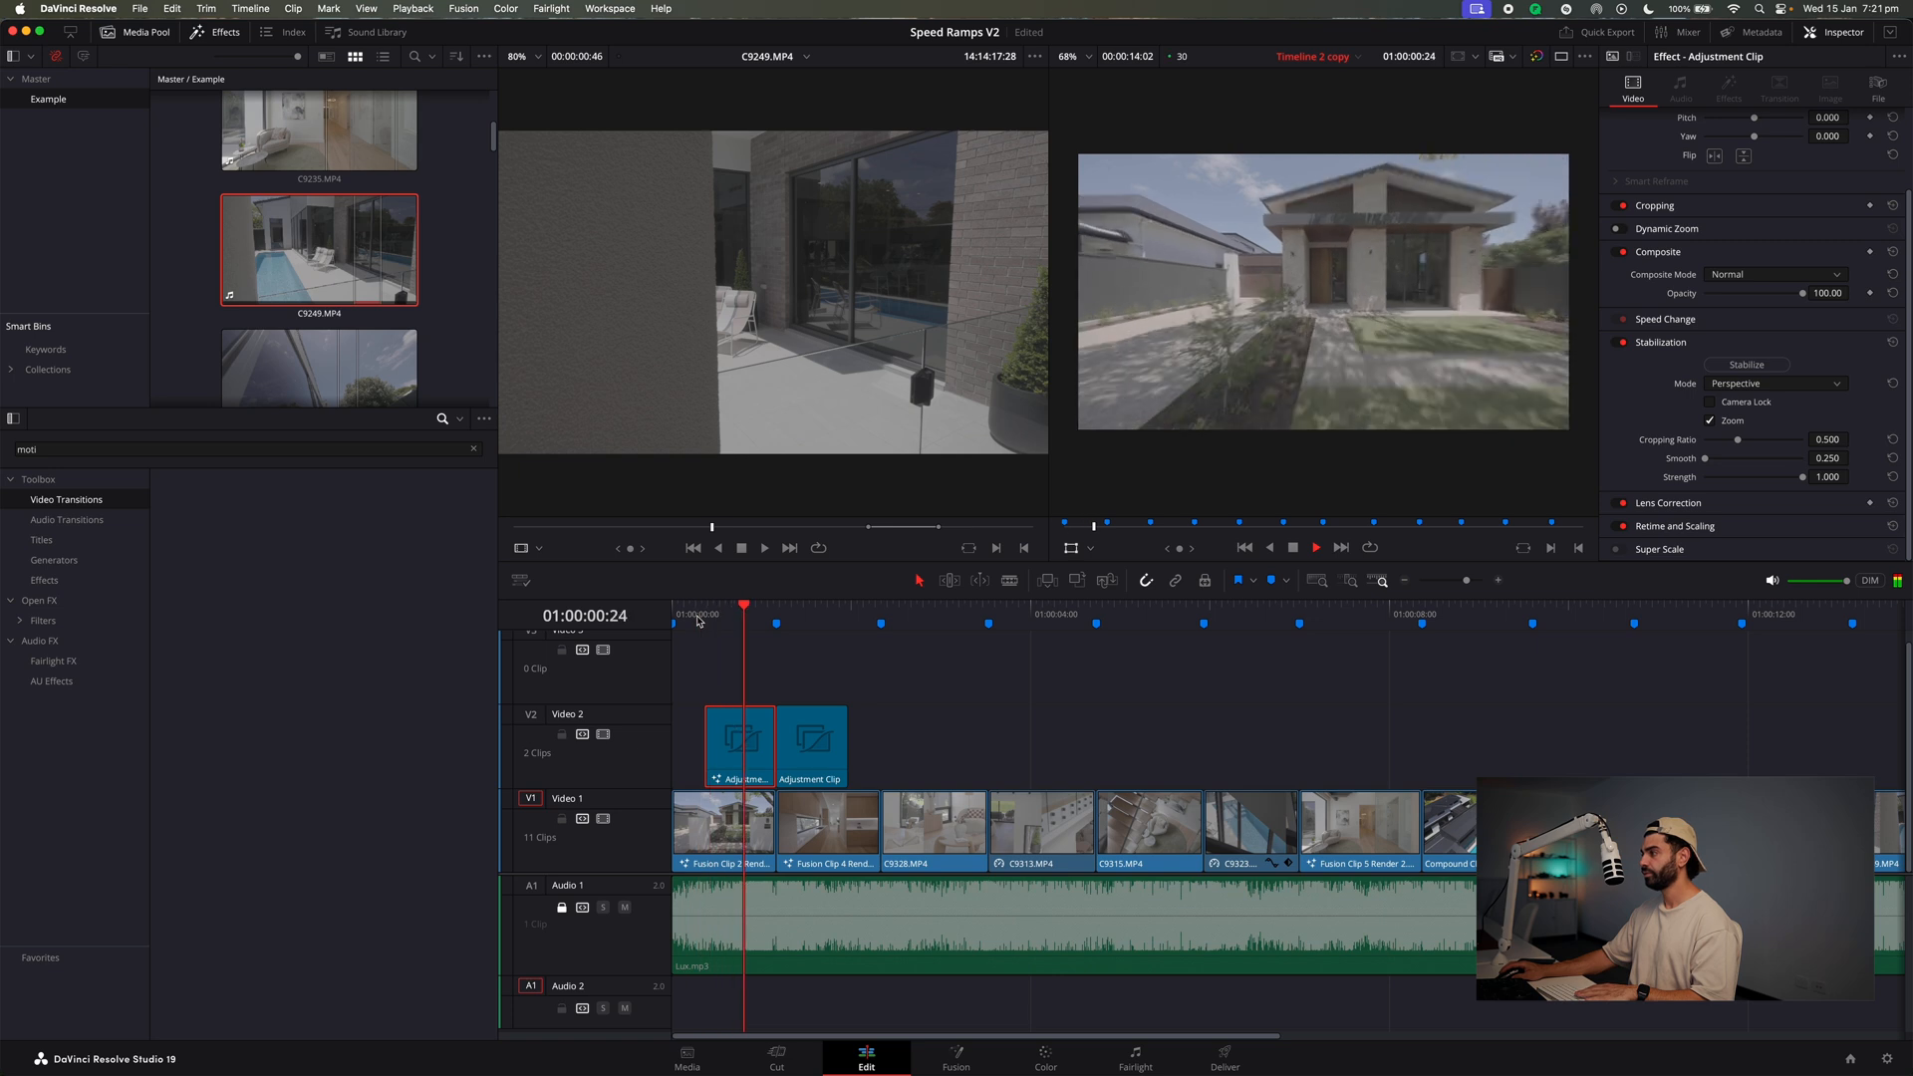
pyautogui.click(699, 618)
pyautogui.press('space')
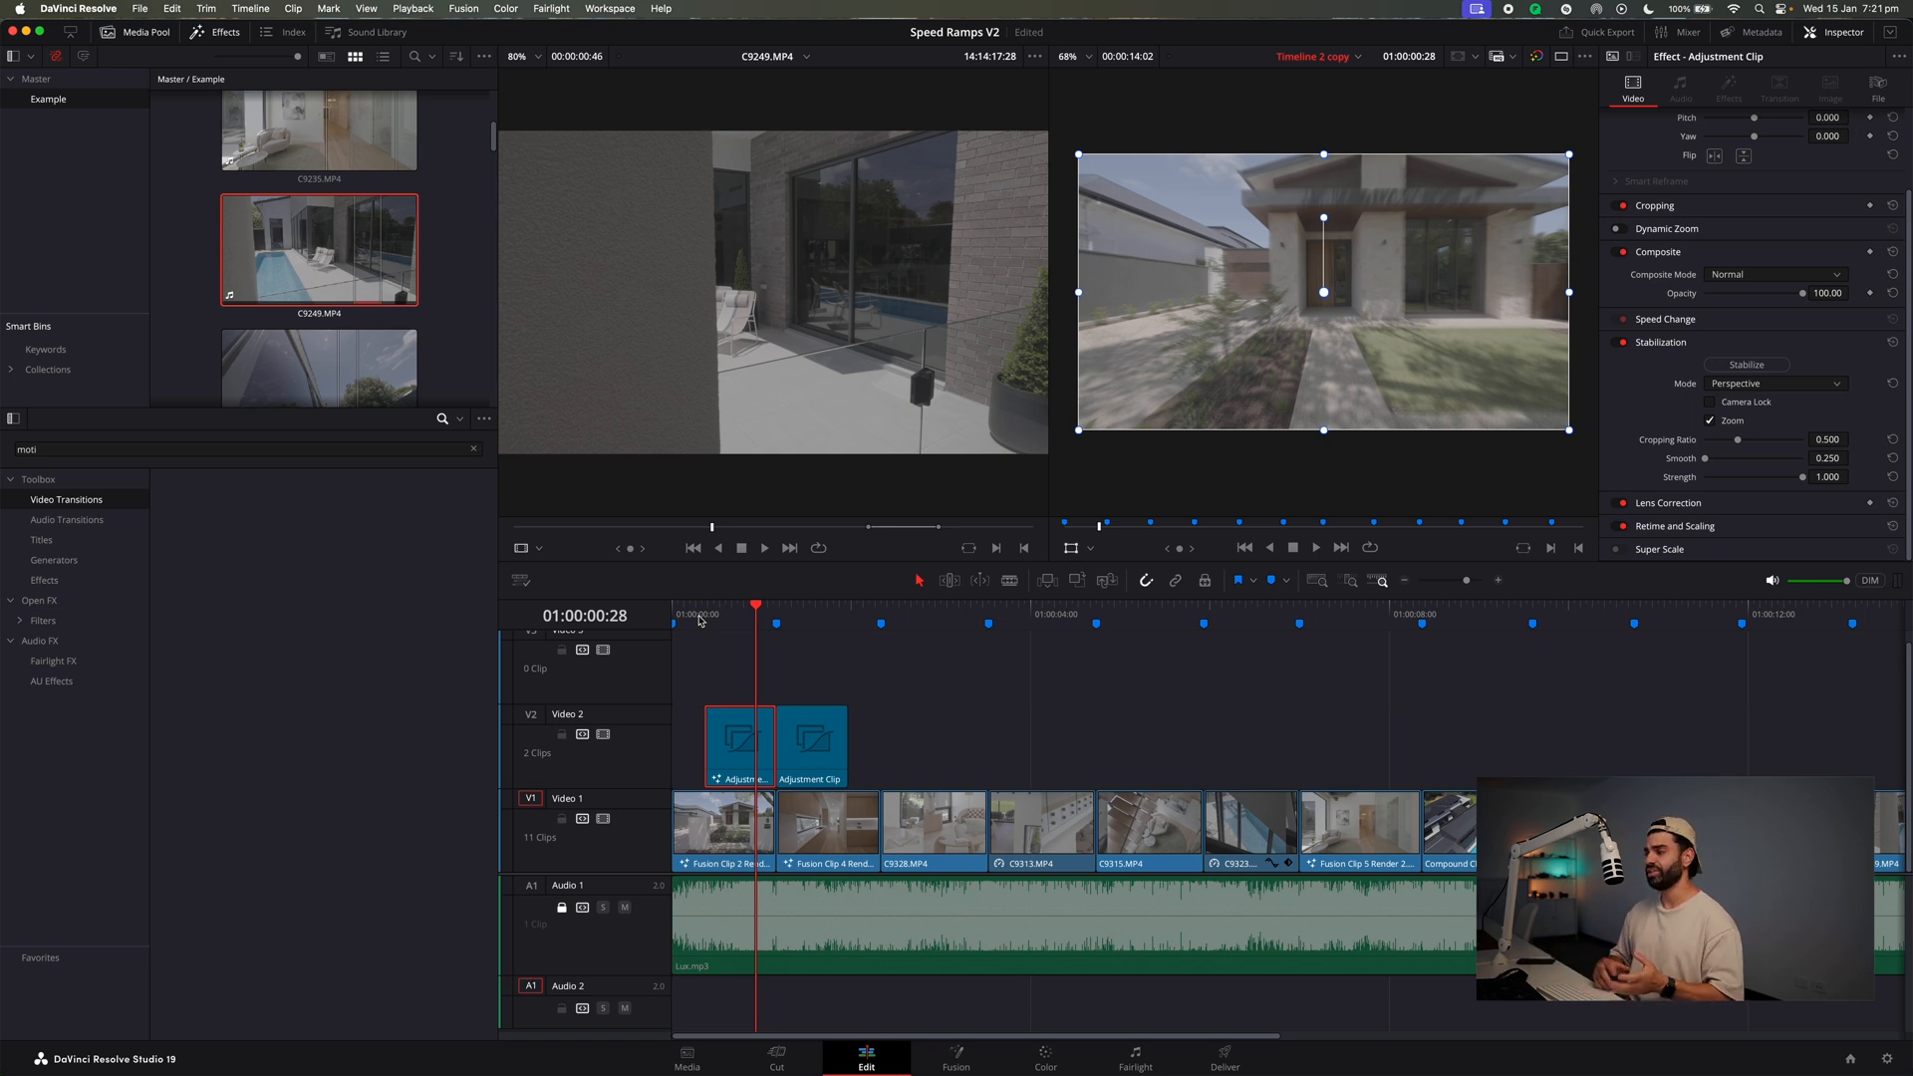
# Delete the second adjustment clip and move to a frame near the end of the opening house shot.
pyautogui.click(797, 727)
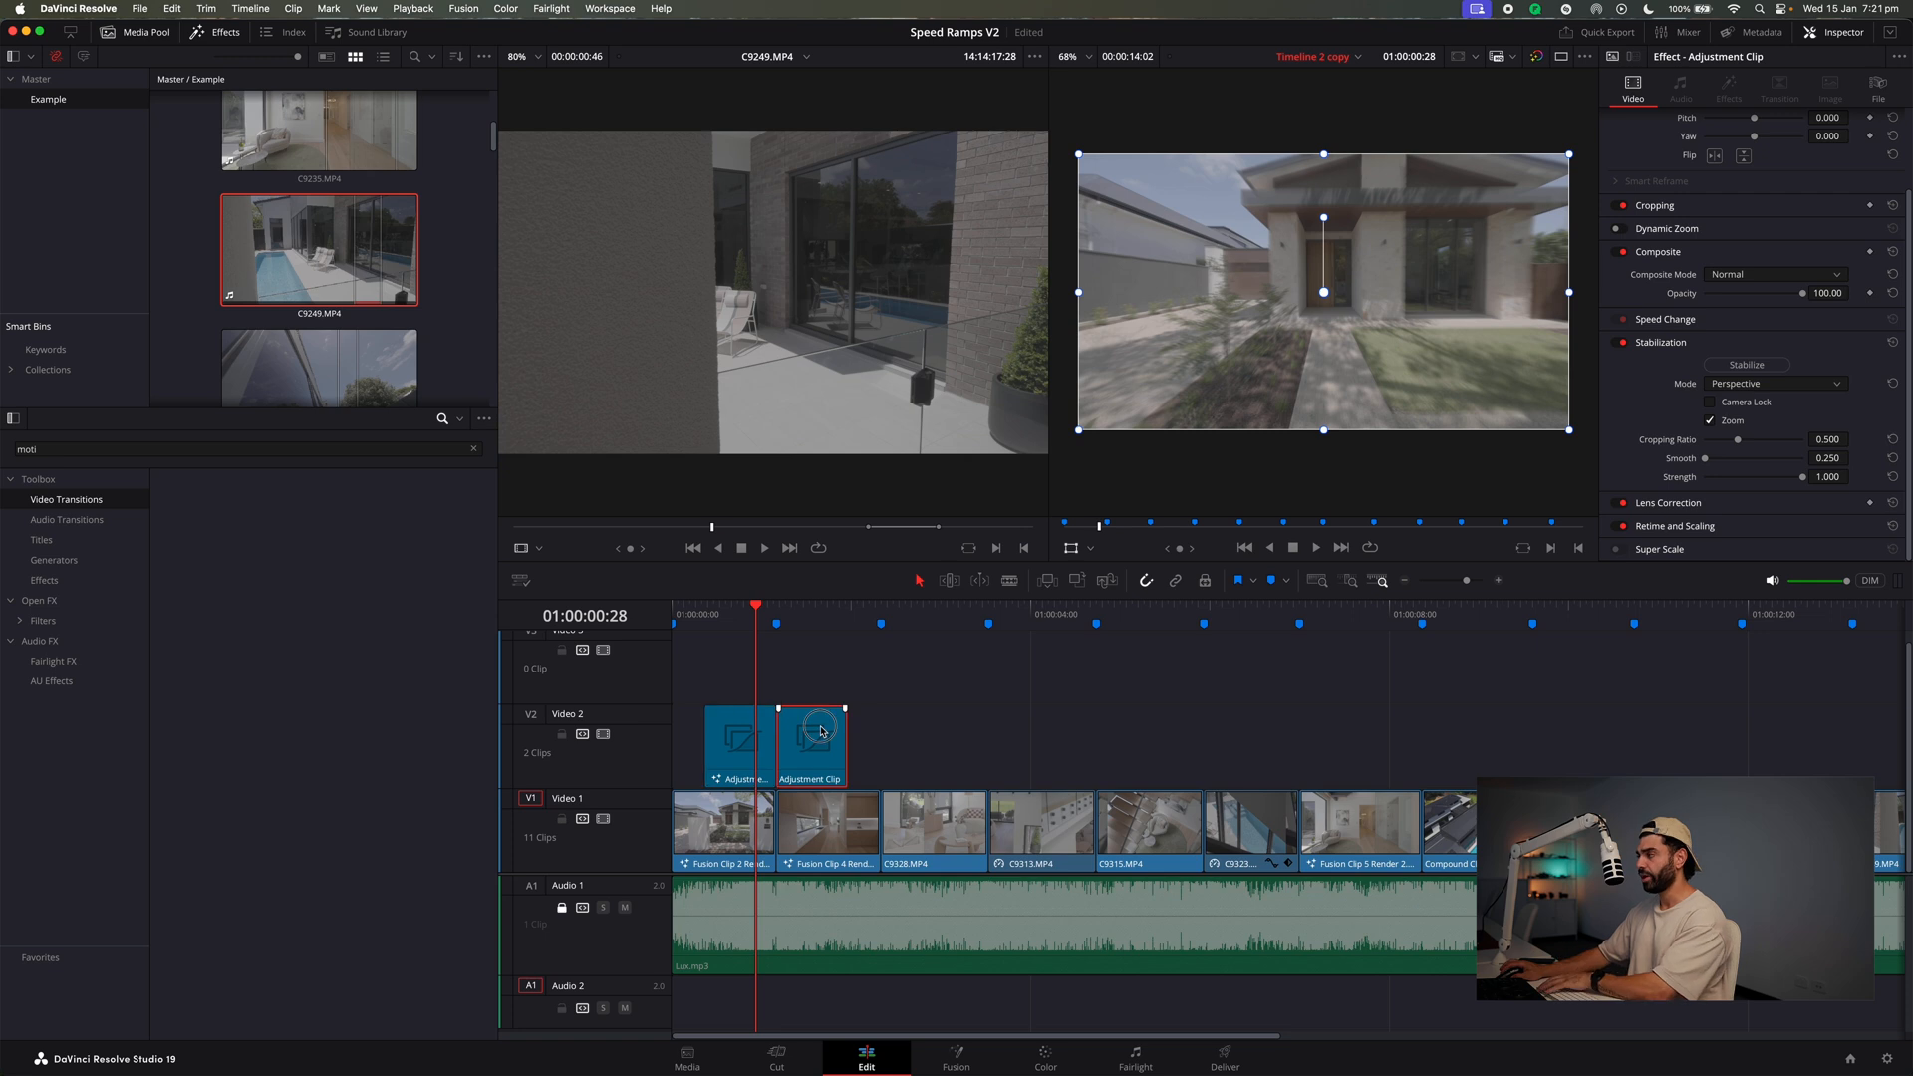
pyautogui.press('Delete')
pyautogui.press('Right')
pyautogui.press('Right')
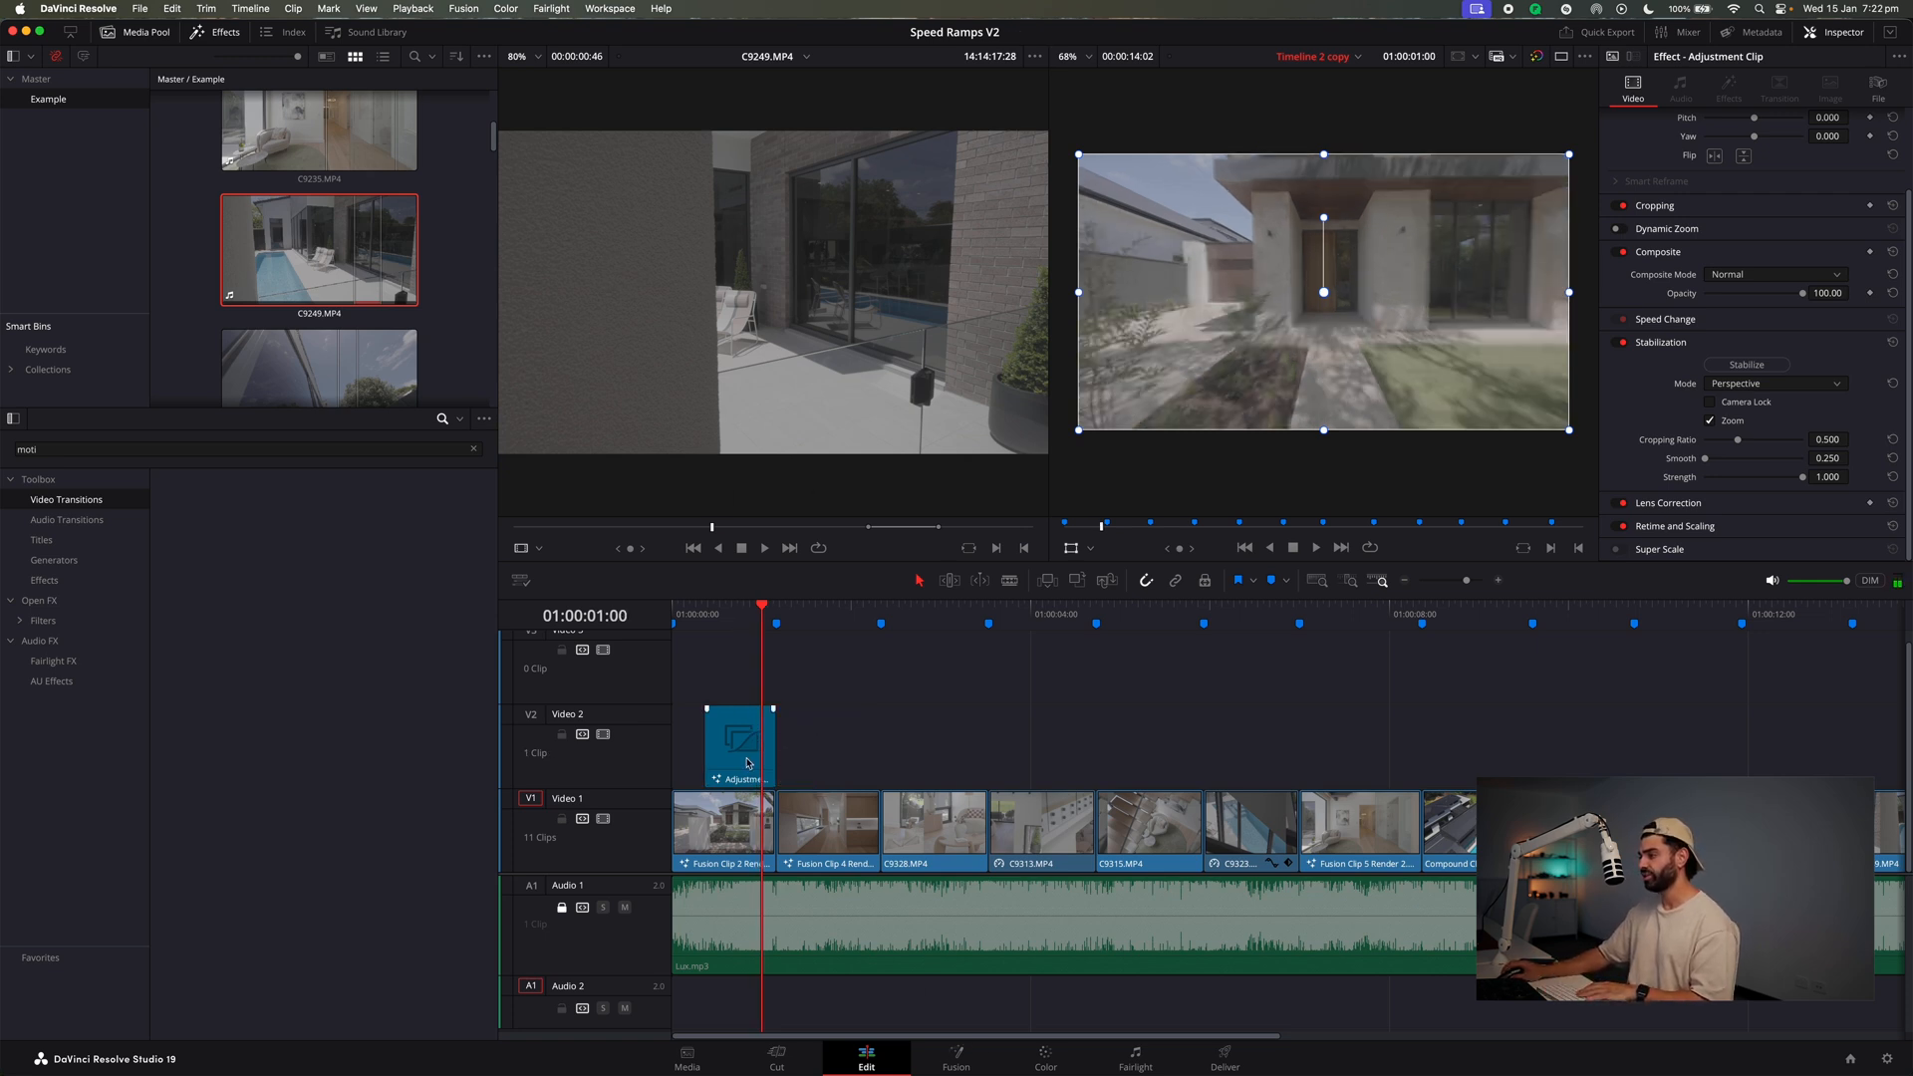
# Try a Motion Blur amount of 100 on the adjustment clip and play the opening shot on the timeline.
pyautogui.click(965, 1060)
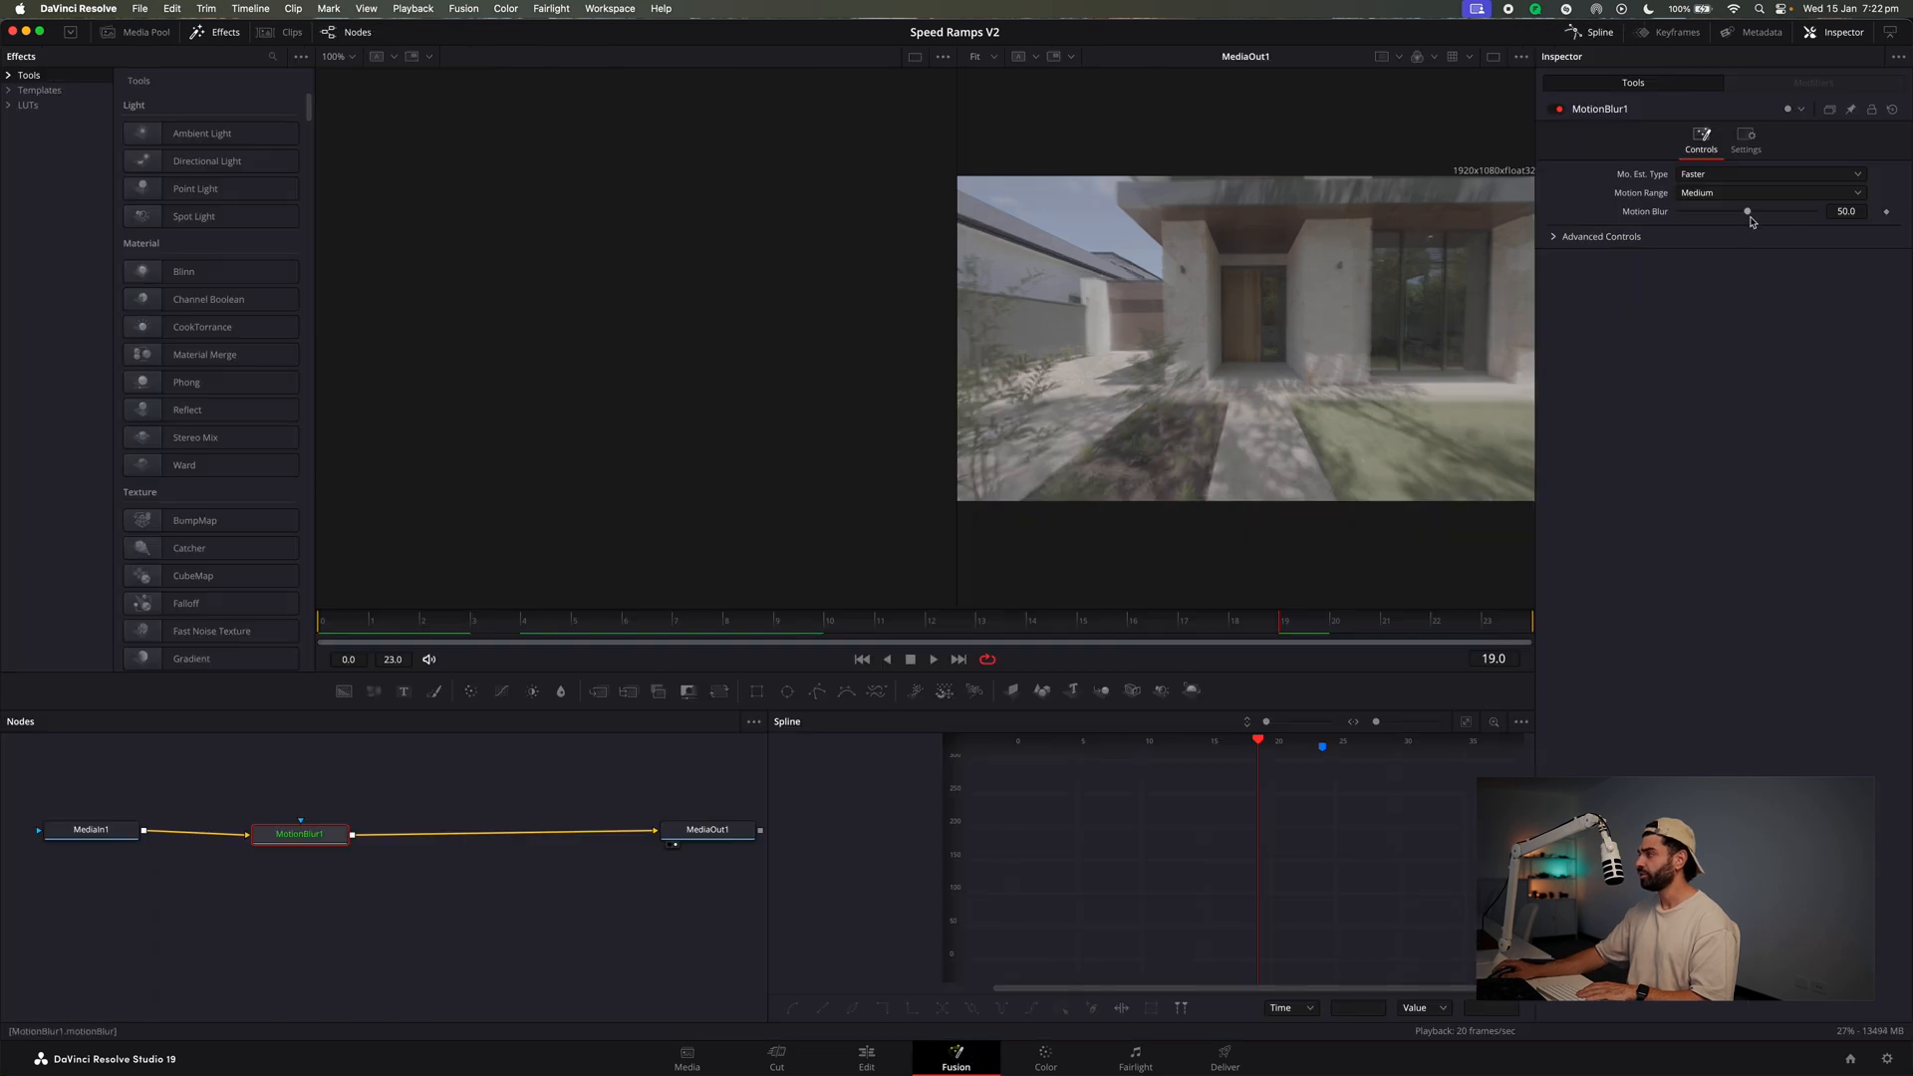
pyautogui.moveTo(1749, 212); pyautogui.dragTo(1845, 207)
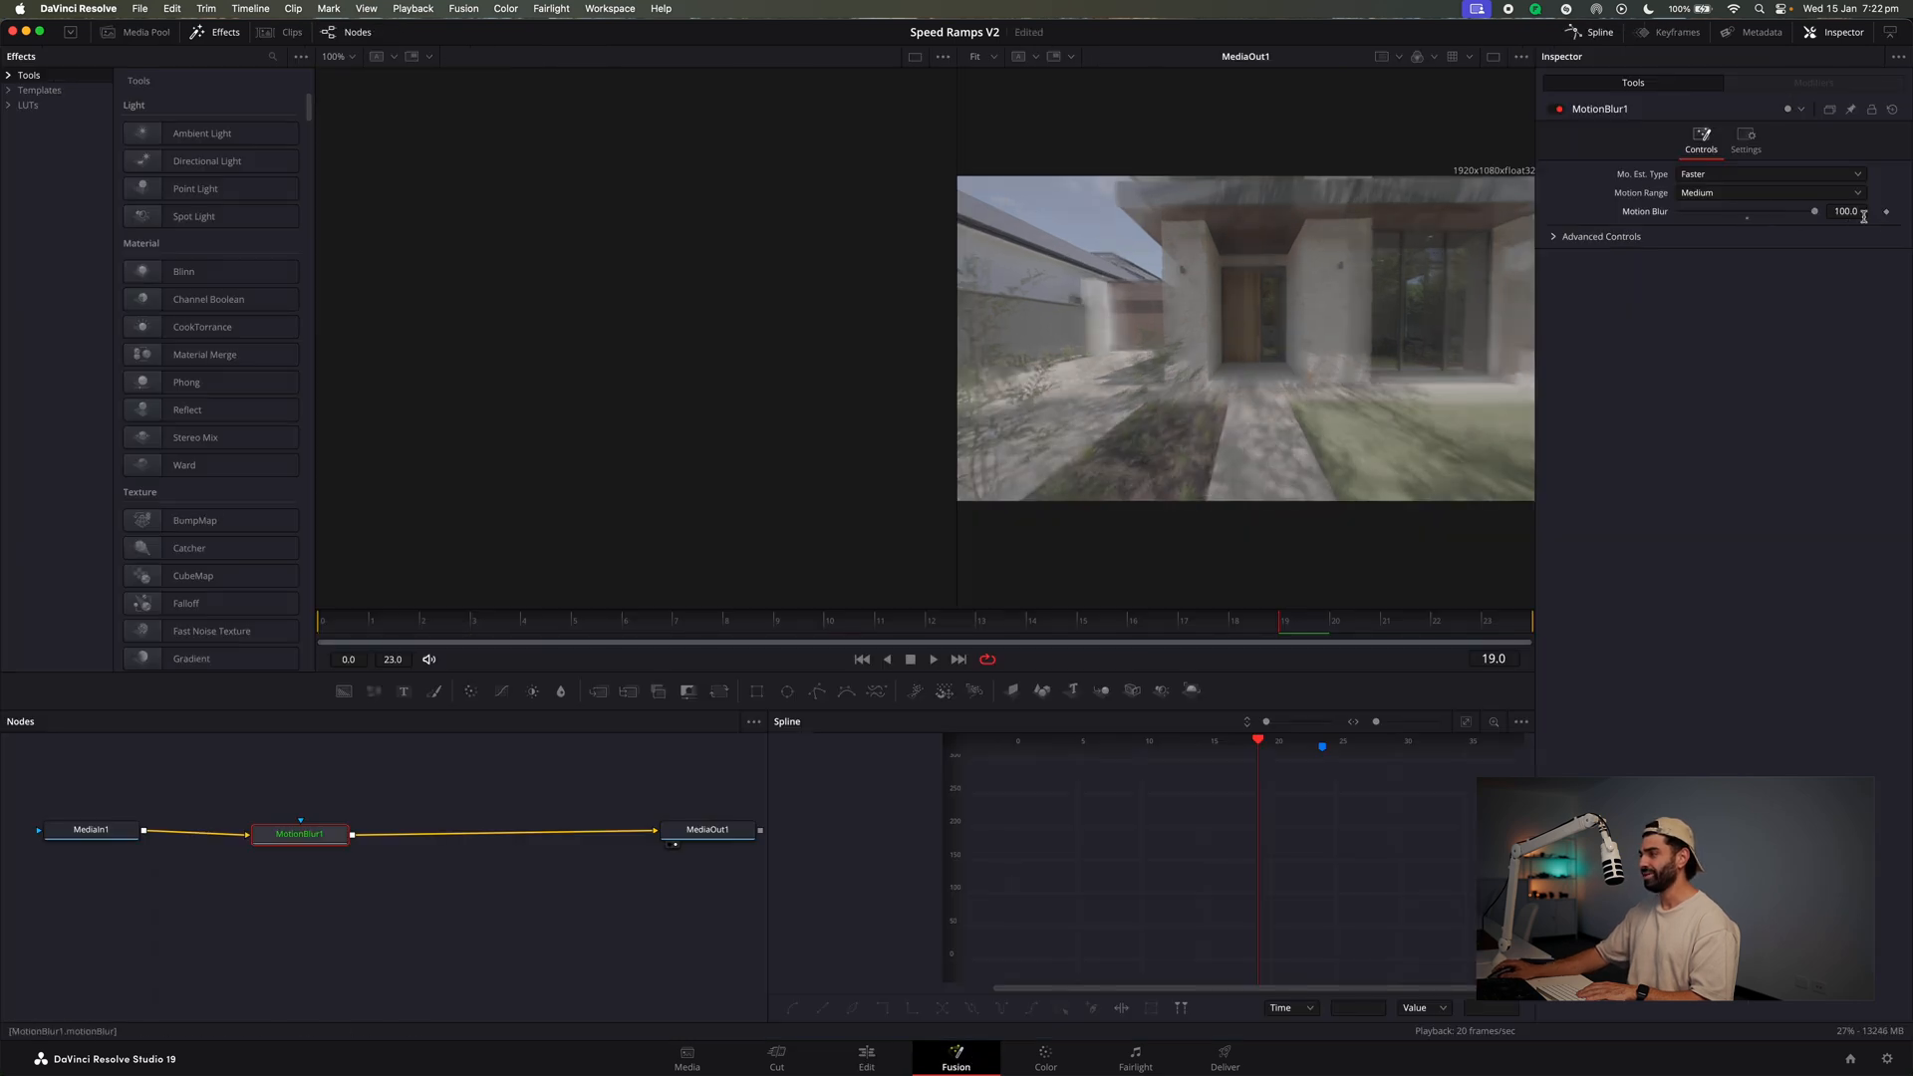
pyautogui.click(866, 1058)
pyautogui.press('space')
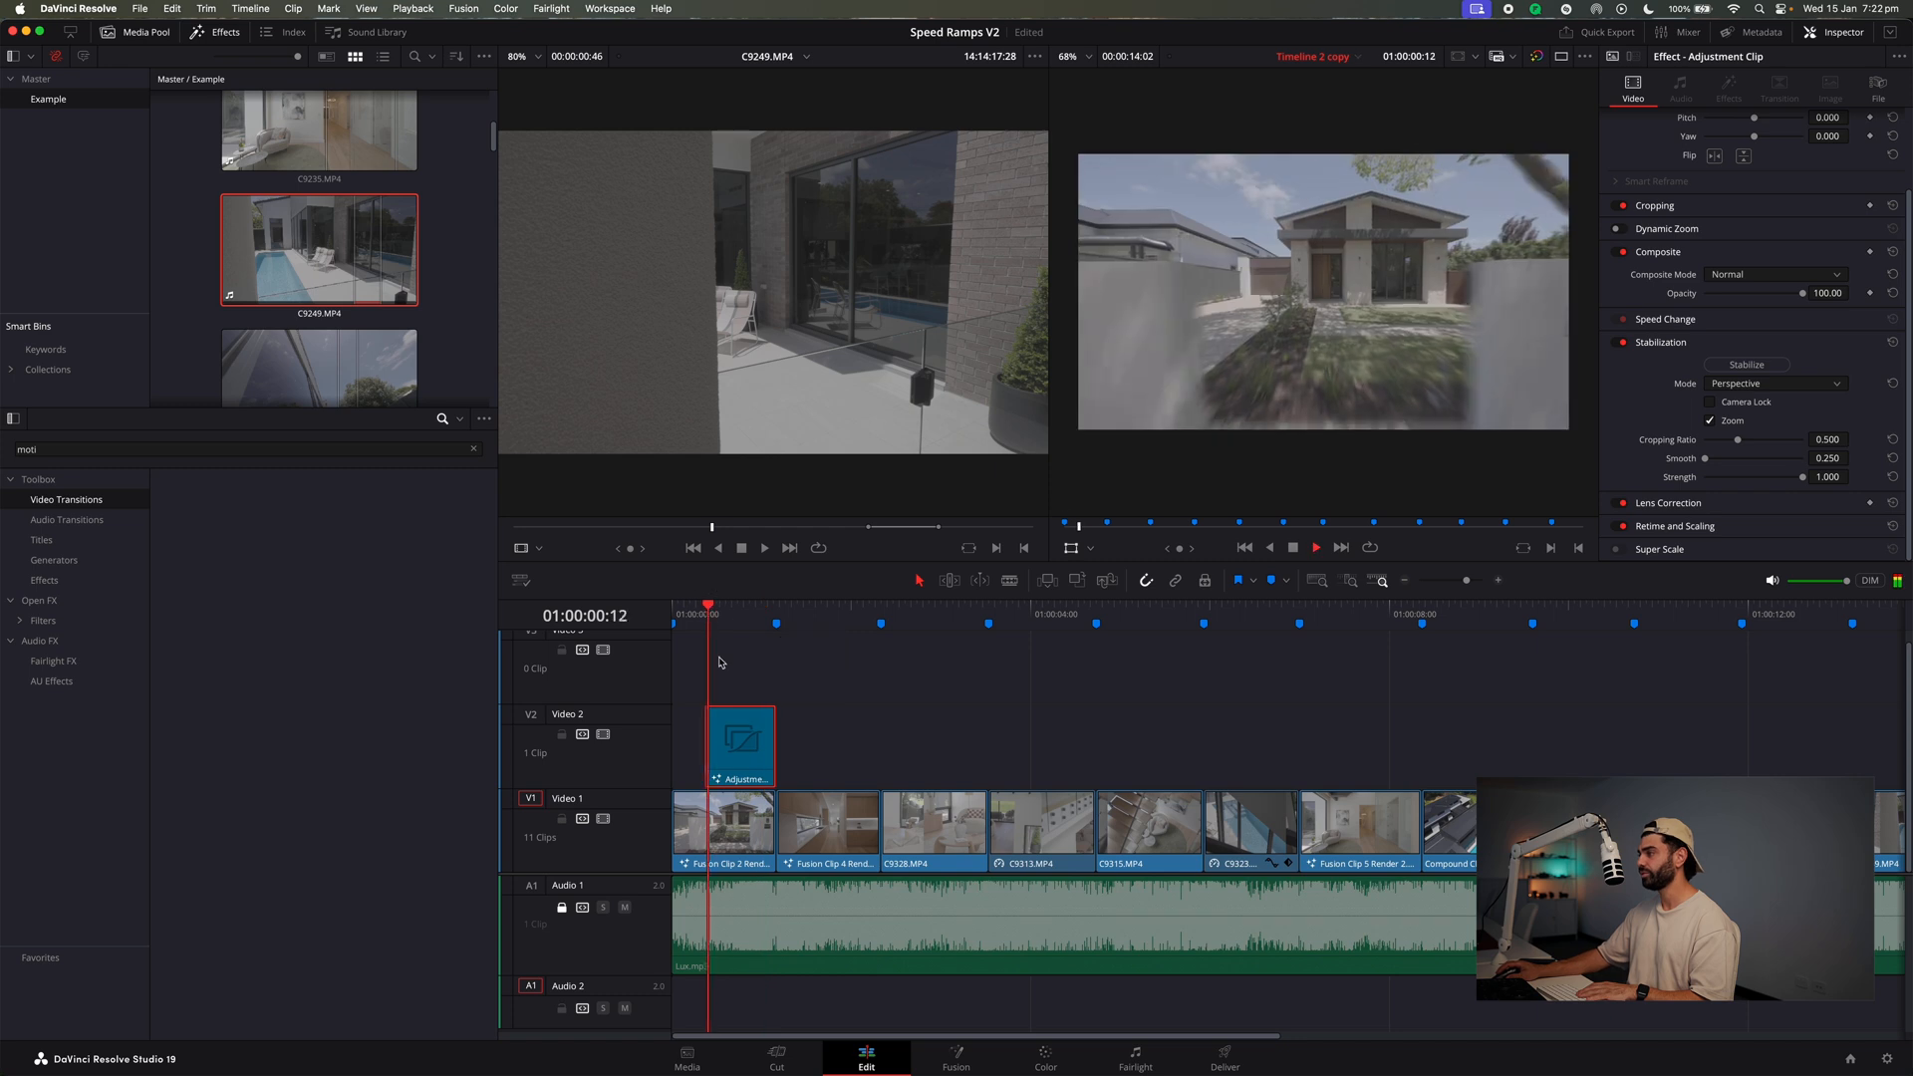
pyautogui.press('space')
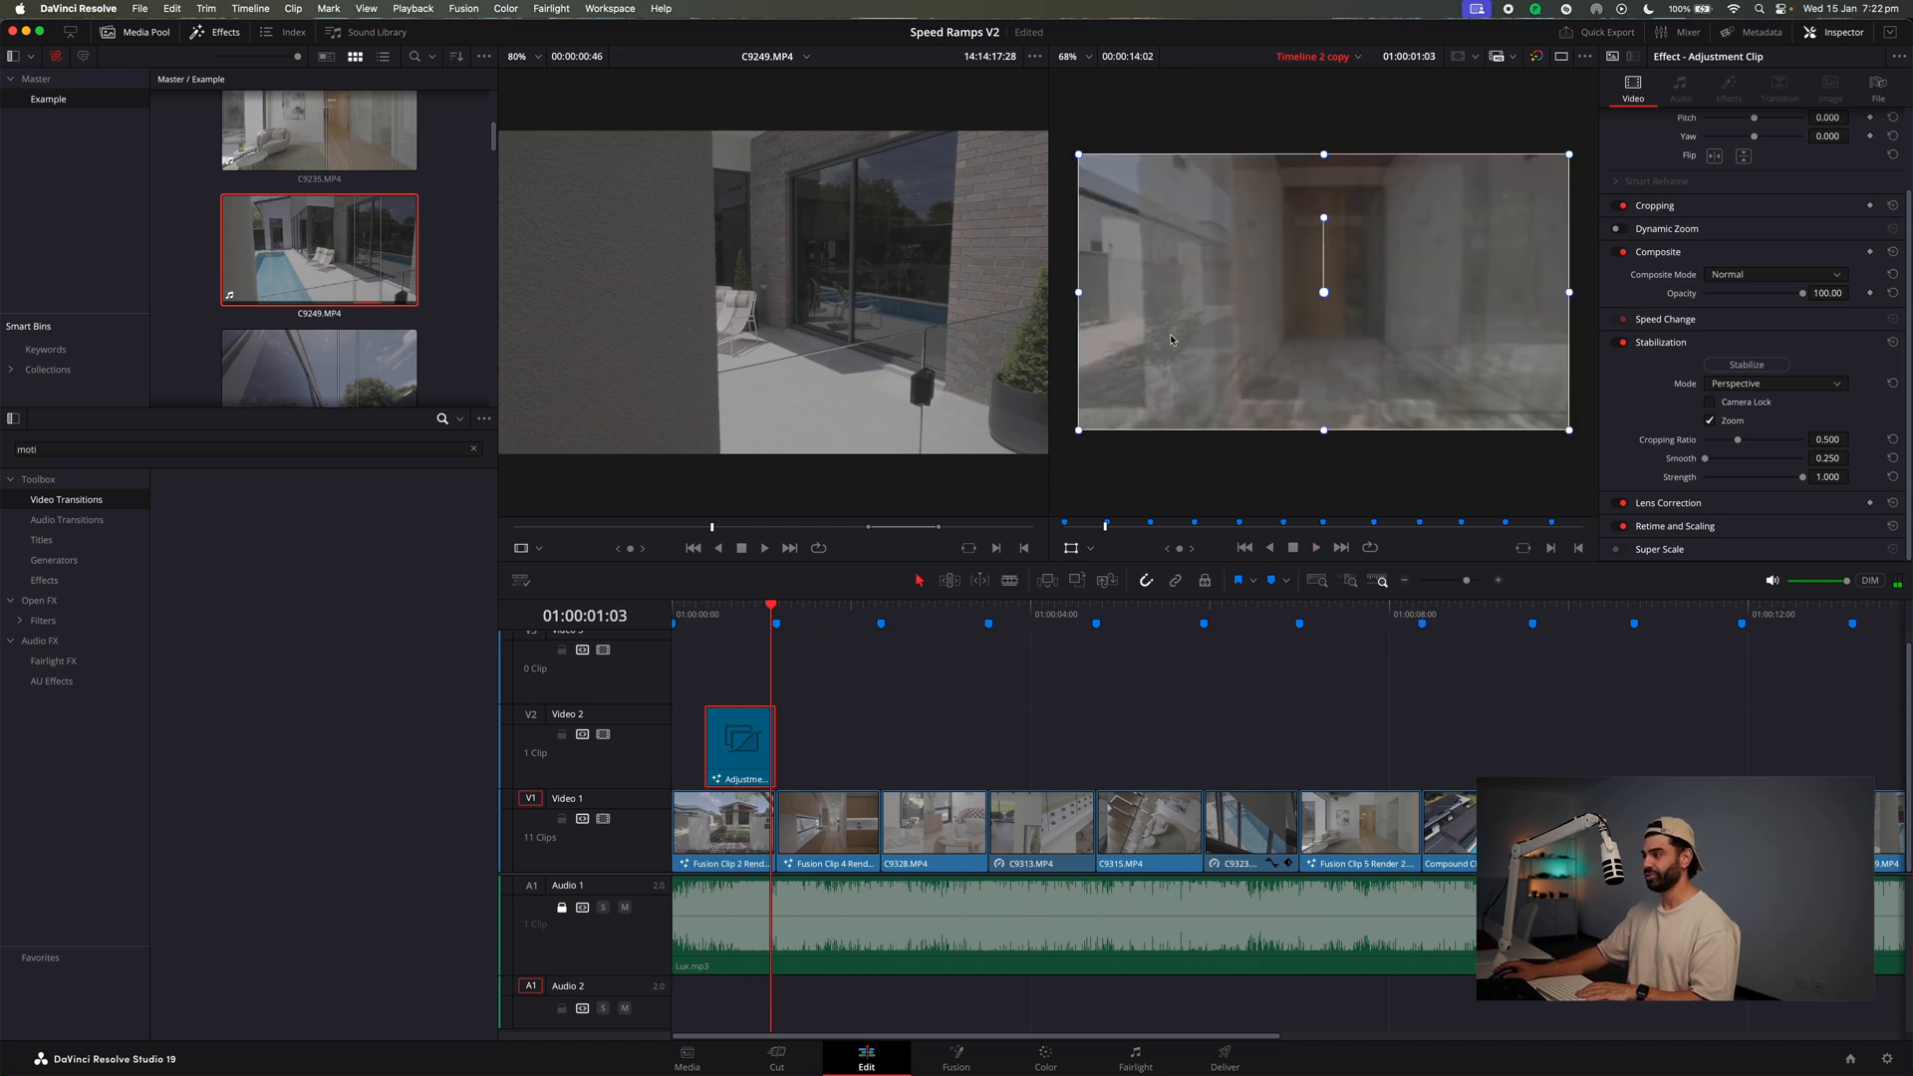
# Return the adjustment clip's Motion Blur amount to 50 and play its composition from the beginning.
pyautogui.click(956, 1058)
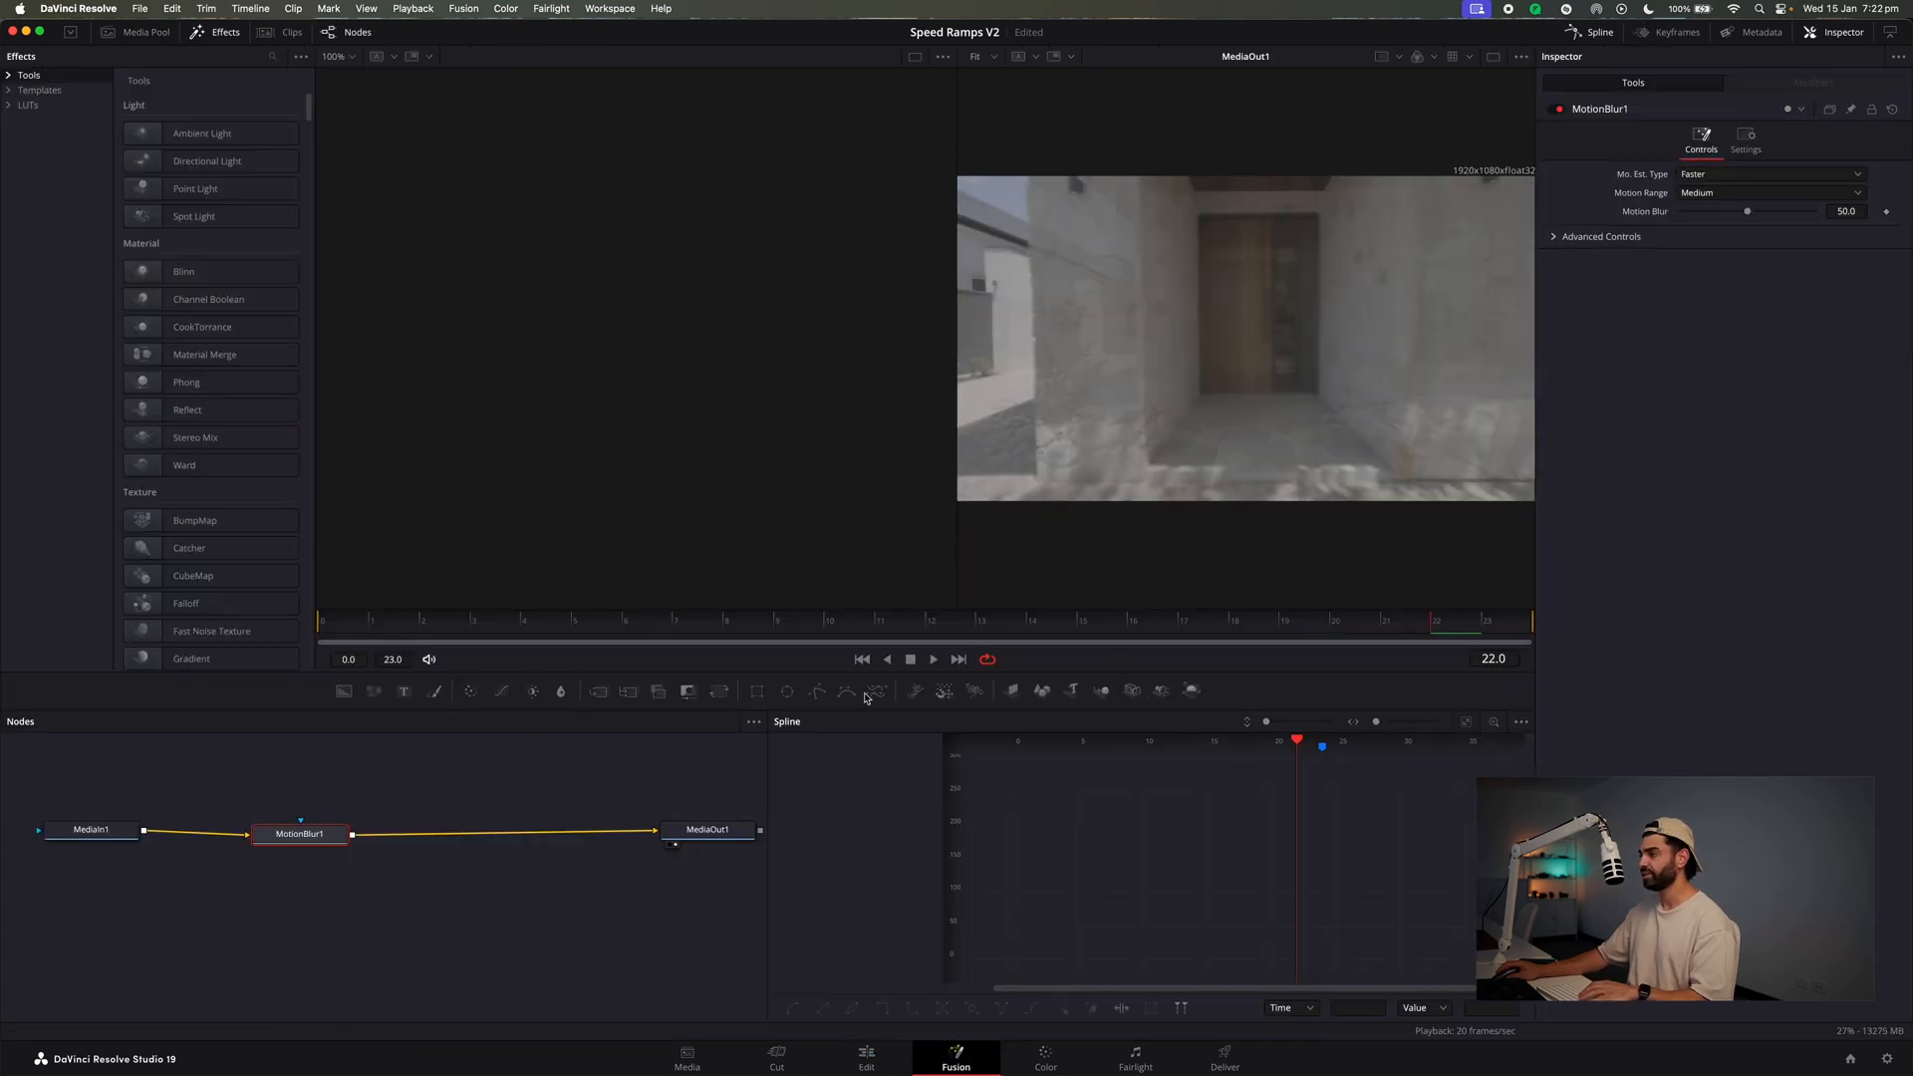
pyautogui.moveTo(594, 624); pyautogui.dragTo(296, 653)
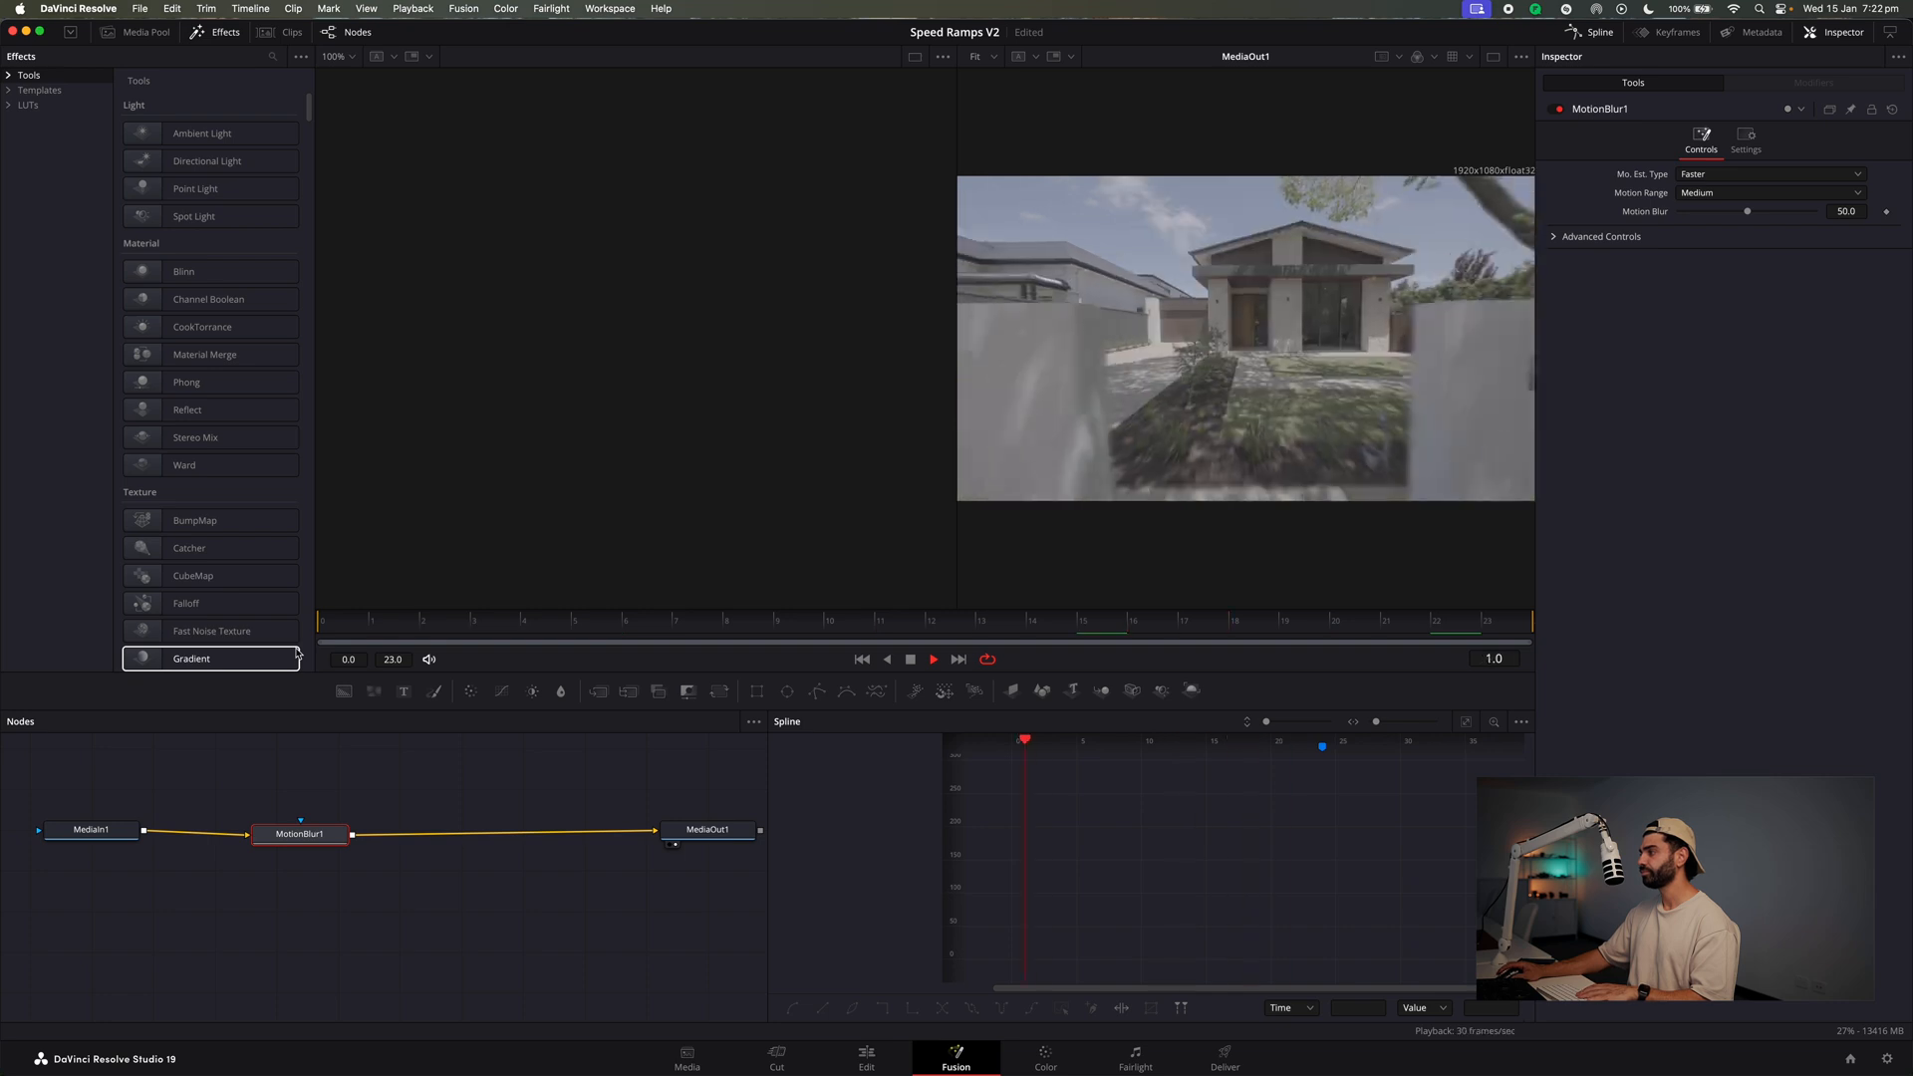
# Copy the motion blur adjustment clip onto both sides of the three ramped cuts on Video 2, and play the edit from the beginning.
pyautogui.click(855, 1058)
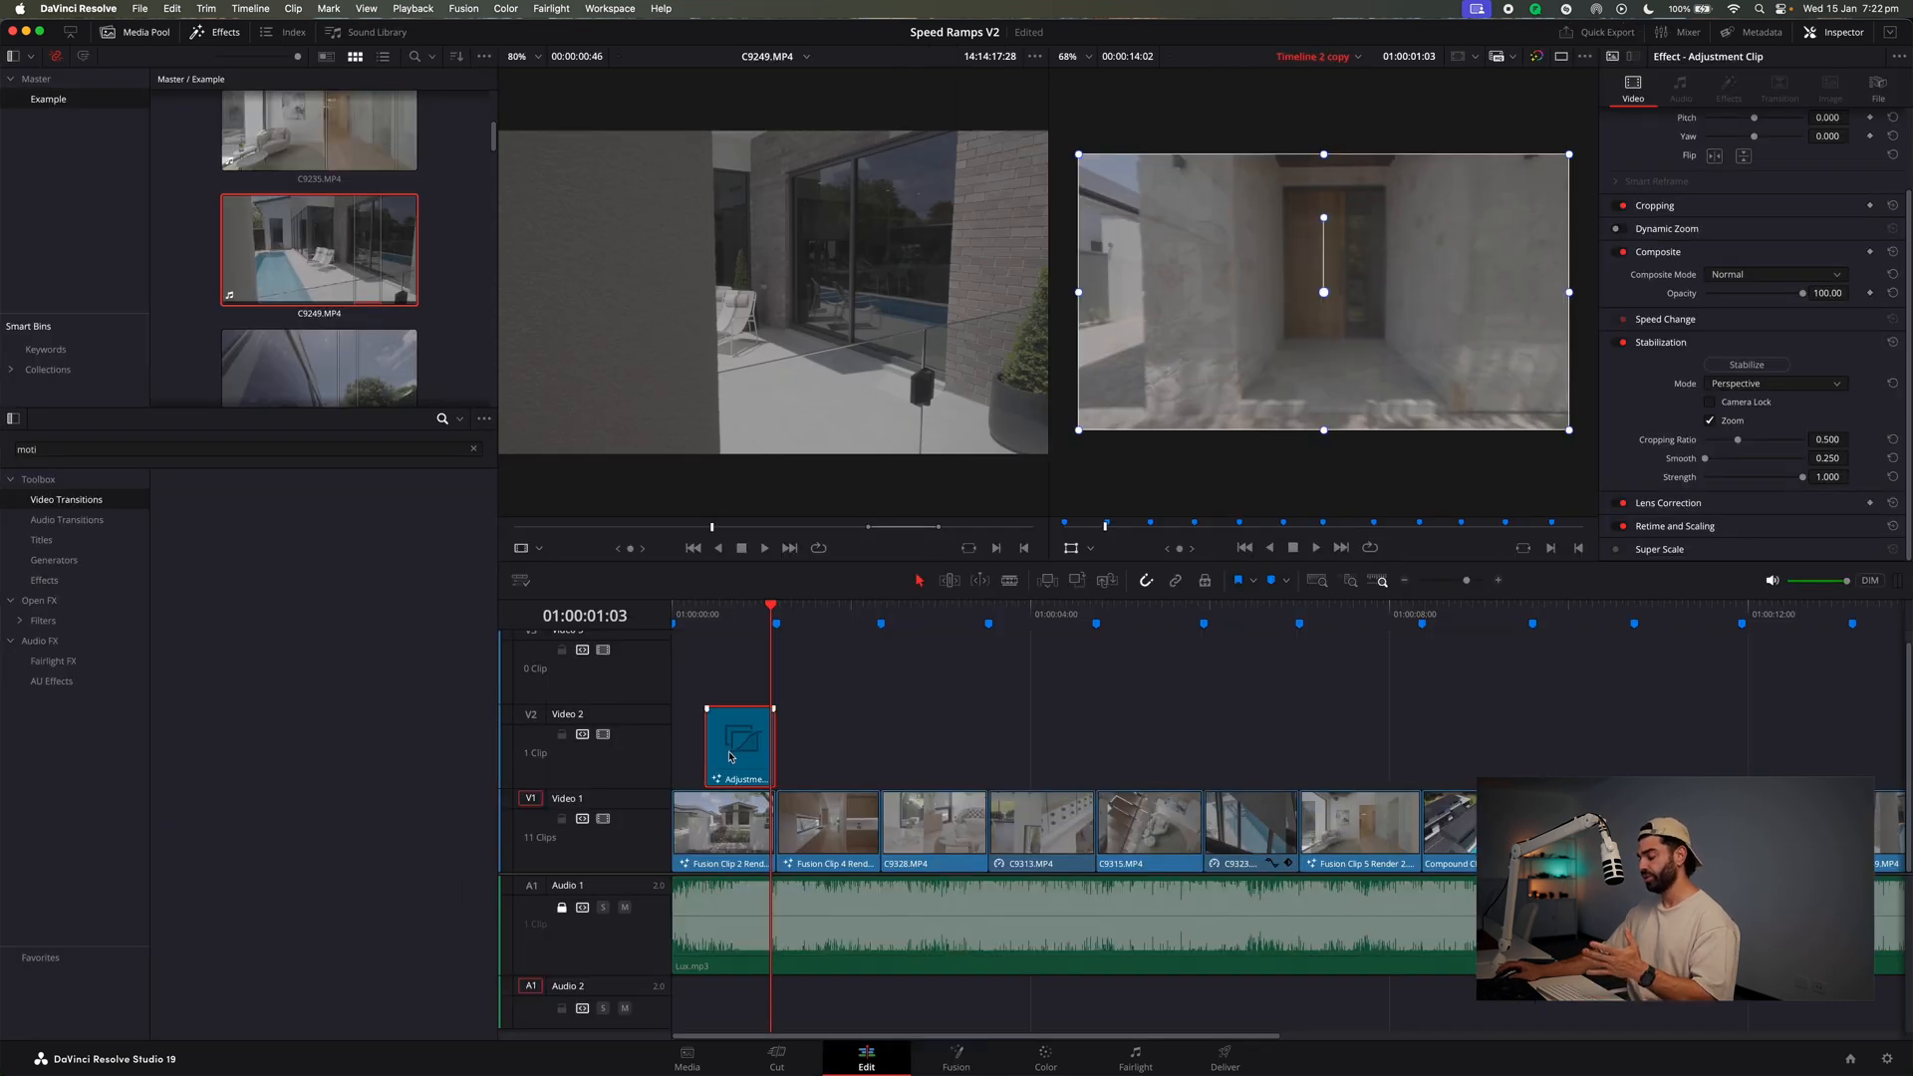
pyautogui.moveTo(730, 757); pyautogui.dragTo(1668, 727)
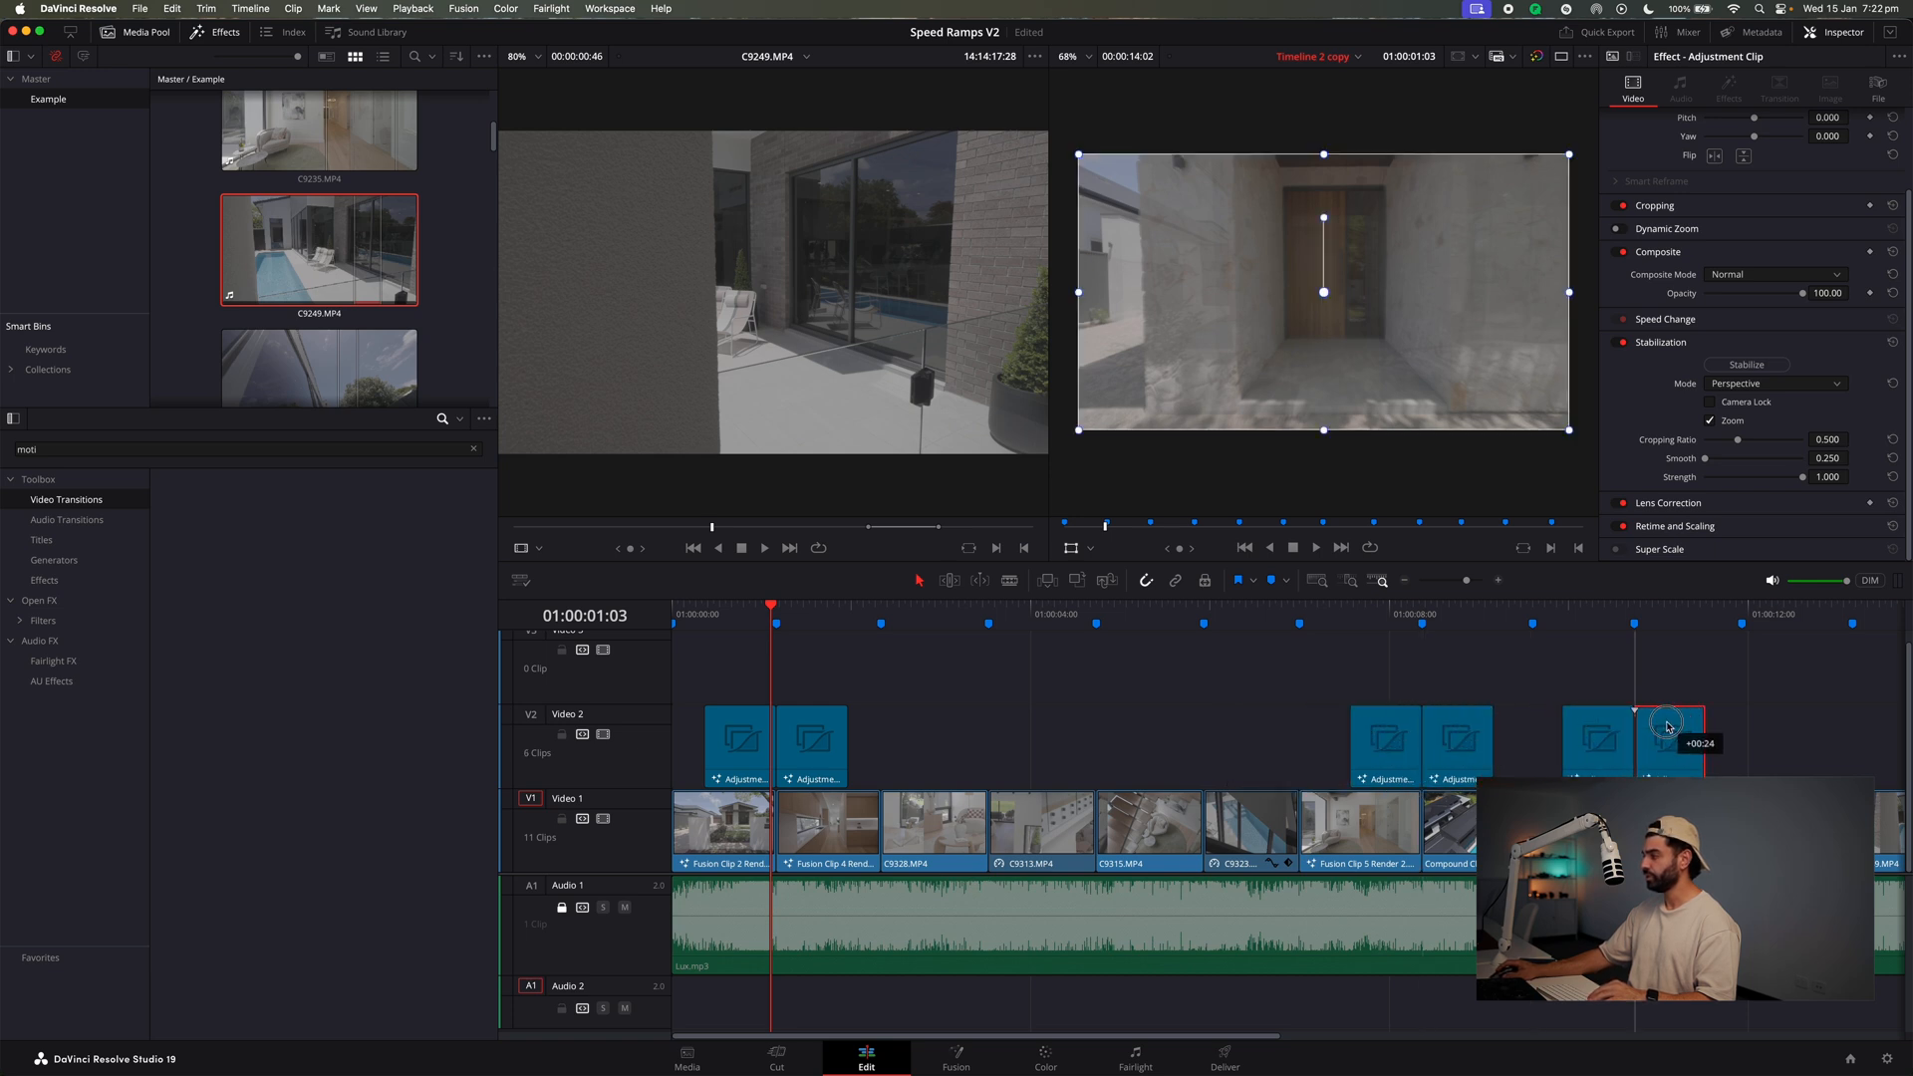
pyautogui.click(702, 615)
pyautogui.press('space')
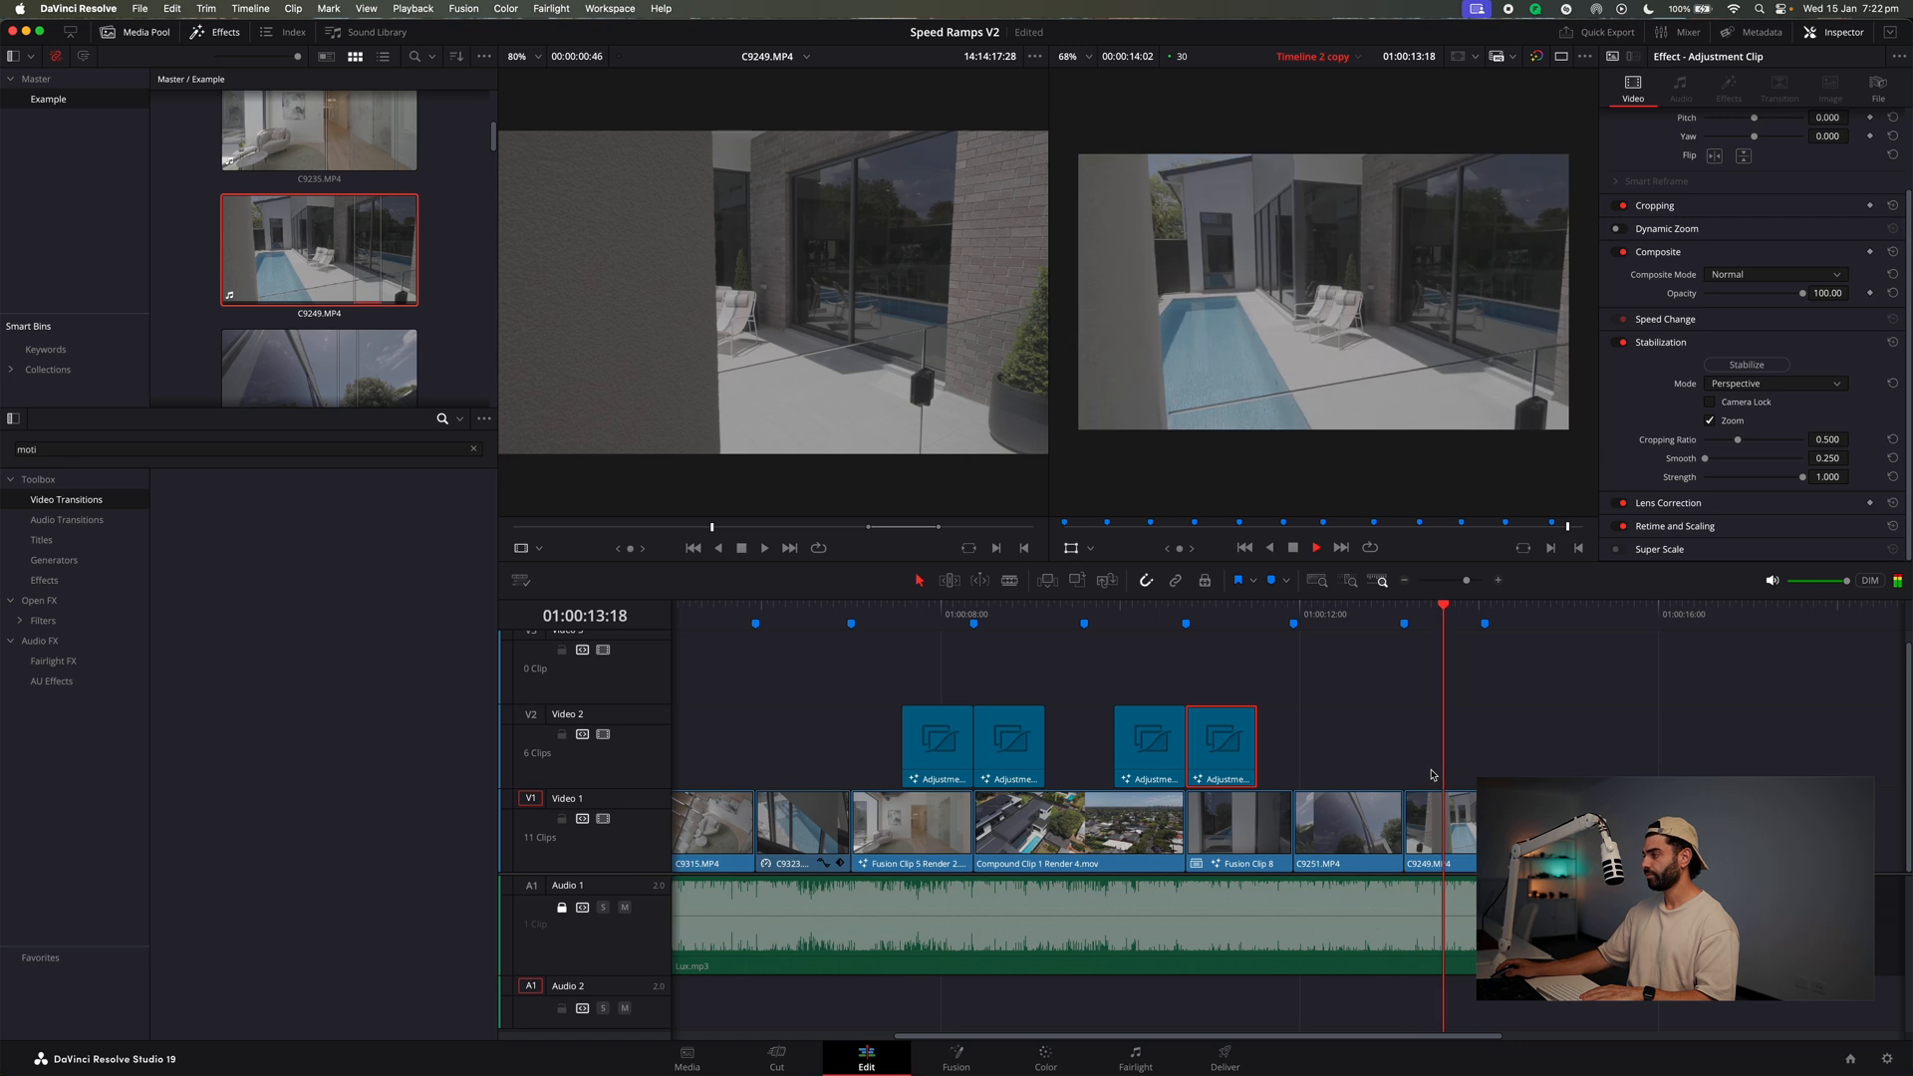
pyautogui.press('space')
pyautogui.moveTo(1168, 613); pyautogui.dragTo(619, 632)
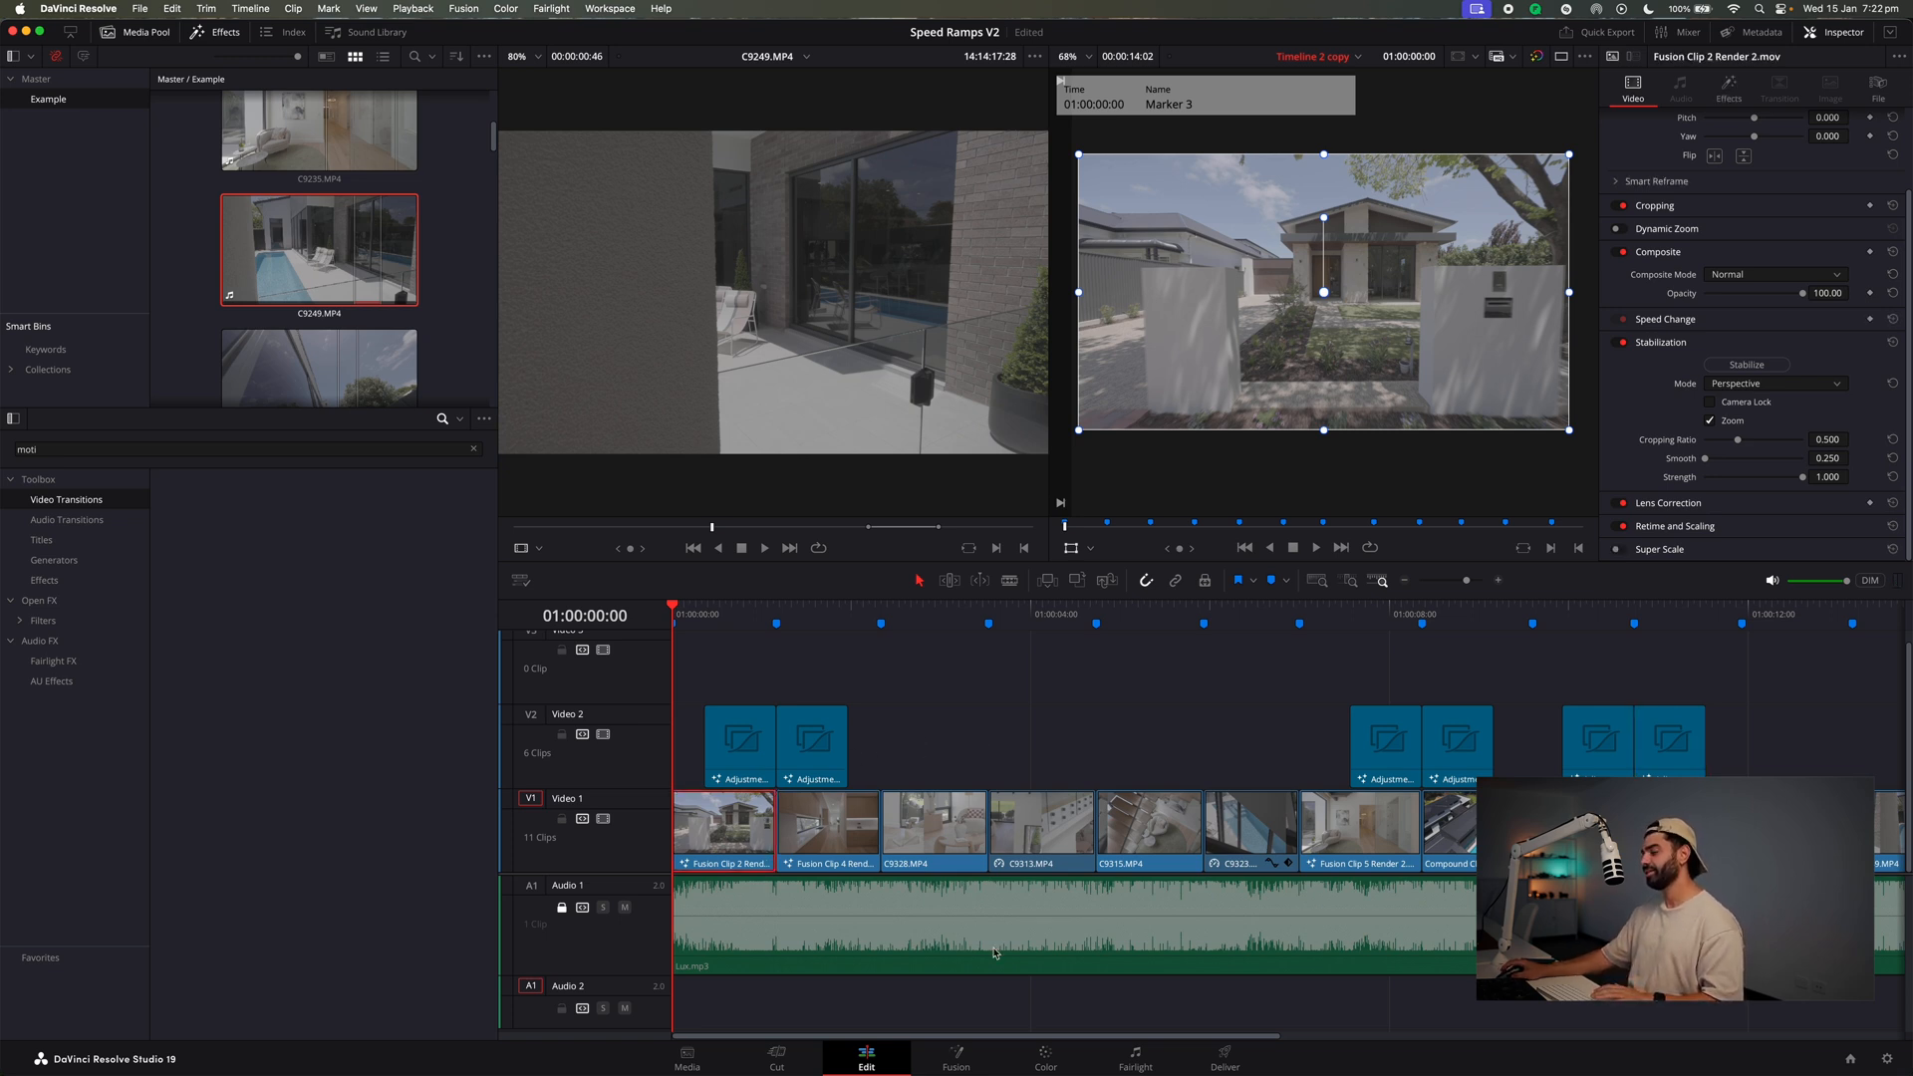
# Grade the opening house shot on the Color page by applying still 1.1.1 from PowerGrade 2.
pyautogui.click(1046, 1055)
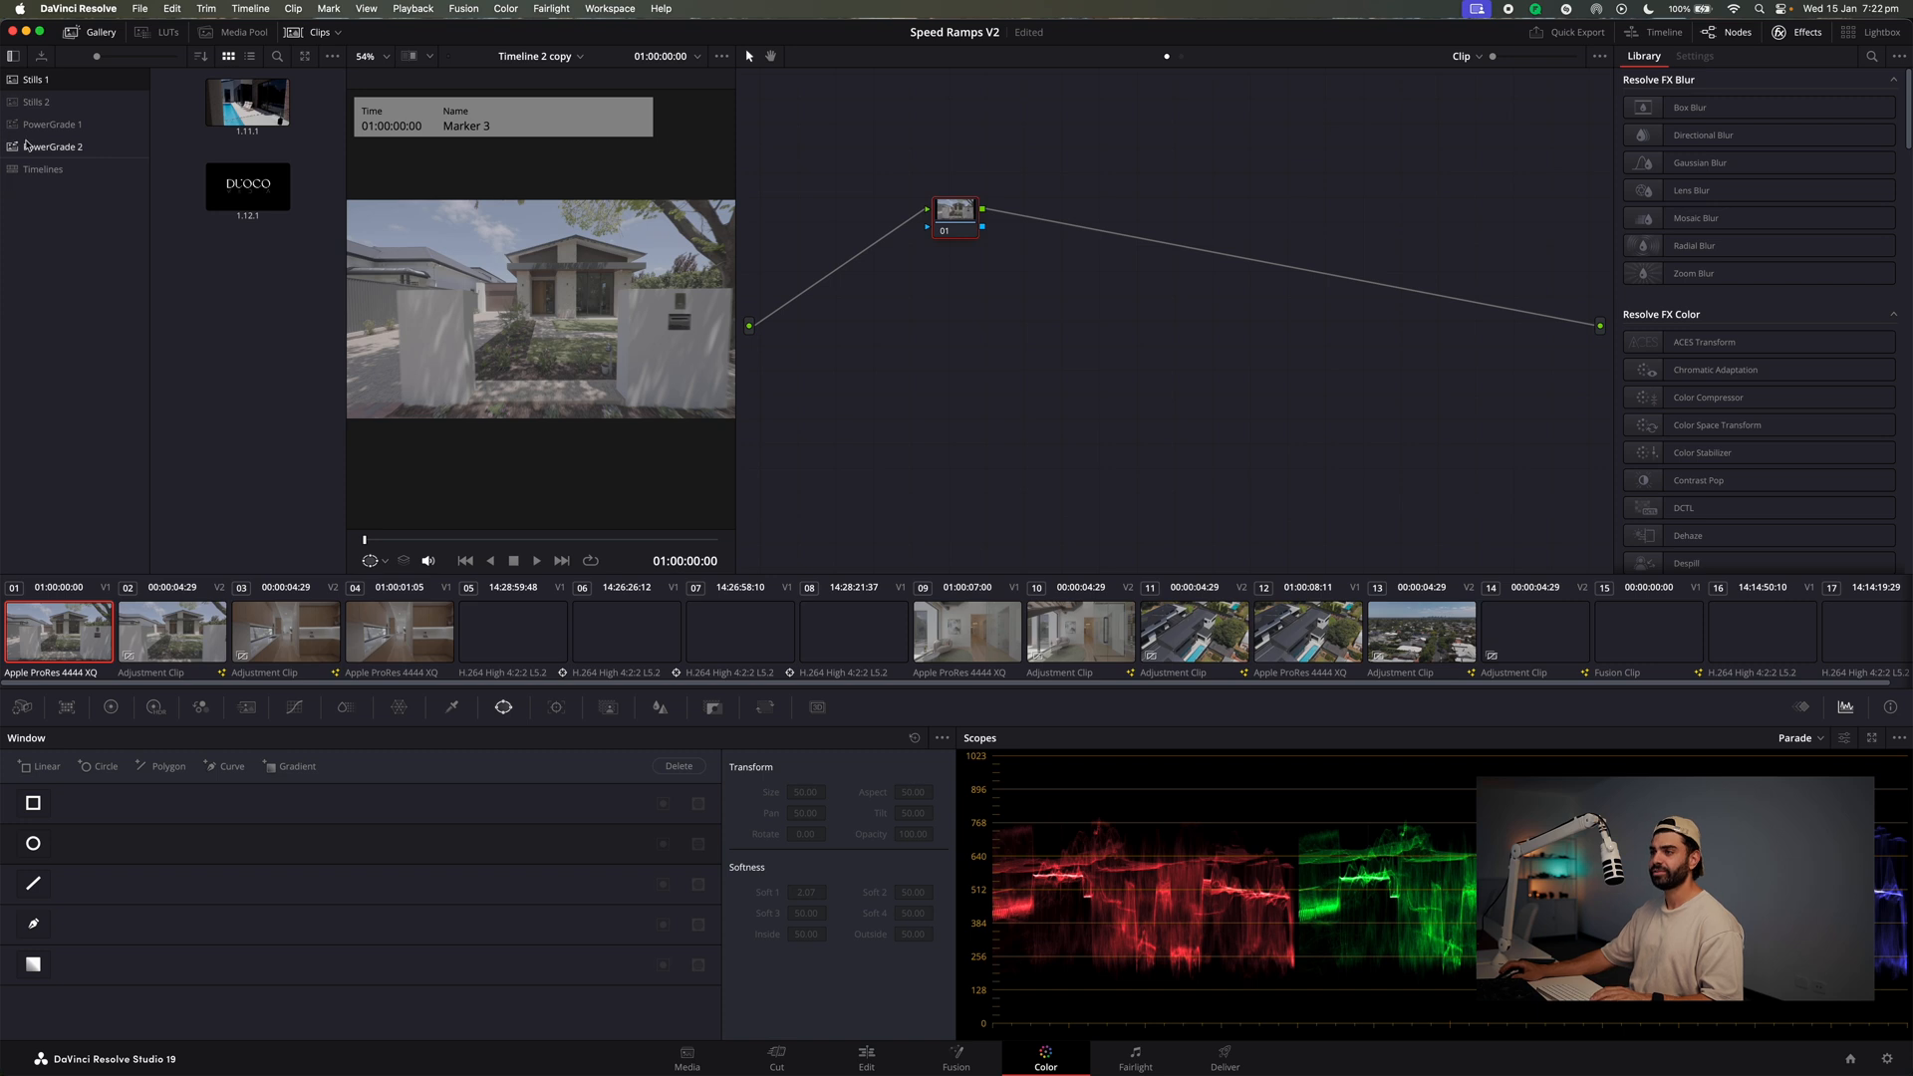
pyautogui.click(61, 147)
pyautogui.moveTo(256, 108)
pyautogui.moveTo(256, 107); pyautogui.dragTo(80, 638)
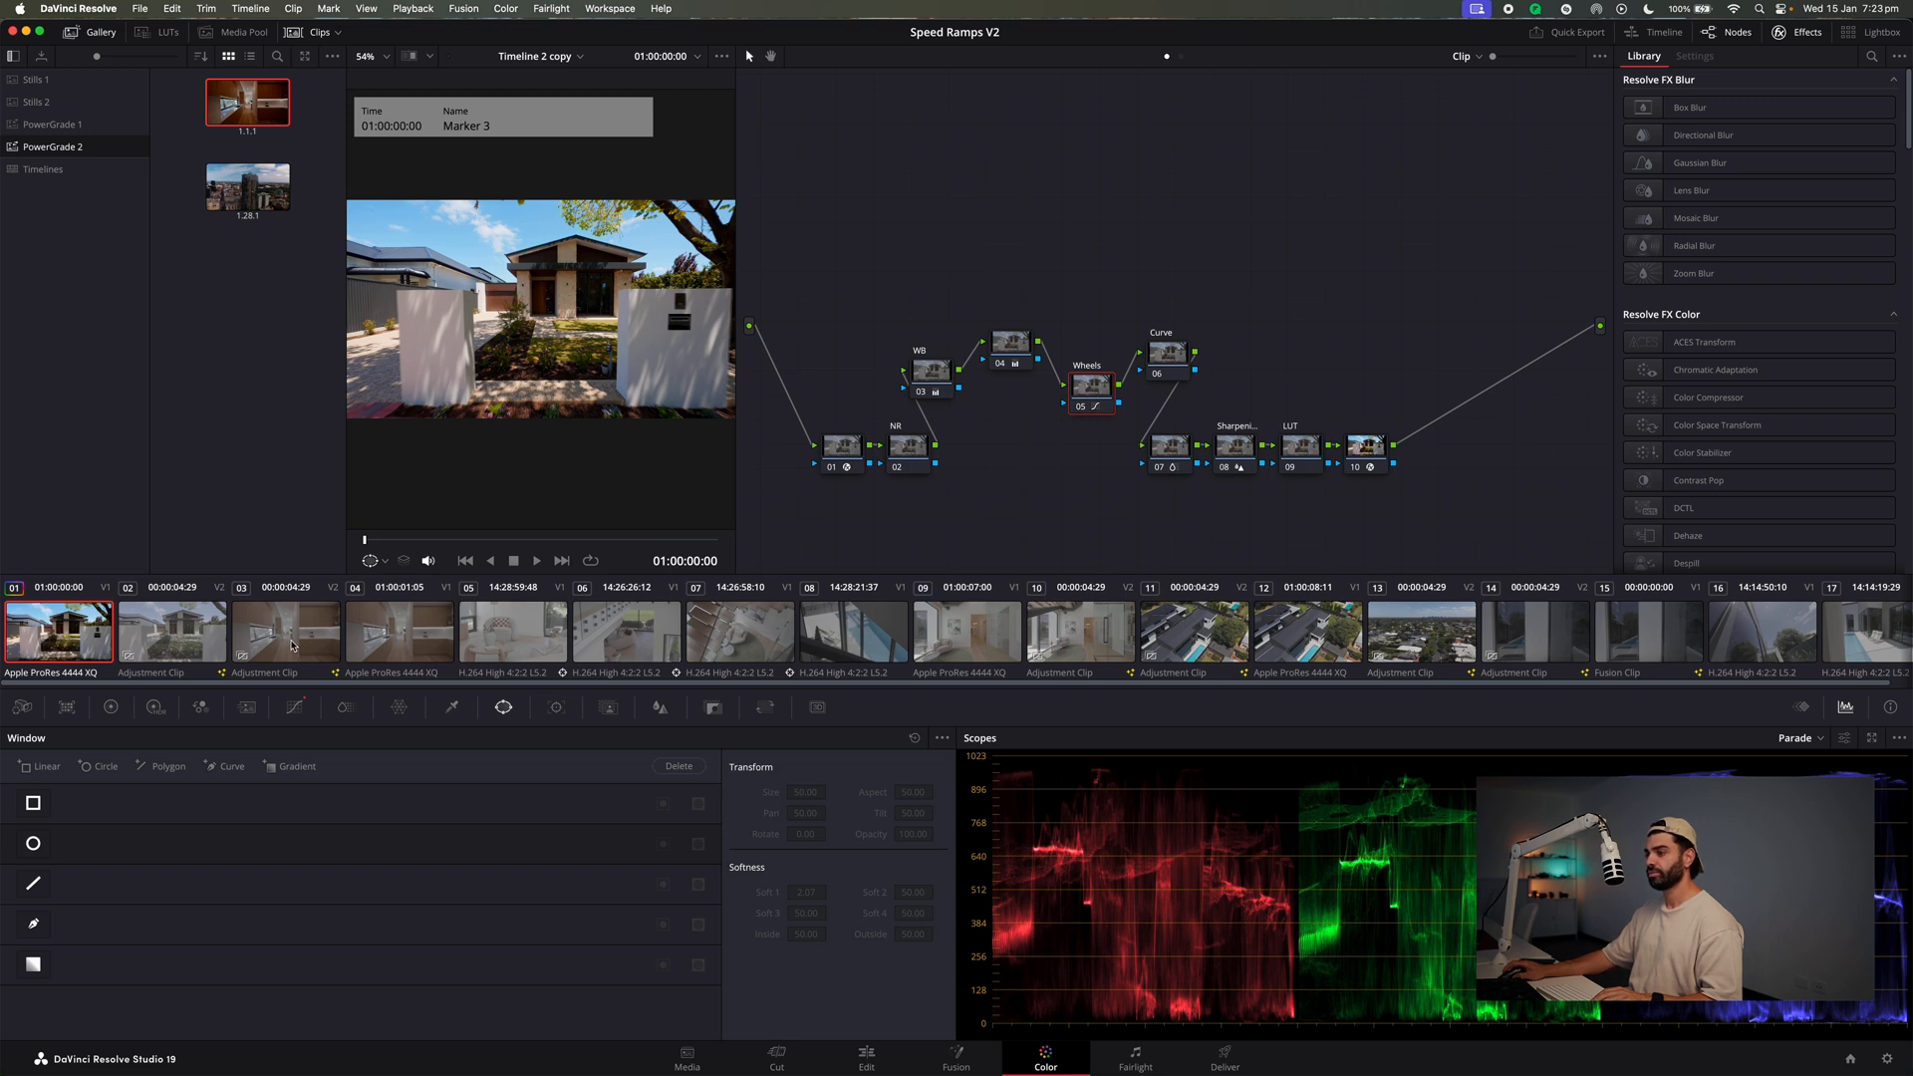
# Copy the opening shot's grade to clips 04, 05, 06, 07 and 08, skipping the adjustment clips.
pyautogui.press('Down')
pyautogui.press('Down')
pyautogui.press('Down')
pyautogui.press('Down')
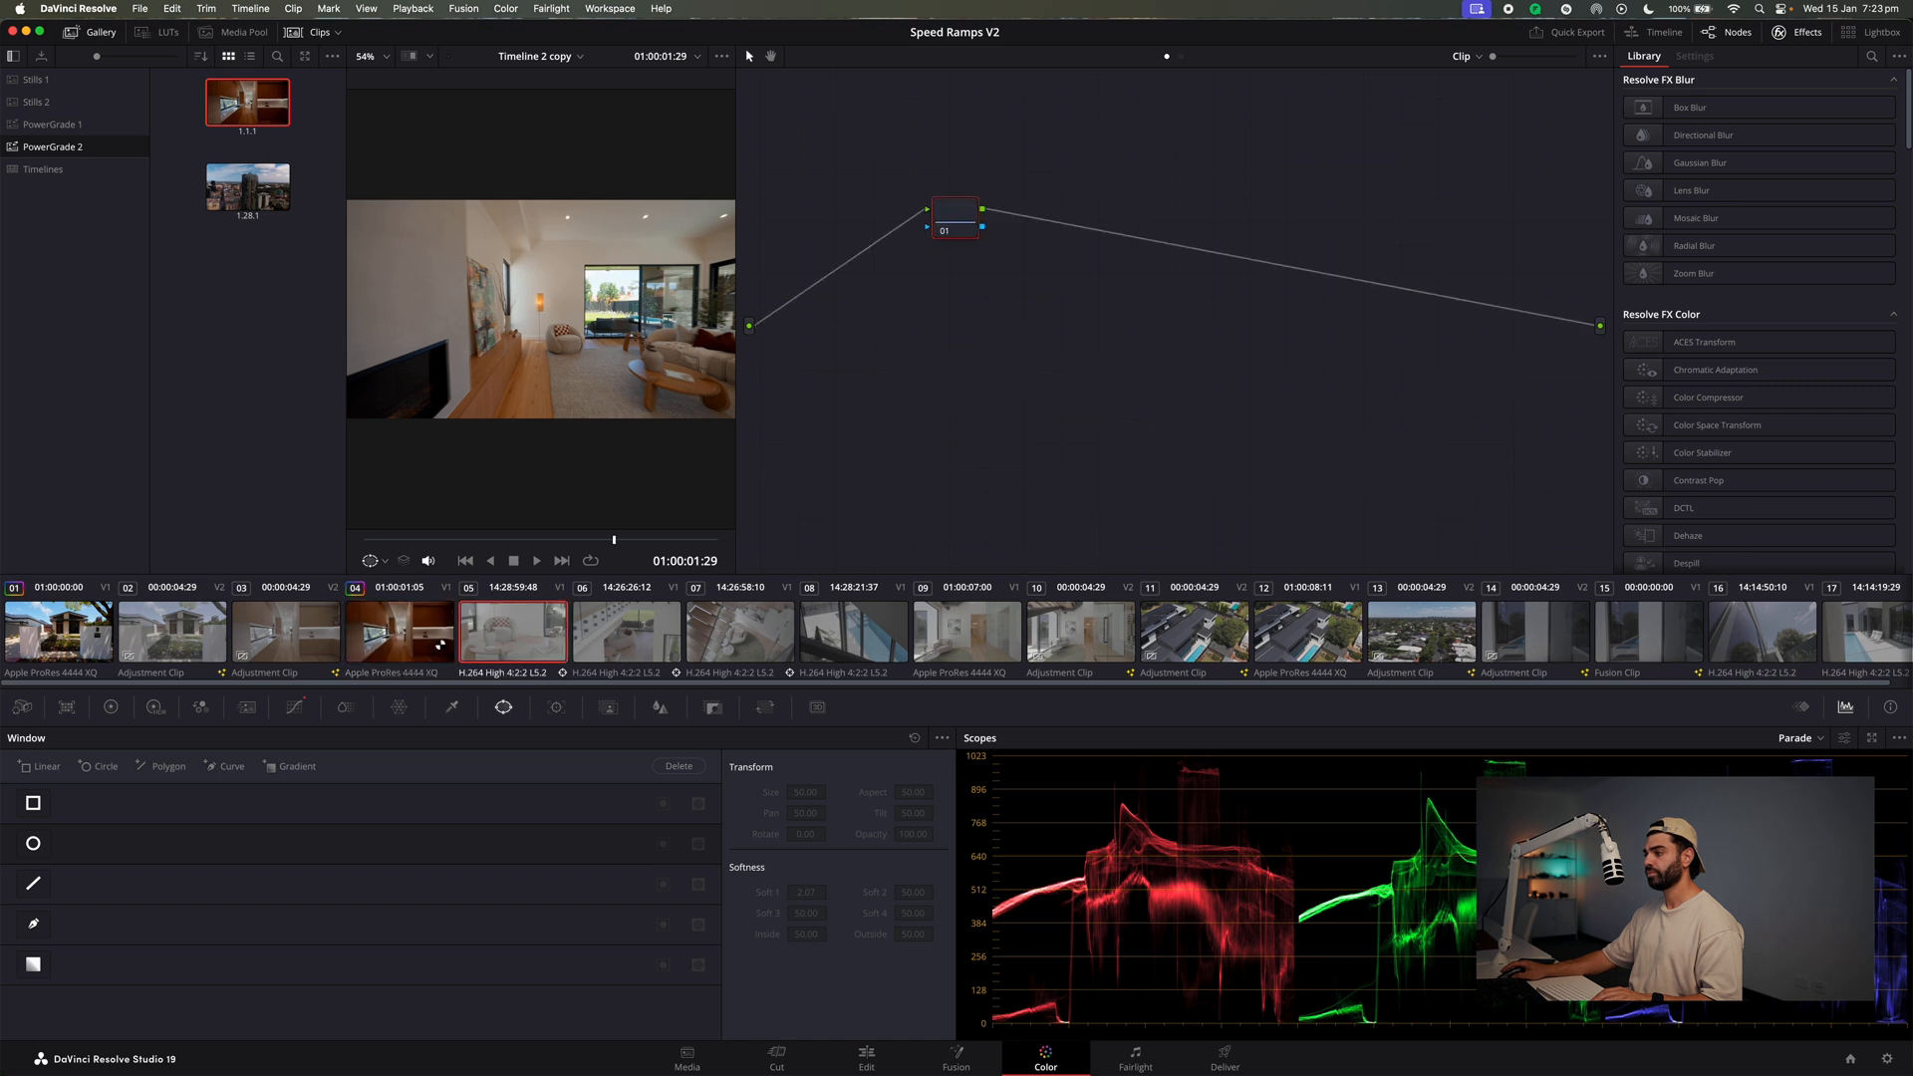
pyautogui.middleClick(440, 646)
pyautogui.press('Down')
pyautogui.middleClick(494, 634)
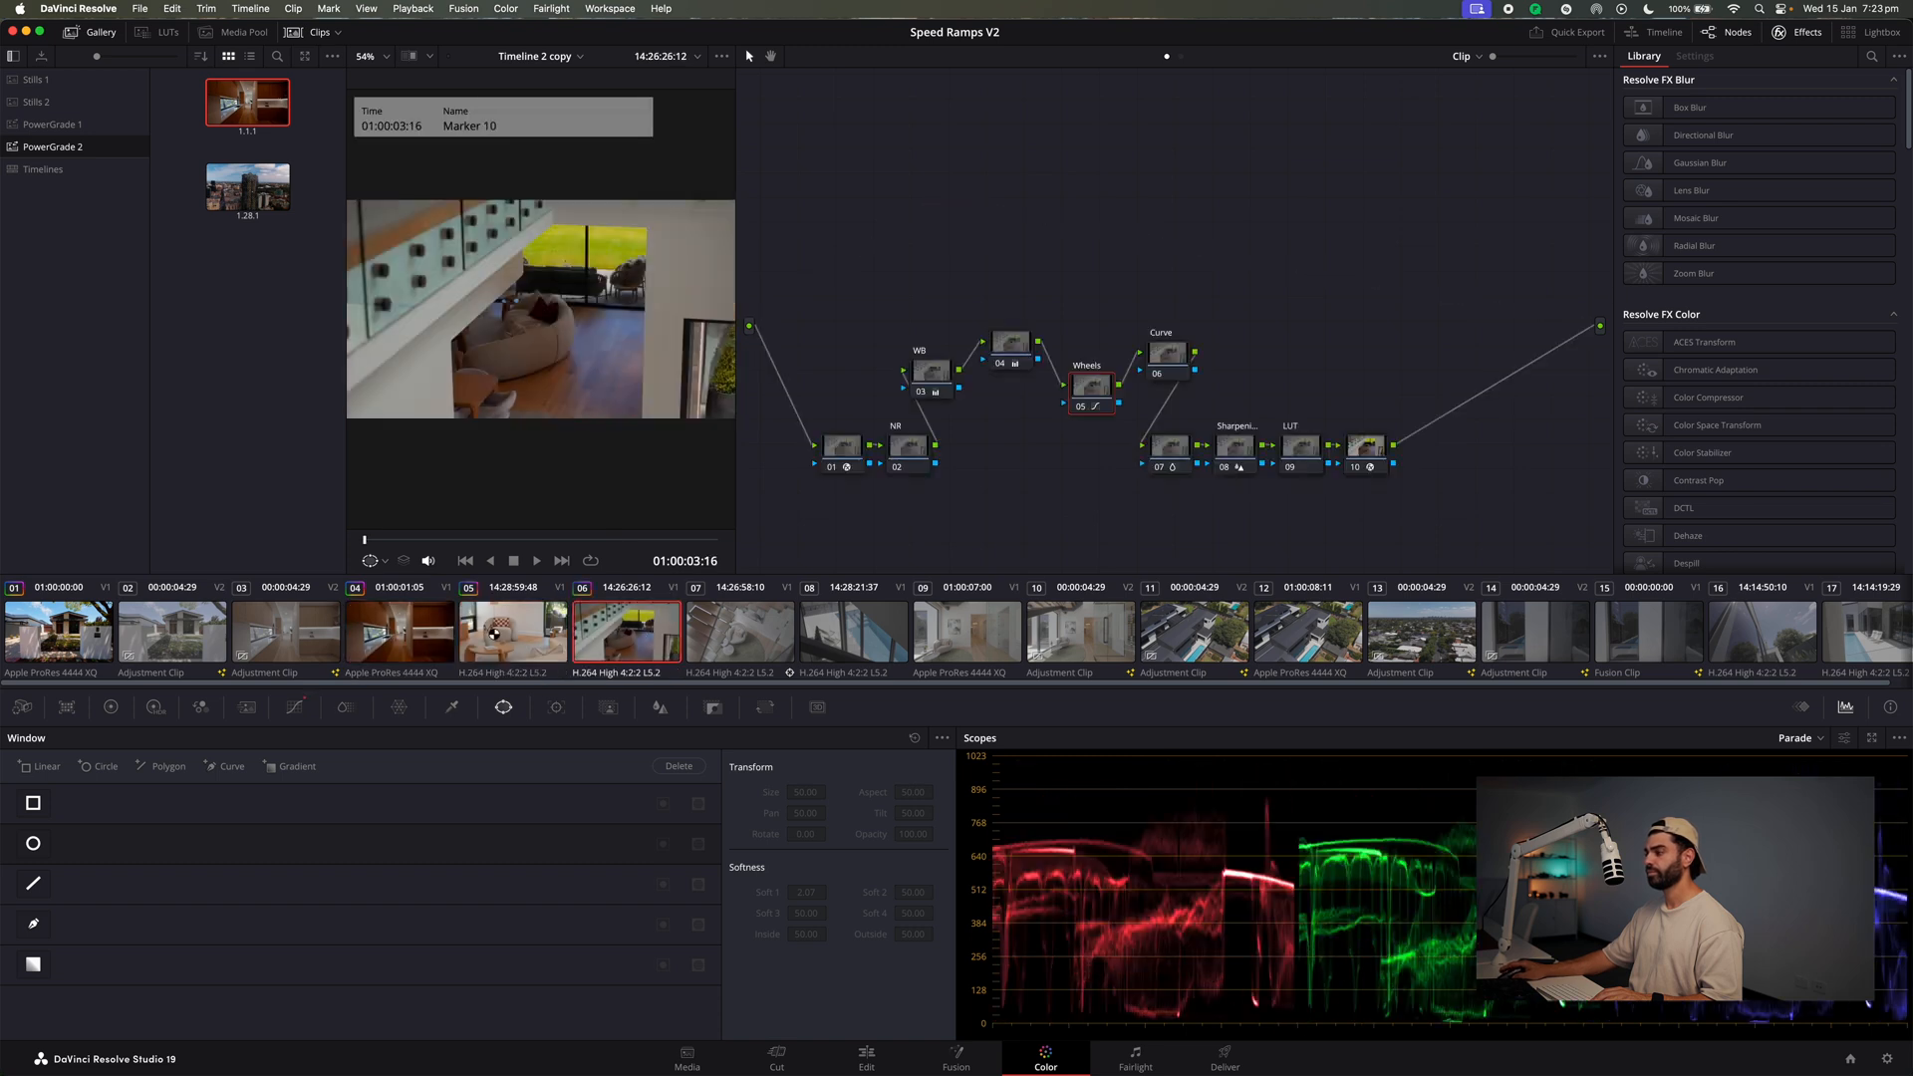
pyautogui.press('Down')
pyautogui.middleClick(679, 648)
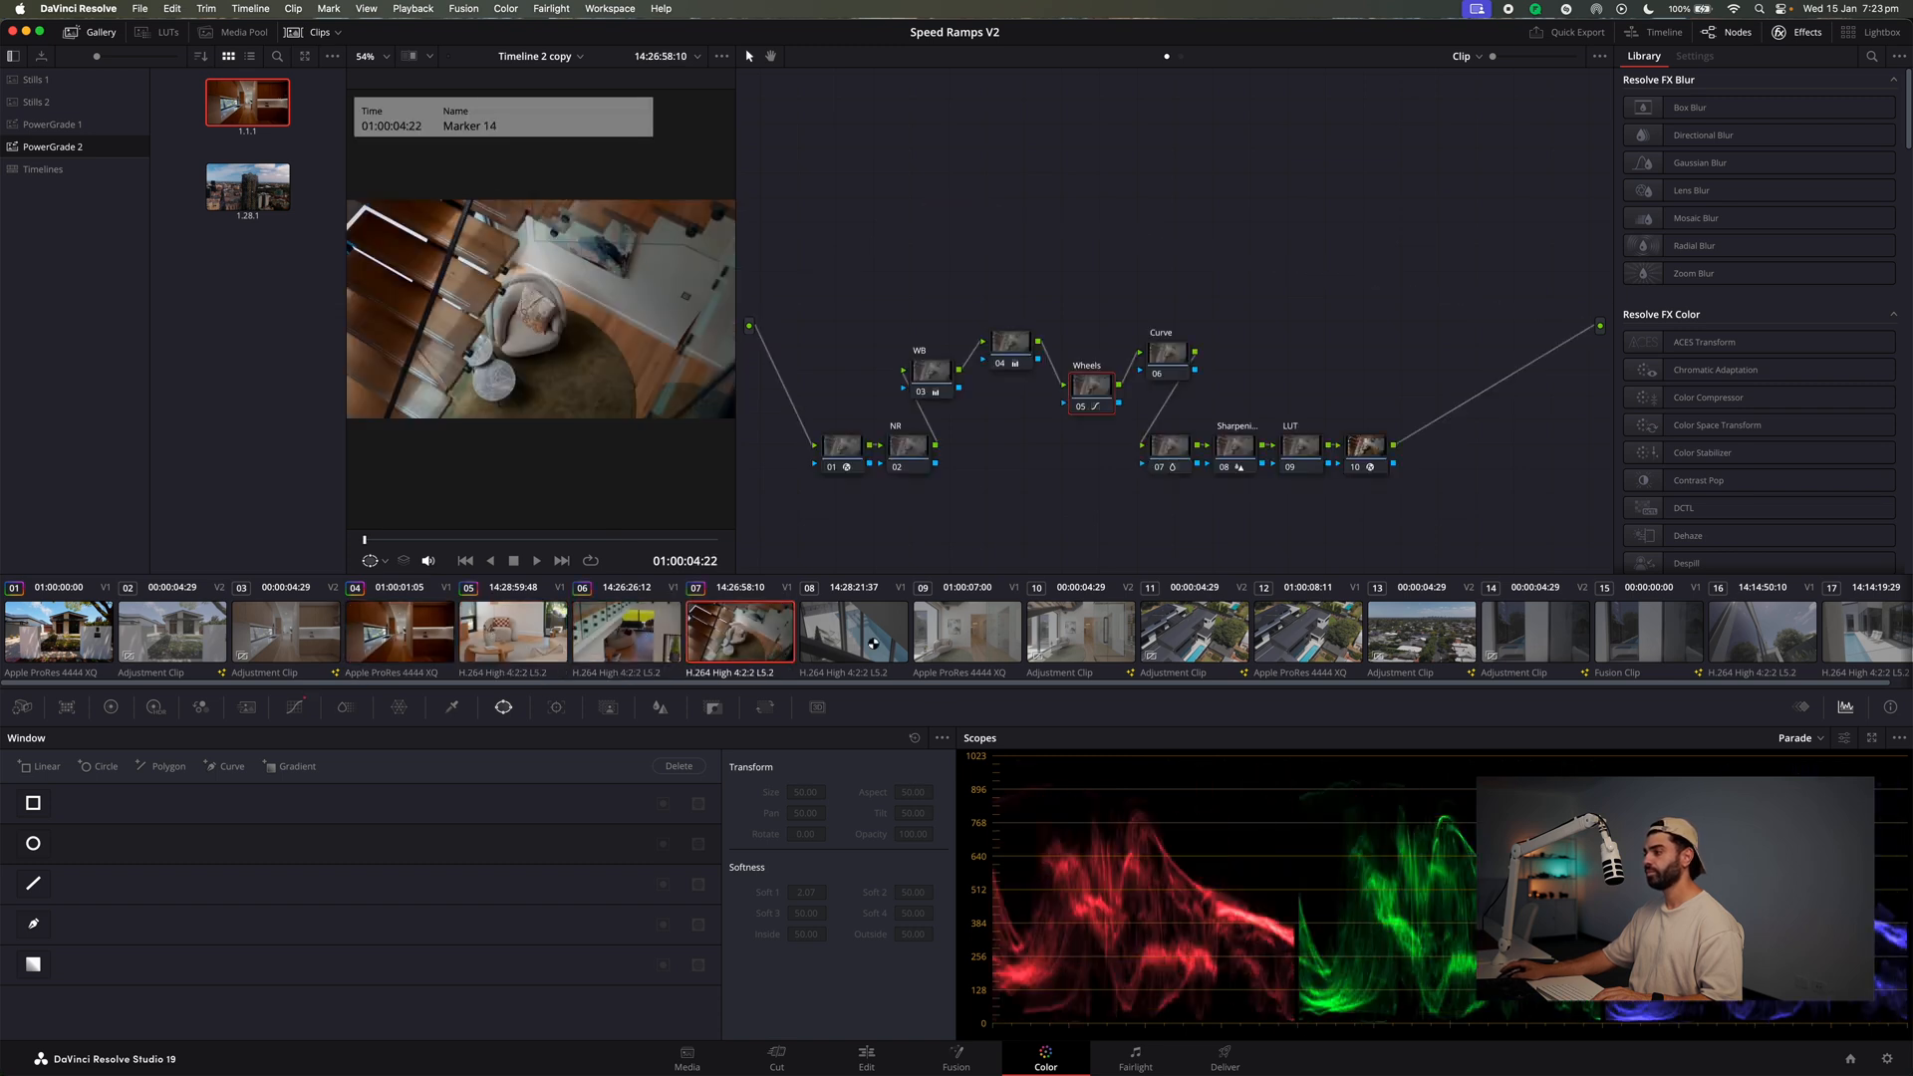
pyautogui.press('Down')
pyautogui.middleClick(740, 641)
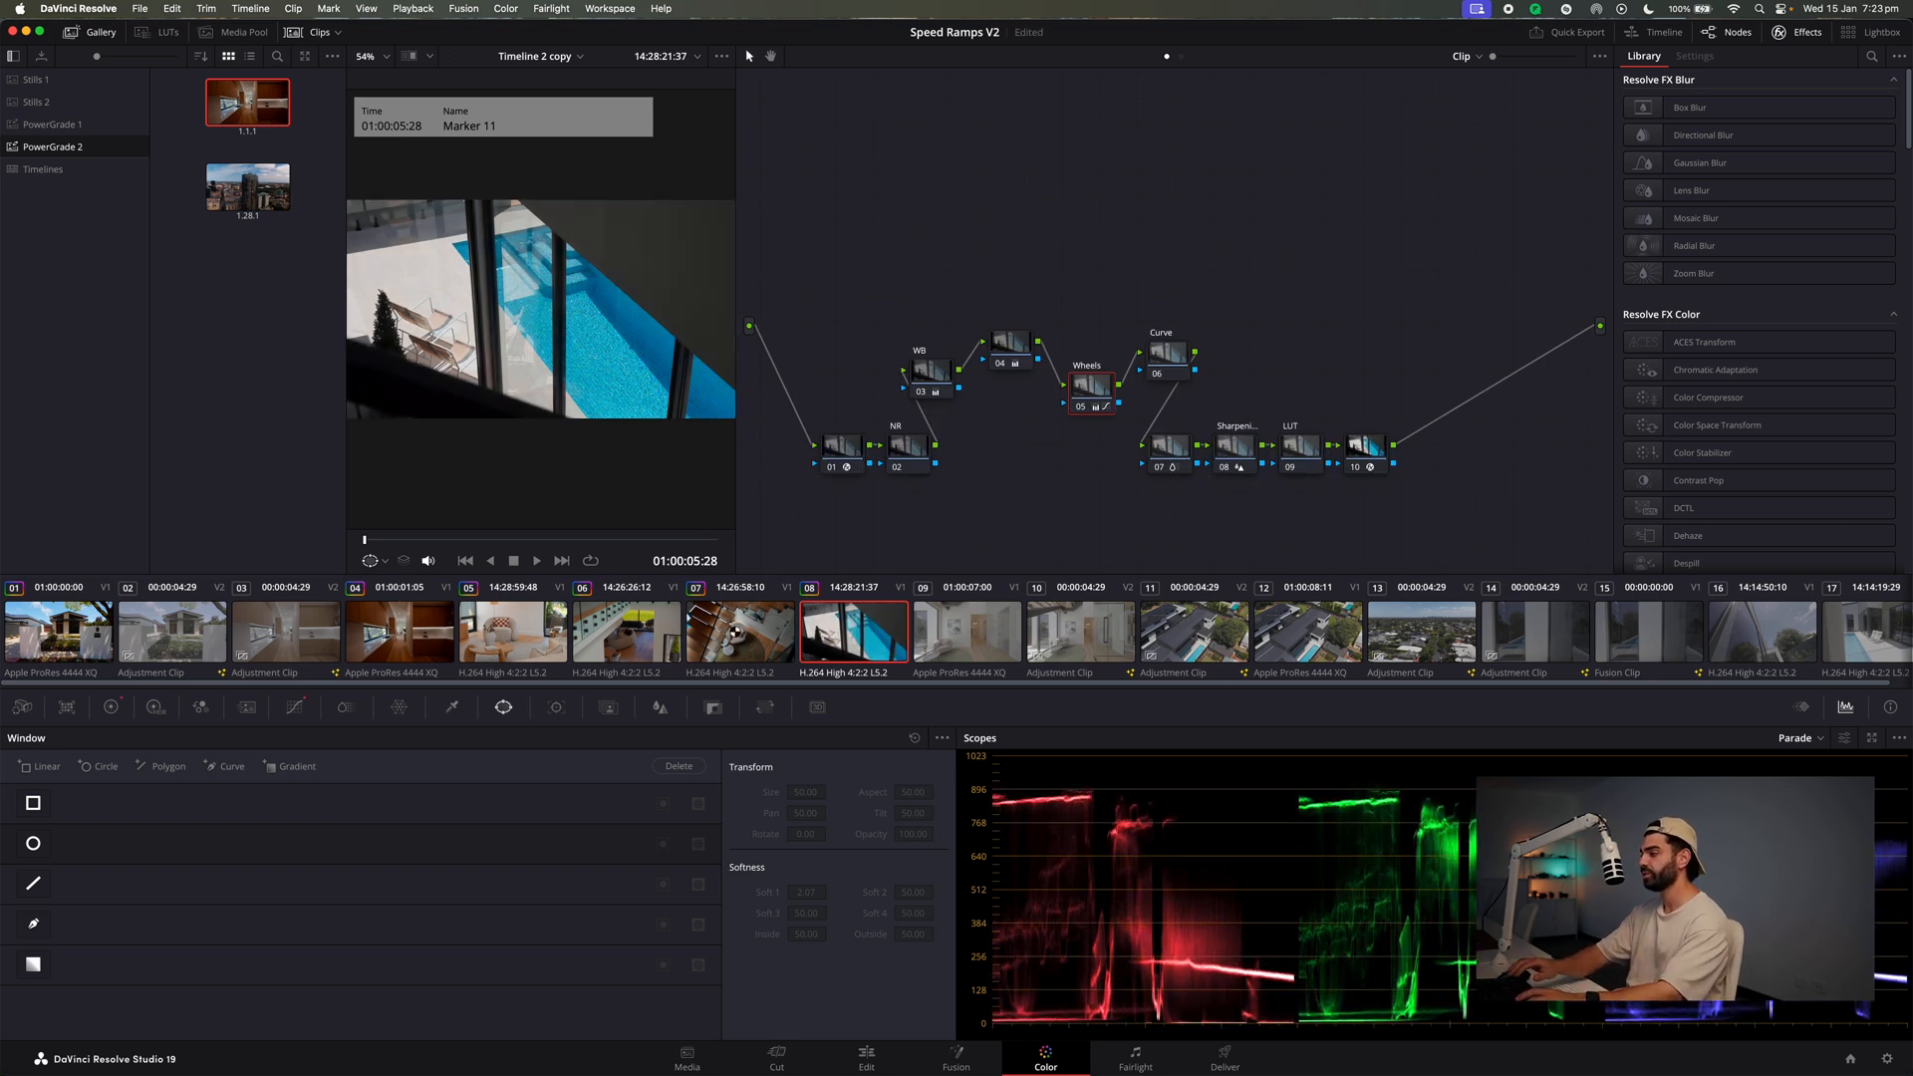
# Revisit the grades on clips 07 and 06, and apply the same grade to interior clip 09.
pyautogui.click(698, 648)
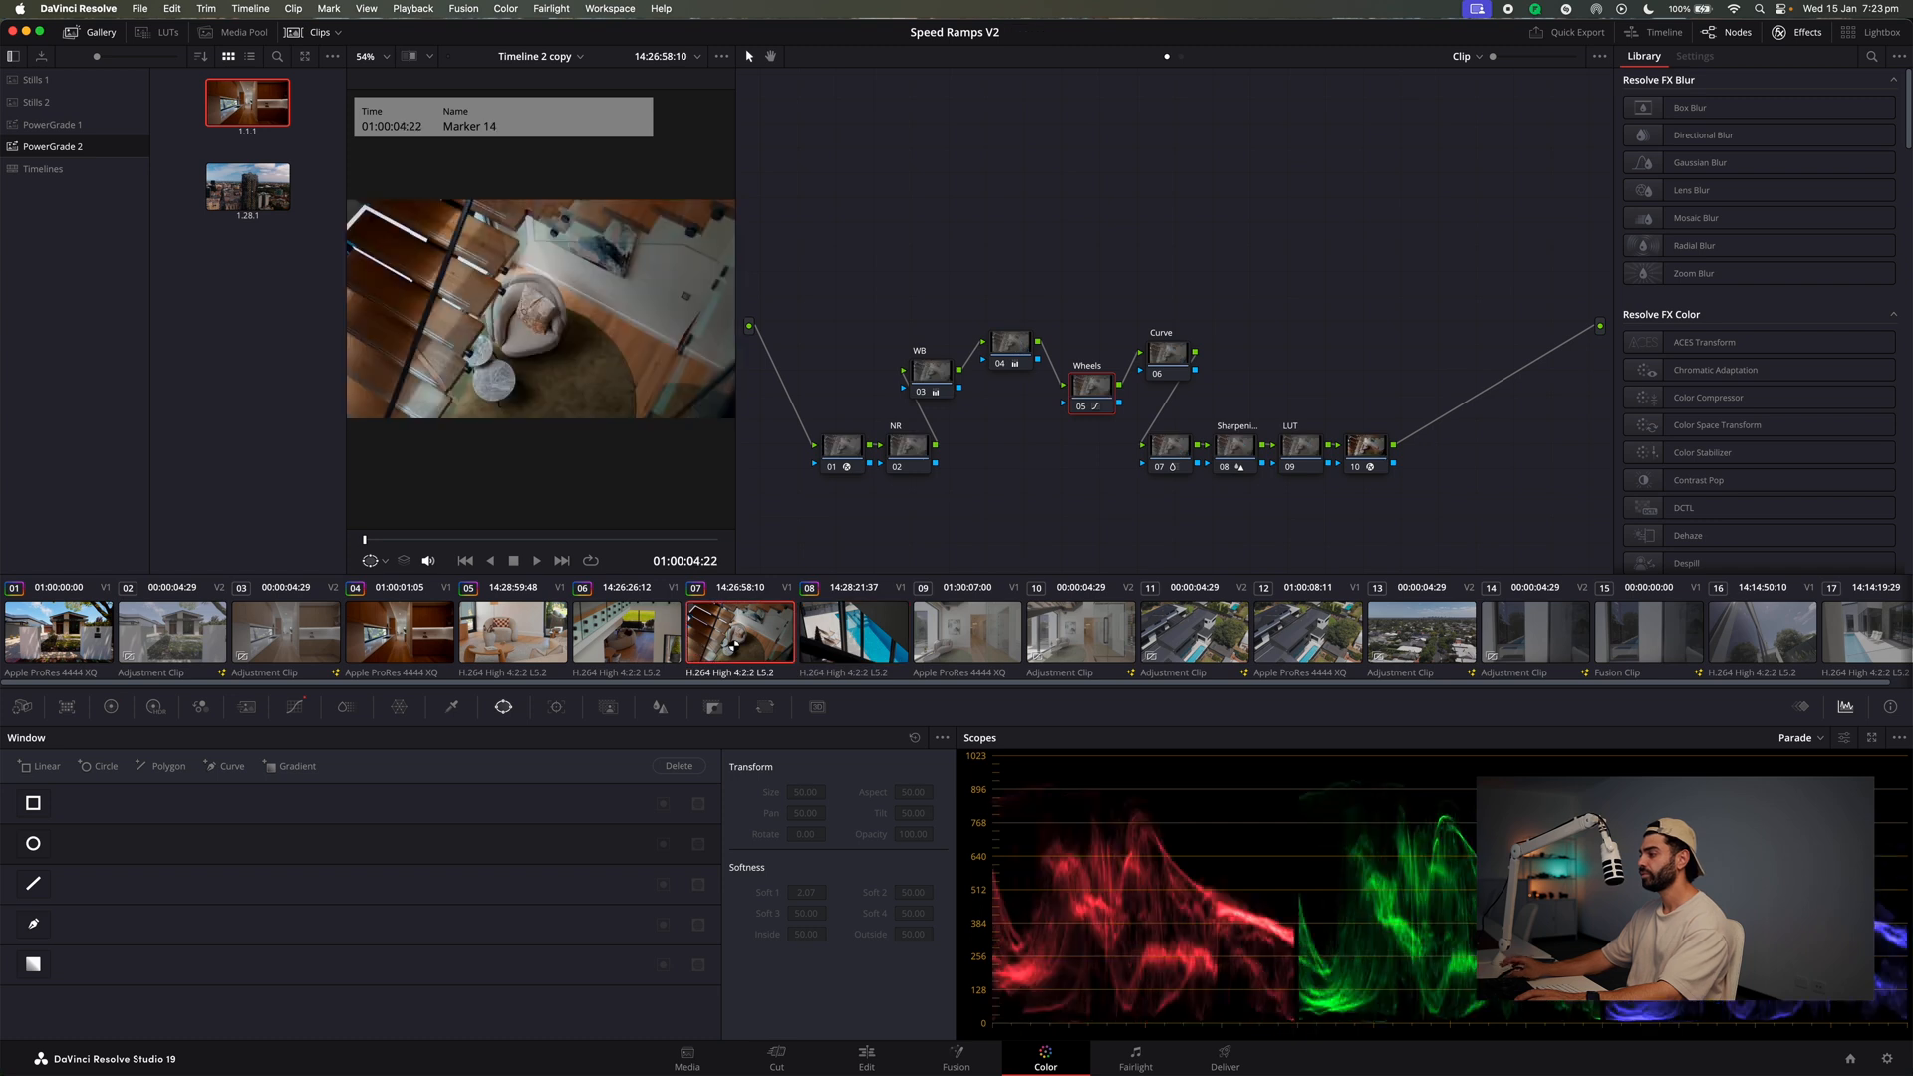
pyautogui.click(675, 633)
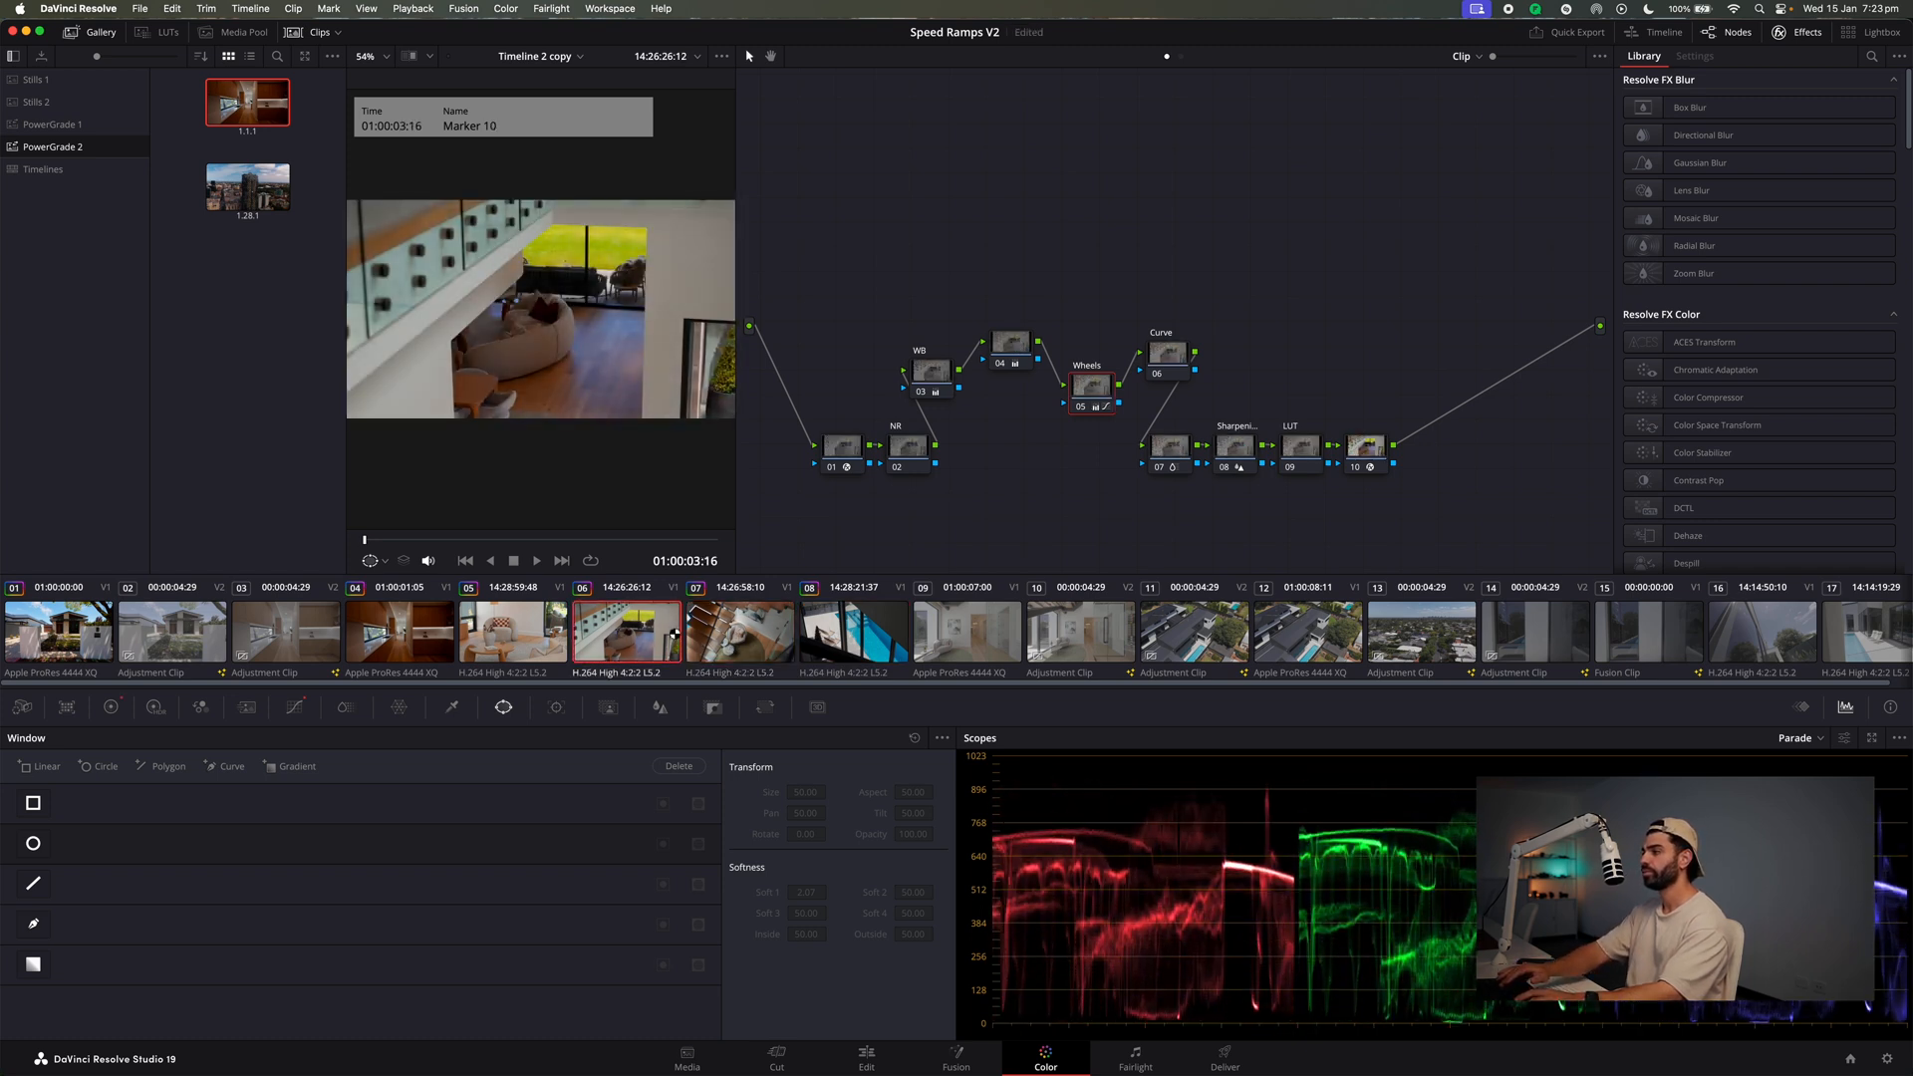
pyautogui.click(960, 630)
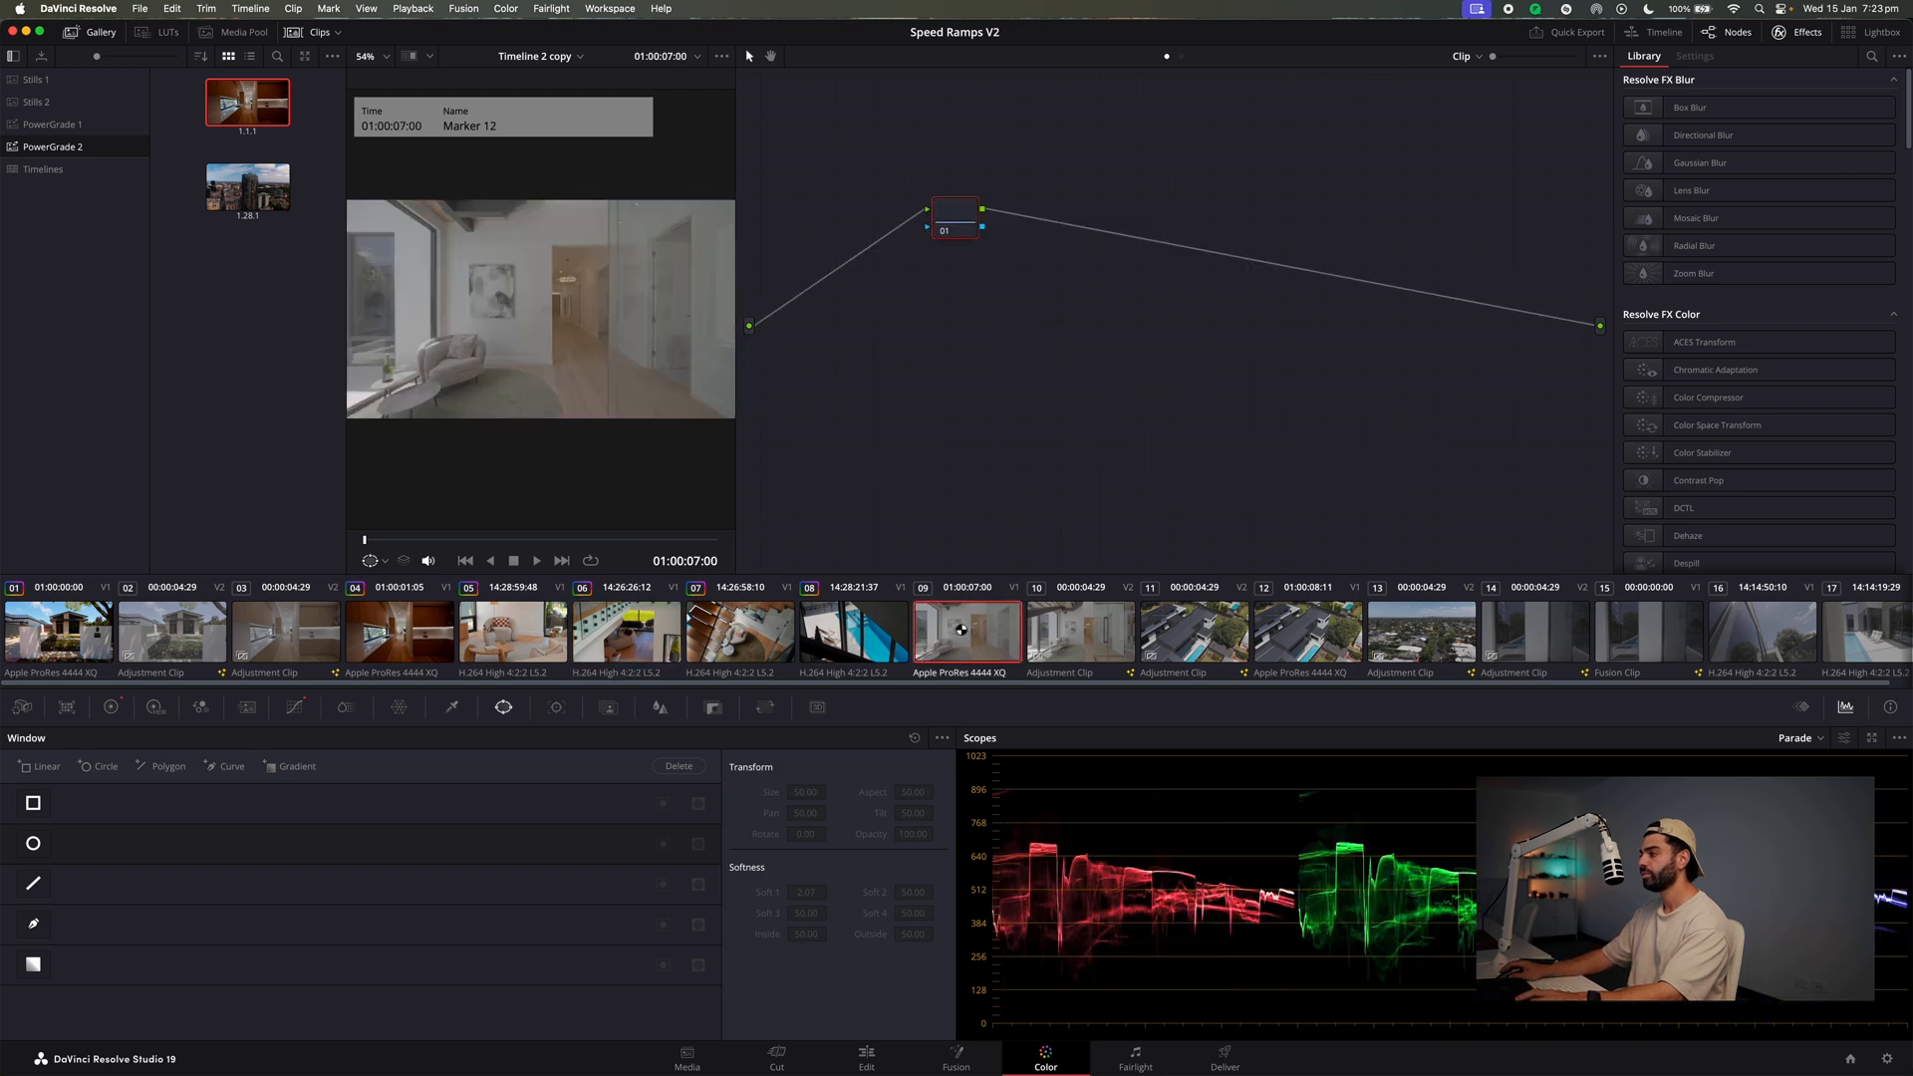
pyautogui.click(1079, 638)
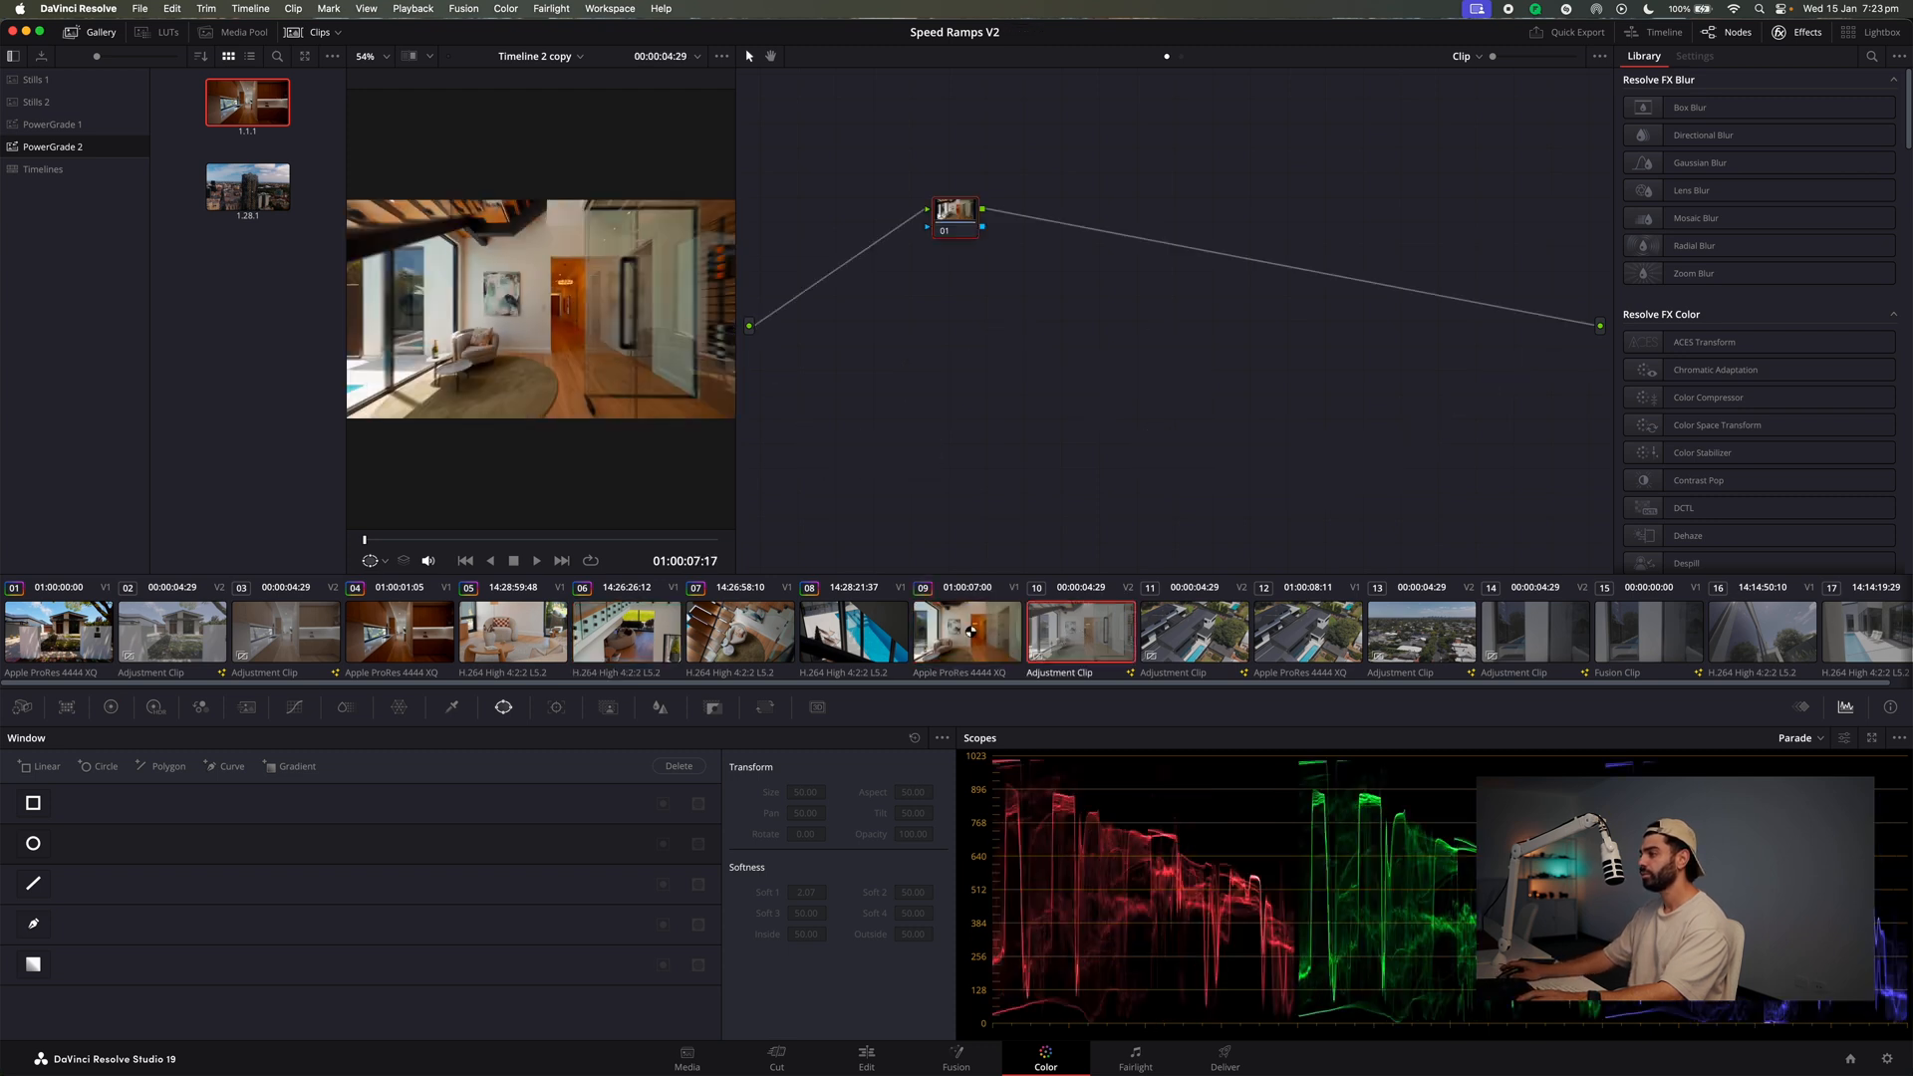
# Undo the grade copied to aerial clip 12, apply PowerGrade 2 still 1.28.1 to it instead, and select its node 04.
pyautogui.click(1321, 642)
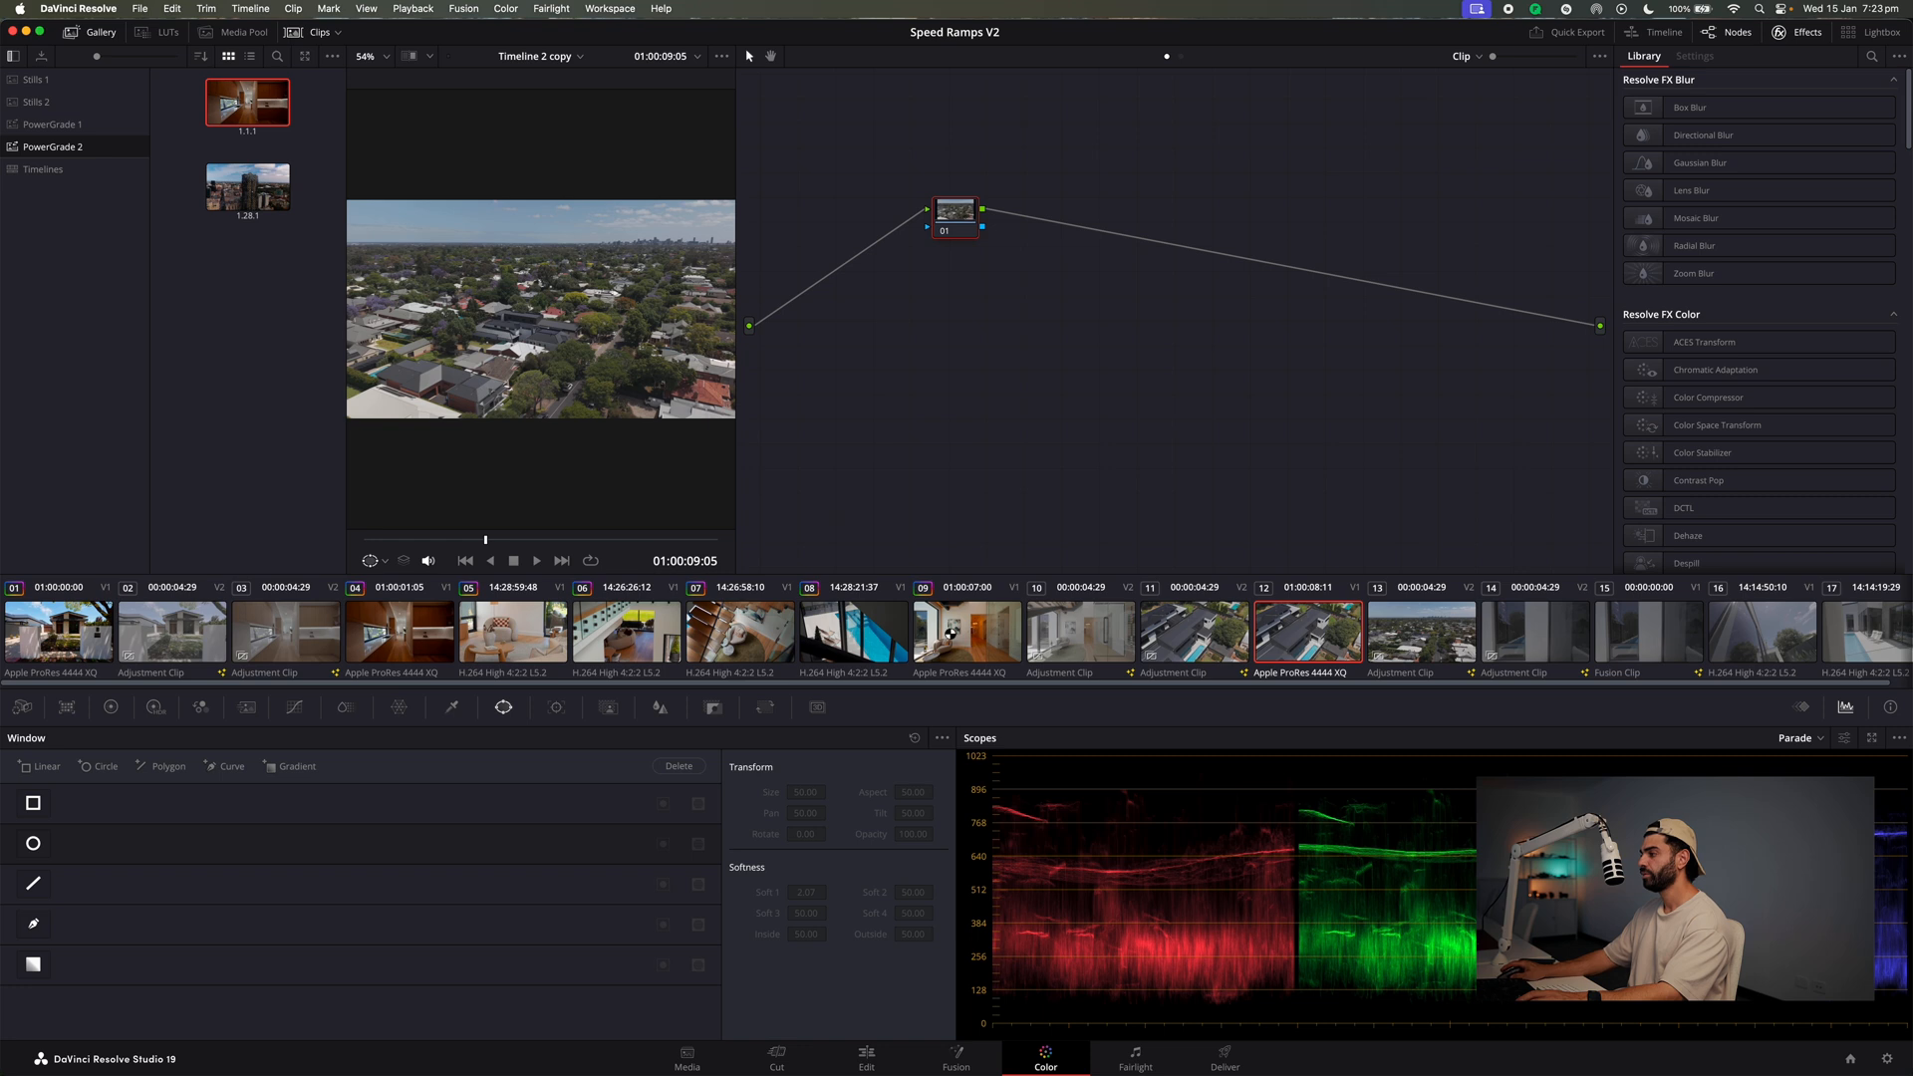
pyautogui.press('super+z')
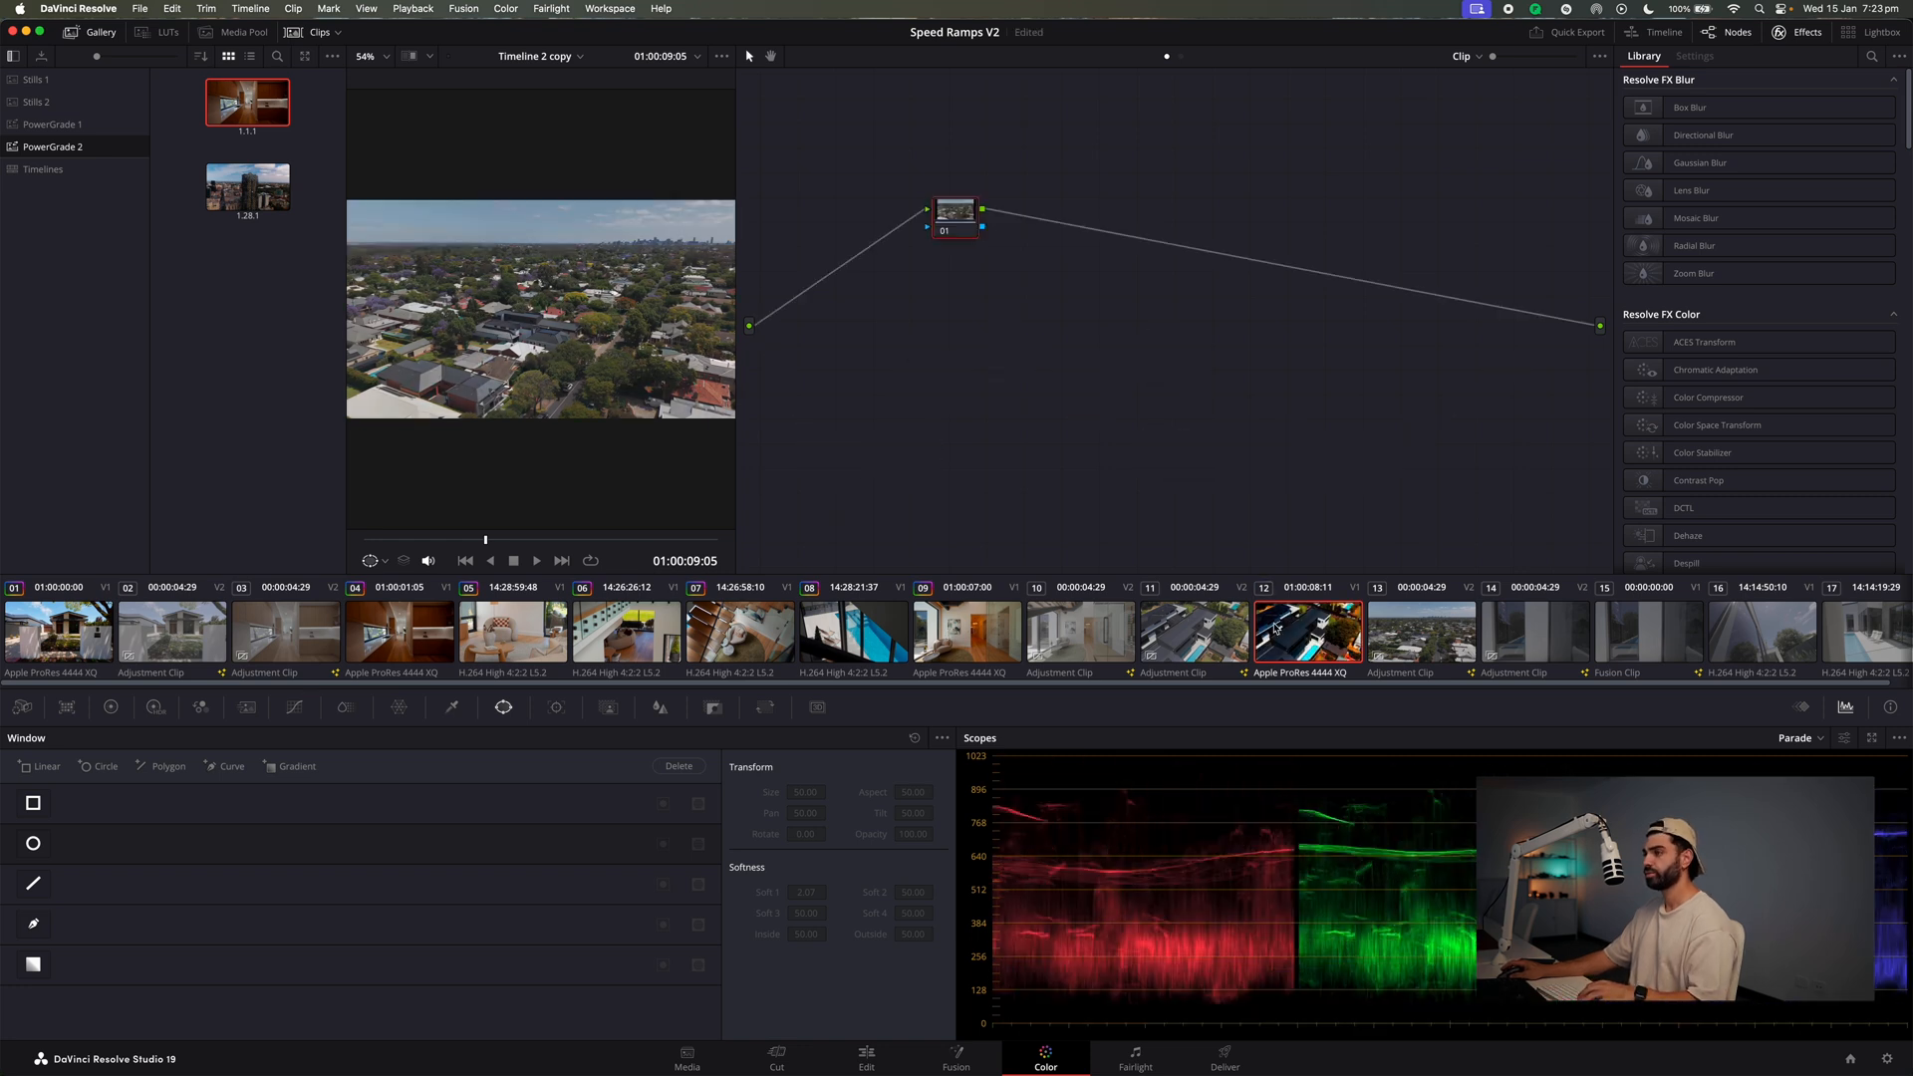
pyautogui.moveTo(286, 197); pyautogui.dragTo(1280, 629)
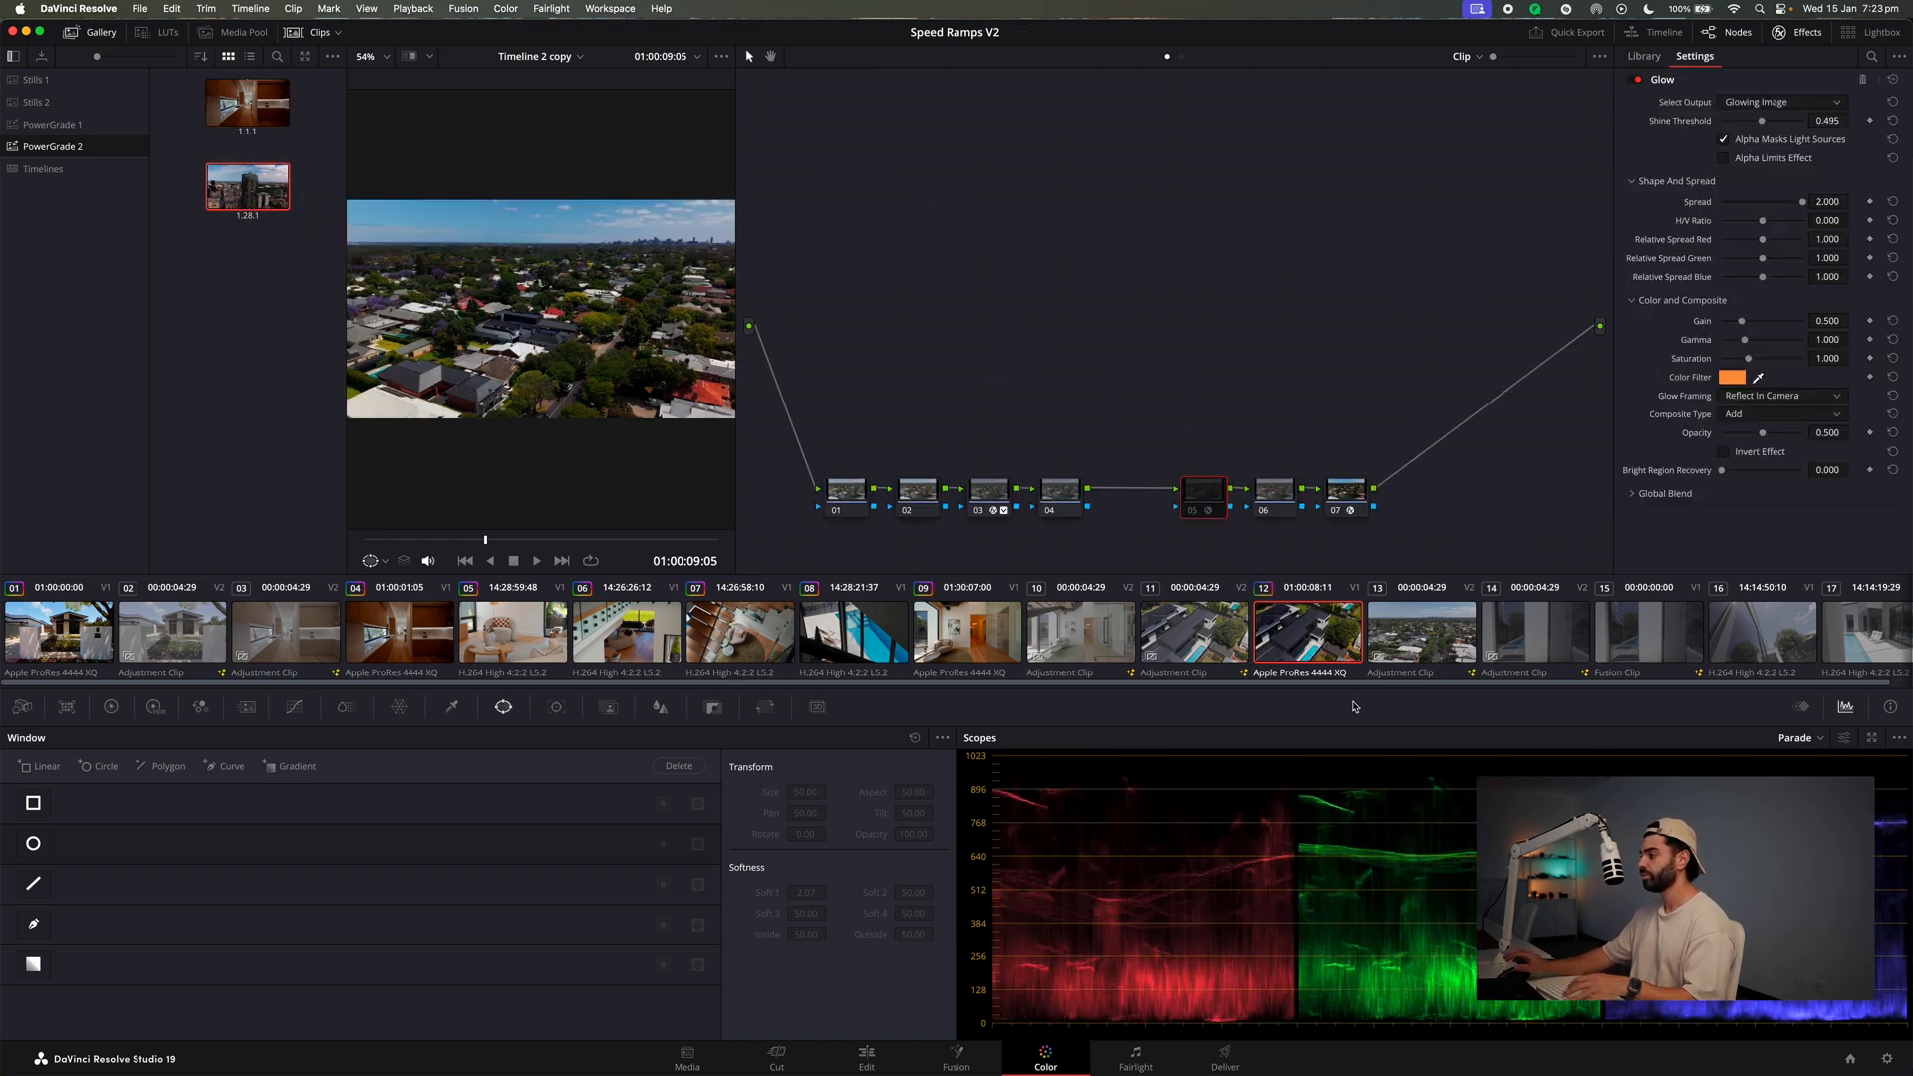
pyautogui.click(1072, 497)
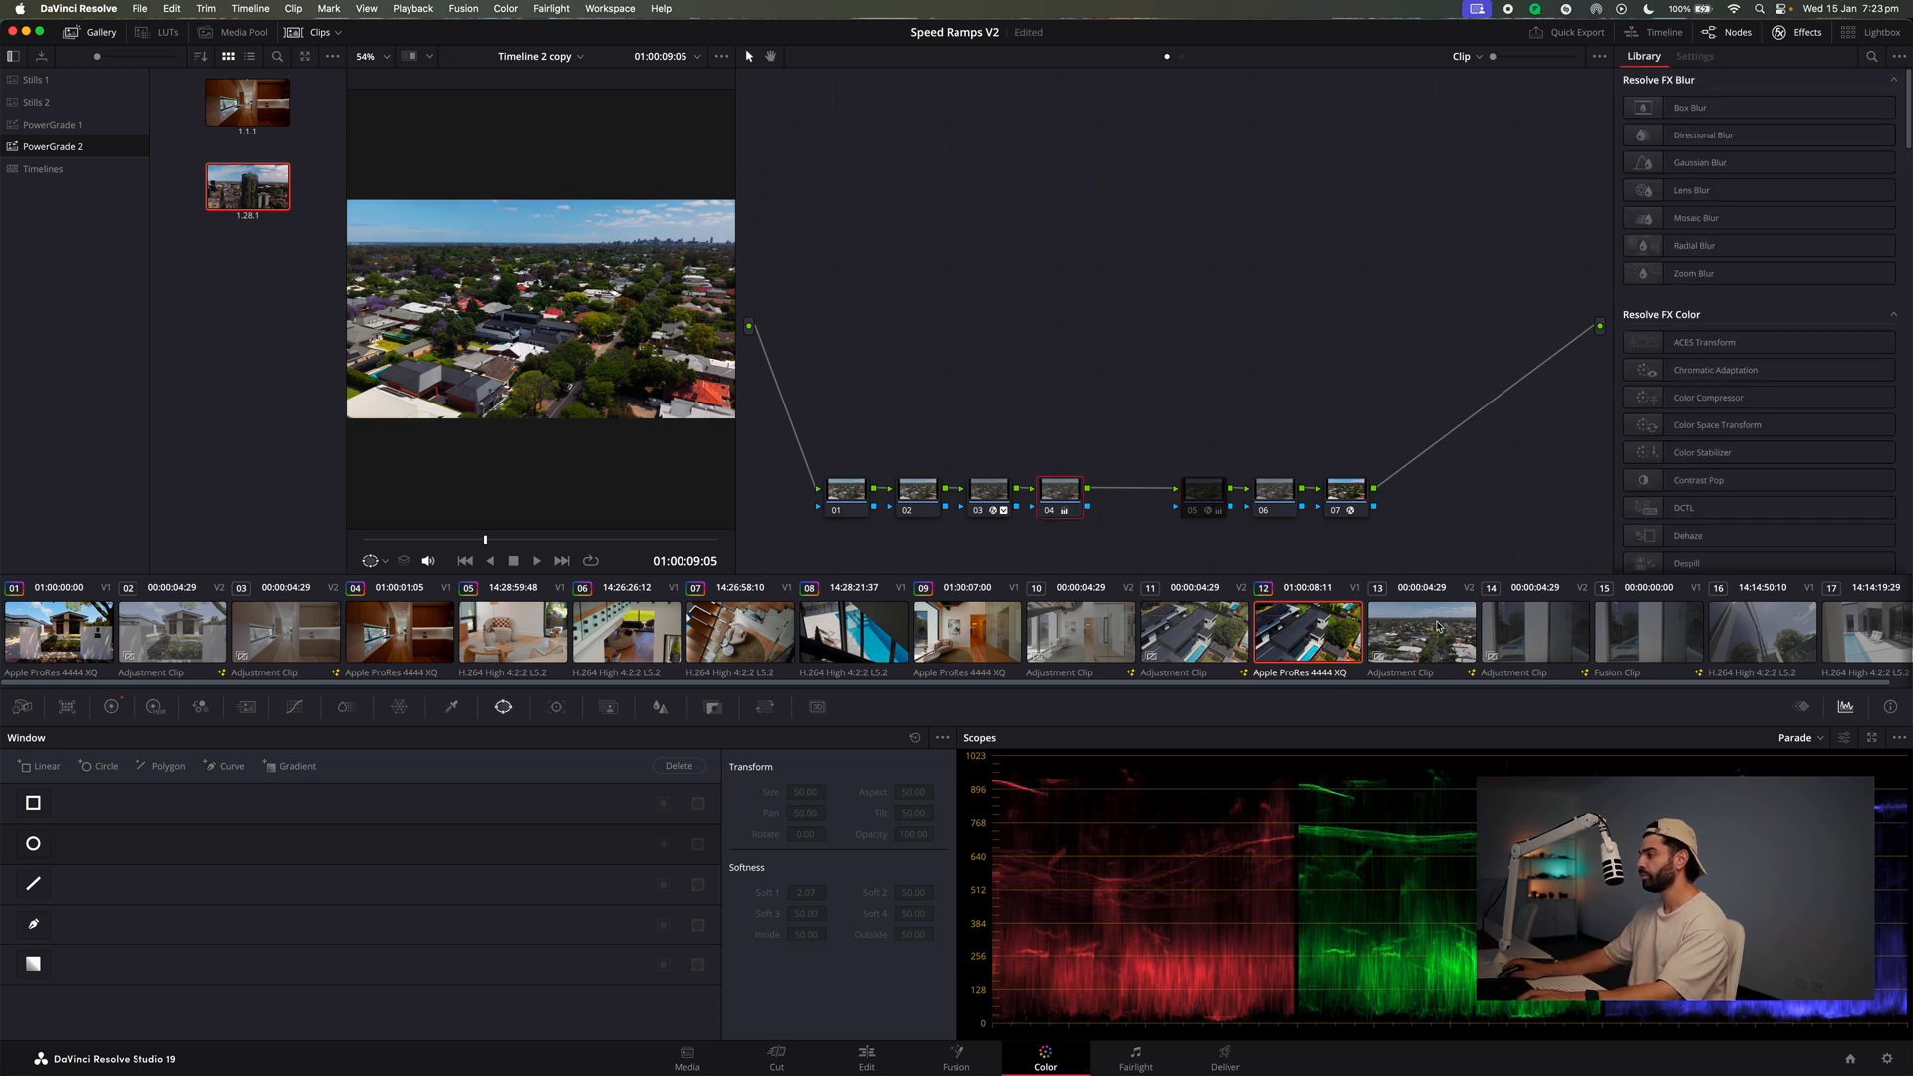
# Apply the house and interior grade to the remaining pool shots, clips 15, 16 and 17.
pyautogui.click(1561, 625)
pyautogui.click(1644, 657)
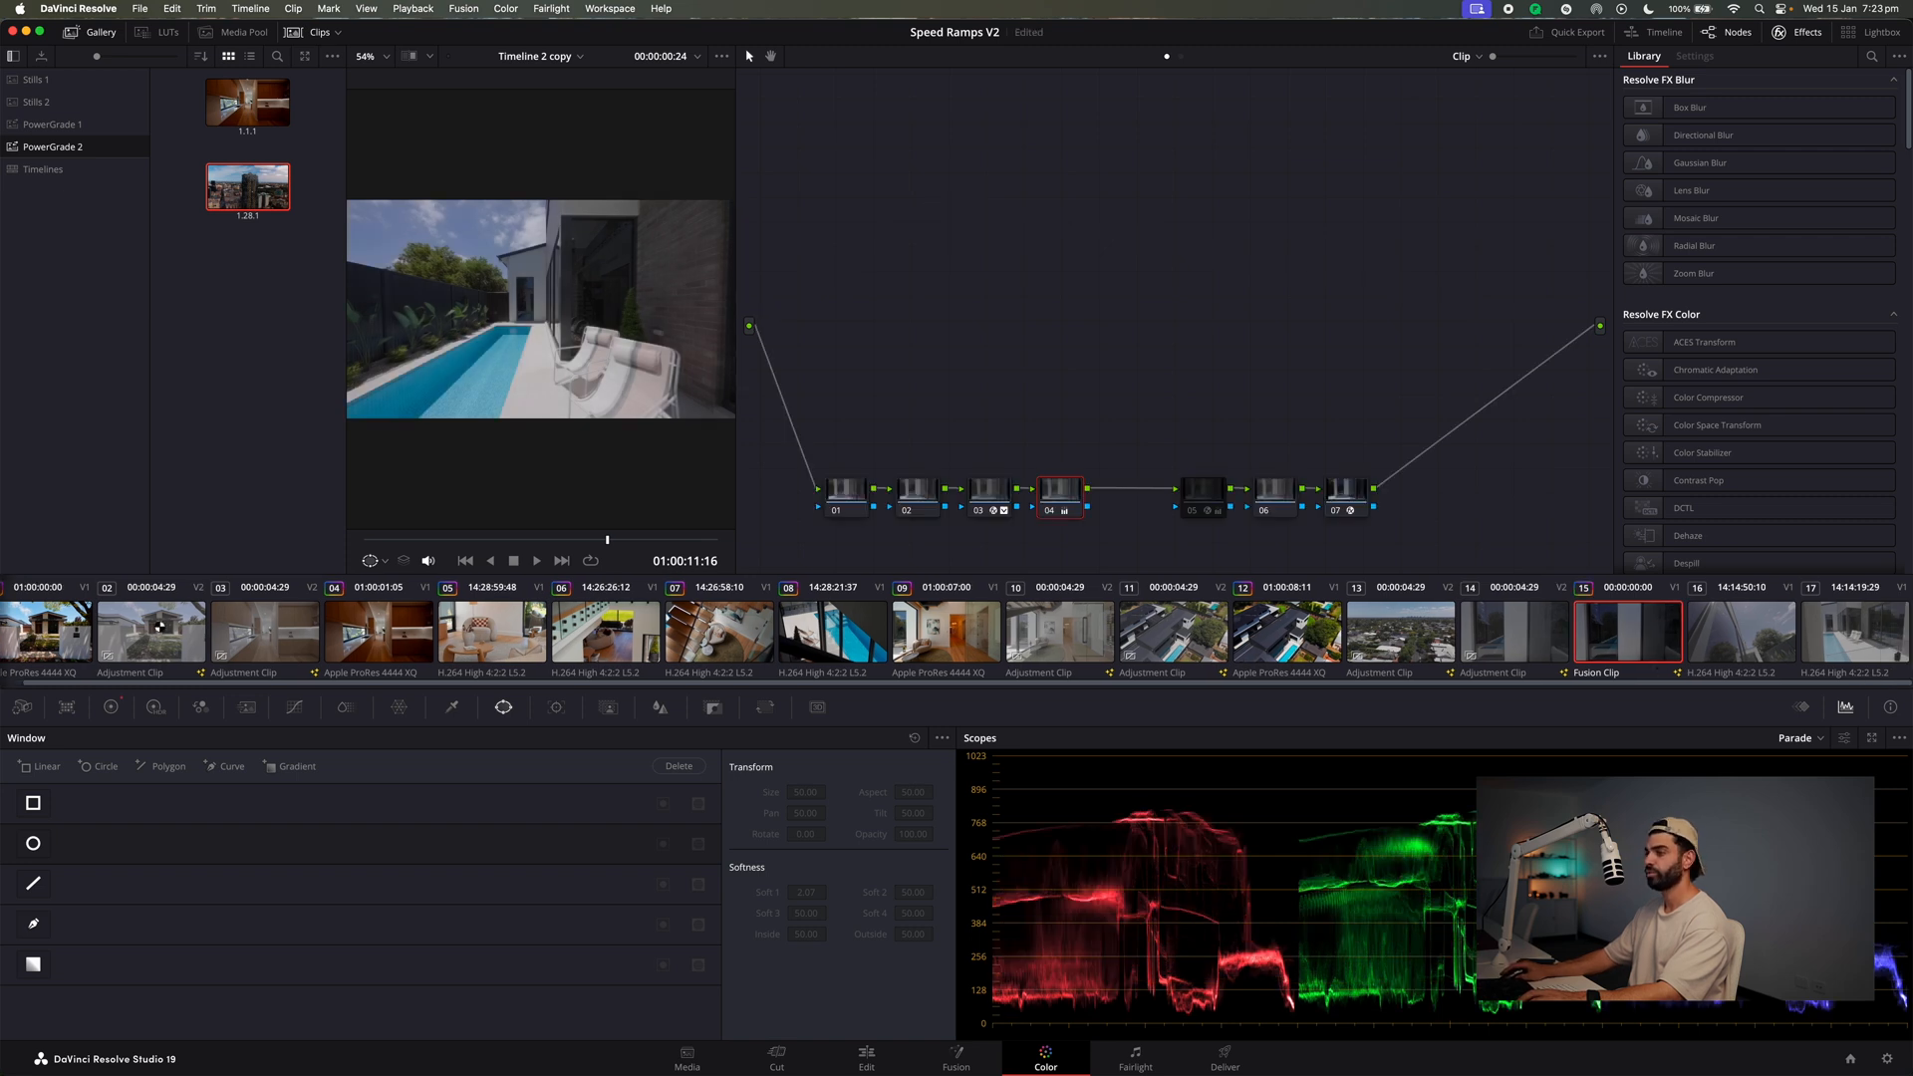
pyautogui.middleClick(1285, 626)
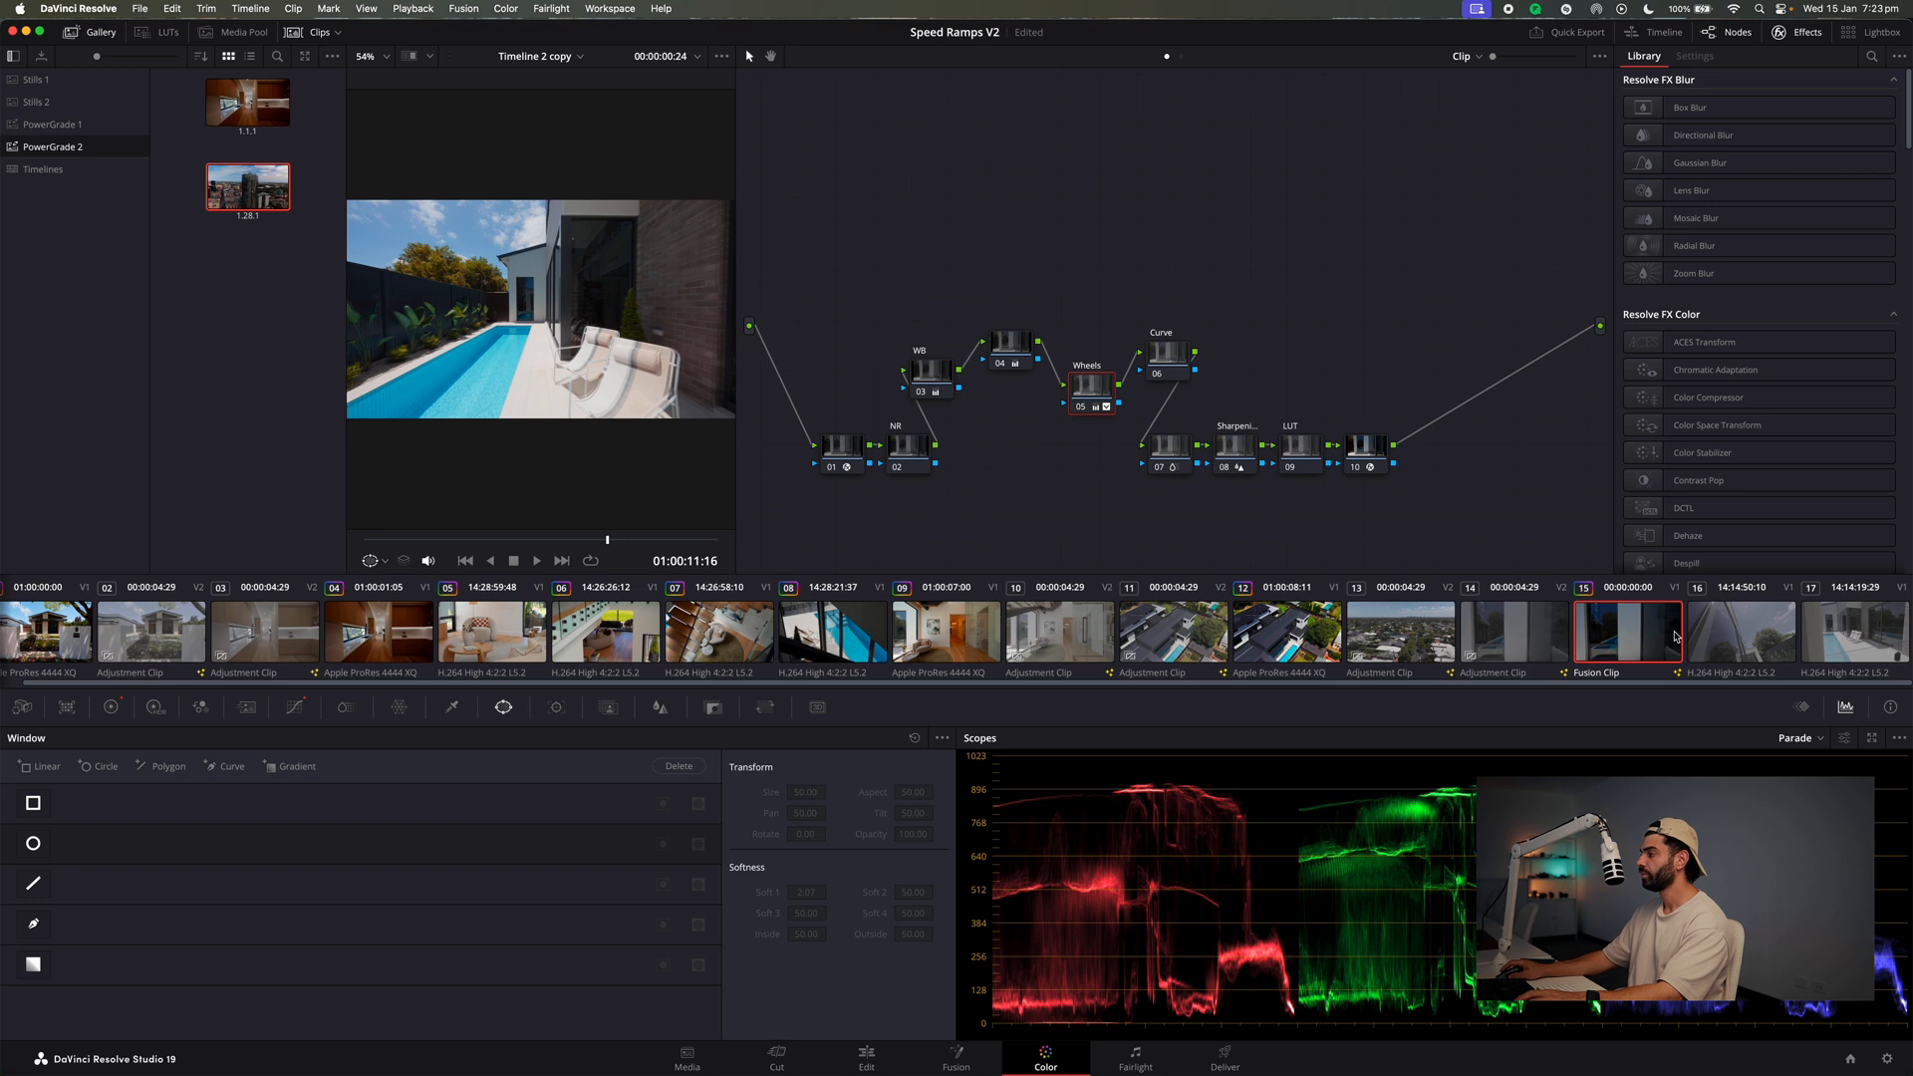
pyautogui.click(1793, 641)
pyautogui.click(1823, 642)
pyautogui.hotkey('ctrl', 'v')
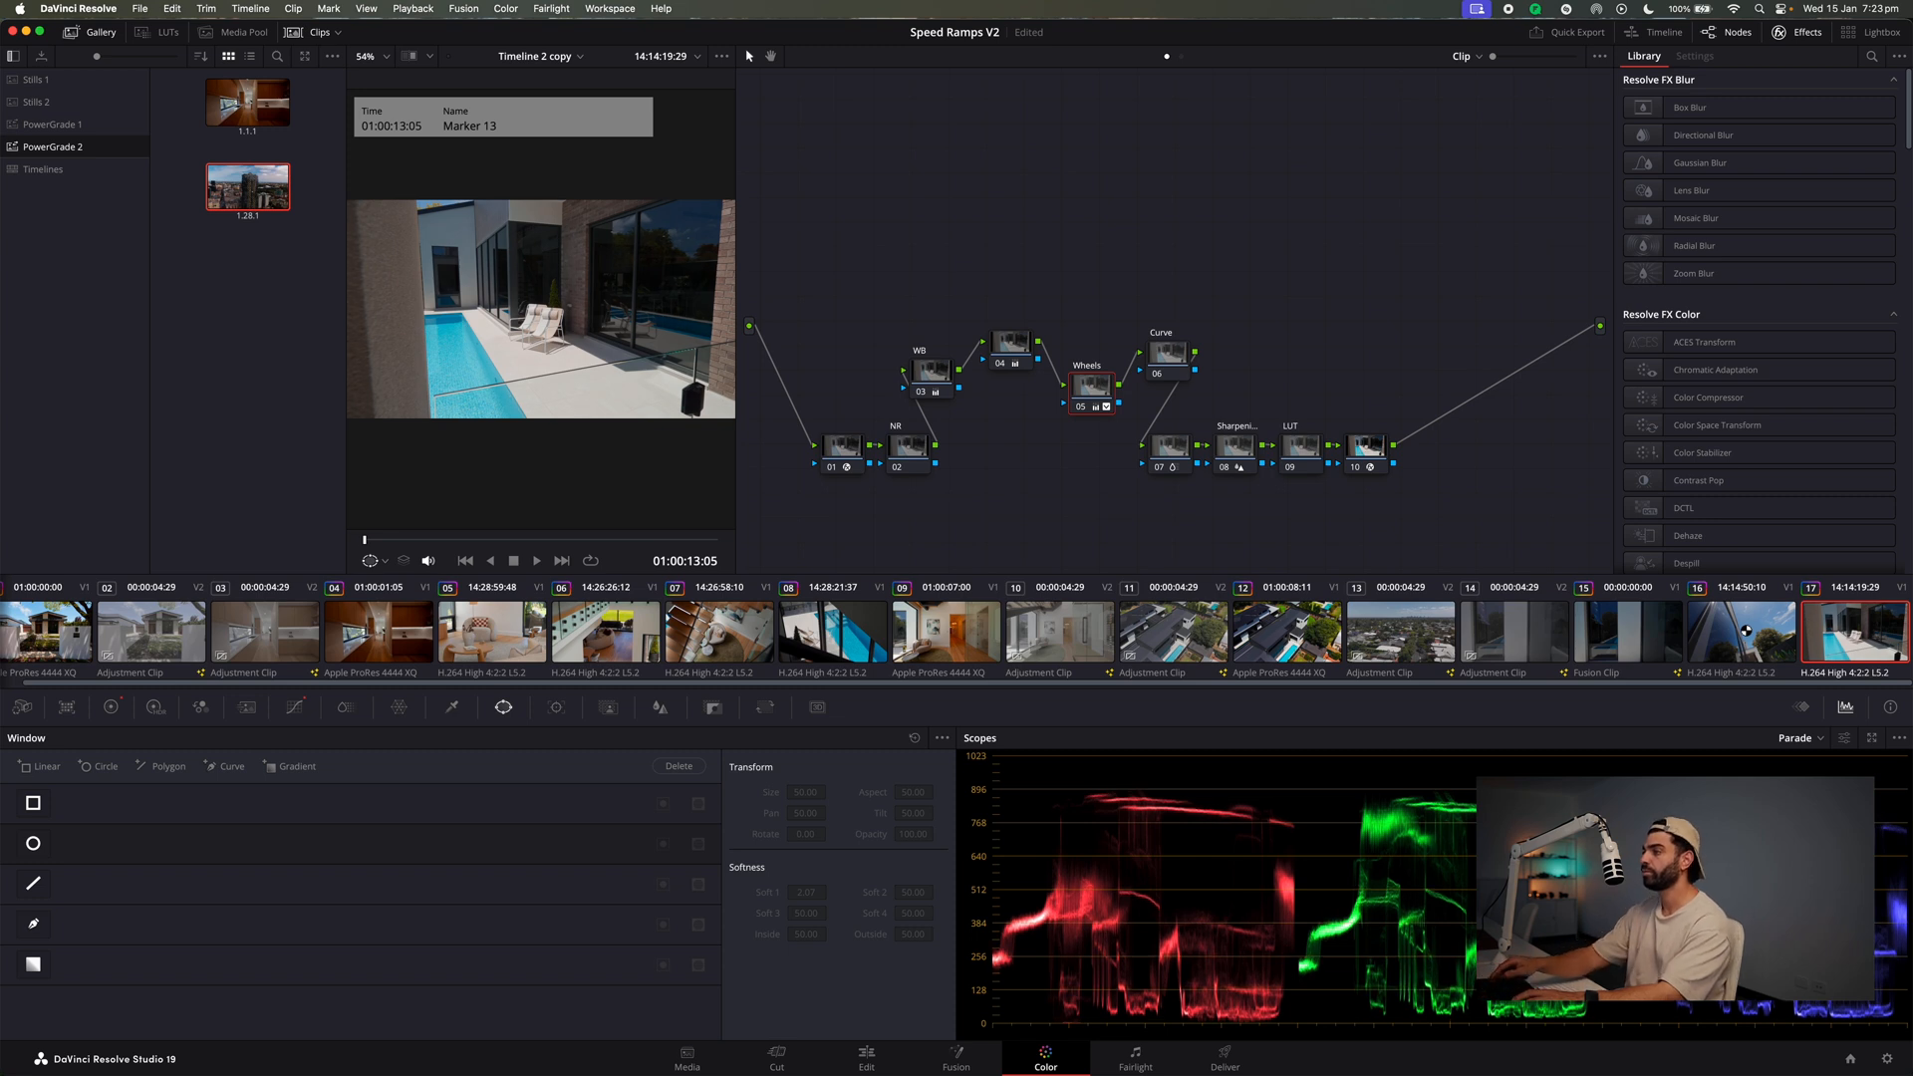
# Back on the edit timeline, combine all video clips and adjustment clips into a new compound clip named Compound Clip 2.
pyautogui.click(880, 1070)
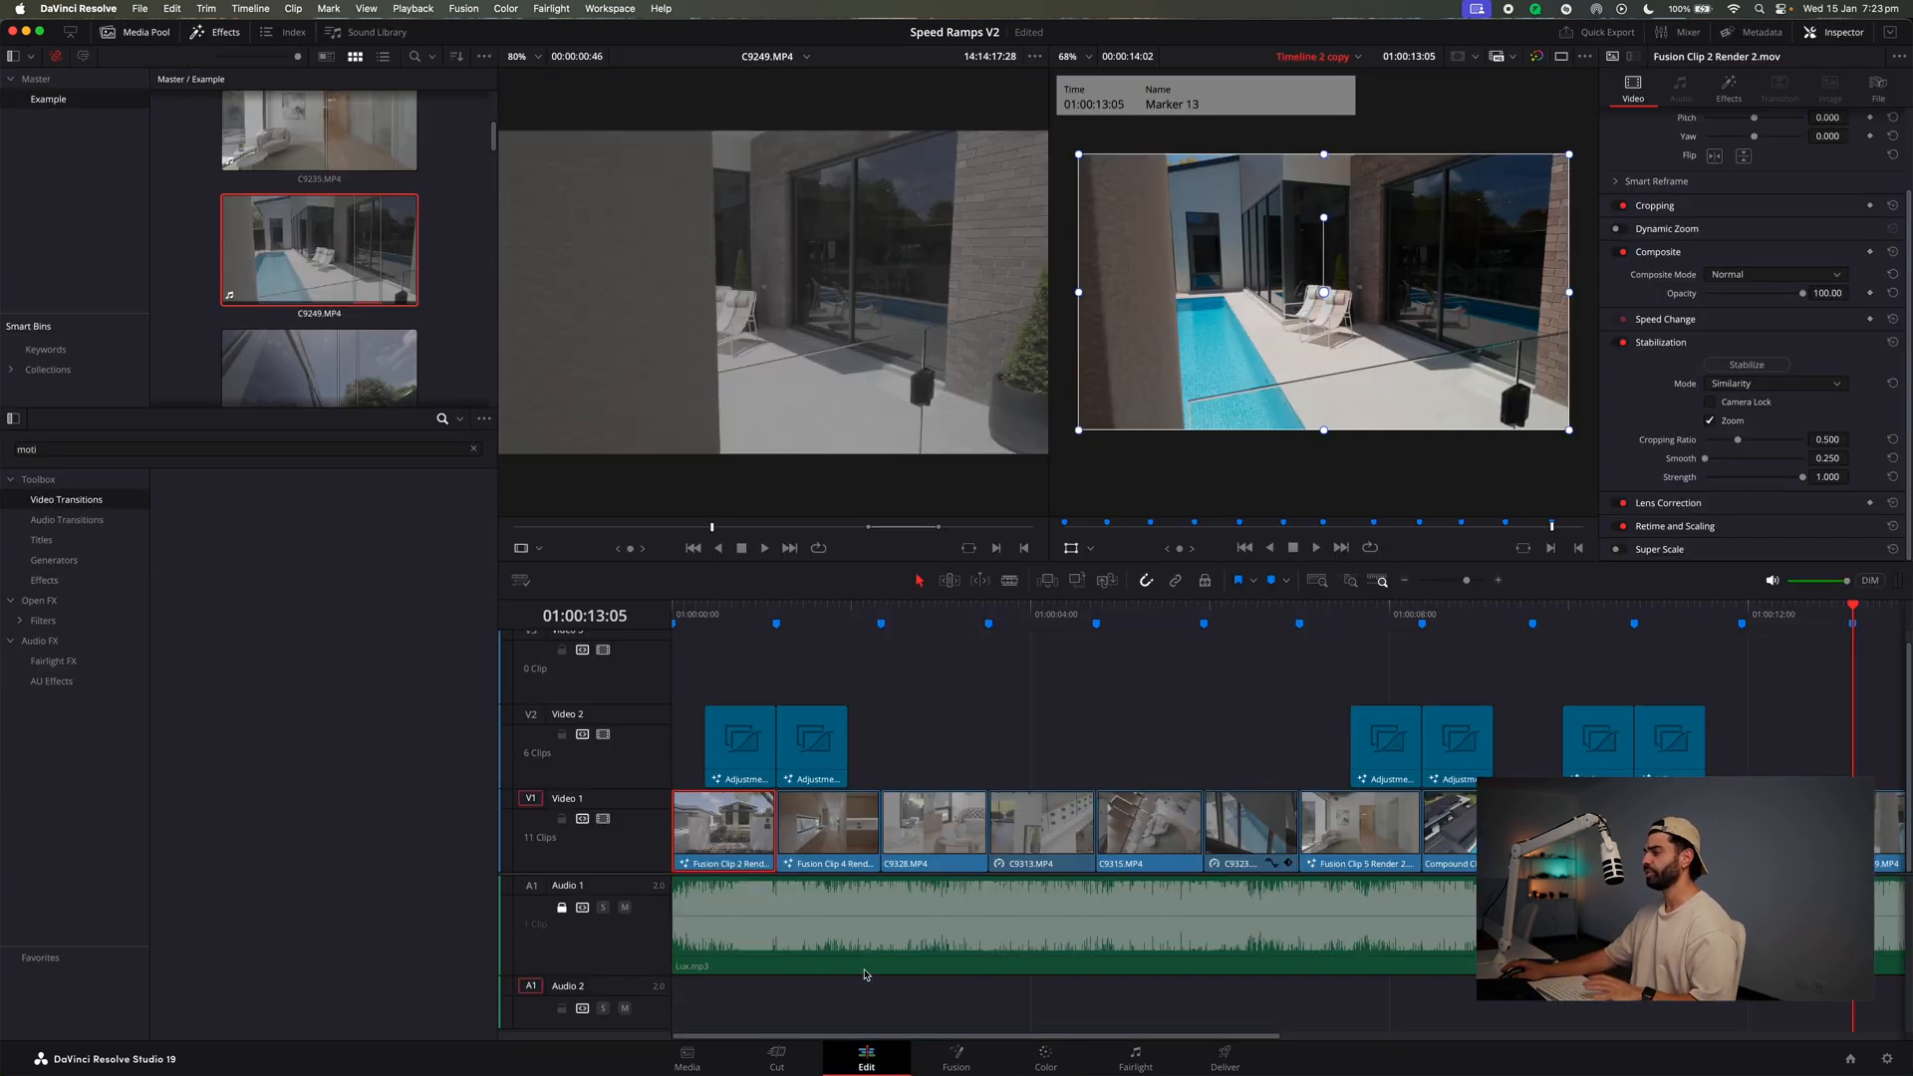
pyautogui.click(1400, 582)
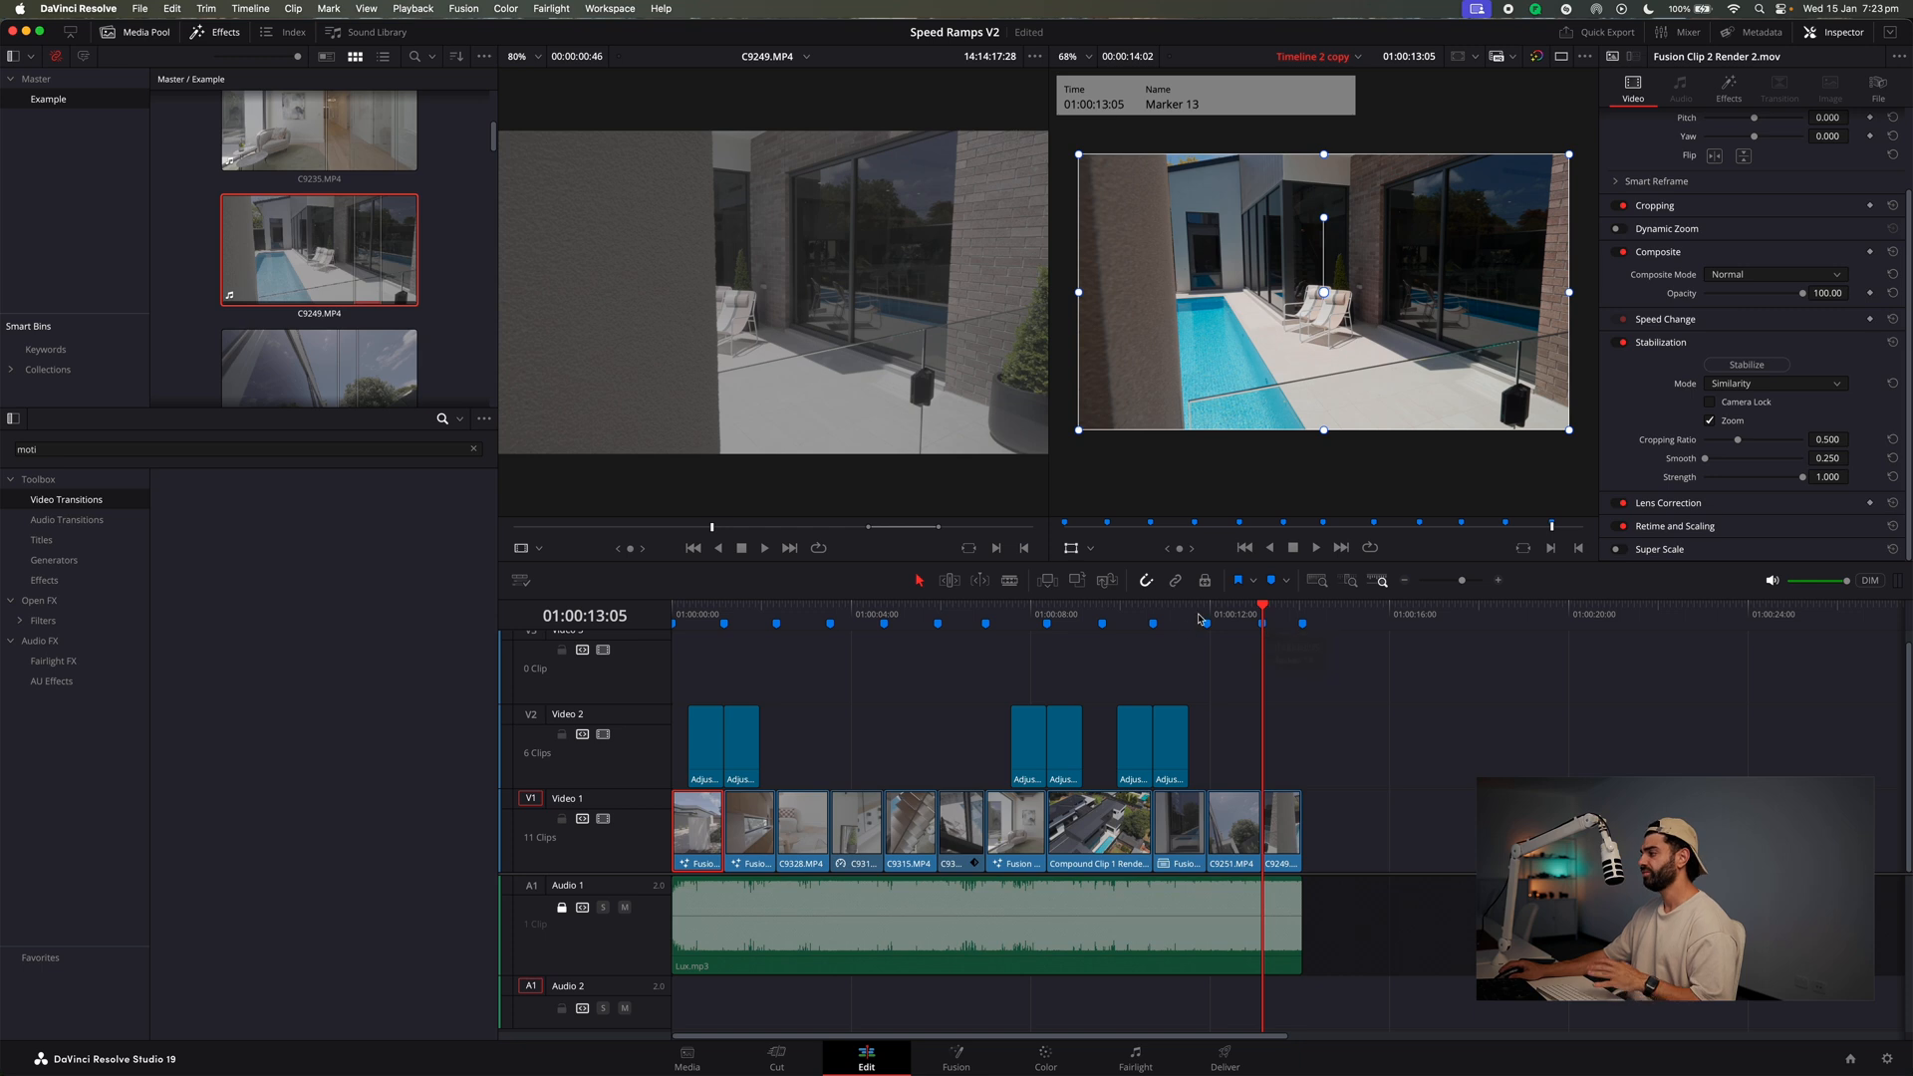
pyautogui.click(1118, 616)
pyautogui.moveTo(1404, 680); pyautogui.dragTo(655, 860)
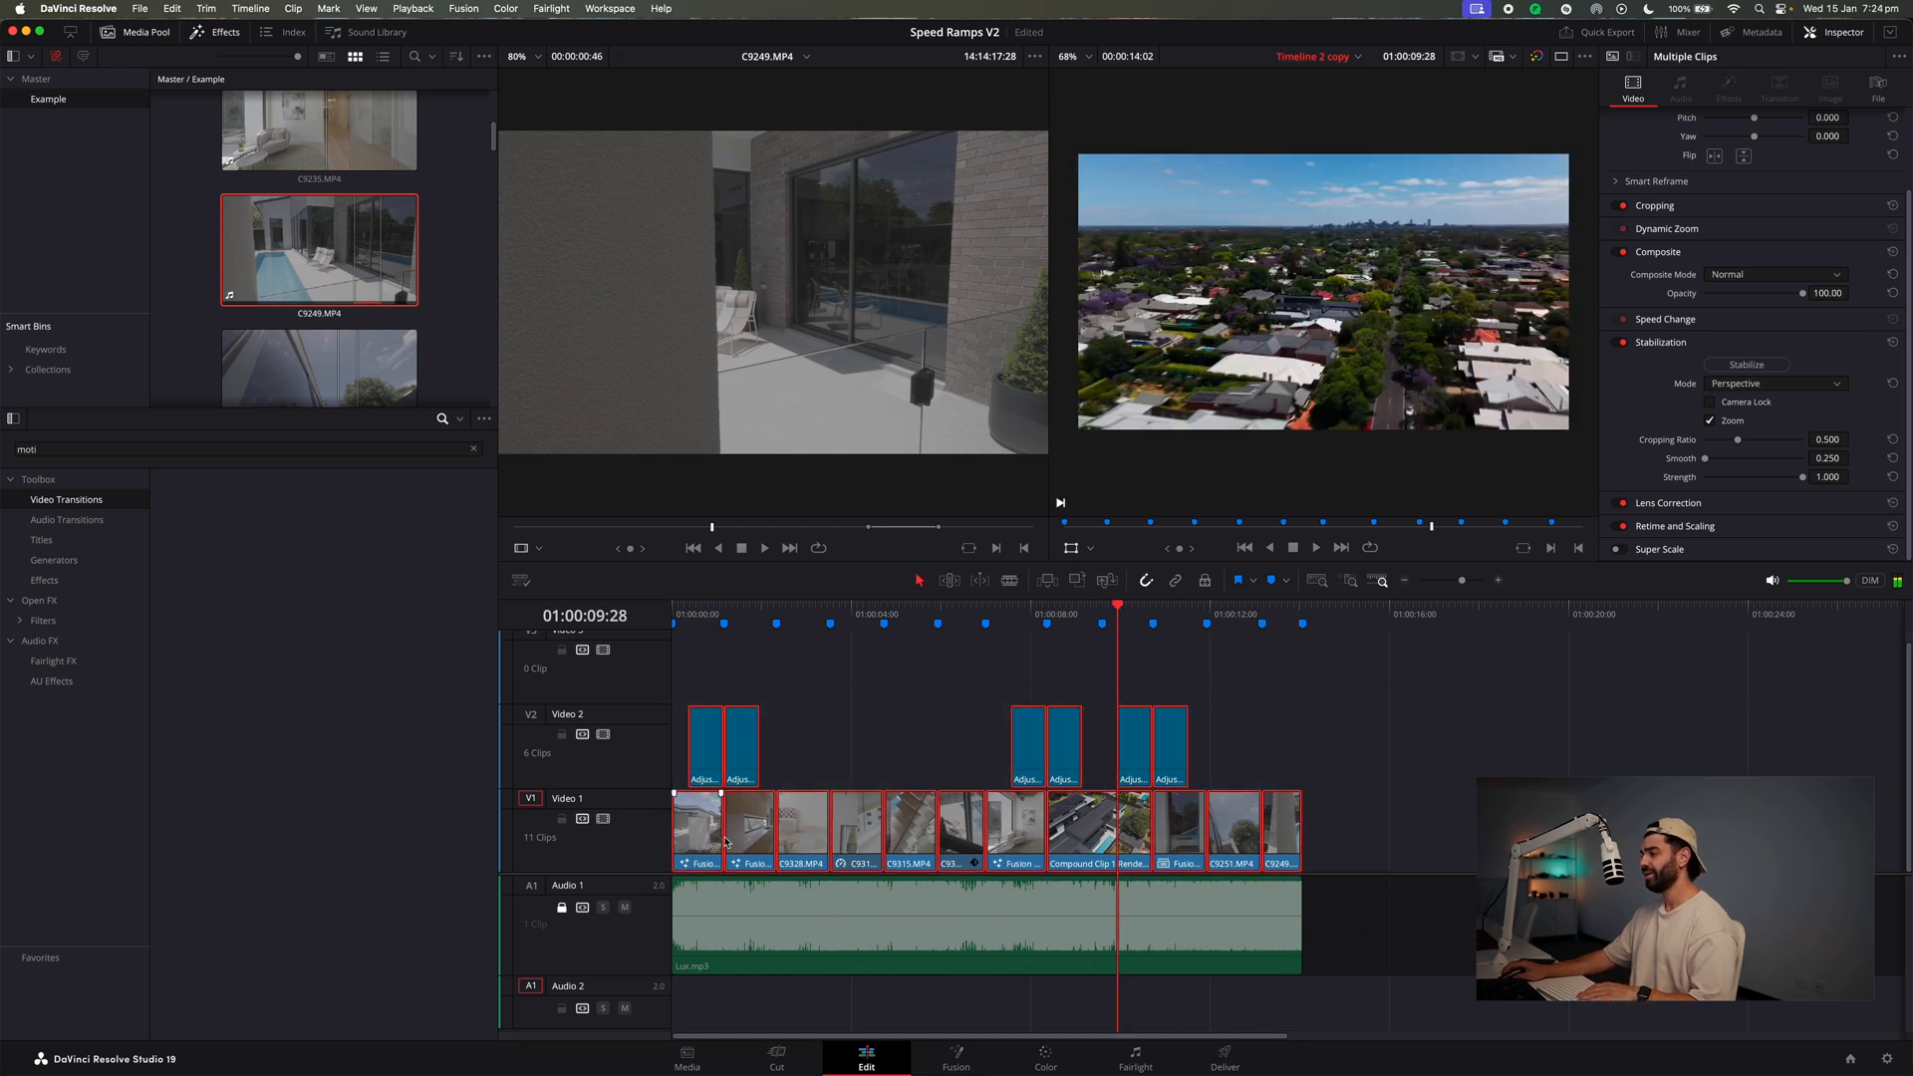
pyautogui.rightClick(755, 839)
pyautogui.click(822, 374)
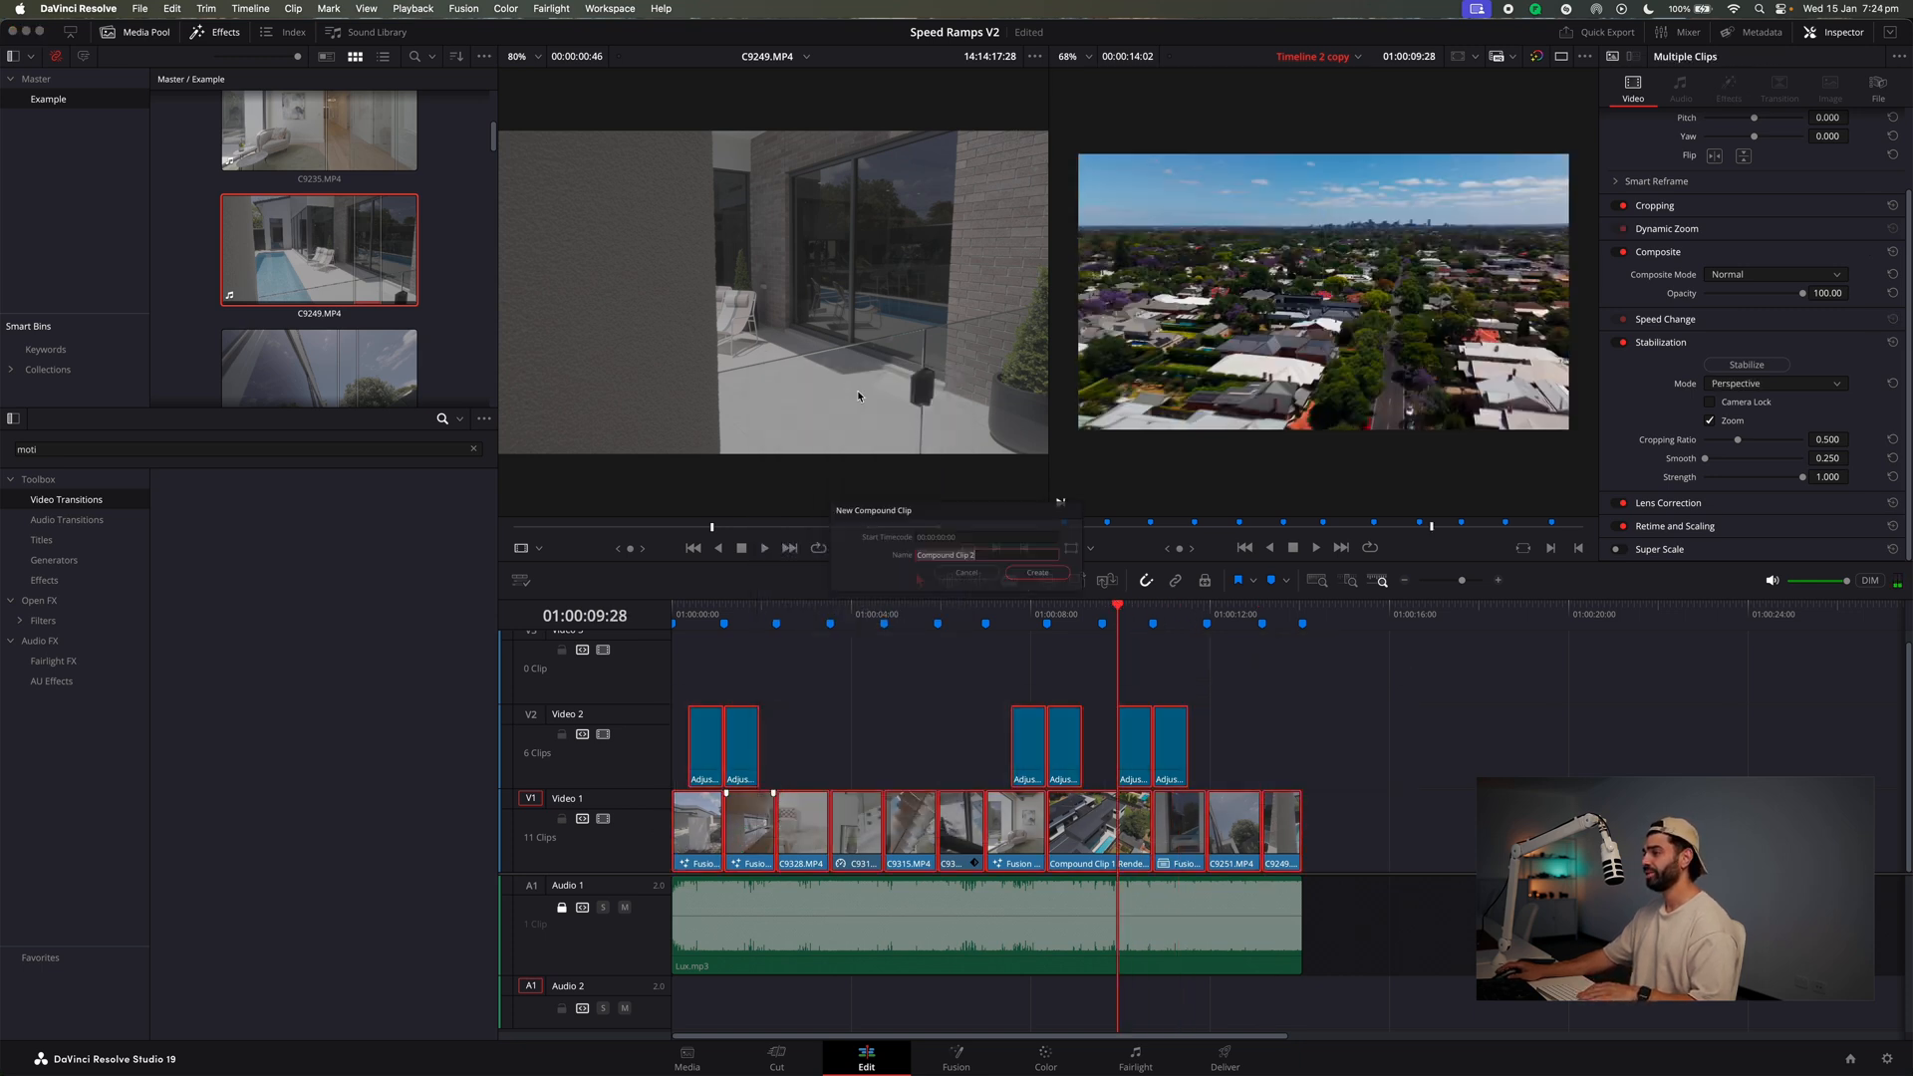
pyautogui.click(1031, 563)
# Render the compound clip in place, saving the file to the home folder.
pyautogui.rightClick(744, 807)
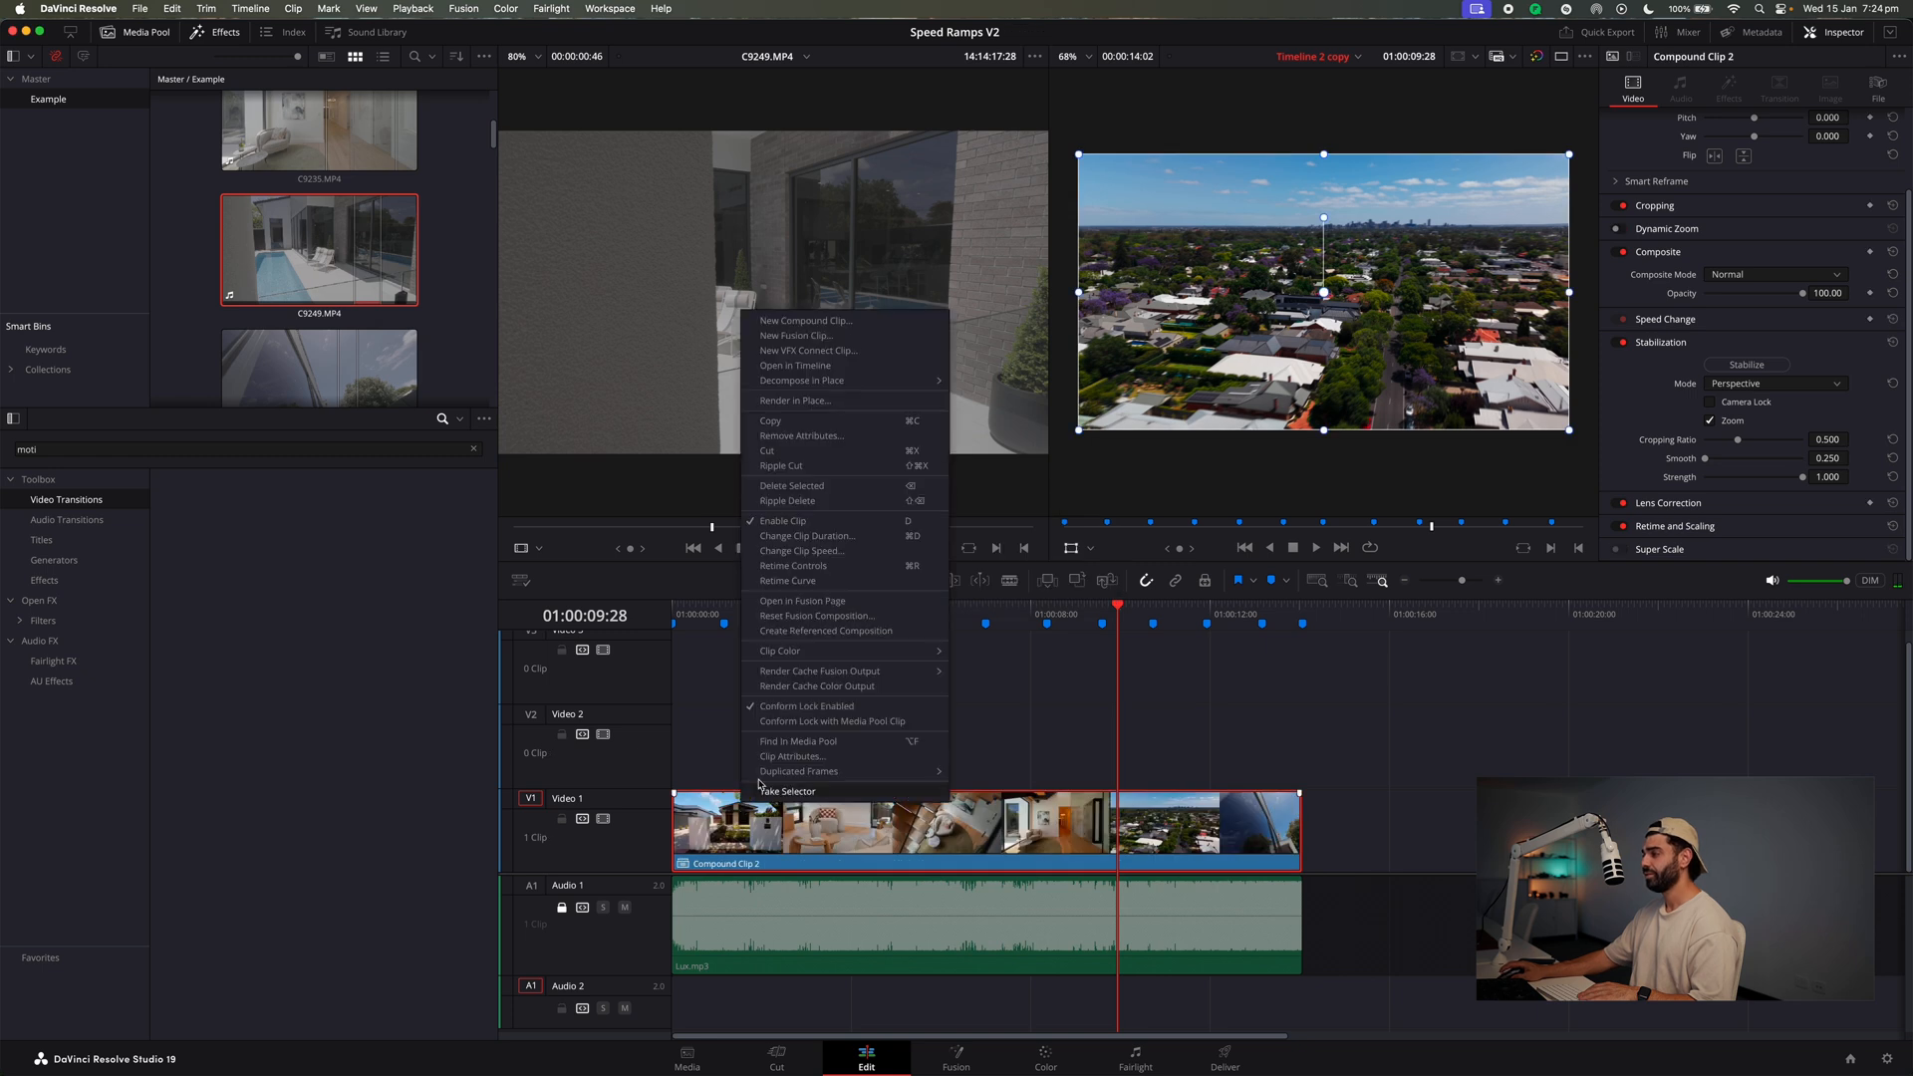
pyautogui.click(826, 401)
pyautogui.click(1024, 587)
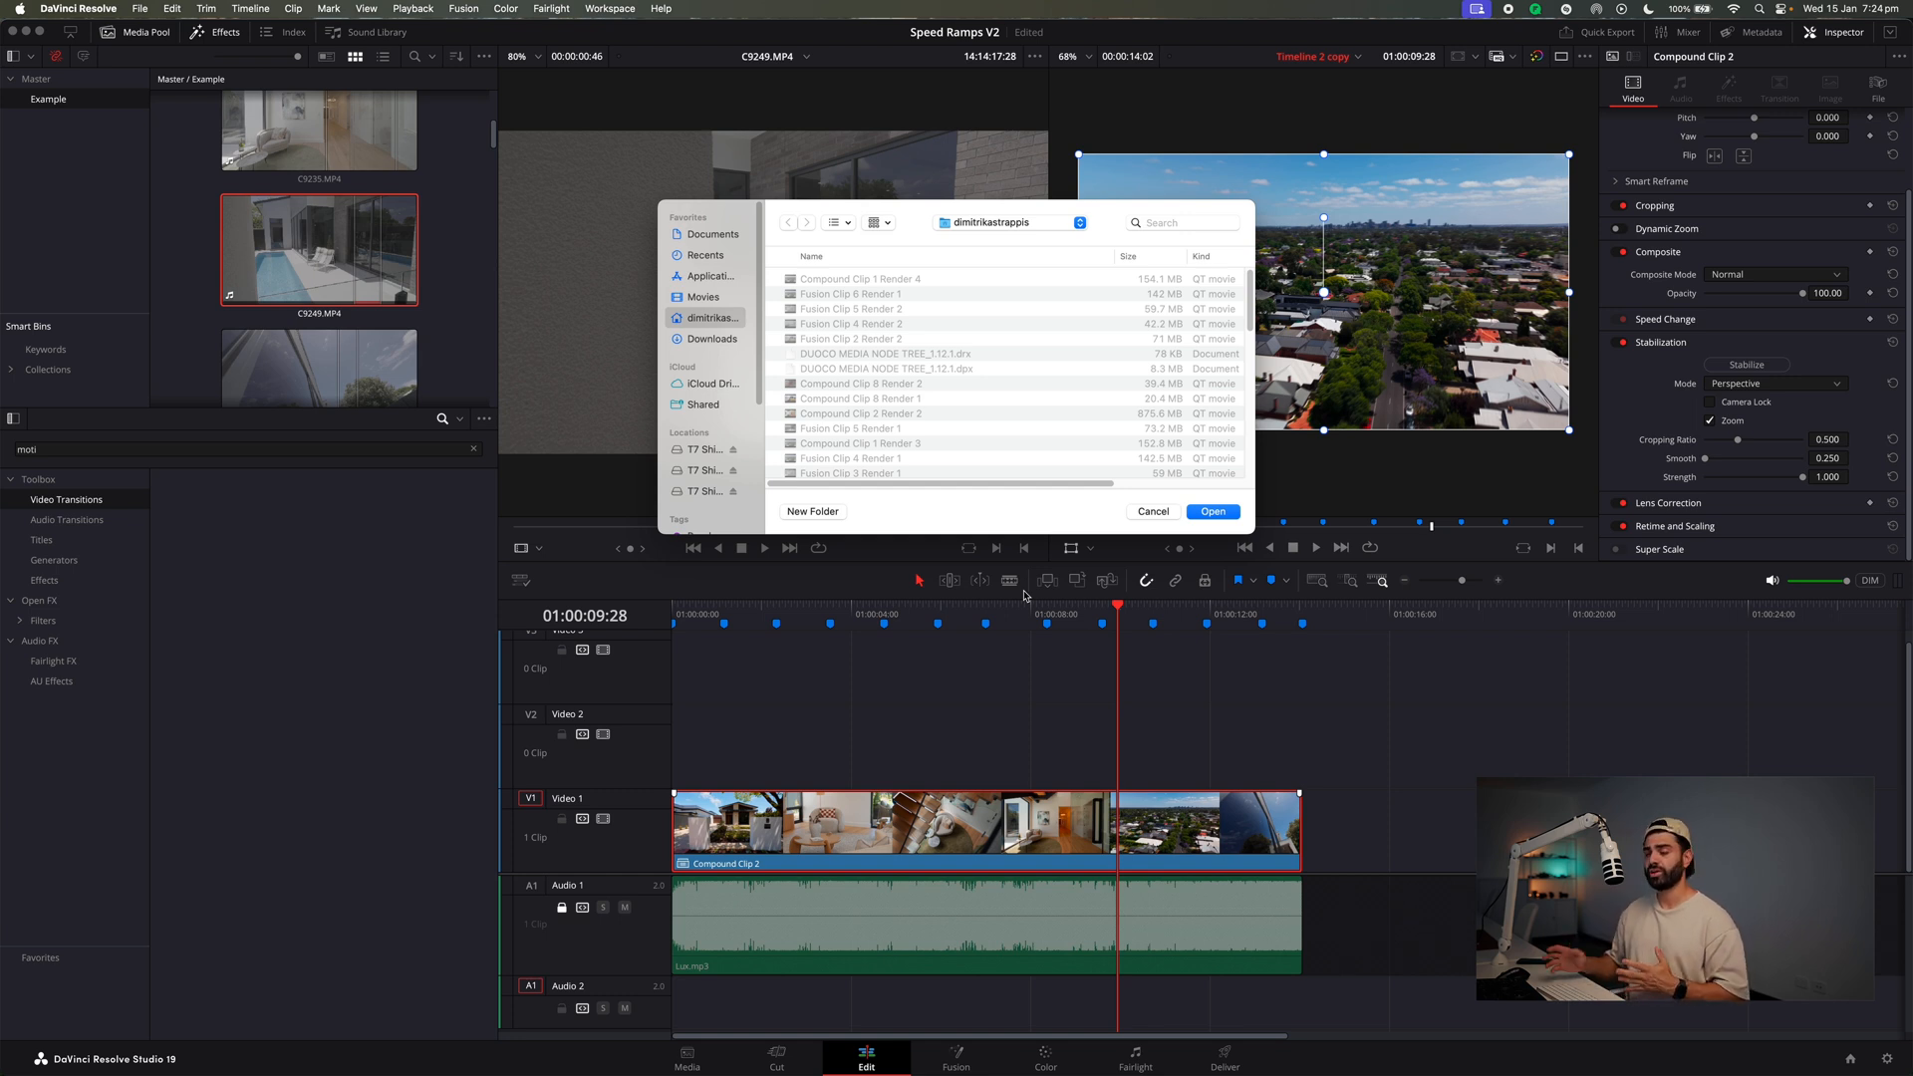
pyautogui.press('Return')
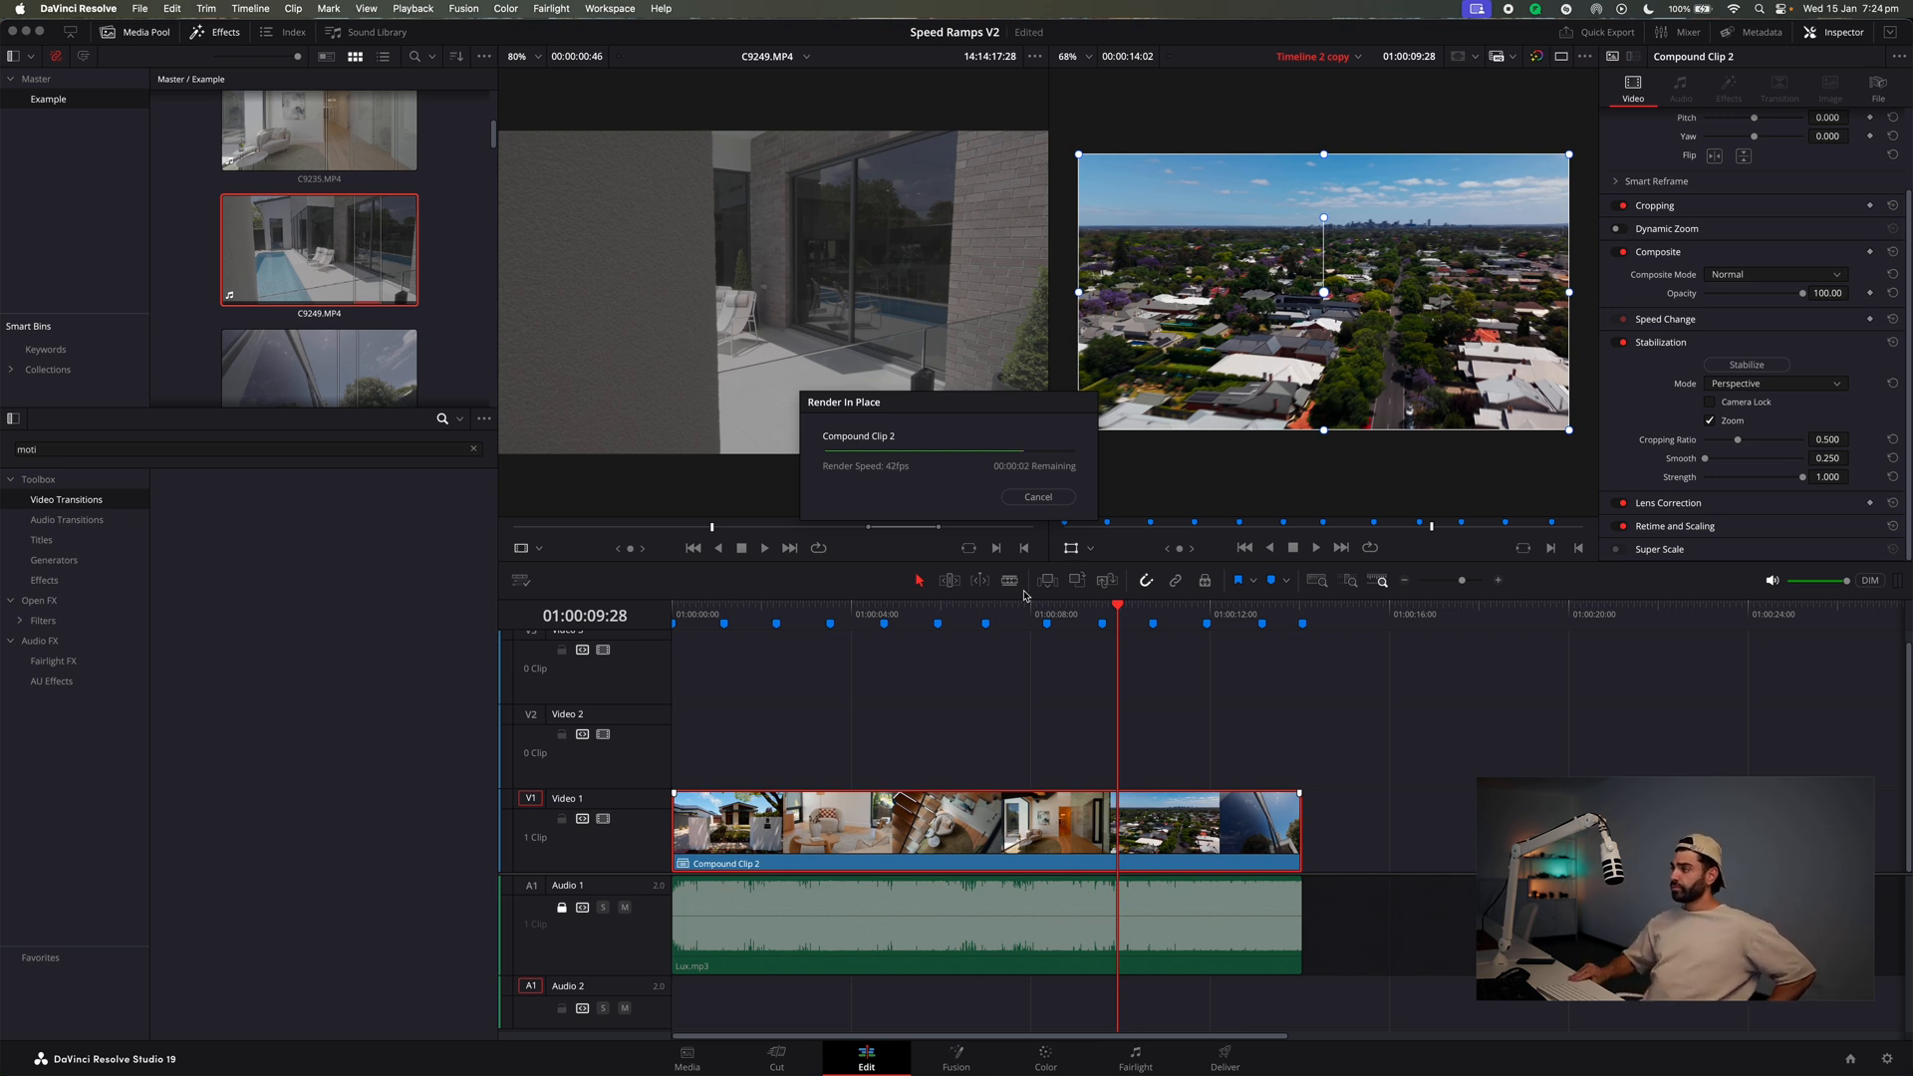
# Play the rendered edit from the start in full screen to review the grade and motion blur.
pyautogui.moveTo(829, 606); pyautogui.dragTo(650, 617)
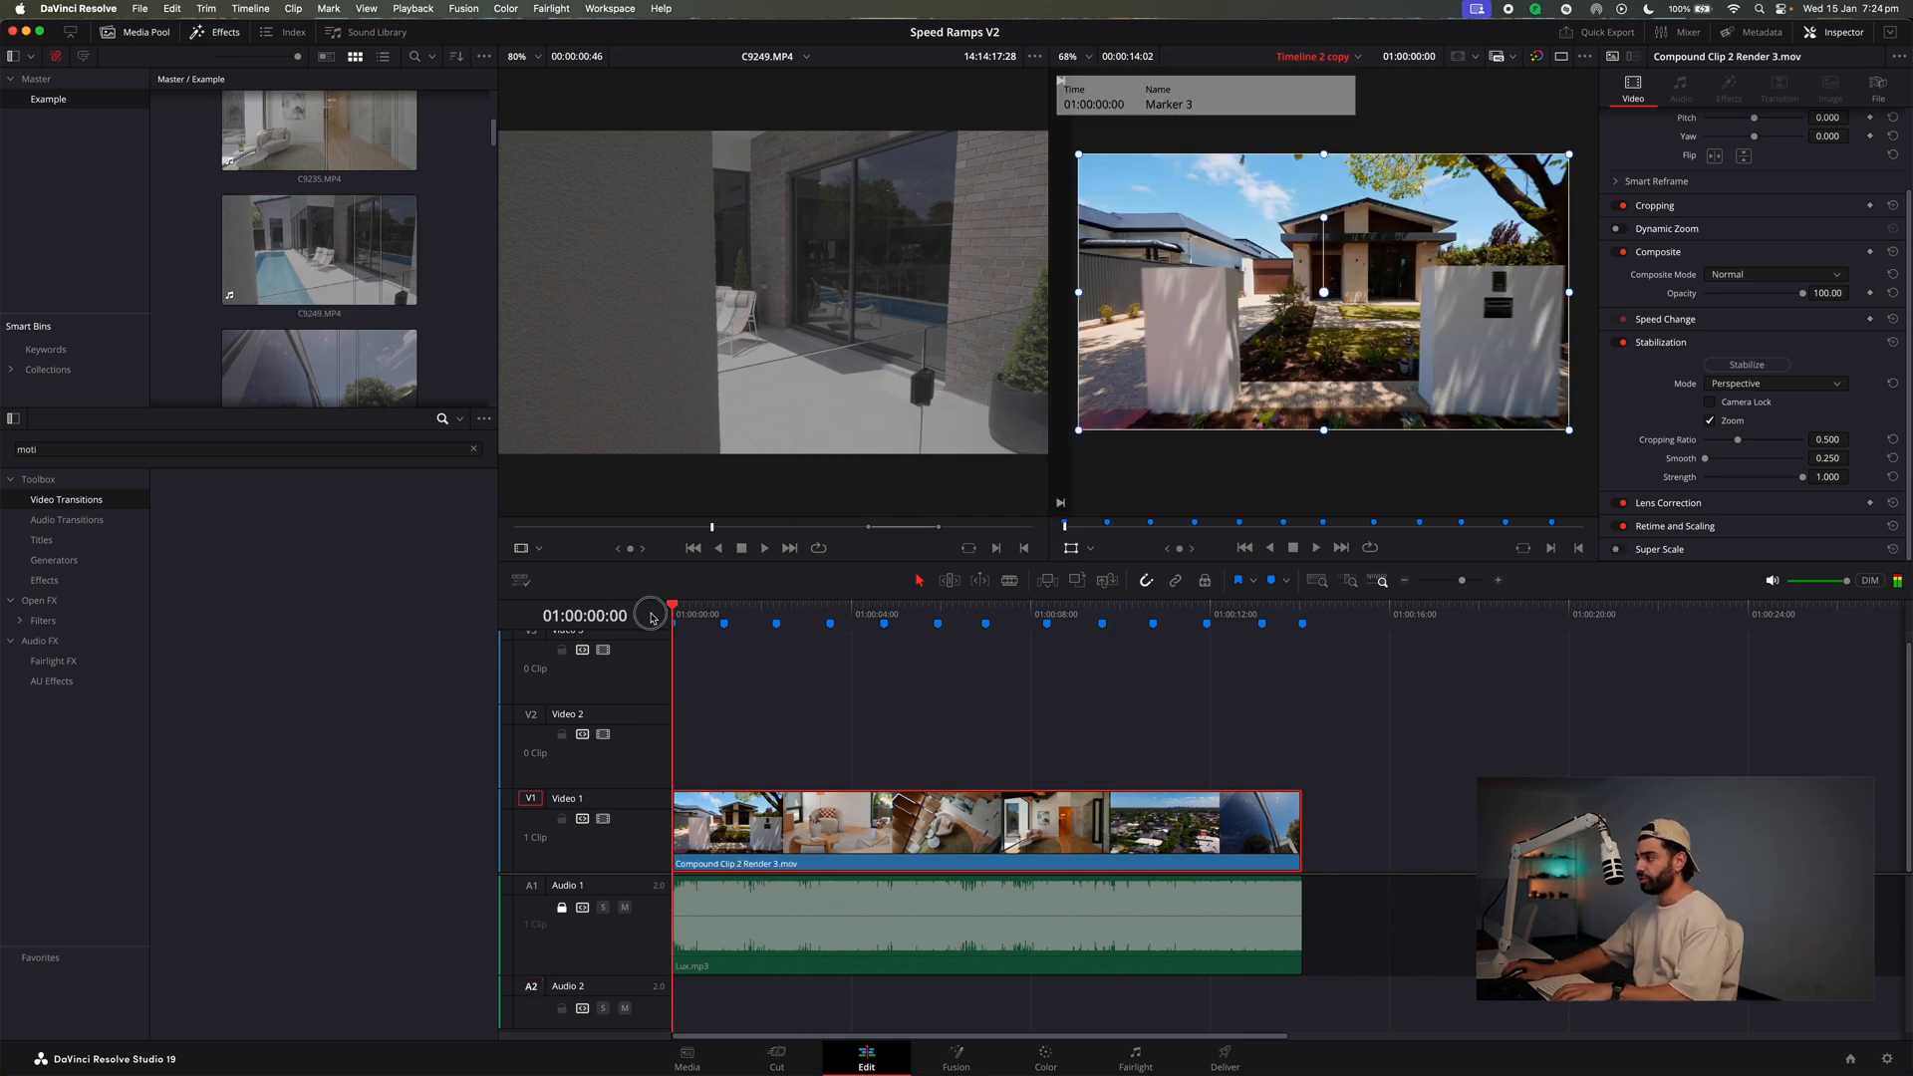
pyautogui.press('XF86AudioRaiseVolume')
pyautogui.press('super+f')
pyautogui.press('space')
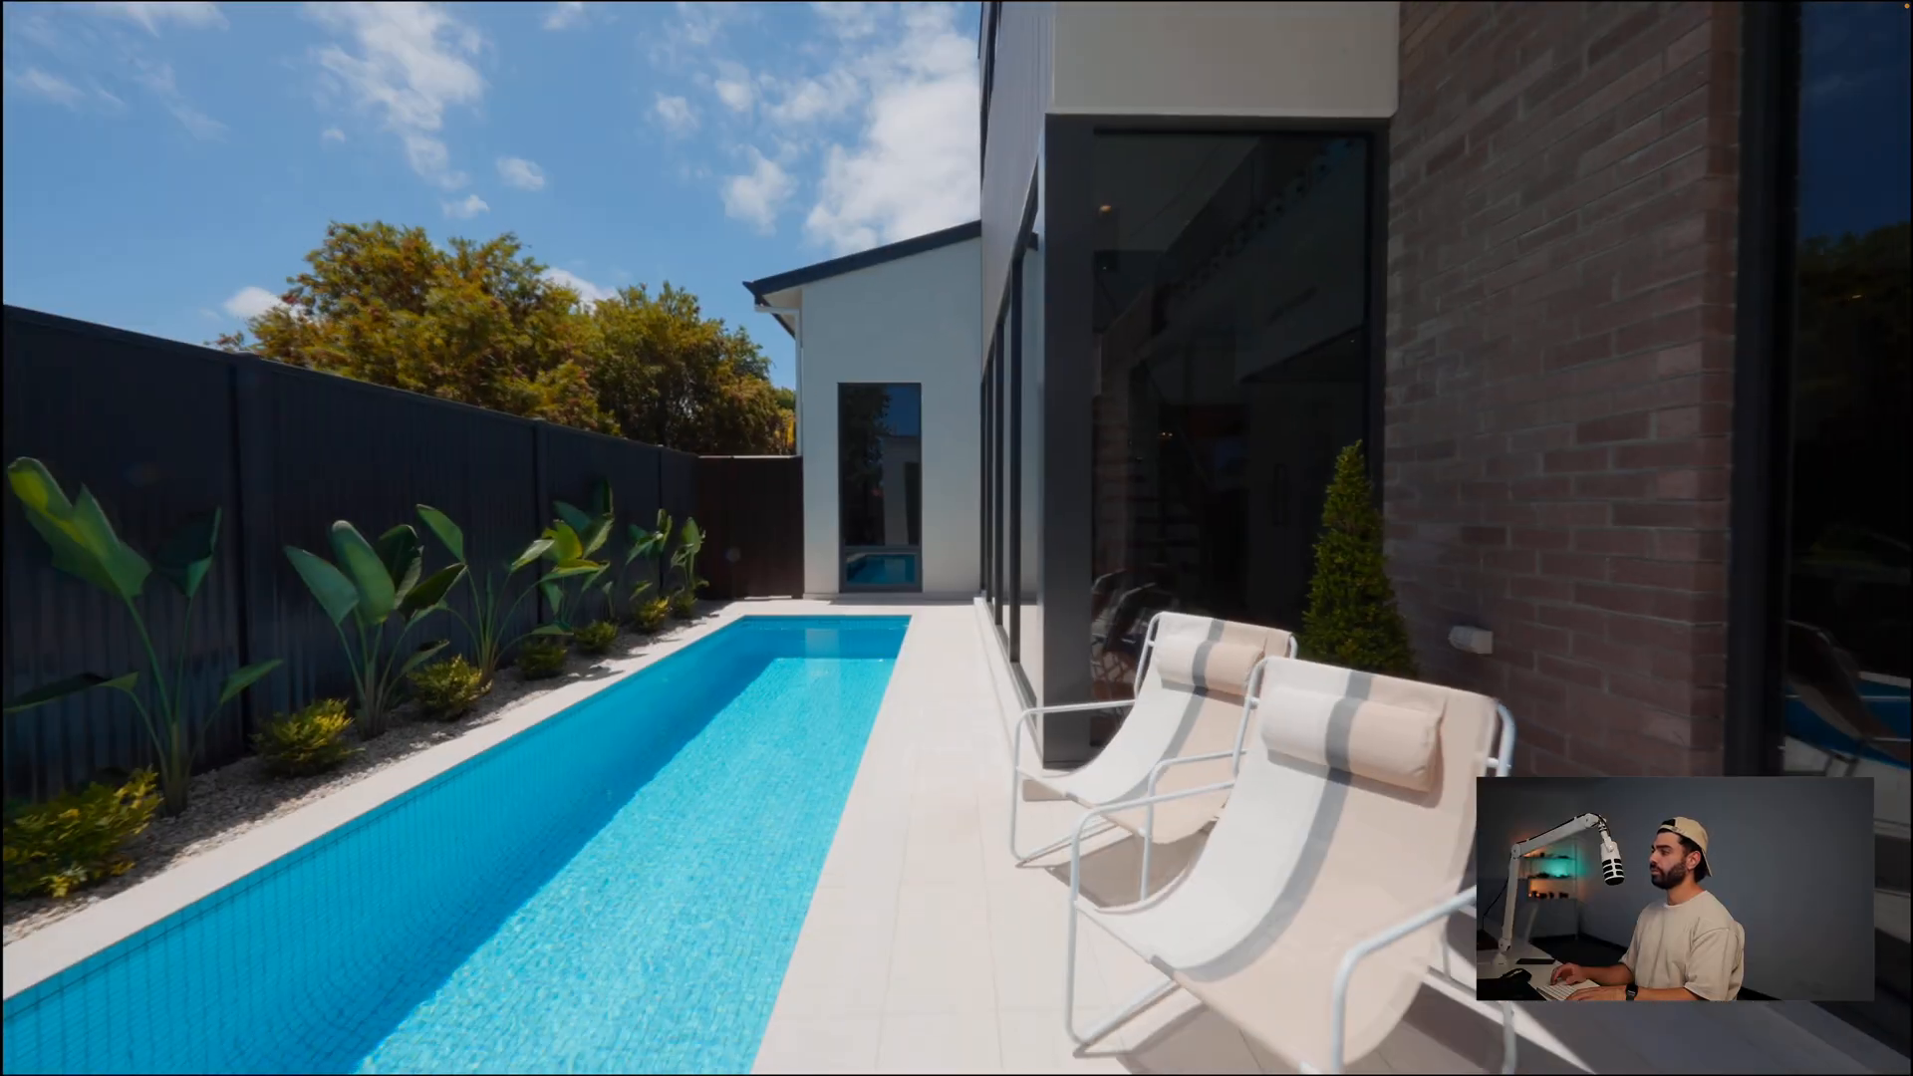
pyautogui.press('space')
pyautogui.press('Escape')
# Replay the ramped transition from the aerial shot into the pool shot.
pyautogui.moveTo(1196, 615); pyautogui.dragTo(1145, 628)
pyautogui.press('space')
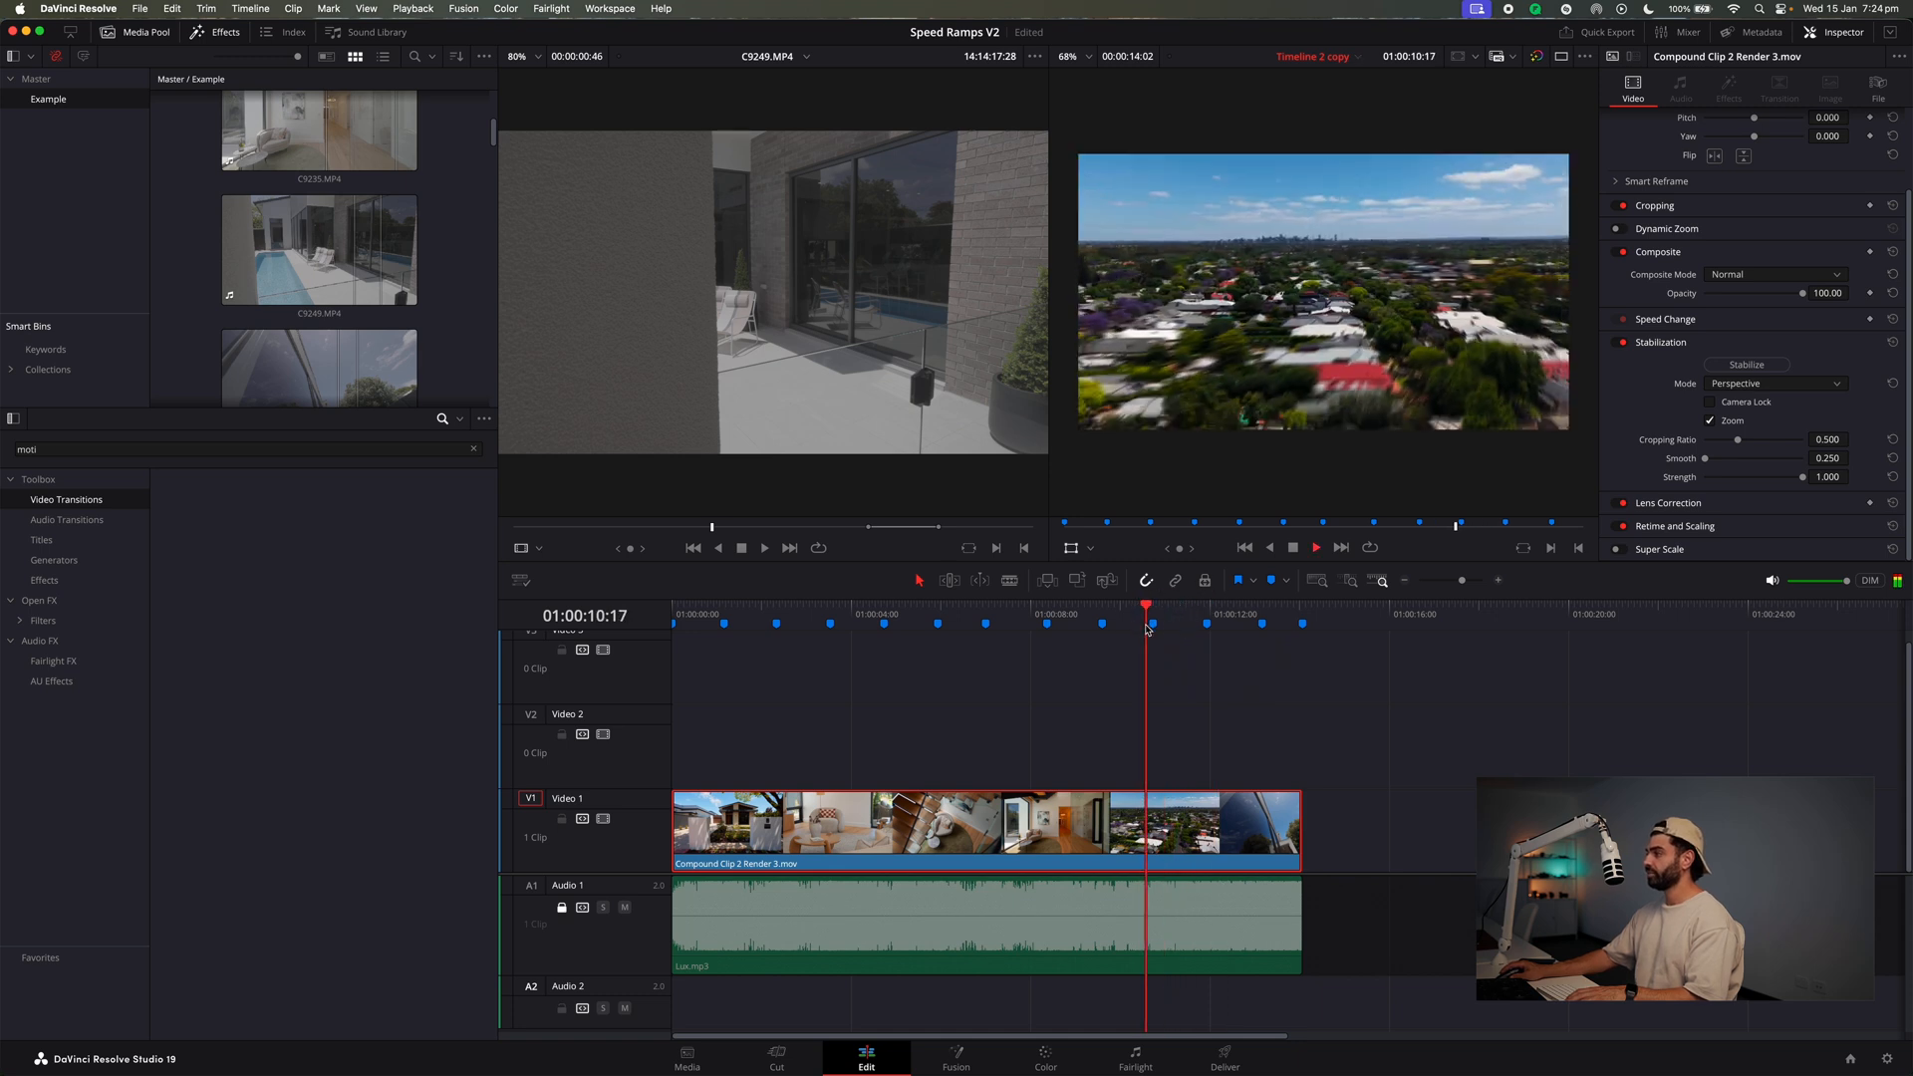
pyautogui.press('space')
# Decompose the rendered clip to its original, and decompose the compound clip in place to restore the separate clips.
pyautogui.rightClick(1151, 833)
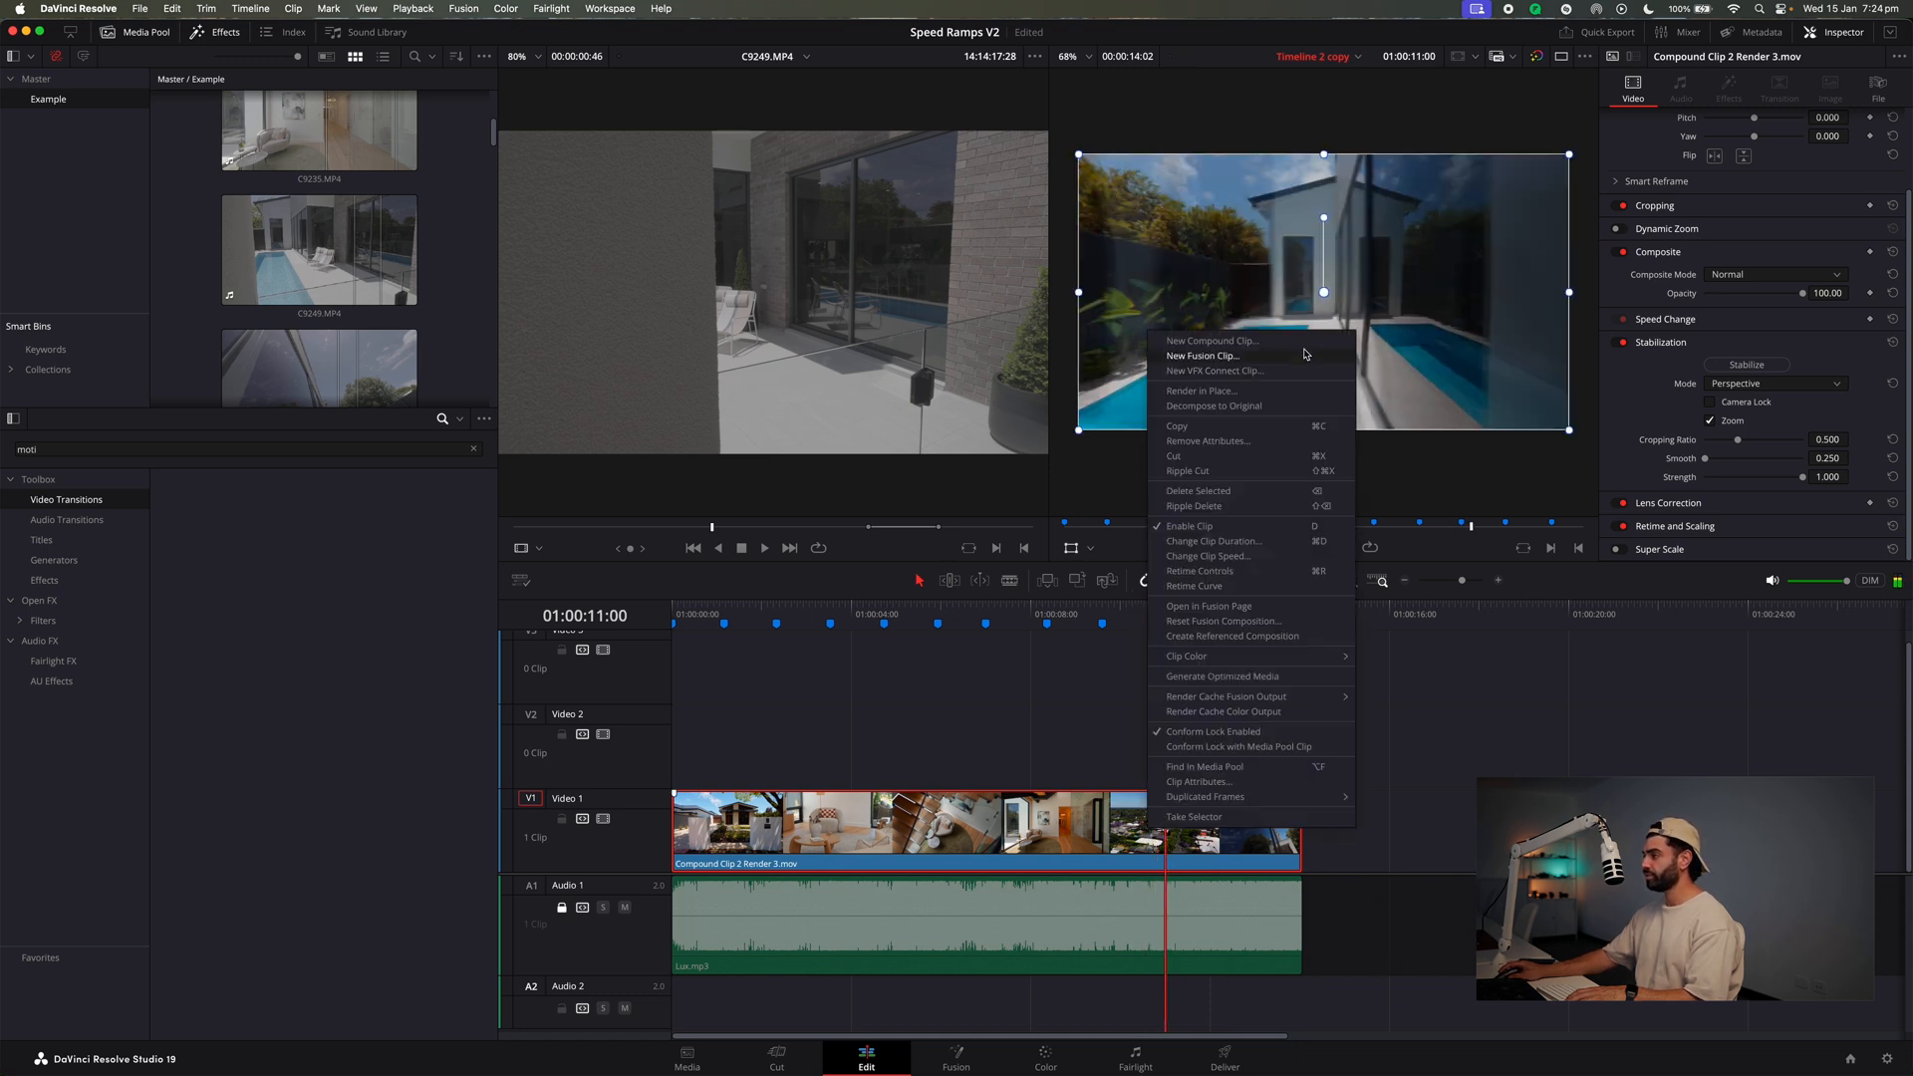
pyautogui.click(1246, 405)
pyautogui.rightClick(1163, 832)
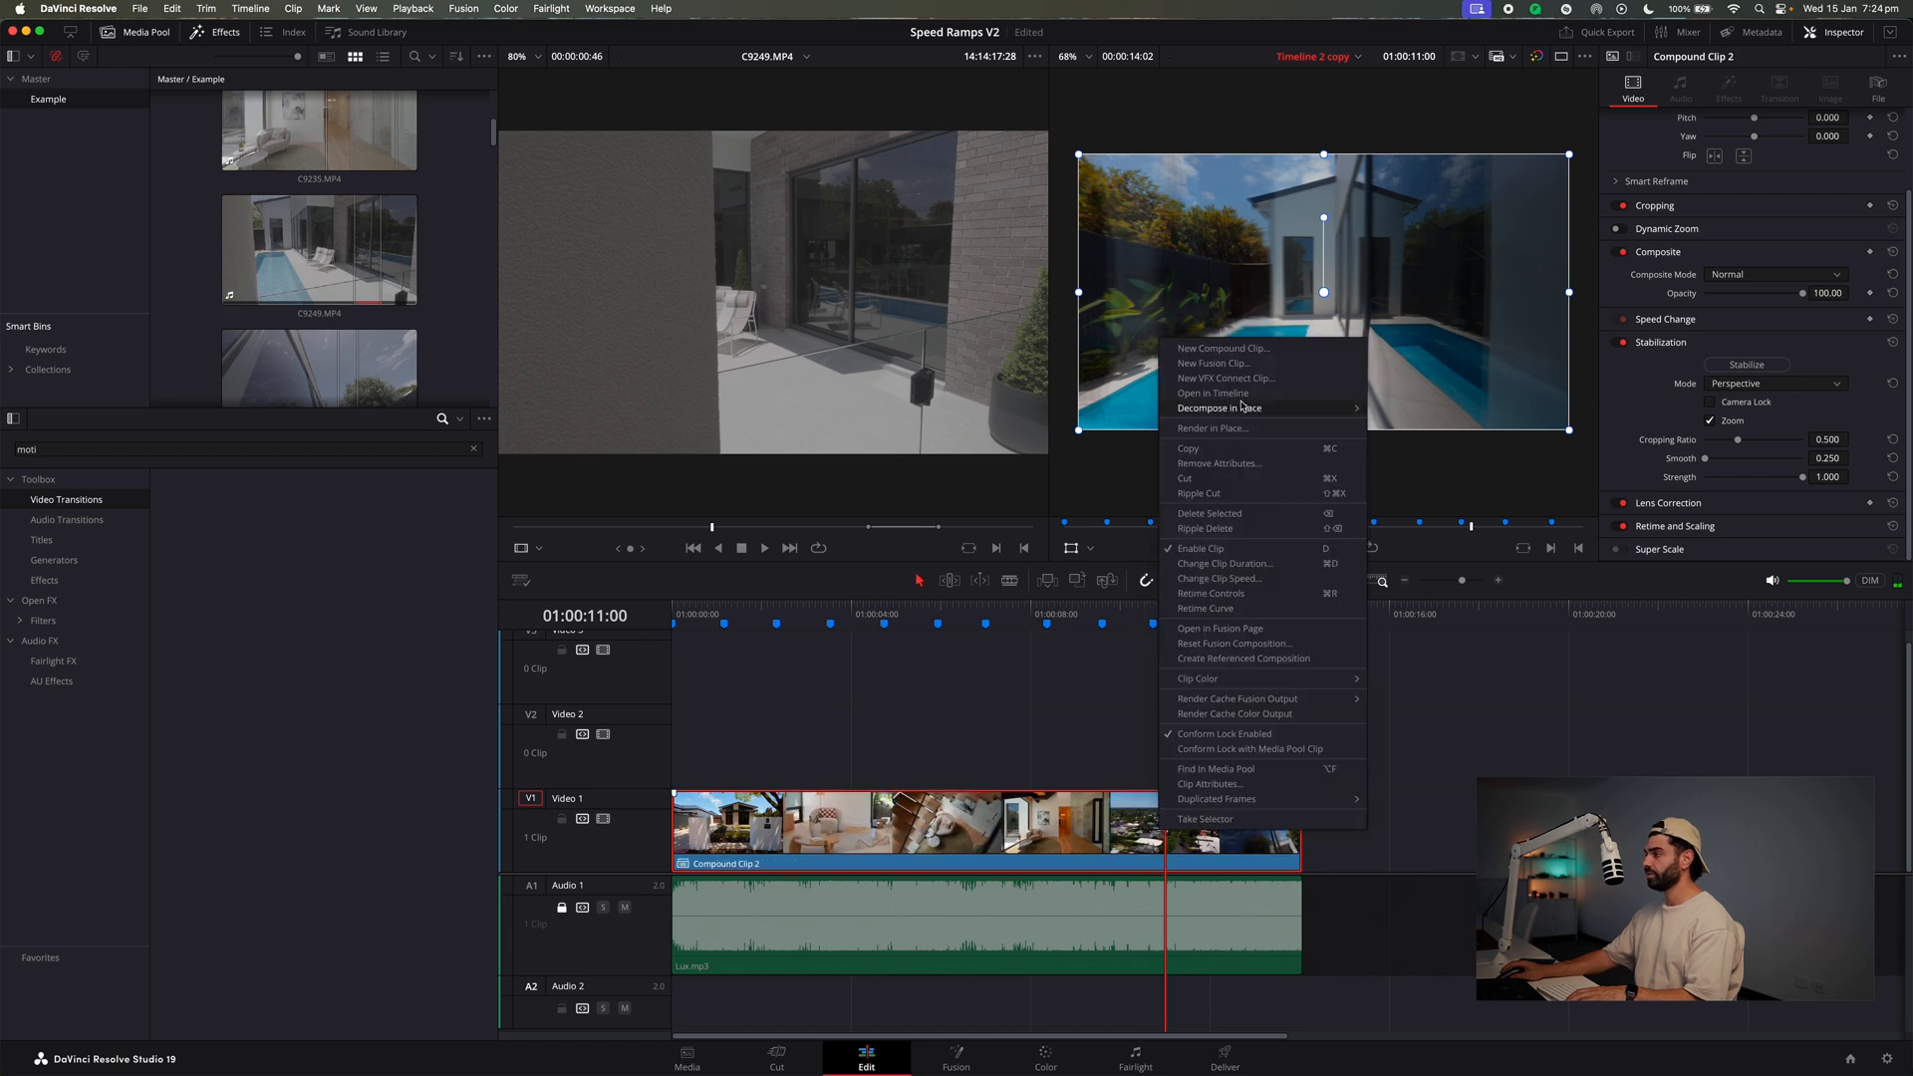
pyautogui.click(1419, 409)
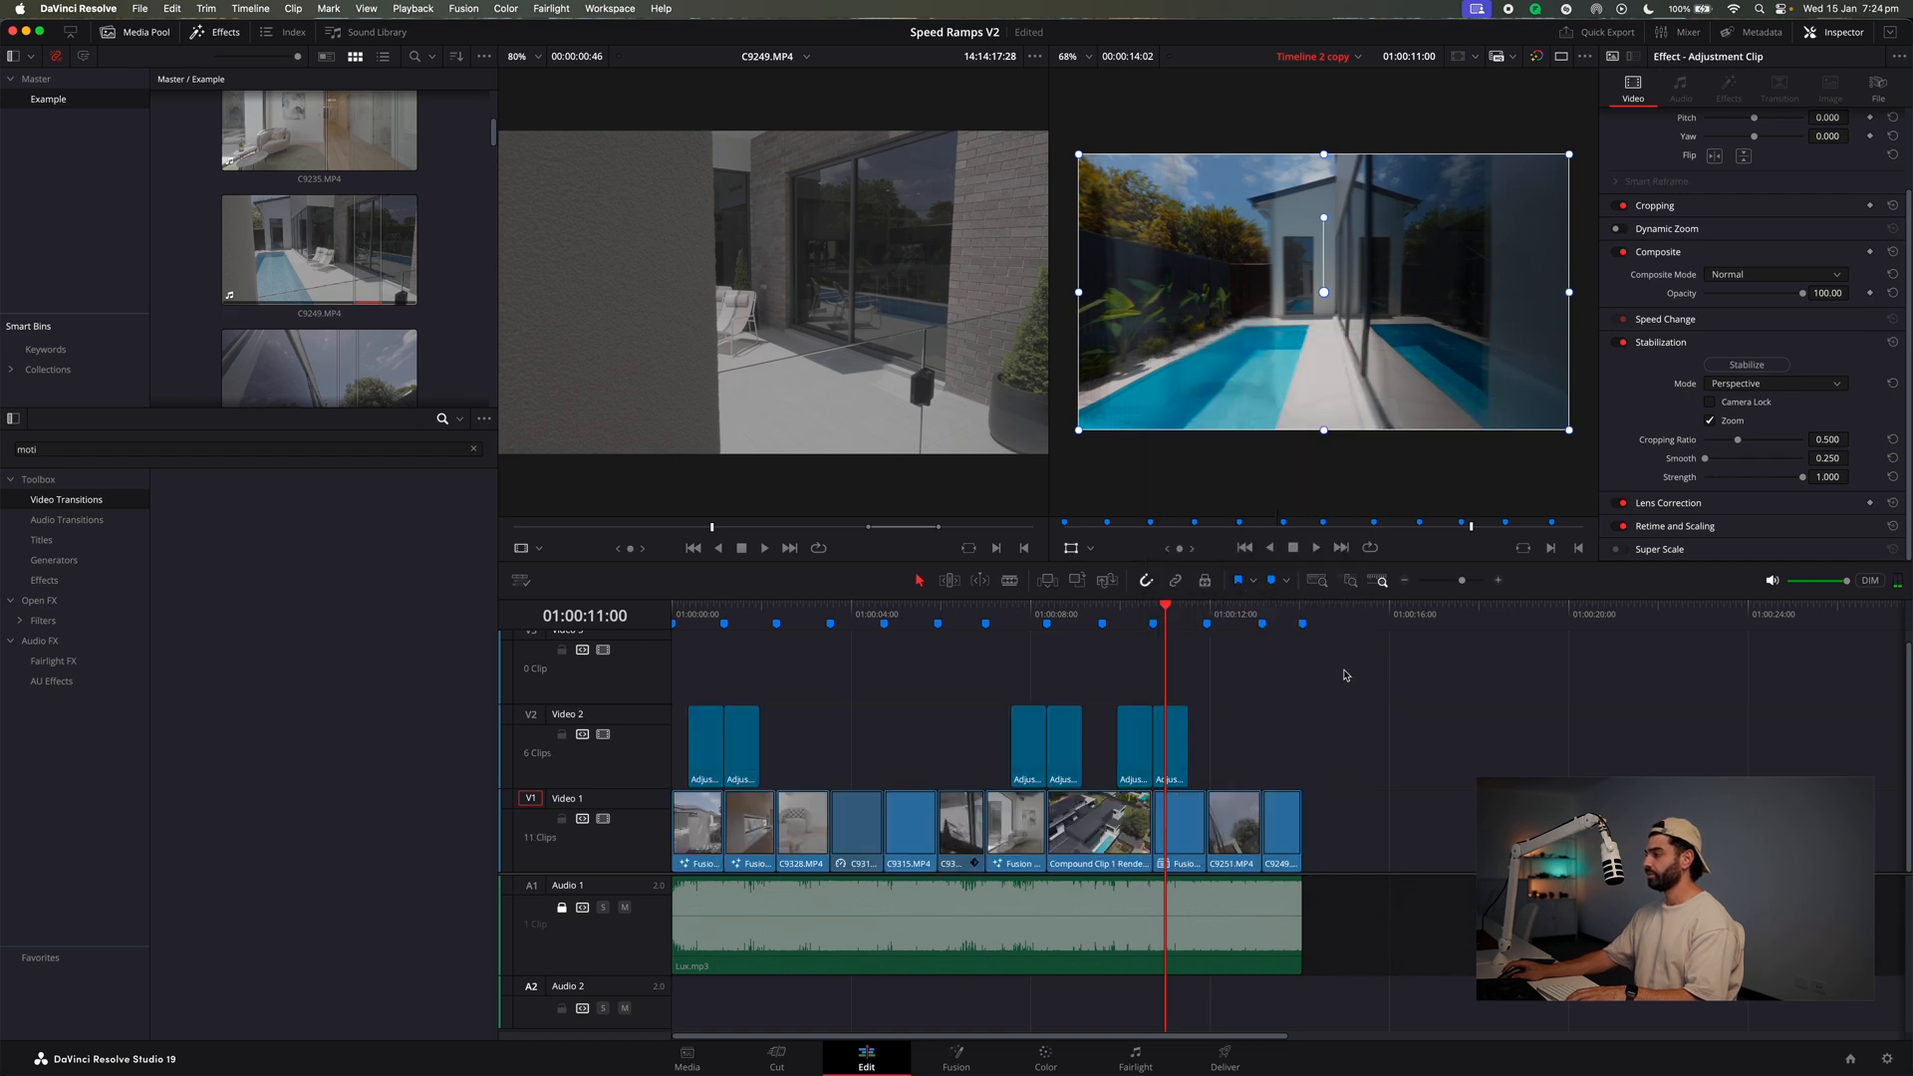
# Select the adjustment clip above the pool shot Fusion Clip 8 and play that section to inspect its motion blur.
pyautogui.click(1498, 581)
pyautogui.moveTo(1219, 609)
pyautogui.mouseDown()
pyautogui.moveTo(1199, 615)
pyautogui.moveTo(1364, 623)
pyautogui.mouseUp()
pyautogui.click(1303, 734)
pyautogui.press('space')
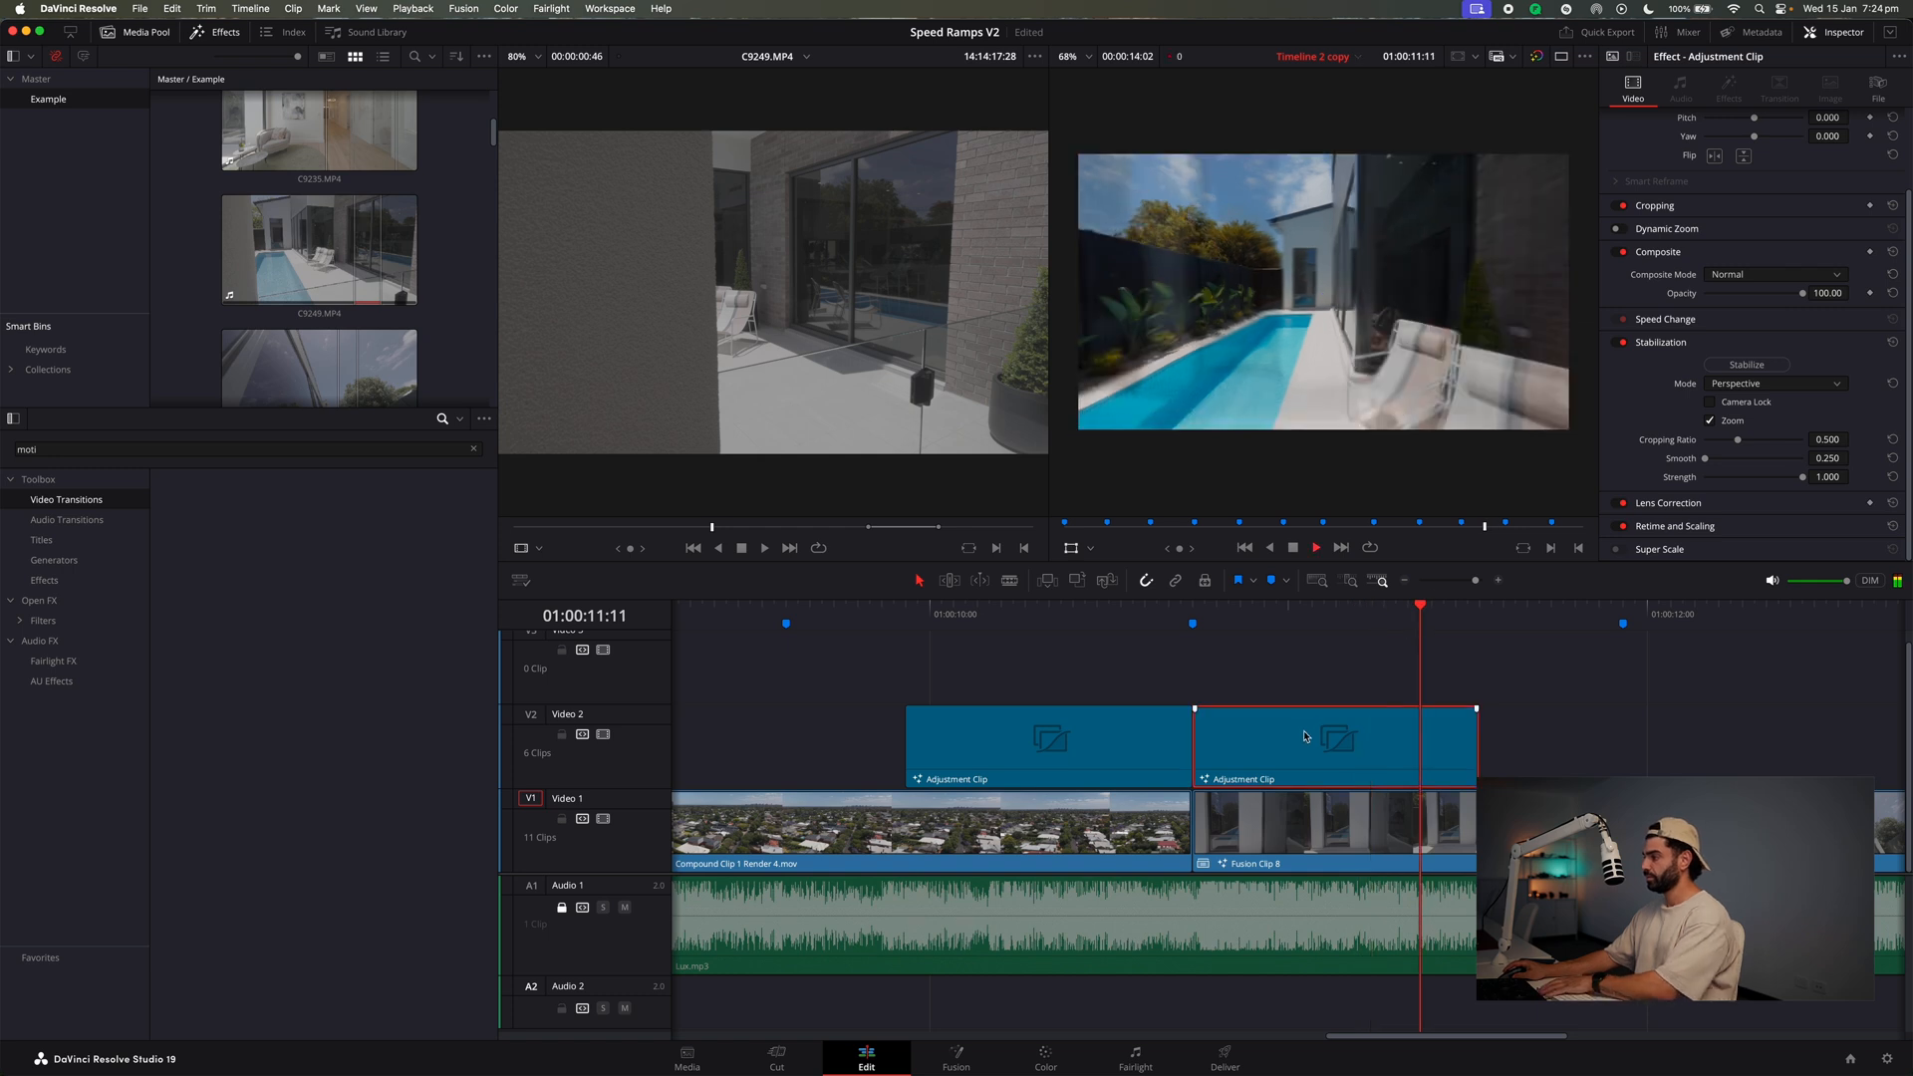
# Stop playback, delete the adjustment clip above Fusion Clip 8, and play the transition from the aerial shot.
pyautogui.press('space')
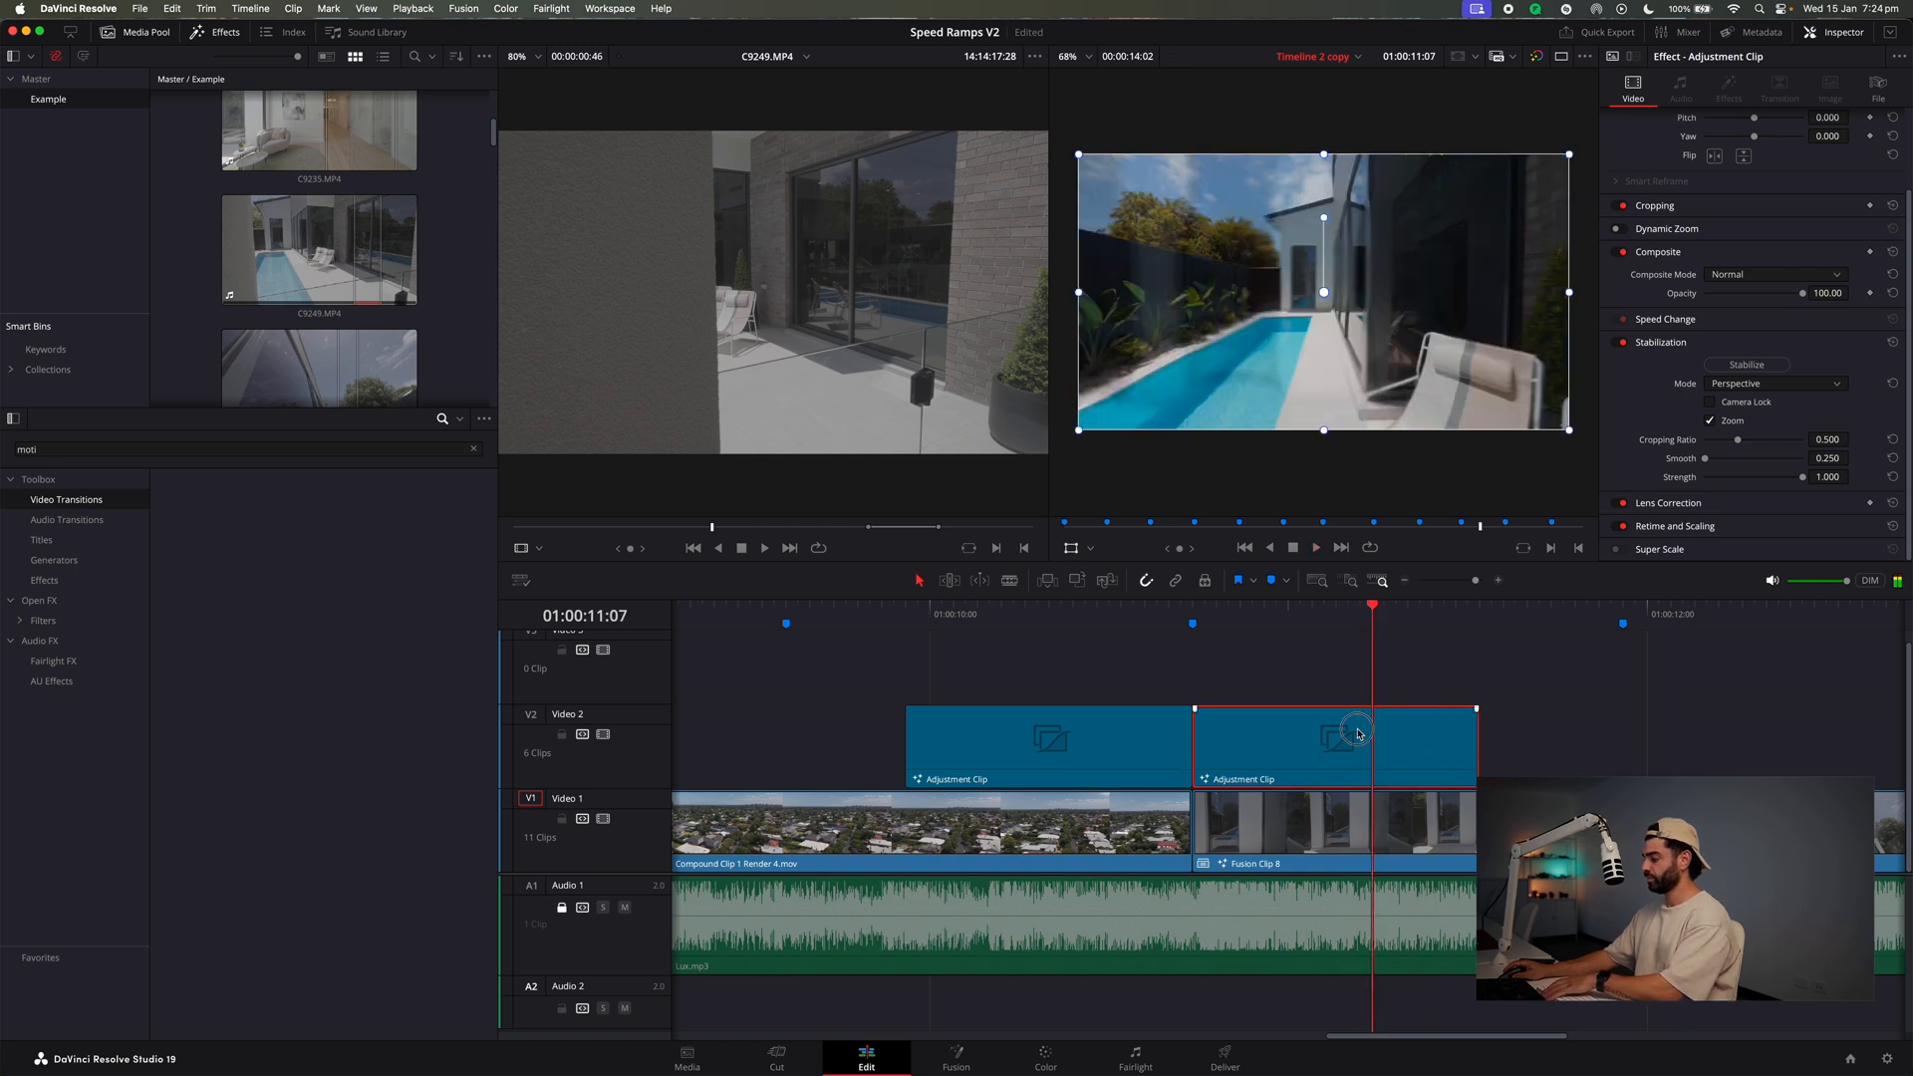
pyautogui.press('Delete')
pyautogui.moveTo(1284, 625); pyautogui.dragTo(1379, 619)
pyautogui.click(979, 618)
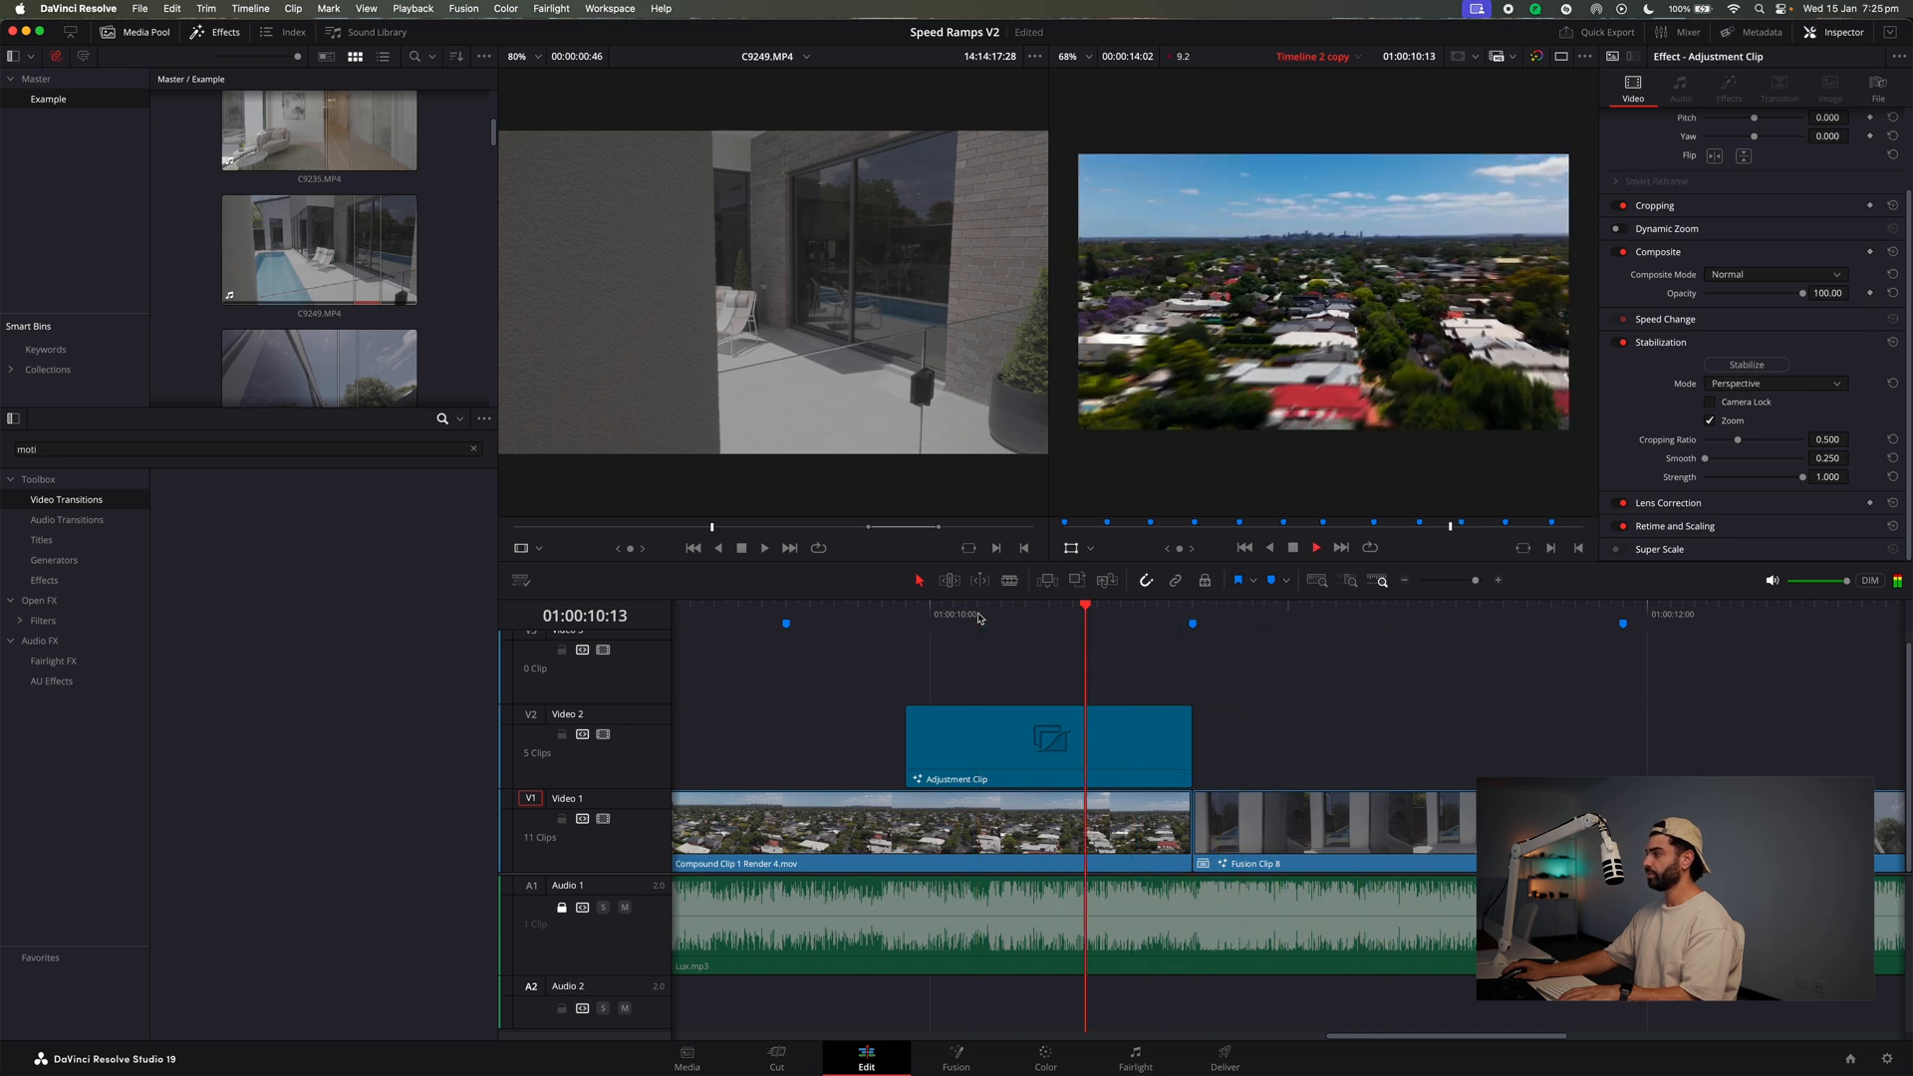
# Replay the section from the aerial shot through the following pool shots to judge it with no adjustment clip over Fusion Clip 8.
pyautogui.click(1405, 583)
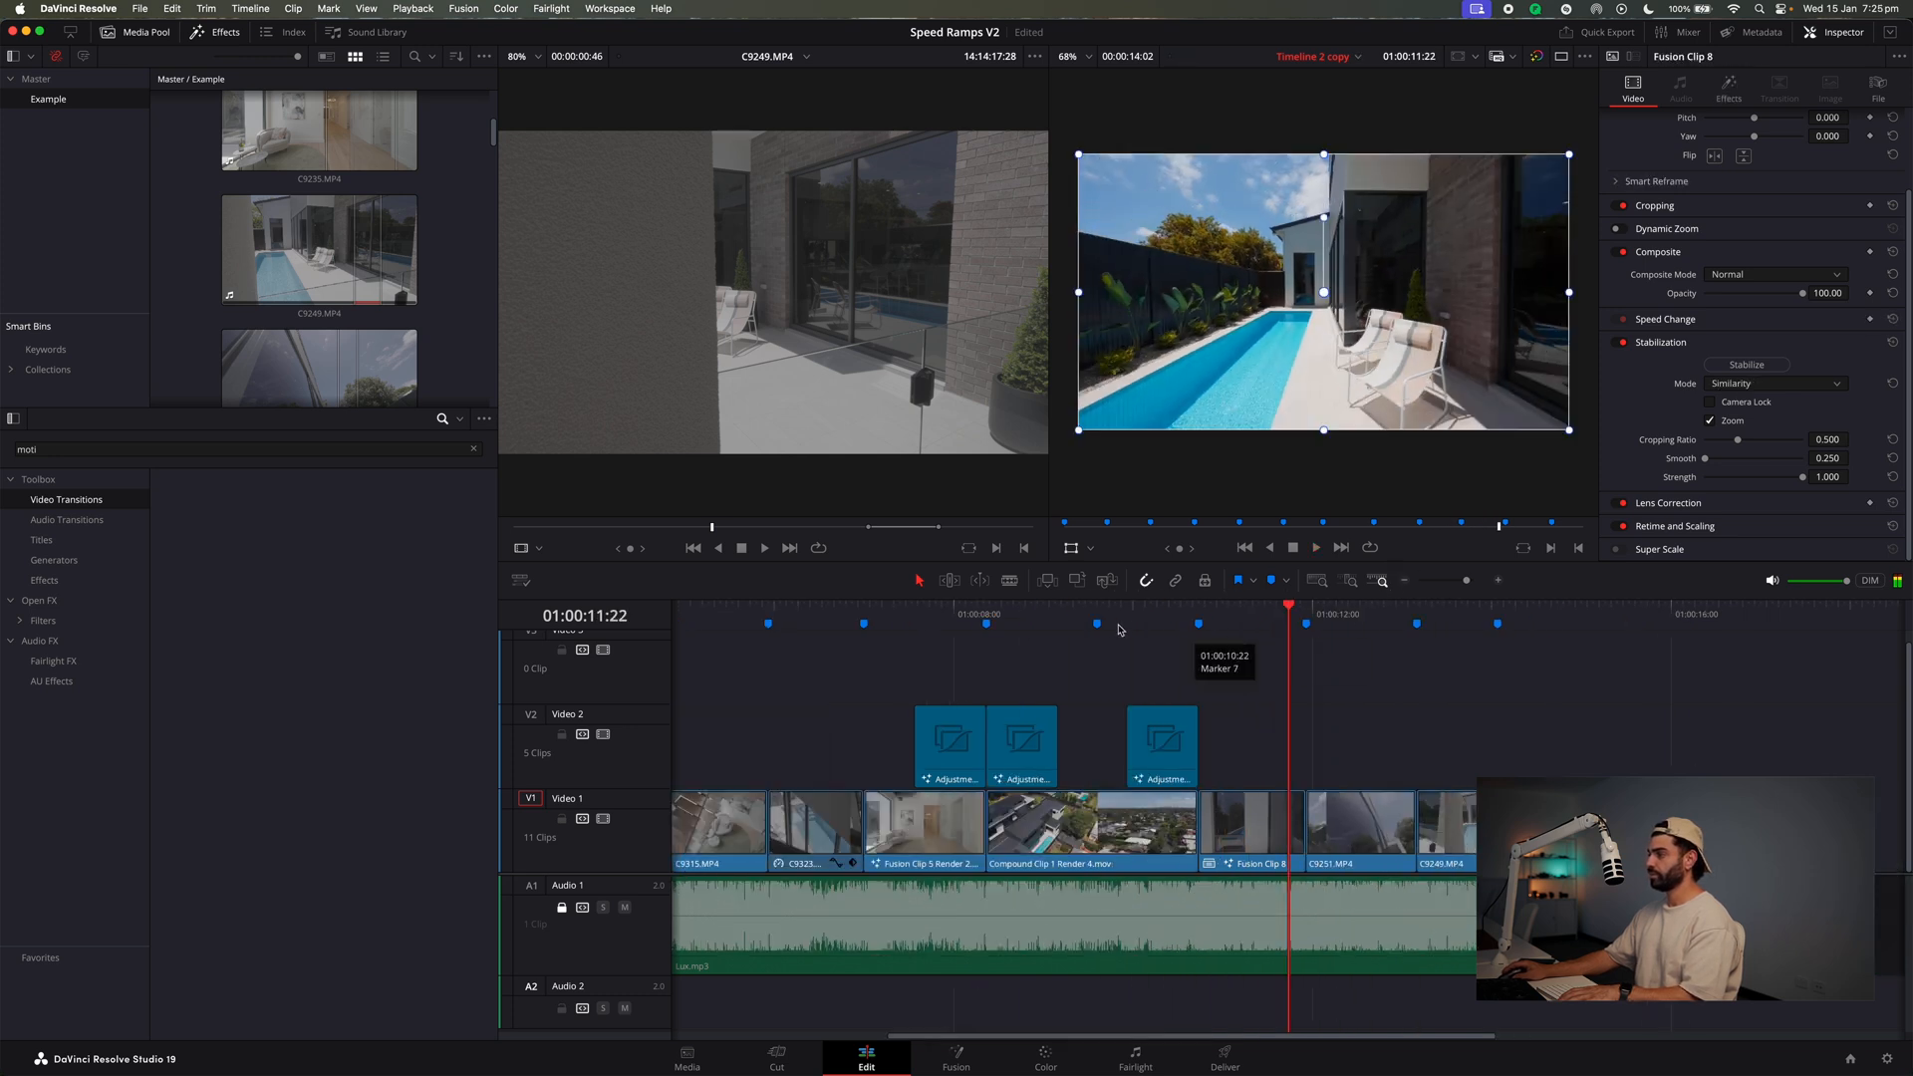
pyautogui.click(1131, 619)
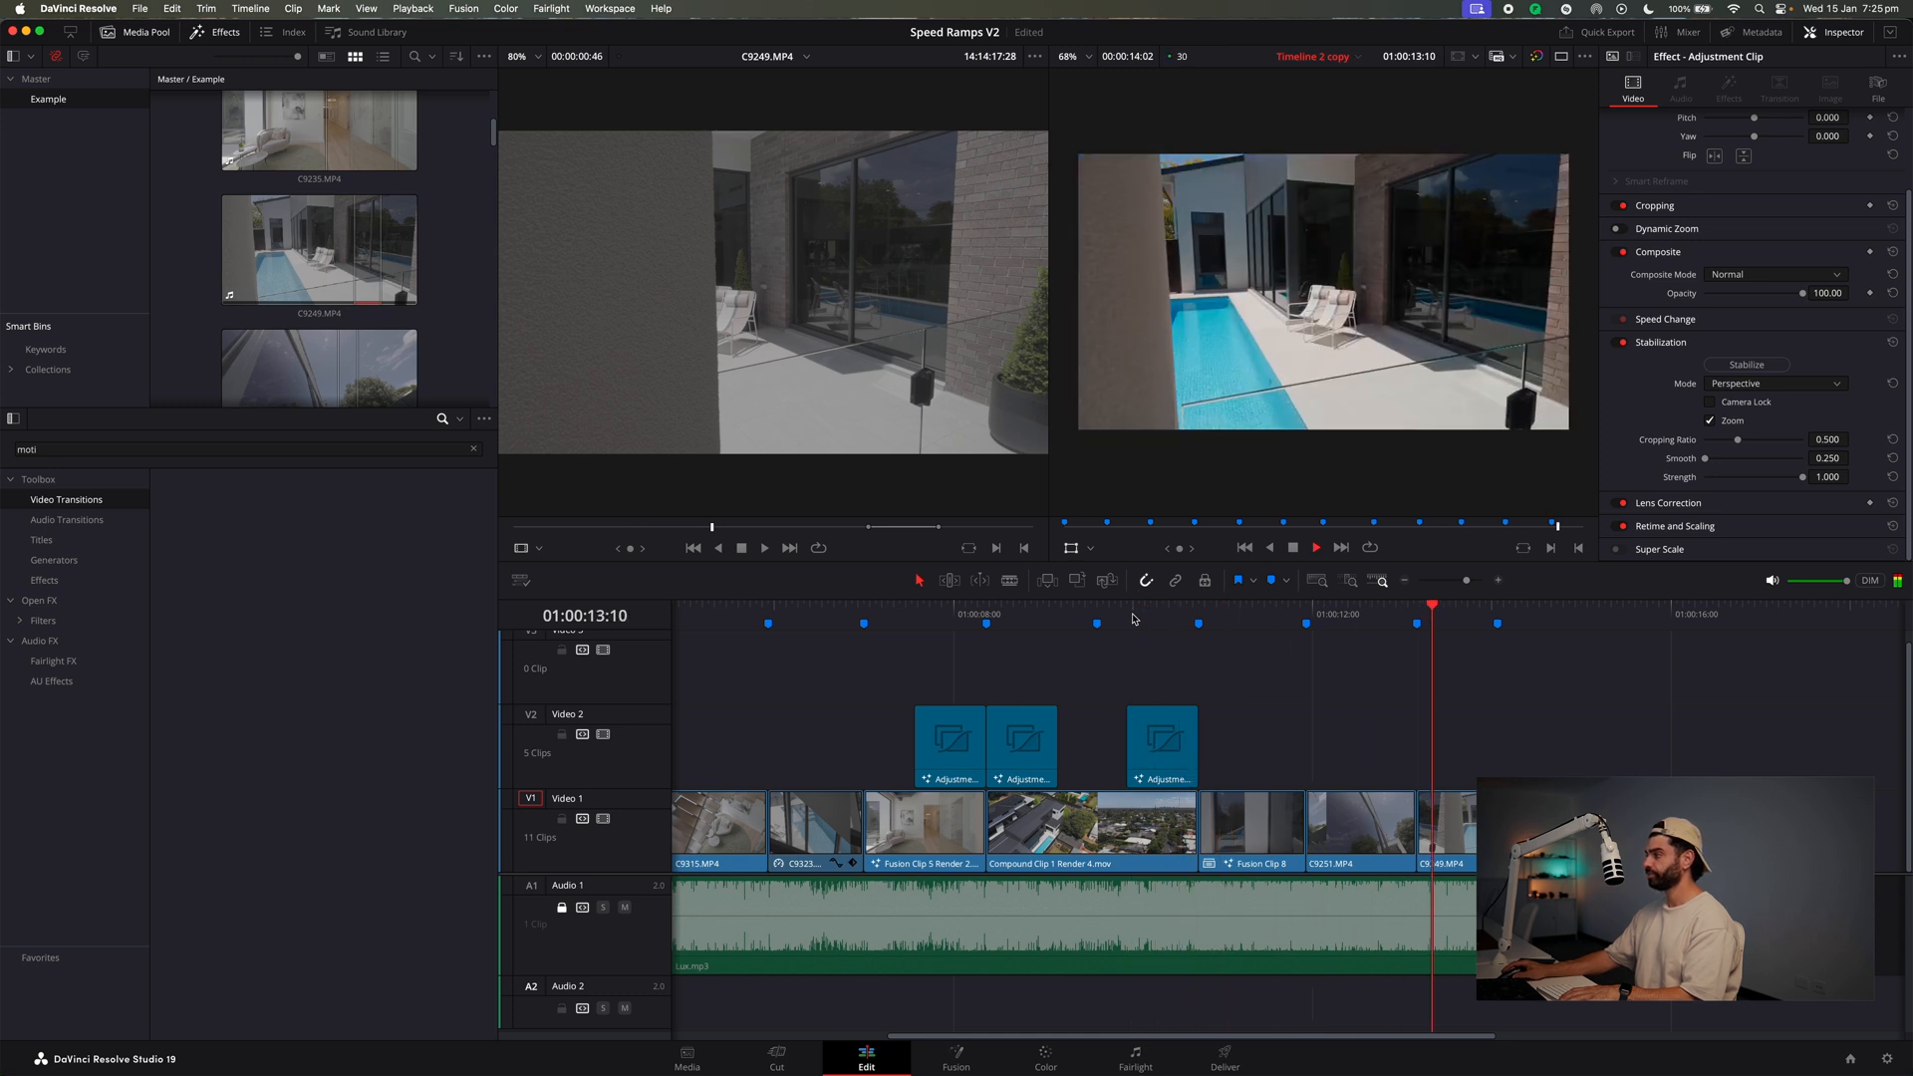
pyautogui.click(1097, 619)
pyautogui.click(1097, 622)
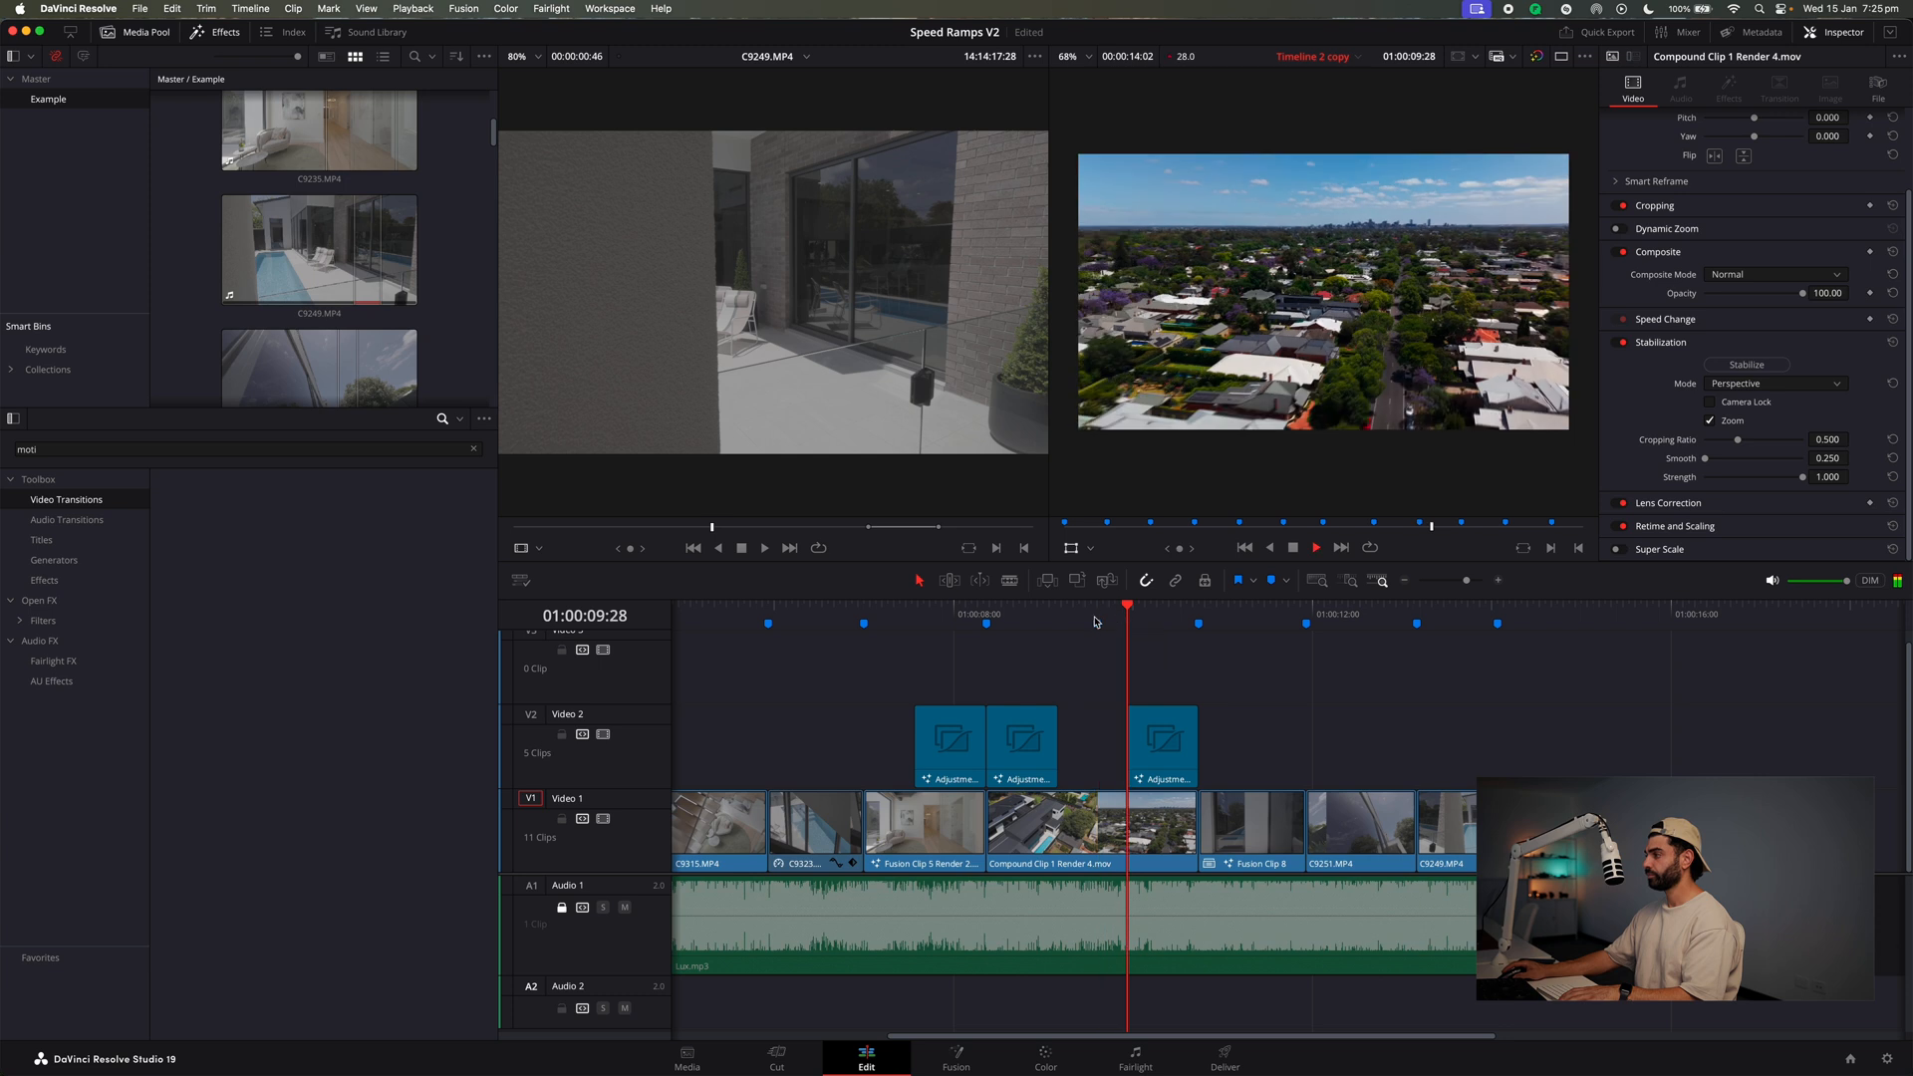
pyautogui.click(1498, 584)
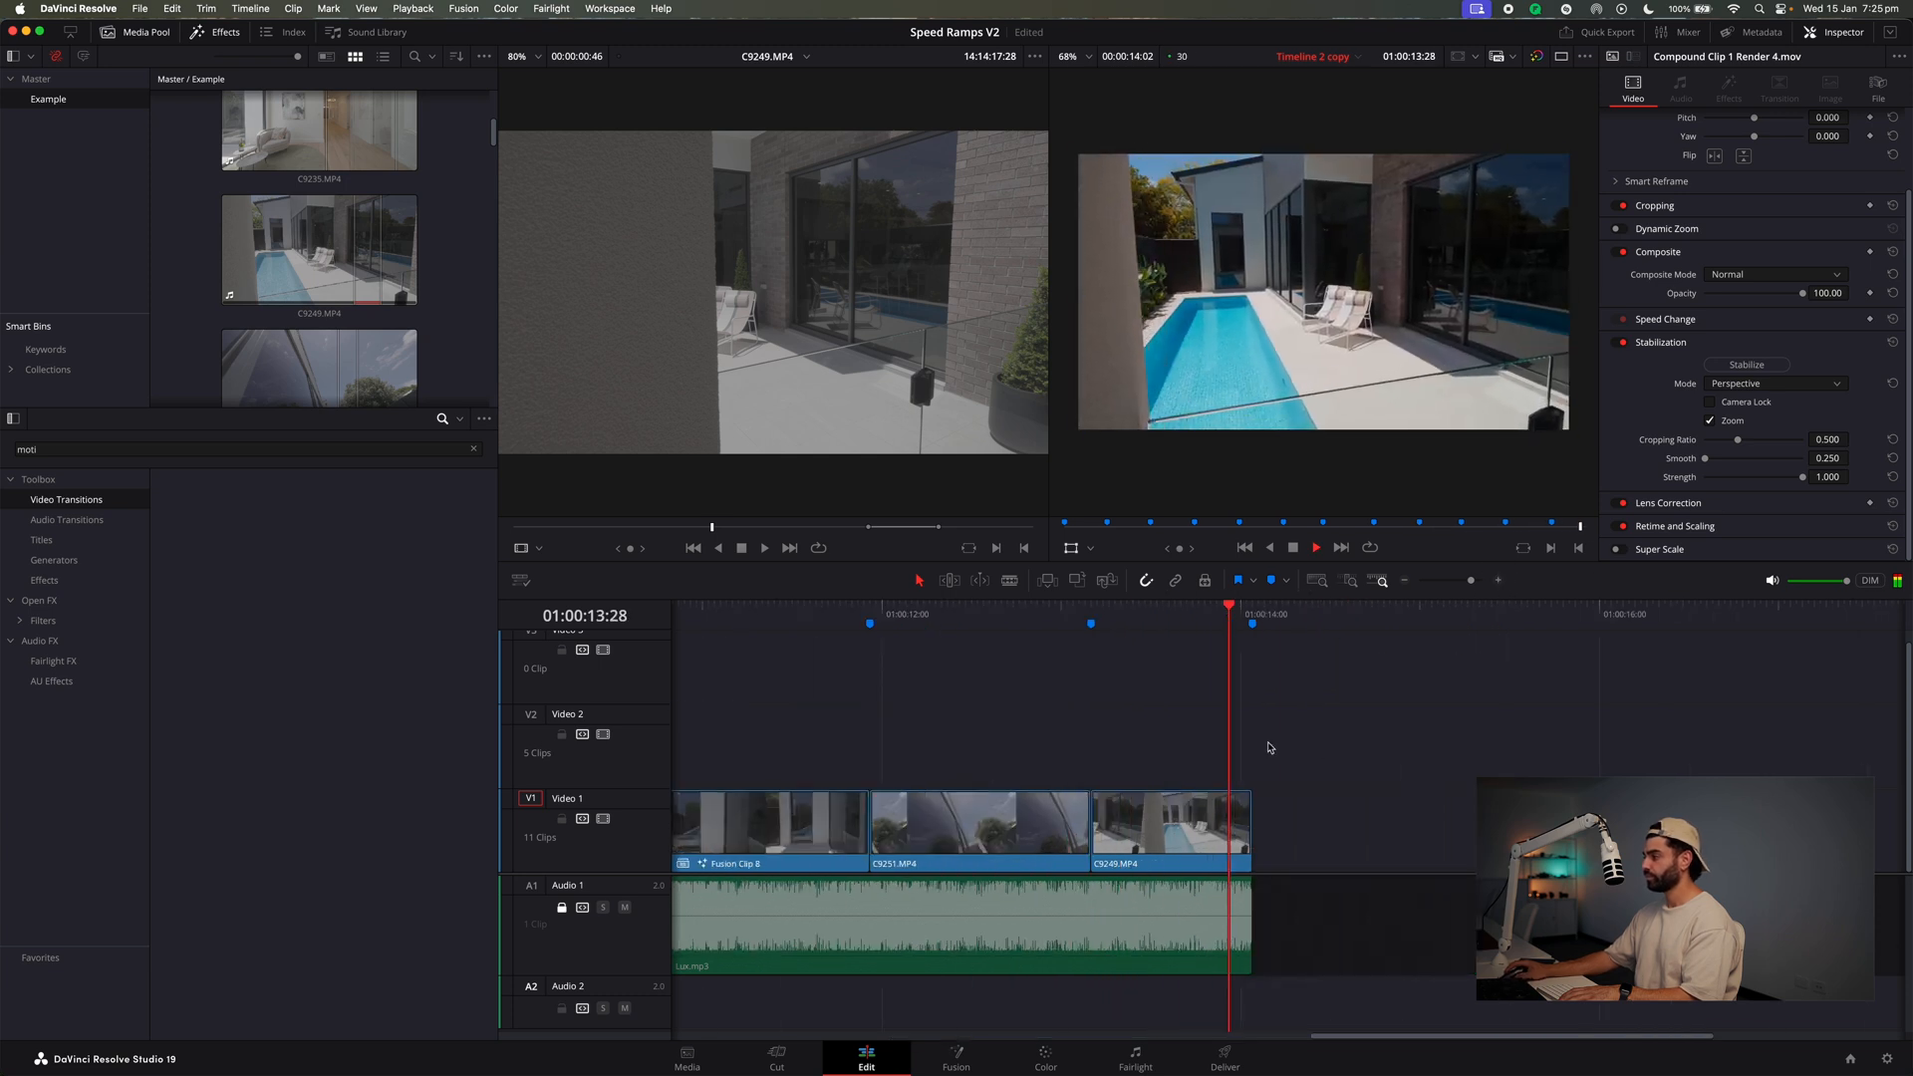
pyautogui.click(772, 606)
pyautogui.press('space')
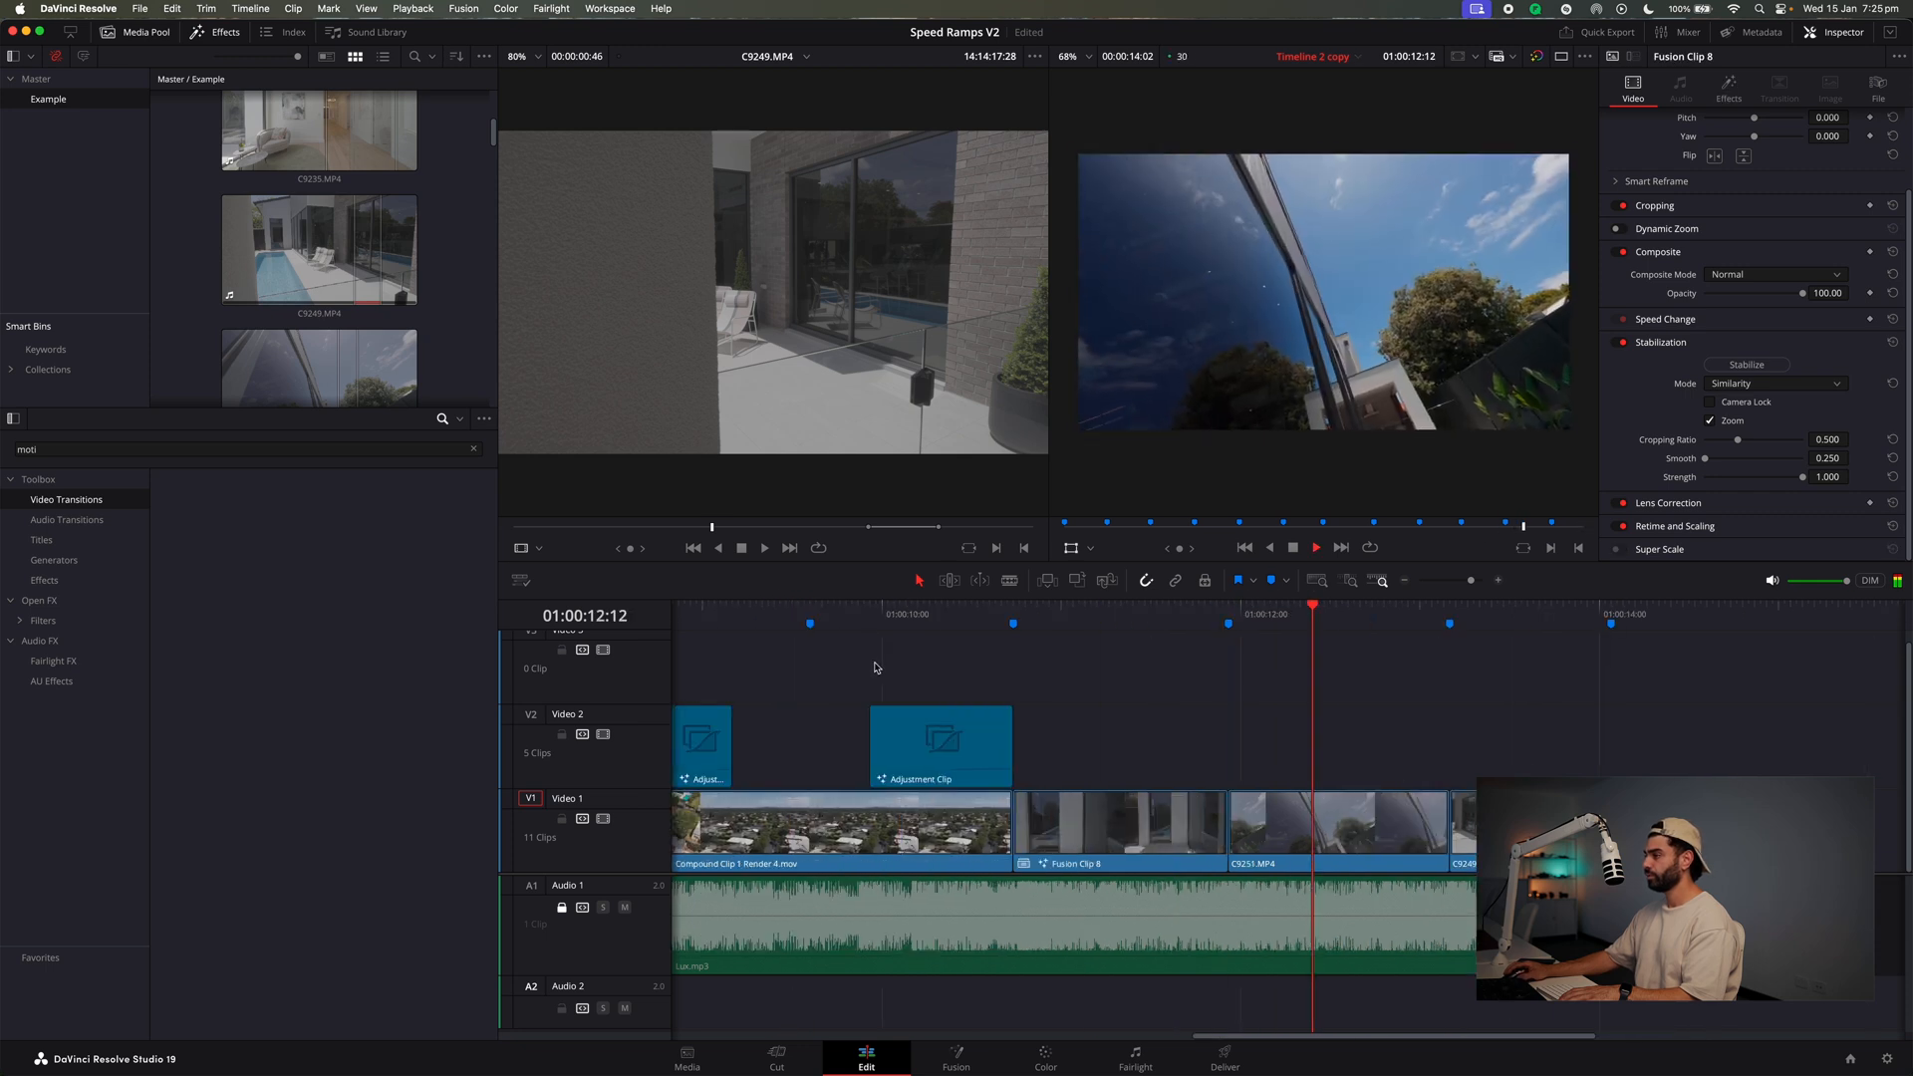
# Duplicate the aerial shot's adjustment clip to the start of Fusion Clip 8 and play the pool shot.
pyautogui.press('space')
pyautogui.moveTo(937, 755); pyautogui.dragTo(1084, 743)
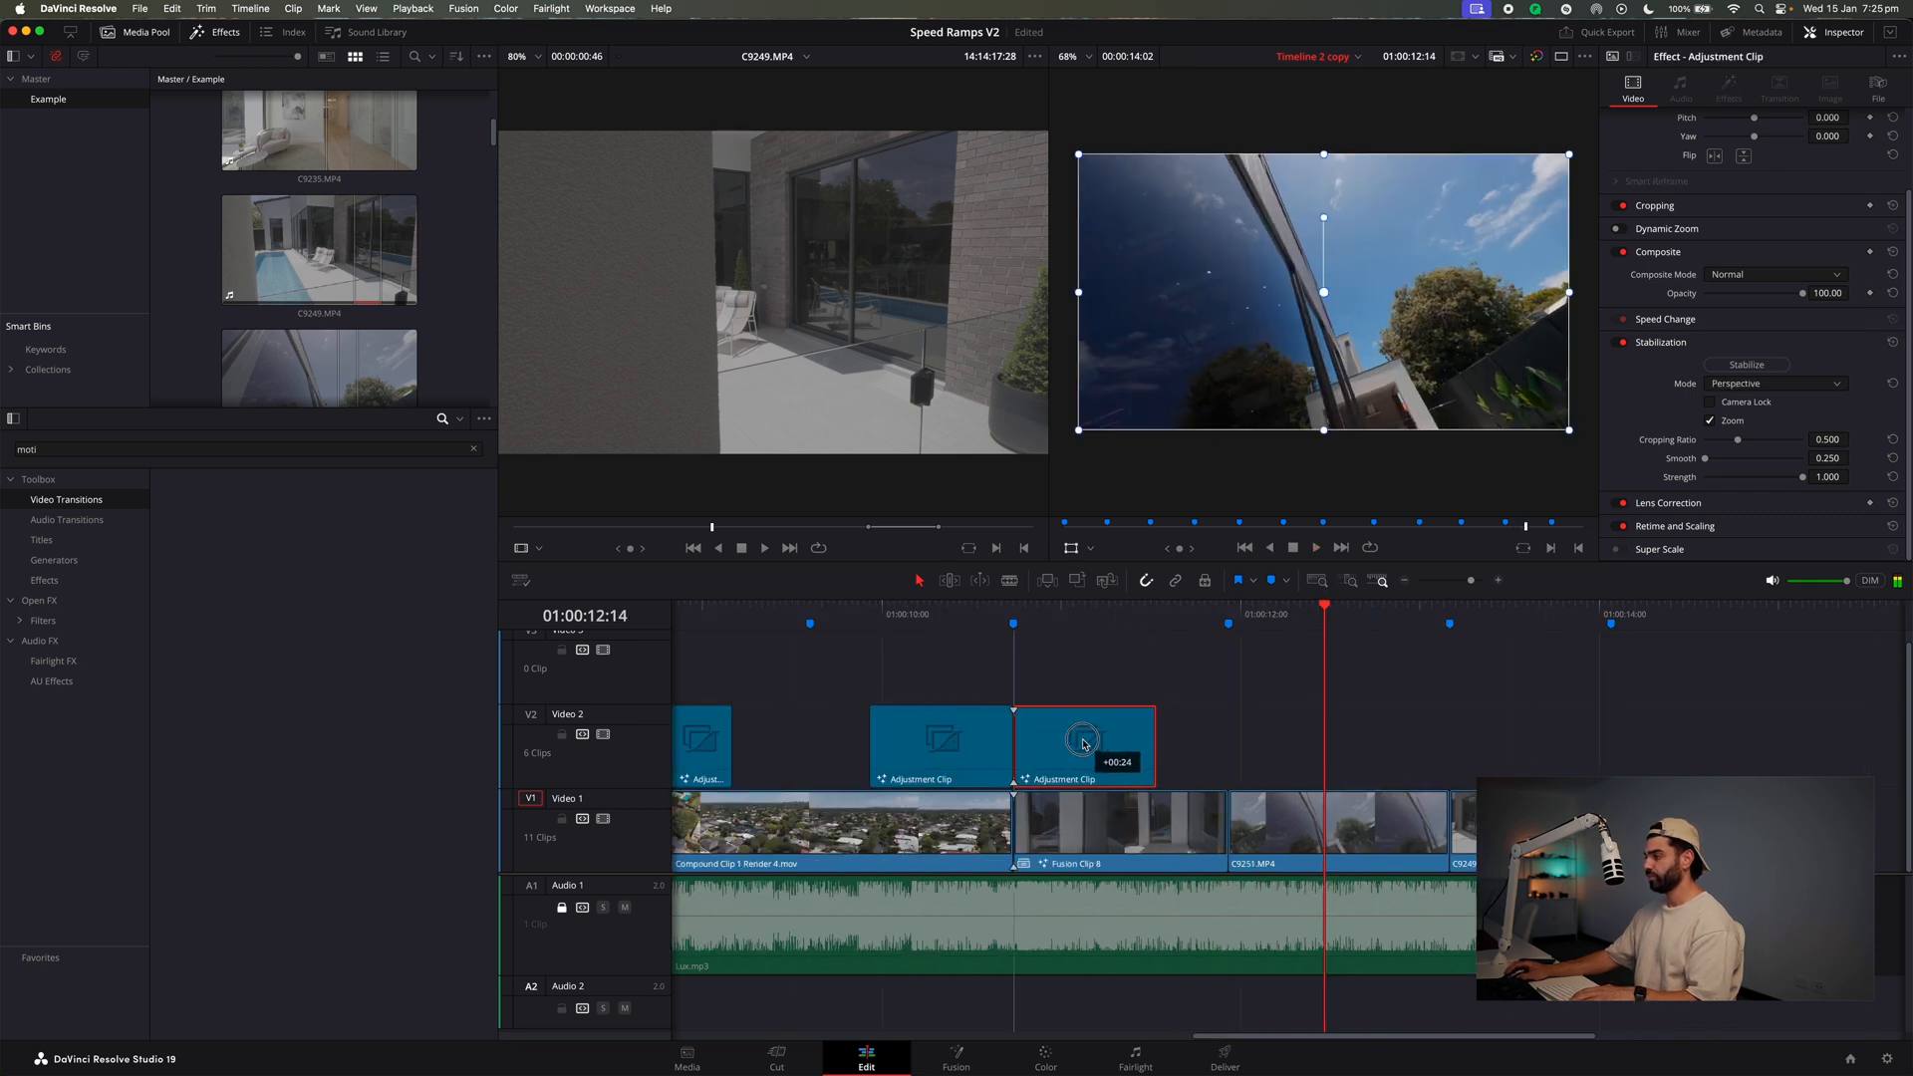
pyautogui.click(1028, 624)
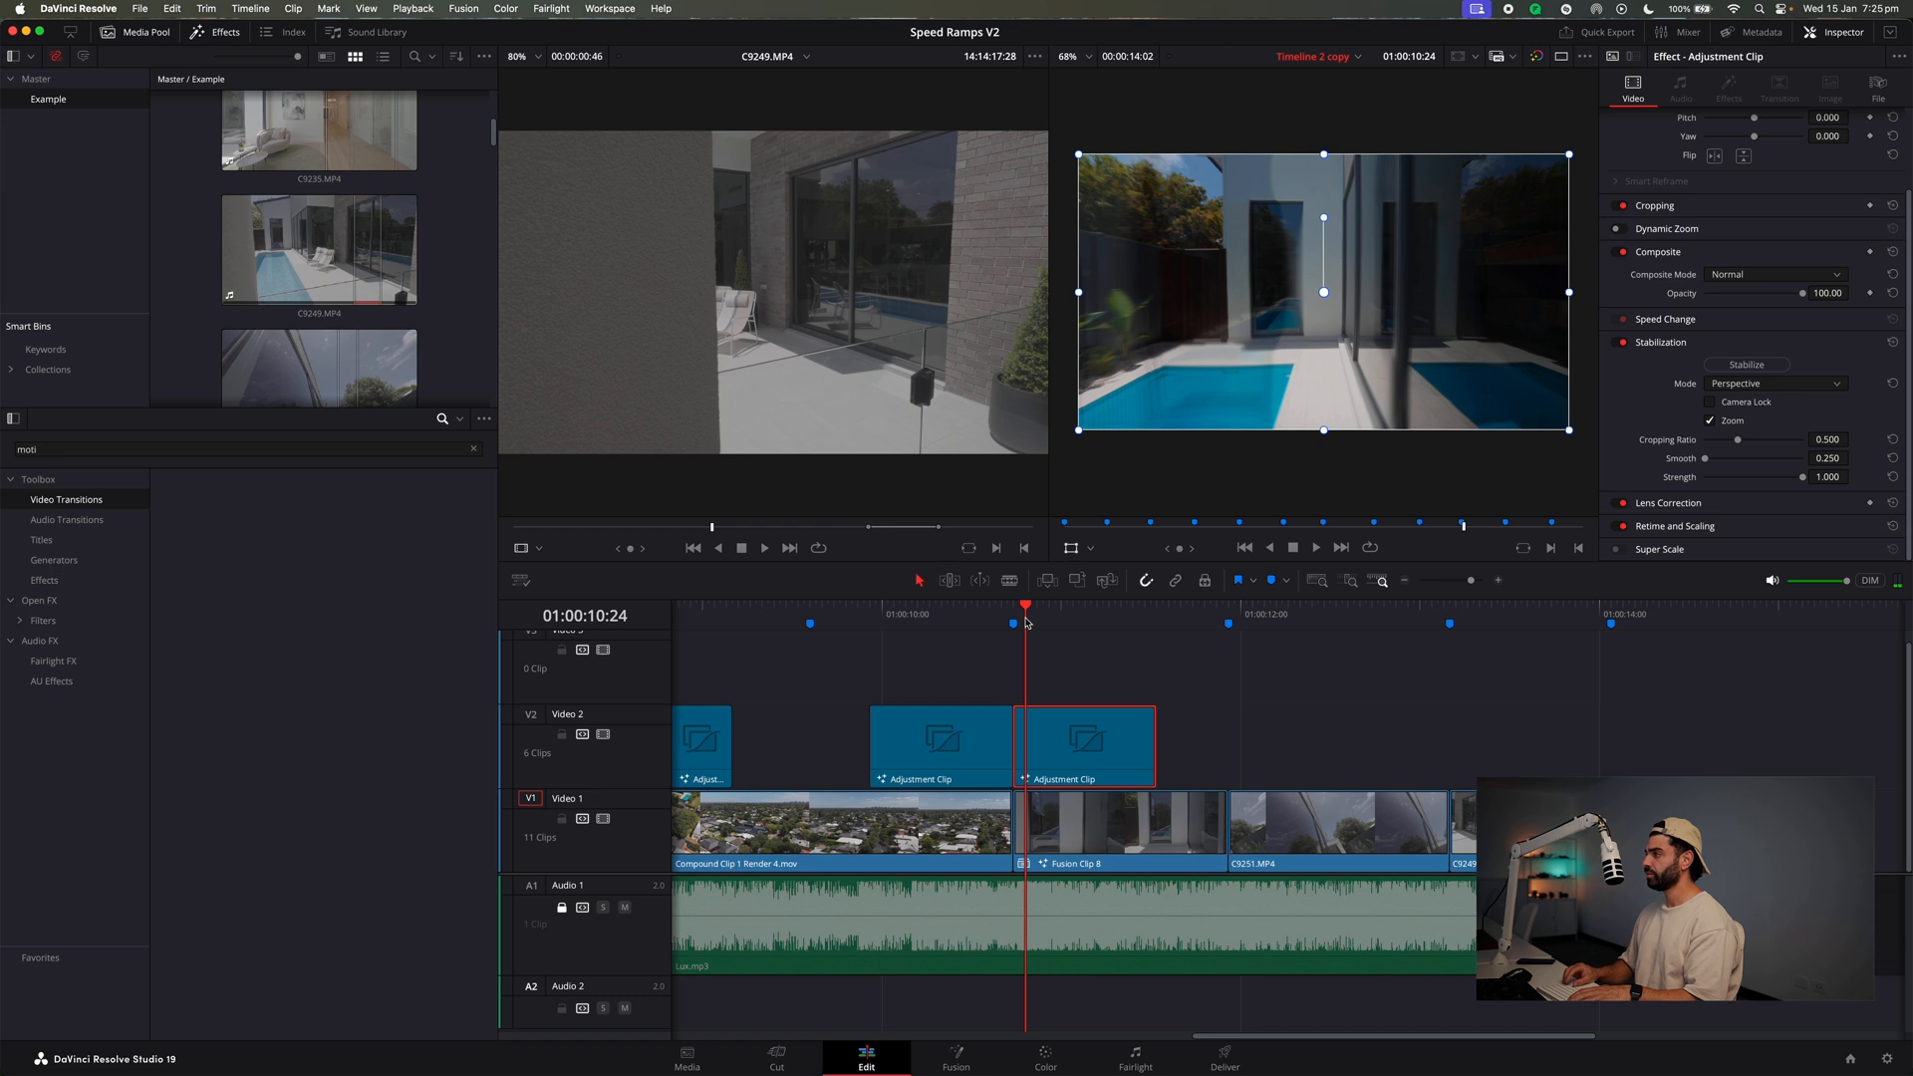
pyautogui.press('space')
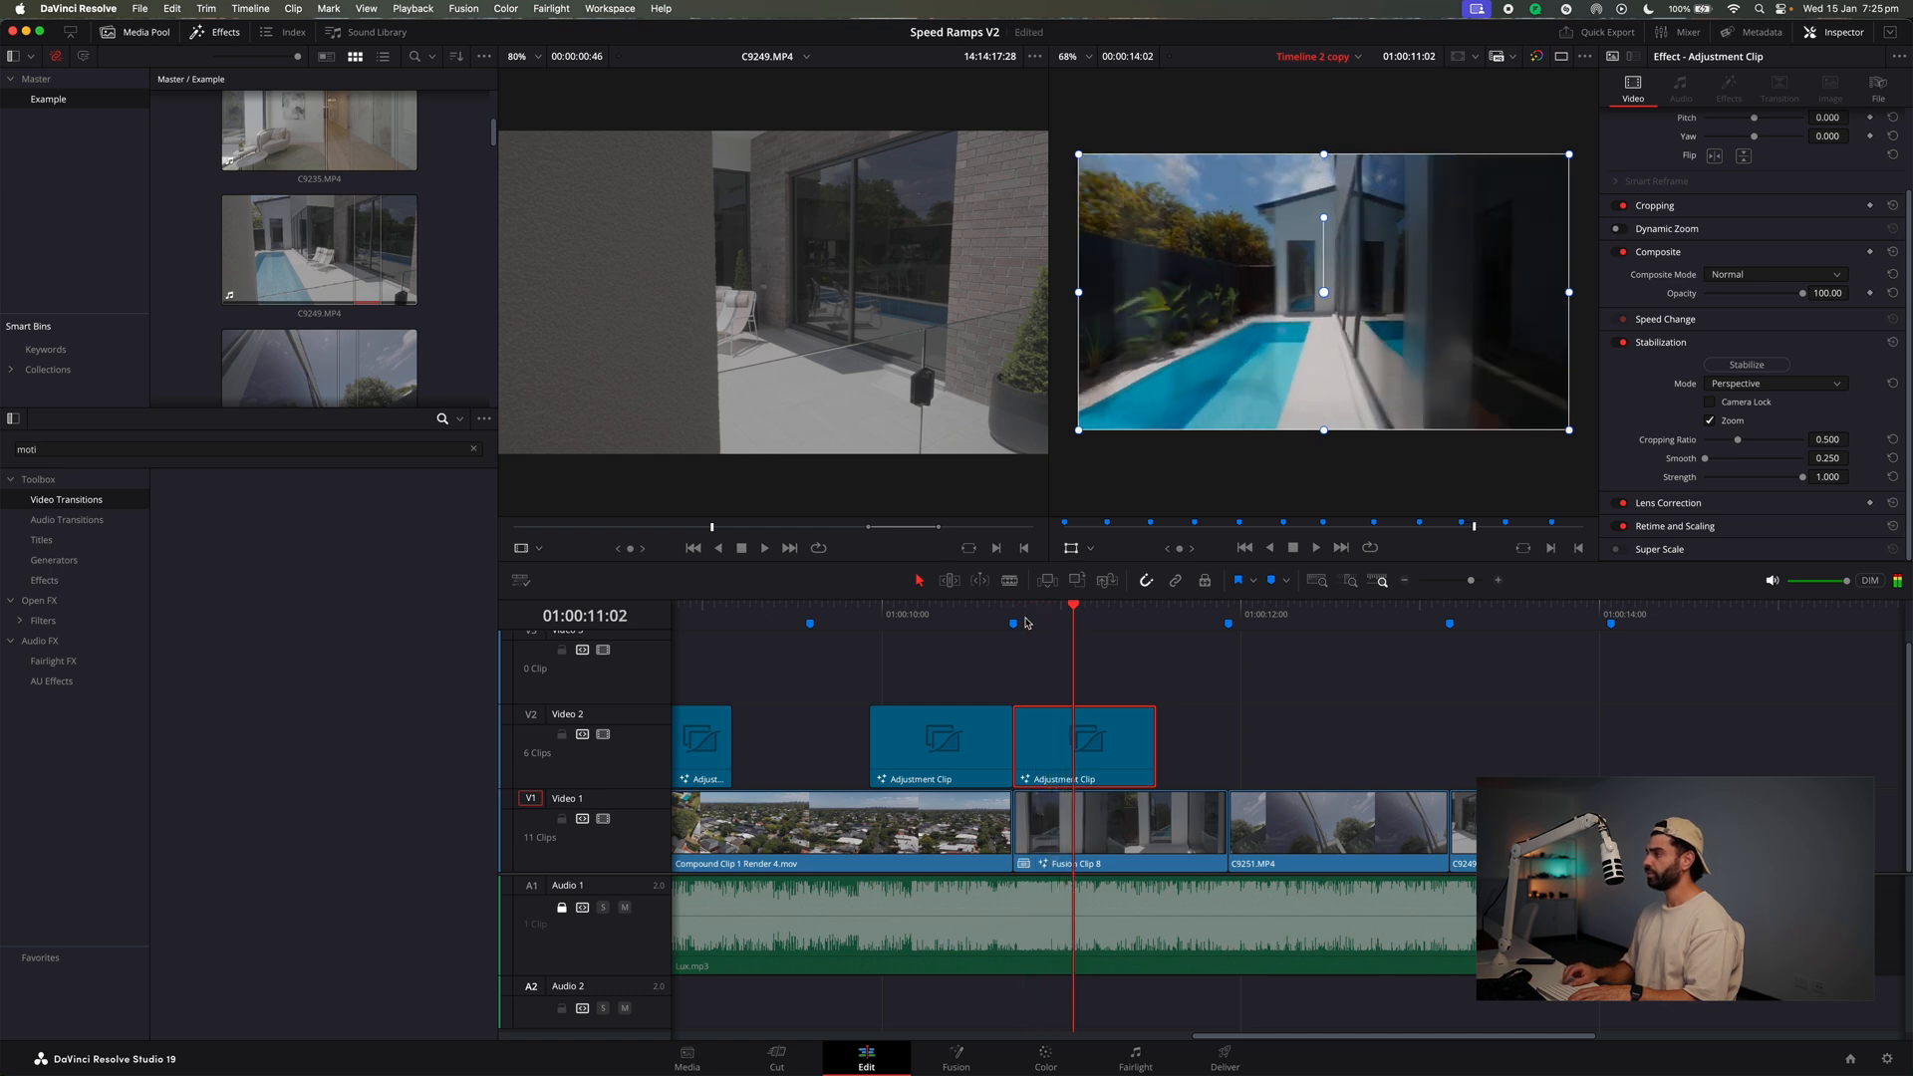
# Shift the duplicated adjustment clip slightly past the start of Fusion Clip 8 and play the transition again.
pyautogui.click(1499, 580)
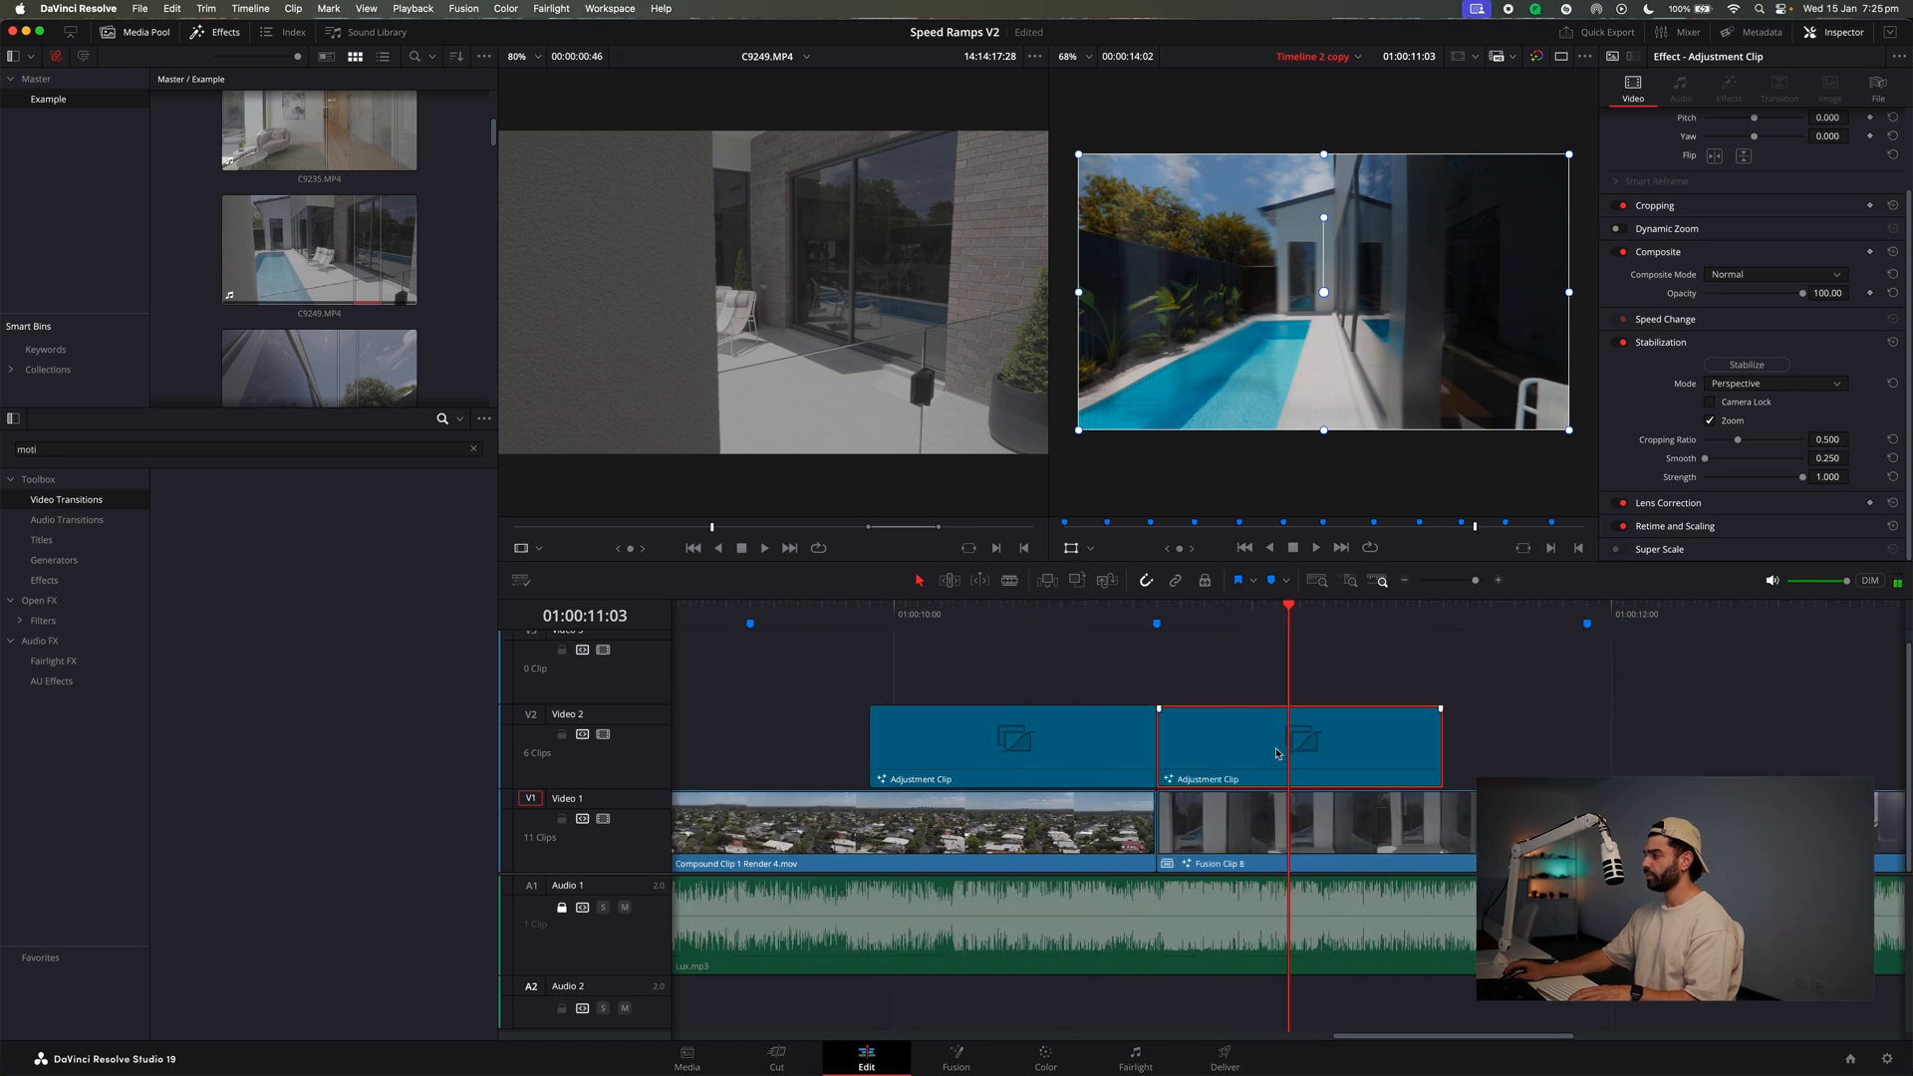
pyautogui.moveTo(1277, 754); pyautogui.dragTo(1308, 749)
pyautogui.moveTo(1192, 609); pyautogui.dragTo(1162, 625)
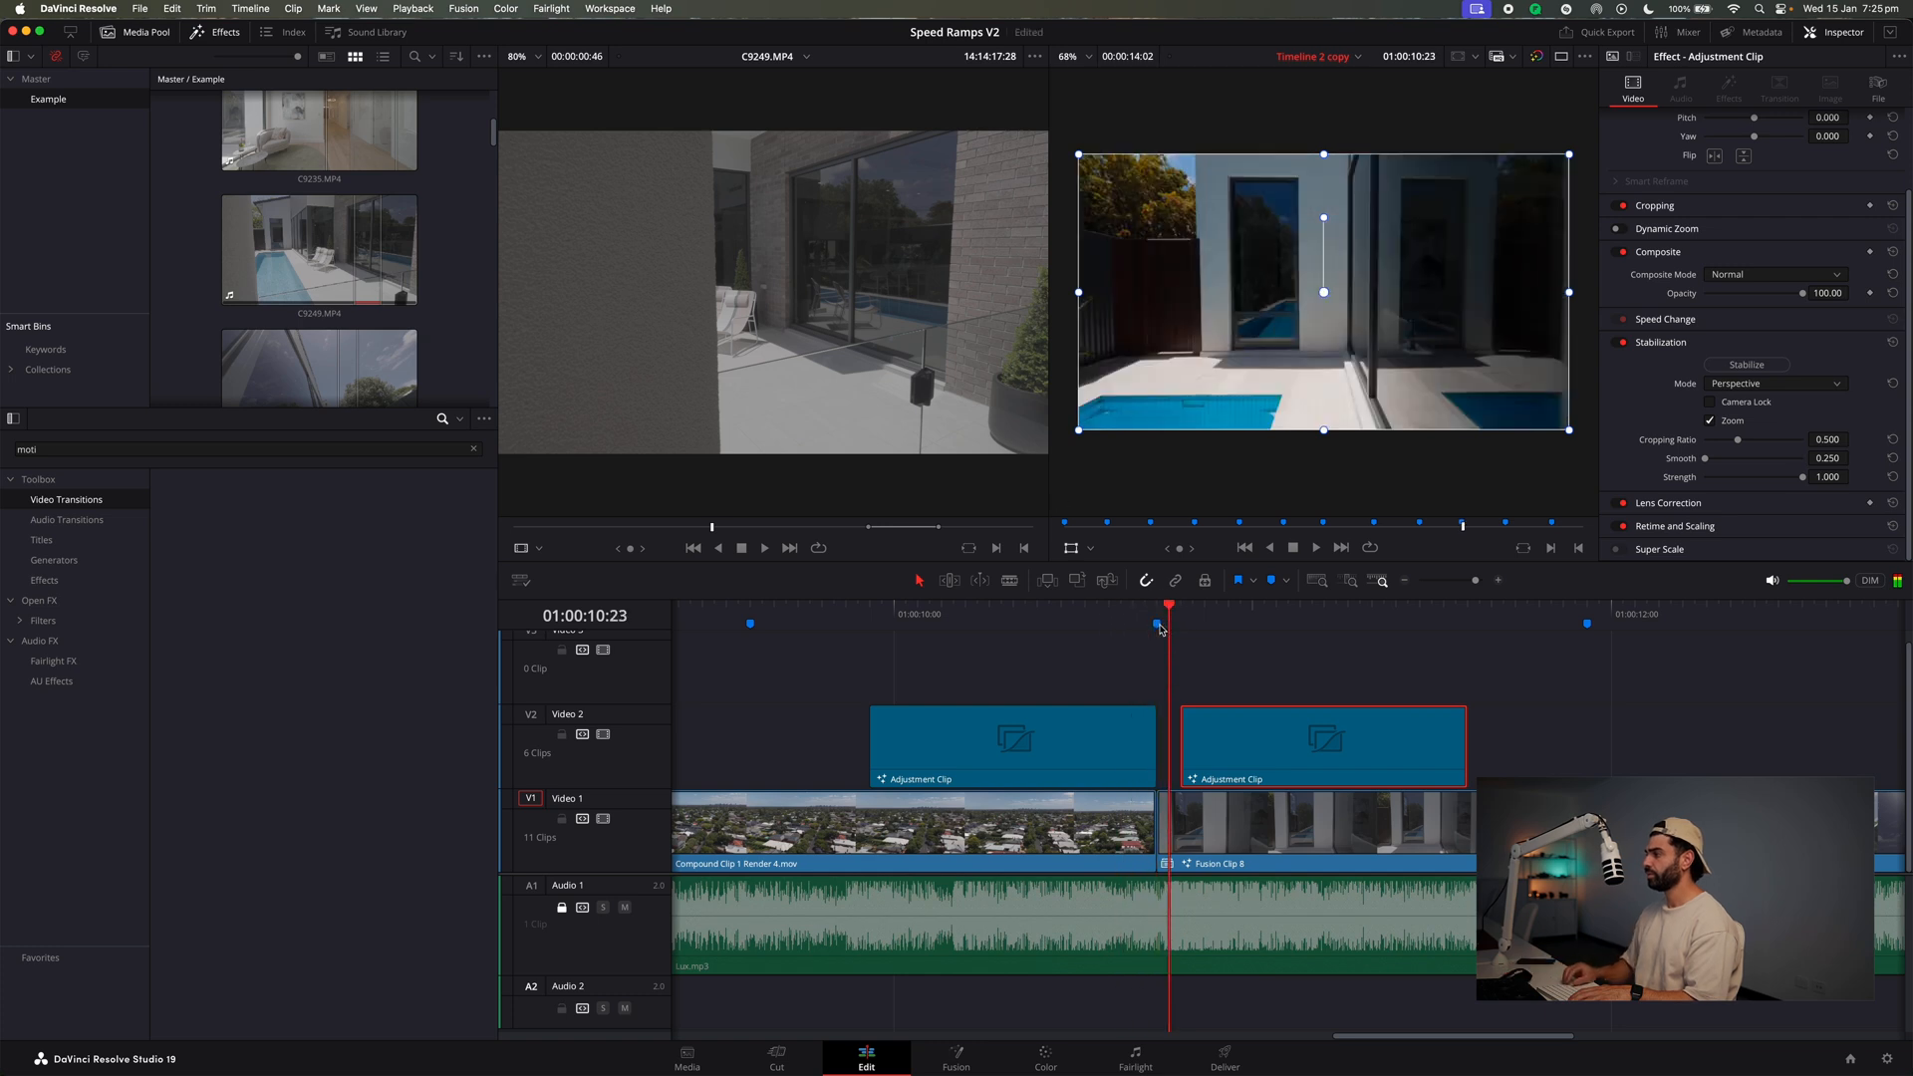
pyautogui.press('space')
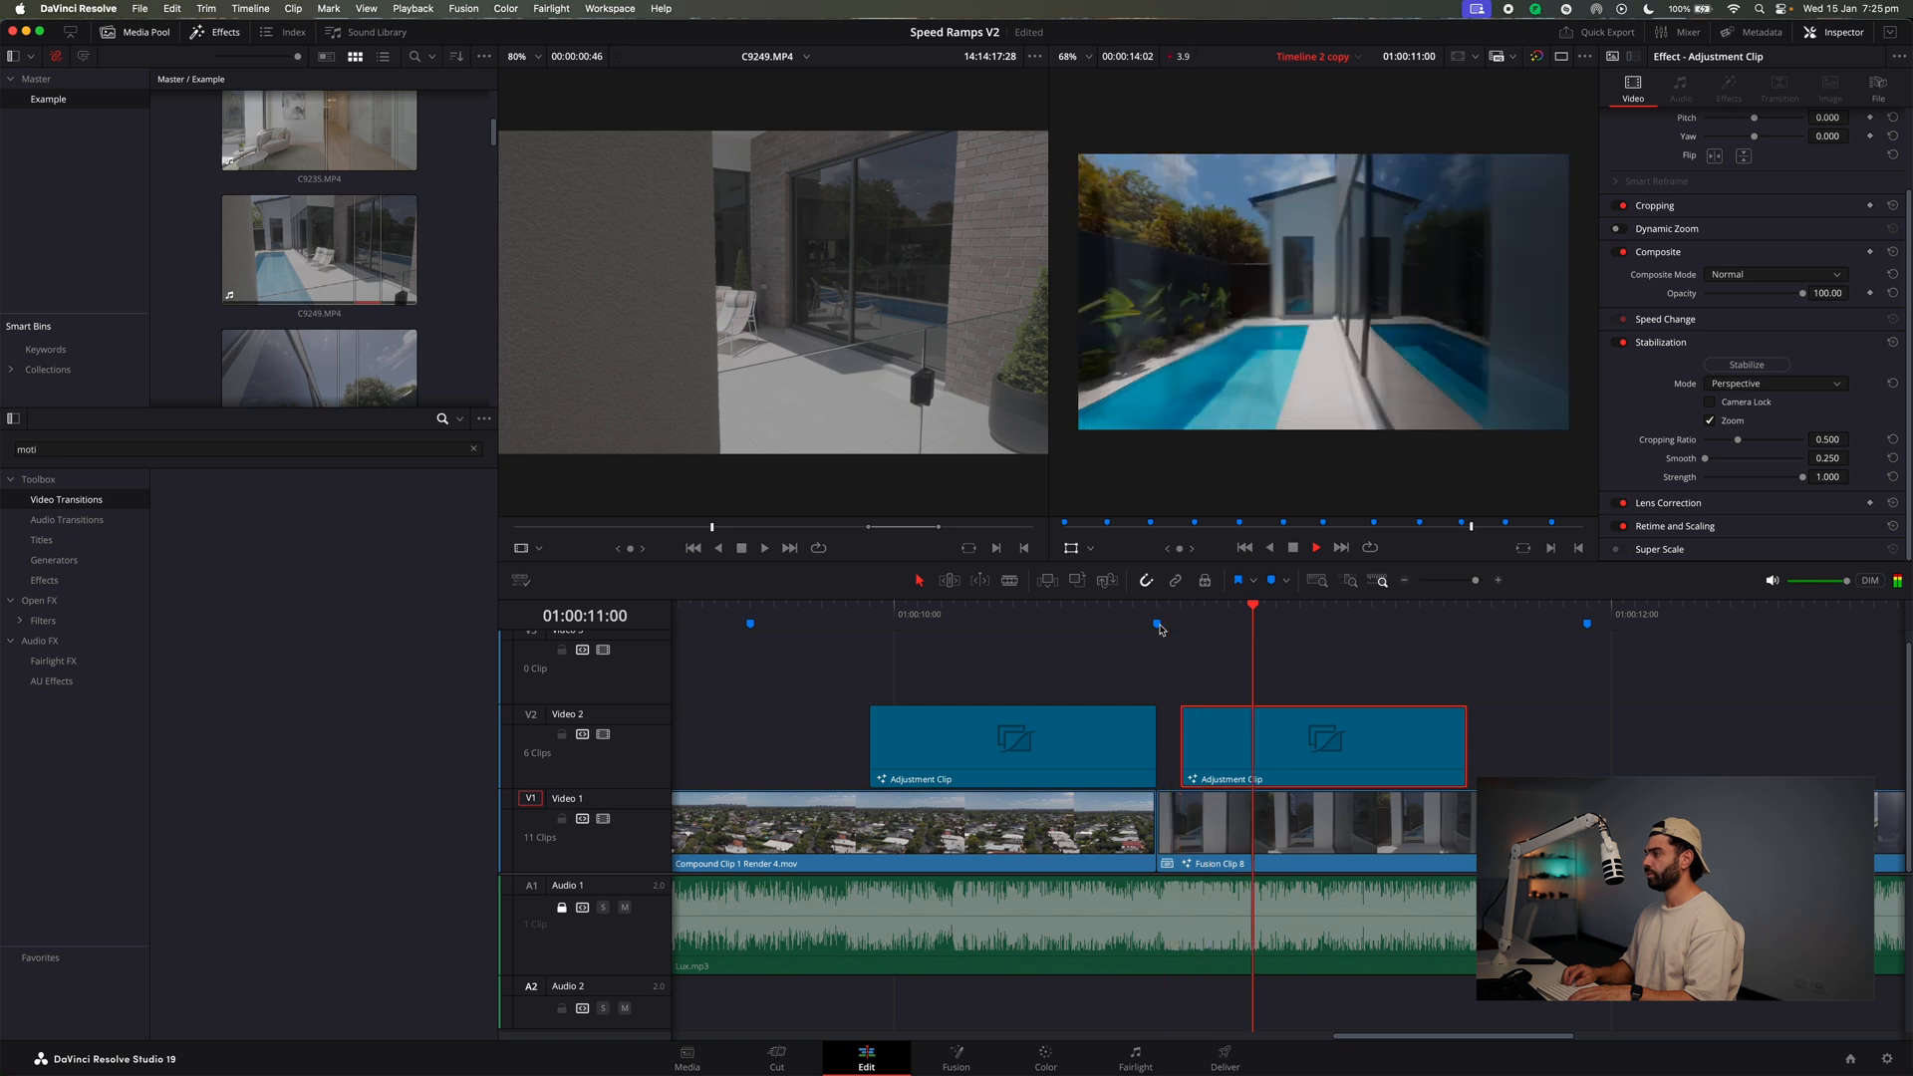
pyautogui.press('space')
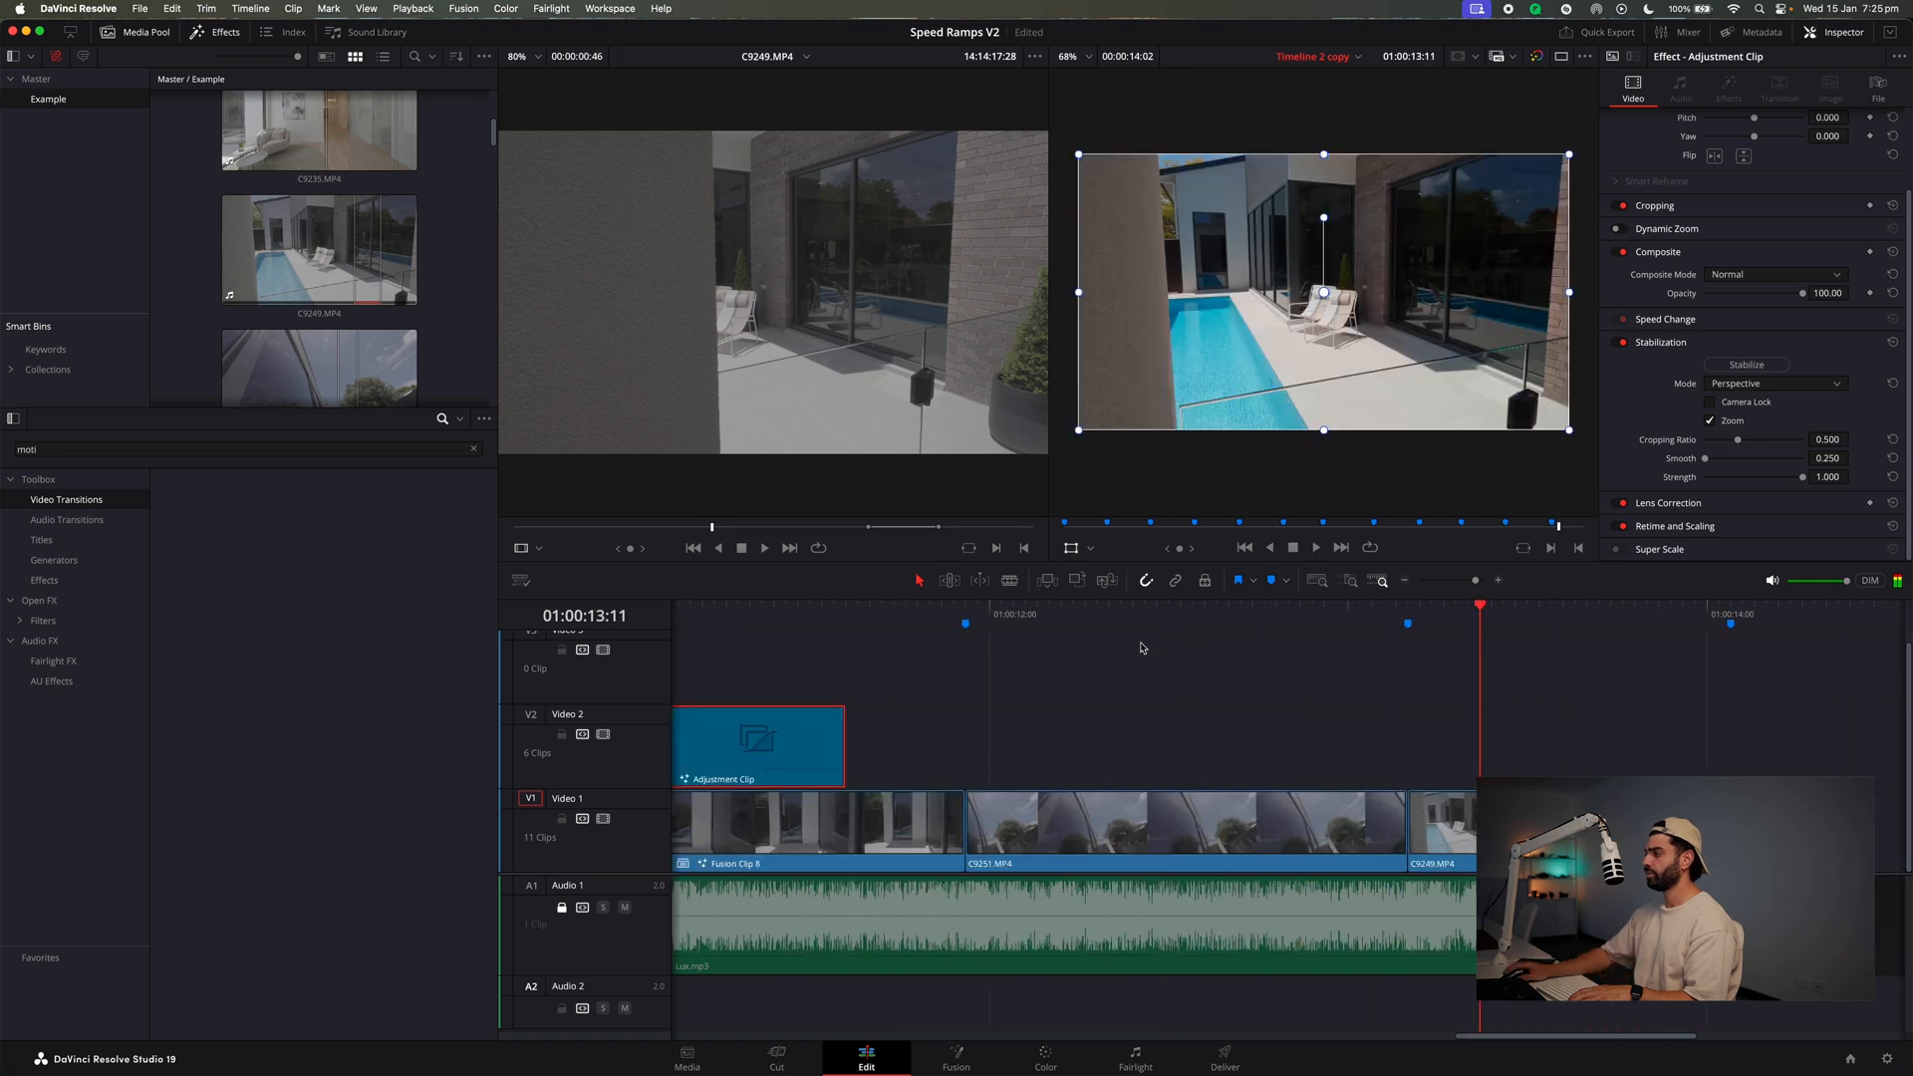
# Delete the duplicated adjustment clip and place a new one above Fusion Clip 8, cutting off its excess.
pyautogui.press('Delete')
pyautogui.click(143, 449)
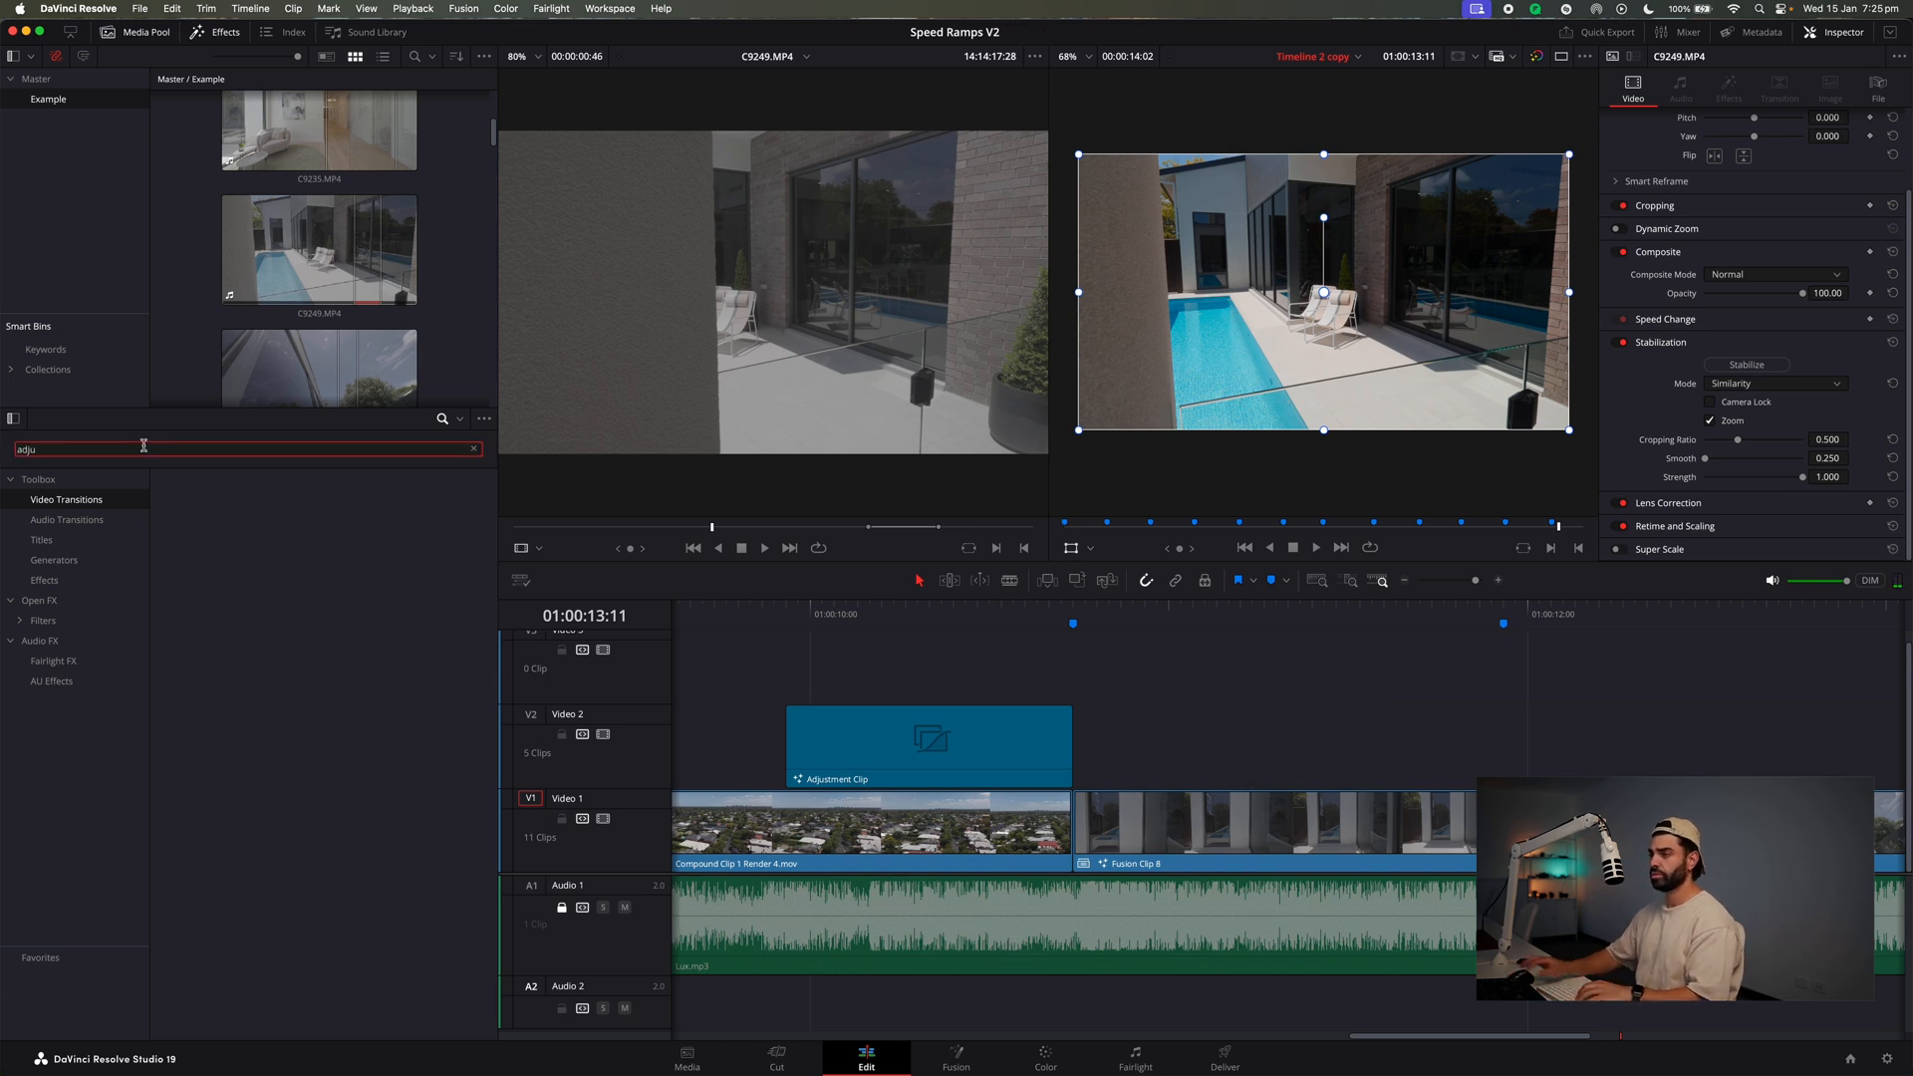
pyautogui.write('adju')
pyautogui.moveTo(239, 509); pyautogui.dragTo(1252, 729)
pyautogui.press('b')
pyautogui.click(1696, 749)
pyautogui.press('a')
pyautogui.click(1597, 751)
pyautogui.press('BackSpace')
# Align the new adjustment clip with Fusion Clip 8 and trim it to end where that shot ends.
pyautogui.click(1696, 749)
pyautogui.moveTo(1700, 750); pyautogui.dragTo(1108, 709)
pyautogui.press('b')
pyautogui.click(1516, 744)
pyautogui.press('a')
pyautogui.click(1621, 755)
pyautogui.press('BackSpace')
pyautogui.click(213, 446)
pyautogui.write('mo')
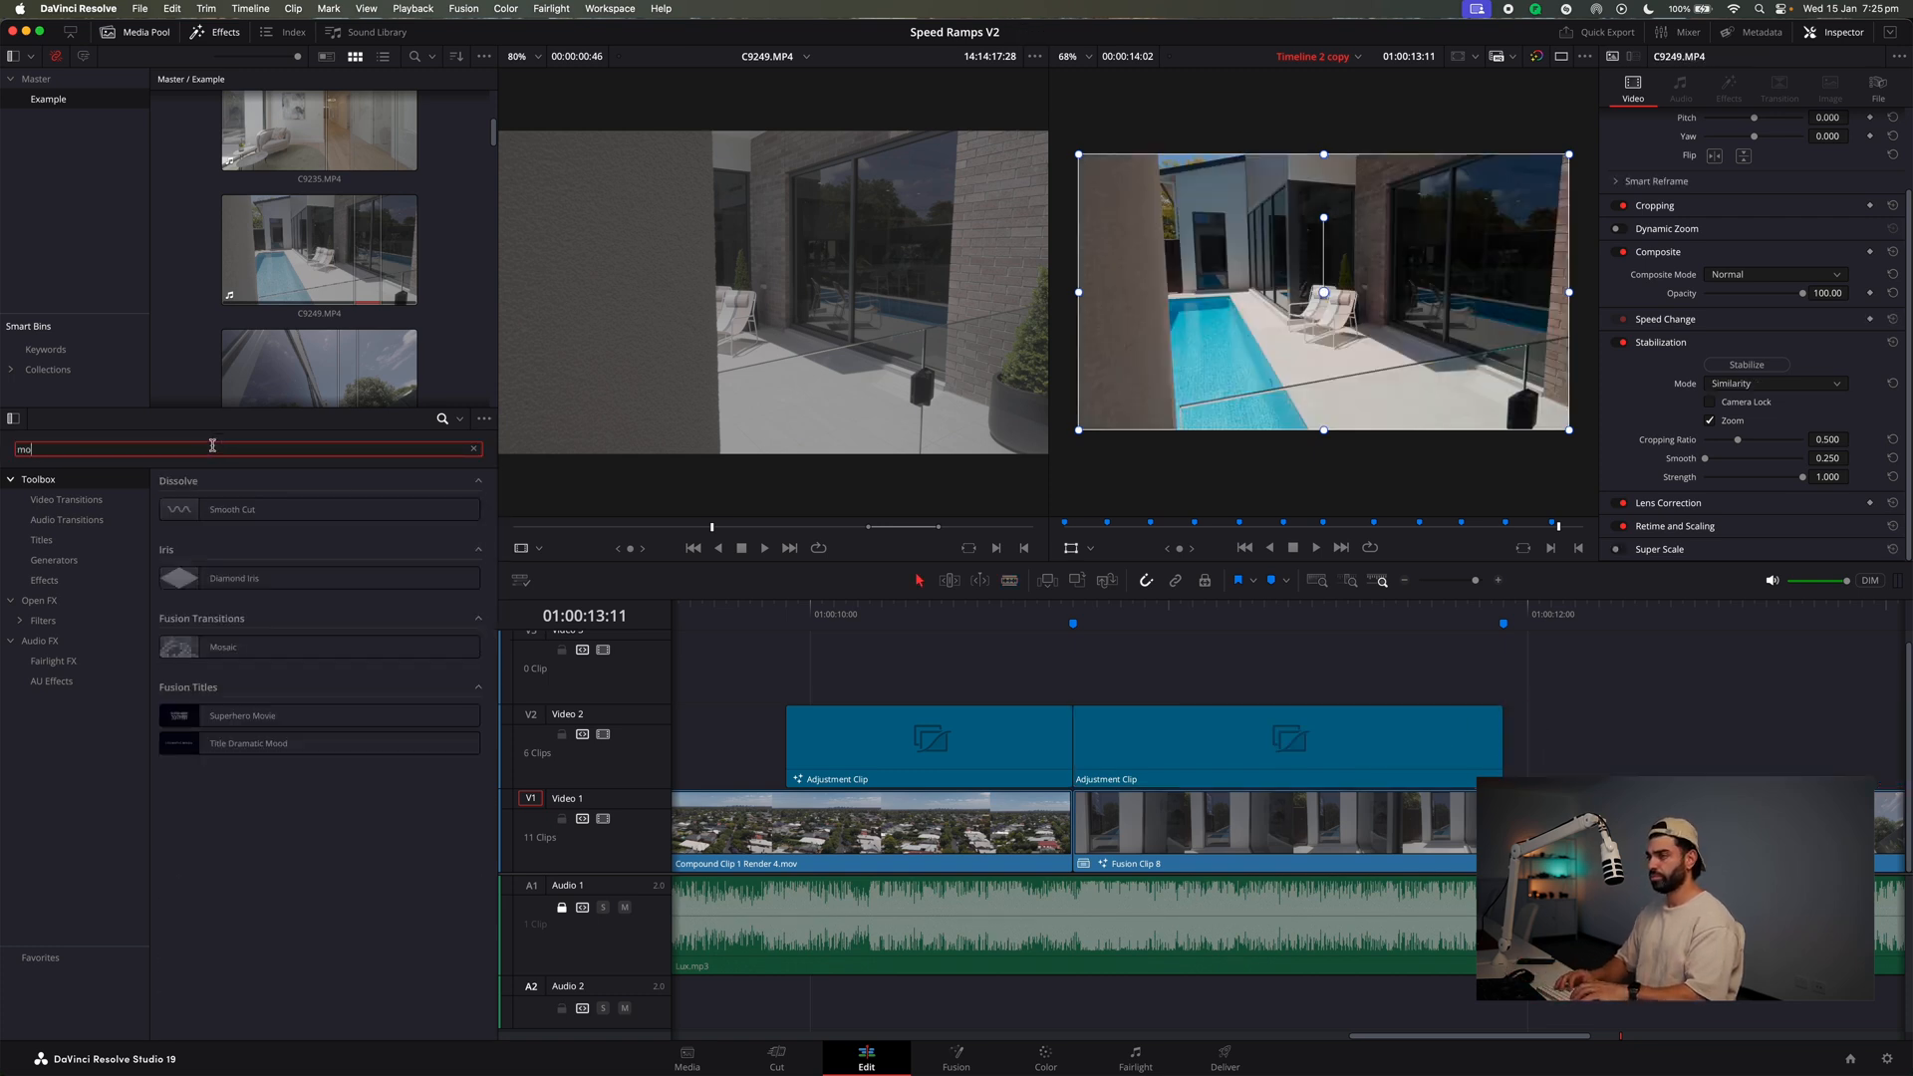
pyautogui.click(954, 1062)
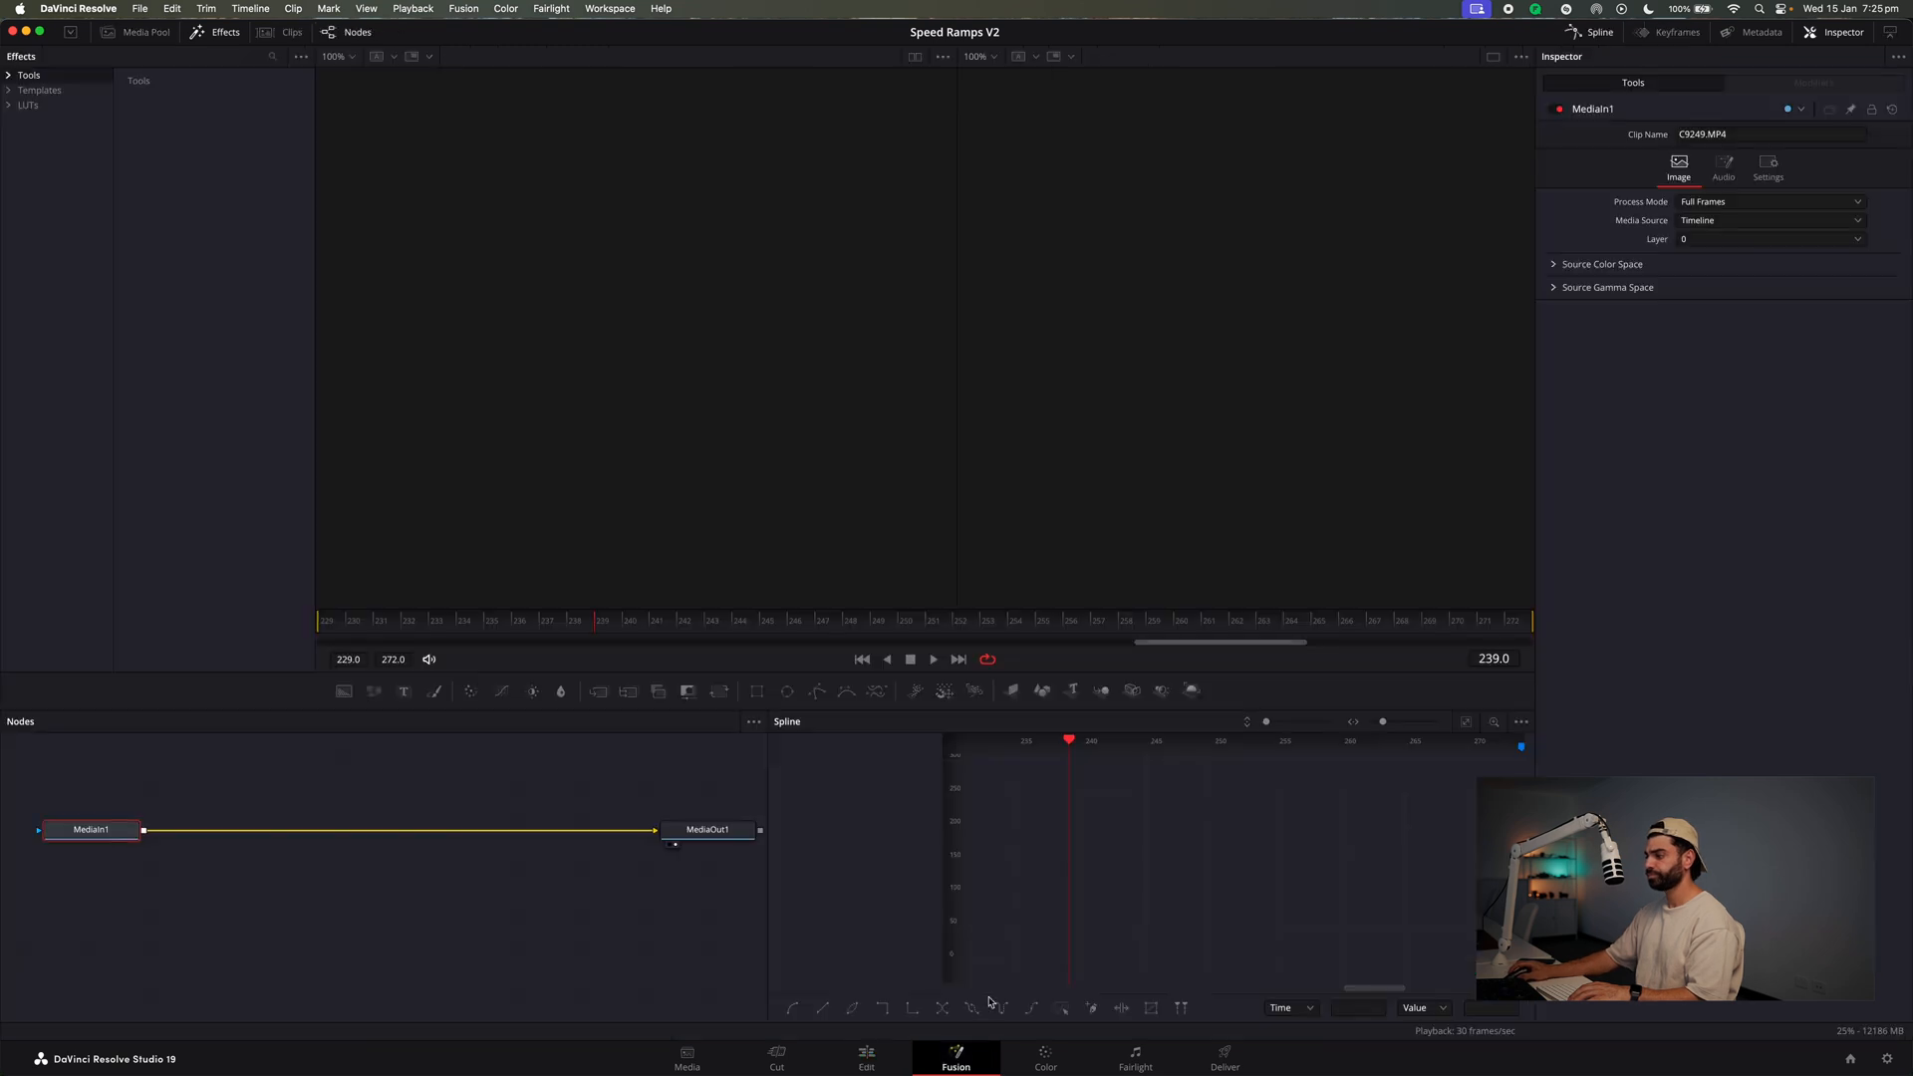
pyautogui.click(902, 1058)
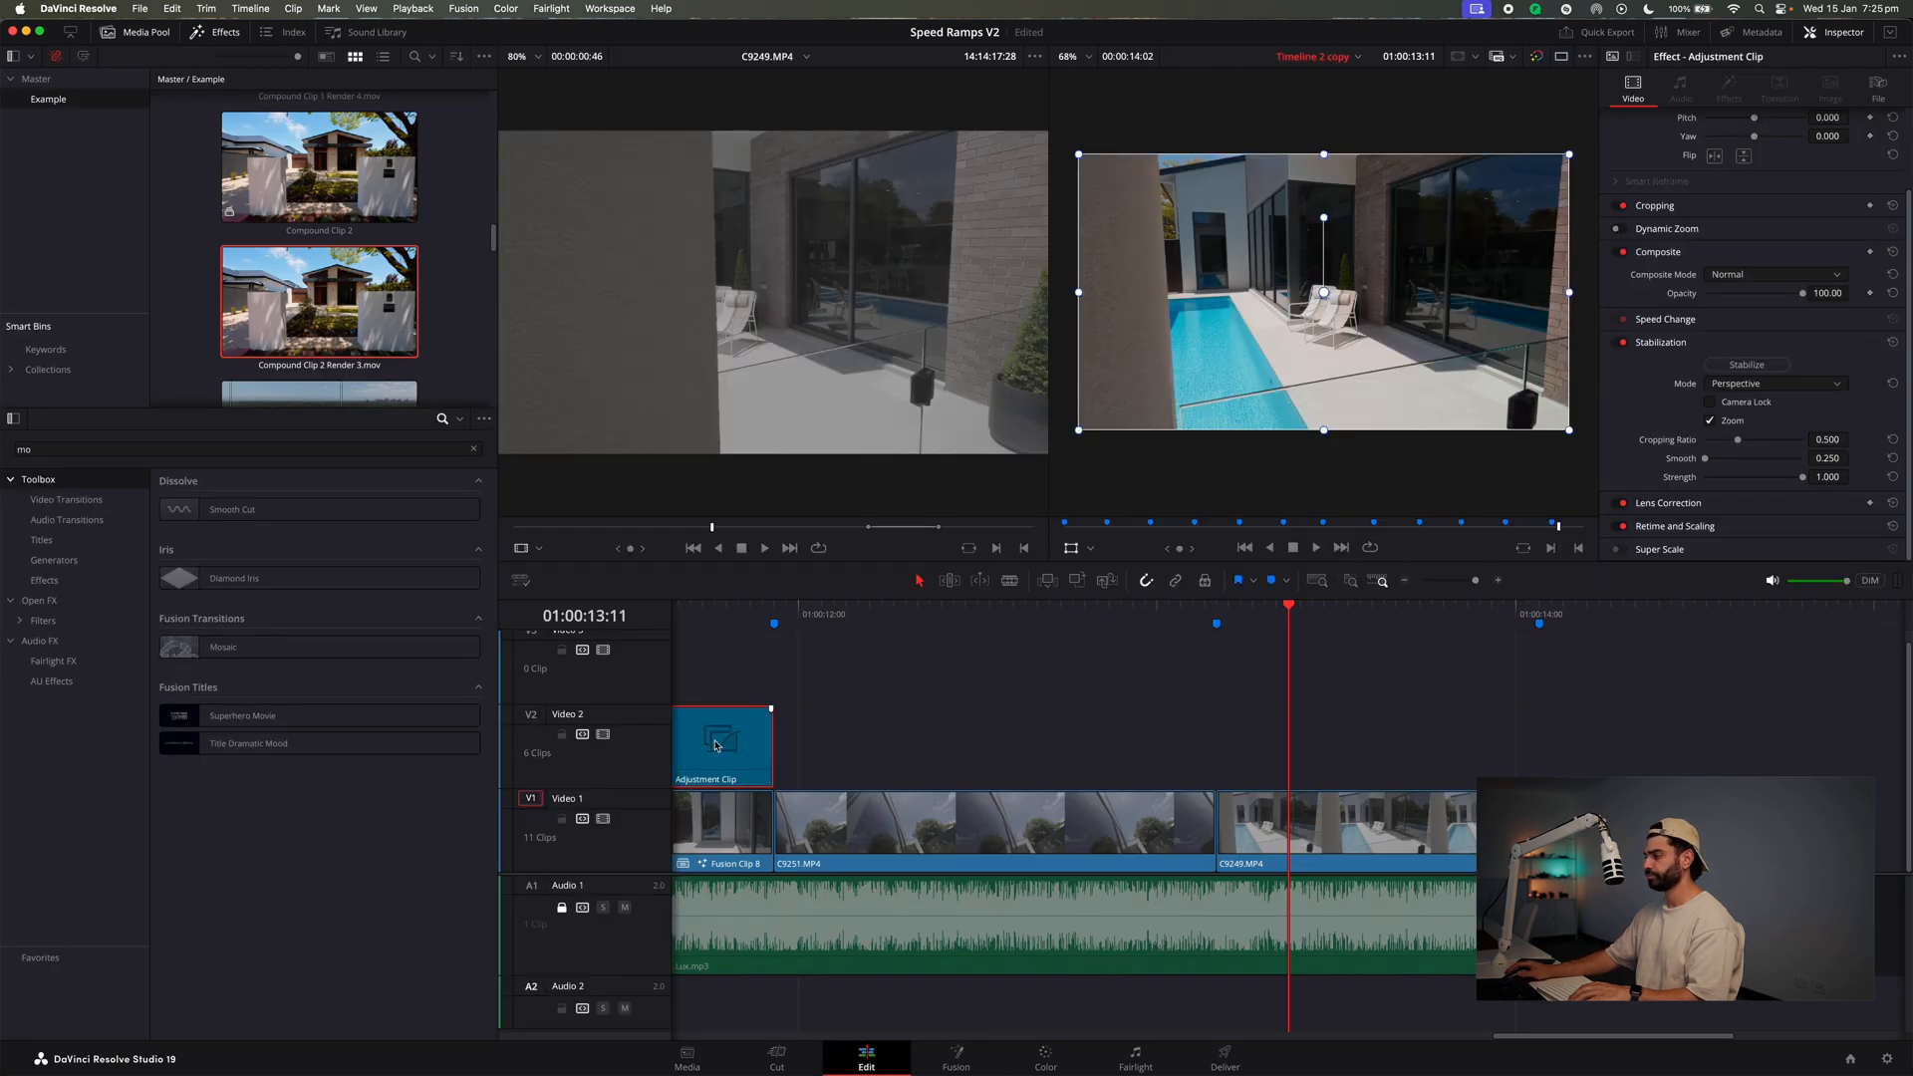
# Open the adjustment clip above Fusion Clip 8 in Fusion and add a Motion Blur node between MediaIn1 and MediaOut1.
pyautogui.hscroll(-5, 716, 745)
pyautogui.click(706, 614)
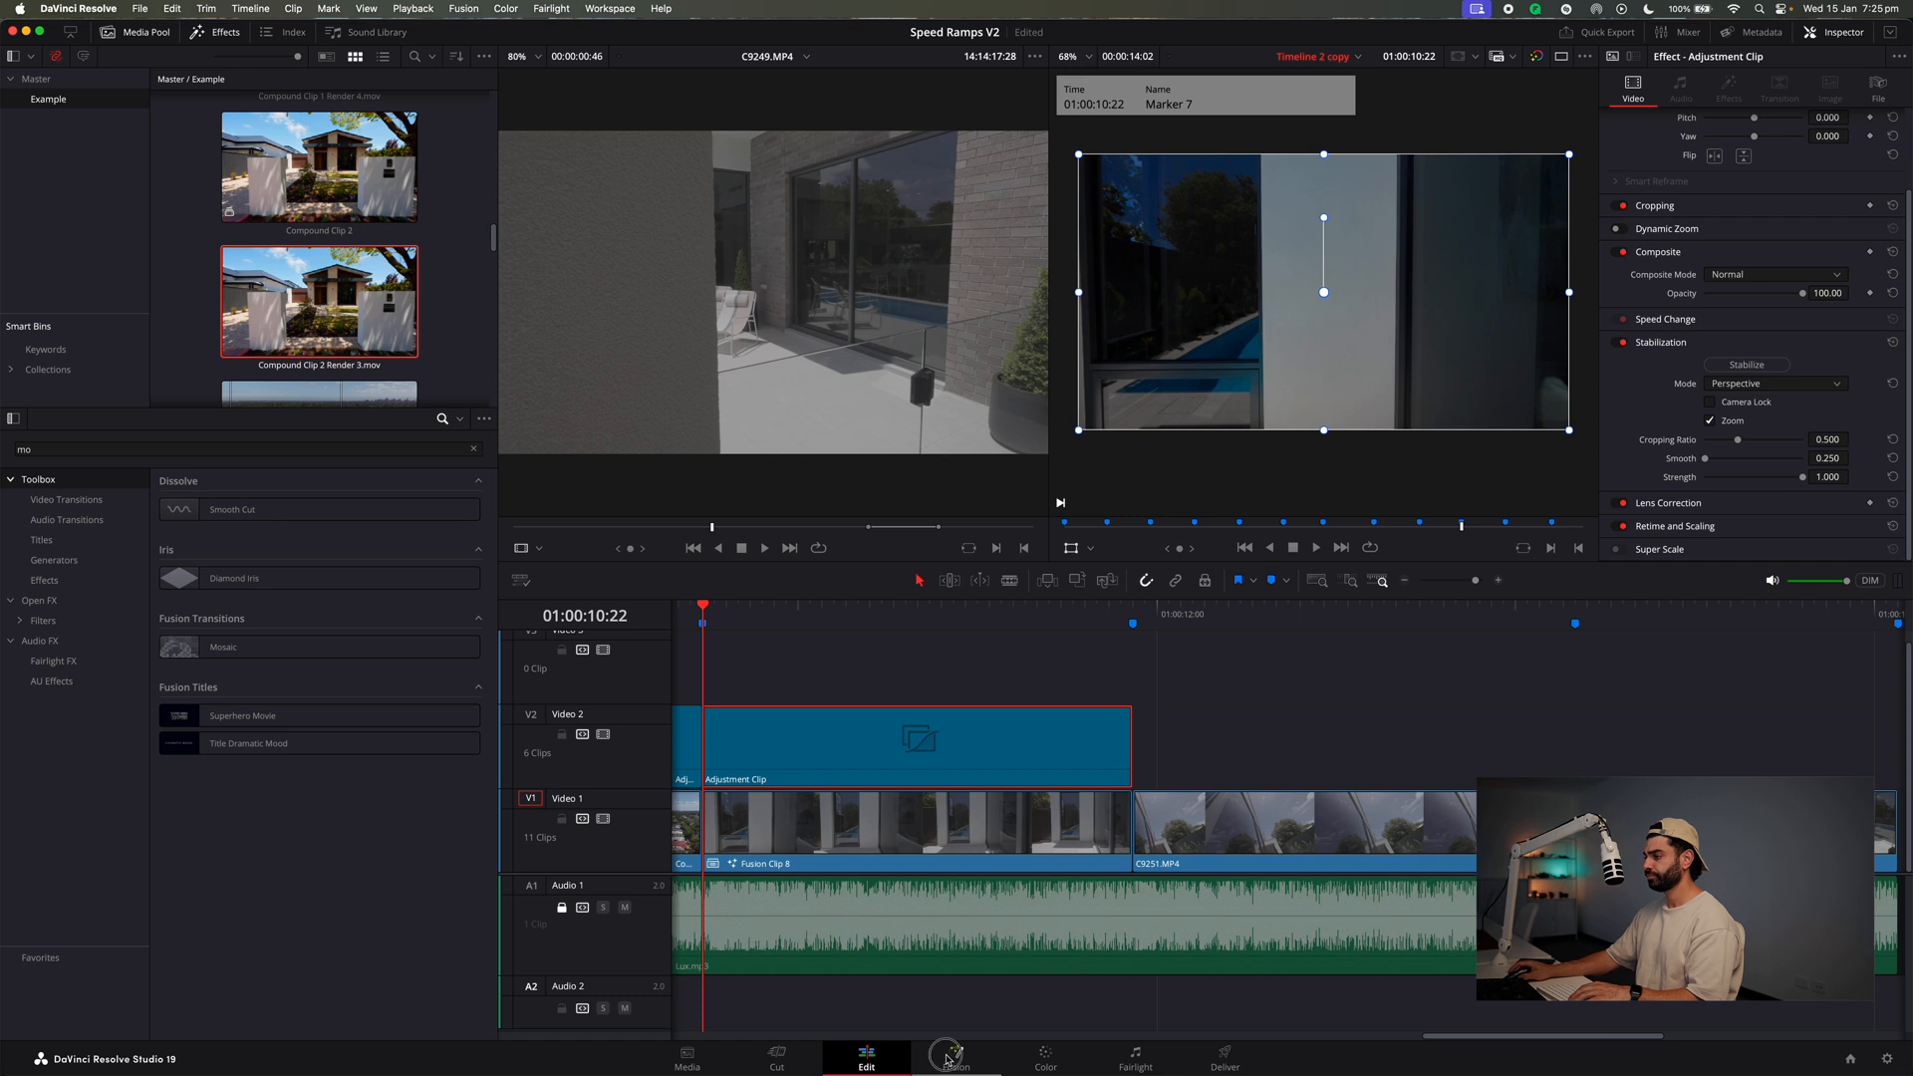
pyautogui.hotkey('shift', '5')
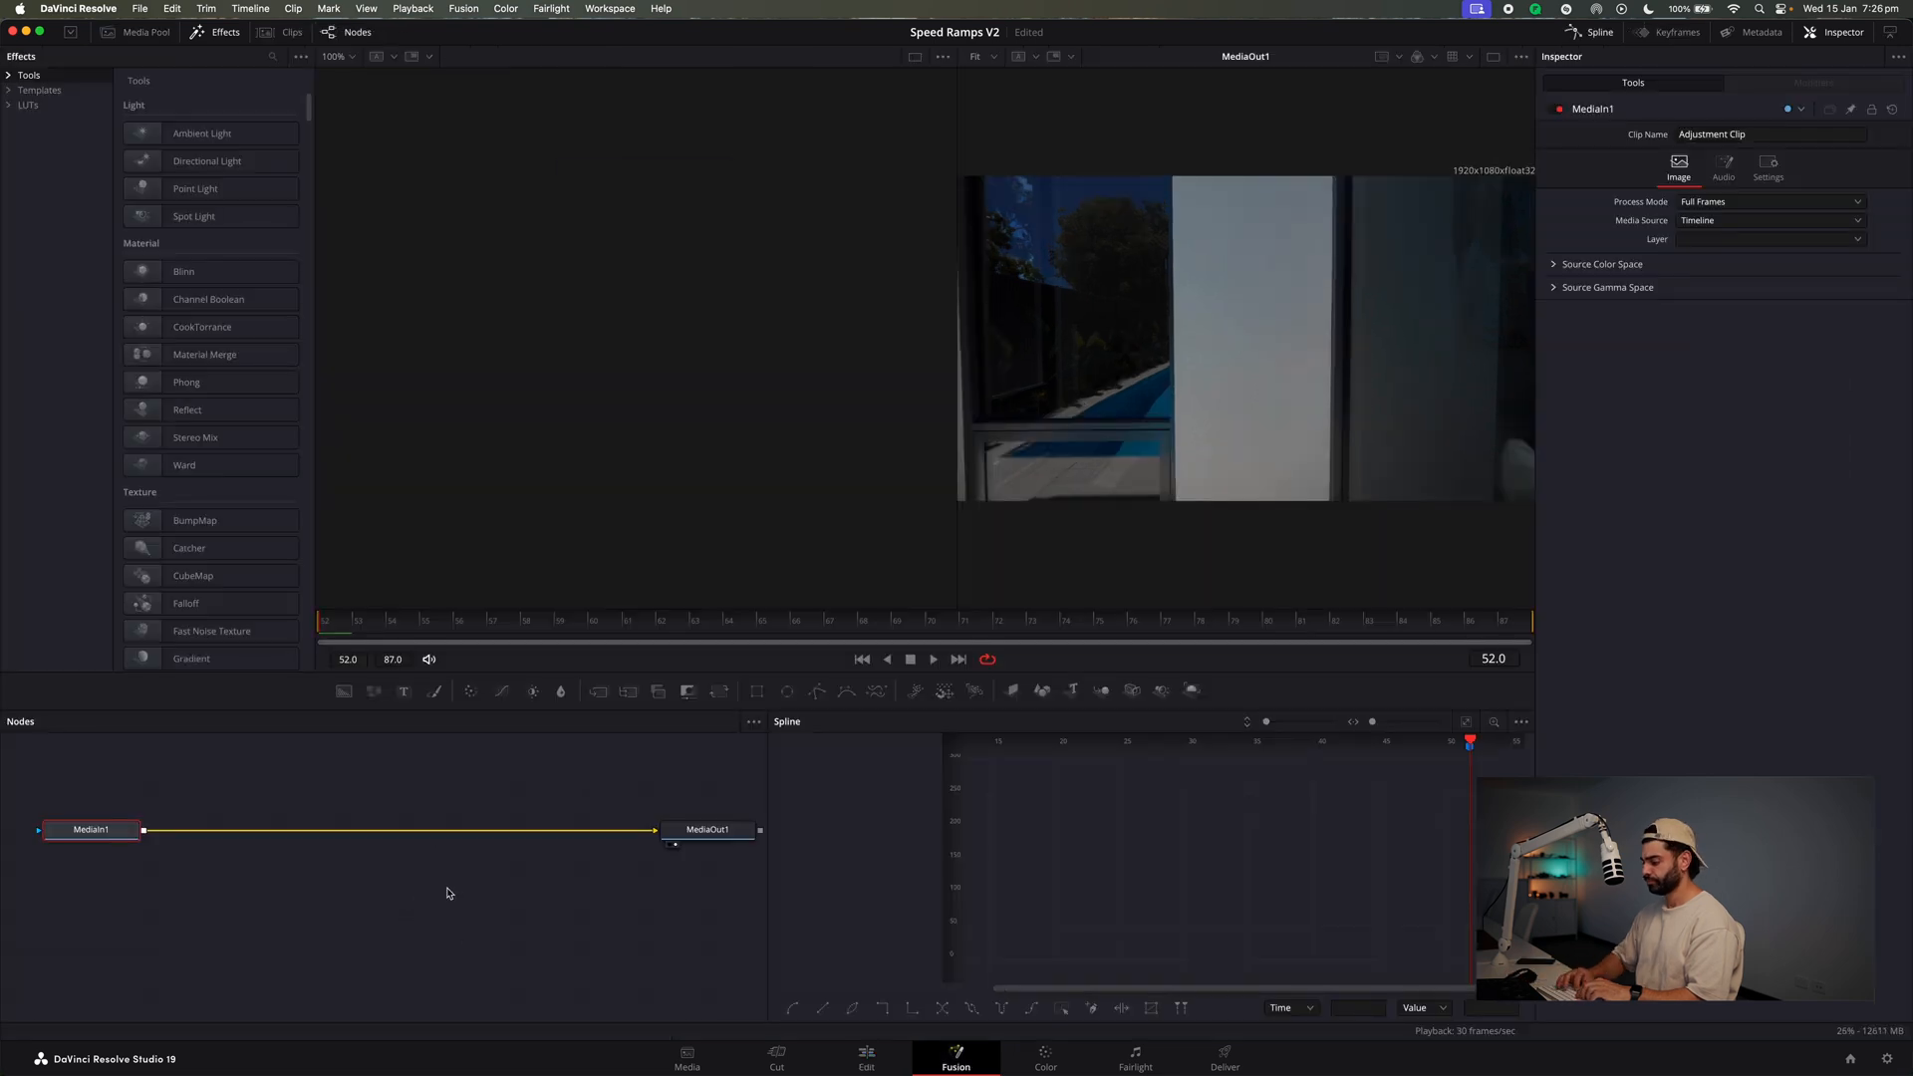
pyautogui.hotkey('shift', 'space')
pyautogui.write('motio')
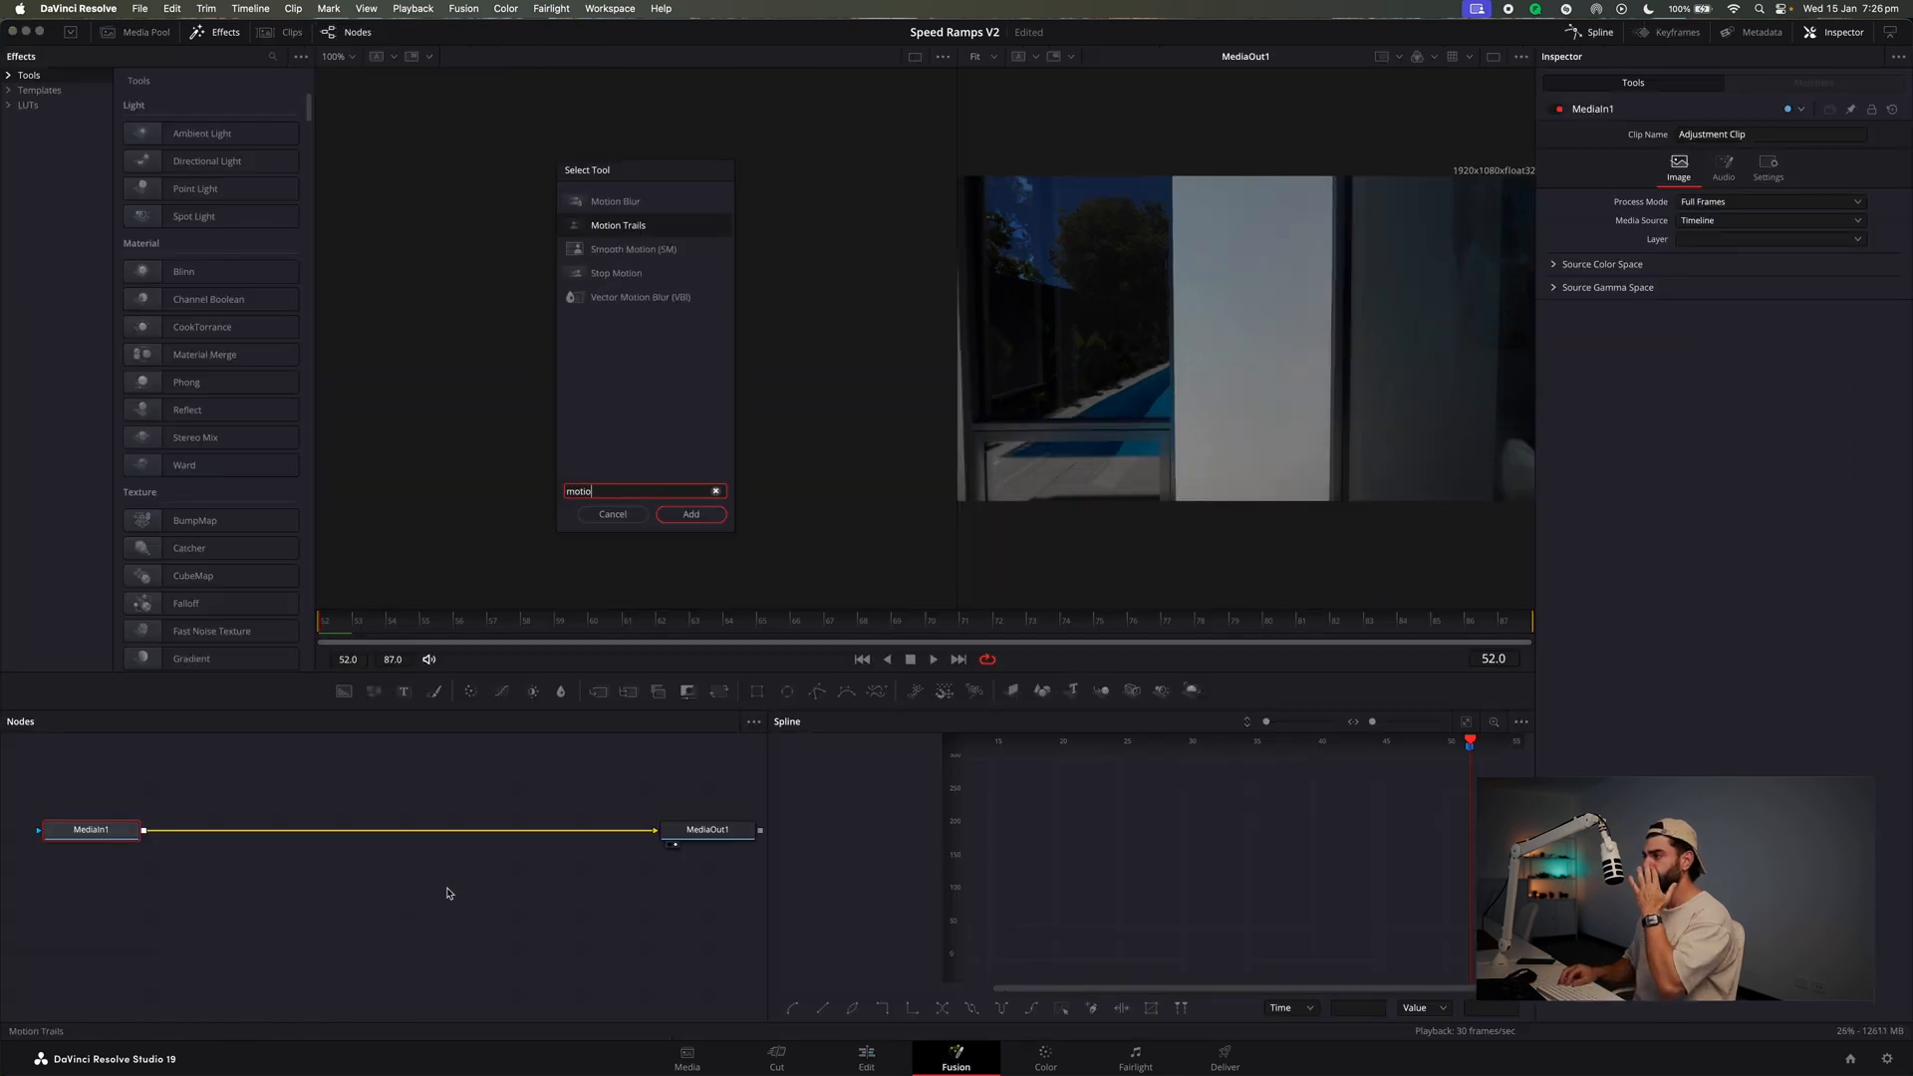
pyautogui.press('Return')
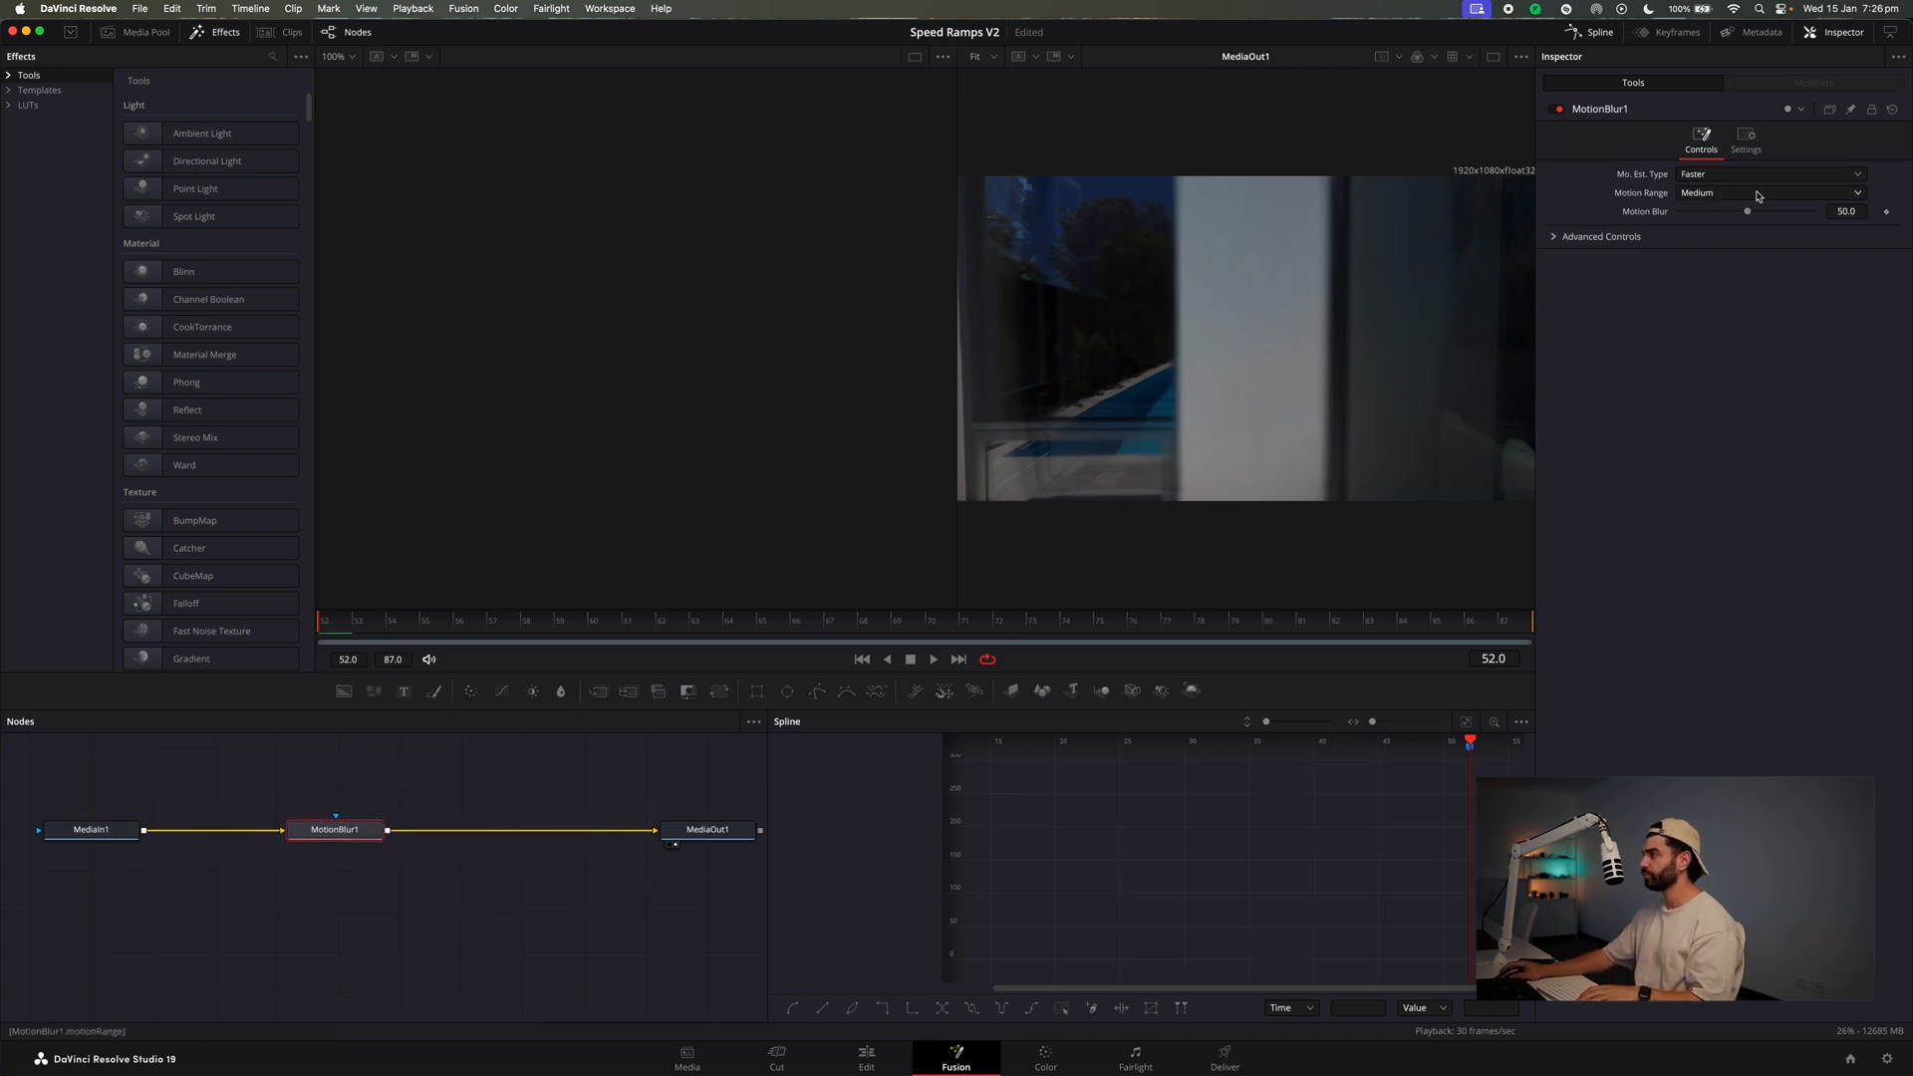
# Return to the timeline and play the pool shot, stepping back through frames to inspect the motion blur.
pyautogui.click(843, 1069)
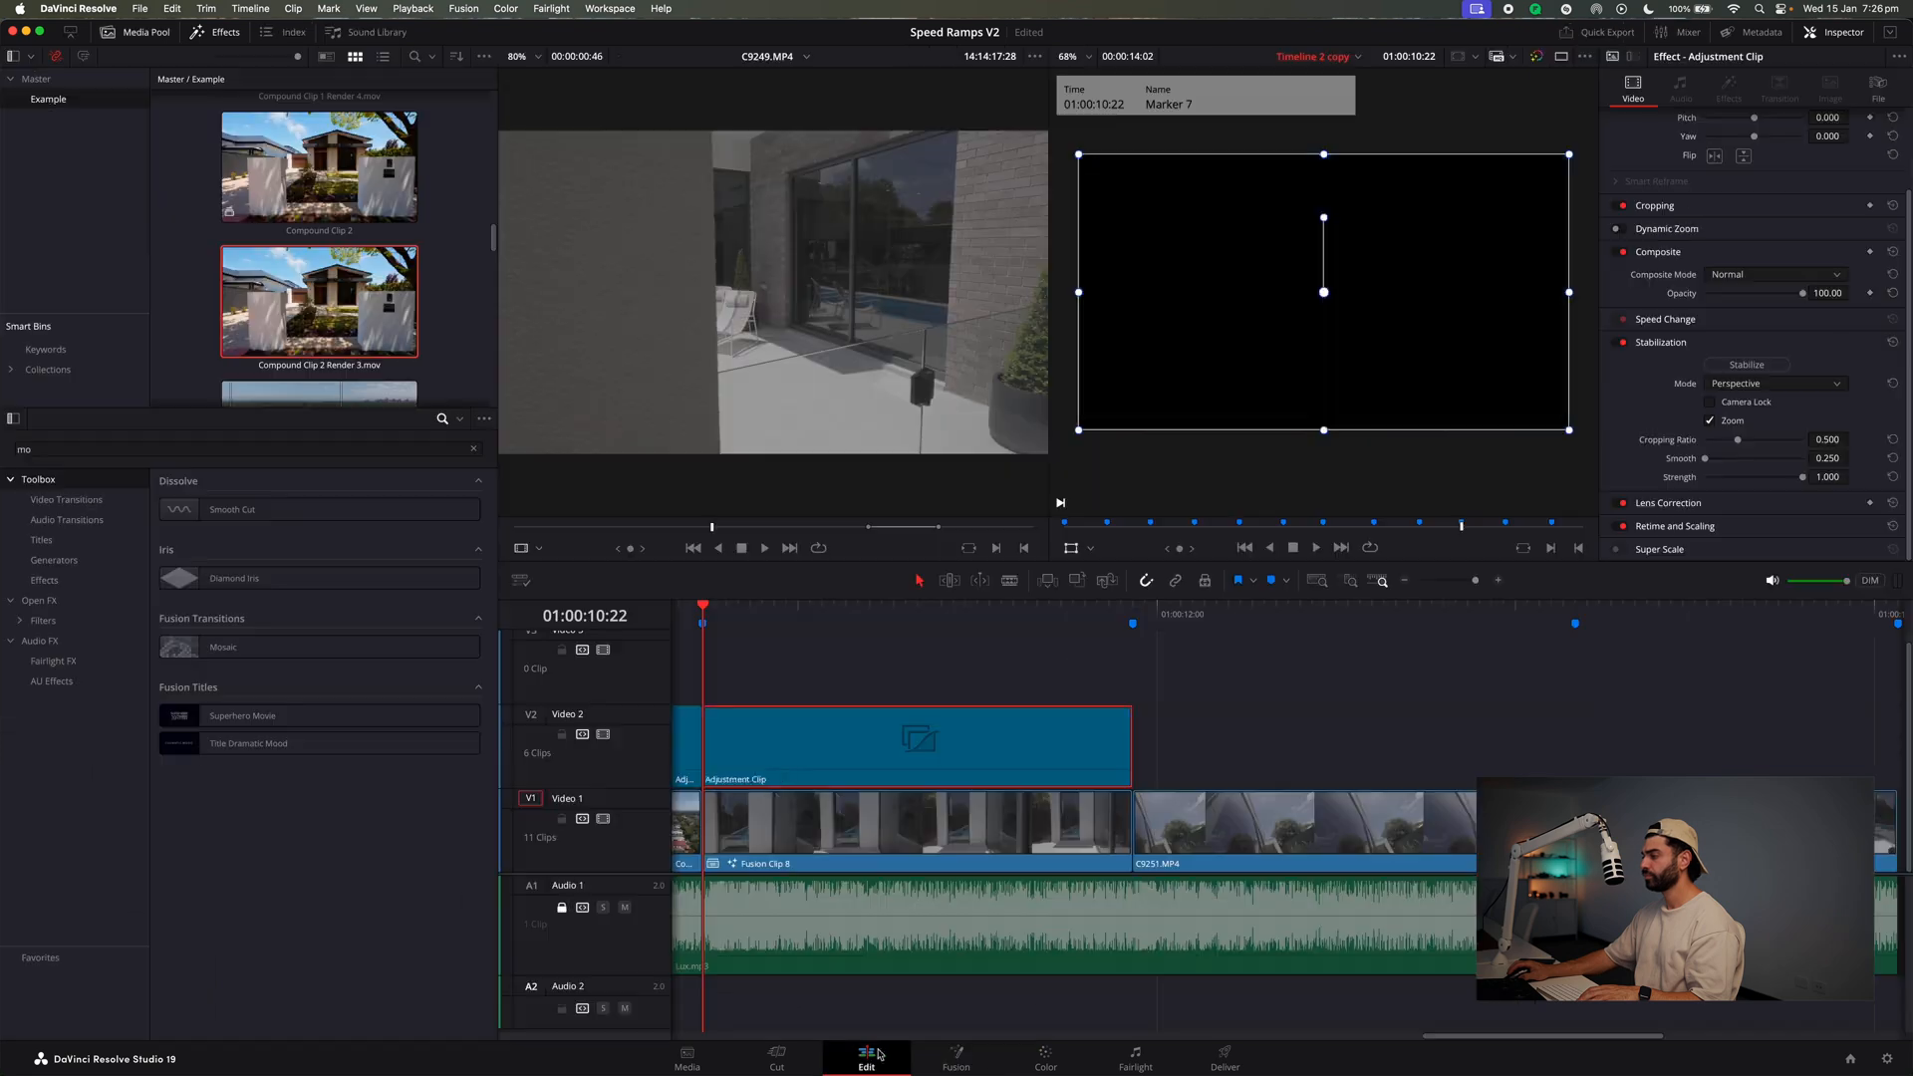
pyautogui.press('space')
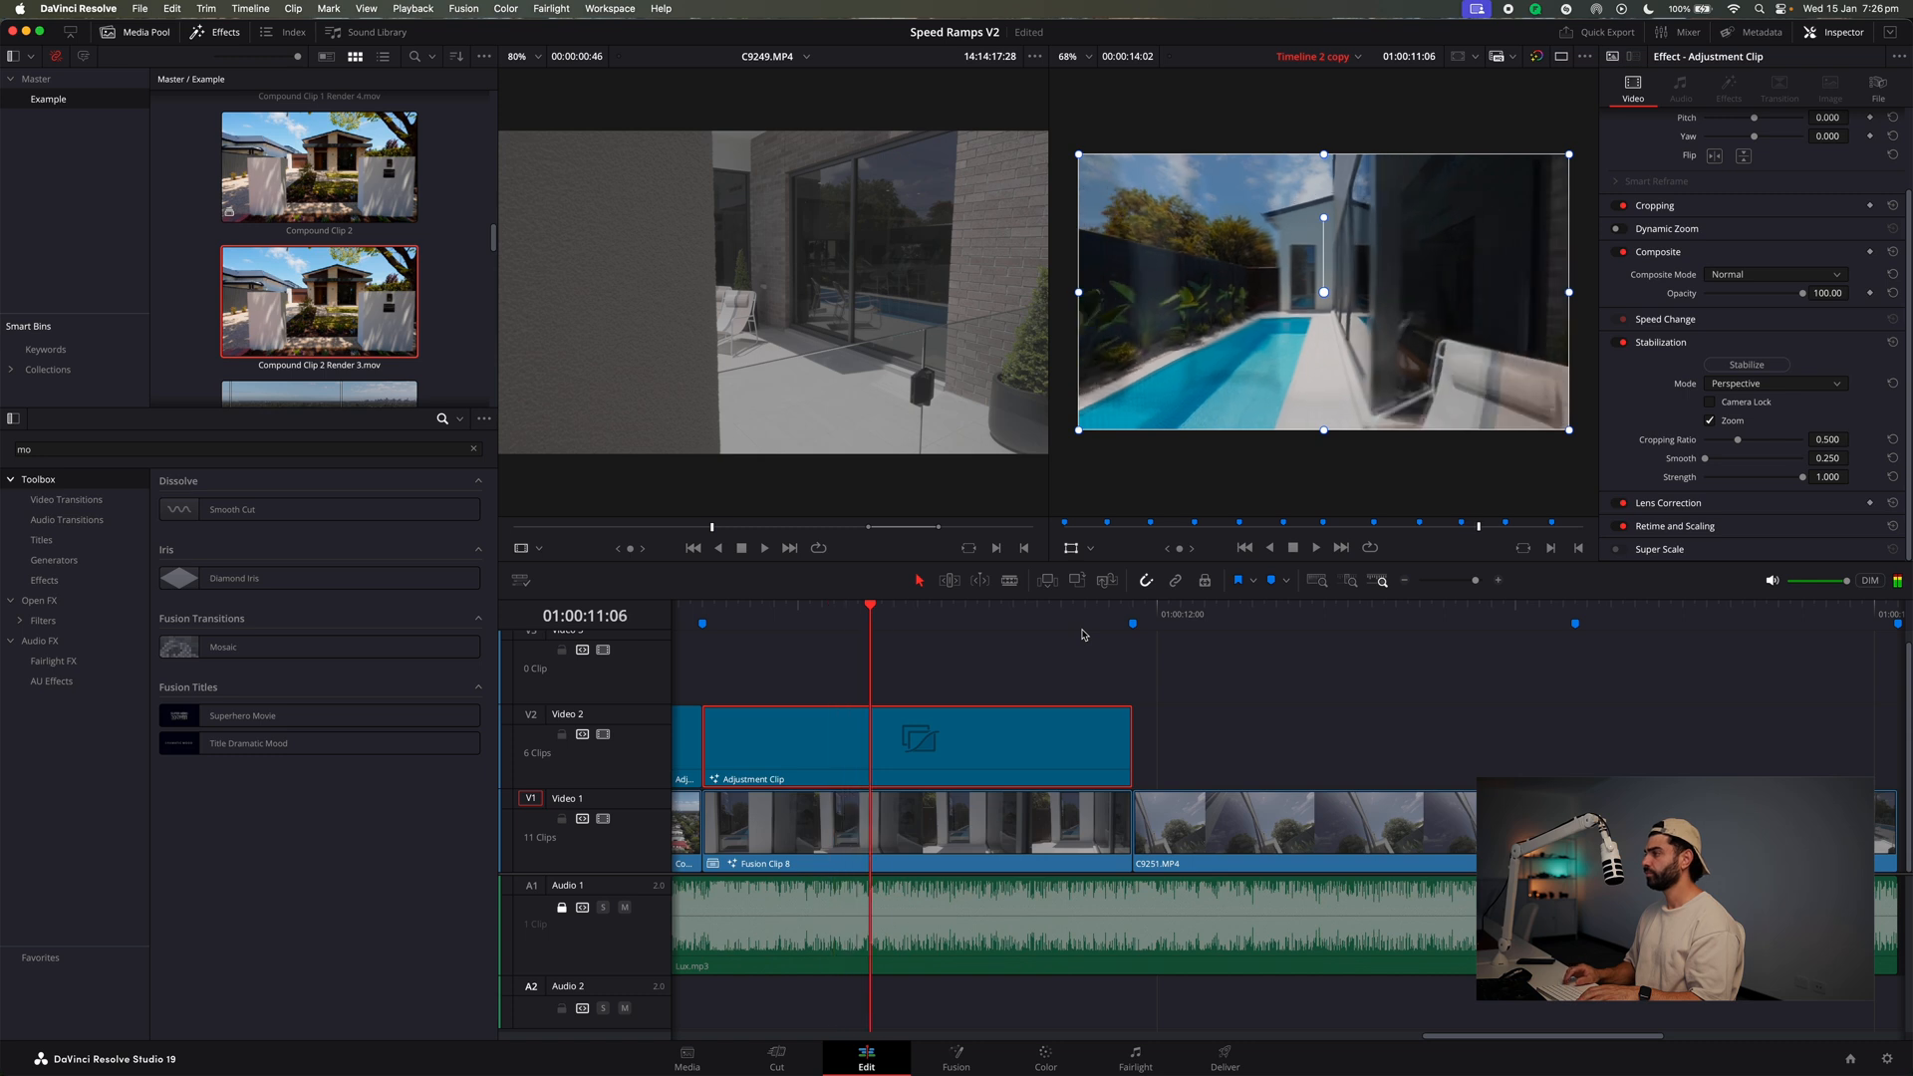
pyautogui.press('Left')
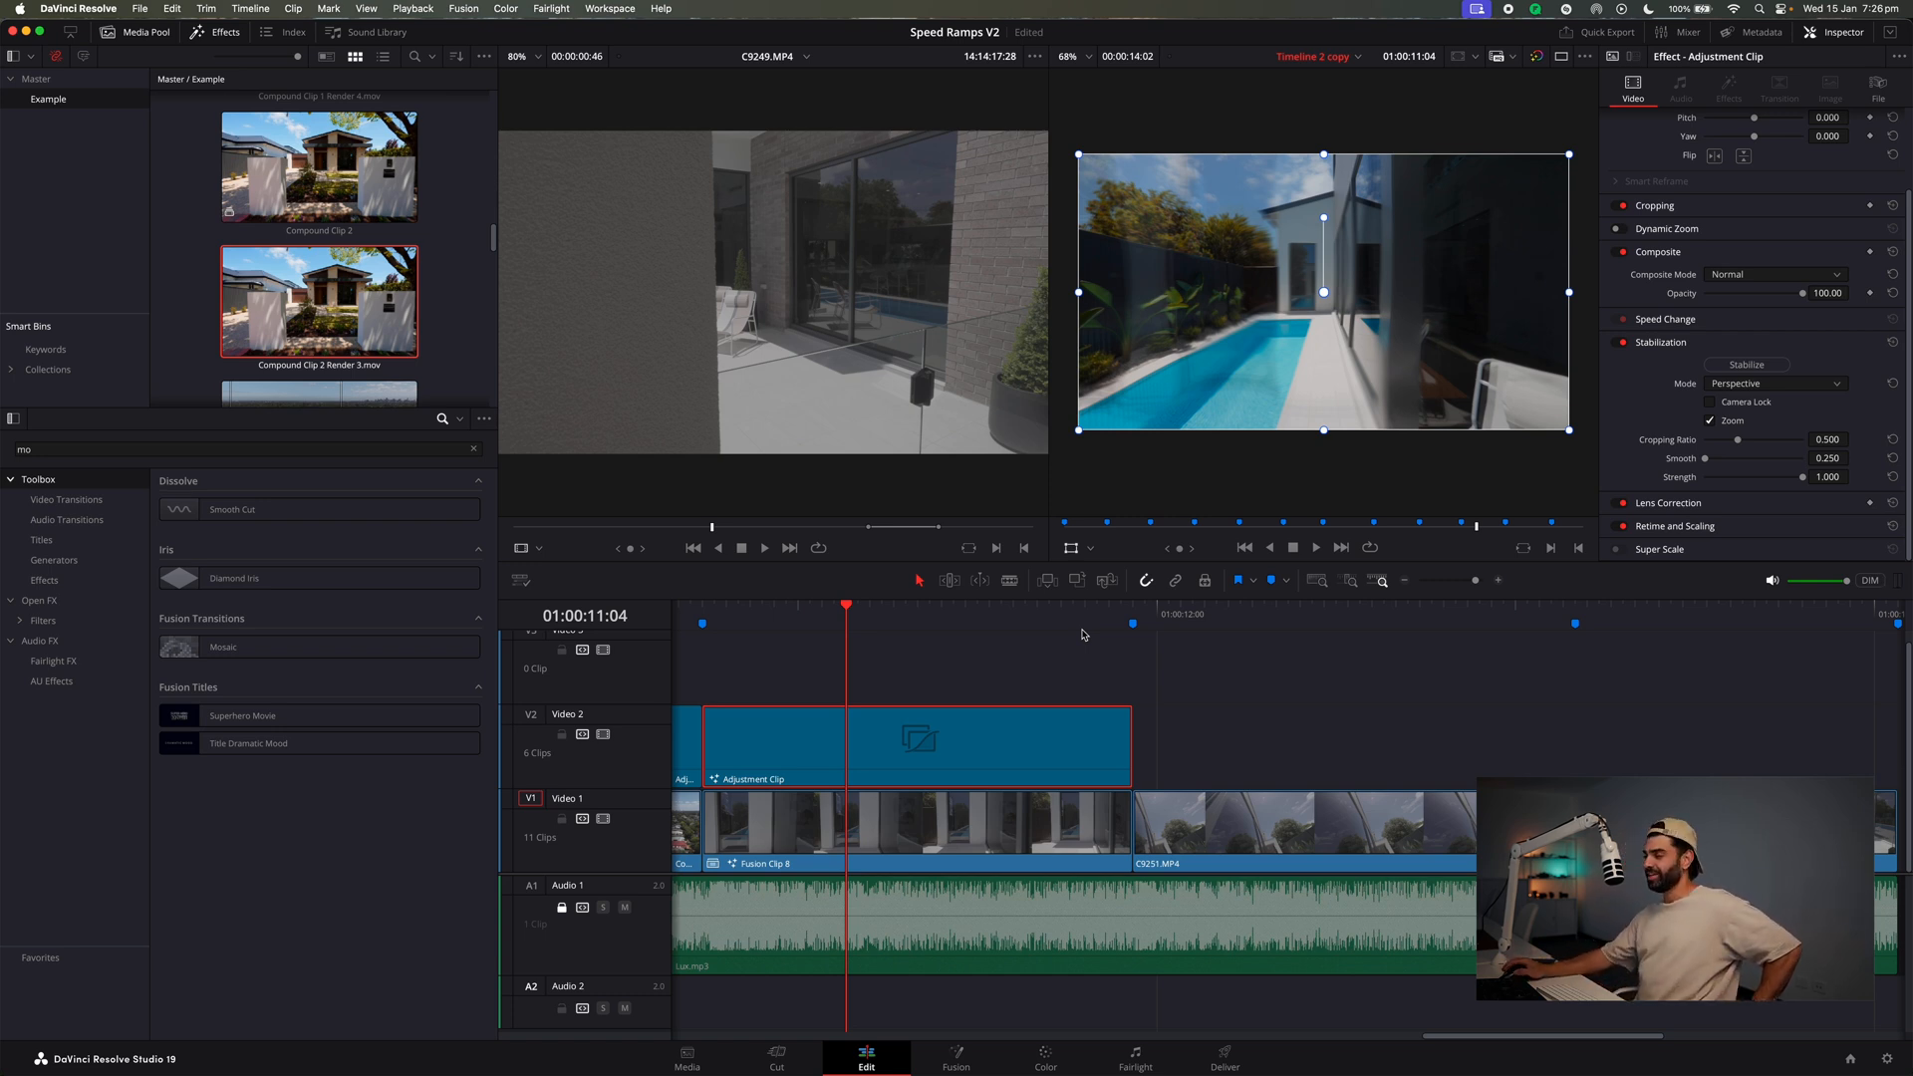
# Replace the adjustment clip above Fusion Clip 8 with a new one trimmed to end where that shot ends.
pyautogui.hscroll(-5, 1083, 635)
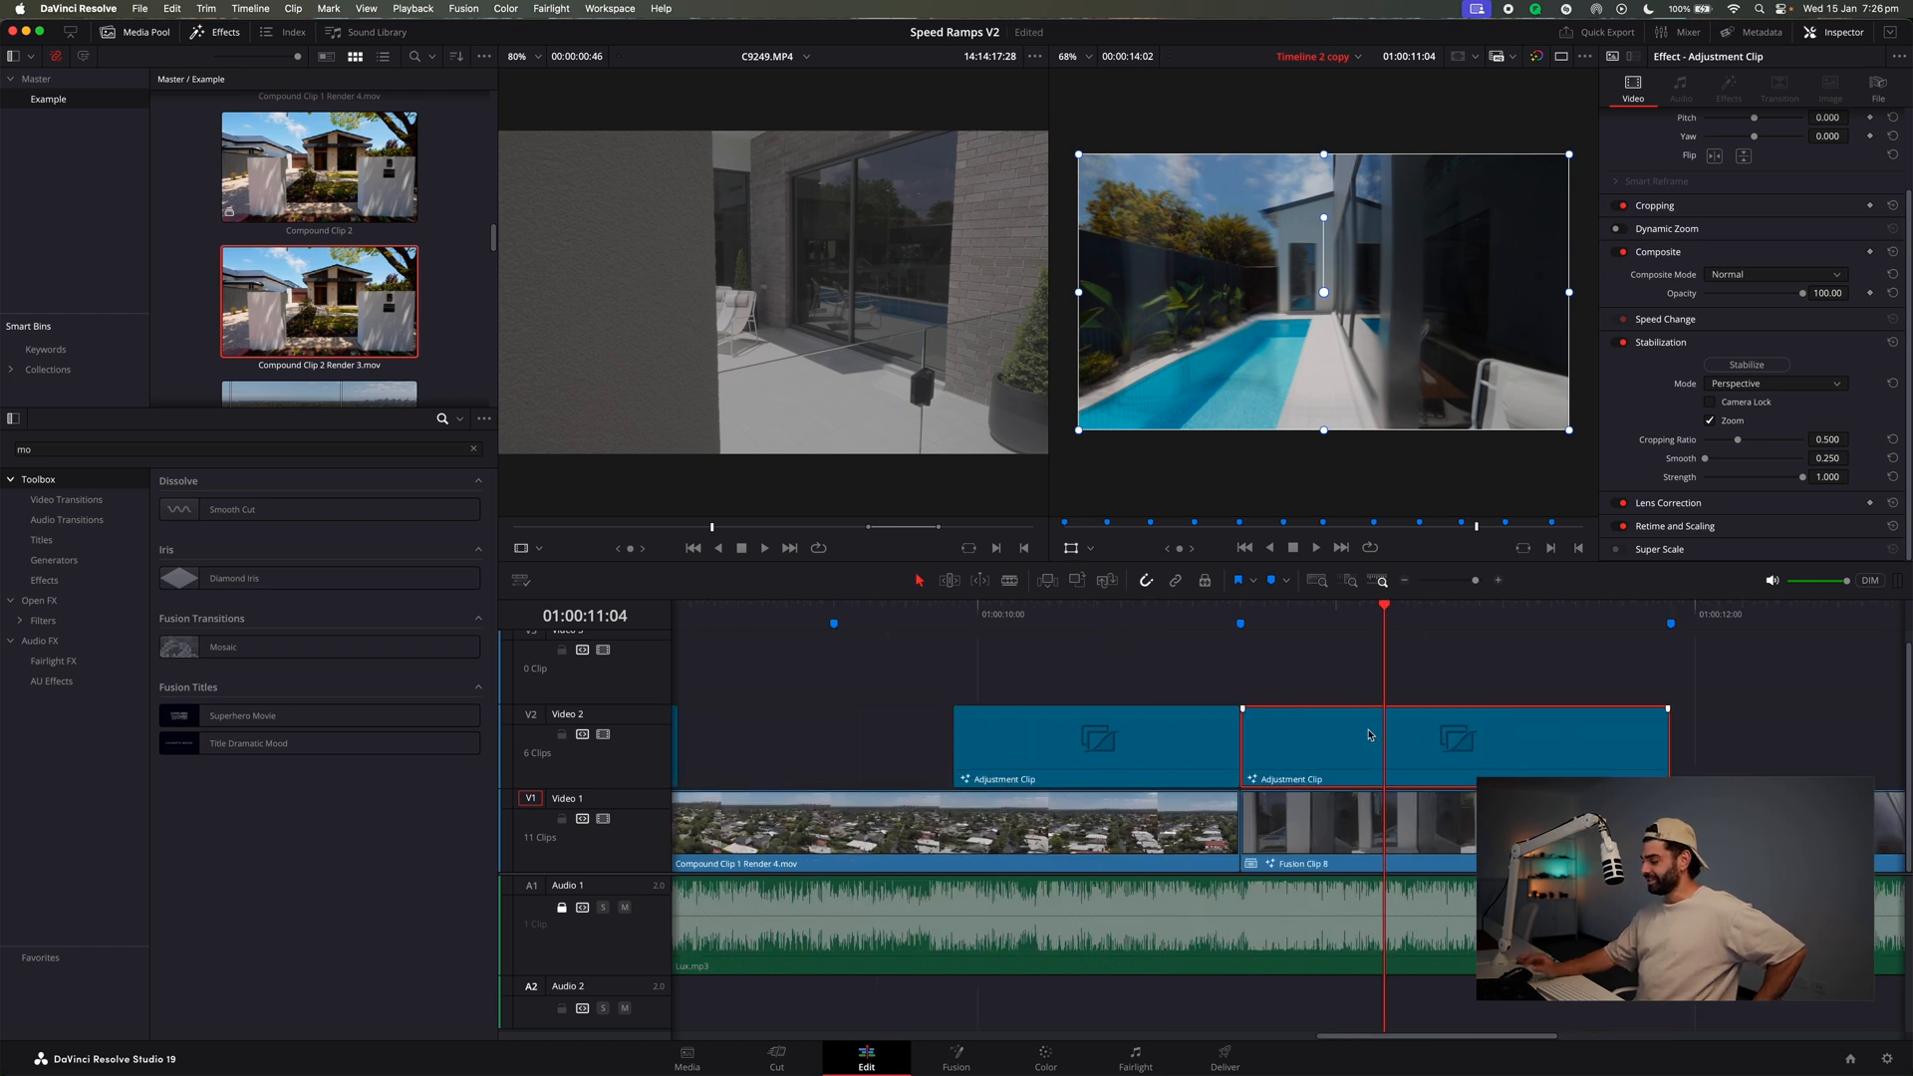
pyautogui.press('Delete')
pyautogui.click(204, 444)
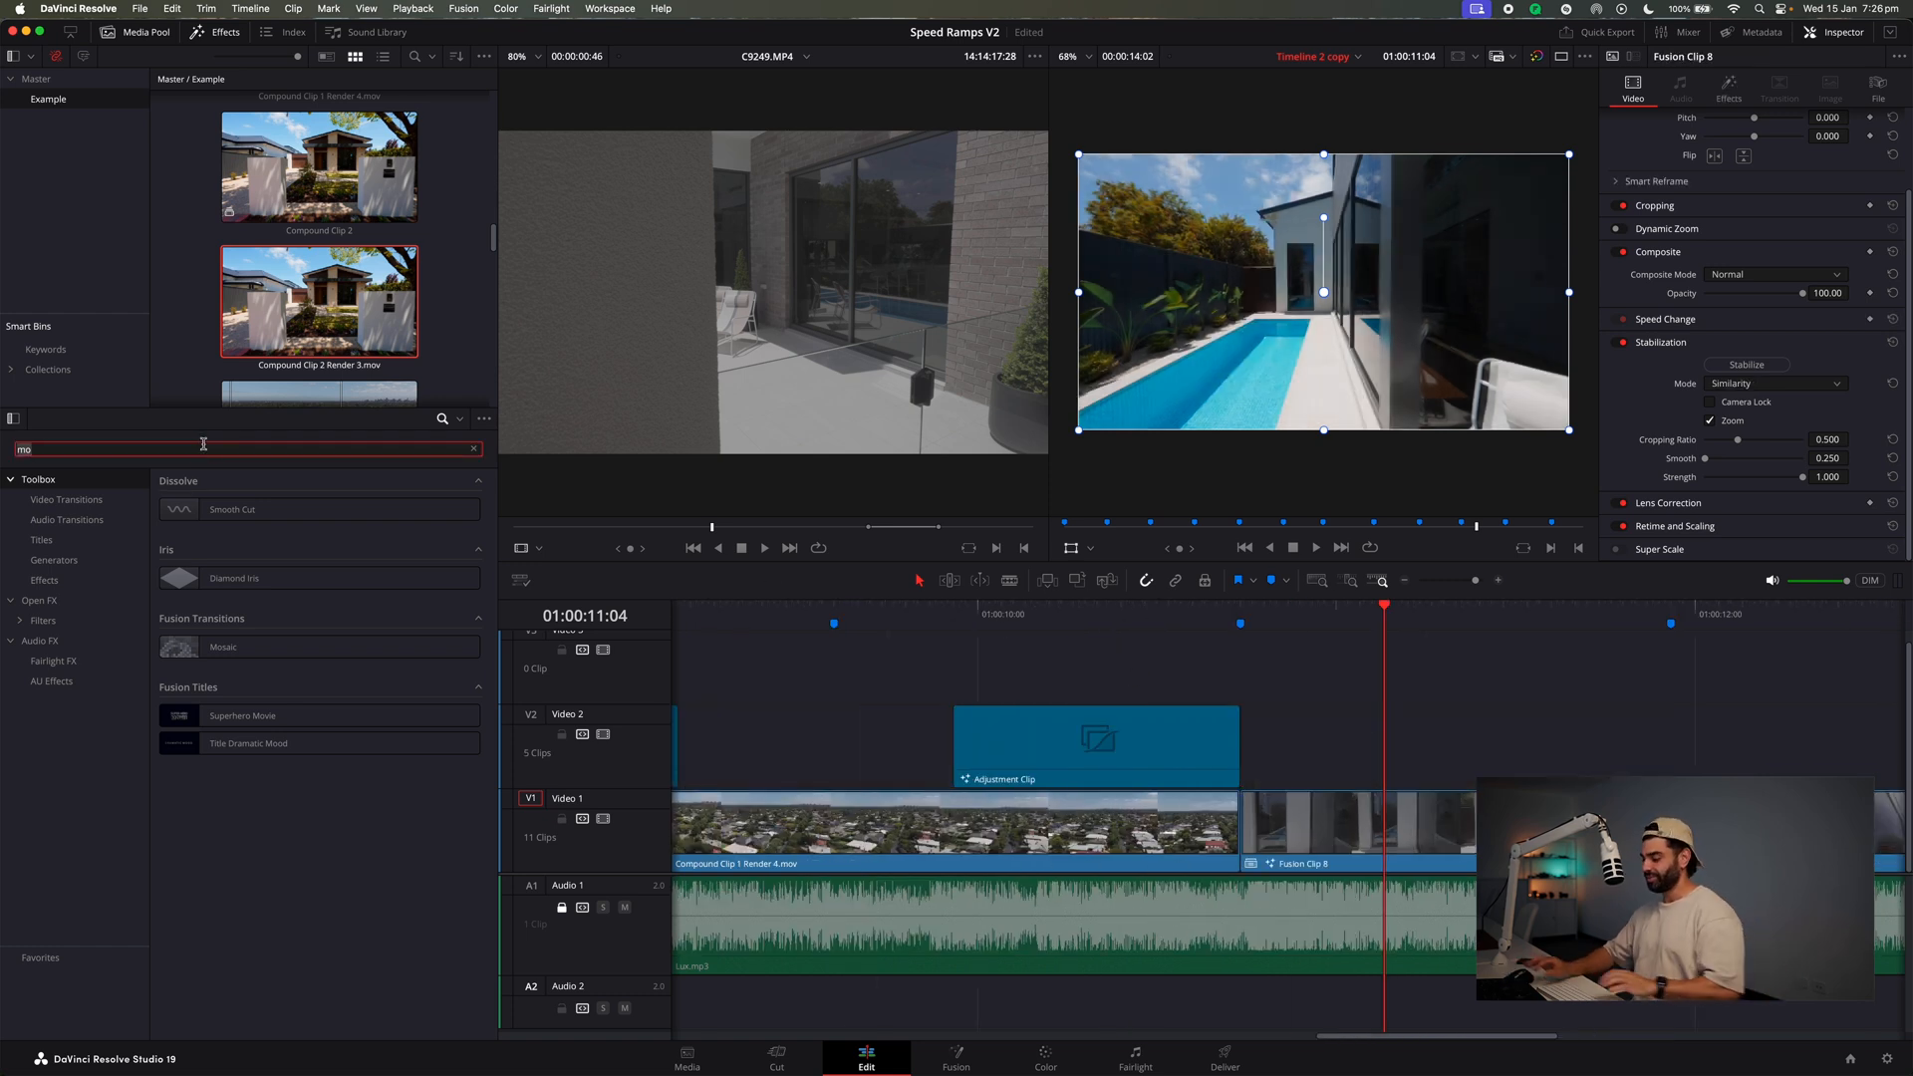
pyautogui.press('BackSpace')
pyautogui.press('BackSpace')
pyautogui.write('adju')
pyautogui.moveTo(214, 509); pyautogui.dragTo(1242, 757)
pyautogui.press('b')
pyautogui.click(1660, 738)
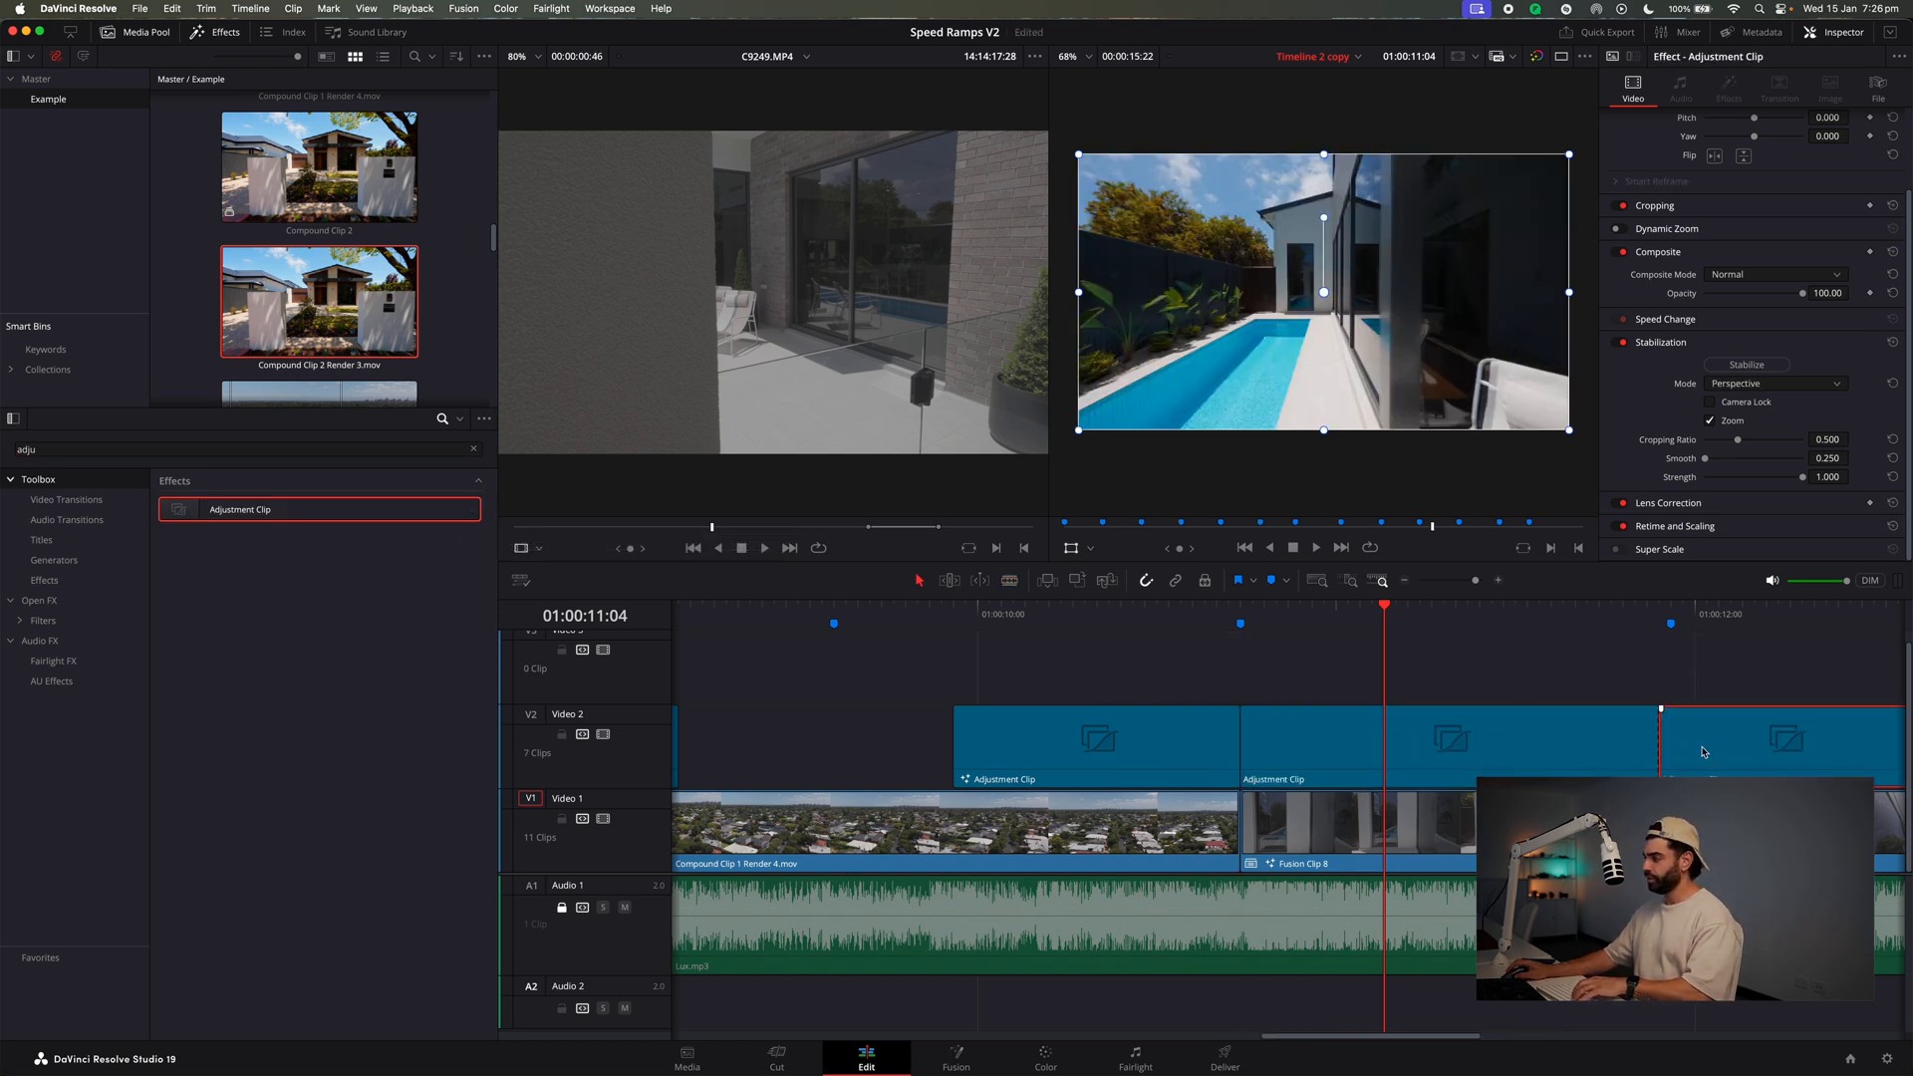
pyautogui.press('BackSpace')
pyautogui.moveTo(1655, 748); pyautogui.dragTo(1669, 748)
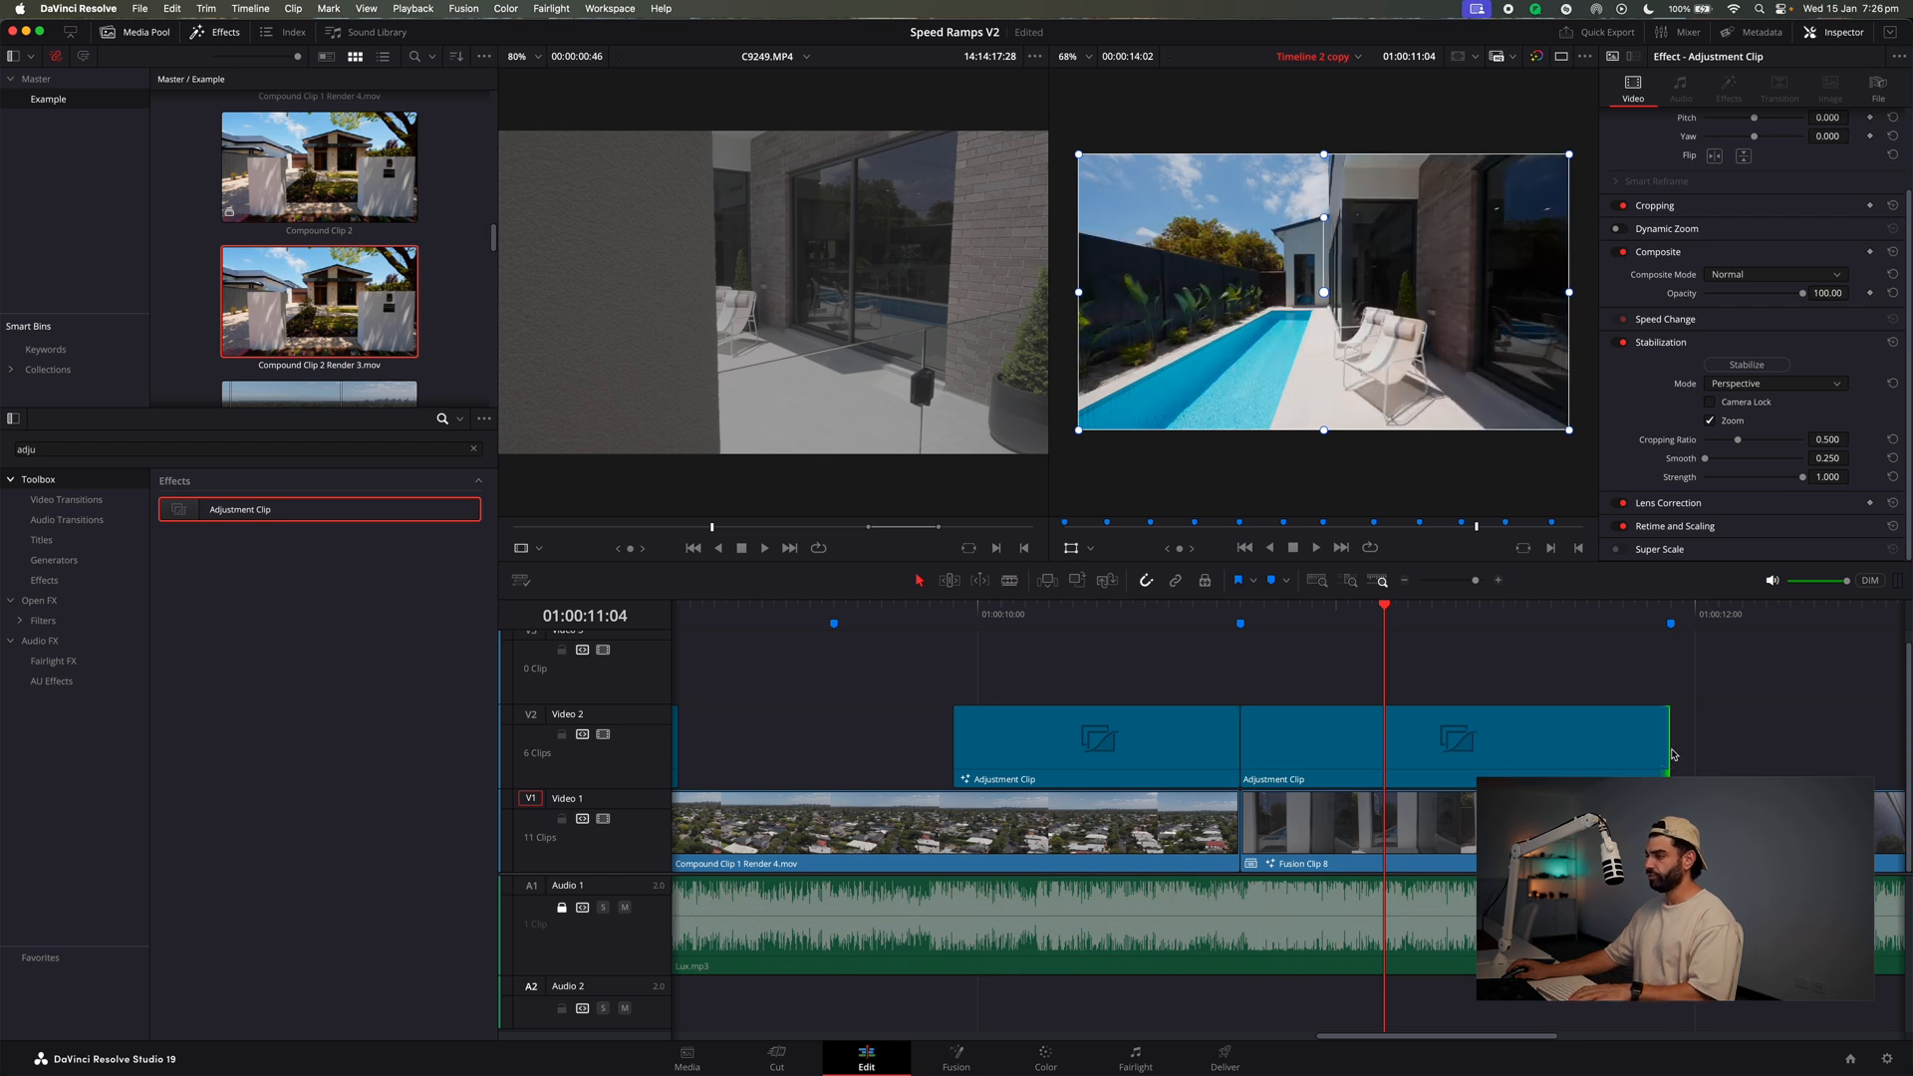
# Find the DUOCO BLUR effect and apply it to the new adjustment clip above Fusion Clip 8.
pyautogui.click(474, 449)
pyautogui.write('duo')
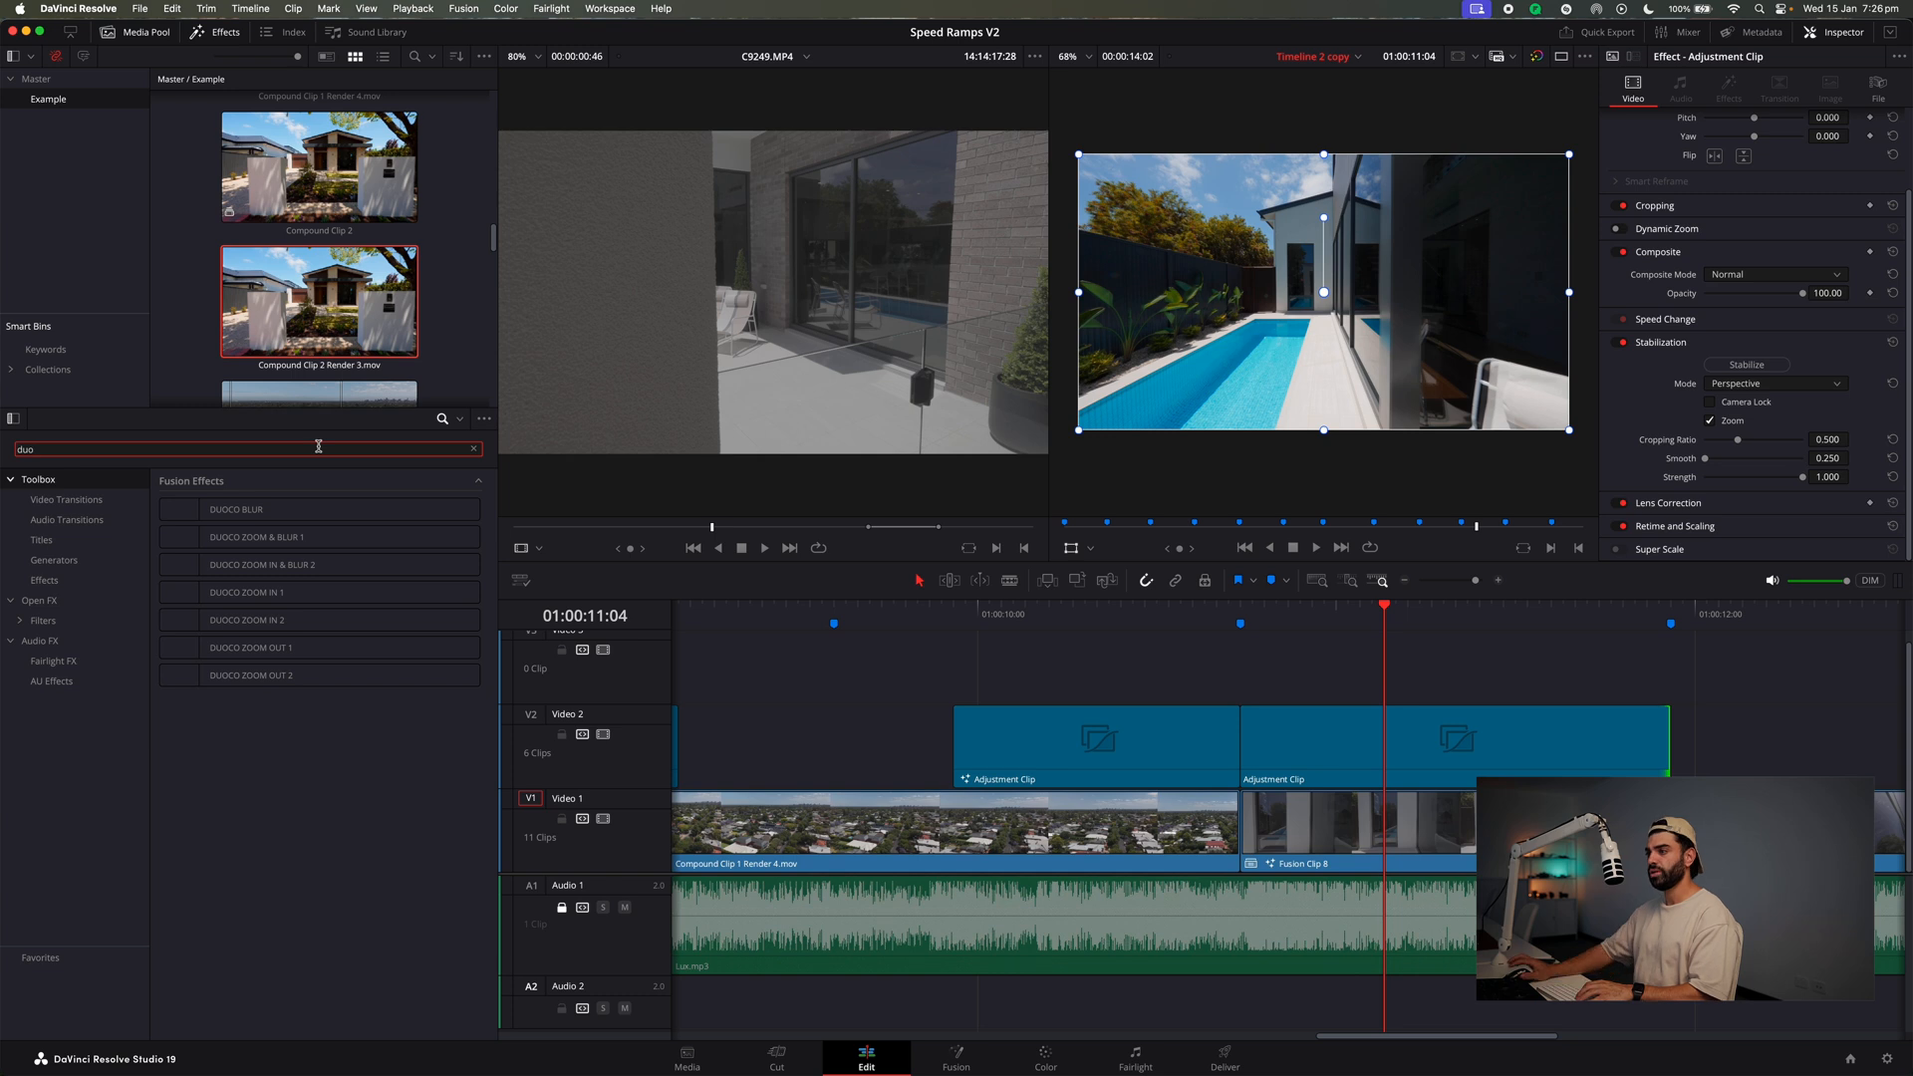
pyautogui.moveTo(239, 509); pyautogui.dragTo(1295, 738)
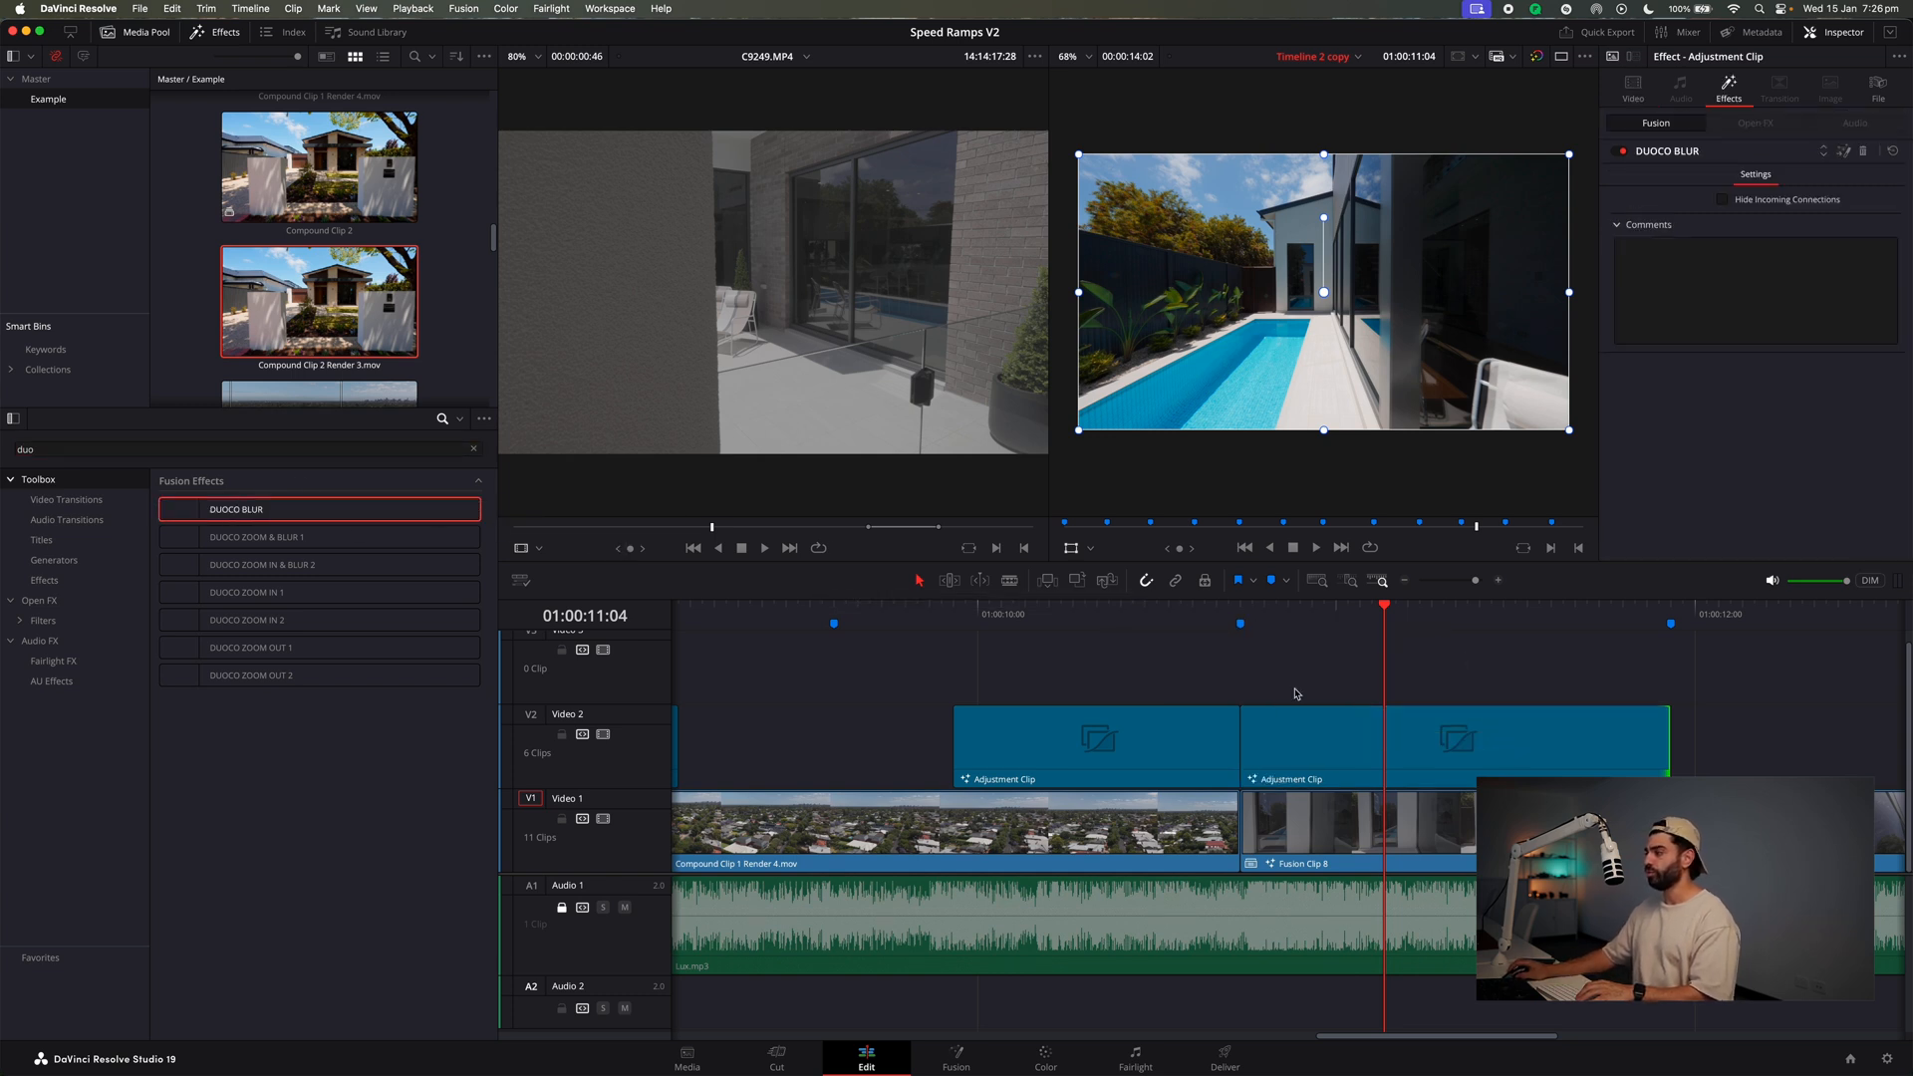
# Play the pool shot from Marker 7 and replay the transition leading into it to inspect the blur effect.
pyautogui.click(1242, 625)
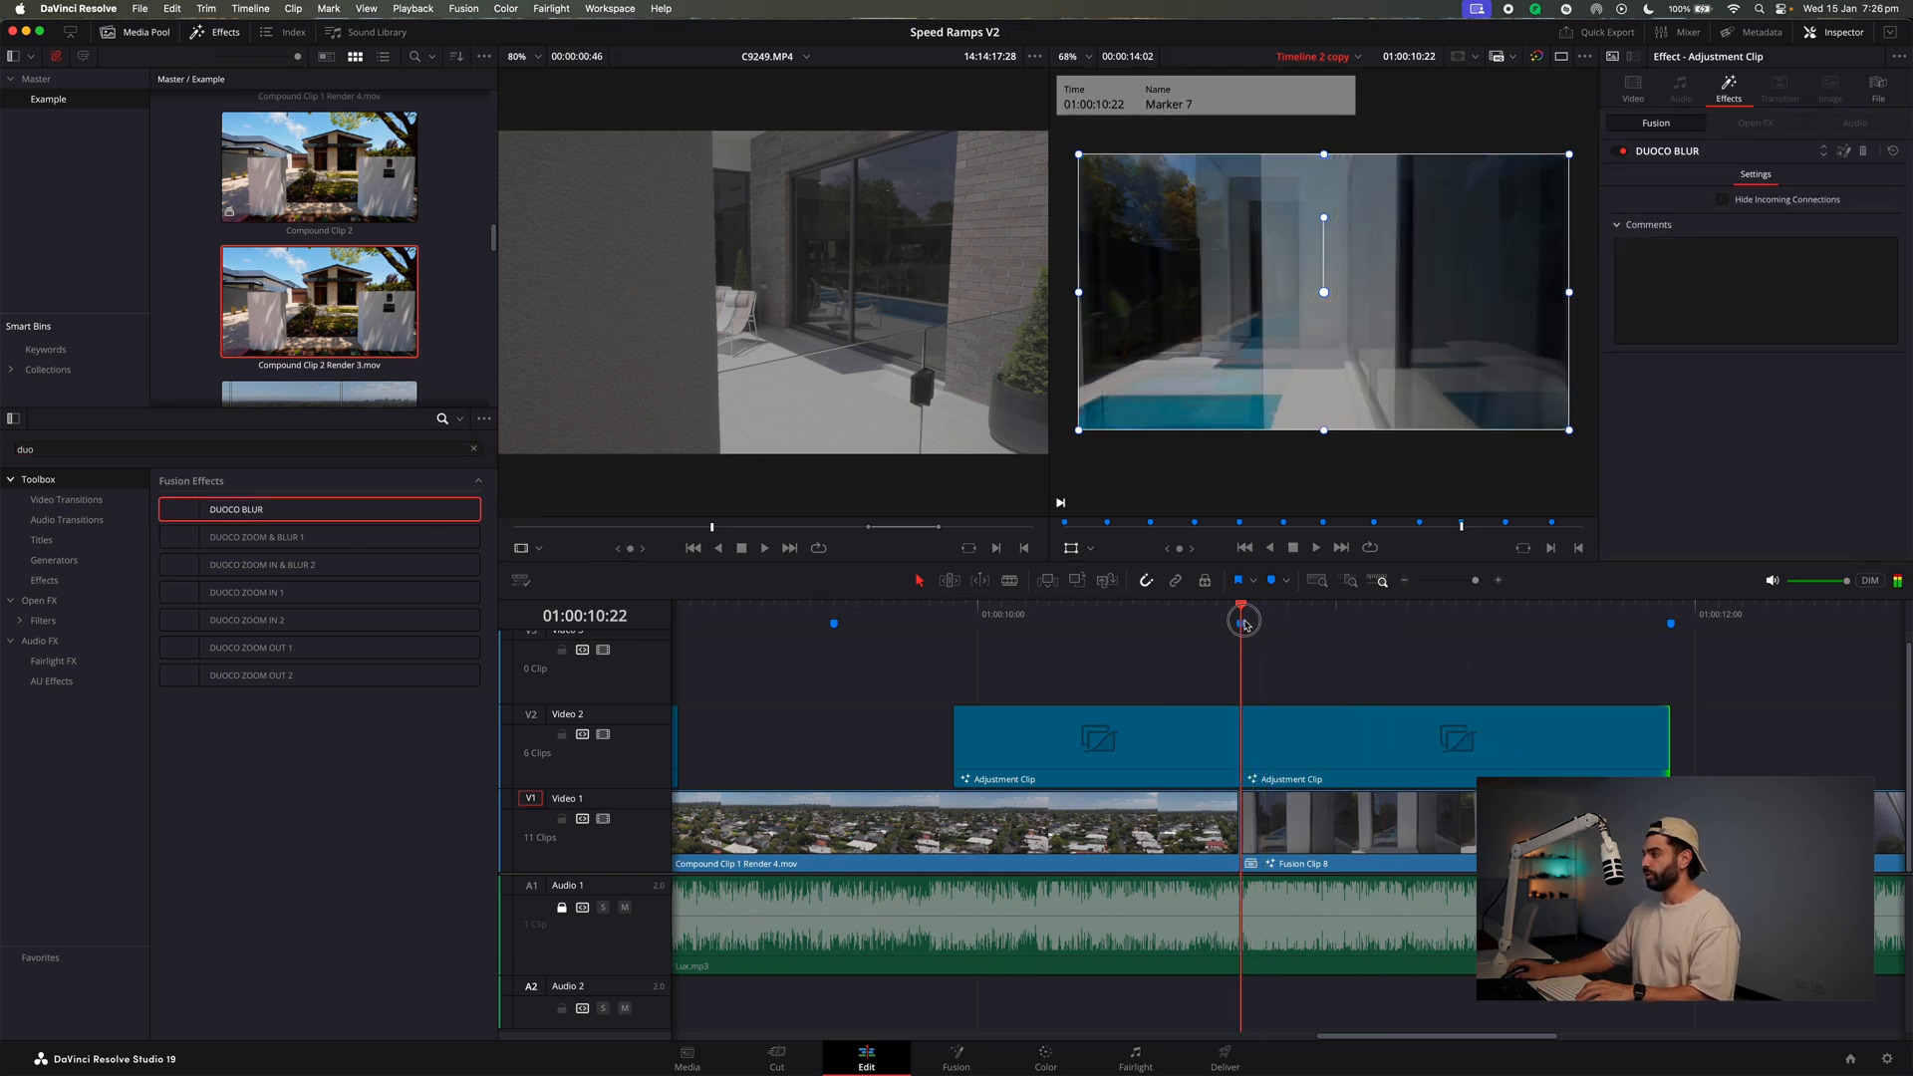
pyautogui.press('space')
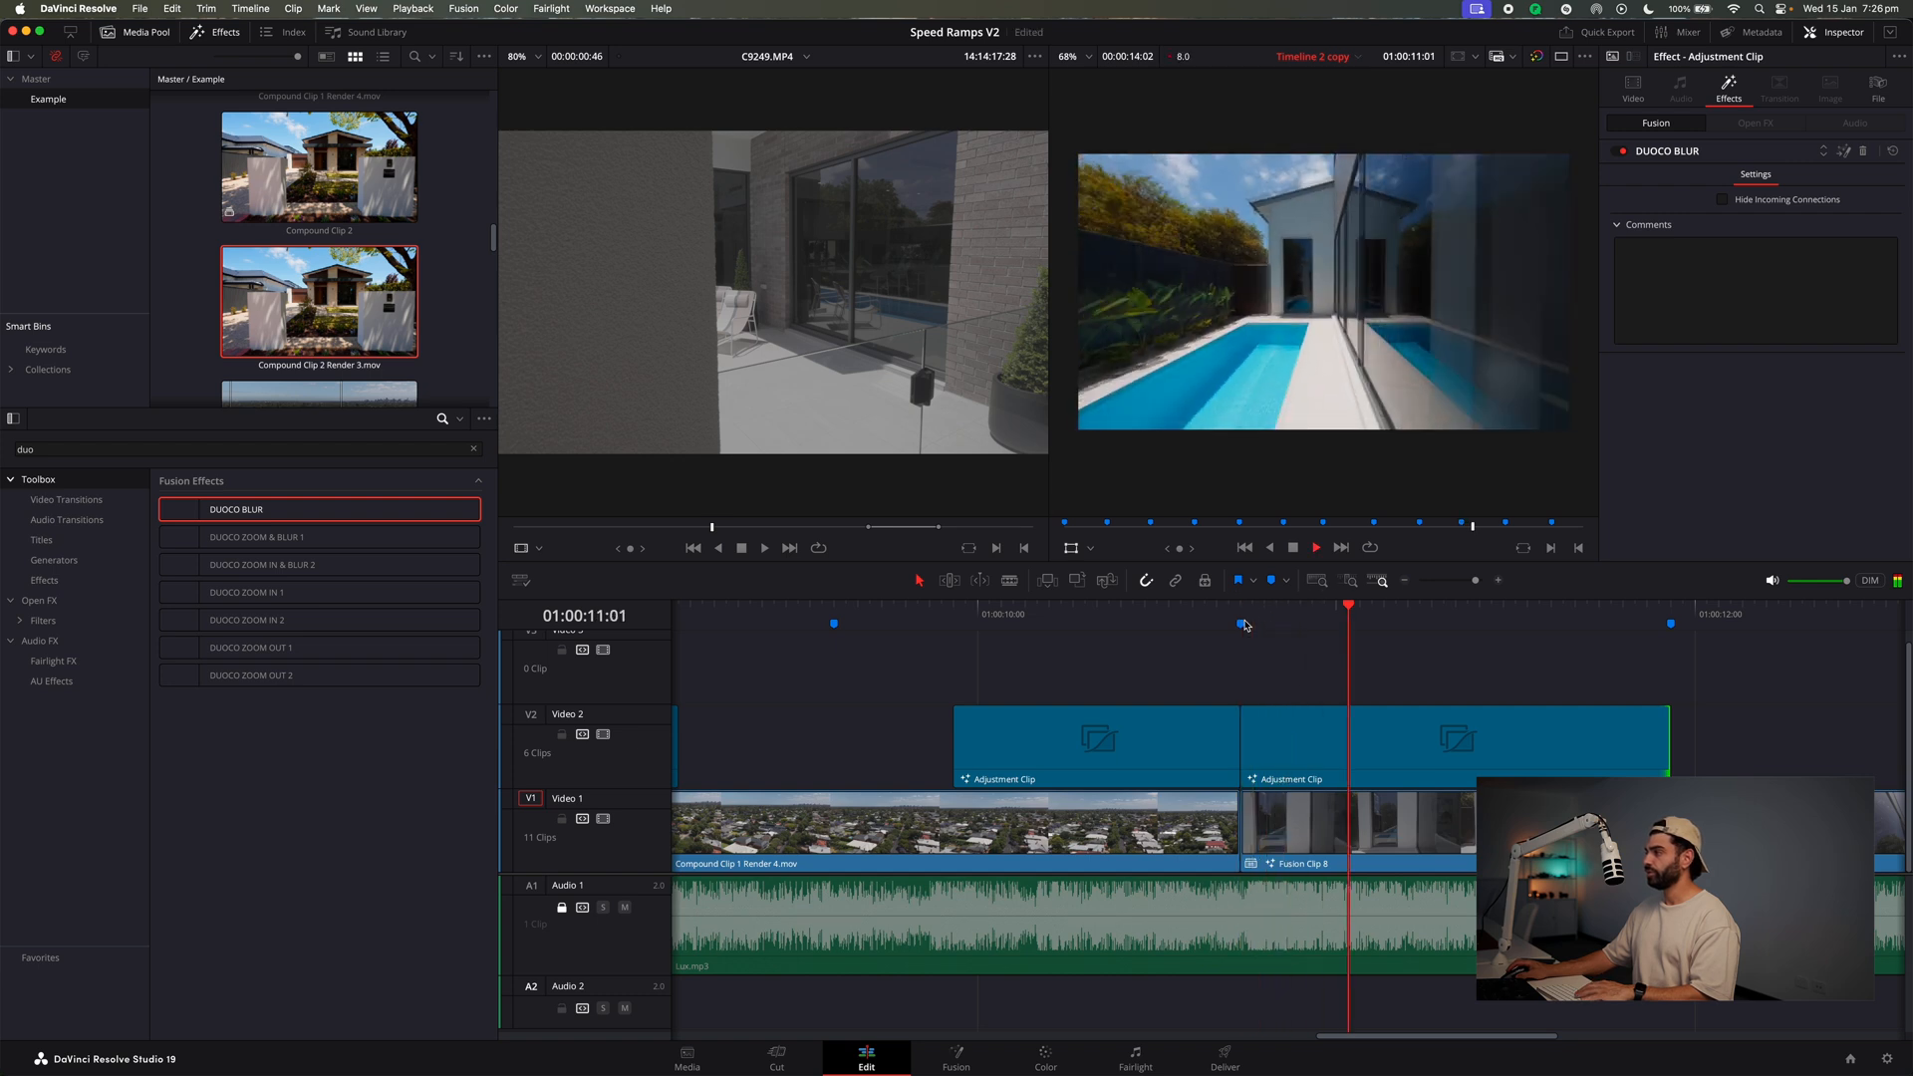
pyautogui.click(1207, 618)
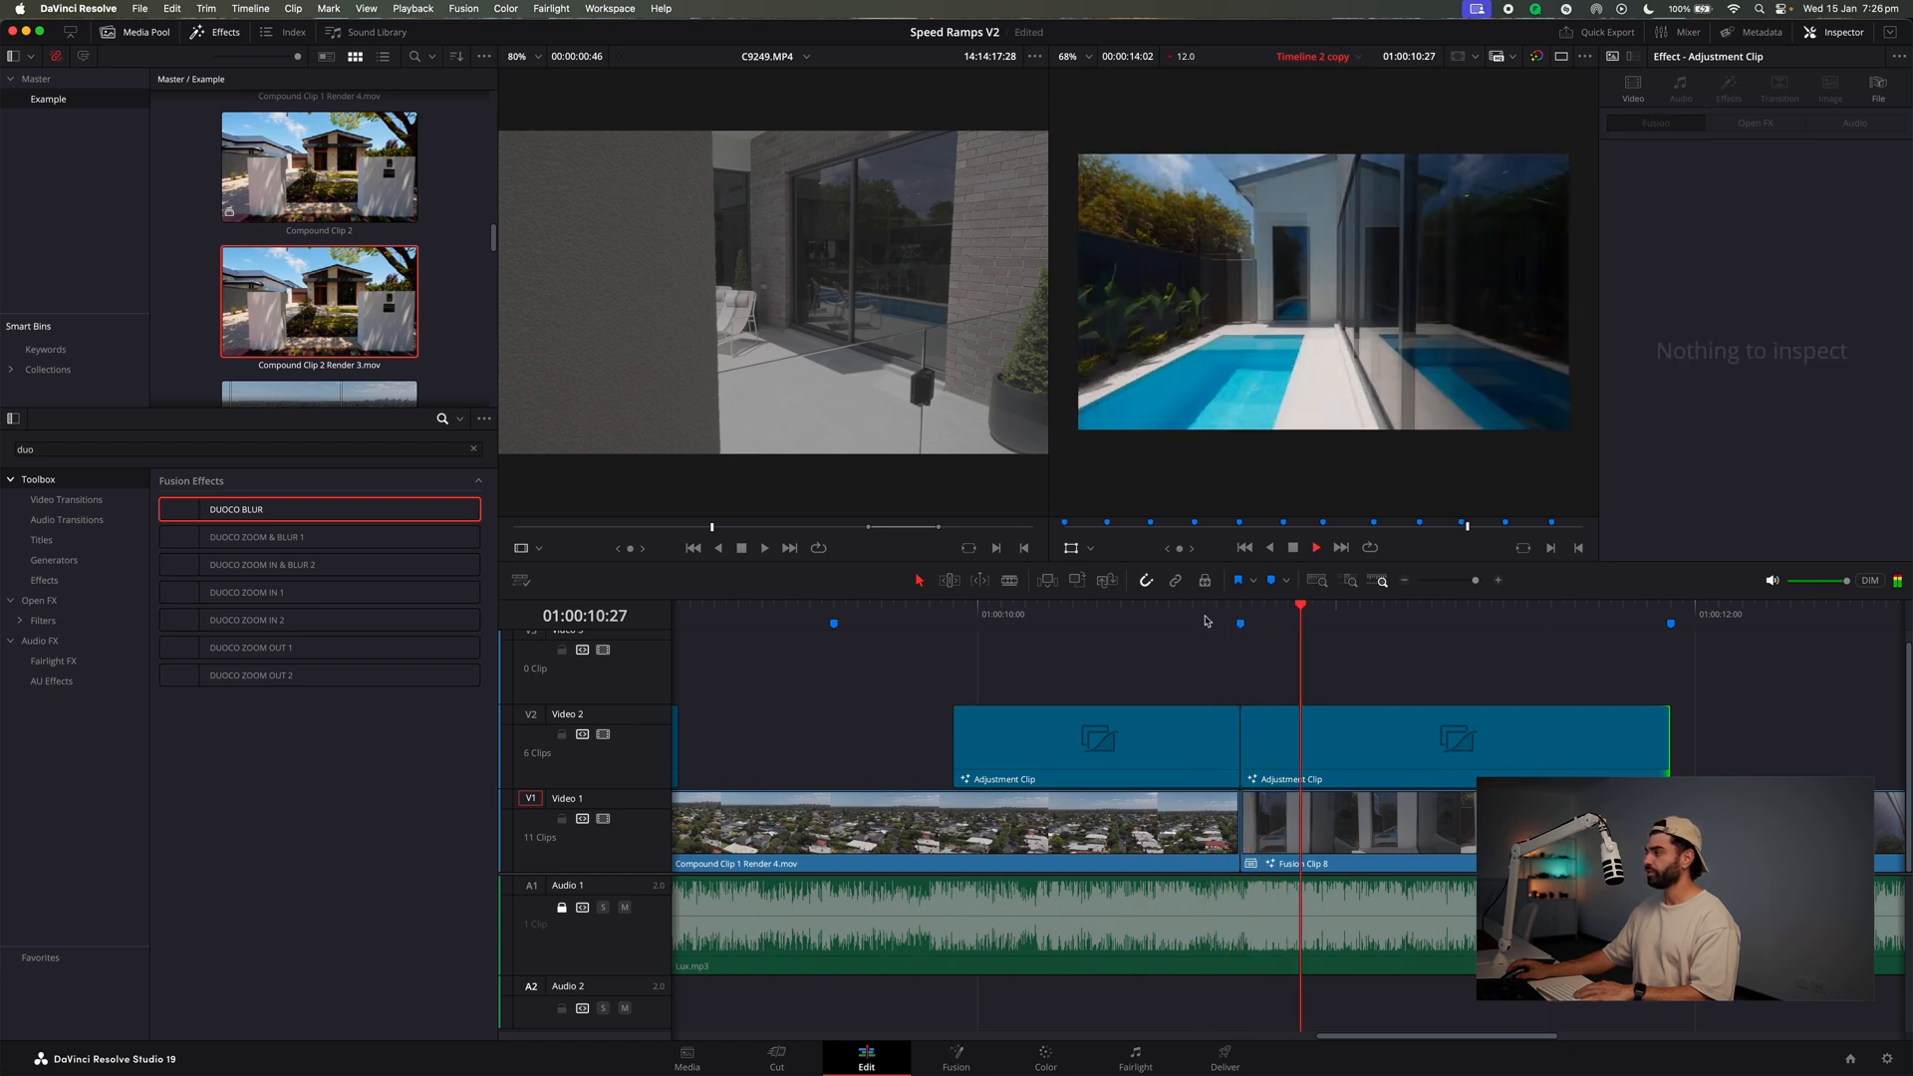
pyautogui.click(1241, 623)
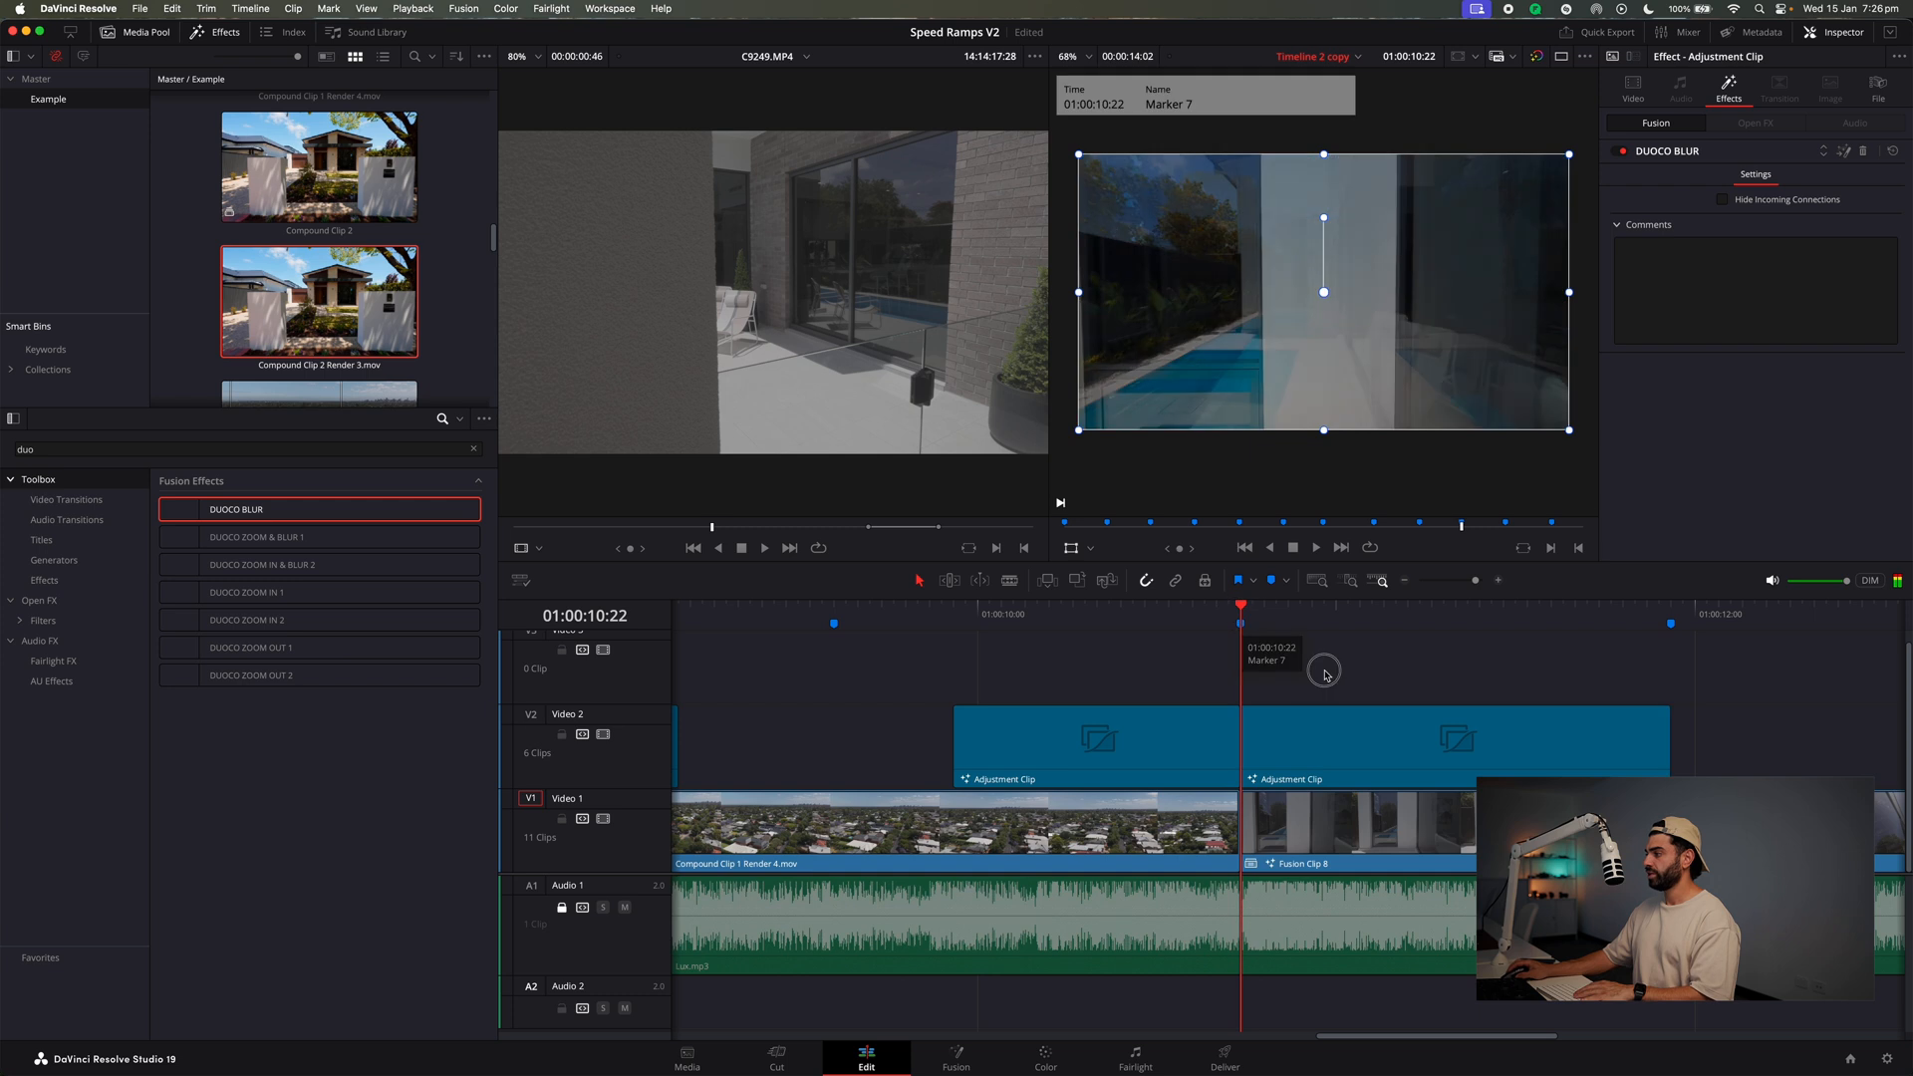
# Combine Fusion Clip 8 and the adjustment clip above it into a new compound clip and play it.
pyautogui.moveTo(1329, 666); pyautogui.dragTo(1317, 803)
pyautogui.rightClick(1375, 815)
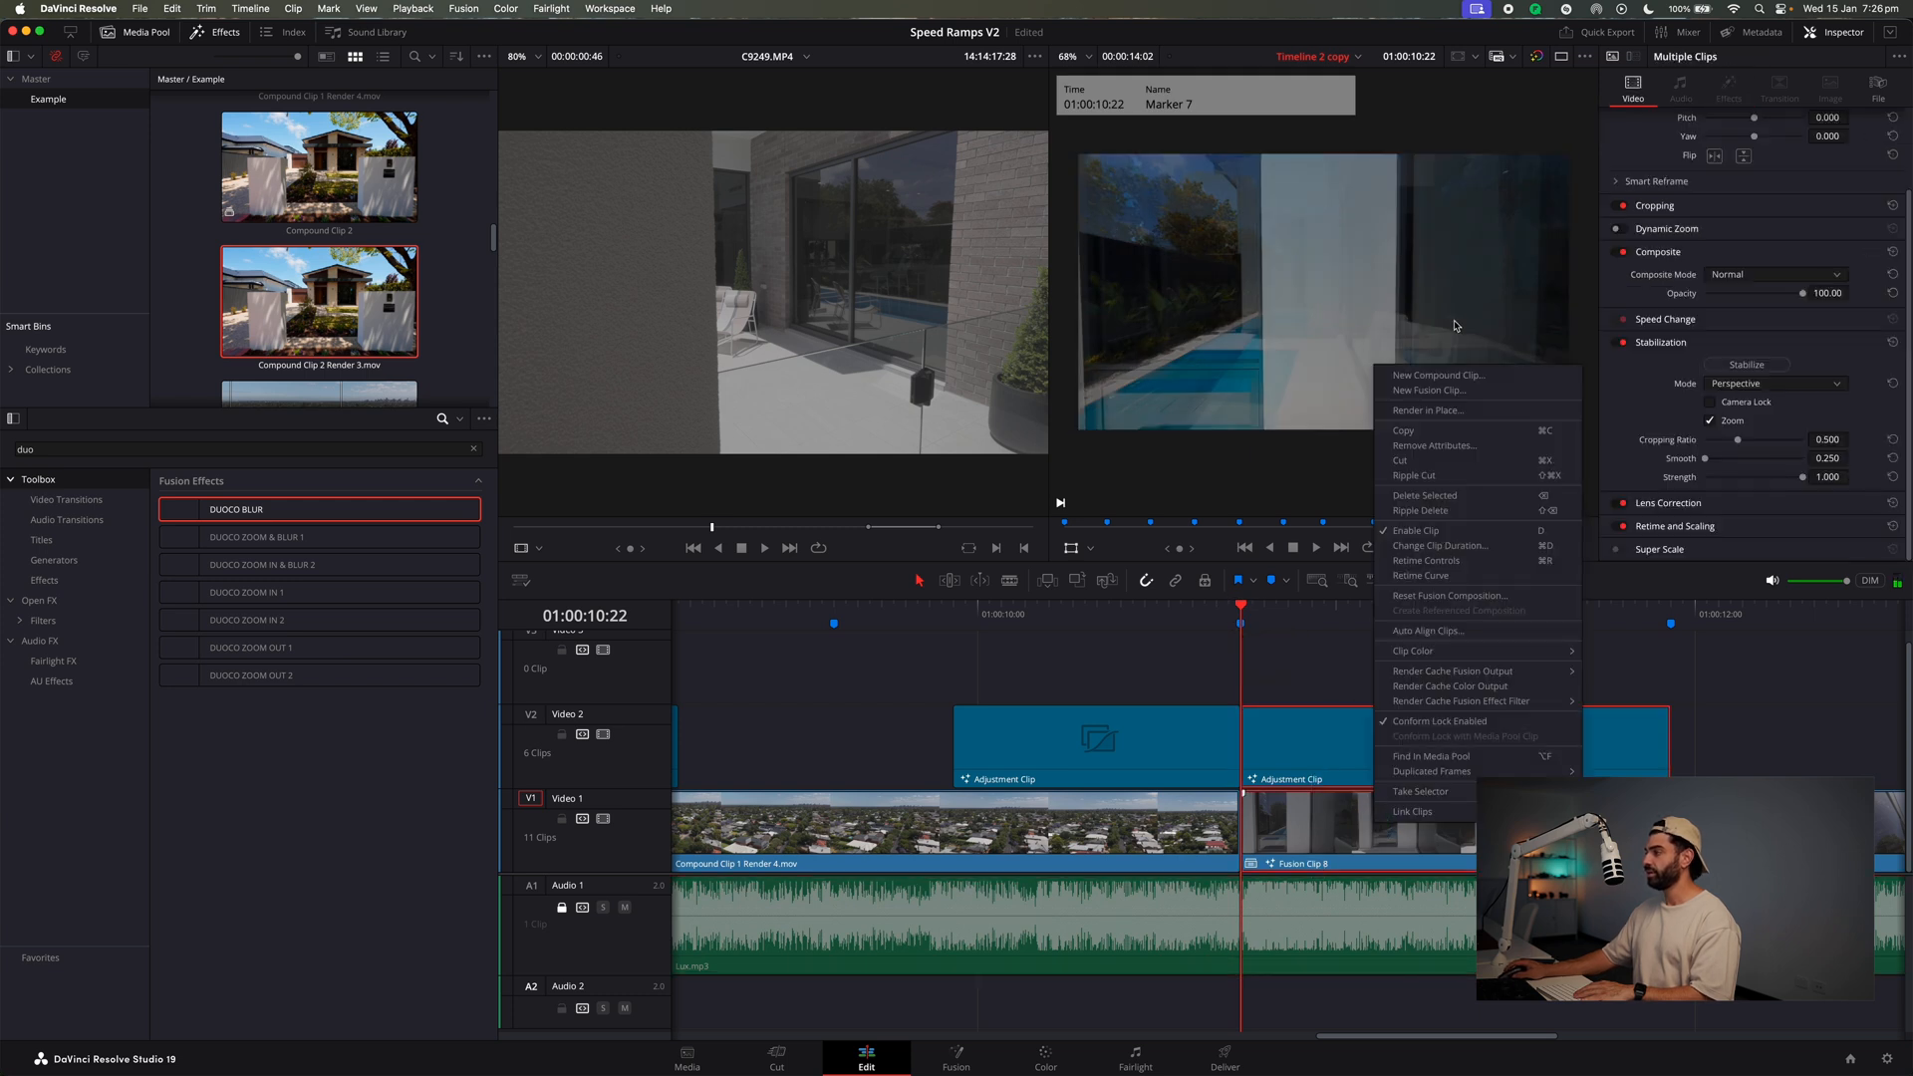
pyautogui.click(1446, 379)
pyautogui.click(1061, 581)
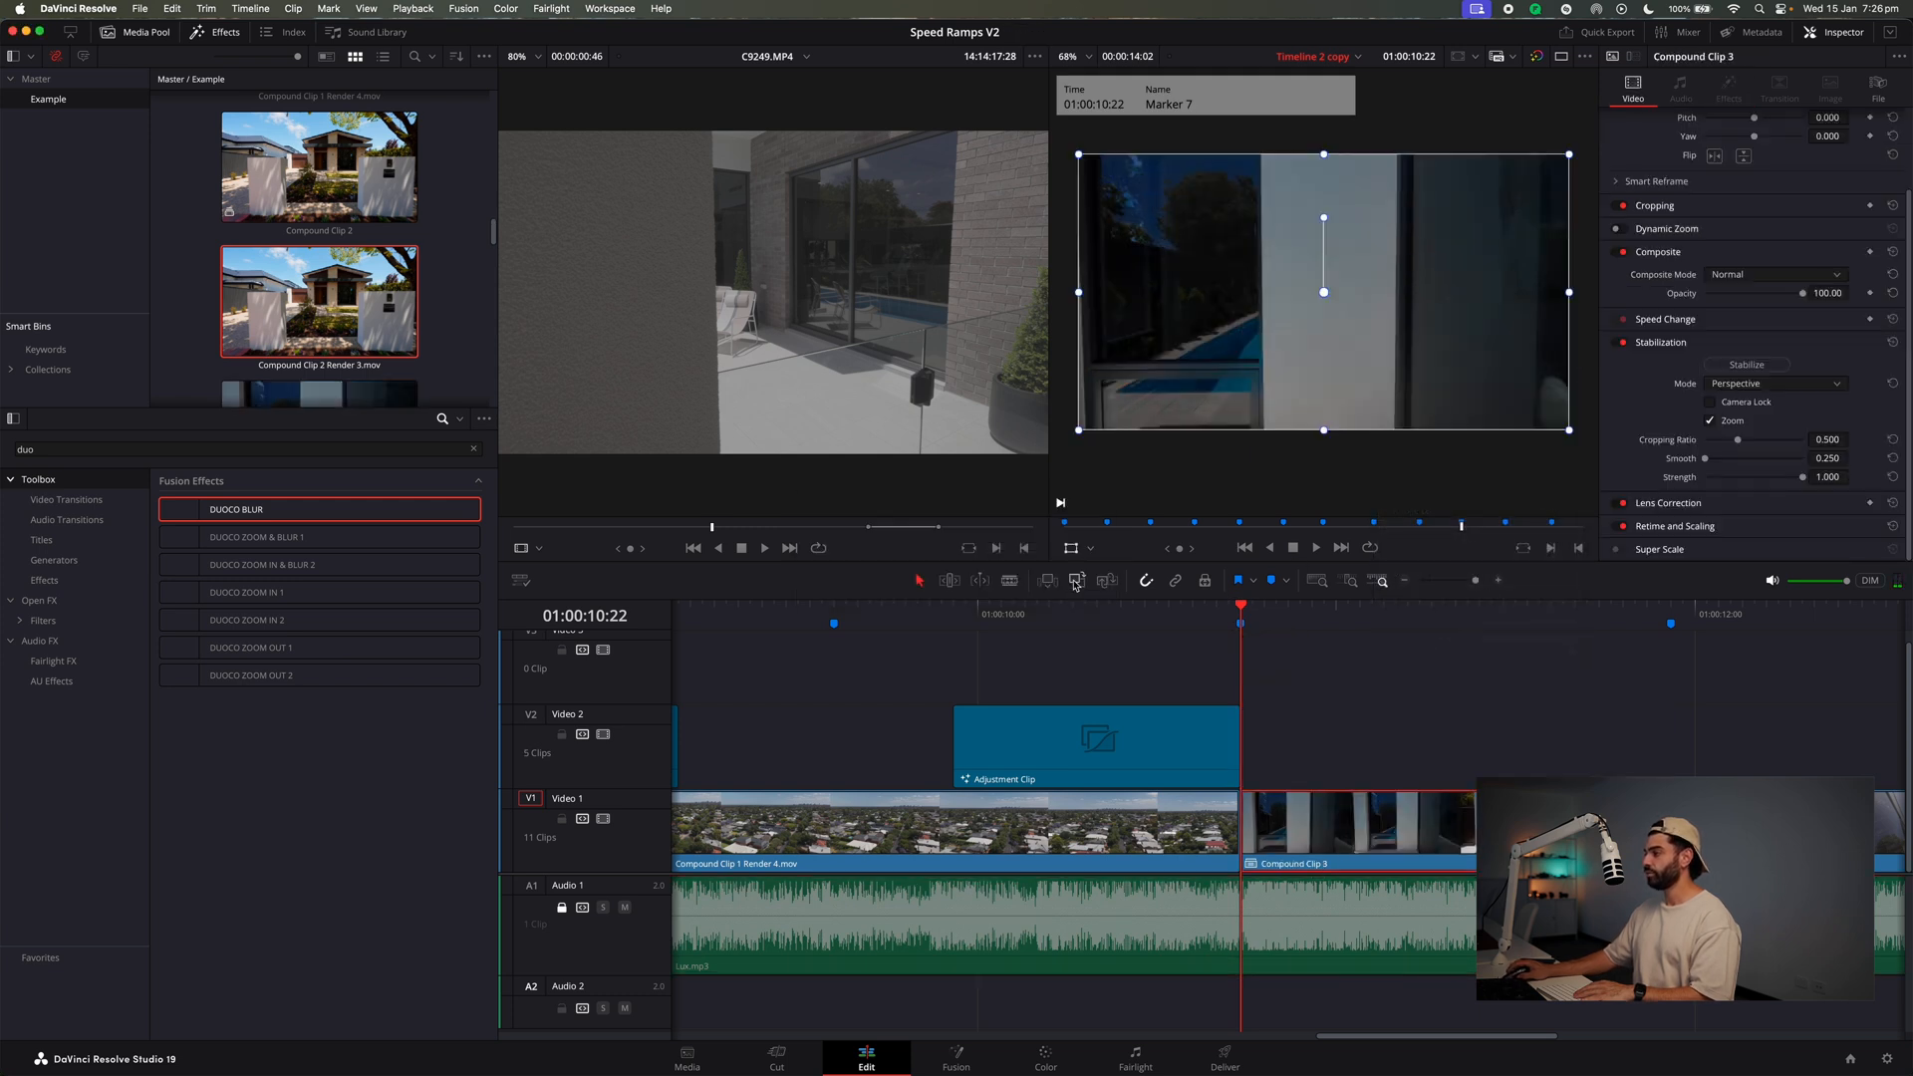
pyautogui.press('space')
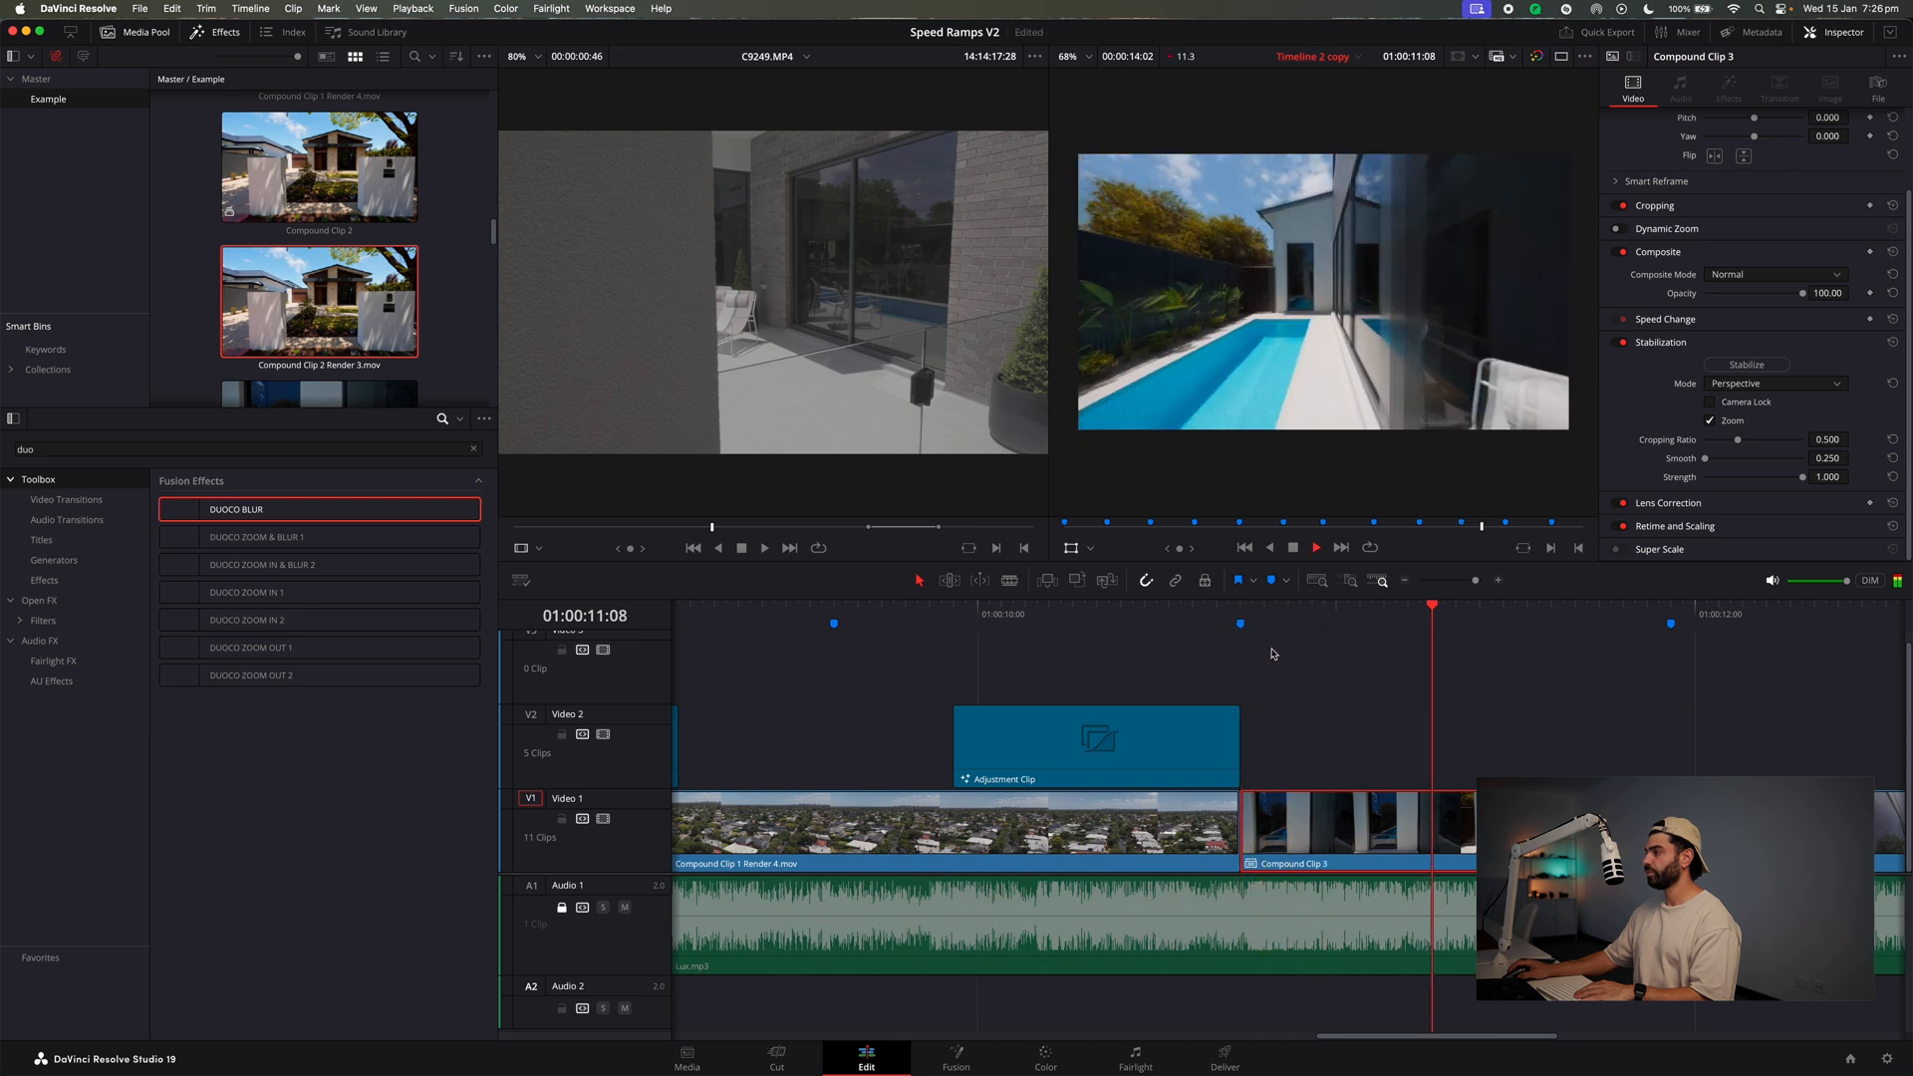
# Render the pool shot's compound clip in place from Marker 7 as Apple ProRes 4444 XQ.
pyautogui.click(1265, 620)
pyautogui.moveTo(1268, 624); pyautogui.dragTo(1241, 623)
pyautogui.rightClick(1291, 797)
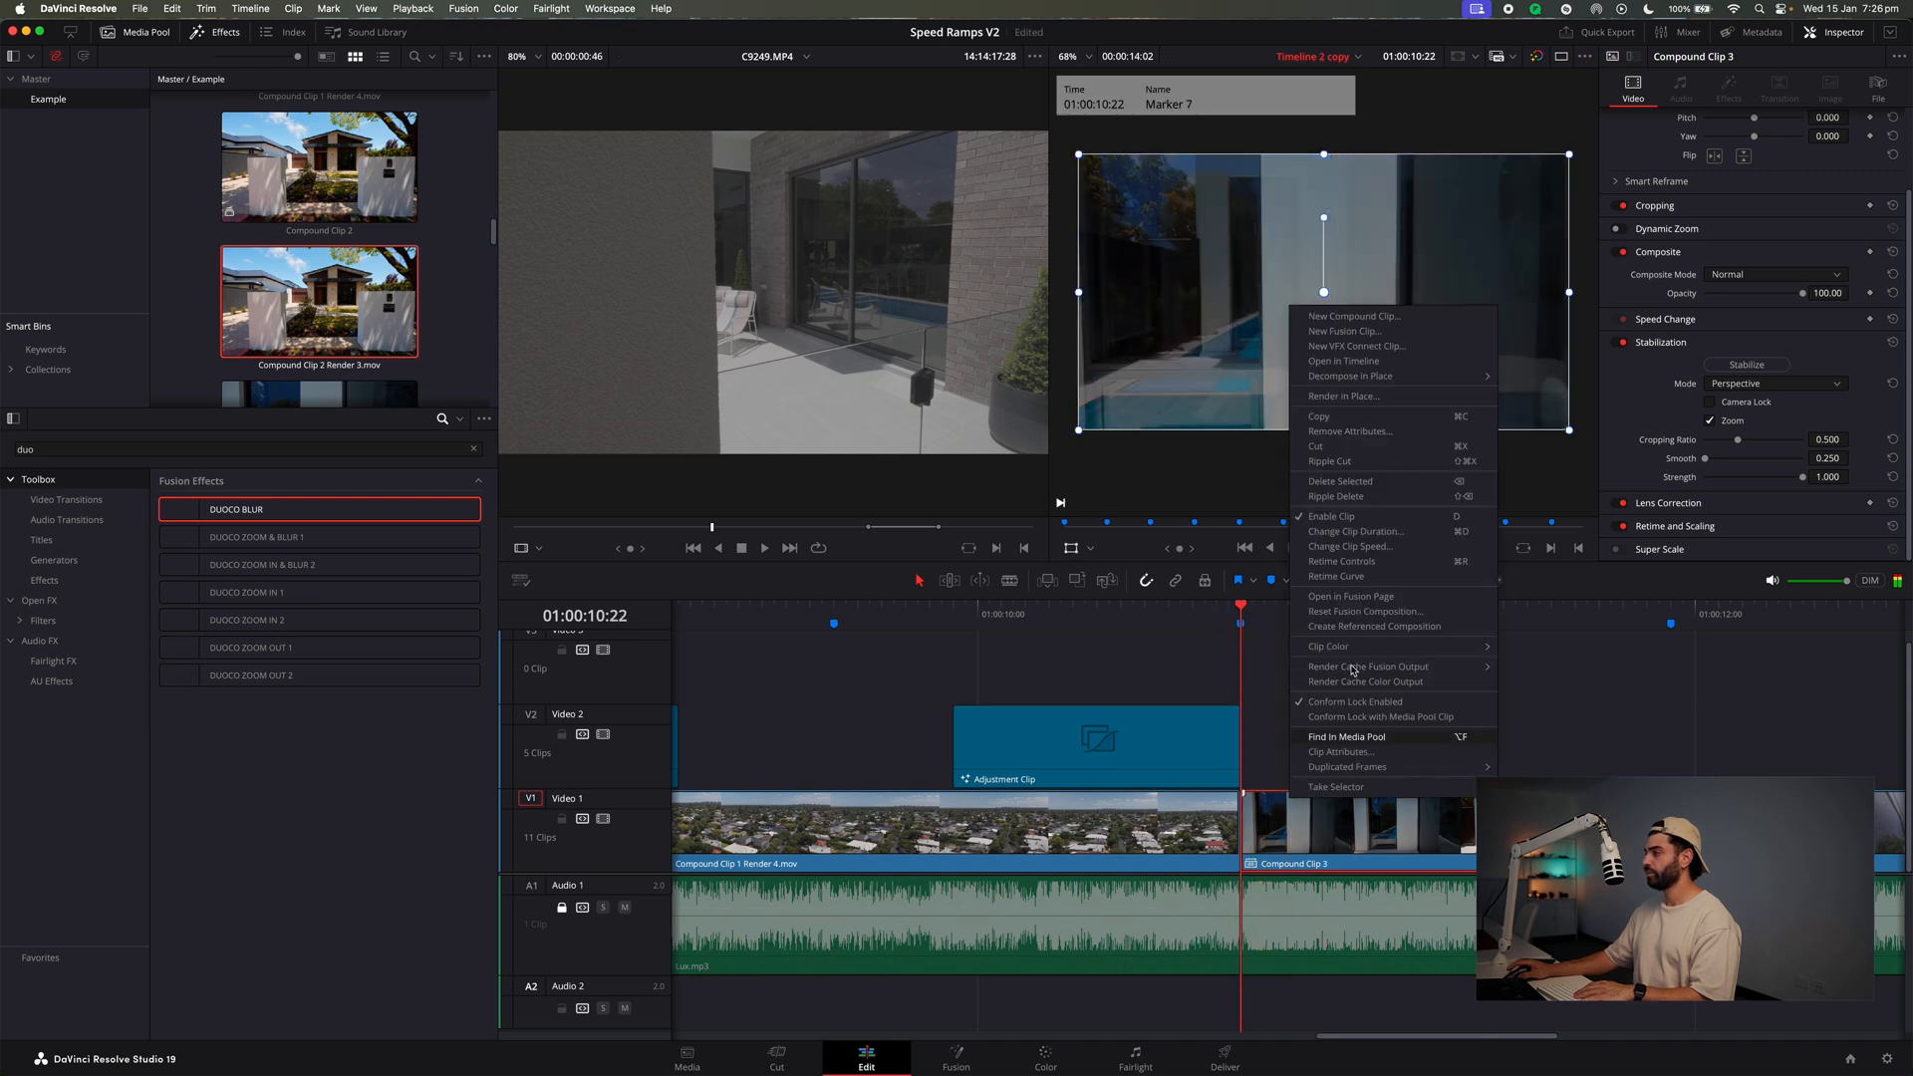
pyautogui.click(1362, 398)
pyautogui.click(1038, 586)
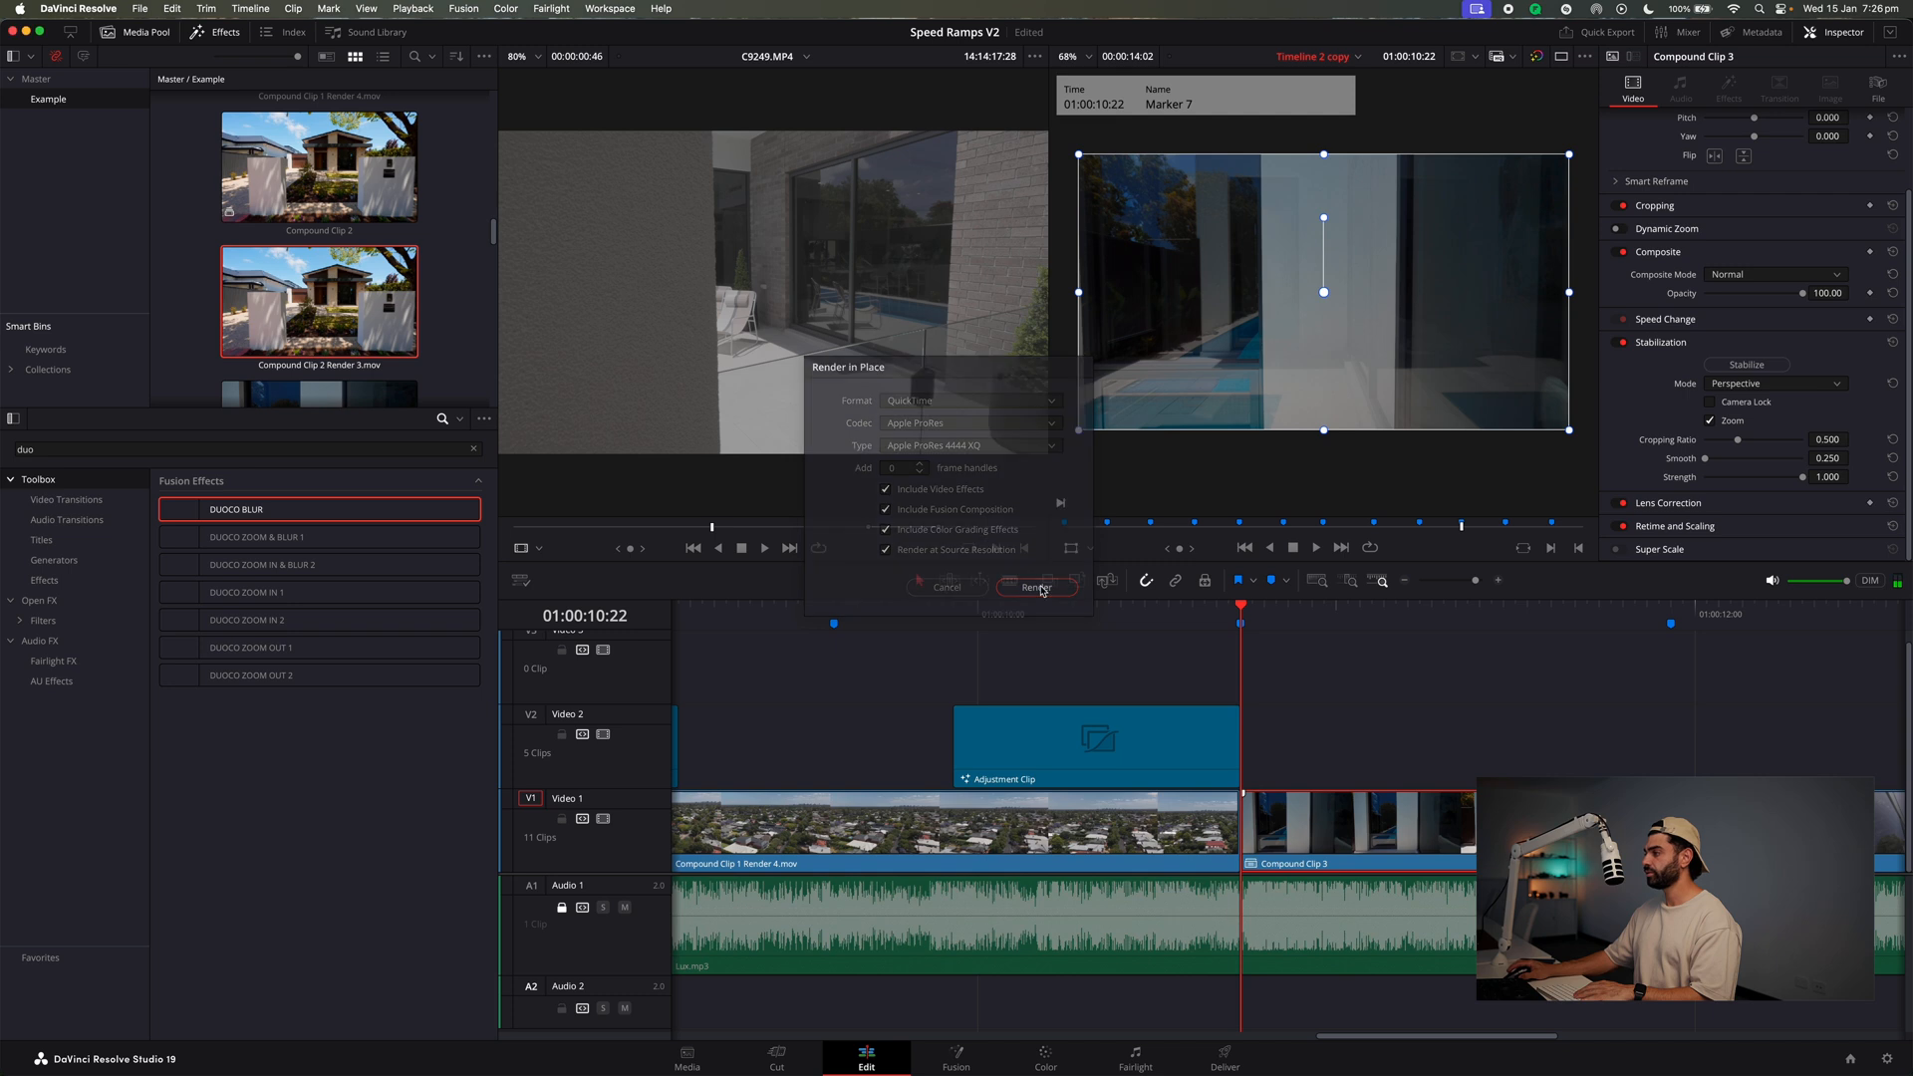
pyautogui.click(1209, 511)
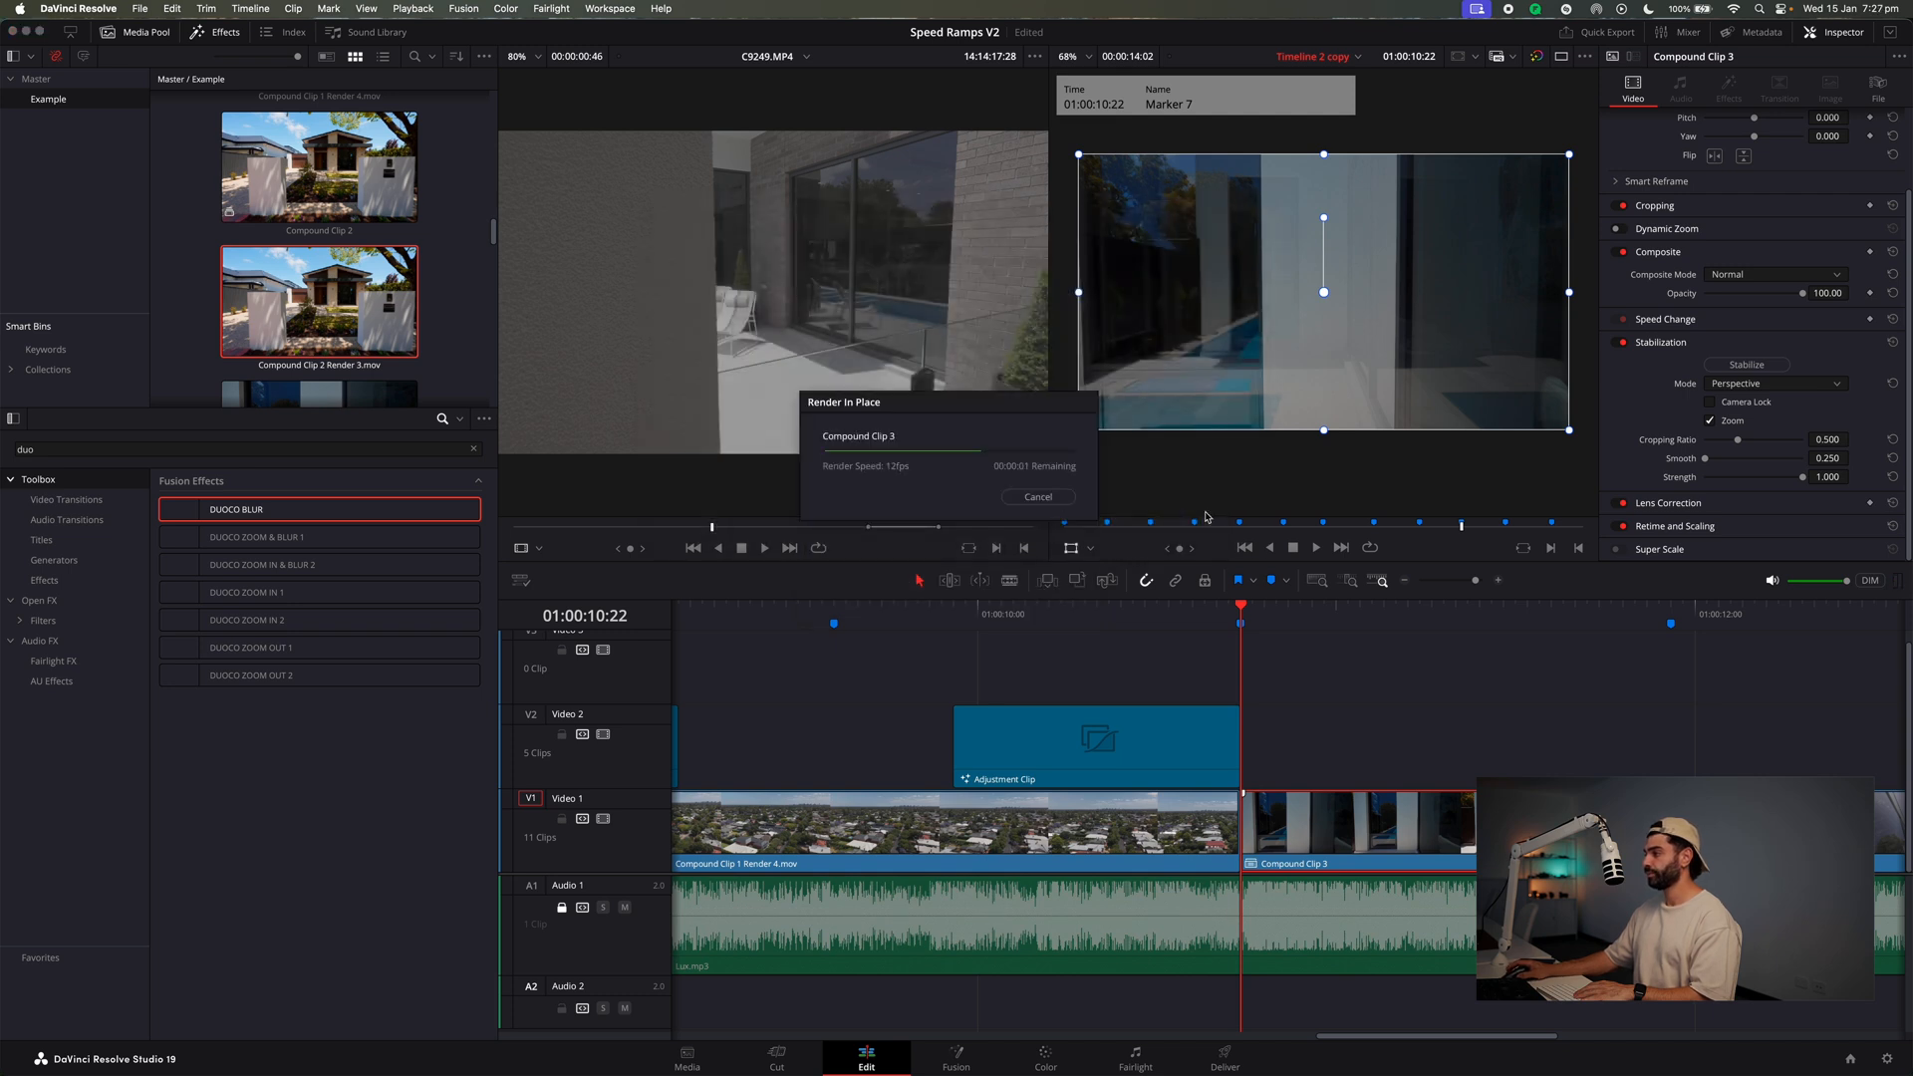
# Replay the rendered pool shot from Marker 7 and from just before the cut to check its motion blur.
pyautogui.press('space')
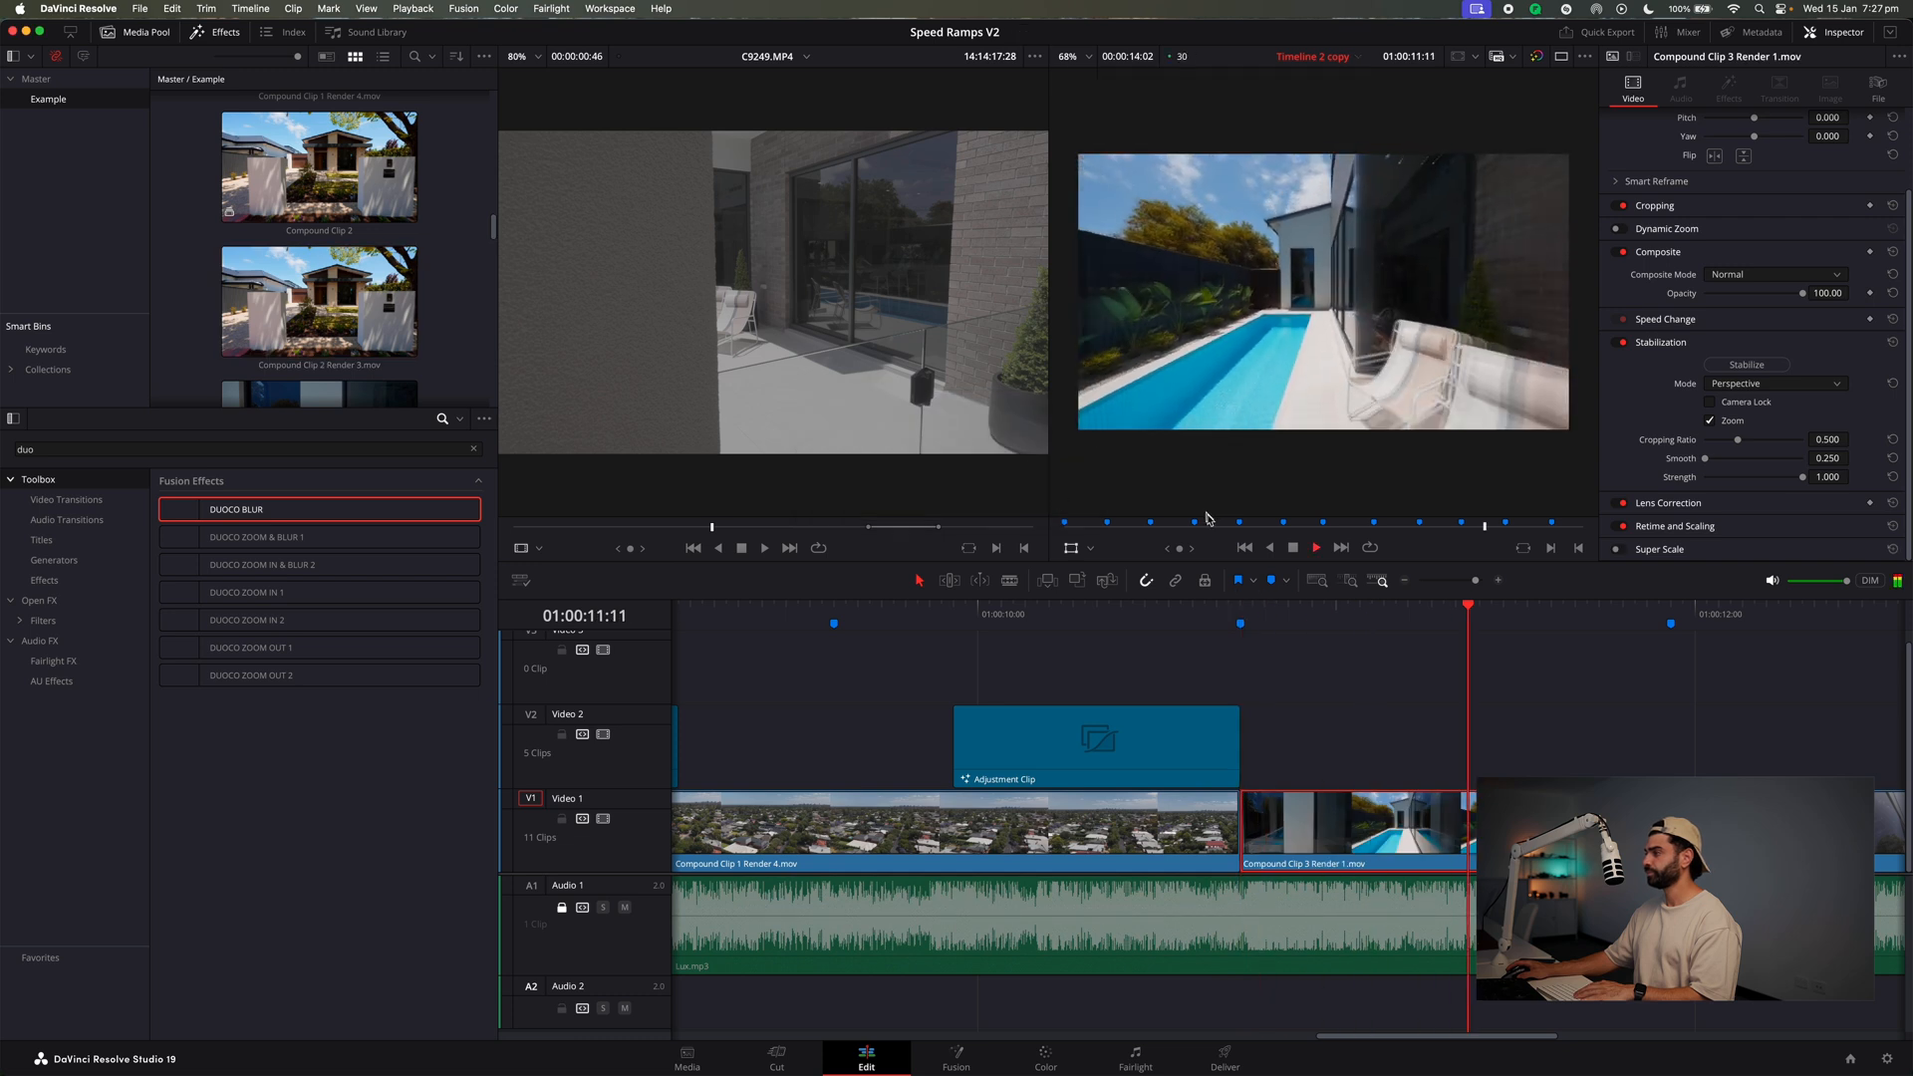
pyautogui.click(1244, 608)
pyautogui.click(1243, 608)
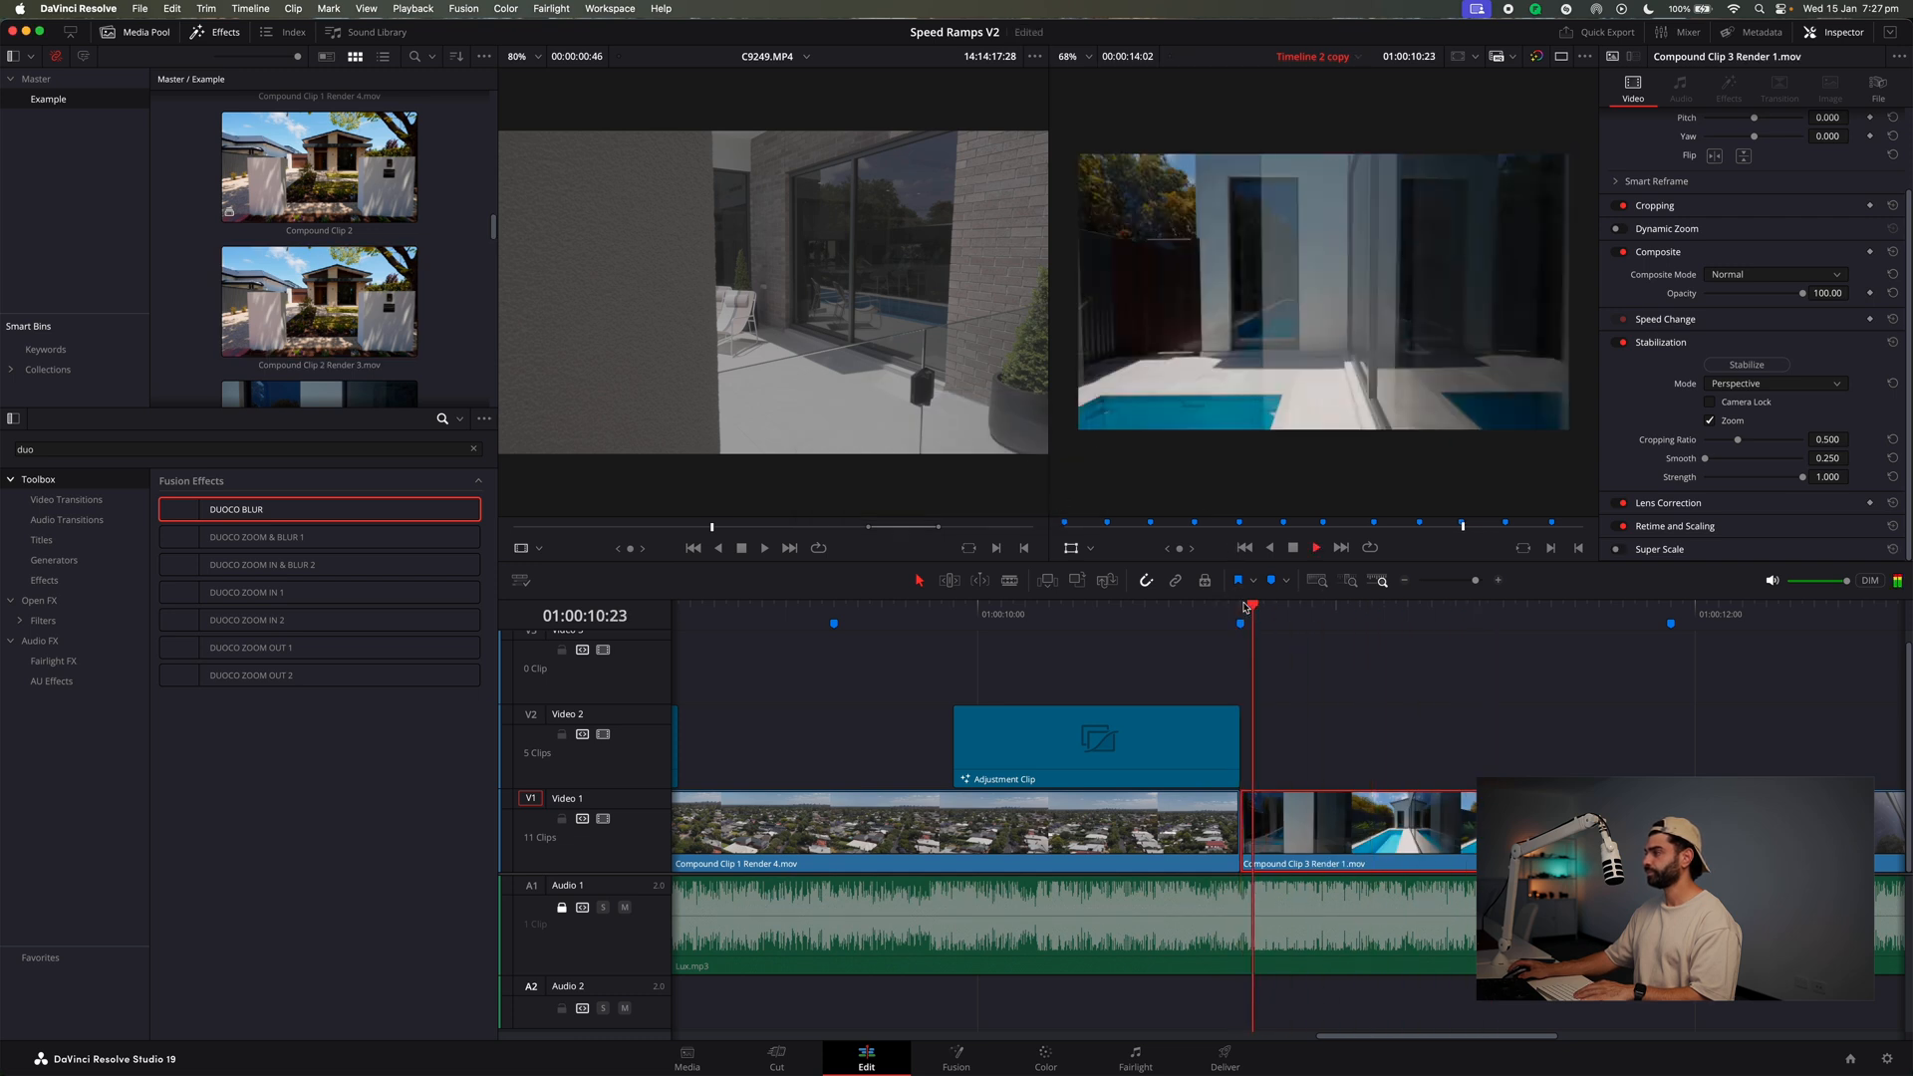
pyautogui.click(1243, 608)
pyautogui.click(1243, 608)
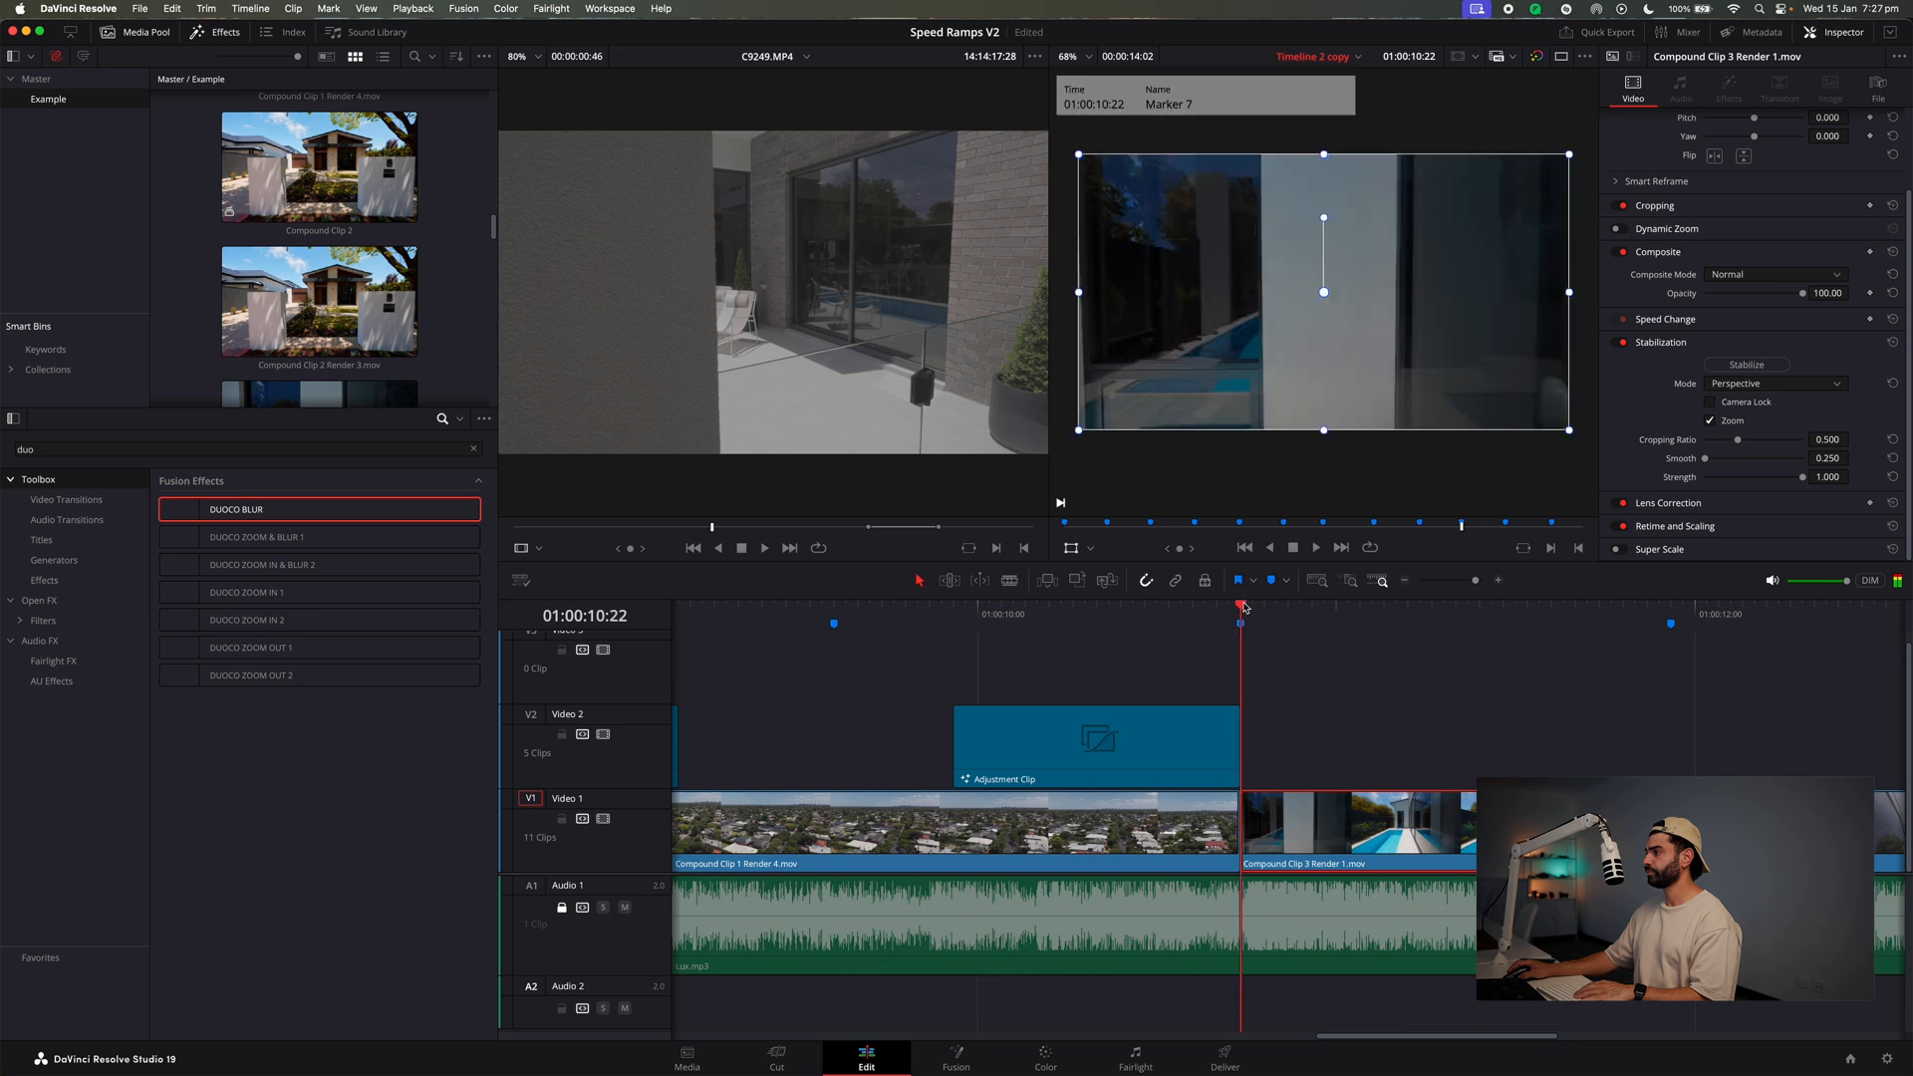
pyautogui.click(1243, 607)
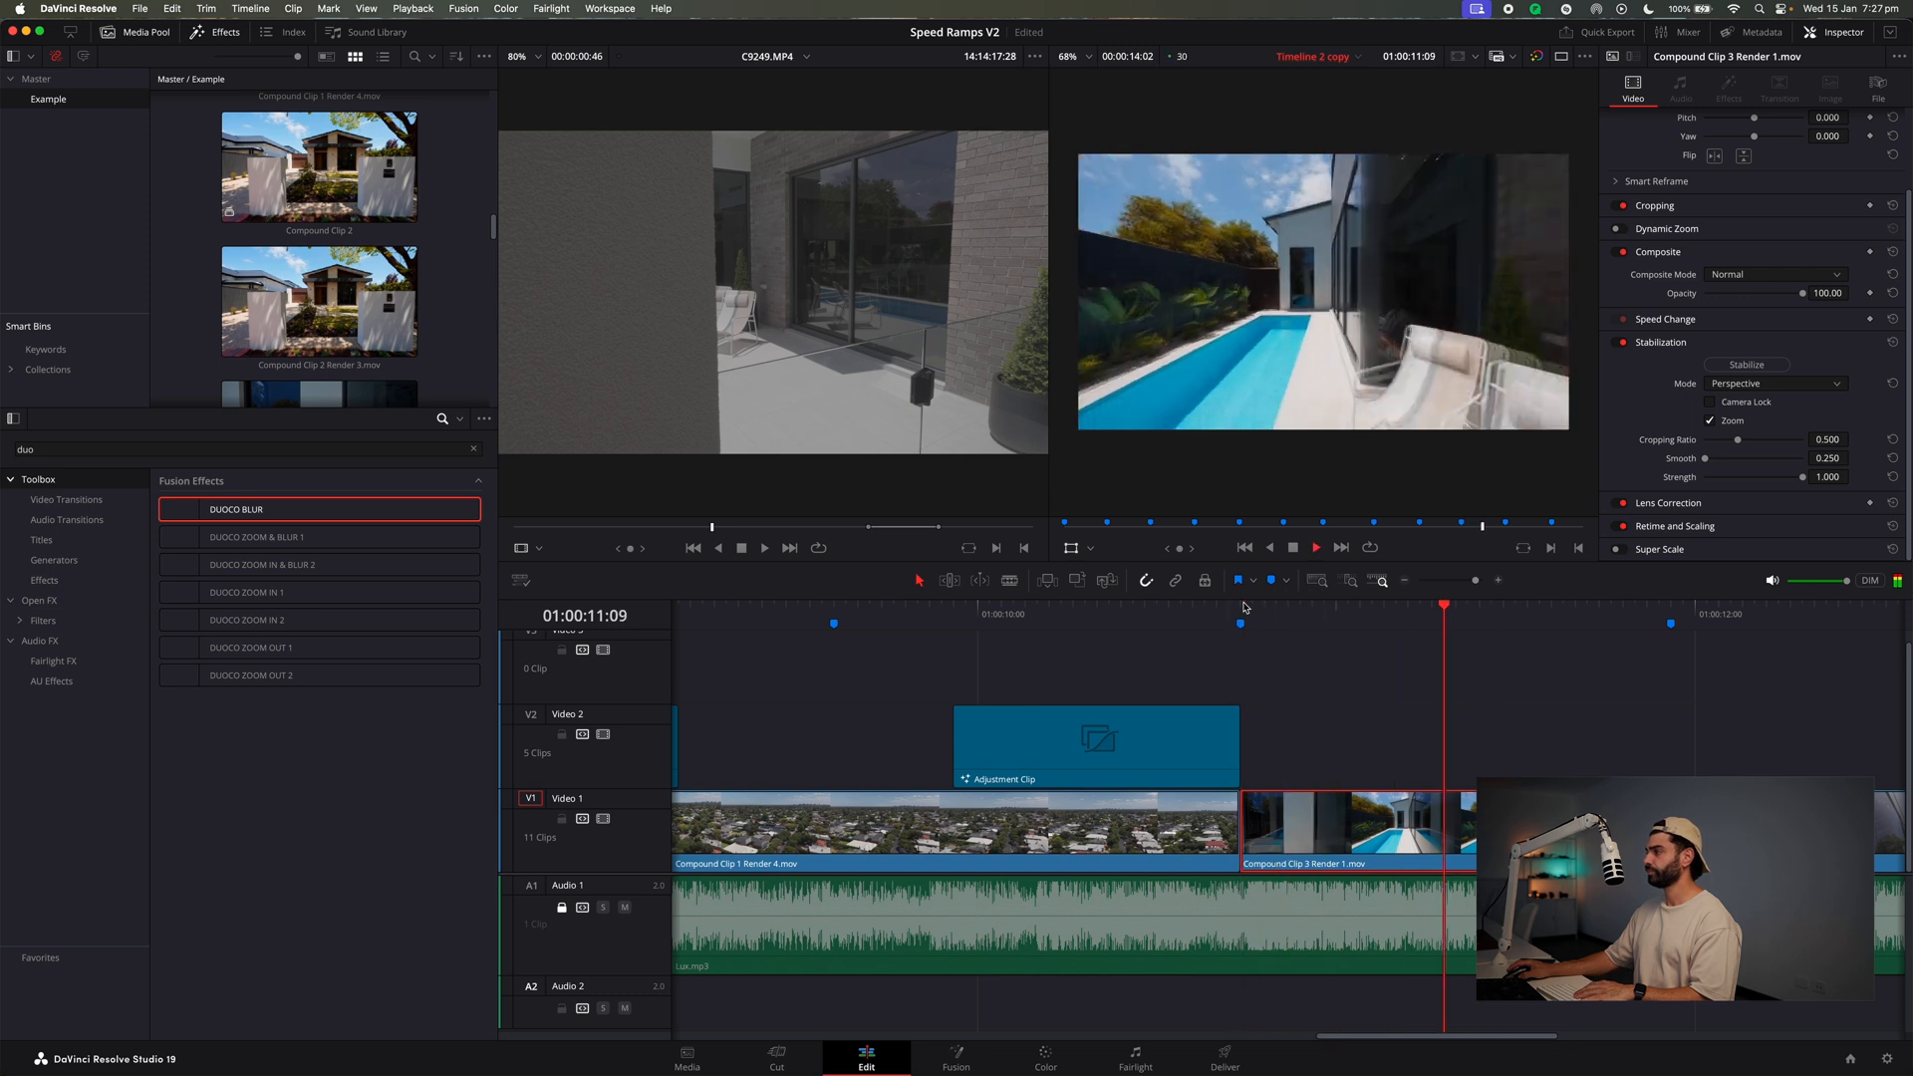
pyautogui.click(1193, 607)
pyautogui.press('space')
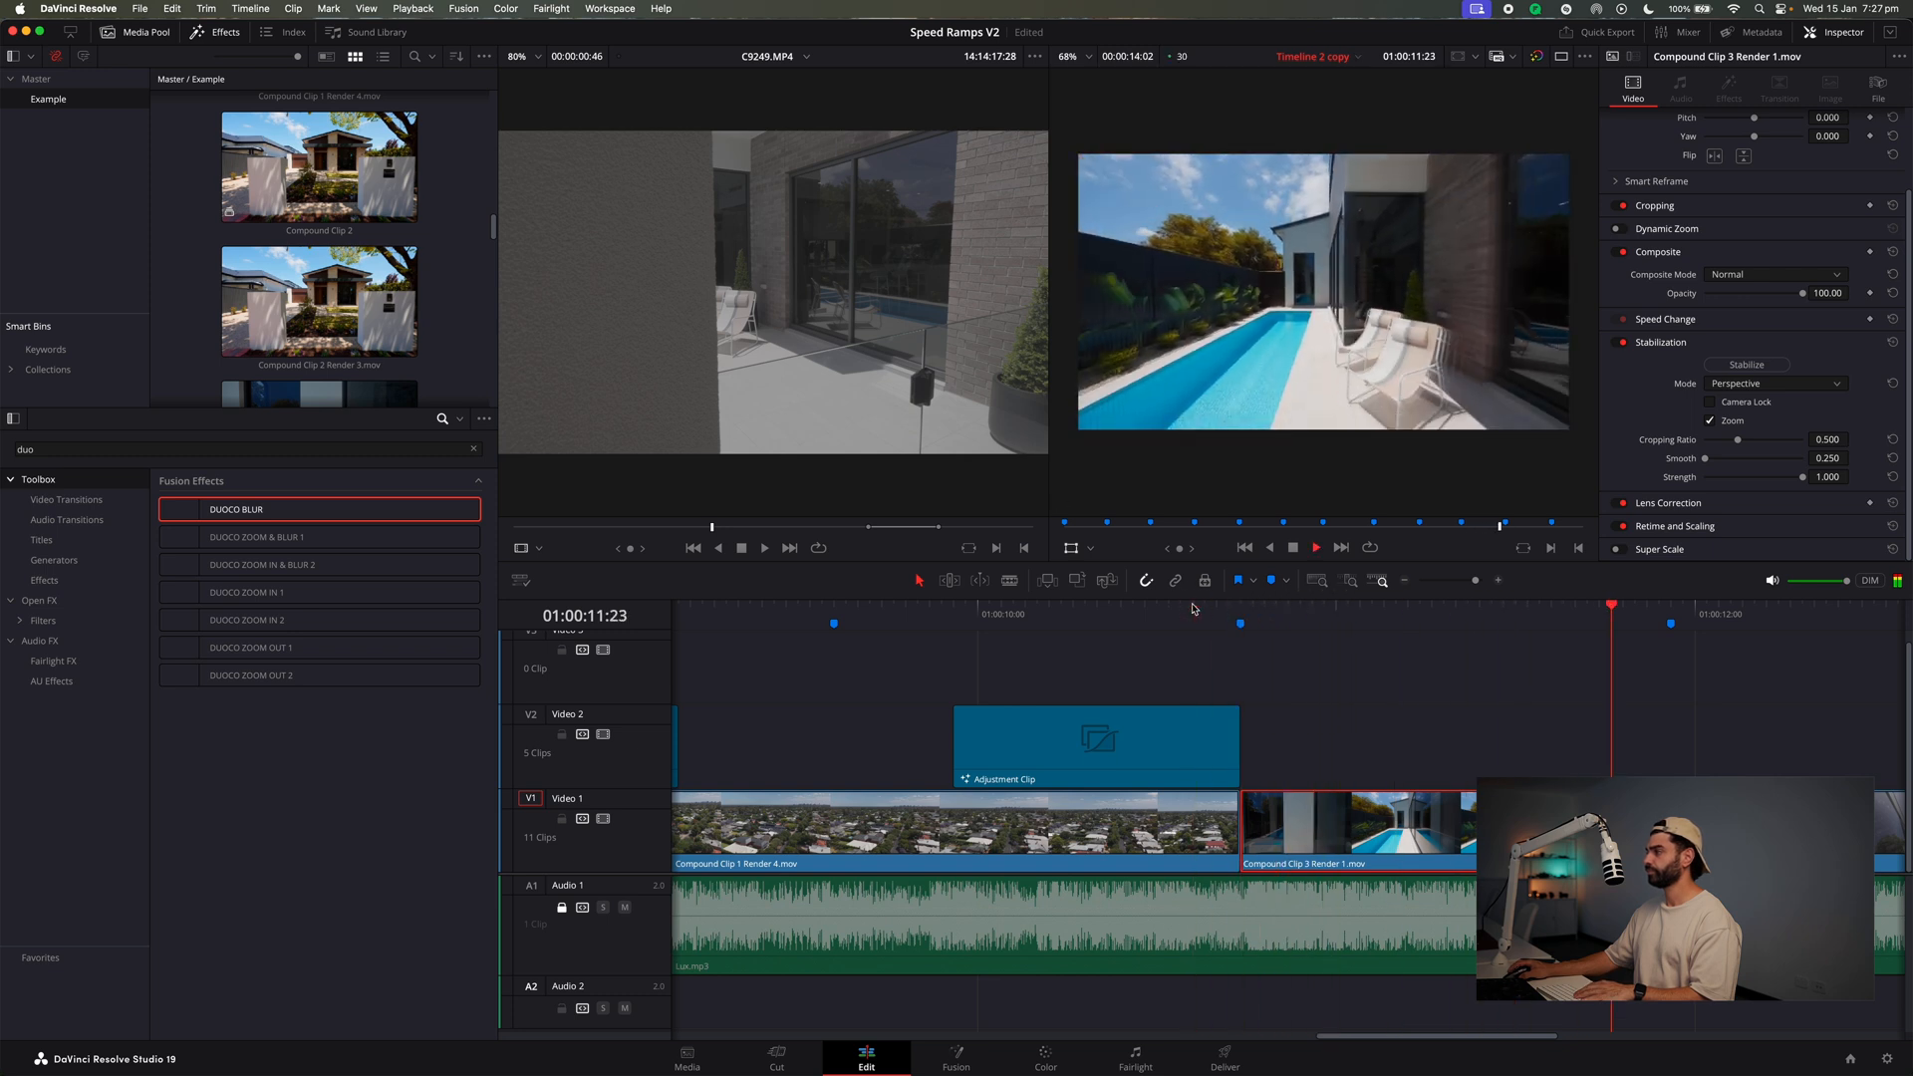
# Play from the end of the aerial shot through the pool shot to check the transitions in context.
pyautogui.click(1407, 581)
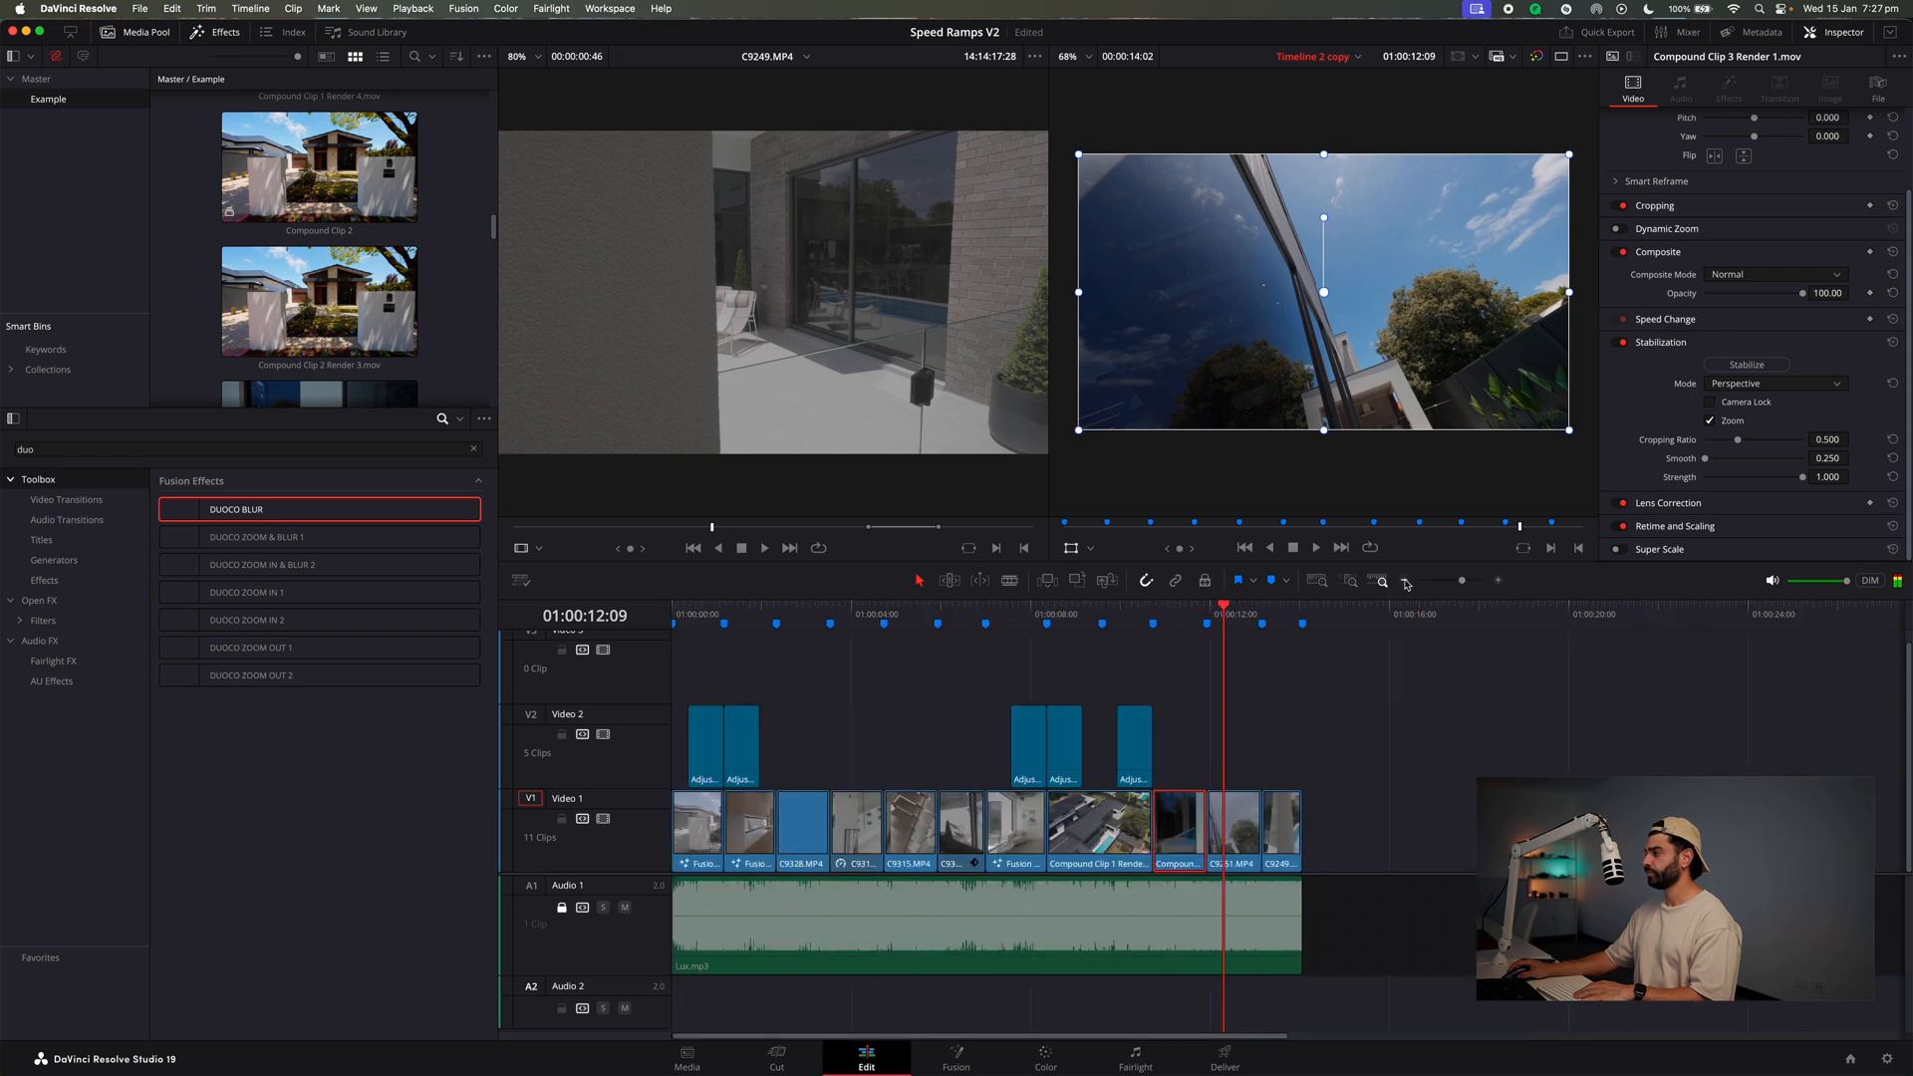
pyautogui.click(1140, 608)
pyautogui.press('space')
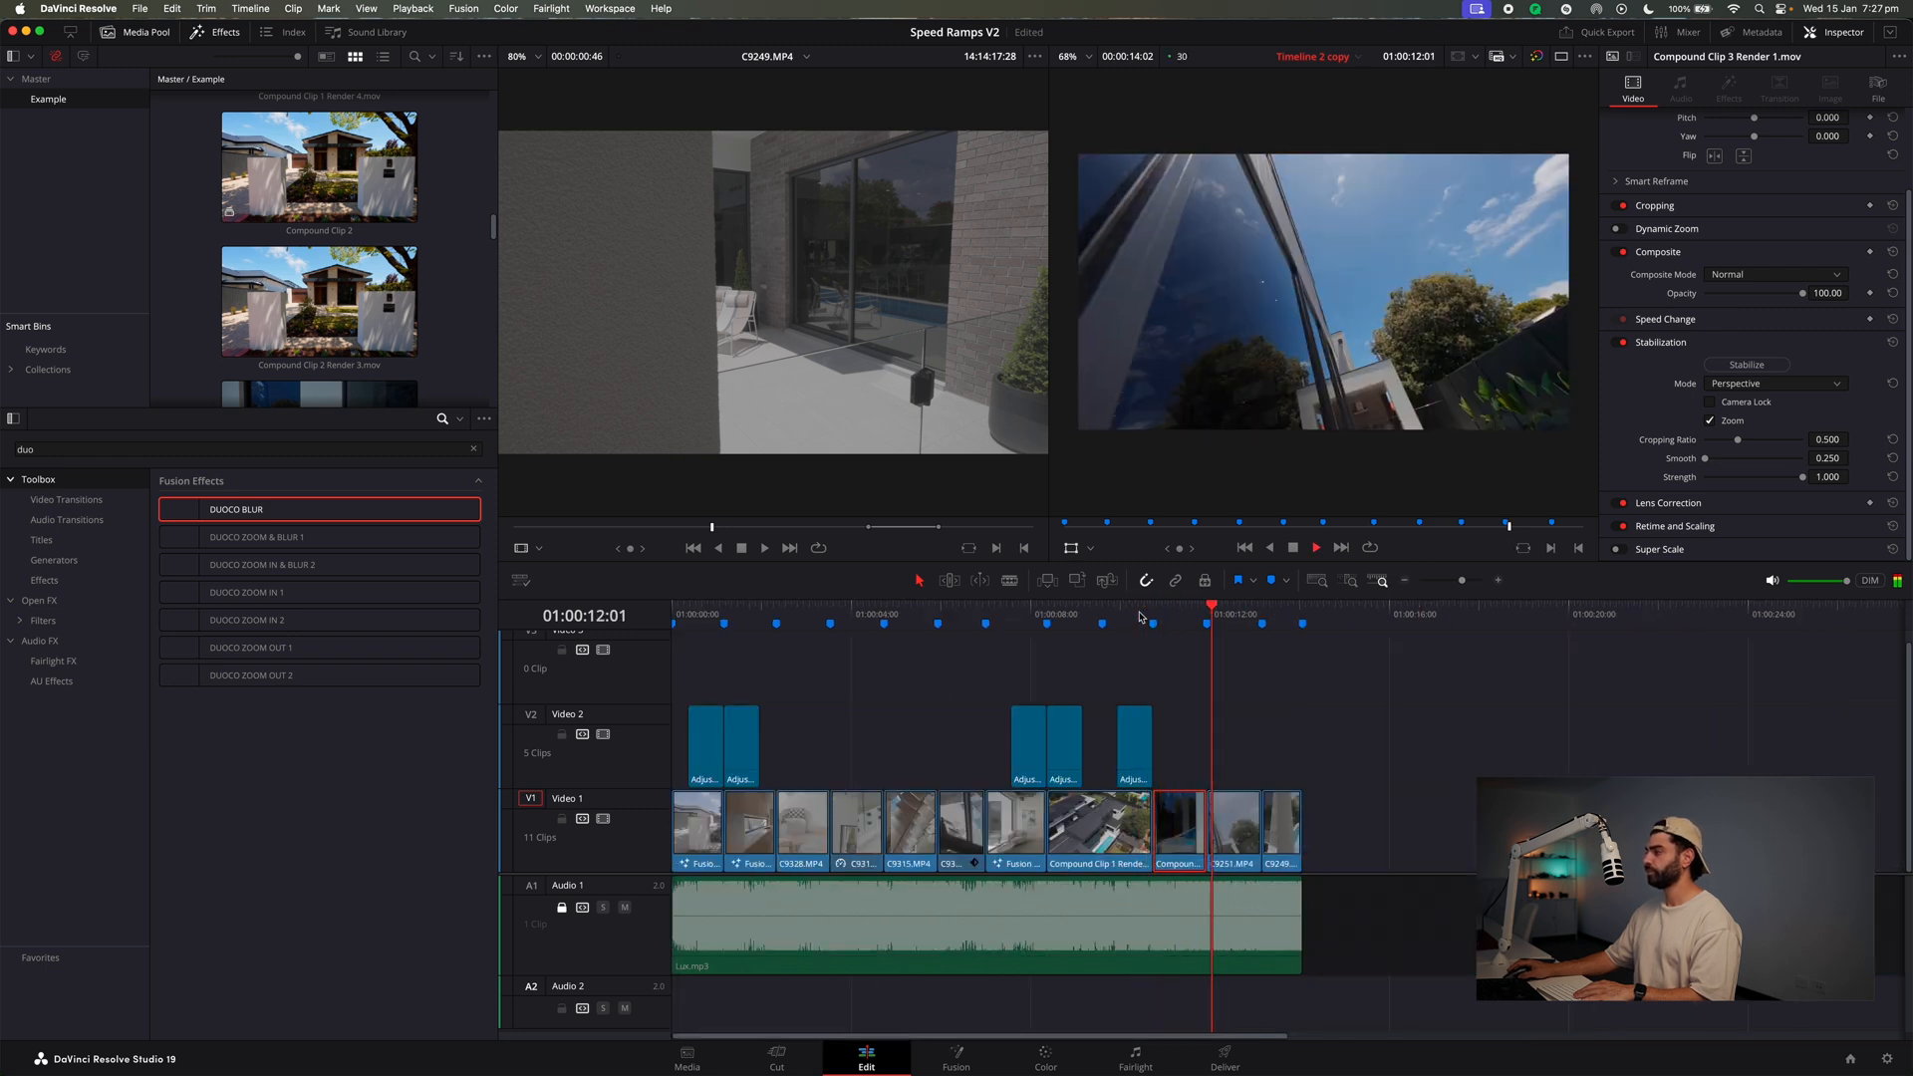
pyautogui.press('space')
# Play the full edit from the start of the timeline to review all the speed ramps.
pyautogui.click(755, 676)
pyautogui.press('Home')
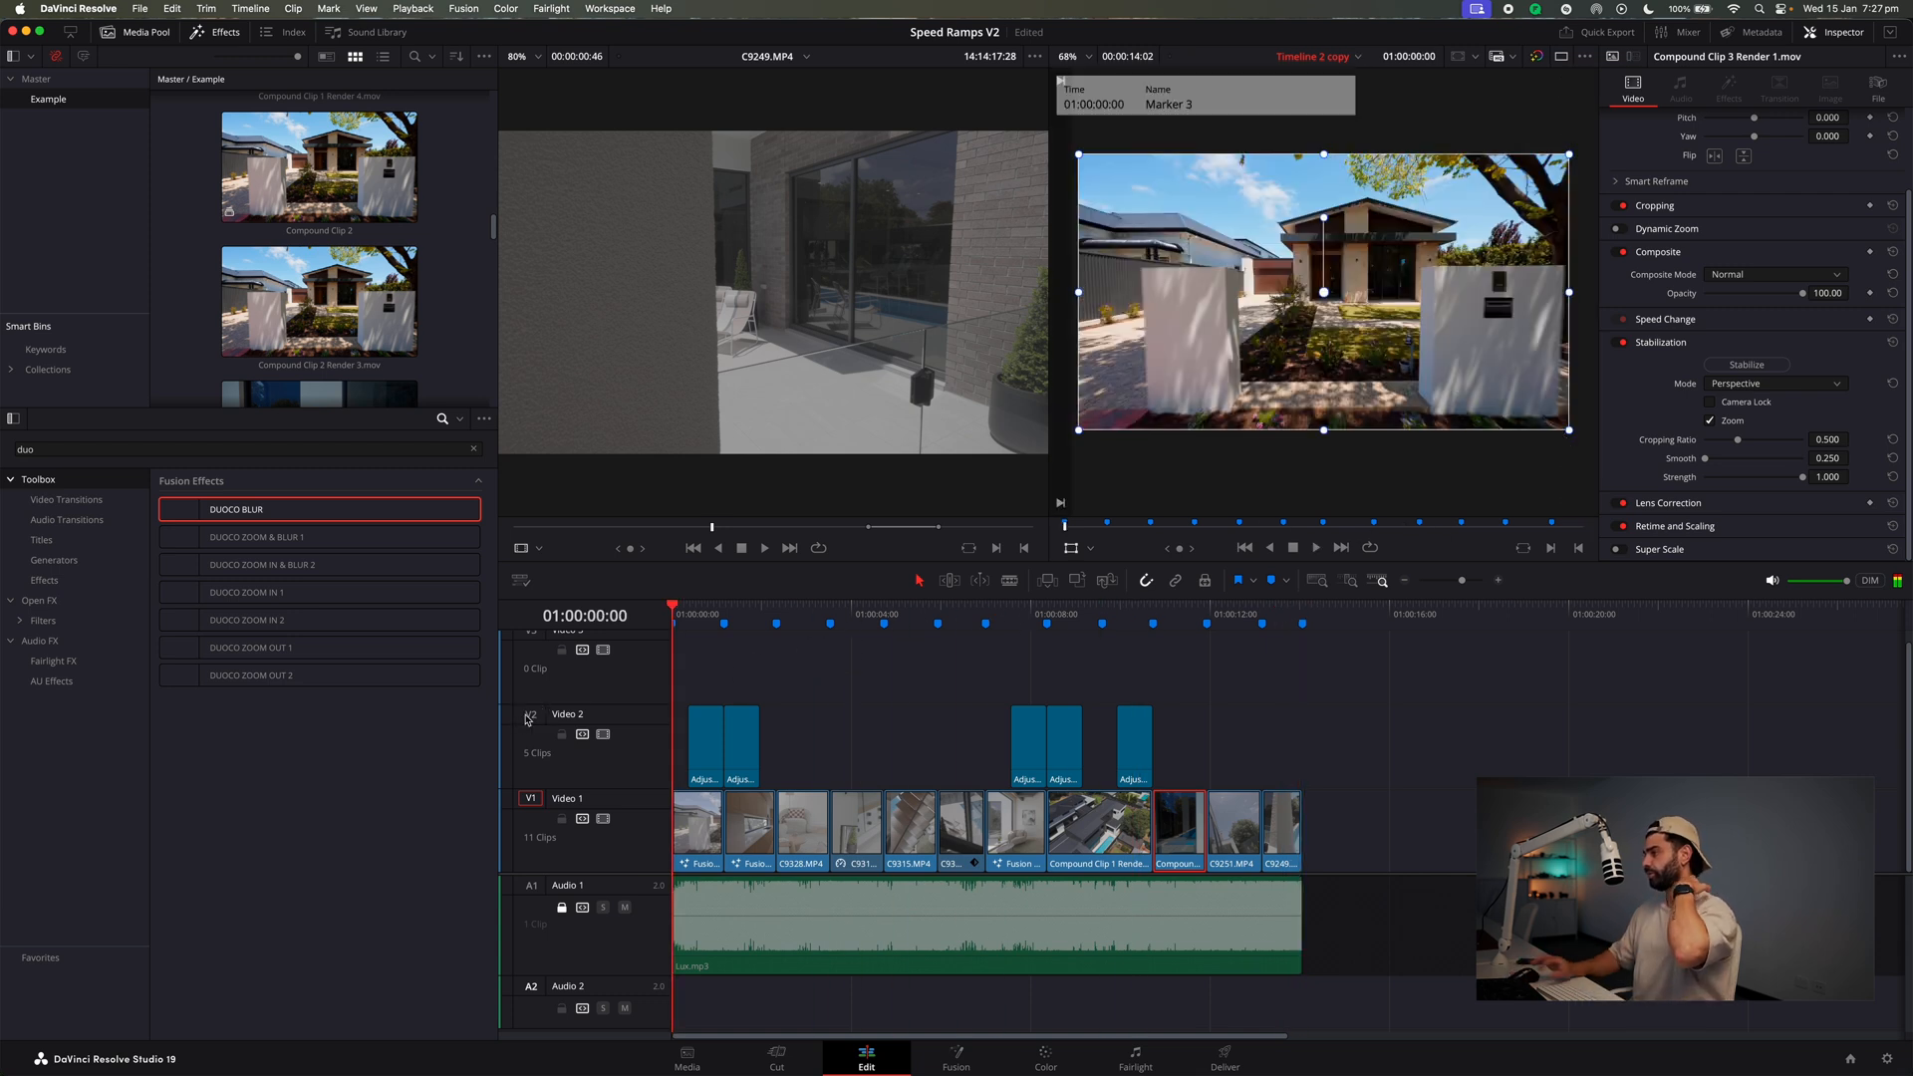
pyautogui.press('space')
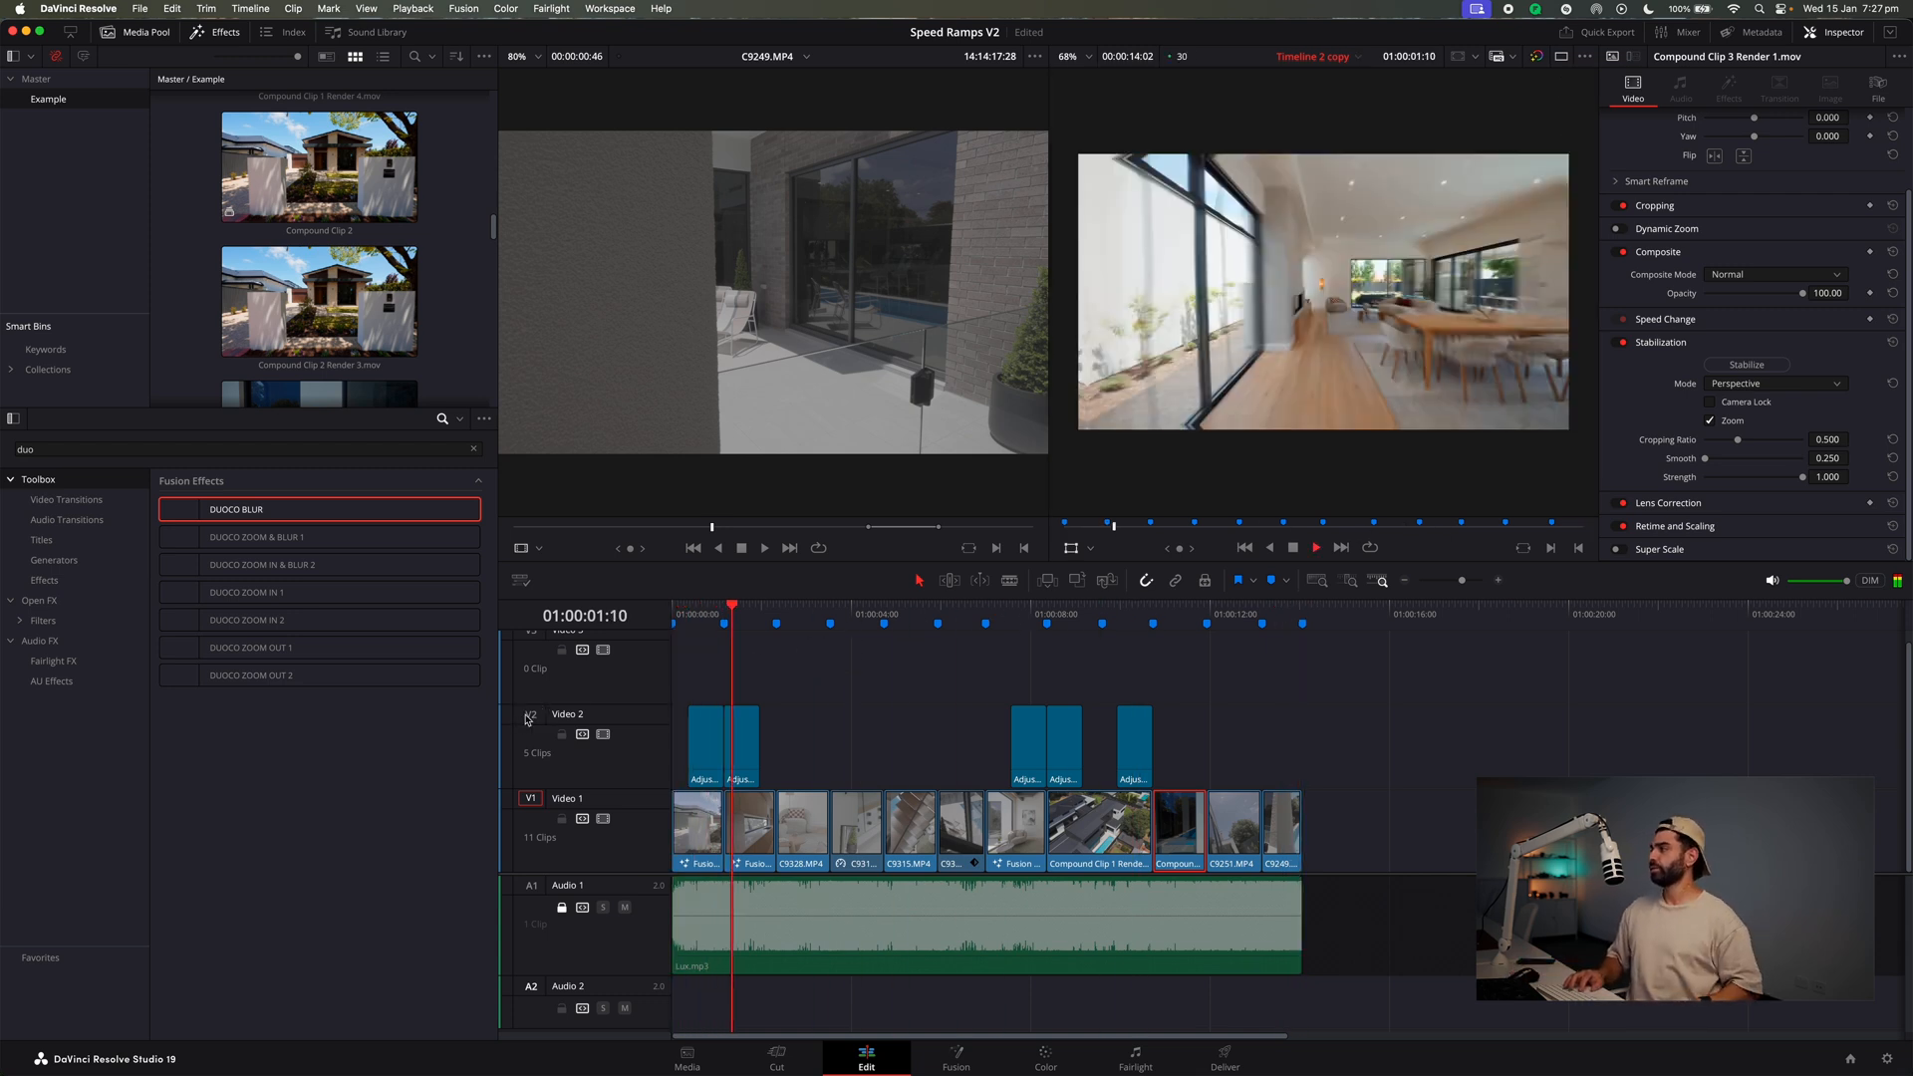